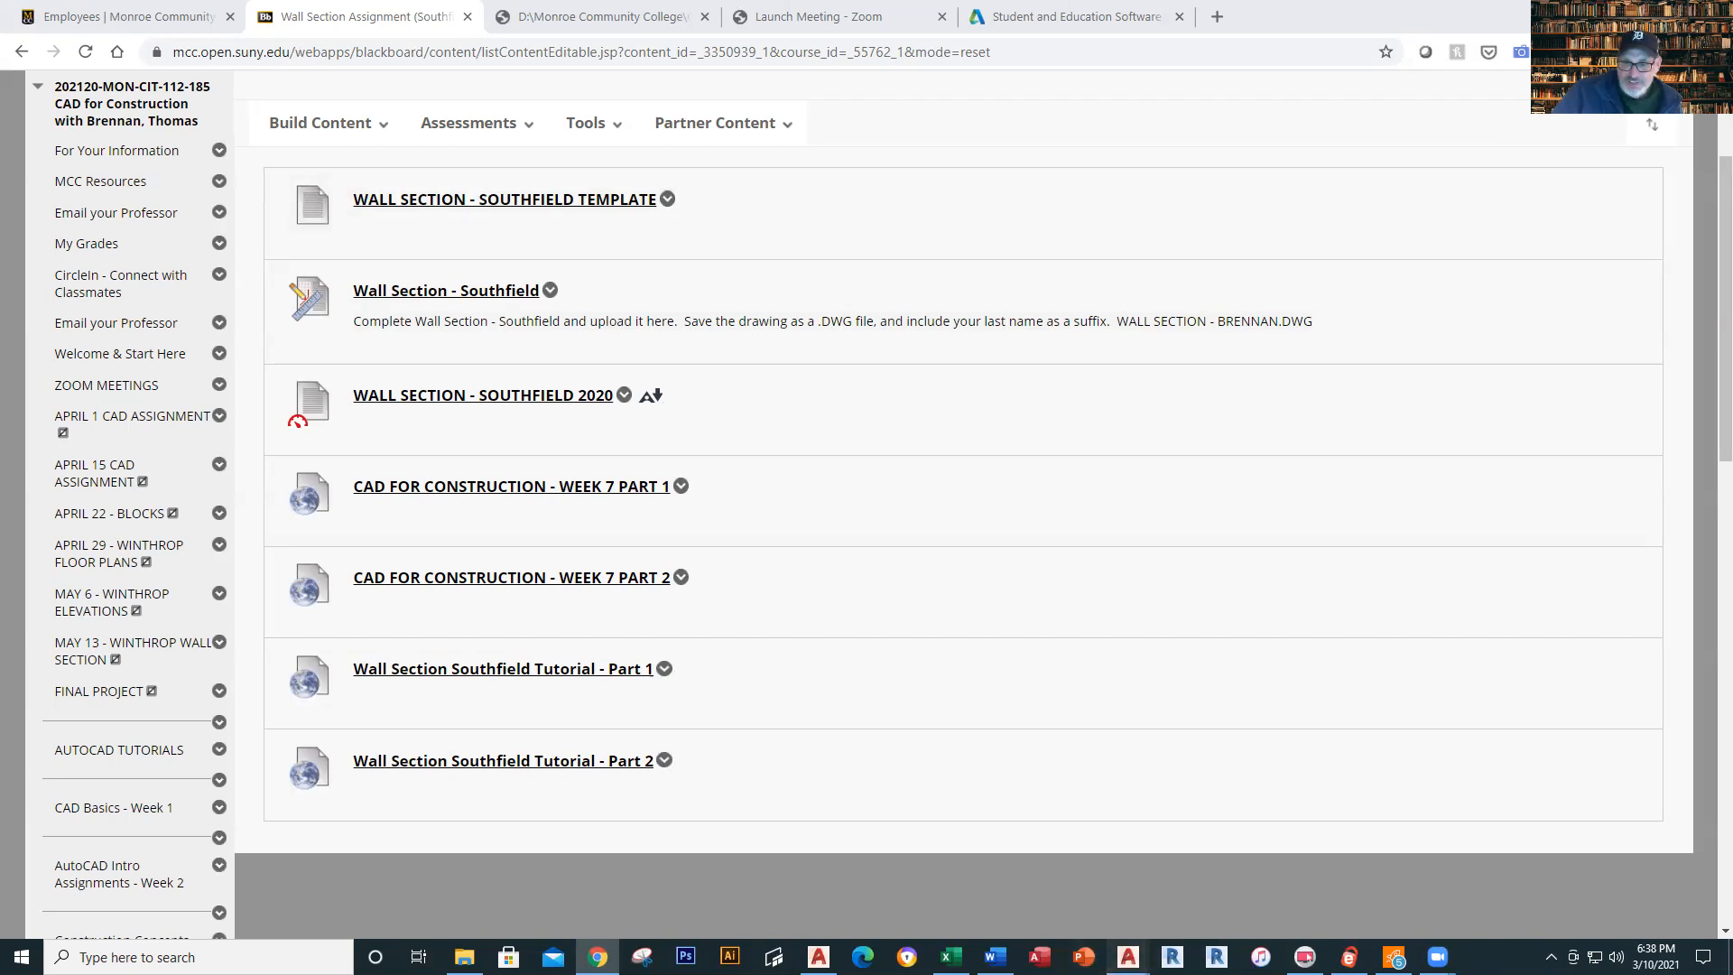
Switch to AutoCAD and review the Southfield floor plan, front elevation and foundation plan drawings
mouse_move(1128, 957)
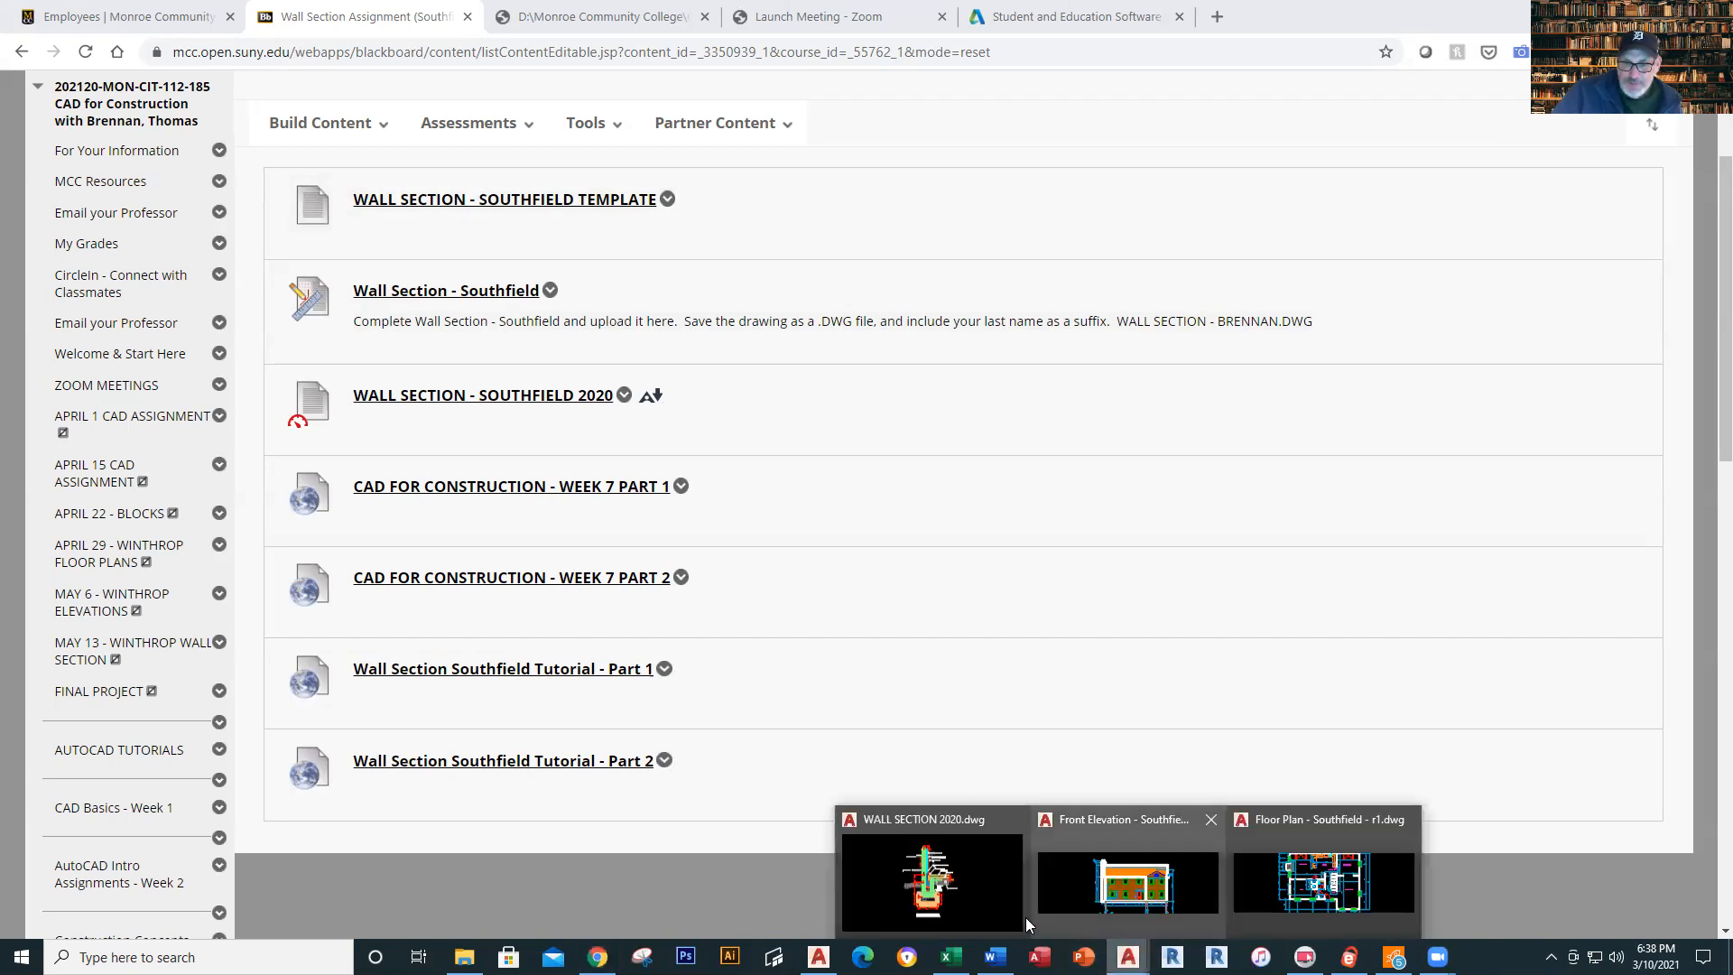
click(1295, 882)
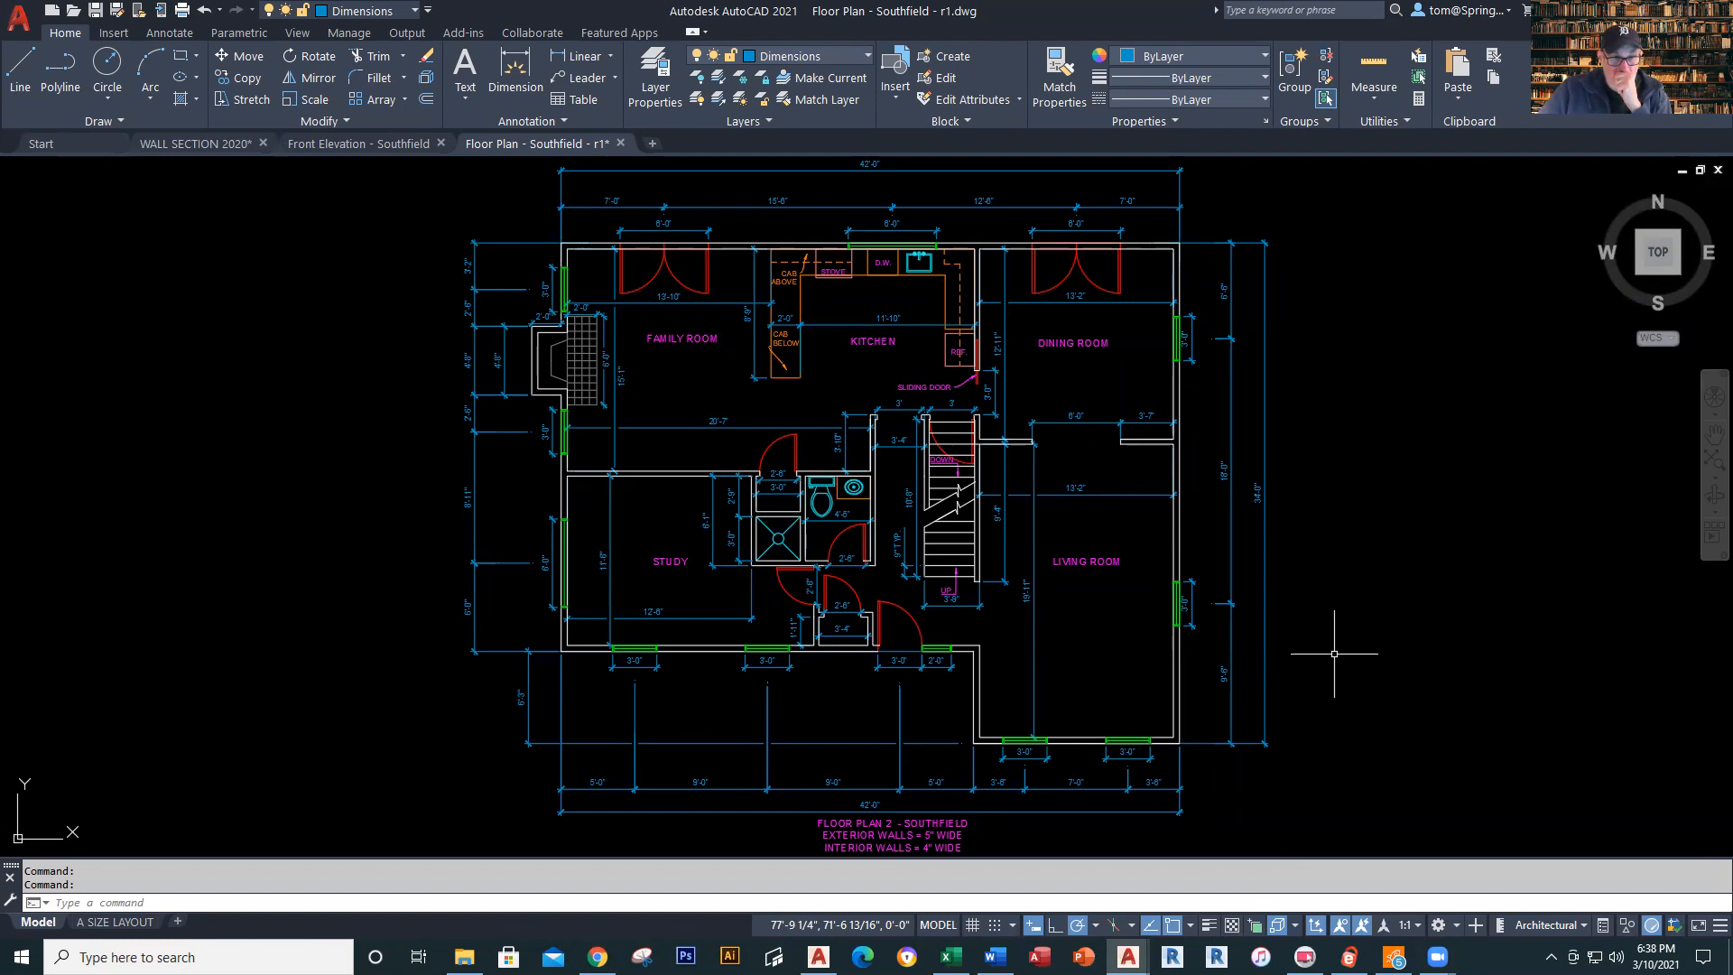
click(374, 146)
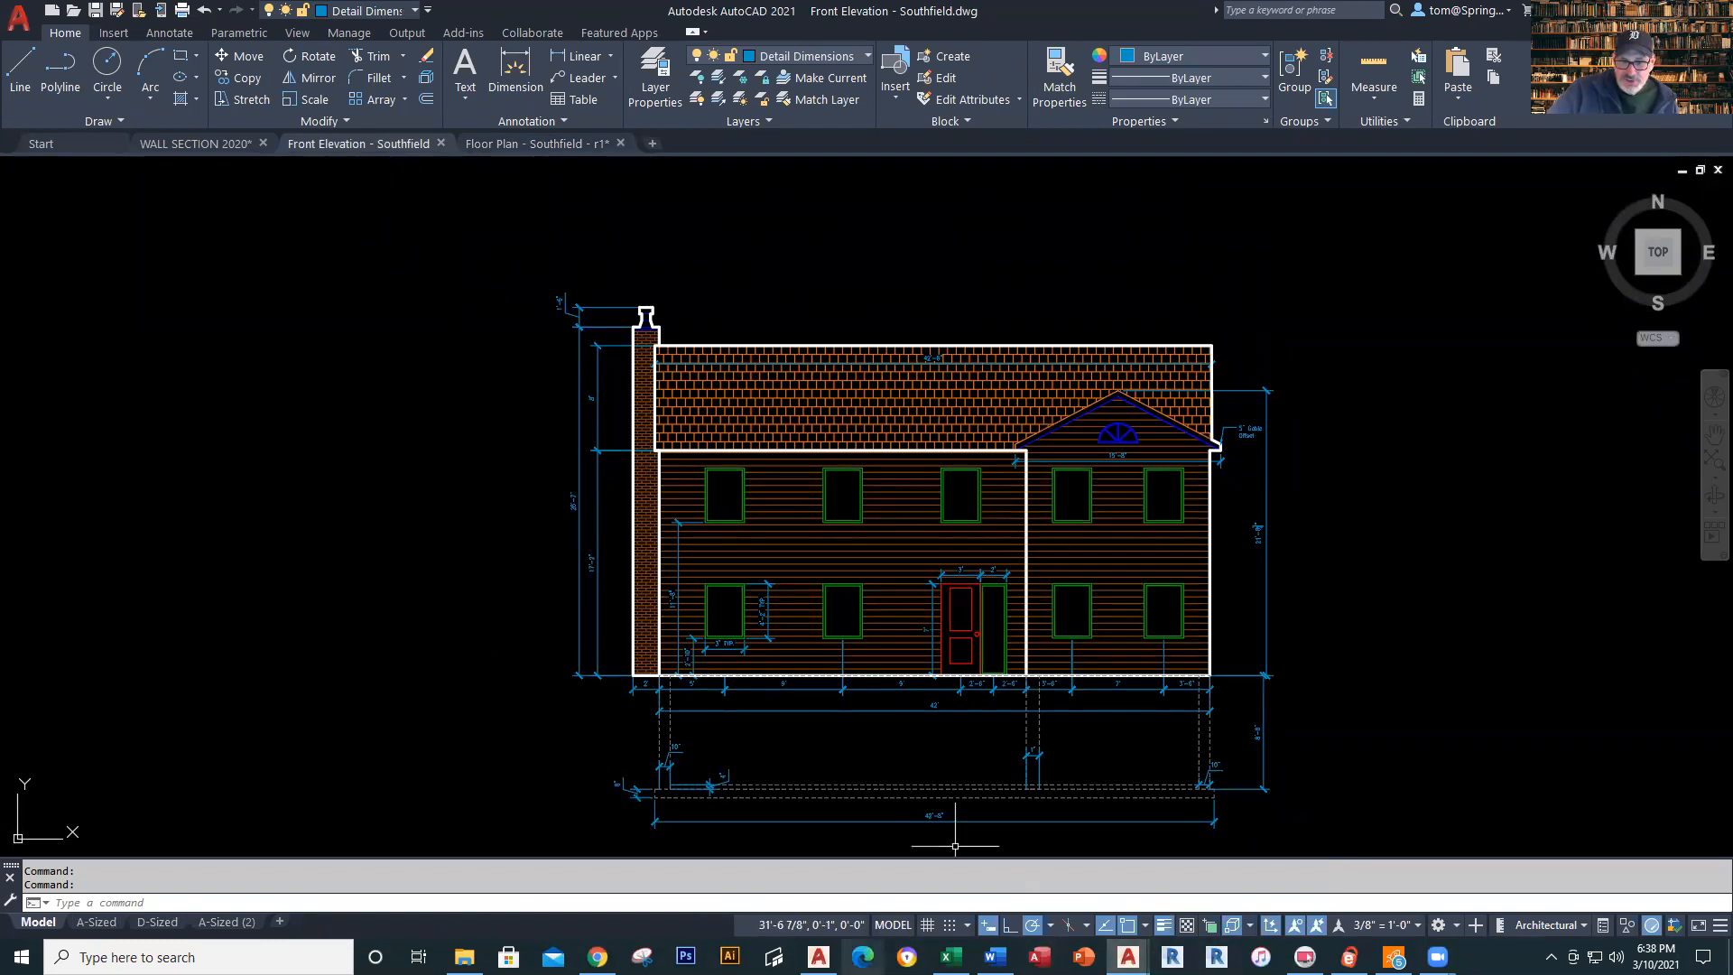
click(818, 956)
scroll(954, 793, down, 3)
middle_drag(957, 799, 776, 403)
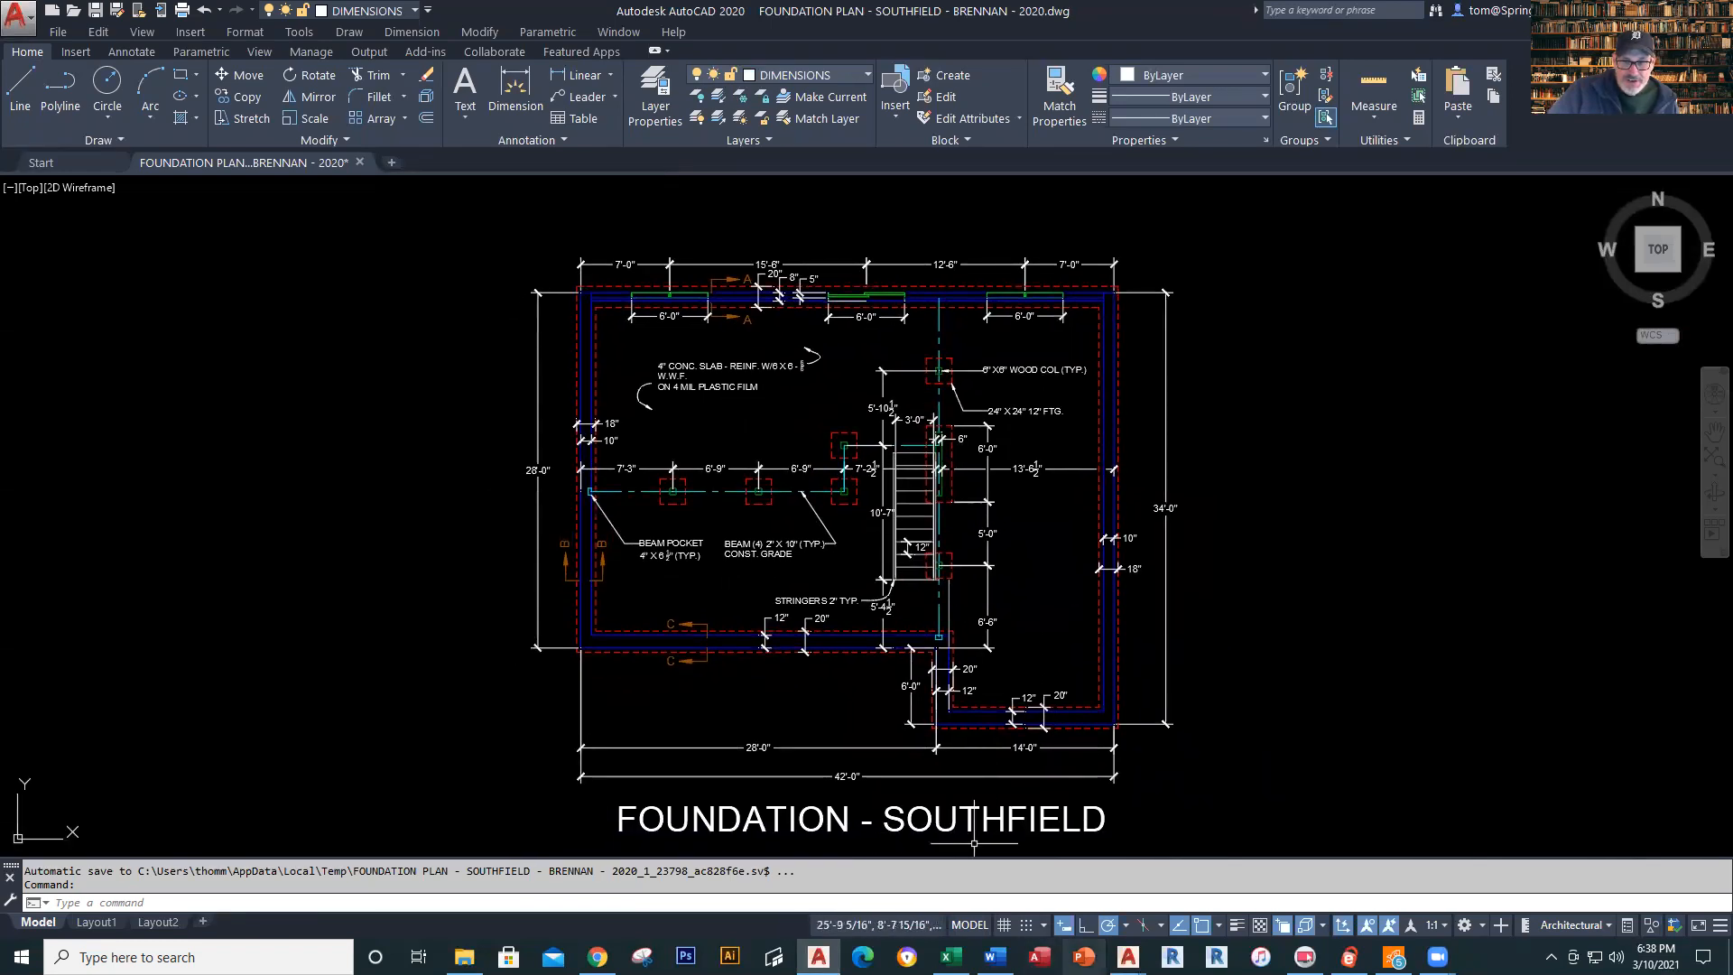
Compare the Wall Section AA drawing with the section A cut marker on the Southfield foundation plan
mouse_move(1128, 956)
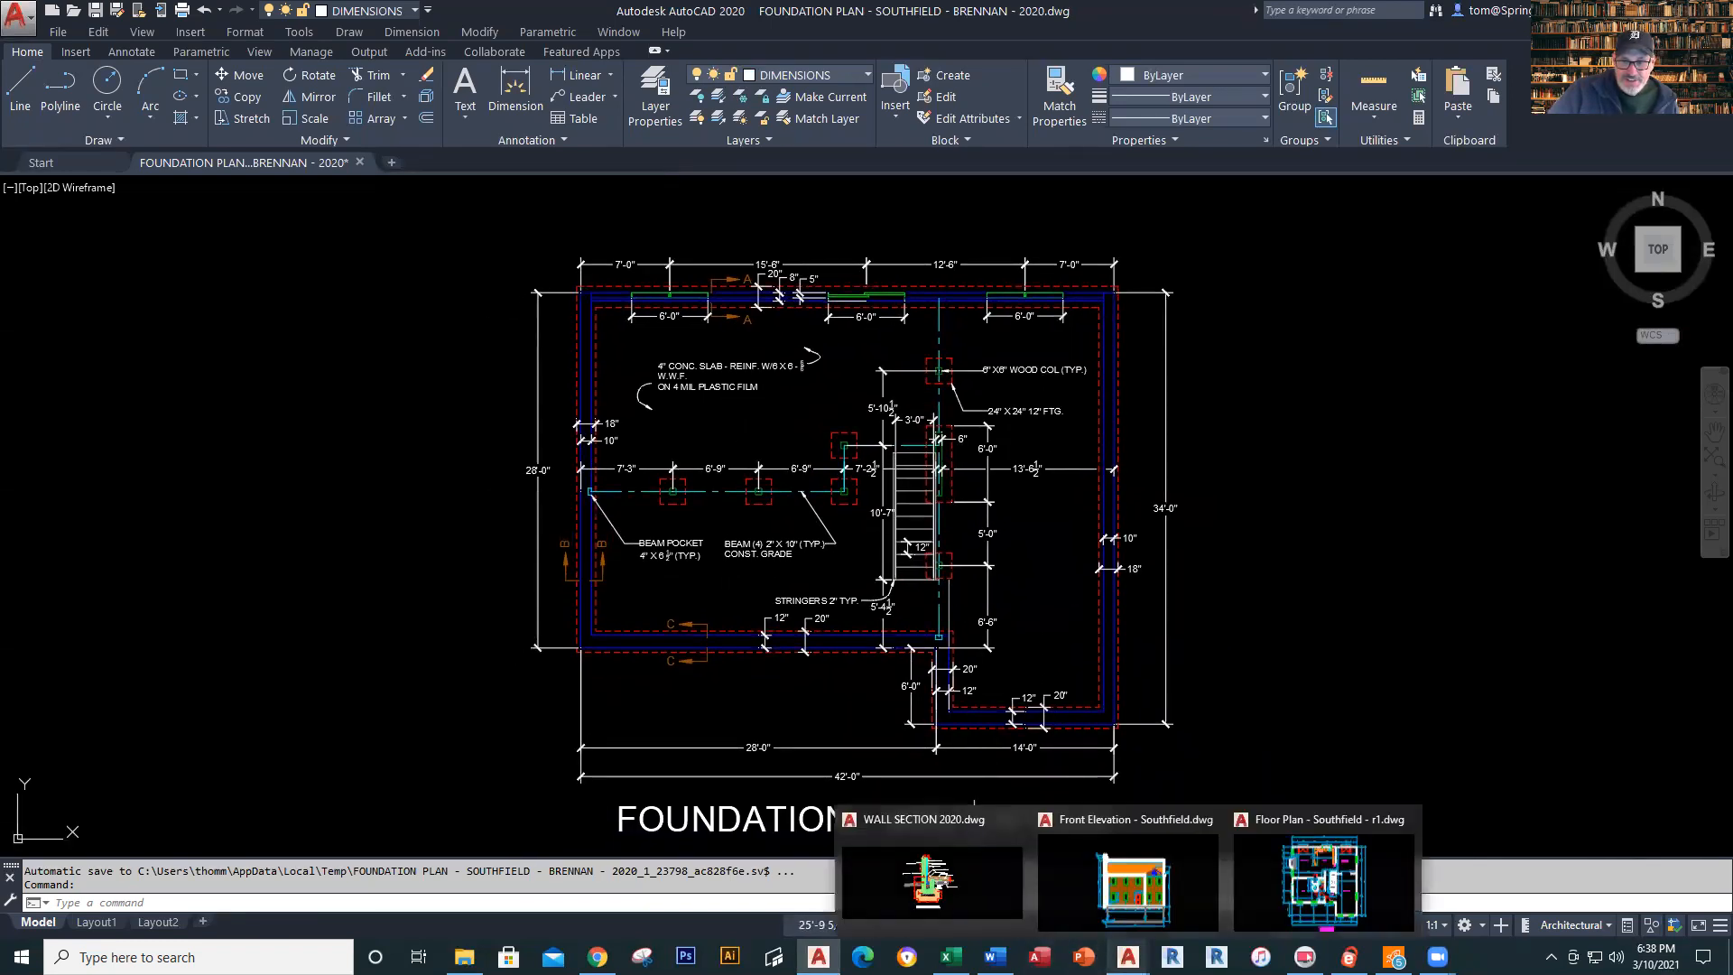
click(1000, 892)
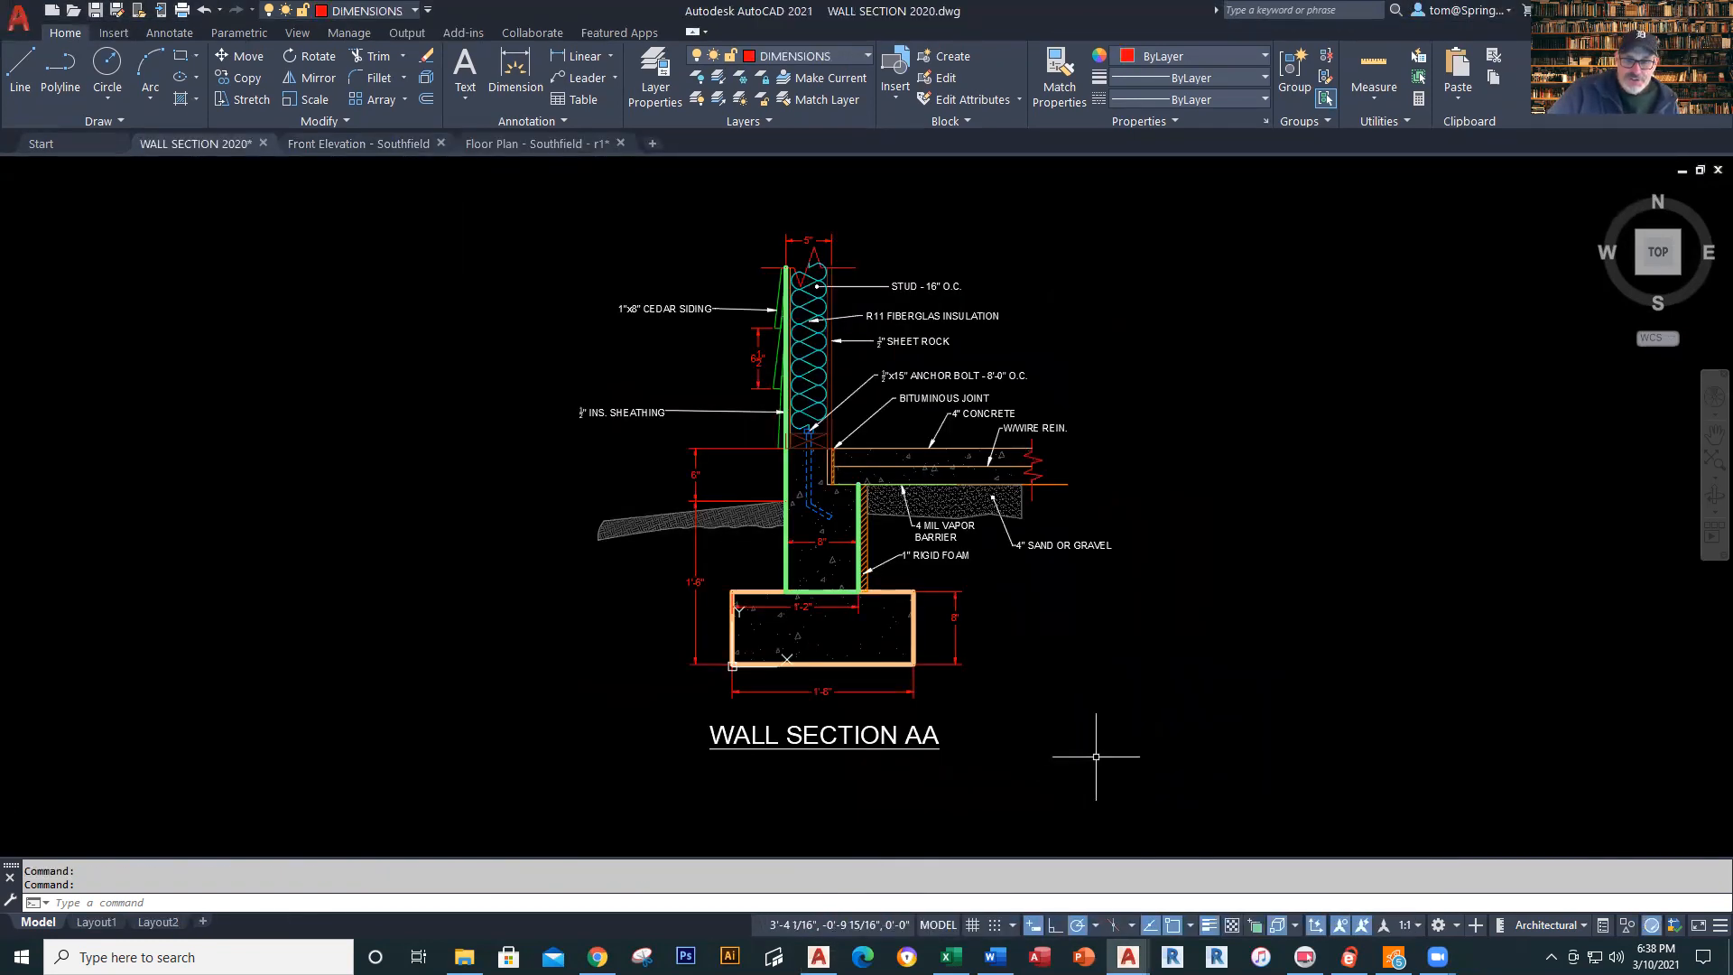
mouse_move(817, 956)
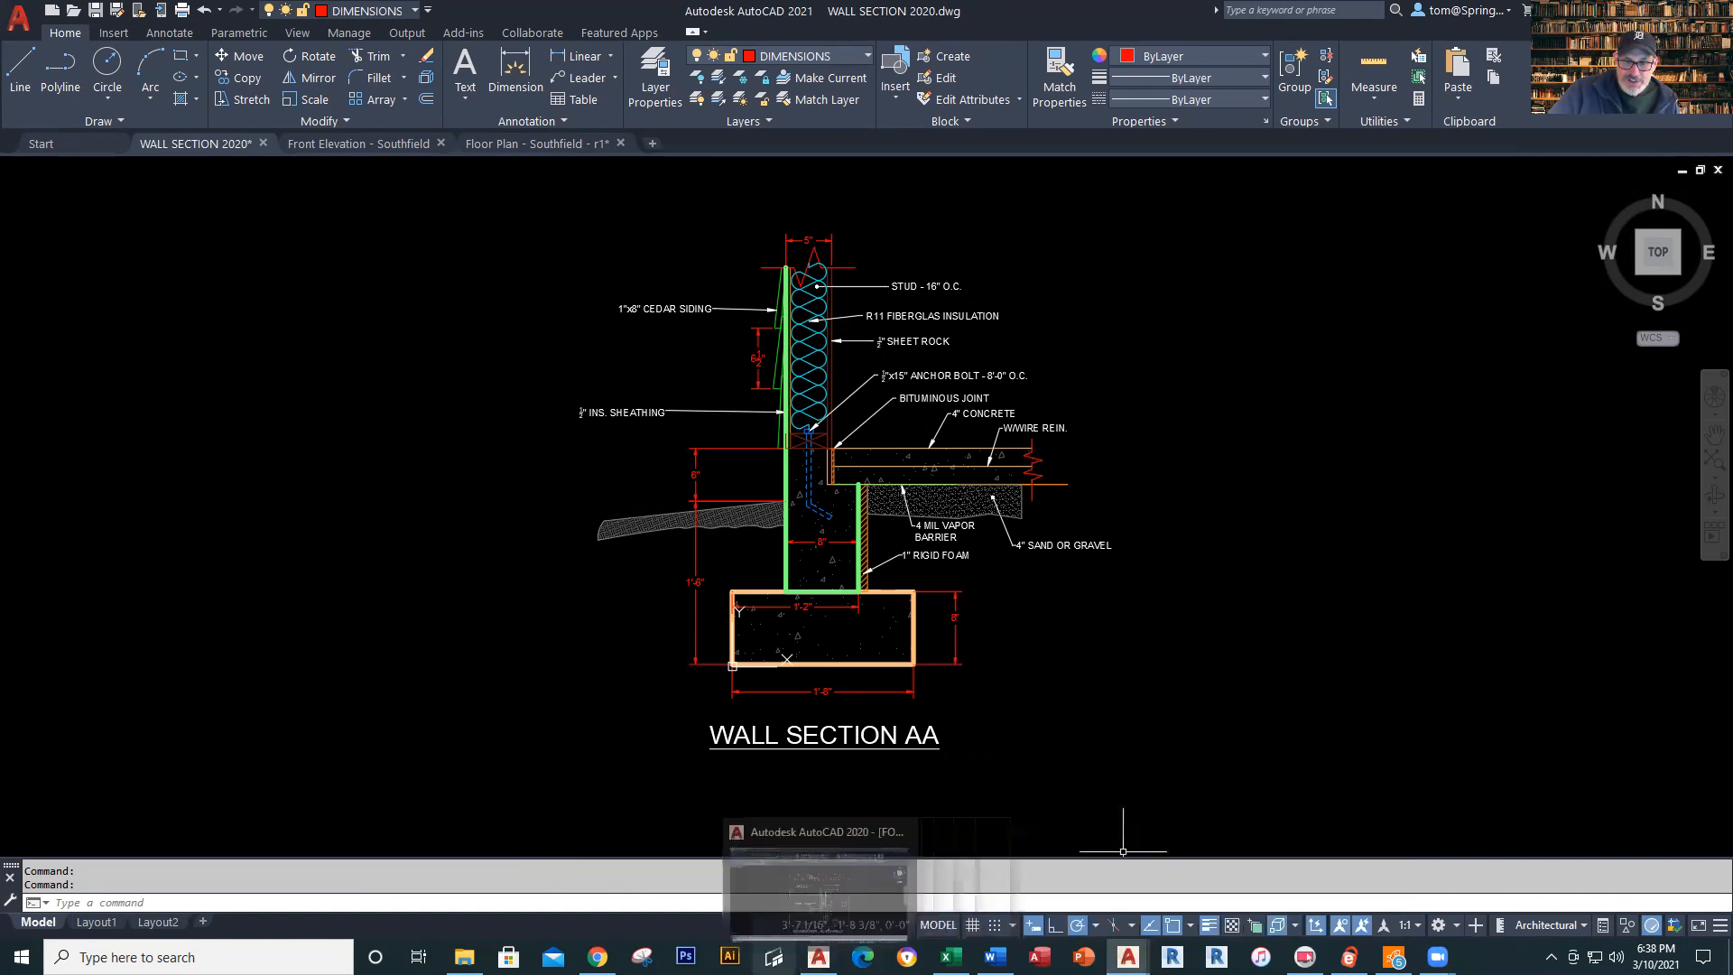
click(817, 889)
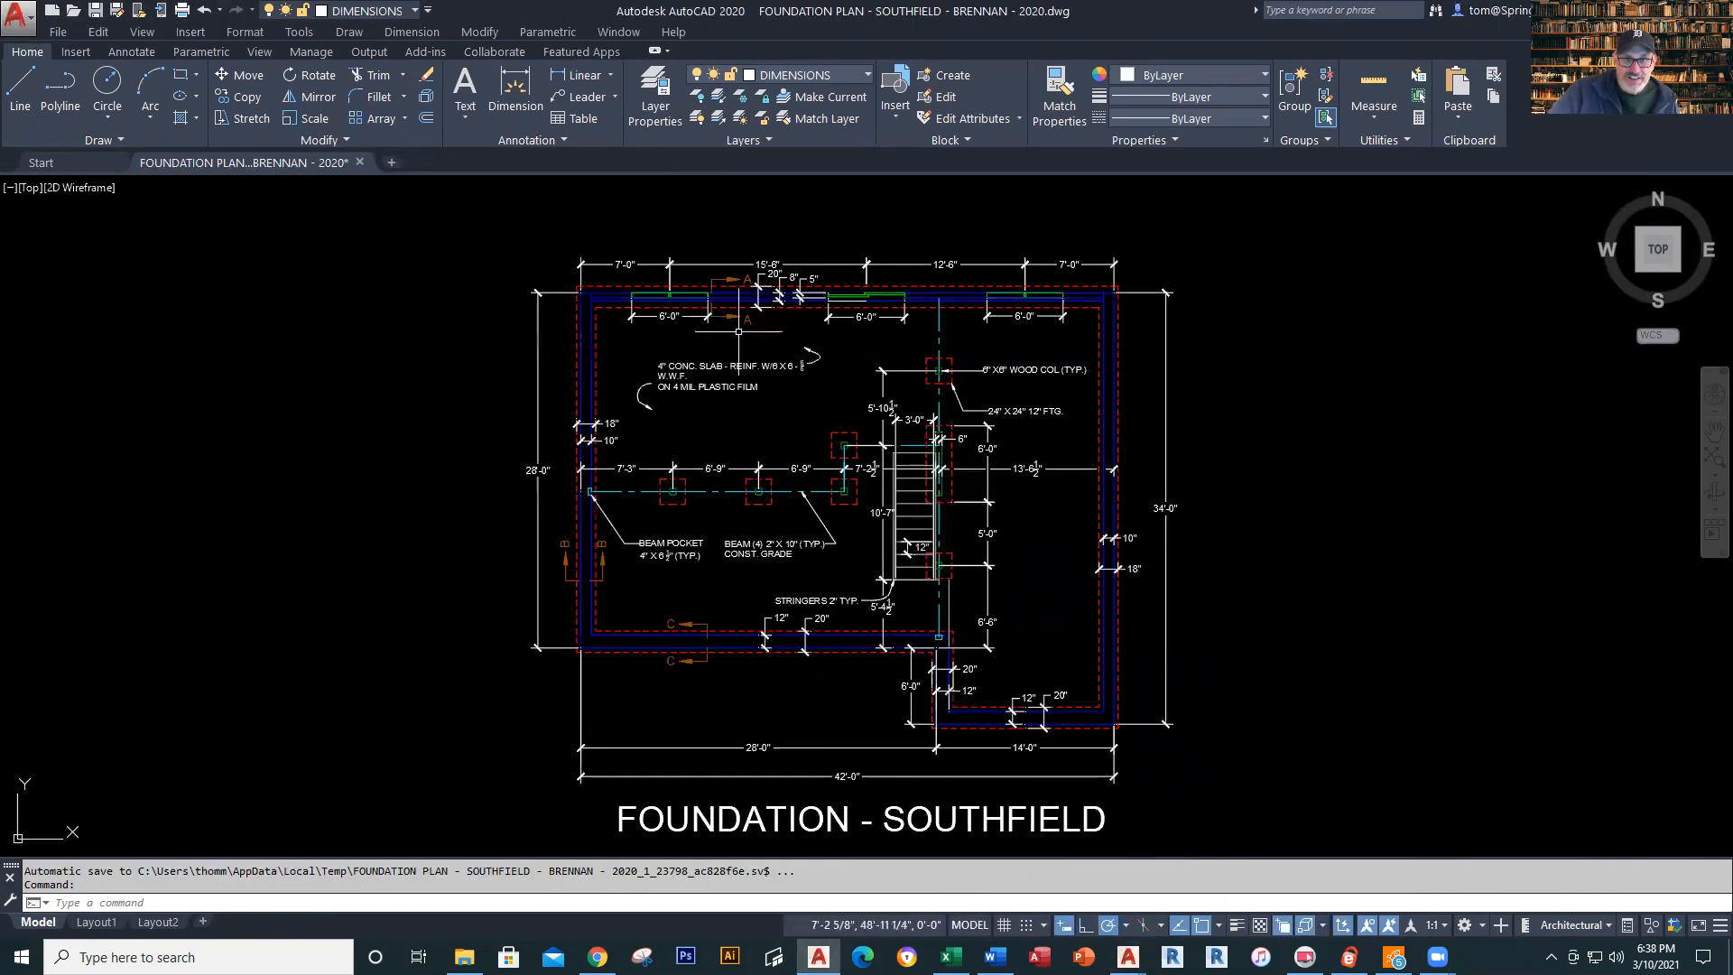
scroll(732, 426, up, 5)
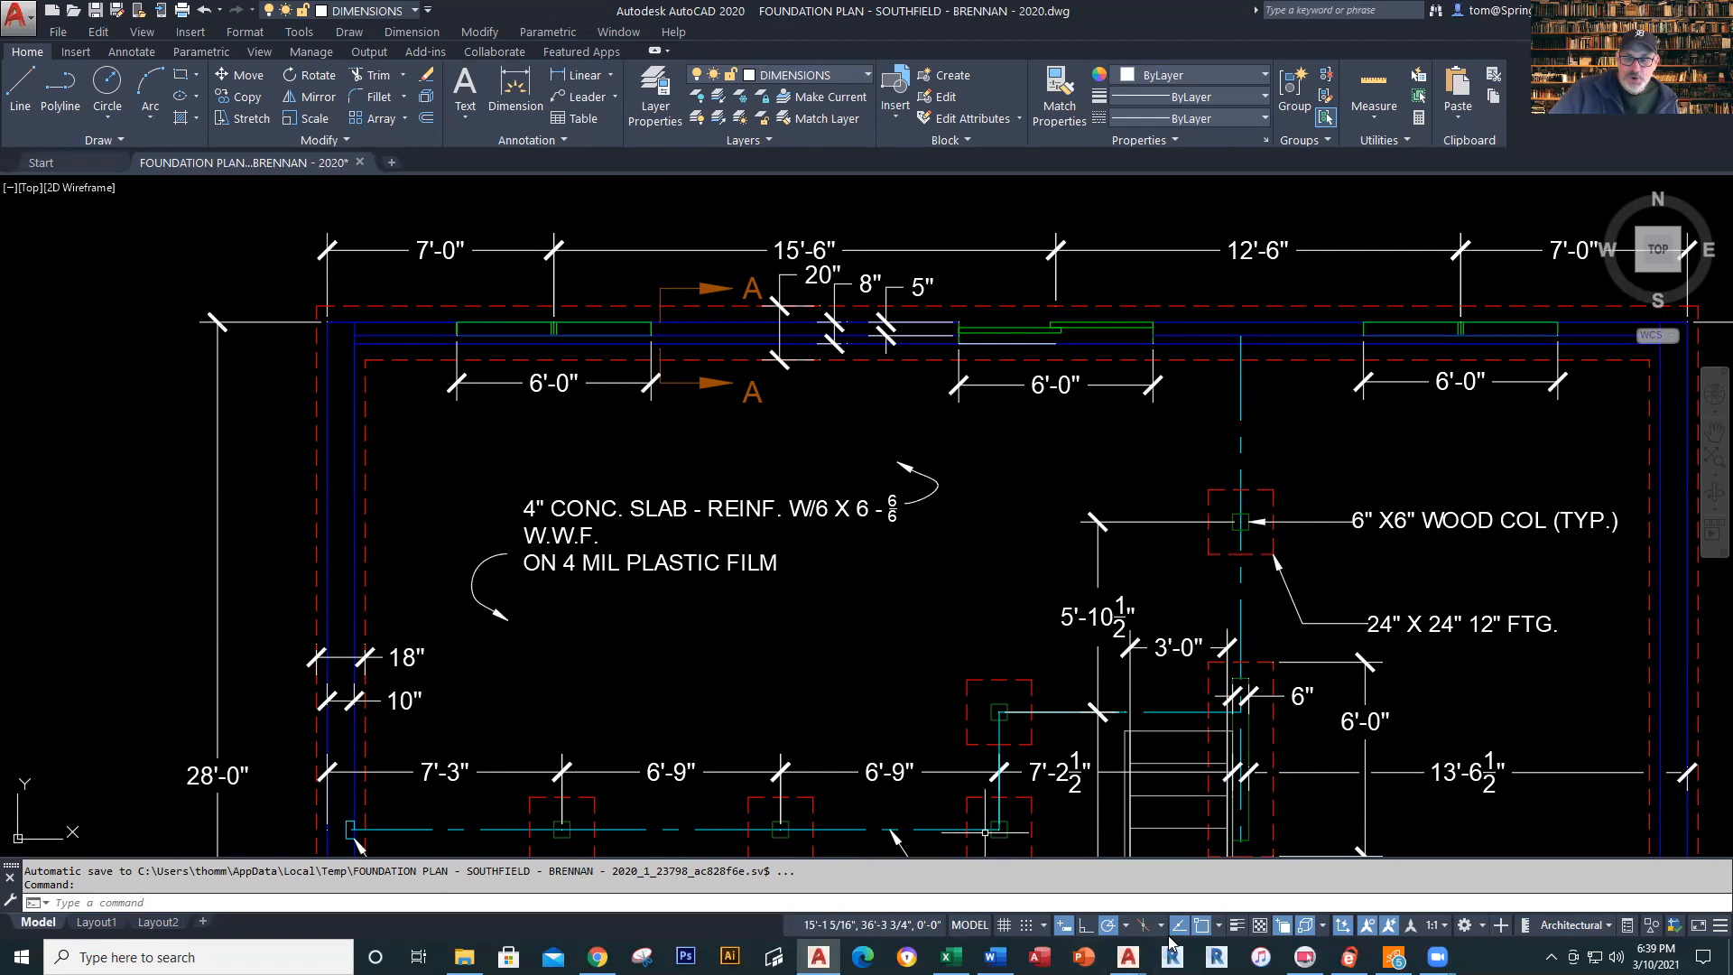
mouse_move(1128, 956)
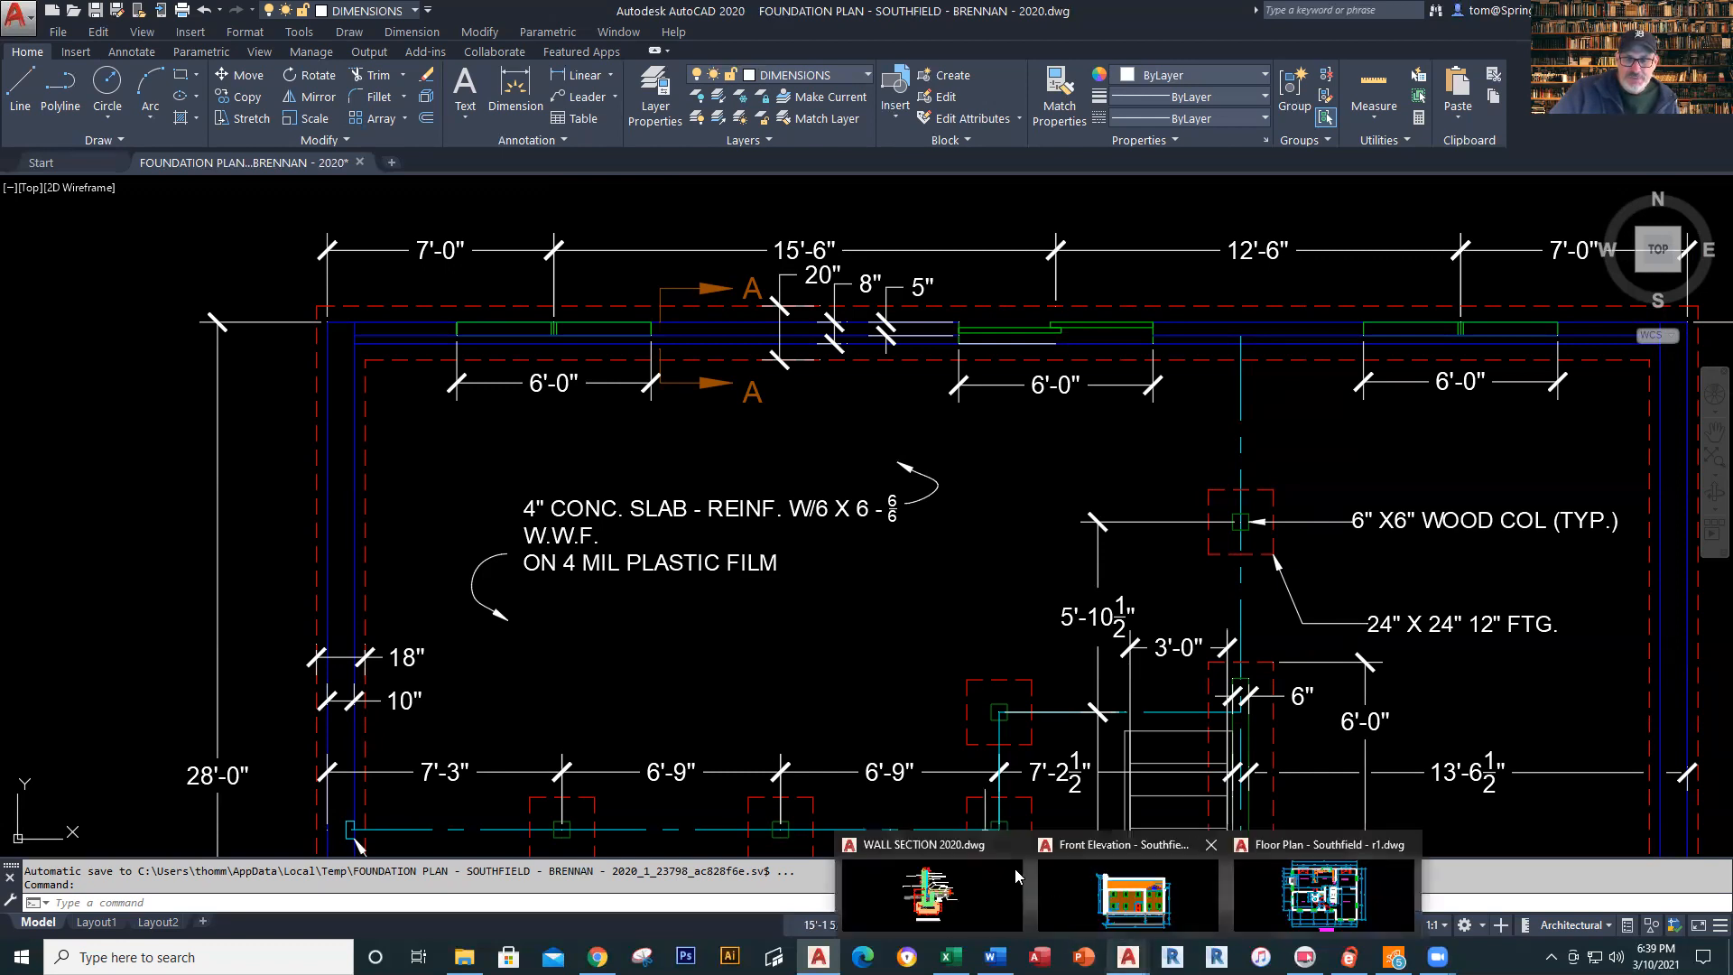
click(971, 897)
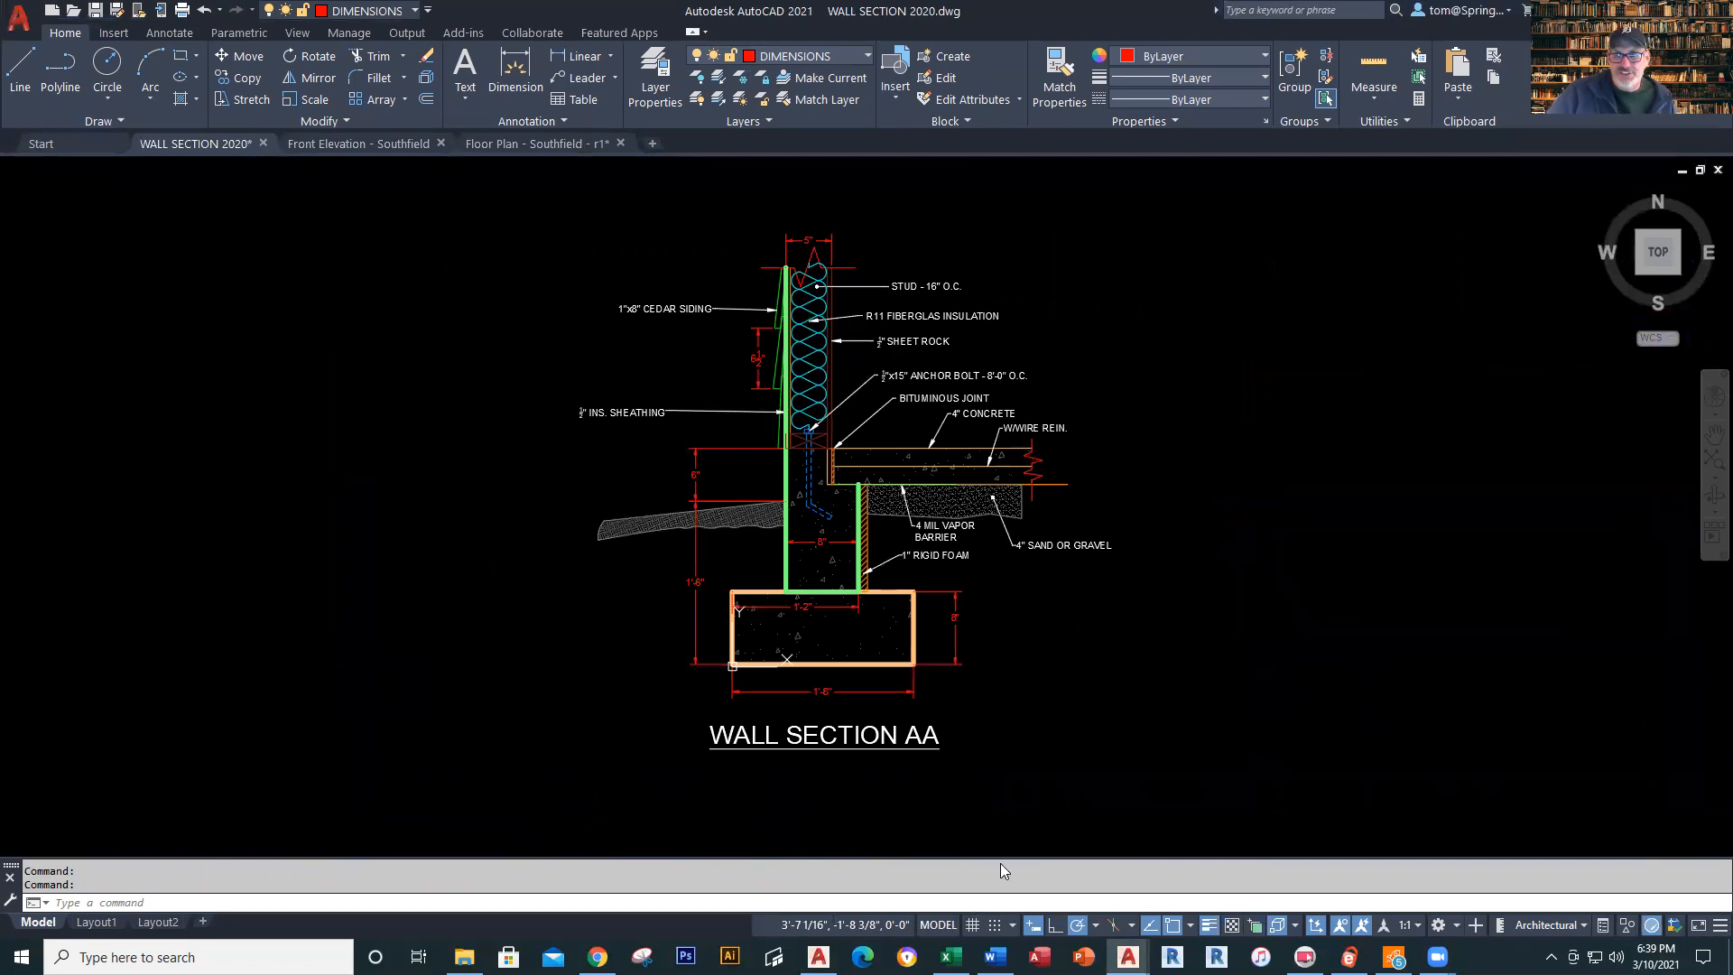
middle_drag(1044, 661, 1054, 704)
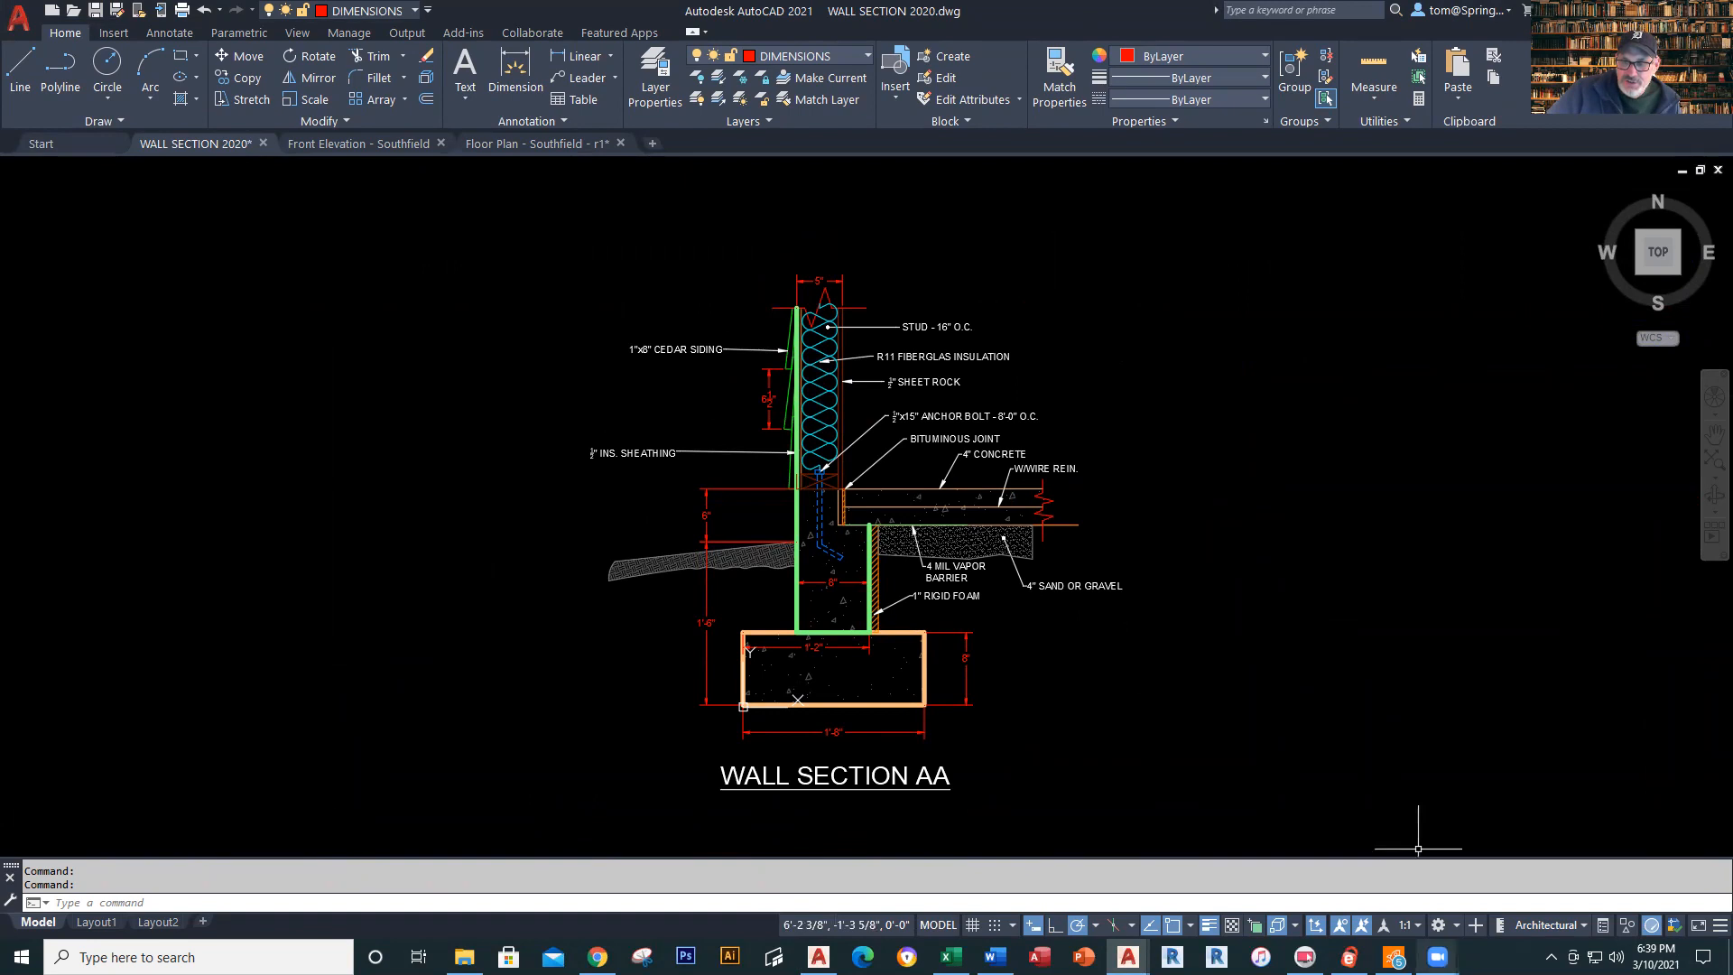
Switch to Chrome, download the WALL SECTION - SOUTHFIELD TEMPLATE file, and return to the assignment list
mouse_move(1438, 957)
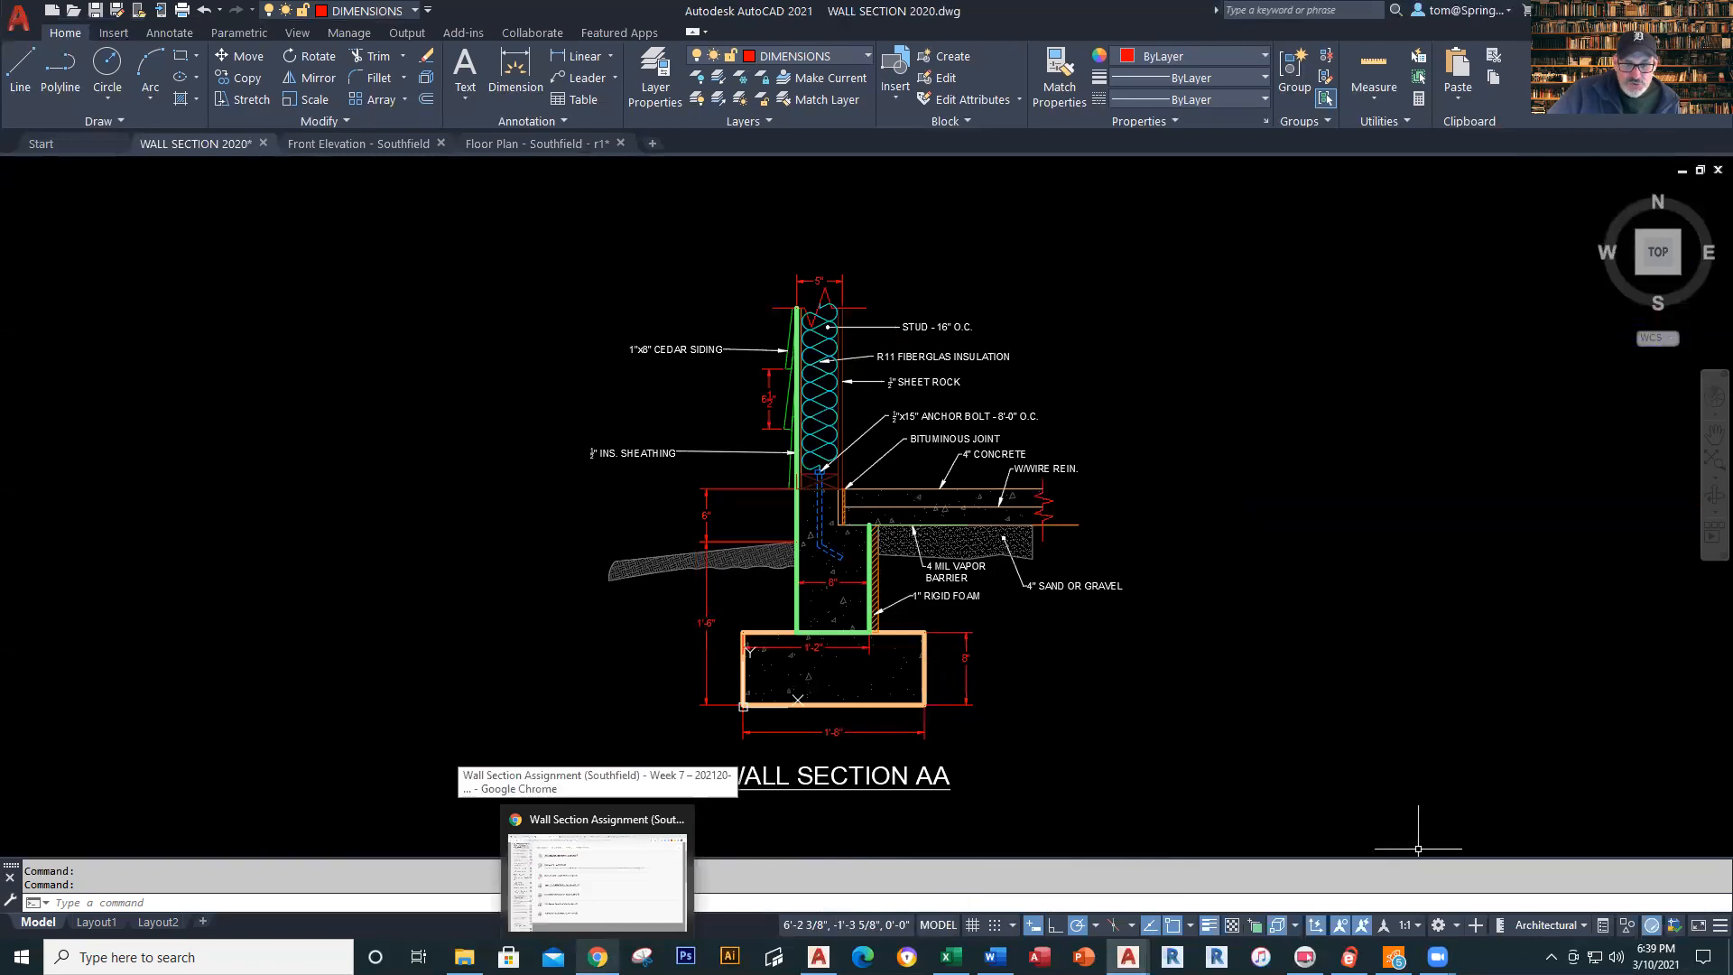
click(597, 912)
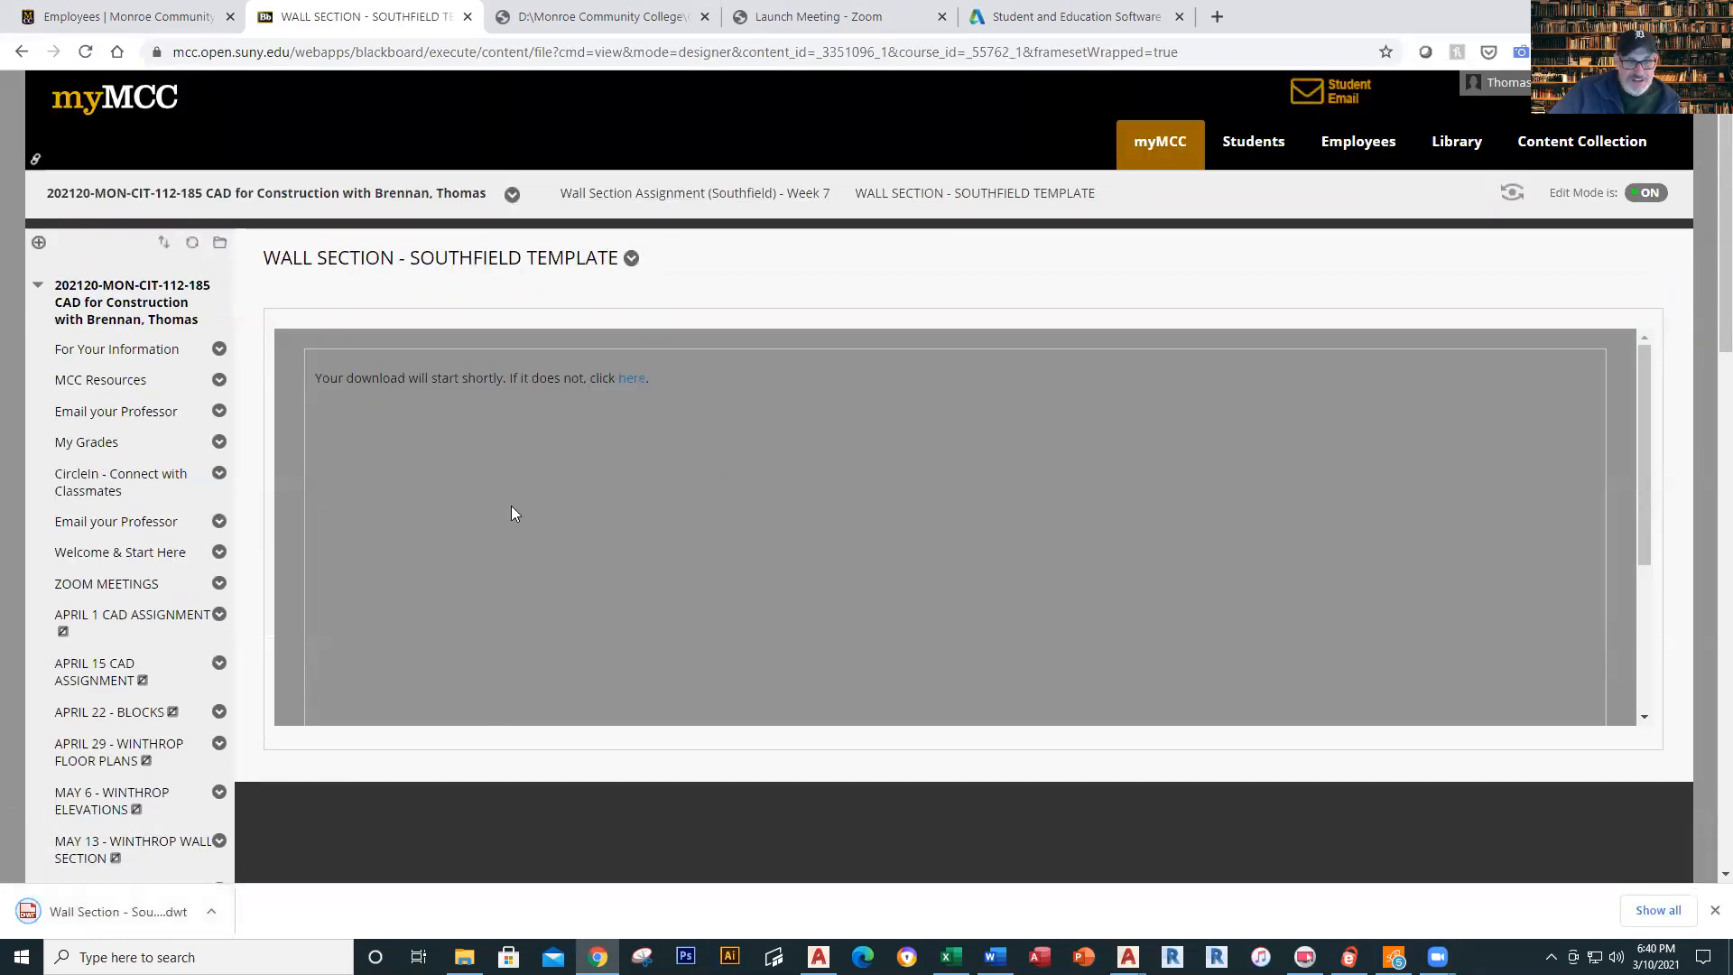
click(21, 52)
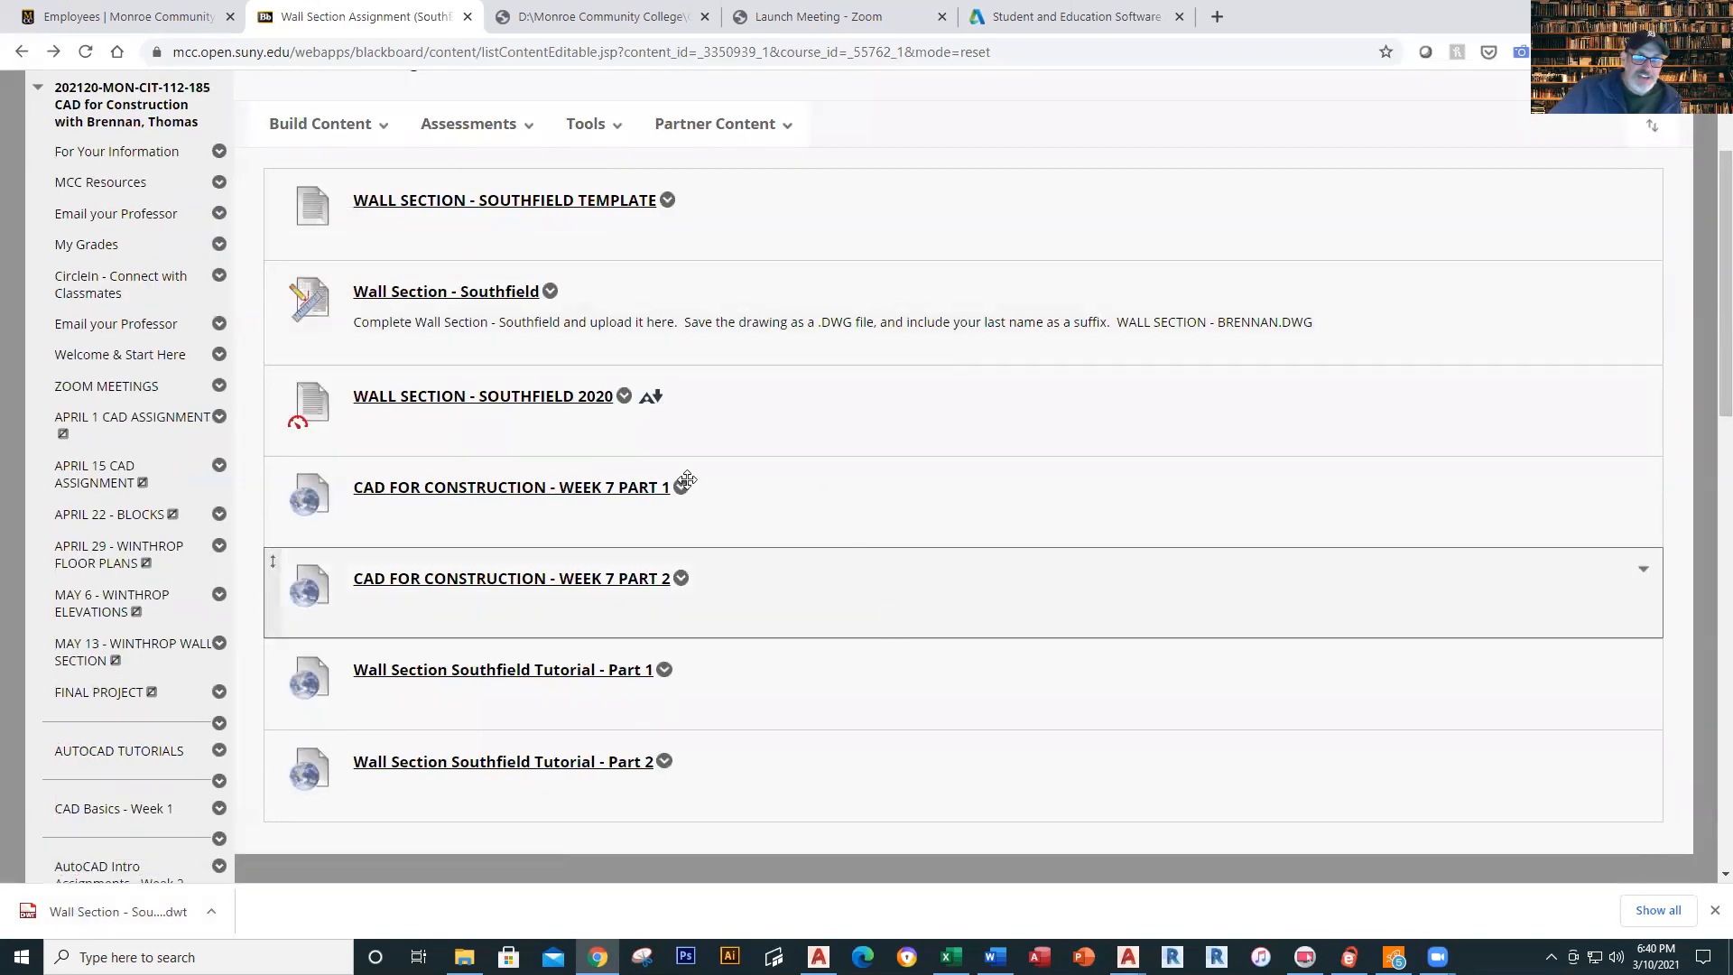
Open the WALL SECTION - SOUTHFIELD 2020 PDF, rotate it upright, and examine the whole section at 90% zoom
click(569, 398)
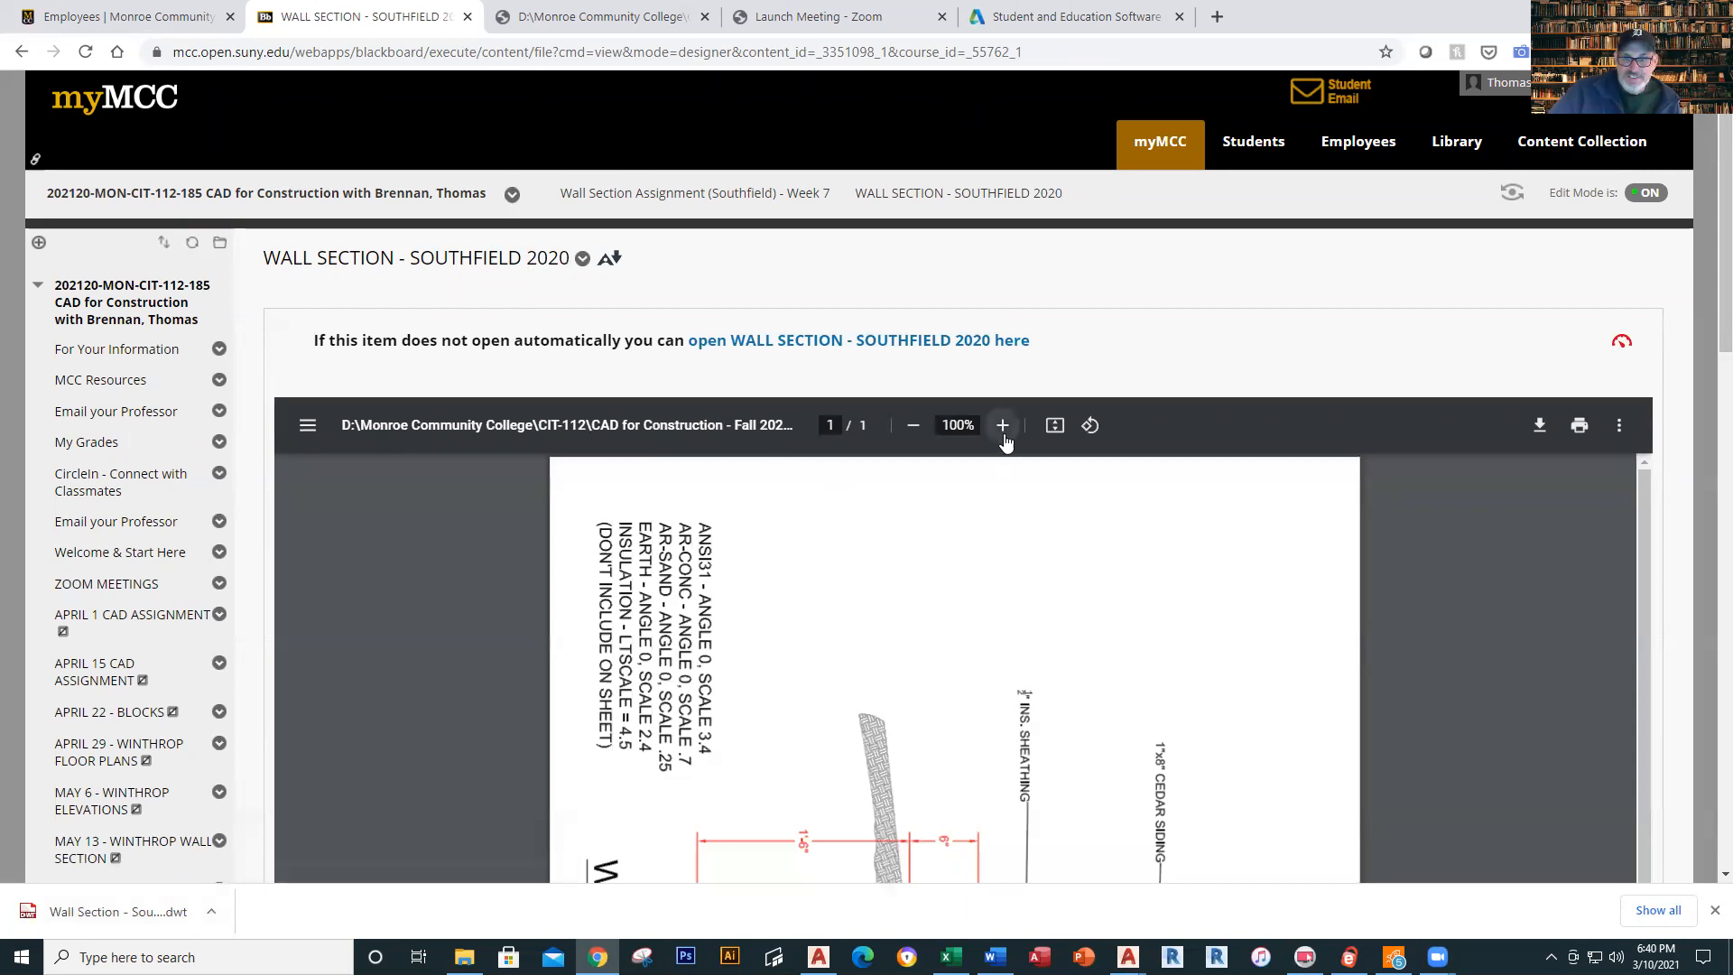
click(1090, 426)
scroll(1211, 648, down, 1)
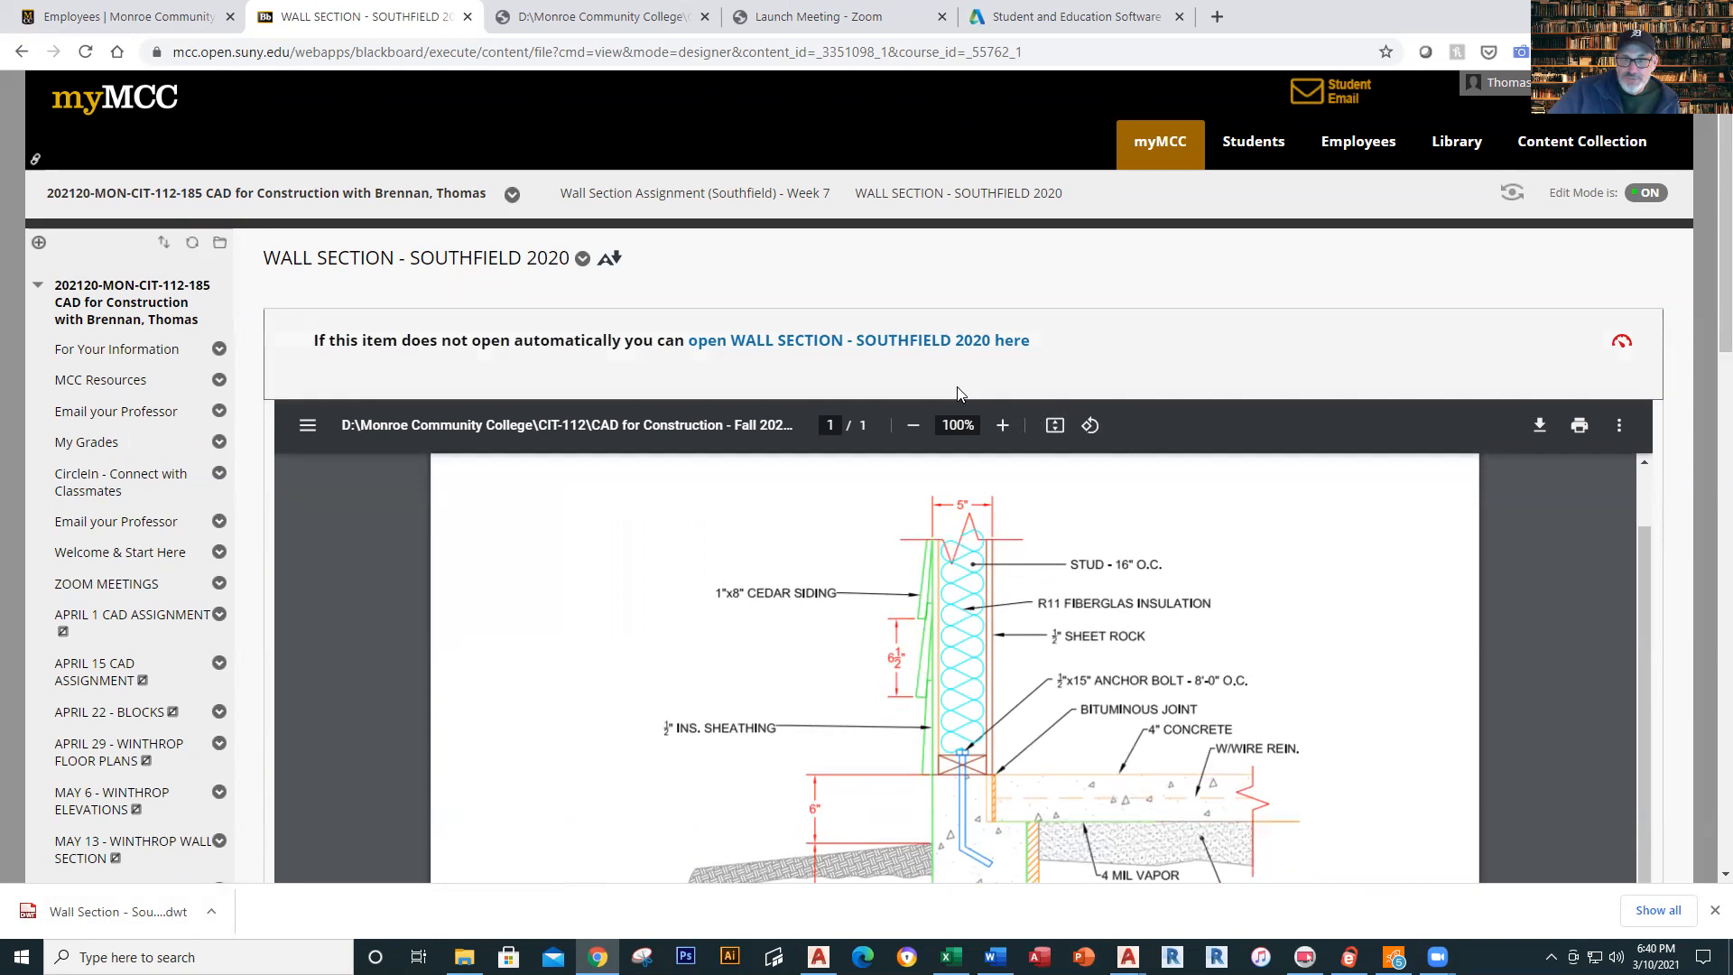
click(914, 425)
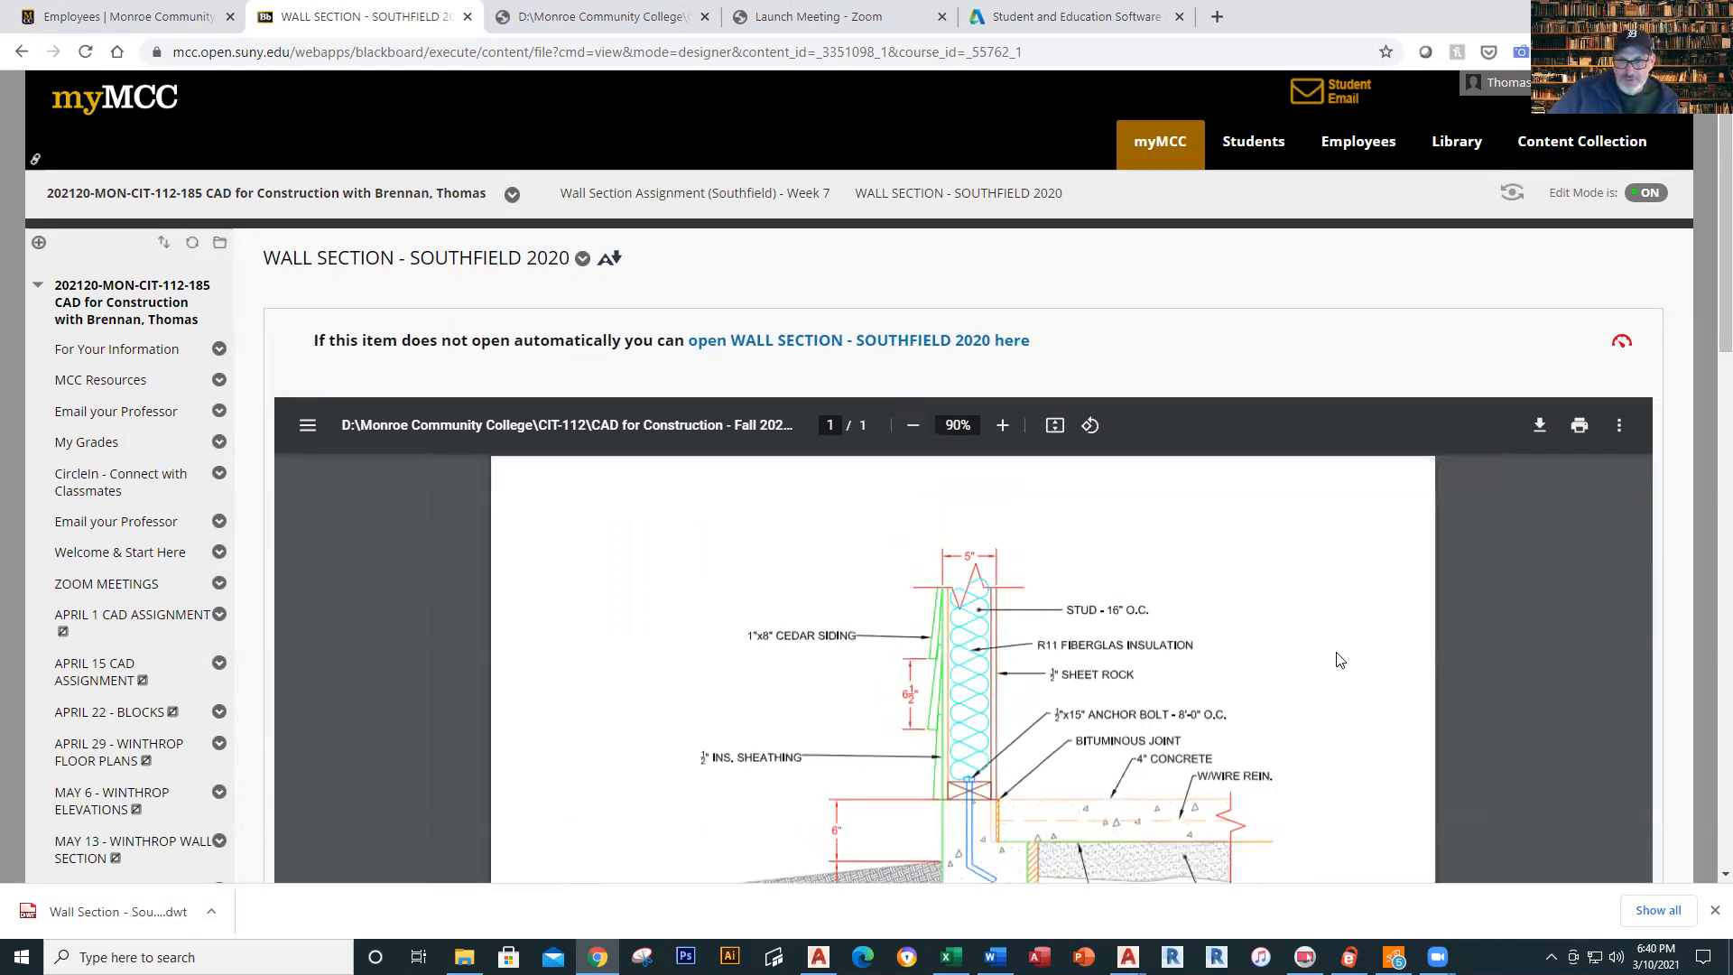
scroll(1334, 657, down, 3)
scroll(1334, 728, down, 1)
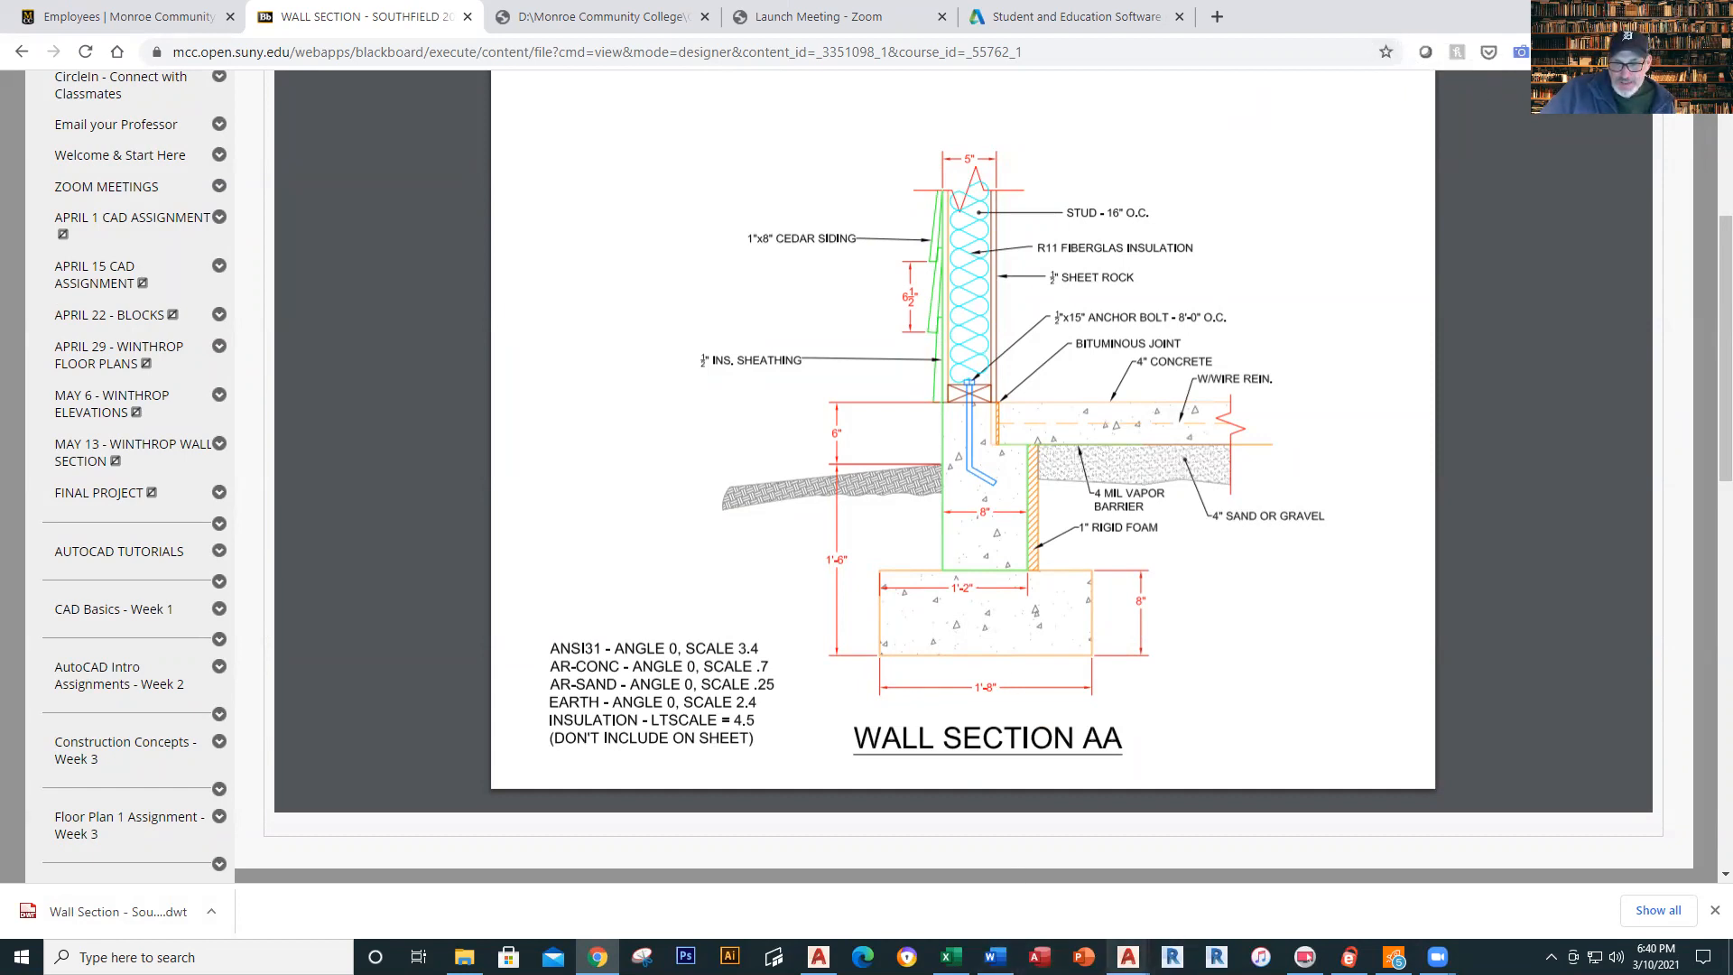
Switch to AutoCAD and create a new drawing from Wall Section - Southfield Template(2).dwt in the Downloads folder
mouse_move(1128, 957)
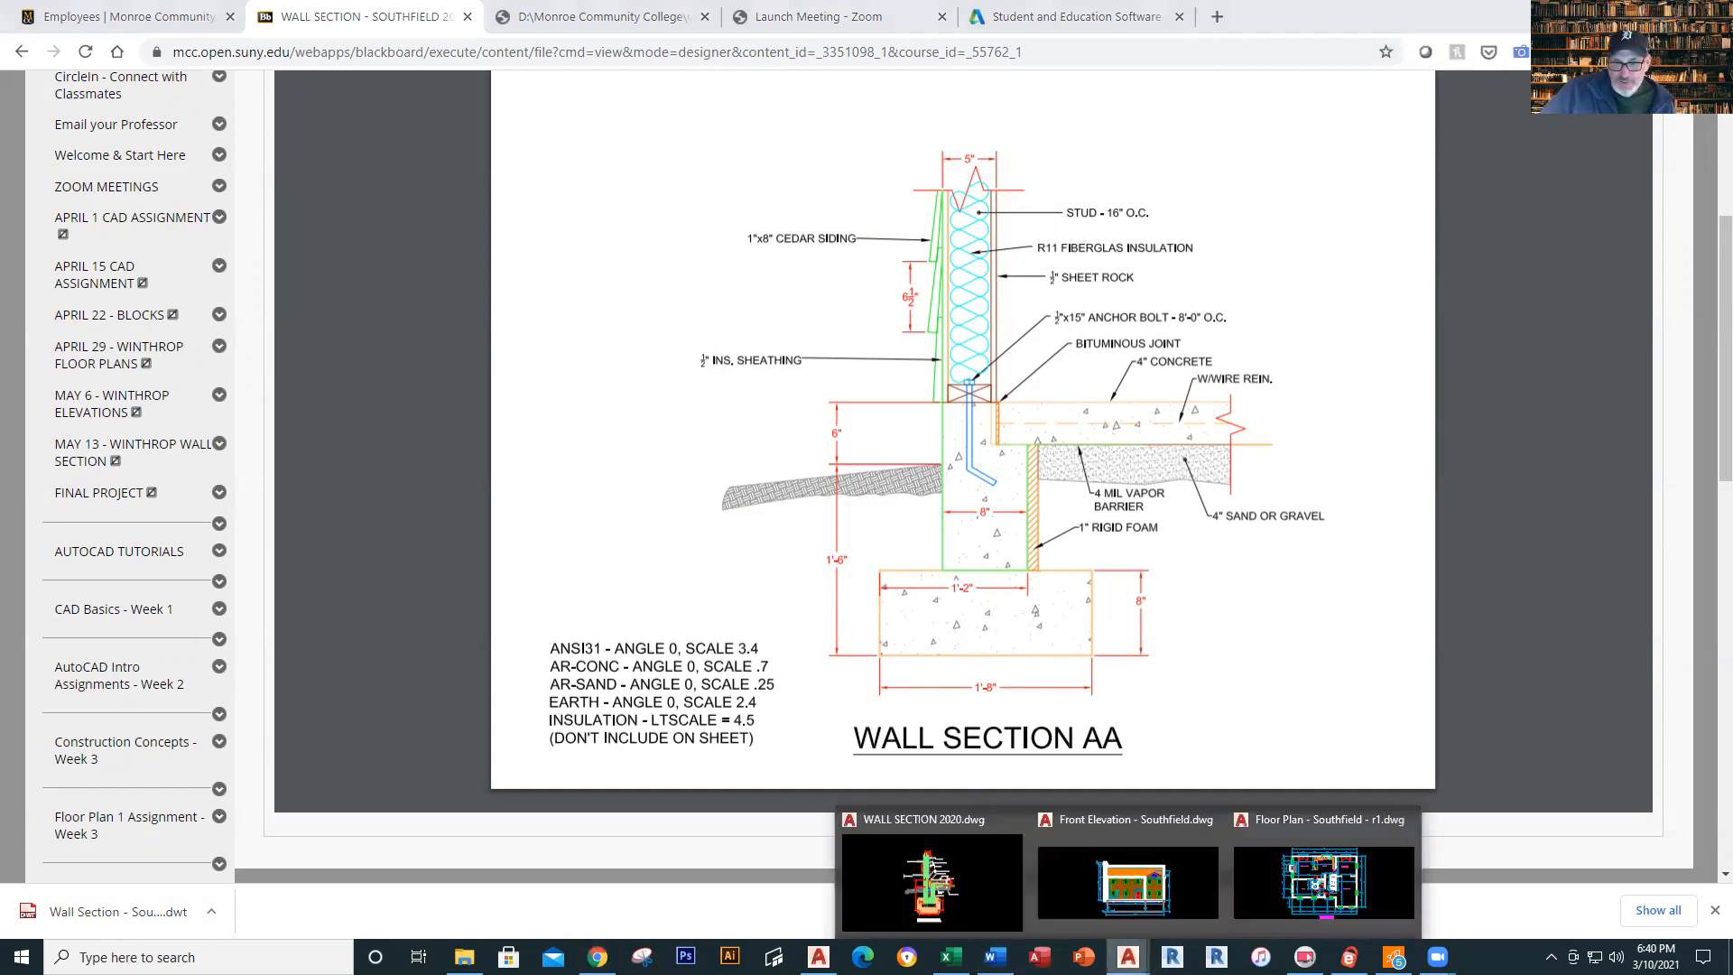
click(1286, 883)
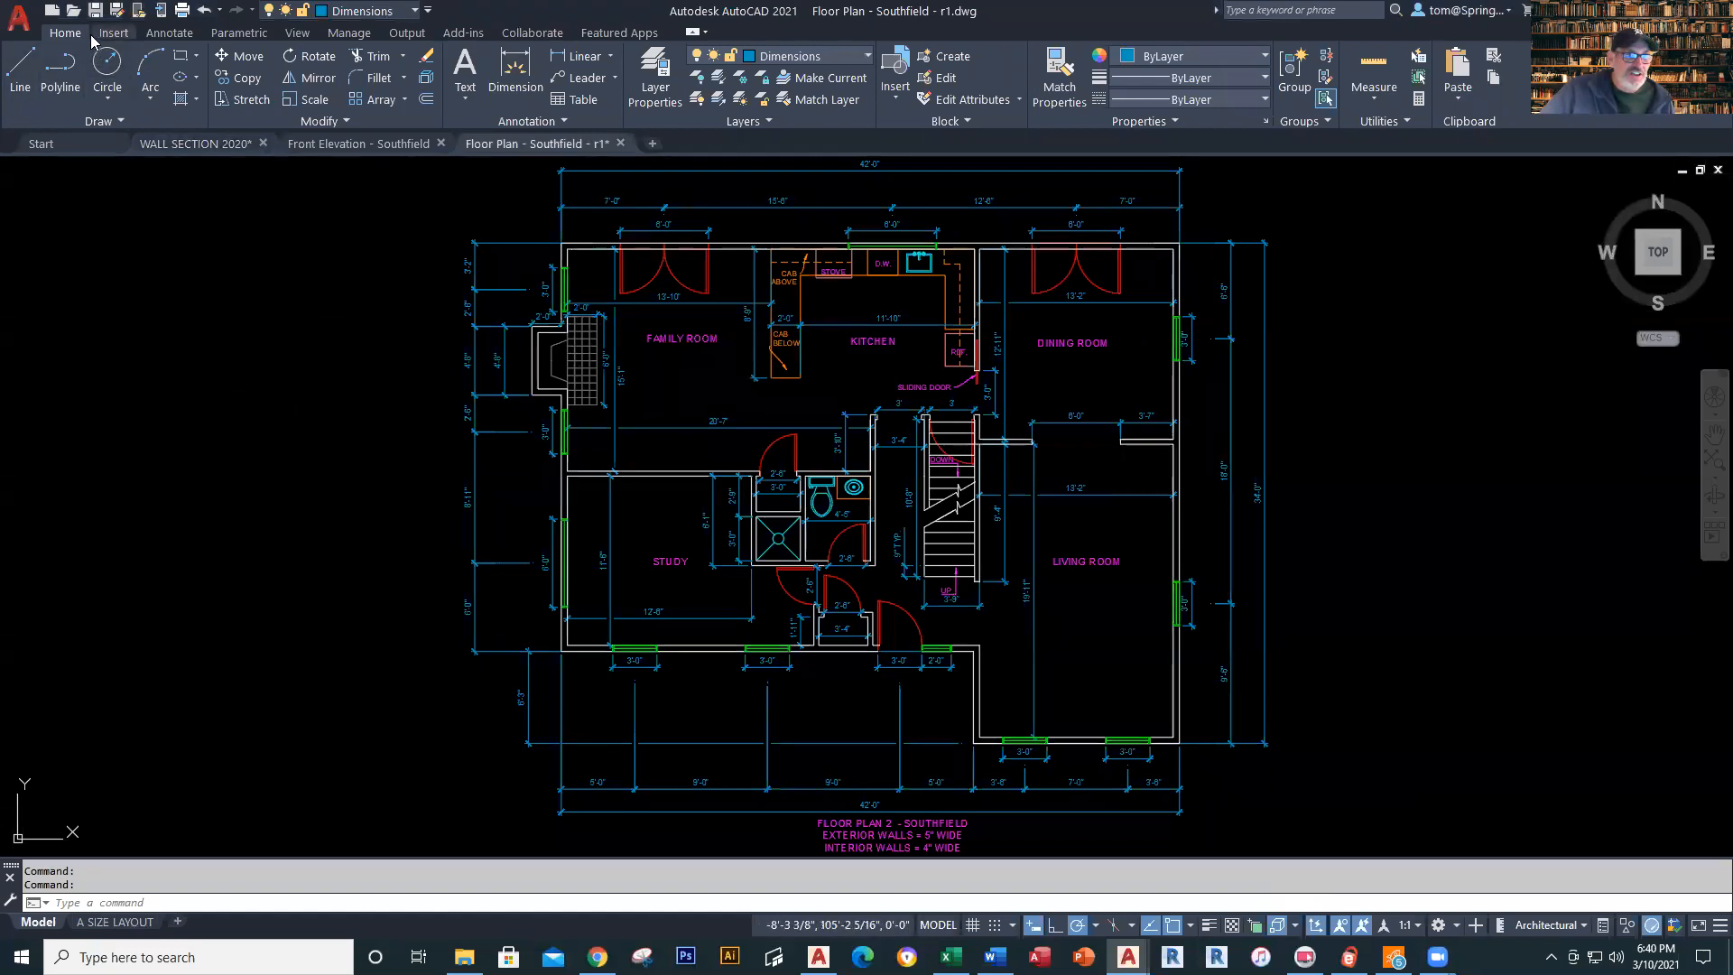
click(58, 14)
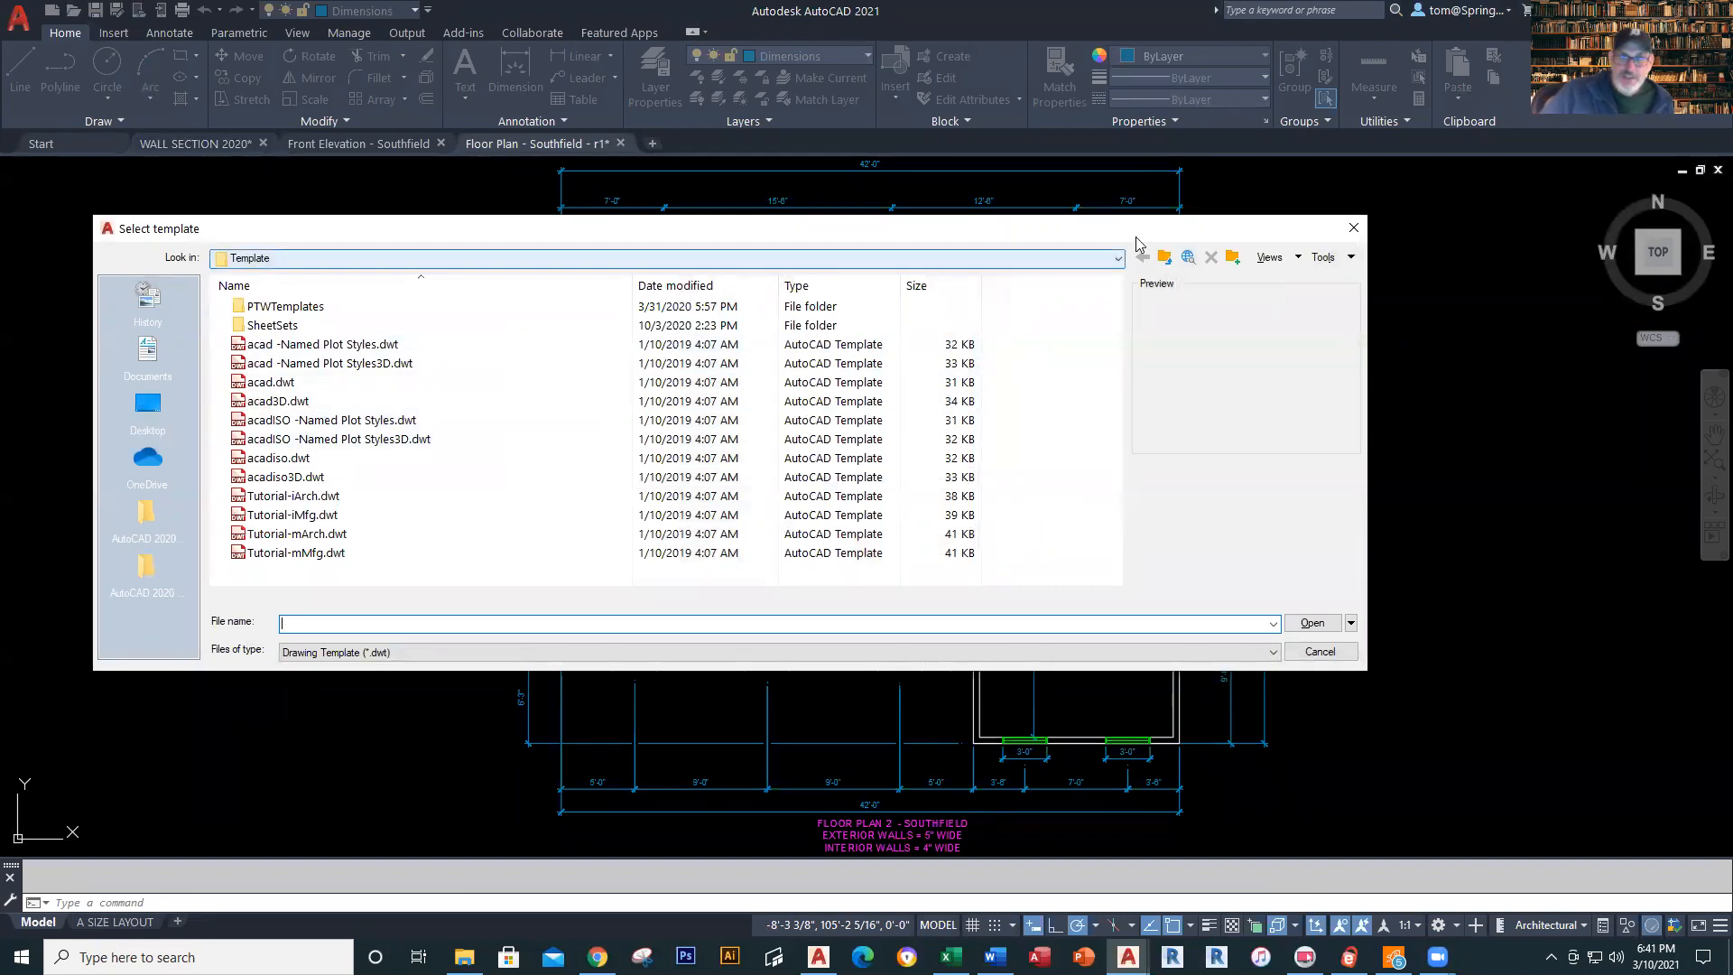
click(1119, 260)
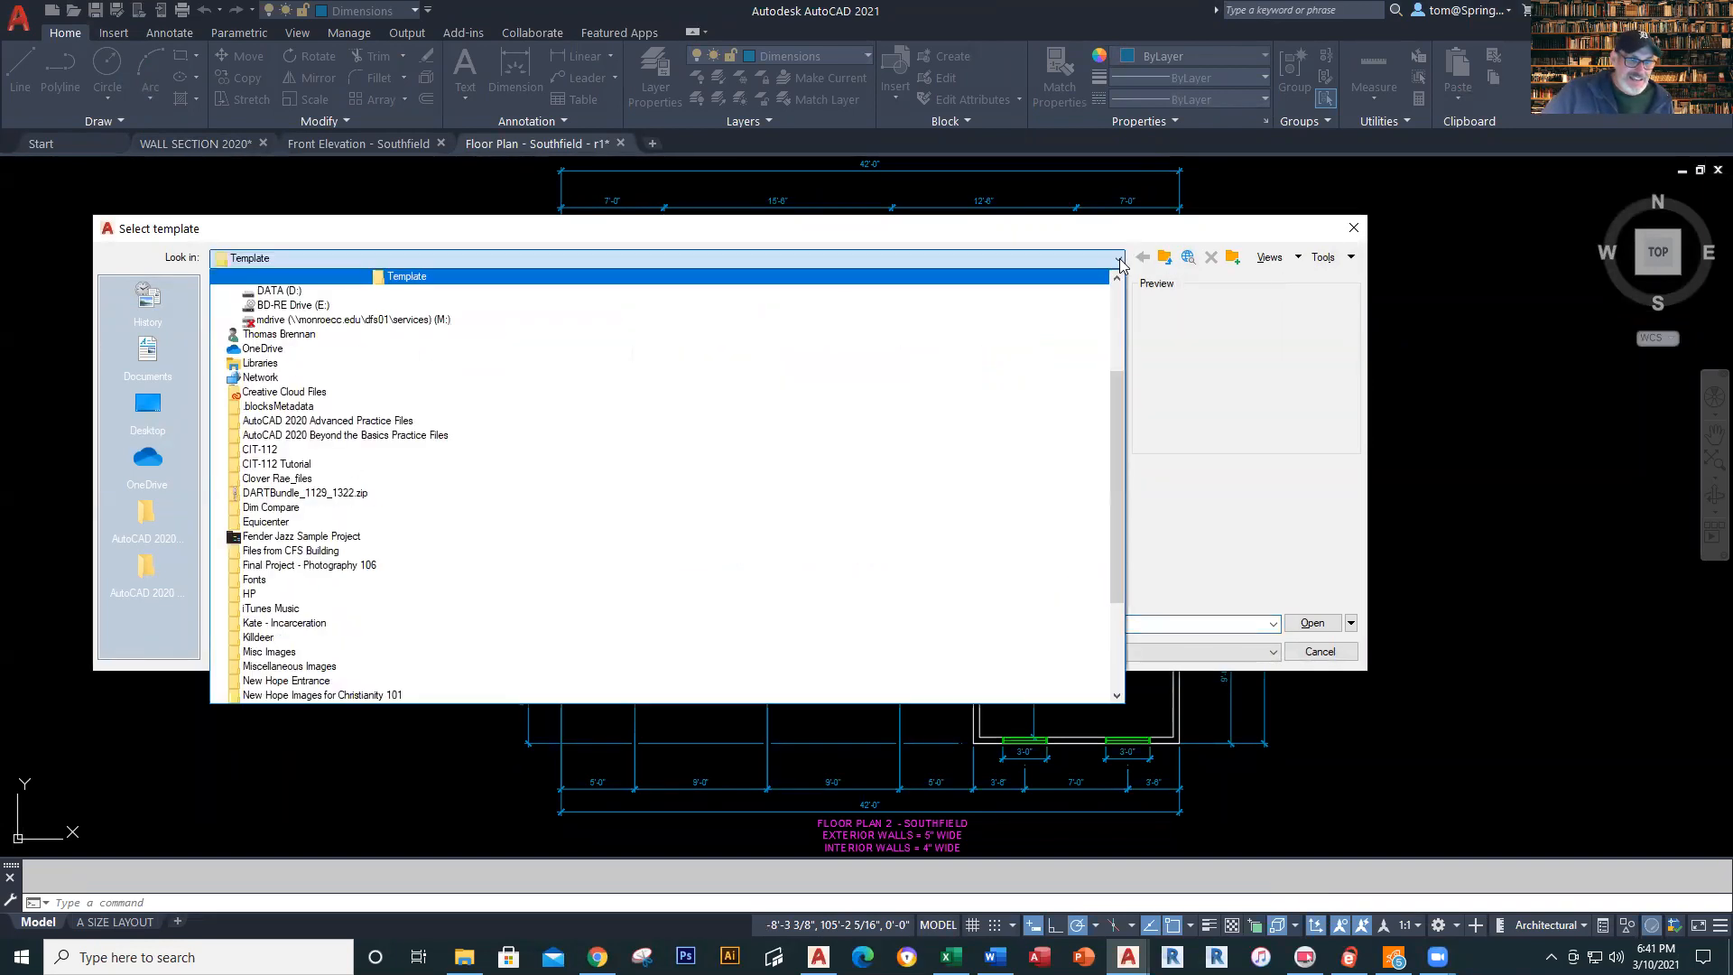
click(279, 334)
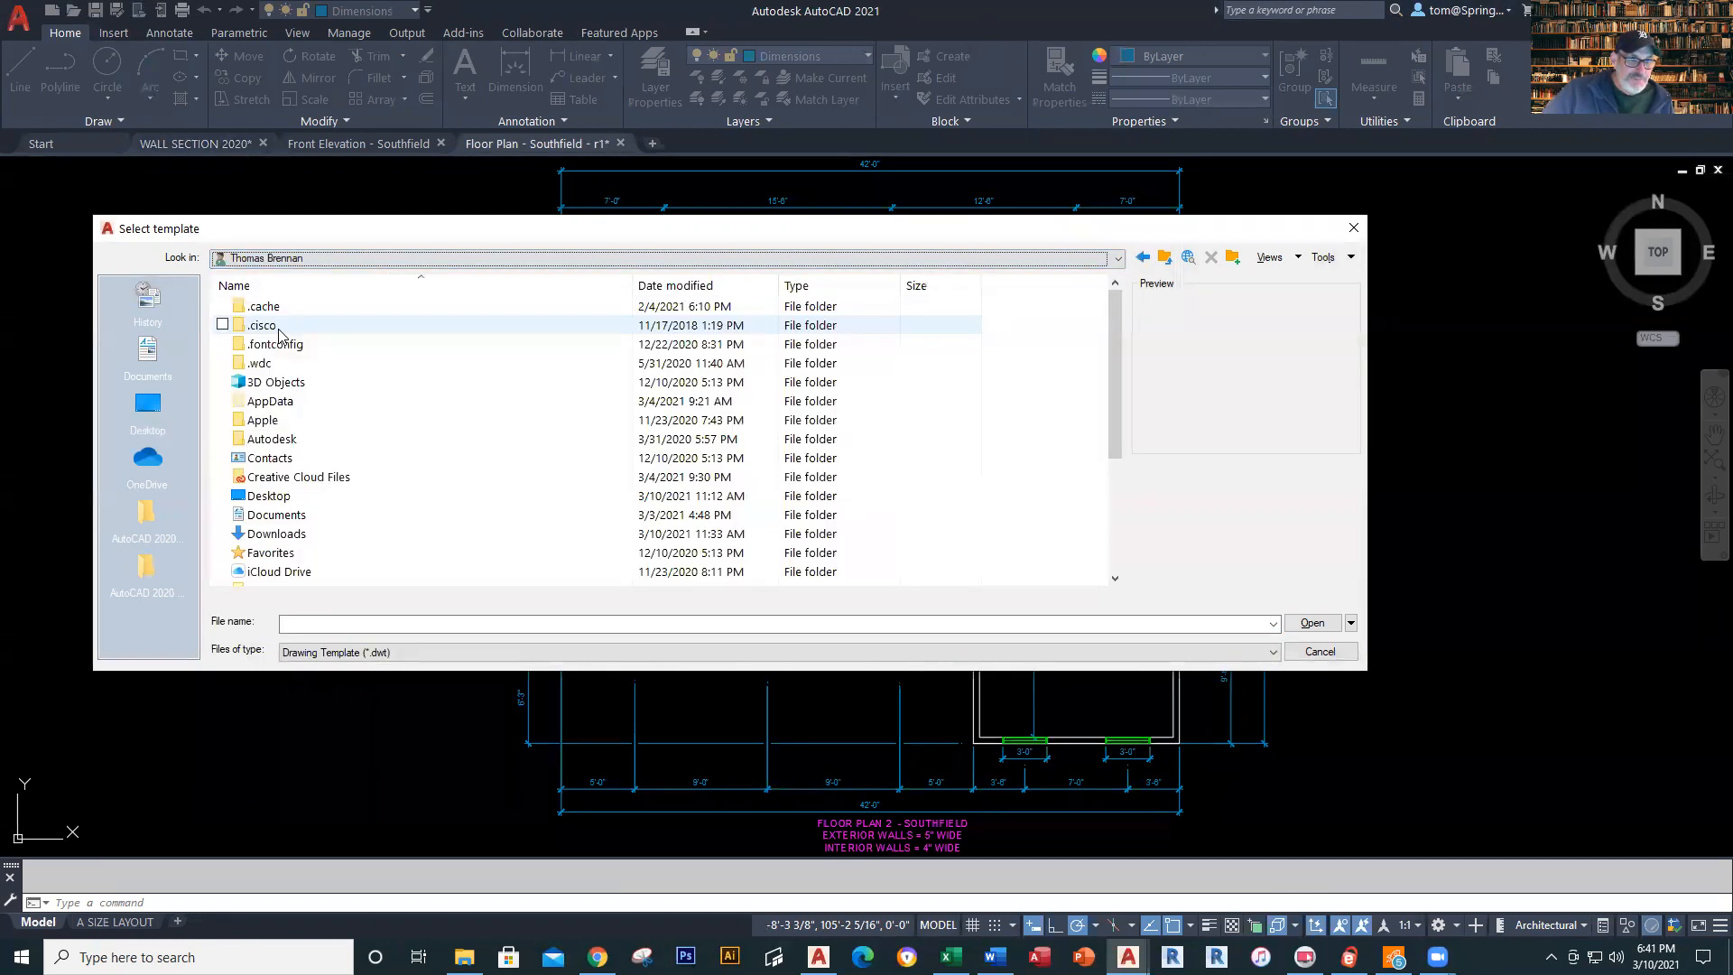
double_click(302, 534)
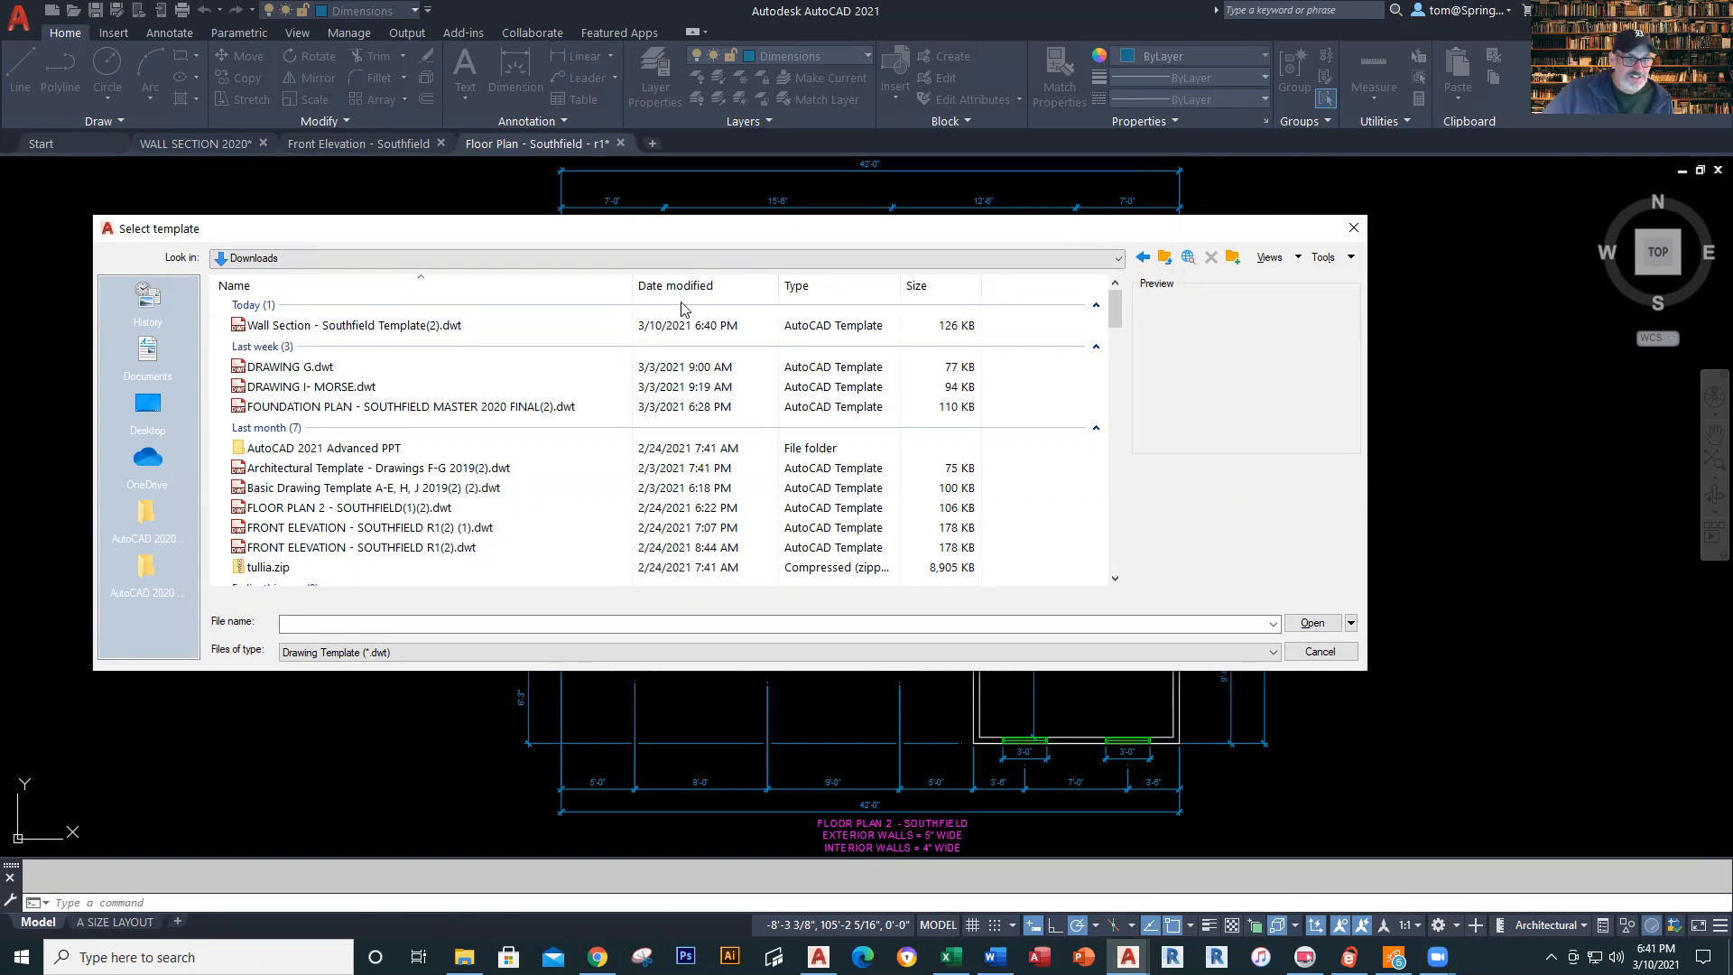
double_click(364, 326)
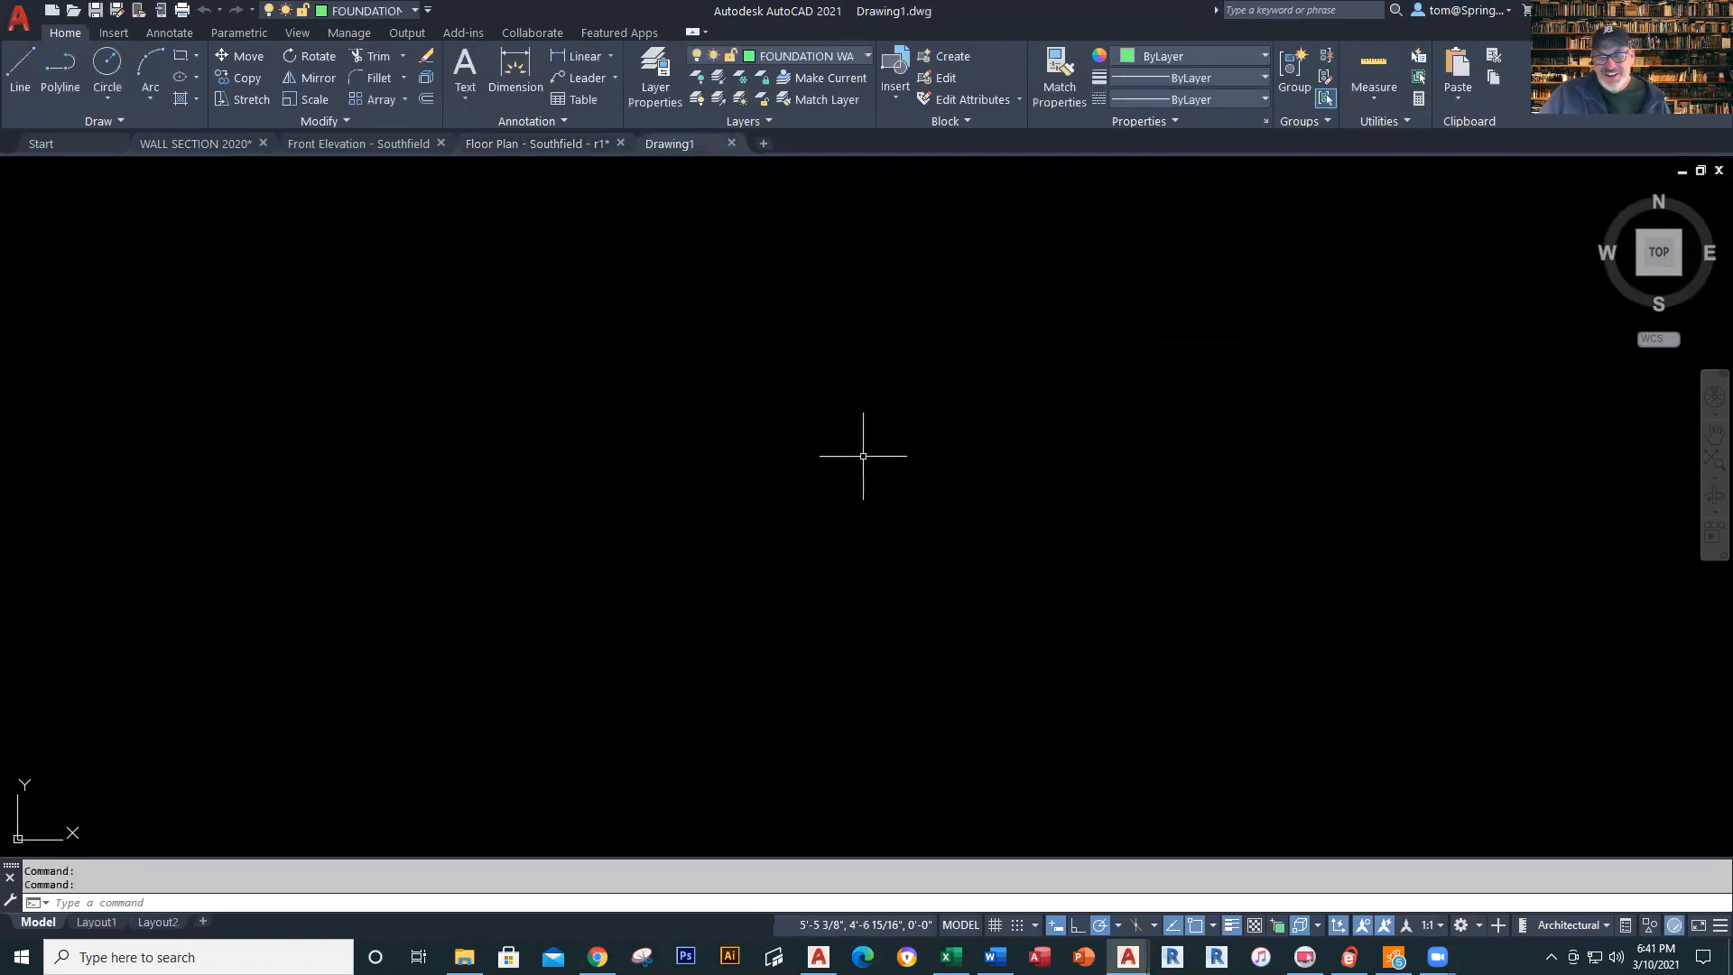
Review the list of layers included in the new drawing
click(1069, 268)
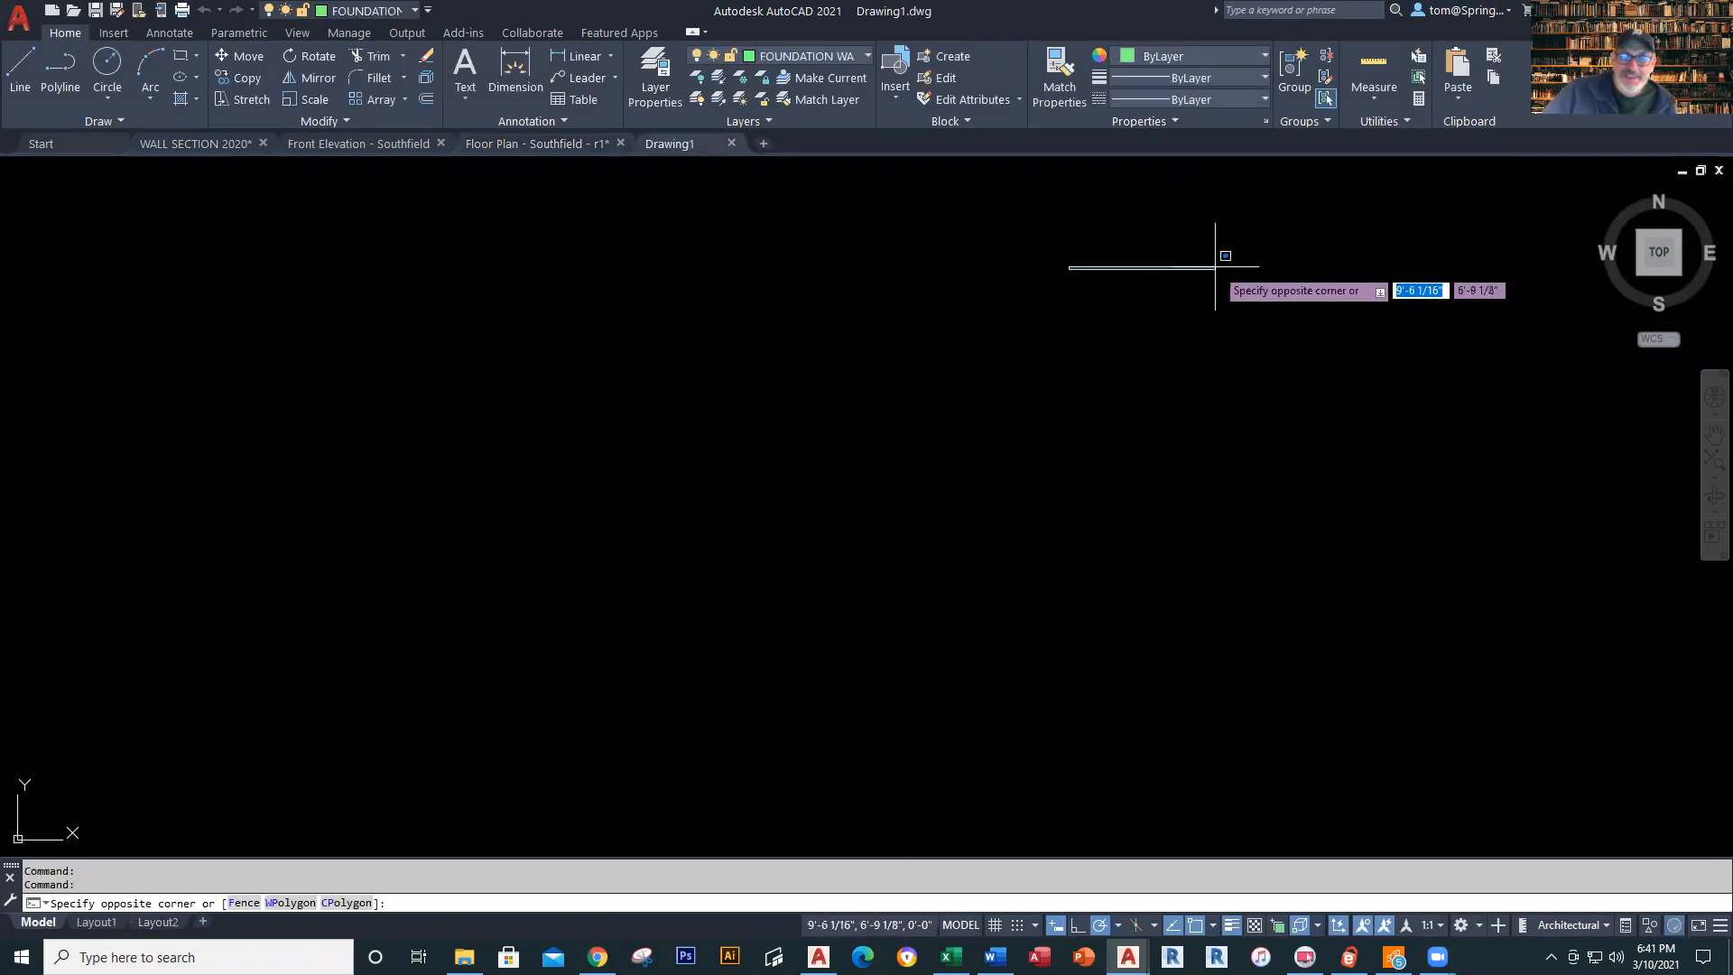
key(alt+Tab)
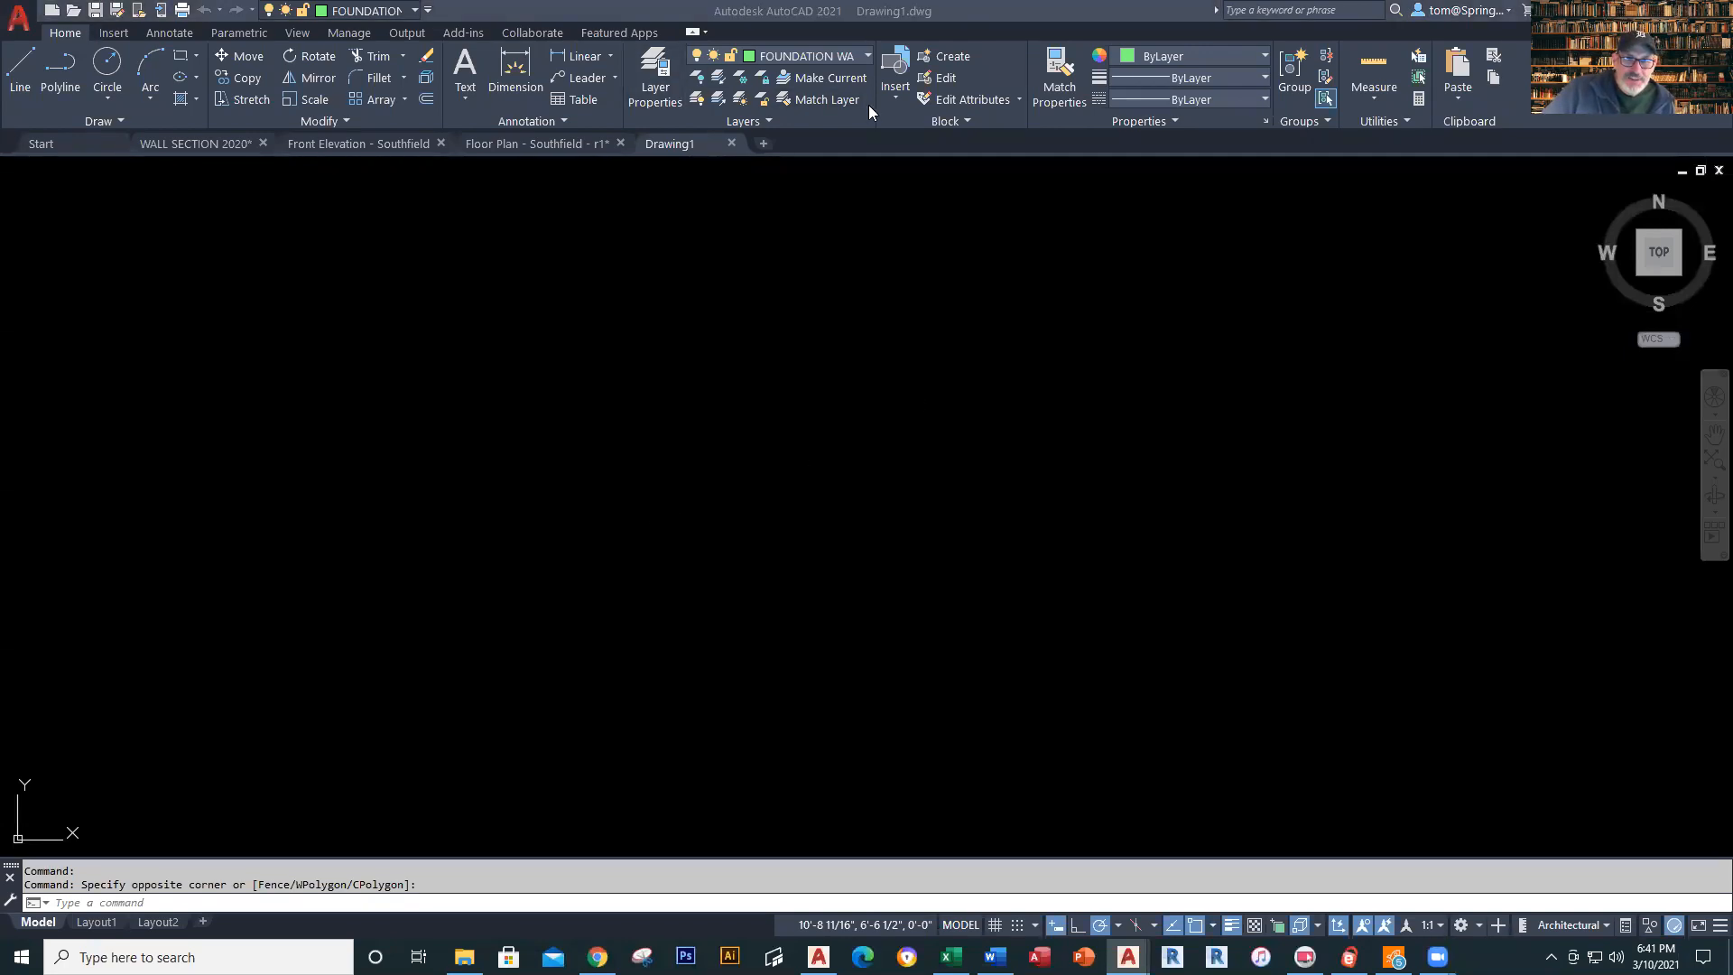
click(869, 56)
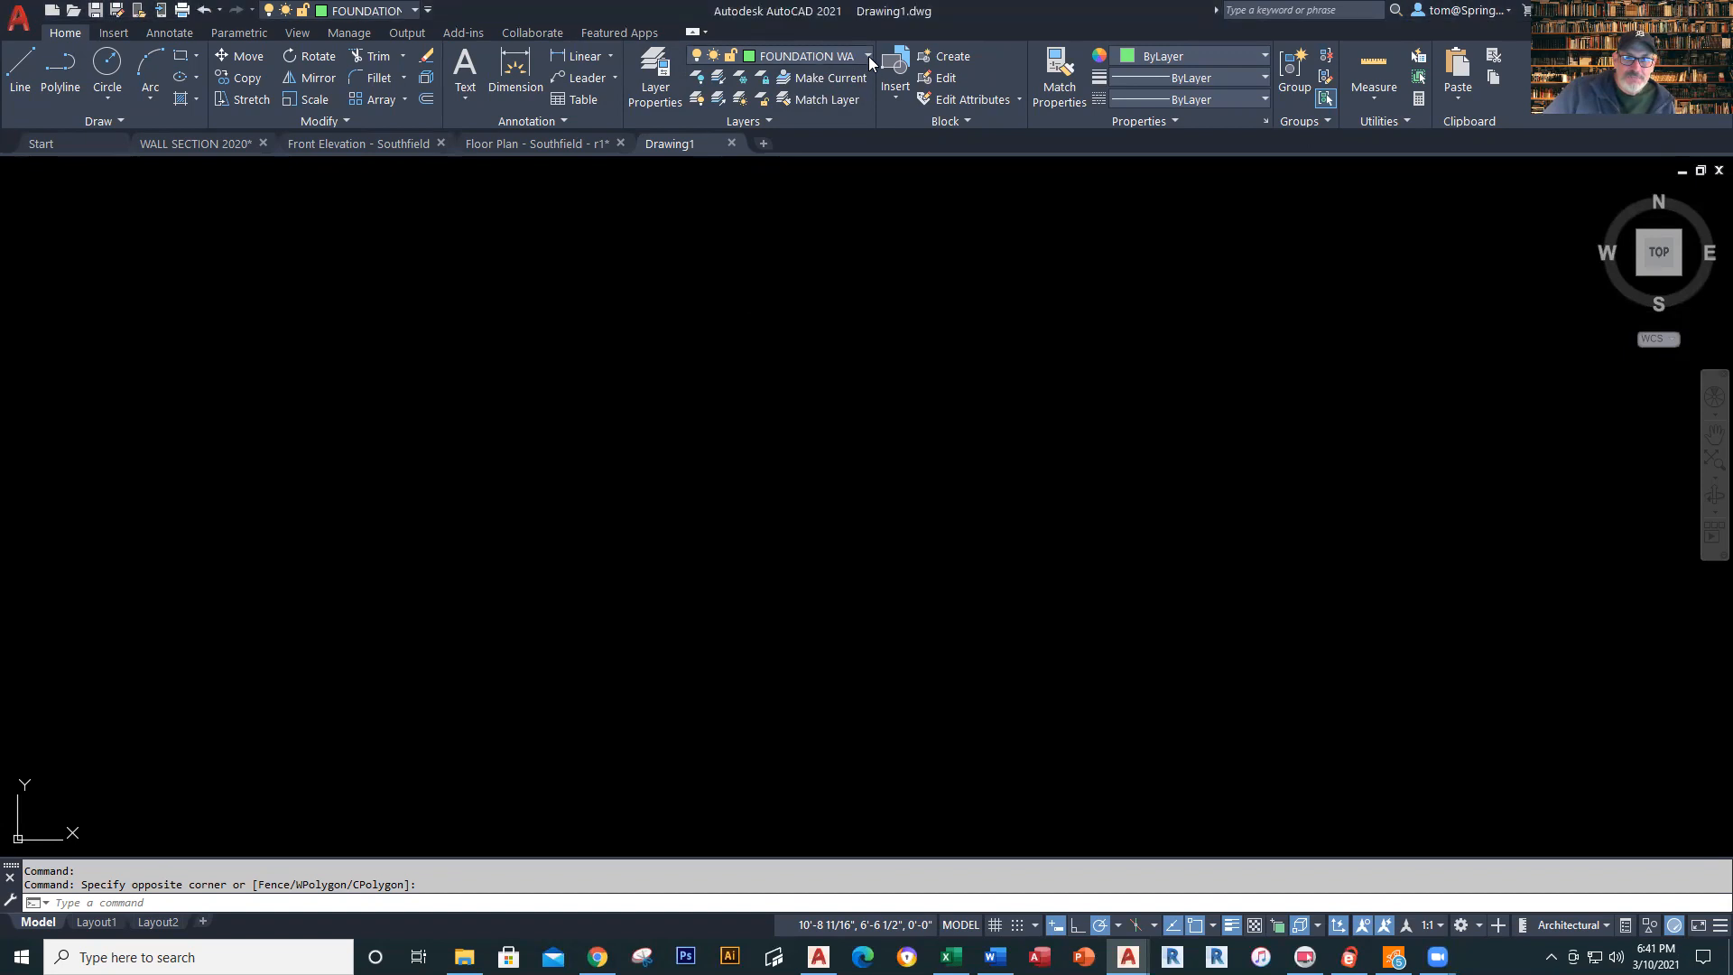
click(869, 56)
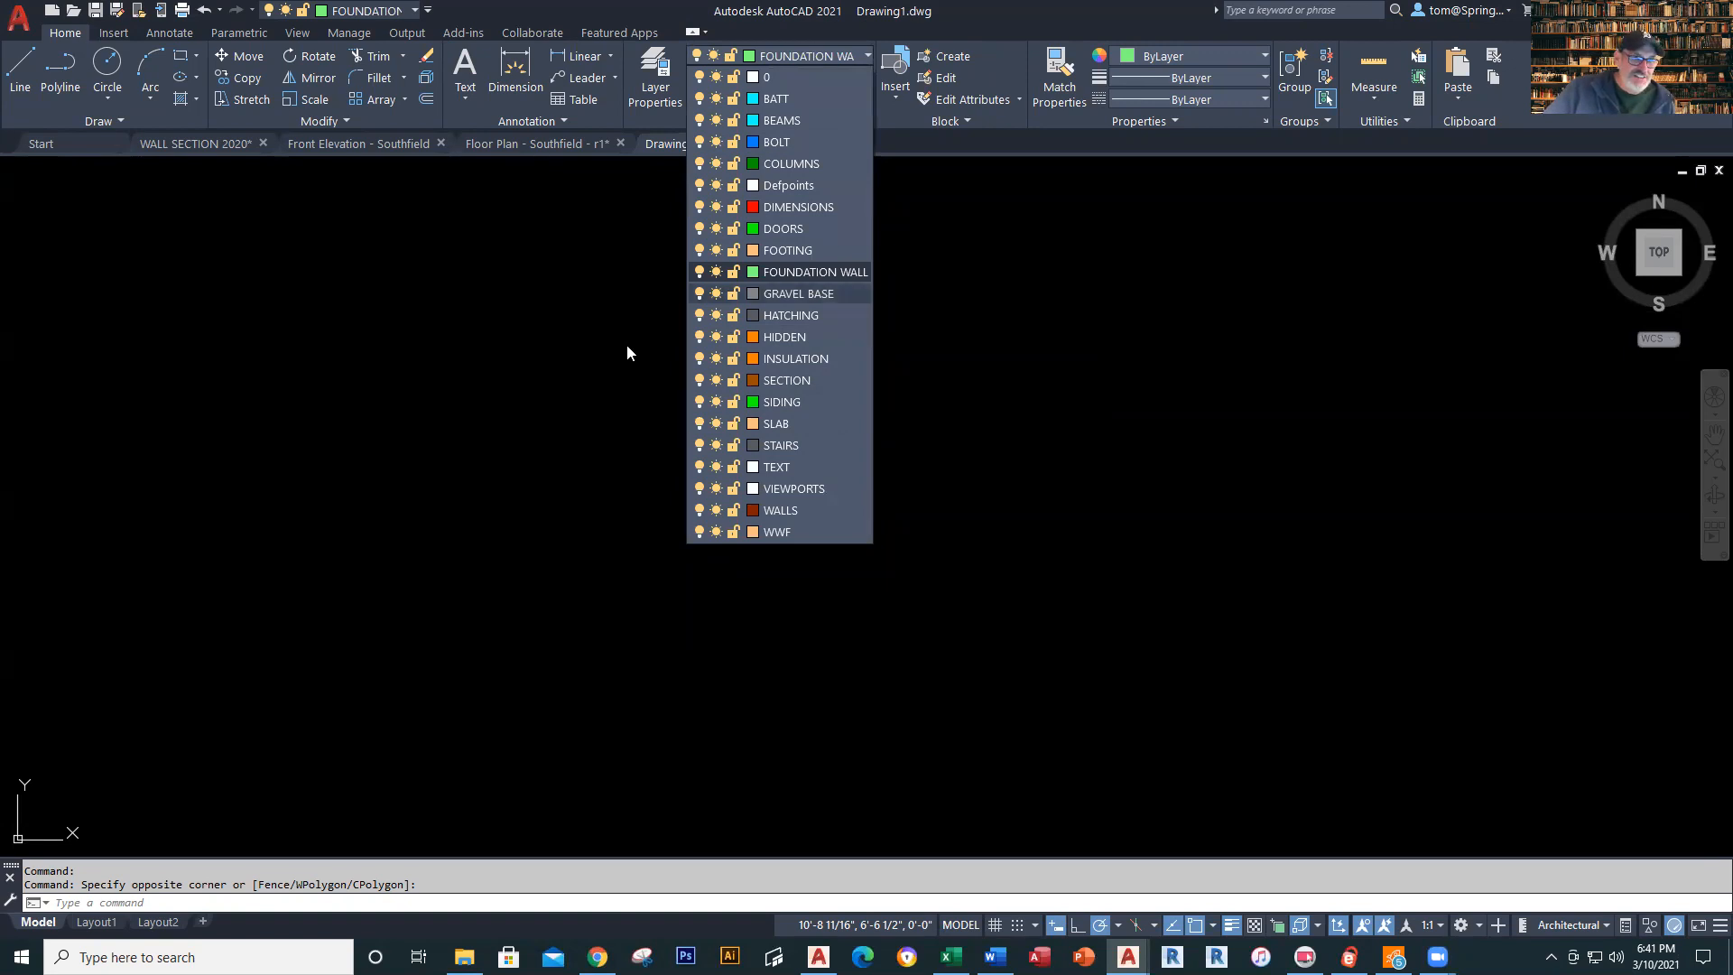
Open the Layer Properties Manager and inspect the BATT layer's linetype options, leaving the selection unchanged
click(660, 102)
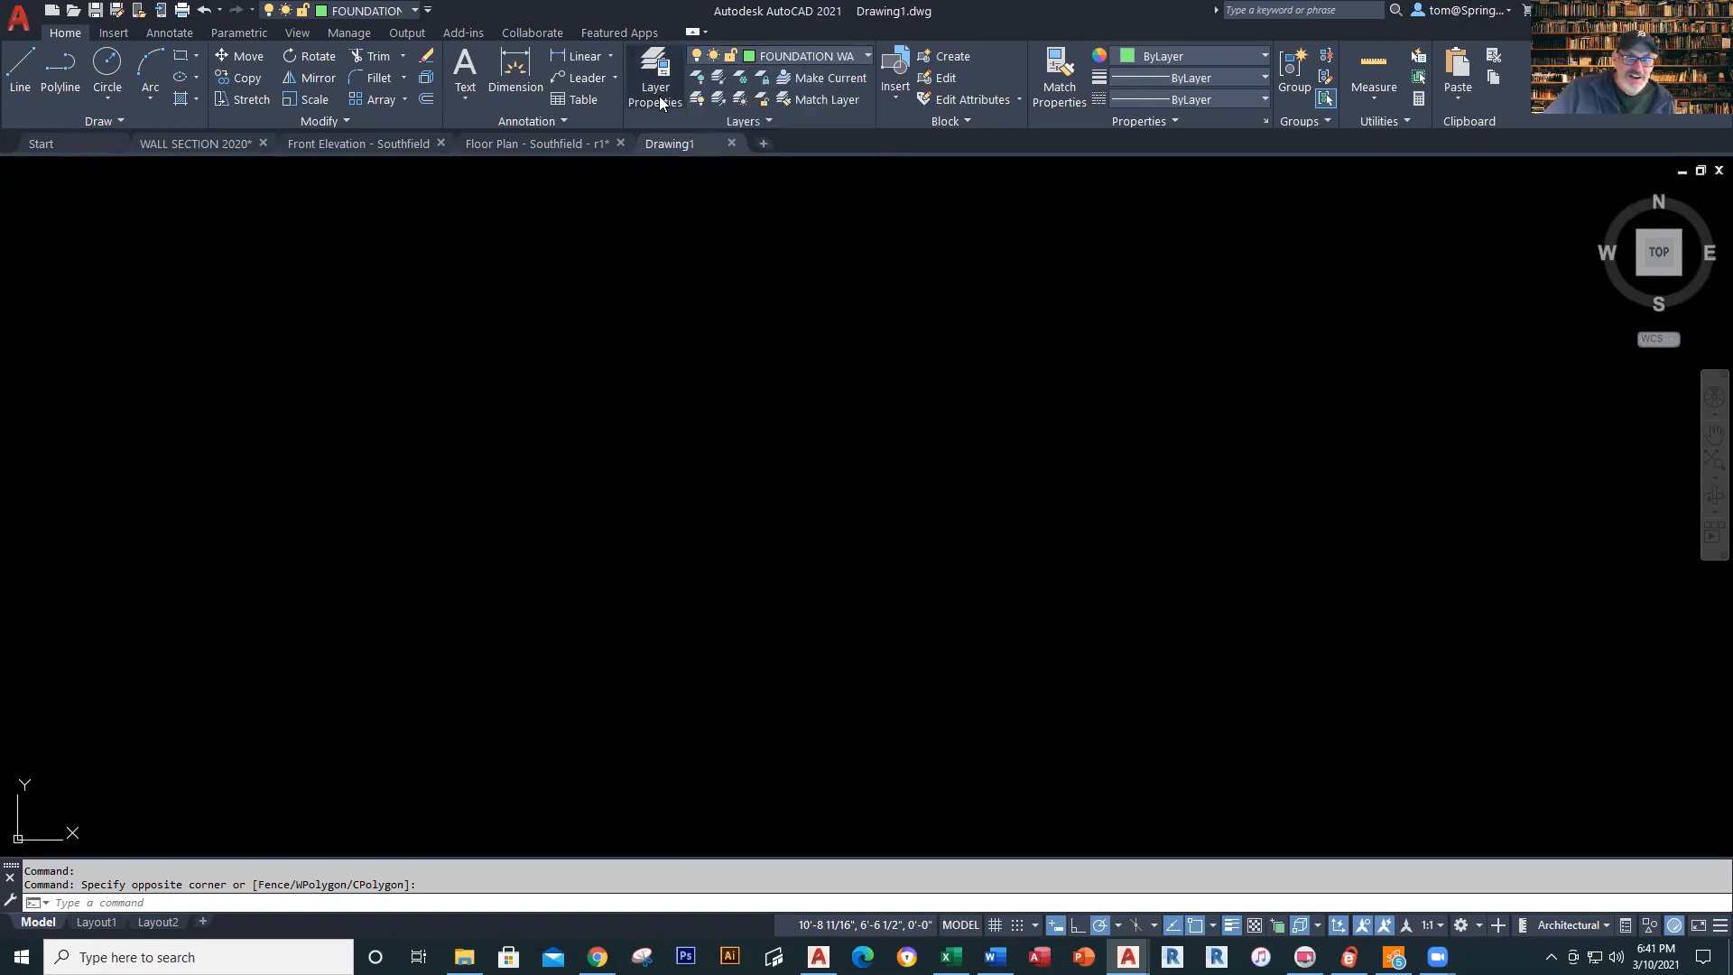
click(659, 102)
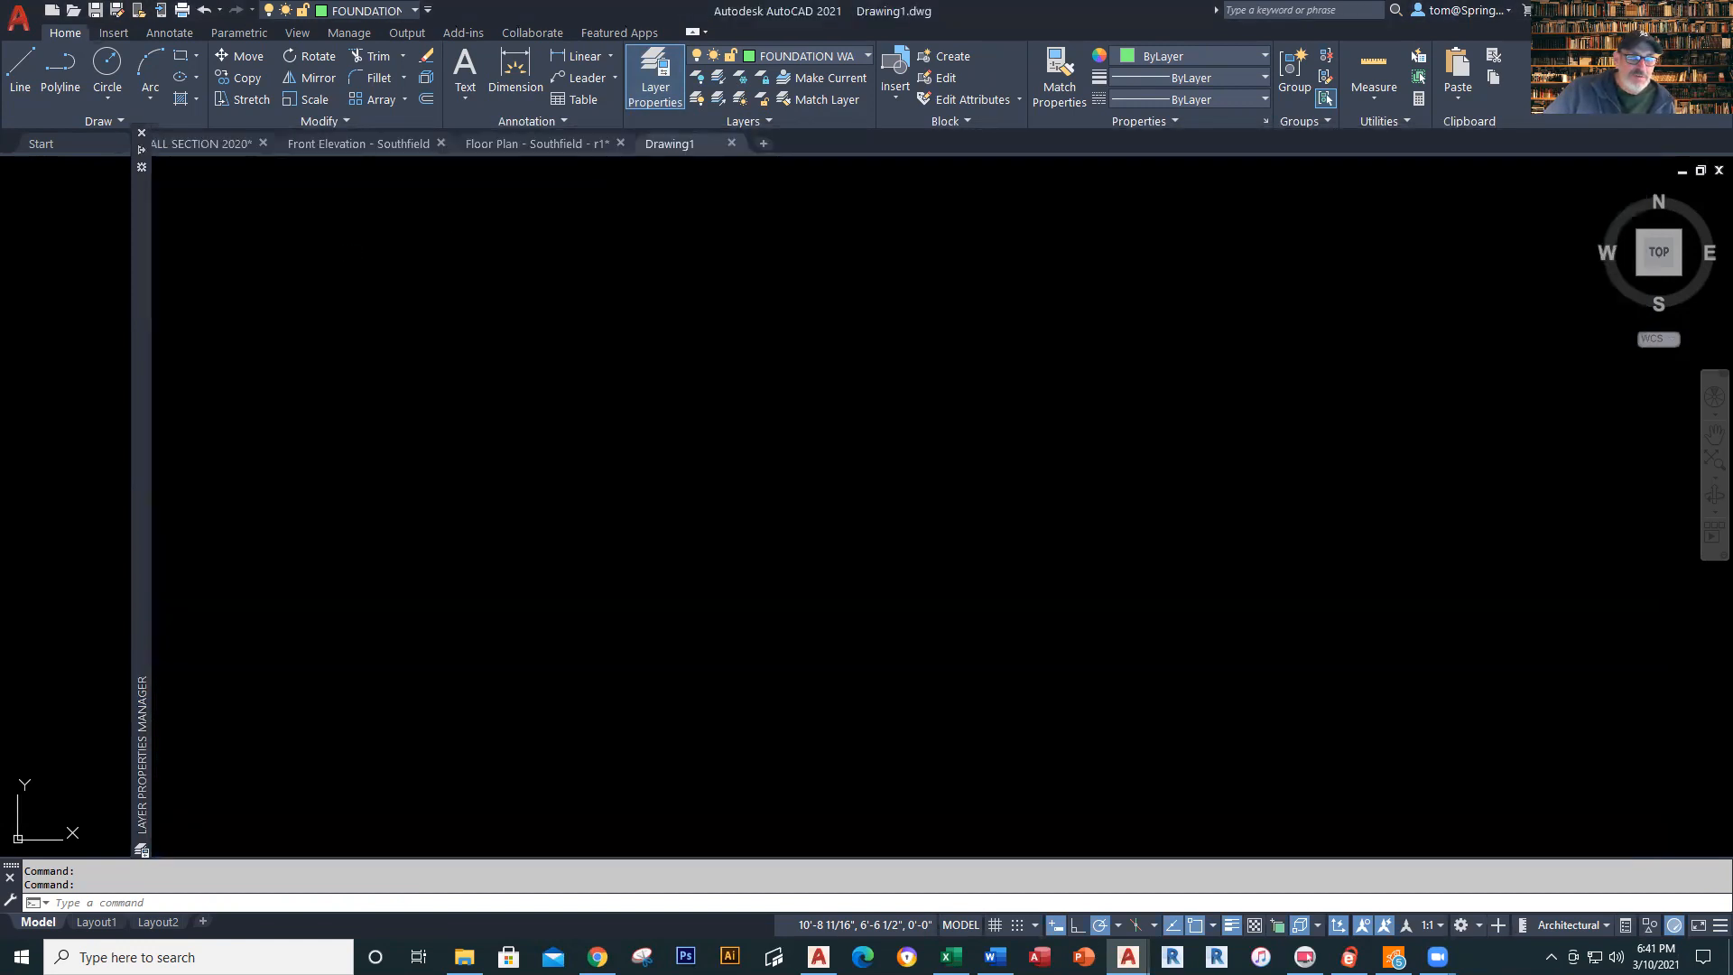
mouse_move(133, 507)
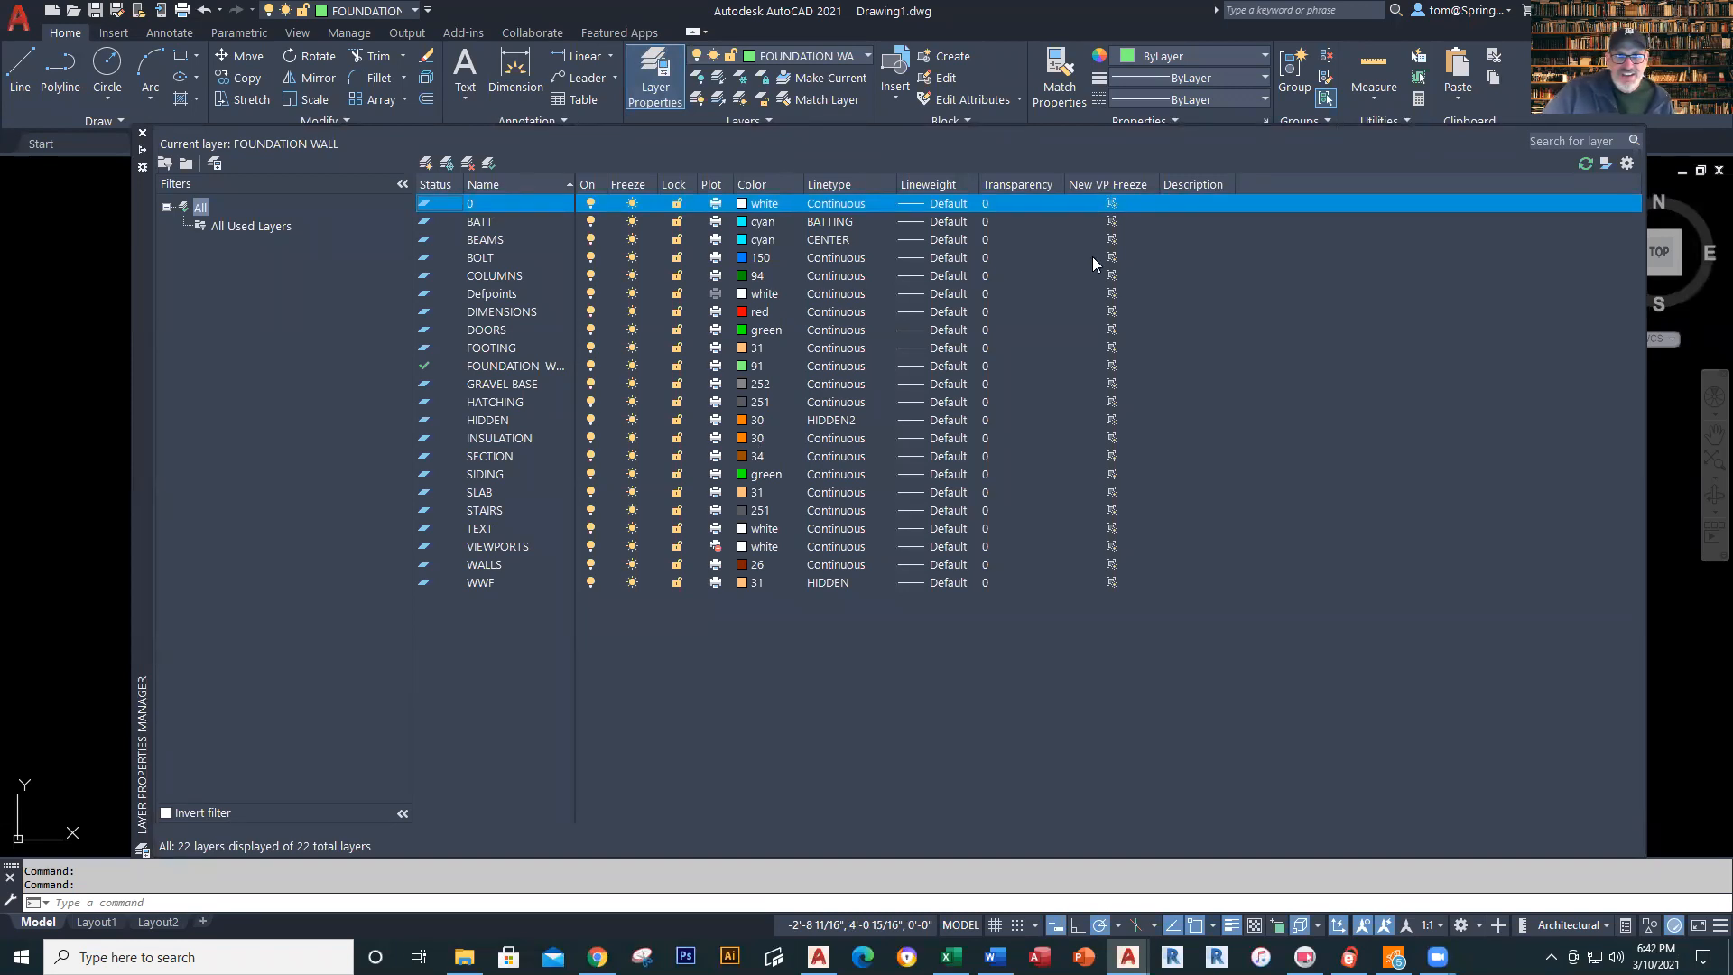
click(814, 220)
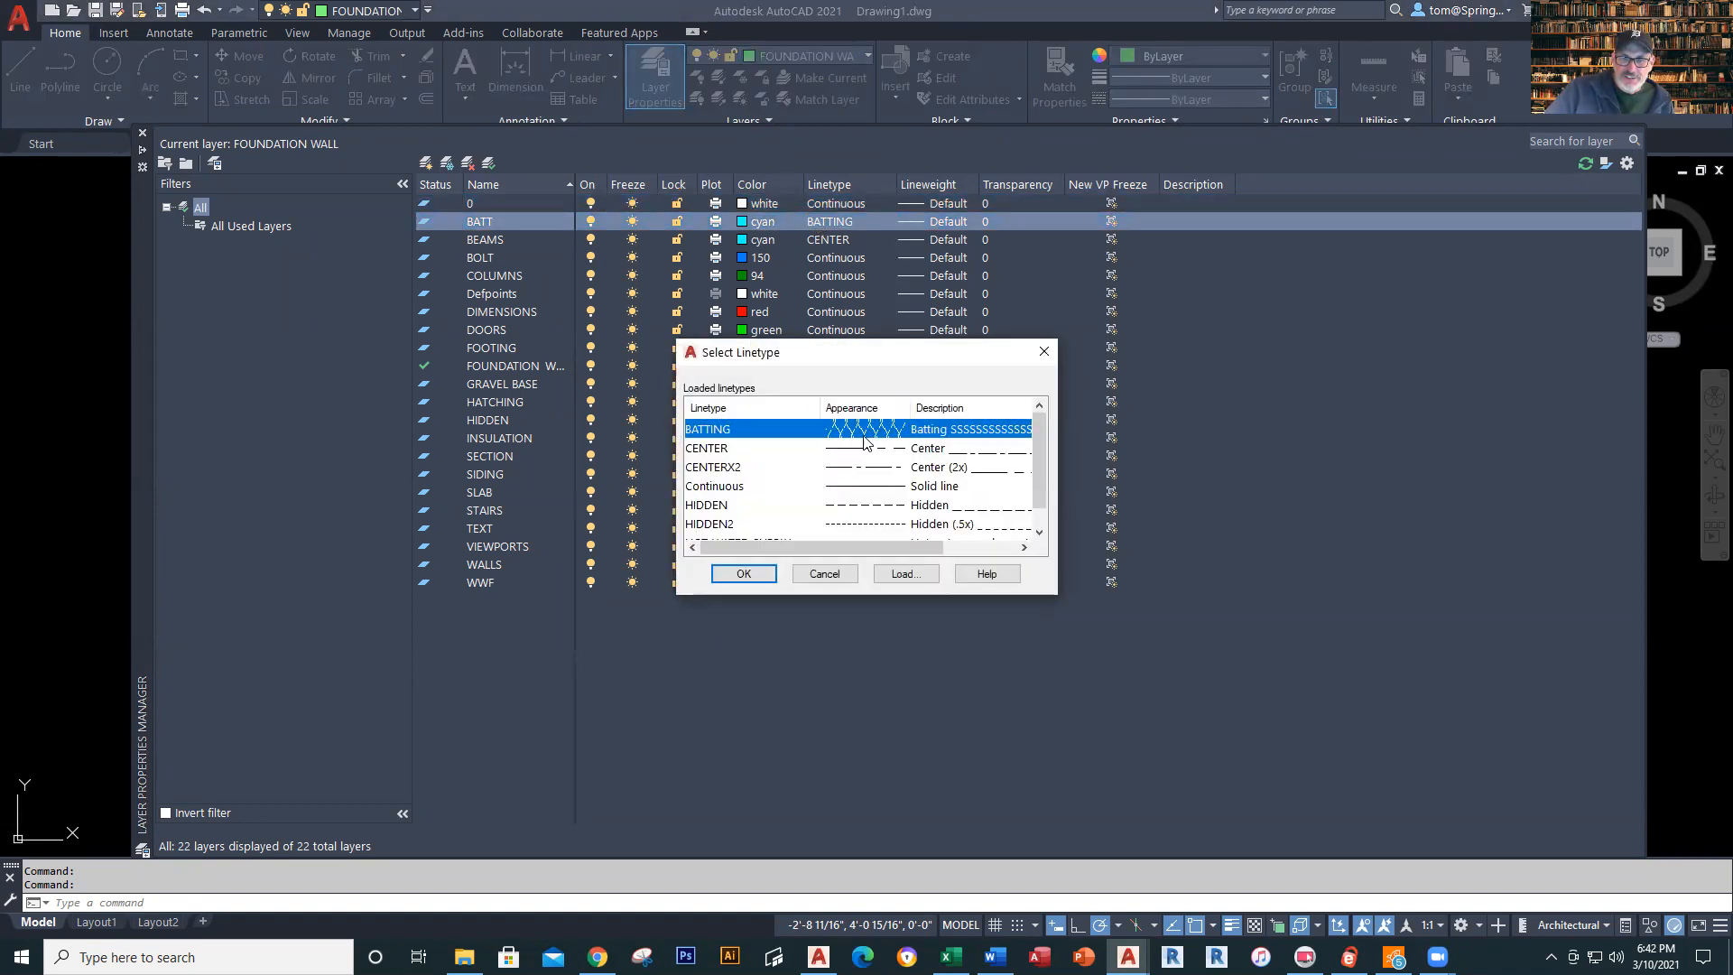
click(842, 575)
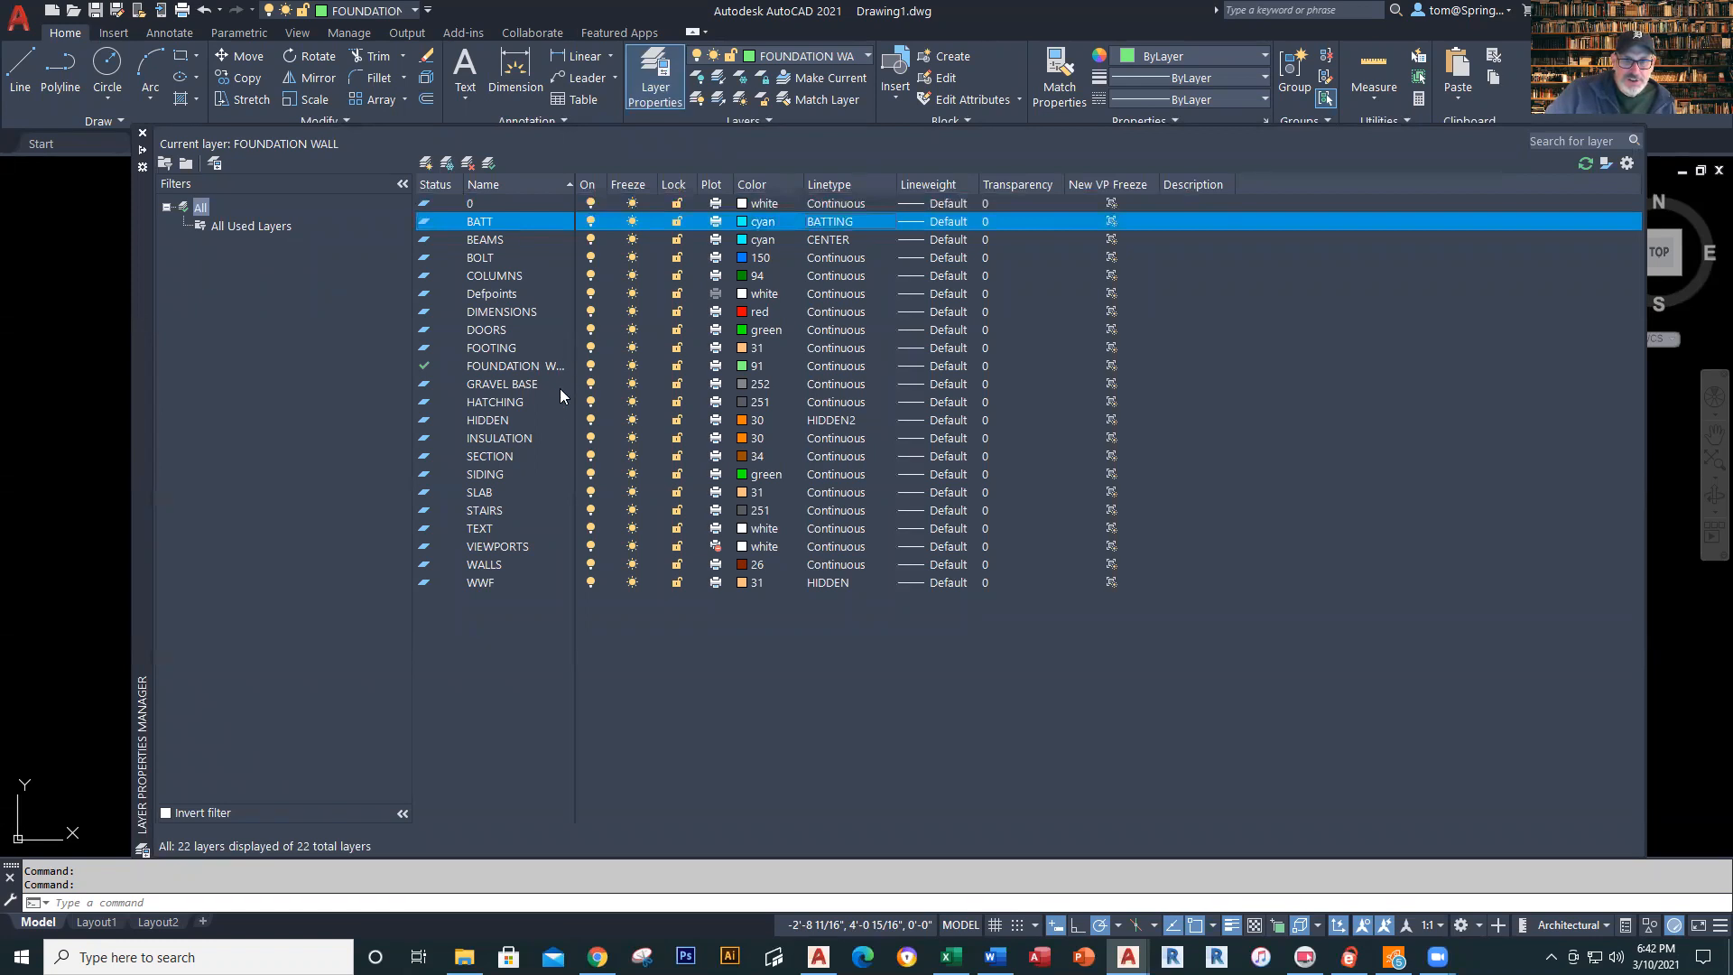
Make FOOTING the current layer and close the layer manager
double_click(488, 348)
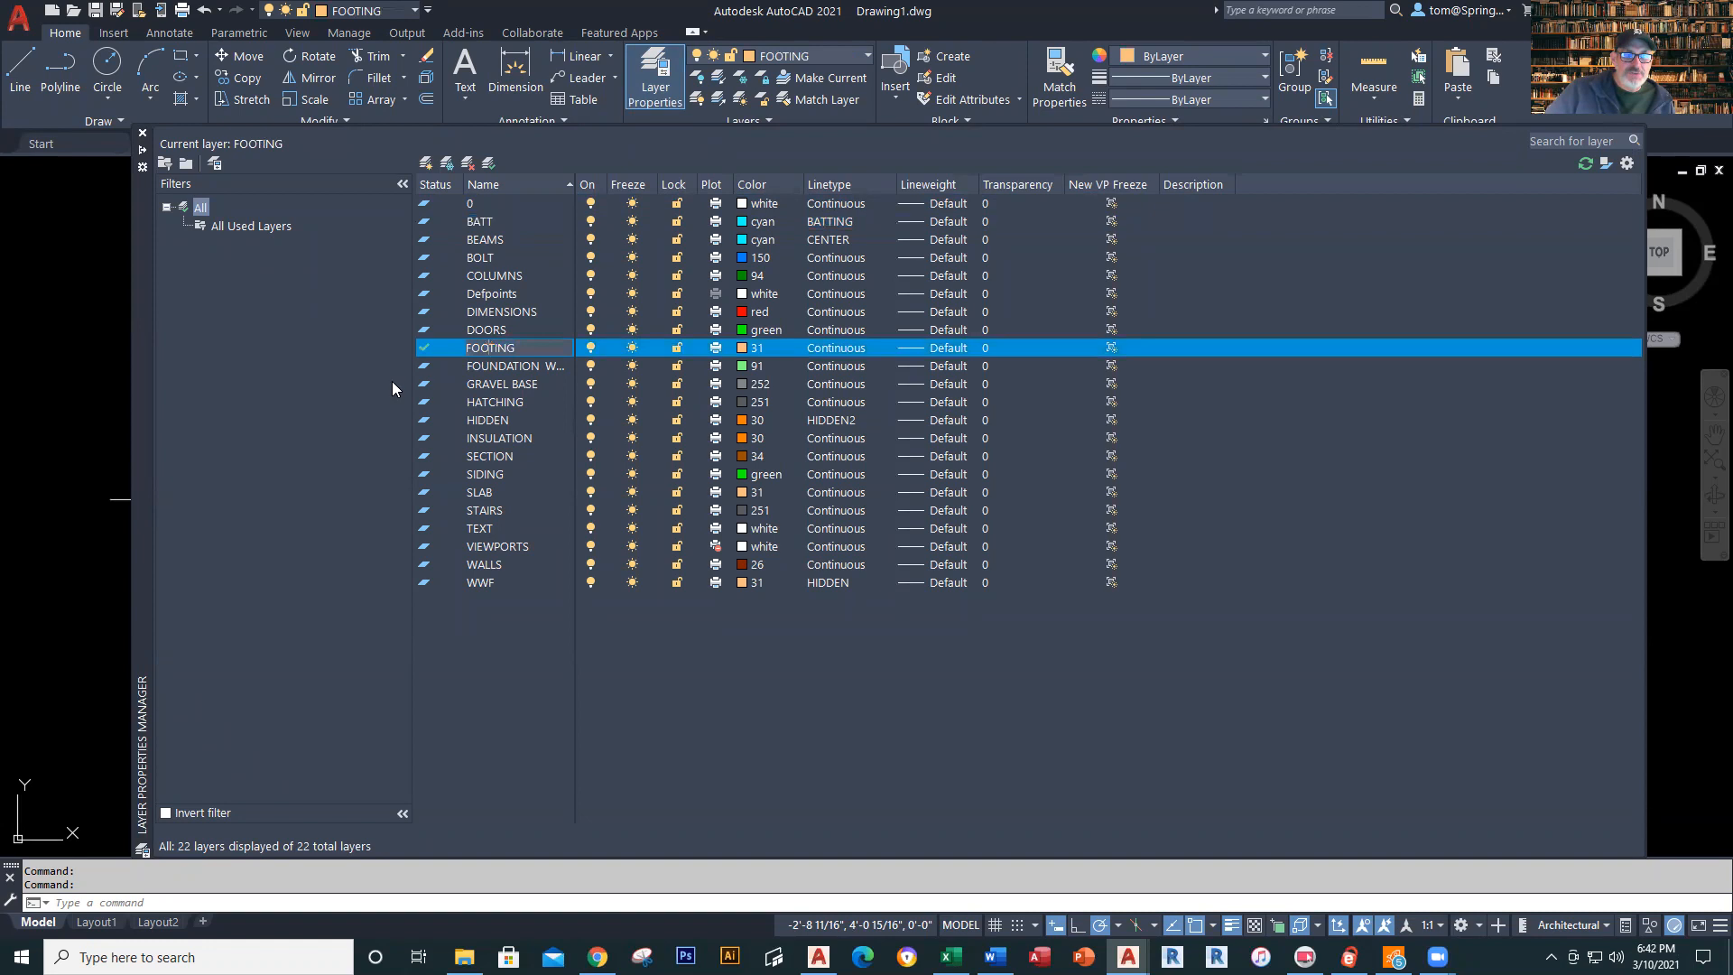
click(432, 351)
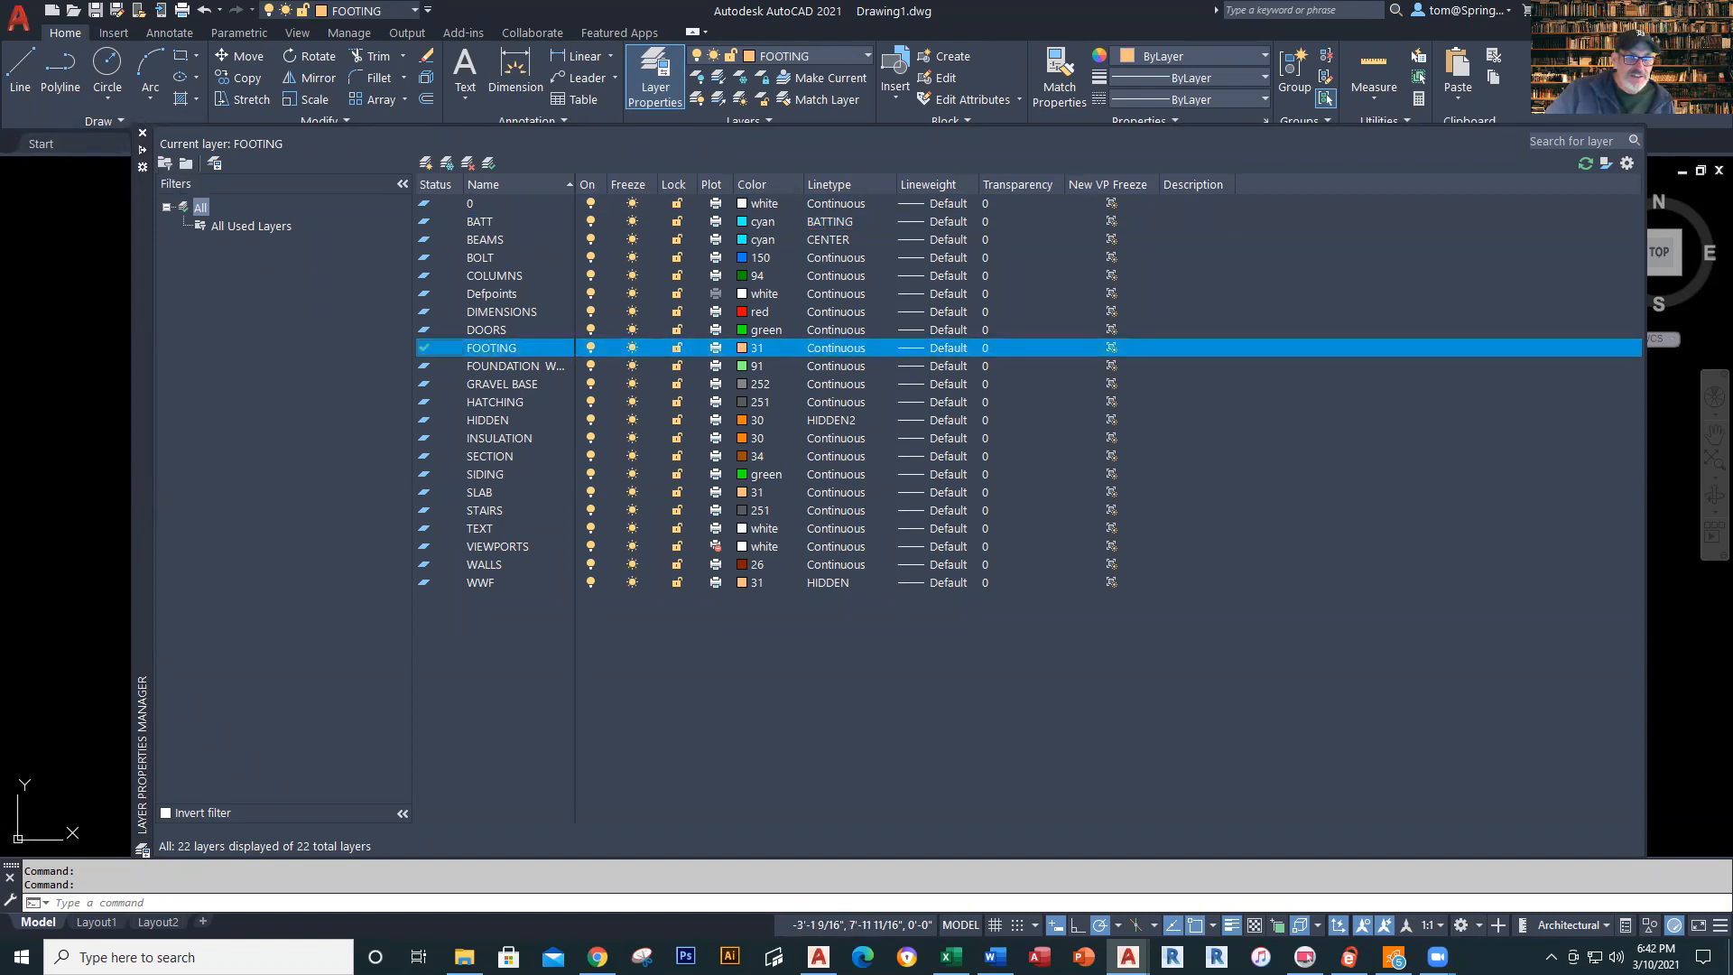
click(142, 132)
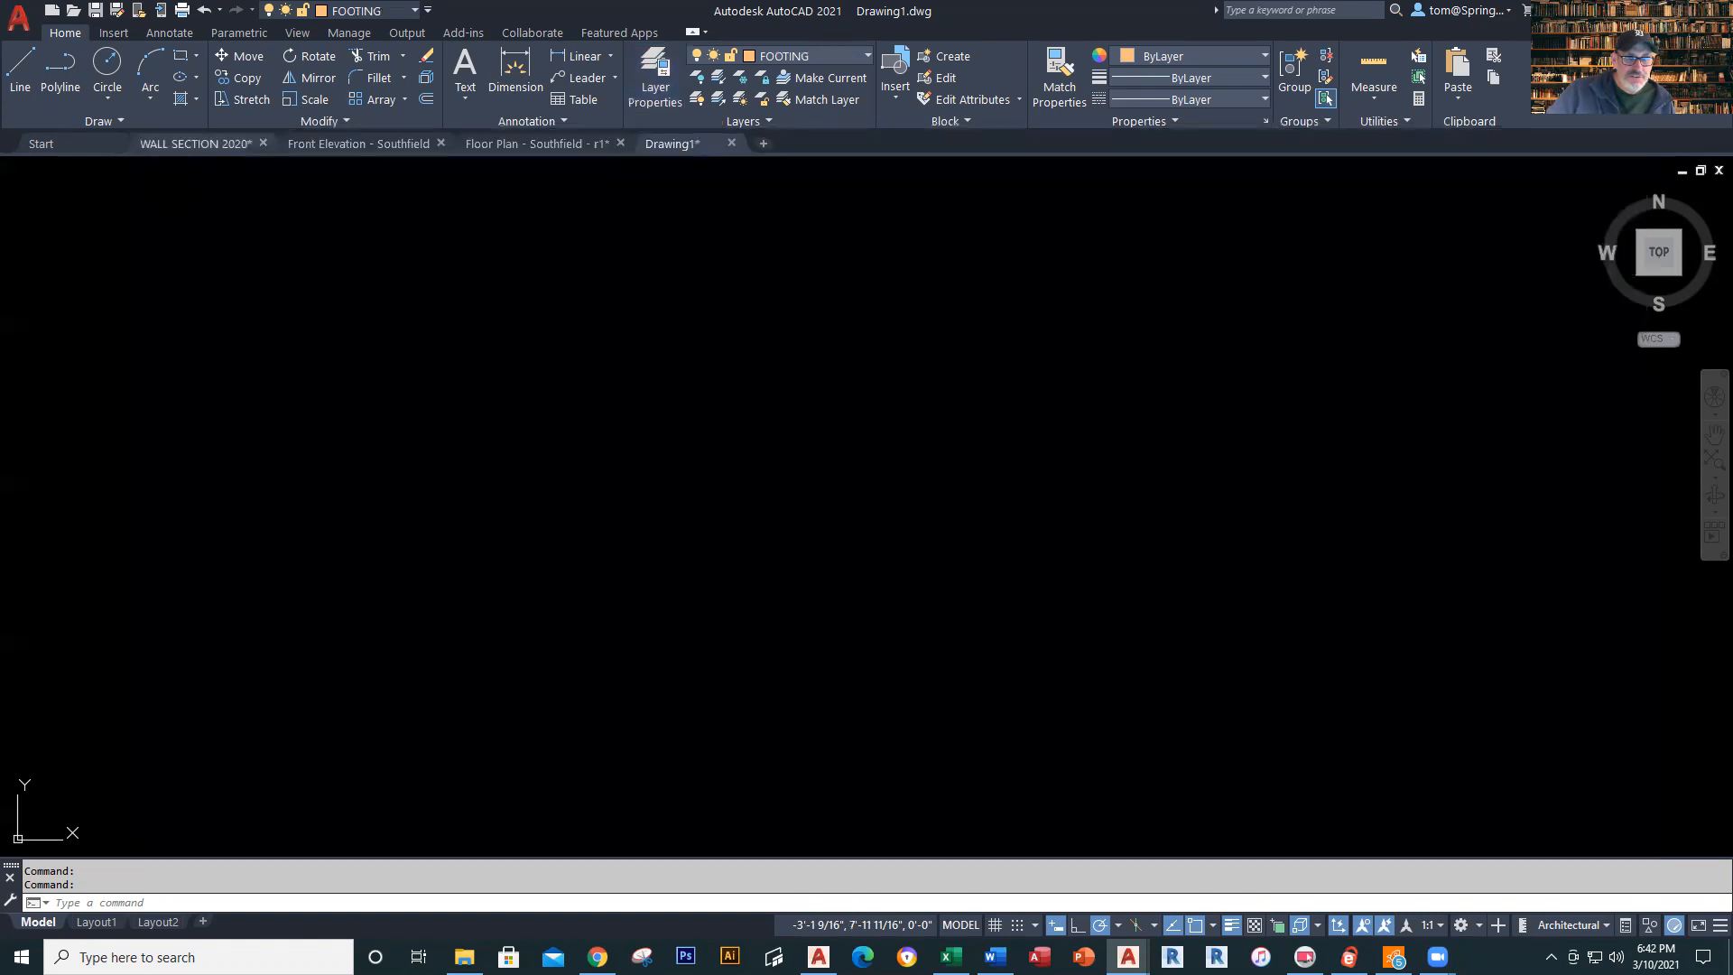
Draw the footing as a rectangle 1'8 wide and 8 inches high on the FOOTING layer
click(182, 59)
click(404, 708)
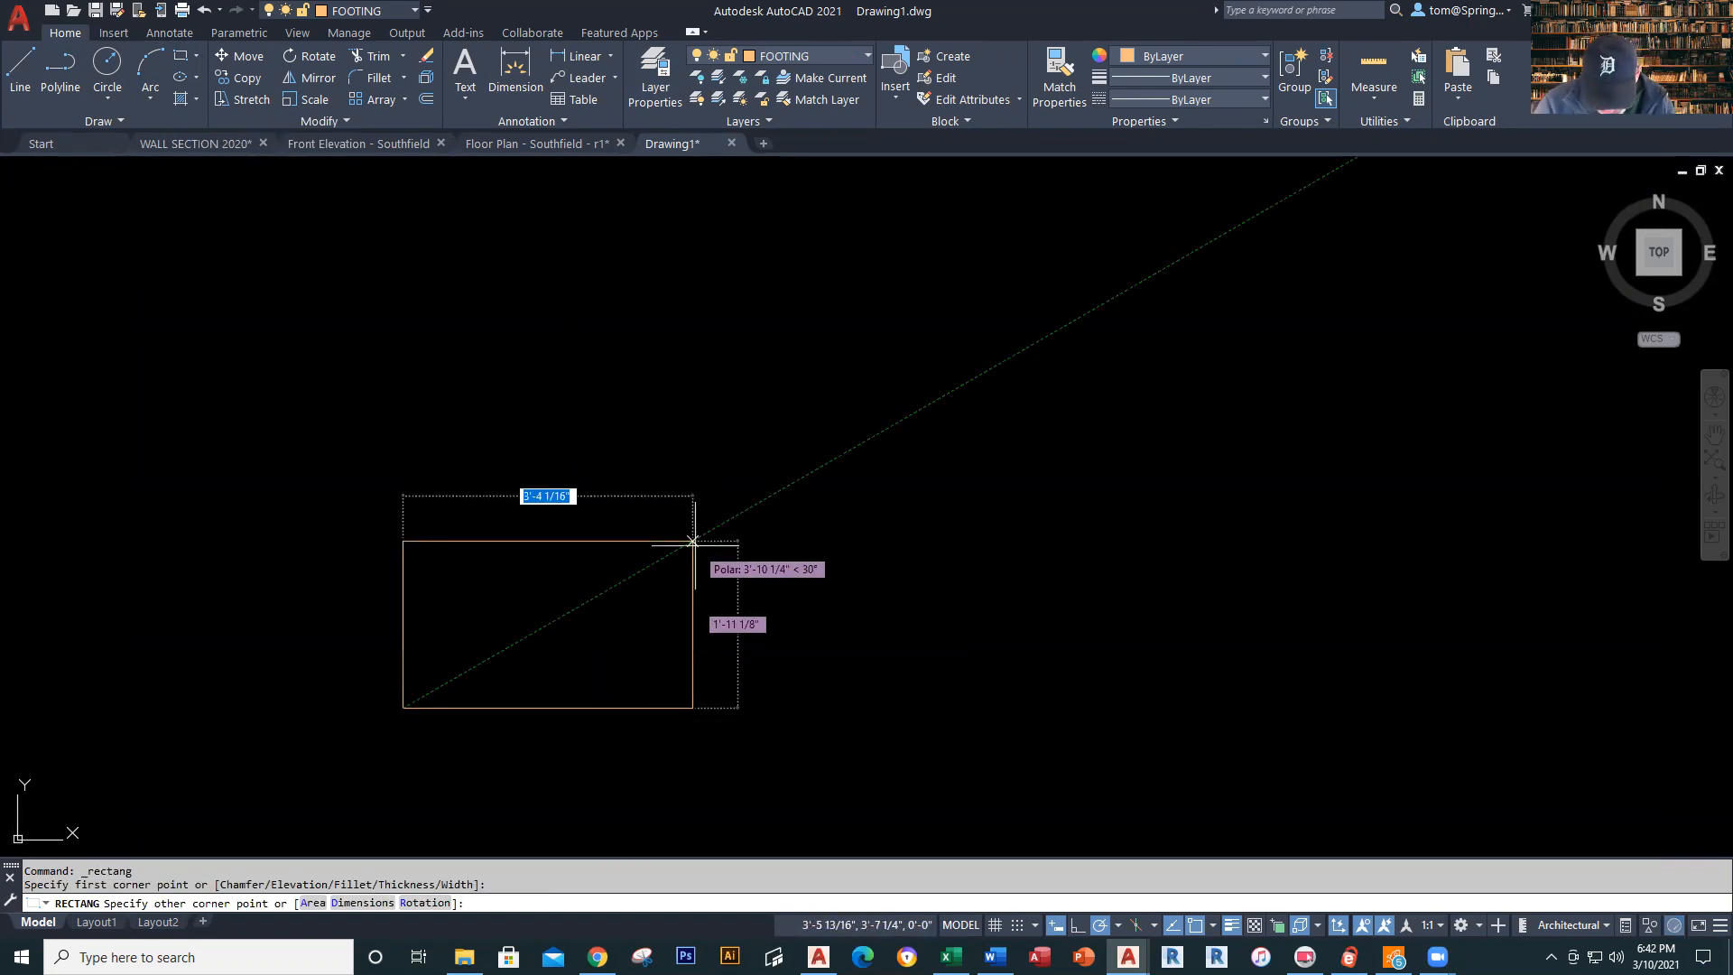
text(1'8)
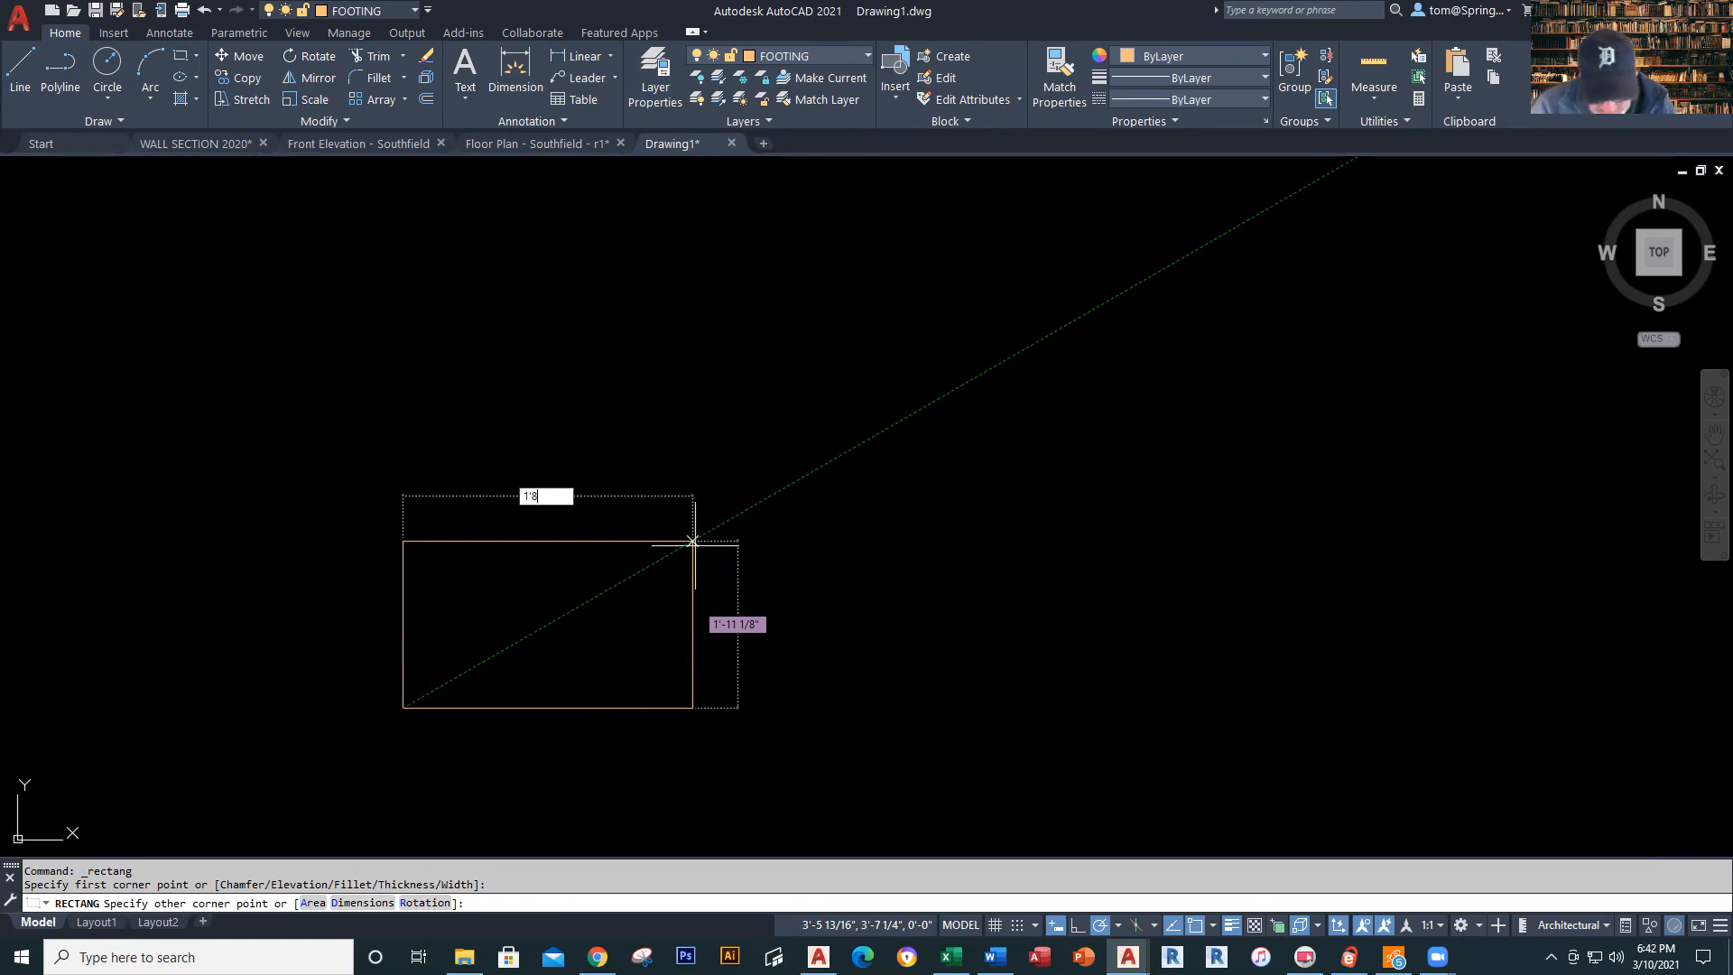
key(Tab)
text(8)
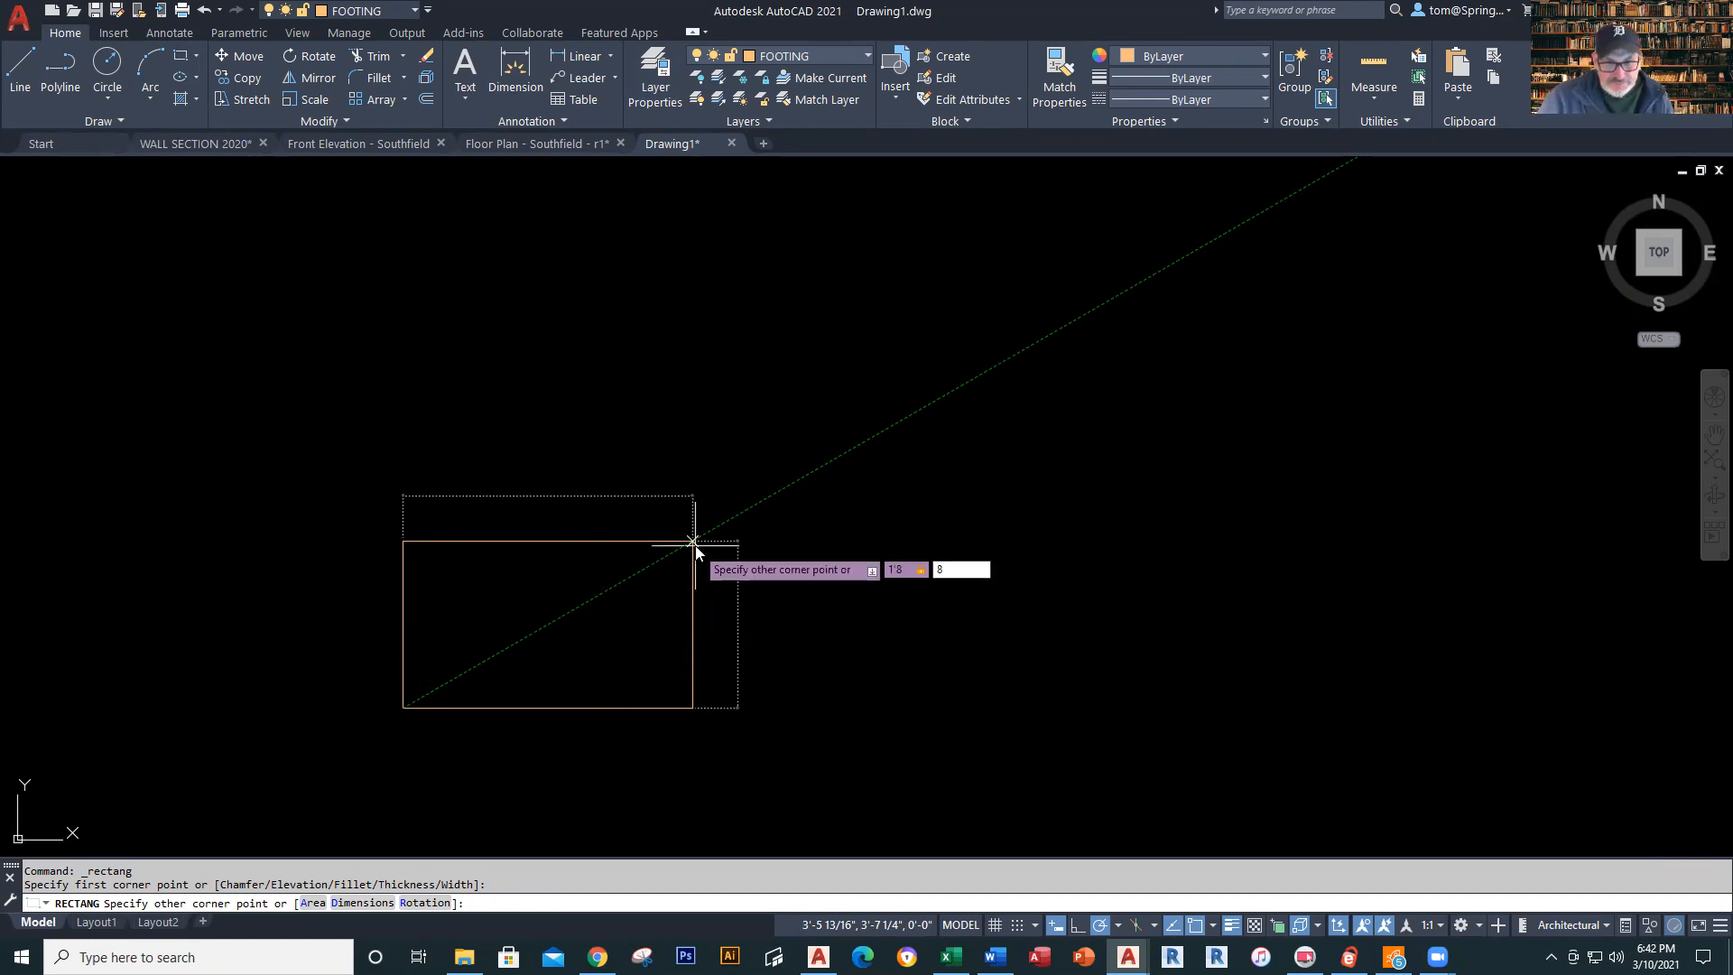
key(Return)
scroll(467, 700, up, 2)
scroll(468, 699, up, 2)
middle_drag(564, 713, 828, 765)
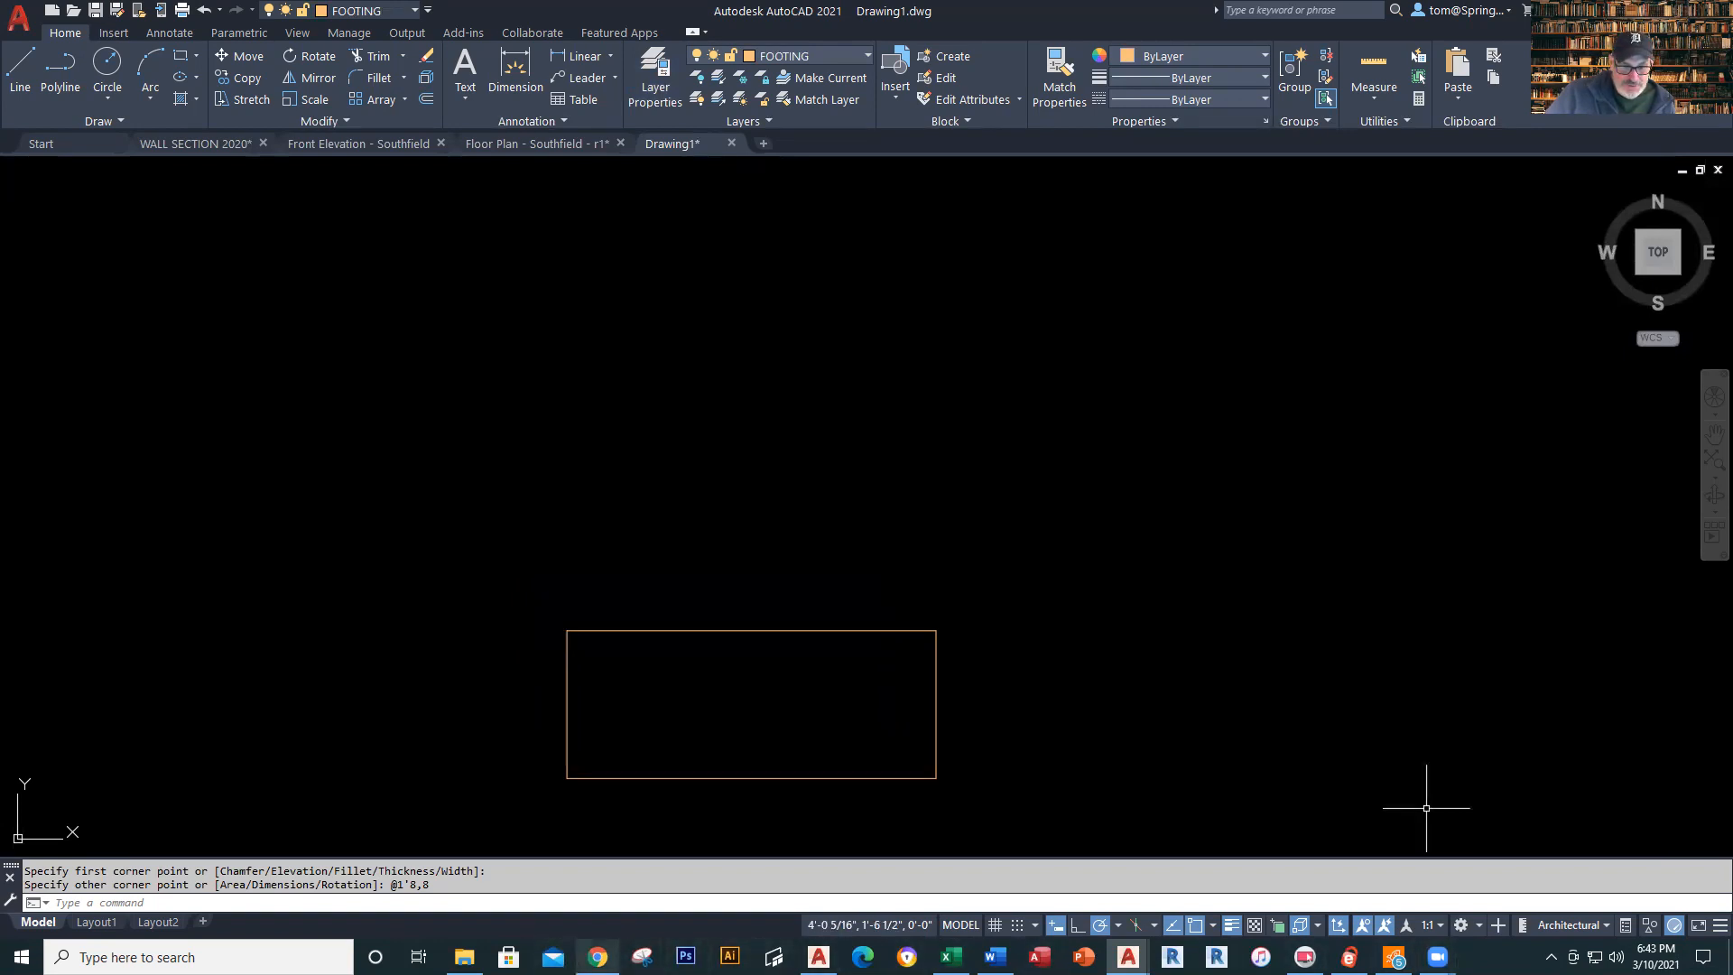
Switch to Chrome to check the reference PDF's hatch notes, return to Drawing1 in AutoCAD, and make HATCHING the current layer
mouse_move(598, 957)
click(572, 875)
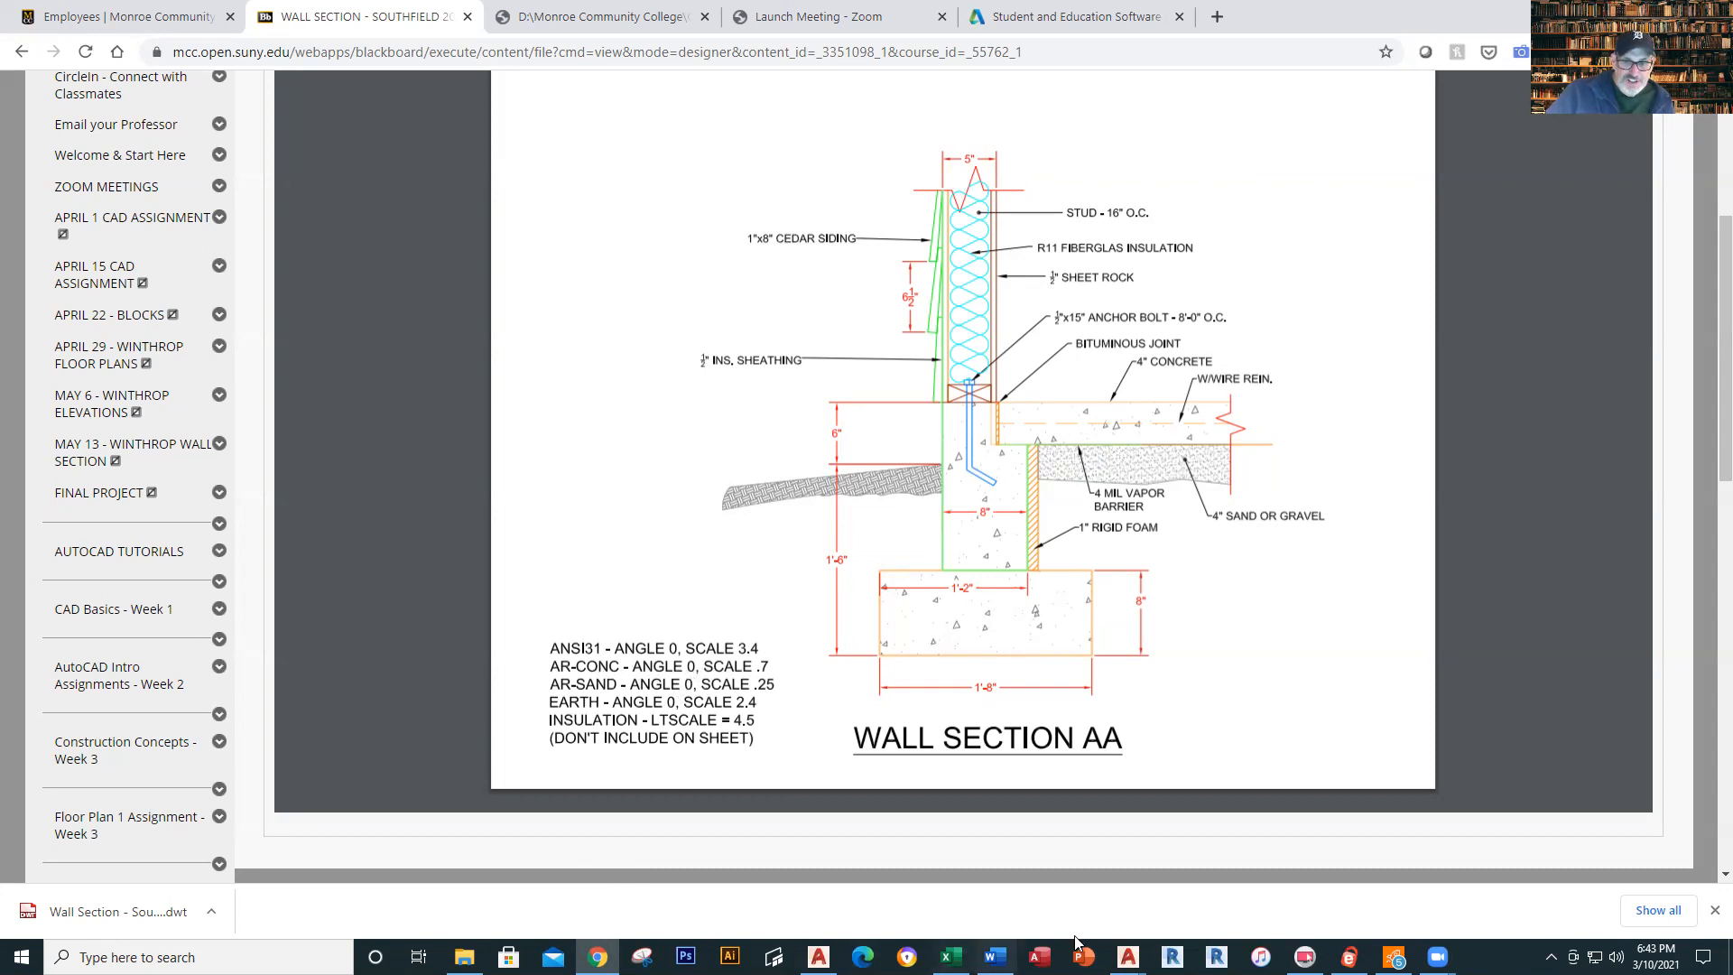
mouse_move(1128, 957)
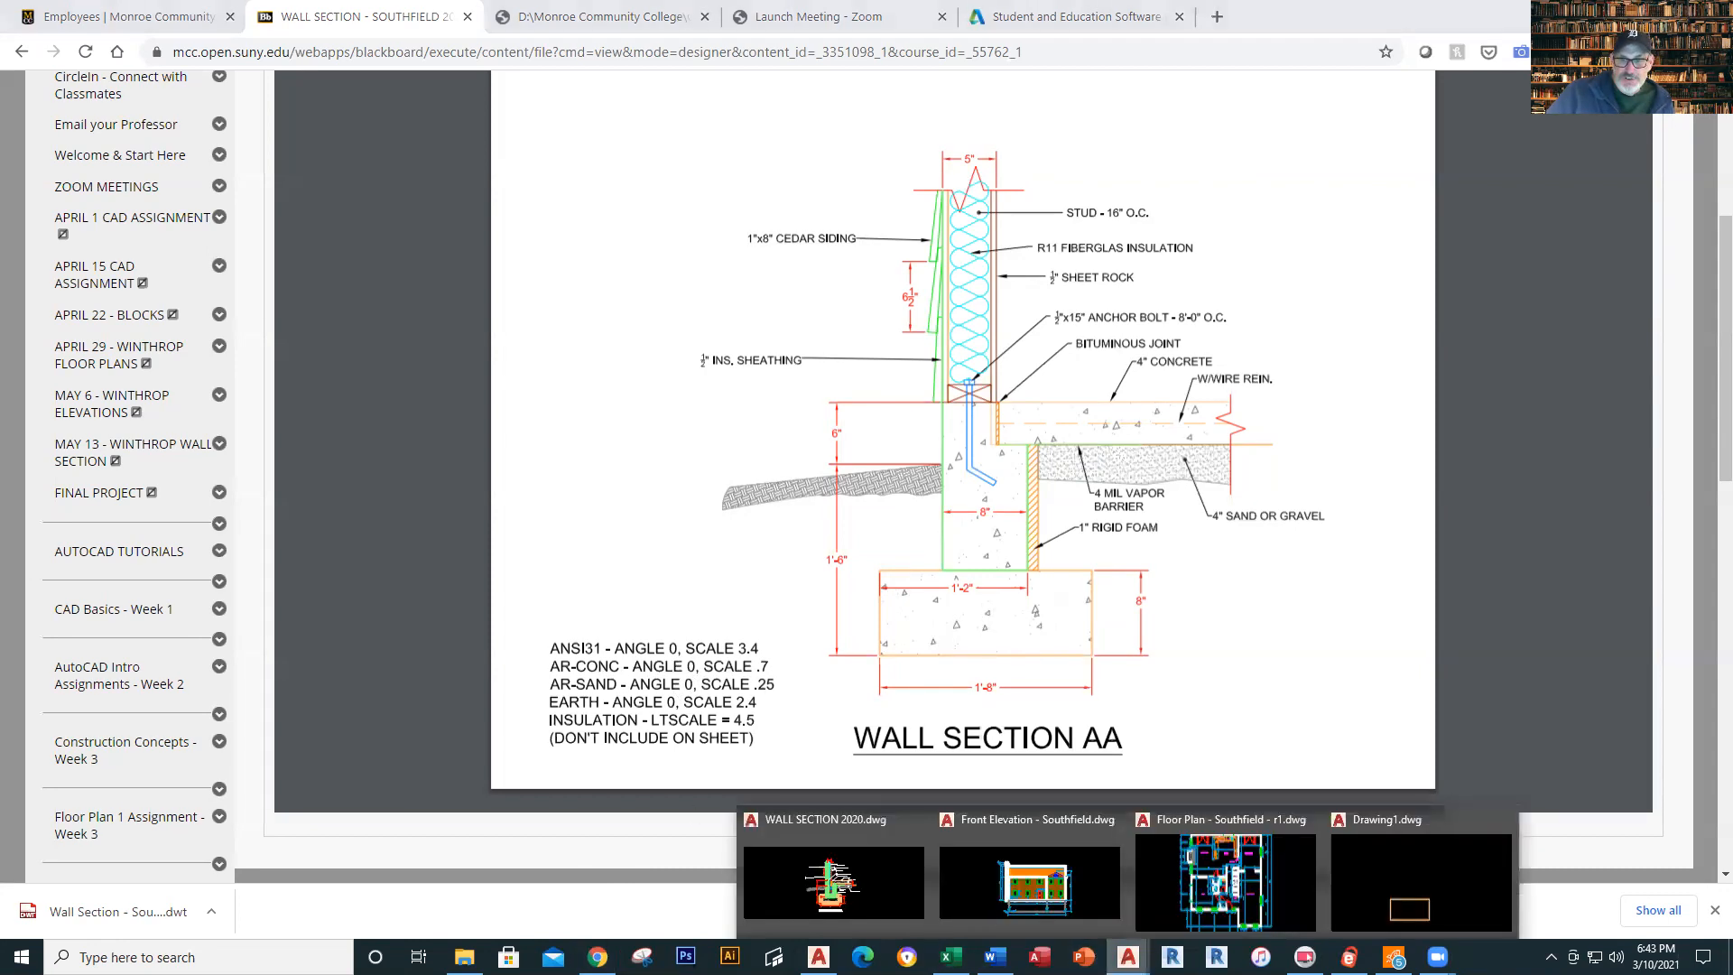
click(1426, 880)
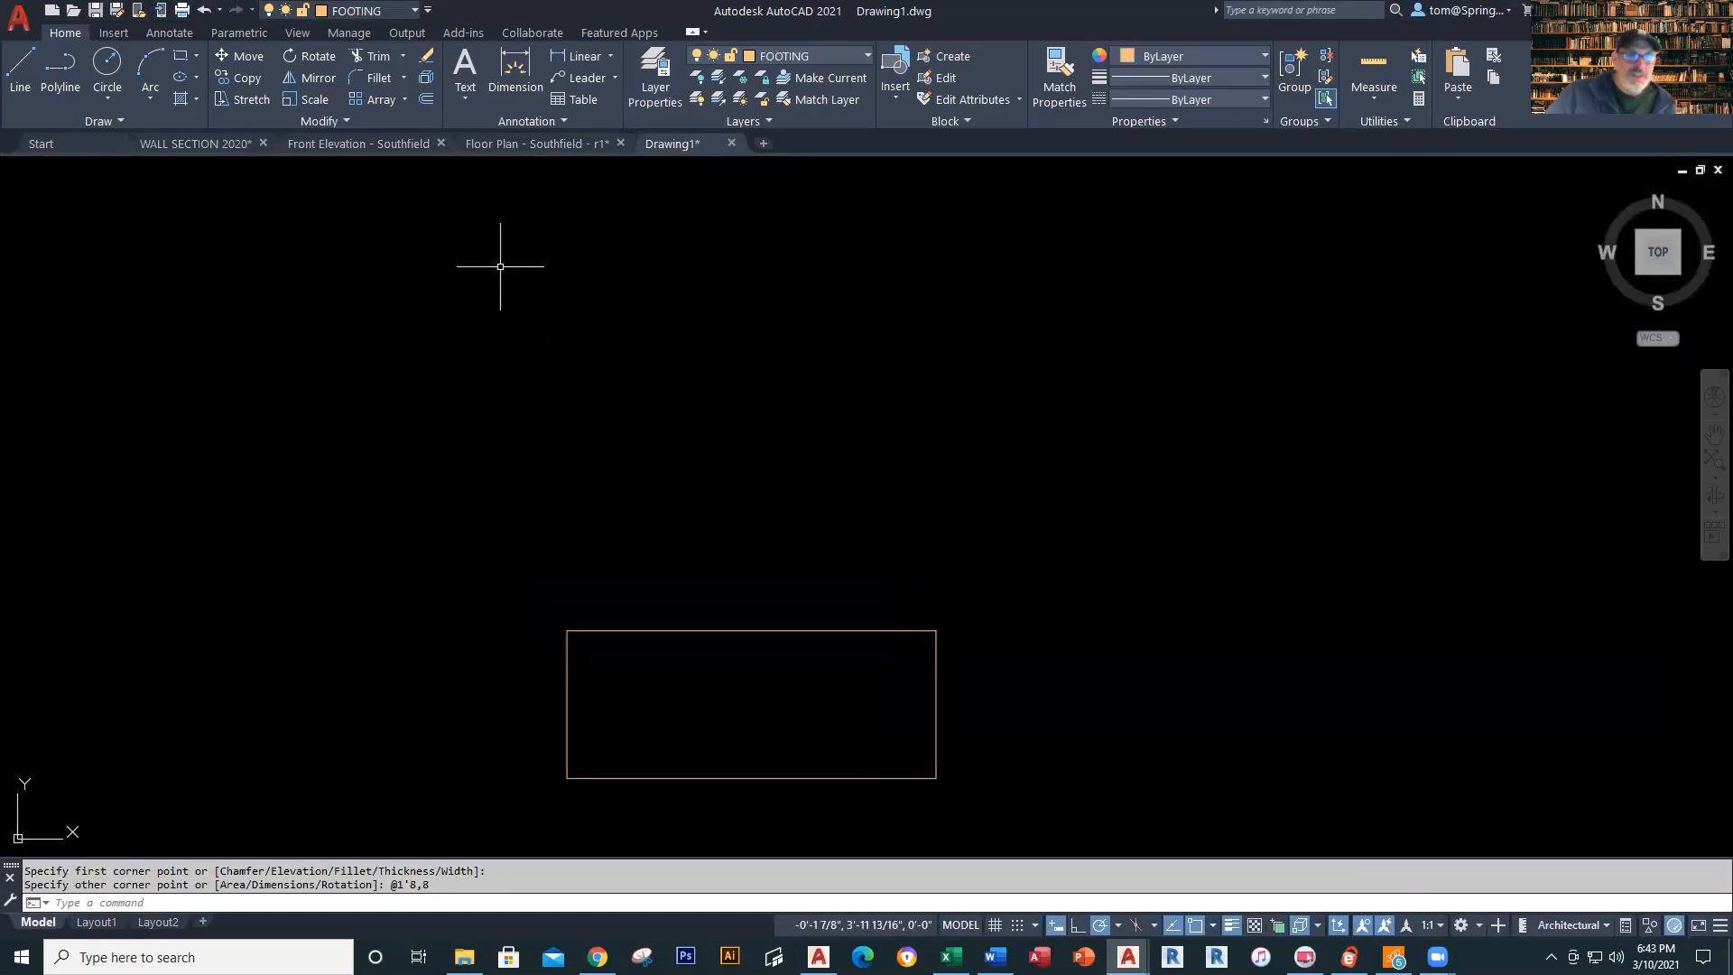
click(864, 56)
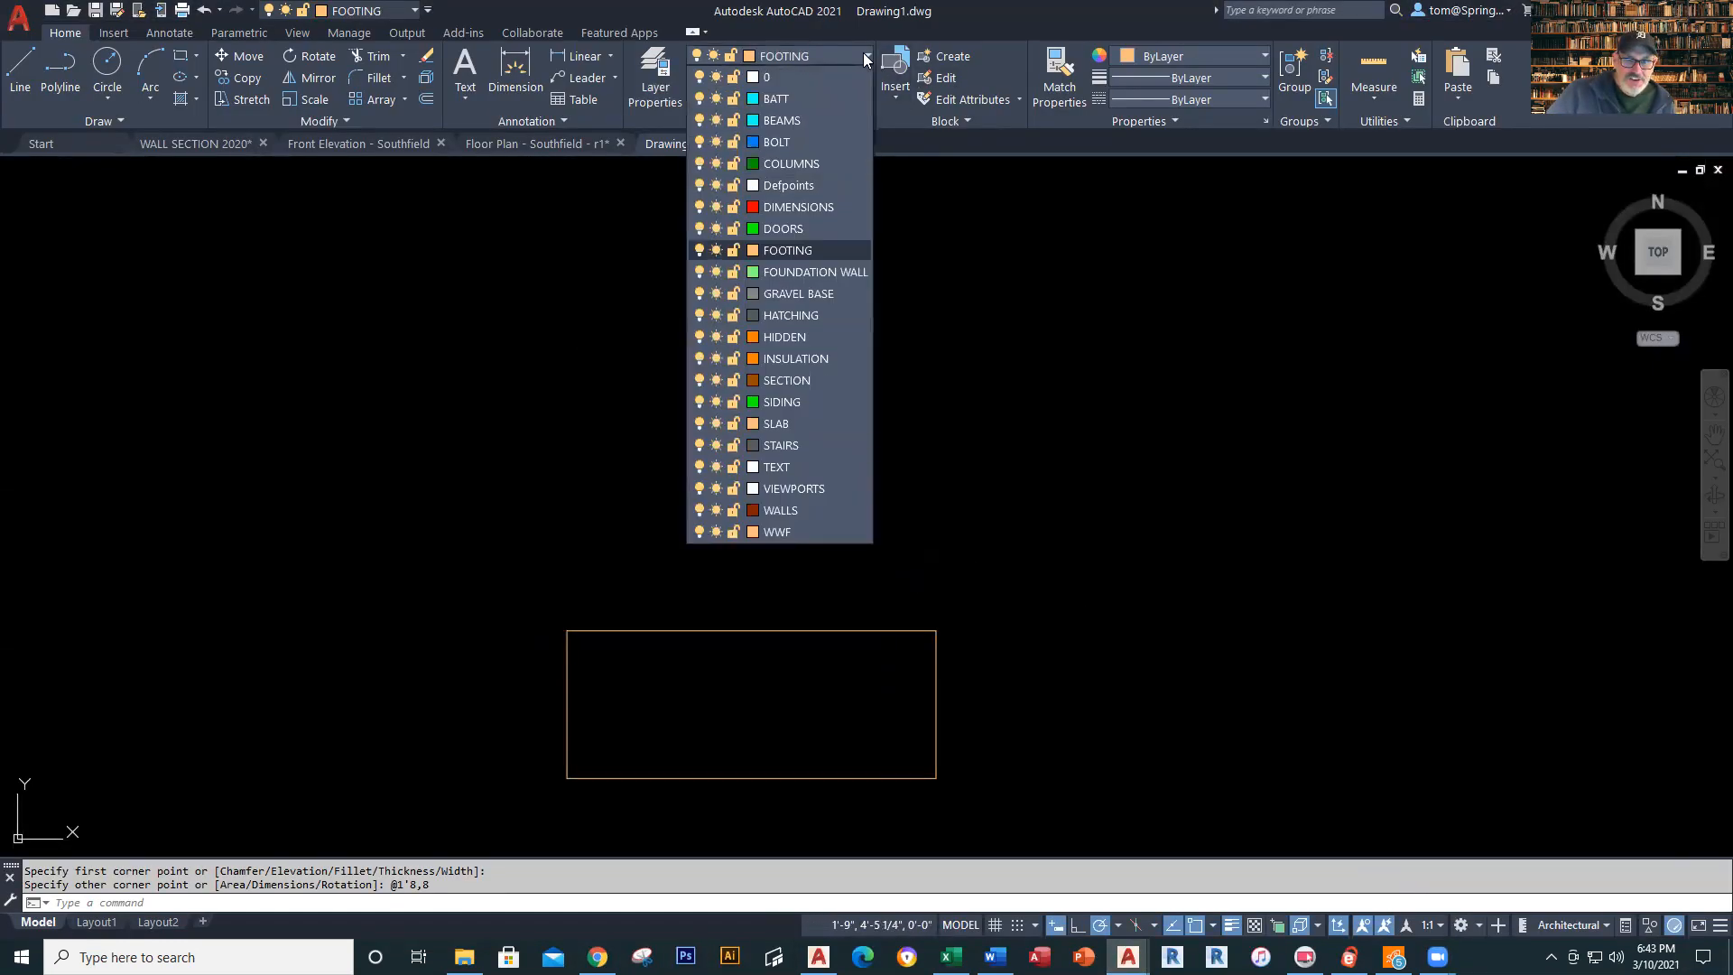
click(765, 322)
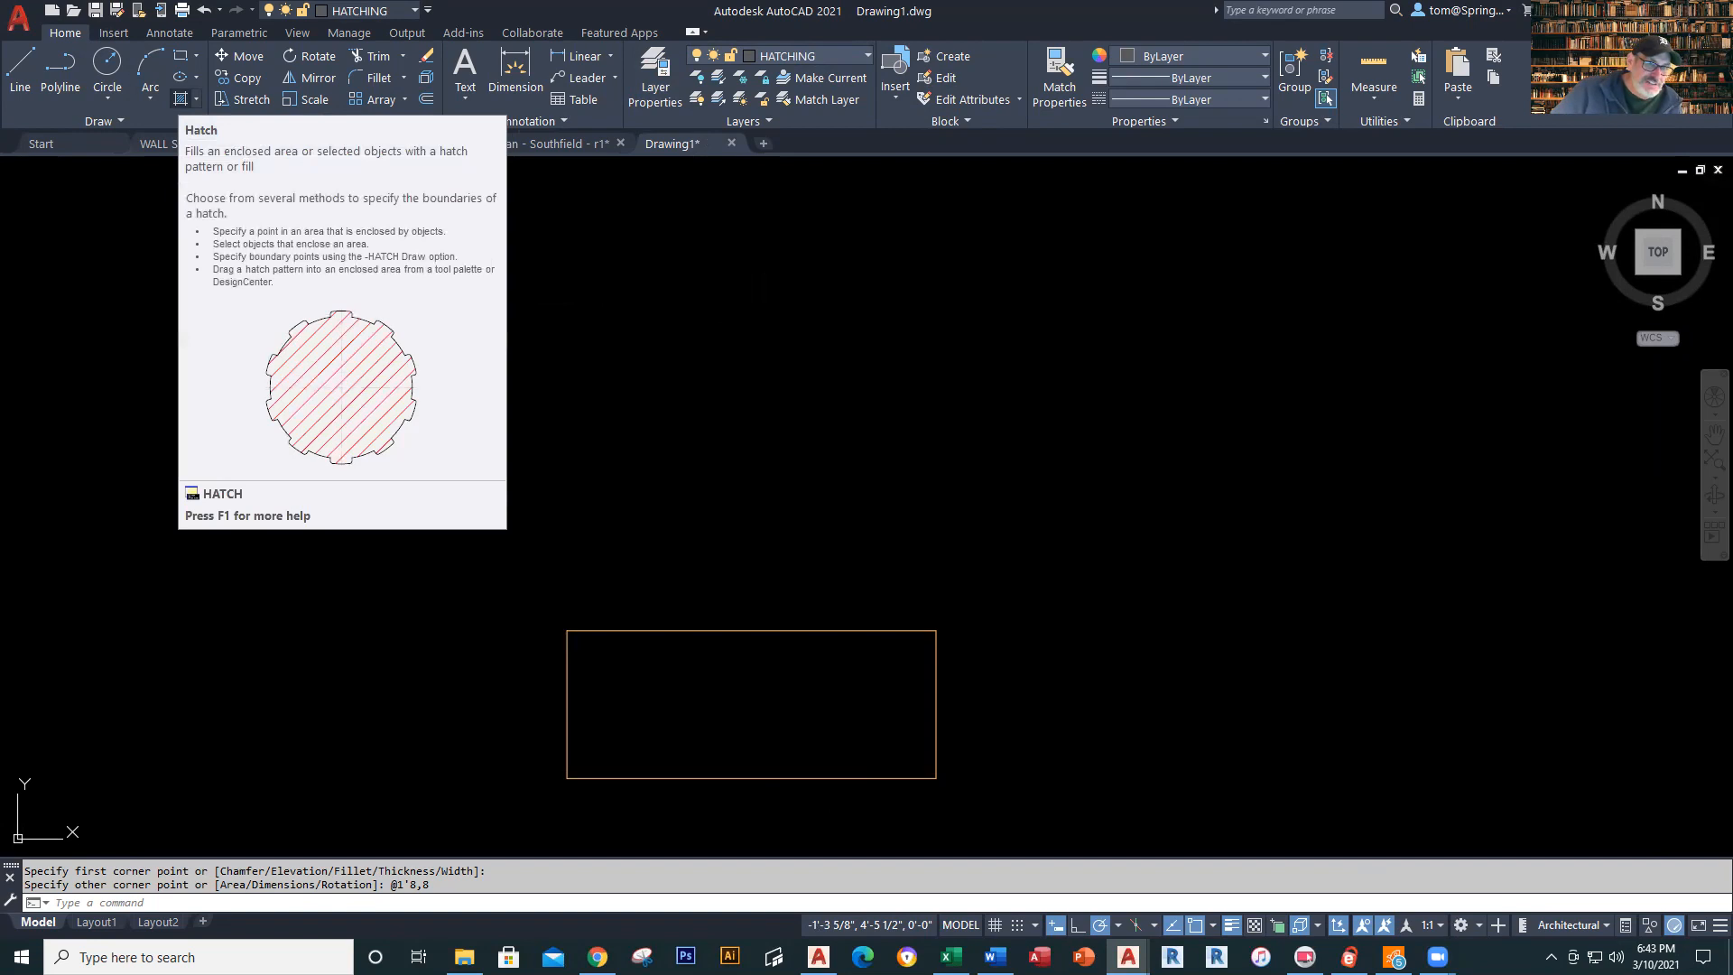
Hatch the inside of the footing rectangle with the AR-CONC pattern at scale 0.7
click(181, 100)
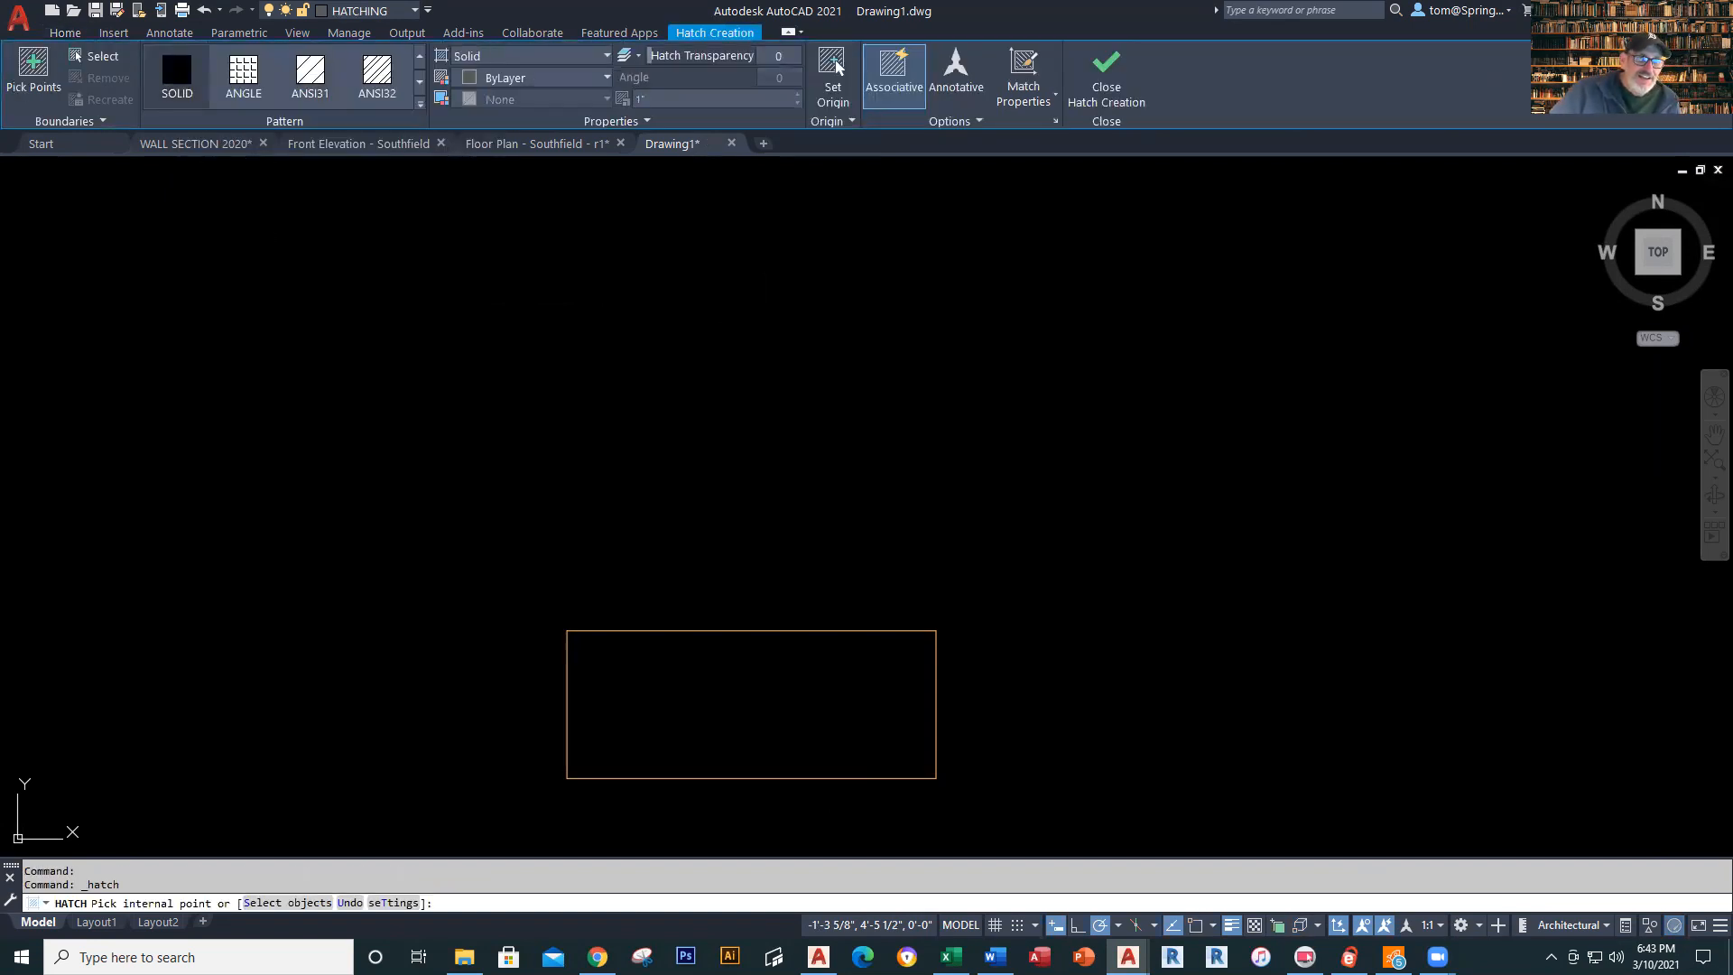
click(418, 79)
click(417, 79)
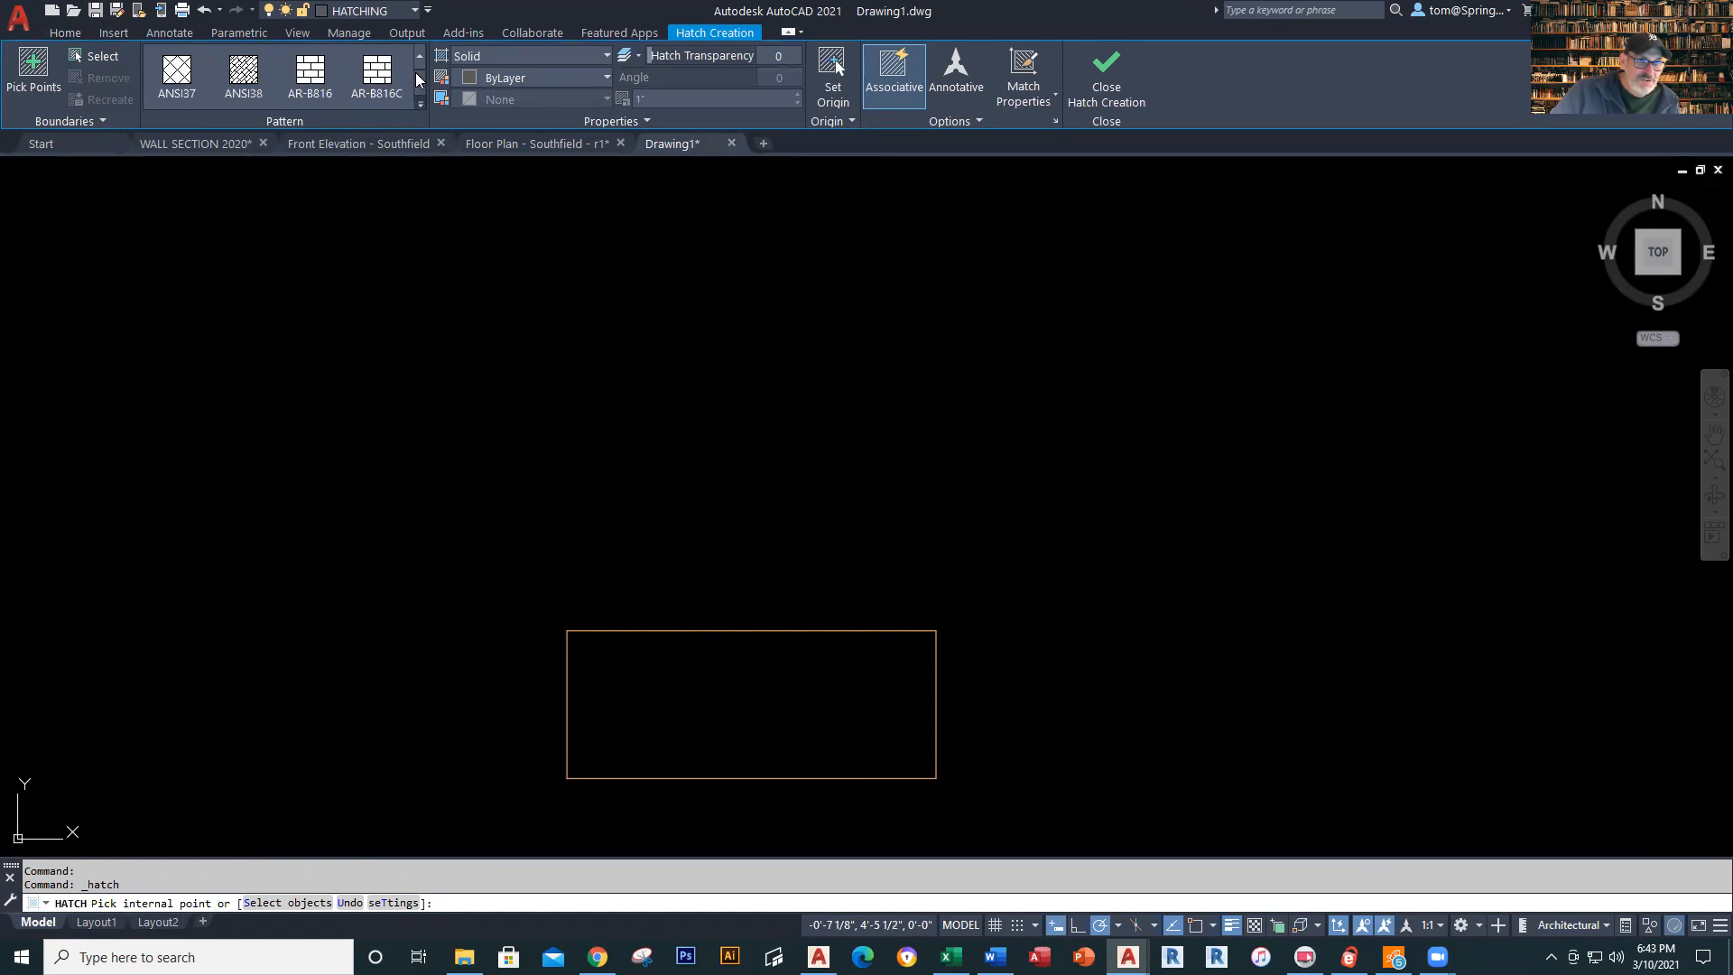
click(420, 104)
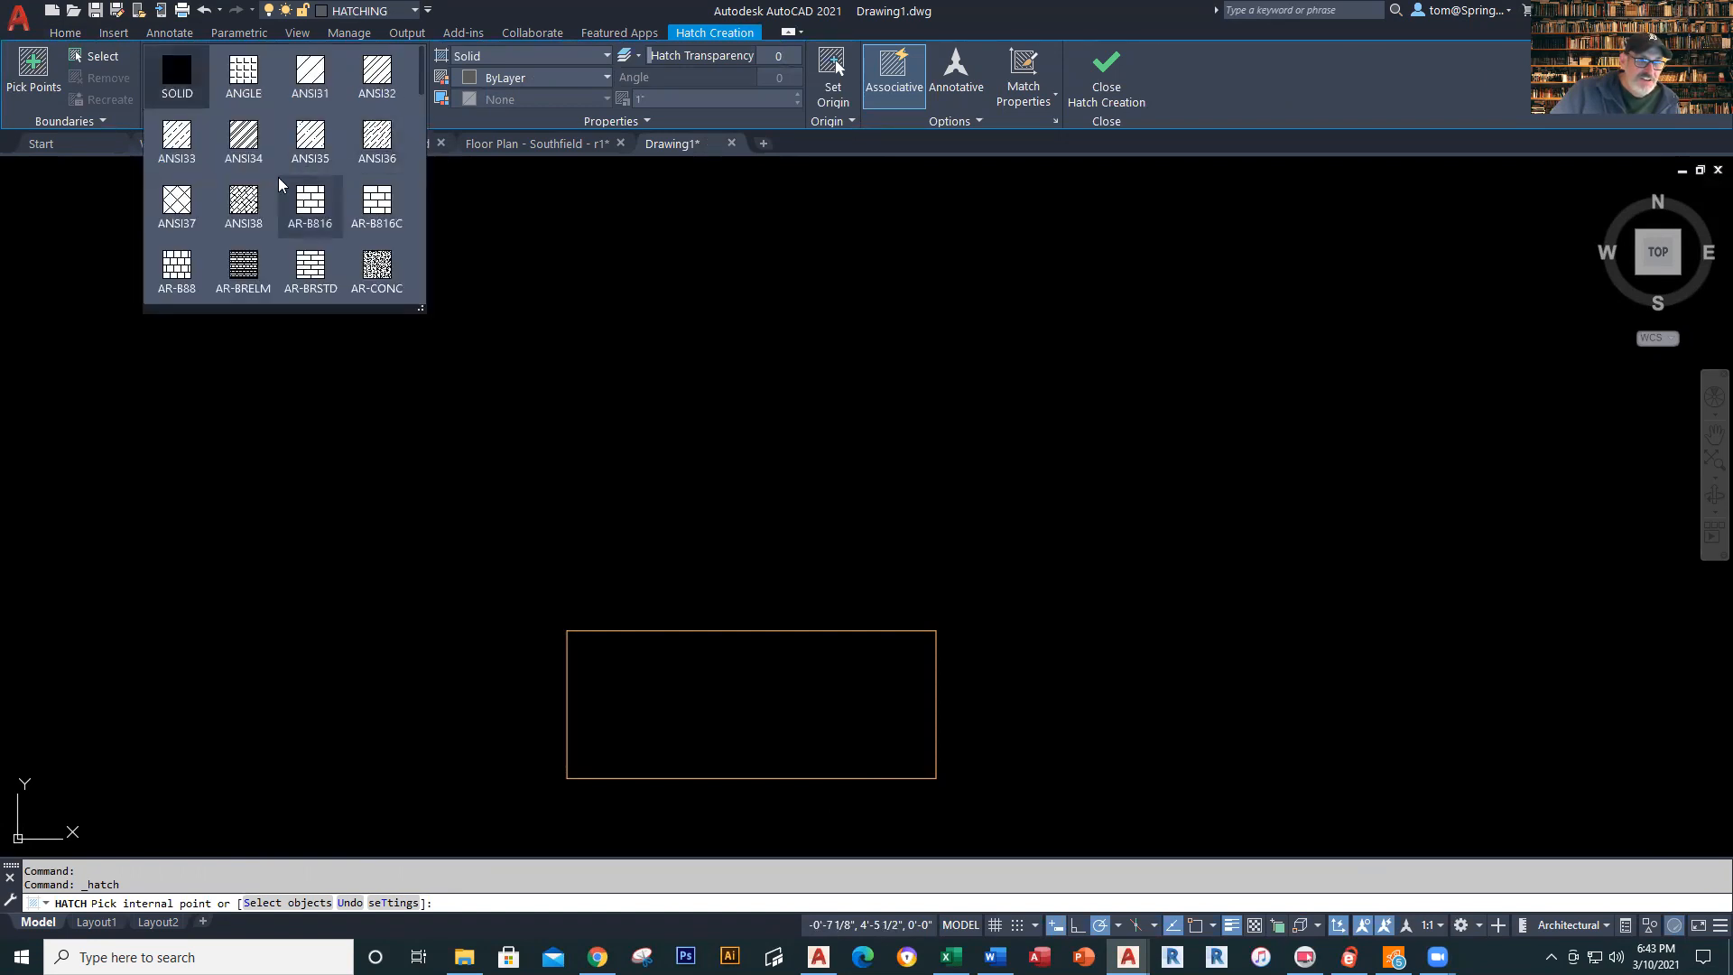
scroll(279, 184, down, 1)
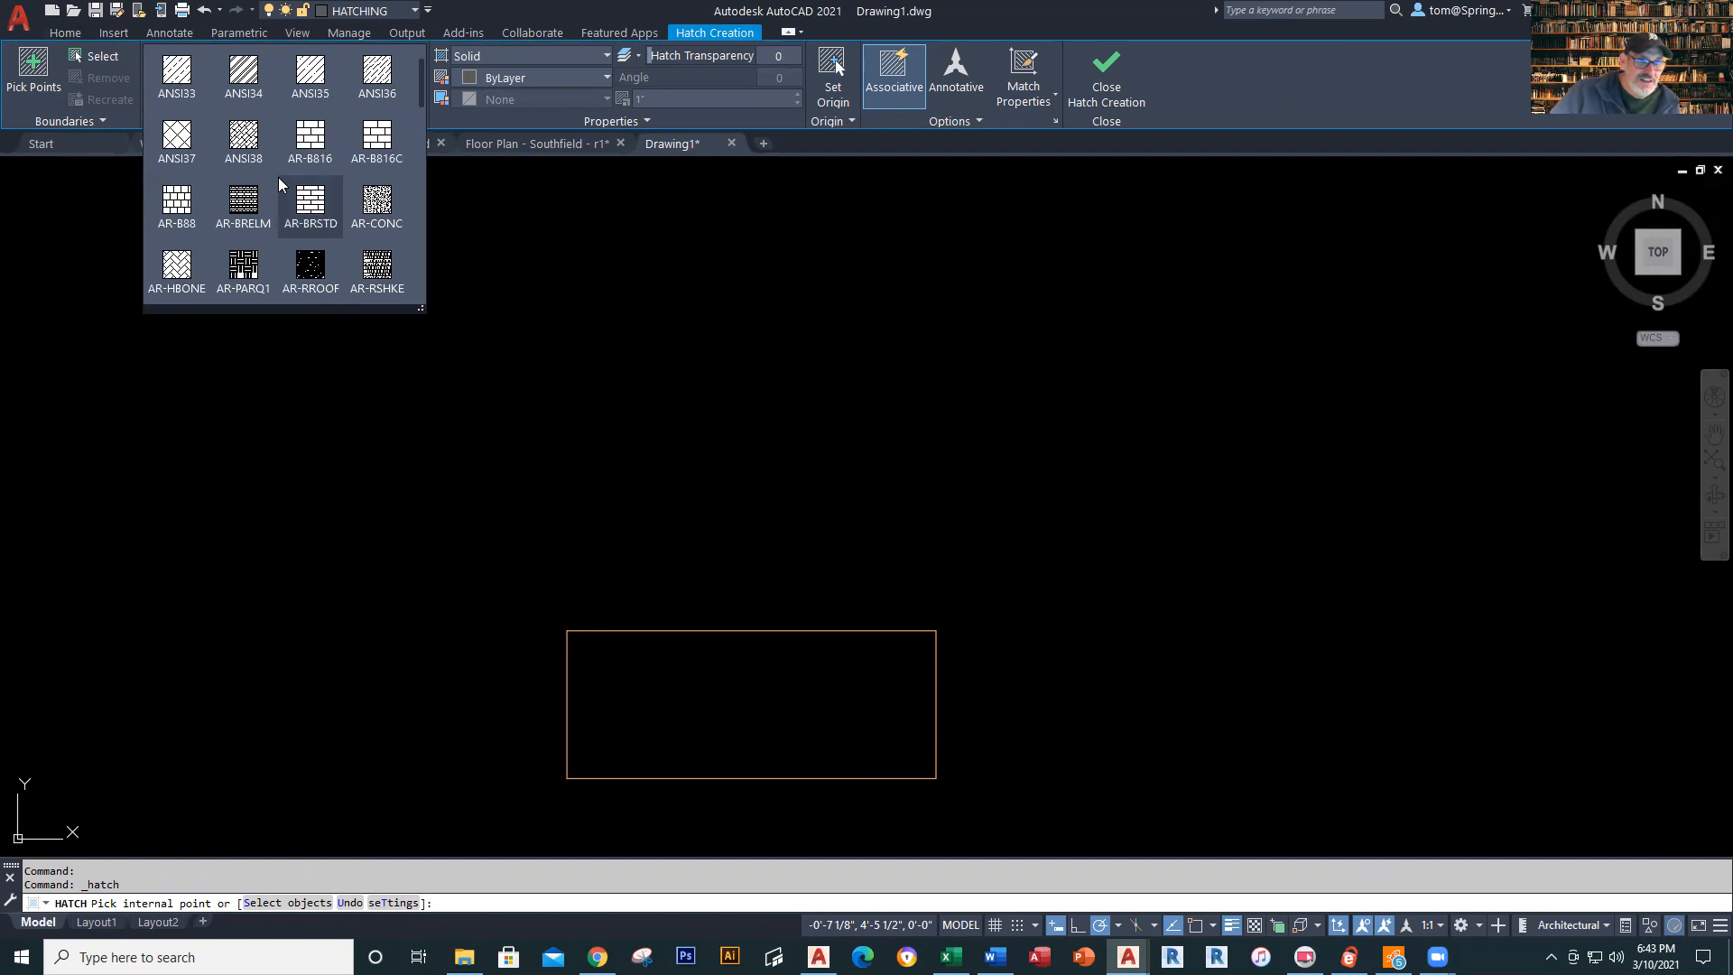
scroll(296, 169, down, 1)
scroll(295, 174, up, 1)
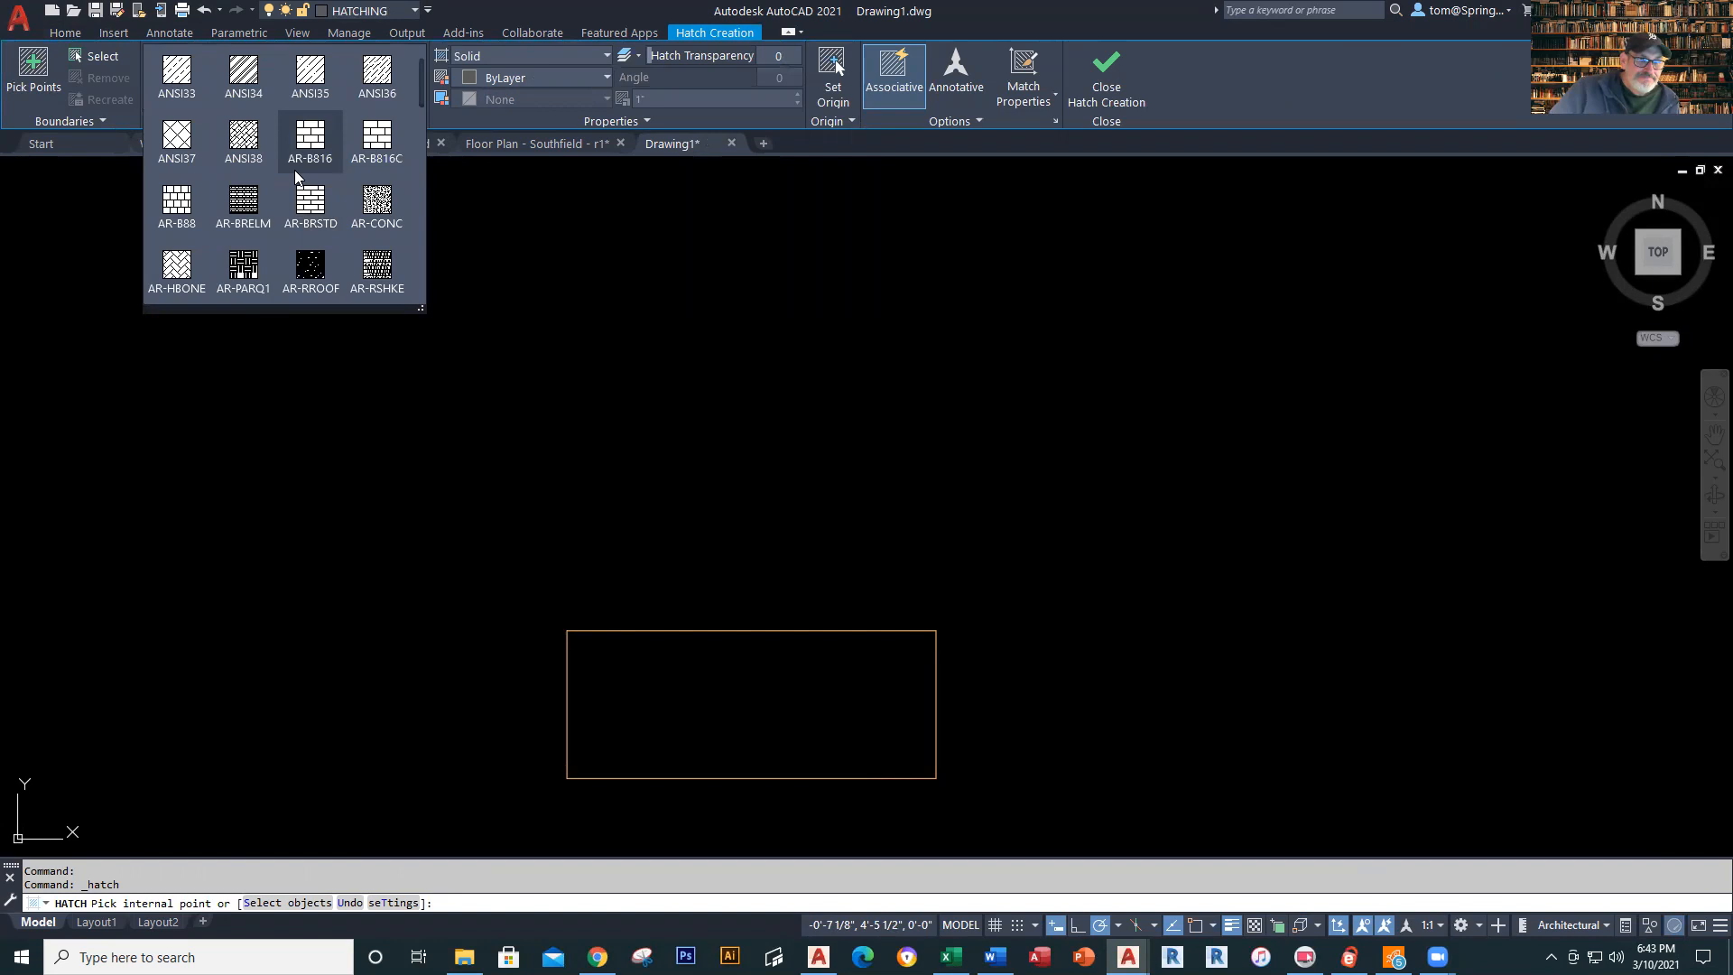
click(377, 199)
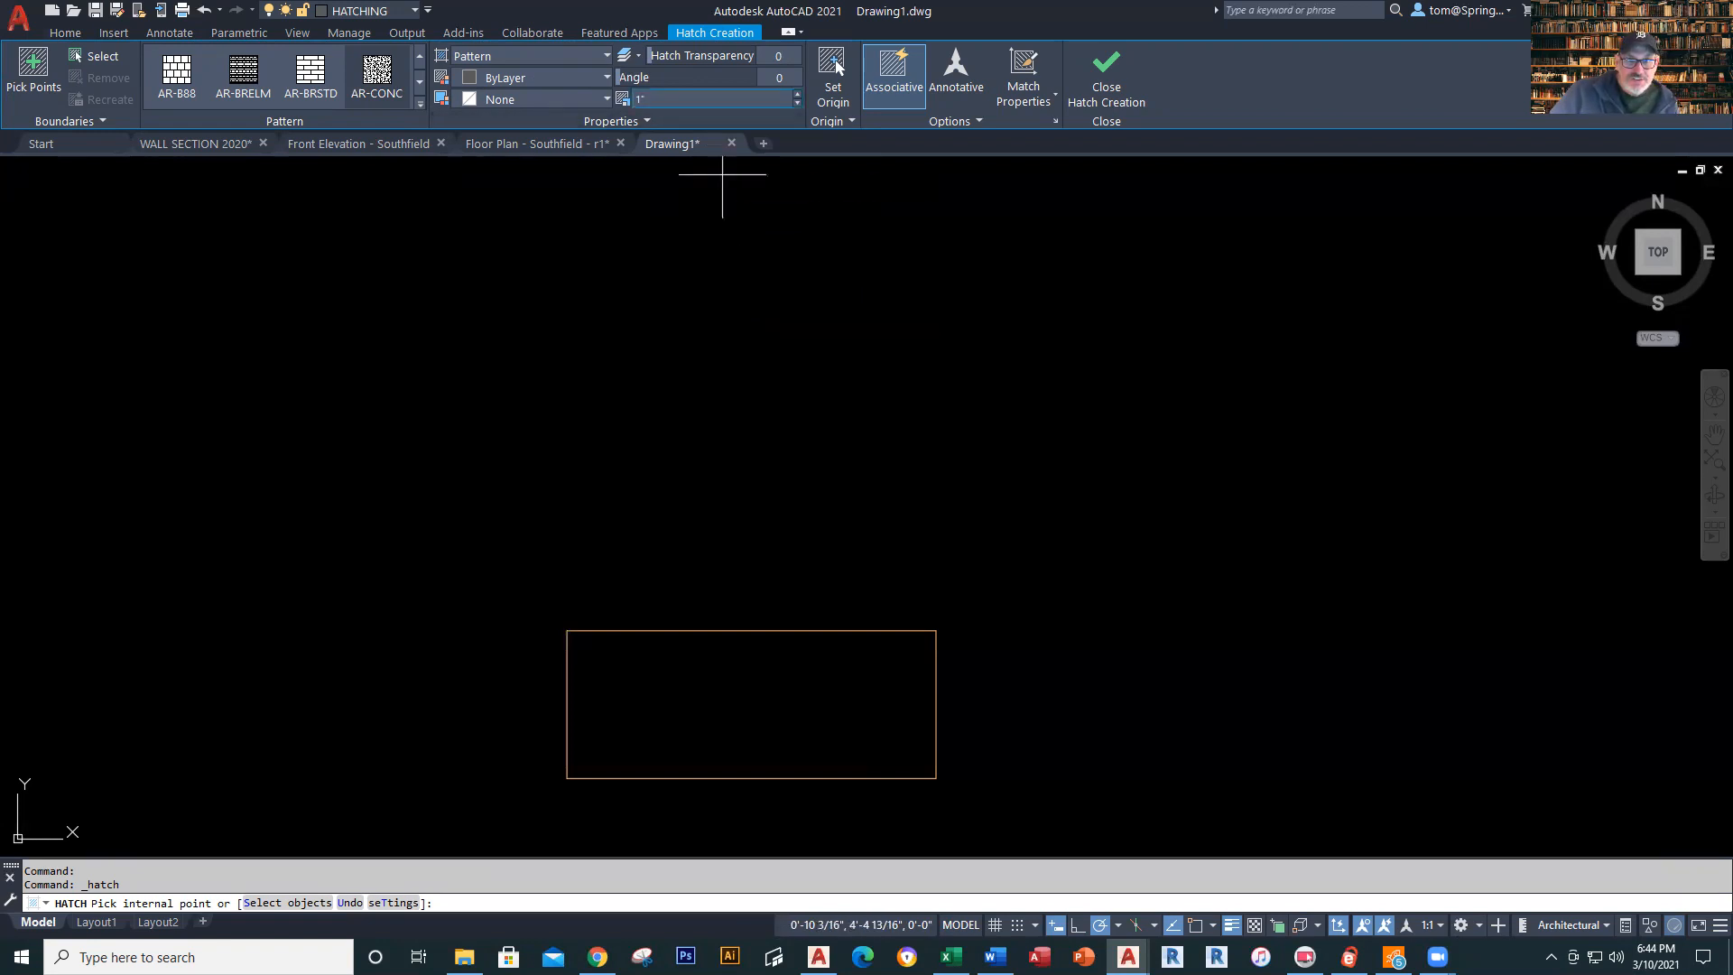
text(.7)
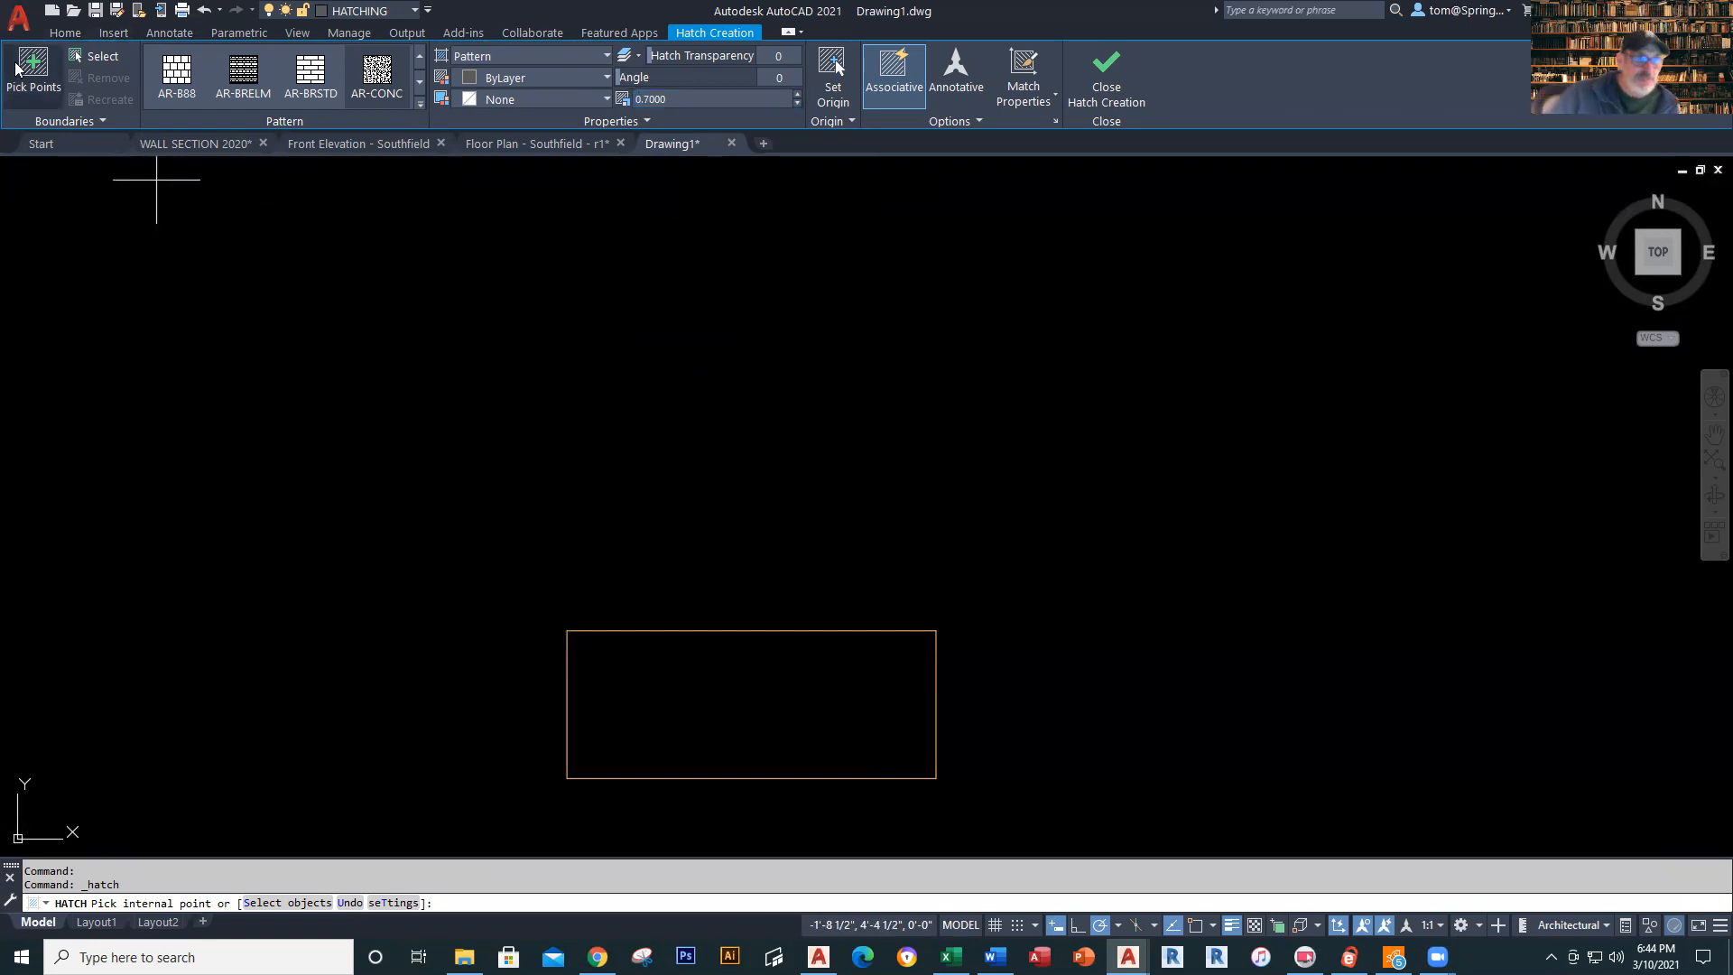
click(724, 680)
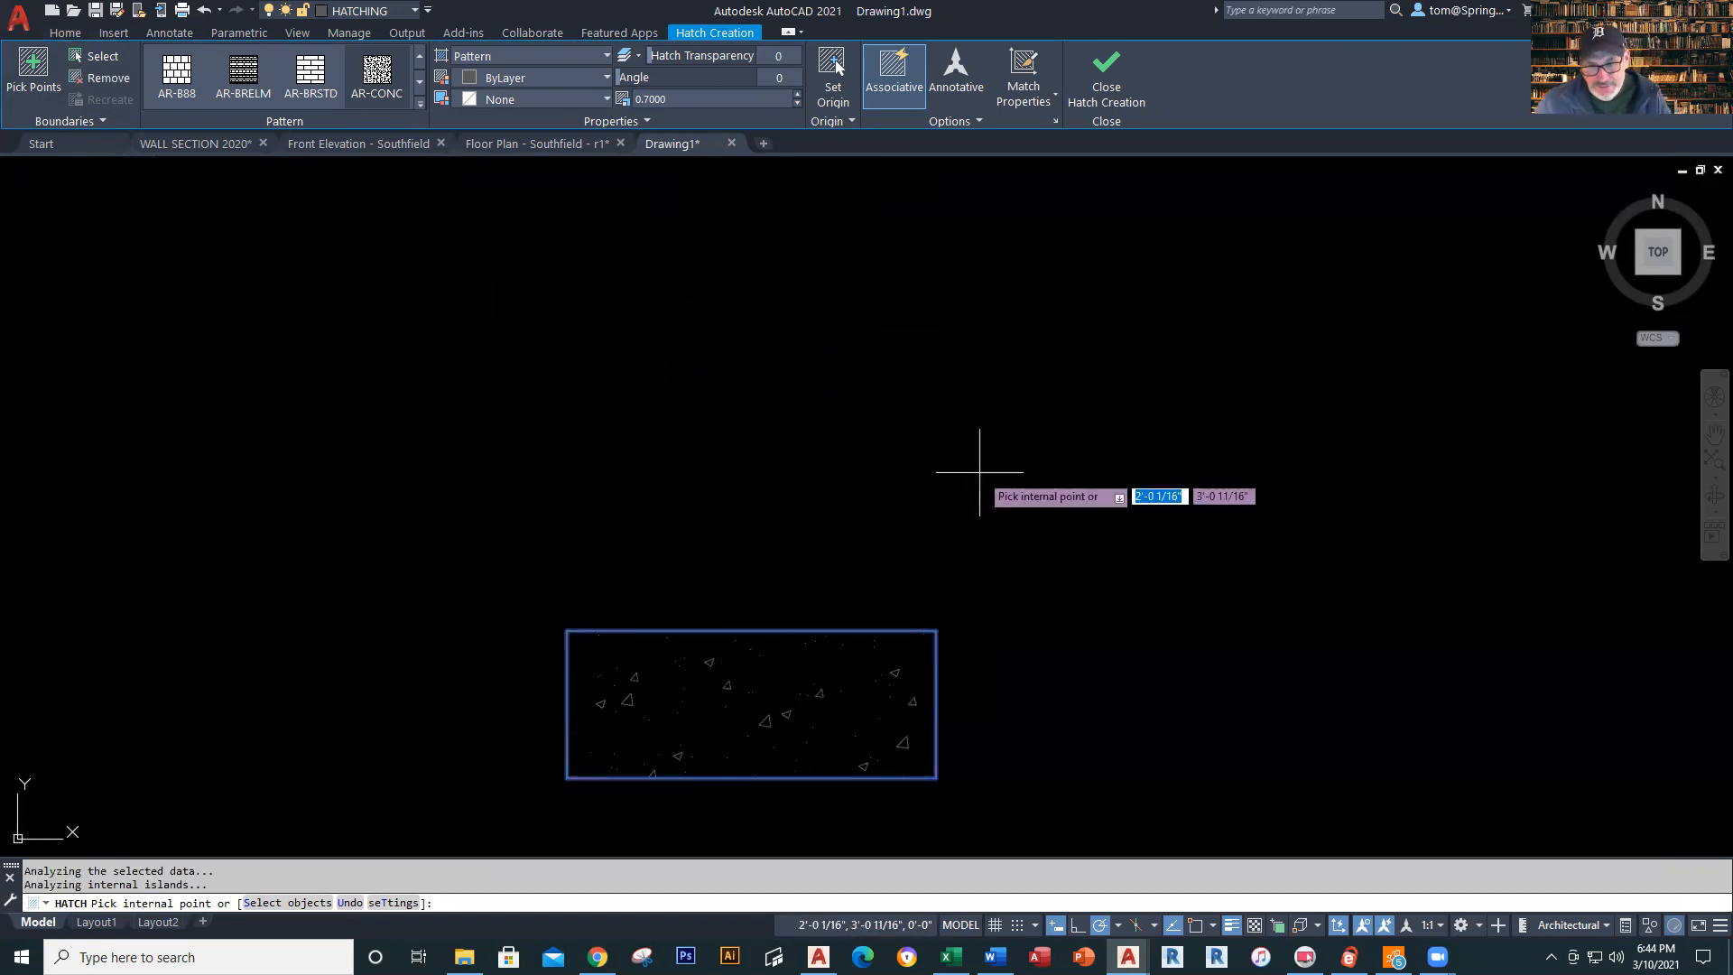
key(Return)
scroll(821, 704, down, 2)
scroll(817, 700, up, 2)
middle_drag(1025, 565, 1056, 433)
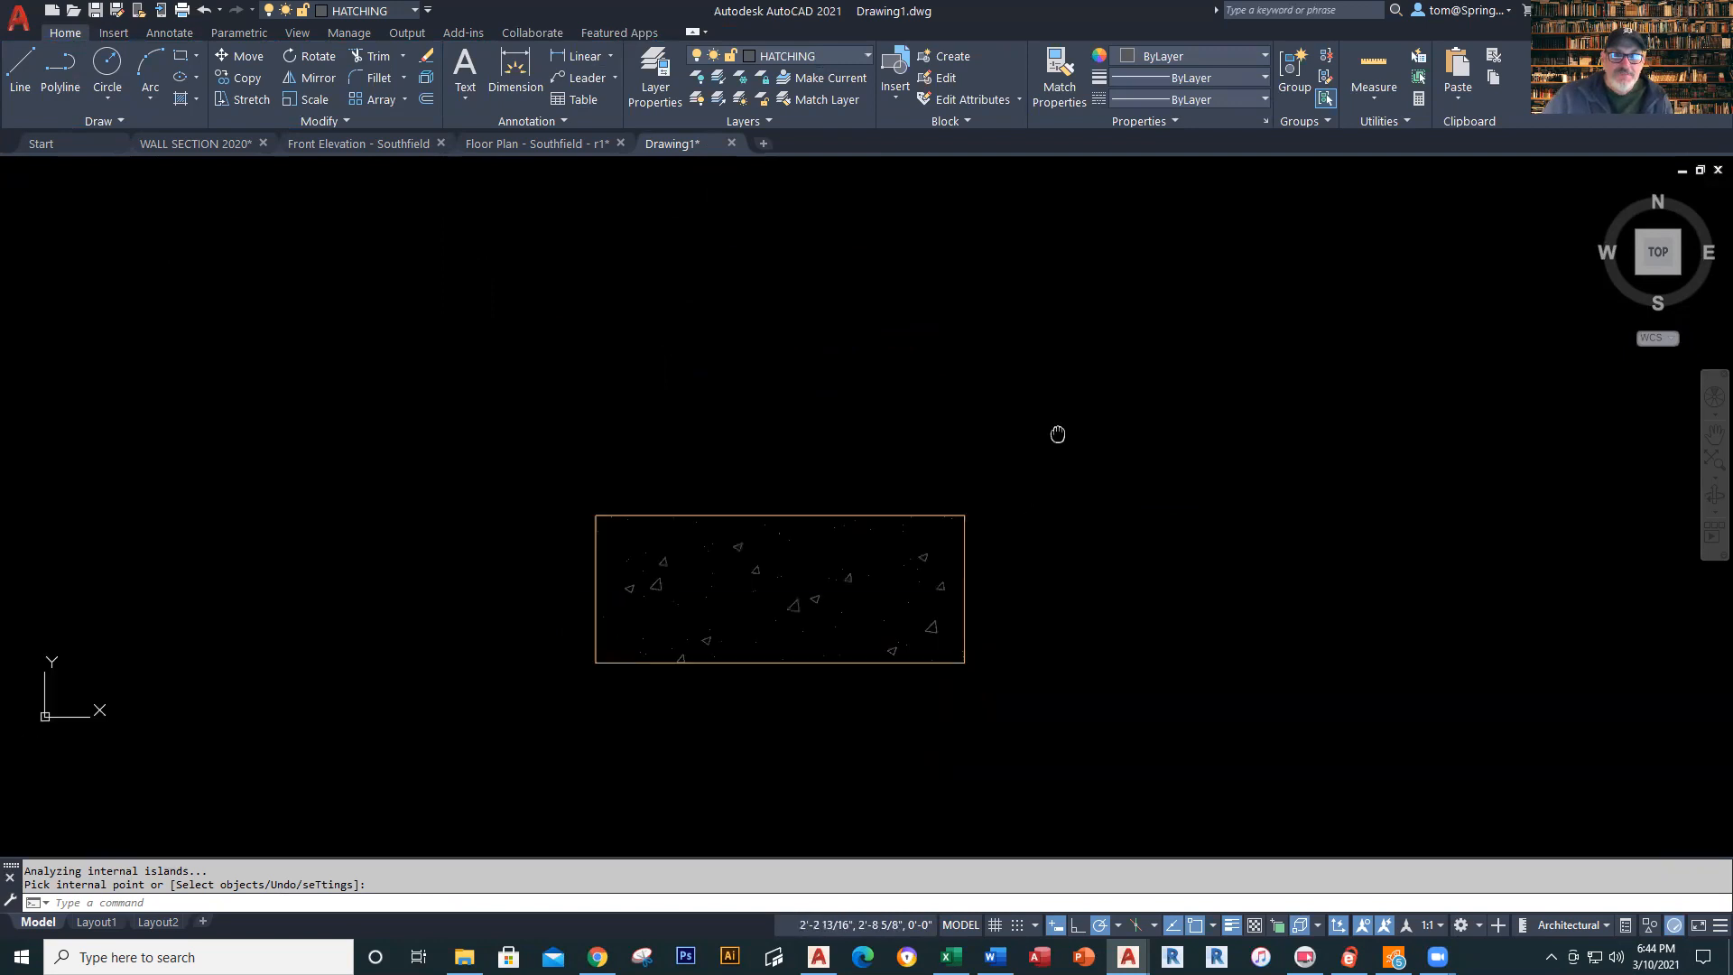
click(868, 56)
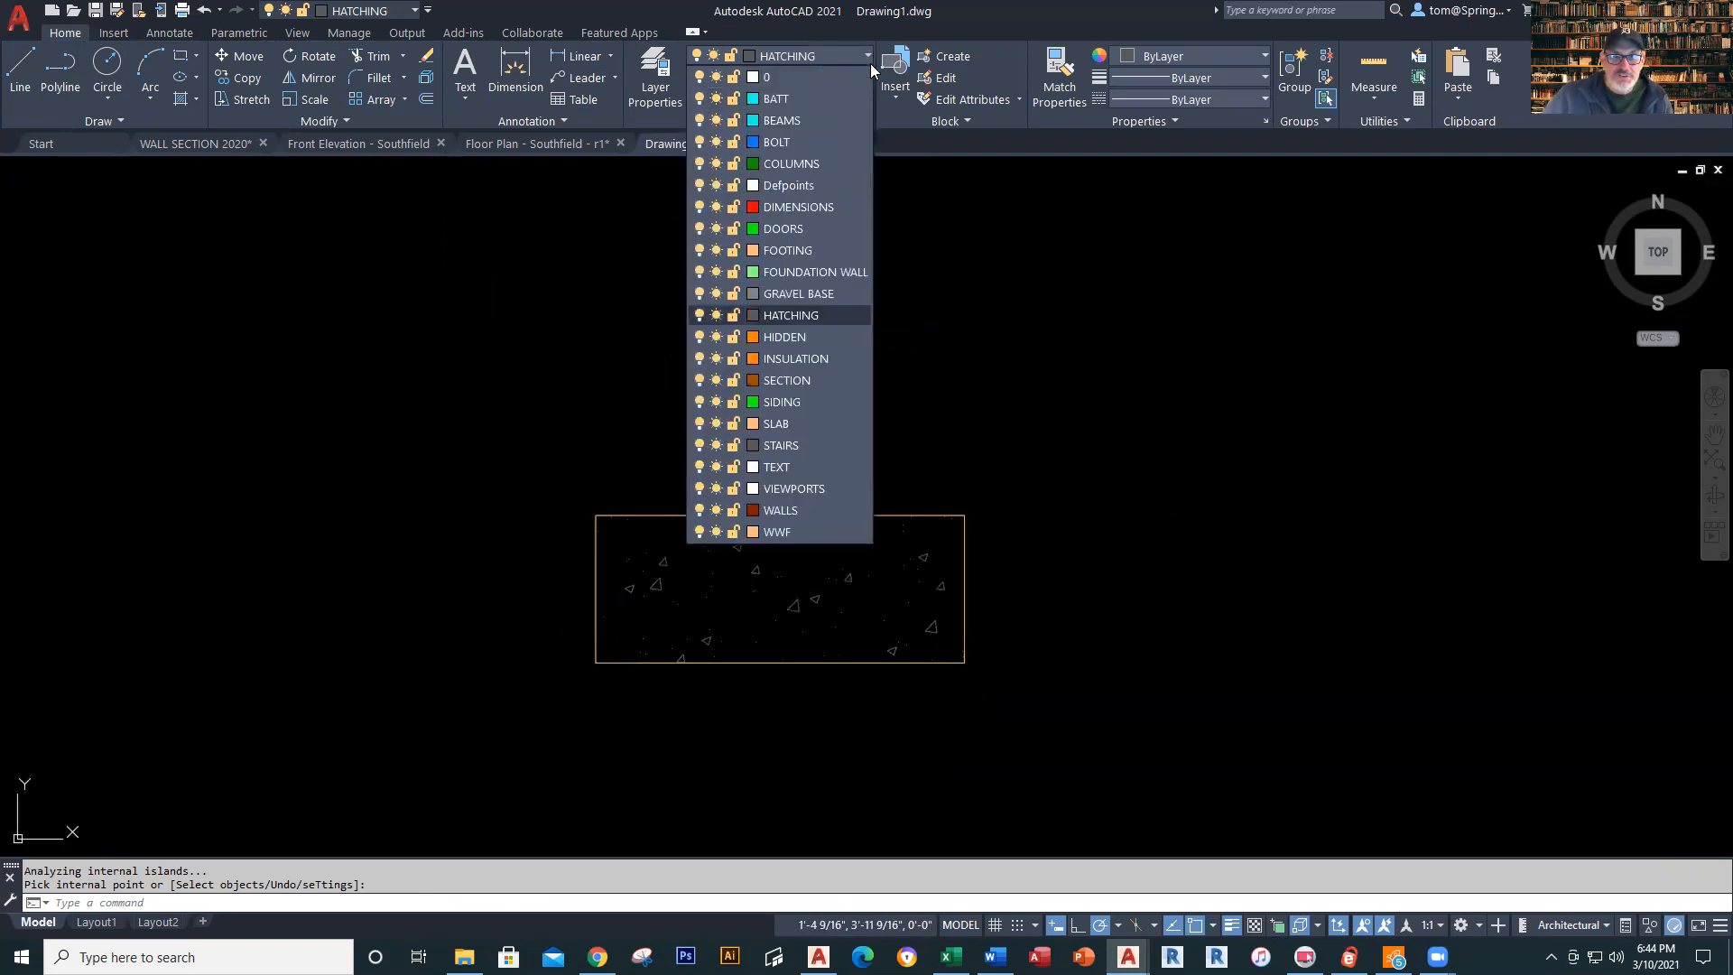
key(Escape)
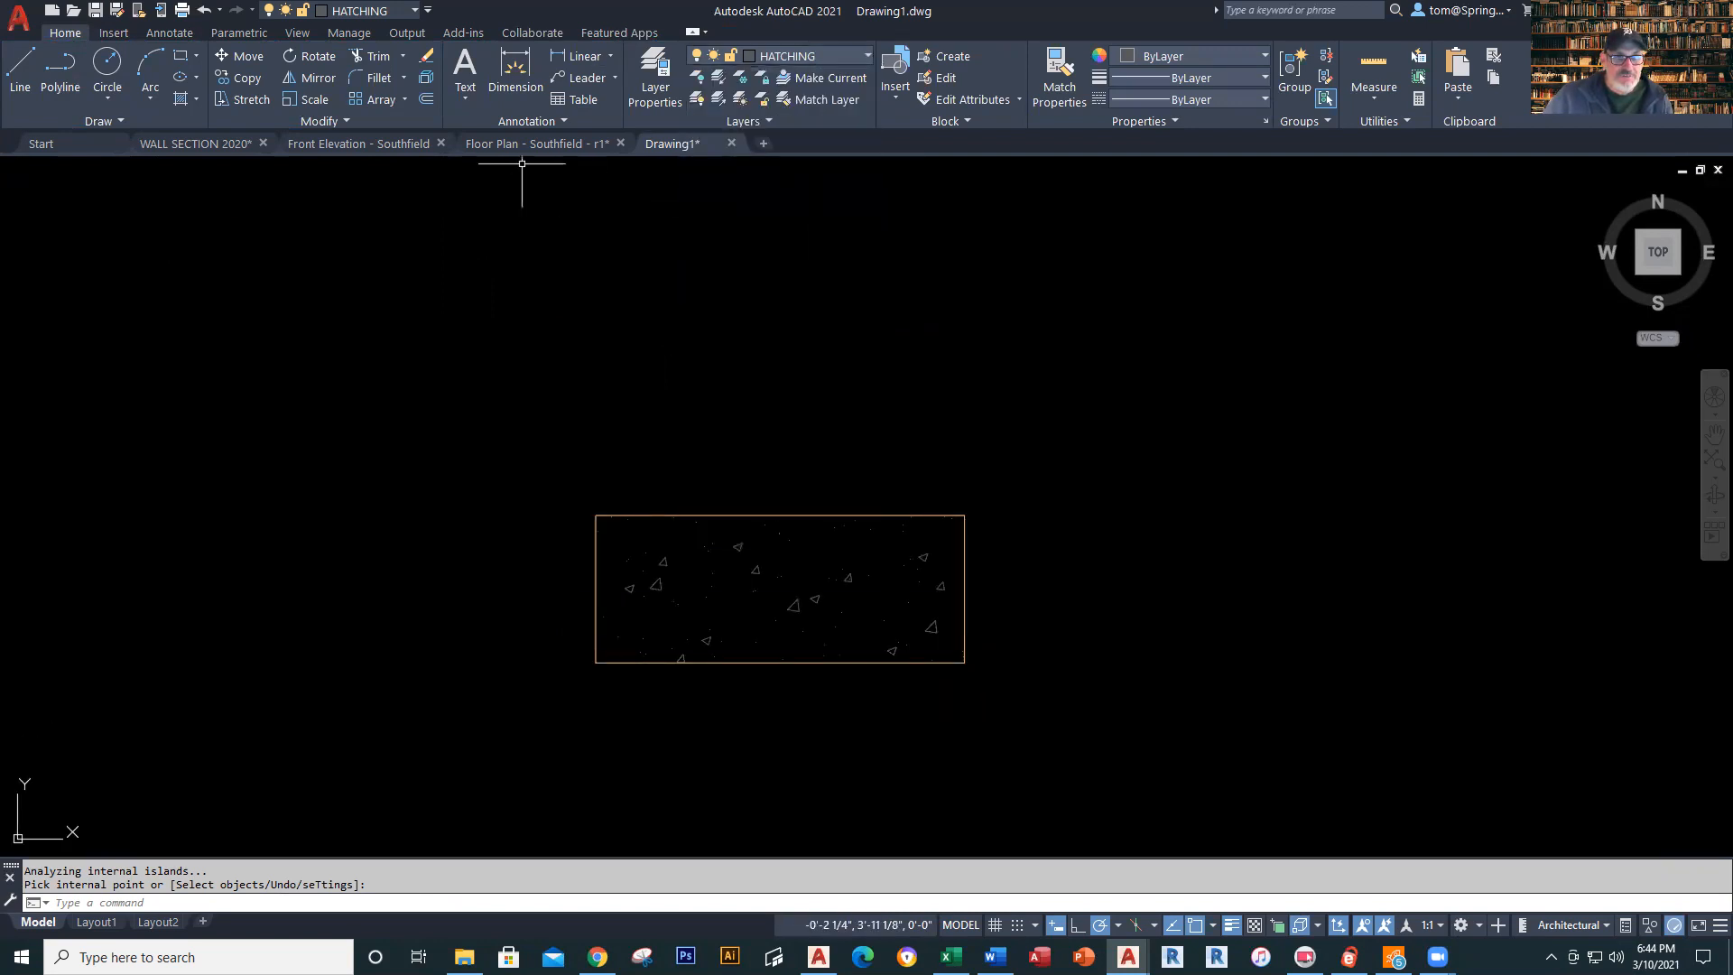
click(585, 57)
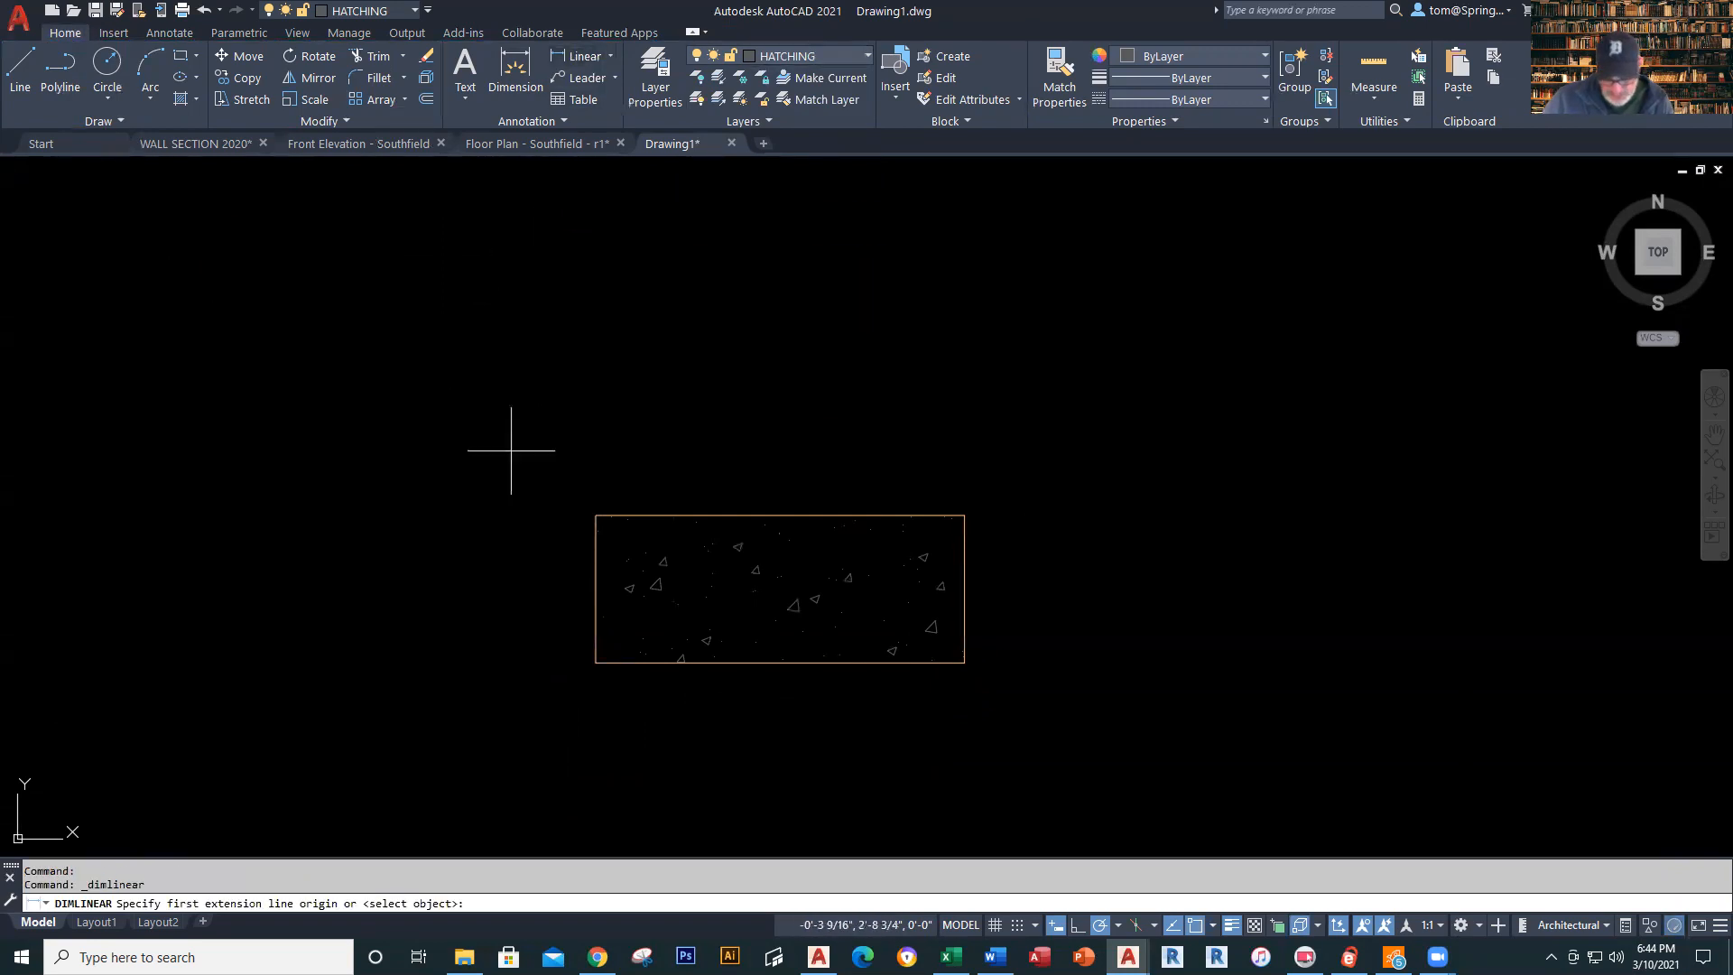
key(Return)
key(Escape)
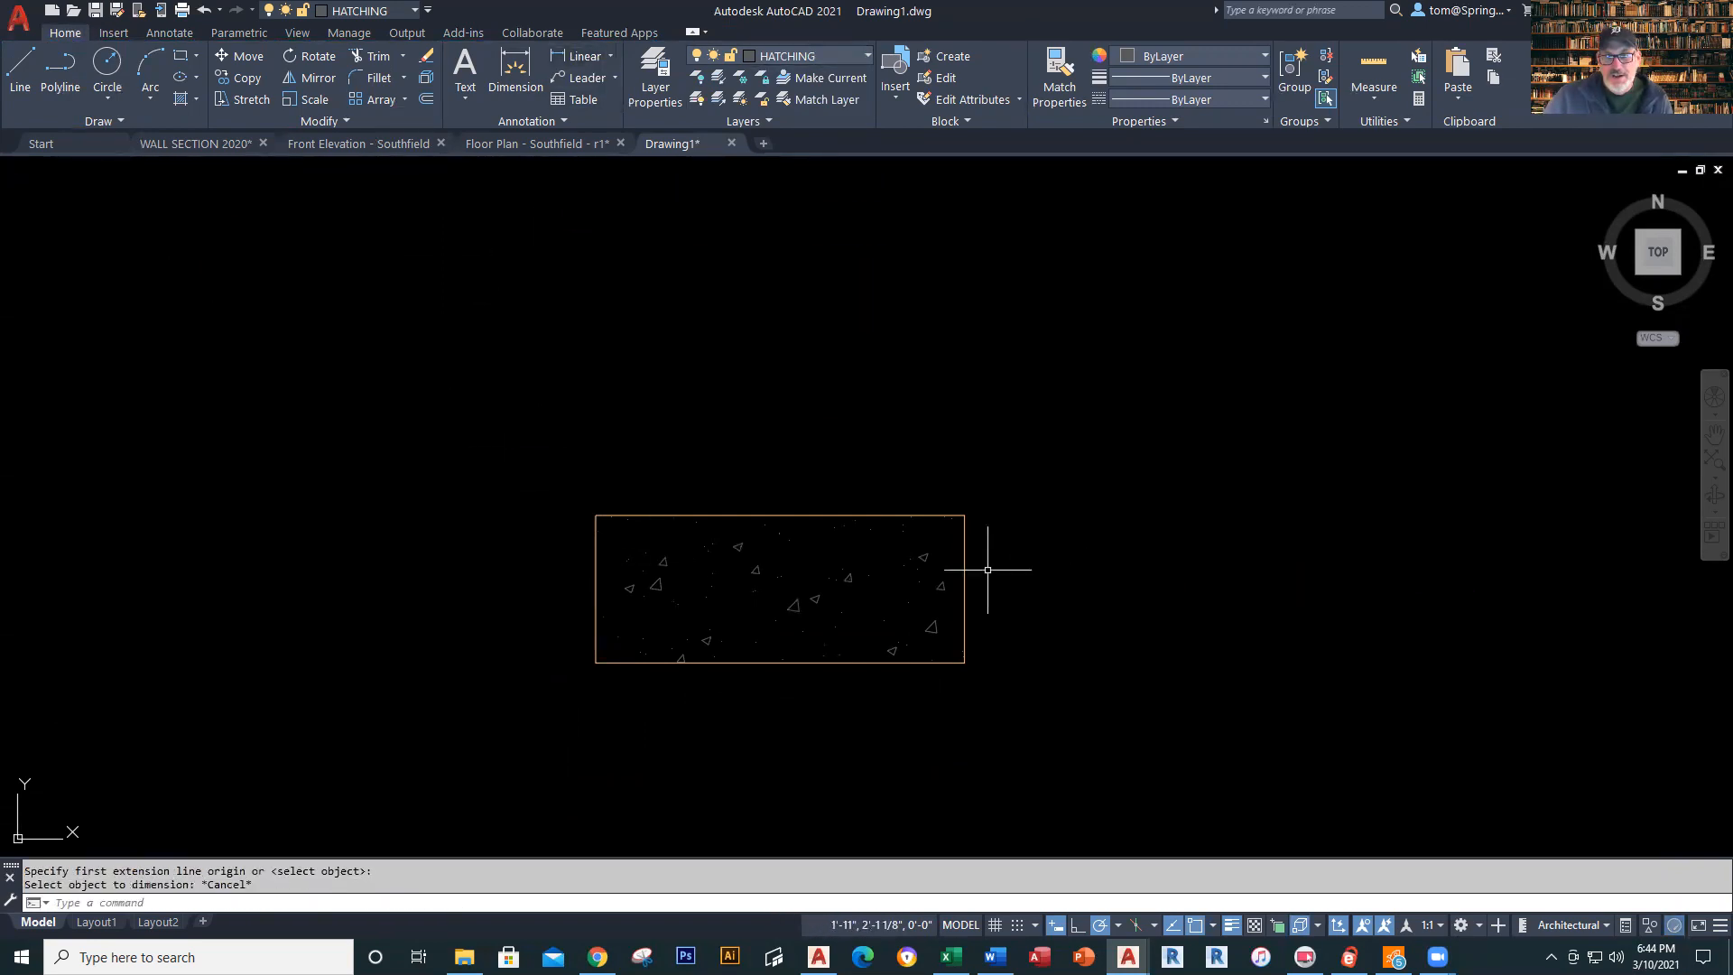
Add a linear dimension for the footing's height, placed to the right of the rectangle
right_click(1044, 535)
click(1125, 549)
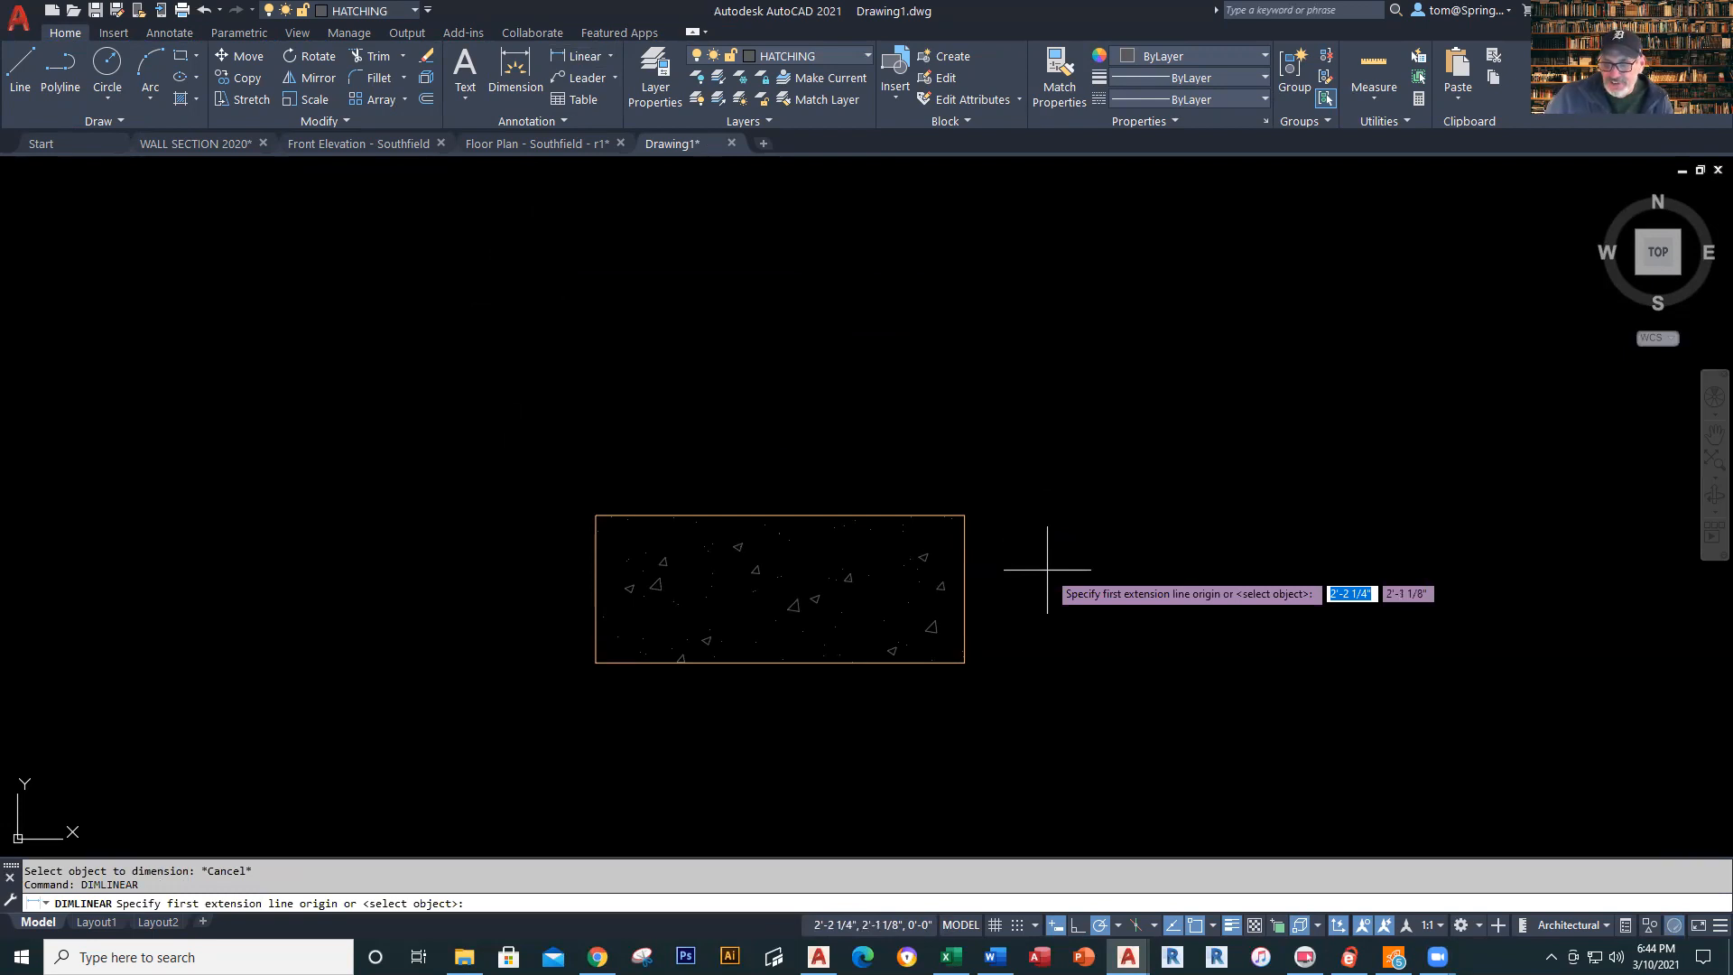
key(Return)
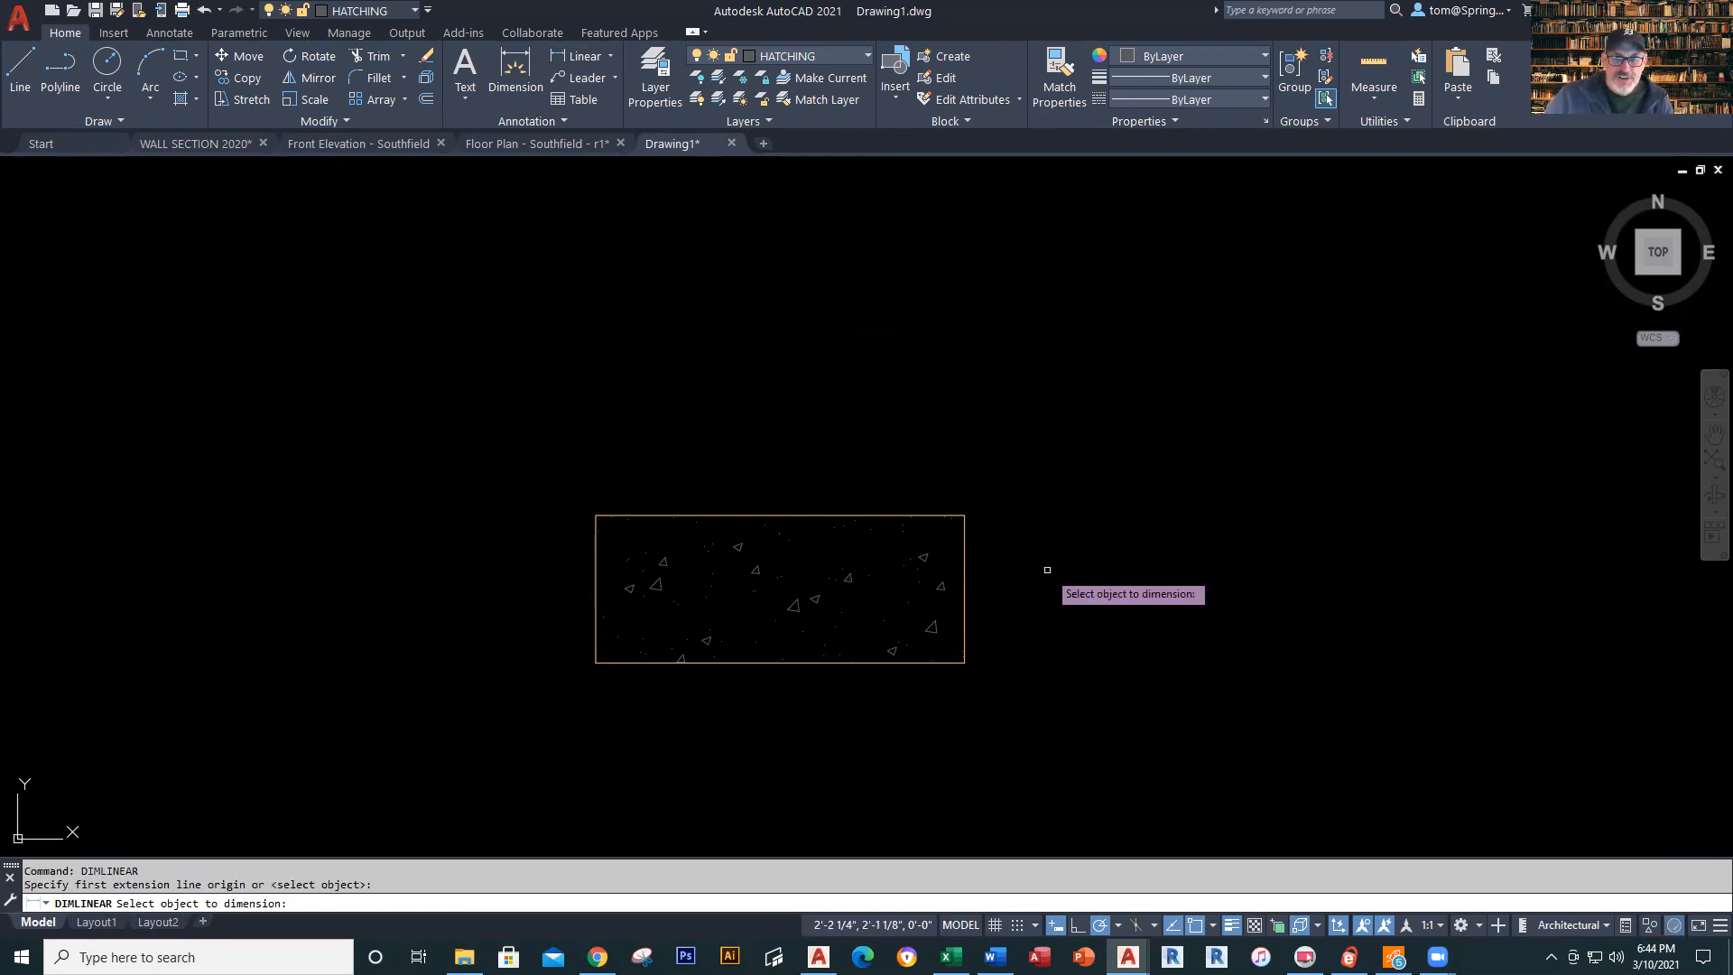
click(964, 571)
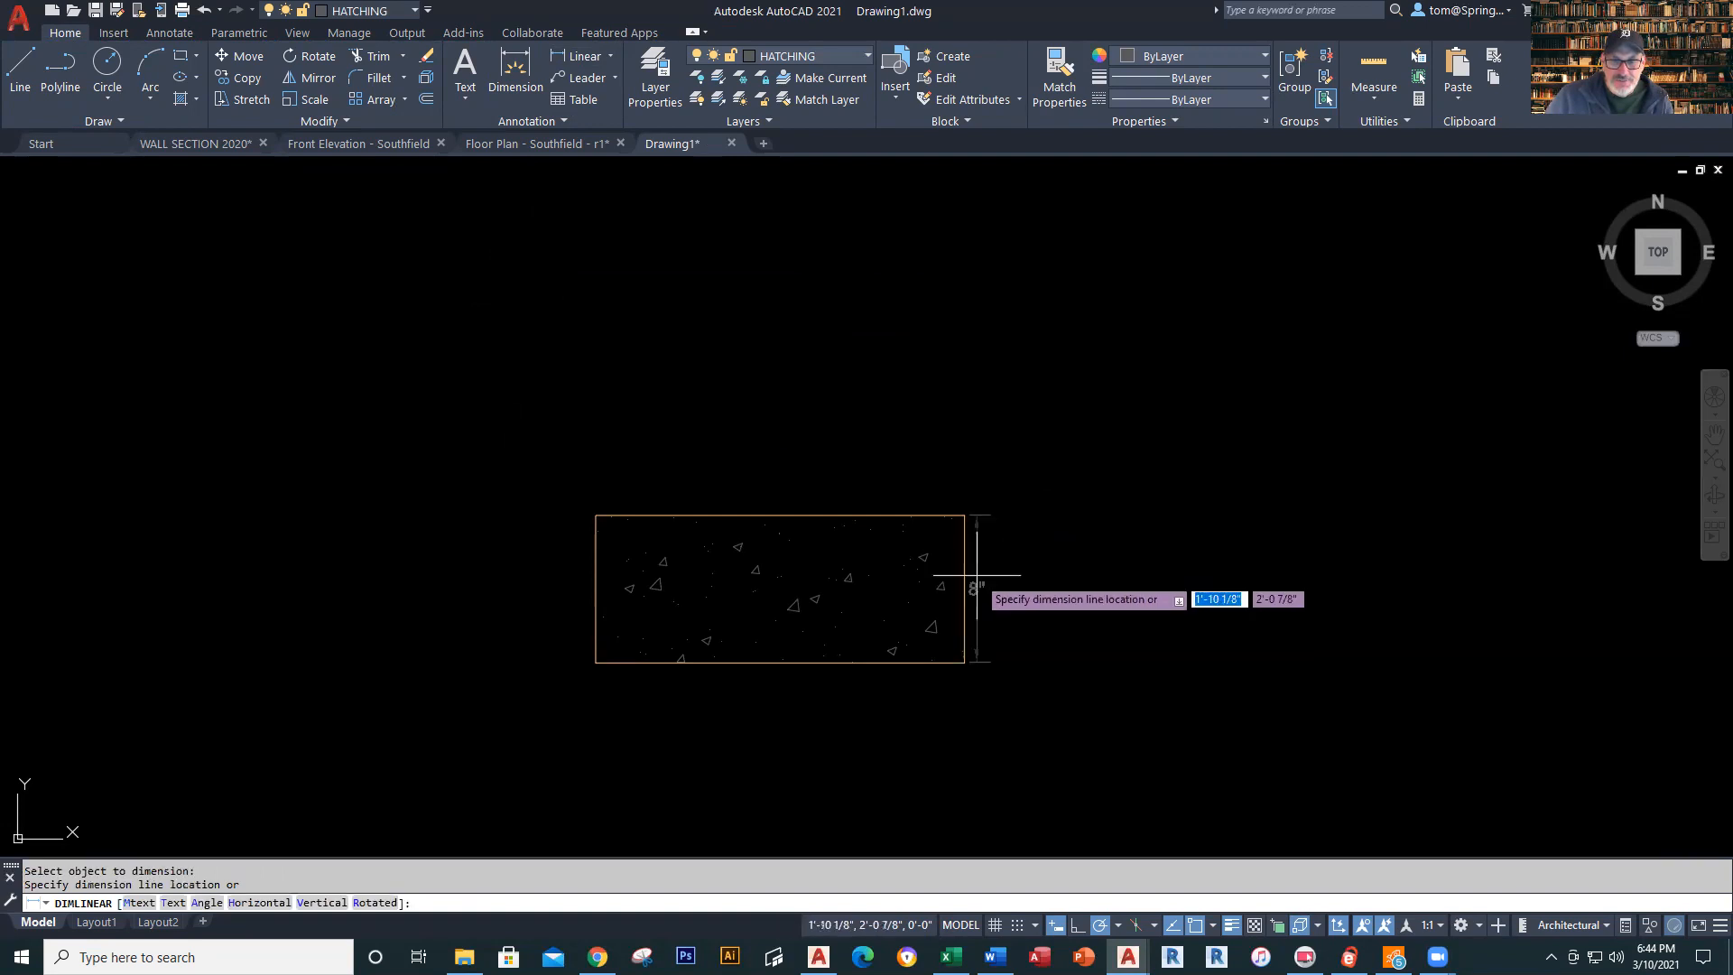
click(1066, 578)
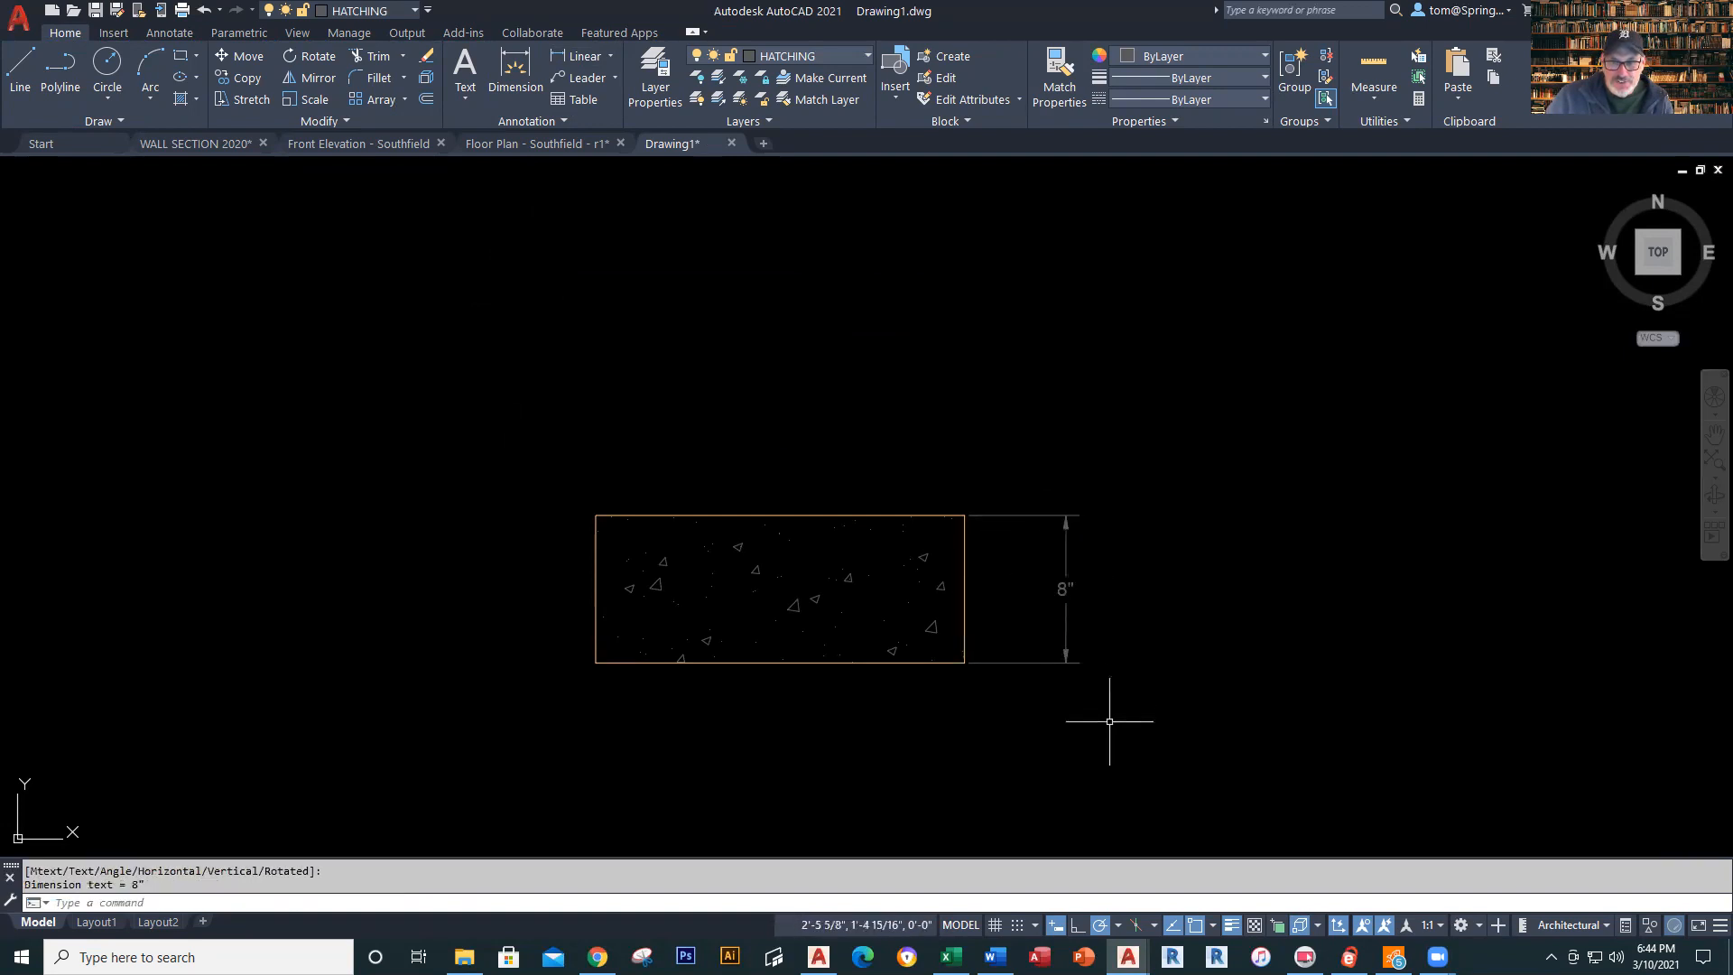
Add a linear dimension for the footing's width, placed below the rectangle
right_click(880, 399)
click(929, 409)
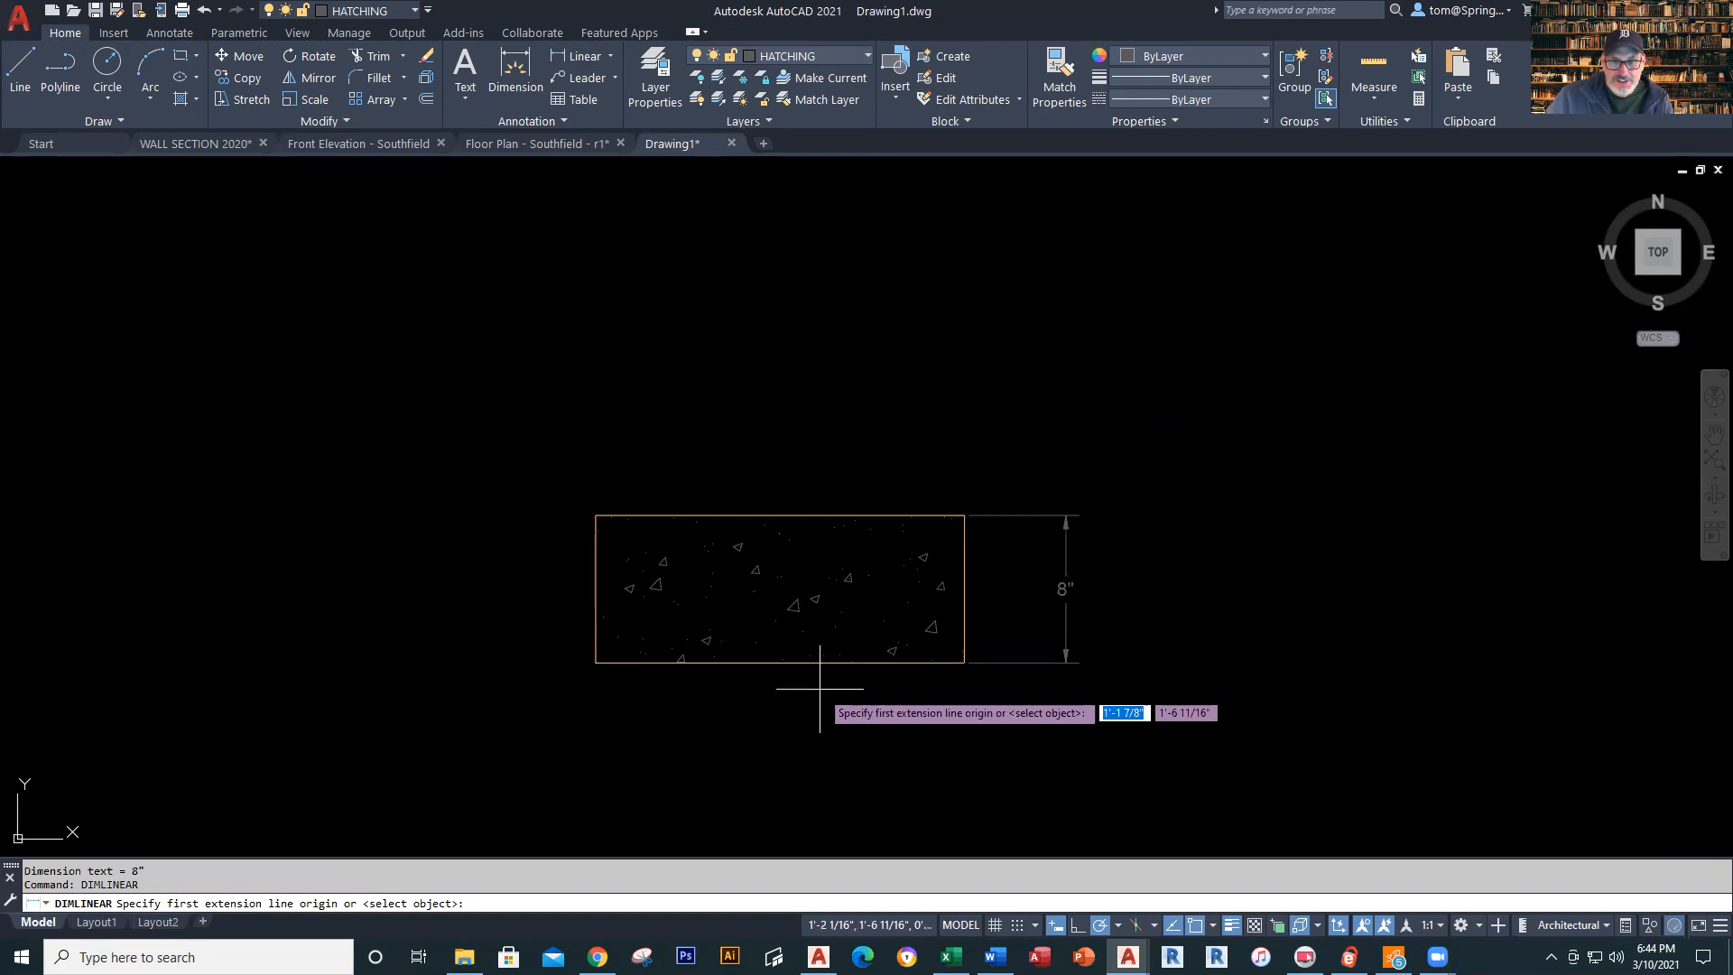
key(Return)
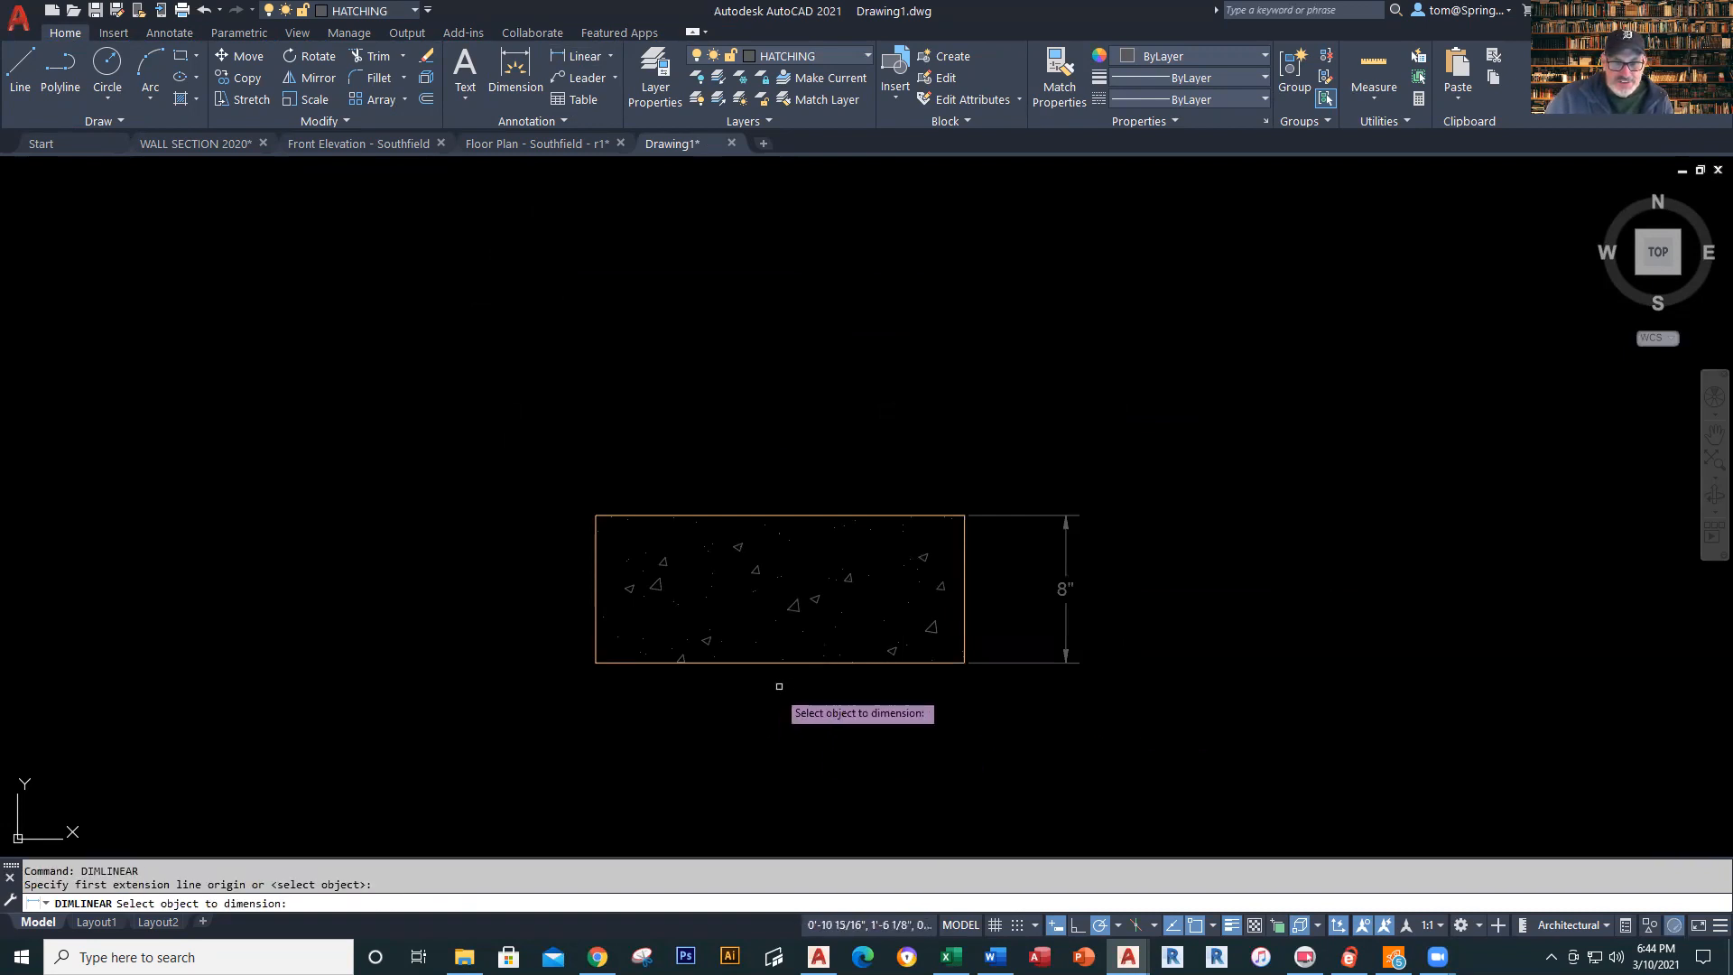
click(801, 666)
click(794, 729)
key(Escape)
Move the footing's height and width dimensions to the DIMENSIONS layer and clear the selection
click(1153, 545)
click(1009, 708)
click(869, 804)
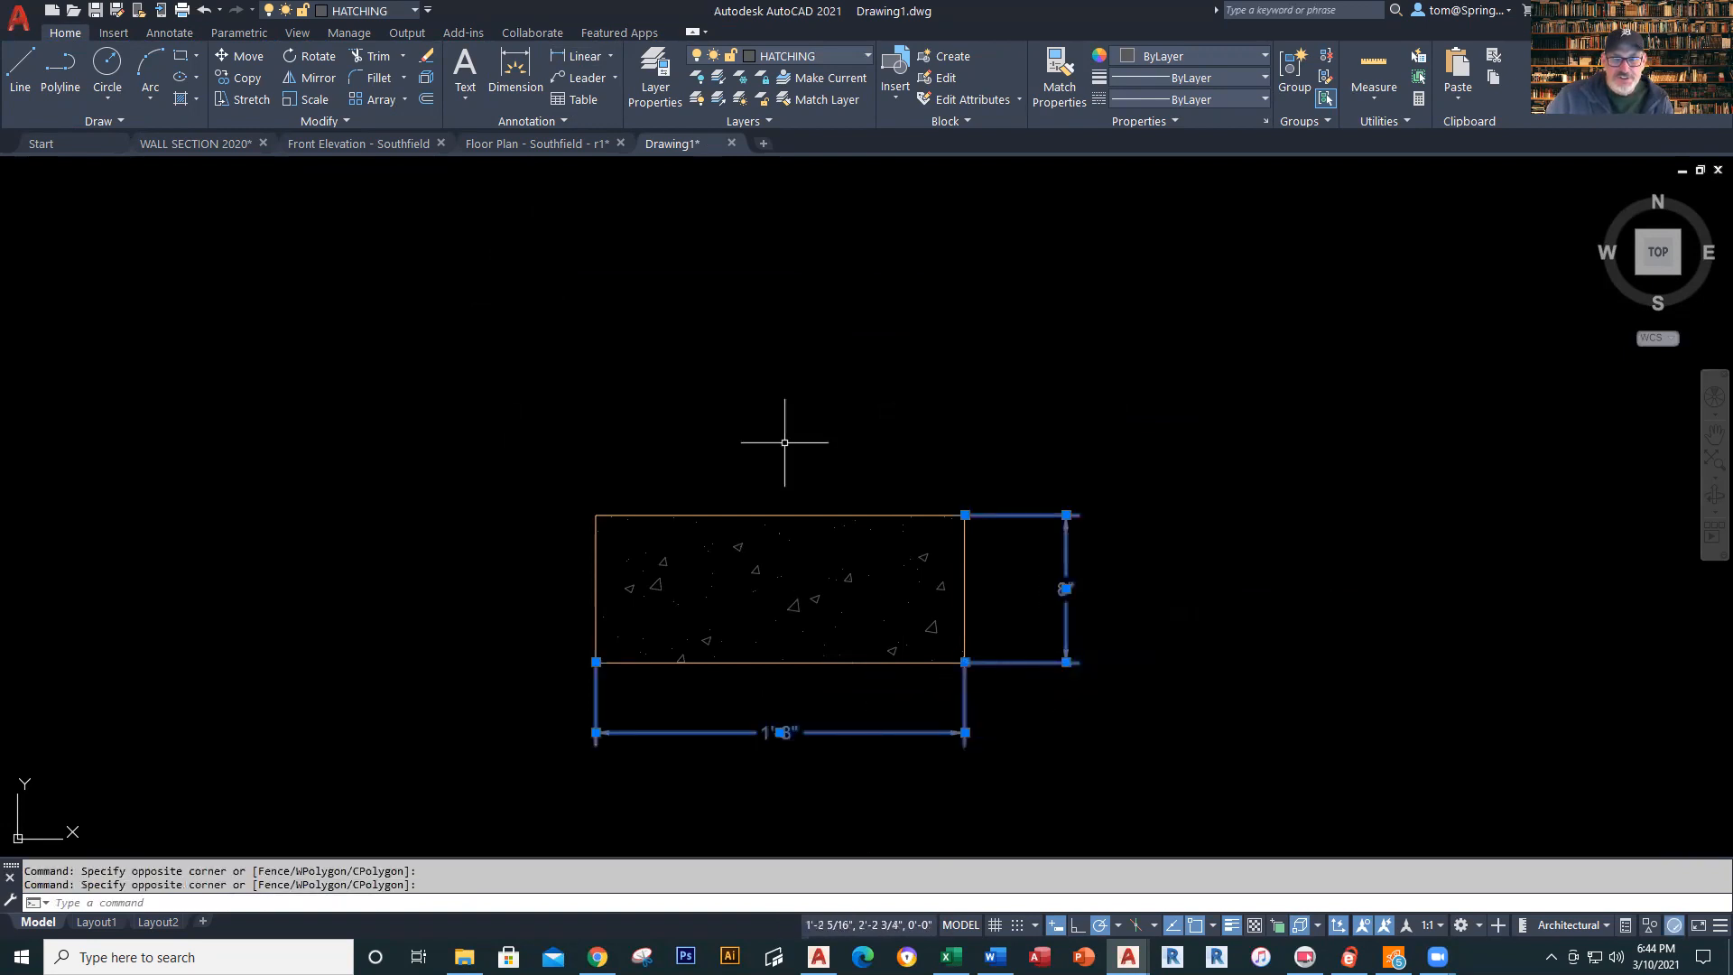
click(869, 56)
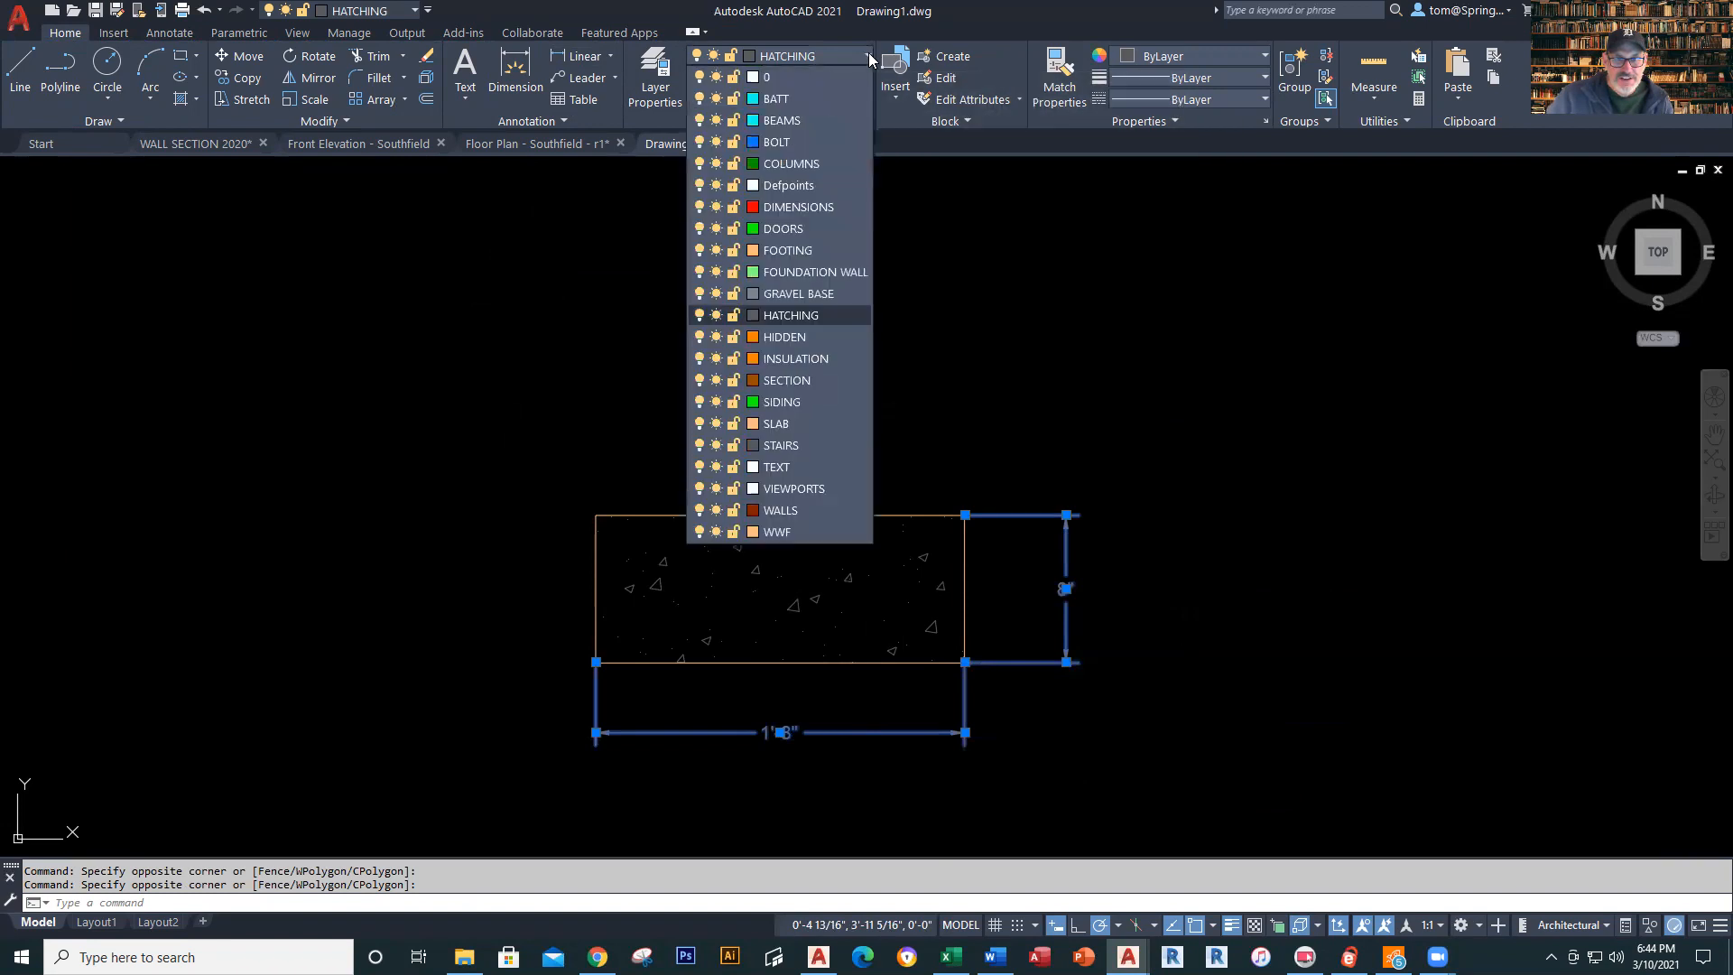
click(823, 207)
key(Escape)
key(Escape)
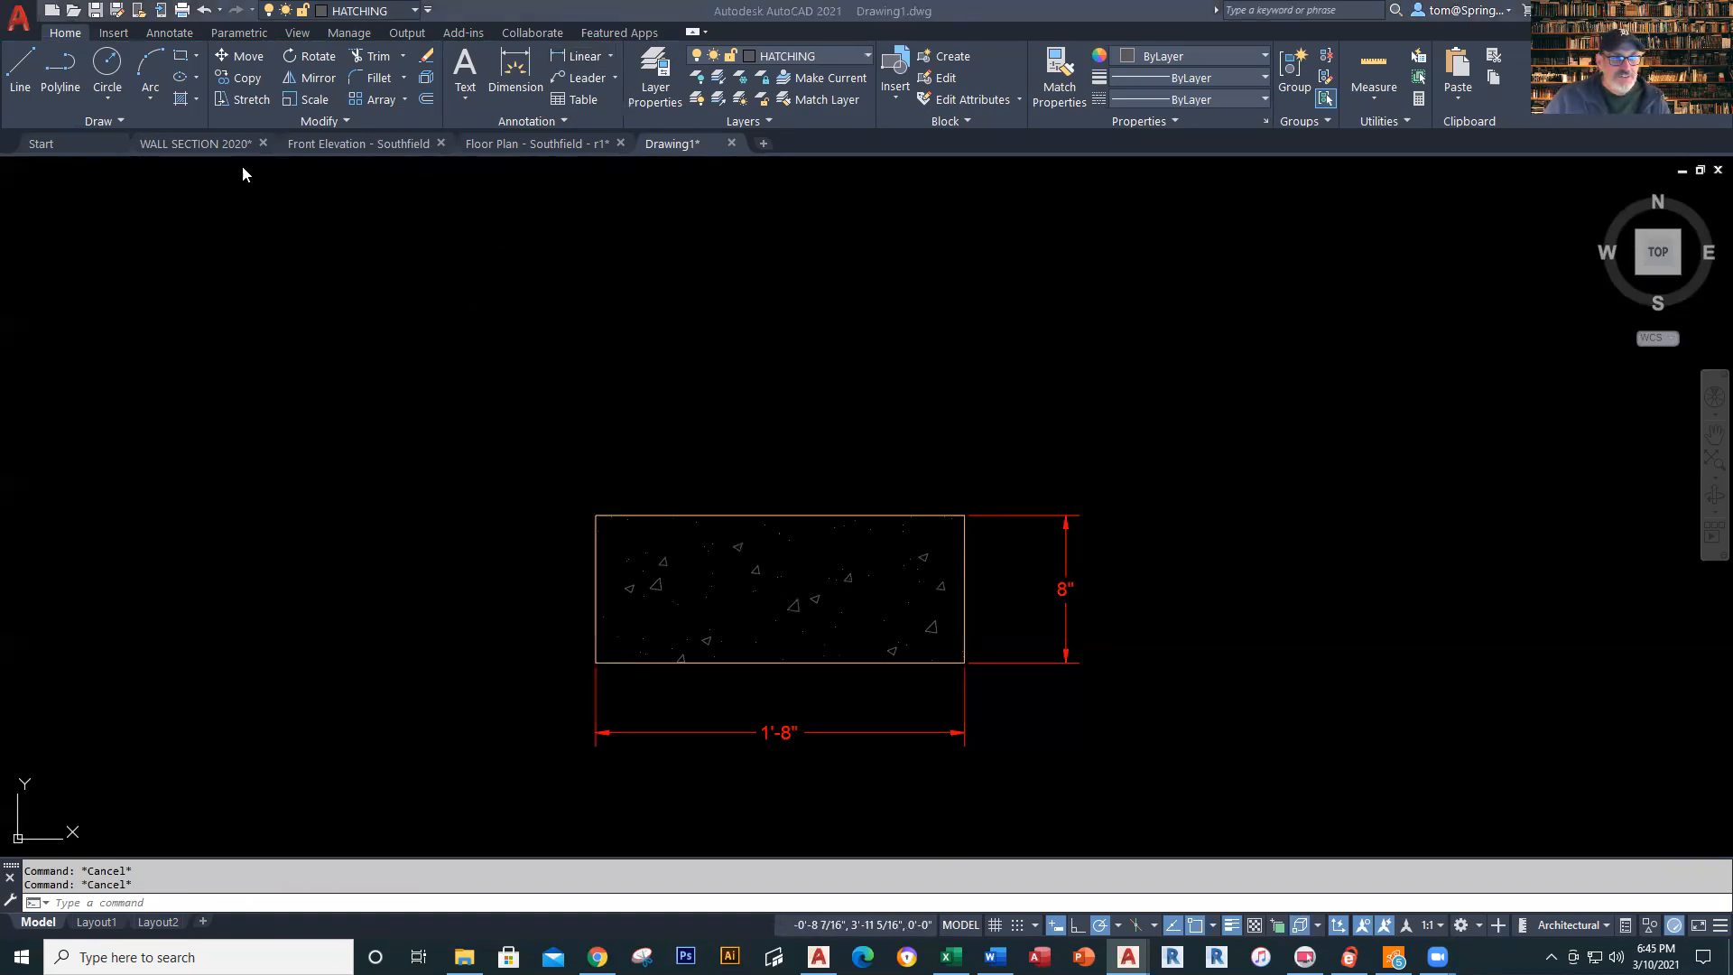
Preview Layout2 of the WALL SECTION 2020 drawing to examine the finished wall section
mouse_move(240, 144)
mouse_move(388, 235)
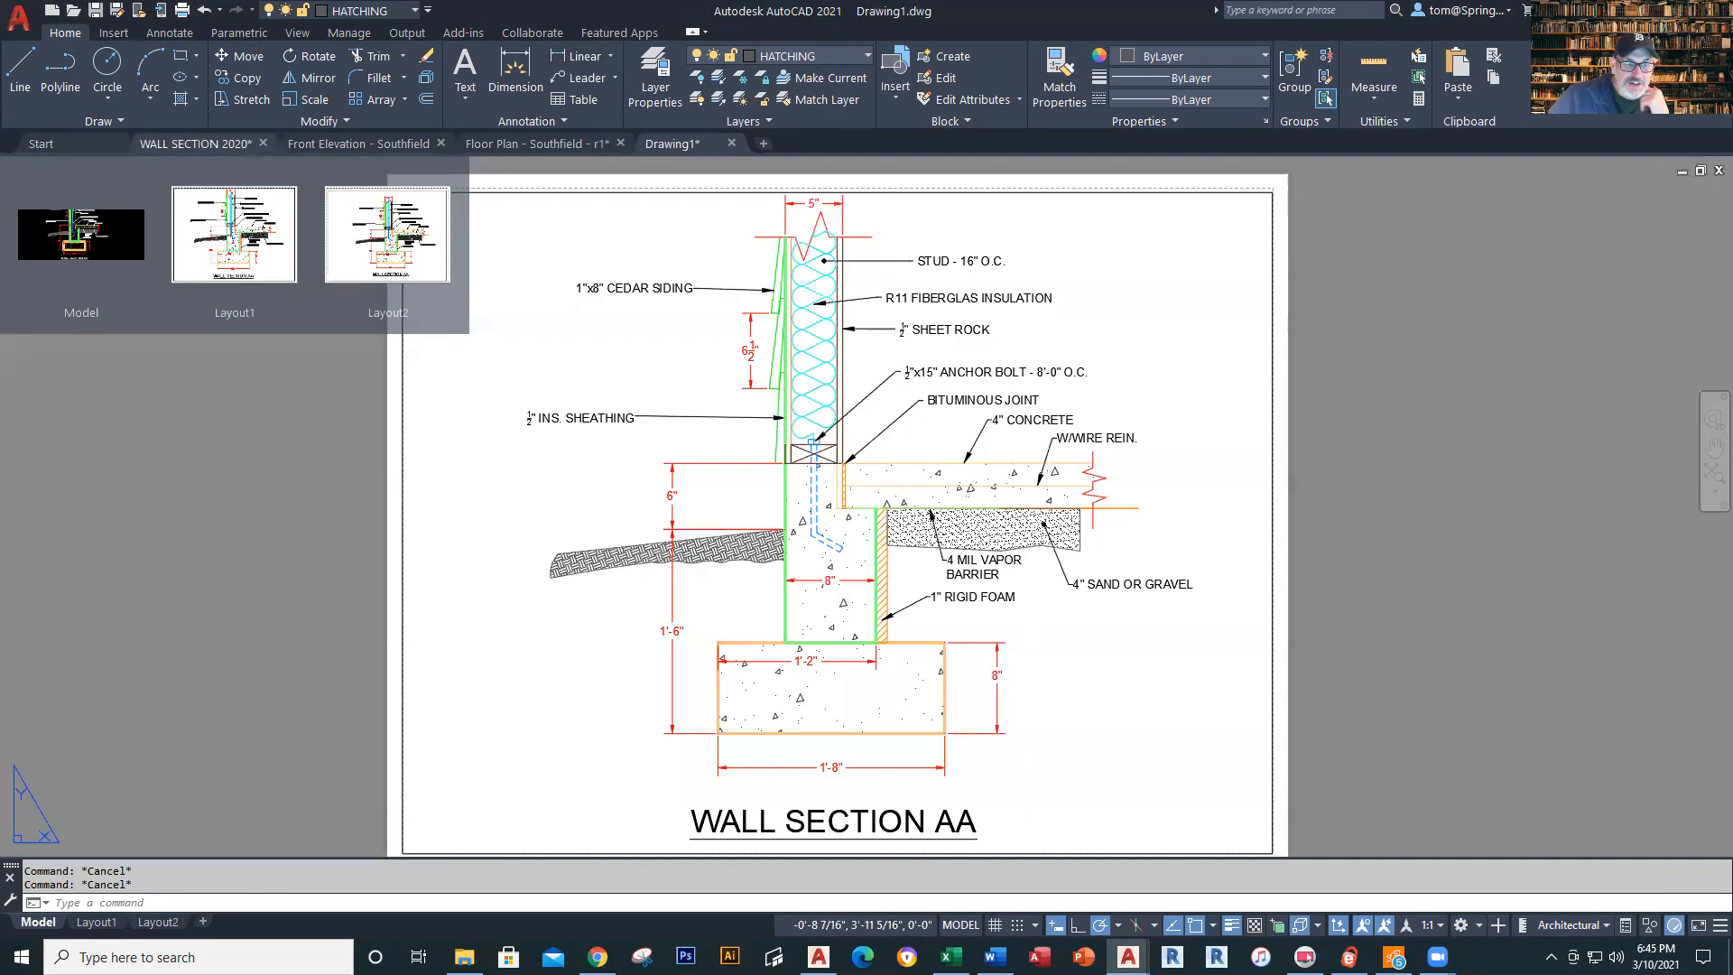
View the finished section in the WALL SECTION 2020 drawing's model space, and return to Drawing1
click(194, 144)
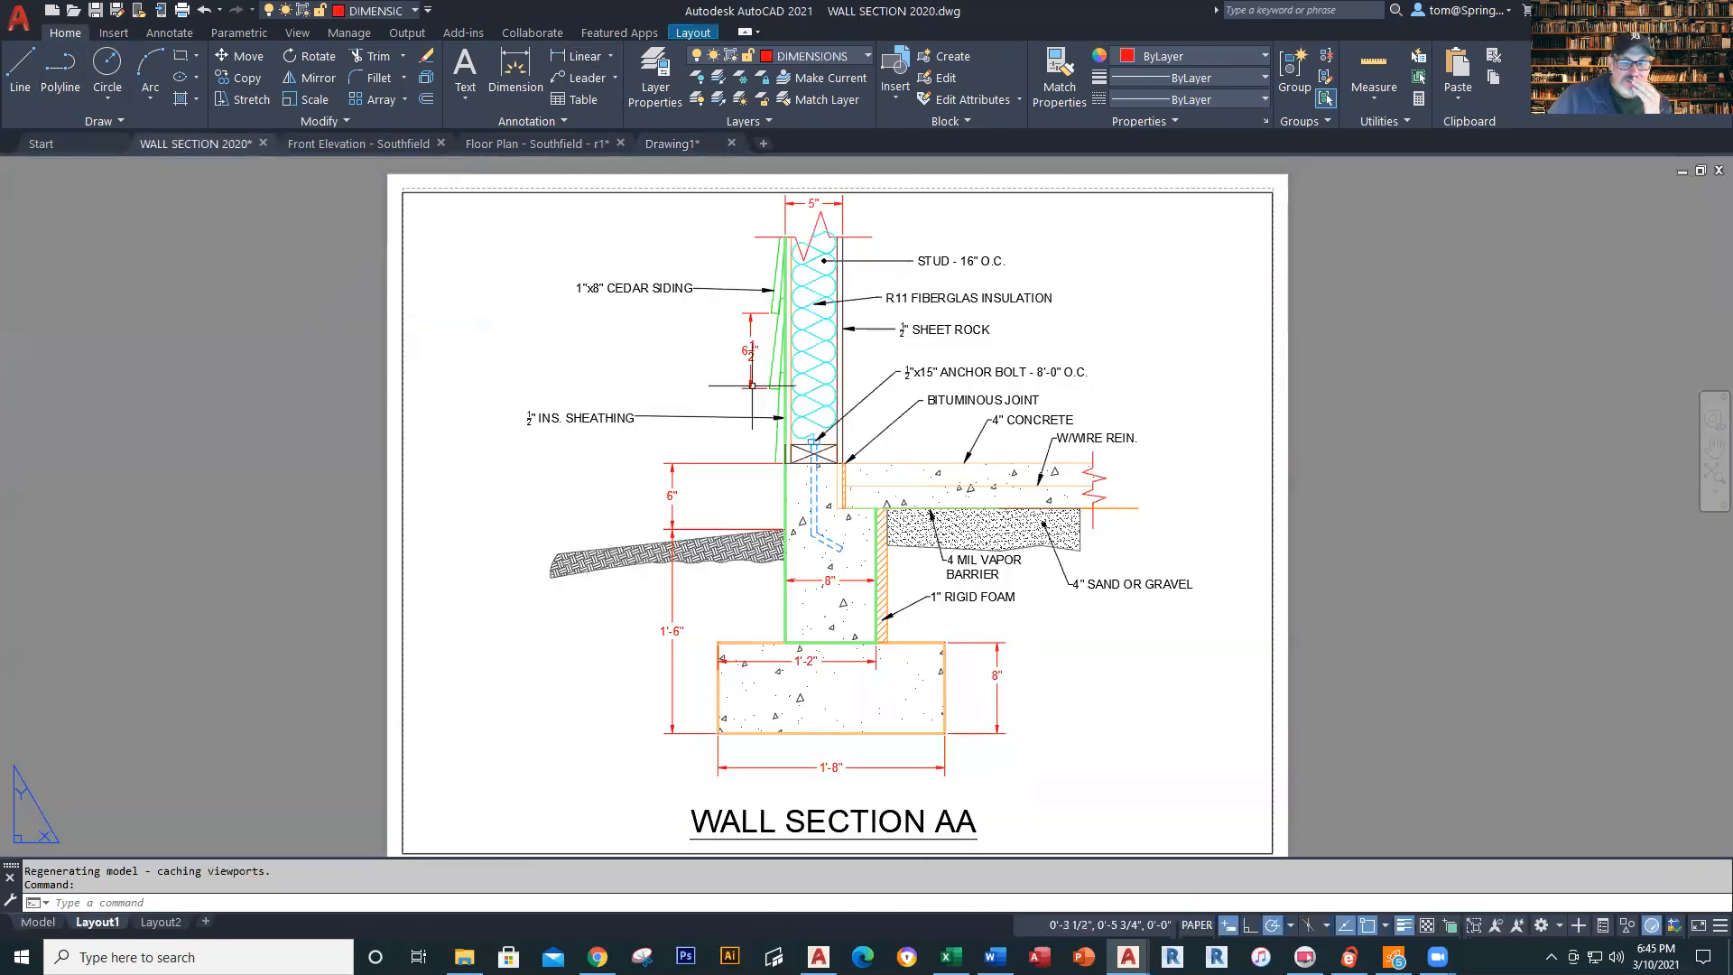
click(40, 921)
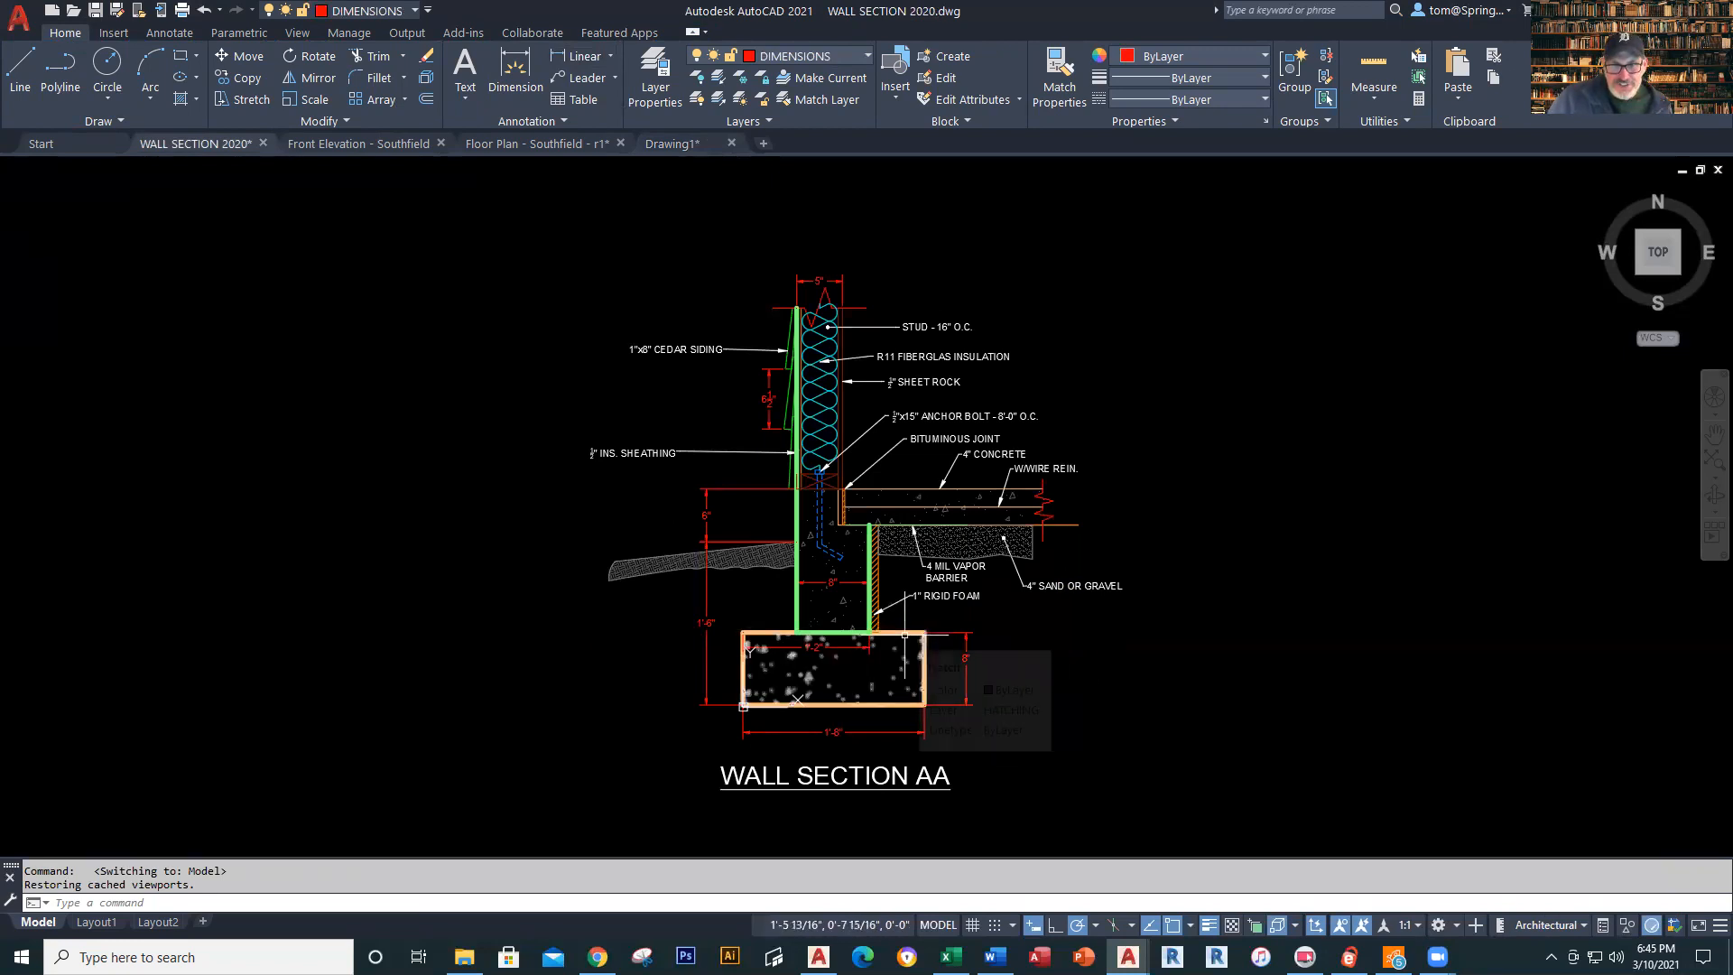
click(668, 144)
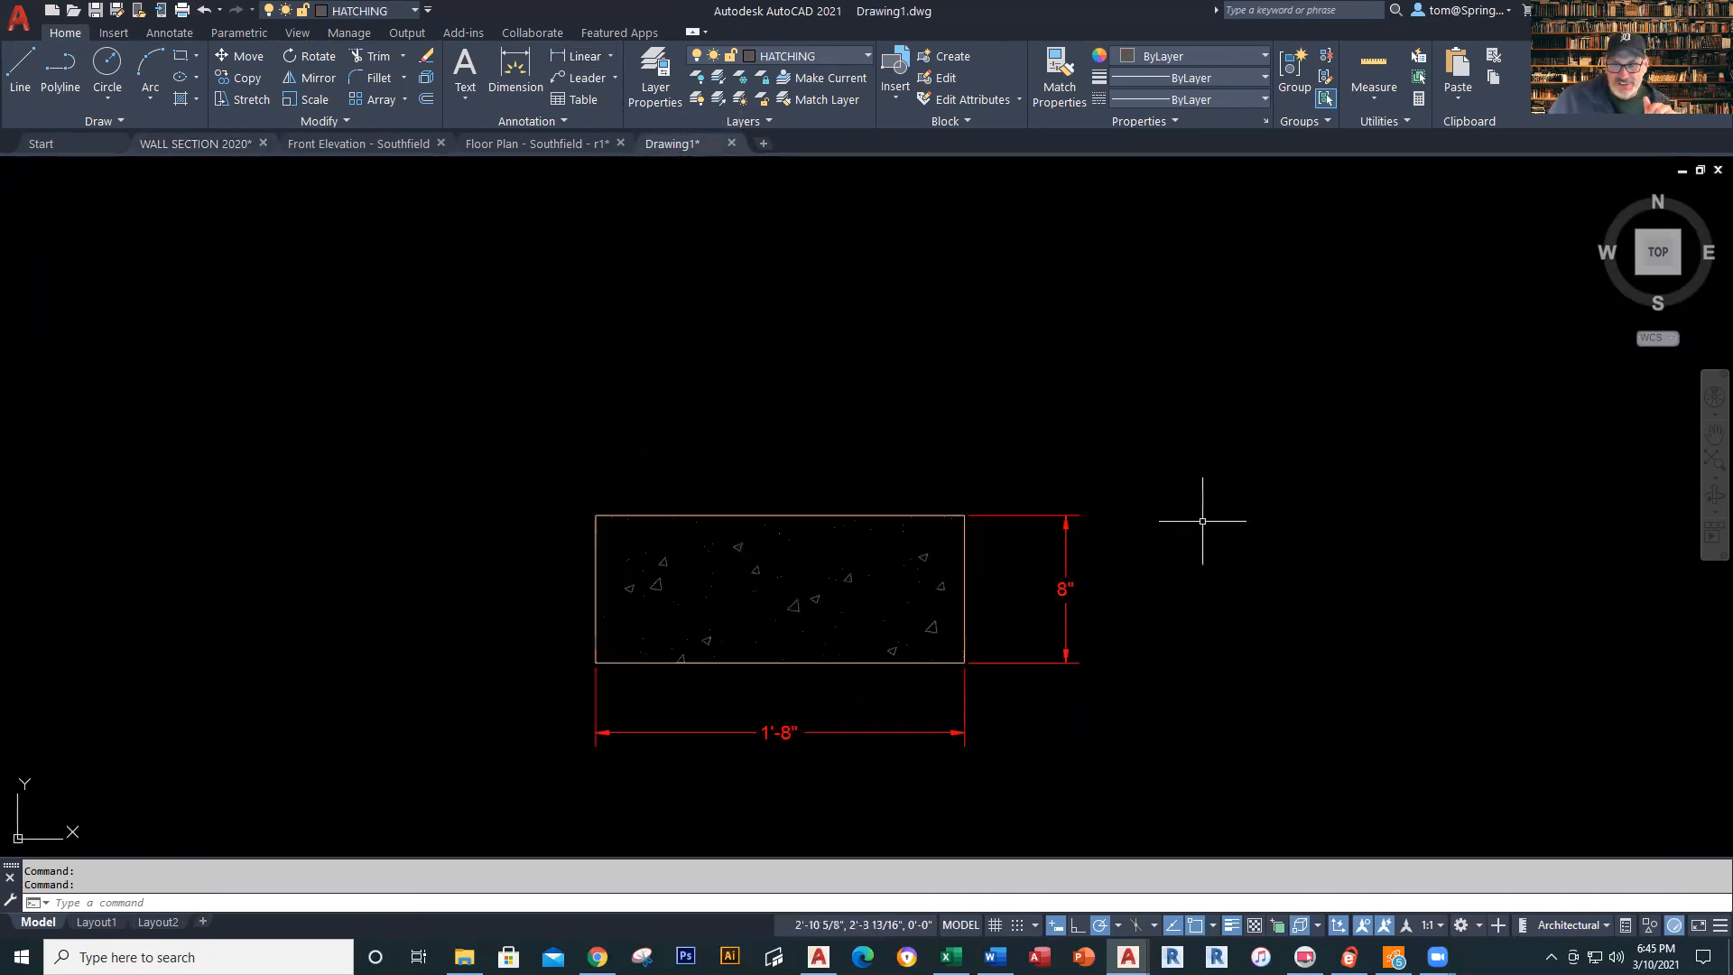
Increase the lineweight display scale in Lineweight Settings and toggle lineweight display off and on to check the footing
click(1231, 925)
click(1231, 925)
click(1232, 926)
click(1232, 925)
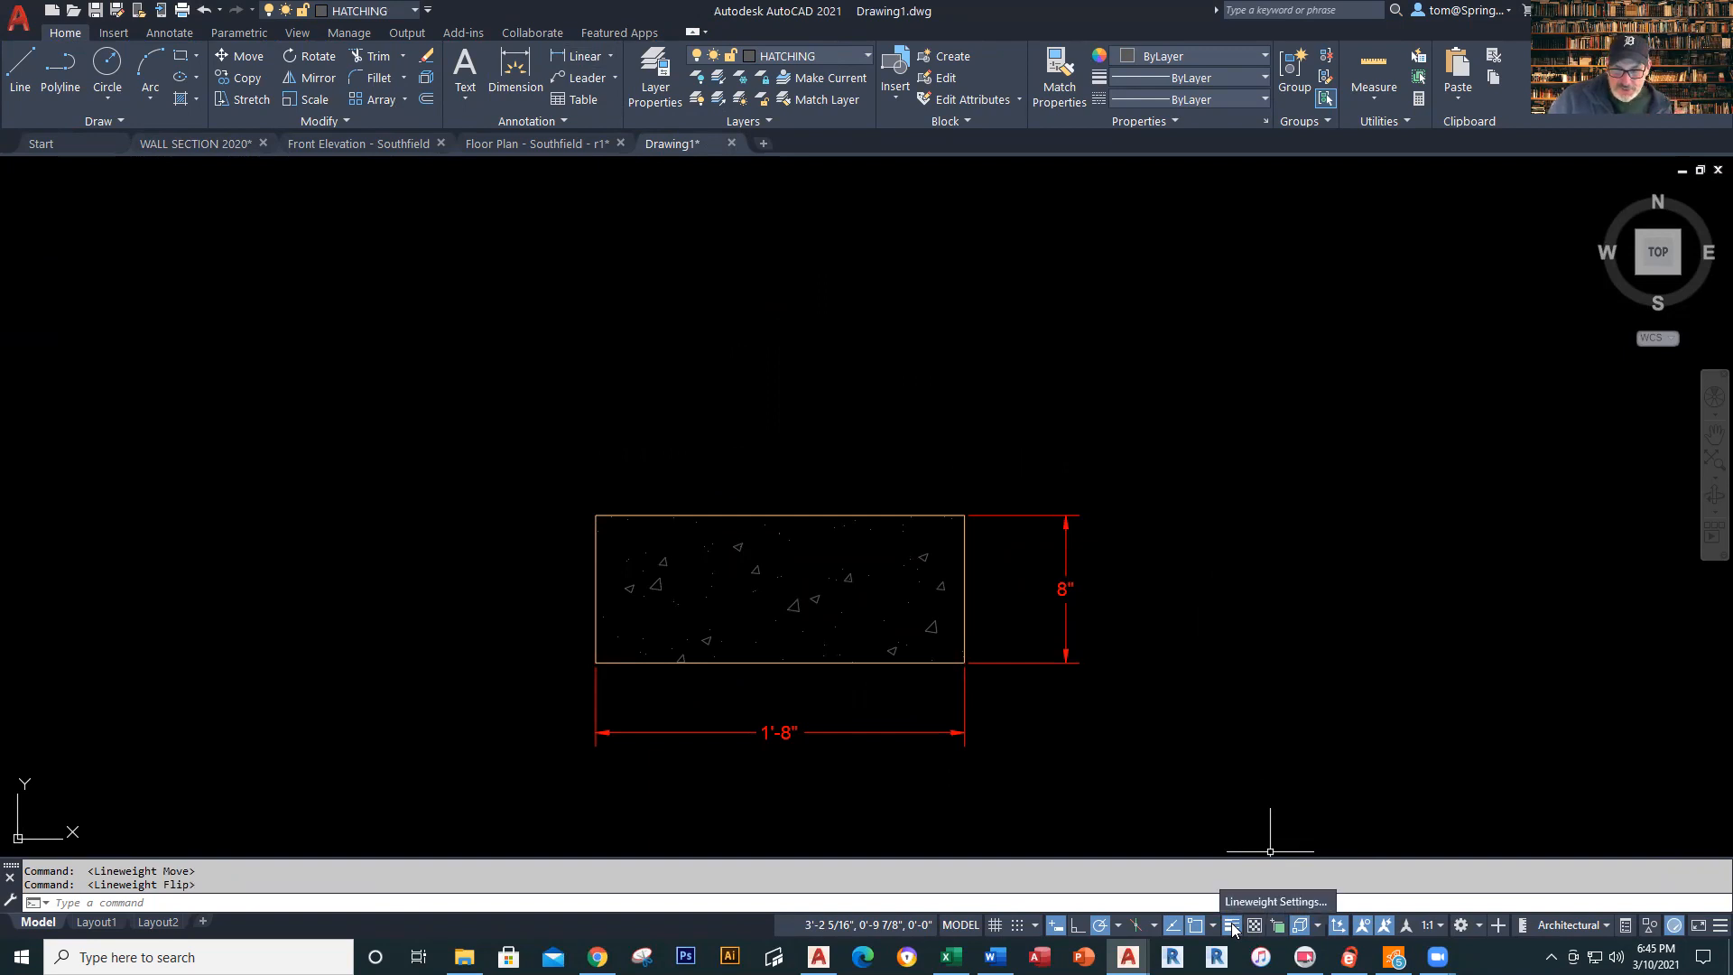
click(1272, 901)
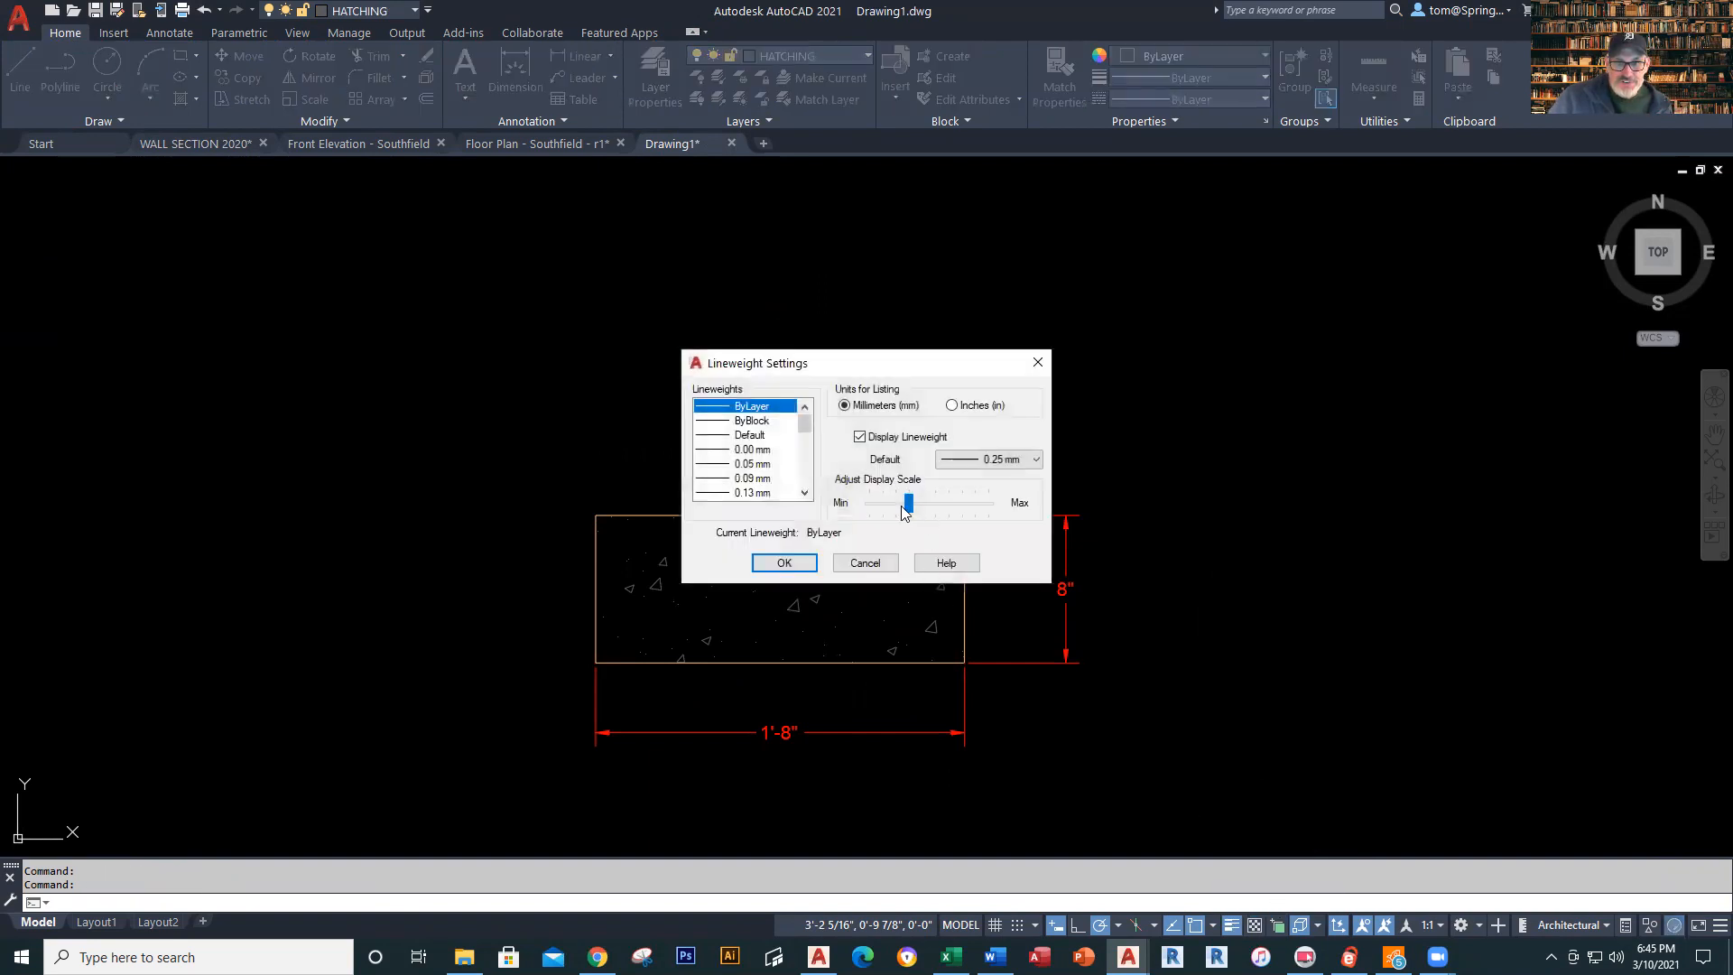
drag(905, 512, 942, 512)
click(778, 571)
click(1233, 926)
click(1233, 926)
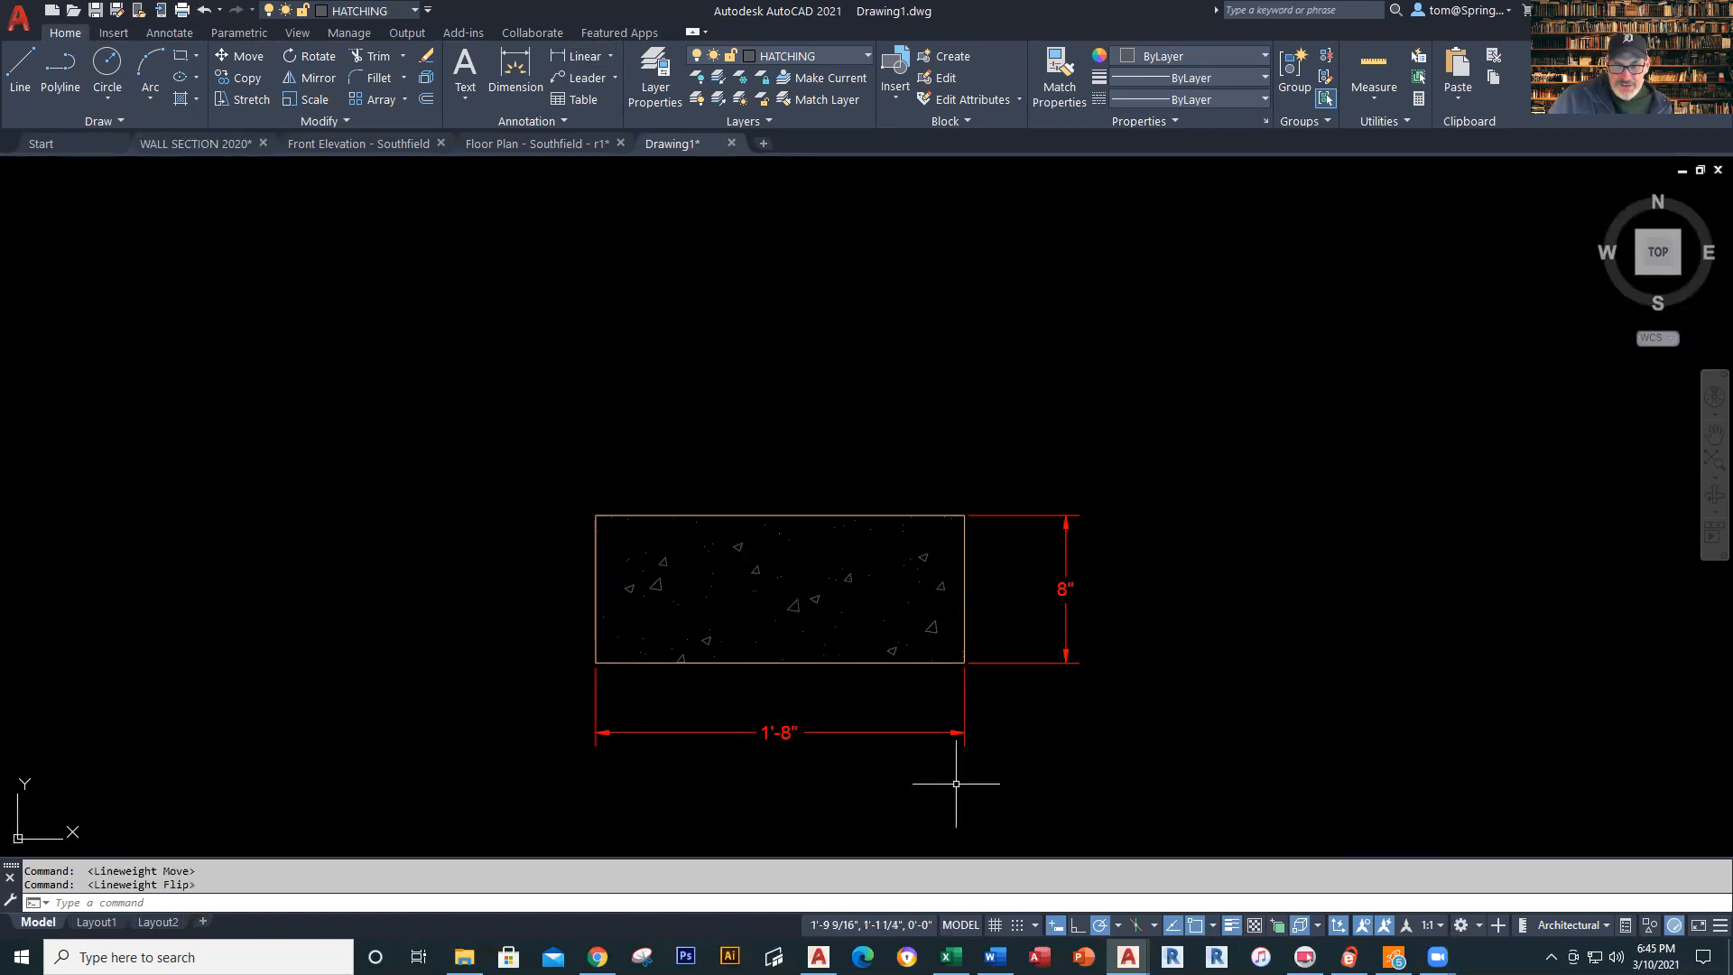
Set the FOOTING layer's lineweight to 0.25 mm in the layer properties
click(829, 665)
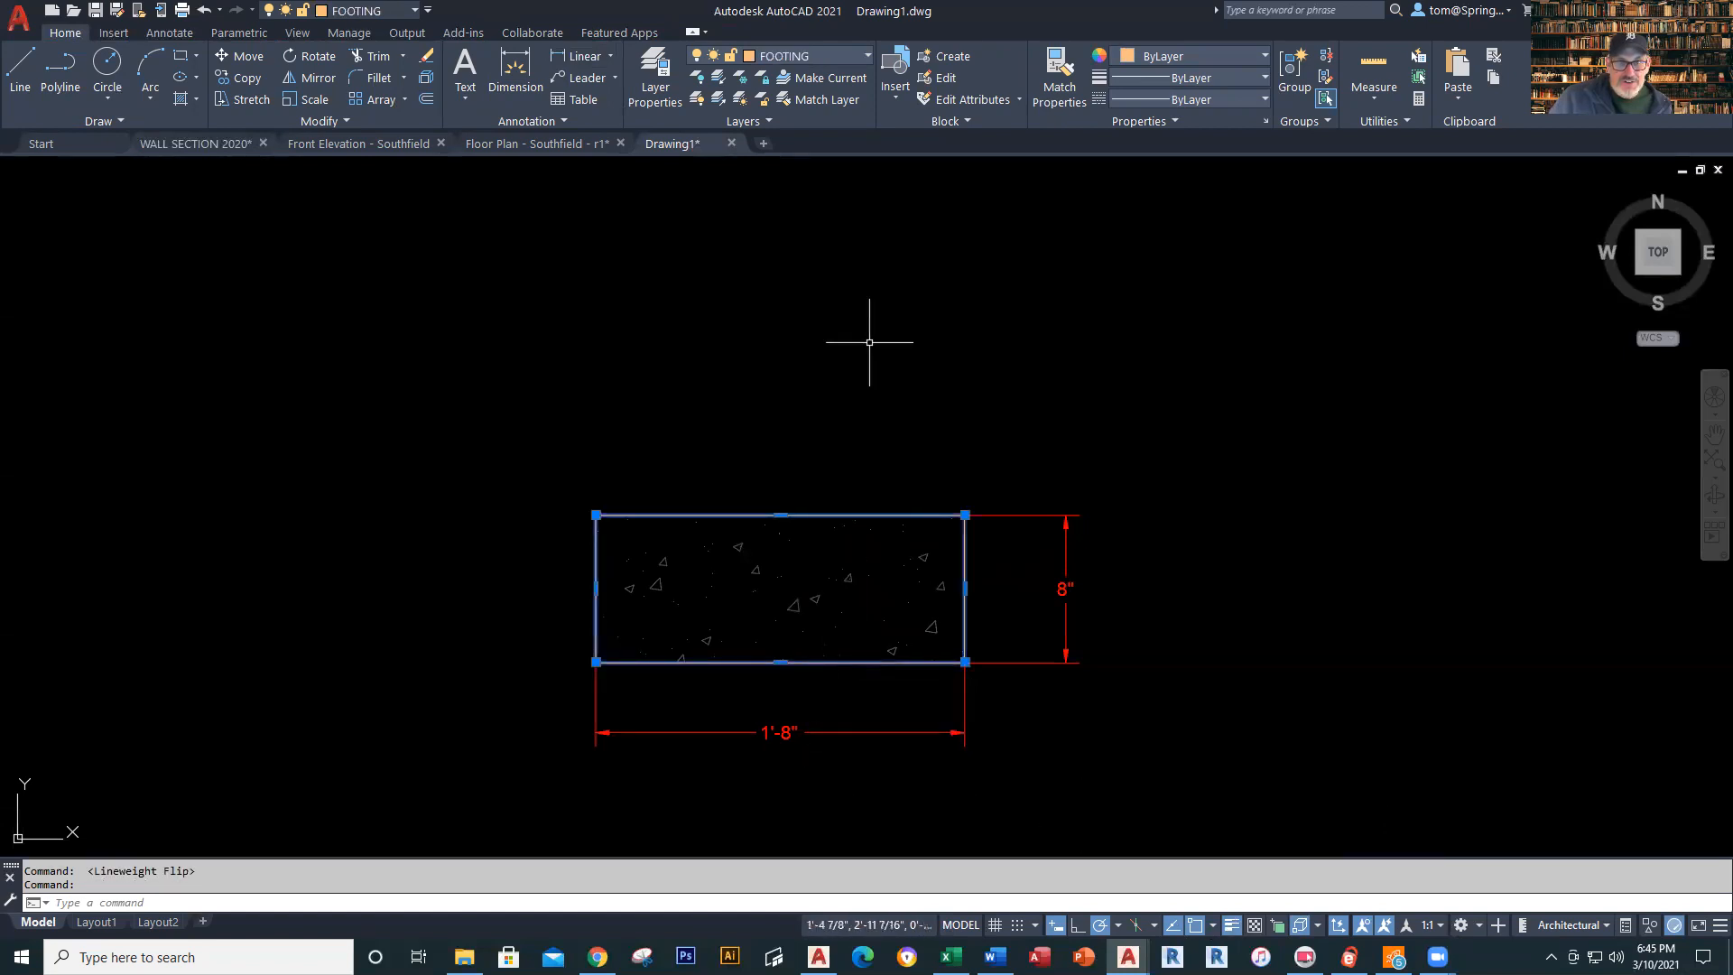
click(868, 55)
click(656, 80)
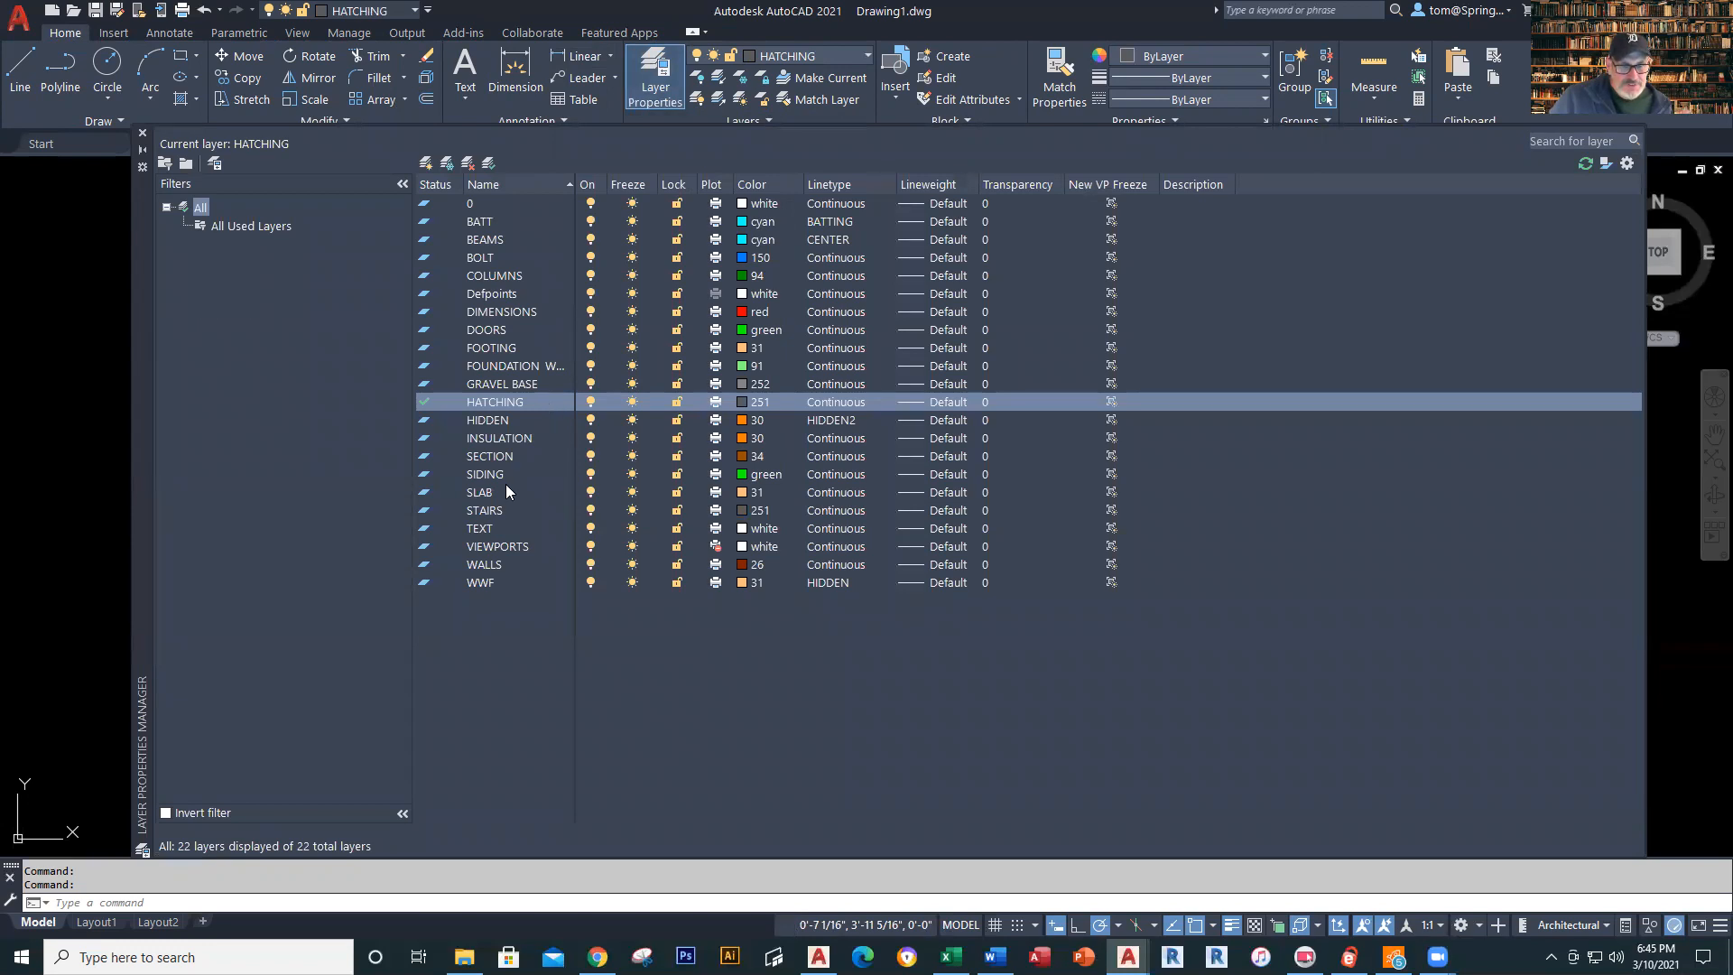
click(507, 363)
click(509, 335)
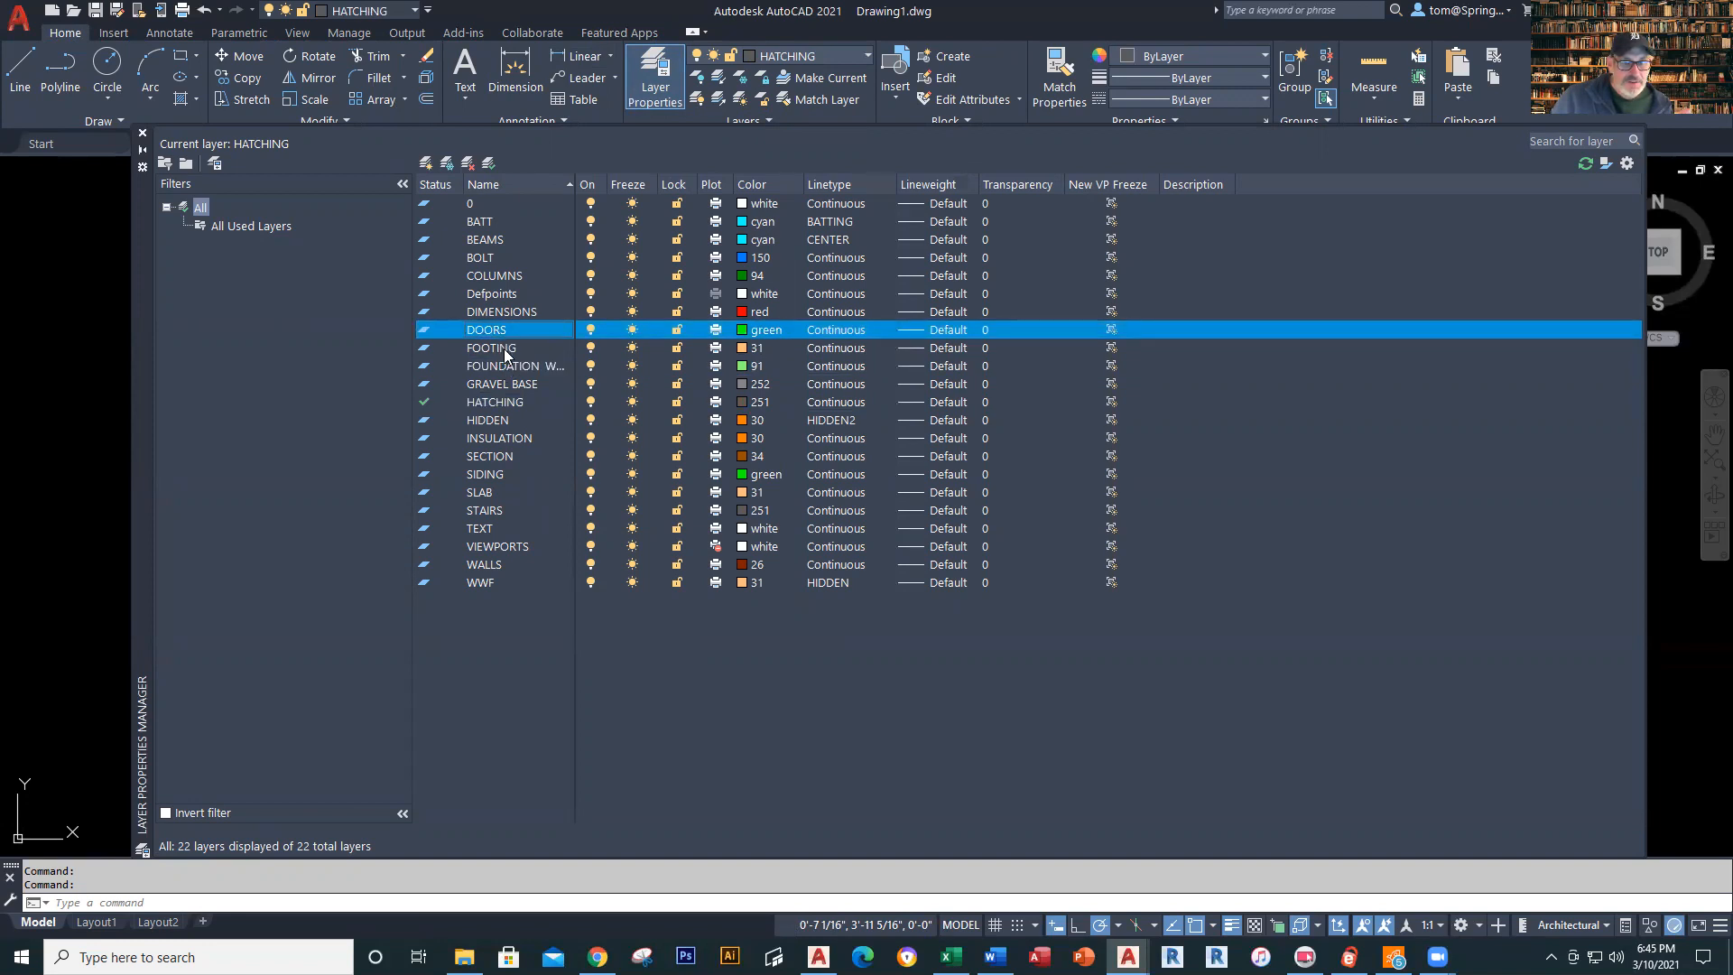
click(504, 348)
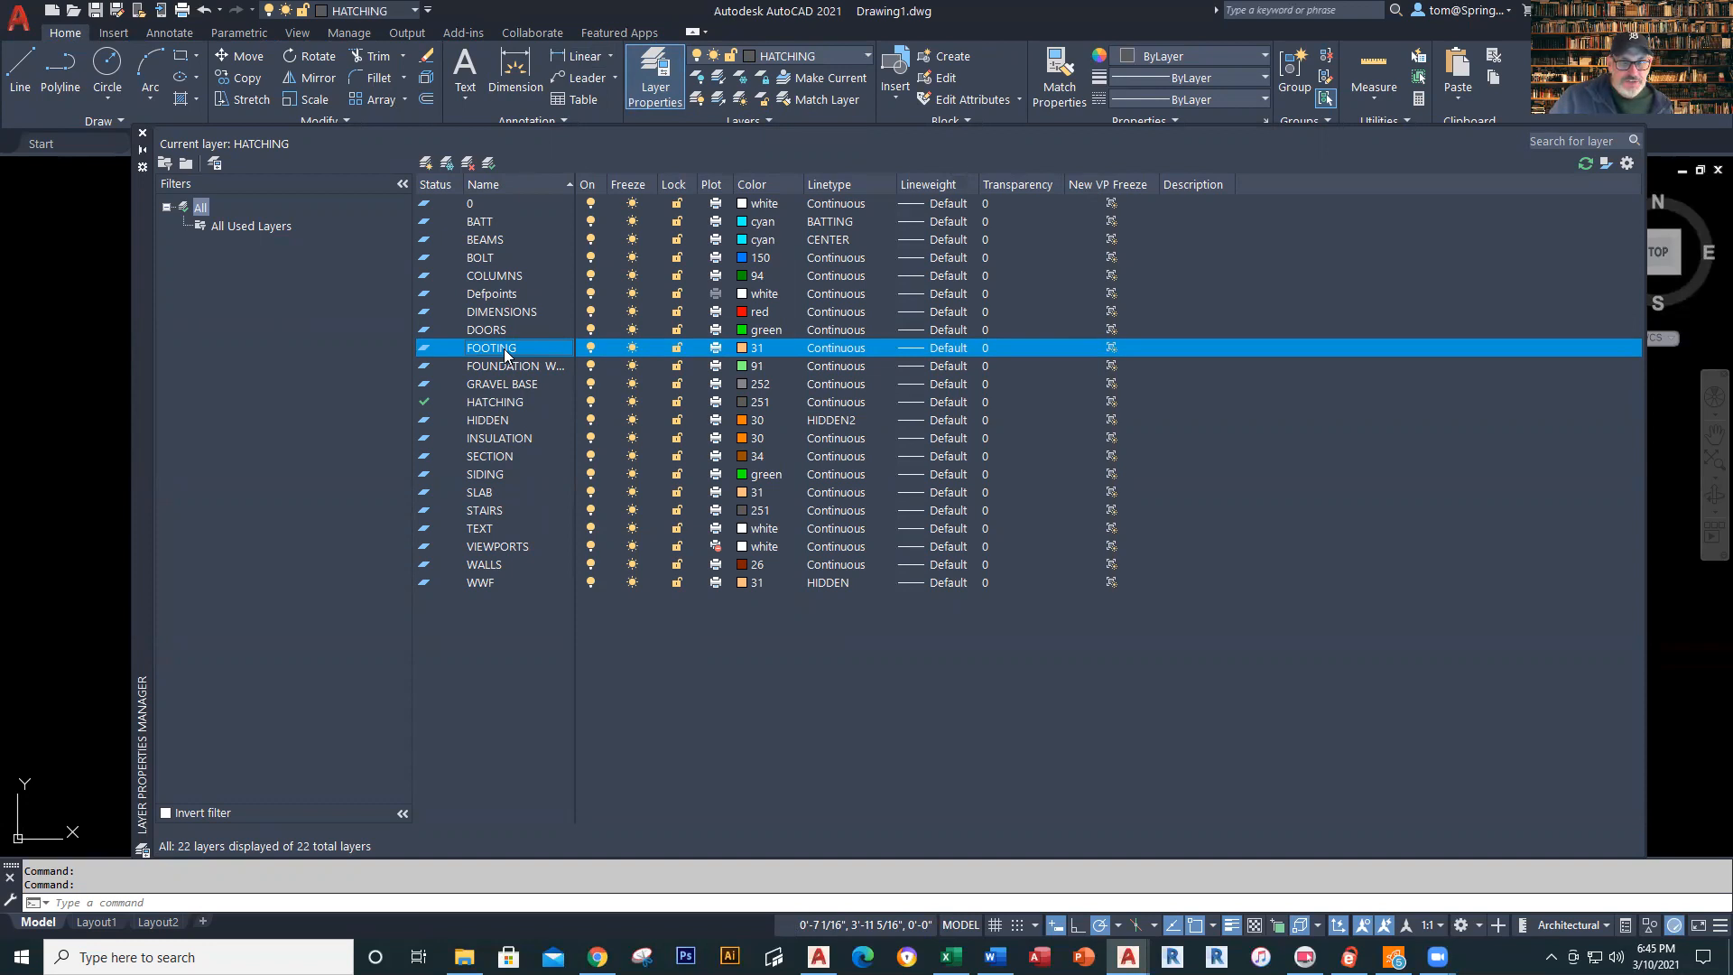
click(938, 350)
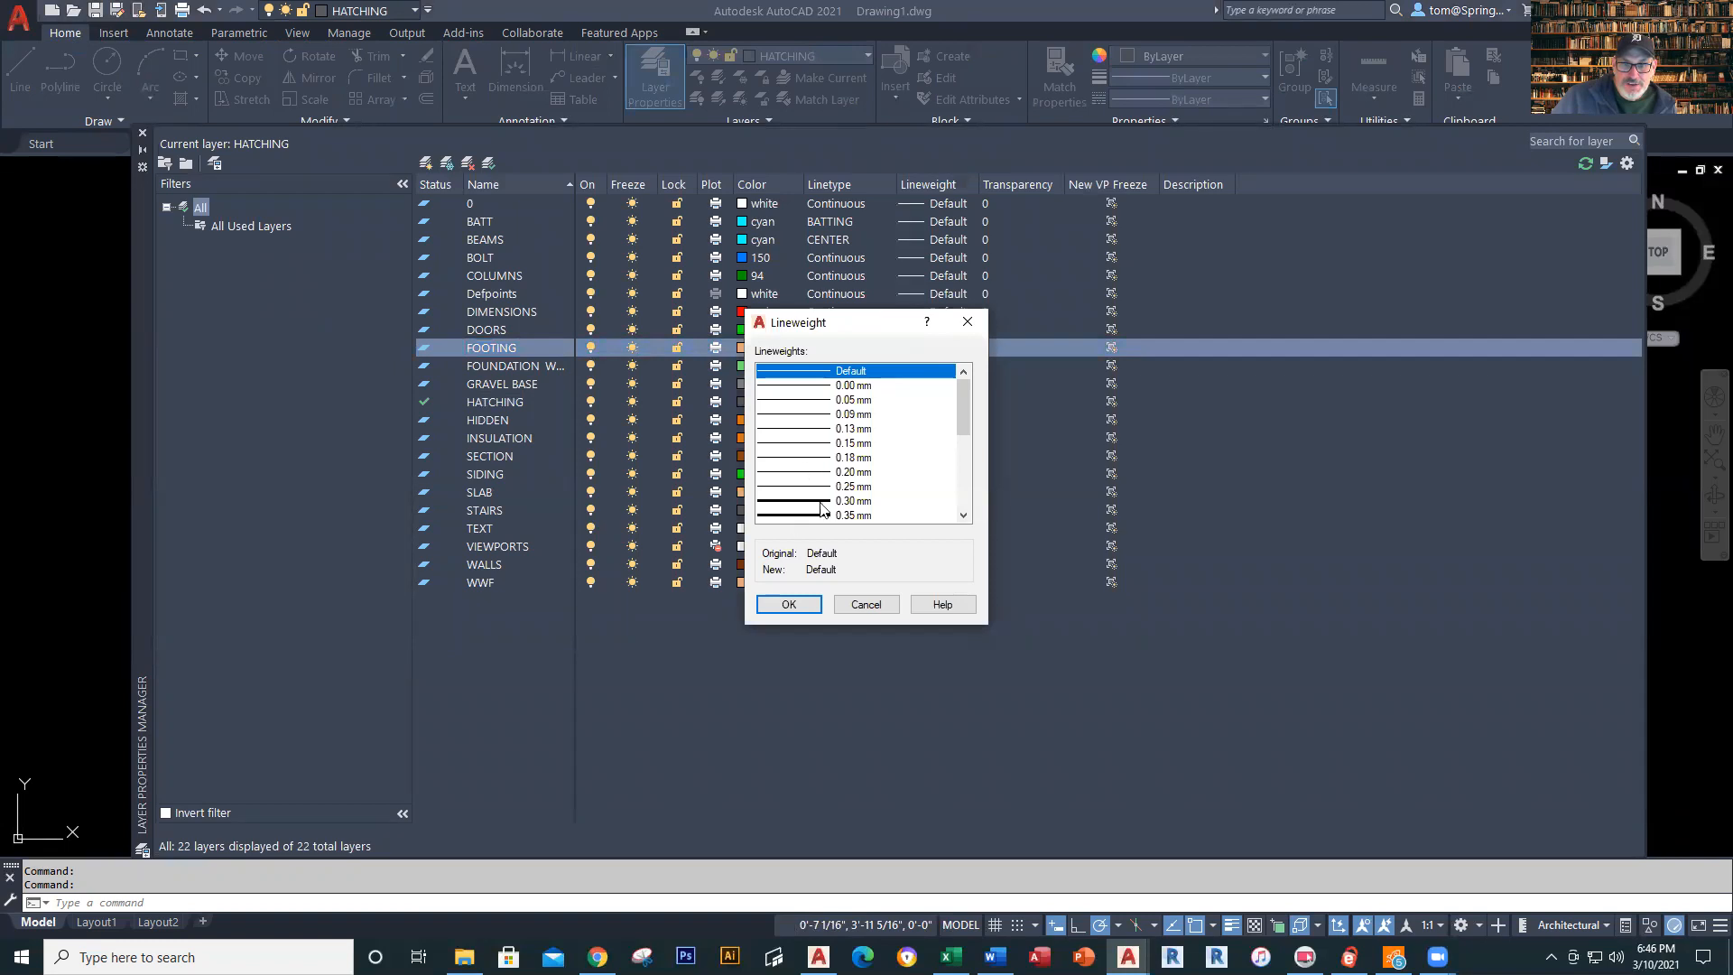
click(843, 487)
click(788, 604)
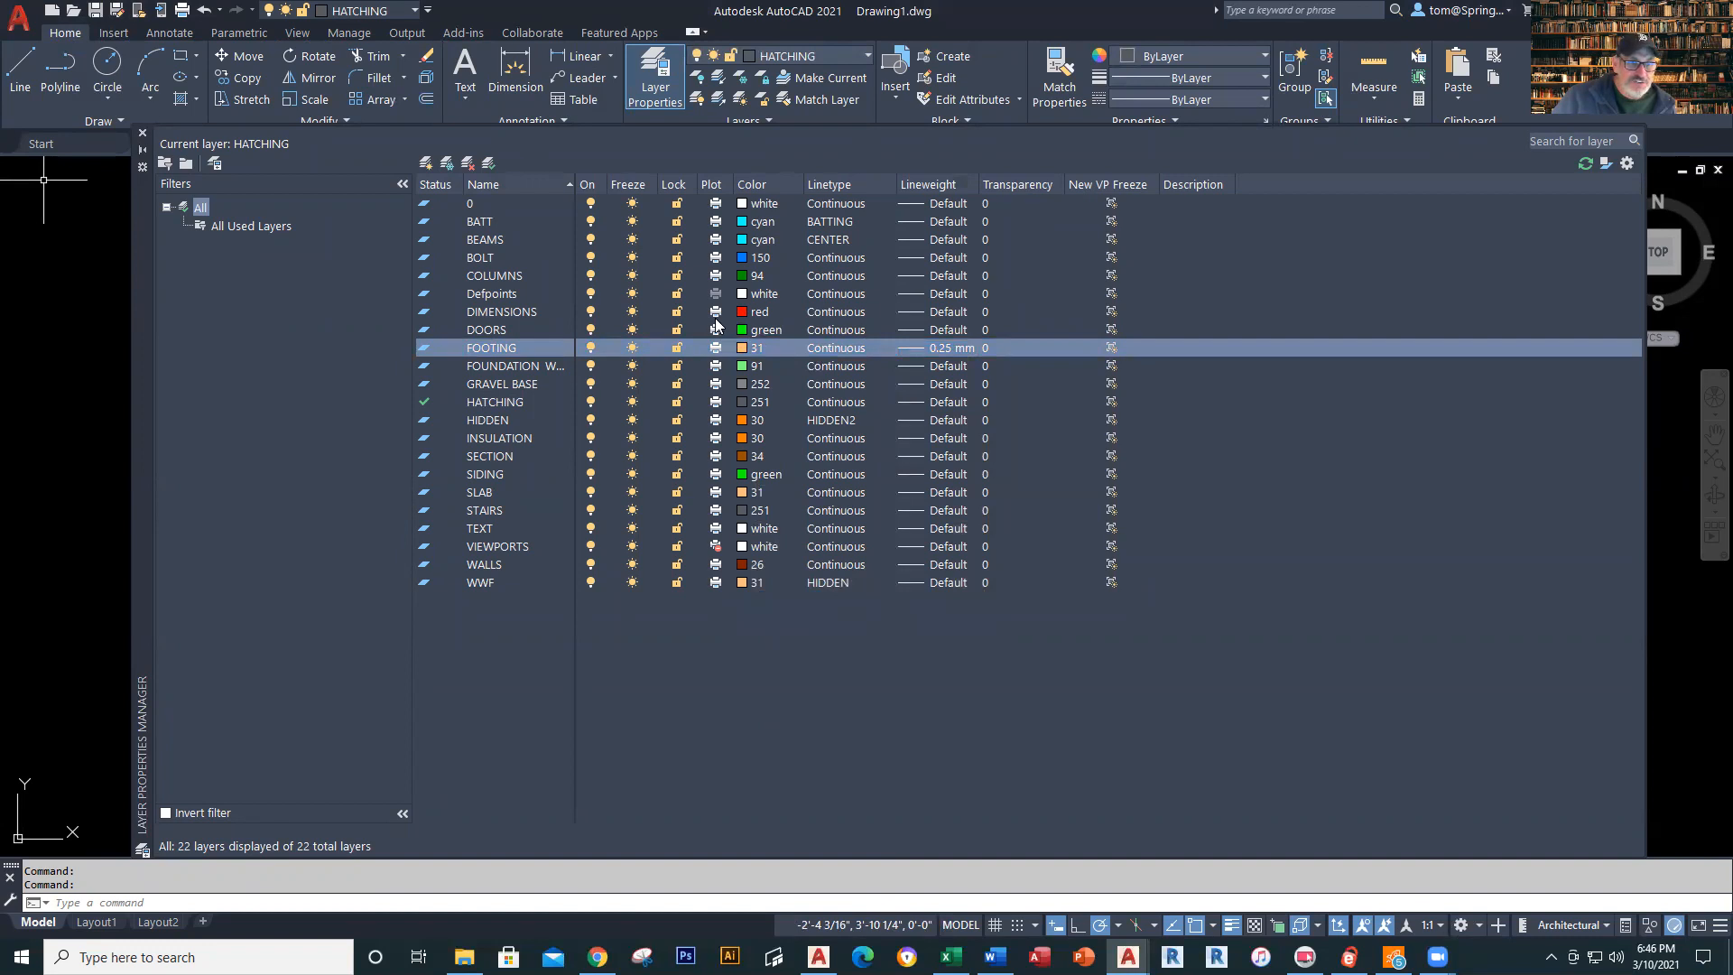
click(141, 134)
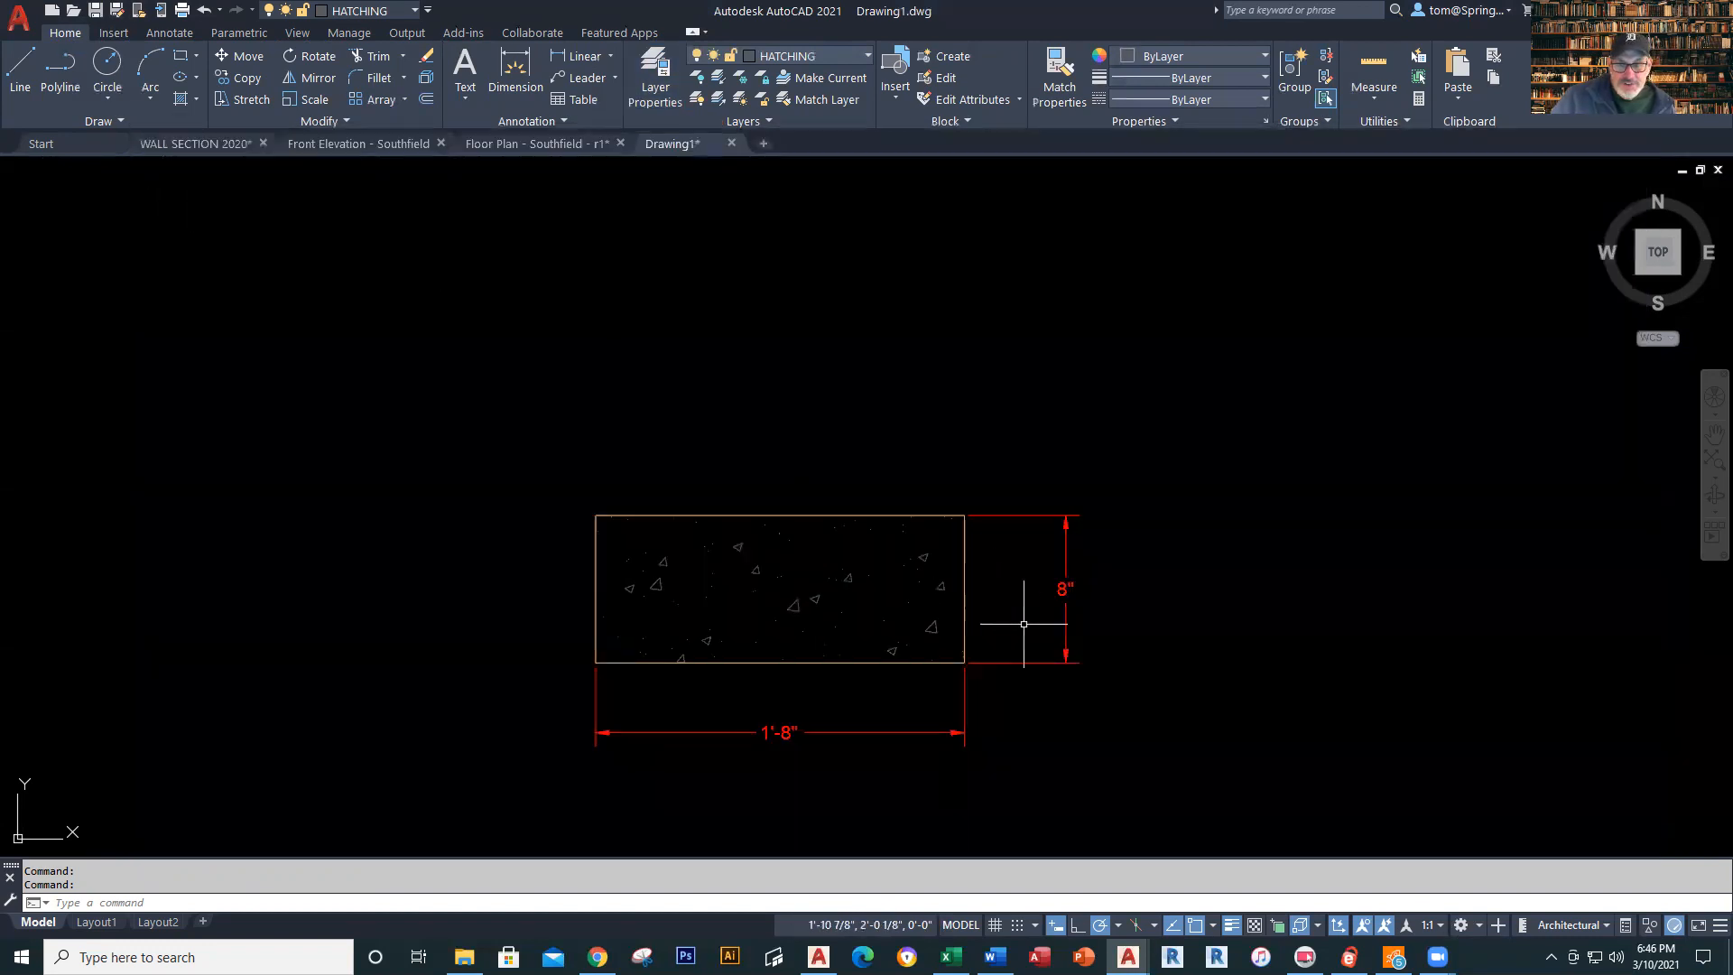
Compare the footing with lineweight display on and off, leave the display off, and make room above the footing
click(1232, 925)
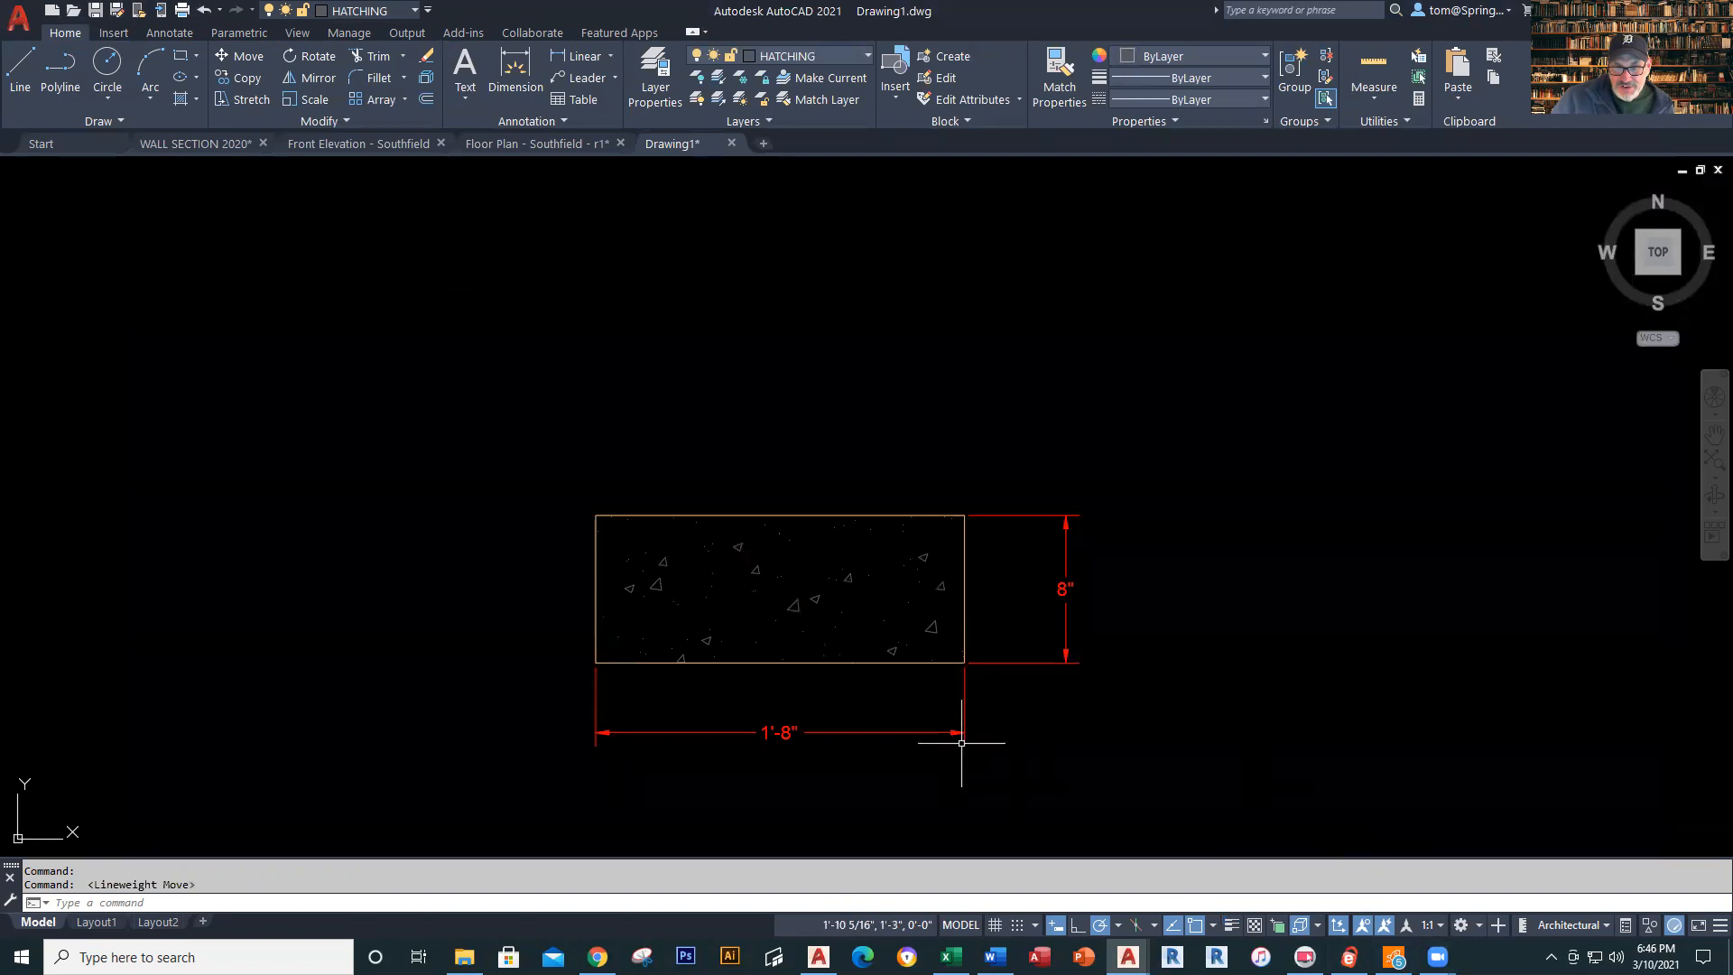
scroll(945, 702, up, 4)
click(1231, 925)
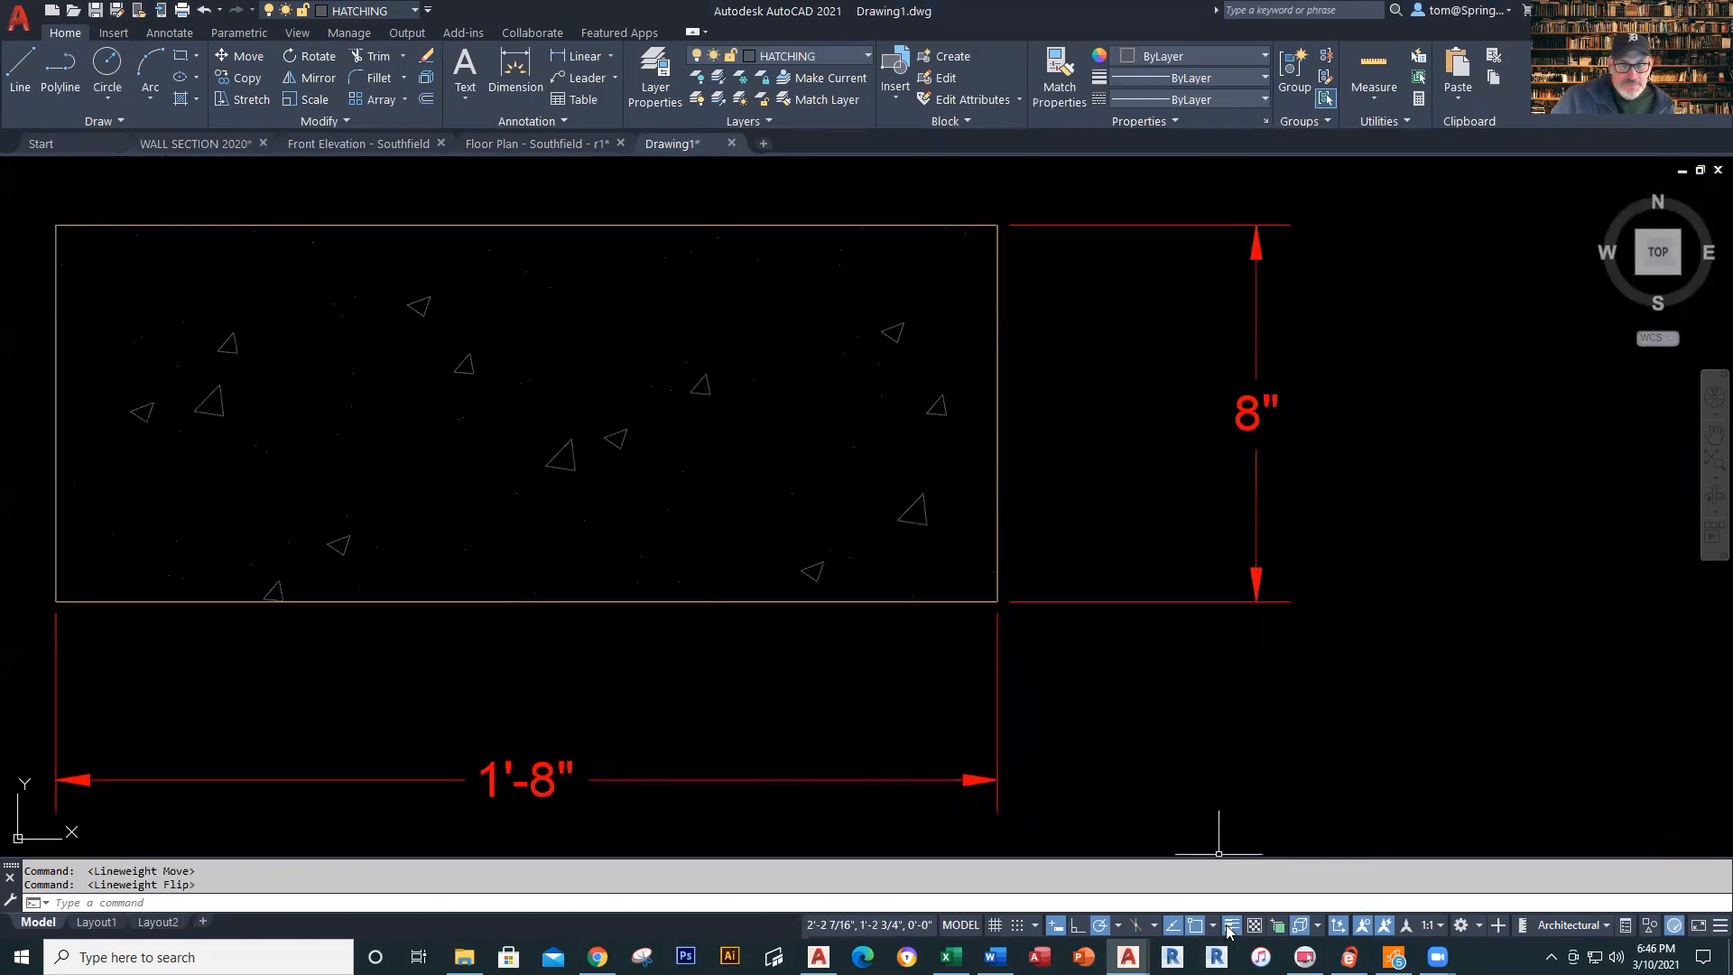
click(1232, 925)
scroll(1214, 704, down, 4)
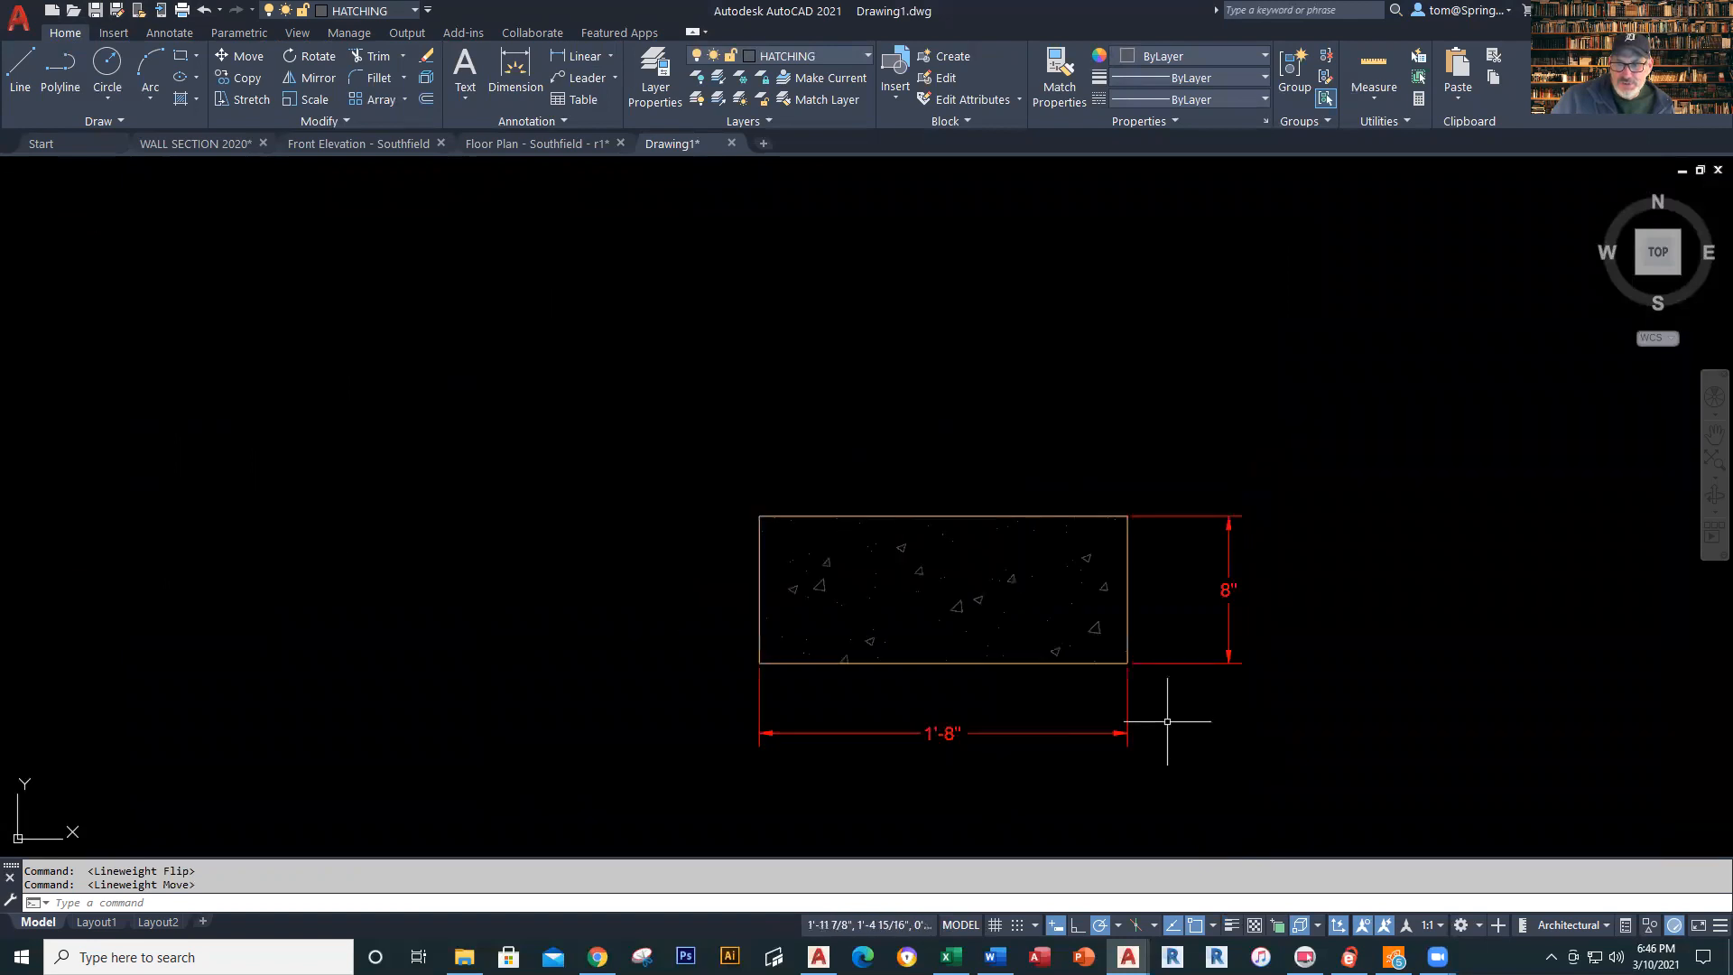
scroll(848, 461, down, 2)
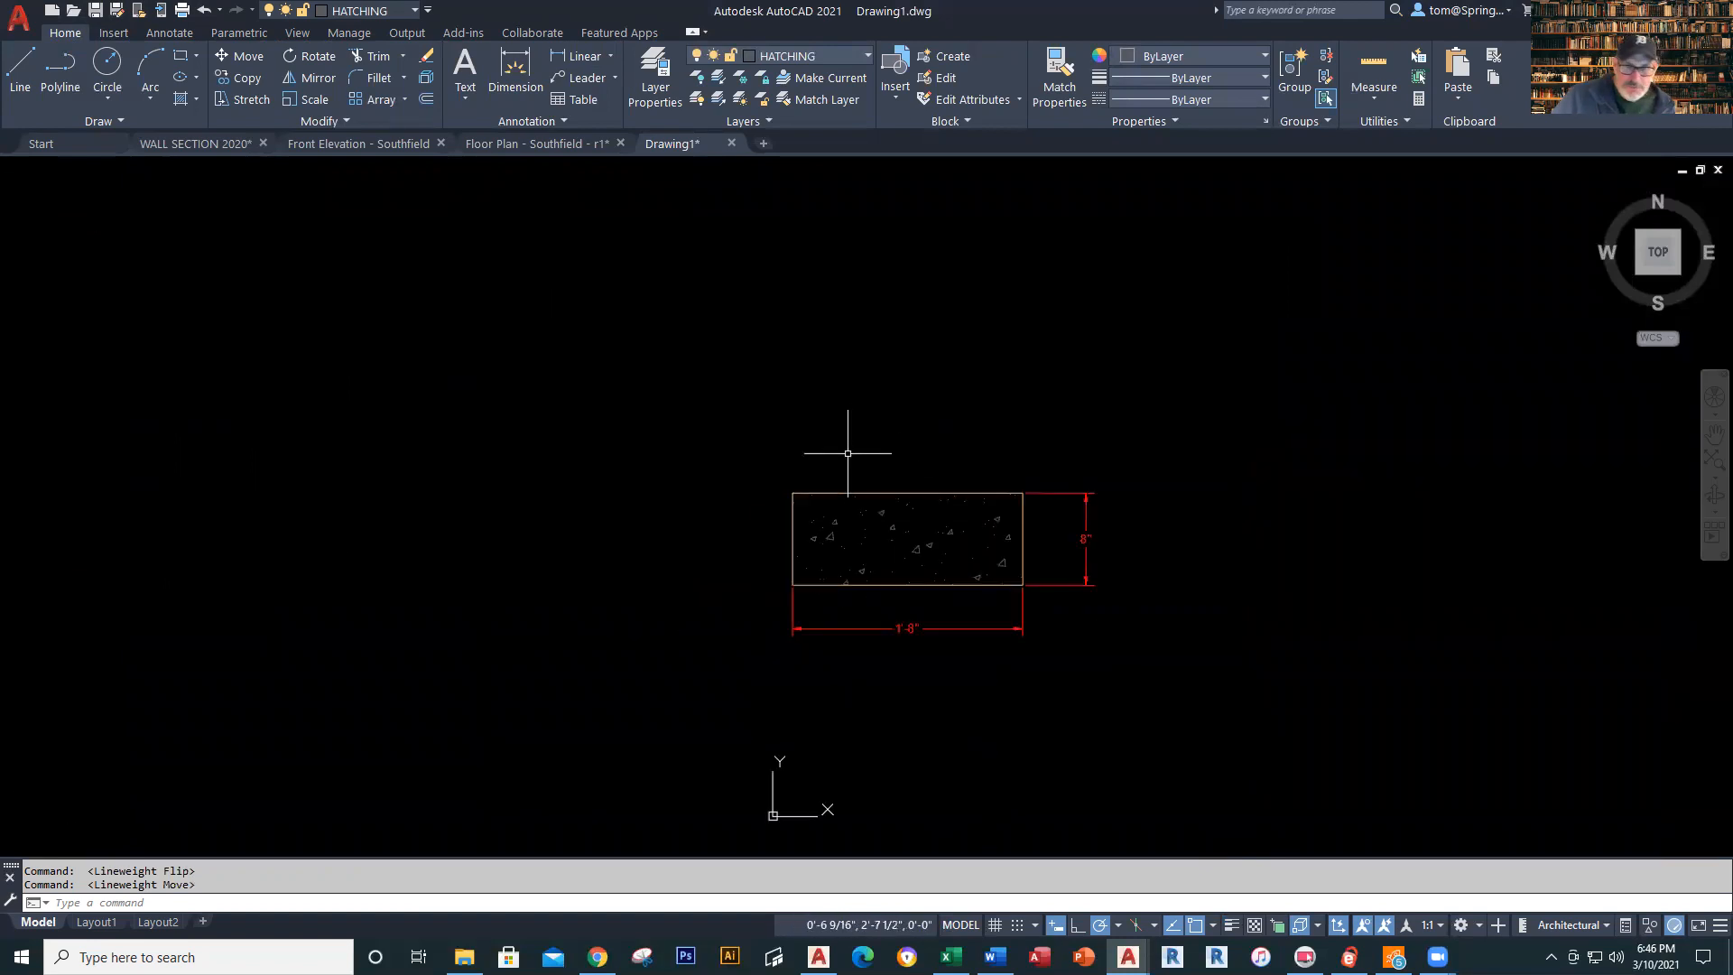
middle_drag(849, 461, 719, 605)
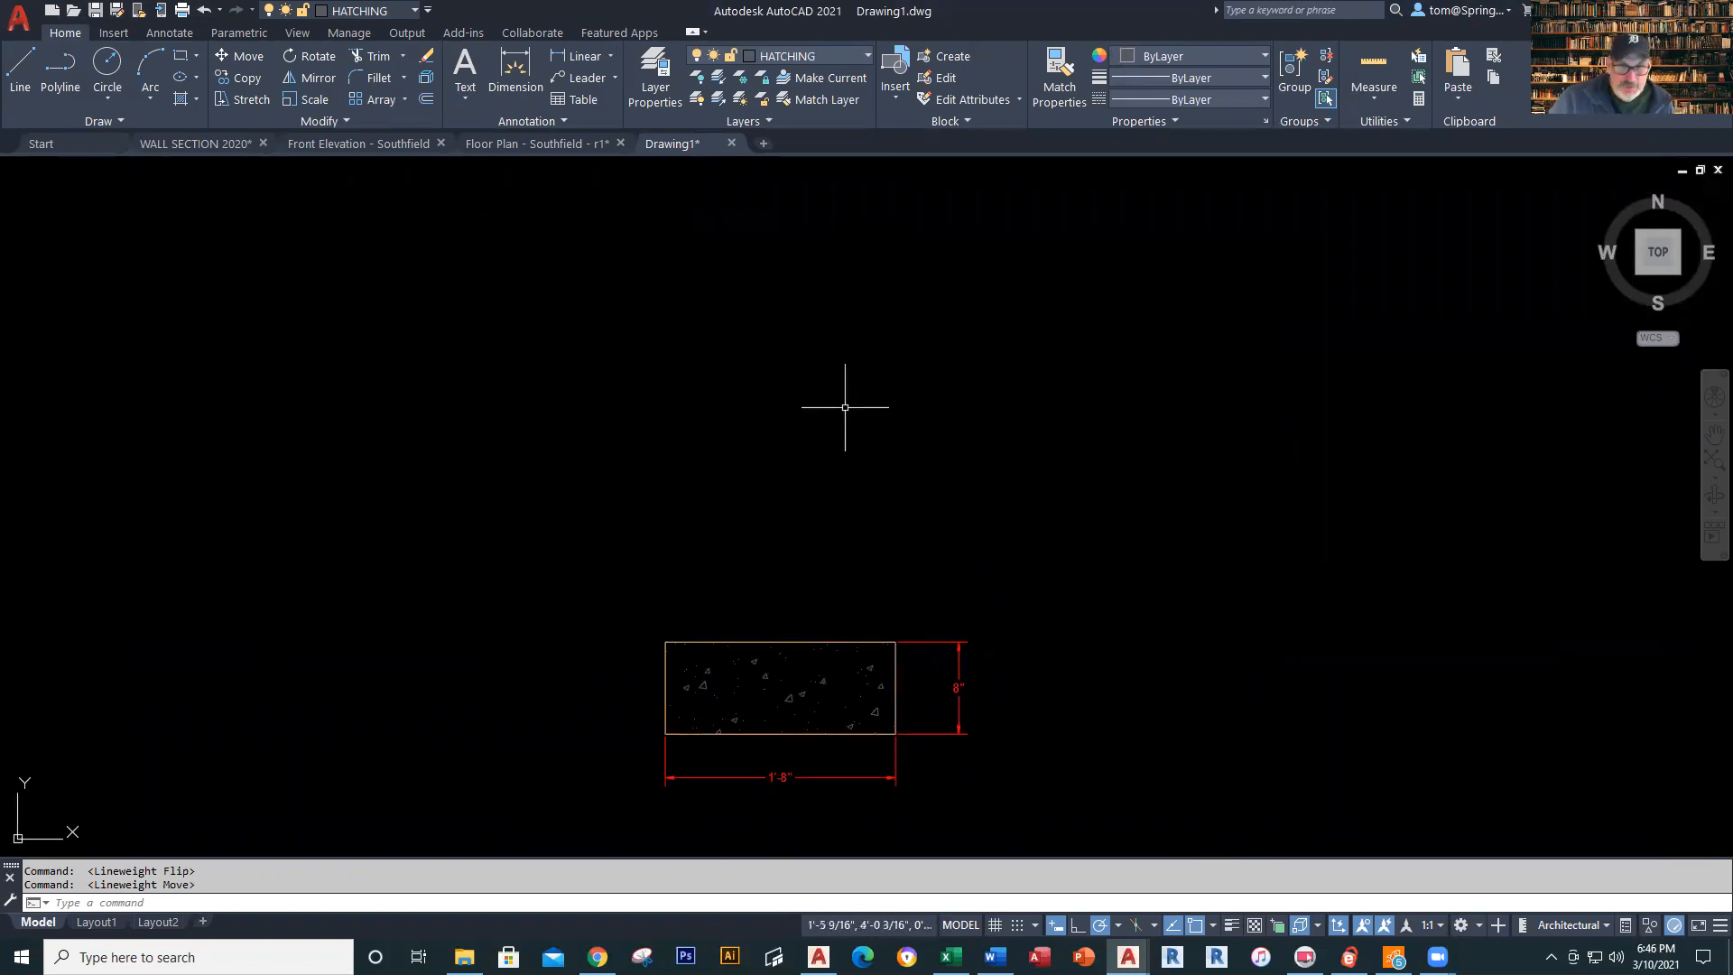
Switch to the WALL SECTION 2020 drawing, select the footing outline and compare the section with lineweight display on and off
click(227, 143)
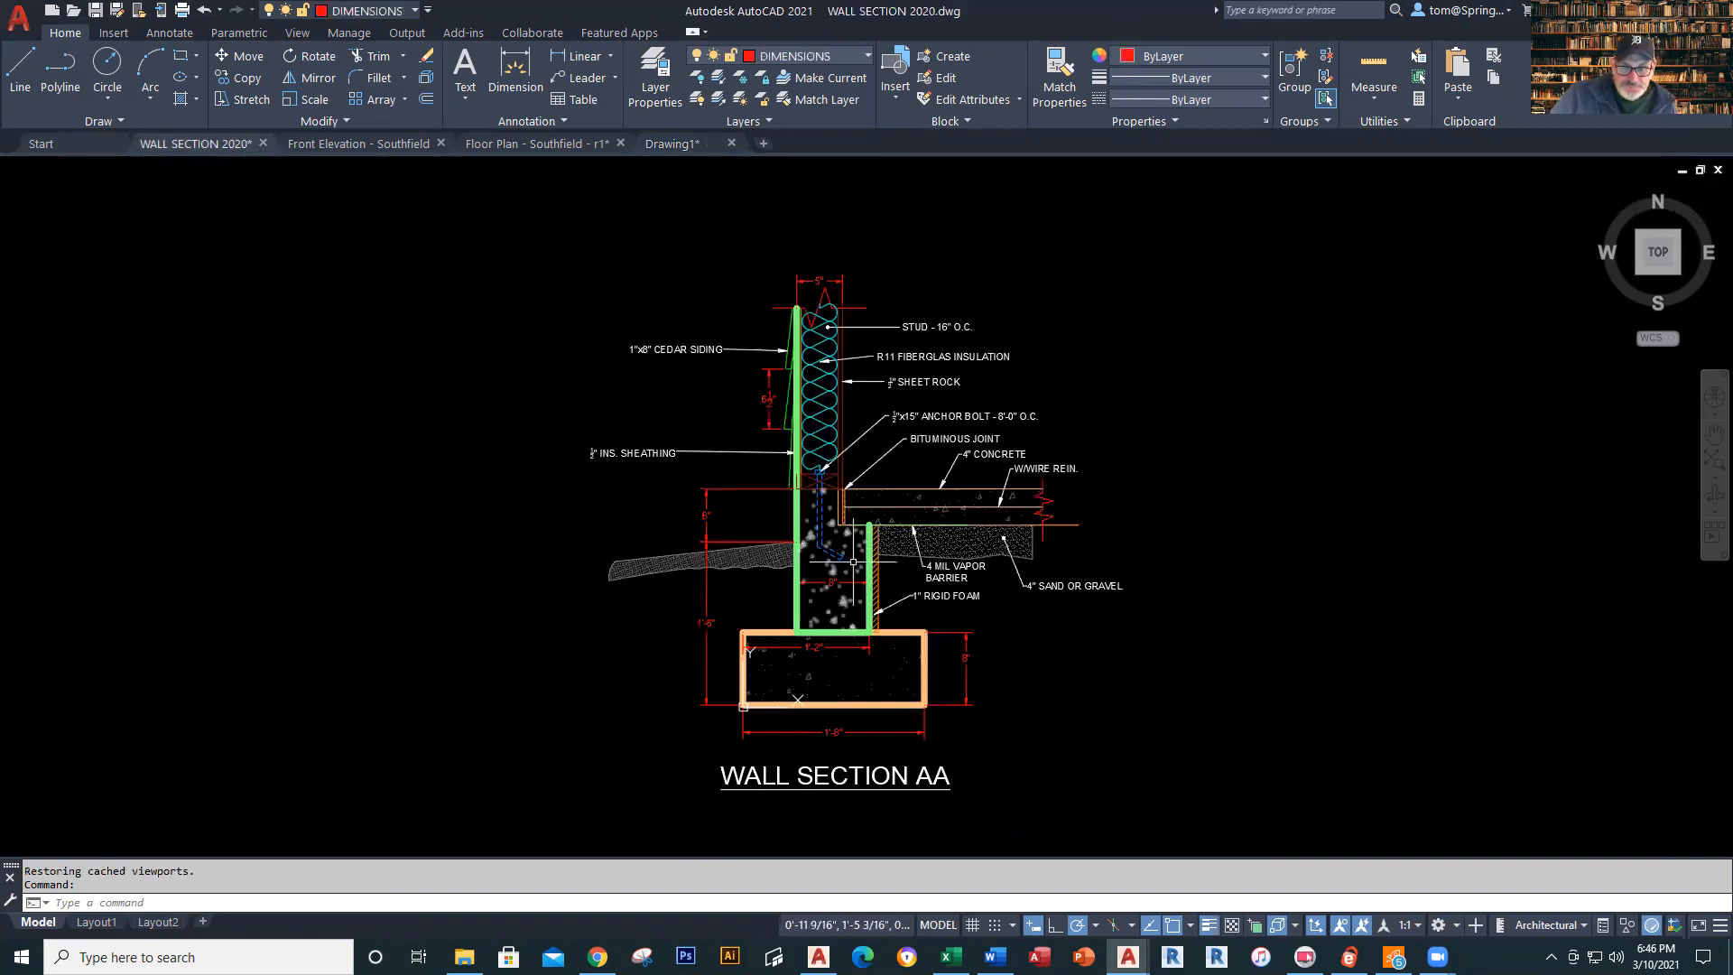
click(899, 636)
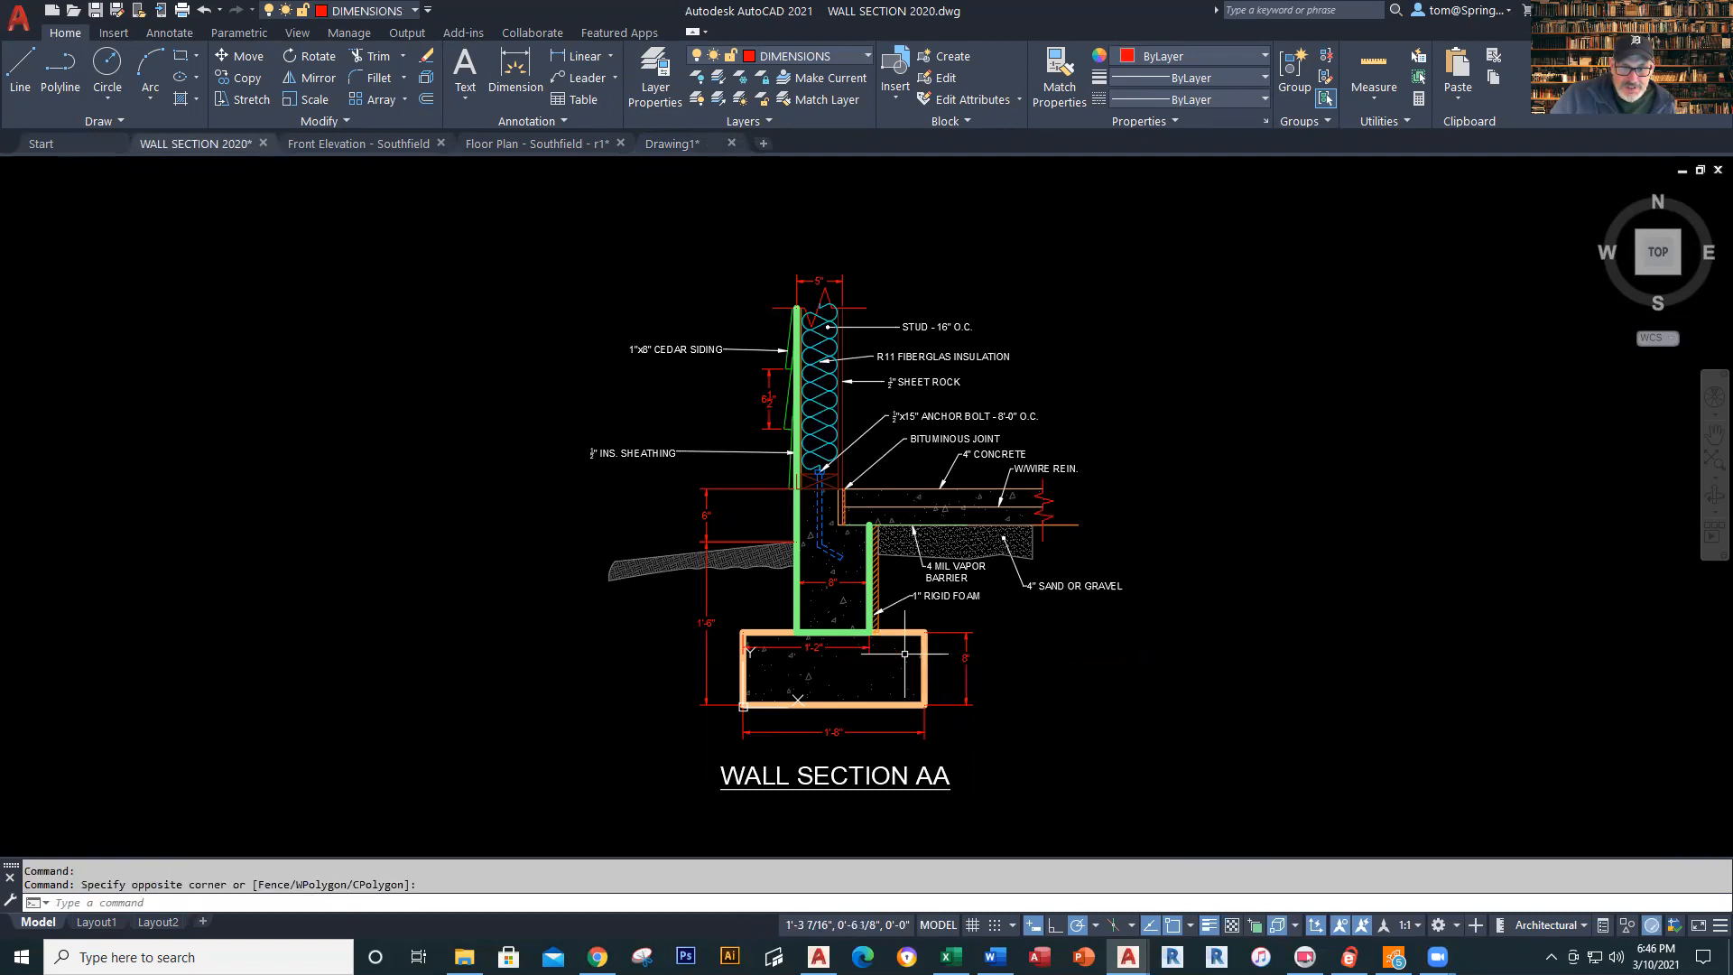
click(736, 712)
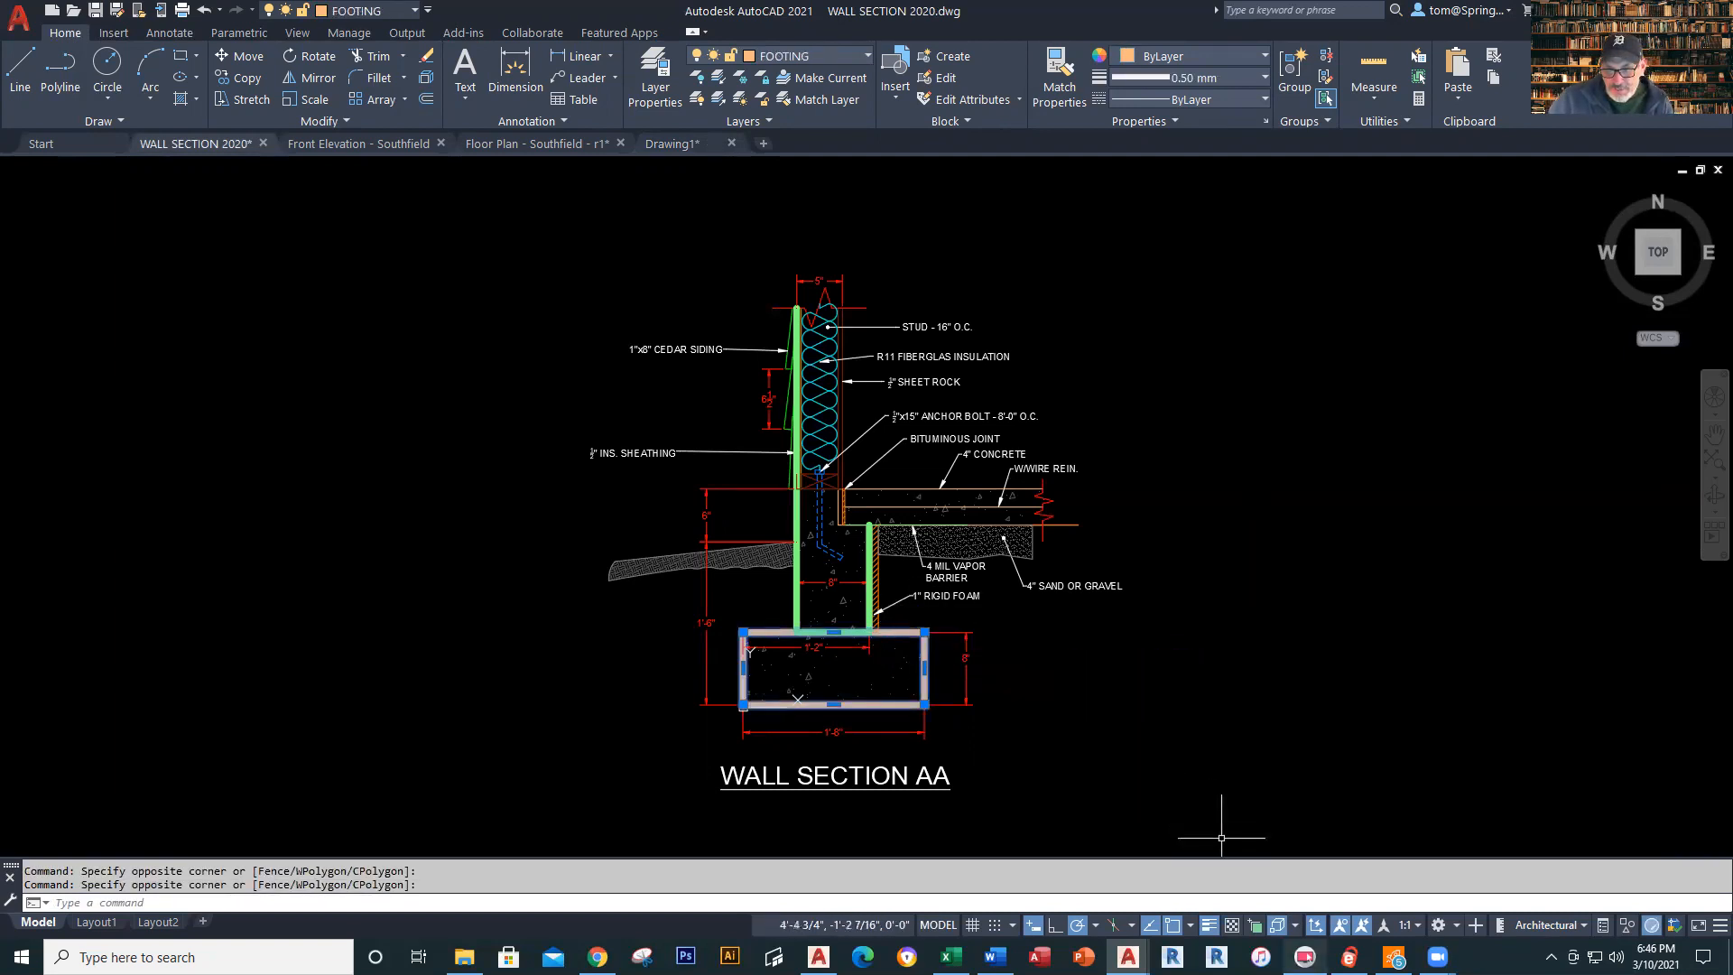
click(1212, 924)
click(1216, 924)
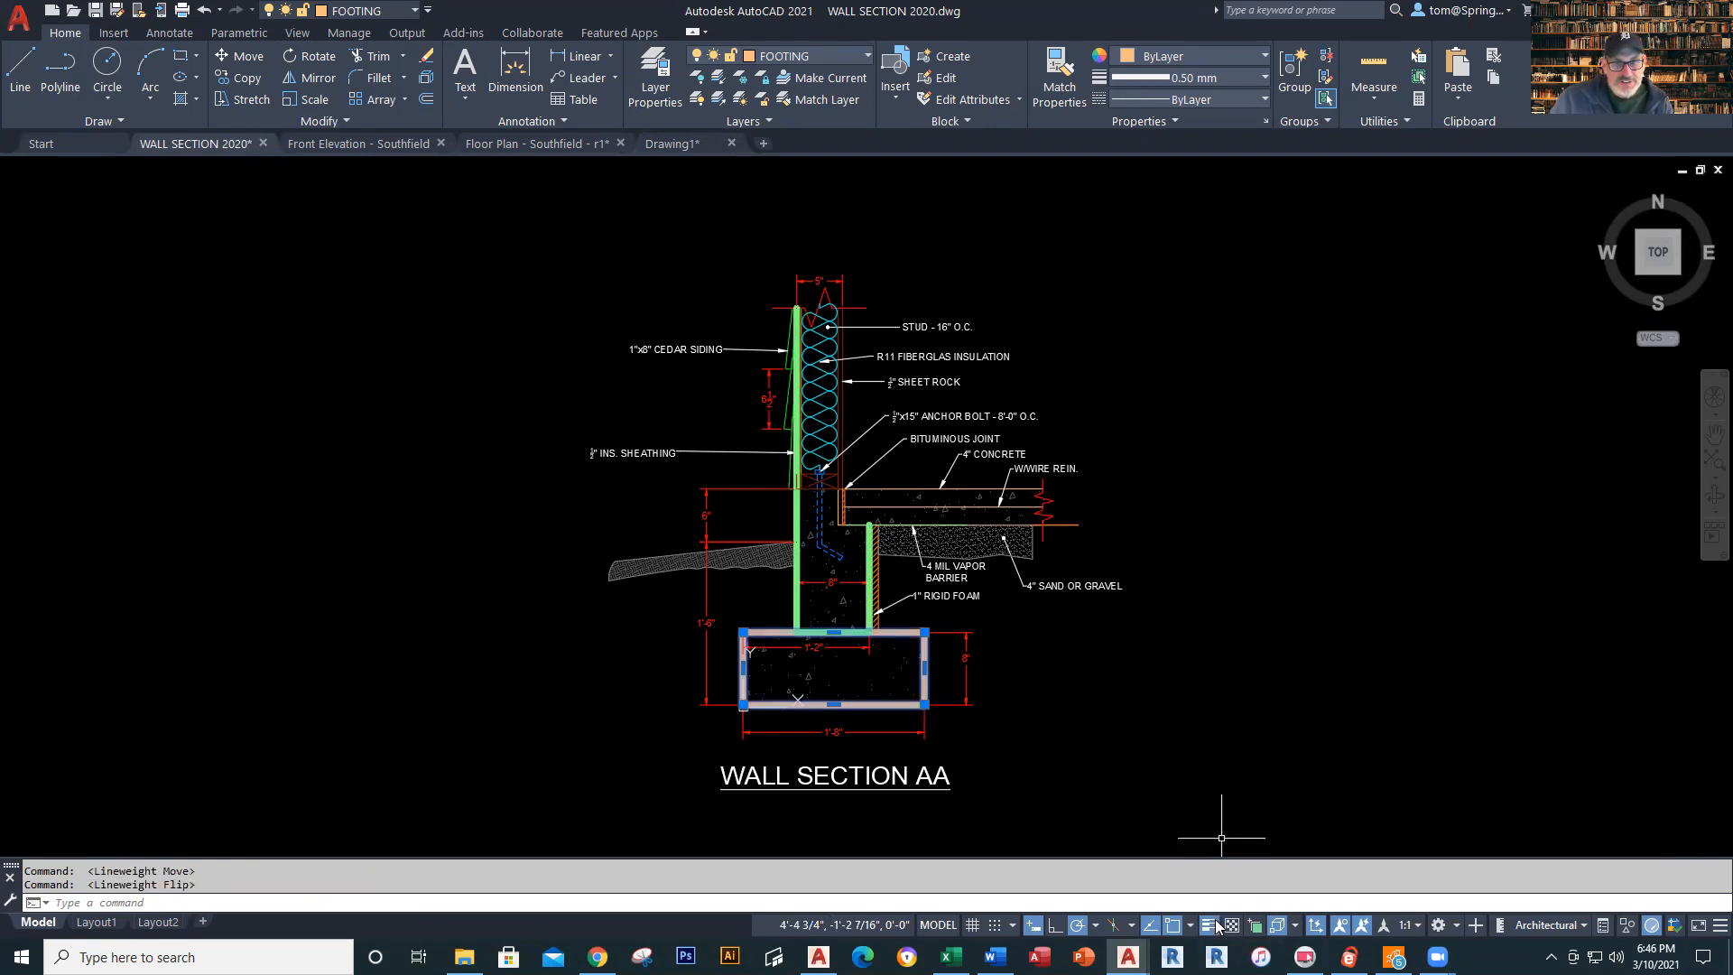
click(1216, 924)
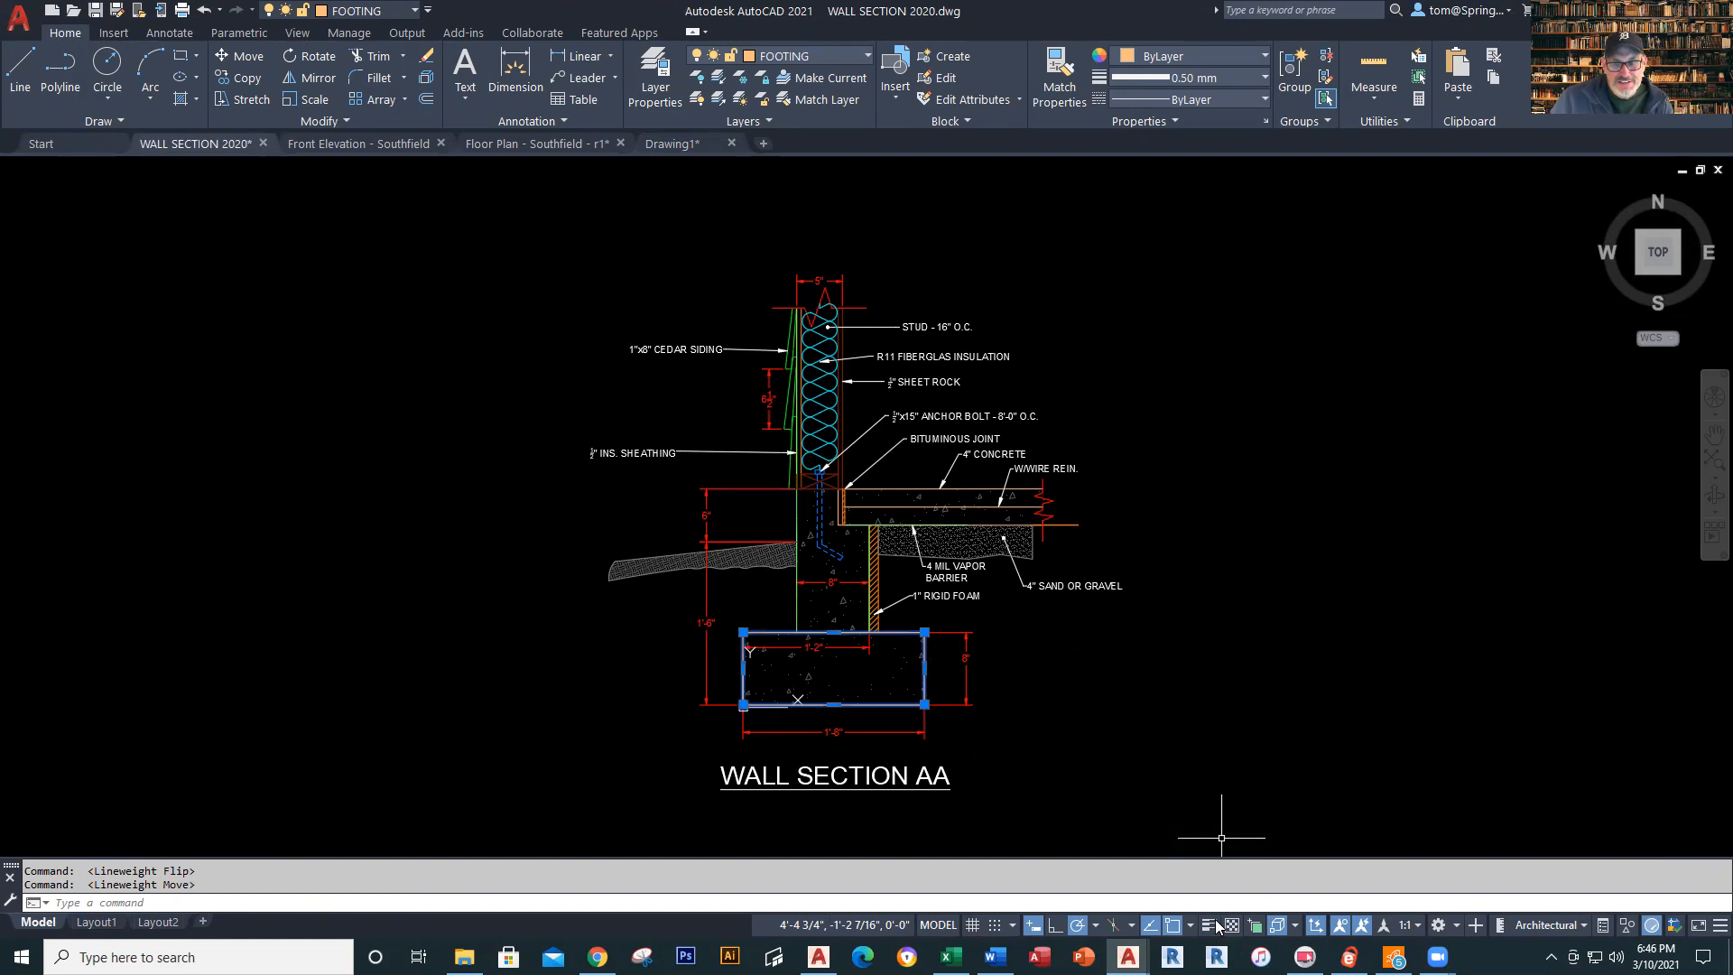
click(1210, 927)
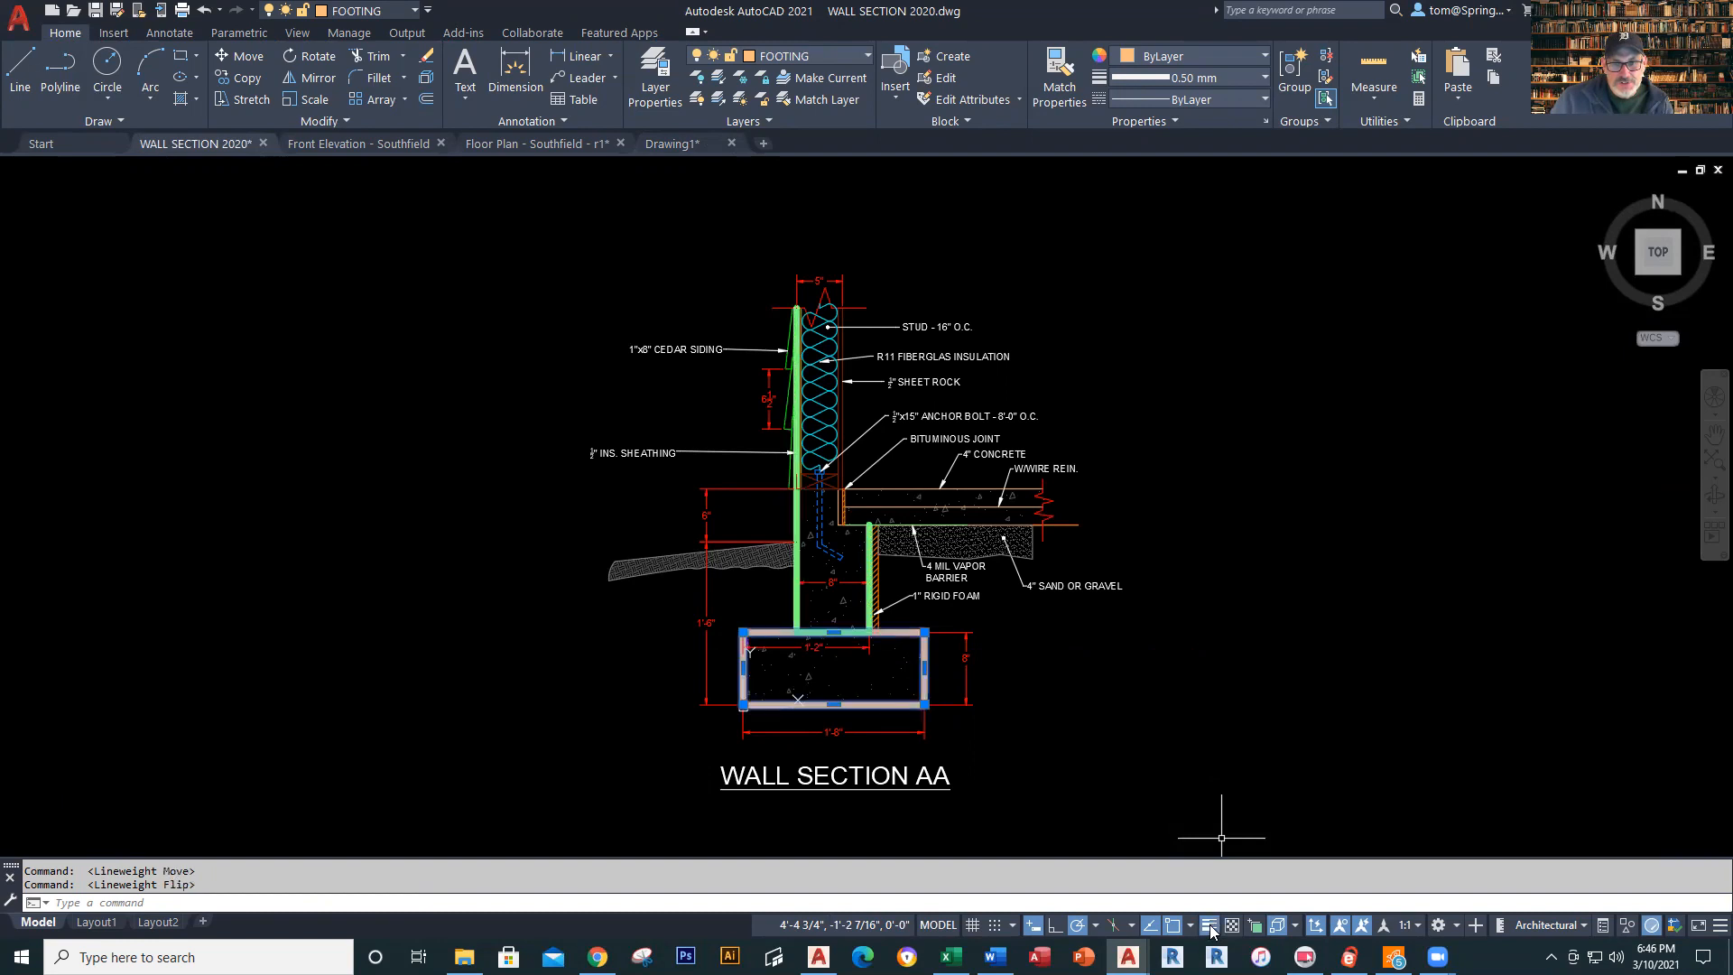
Check the layer lineweights in WALL SECTION 2020 and the lineweight assigned to the footing outline itself
click(658, 91)
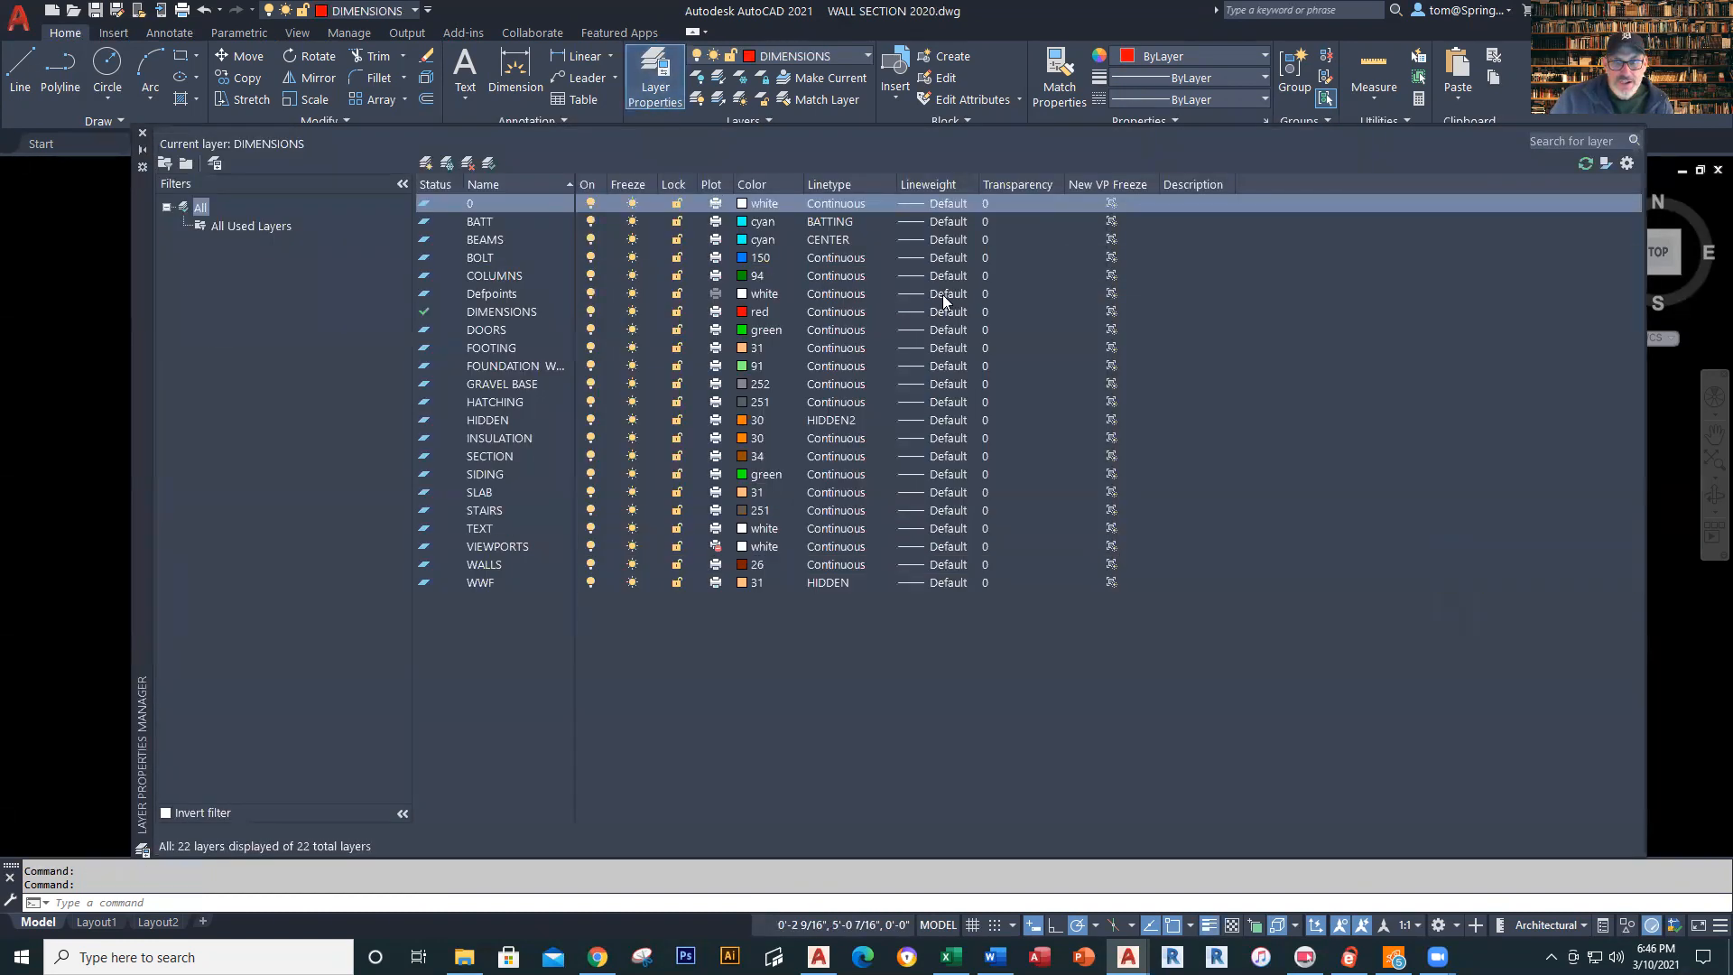
click(143, 134)
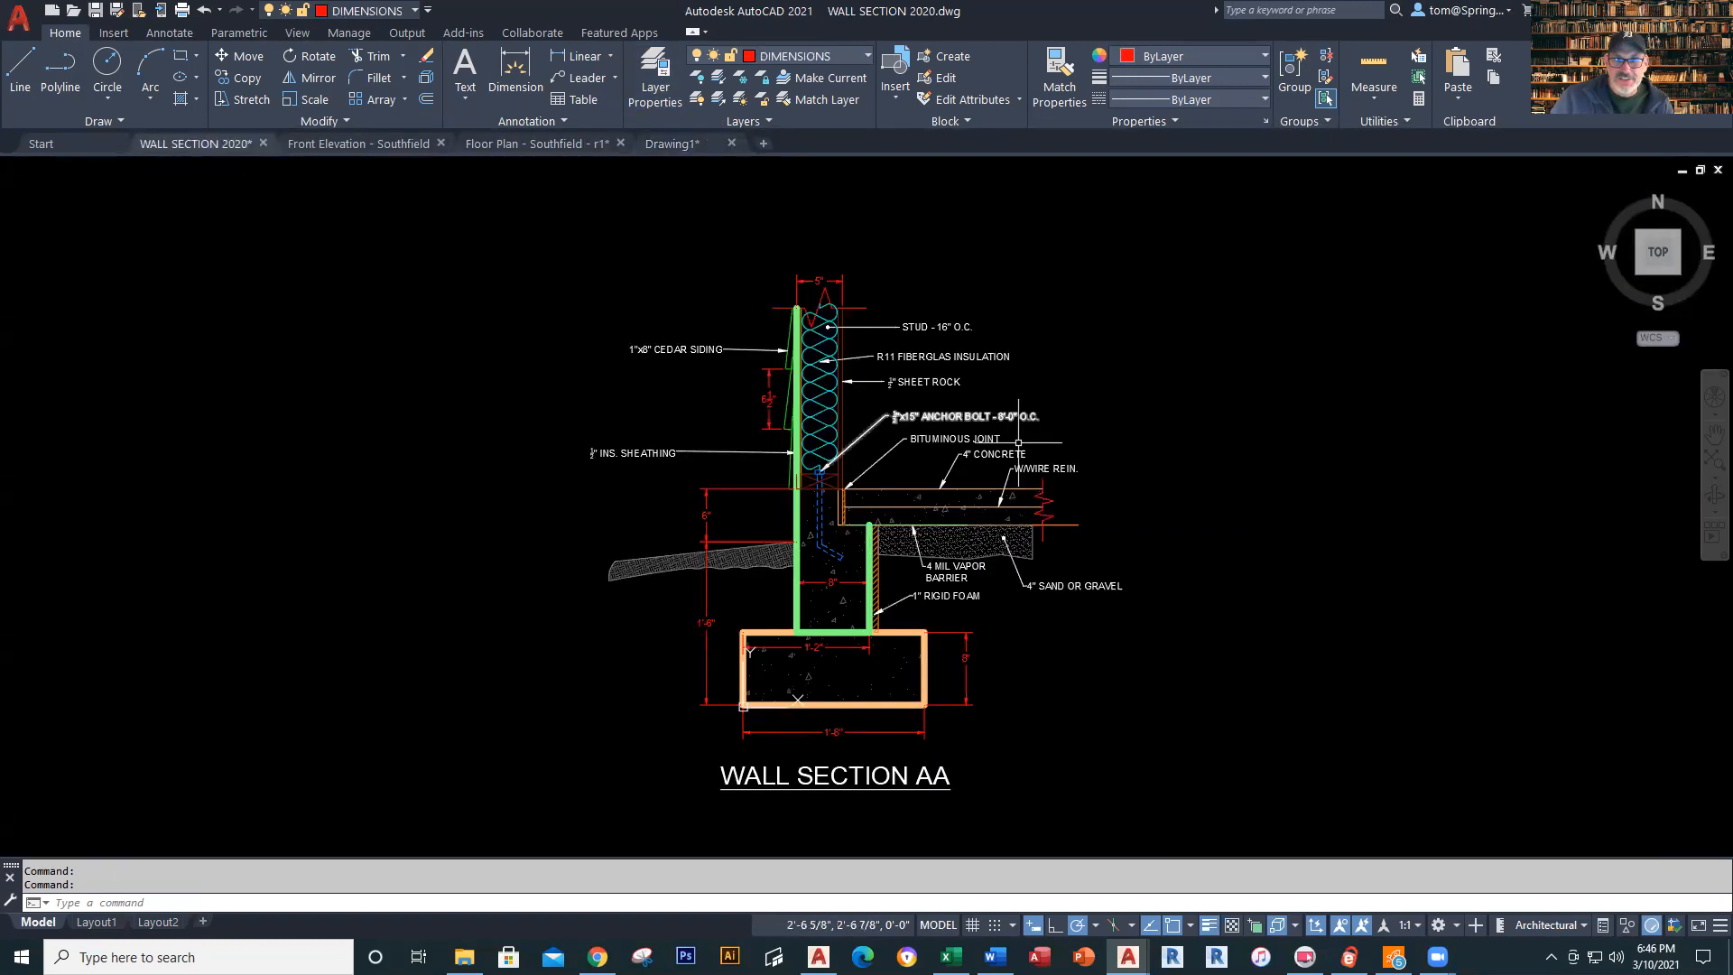
click(929, 648)
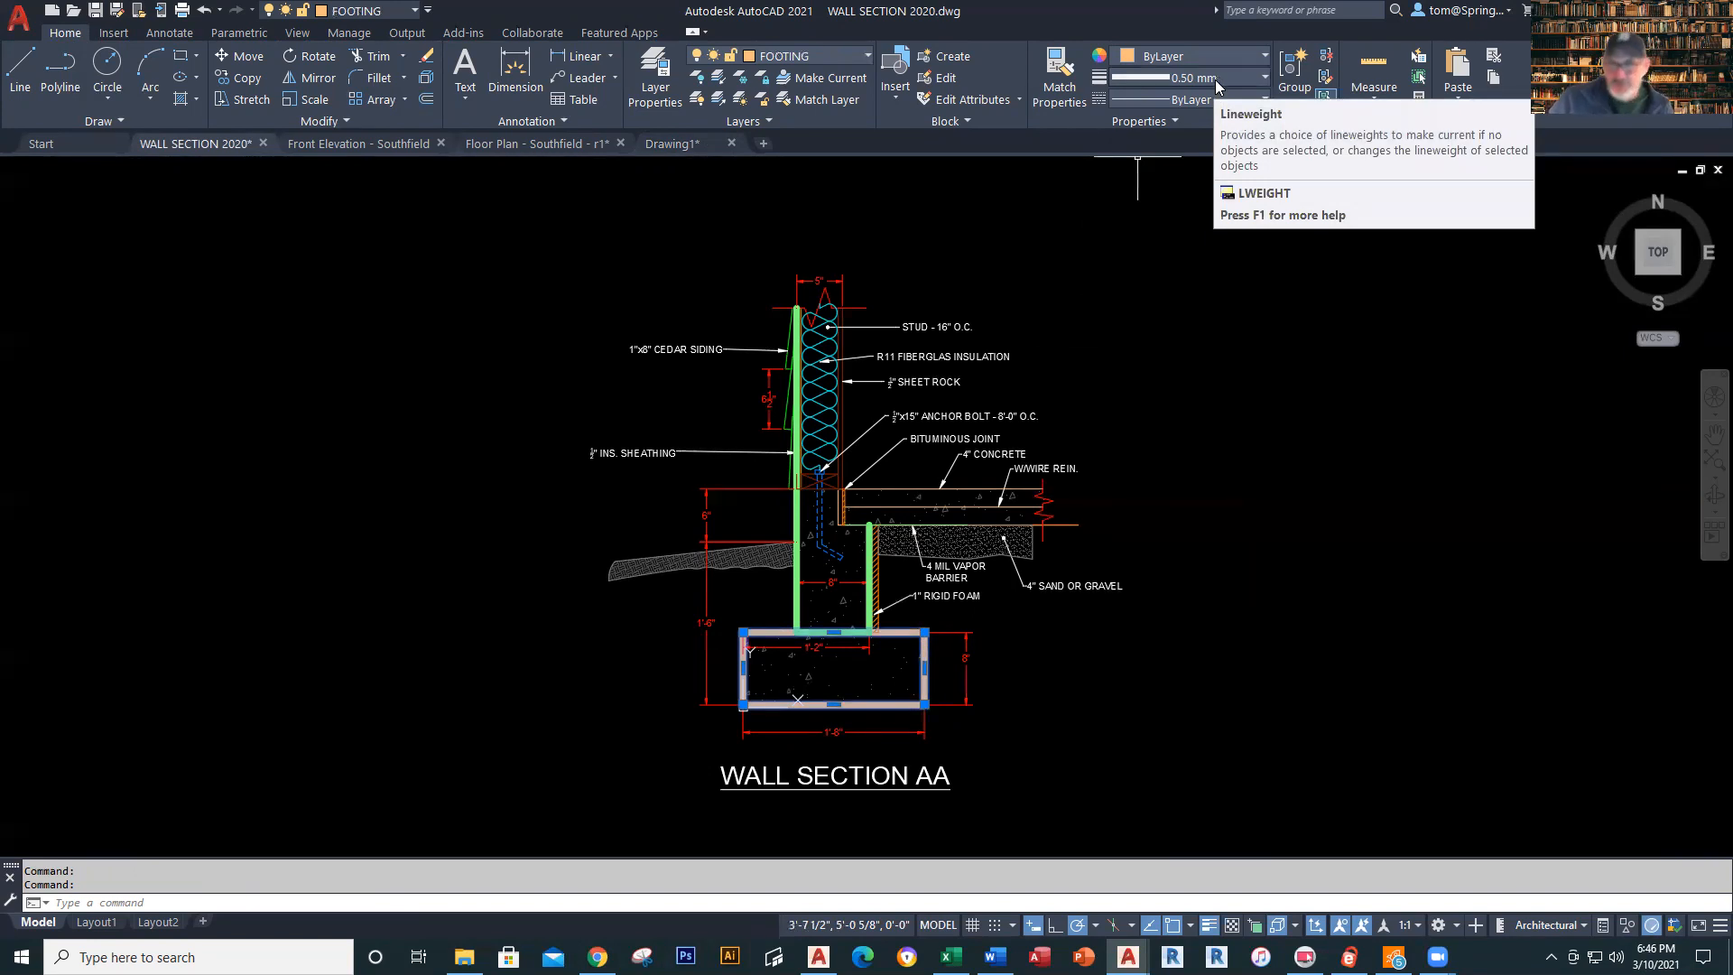
key(Escape)
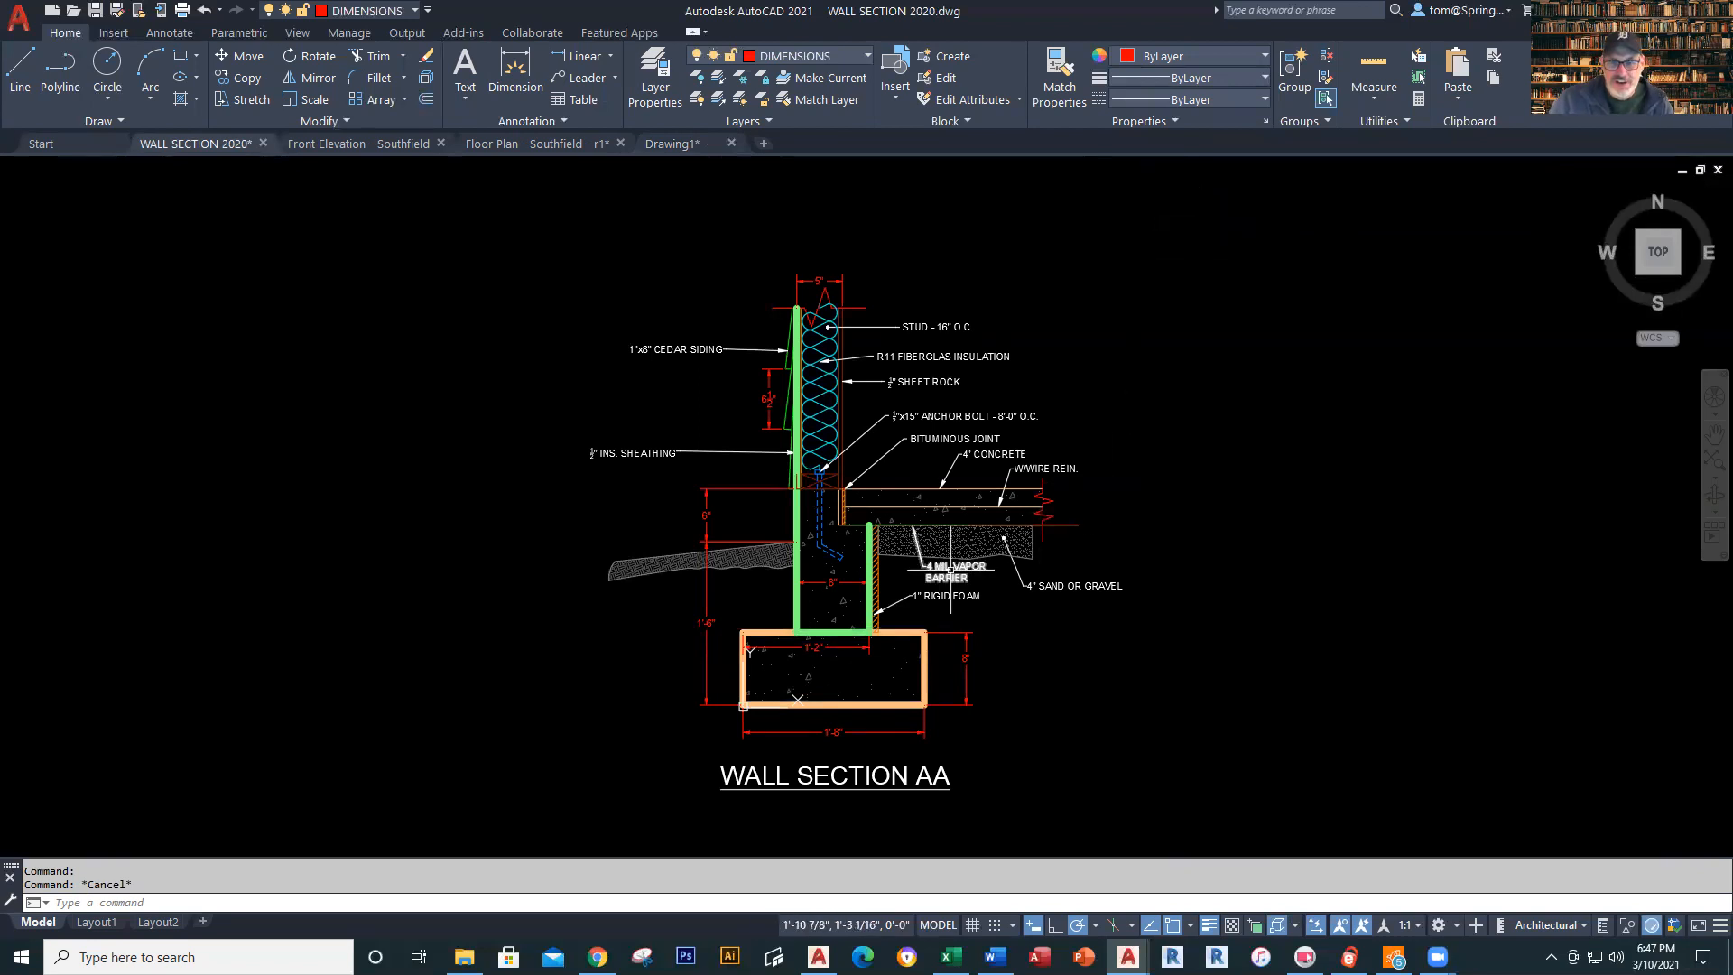
Turn off lineweight display in WALL SECTION 2020 and examine the foundation wall outline and its corners above the footing
click(1209, 925)
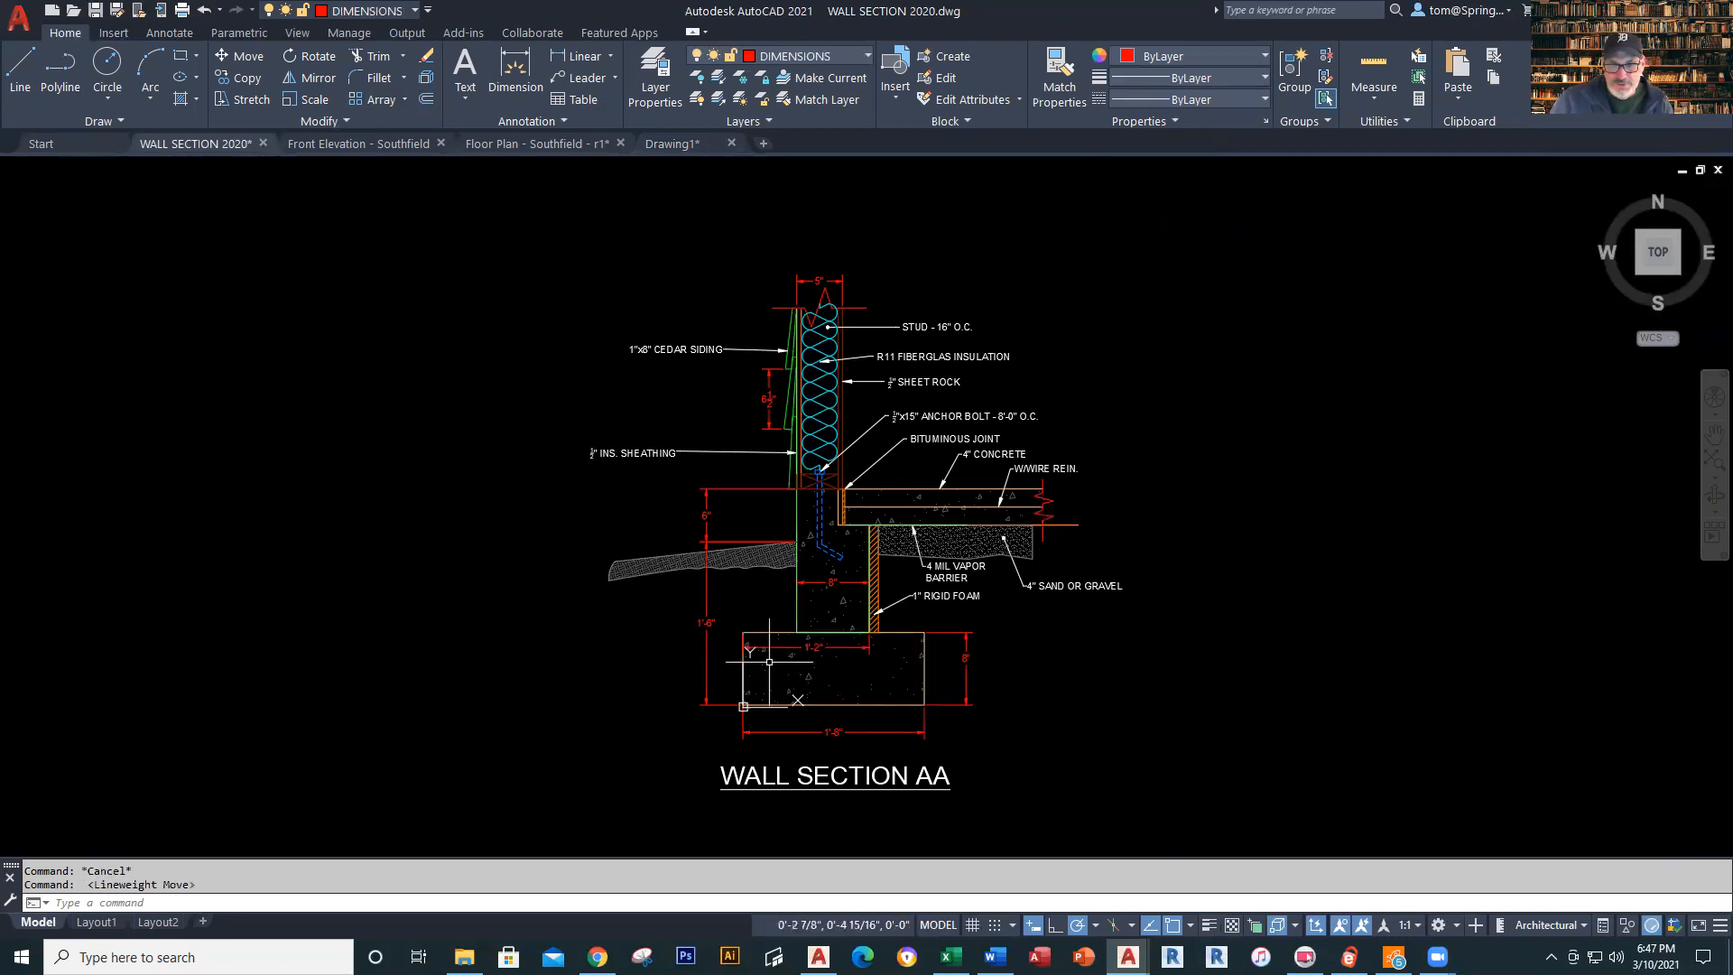
scroll(775, 645, up, 2)
middle_drag(1012, 668, 1010, 711)
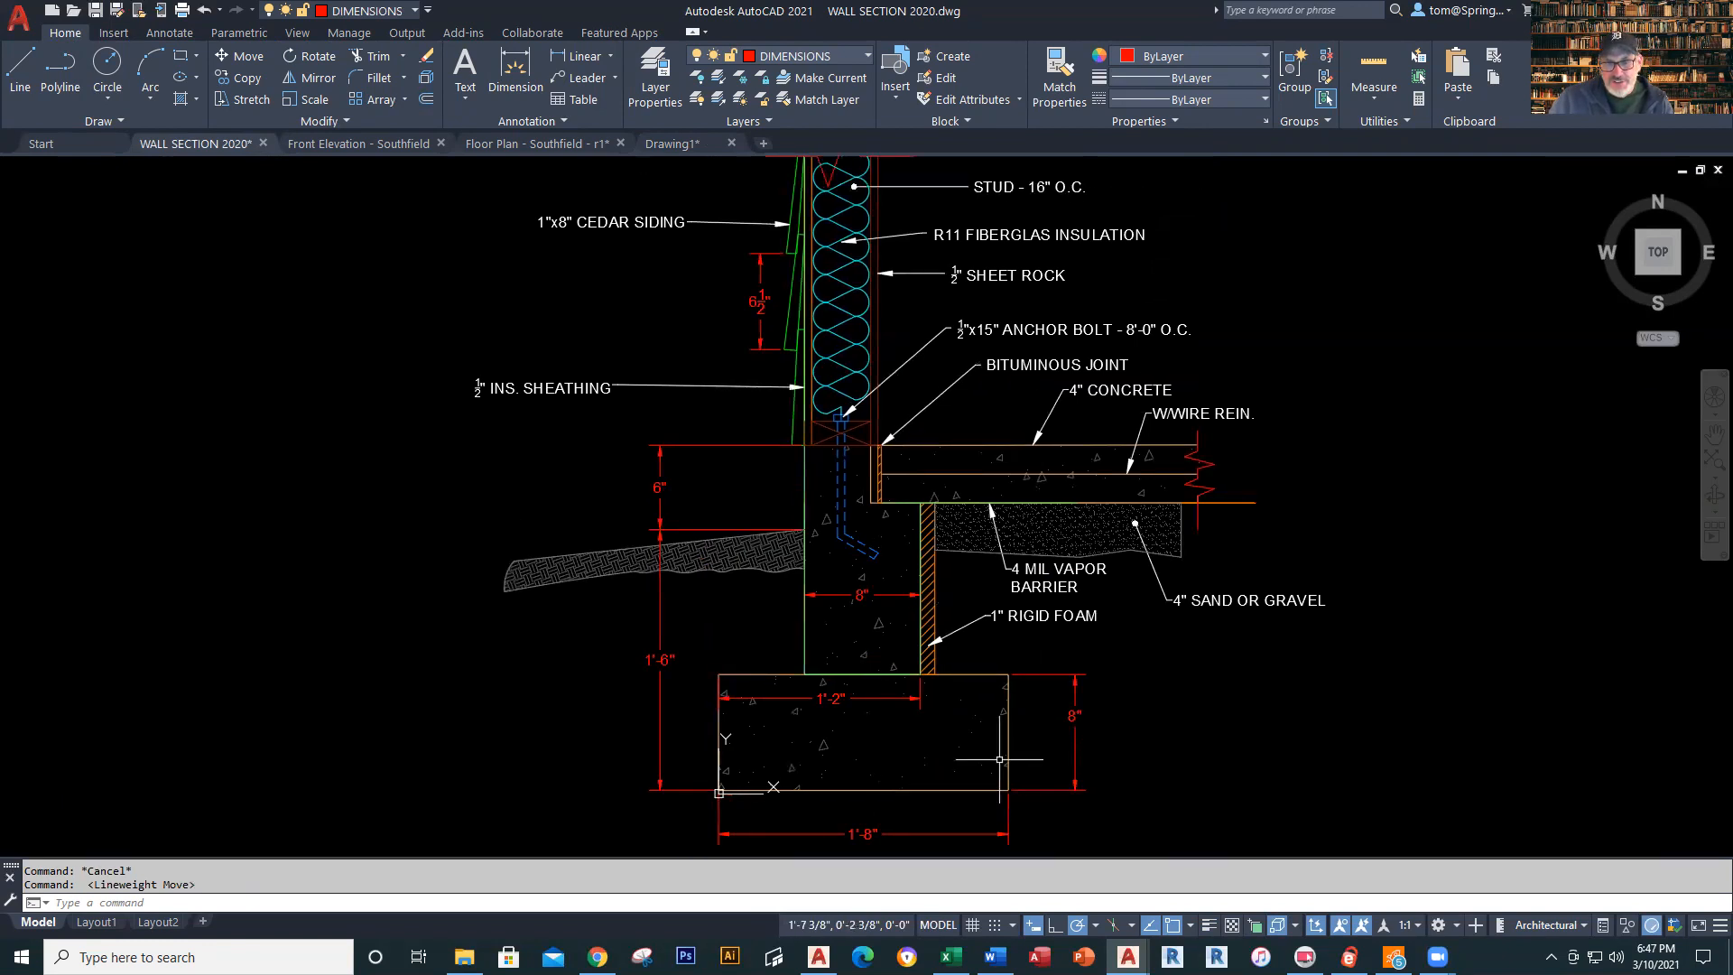
click(804, 646)
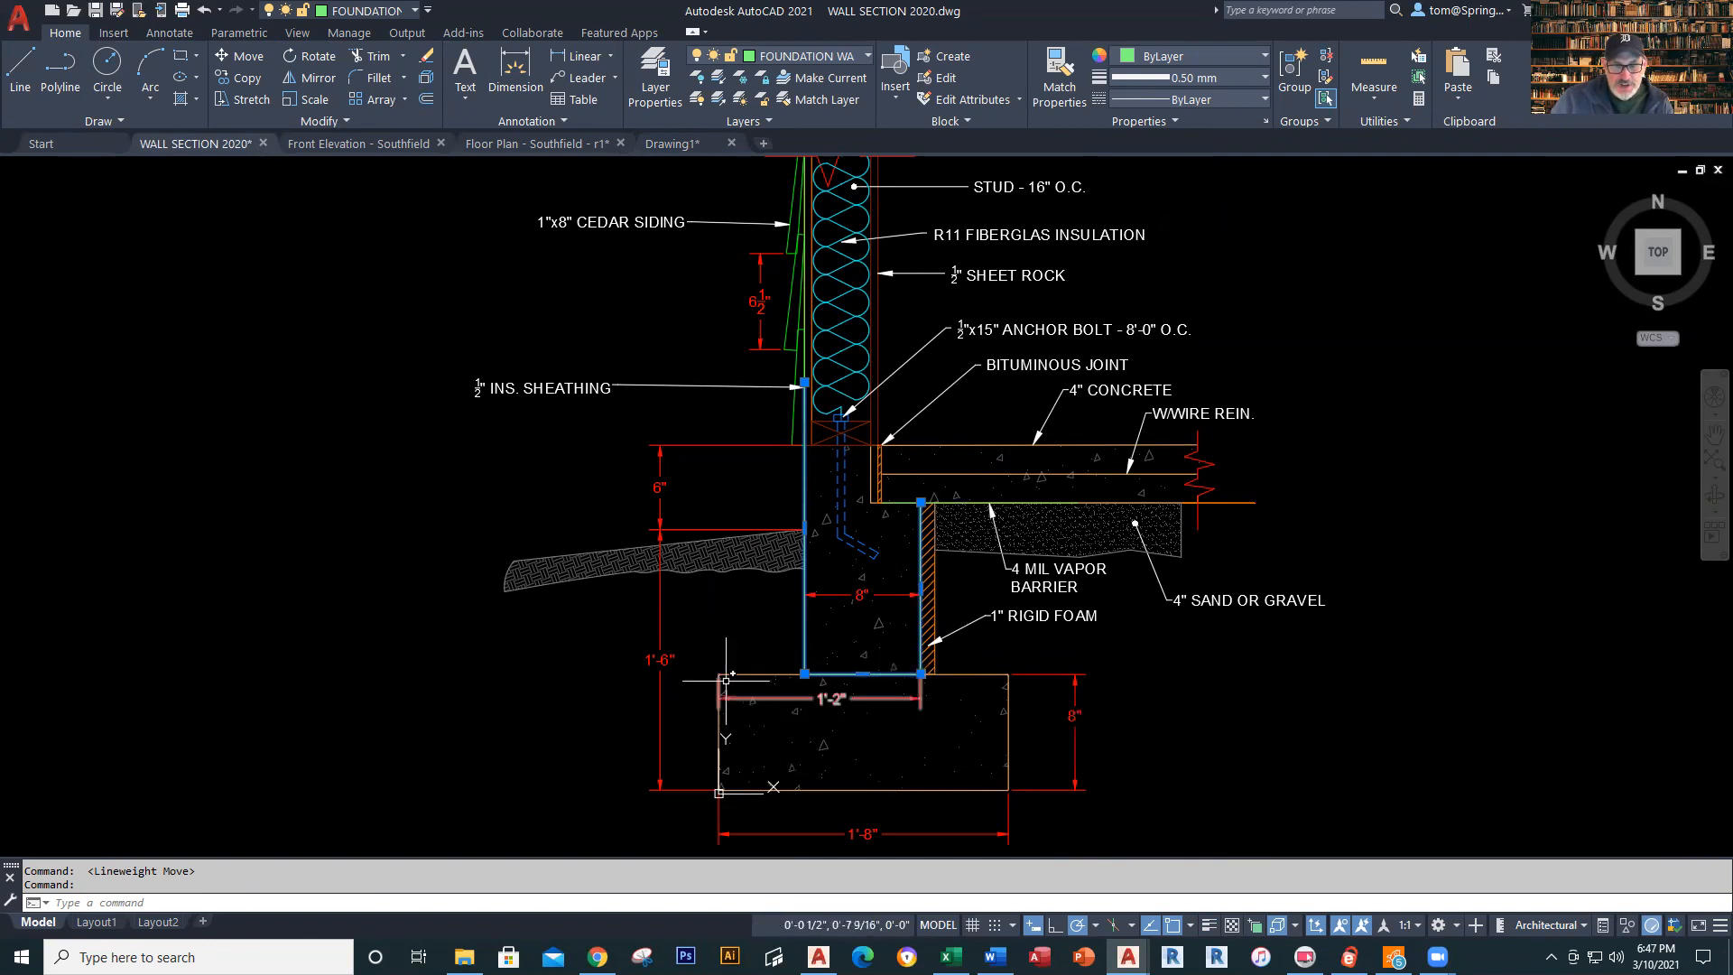
mouse_move(921, 673)
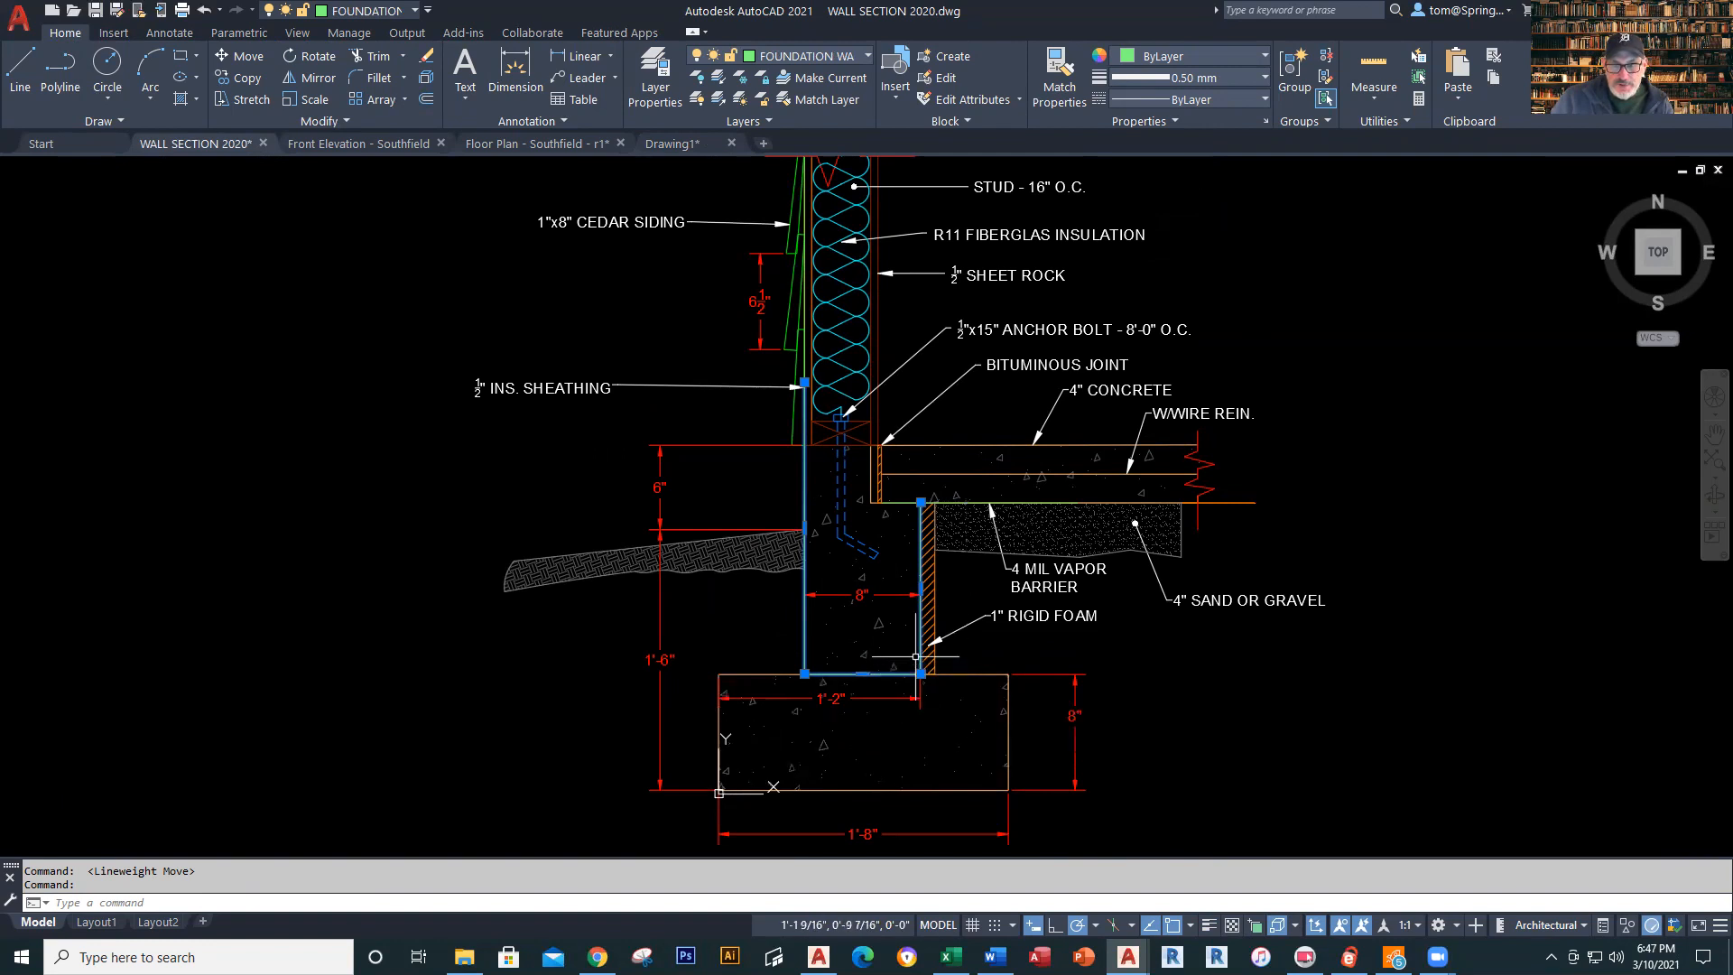
mouse_move(920, 502)
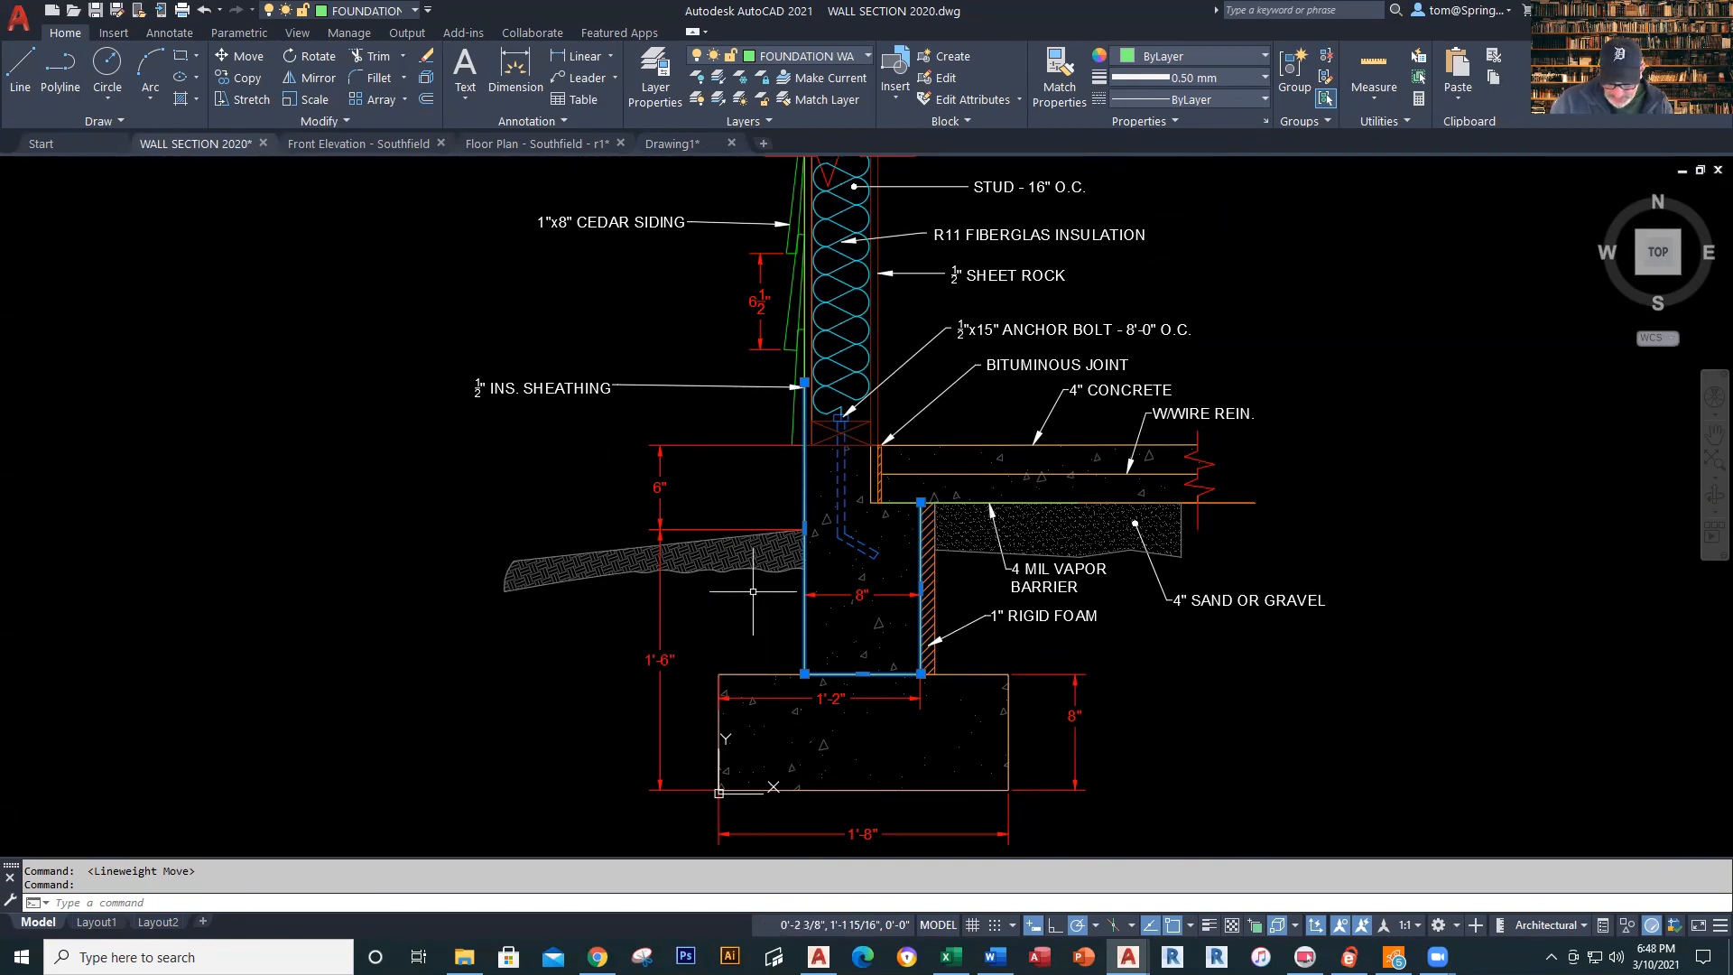
Switch to Drawing1 and make FOUNDATION WALL the current layer
click(684, 148)
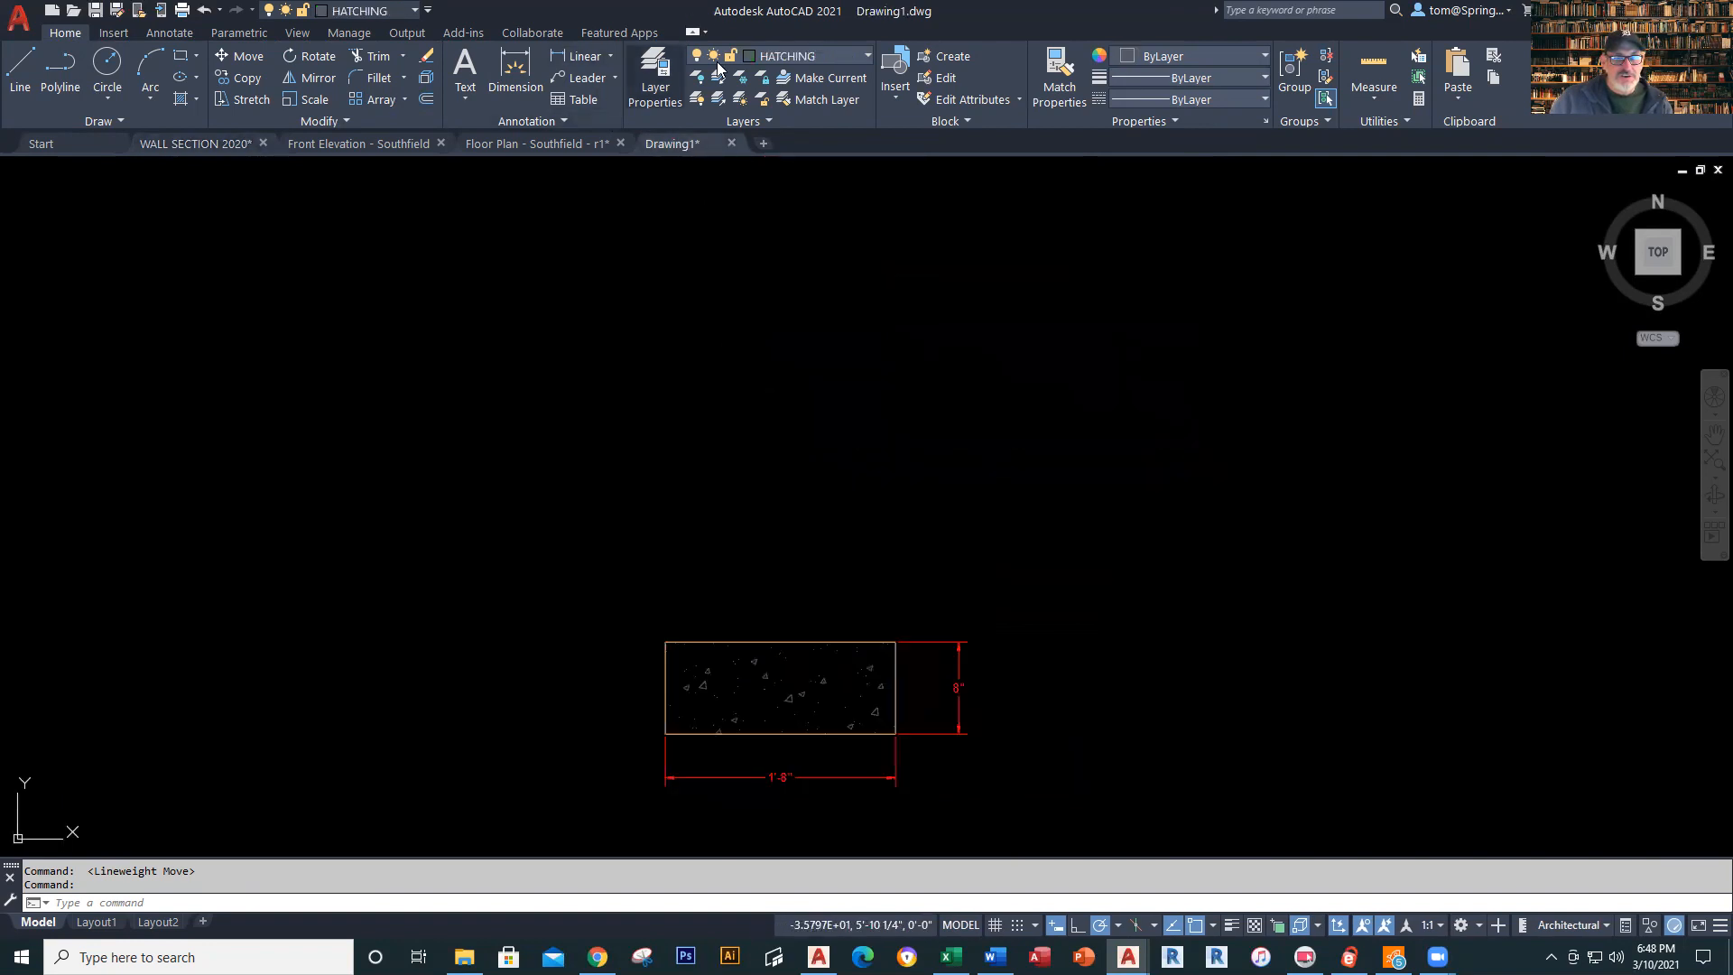
click(863, 58)
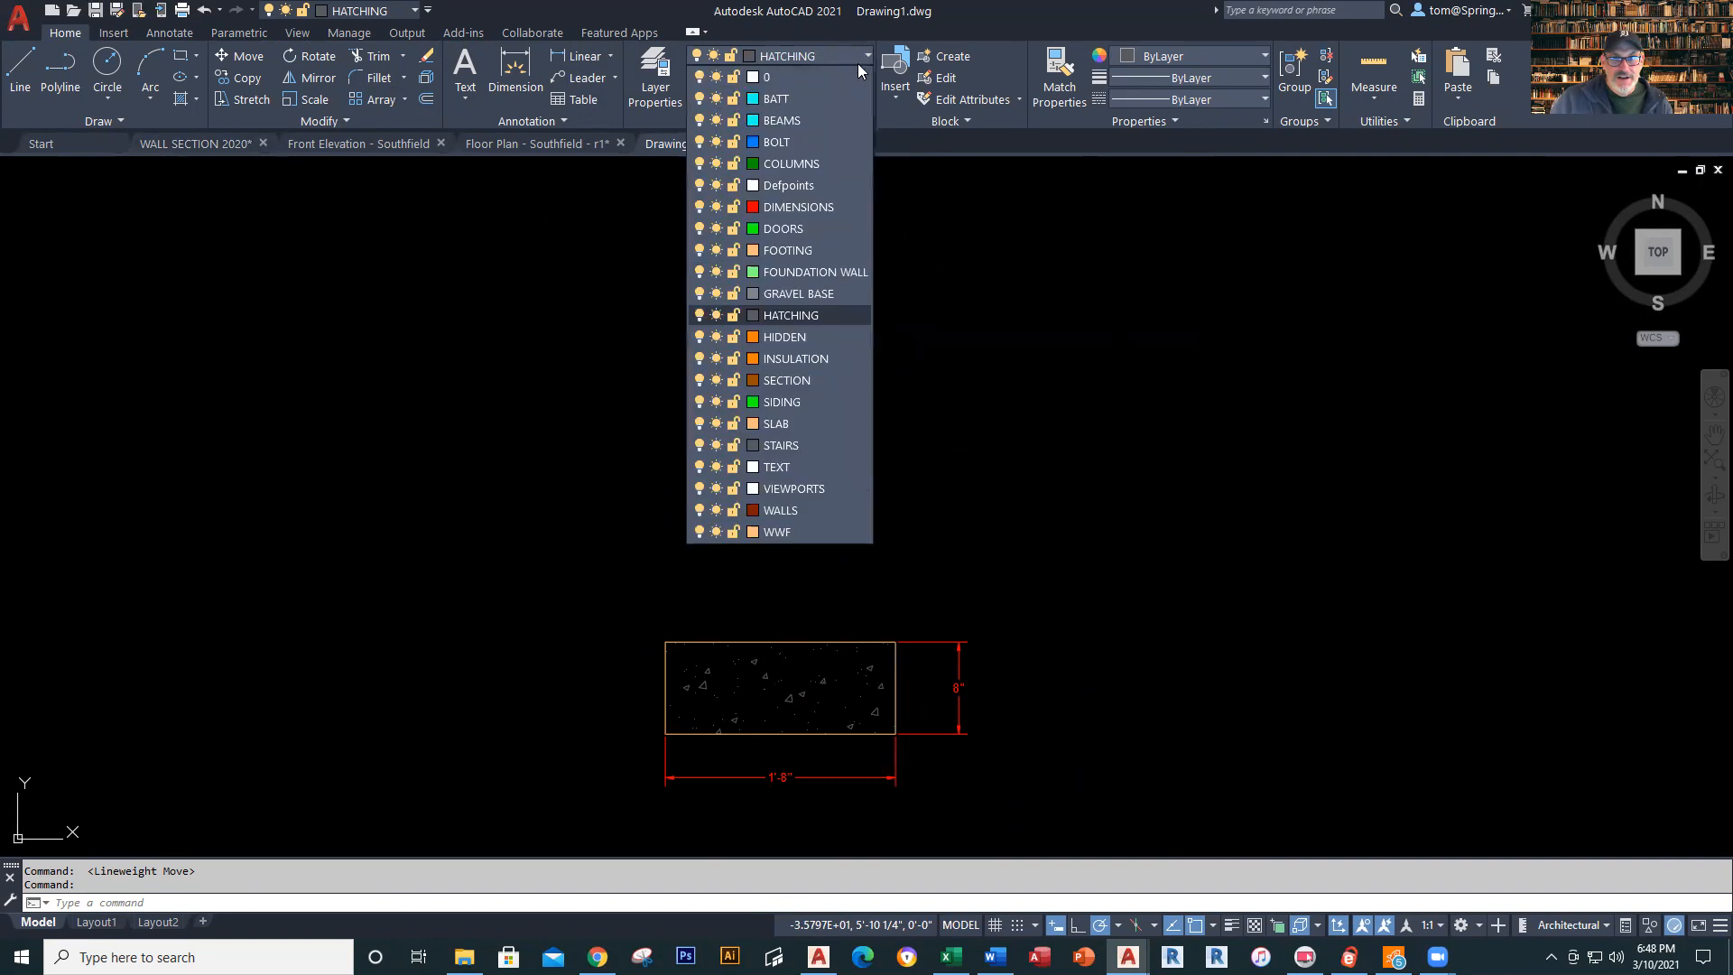
click(793, 273)
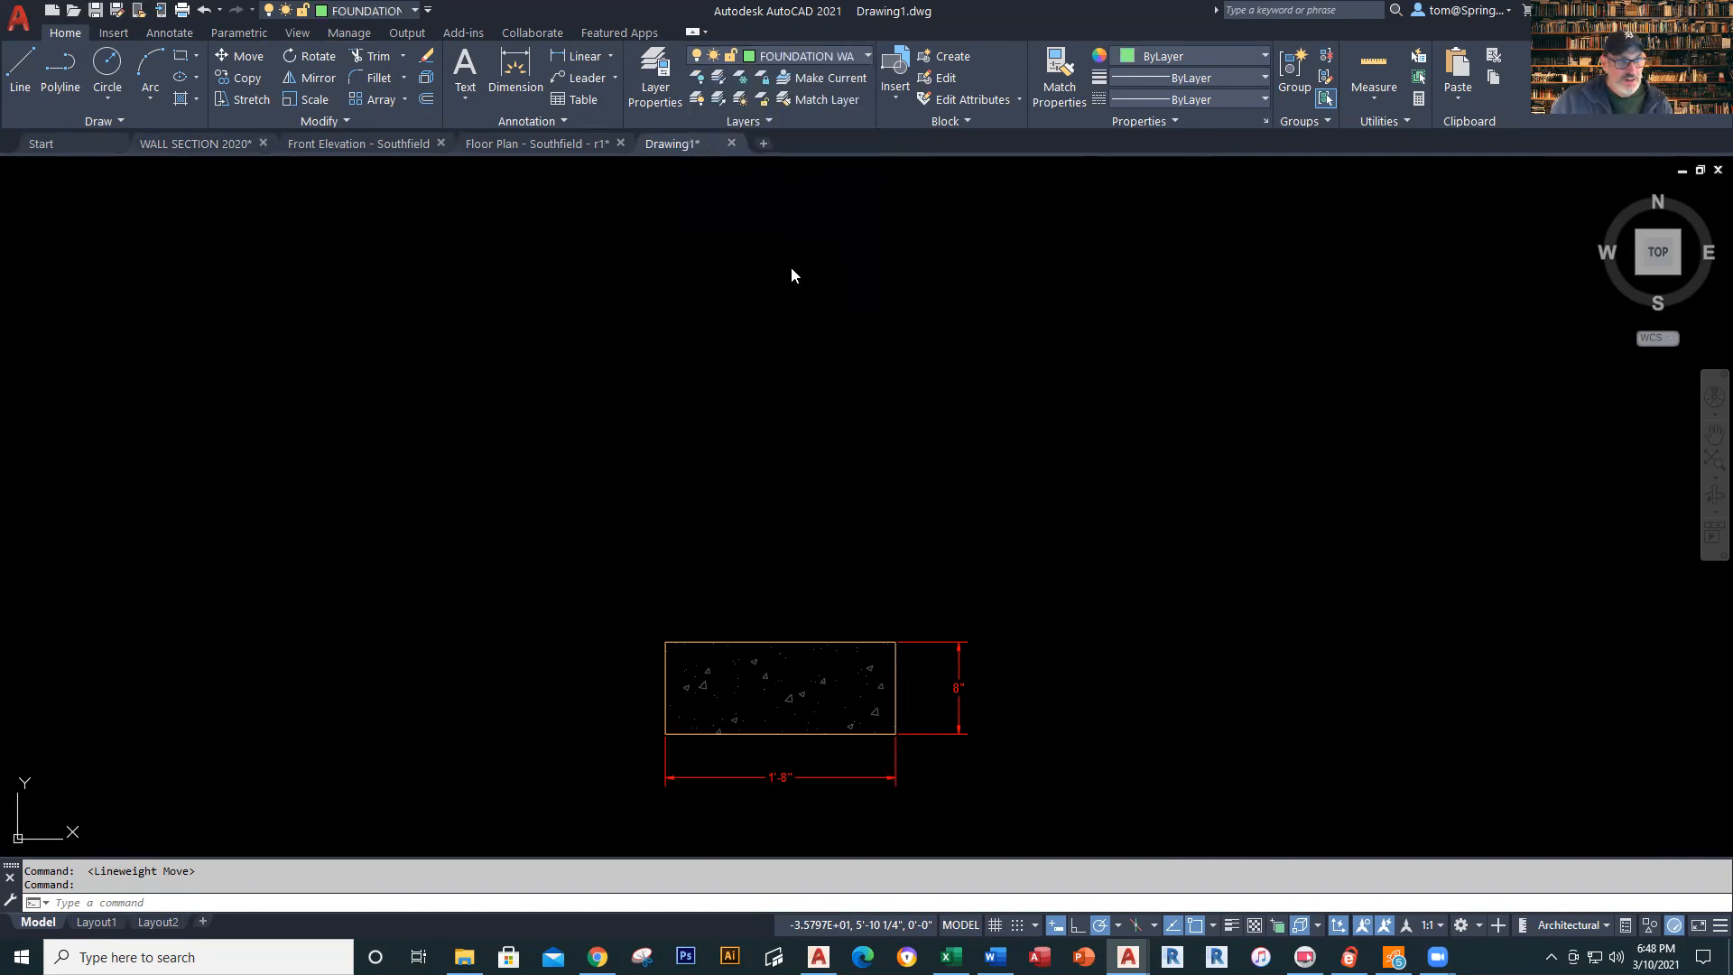
Start a line on the footing's top edge, 6" in from its upper-left corner, and draw it 16" straight up
click(22, 77)
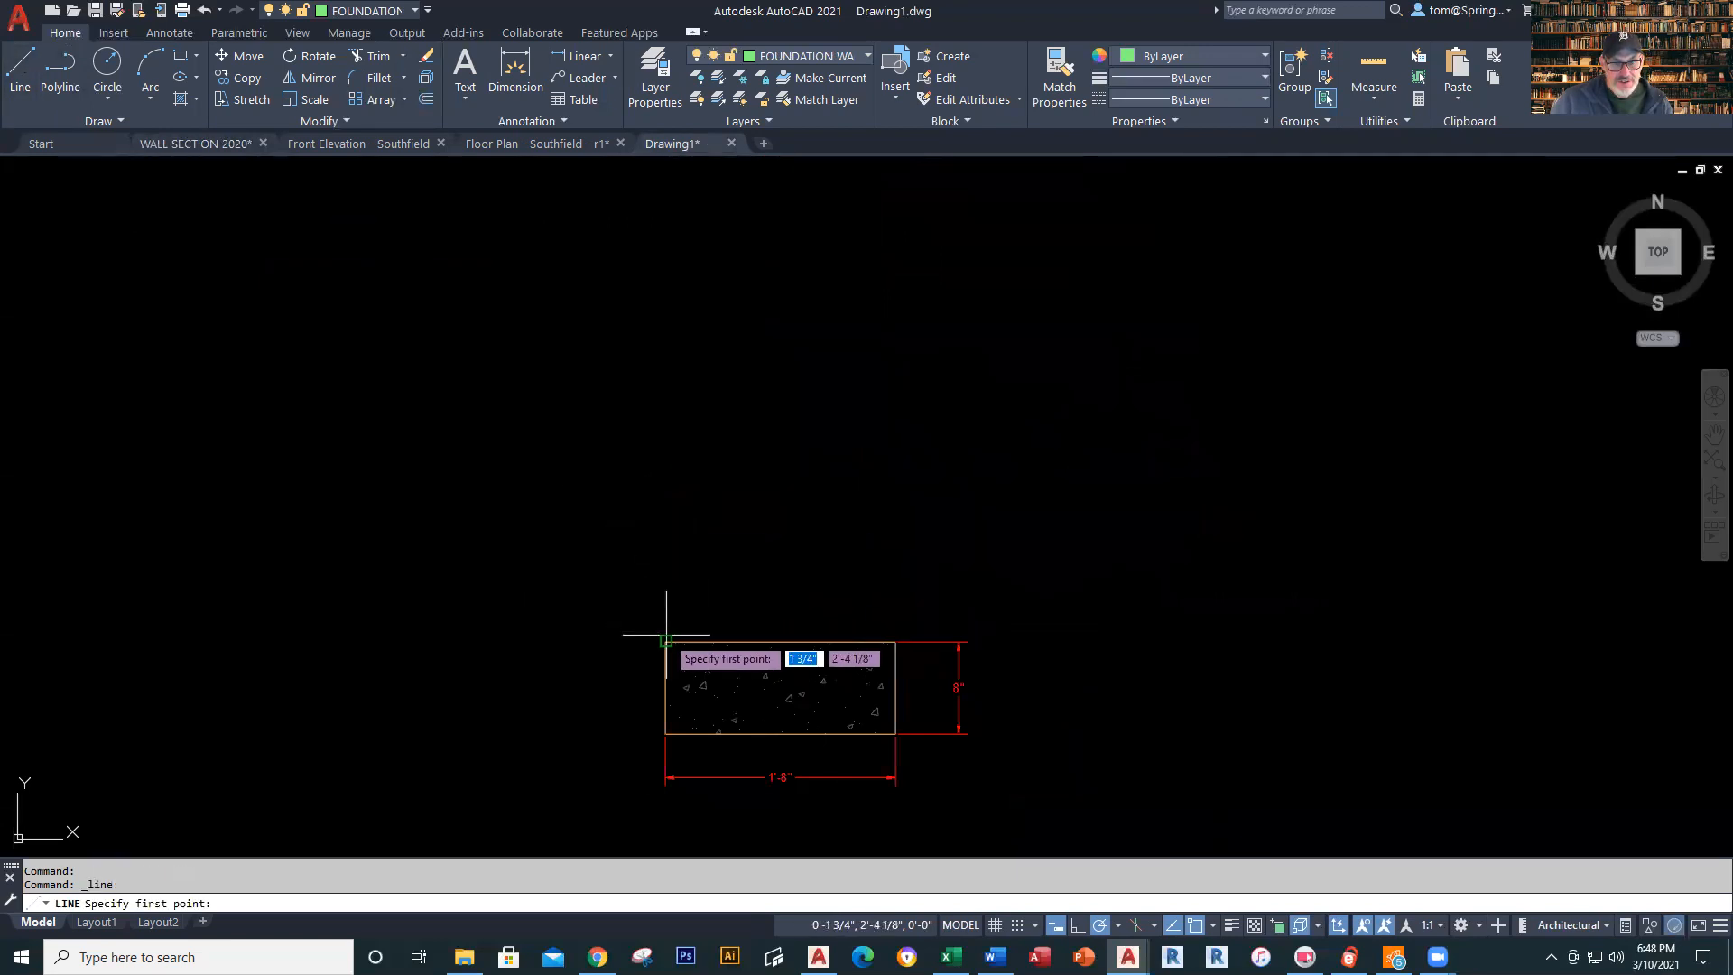
text(6)
key(Return)
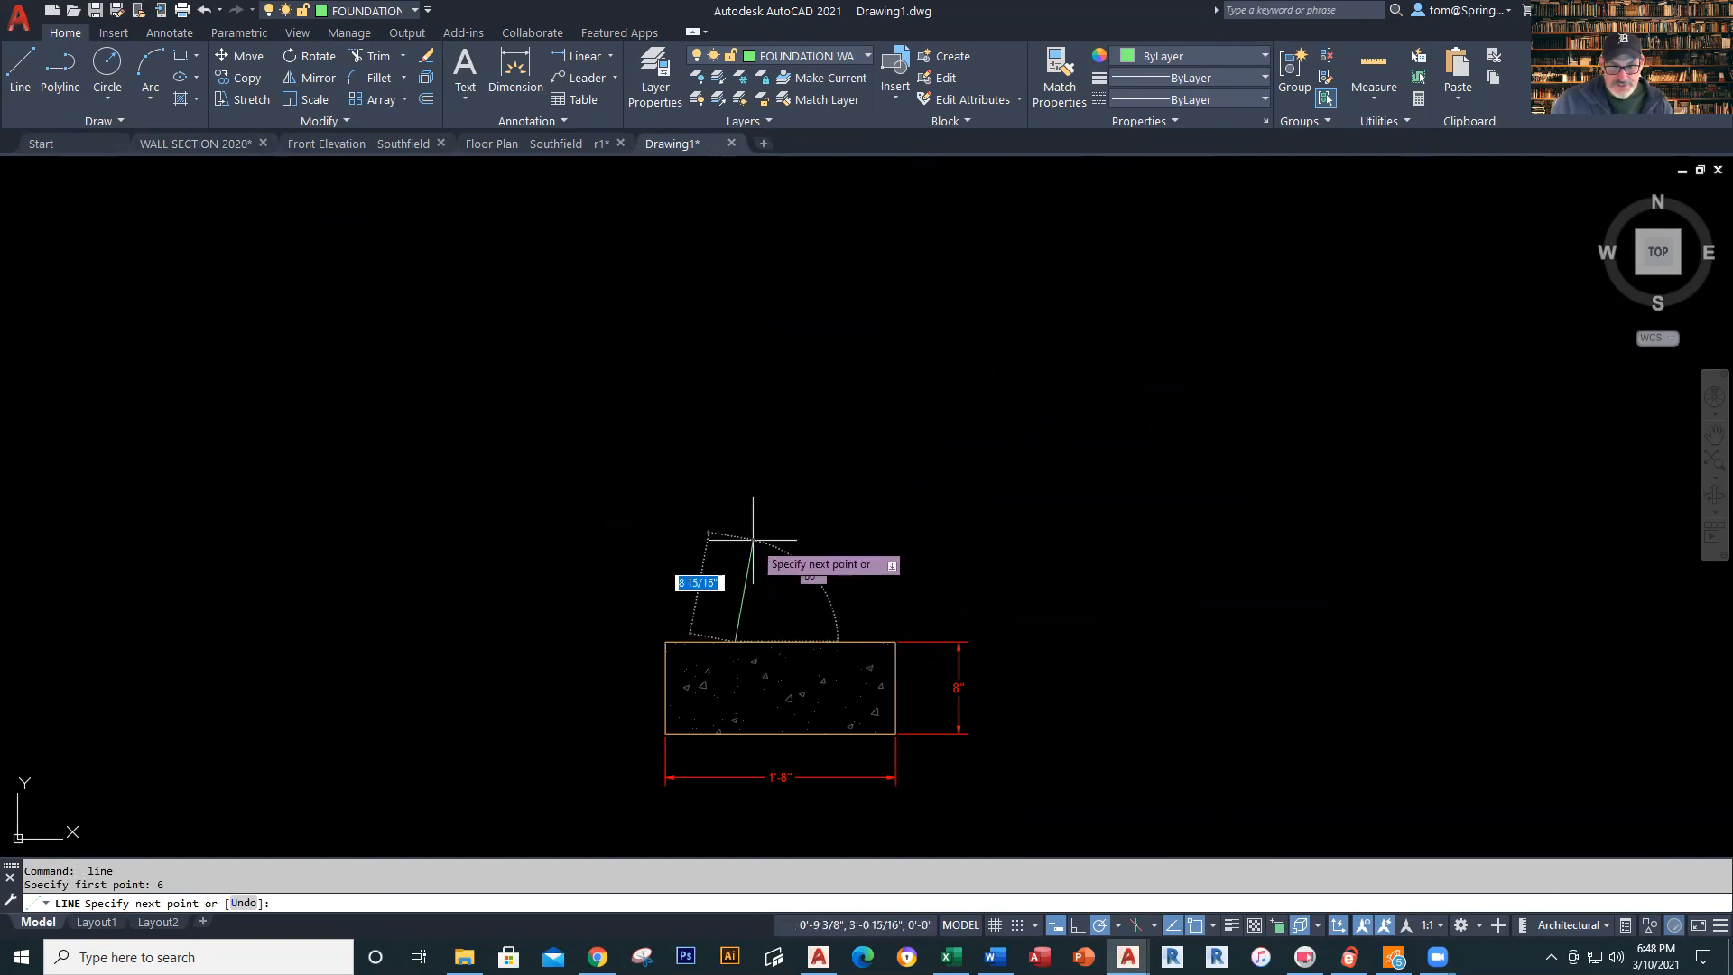
text(1)
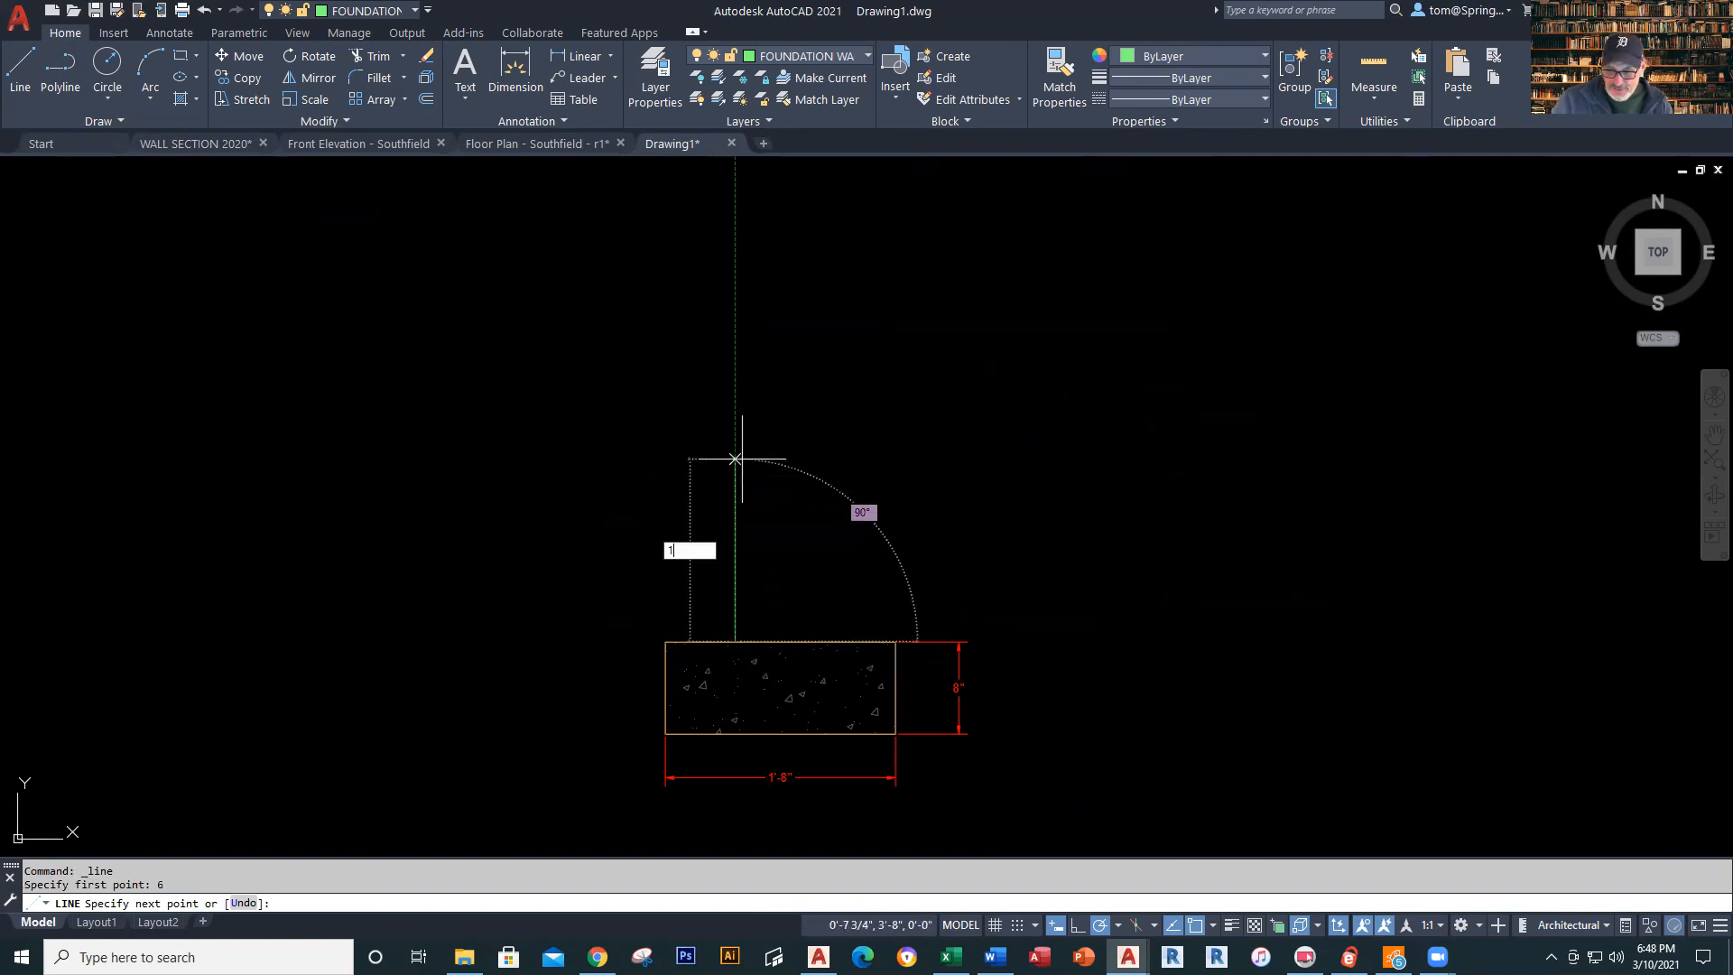
text(6)
key(Return)
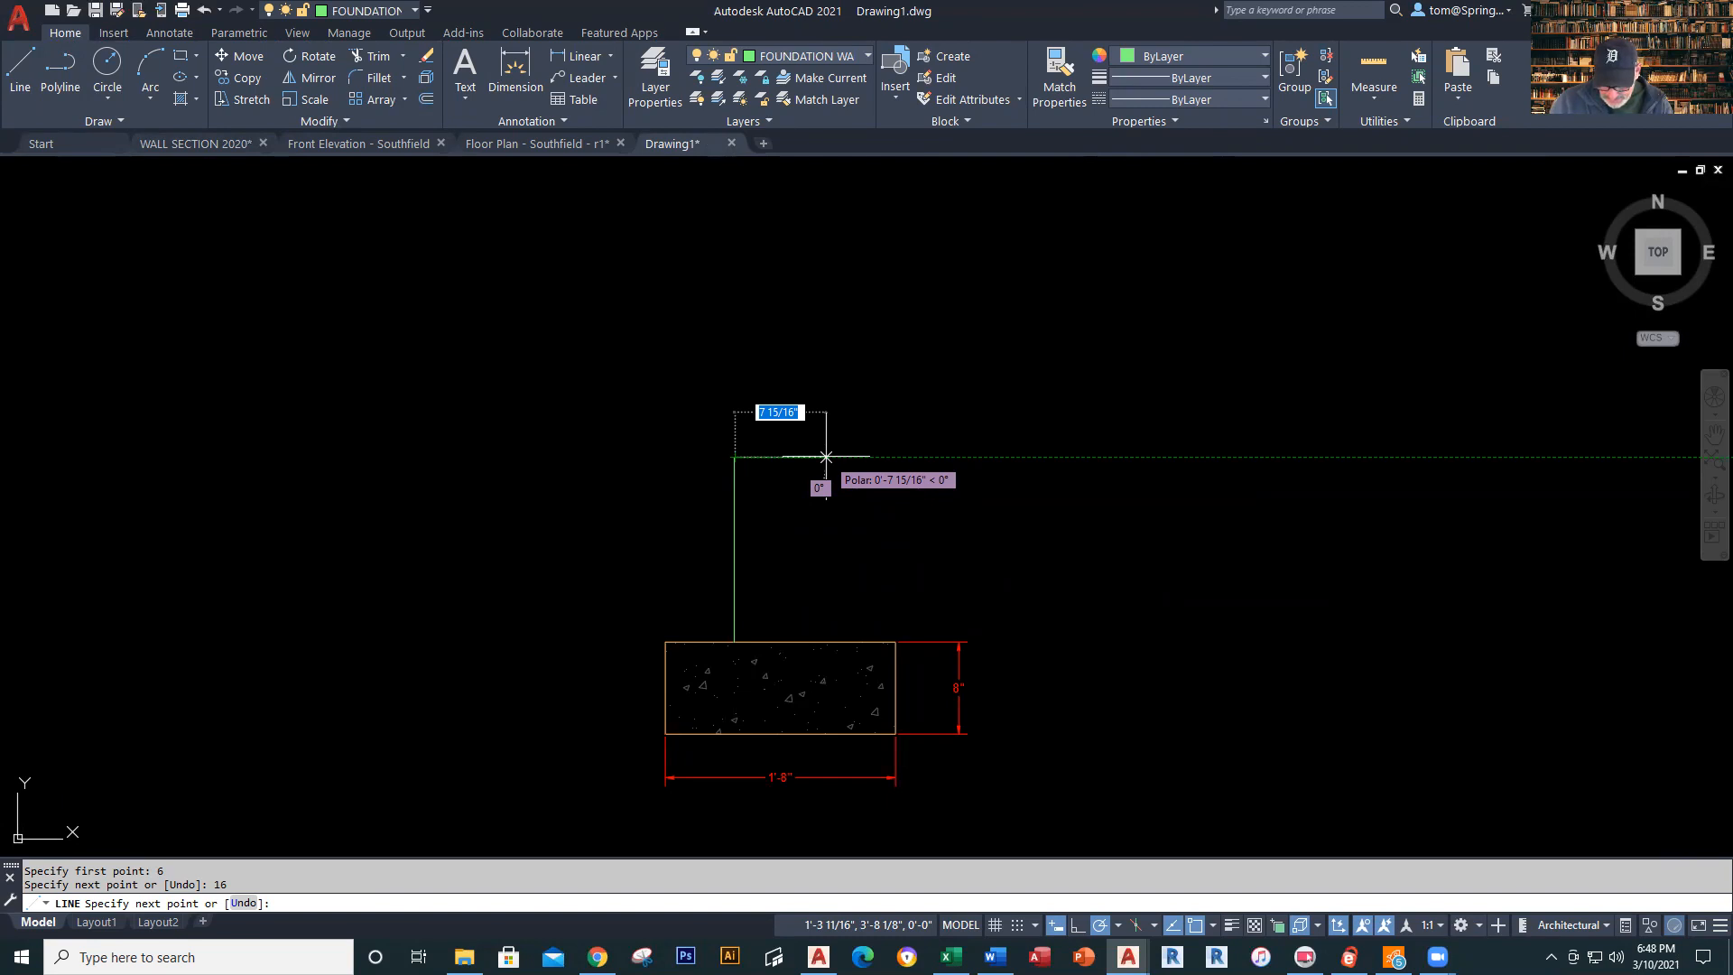
Continue the foundation wall outline 5" right, 4" down and 3" right, then straight down to the footing's top edge
text(5)
key(Return)
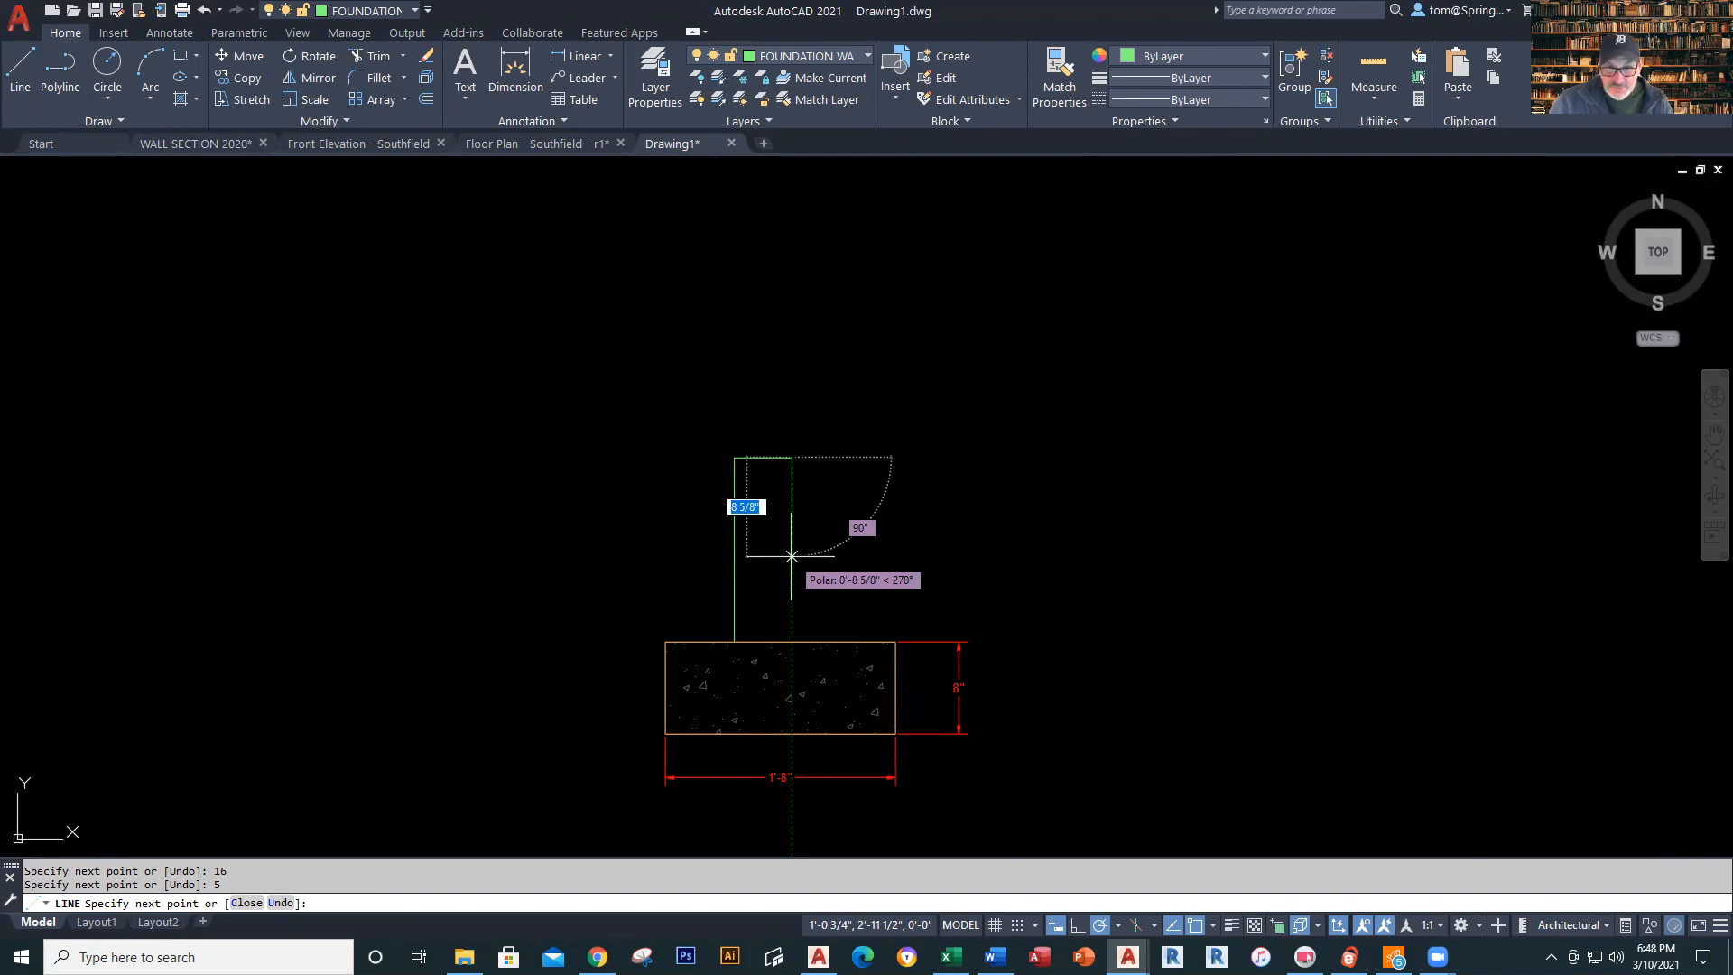
text(4)
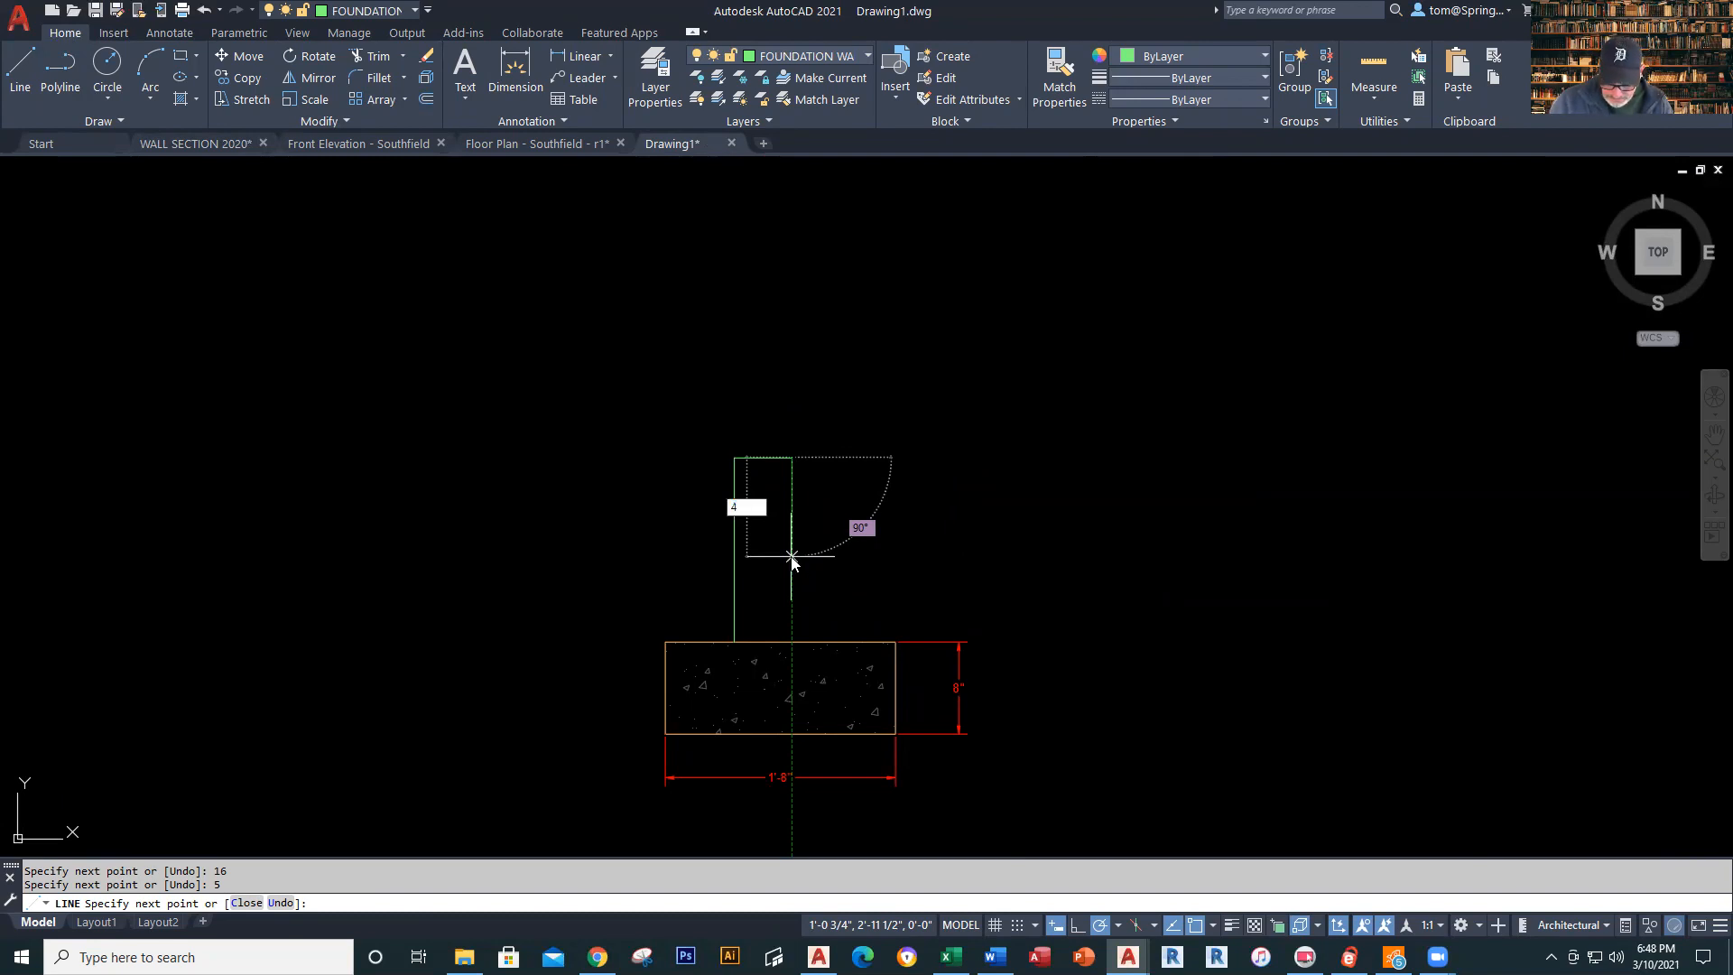
key(Return)
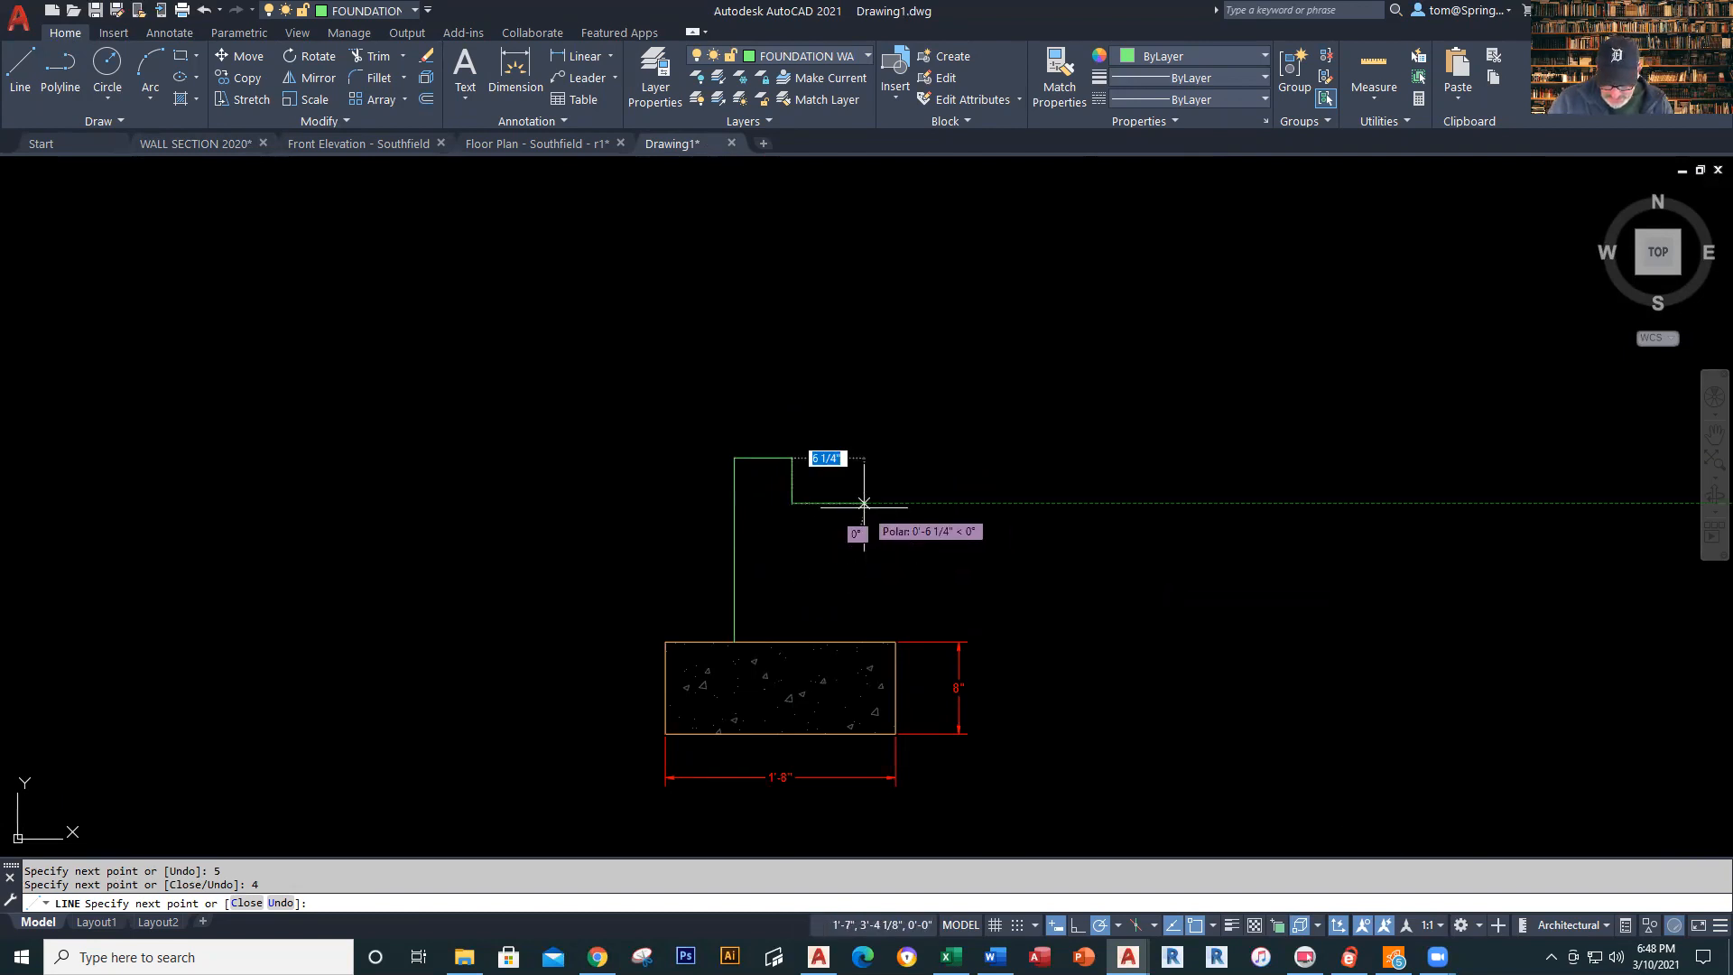
text(3)
key(Return)
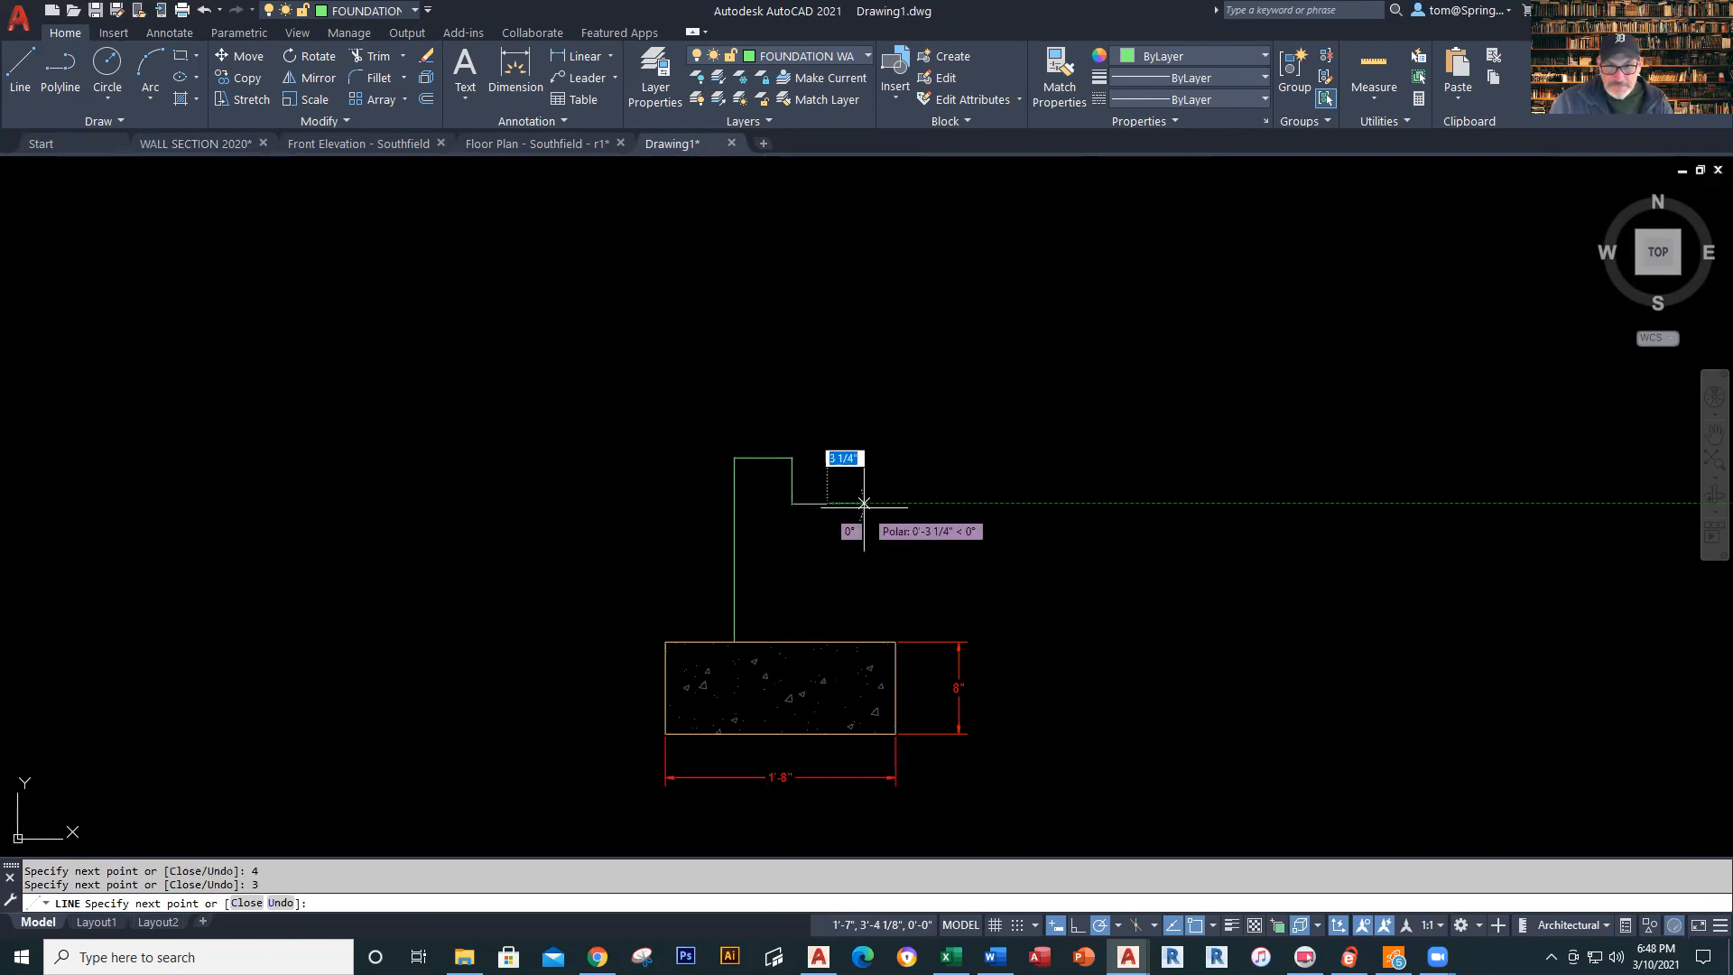
click(826, 642)
key(Escape)
key(Escape)
scroll(940, 587, up, 2)
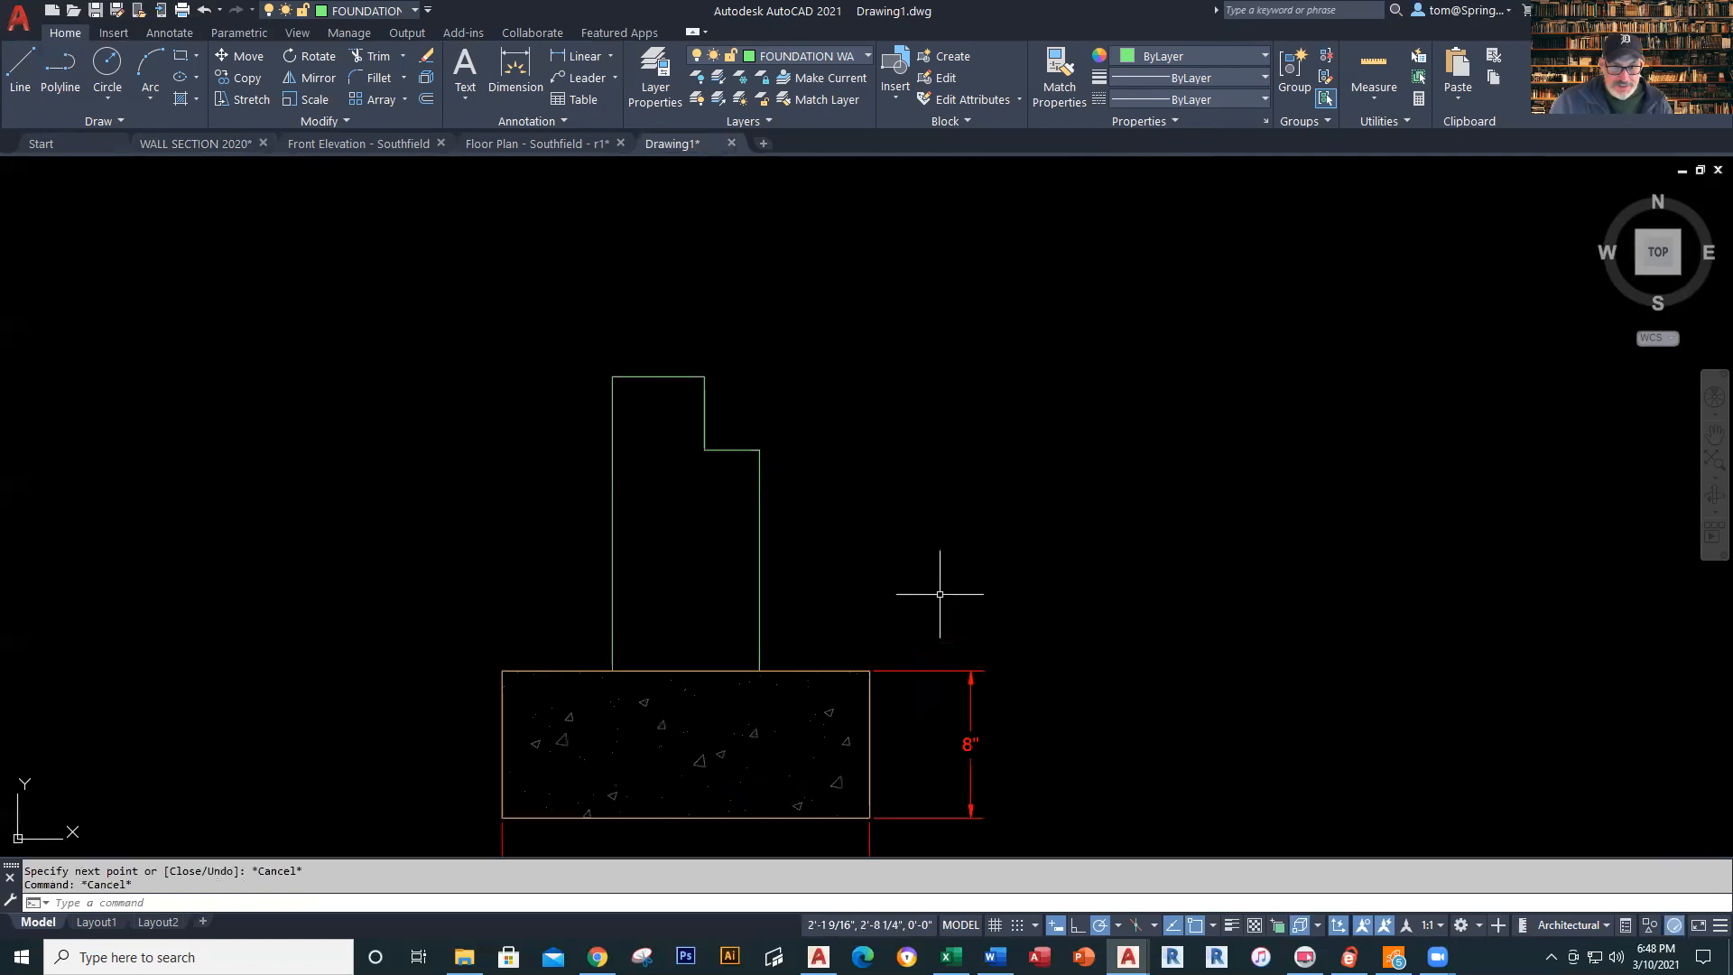
middle_drag(936, 592, 1055, 572)
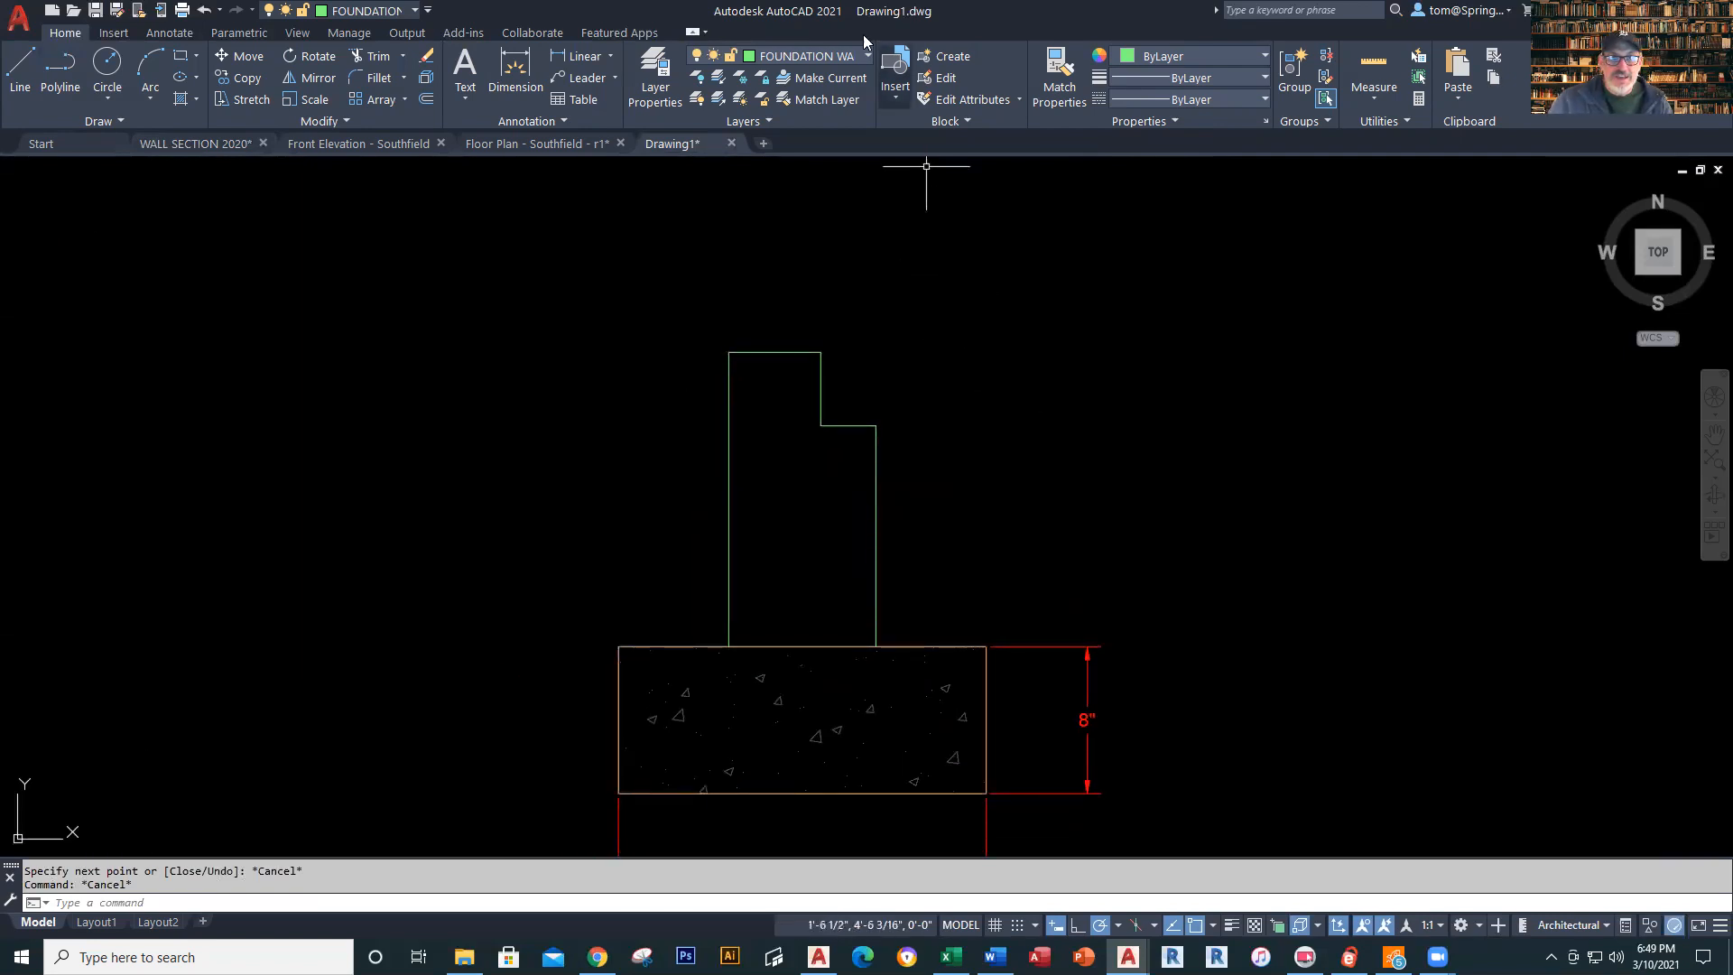
Add a horizontal linear dimension across the full width of the foundation wall, placed between its two faces
click(582, 56)
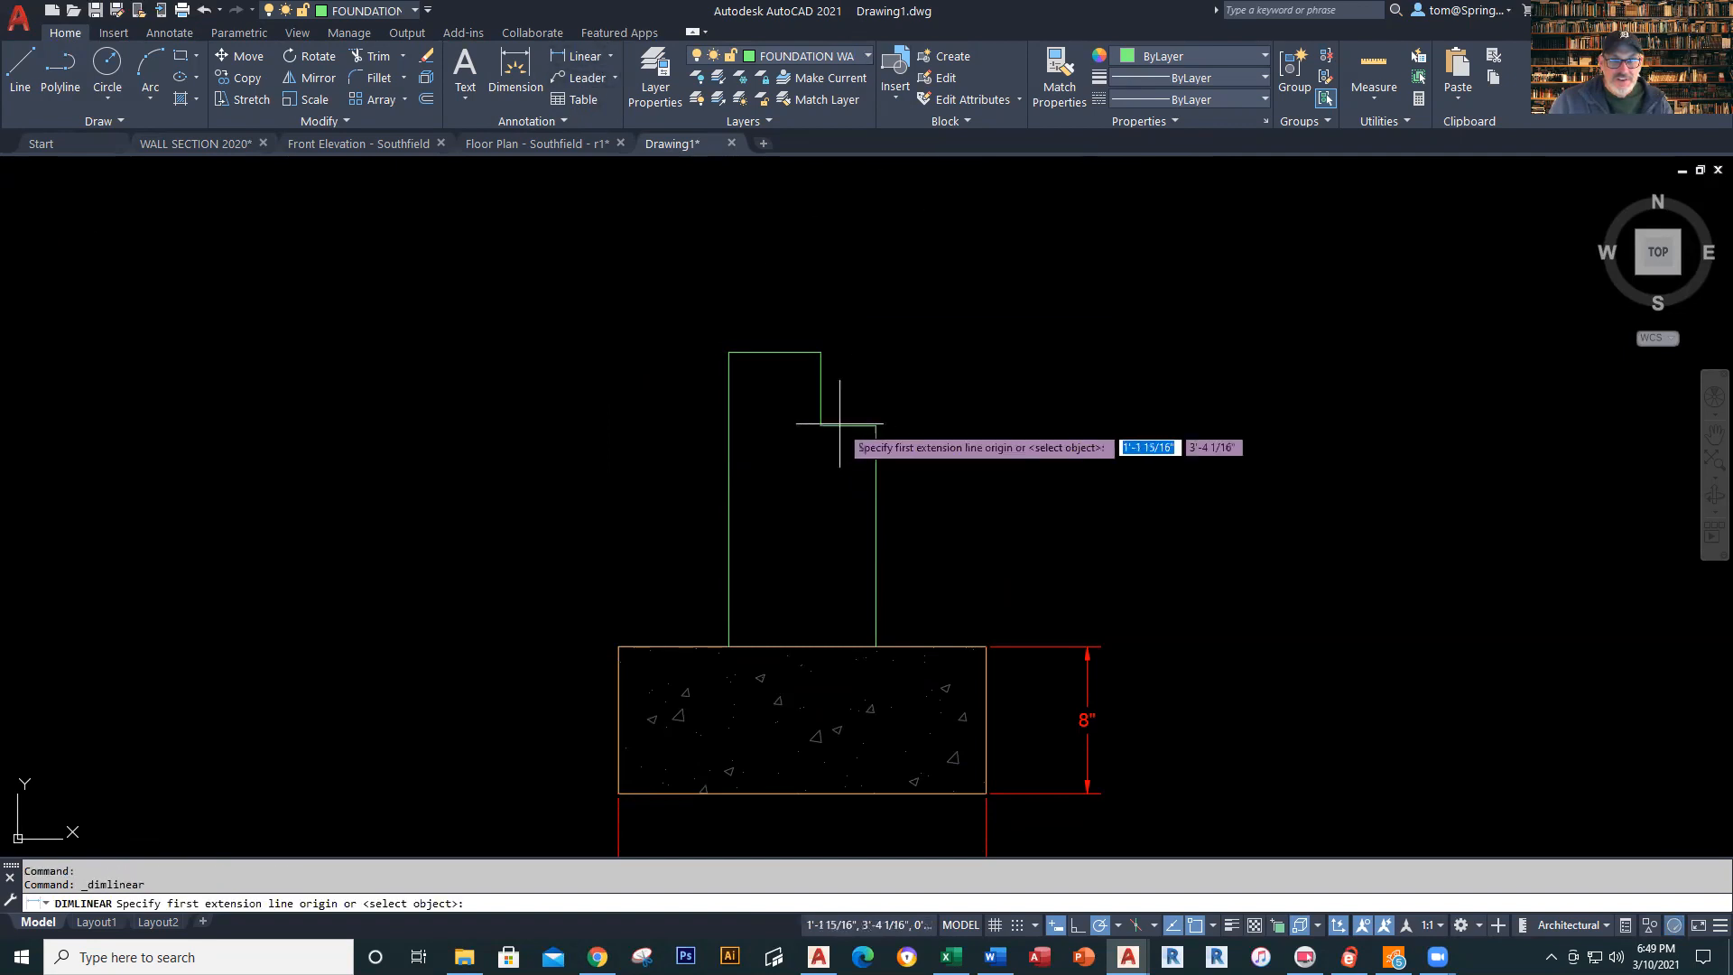
click(729, 499)
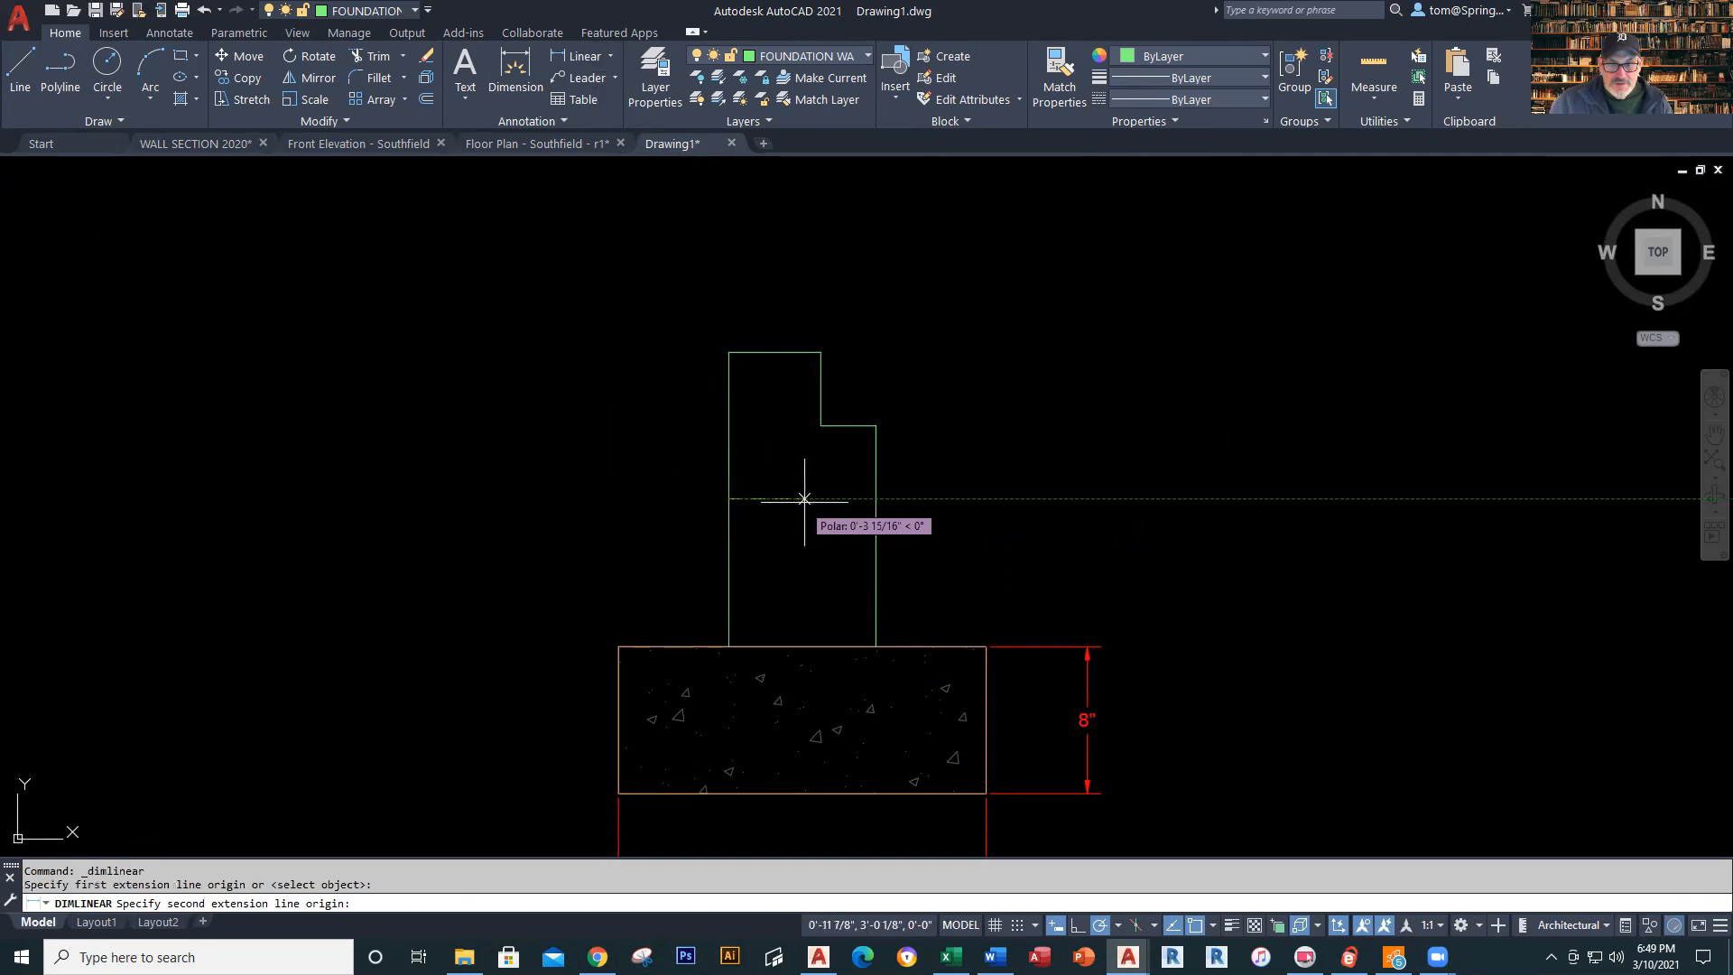
click(875, 498)
click(808, 540)
Move the foundation wall's width dimension to the DIMENSIONS layer
click(817, 530)
click(803, 546)
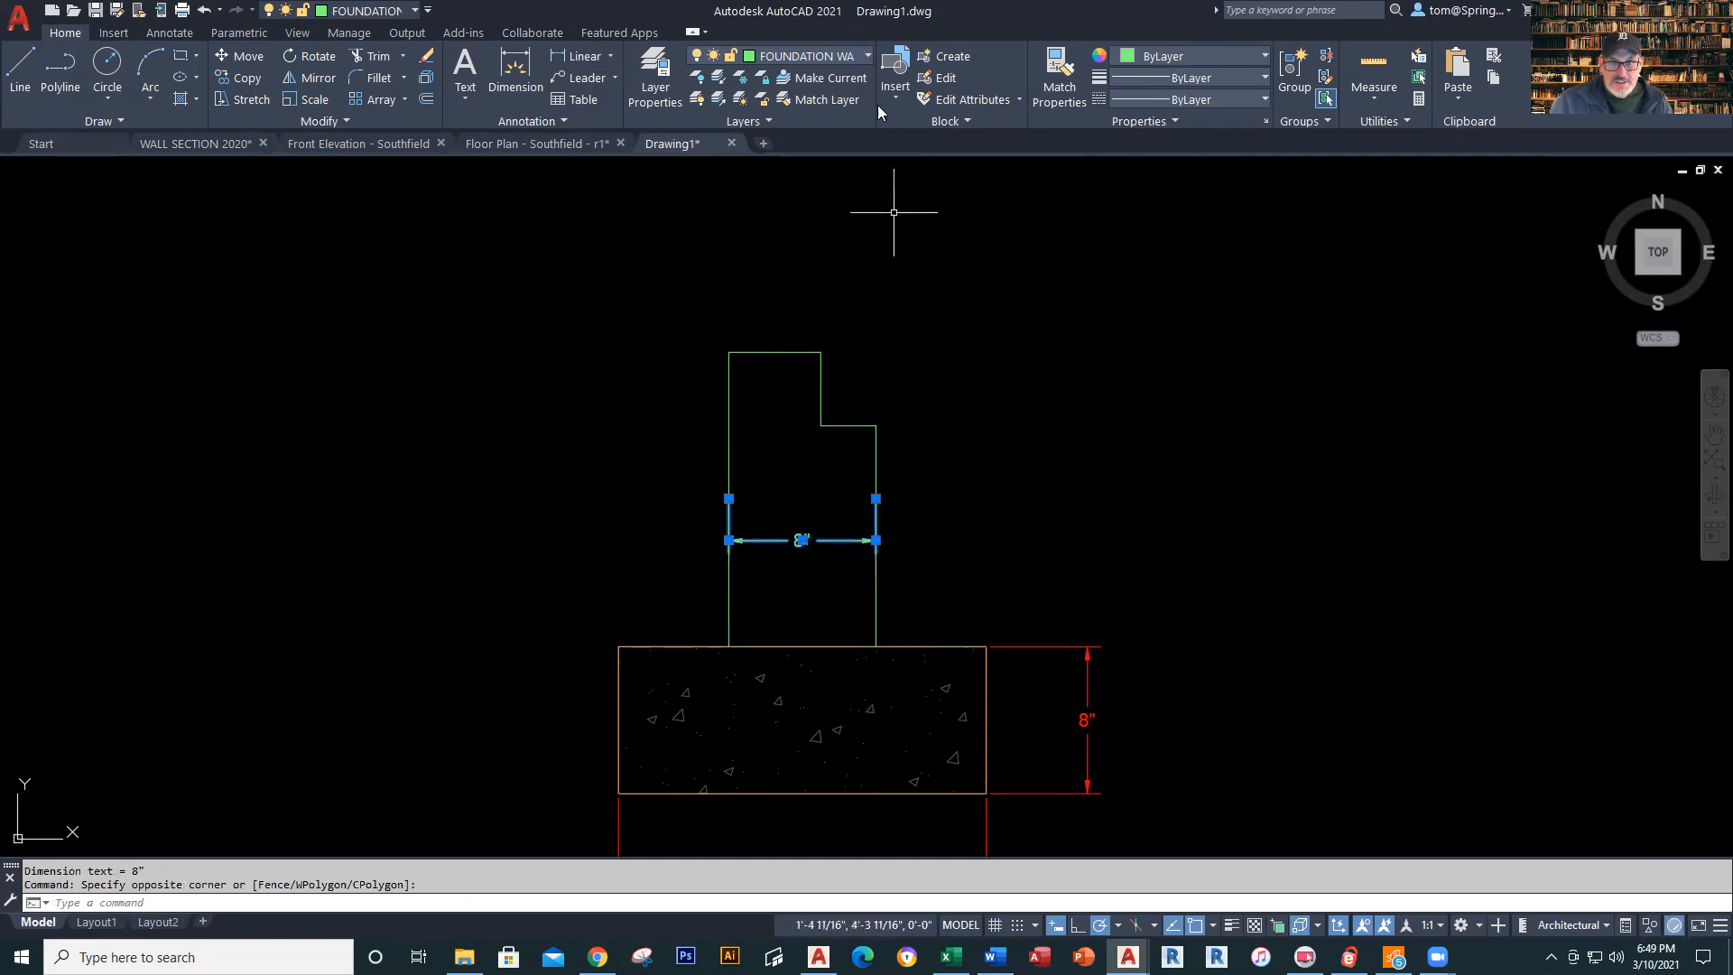
click(863, 57)
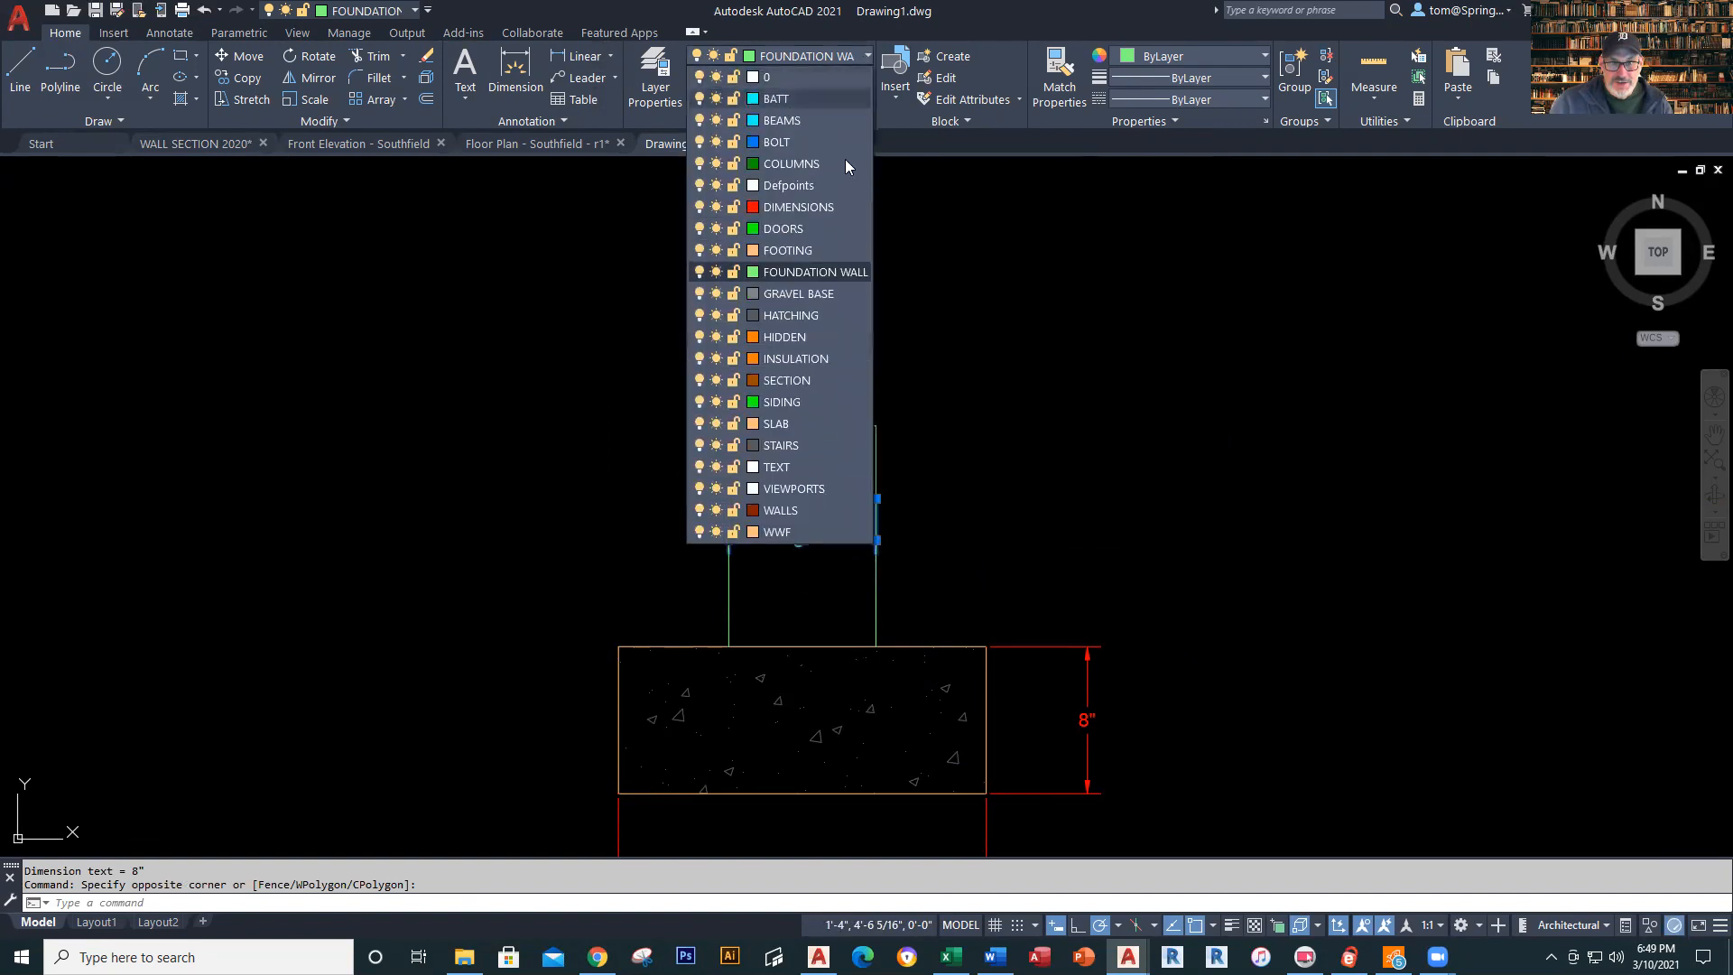
click(834, 216)
key(Escape)
scroll(1004, 517, down, 2)
middle_drag(1005, 516, 918, 490)
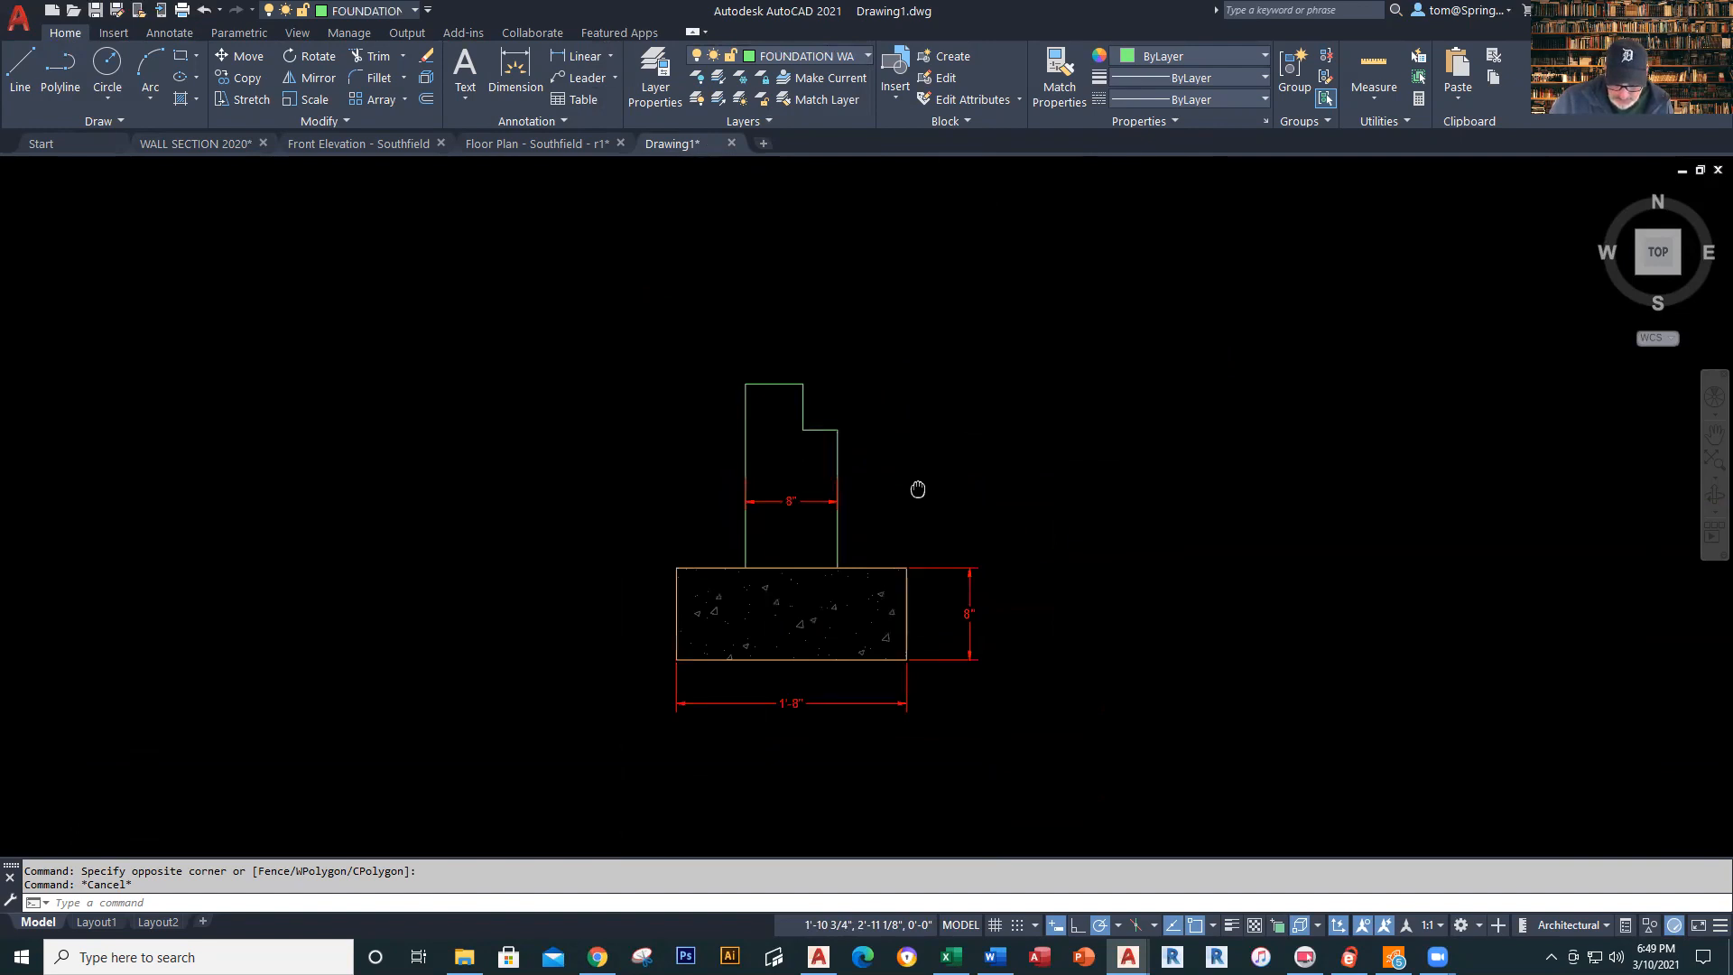
middle_drag(917, 489, 942, 482)
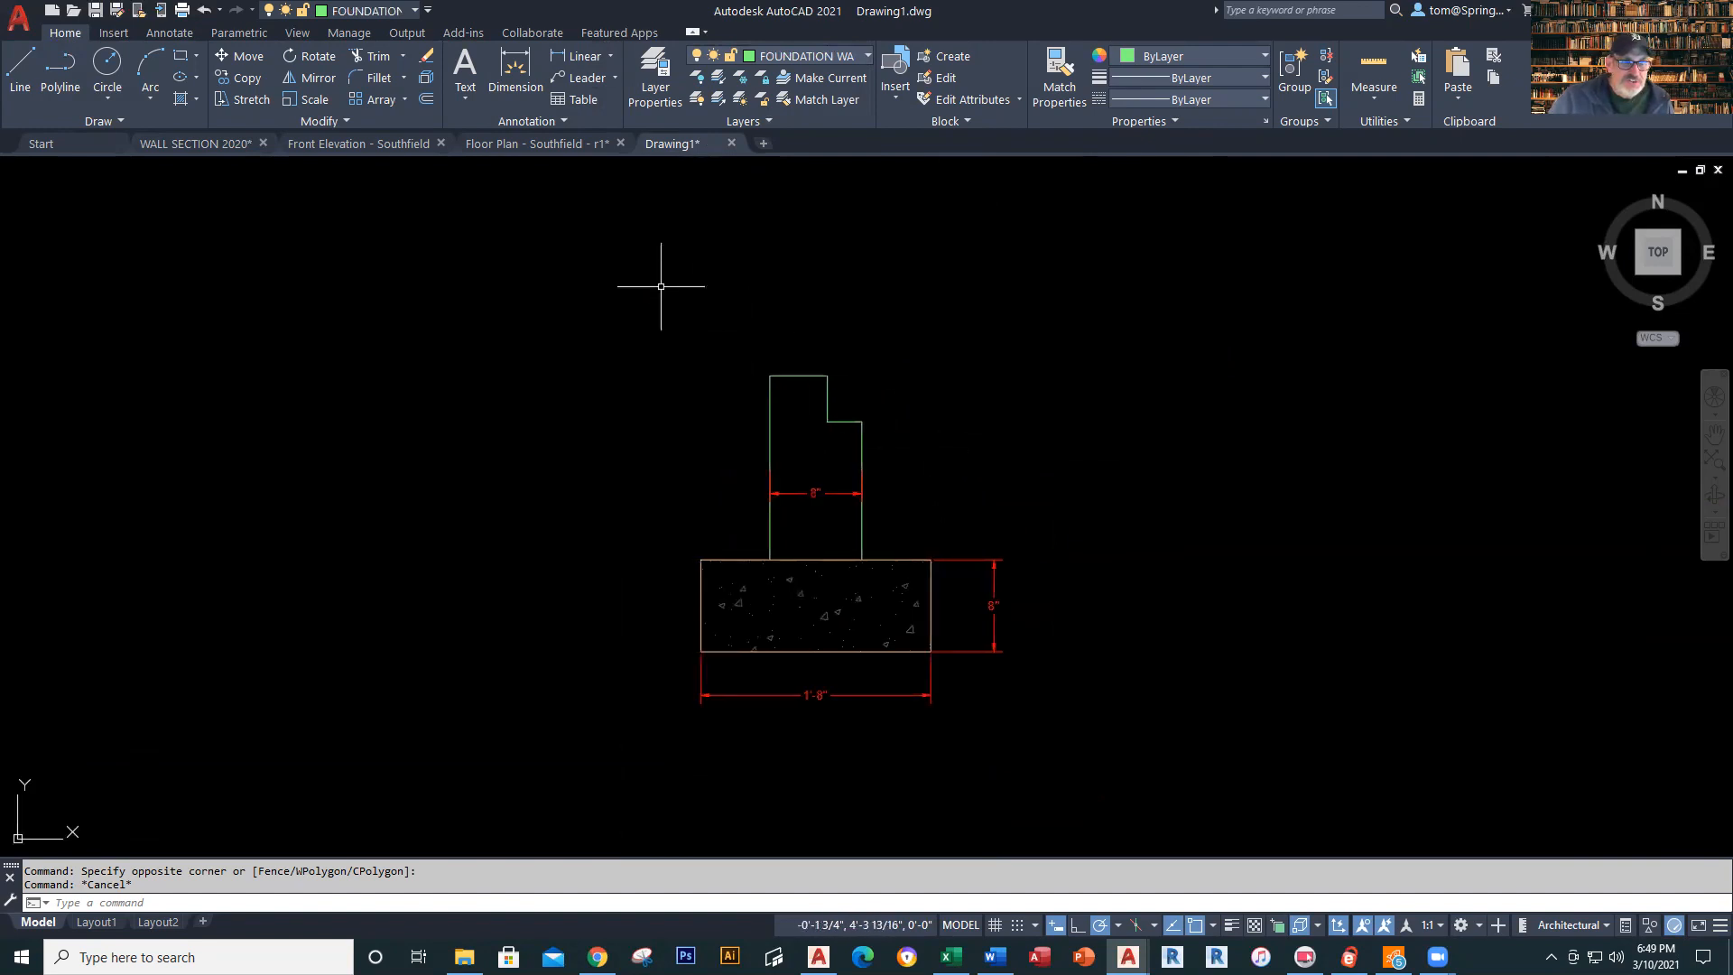
Send the foundation wall's width dimension to the back of the draw order, behind the wall lines
scroll(688, 533, up, 5)
middle_drag(917, 496, 793, 571)
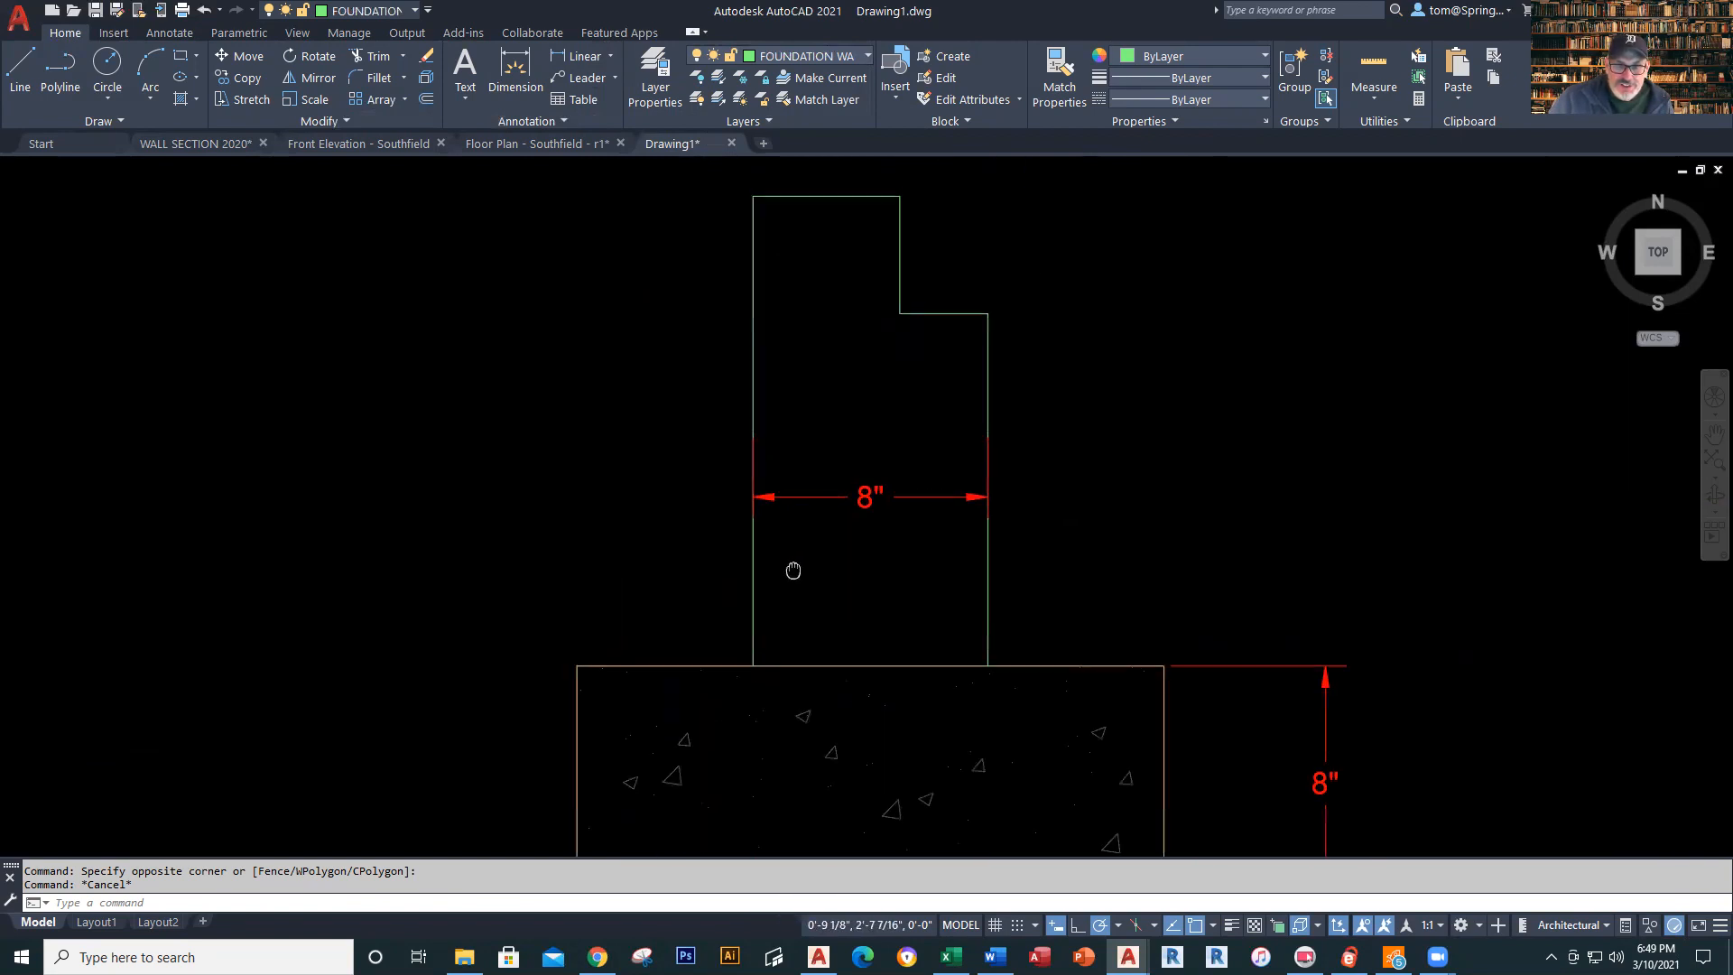
click(929, 497)
right_click(929, 505)
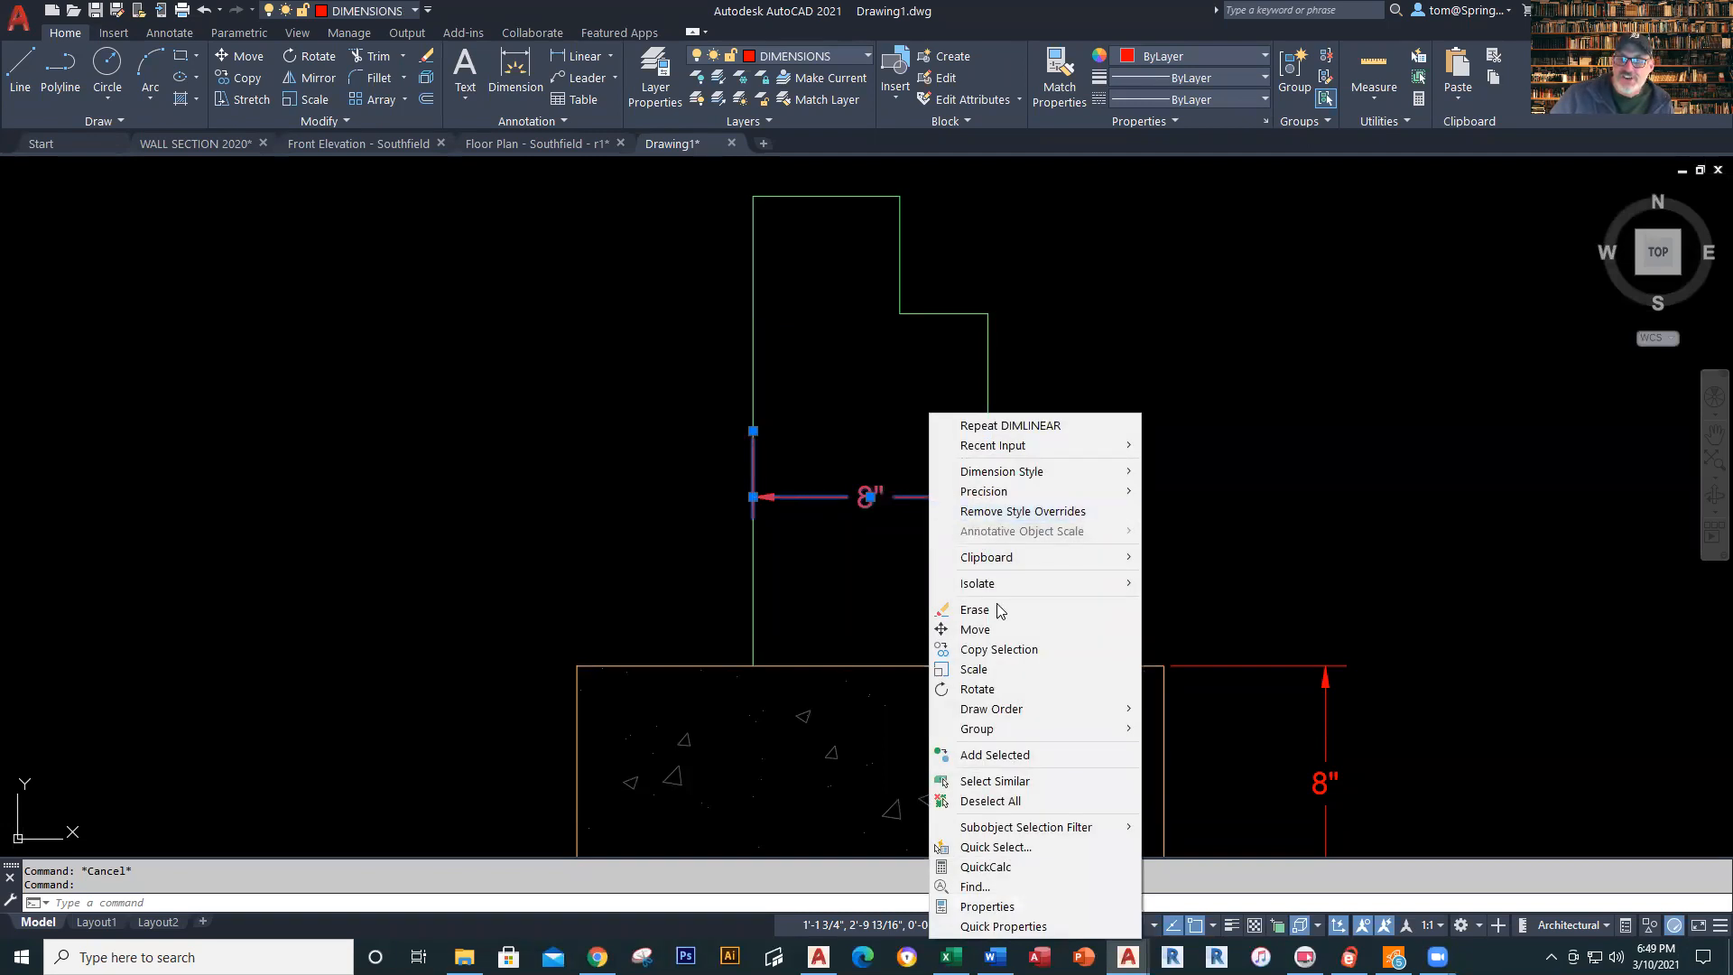
mouse_move(1049, 707)
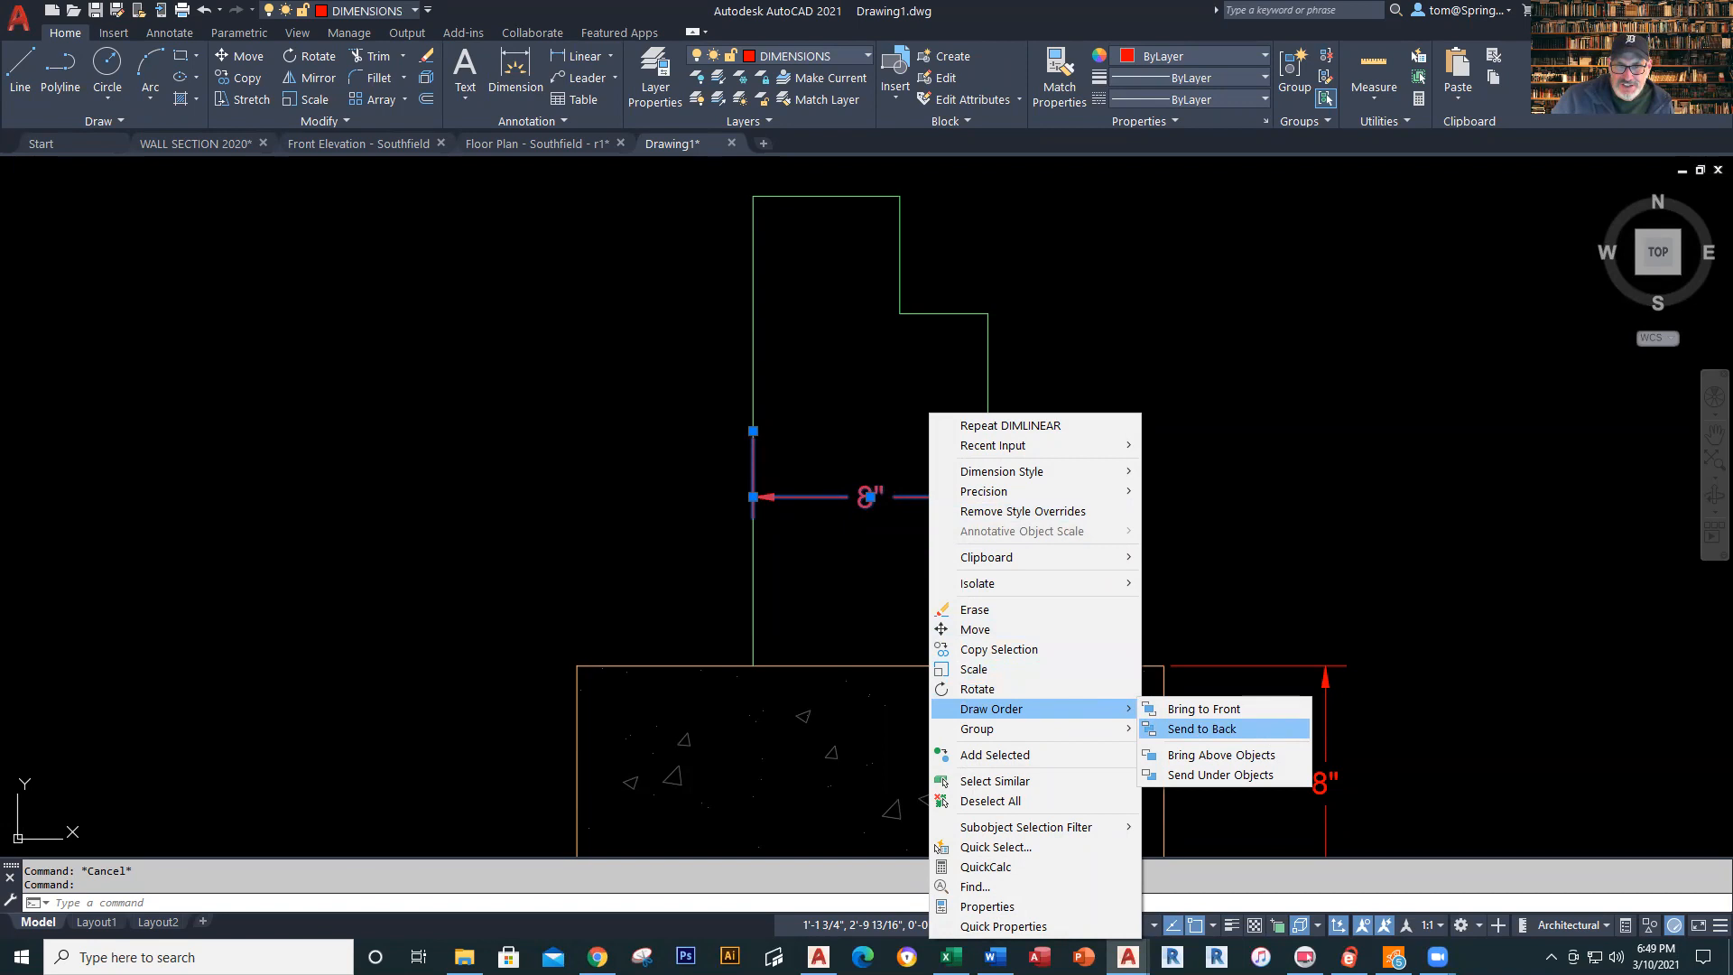
click(1265, 731)
scroll(1175, 424, down, 2)
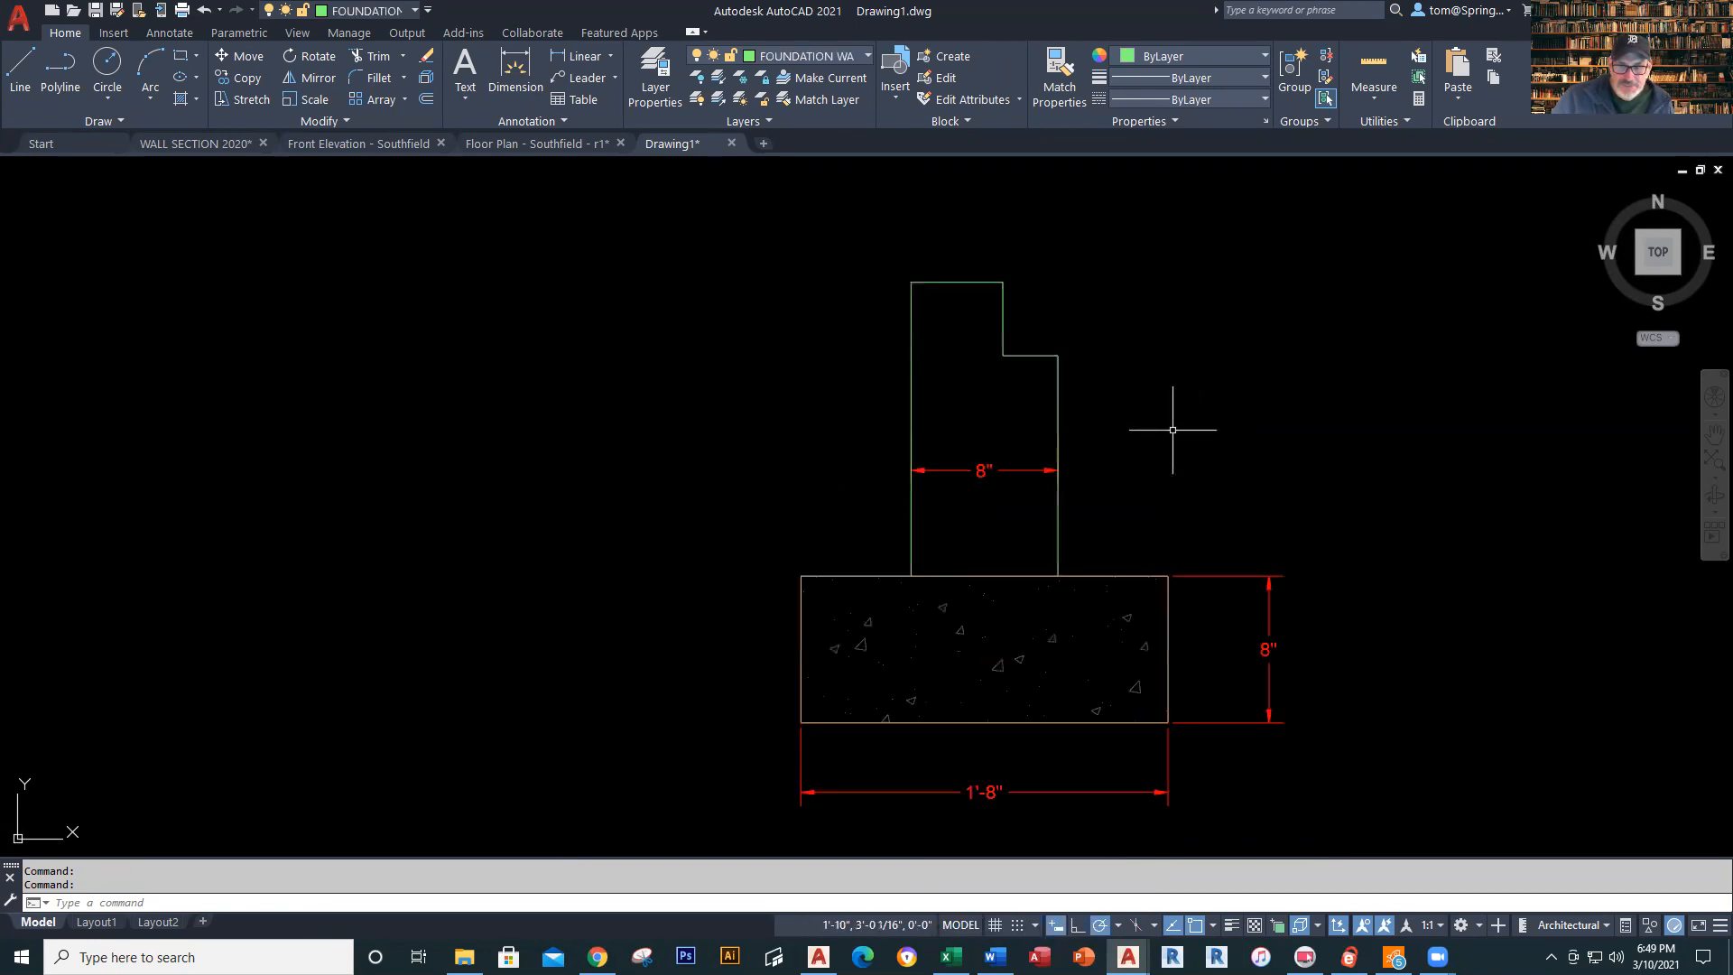
mouse_move(1168, 430)
middle_down()
mouse_move(1161, 398)
mouse_move(1148, 422)
middle_up()
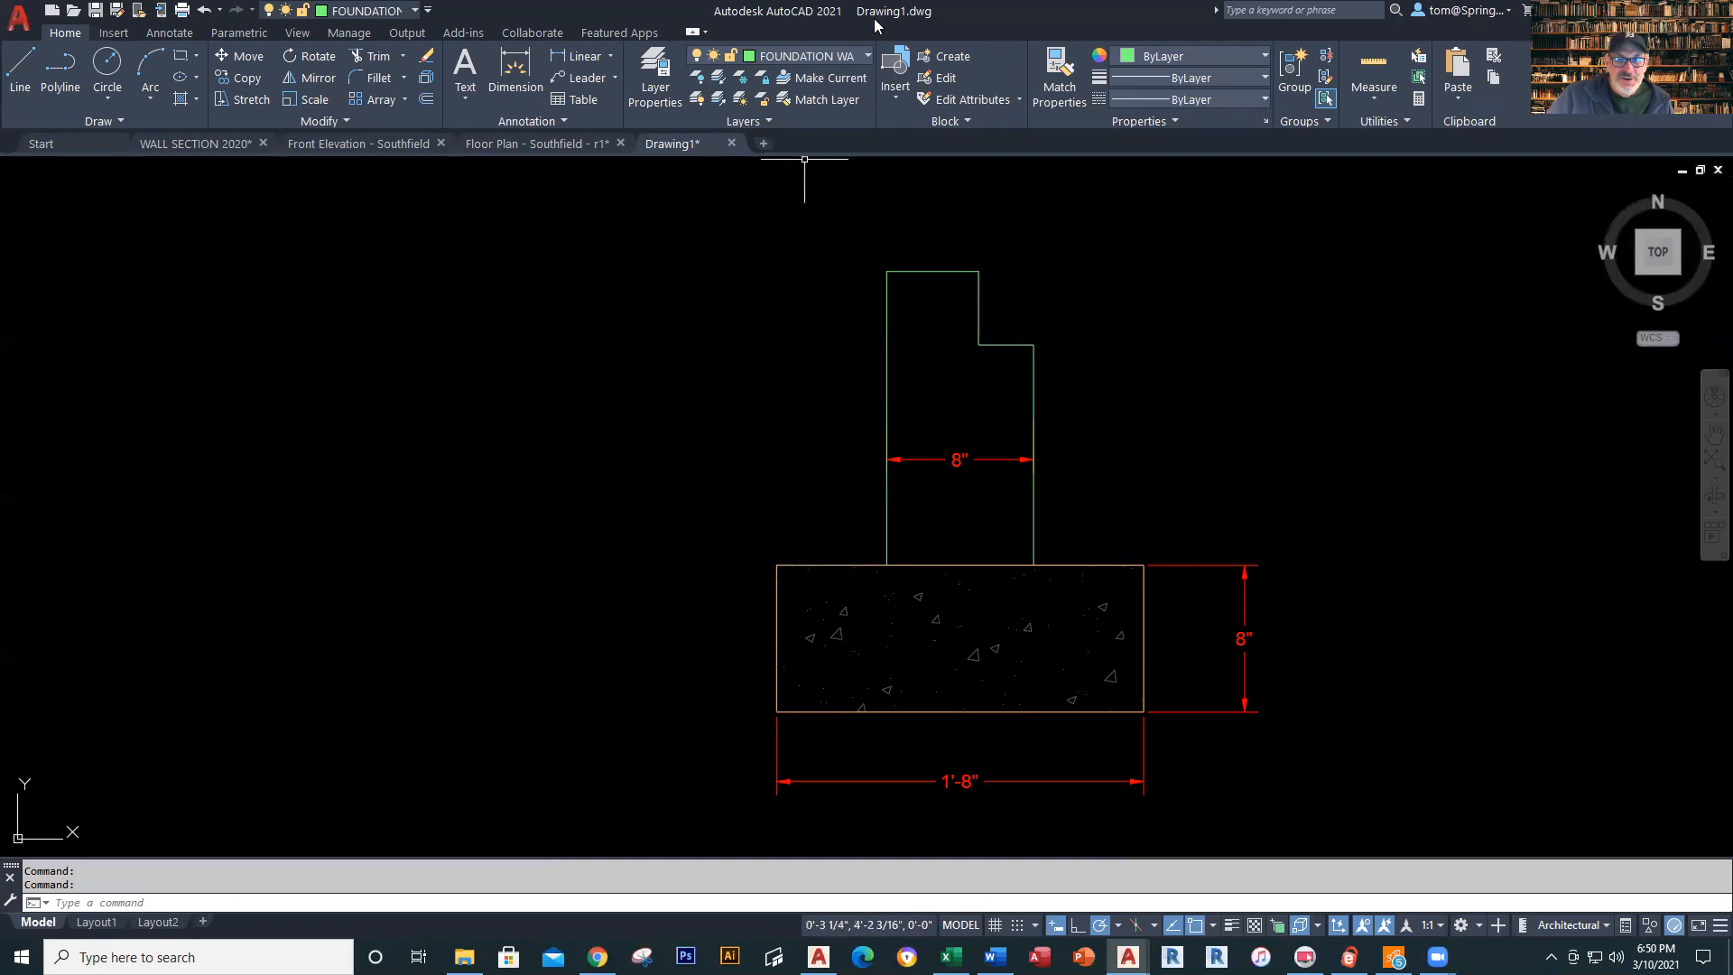
On the DIMENSIONS layer, dimension from the footing's upper-left corner to the foundation wall's right face, placing the dimension inside the footing
click(867, 56)
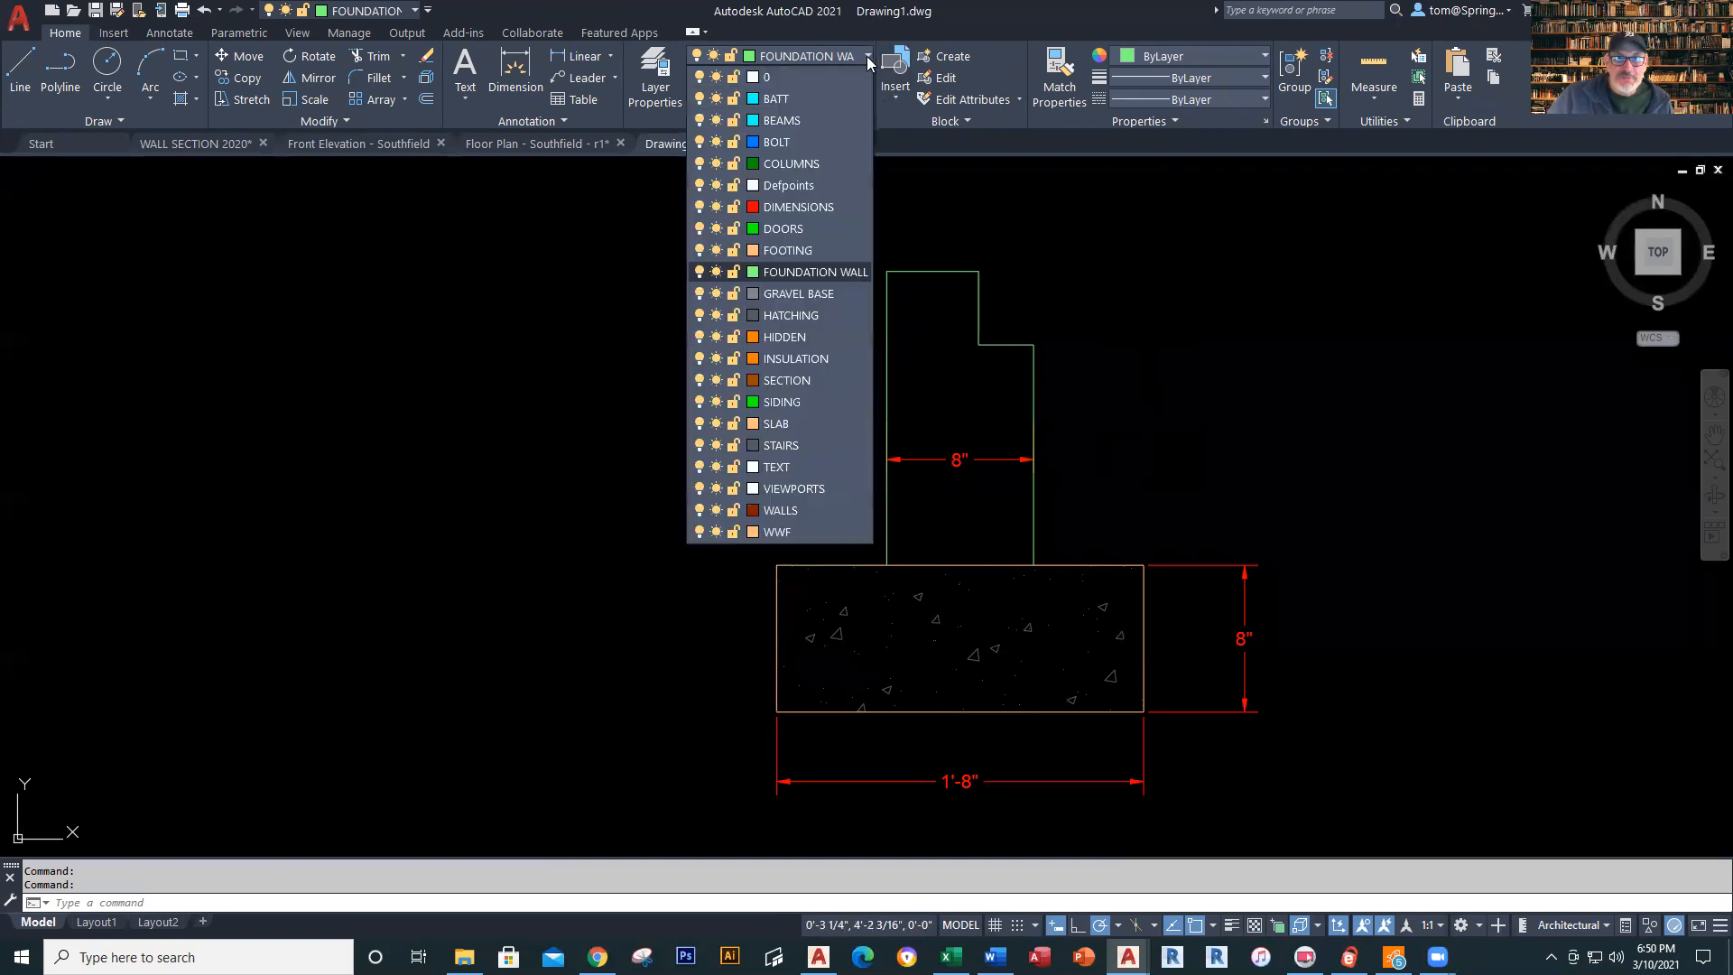
click(823, 210)
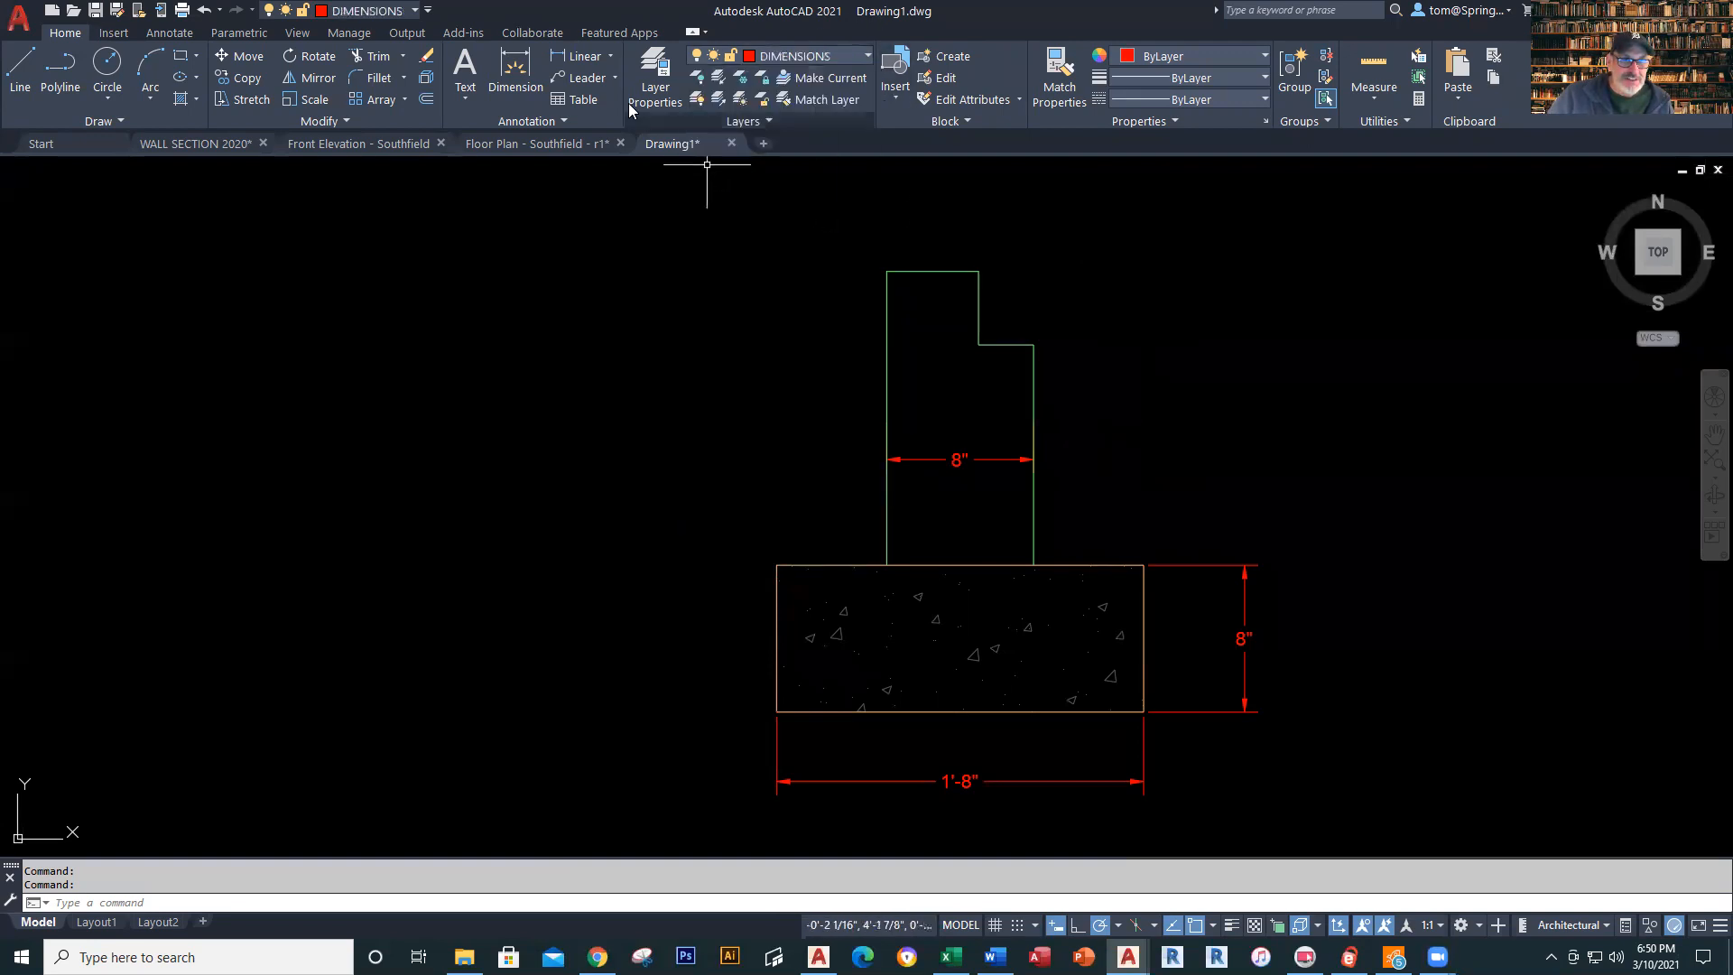
click(574, 55)
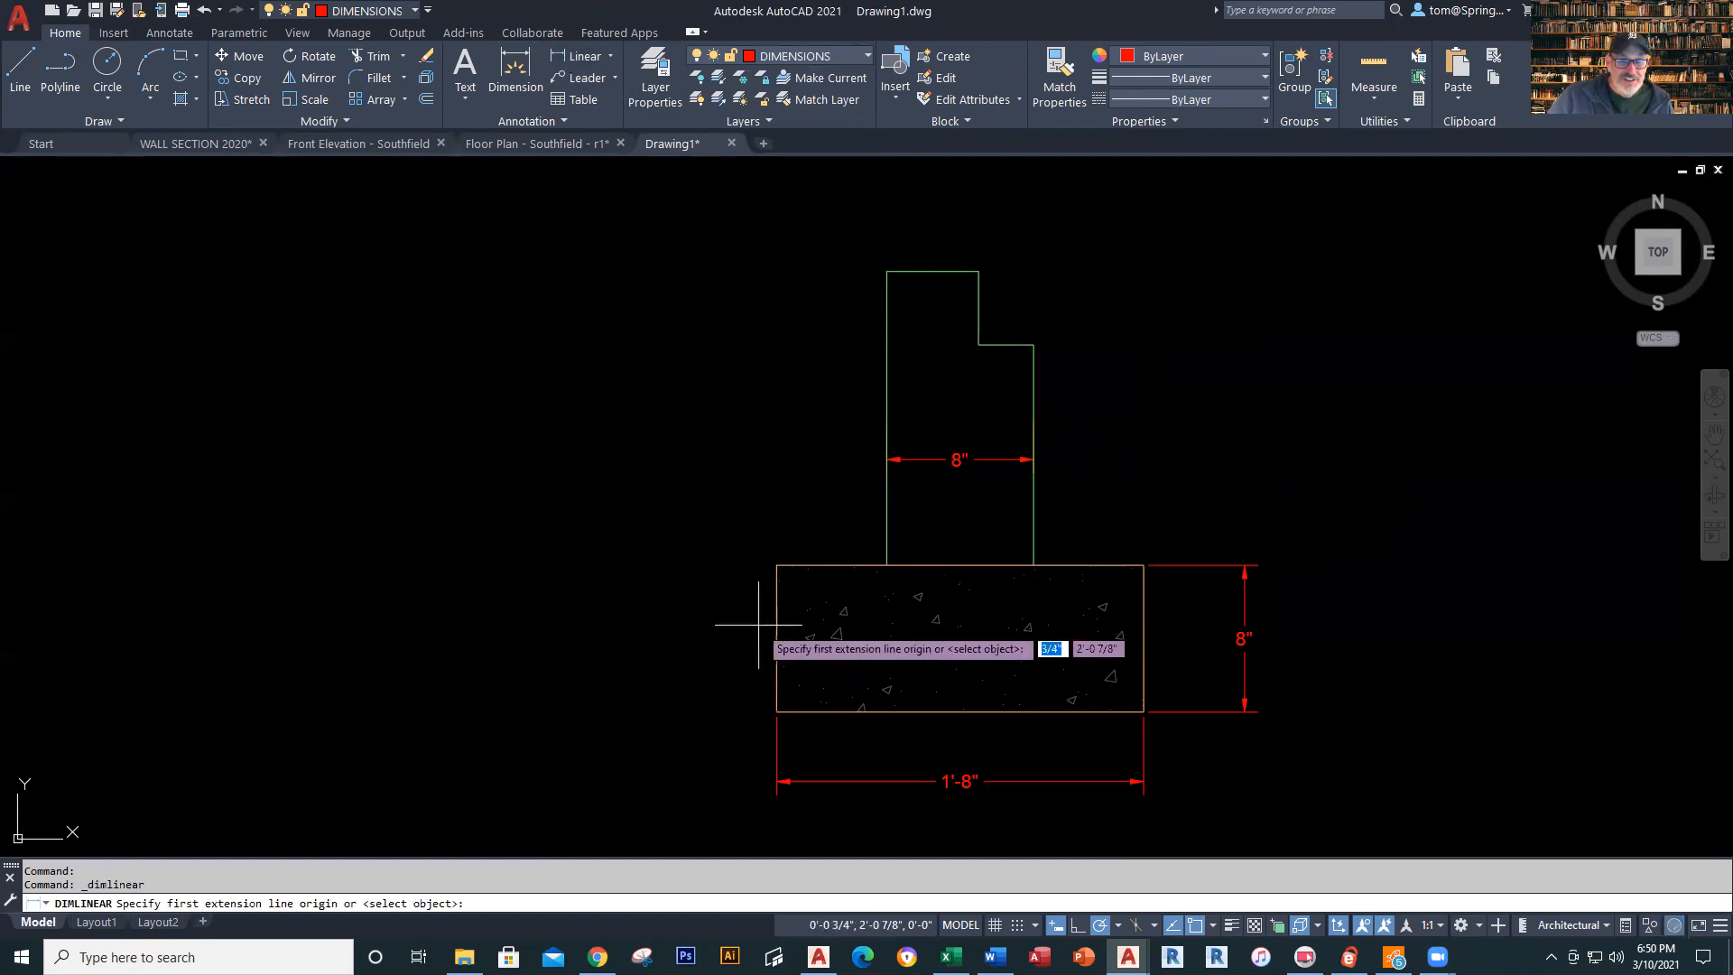
click(776, 564)
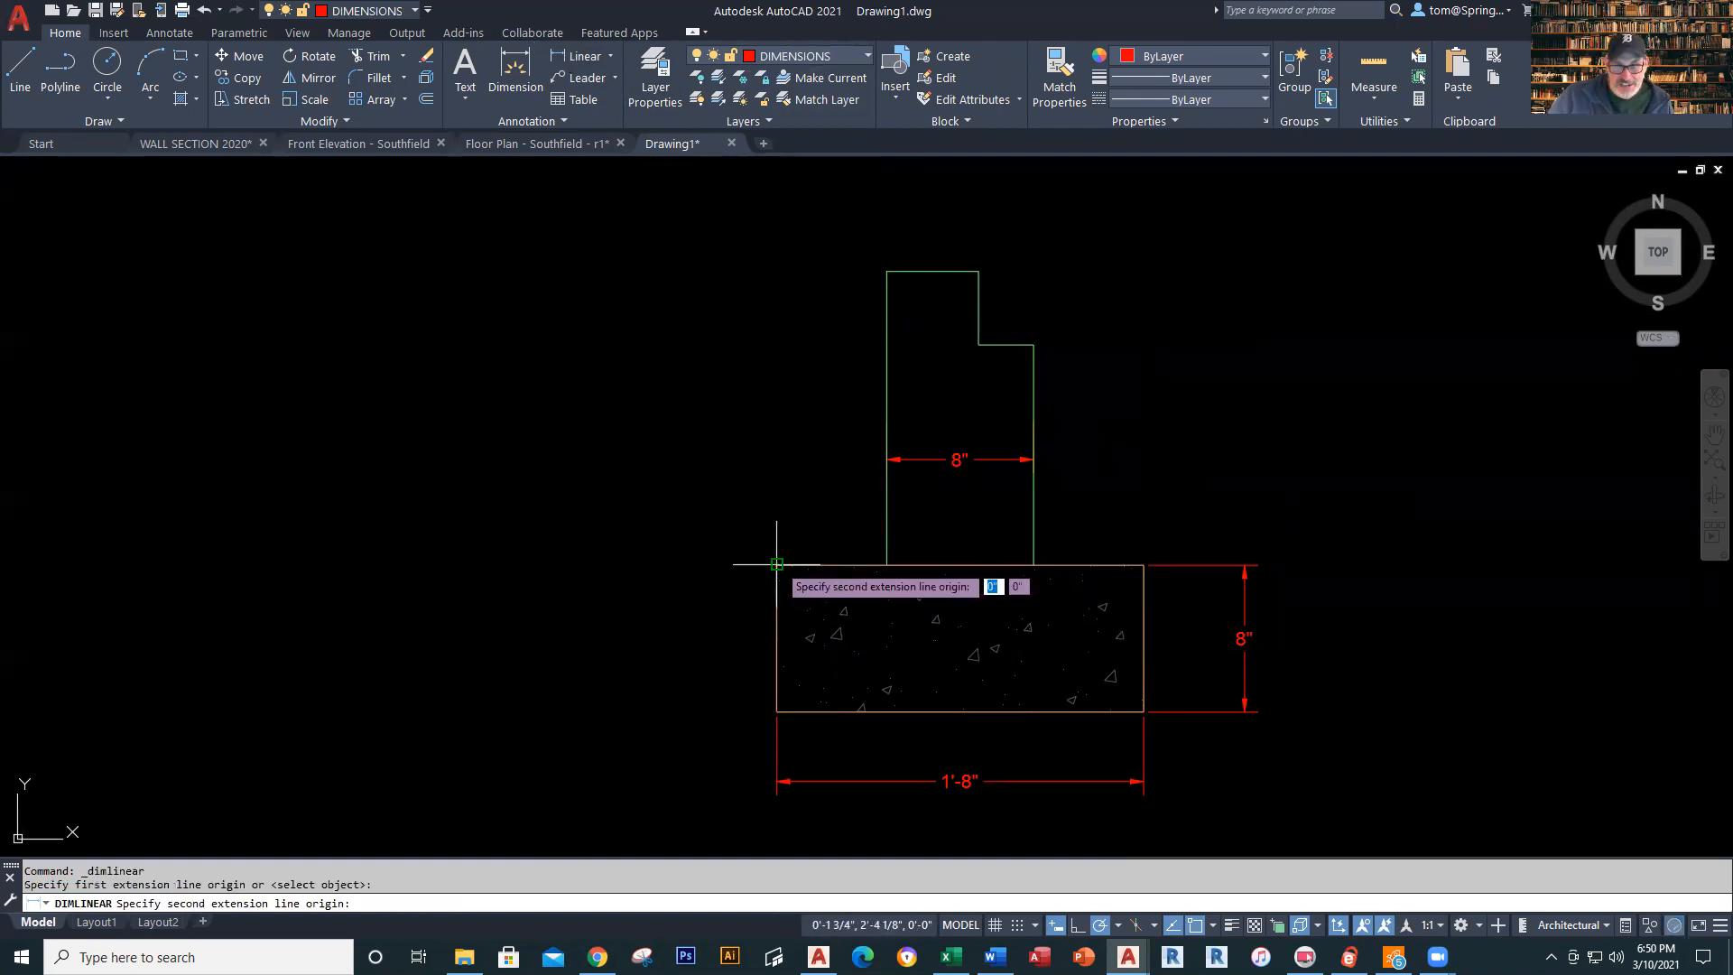
click(1033, 564)
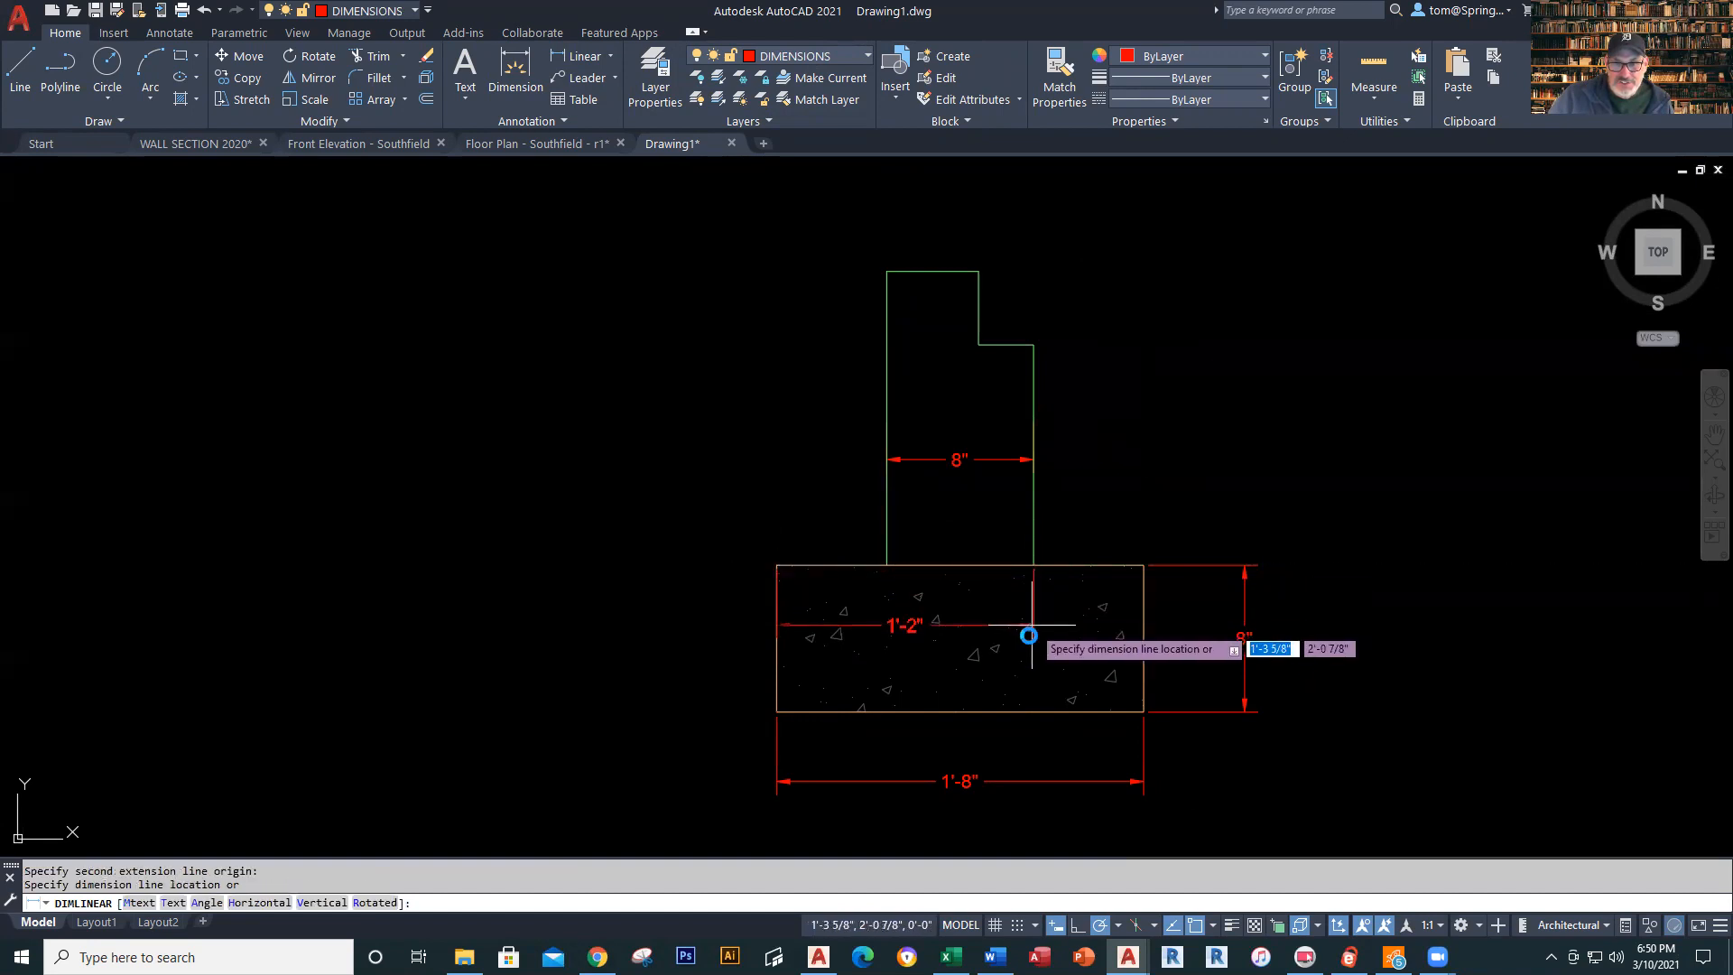
click(1030, 637)
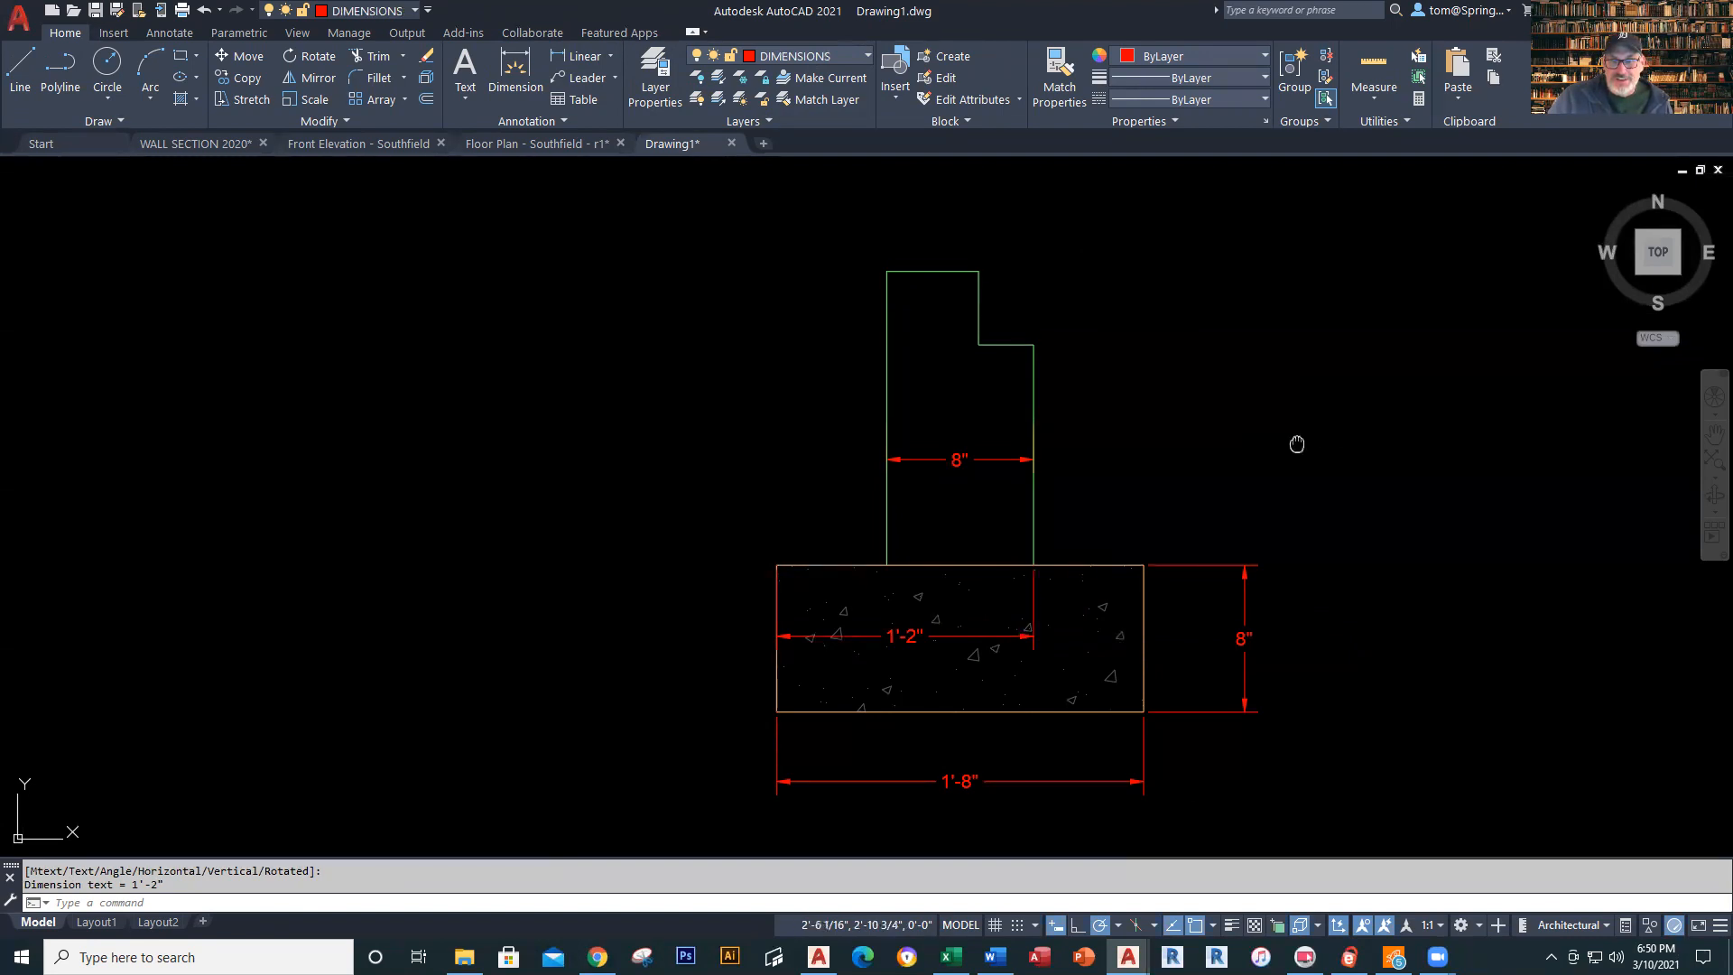
middle_drag(1296, 445, 1098, 462)
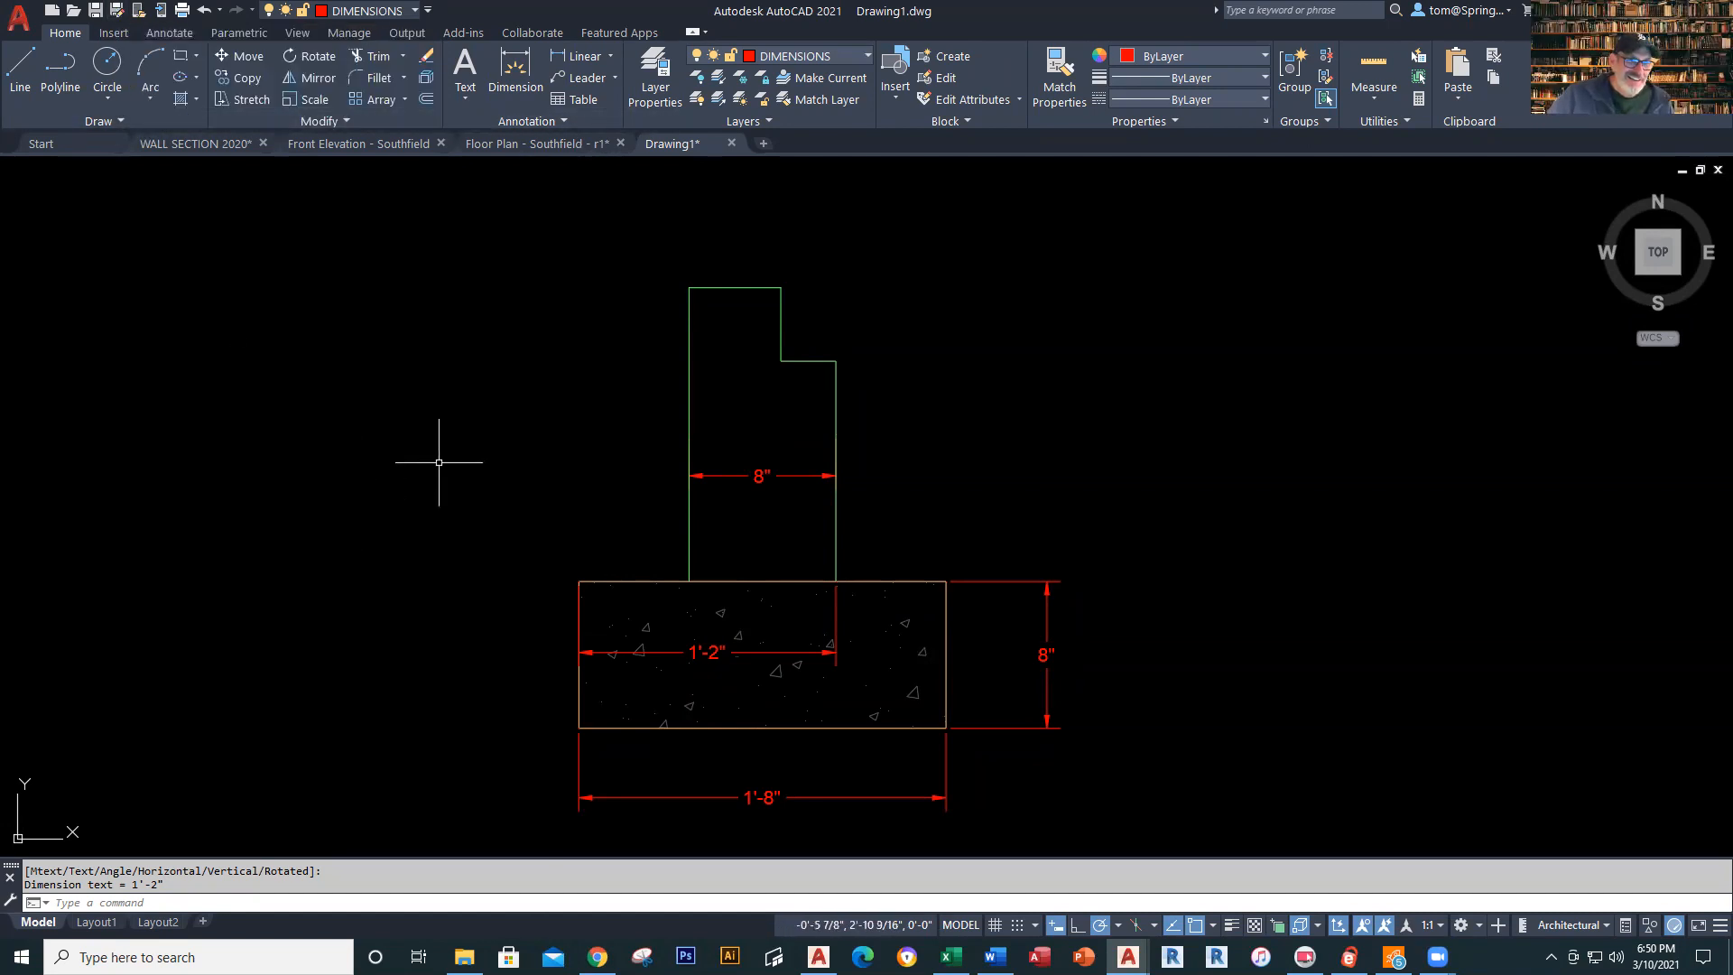
Draw a 6" square from four separate lines in the empty space beside the foundation wall
click(28, 85)
click(931, 405)
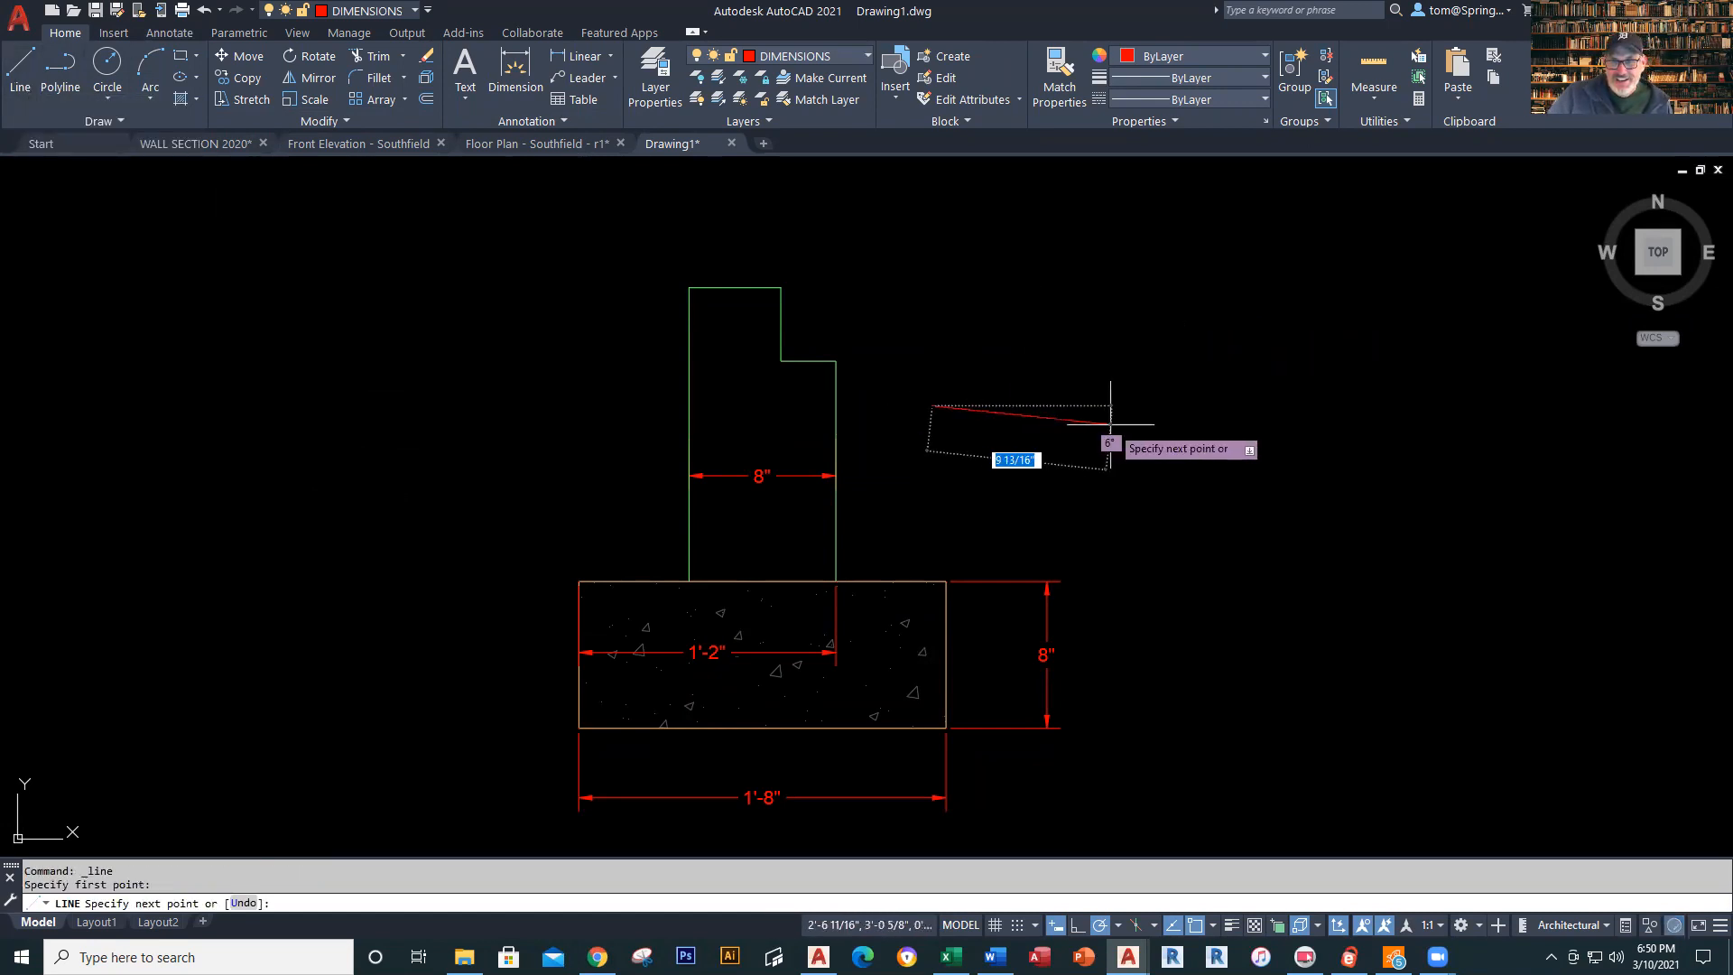
text(6)
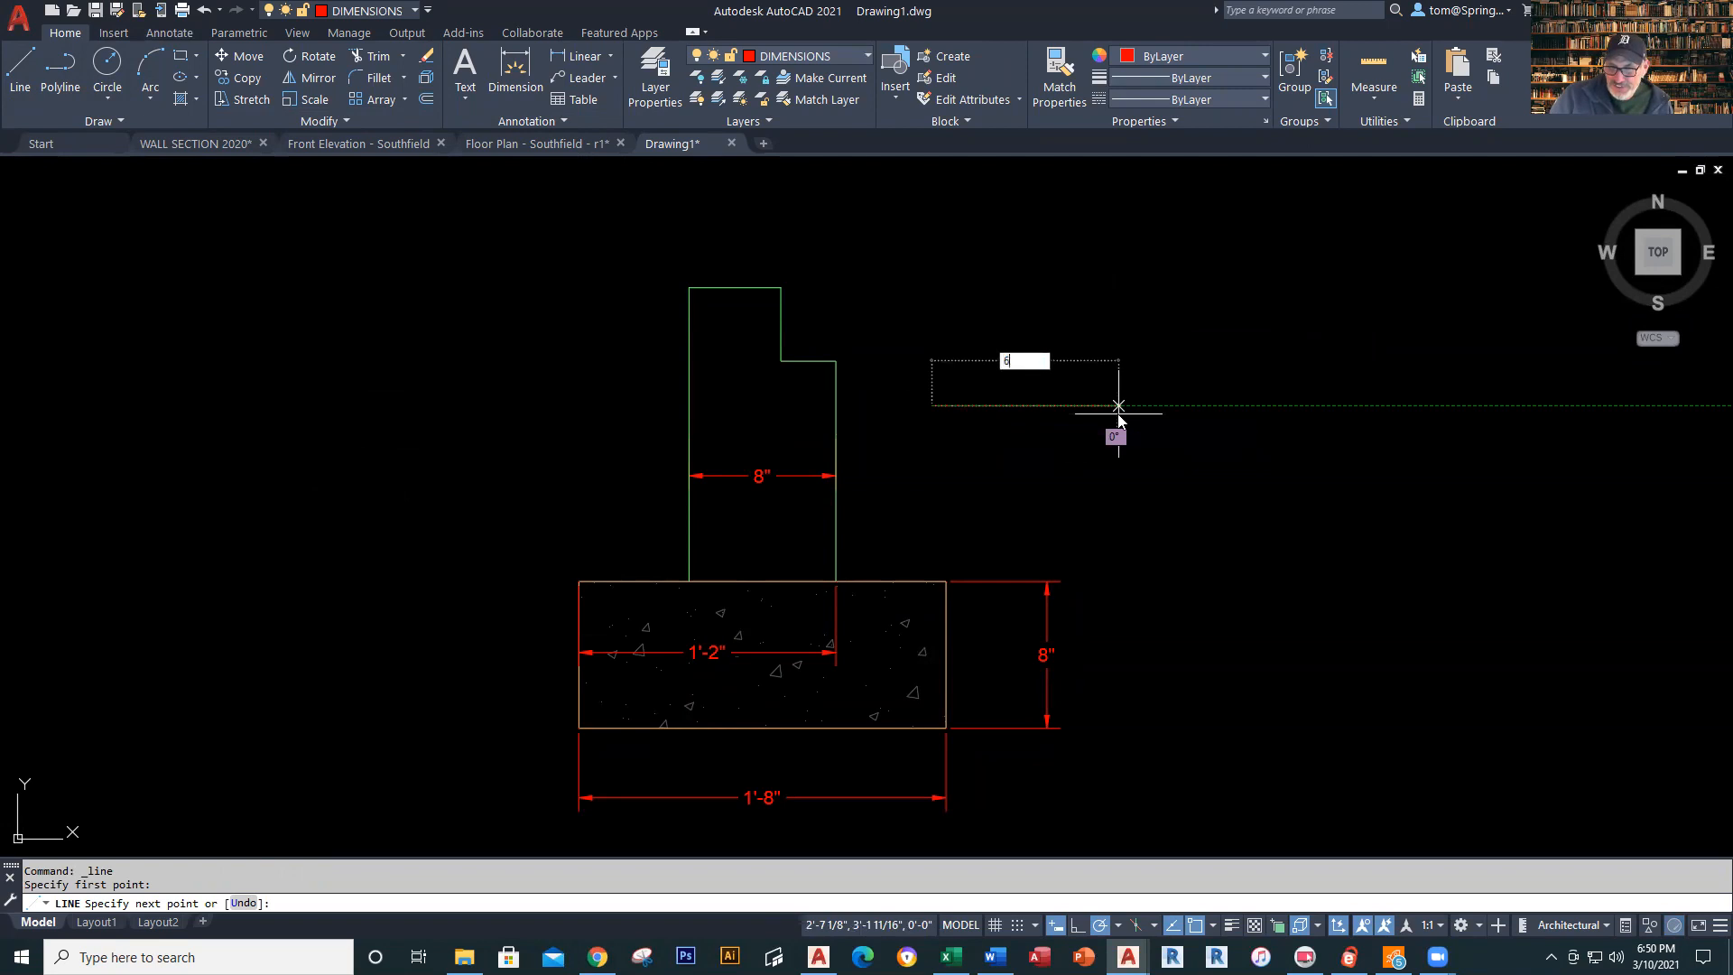
key(Return)
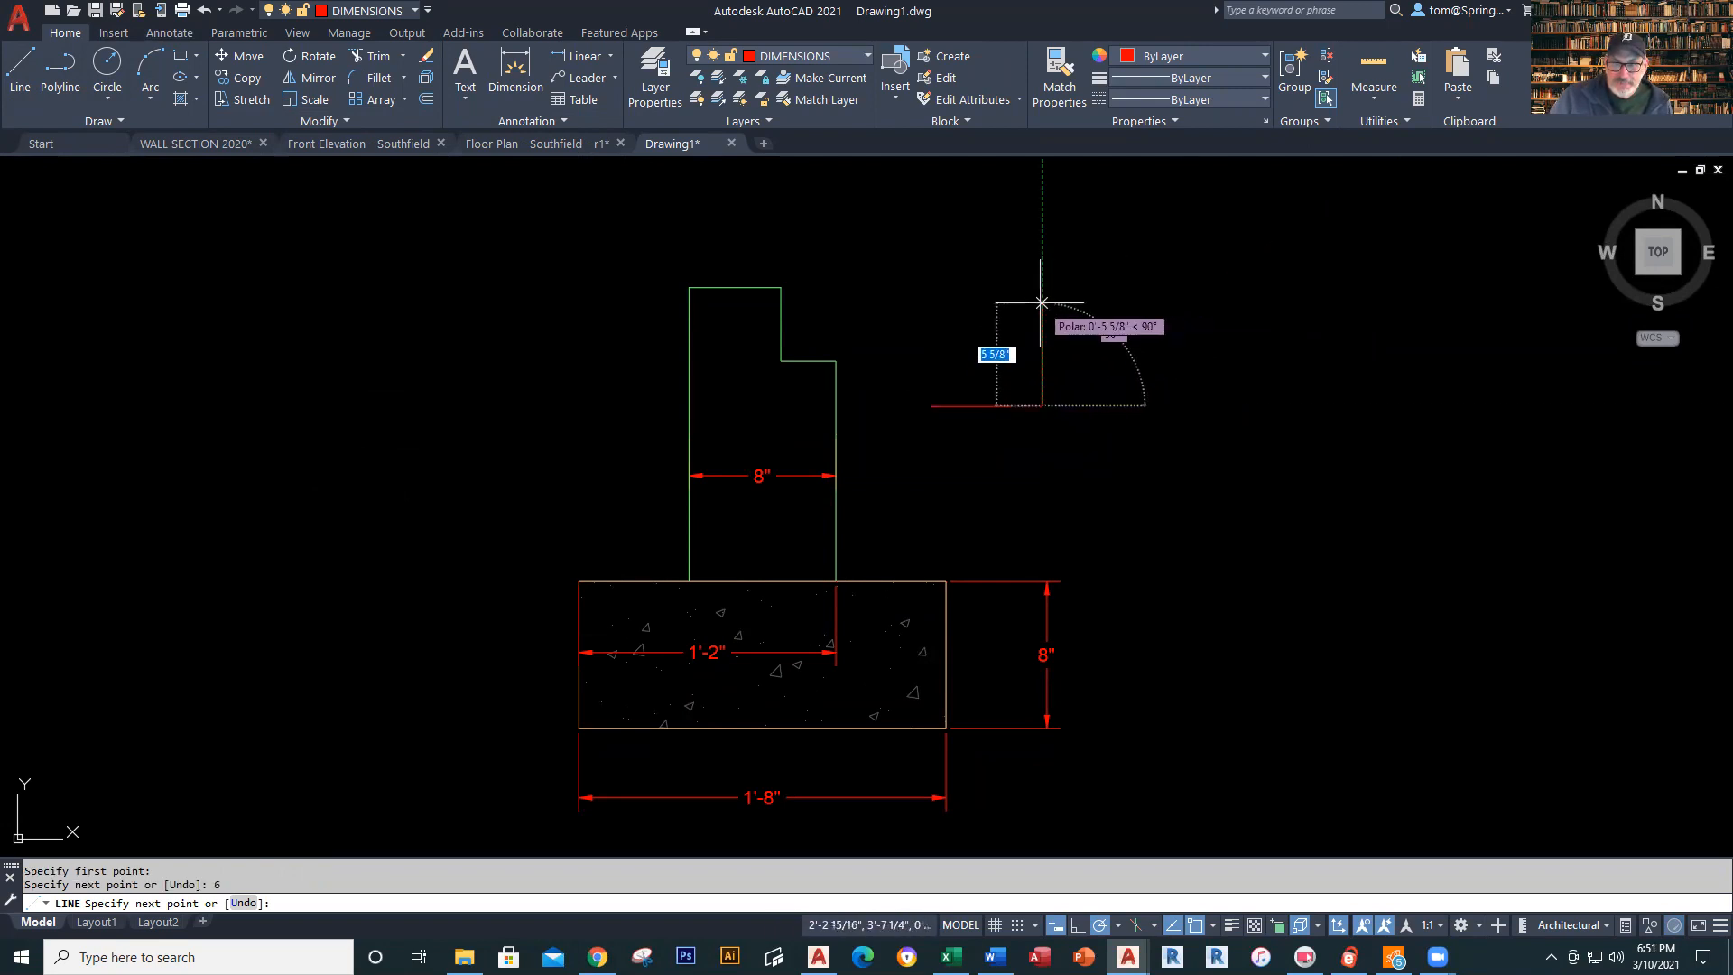
text(6)
key(Return)
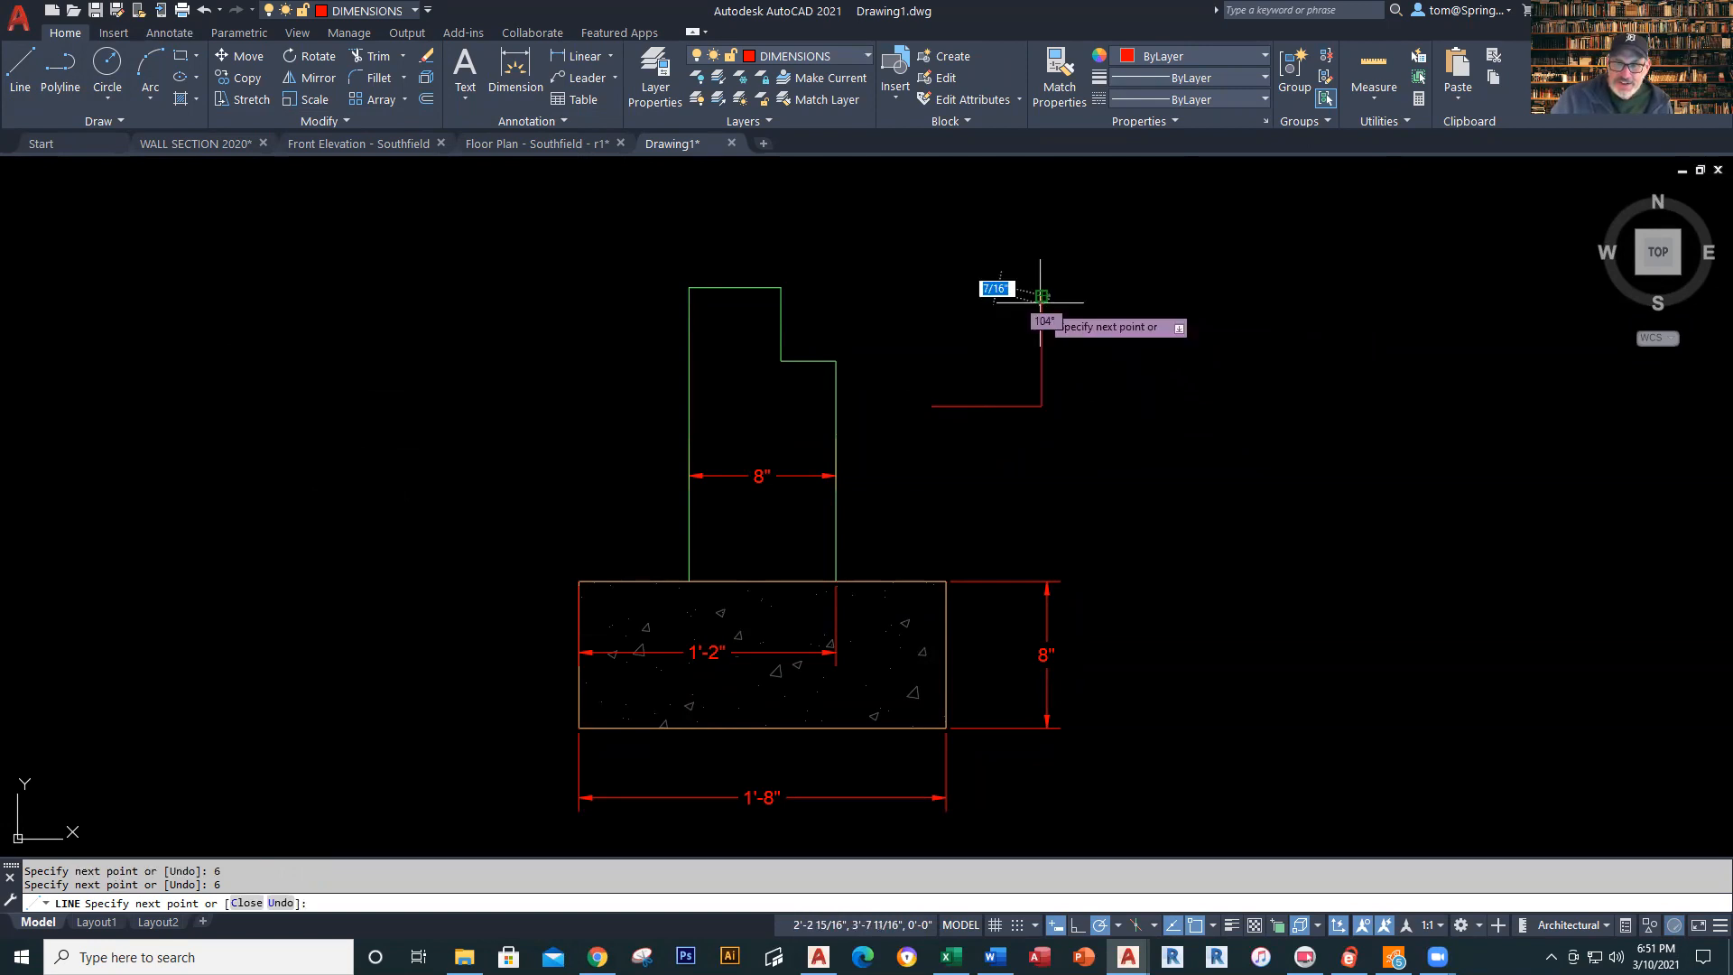
text(6)
key(Return)
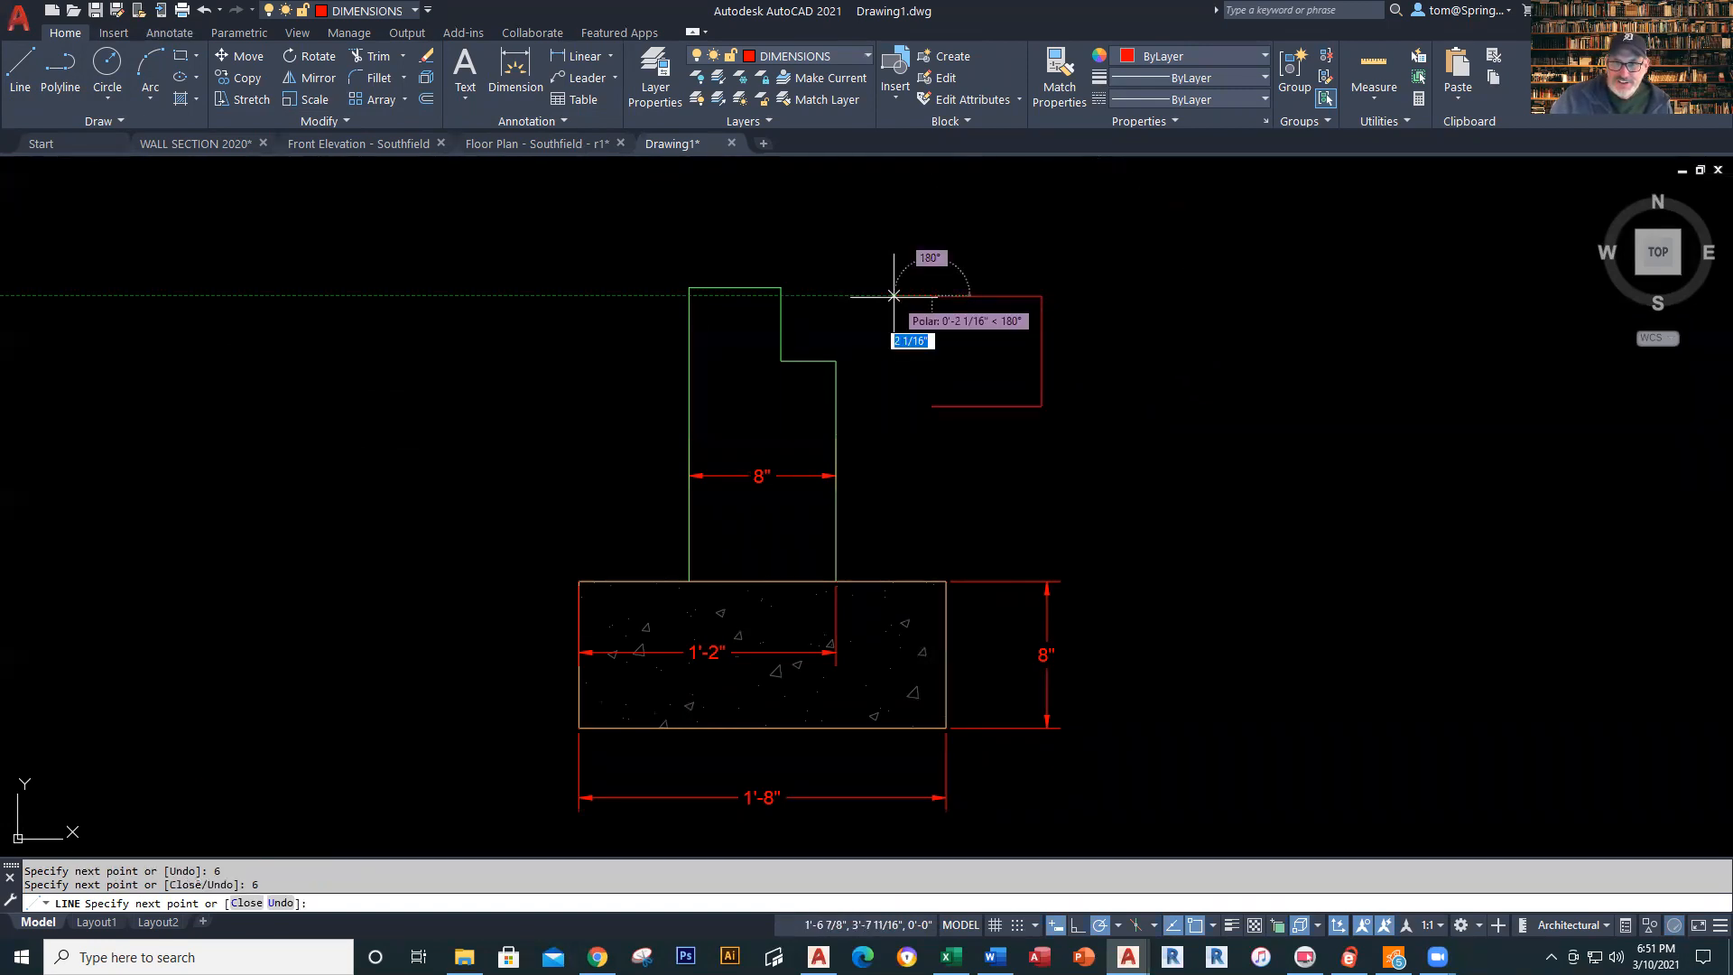
click(932, 405)
key(Escape)
Select the square's sides one at a time to examine whether they are separate line objects
click(1038, 389)
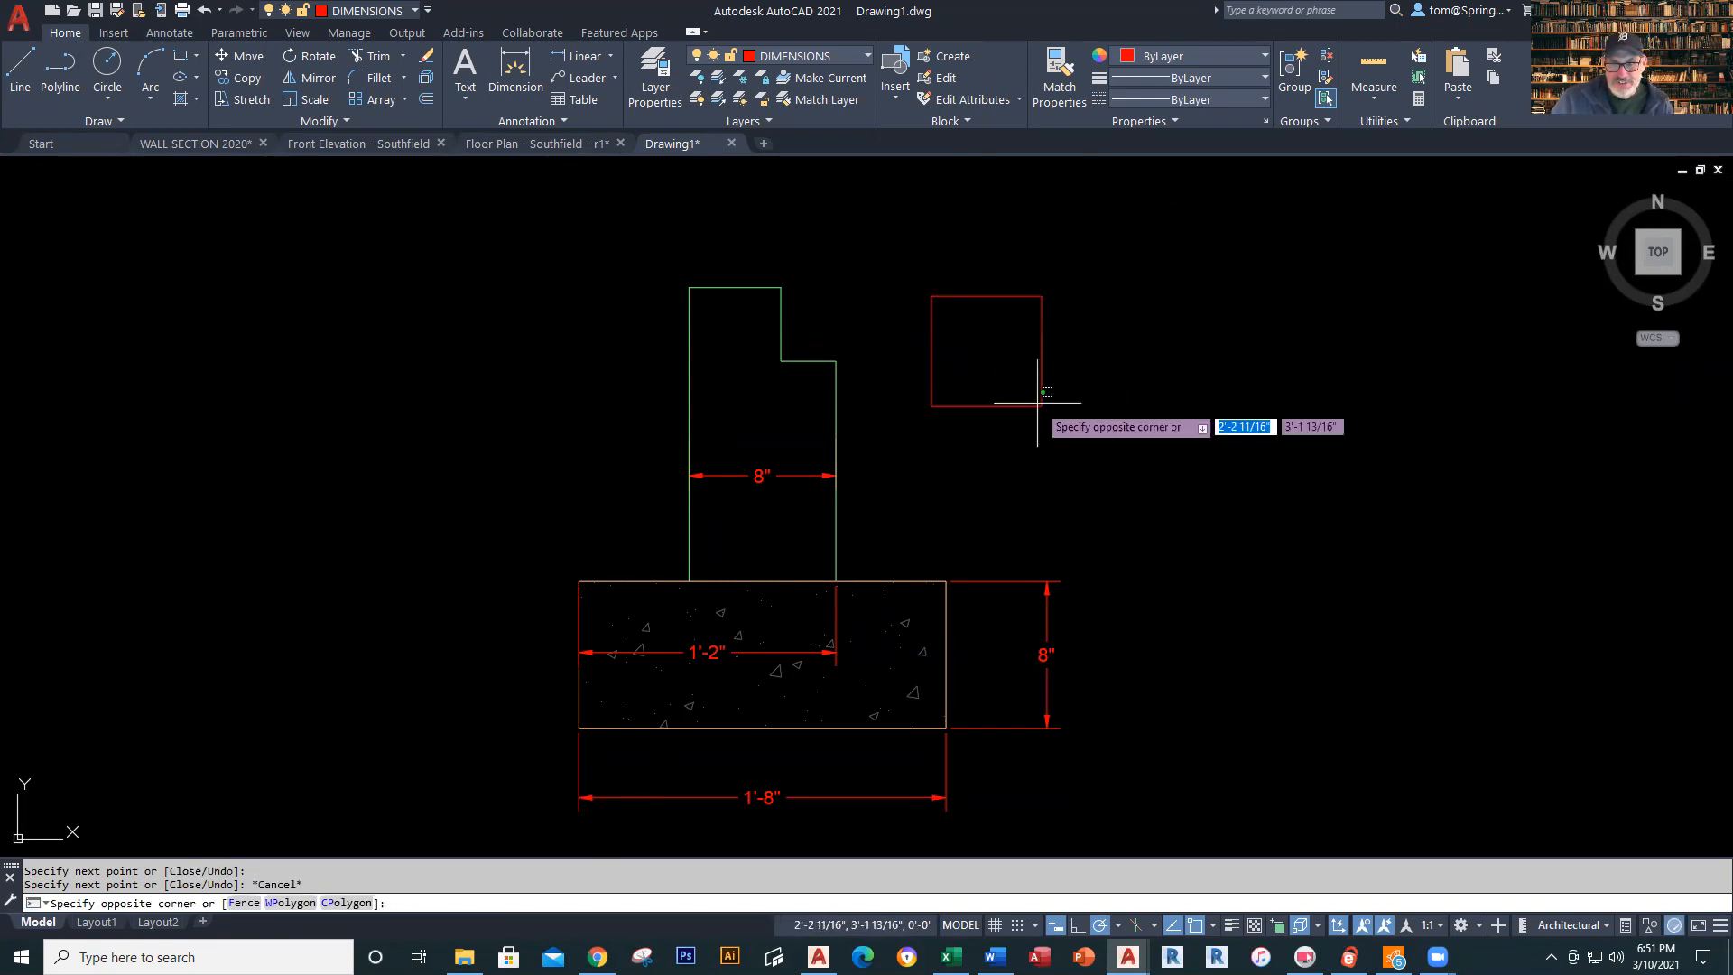
click(1040, 364)
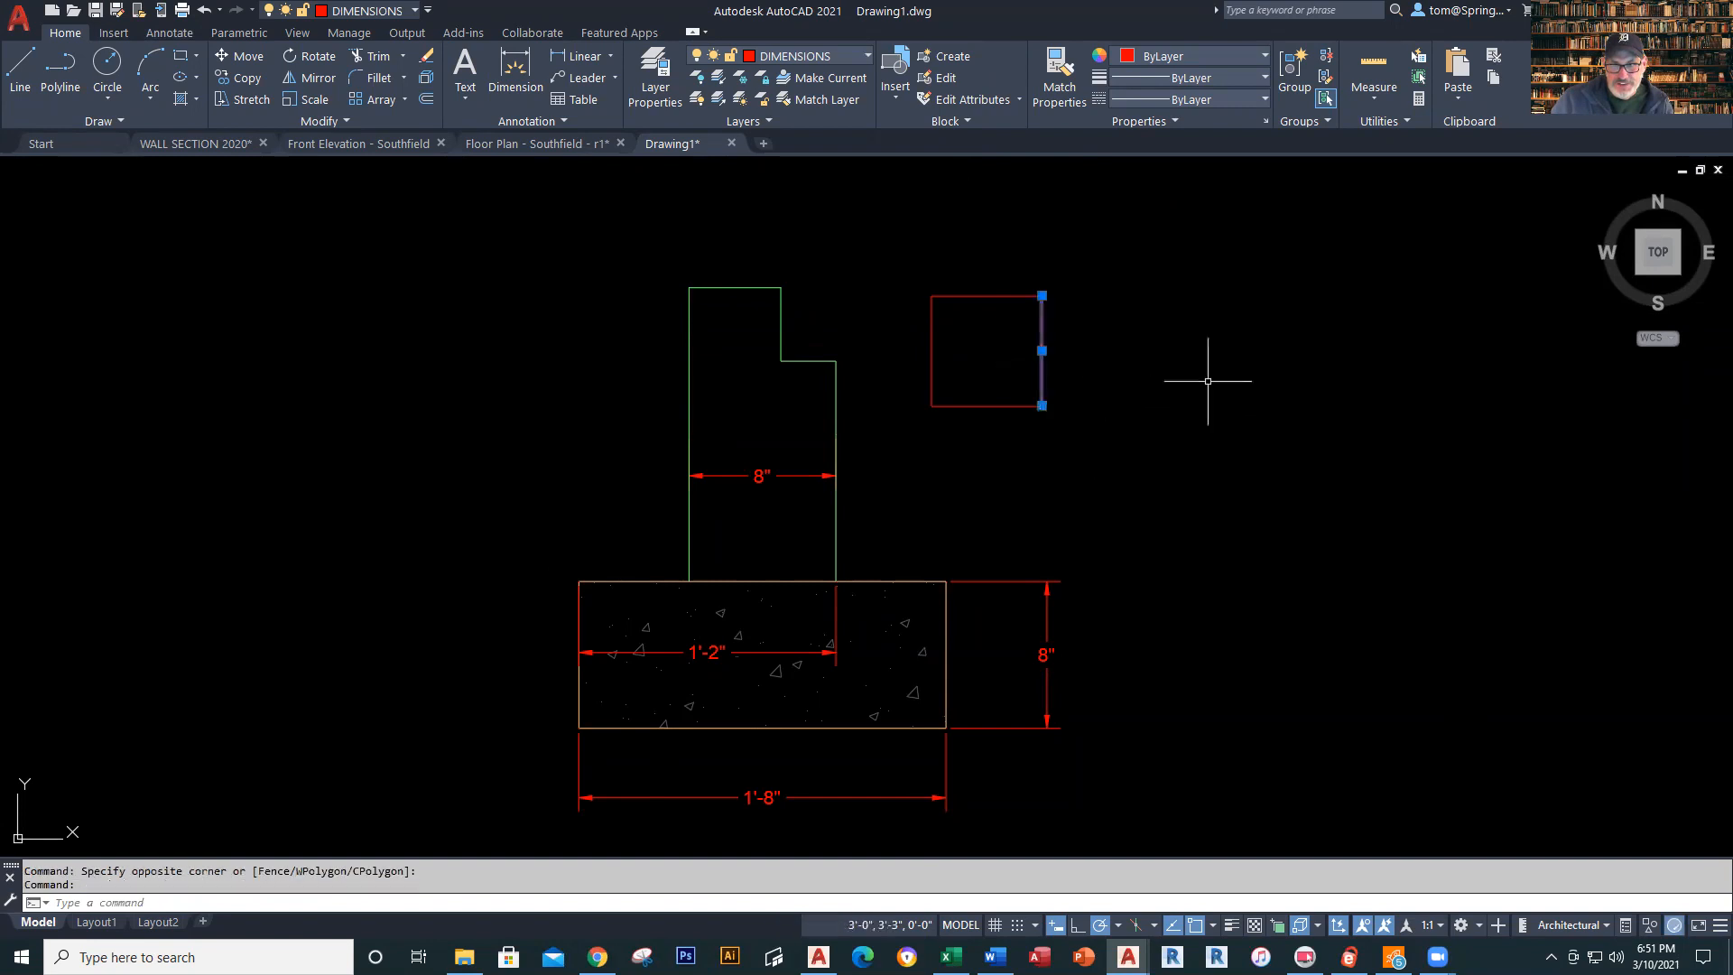
key(Escape)
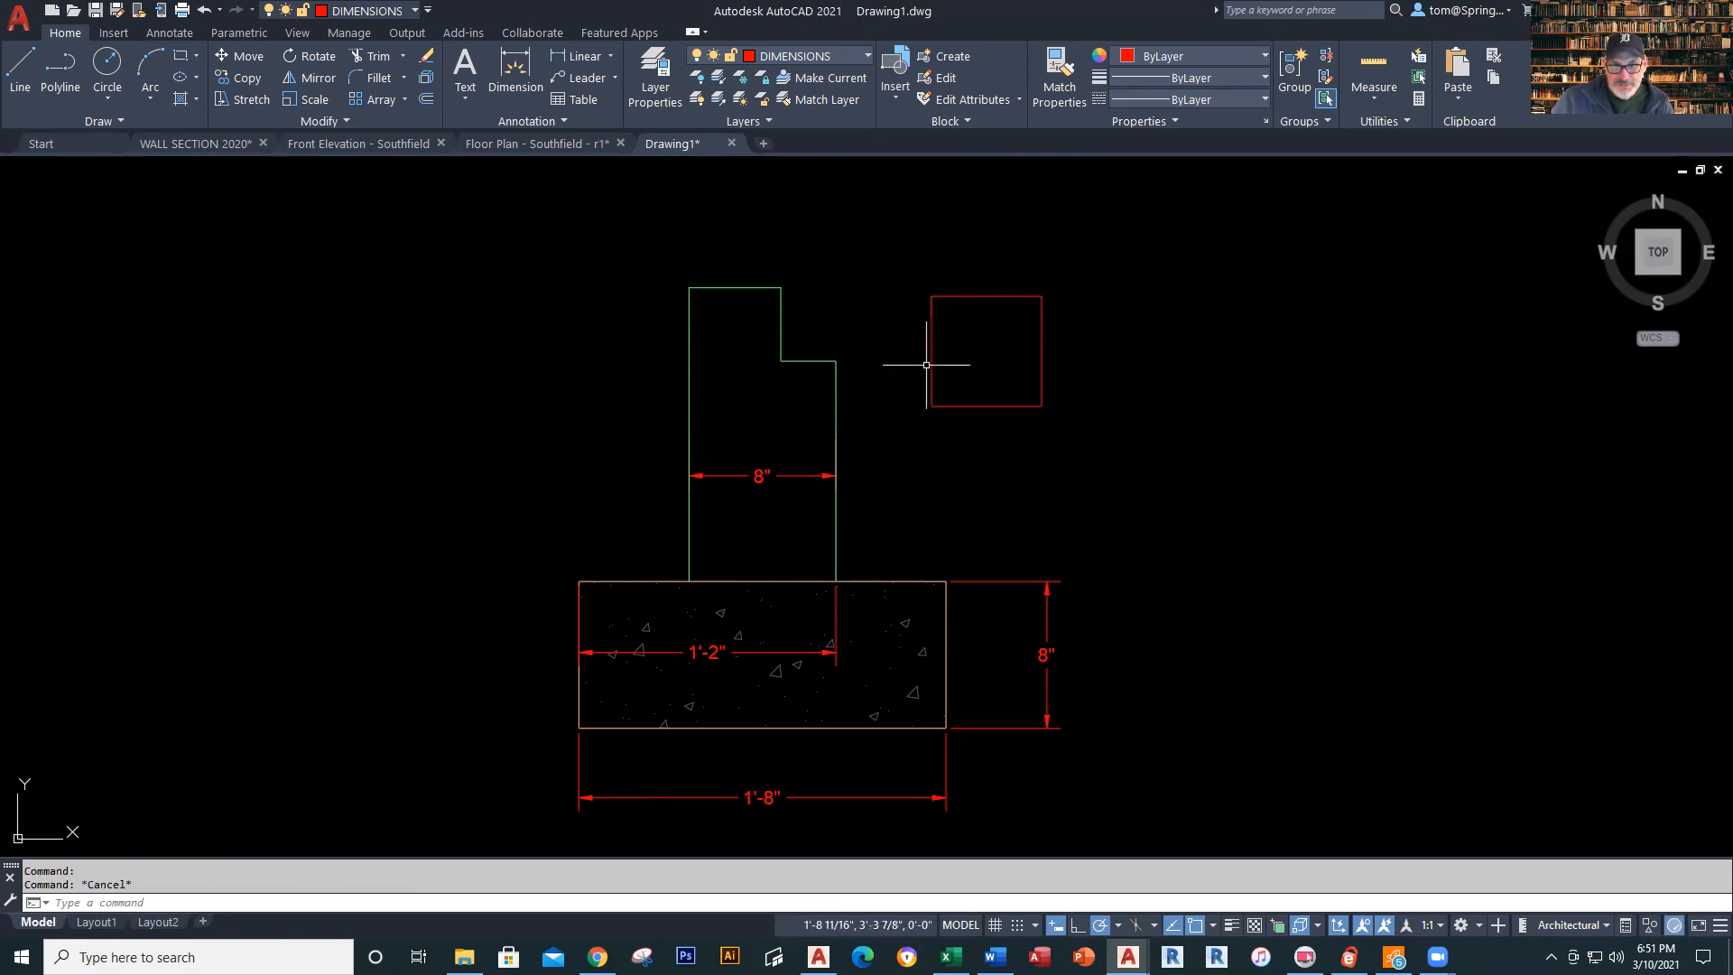
click(933, 353)
key(Escape)
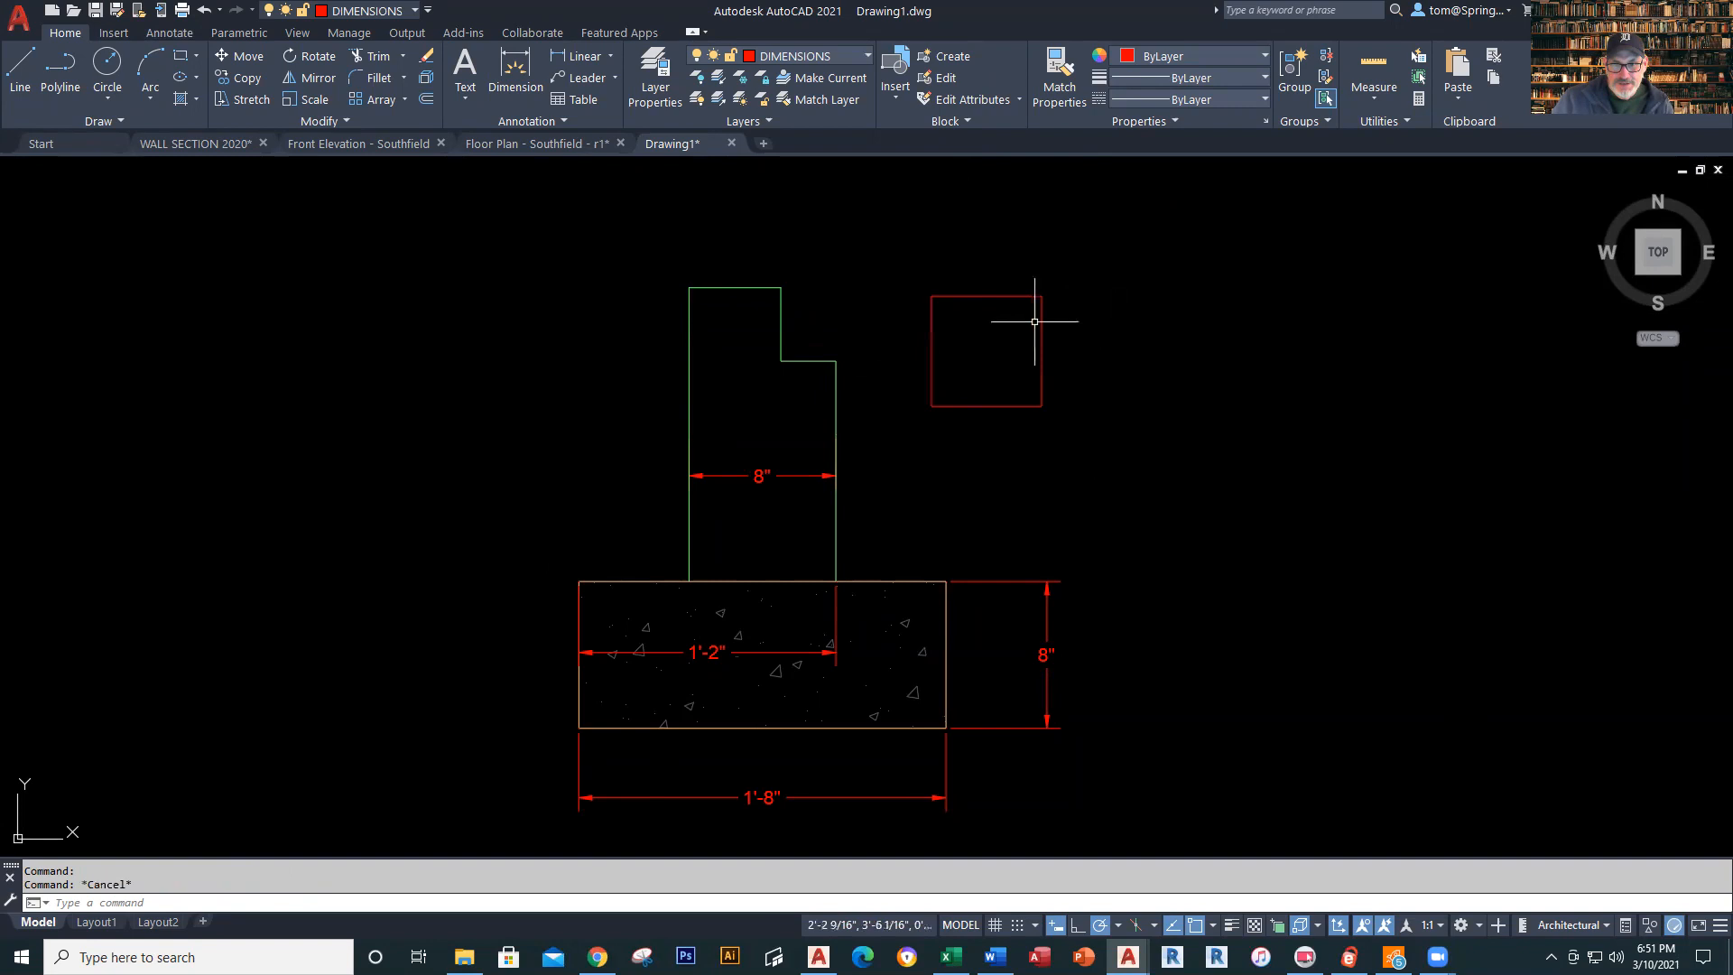
click(996, 311)
click(986, 322)
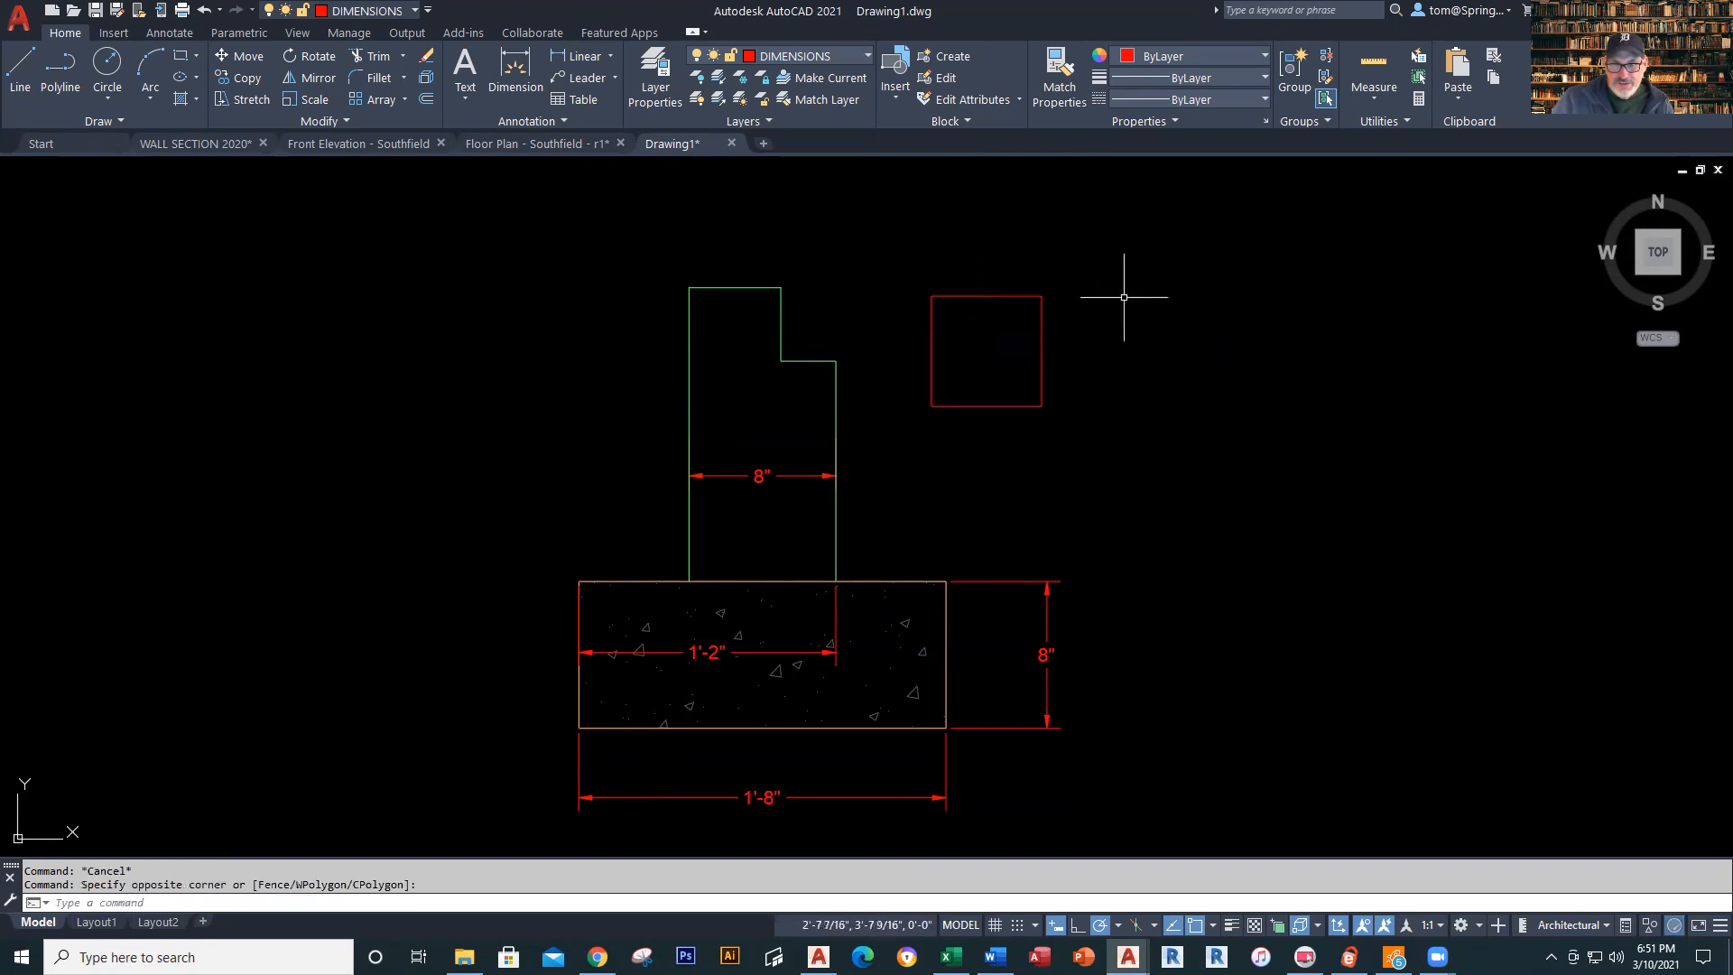
click(1014, 274)
click(1002, 321)
key(Escape)
click(993, 405)
key(Escape)
click(1023, 405)
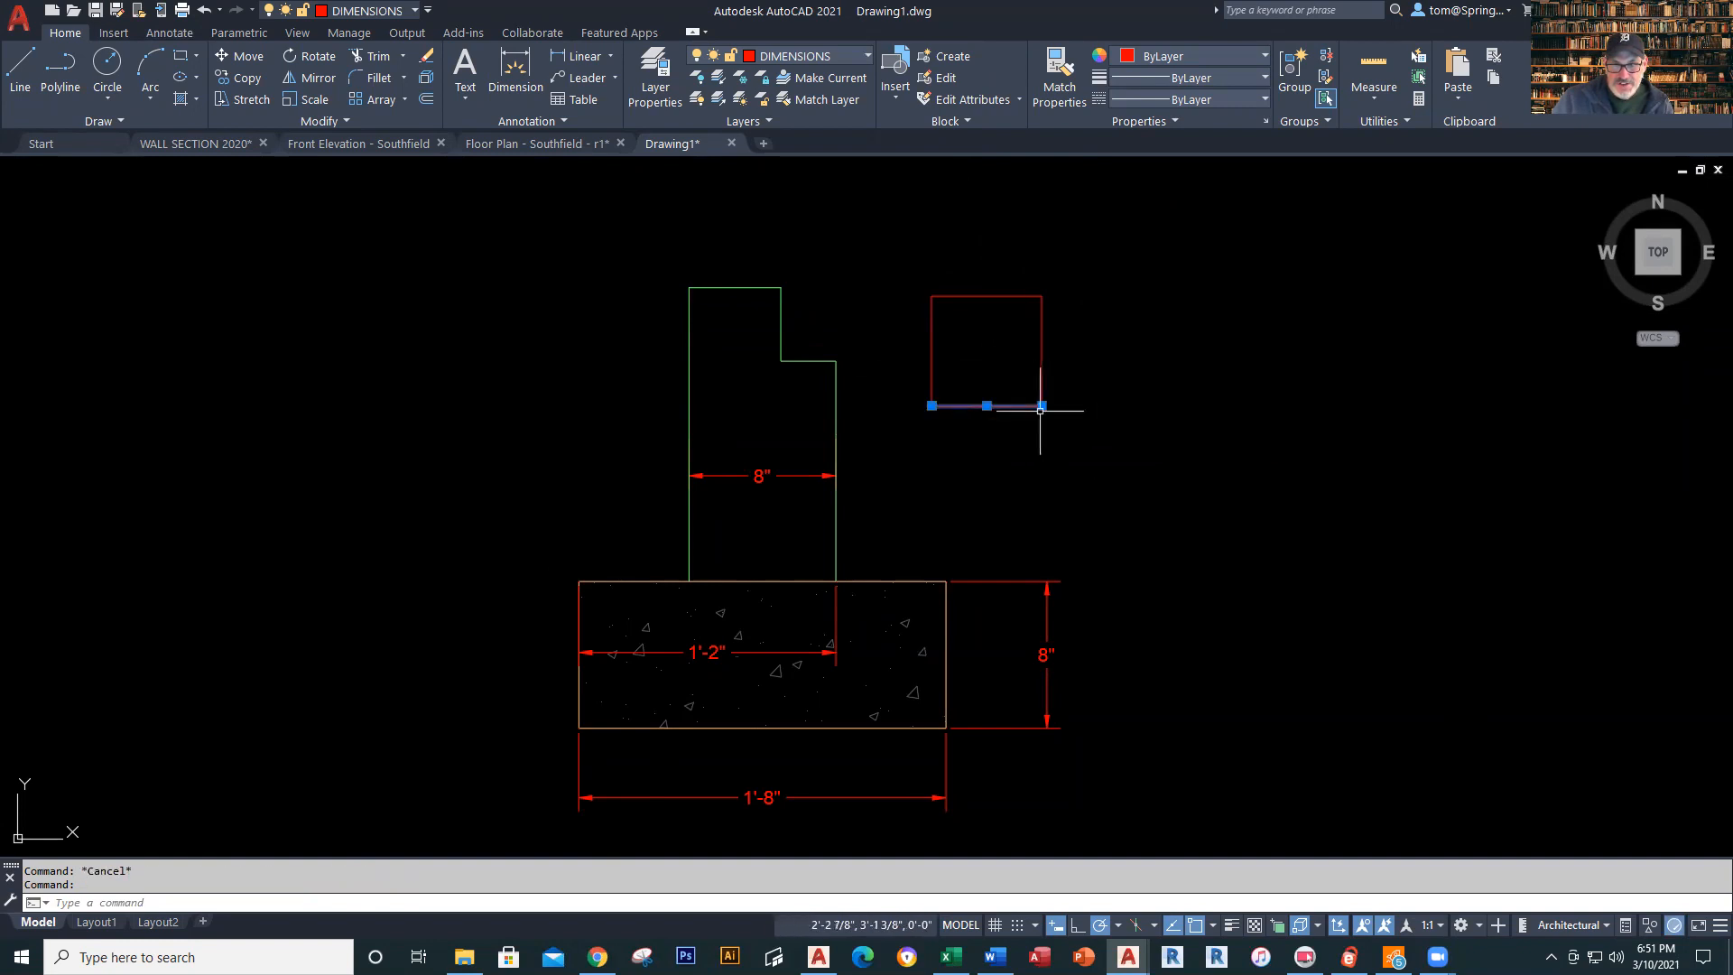
mouse_move(1043, 408)
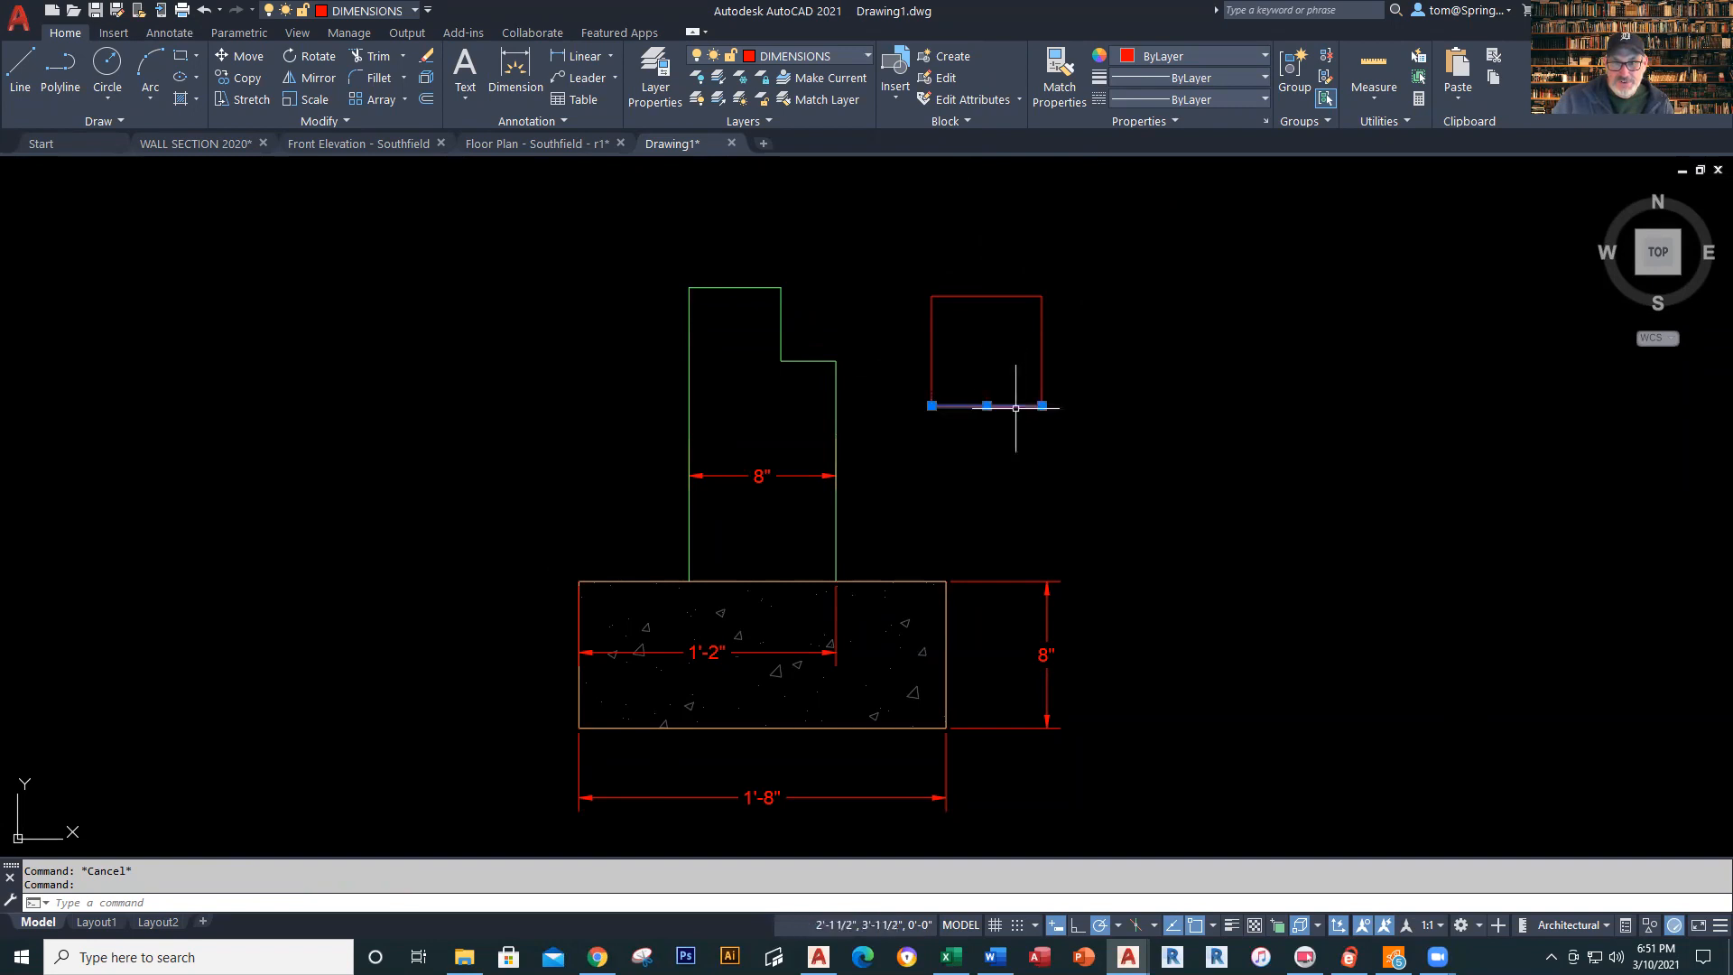
key(Escape)
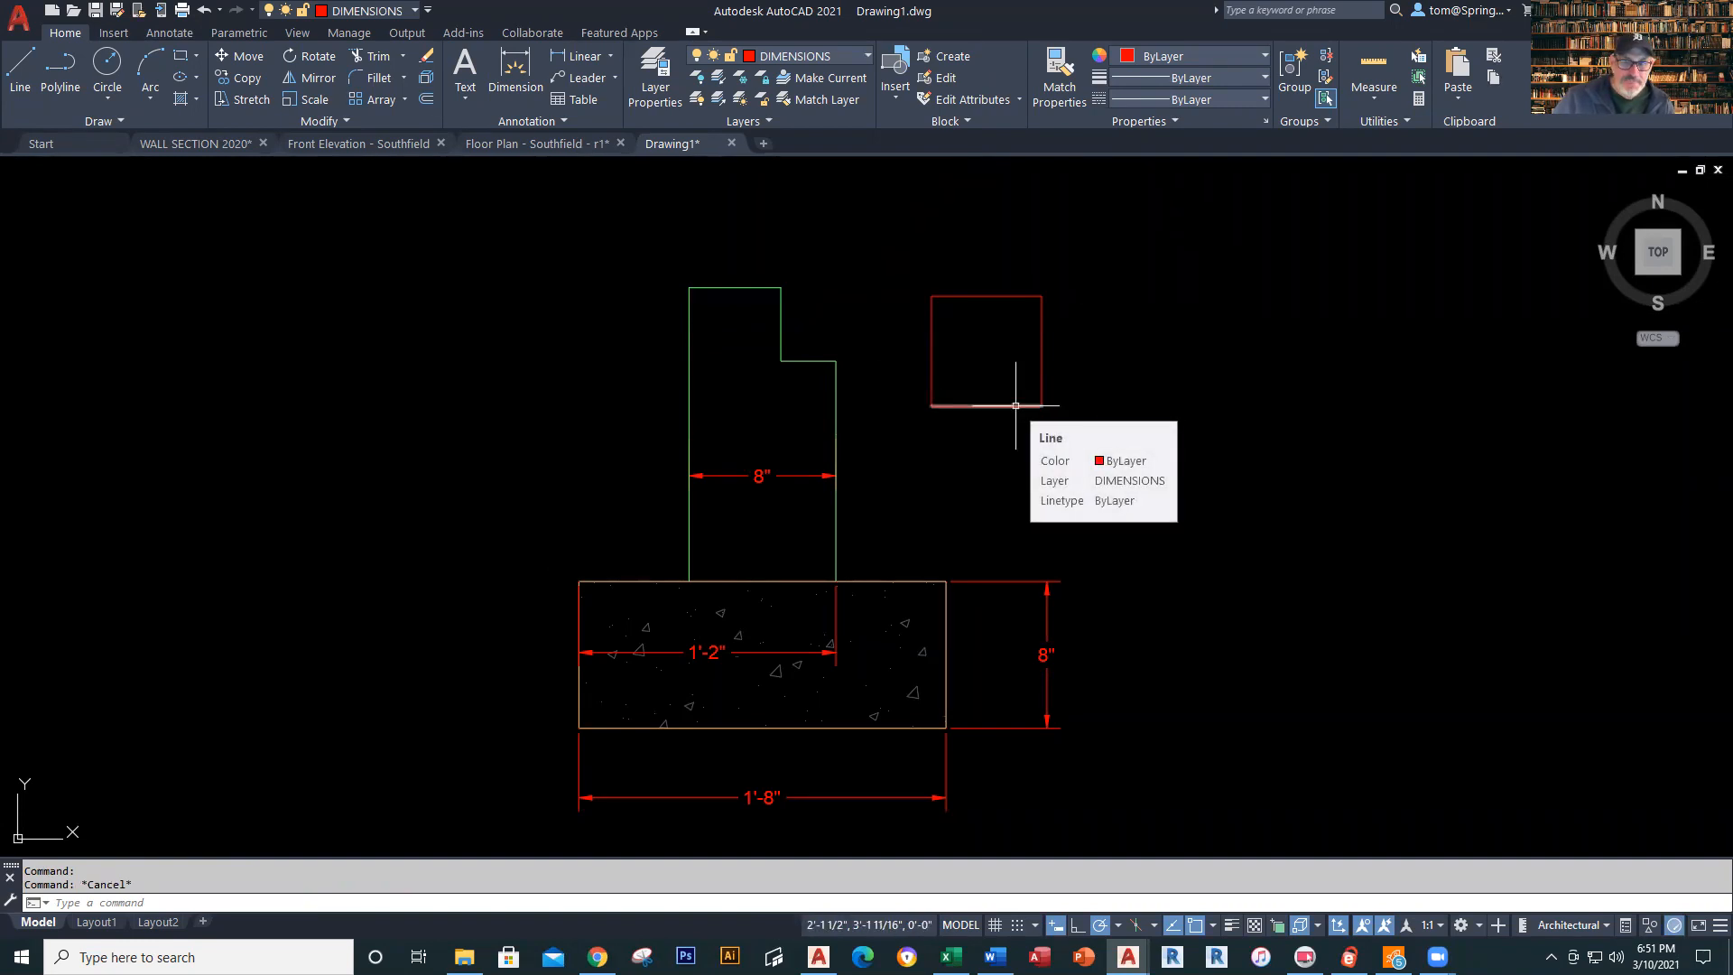
key(Escape)
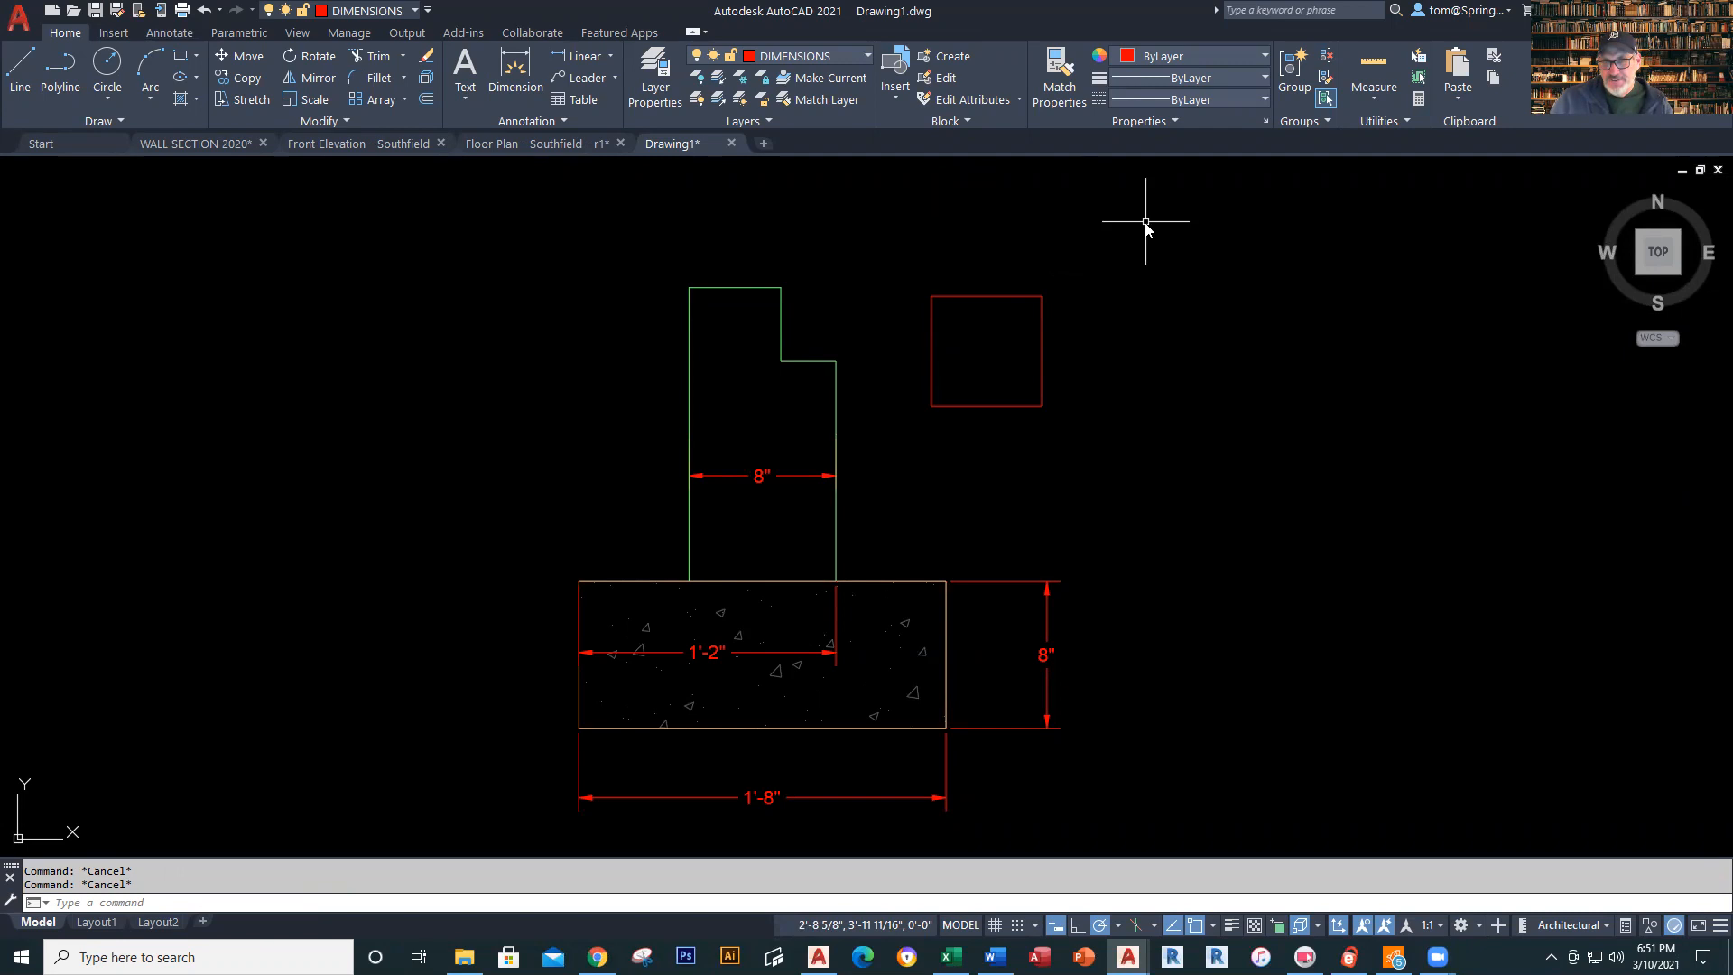
Join the square's four lines into a single polyline and select it to check that it acts as one object
text(J)
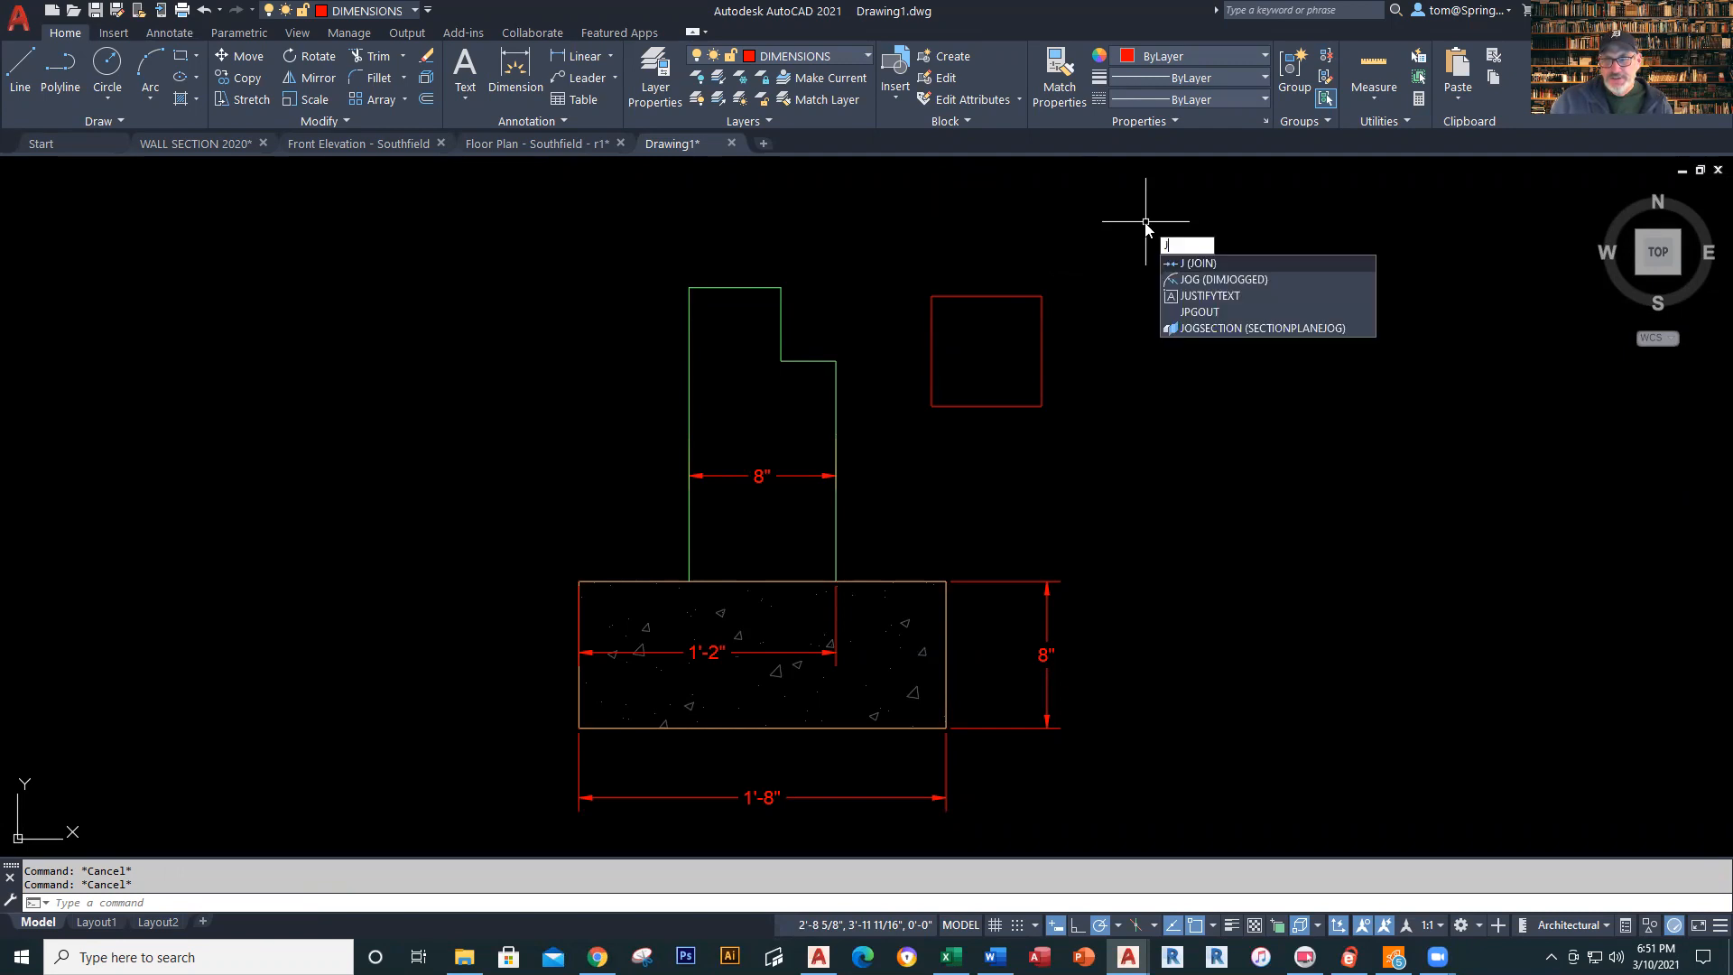
click(1198, 264)
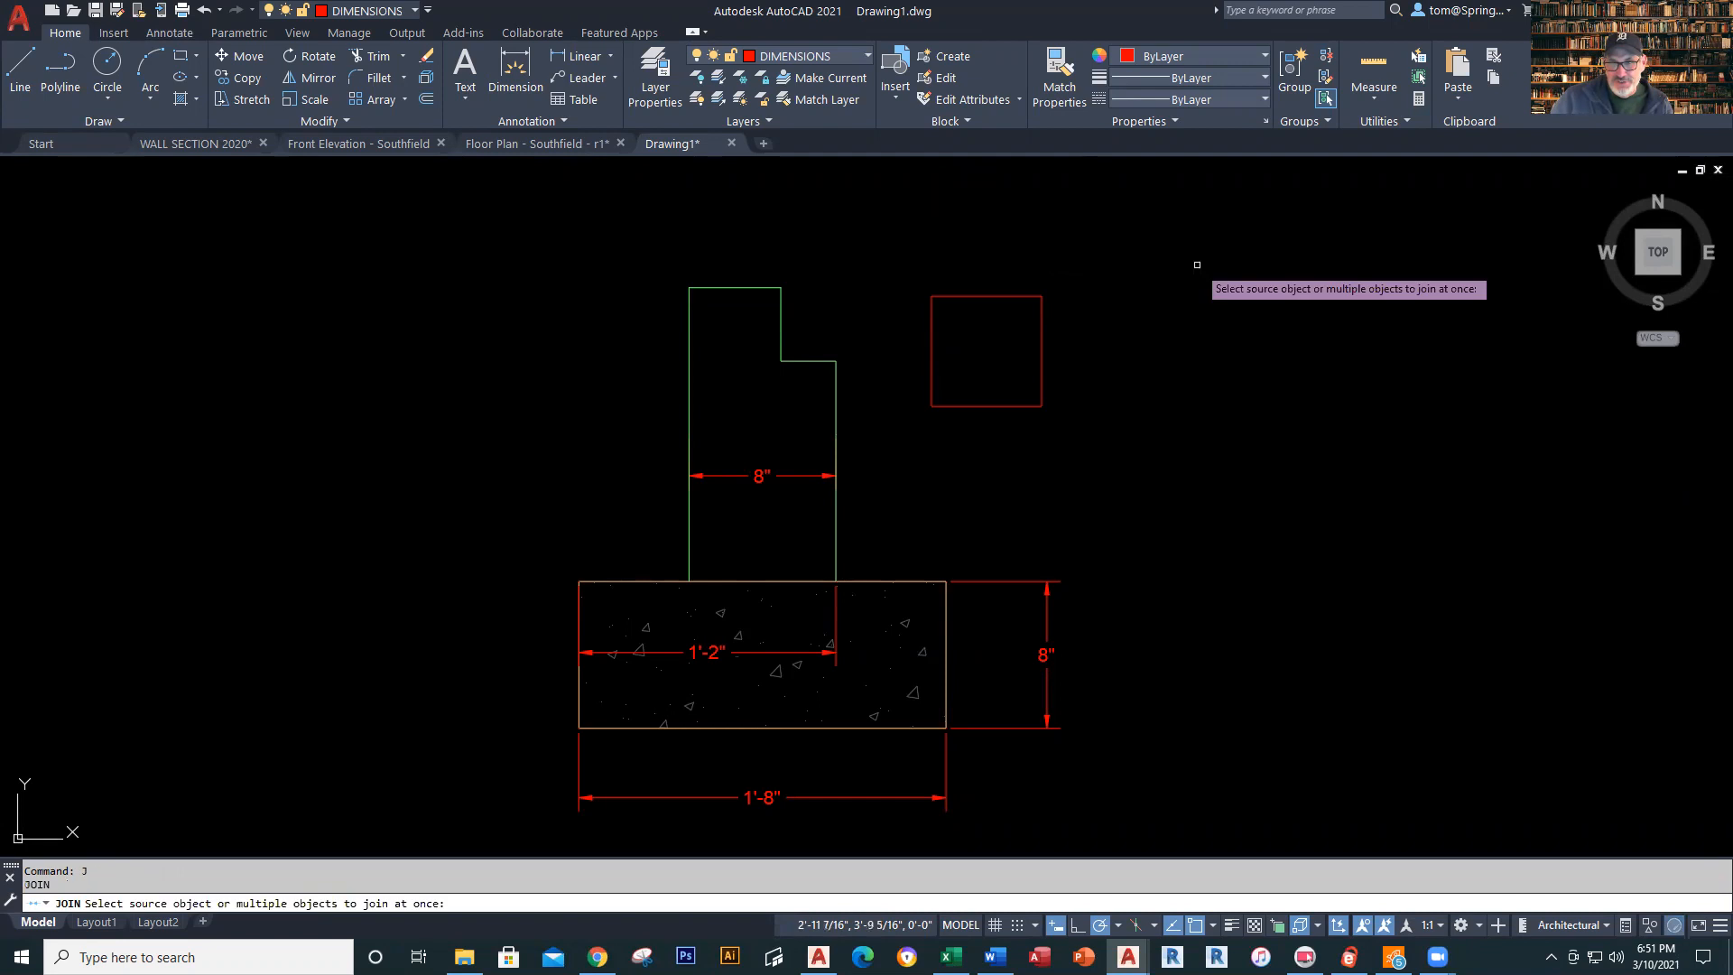
click(1105, 243)
click(889, 448)
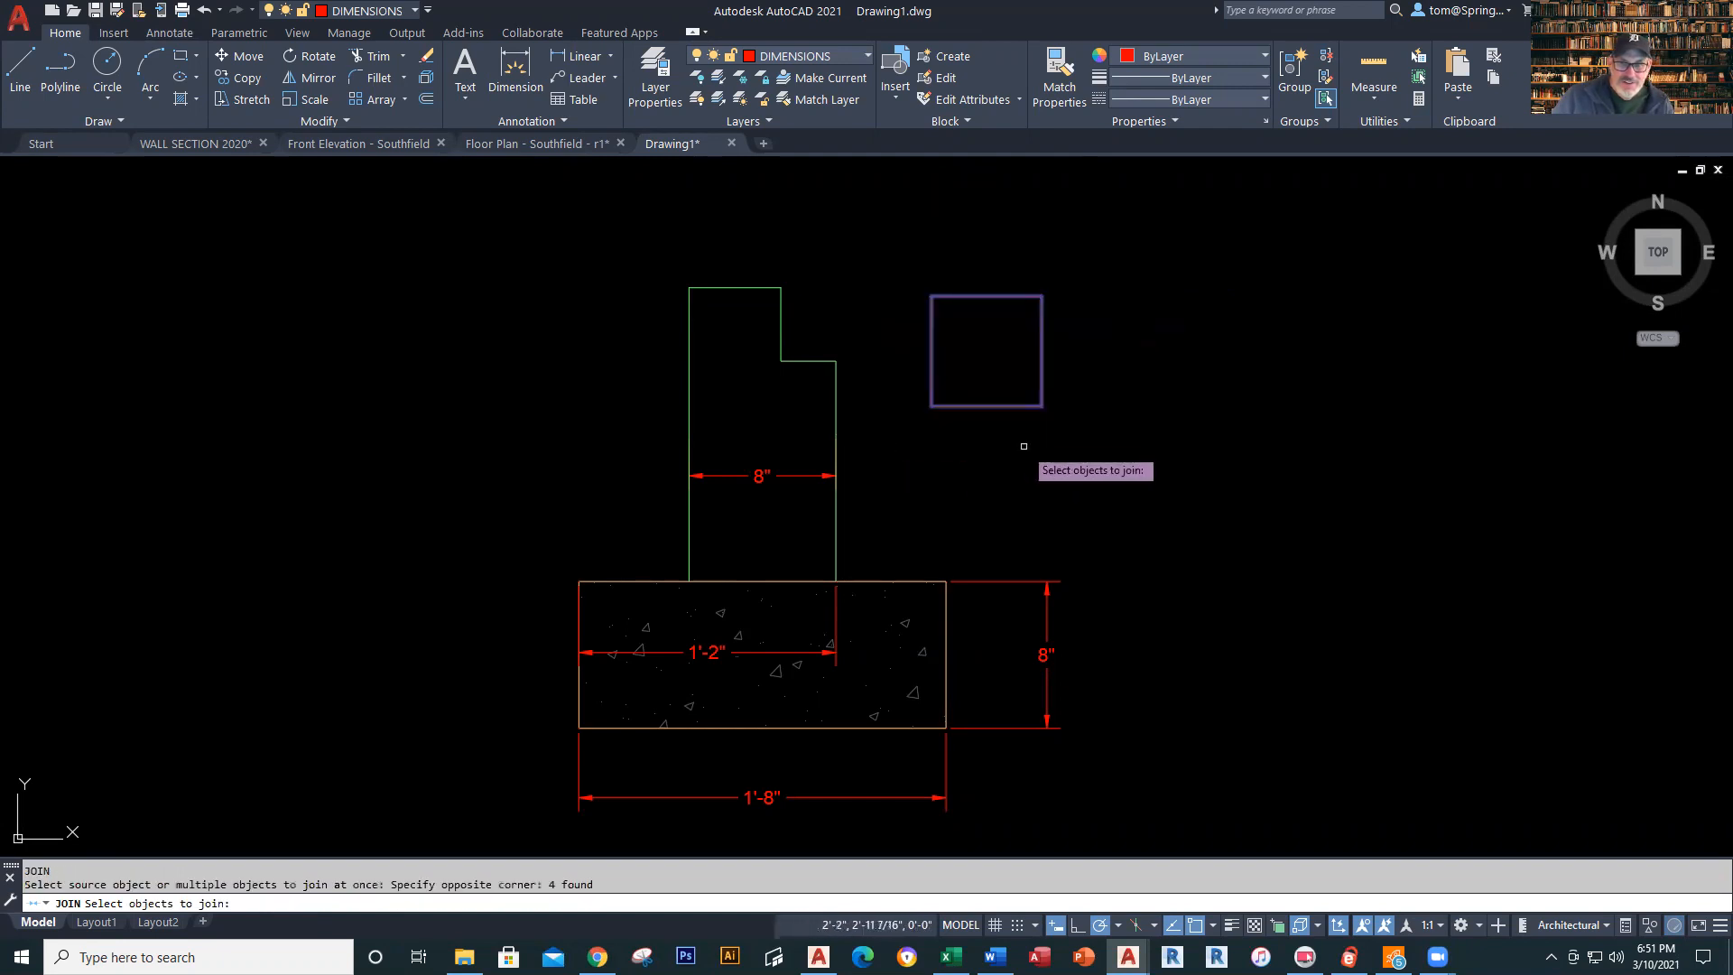
key(Return)
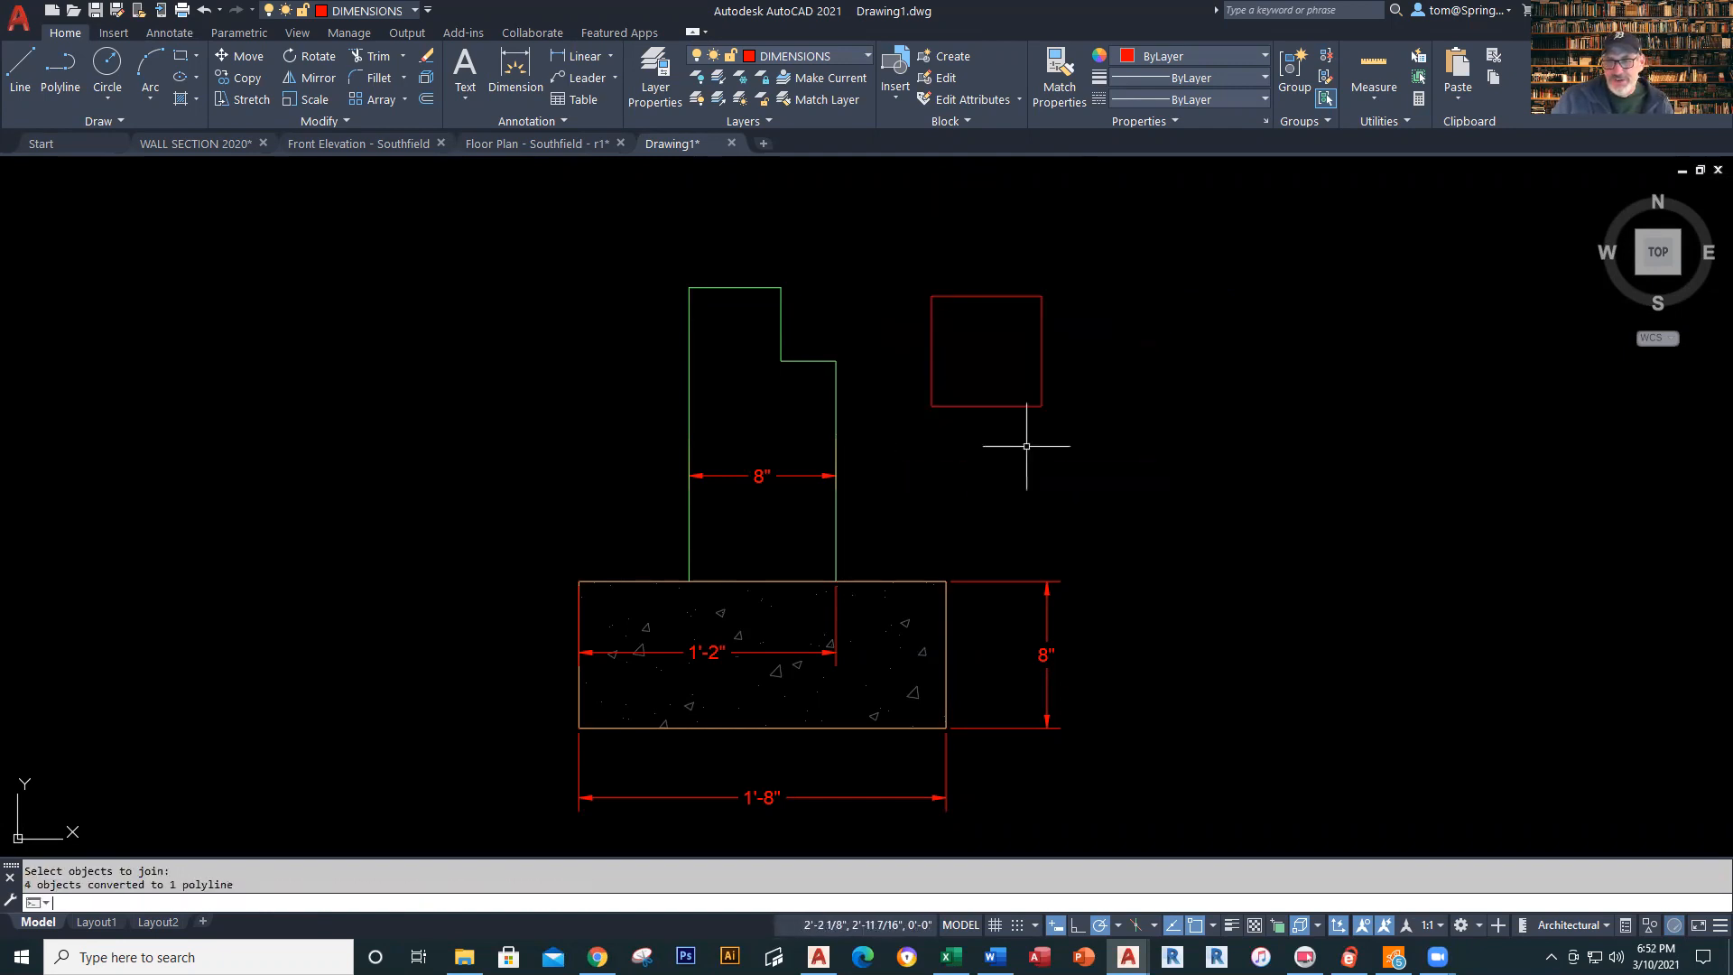
click(1005, 388)
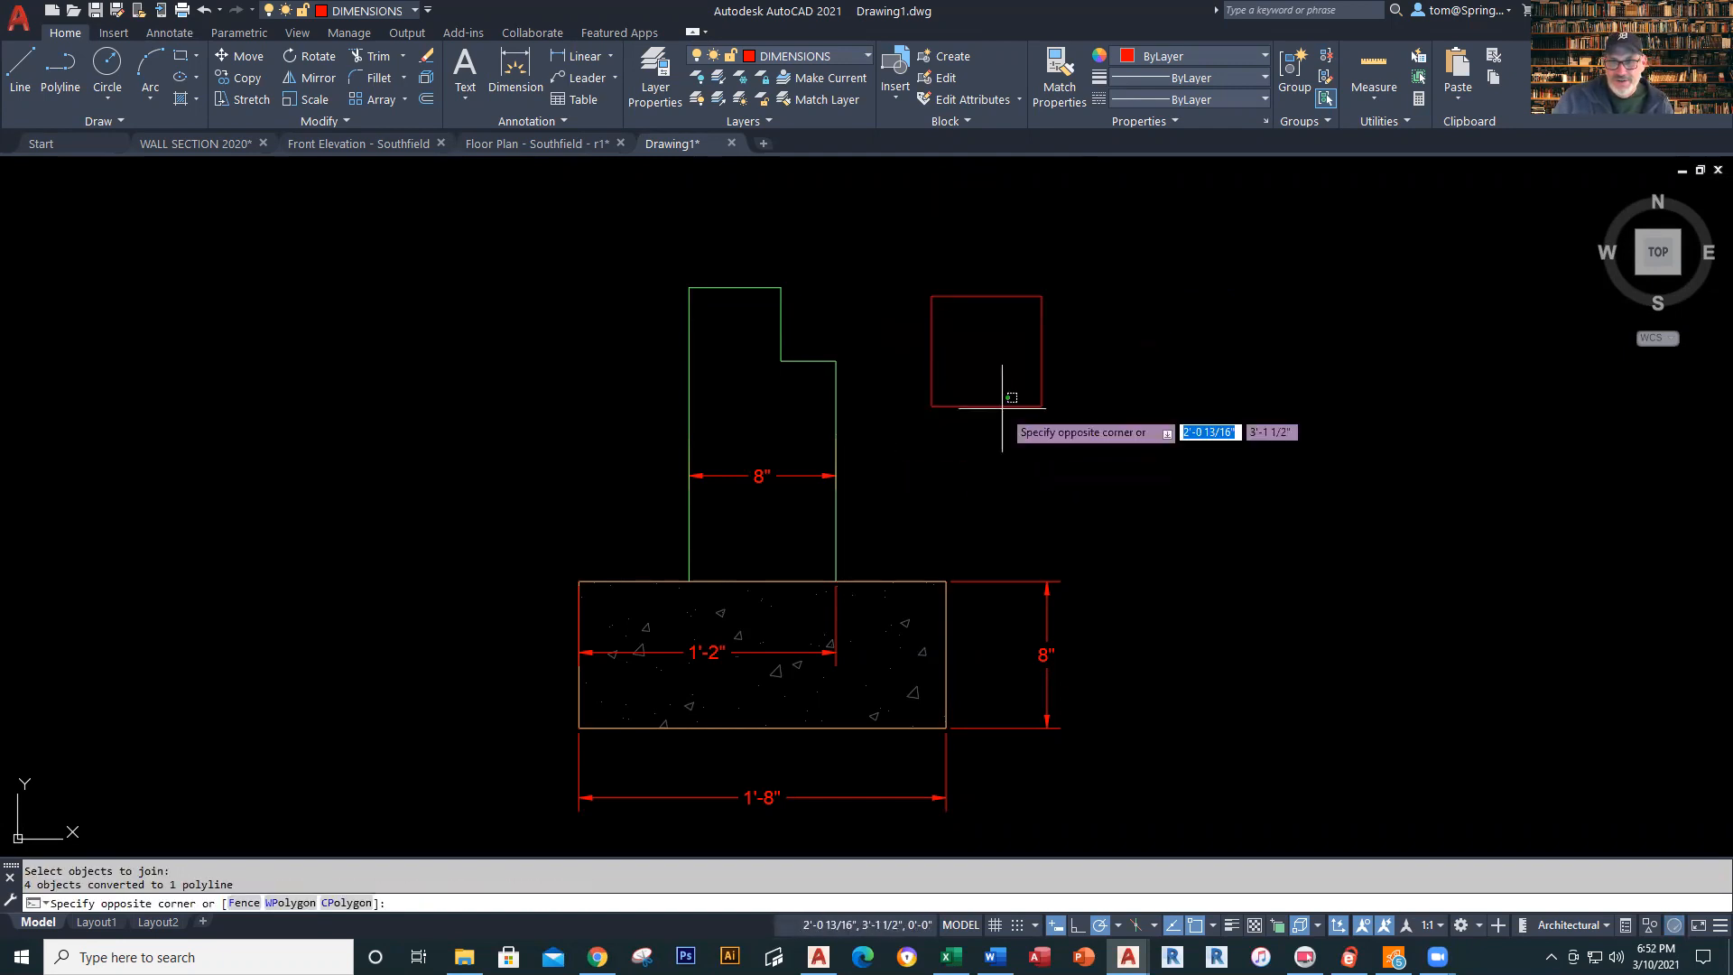
click(890, 388)
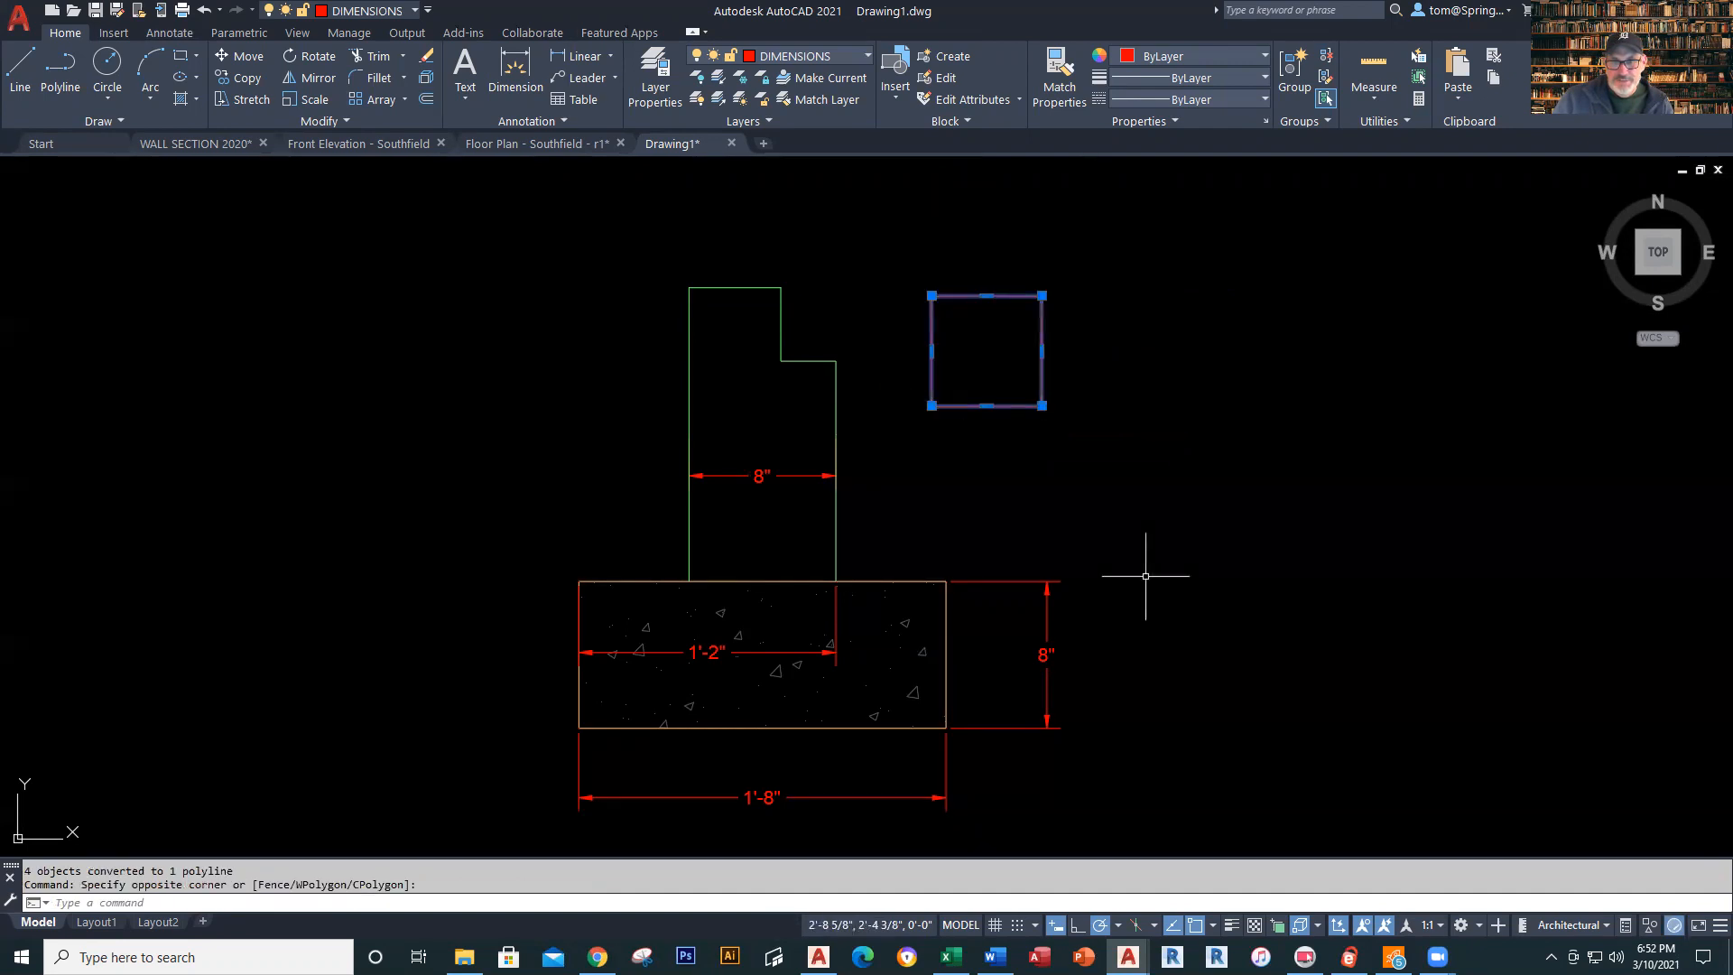
key(Escape)
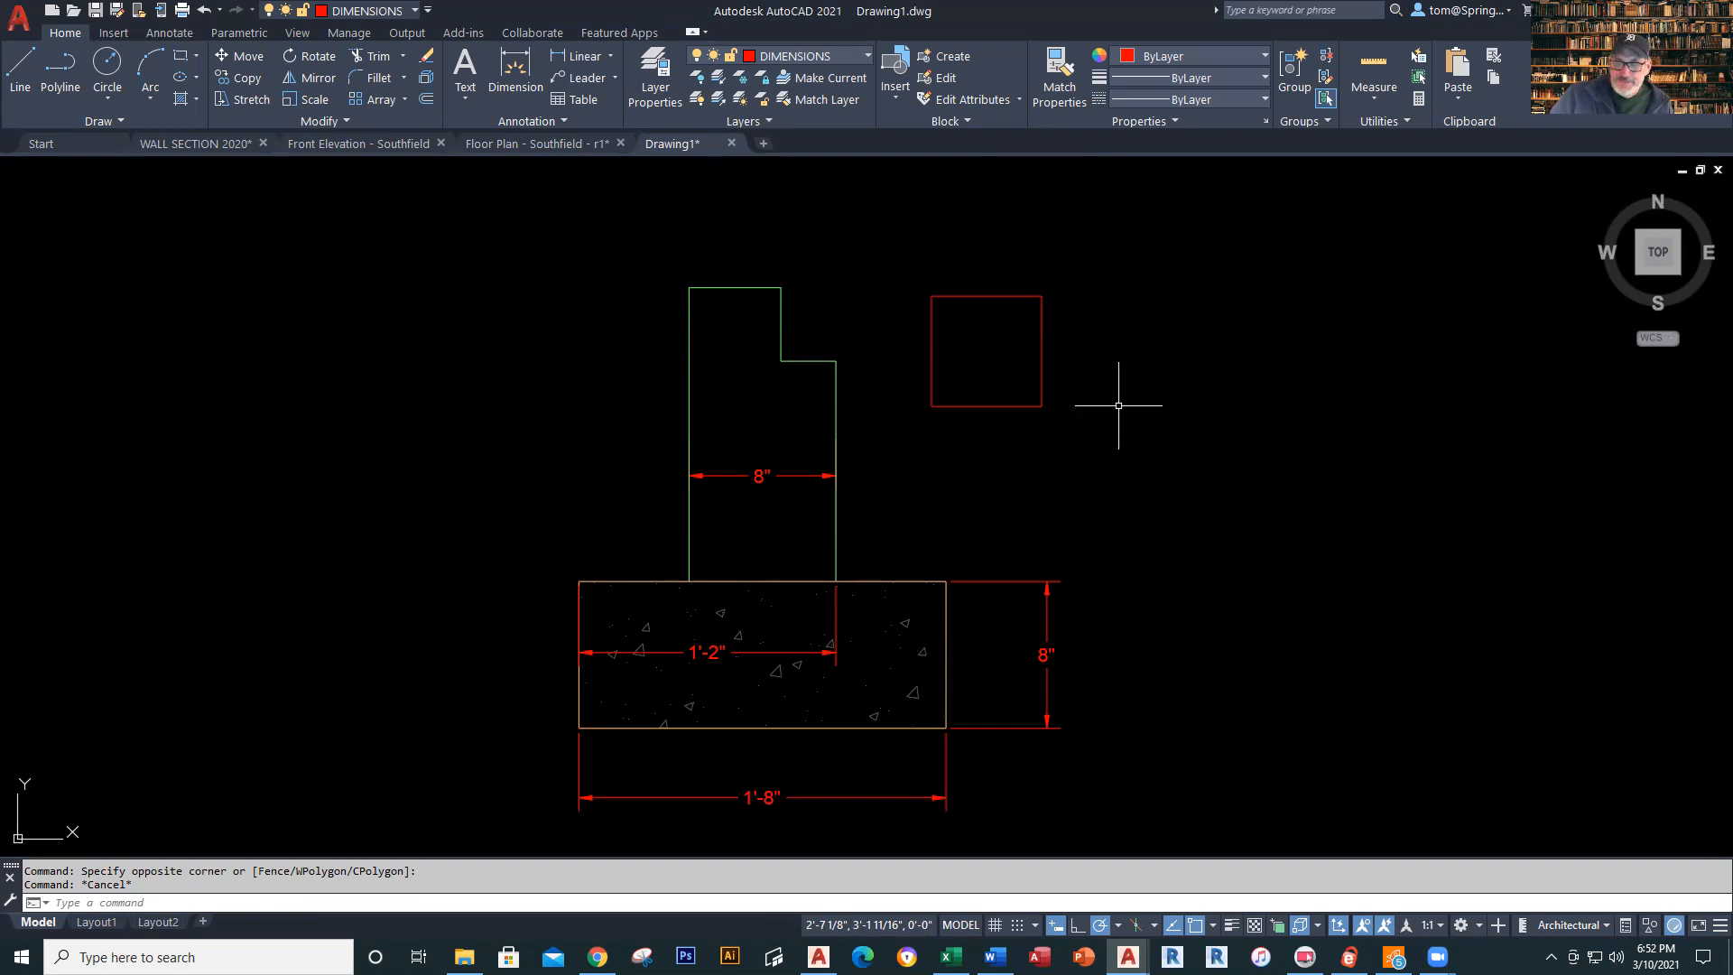
Erase the joined practice square beside the foundation wall
click(1081, 243)
click(897, 437)
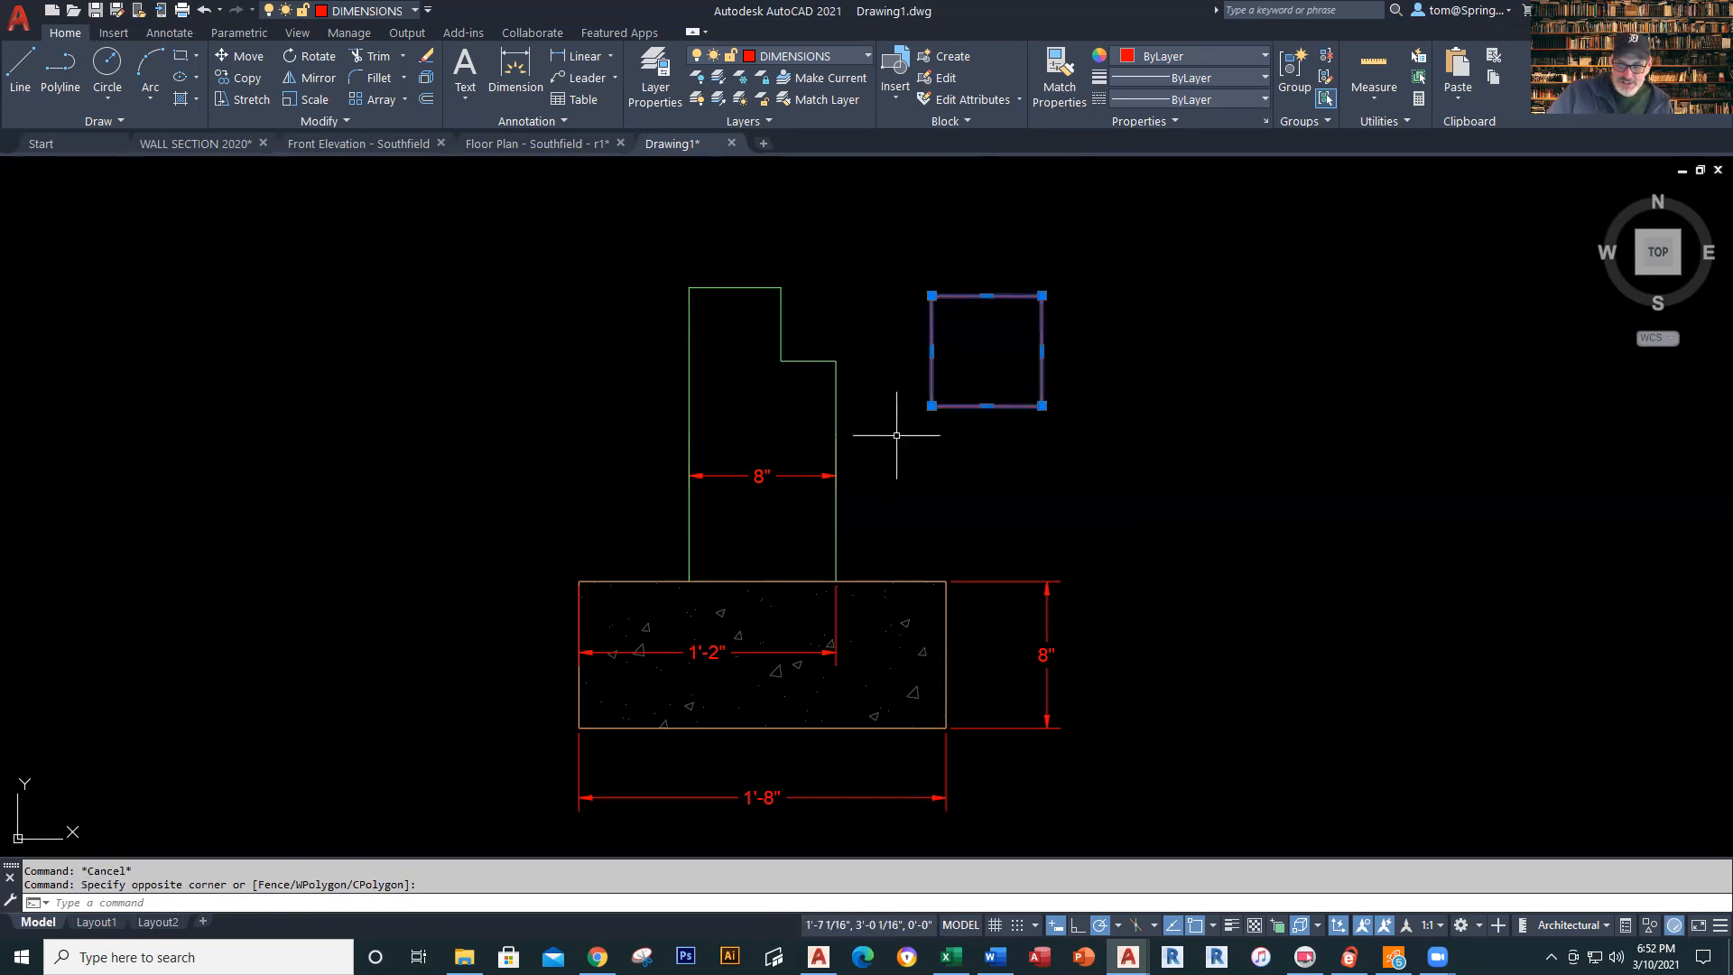
key(Delete)
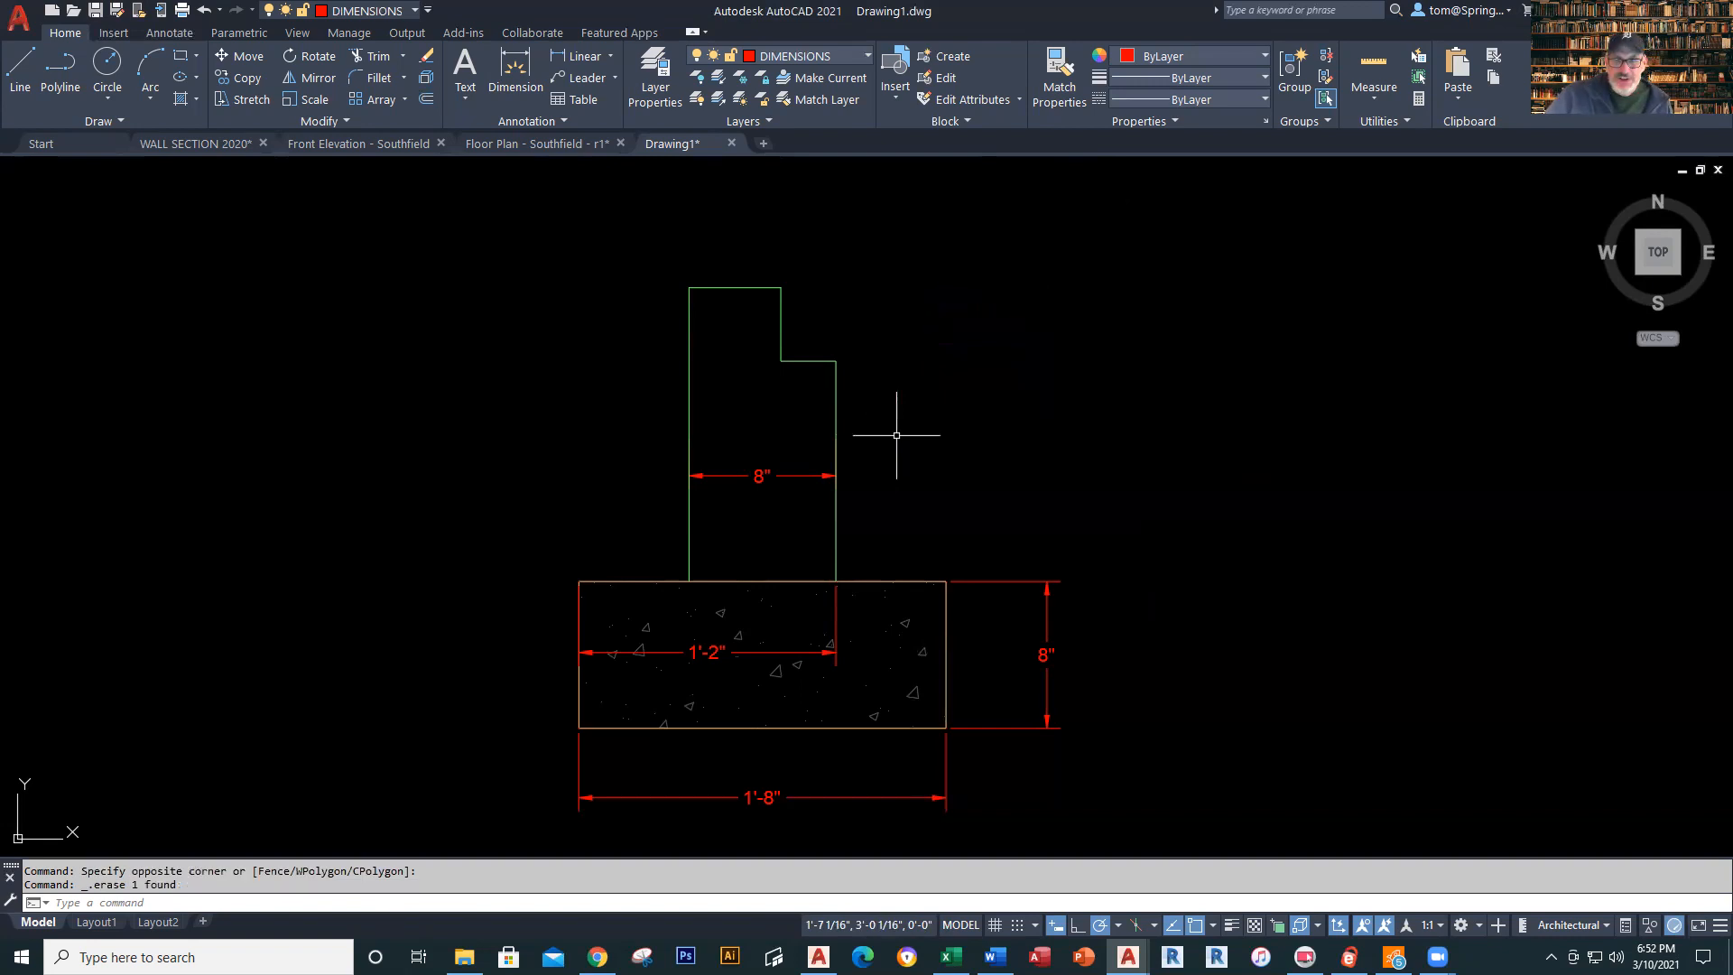
Switch to the WALL SECTION 2020 drawing and examine the sloped grade beside the foundation wall, checking its hatch and its boundary outline
scroll(961, 490, down, 2)
mouse_move(960, 485)
middle_down()
mouse_move(832, 494)
mouse_move(844, 480)
middle_up()
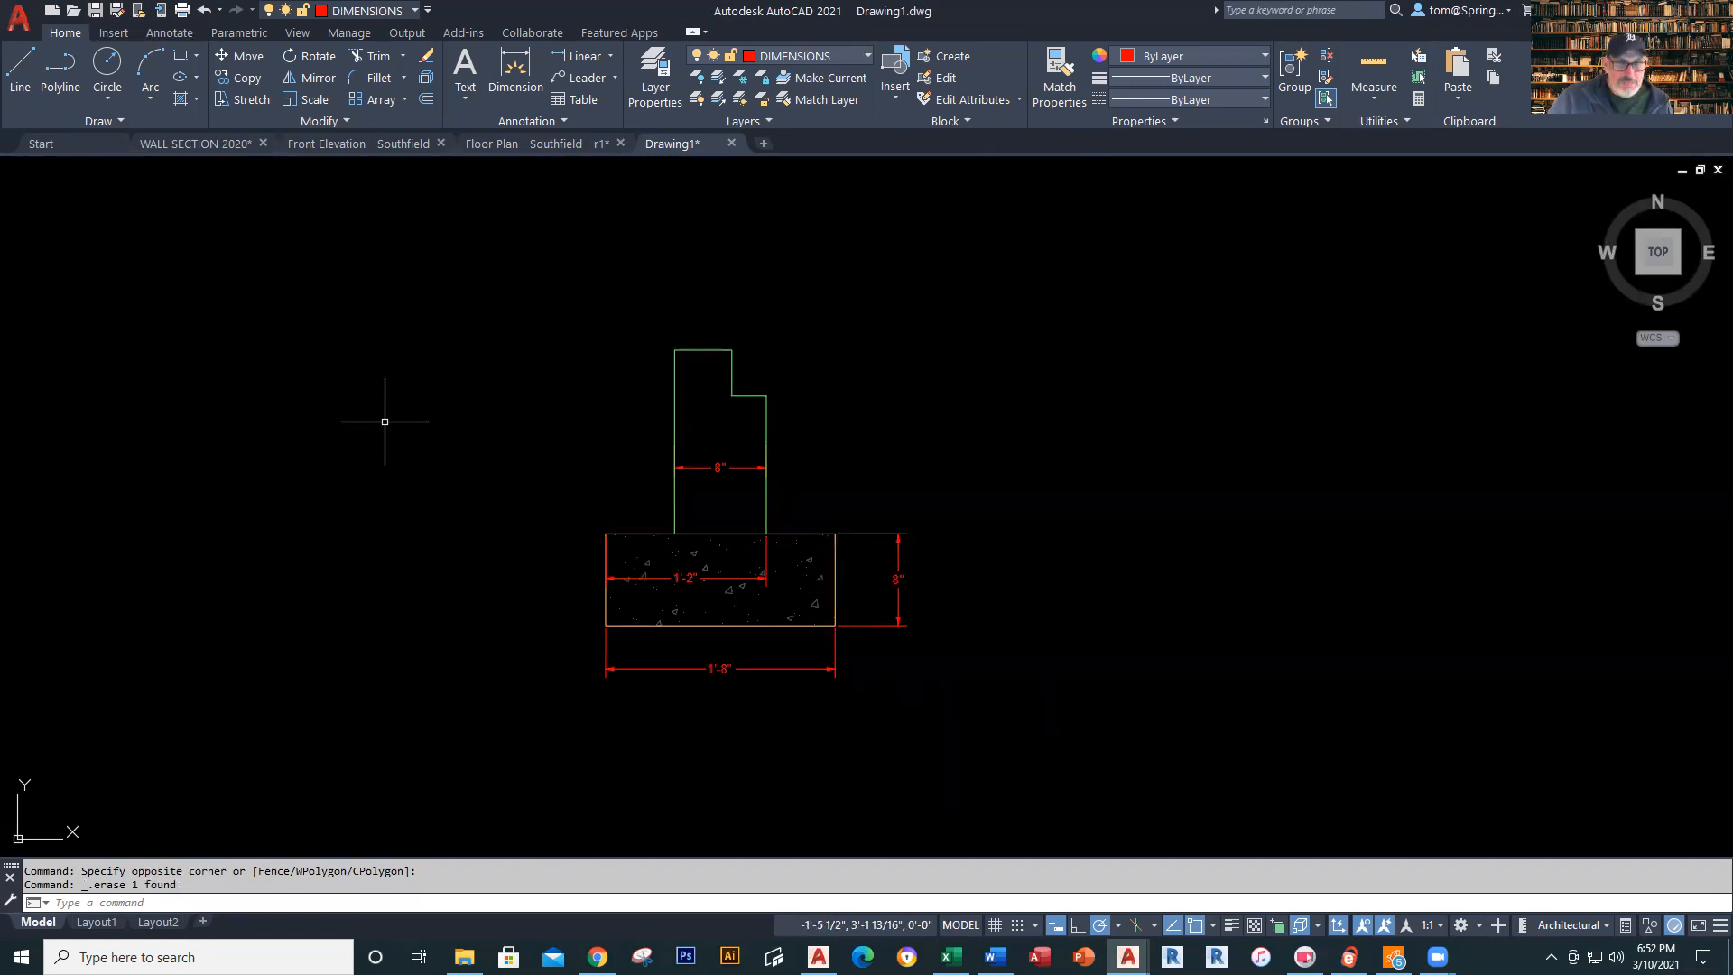
click(213, 145)
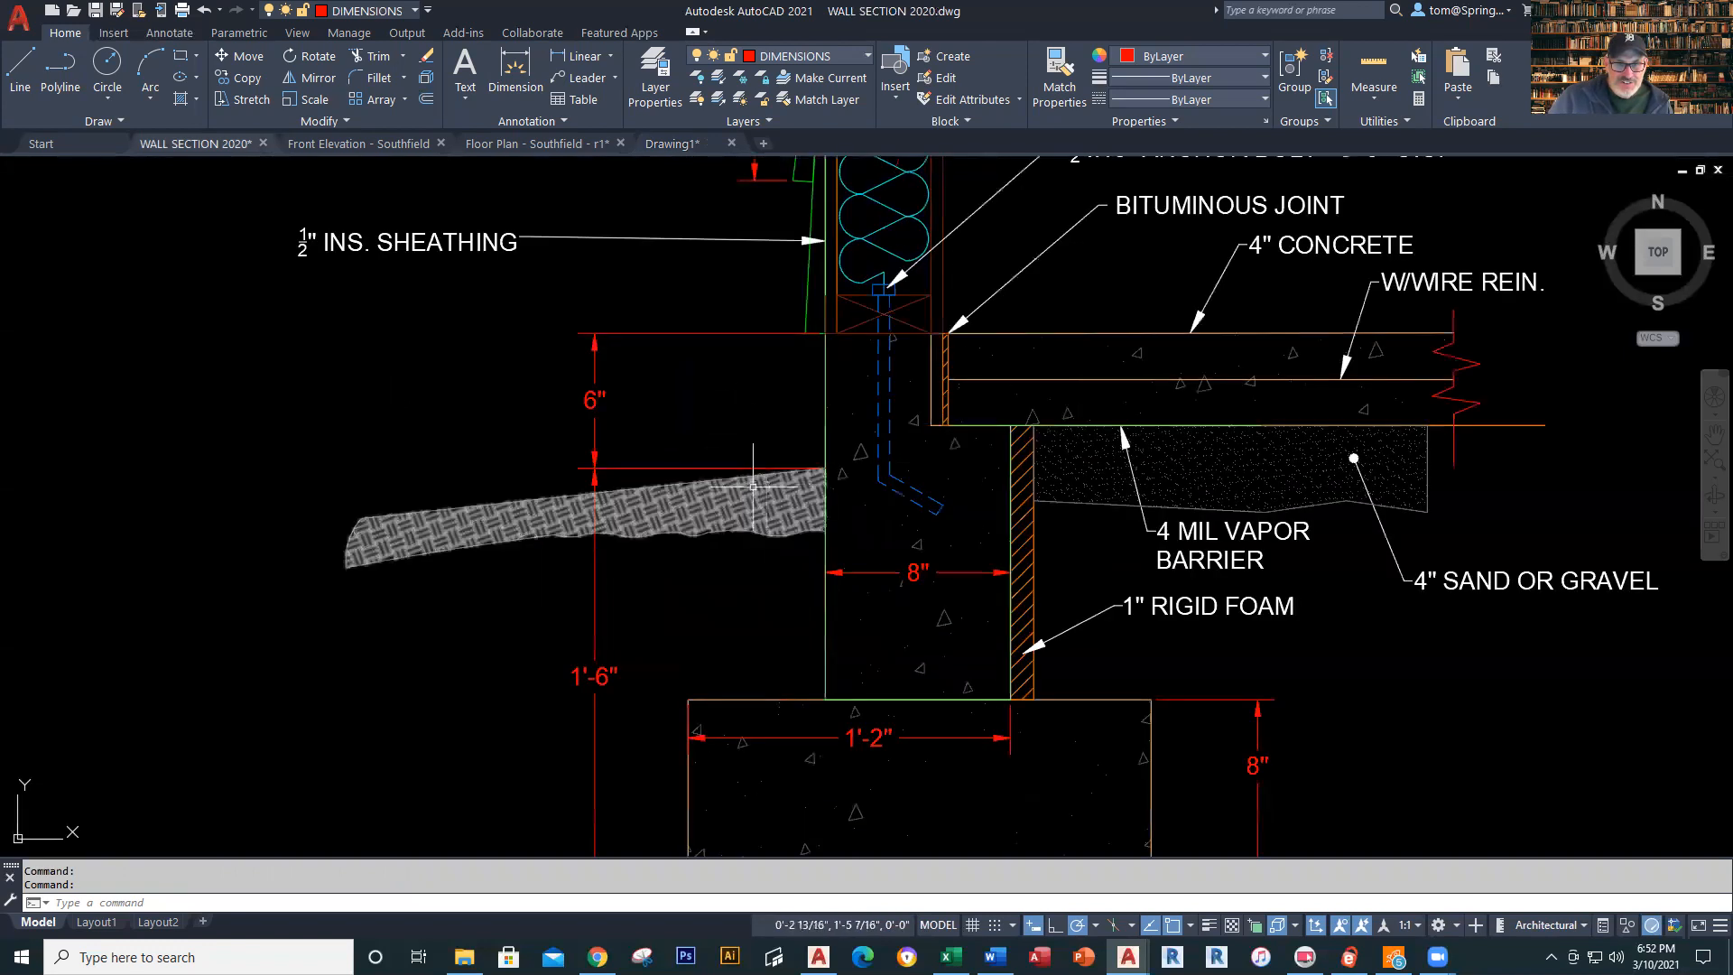
click(764, 492)
key(Escape)
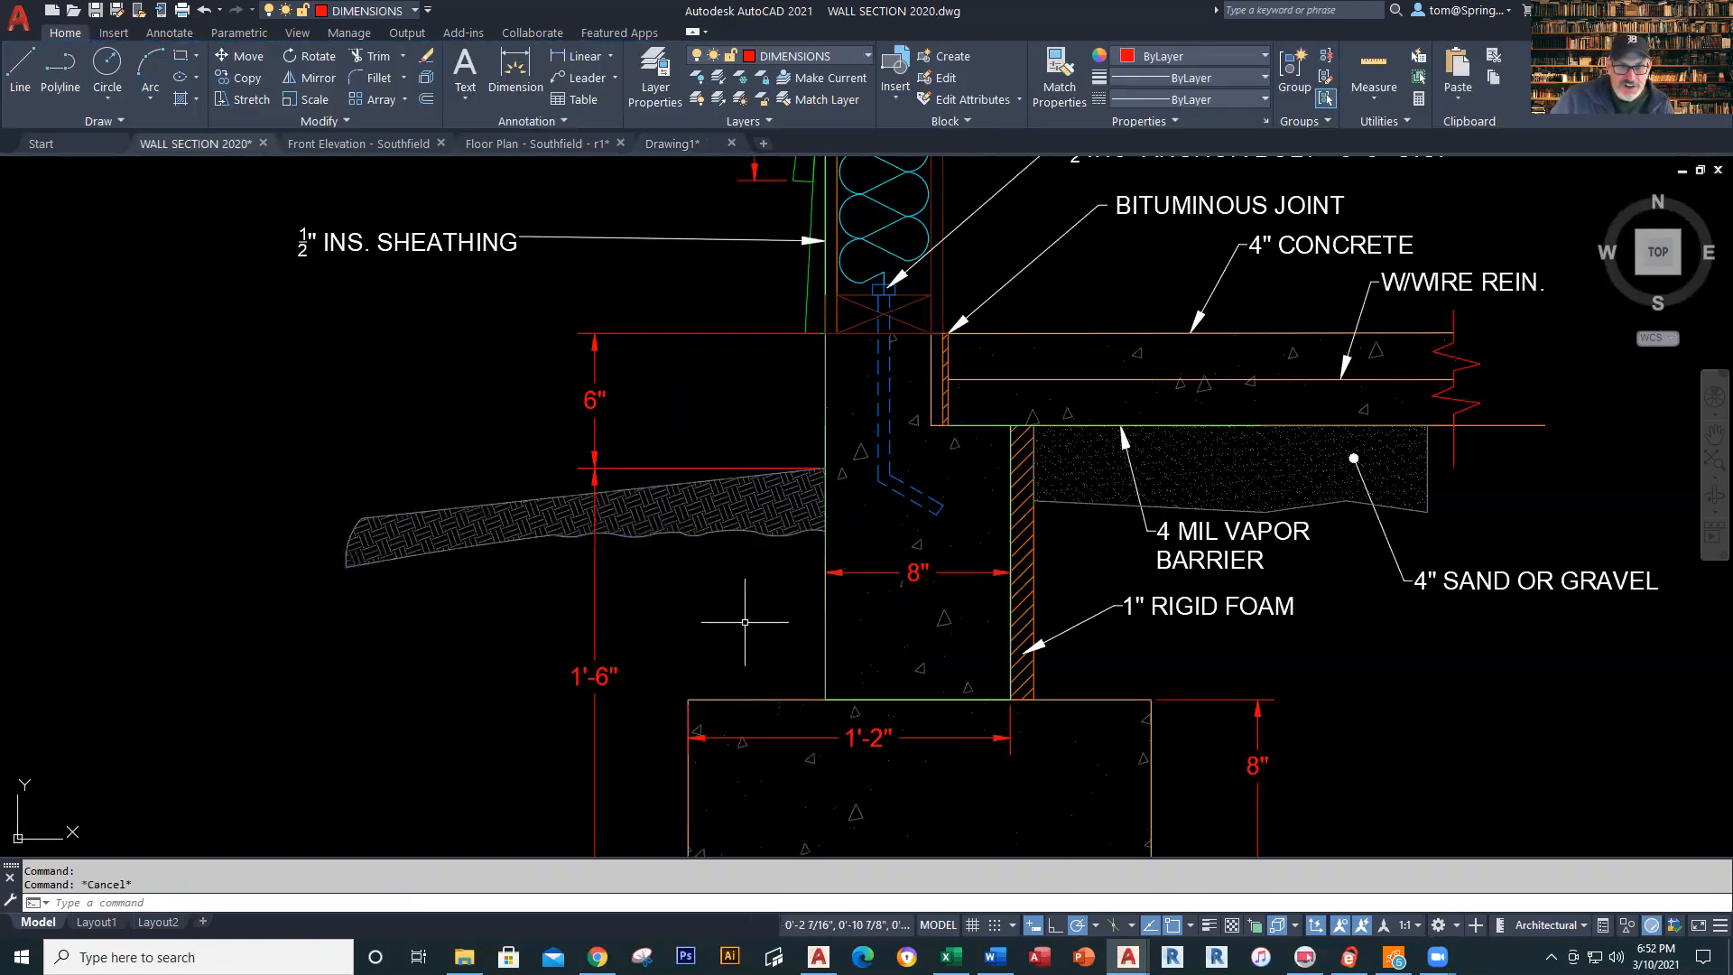
scroll(615, 804, down, 2)
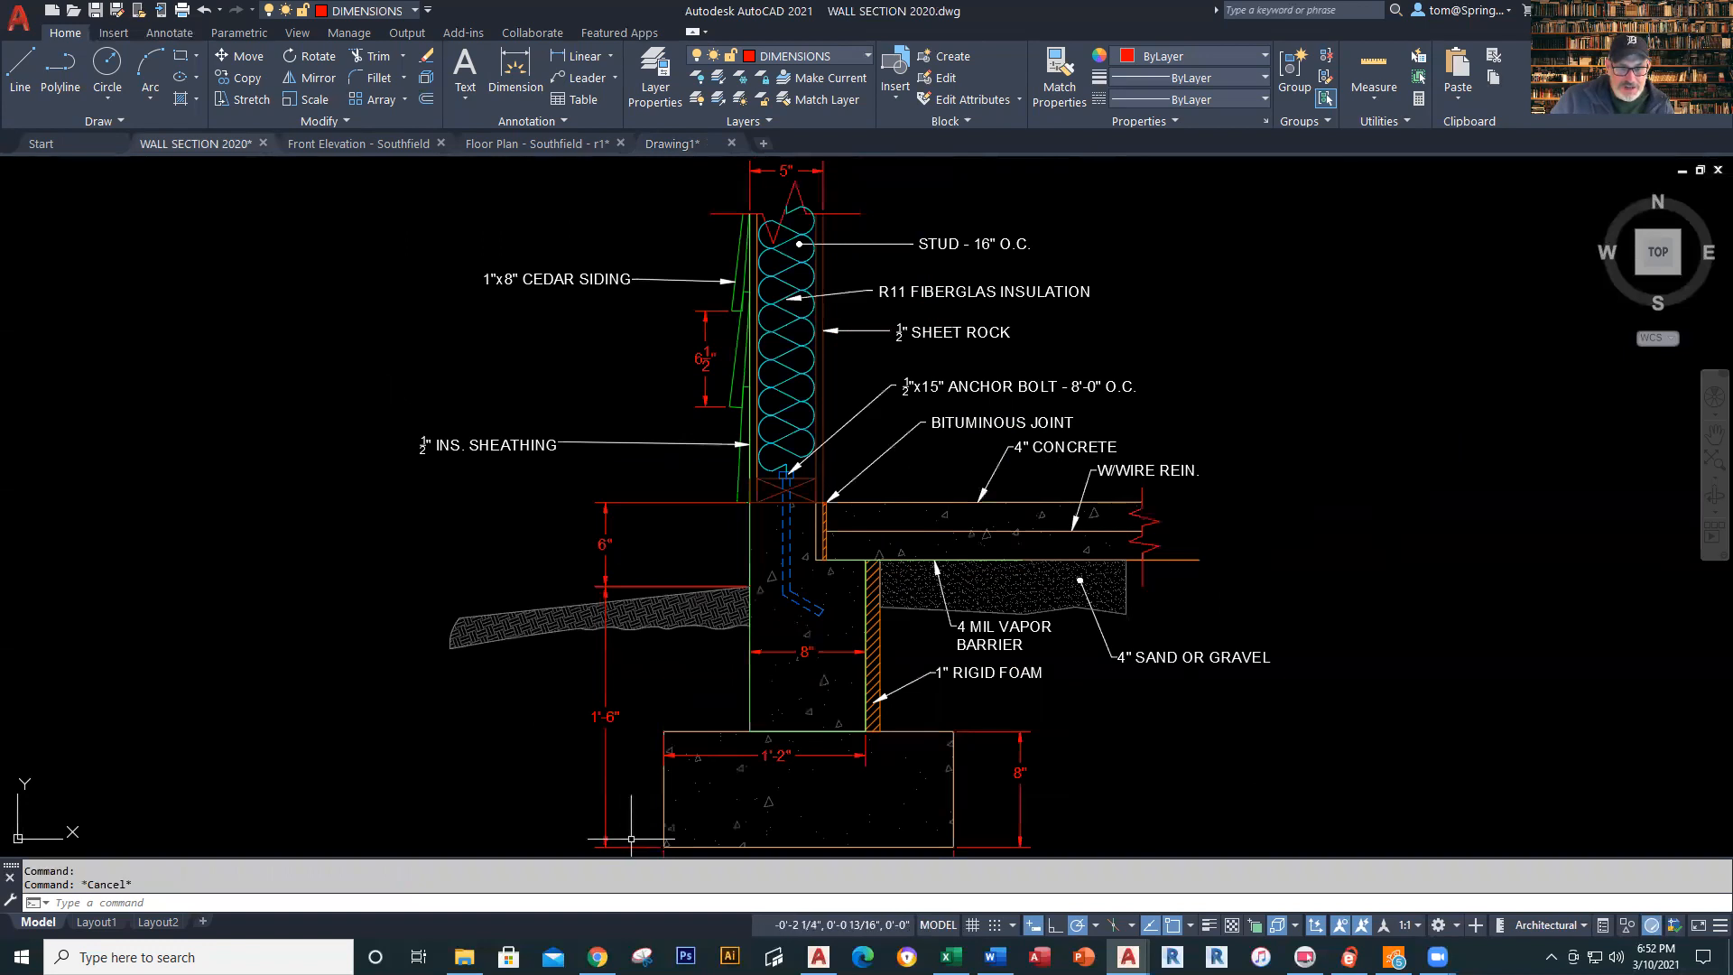
click(691, 614)
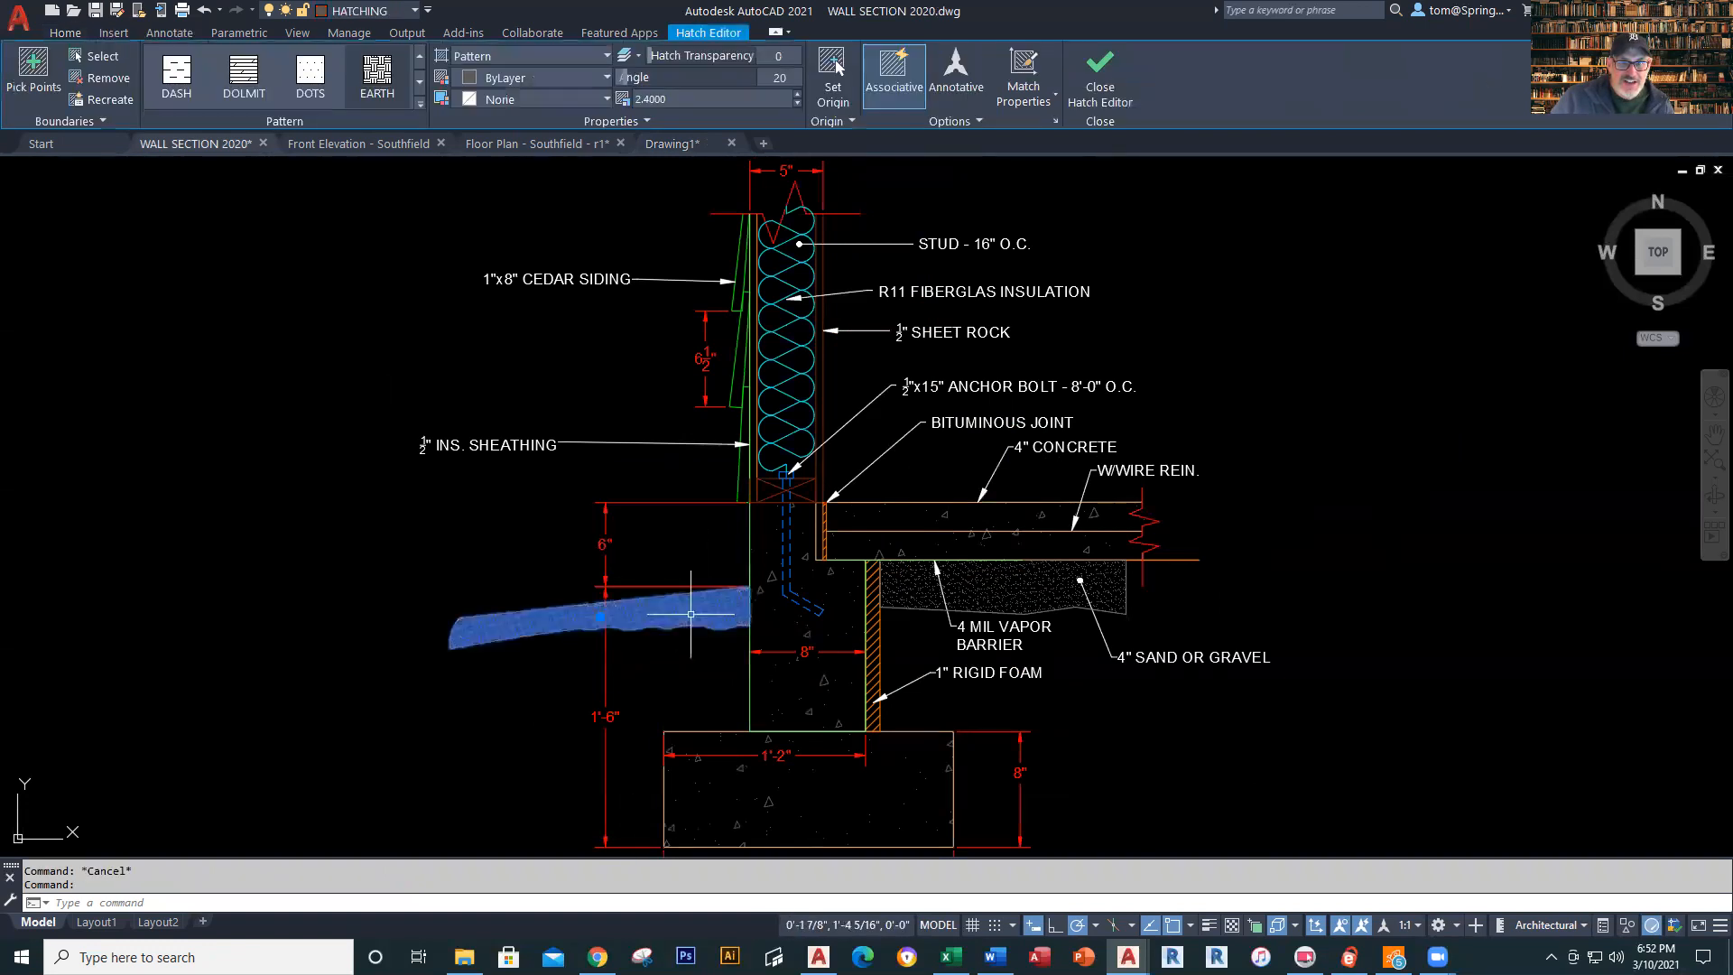
key(Escape)
click(566, 607)
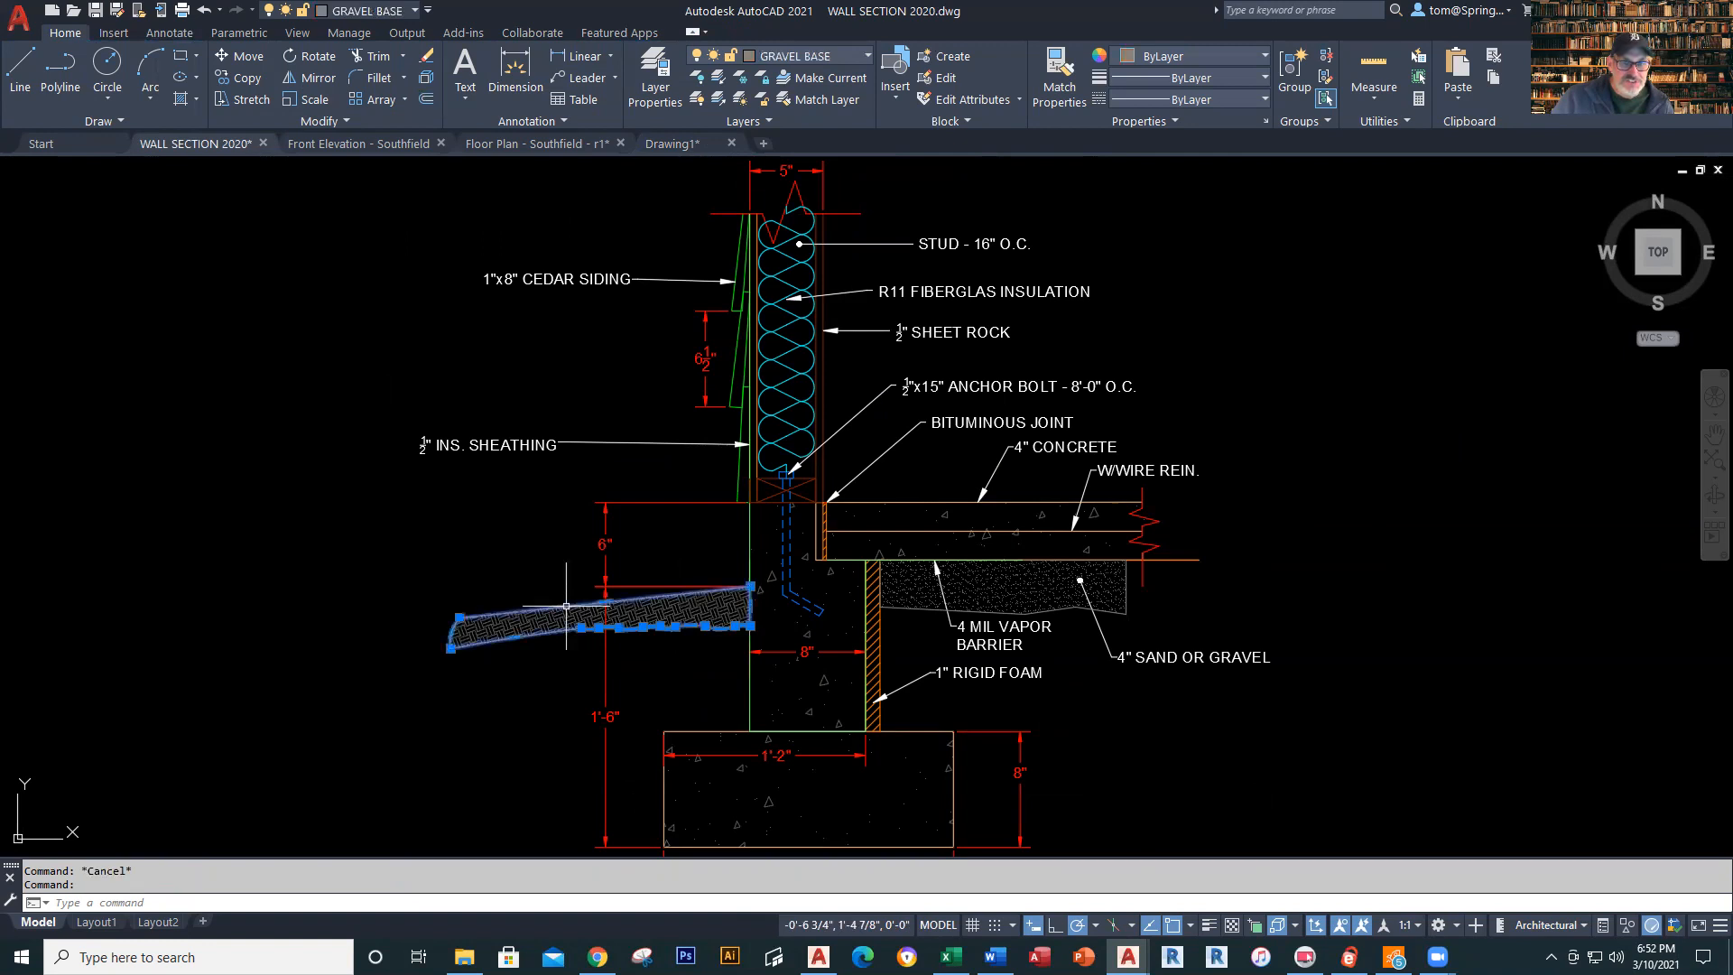
key(Escape)
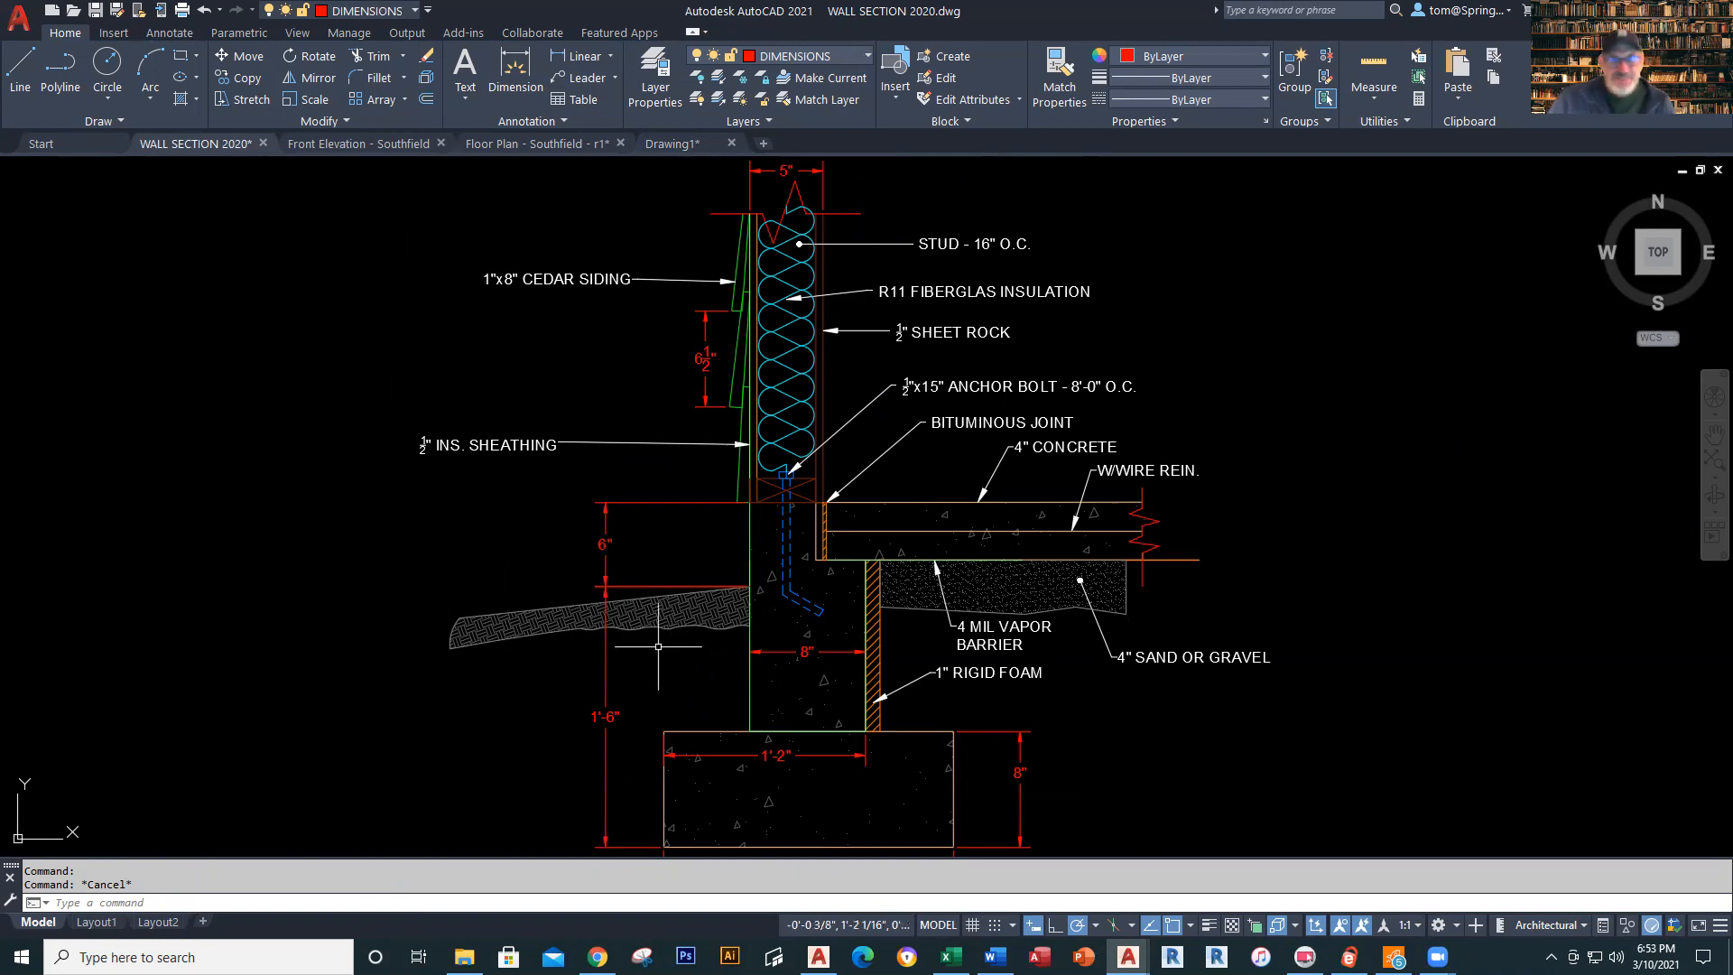
Switch to Drawing1 and save it on the Desktop as an AutoCAD 2013/LT2013 drawing named WALL SECTION AA, a hyphen and the drafter's surname
click(677, 143)
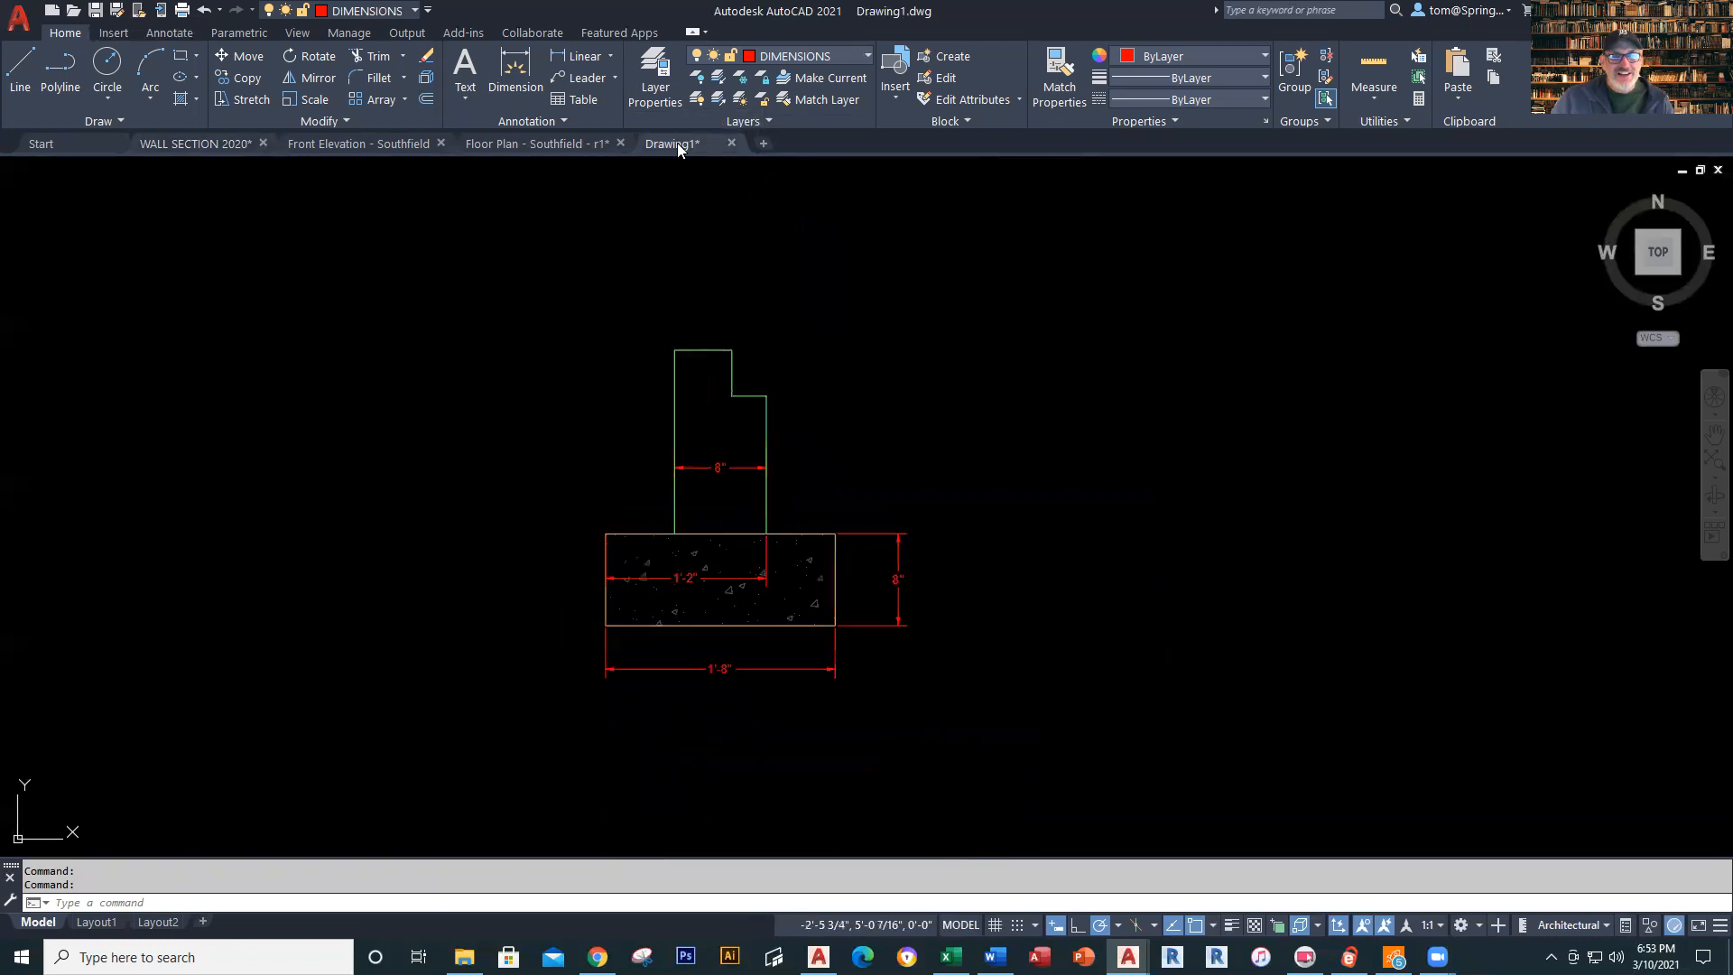
click(117, 12)
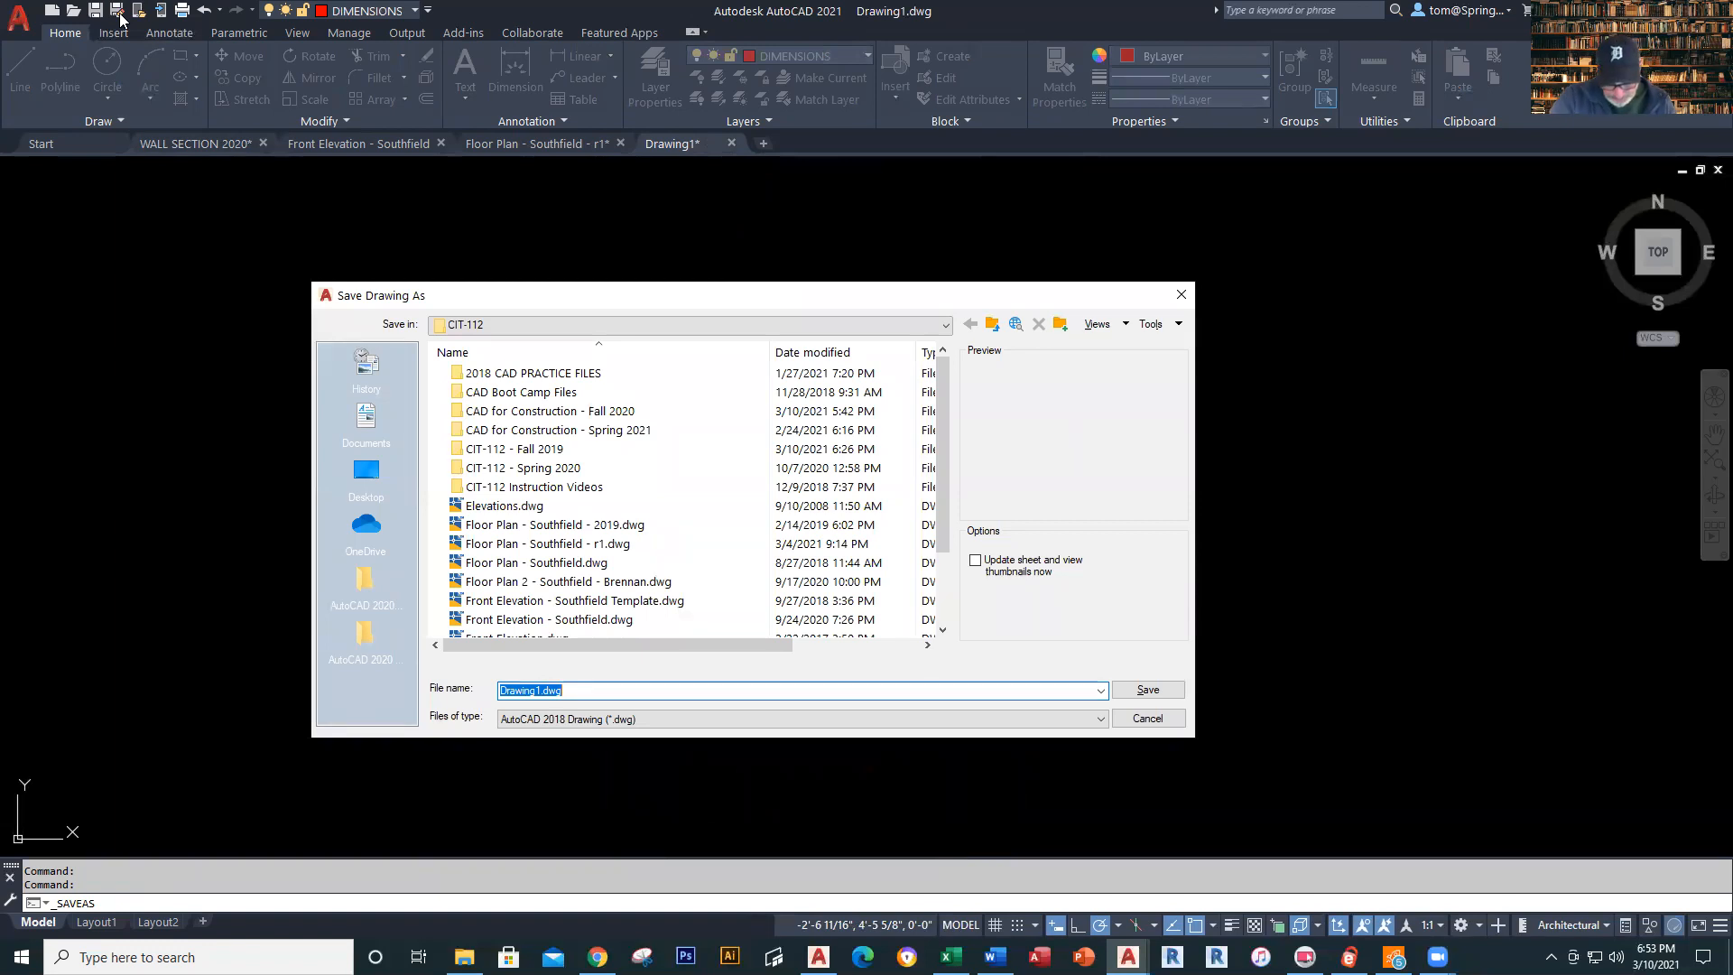
text(Wa)
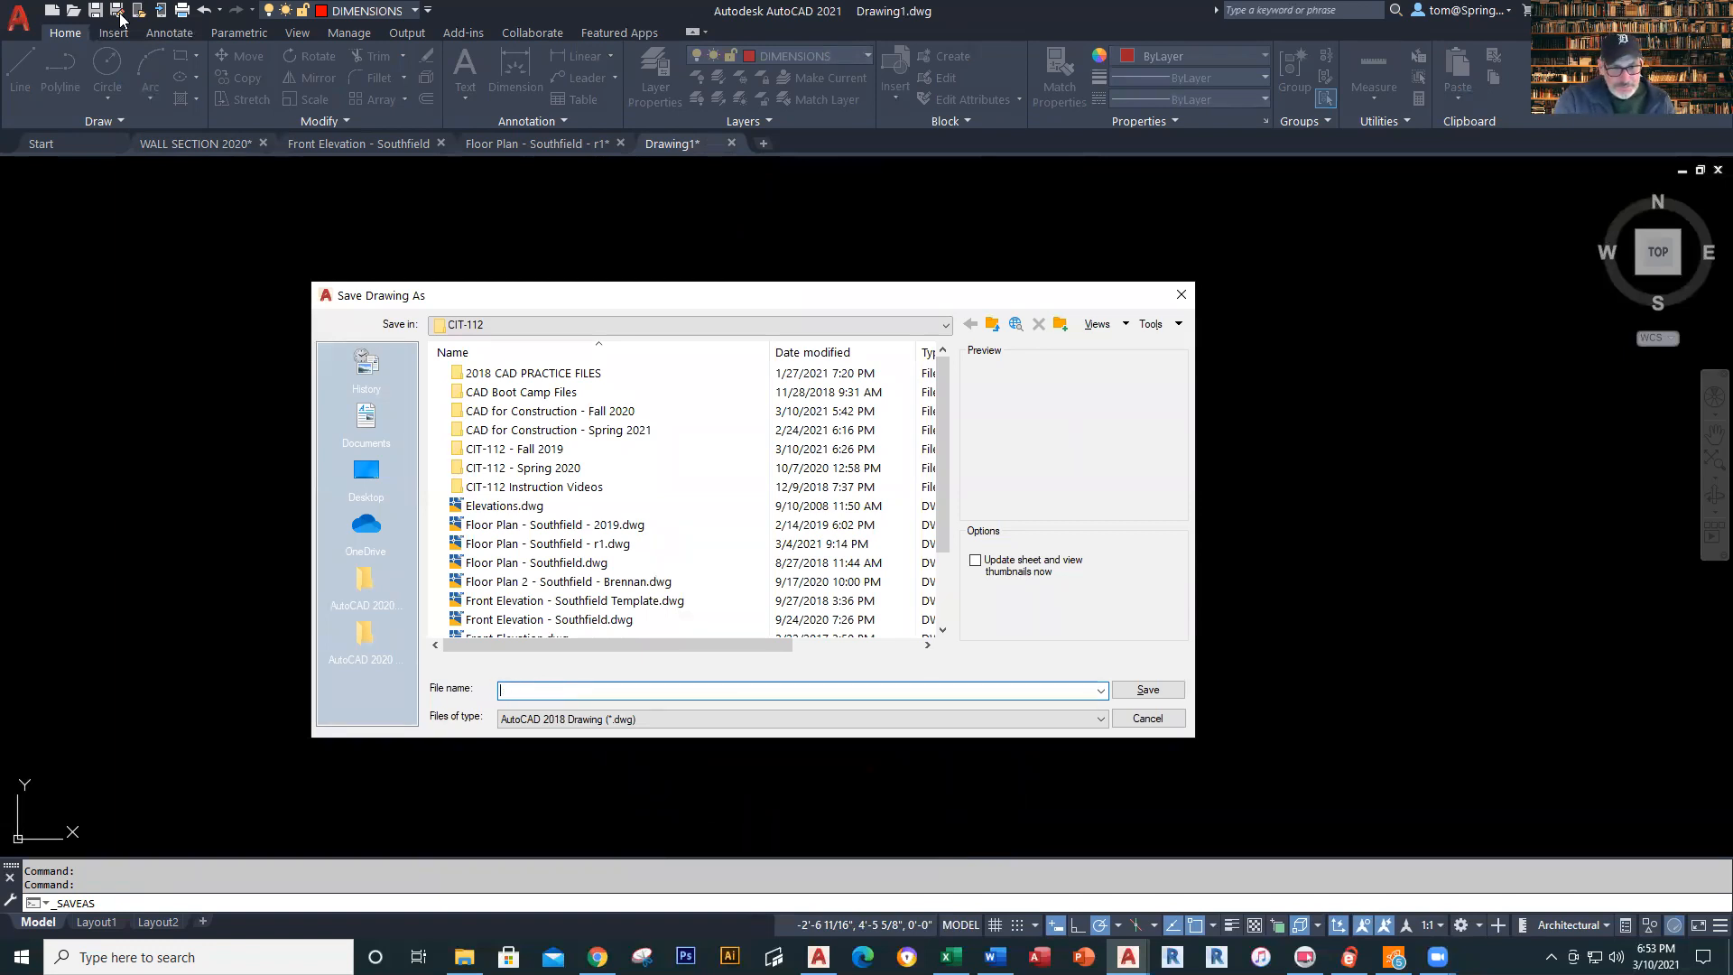
key(Tab)
text(aLL)
text(W)
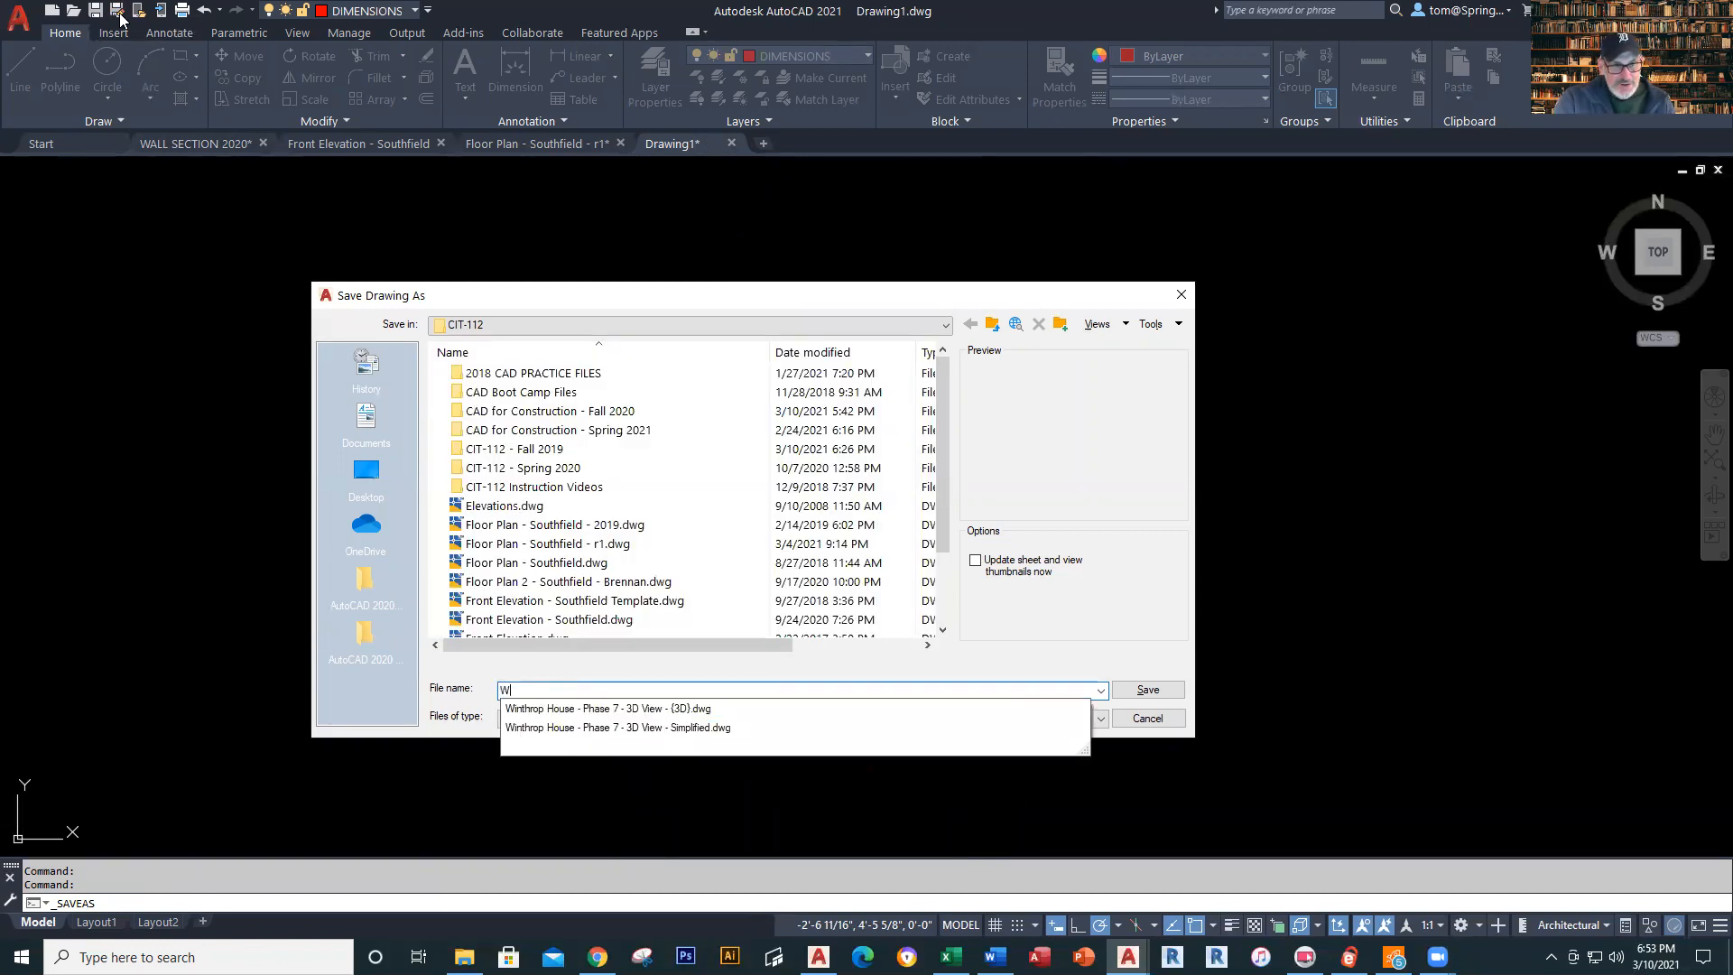
key(BackSpace)
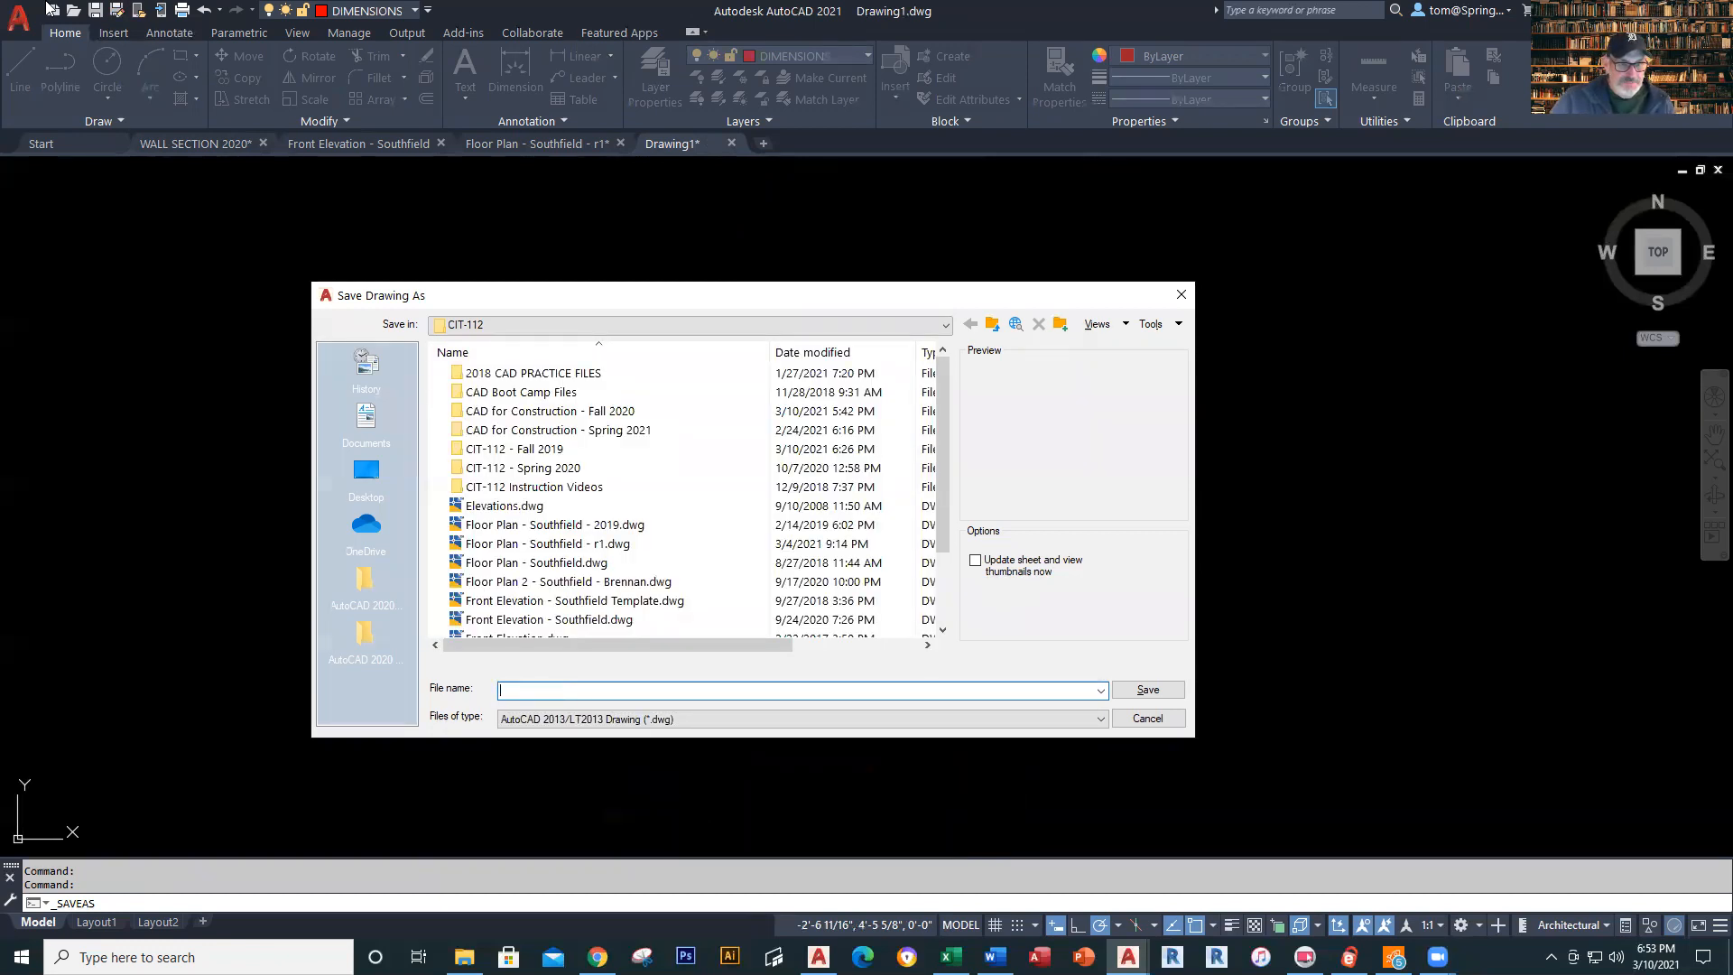
click(367, 473)
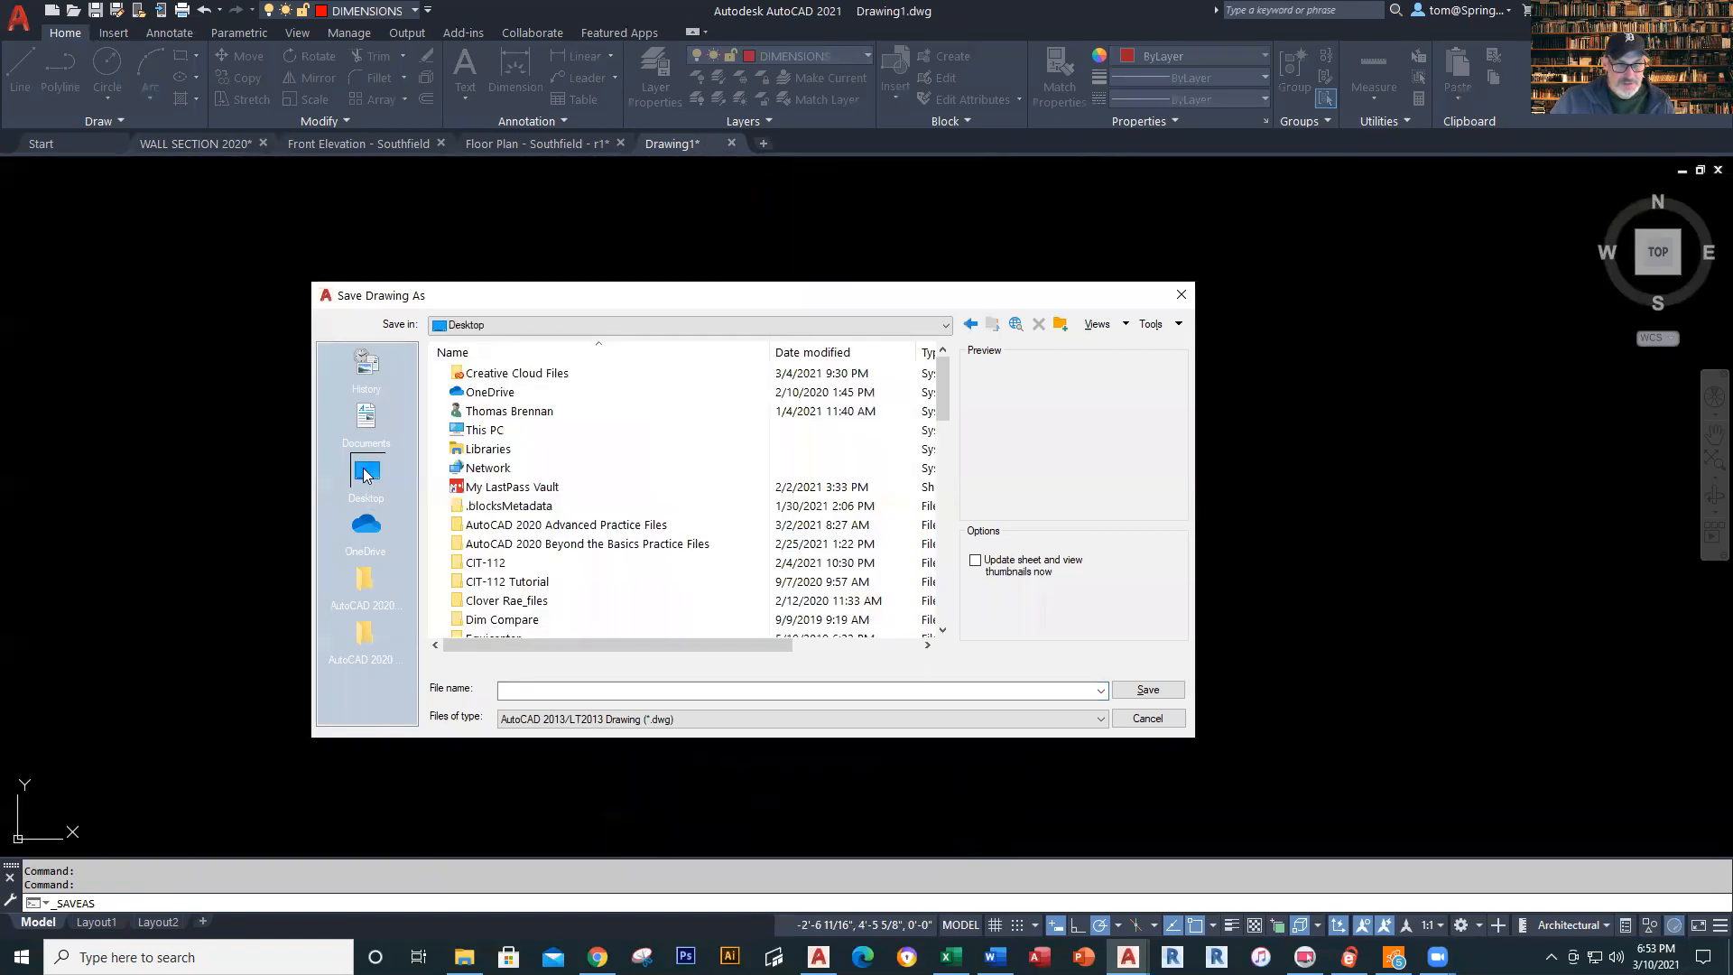
click(568, 698)
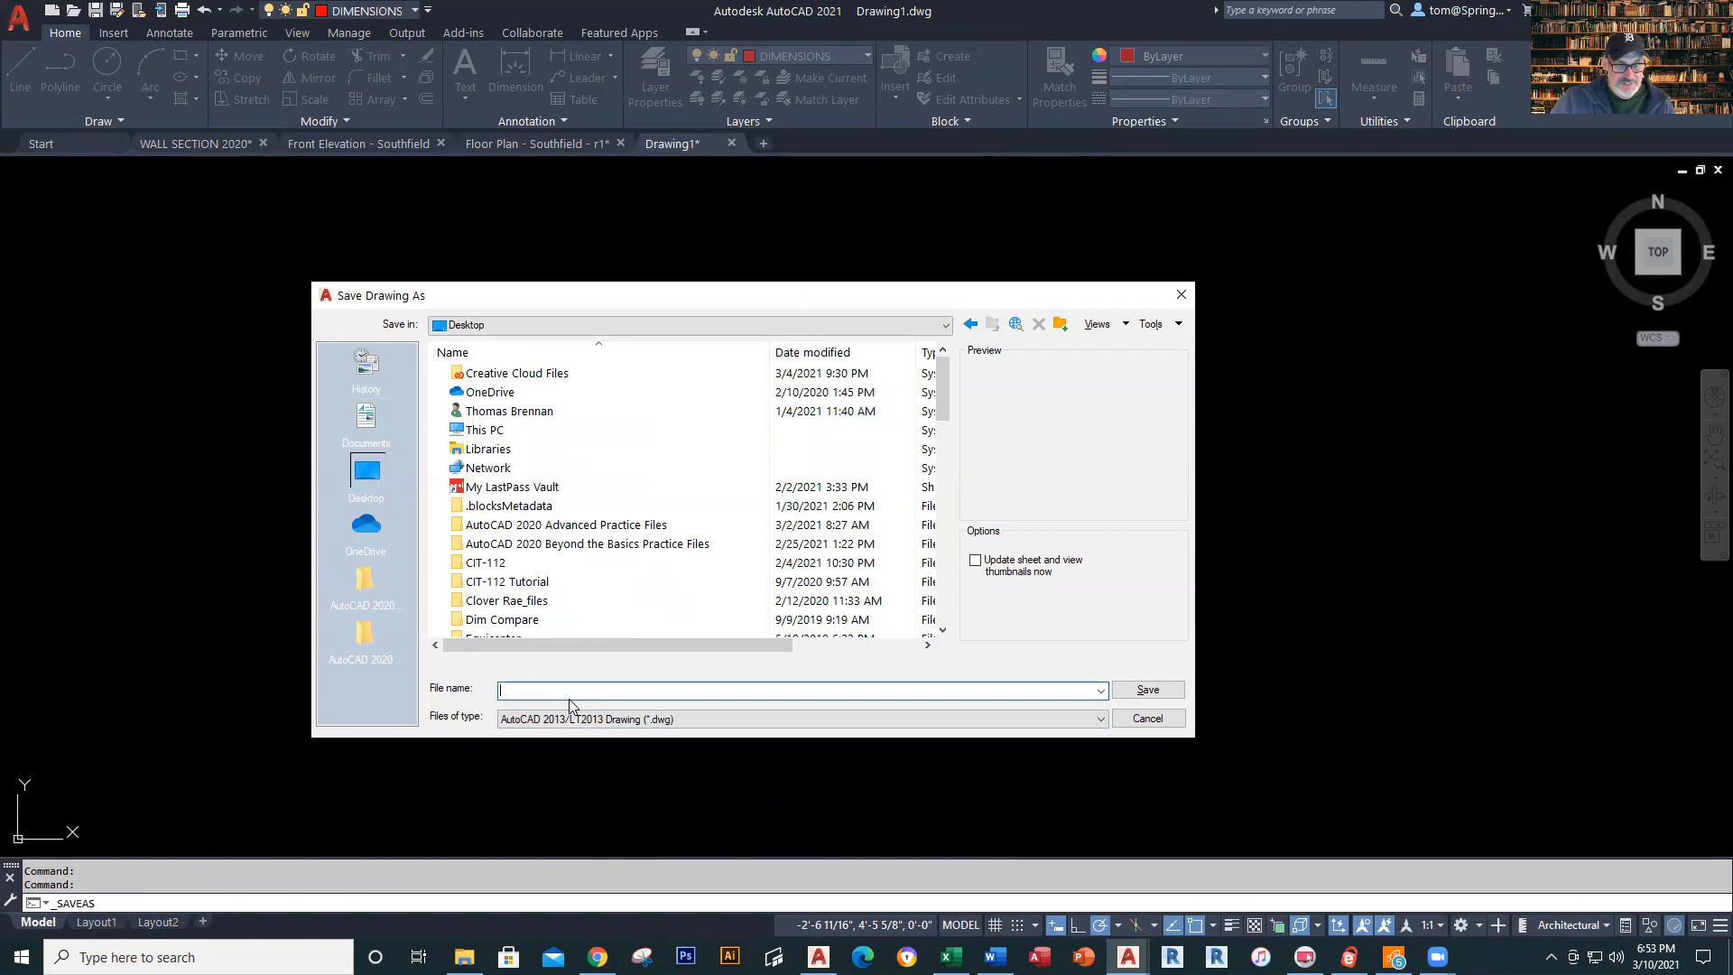
text(WALL)
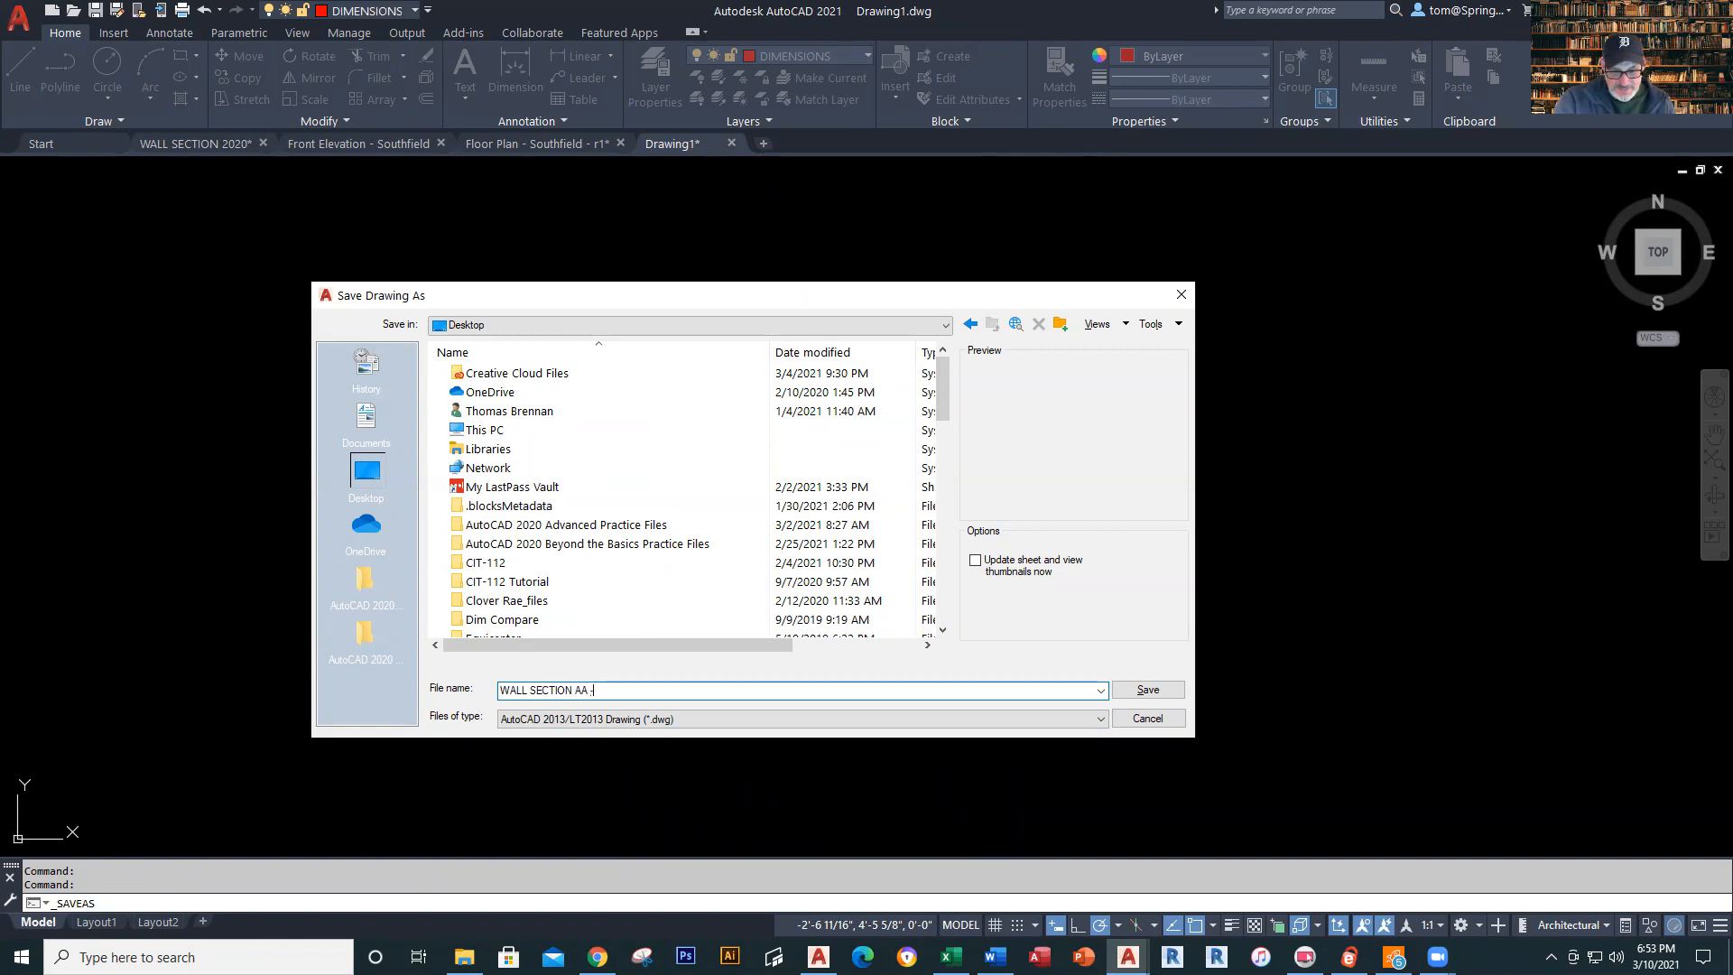
text(SECTION AA - BRENNAN)
key(Return)
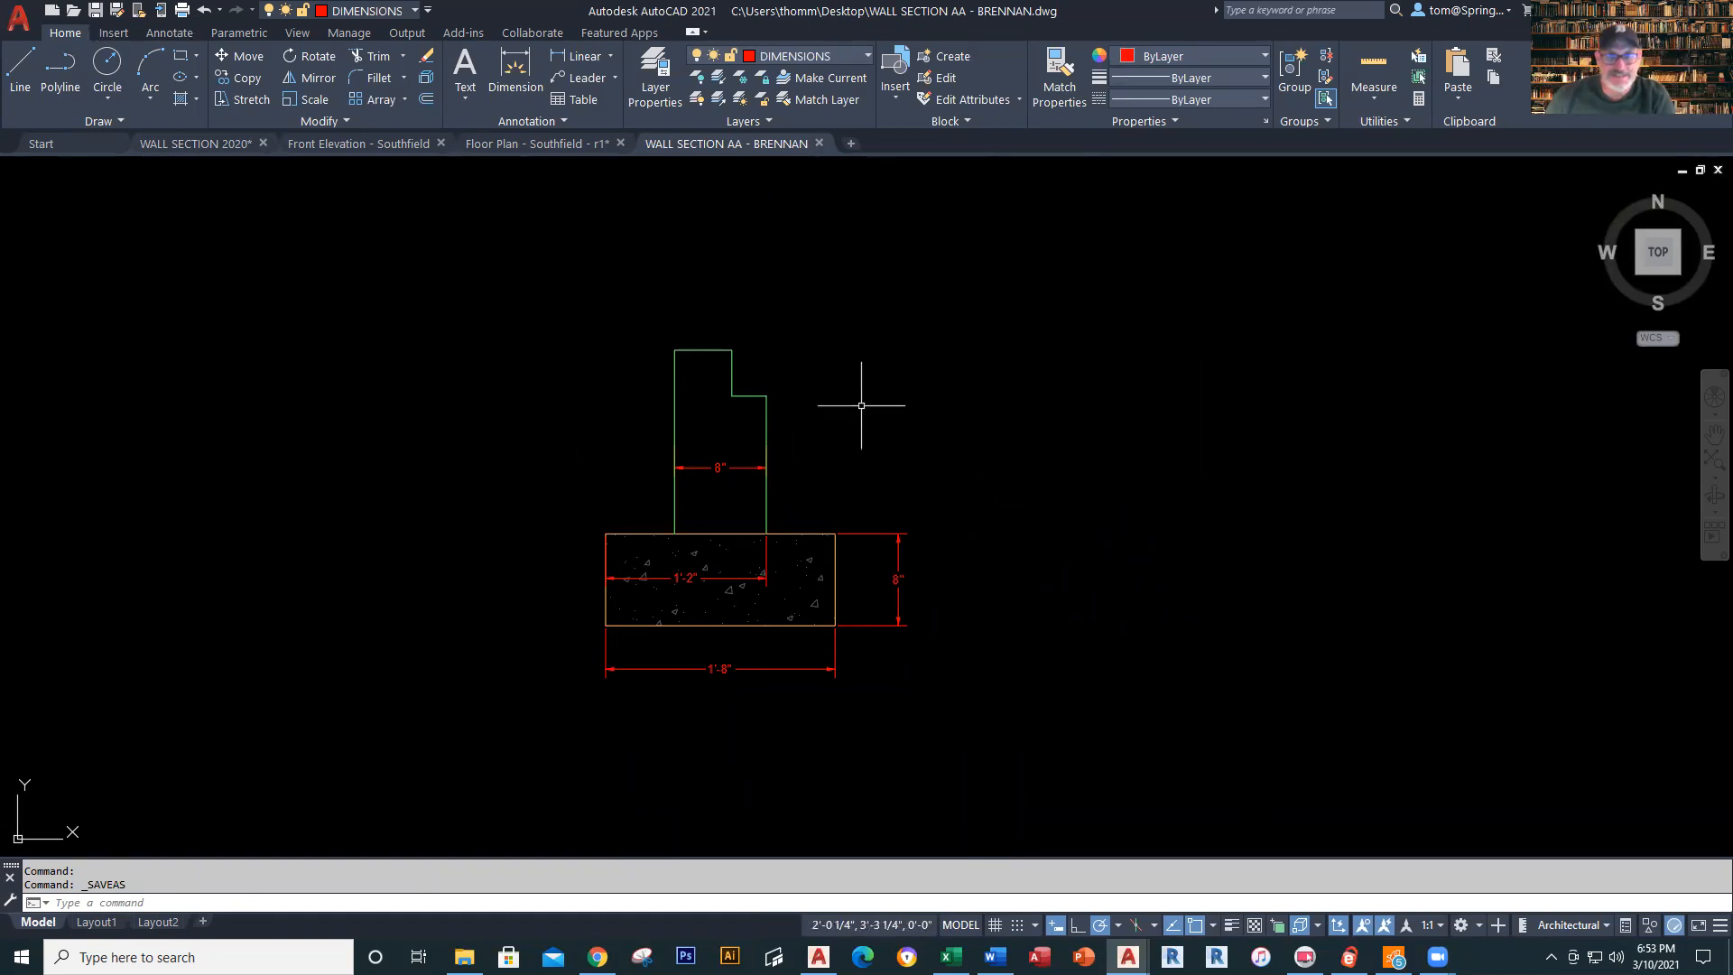
On the GRAVEL BASE layer, draw a polyline from 1'-6" above the footing's base to the wall's outer face, then back down-slope about 1'-7"
middle_drag(861, 405, 904, 394)
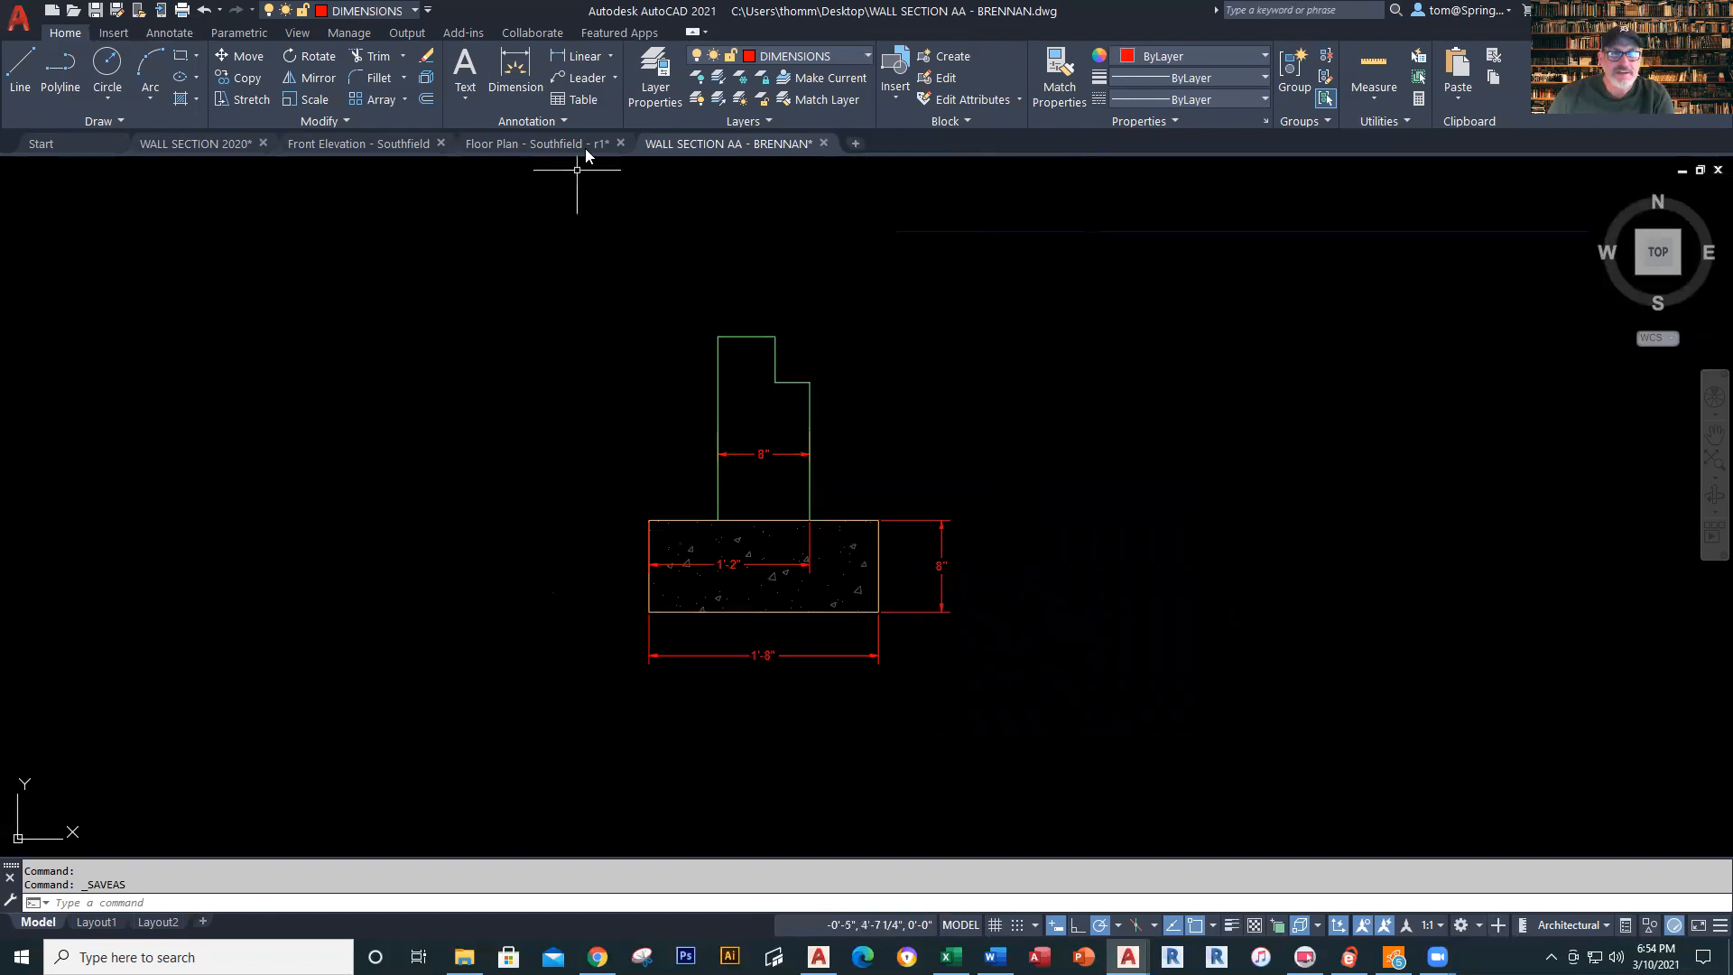
click(865, 56)
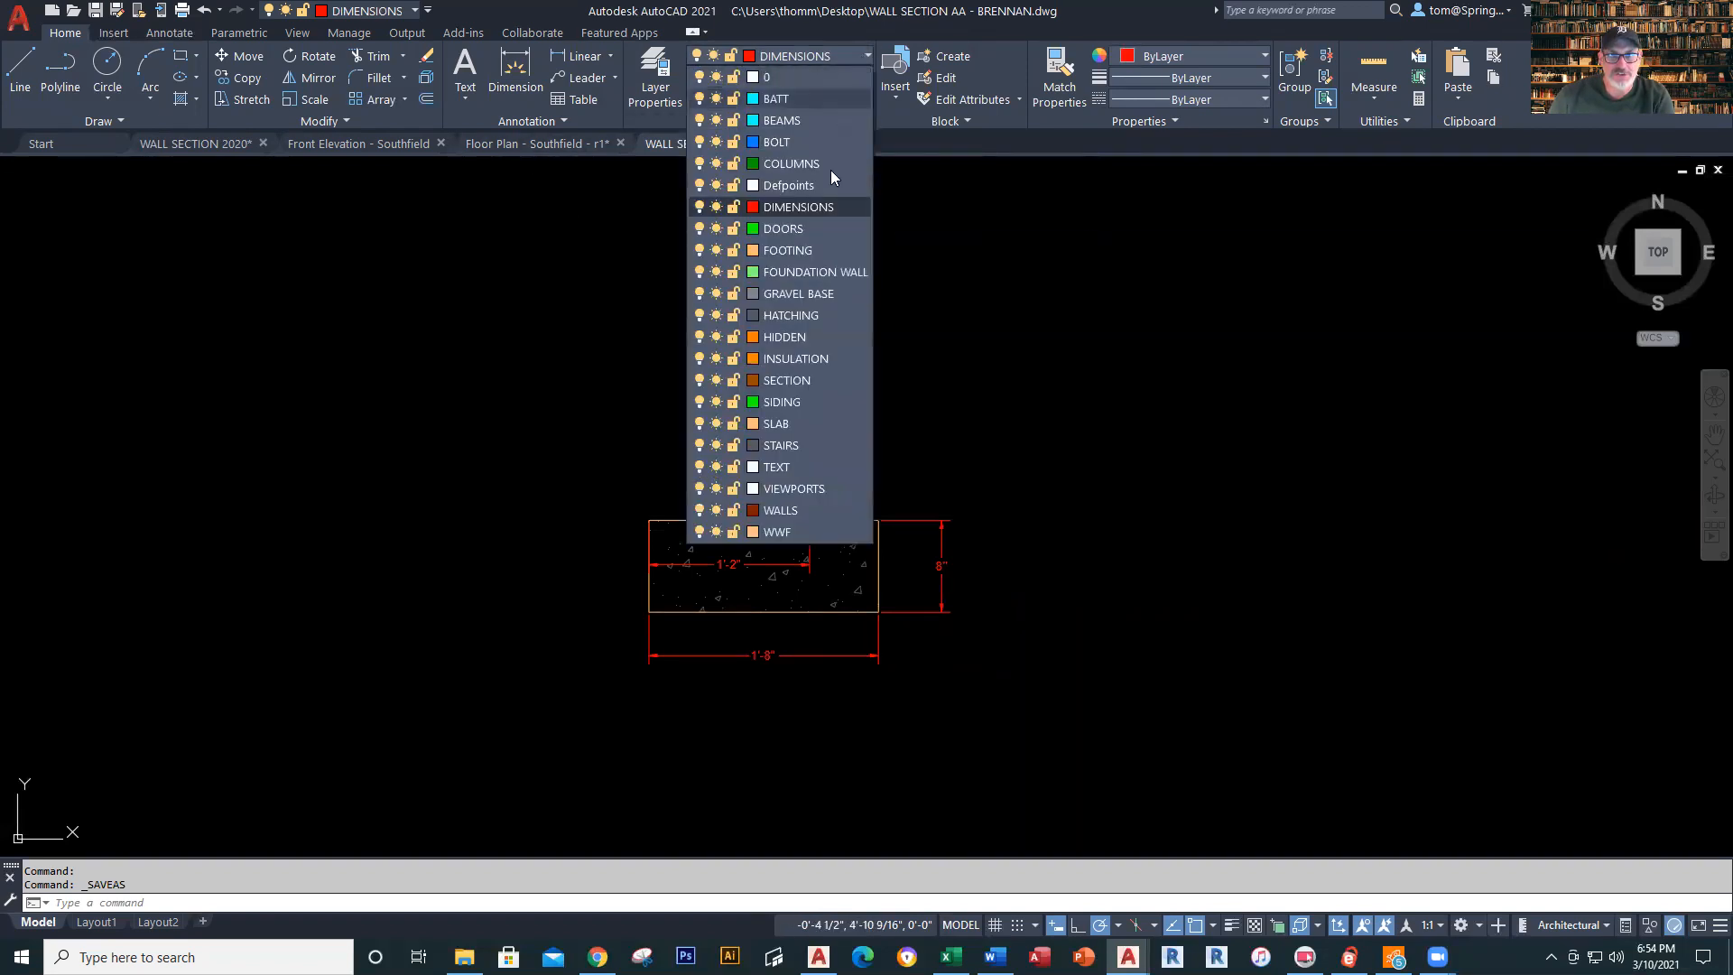
click(817, 294)
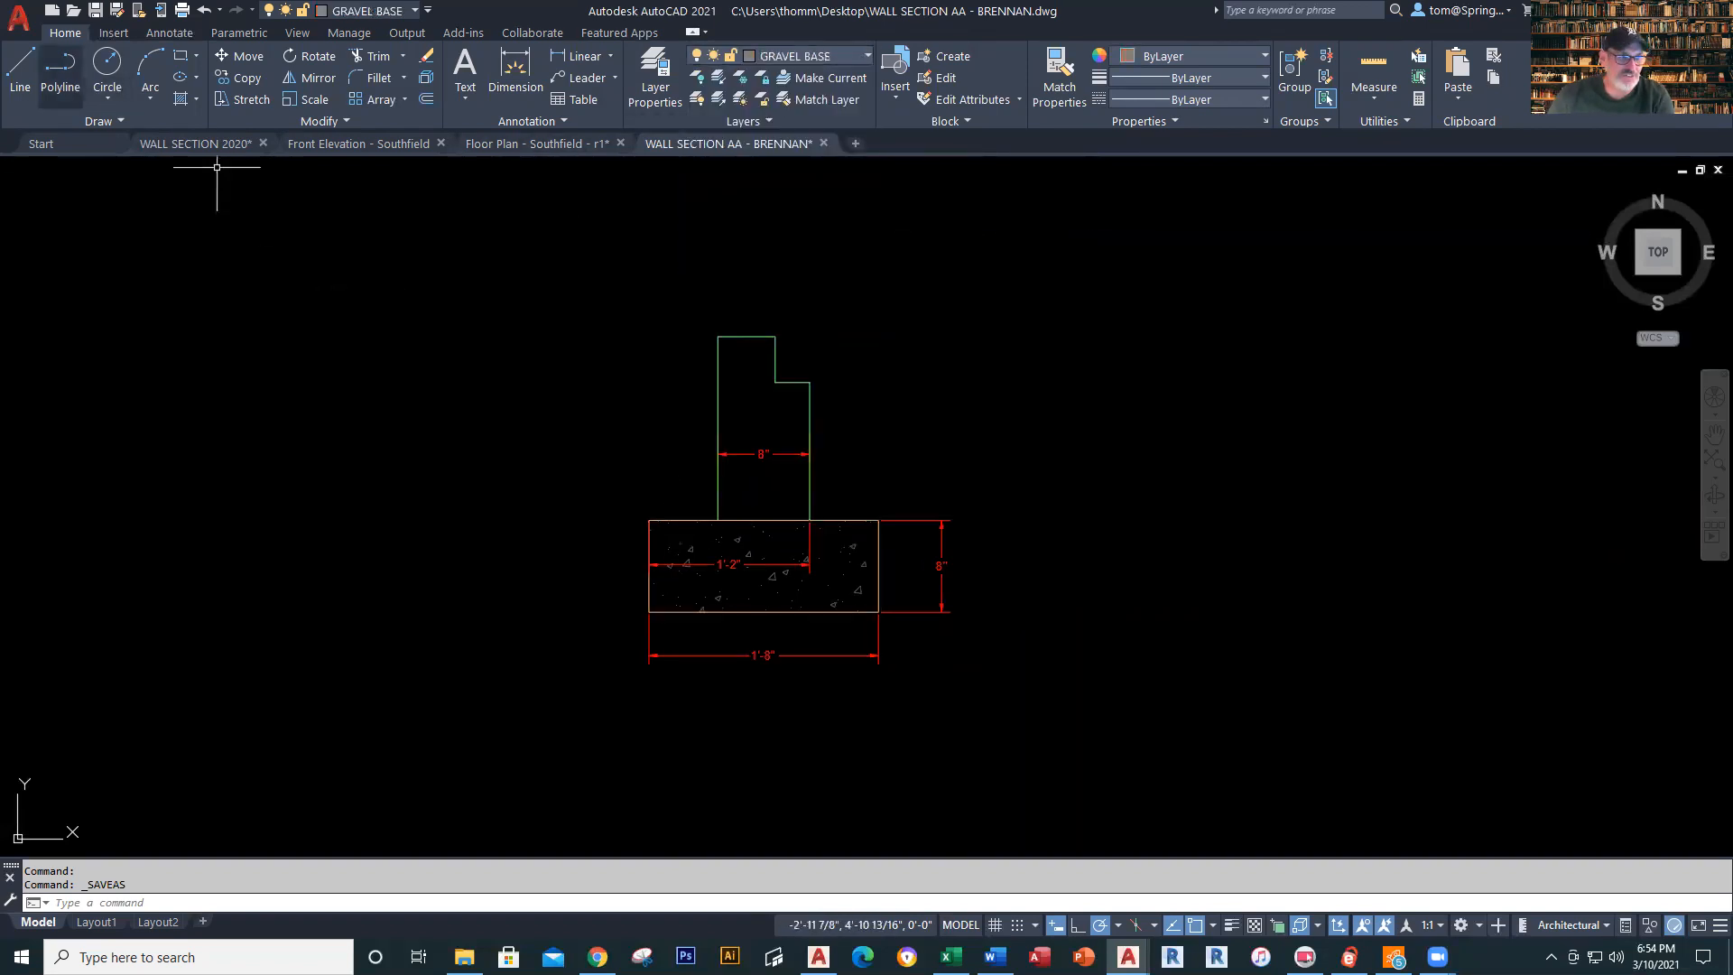
click(60, 72)
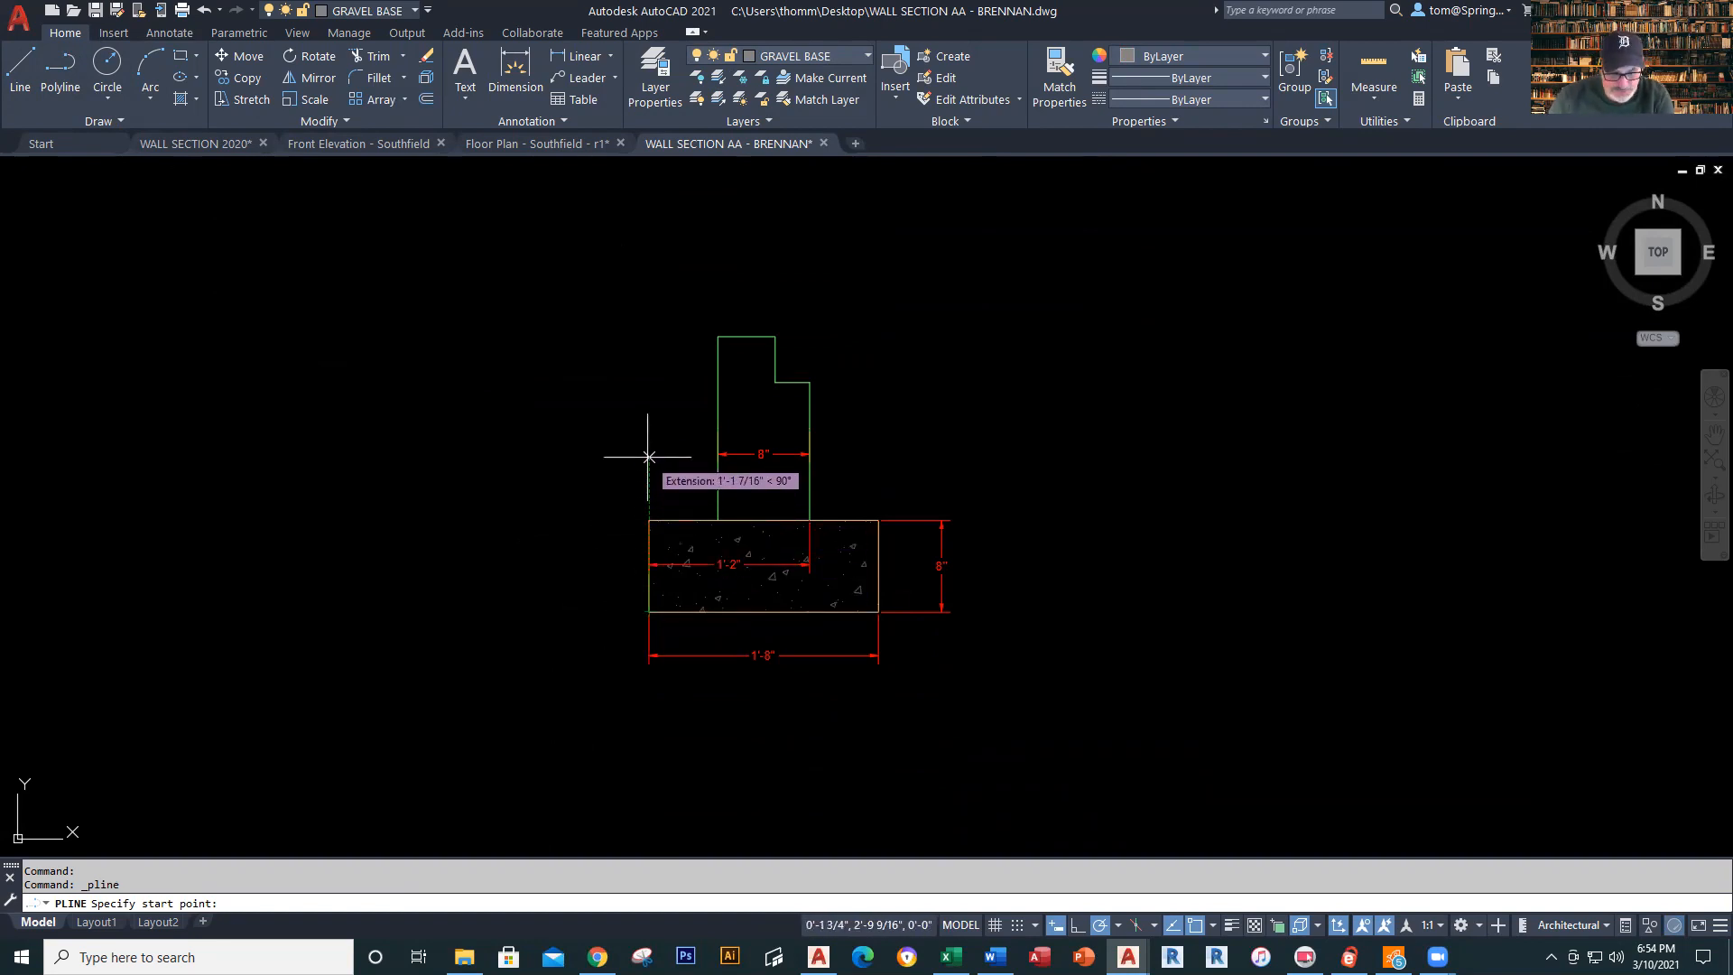
text(1'6)
key(Return)
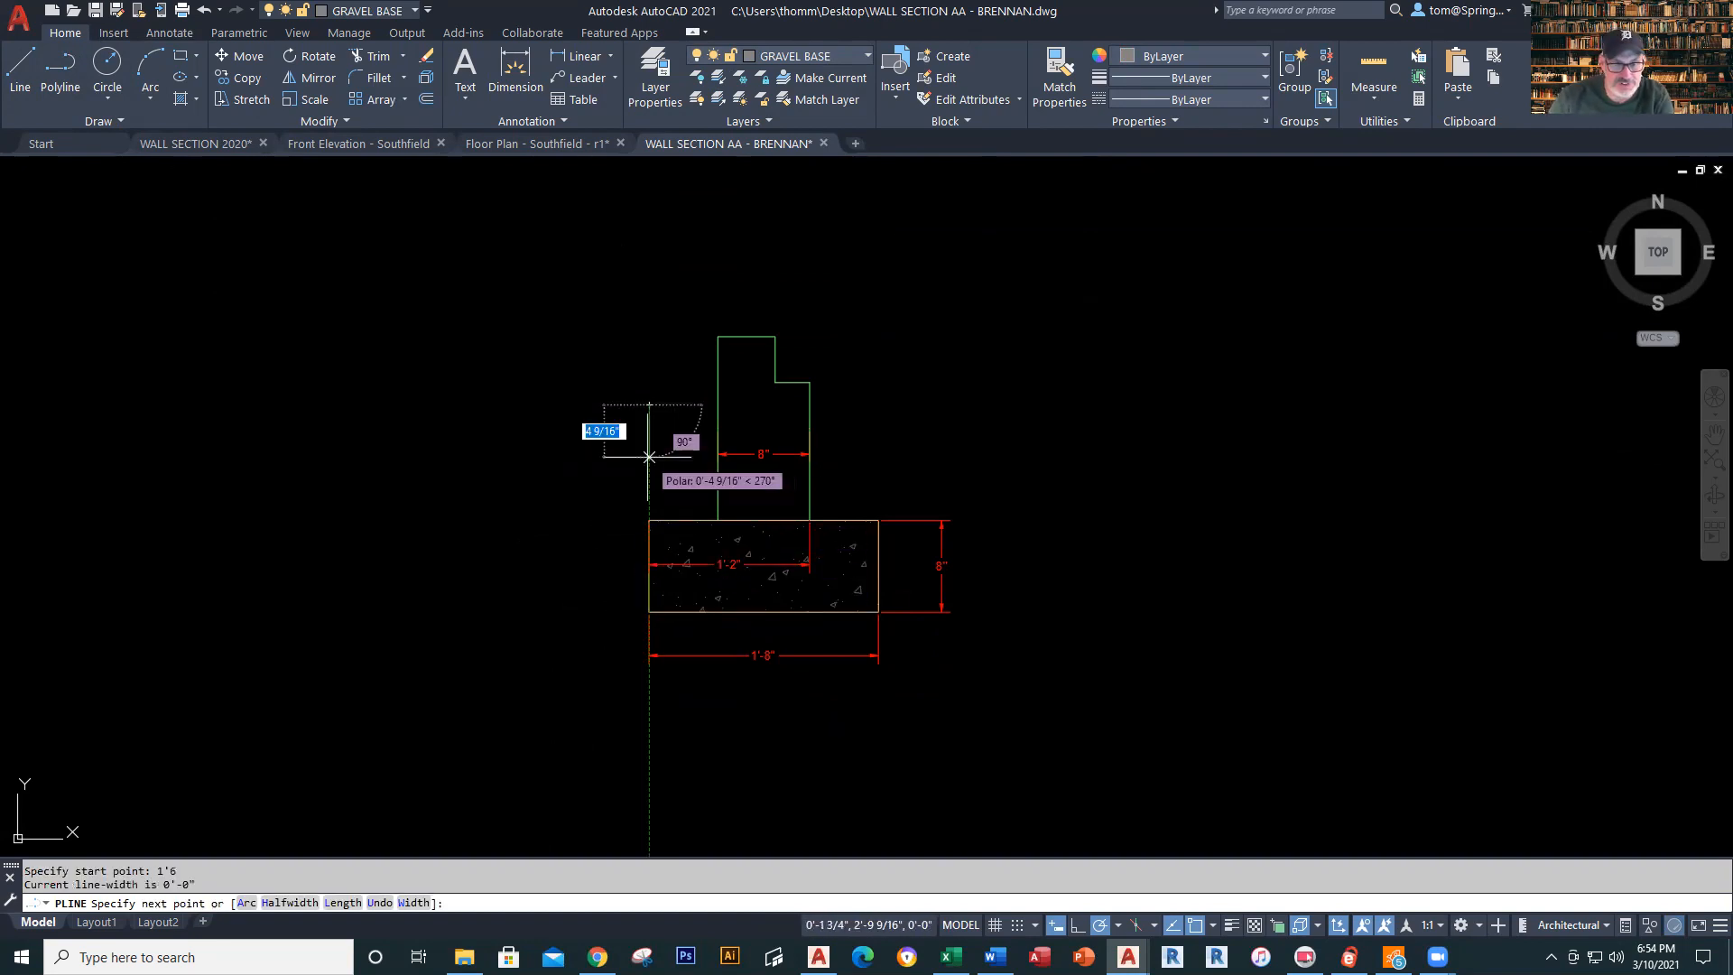
click(718, 405)
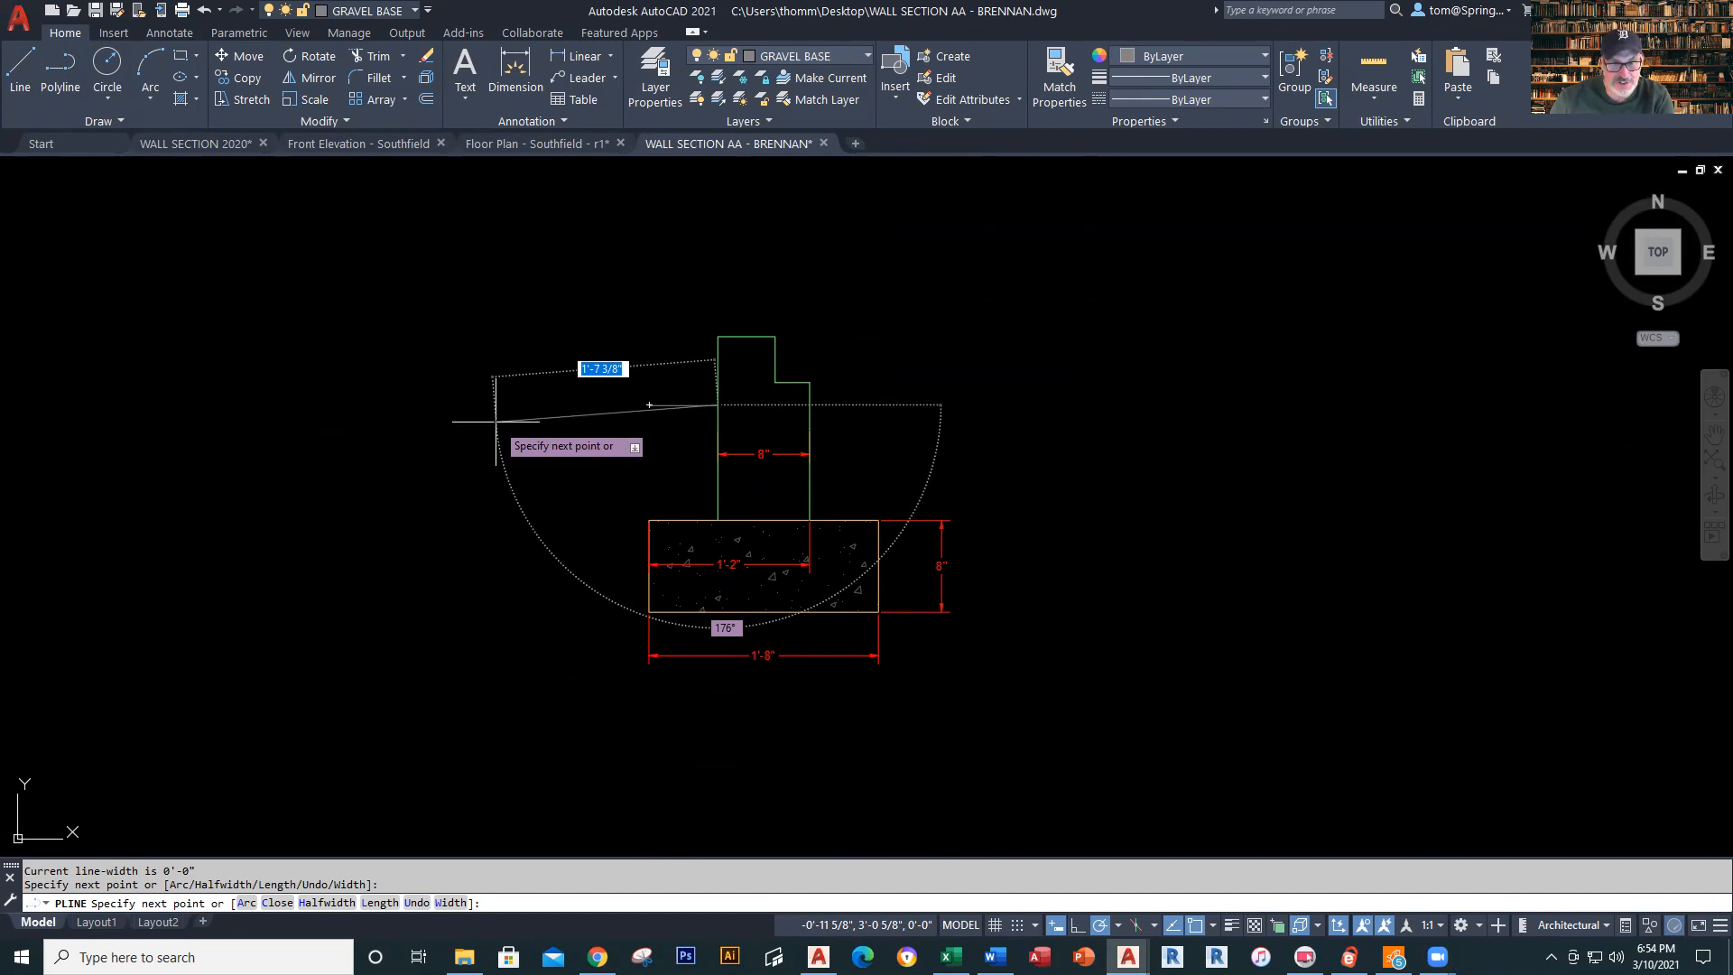
click(494, 430)
key(Escape)
key(Escape)
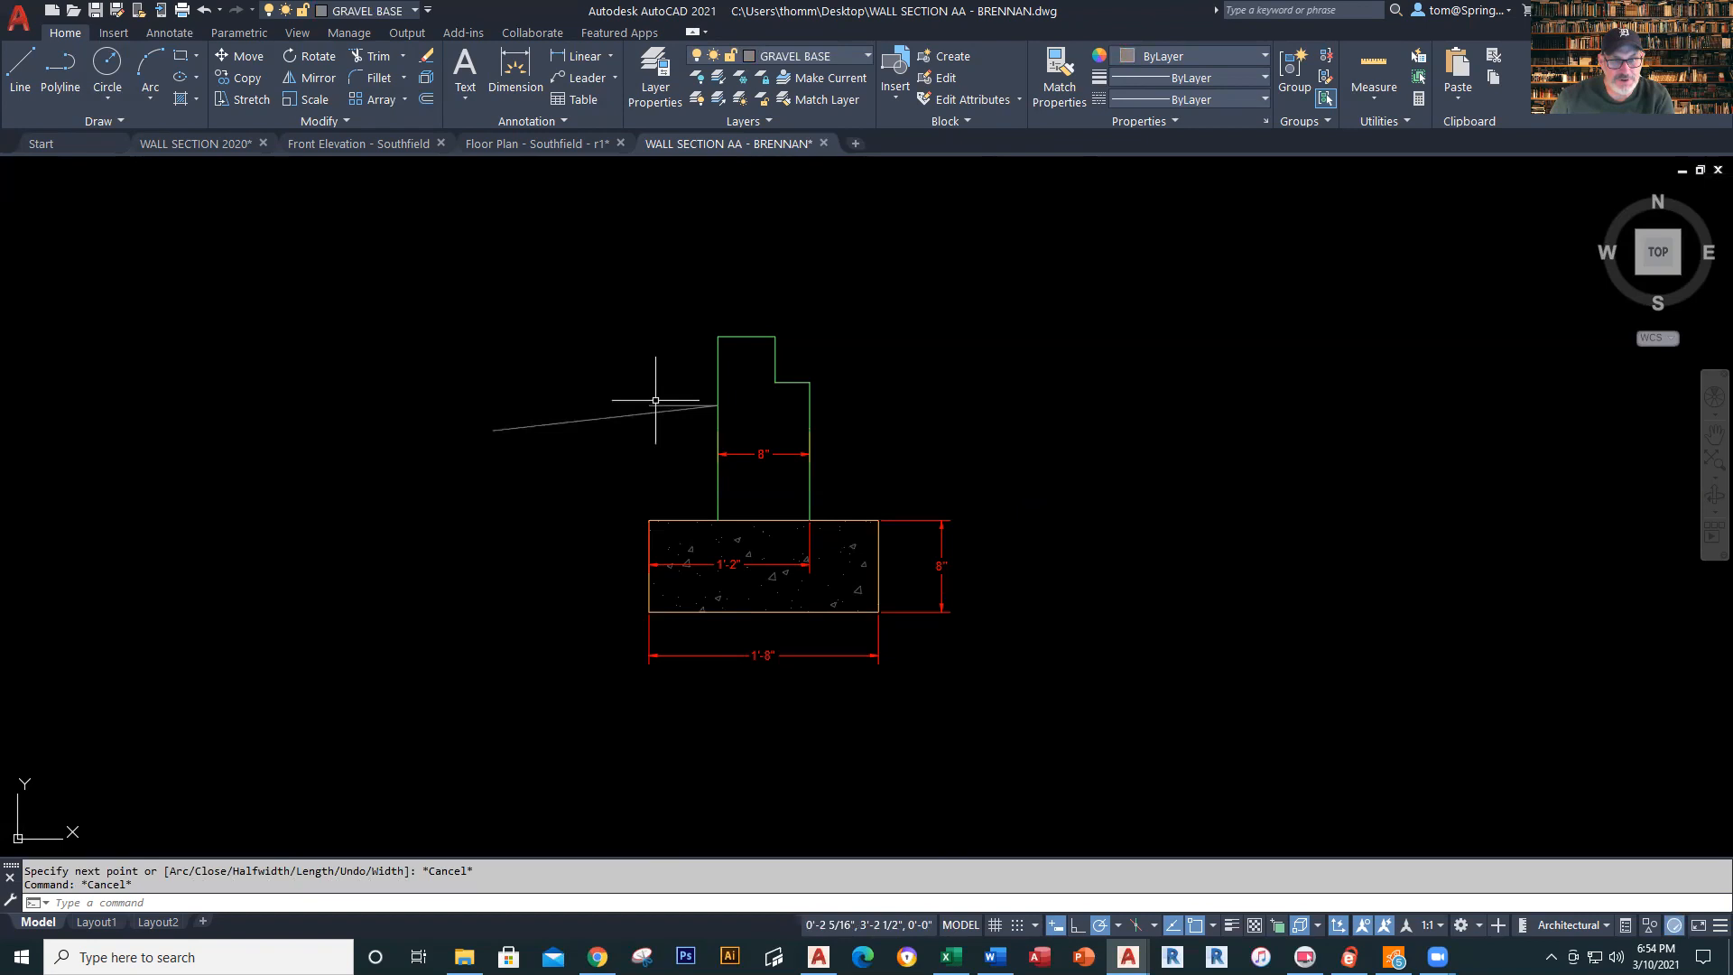
Explode the grade polyline and erase its short horizontal segment beside the foundation wall, keeping the sloped line
click(426, 76)
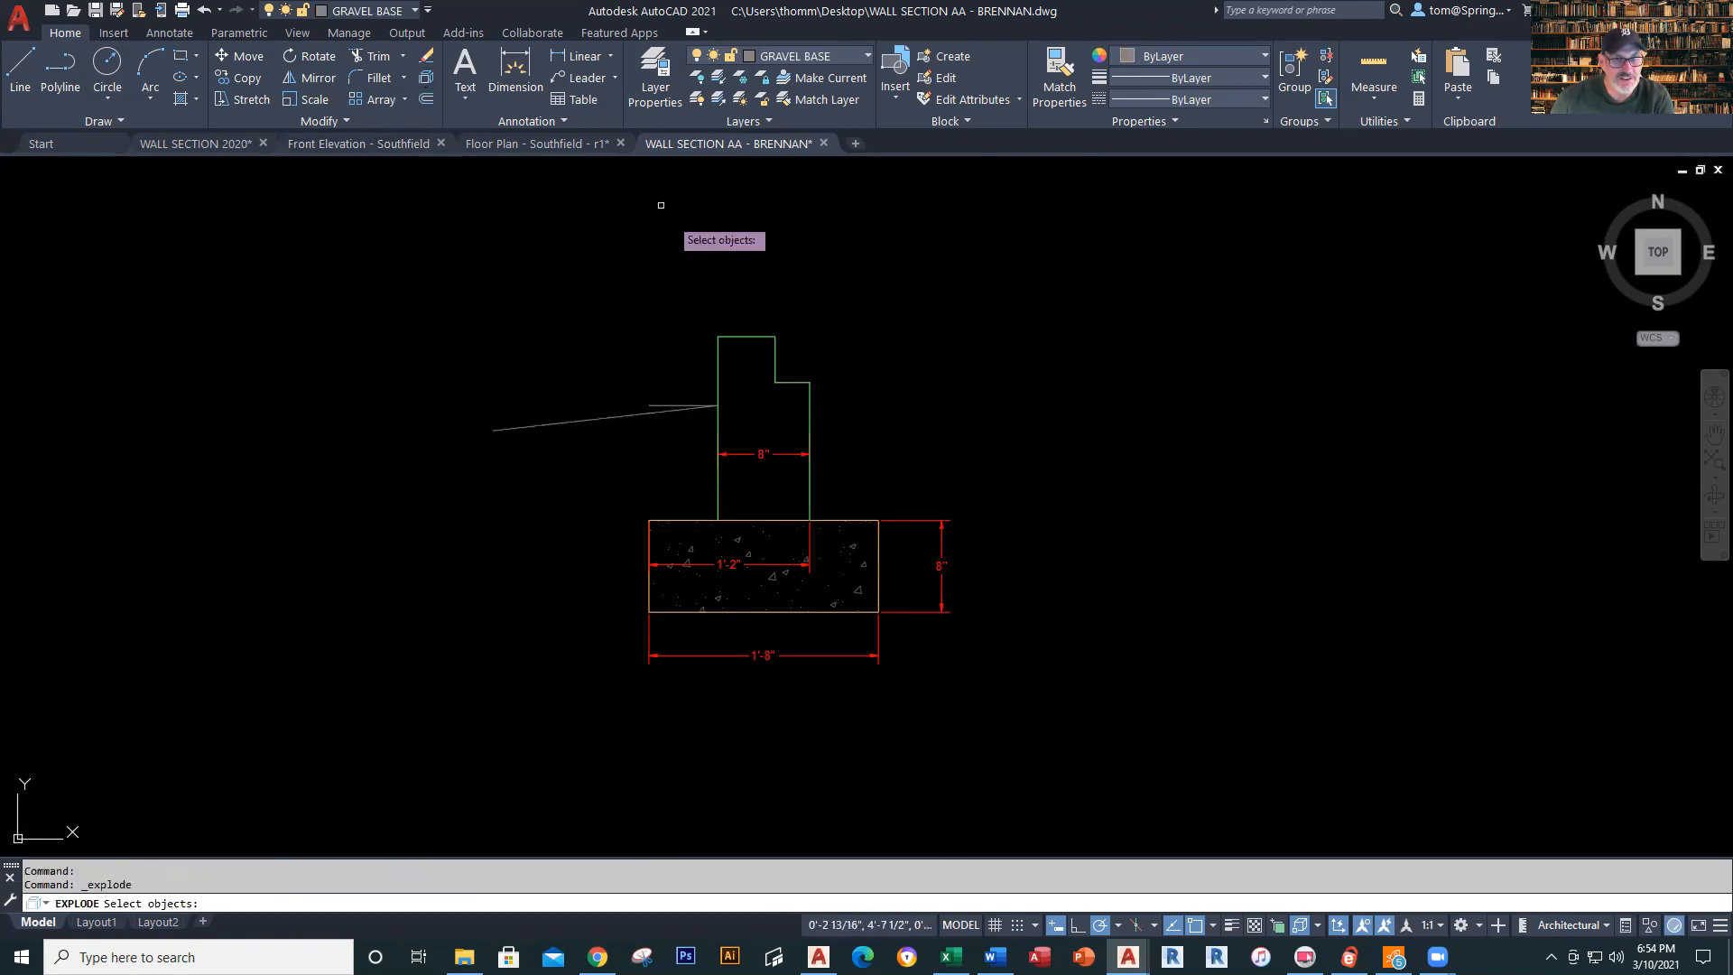
click(671, 408)
key(Return)
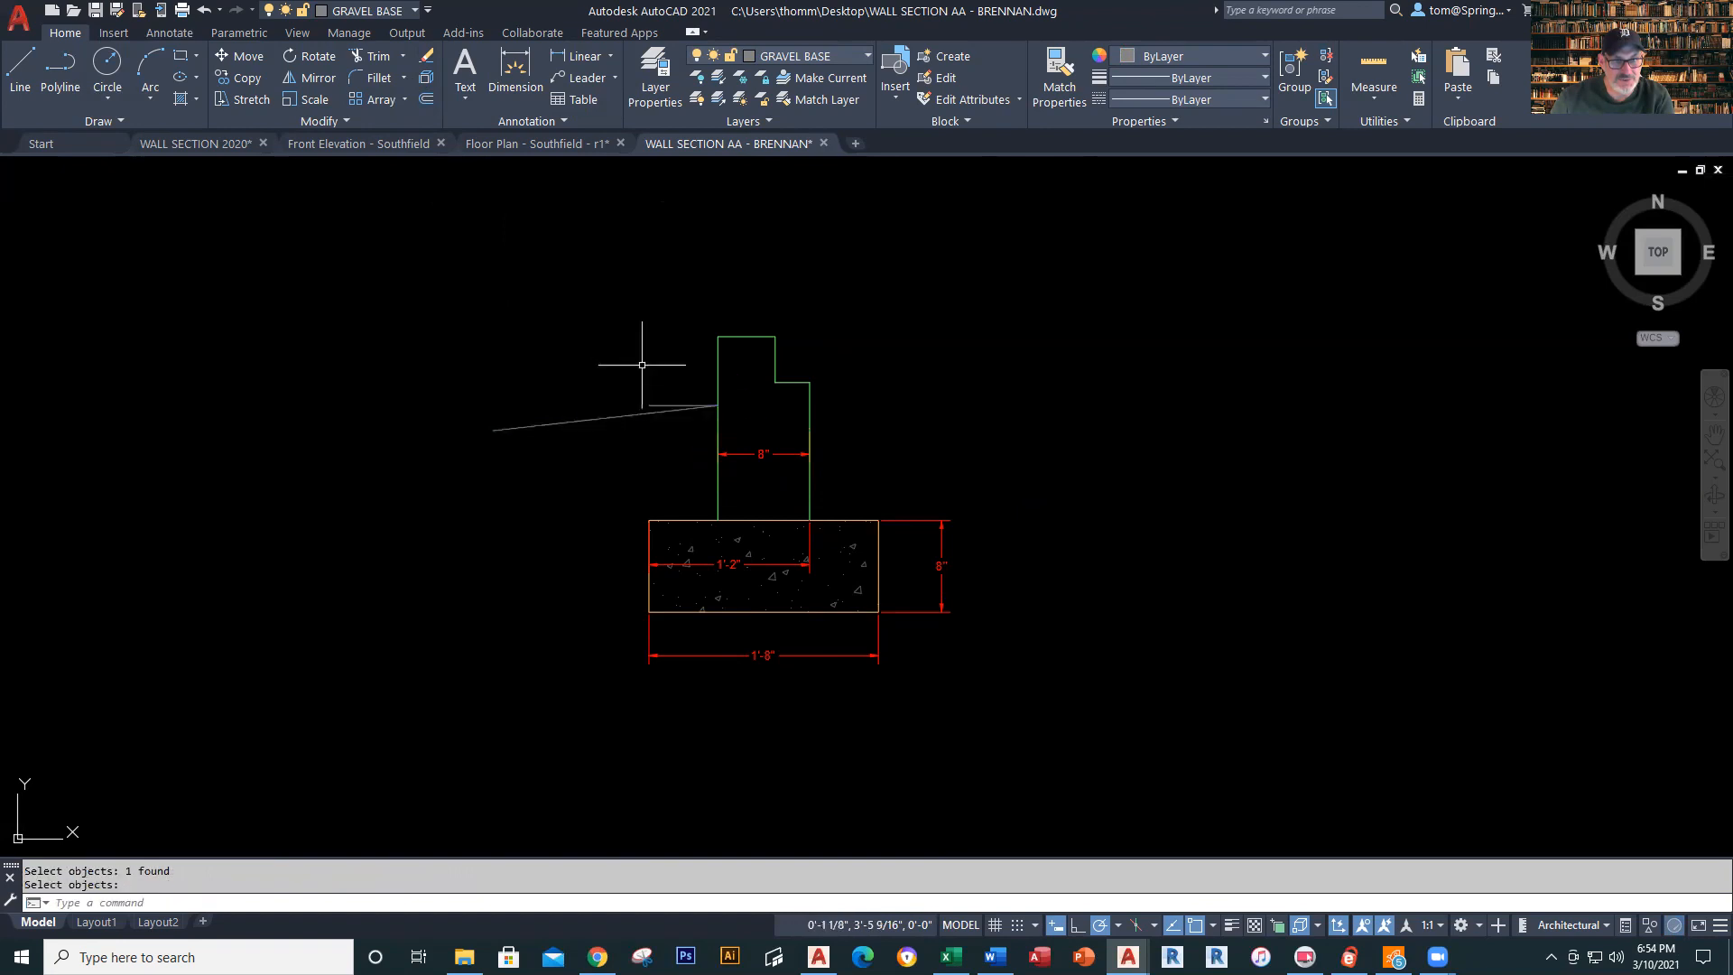
click(656, 405)
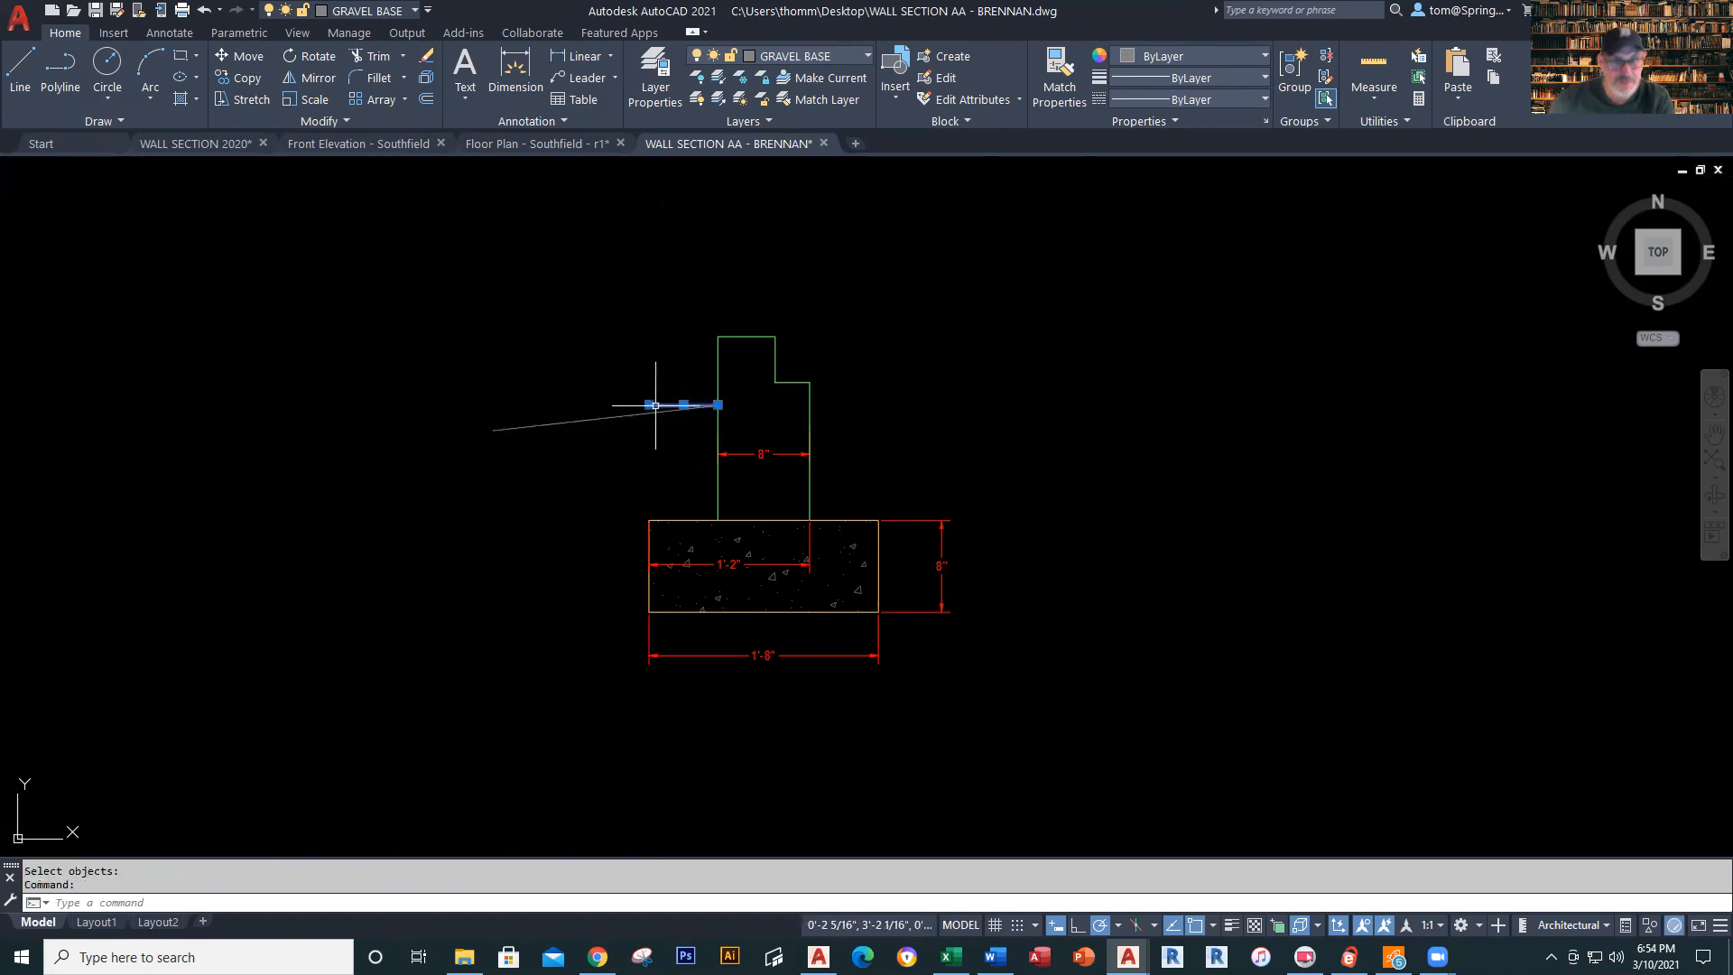
key(Delete)
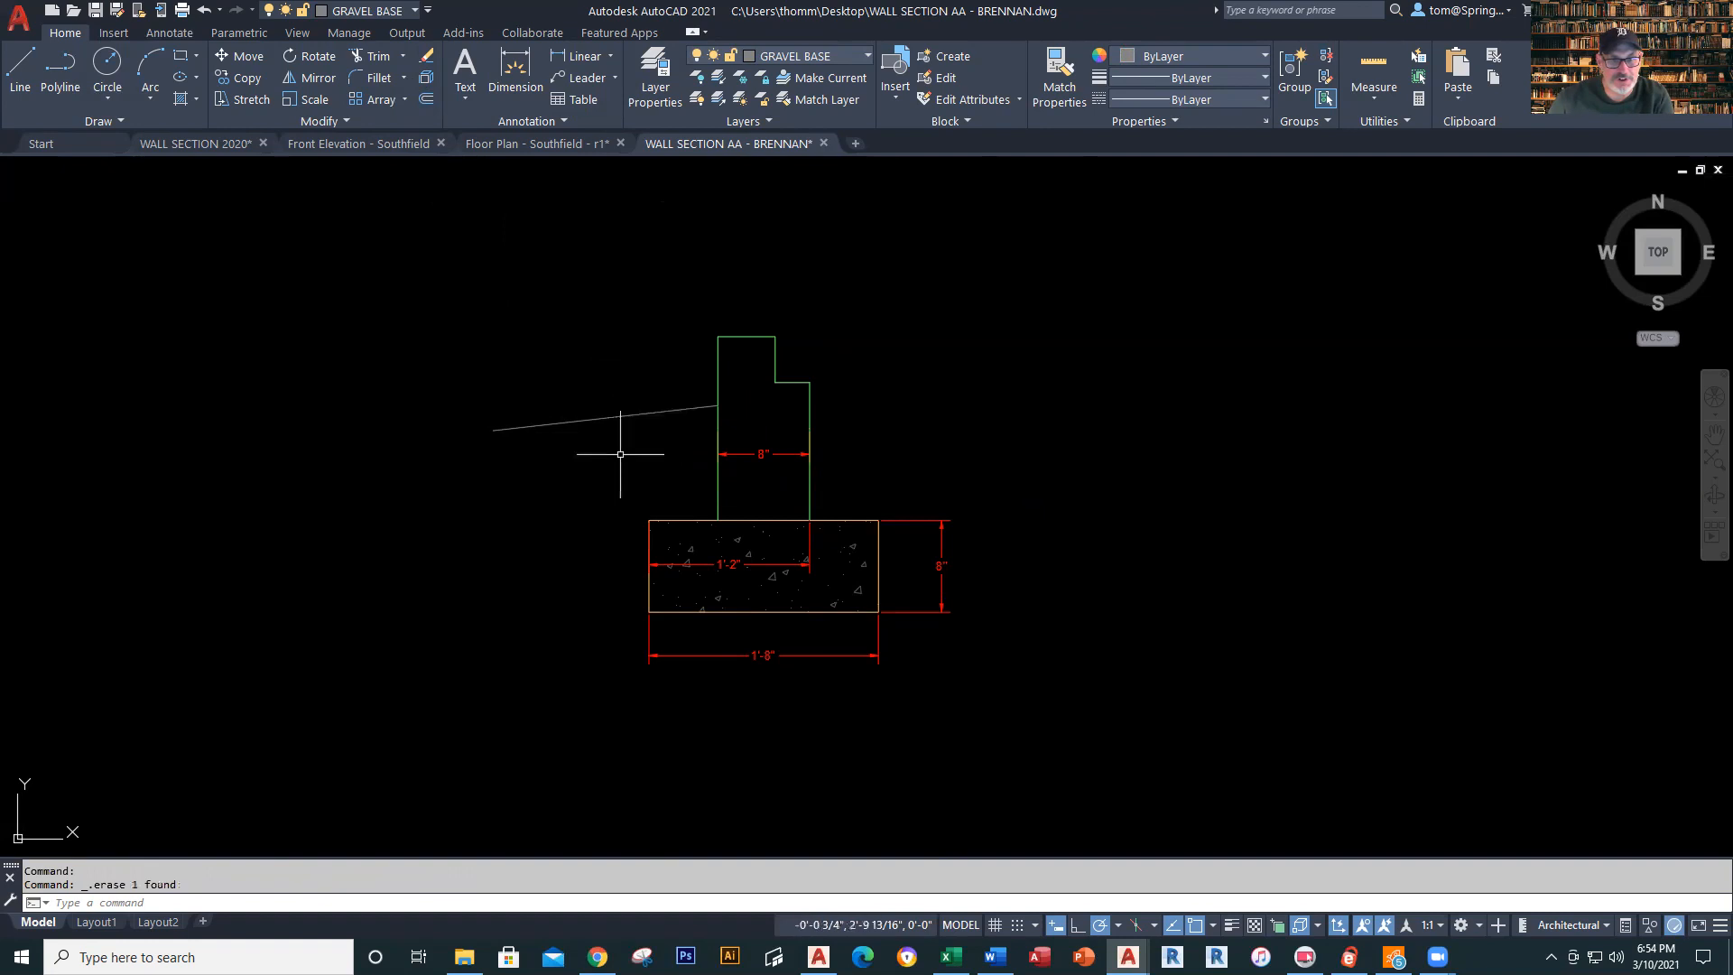
Start a polyline at the sloped line's outer end and curve it downward with short arcs to round off the grade's tip
scroll(621, 454, up, 2)
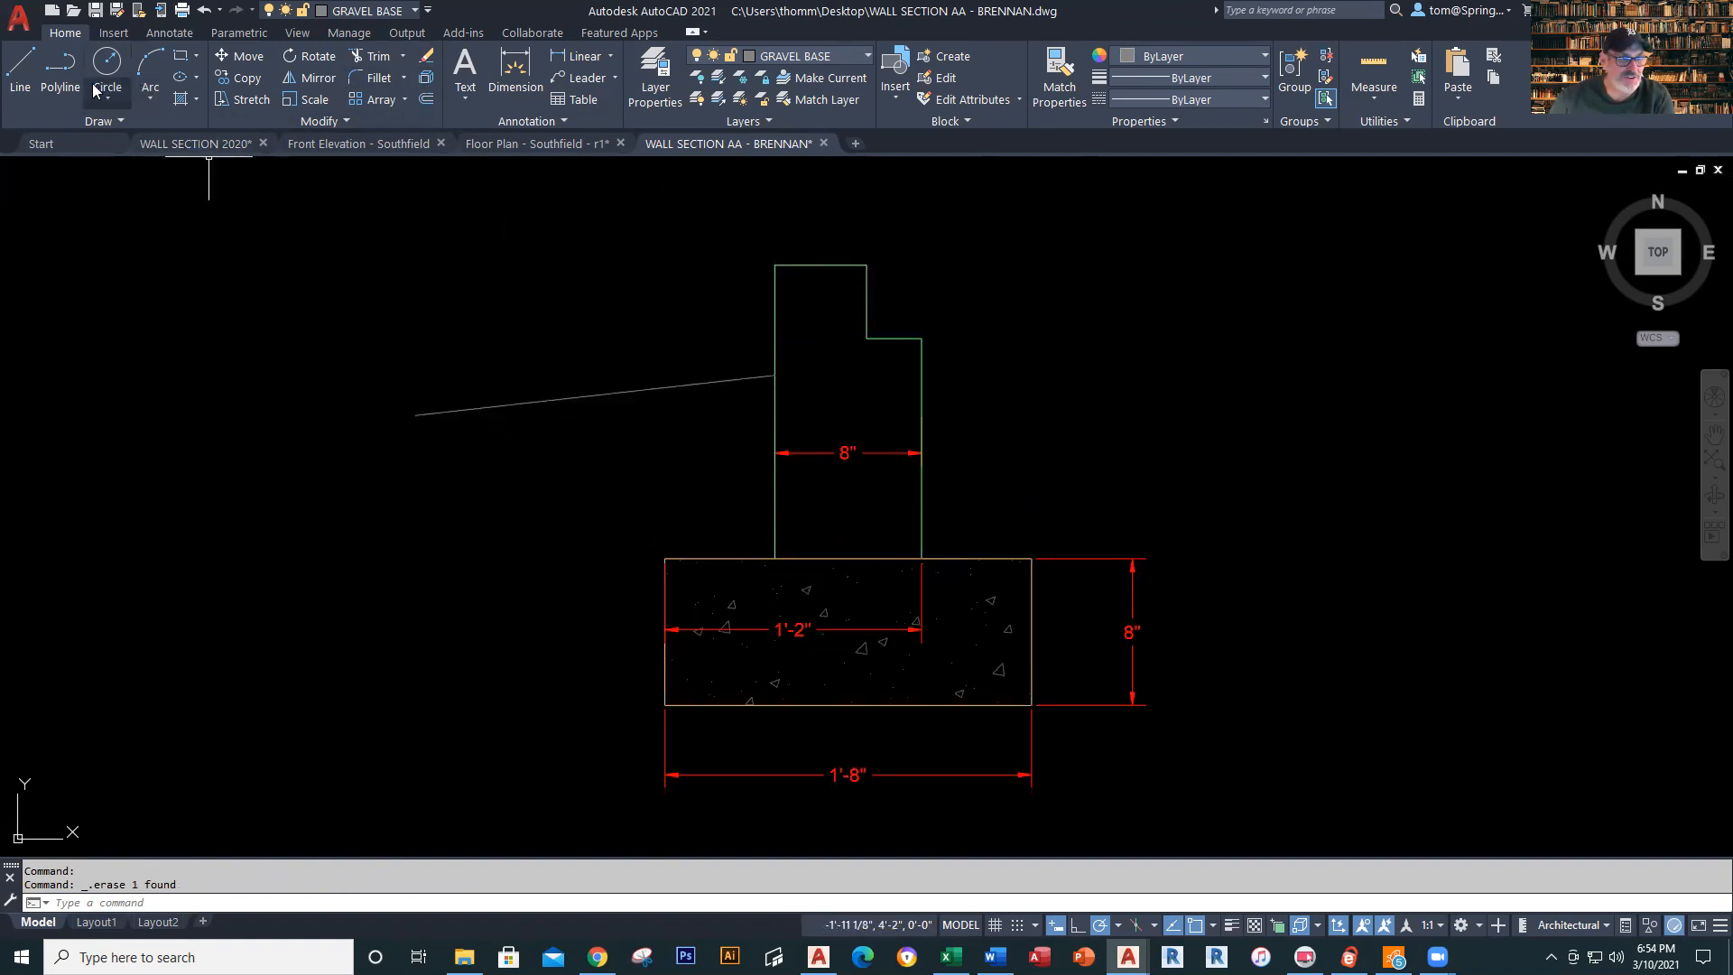
click(52, 77)
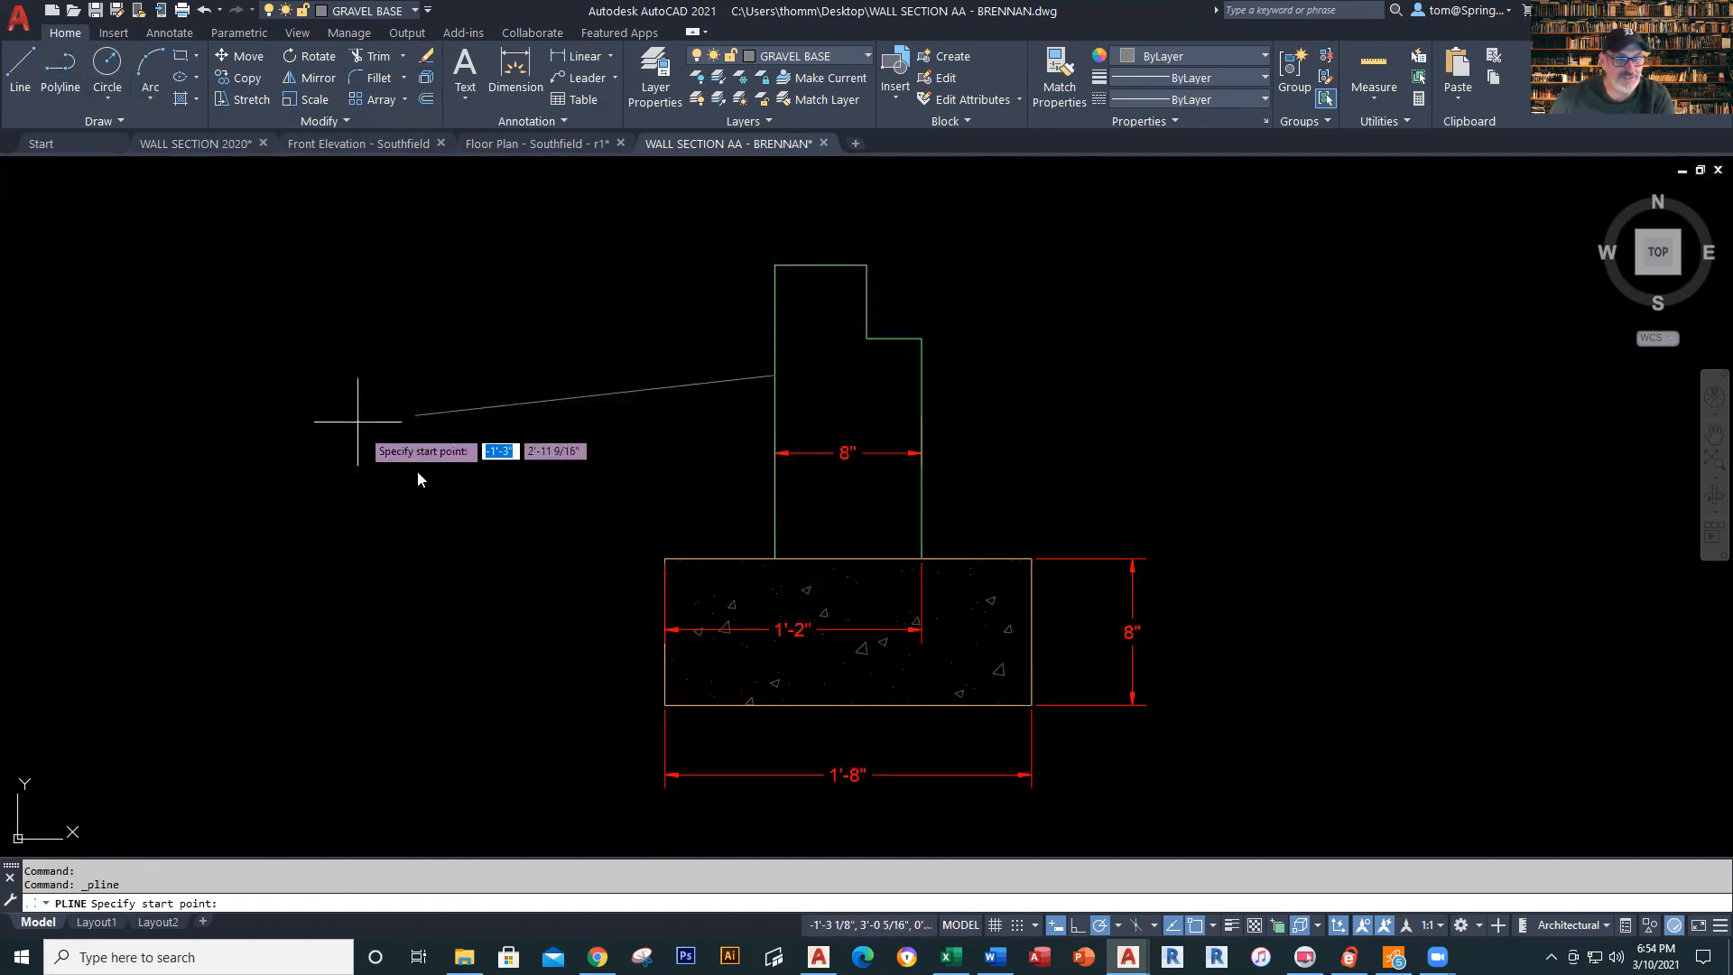
click(416, 415)
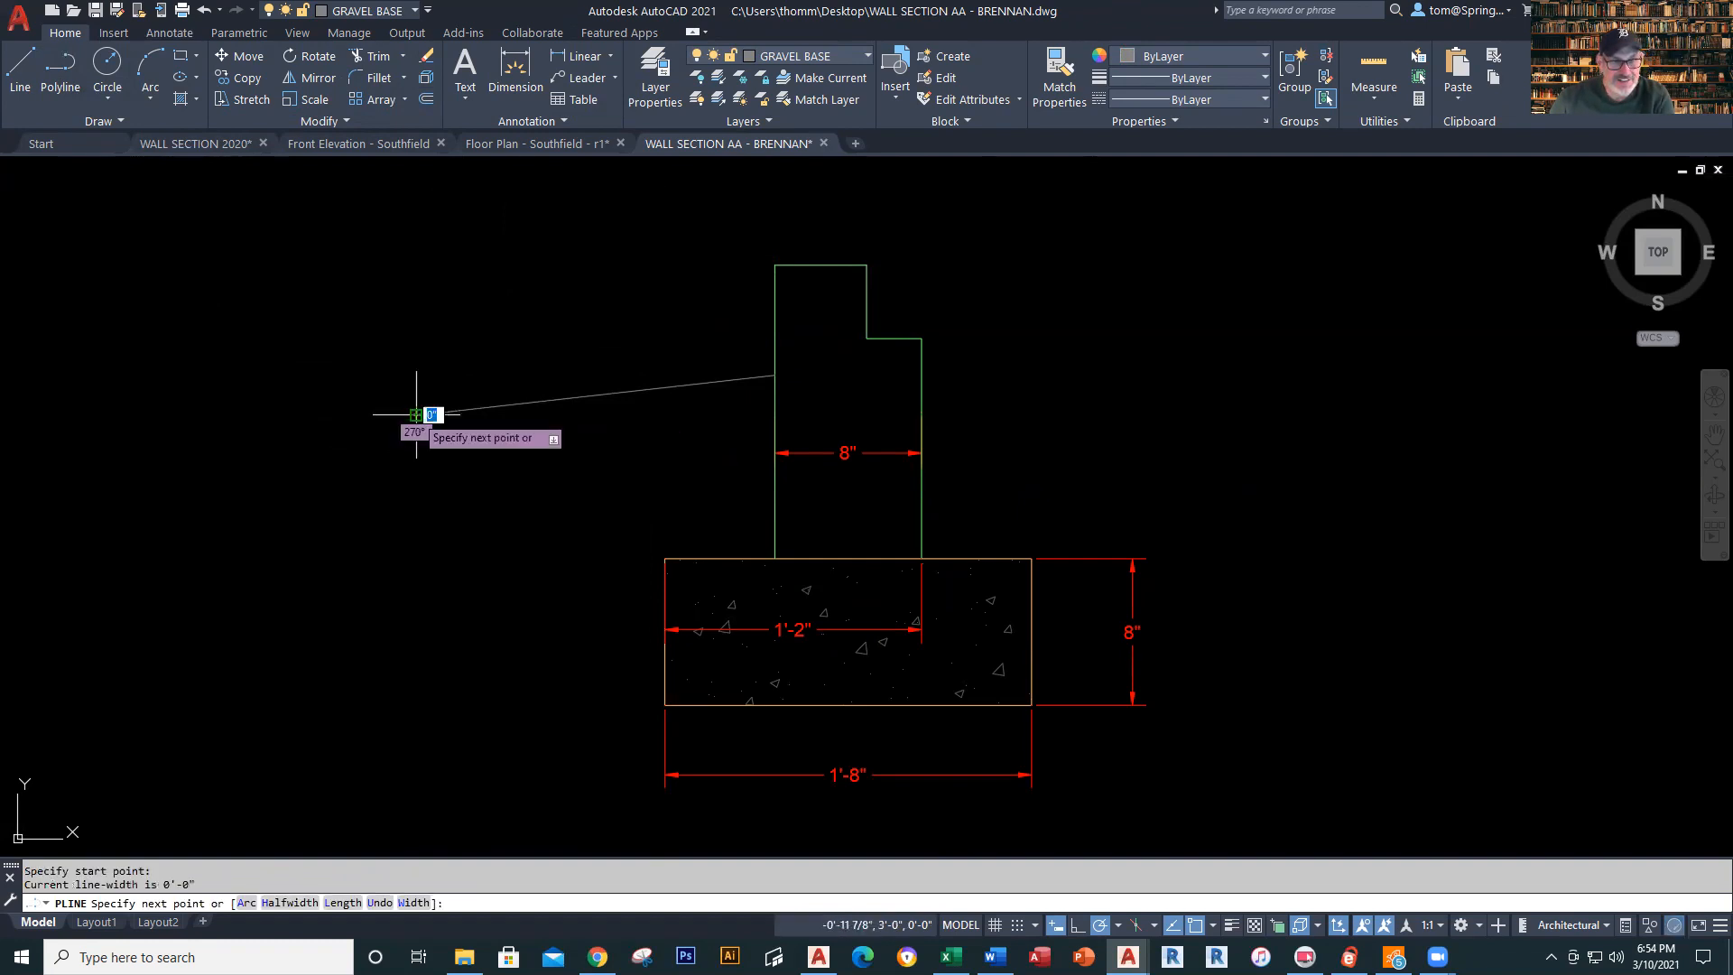
right_click(401, 469)
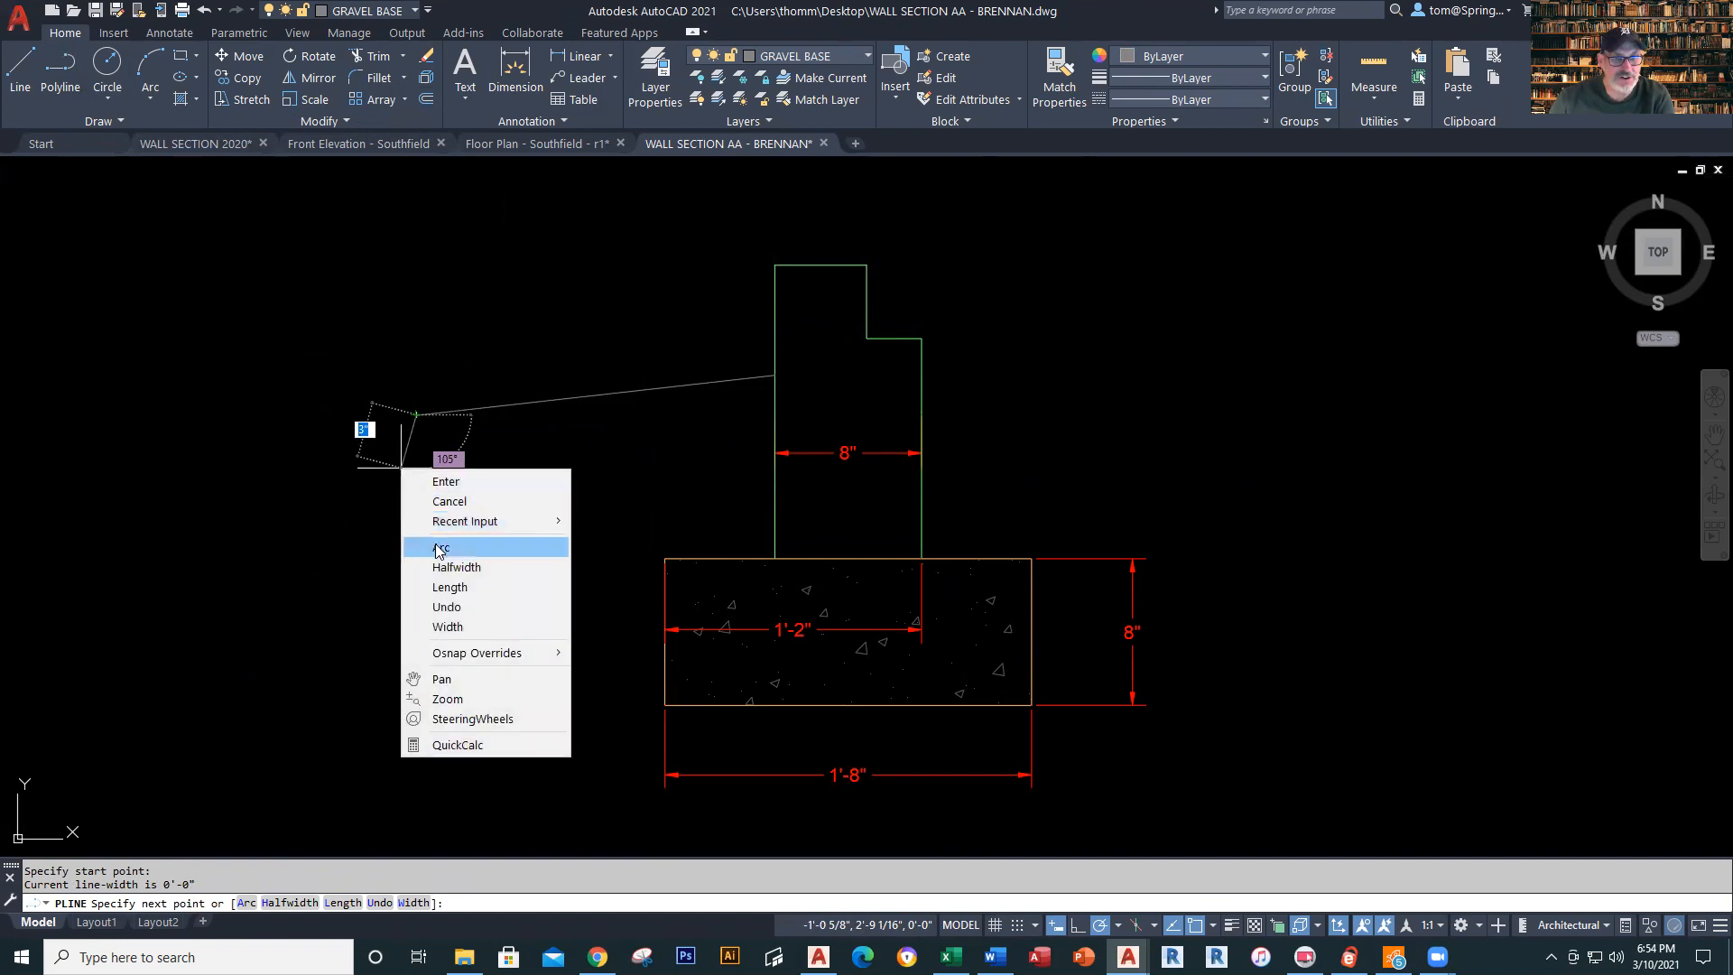
click(438, 546)
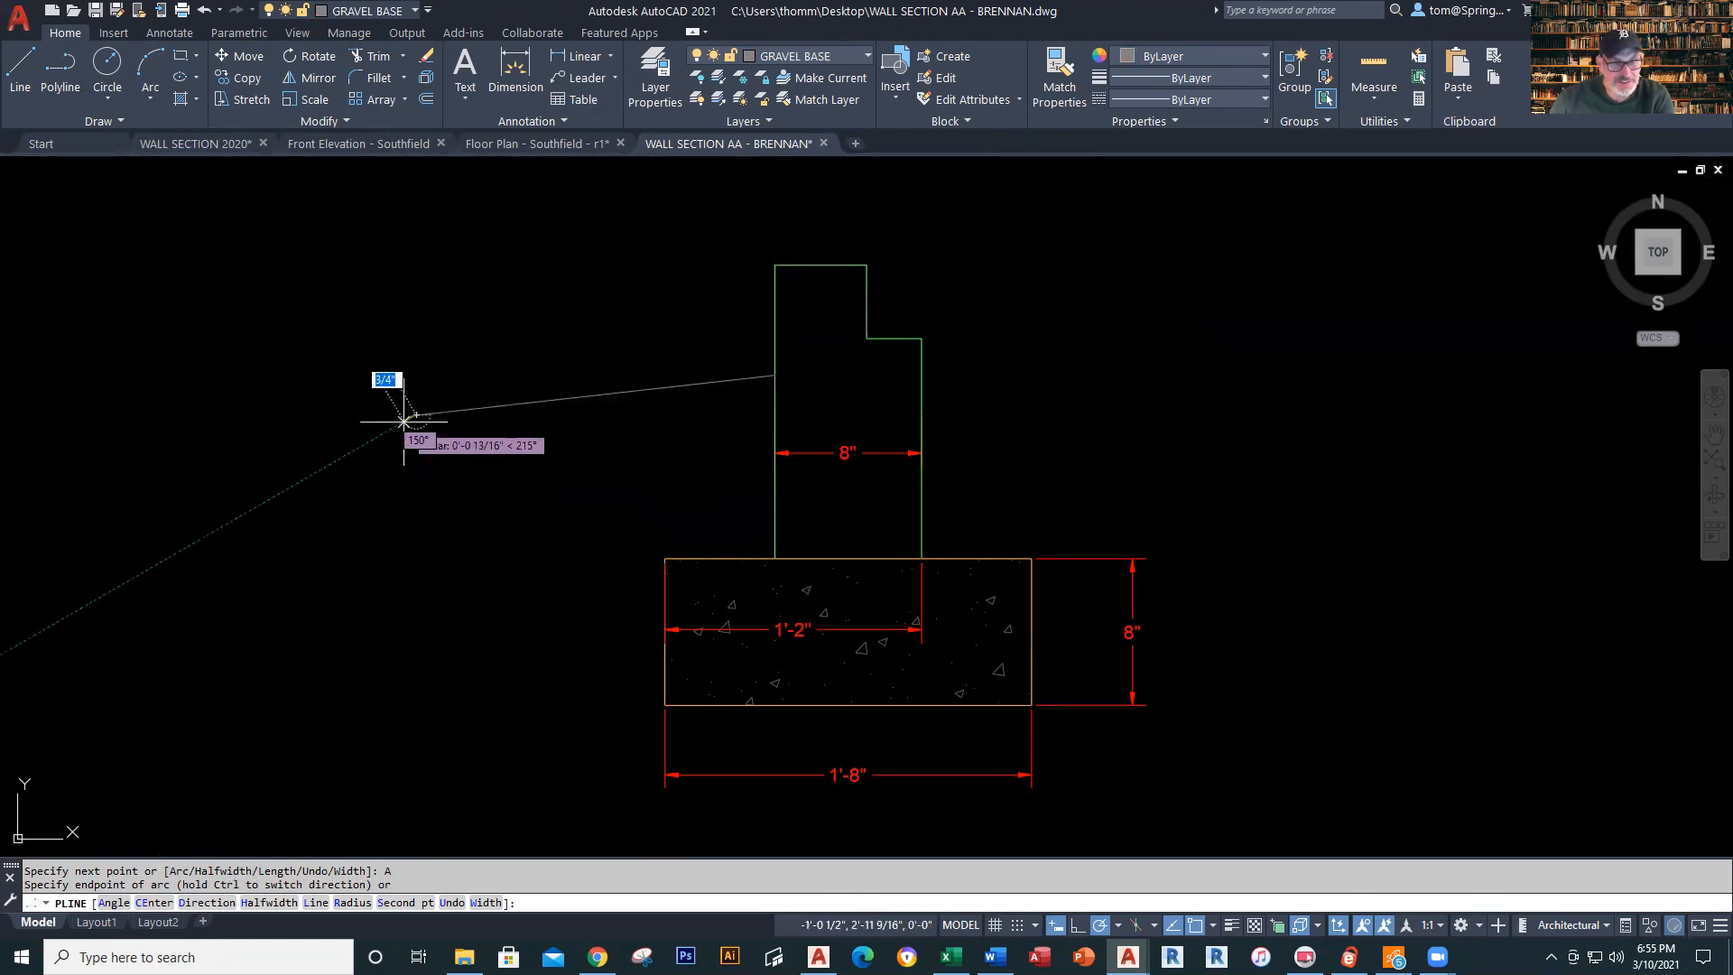
scroll(403, 436, up, 3)
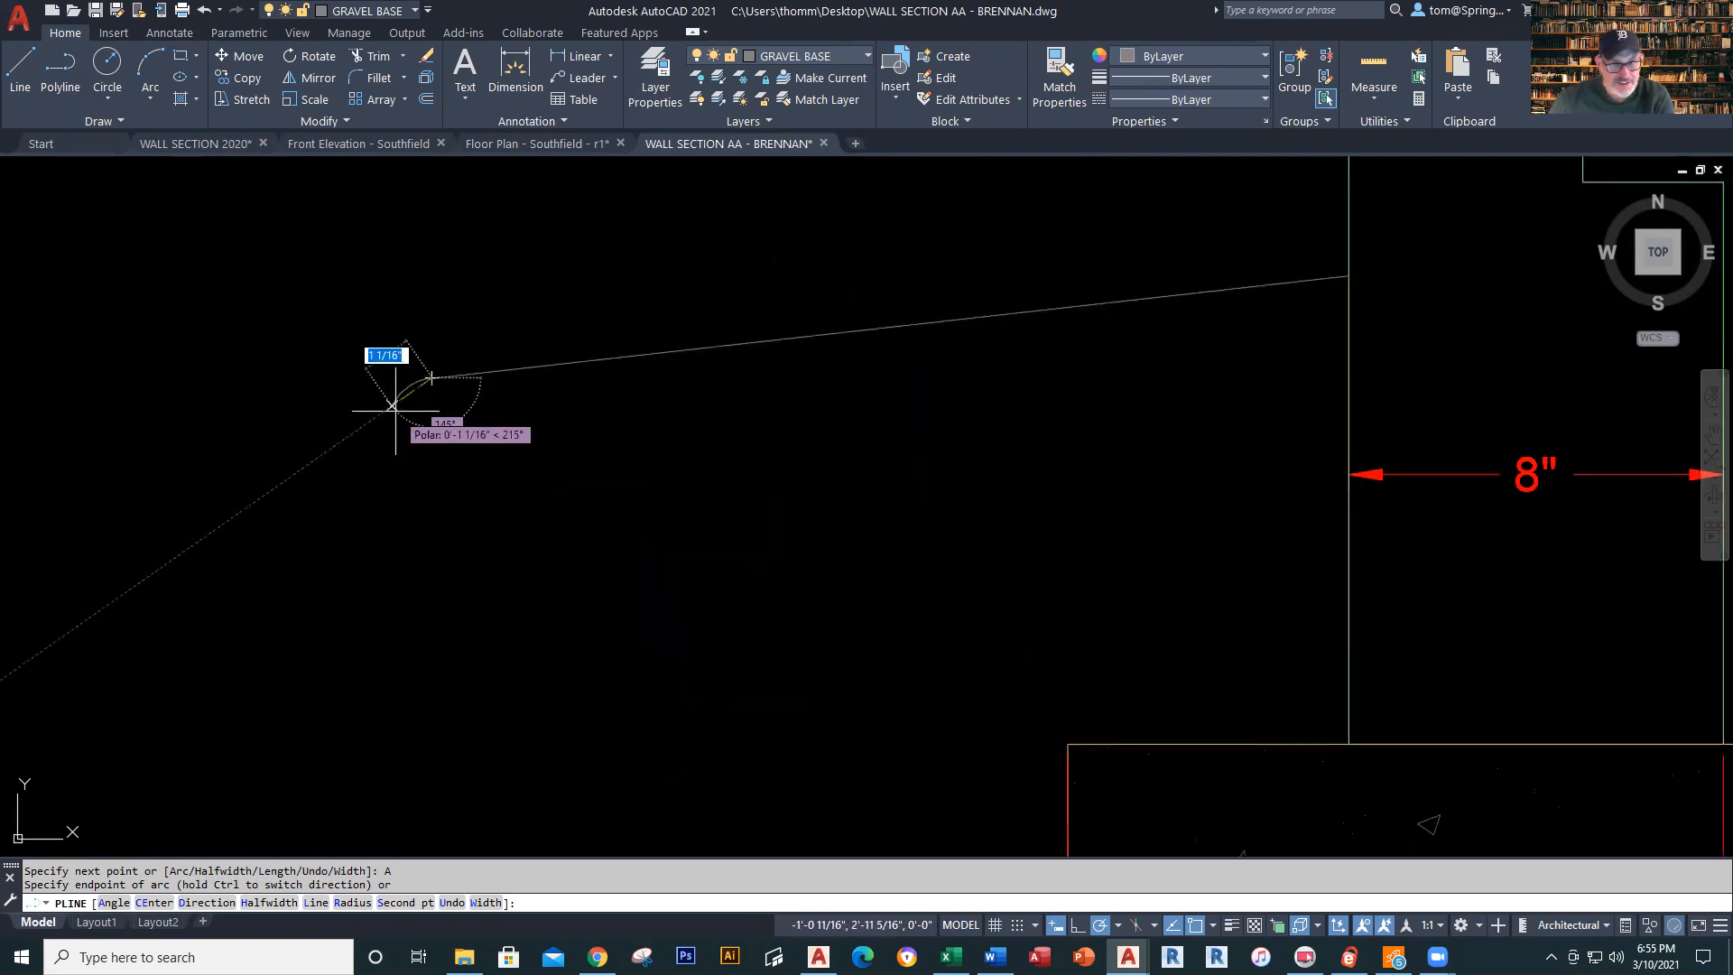
click(393, 405)
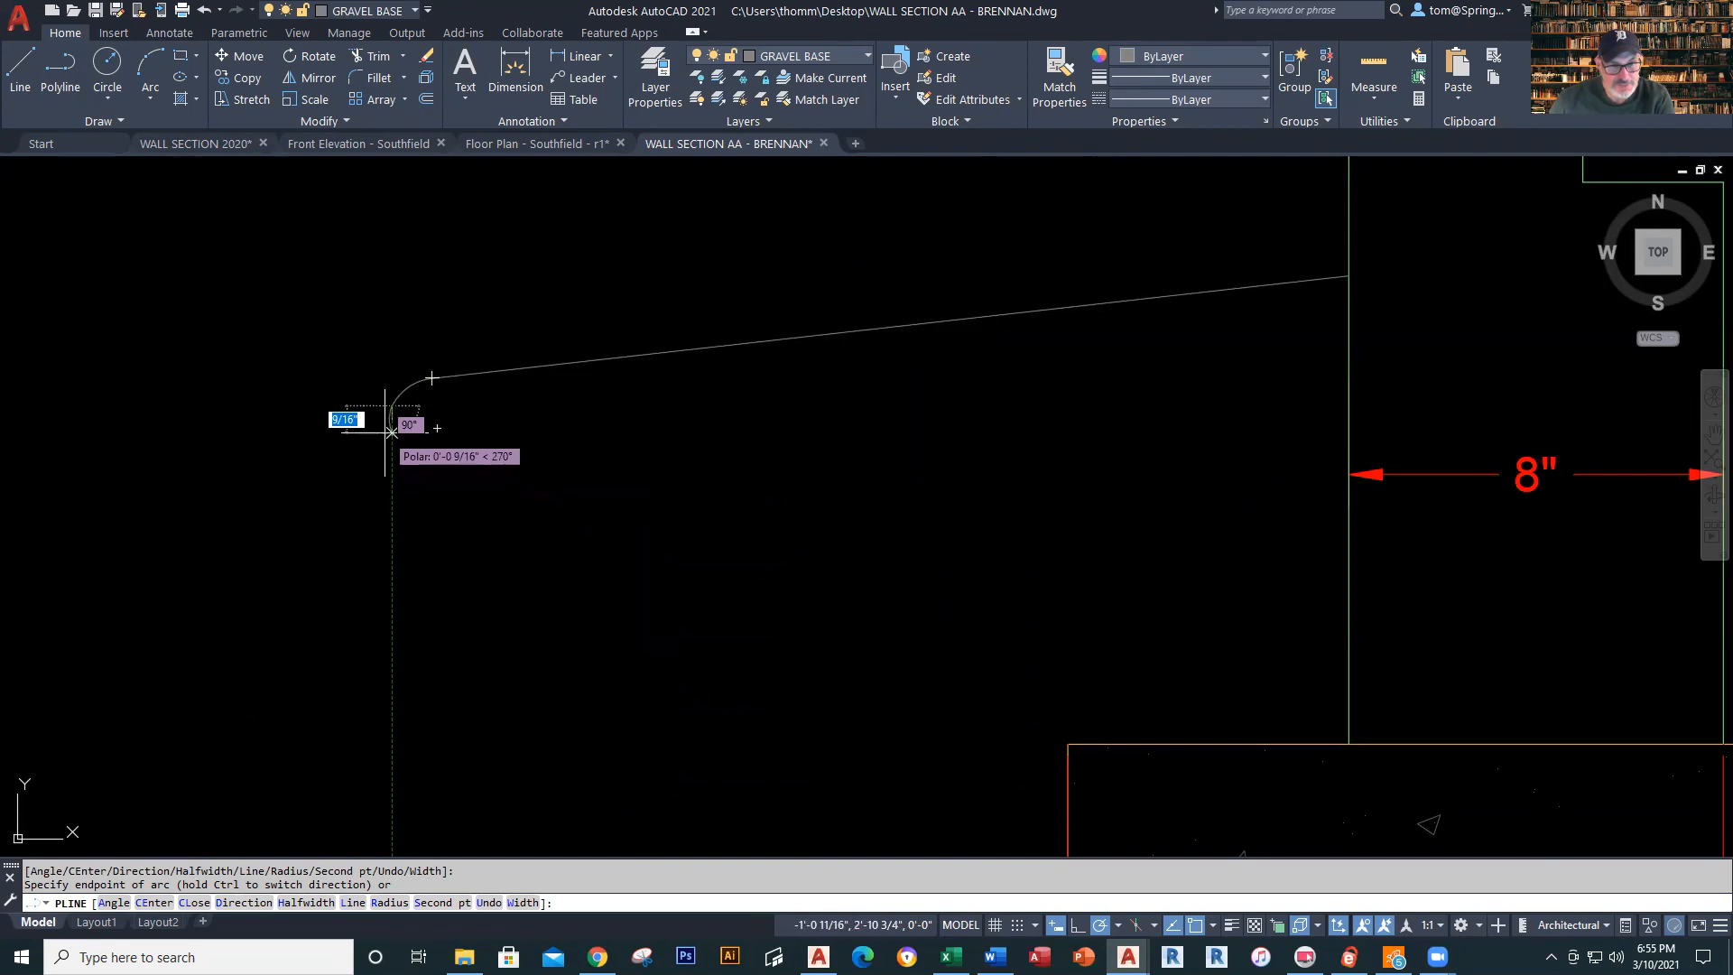
Continue the polyline with straight, irregular zigzag segments beneath the sloped line until it meets the foundation wall's outer face
right_click(471, 464)
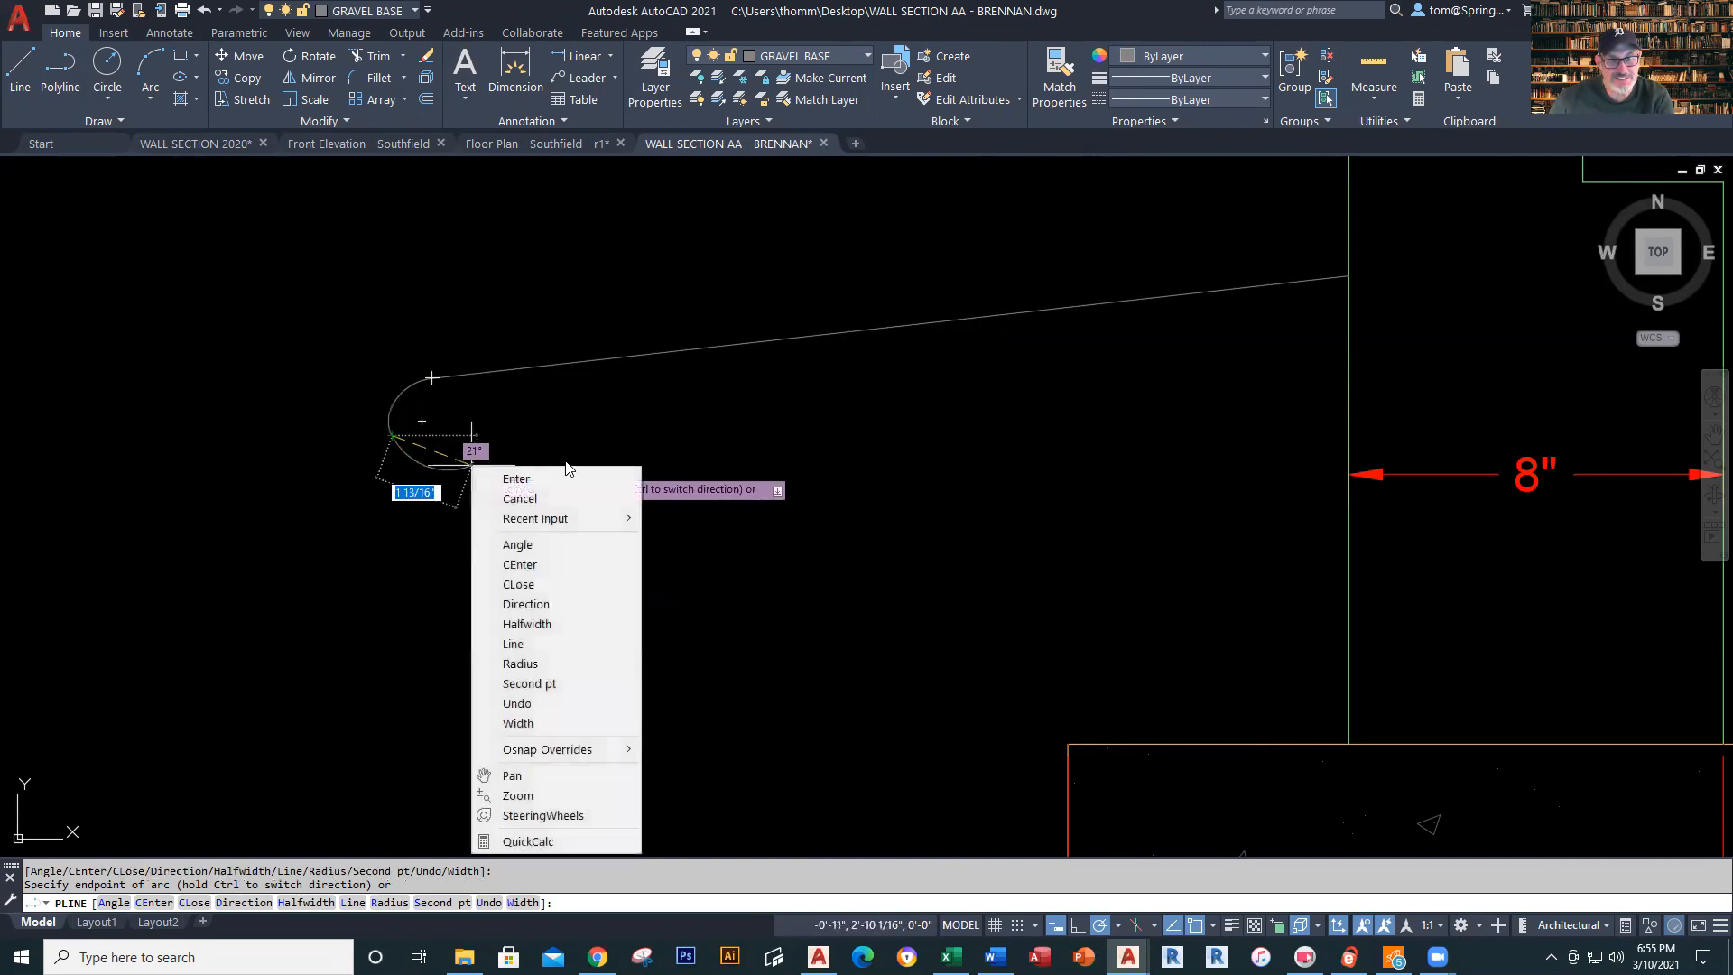
click(519, 643)
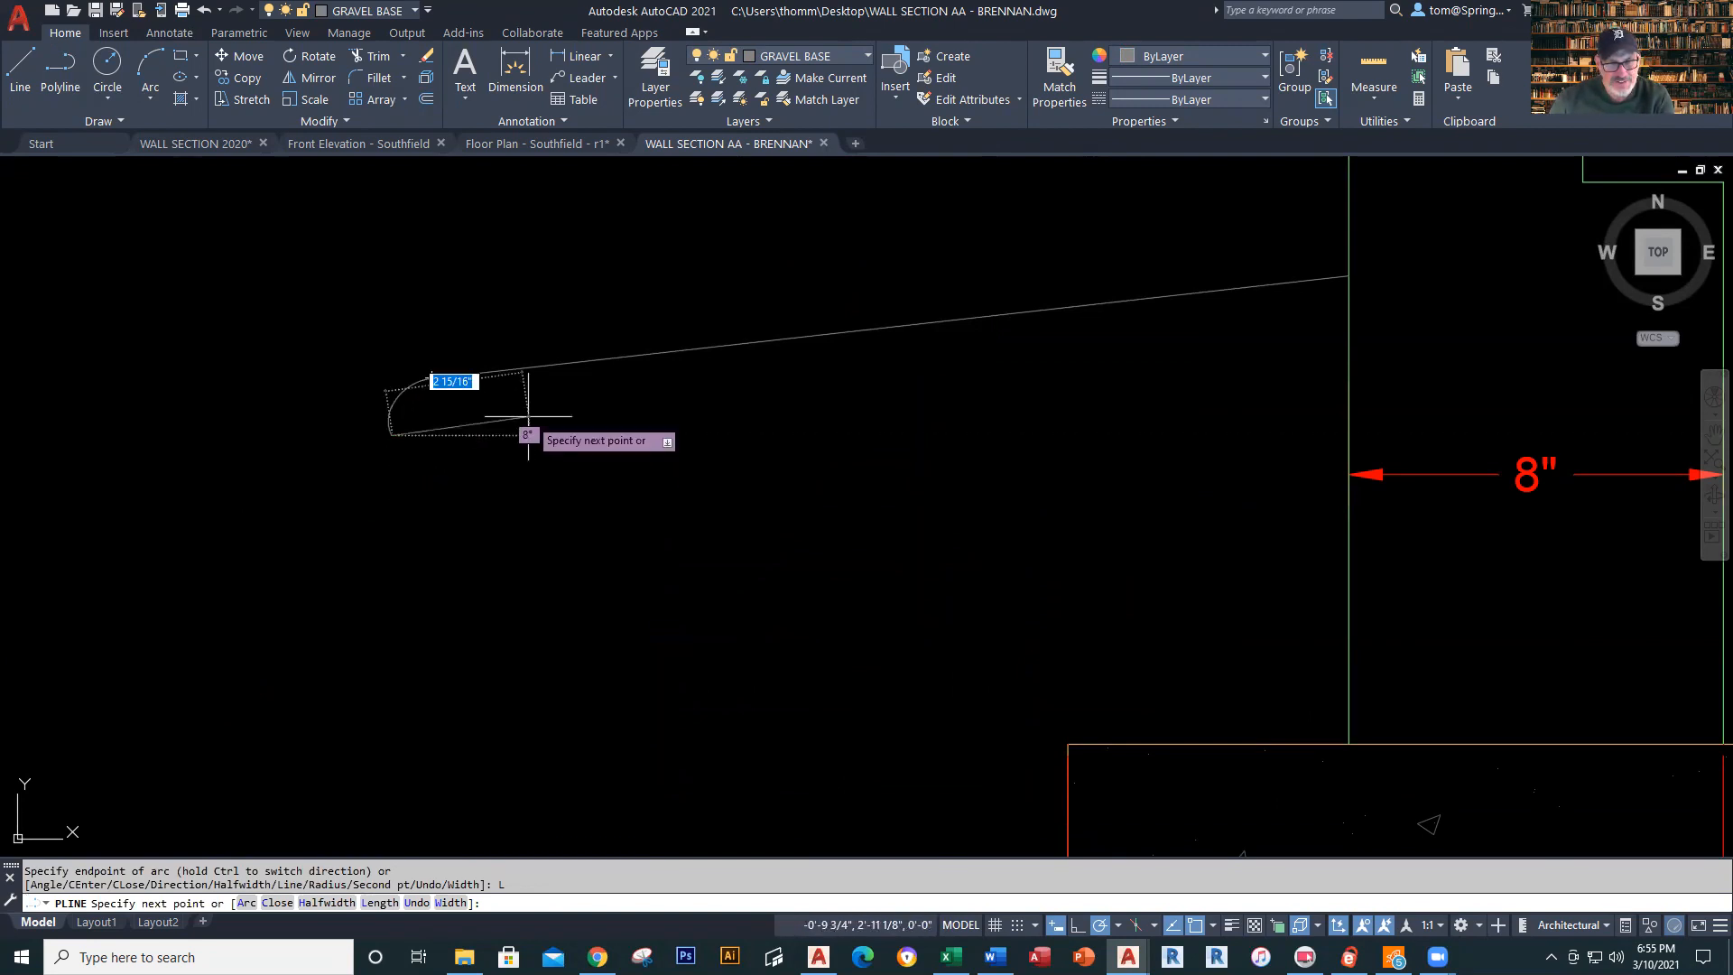
click(531, 462)
click(656, 427)
click(700, 453)
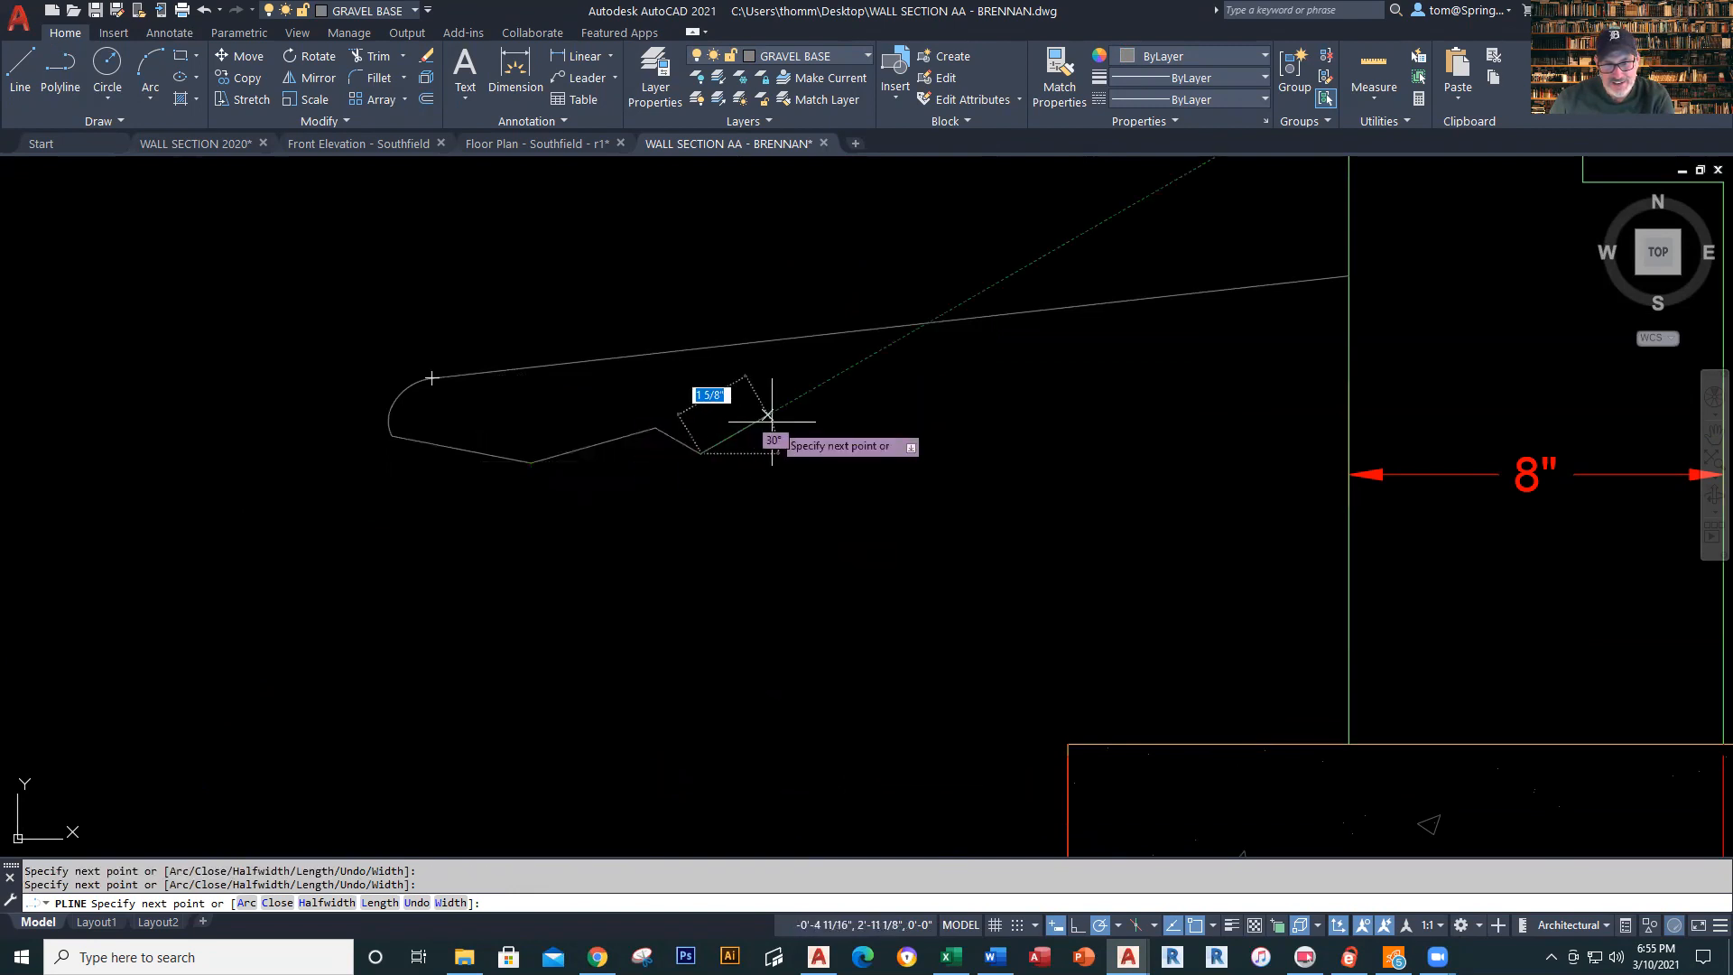
click(768, 415)
click(874, 448)
click(964, 388)
click(1084, 456)
click(1166, 422)
click(1255, 407)
click(1301, 431)
click(1347, 403)
key(Escape)
key(Escape)
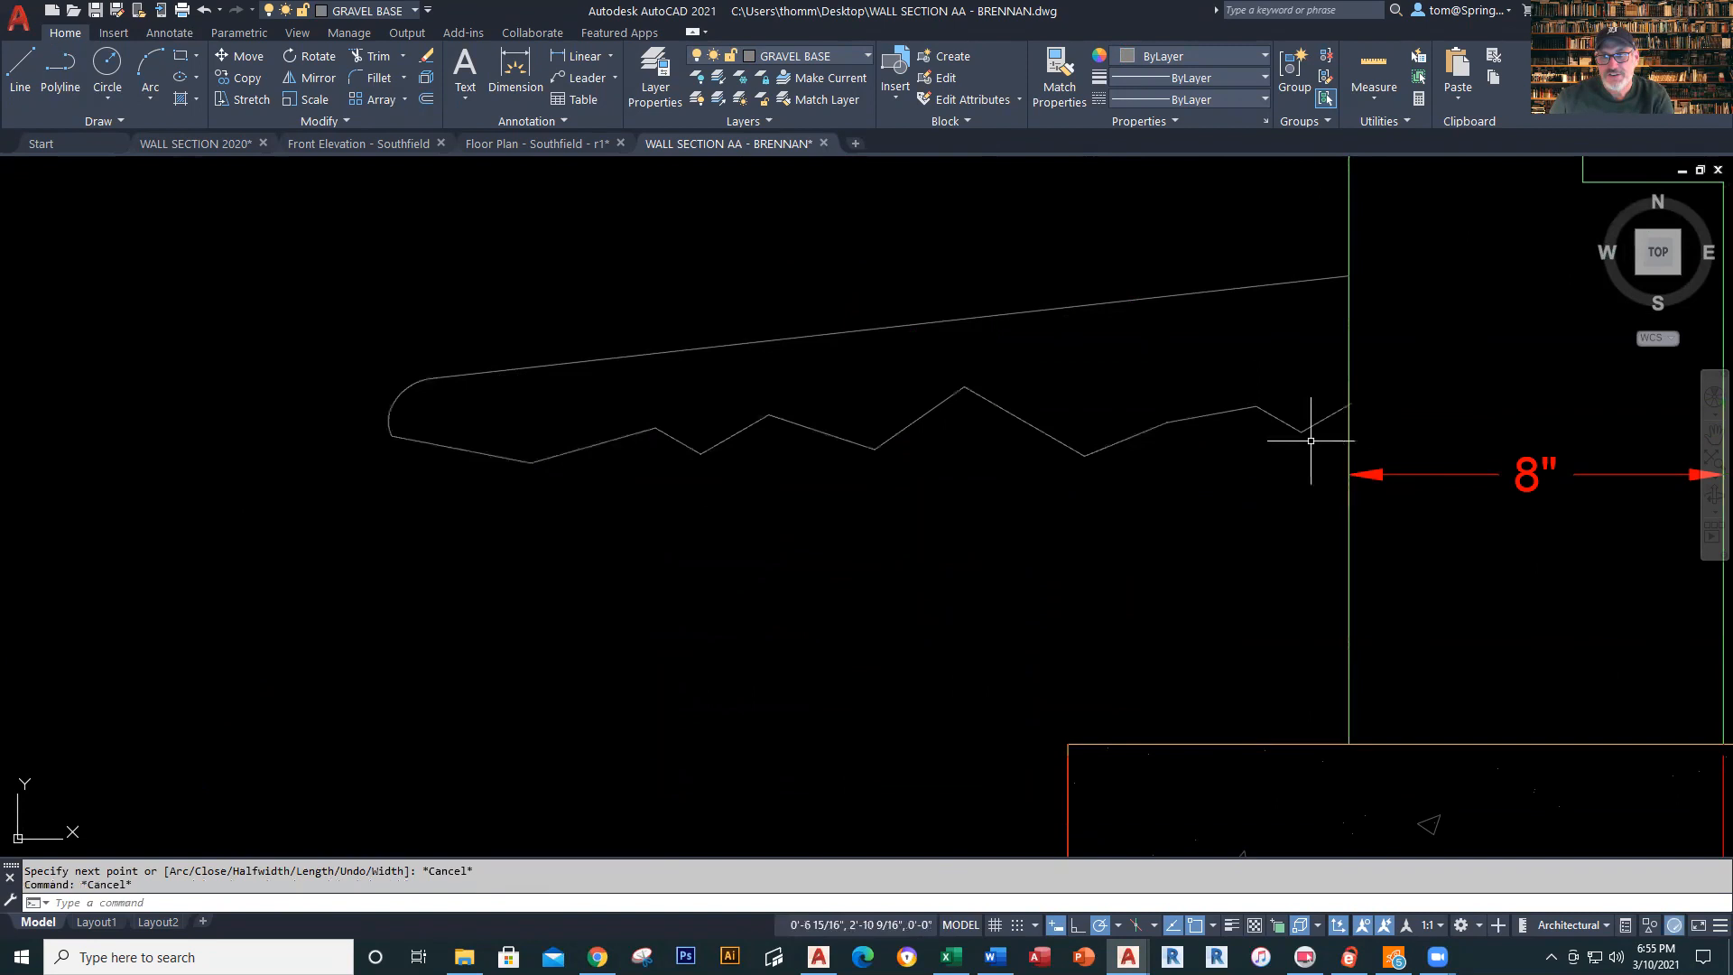
Smooth the zigzag grade polyline with the Spline option of polyline editing
double_click(1317, 422)
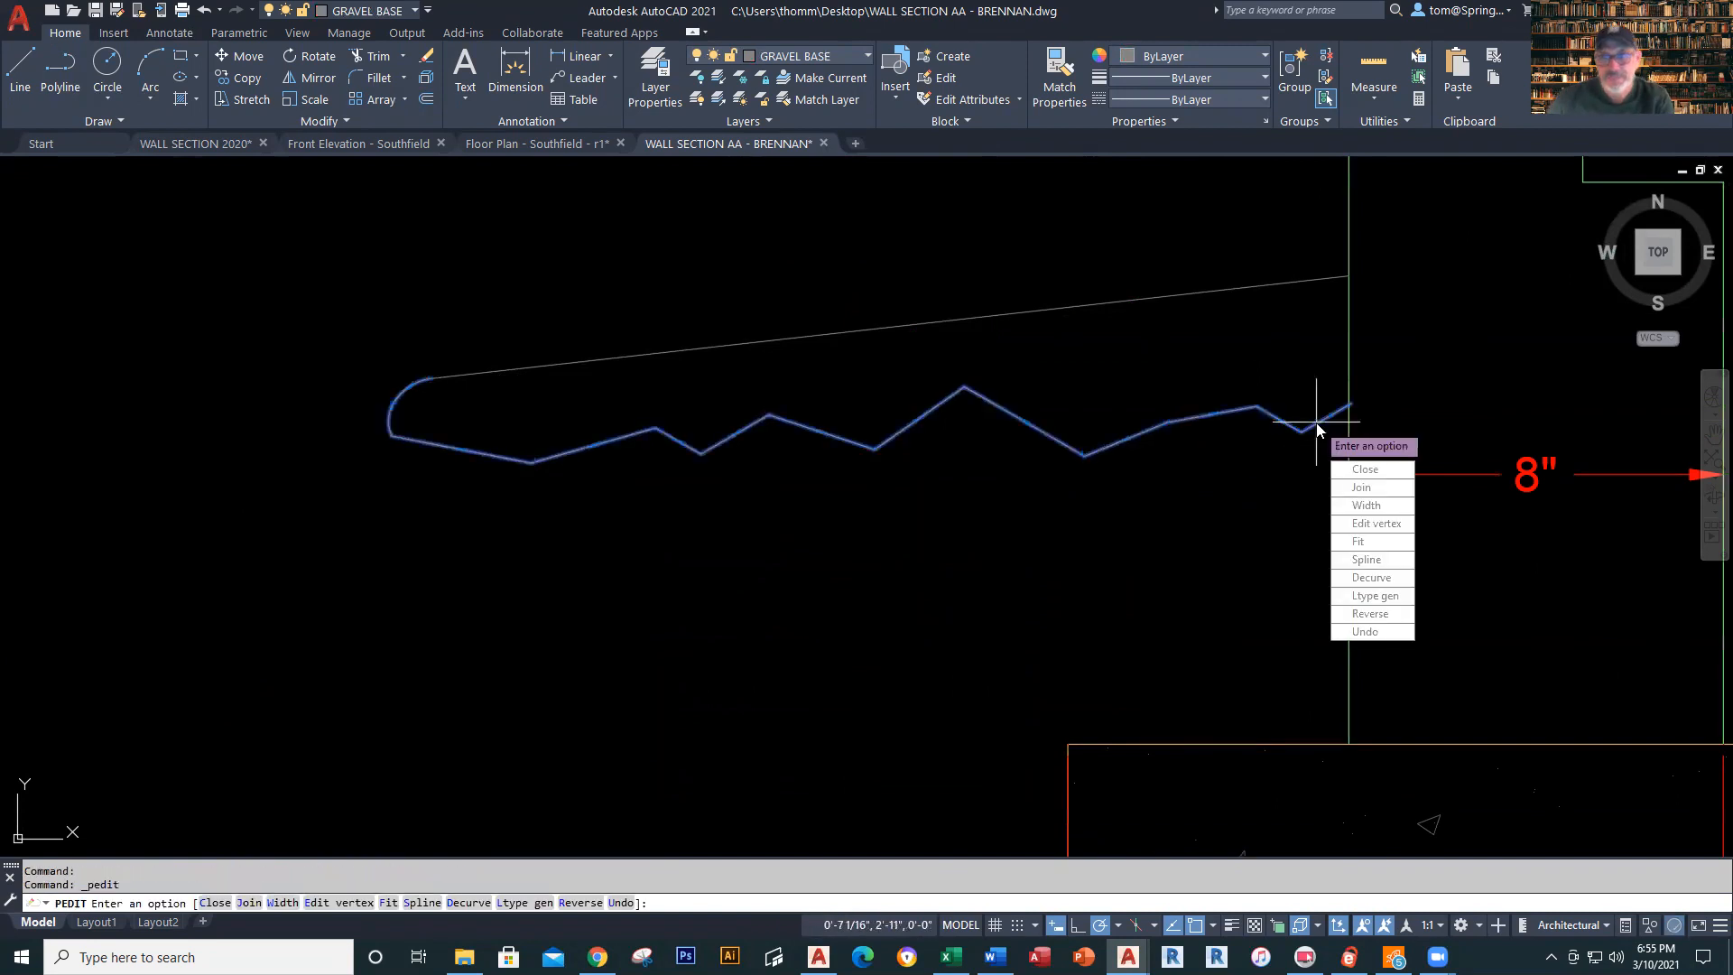
click(1364, 561)
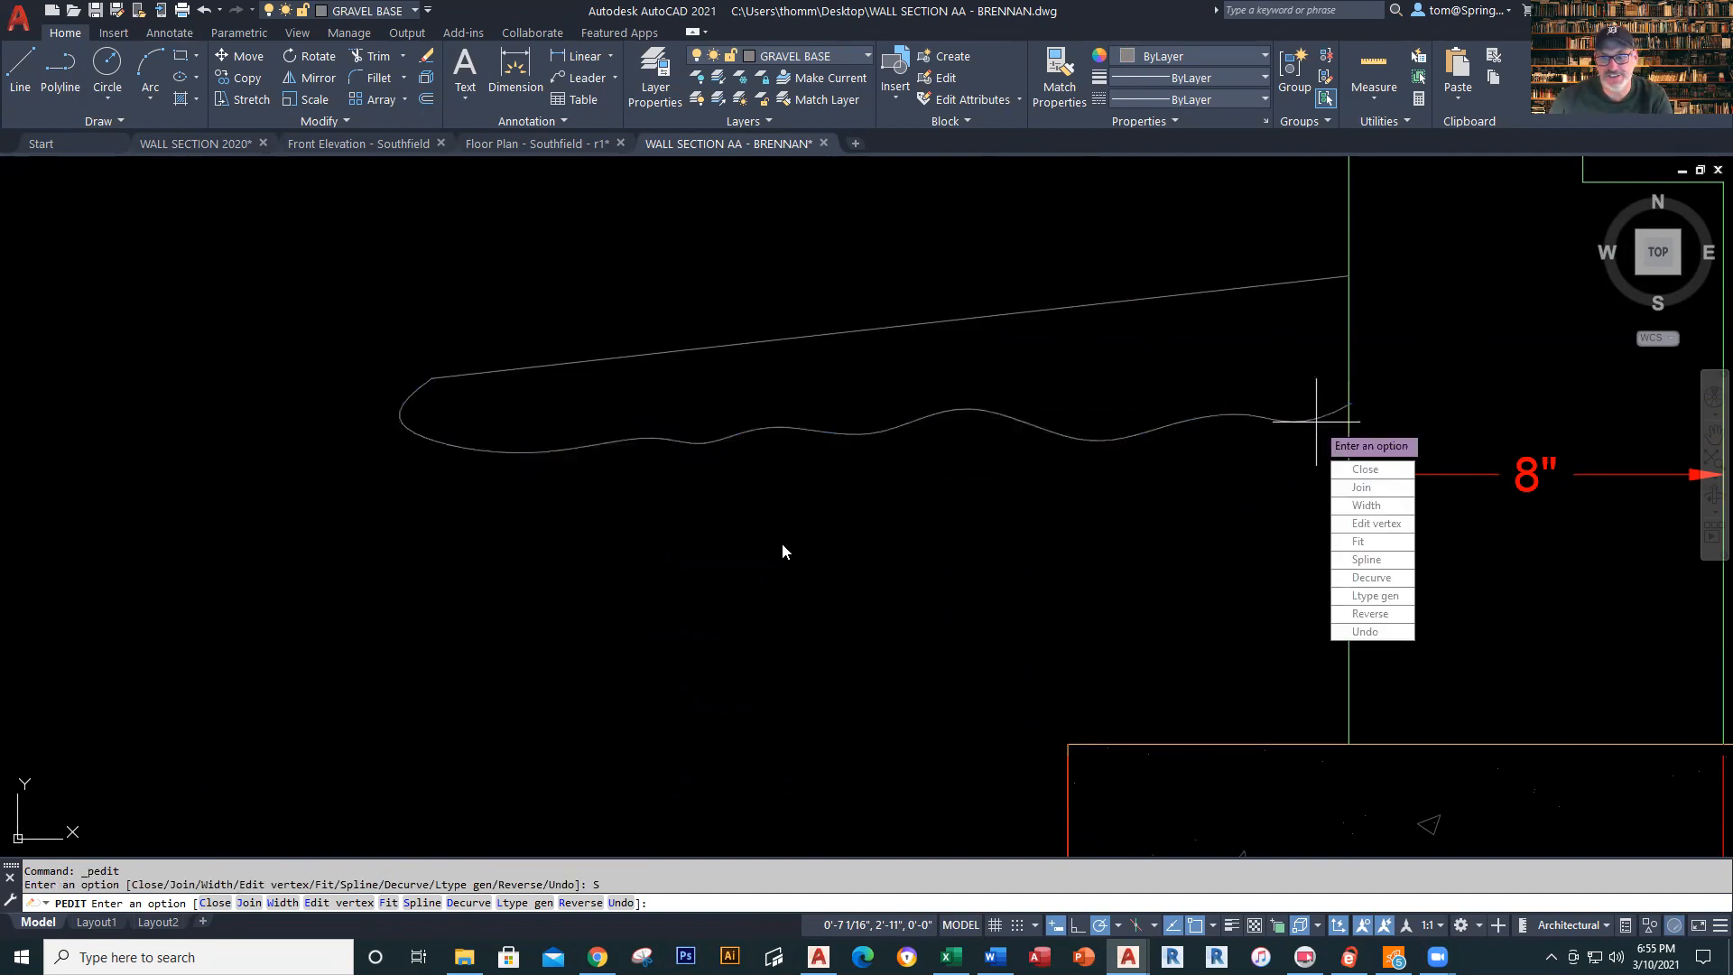
key(Escape)
scroll(413, 406, up, 3)
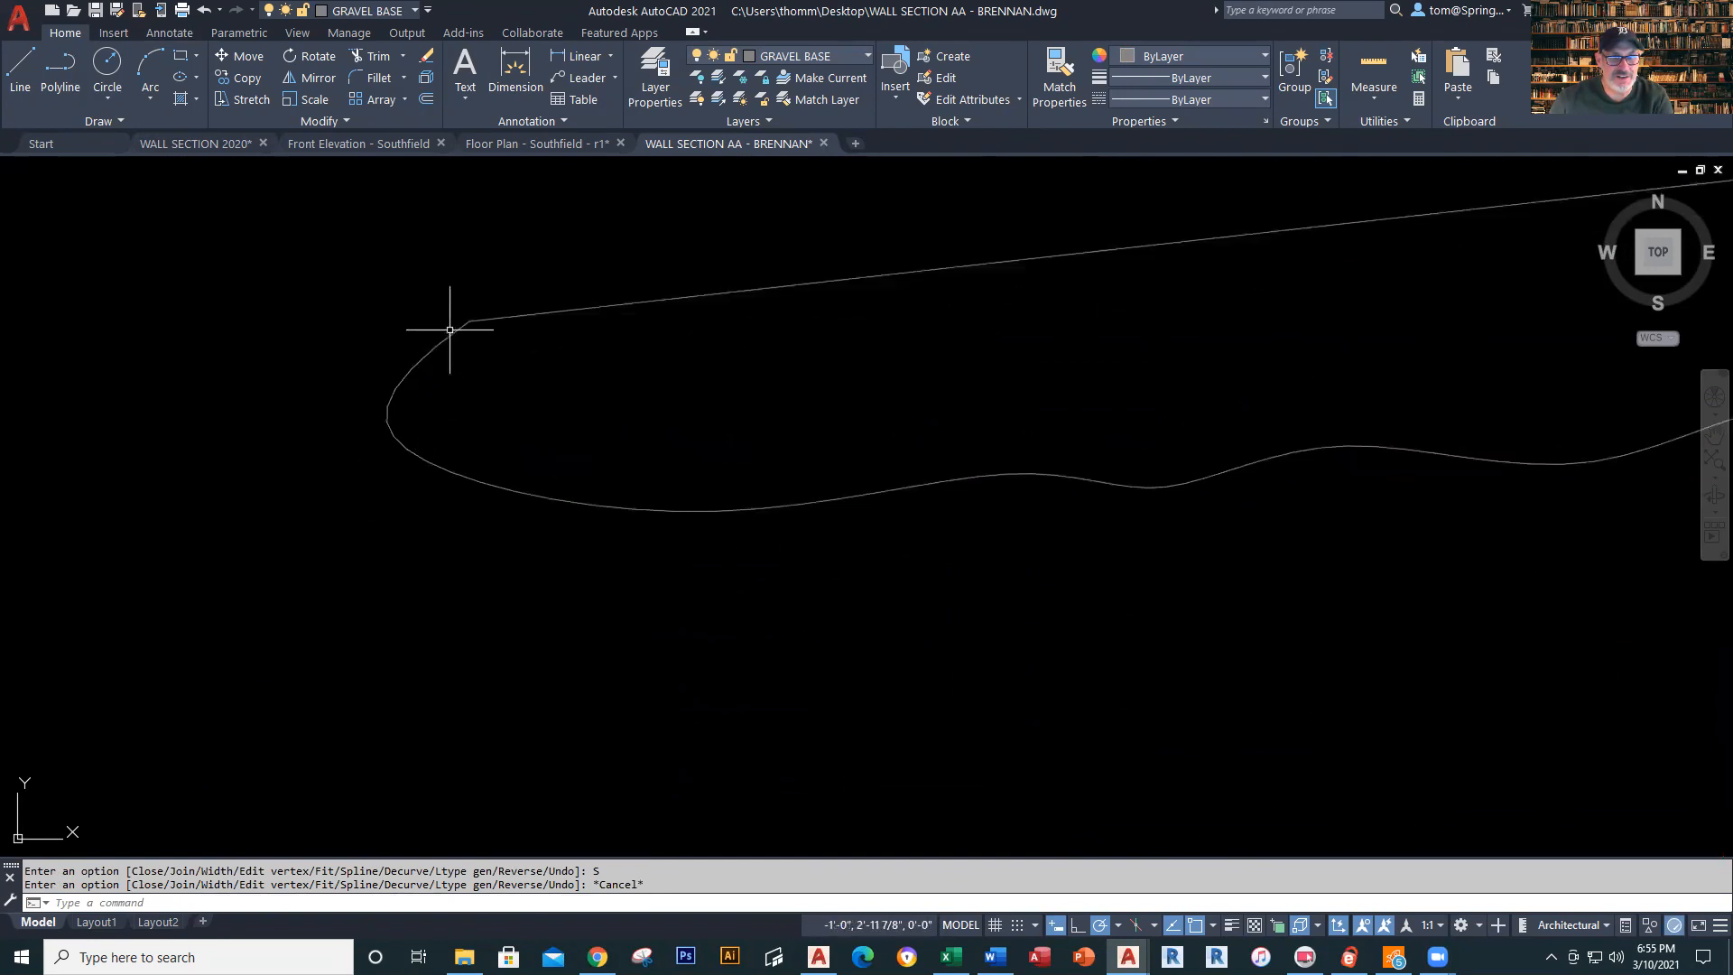
click(450, 332)
click(469, 320)
key(Escape)
key(Escape)
click(573, 289)
click(344, 427)
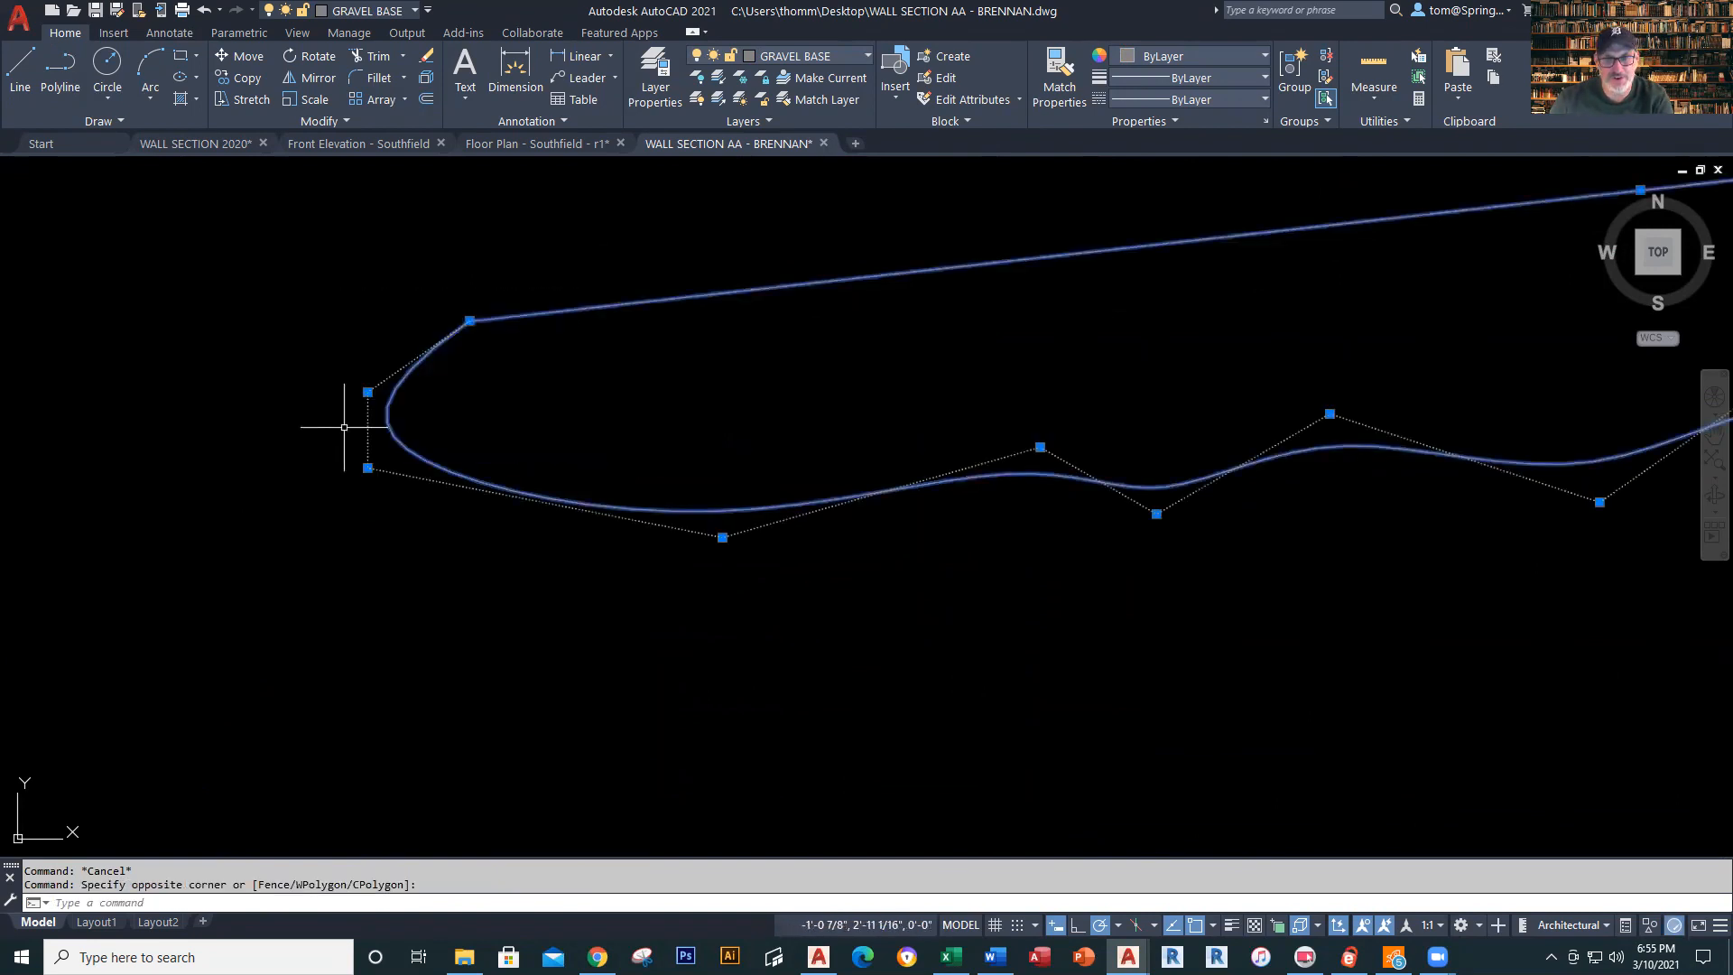
key(Escape)
Join the sloped grade line and the curved lower polyline into a single polyline
text(j)
key(Return)
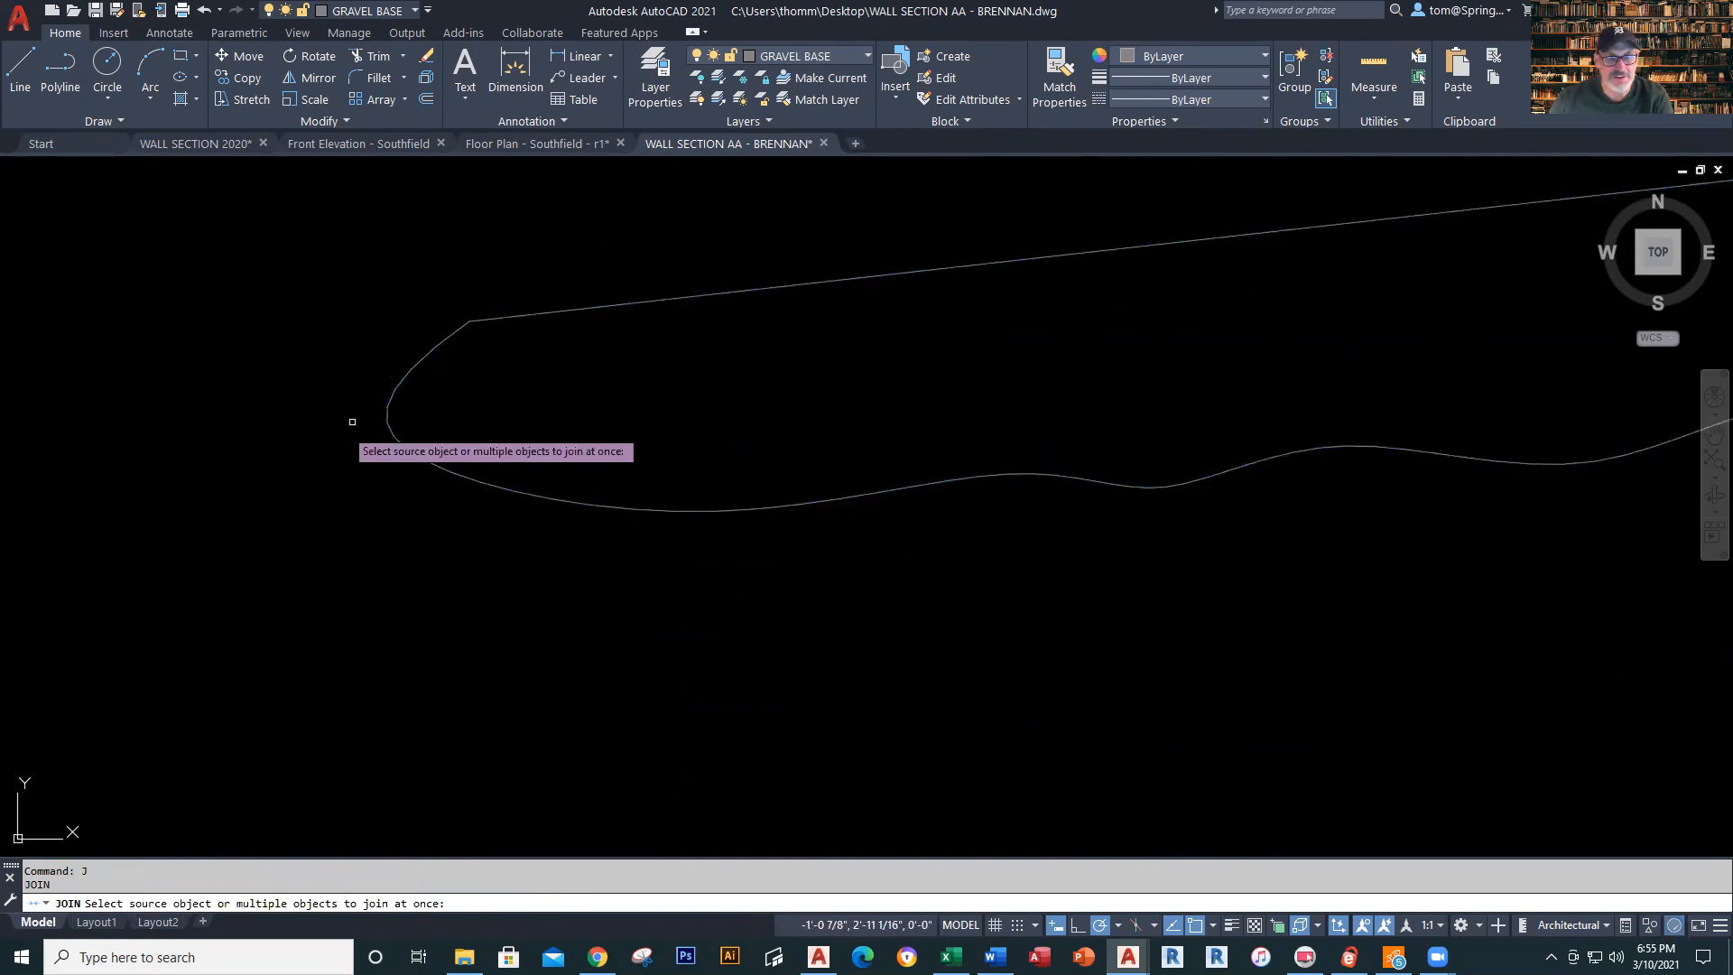
click(530, 274)
click(390, 373)
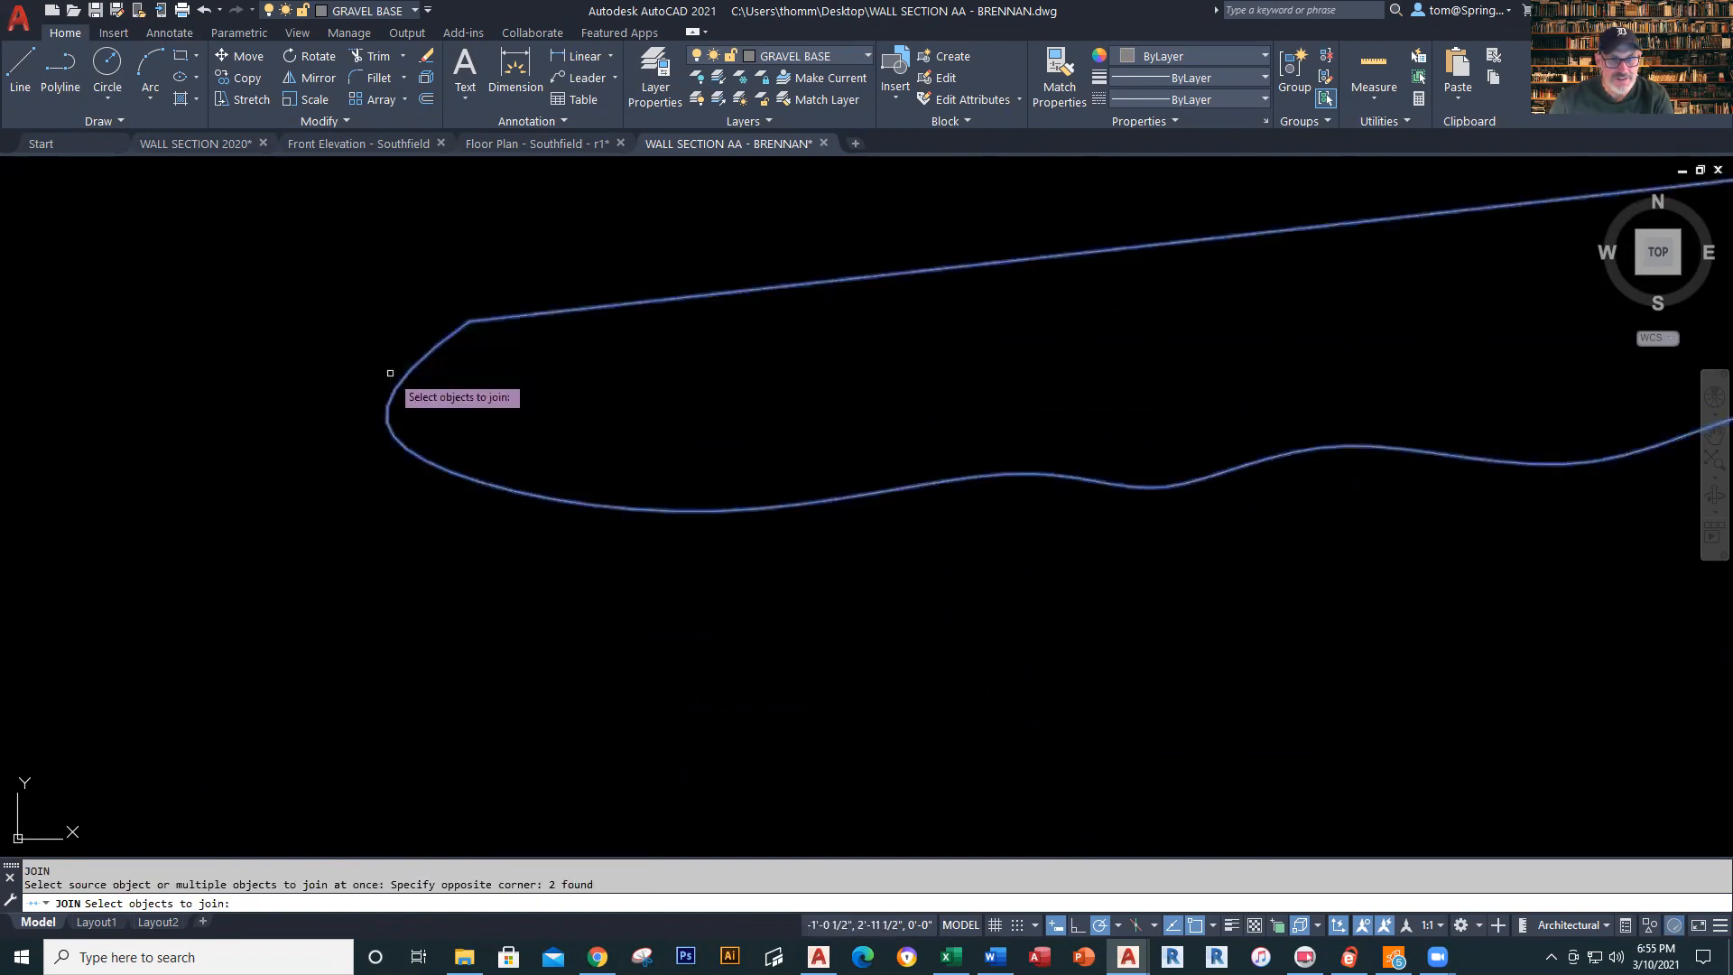
key(Return)
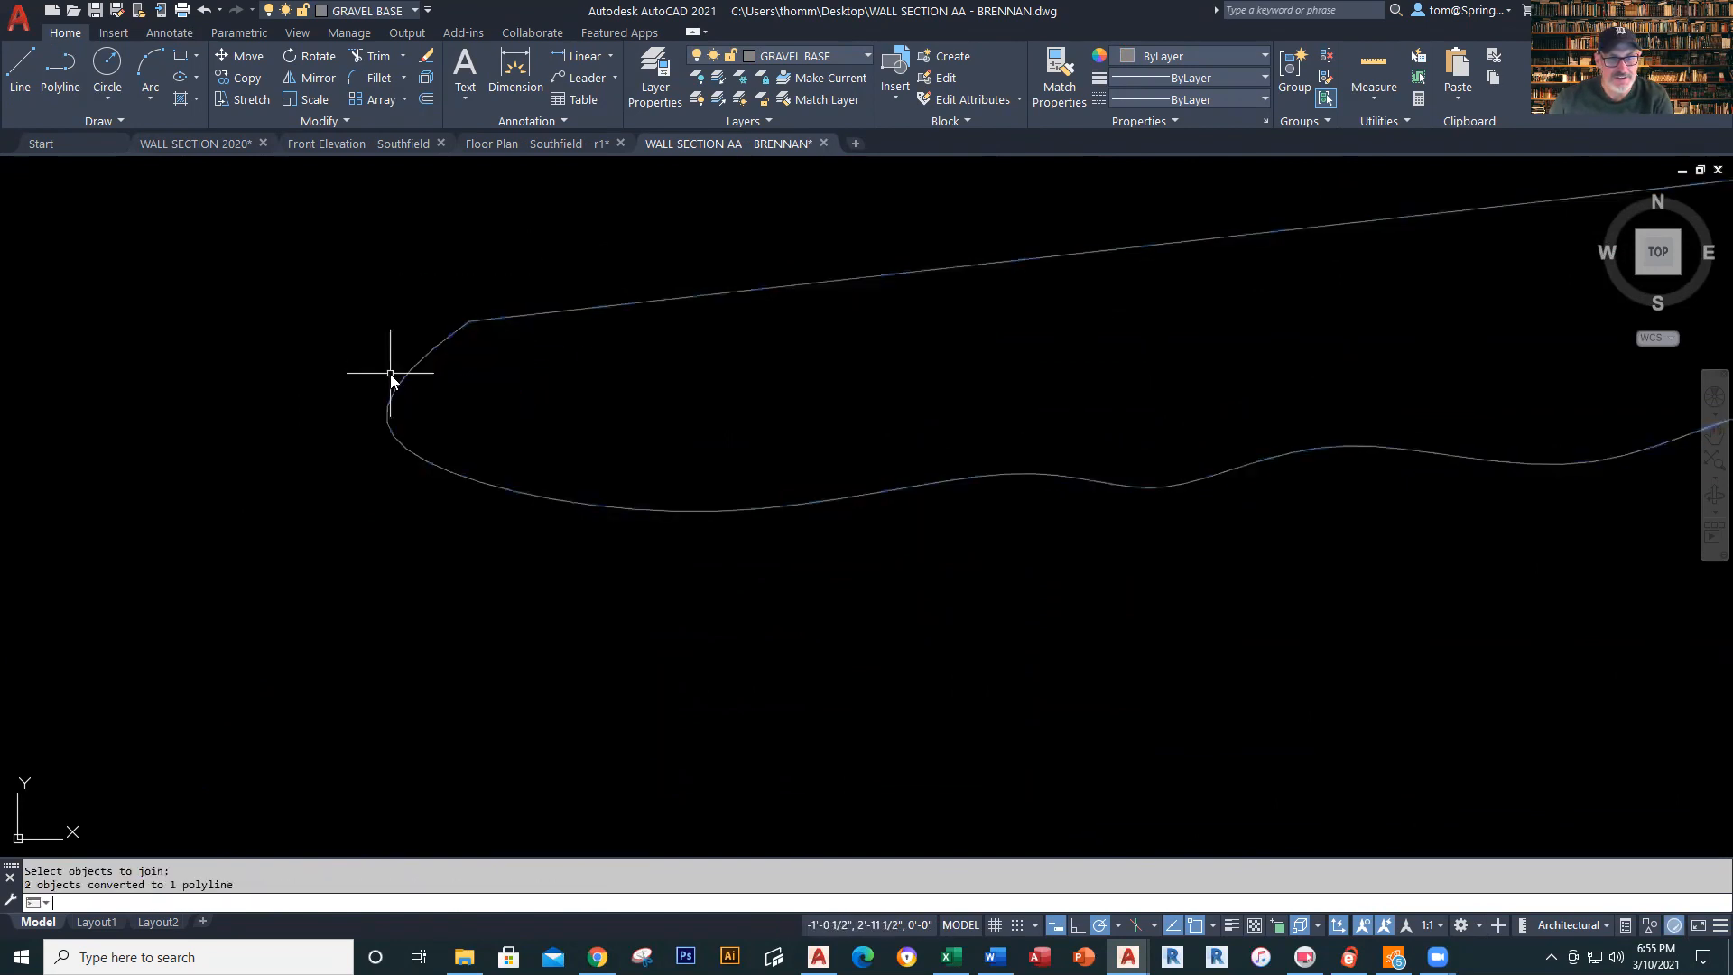
click(552, 302)
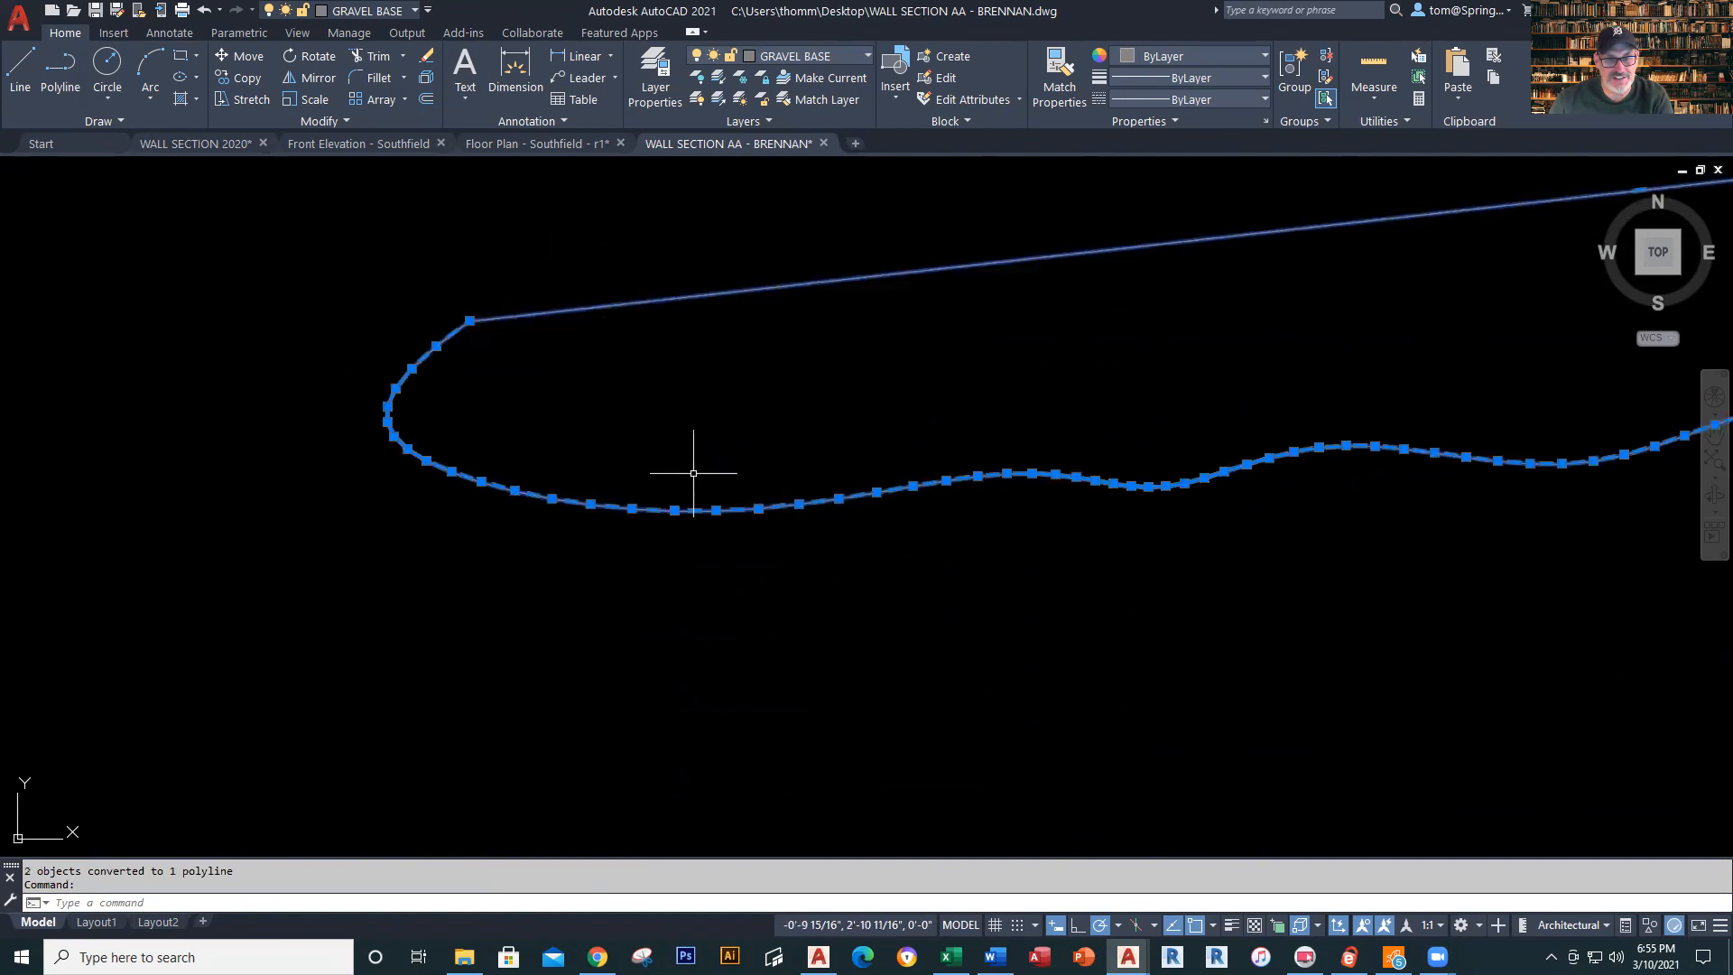
key(Escape)
Smooth the joined grade polyline with the Spline option of polyline editing
click(603, 302)
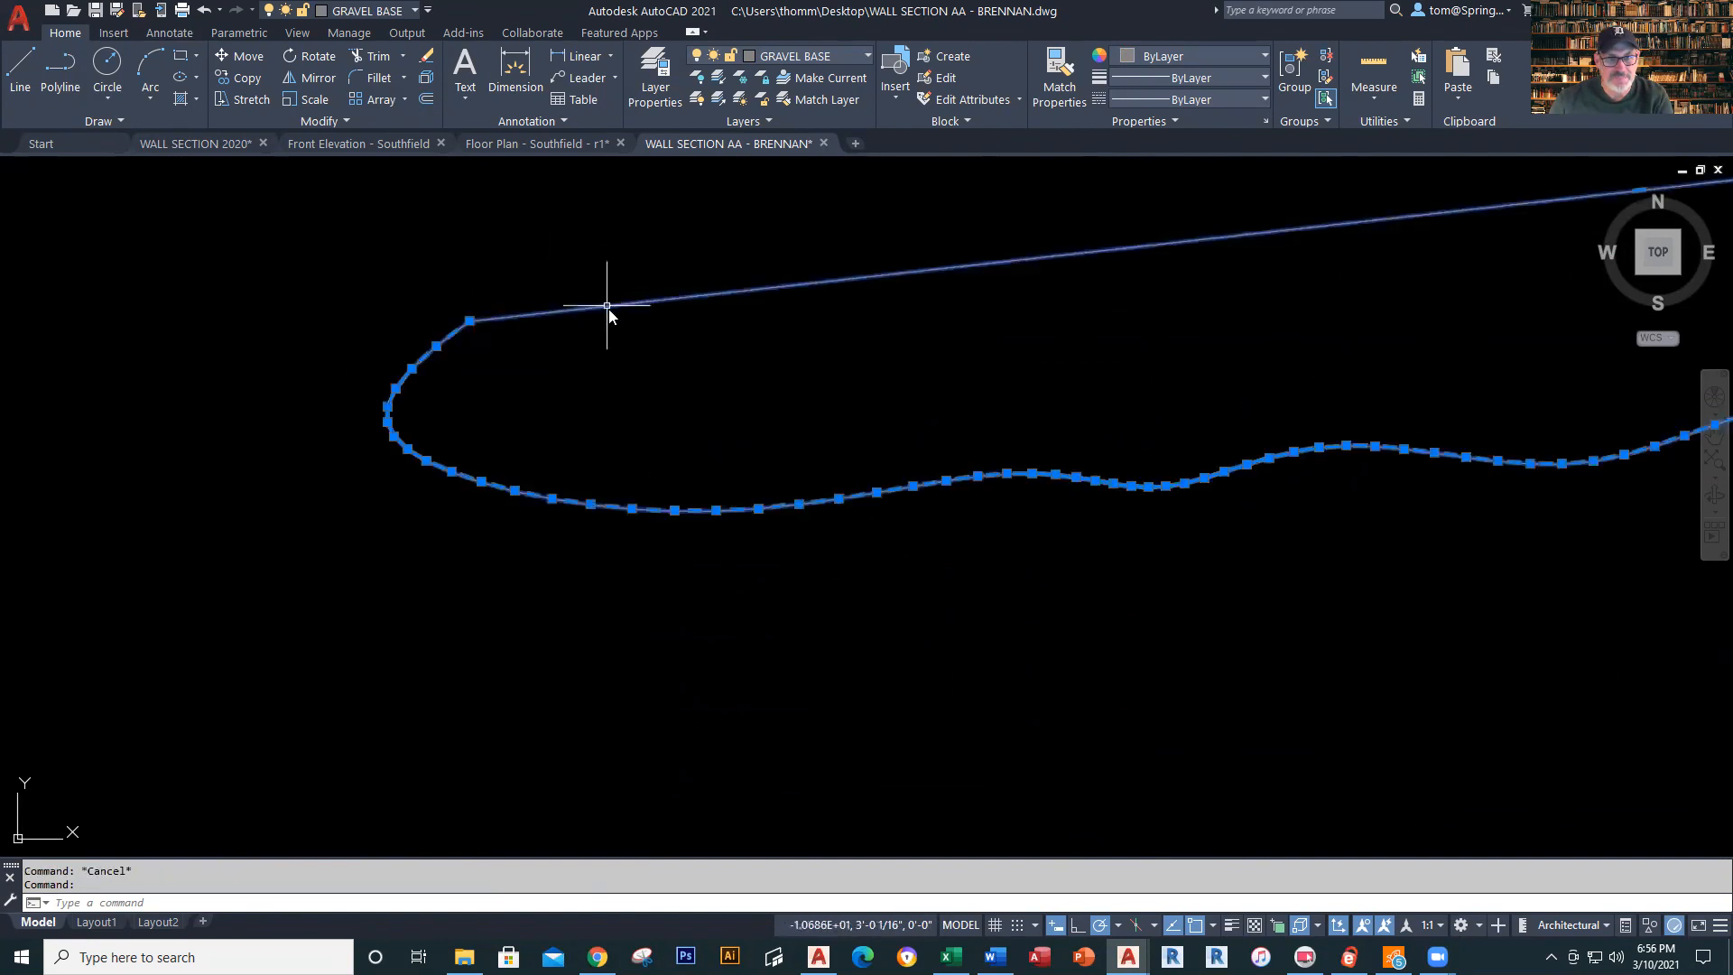
right_click(608, 309)
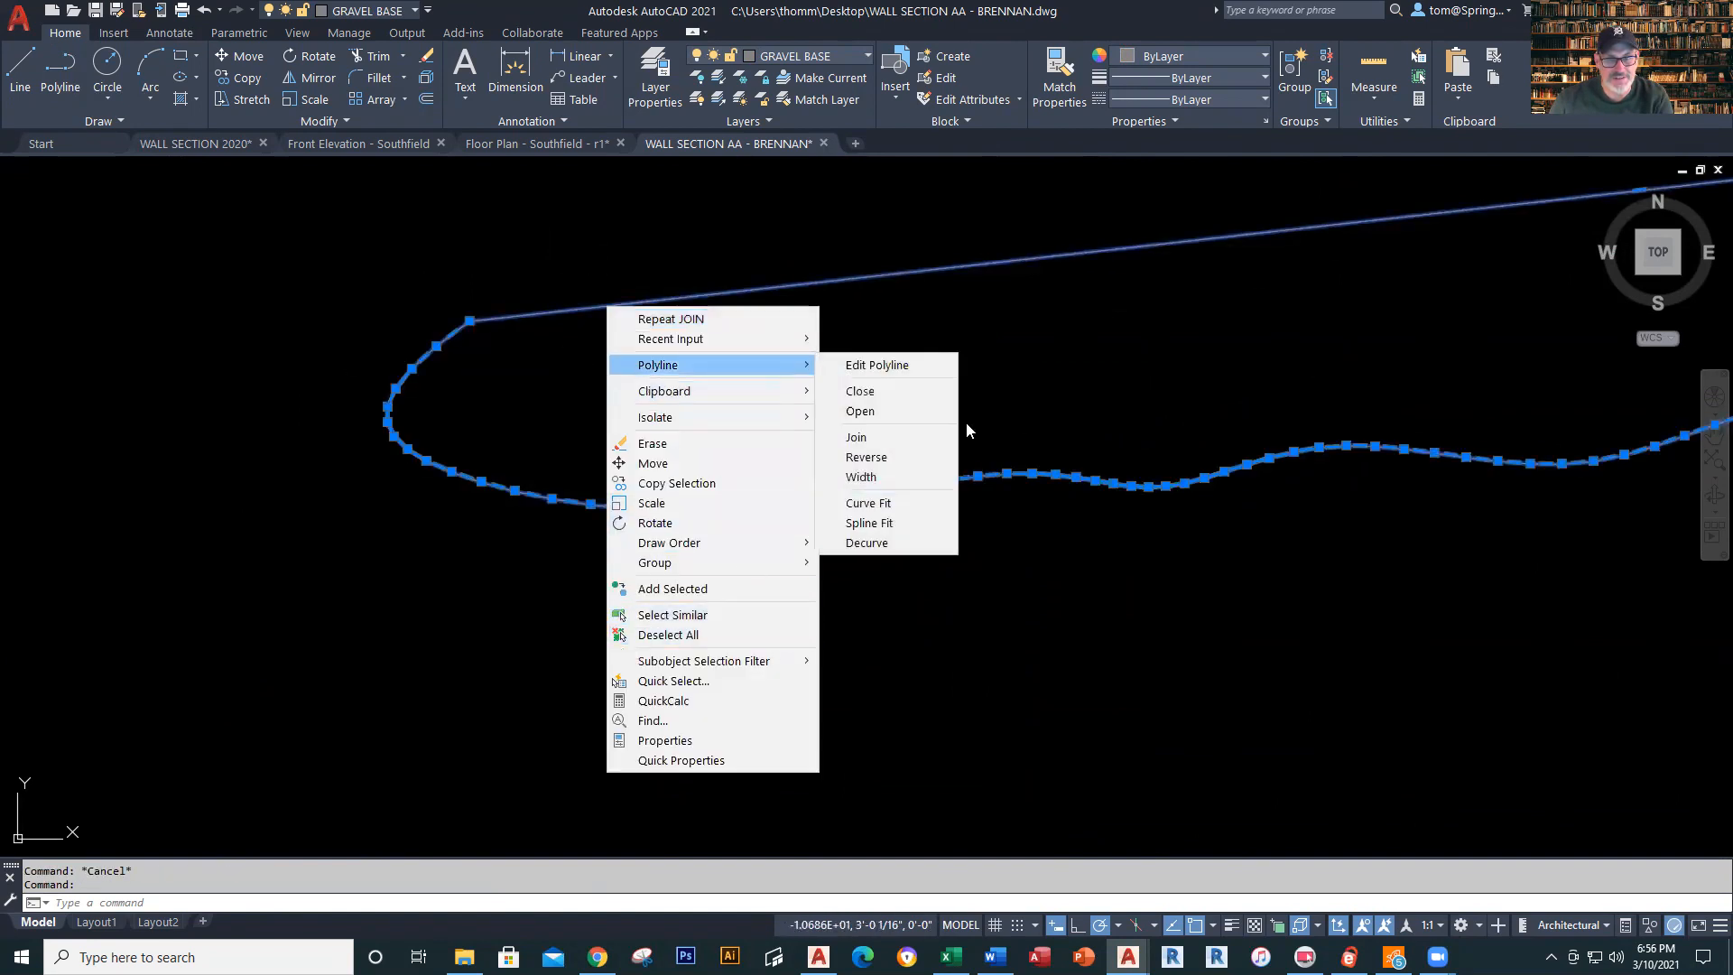
click(893, 358)
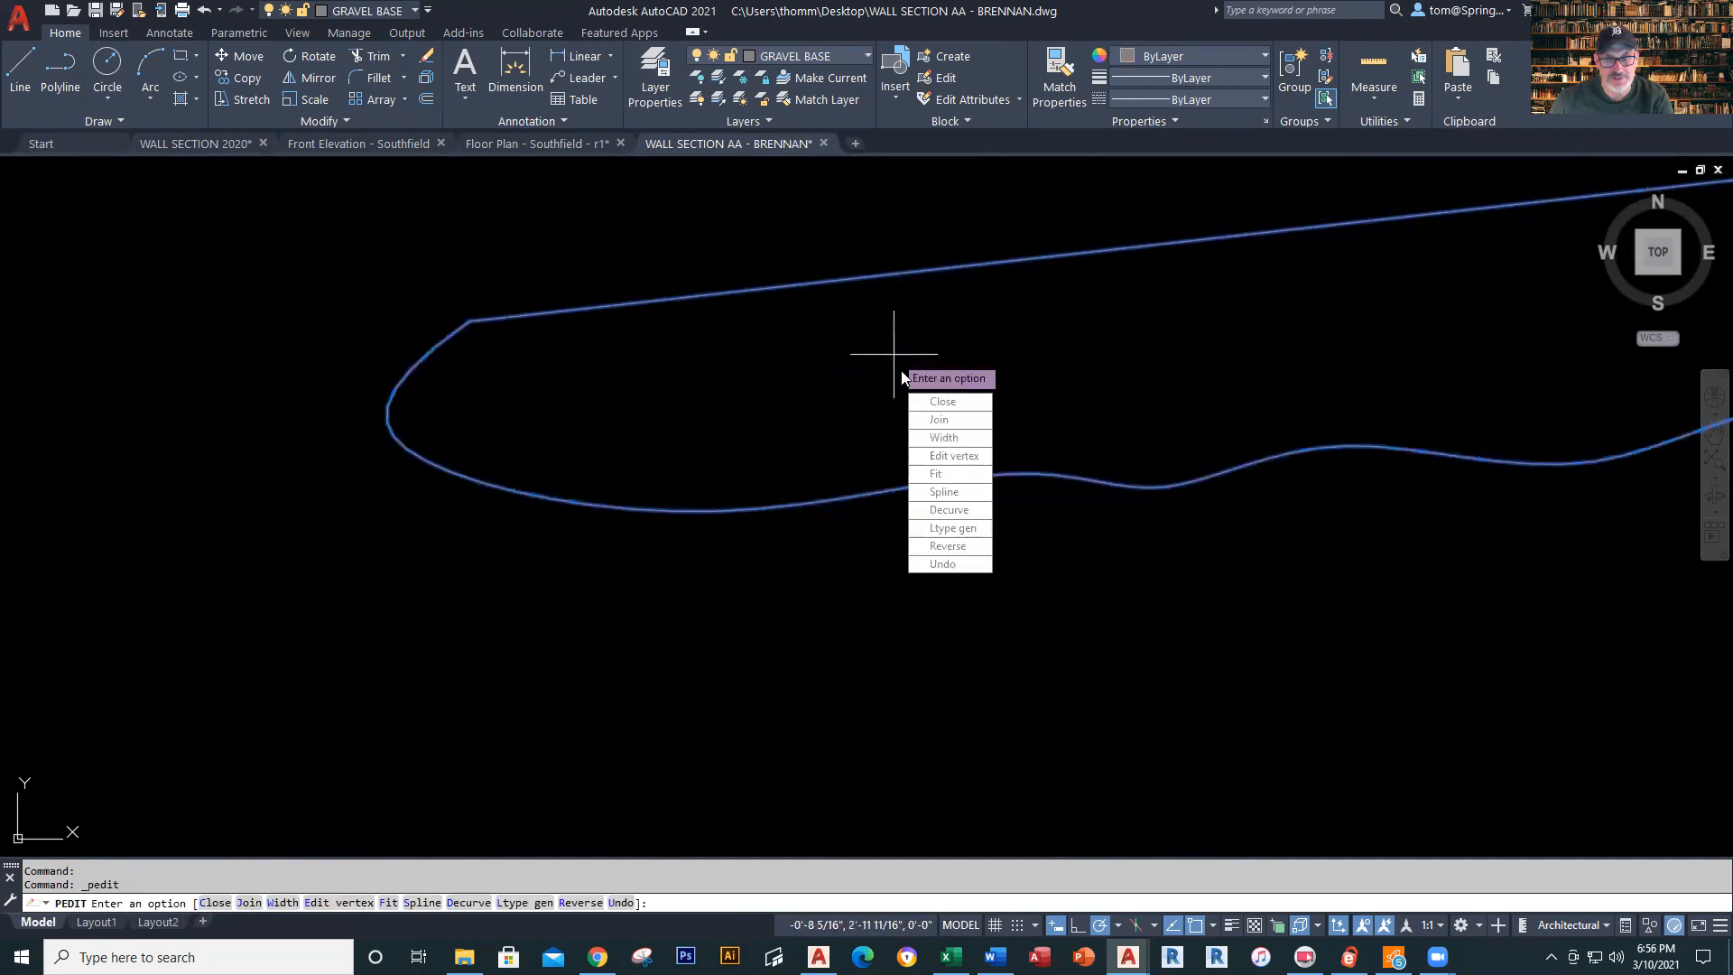
click(945, 492)
key(Escape)
Stretch the overshooting end of the wavy lower grade edge back onto the foundation wall's outer face
scroll(1034, 616, down, 3)
middle_drag(1087, 619, 702, 611)
middle_drag(937, 644, 820, 598)
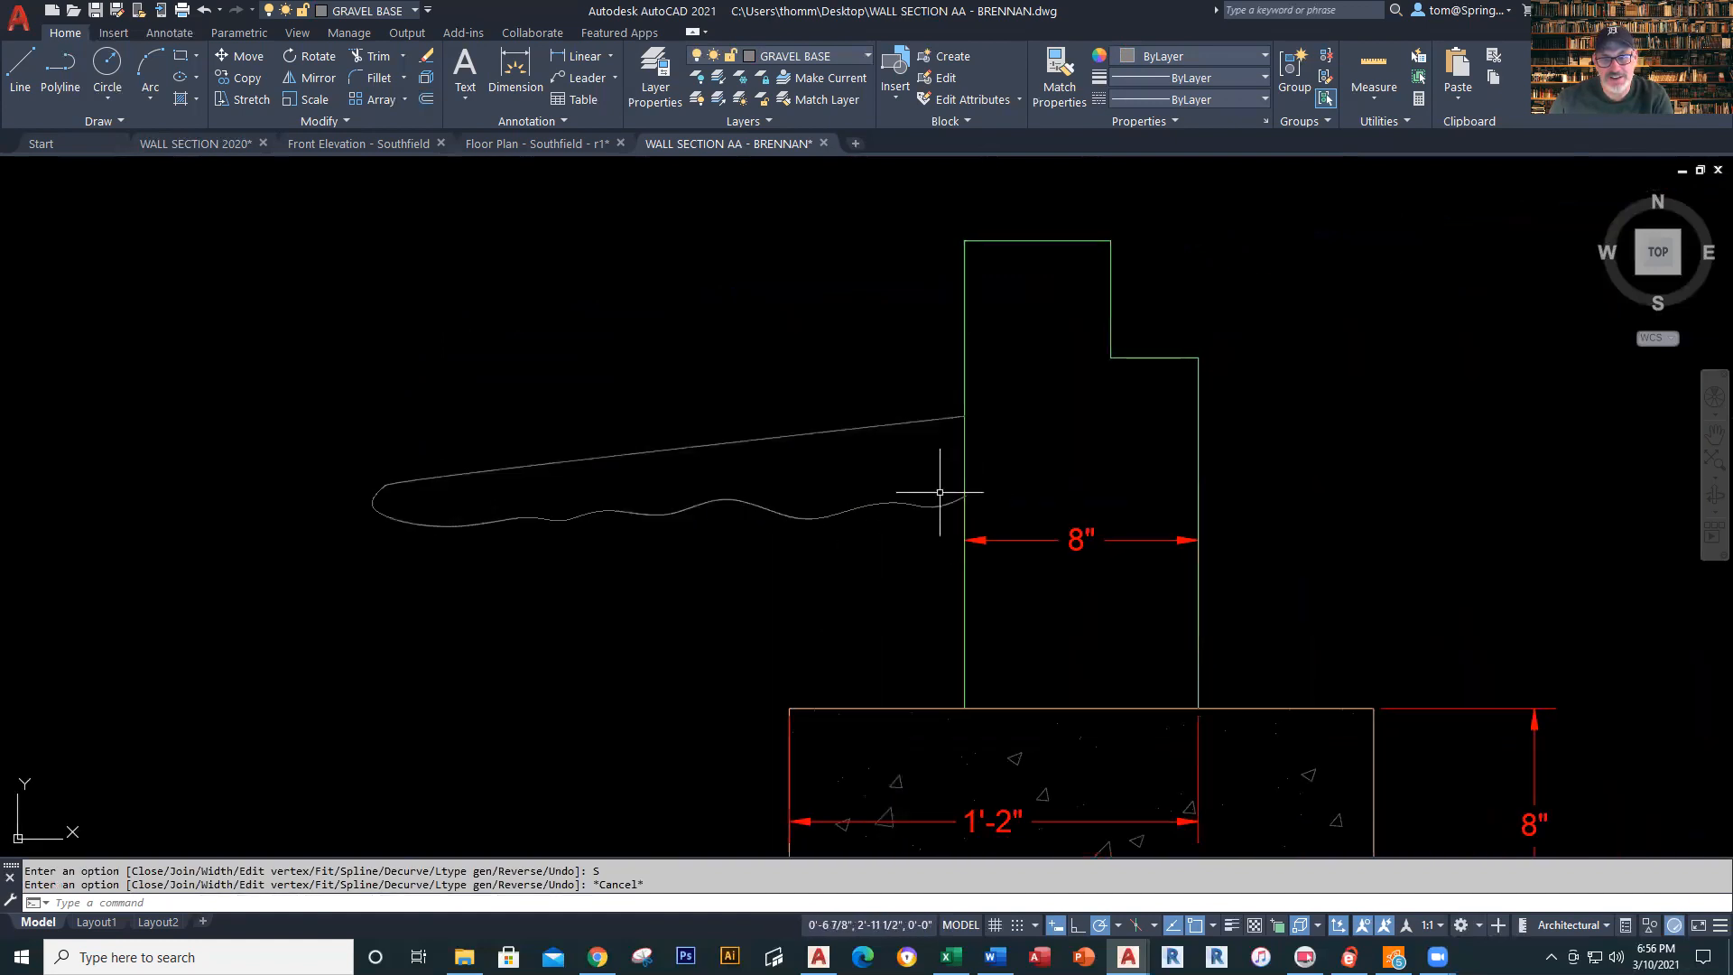
scroll(953, 490, up, 4)
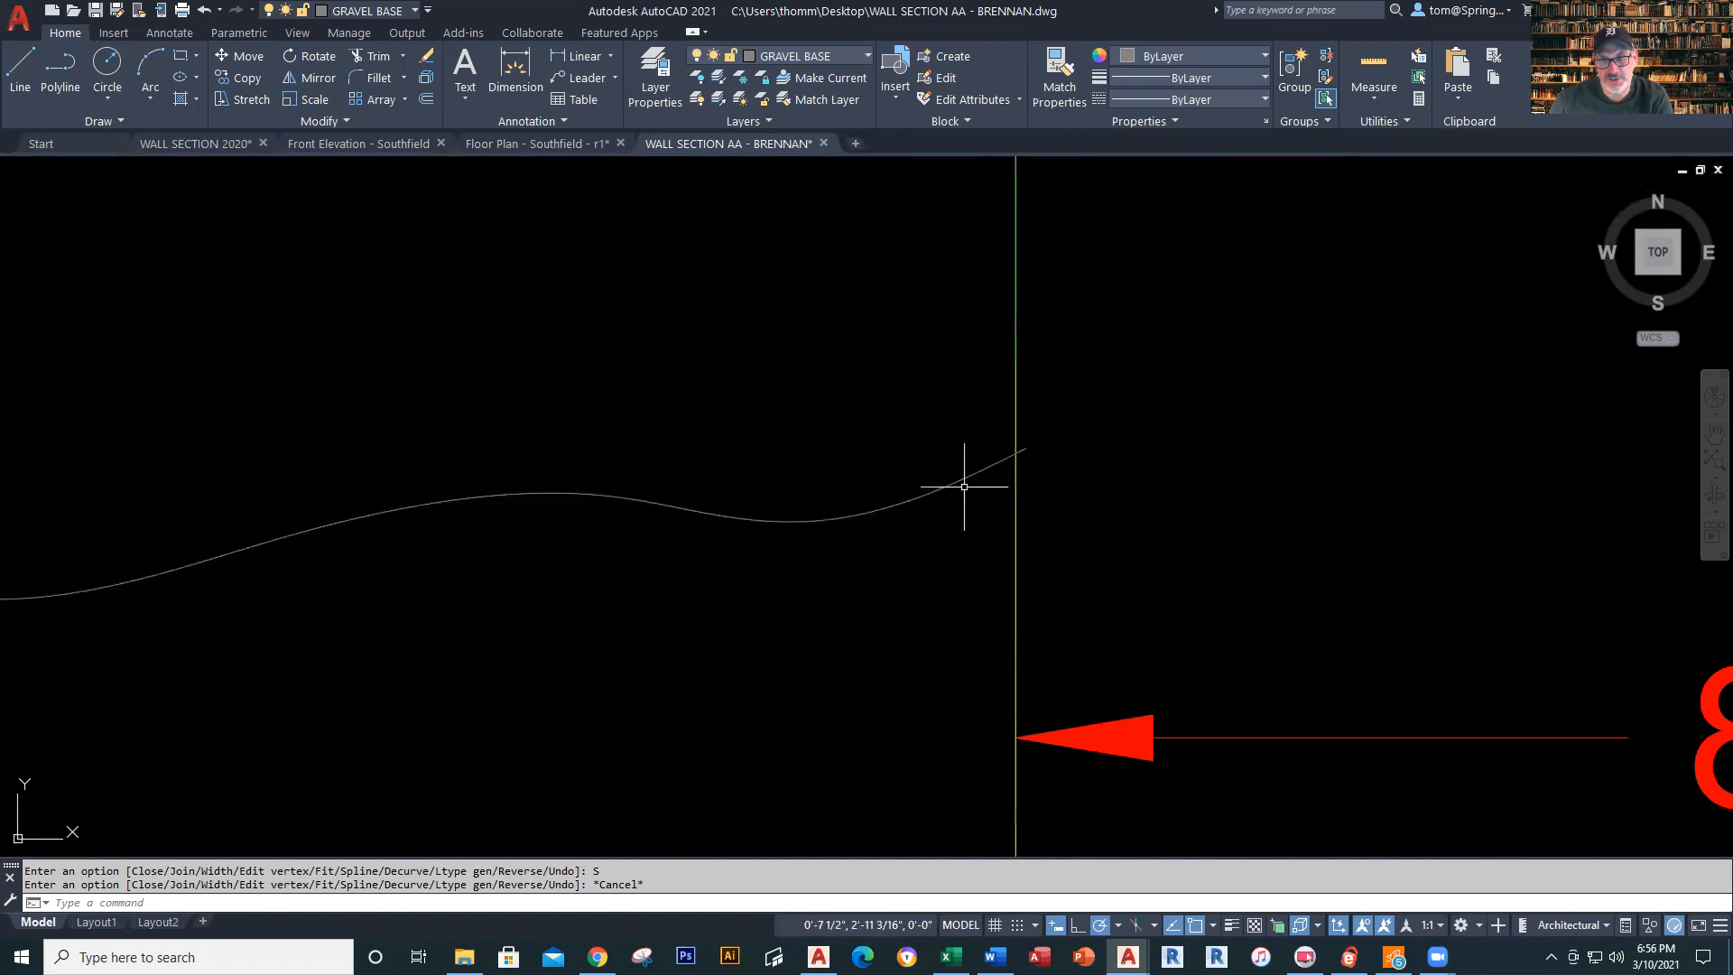
scroll(989, 474, up, 3)
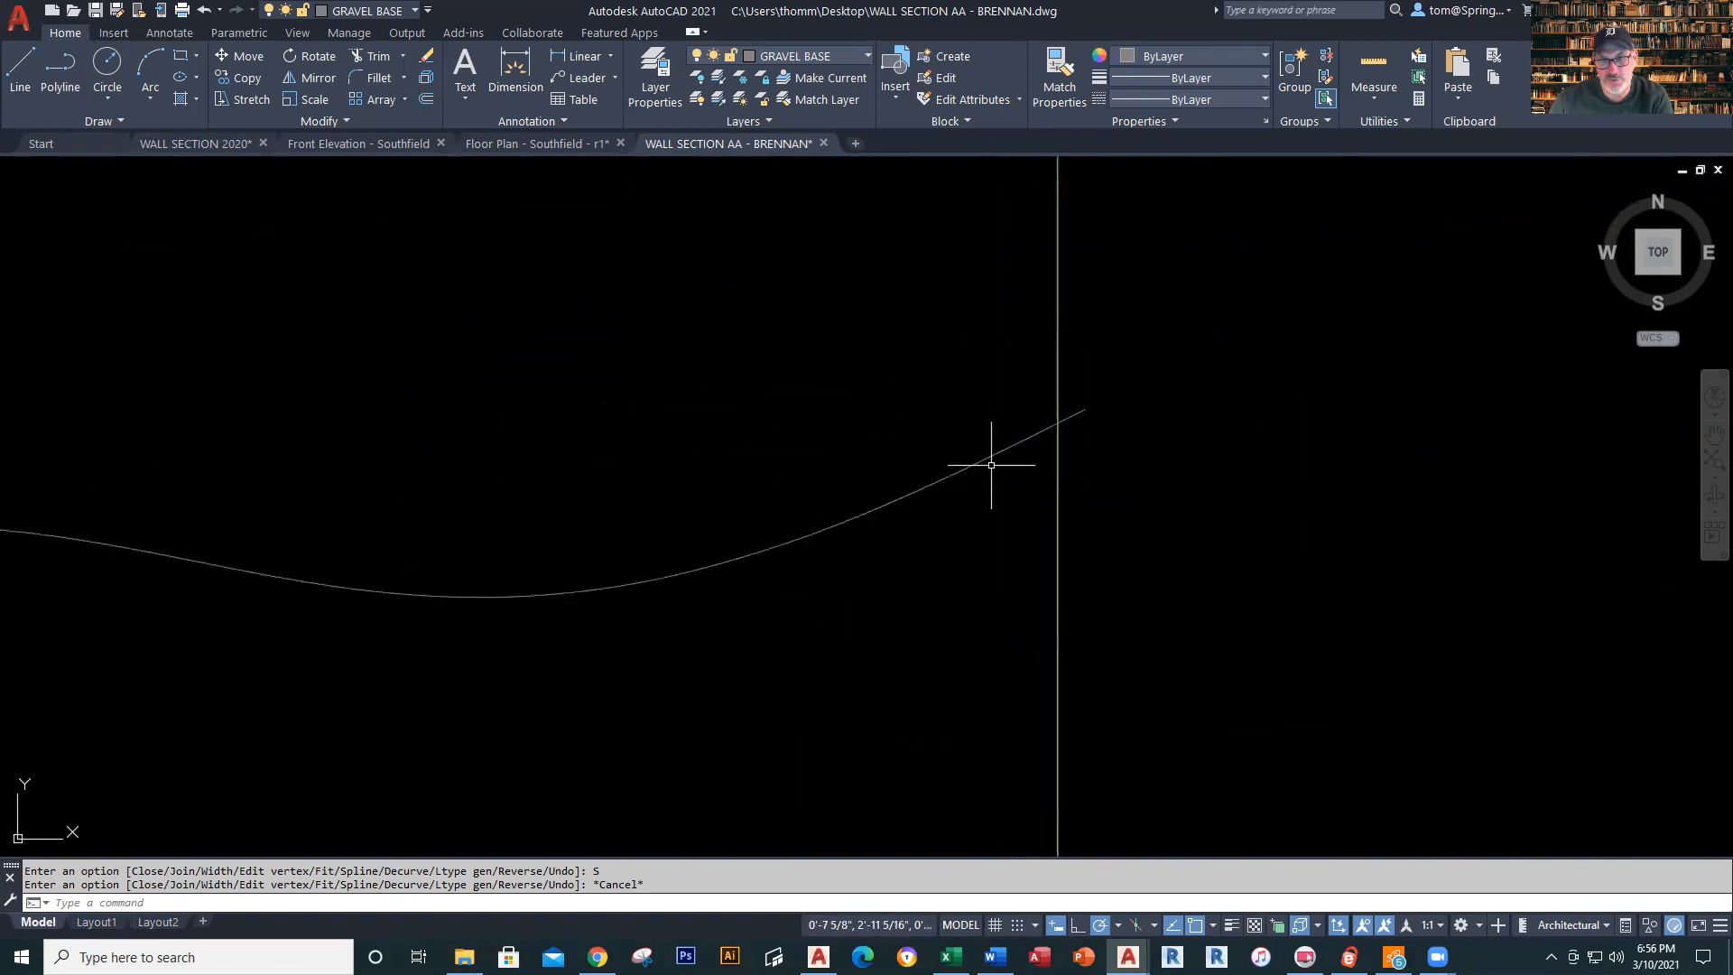
click(1084, 411)
click(1085, 409)
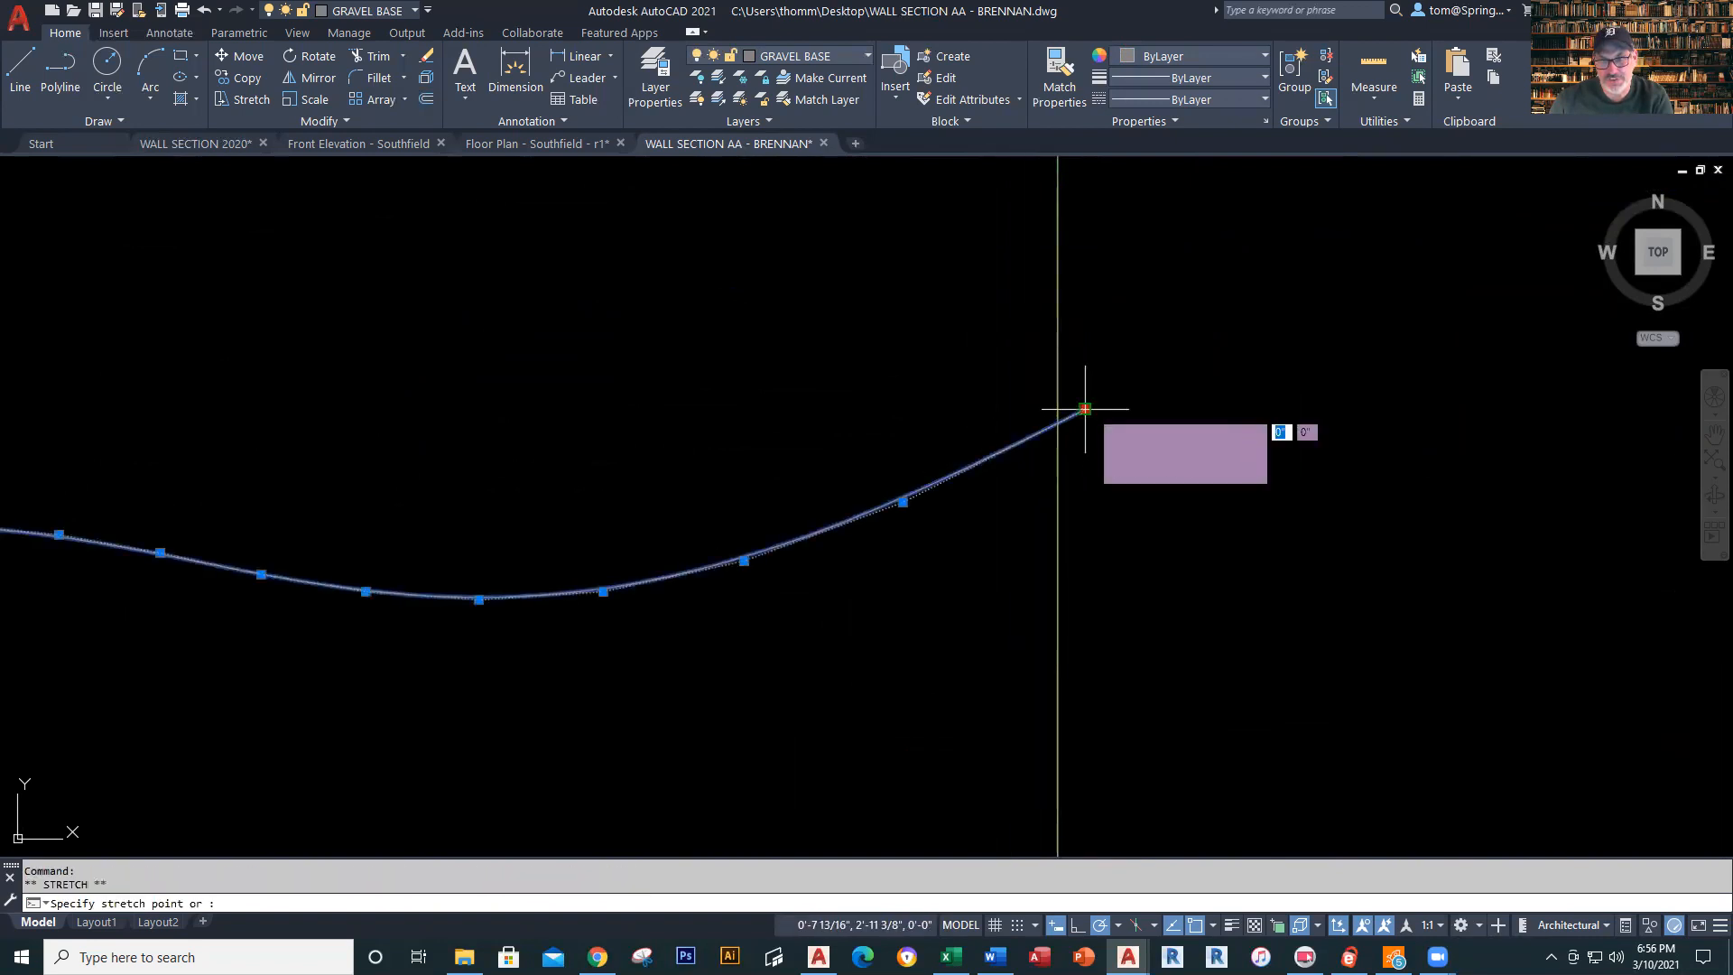
click(1059, 423)
scroll(1137, 405, down, 5)
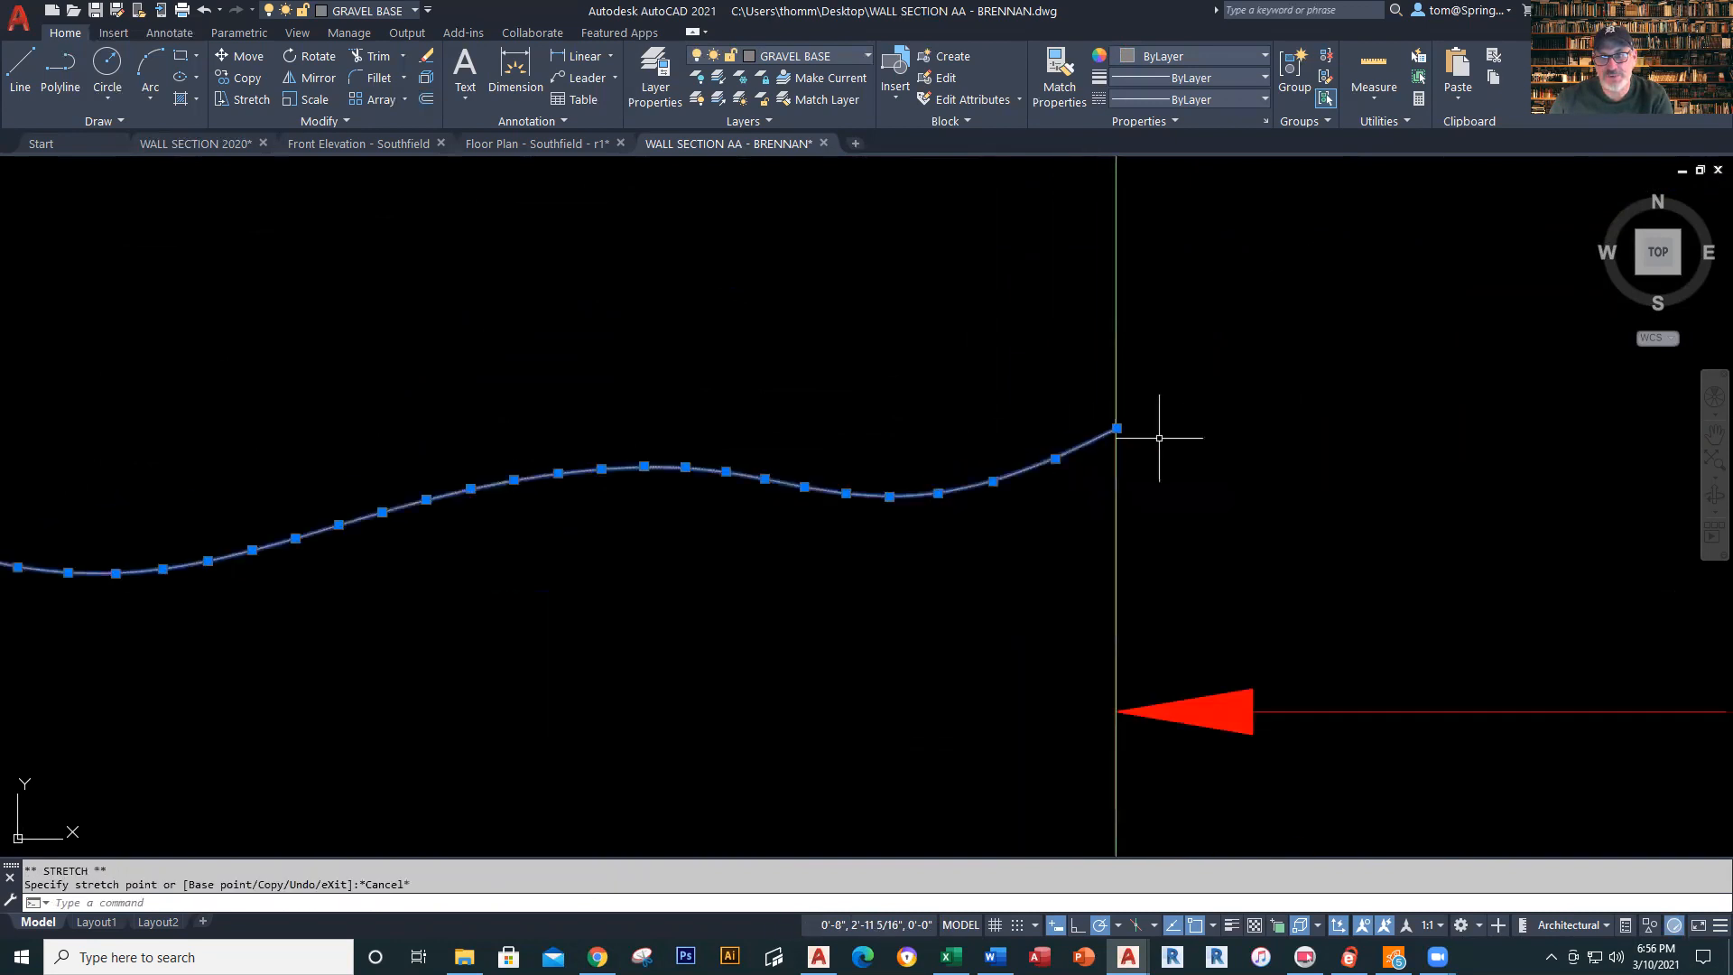
middle_drag(1125, 495, 912, 510)
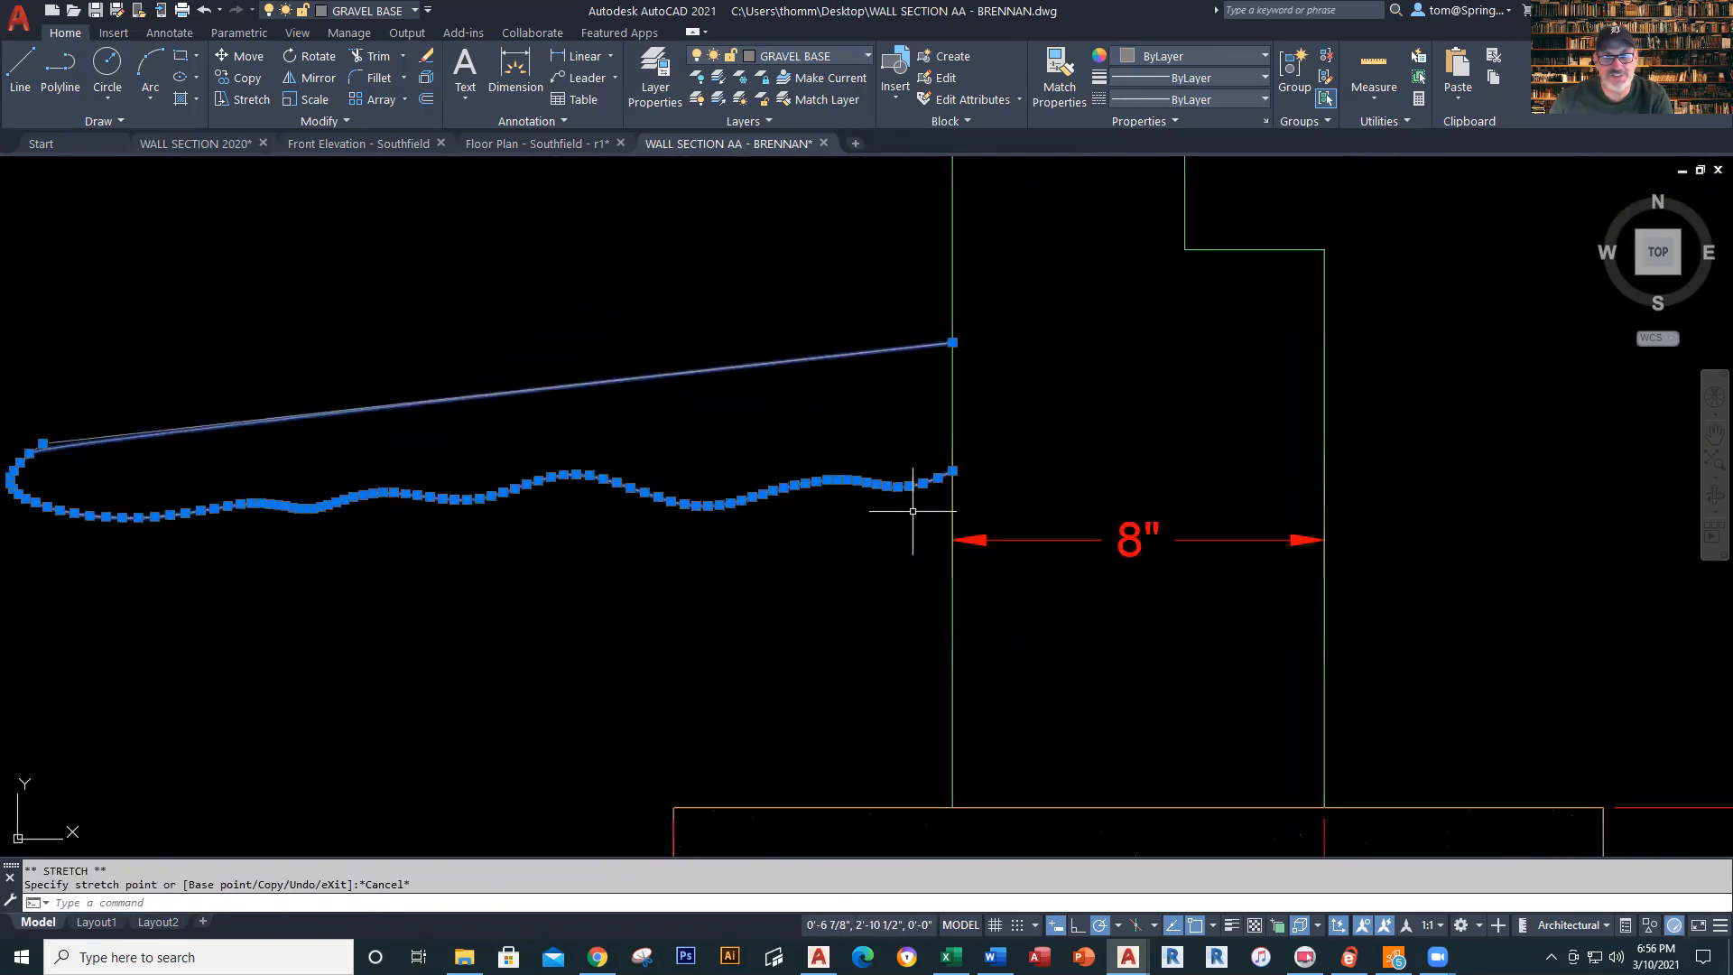
key(Escape)
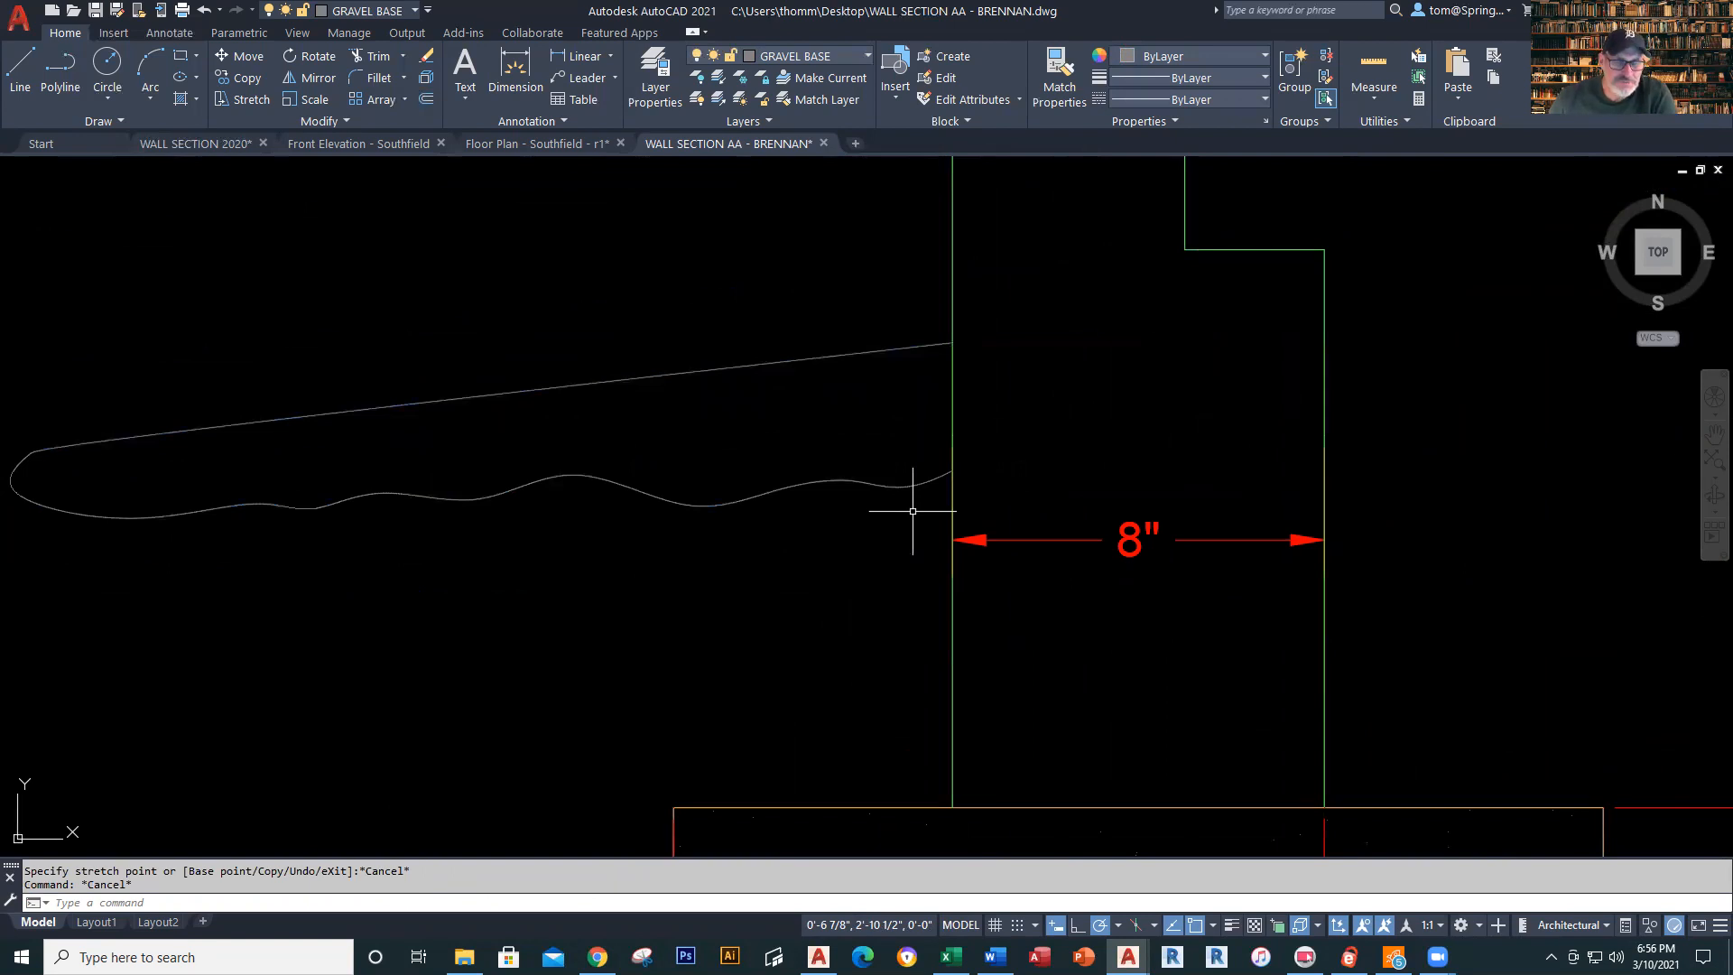
Draw a line about 2 3/4" long along the wall's outer face, connecting the two open ends of the grade outline
click(19, 65)
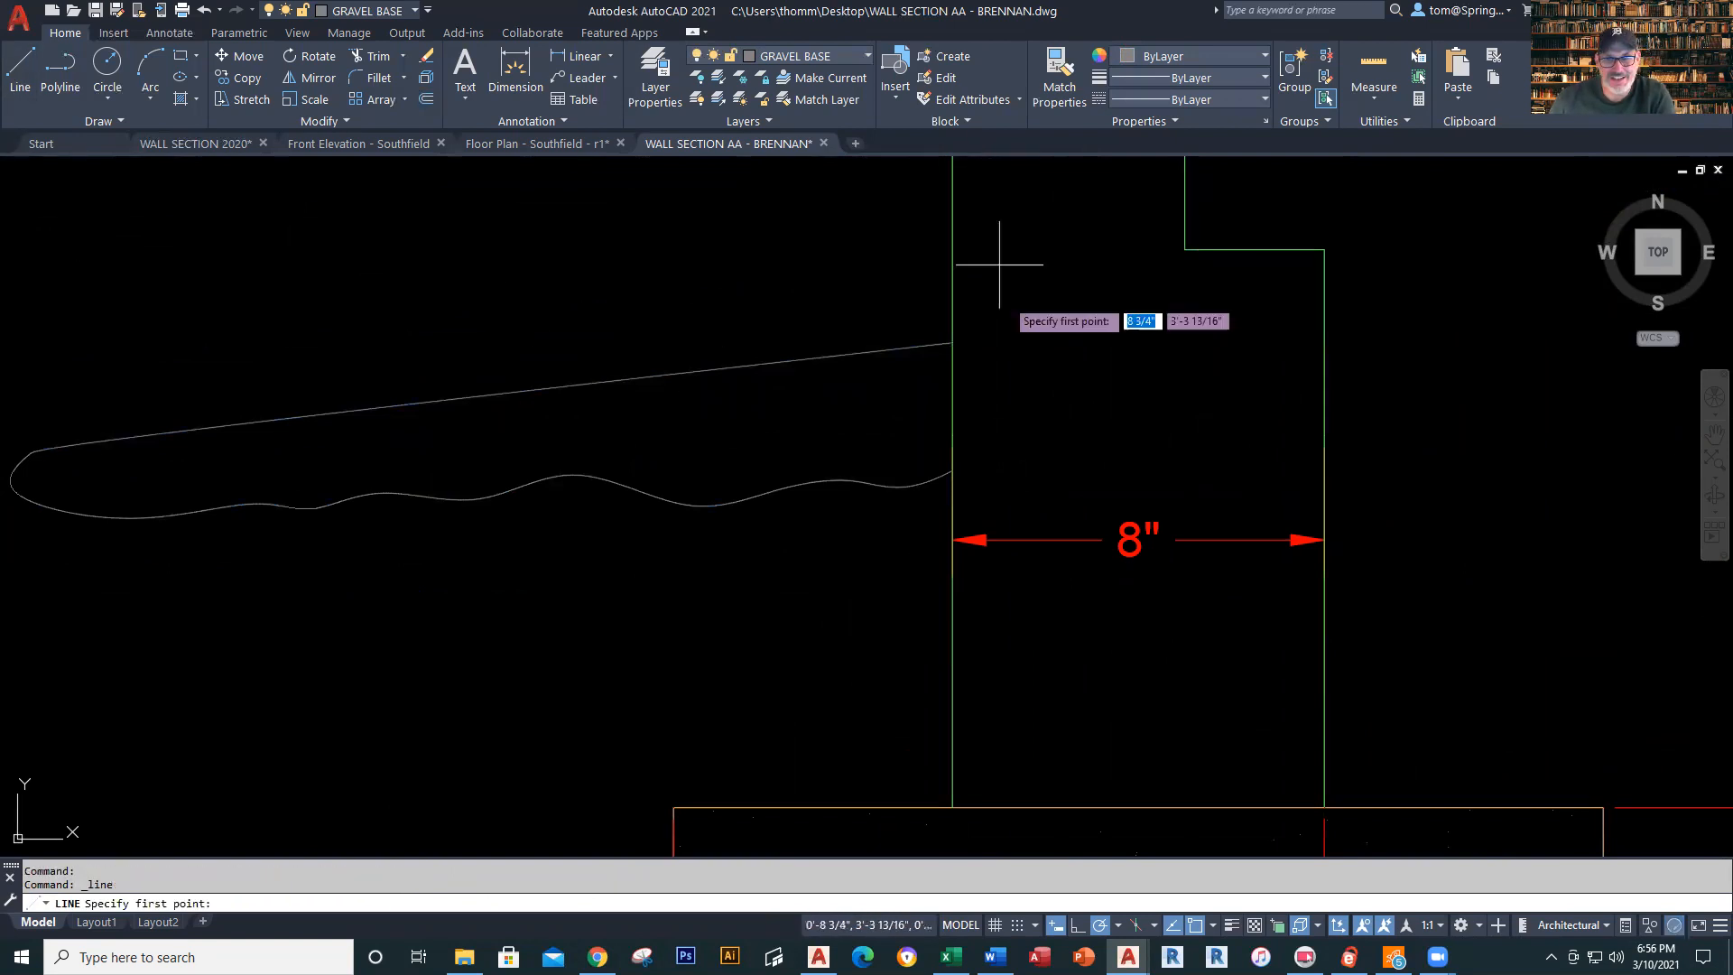
click(952, 342)
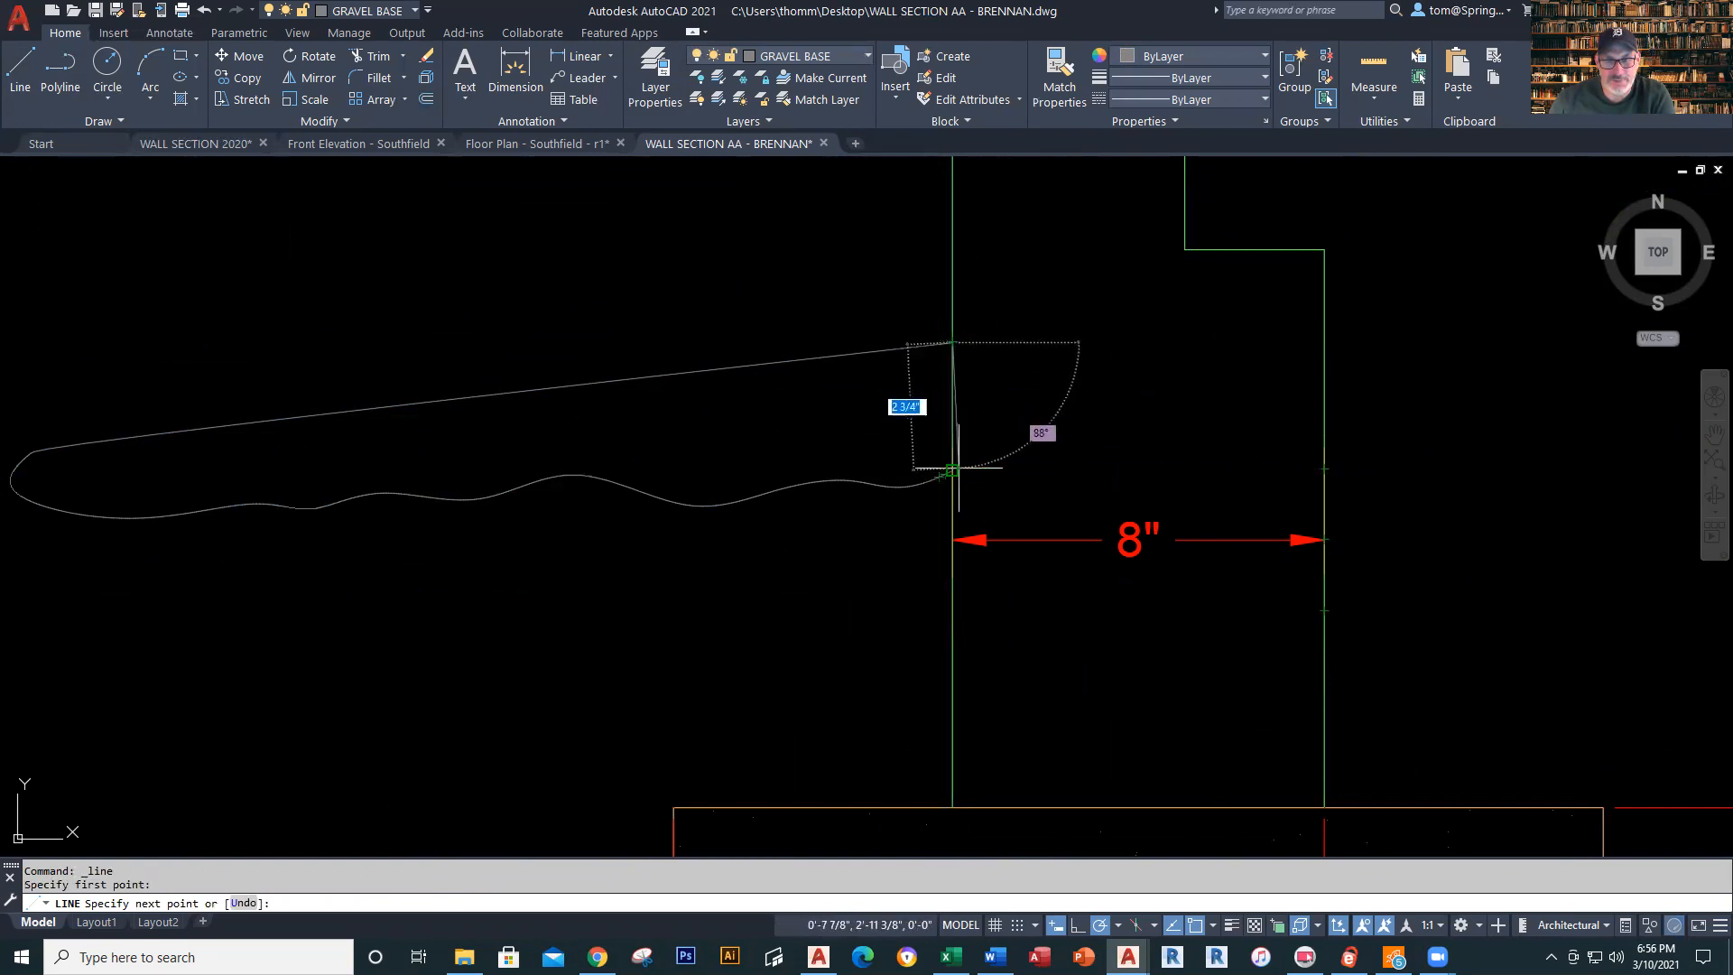
key(Escape)
key(Escape)
scroll(840, 580, down, 2)
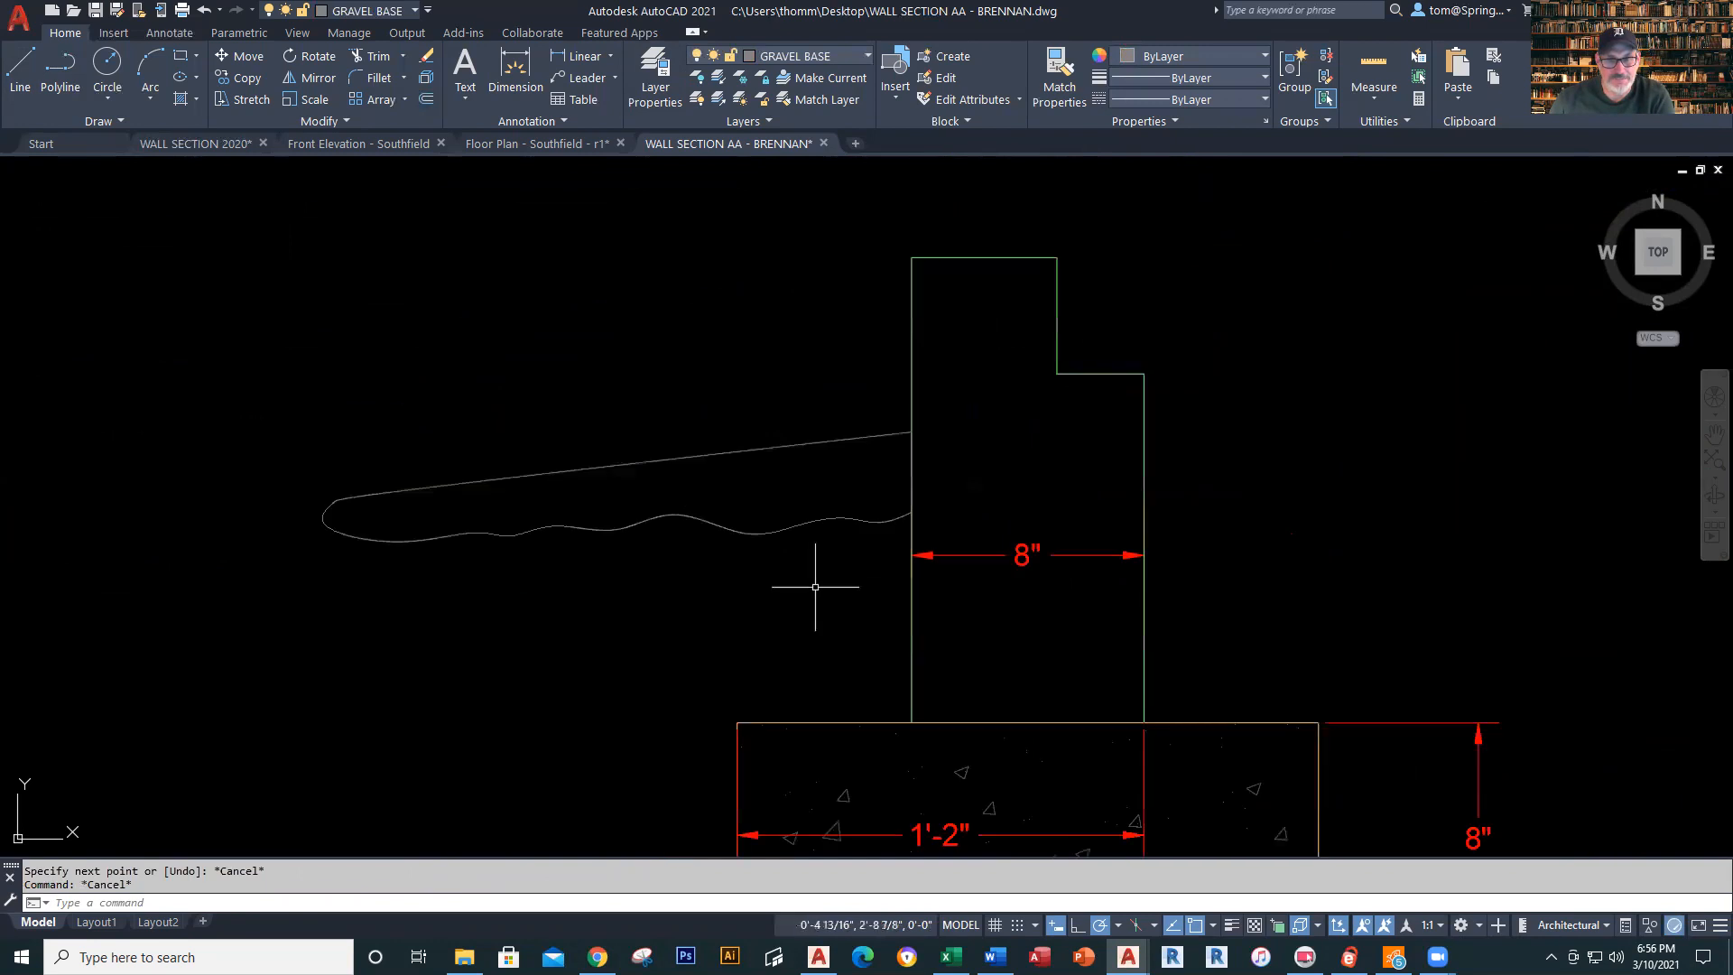
Join the closing line along the wall face with the grade outline into one polyline
text(j)
key(Return)
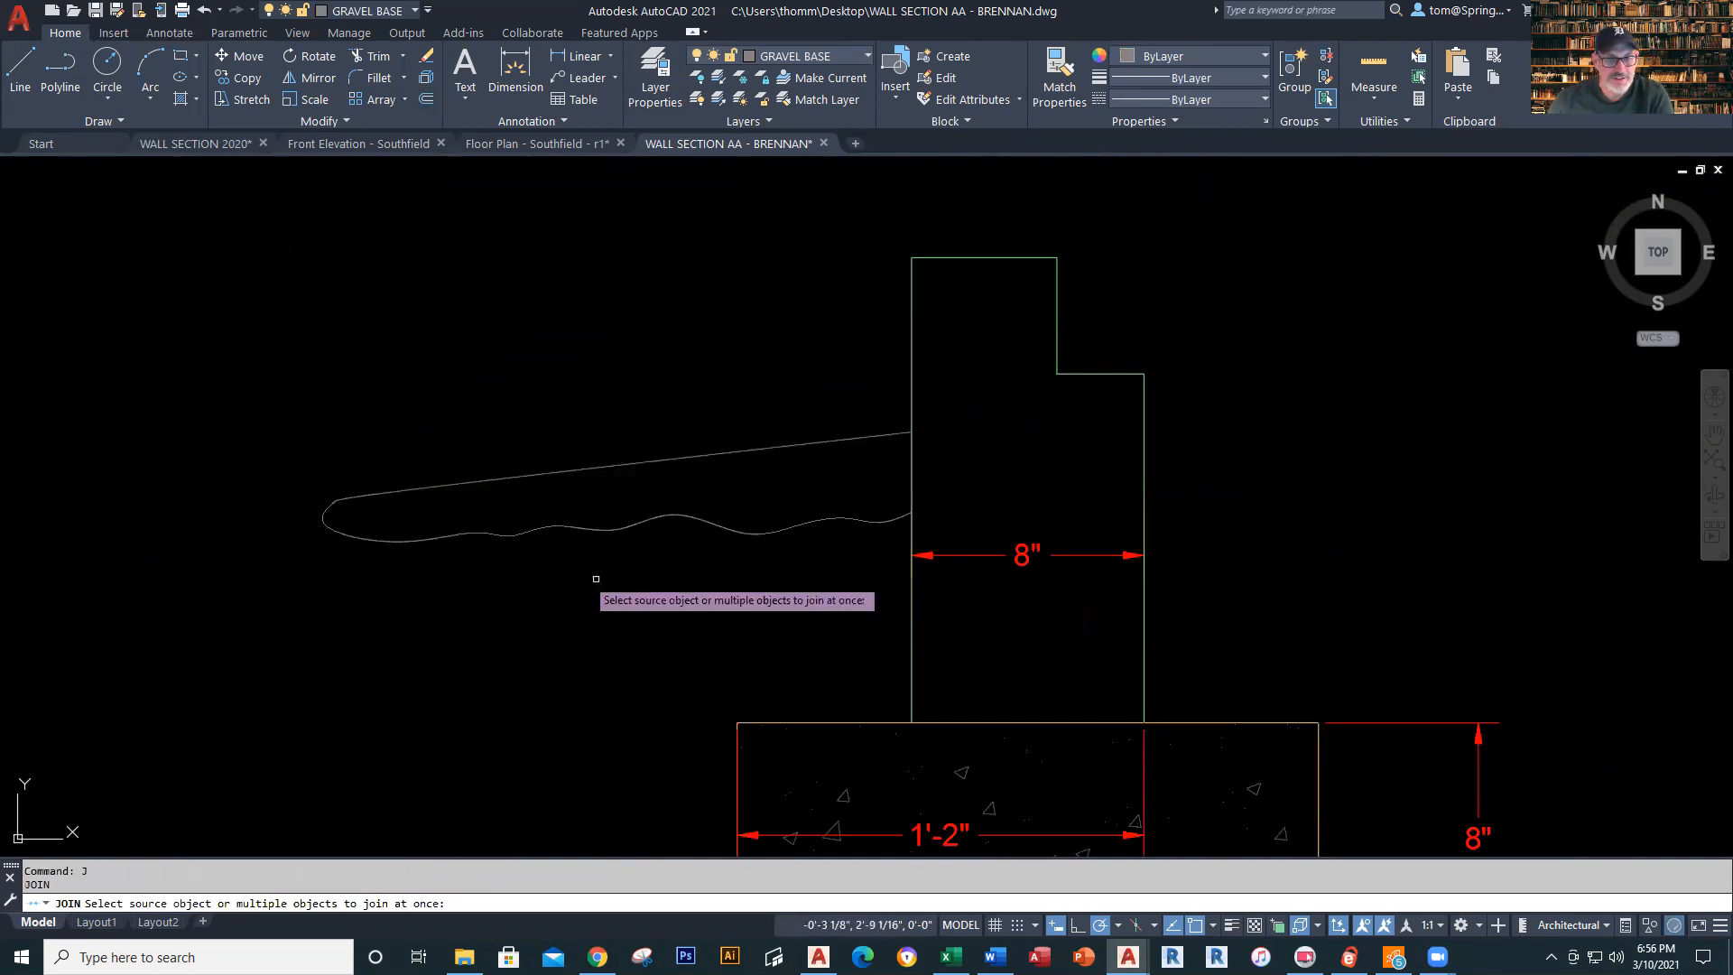
click(262, 562)
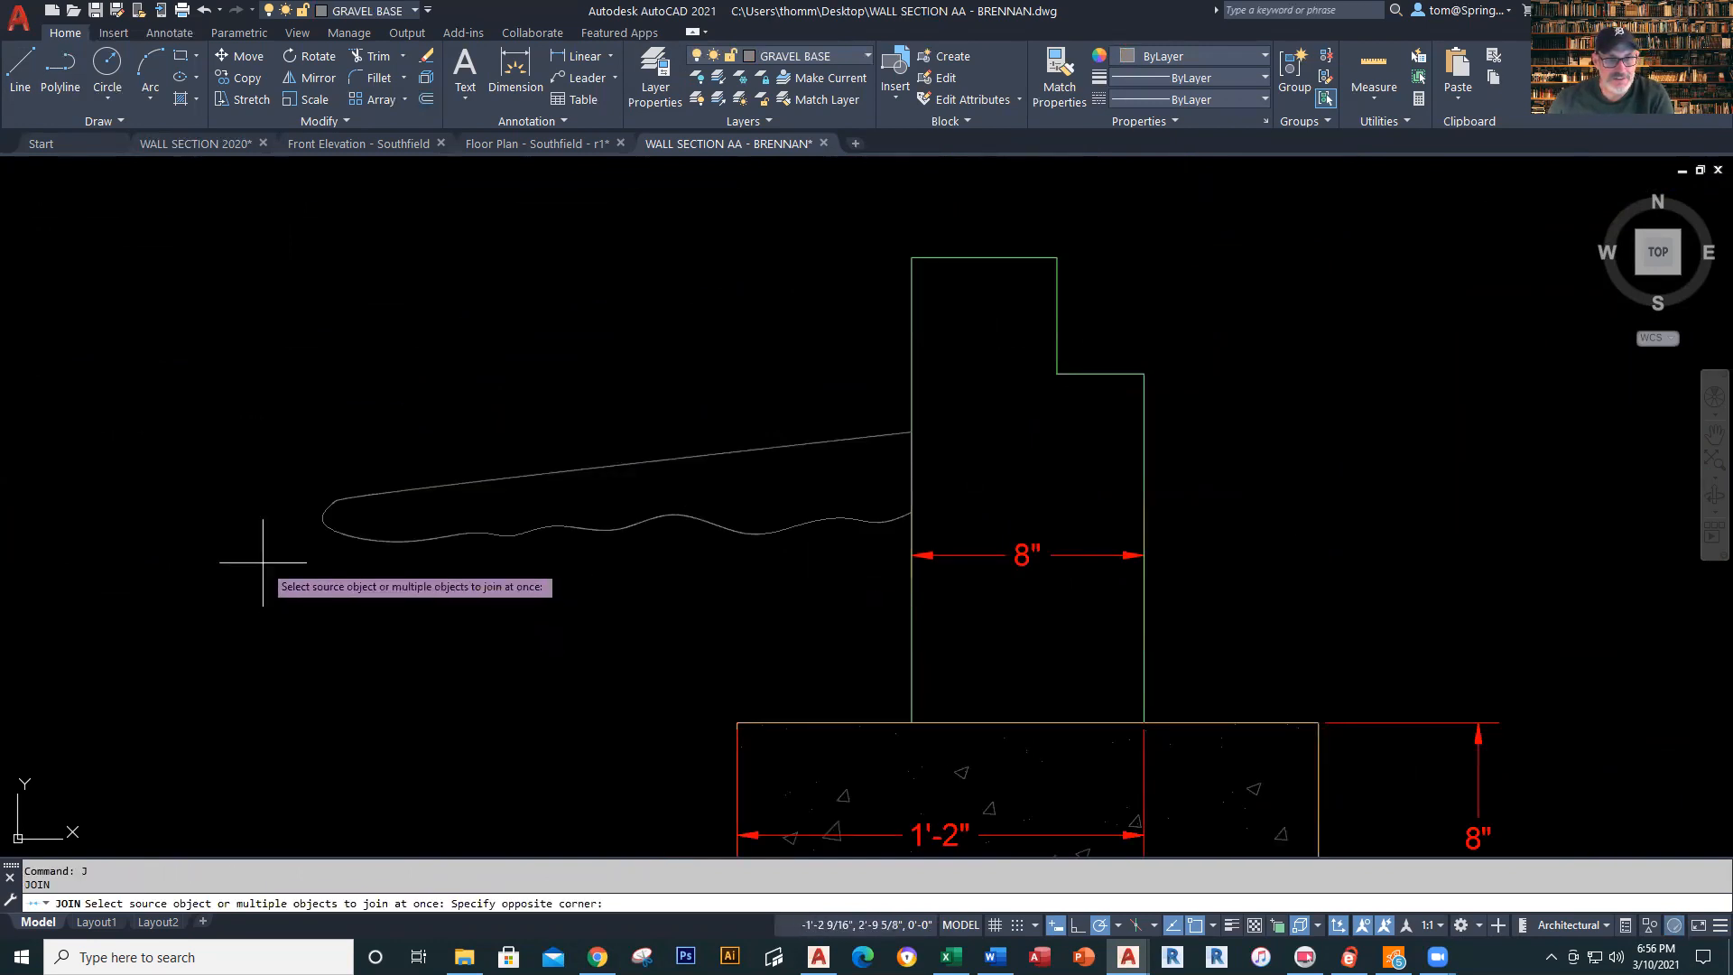
click(940, 405)
key(Return)
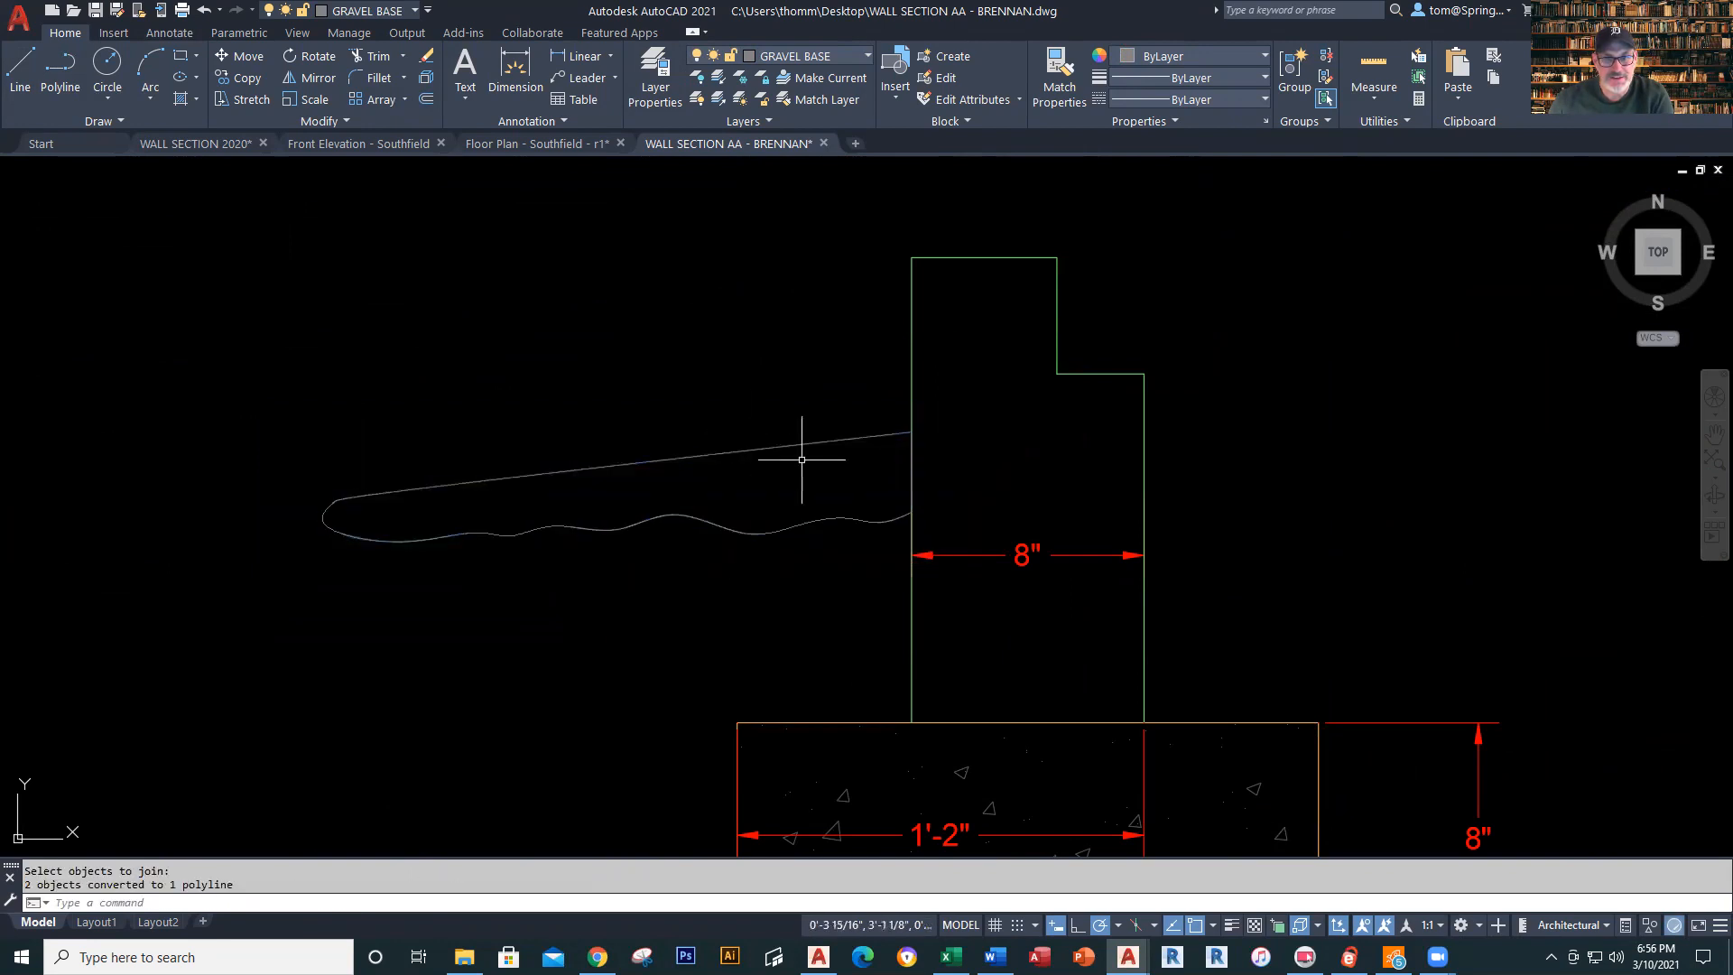
click(831, 435)
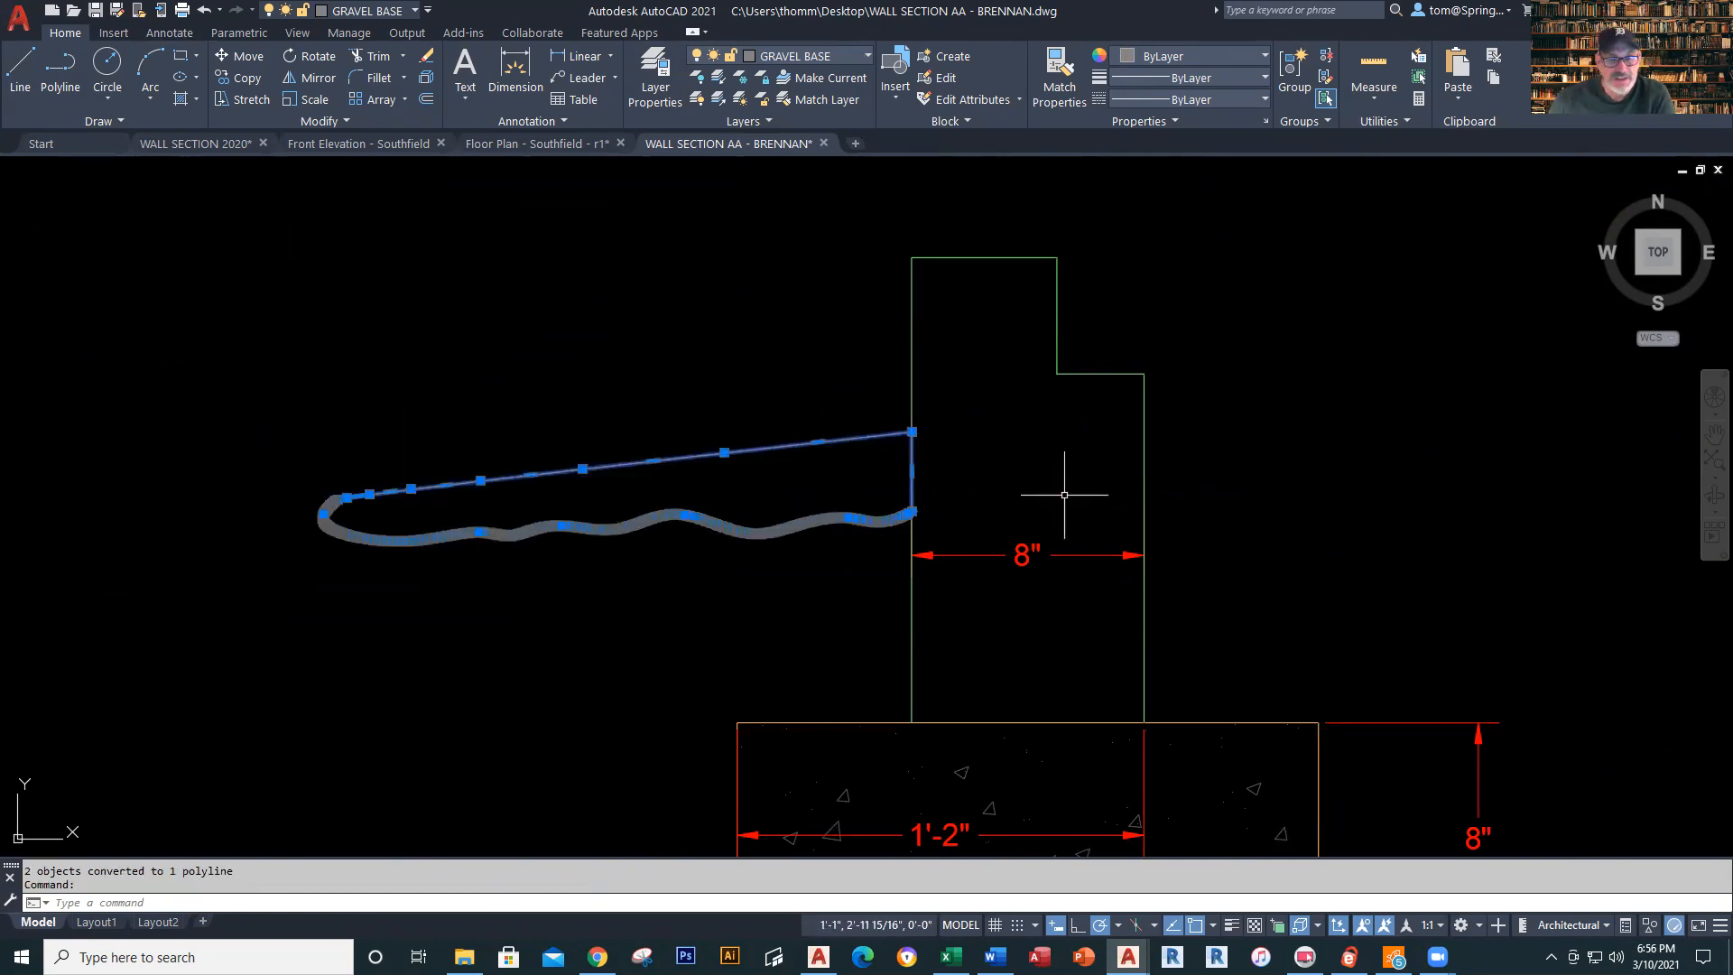
key(Escape)
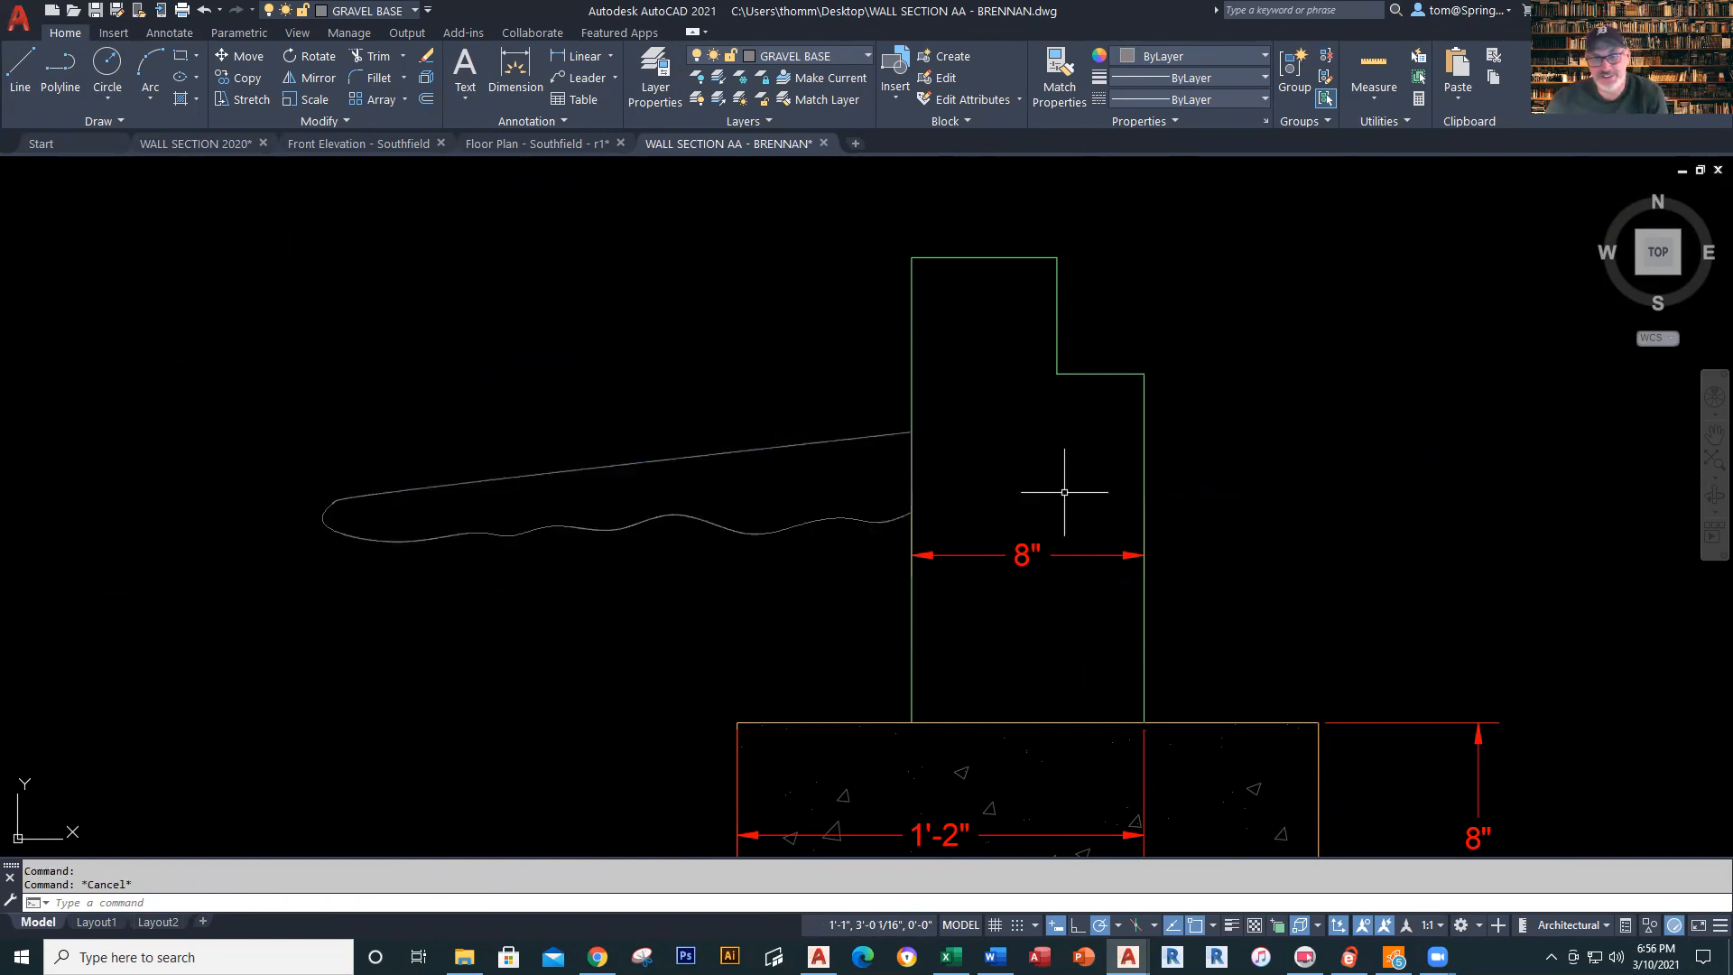
Examine the finished wall section on Layout1 of WALL SECTION 2020 and the hatch settings on the assignment sheet in Chrome
scroll(1091, 532, down, 1)
scroll(1092, 533, down, 2)
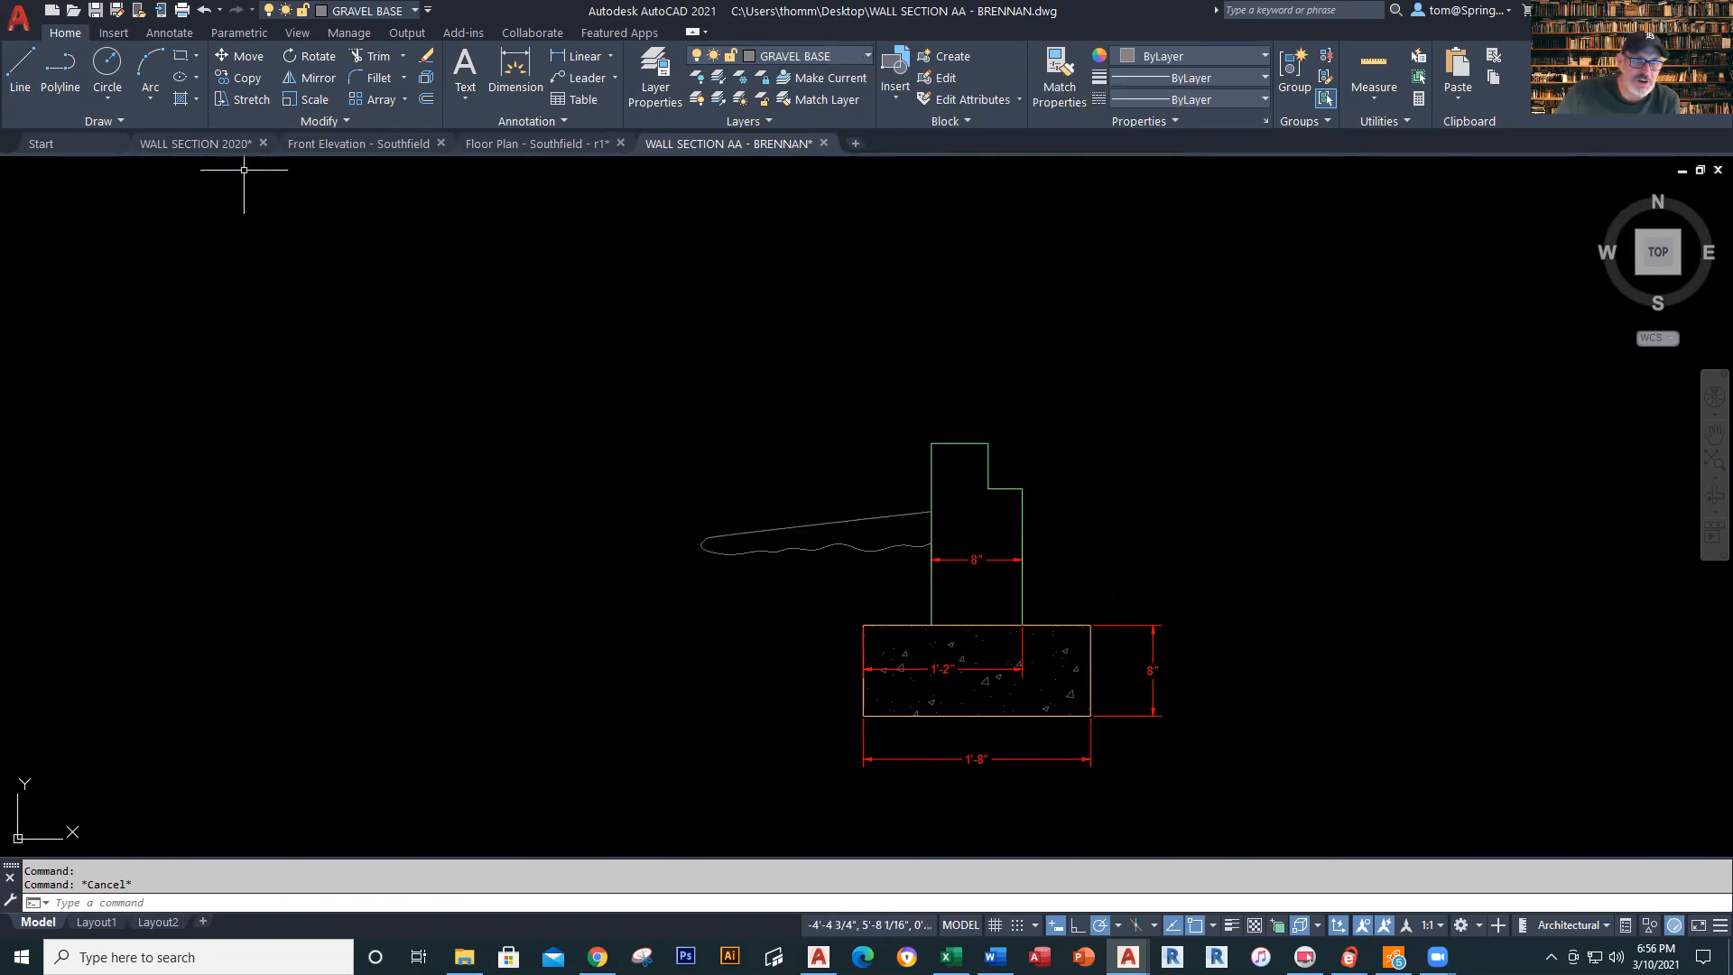
mouse_move(241, 148)
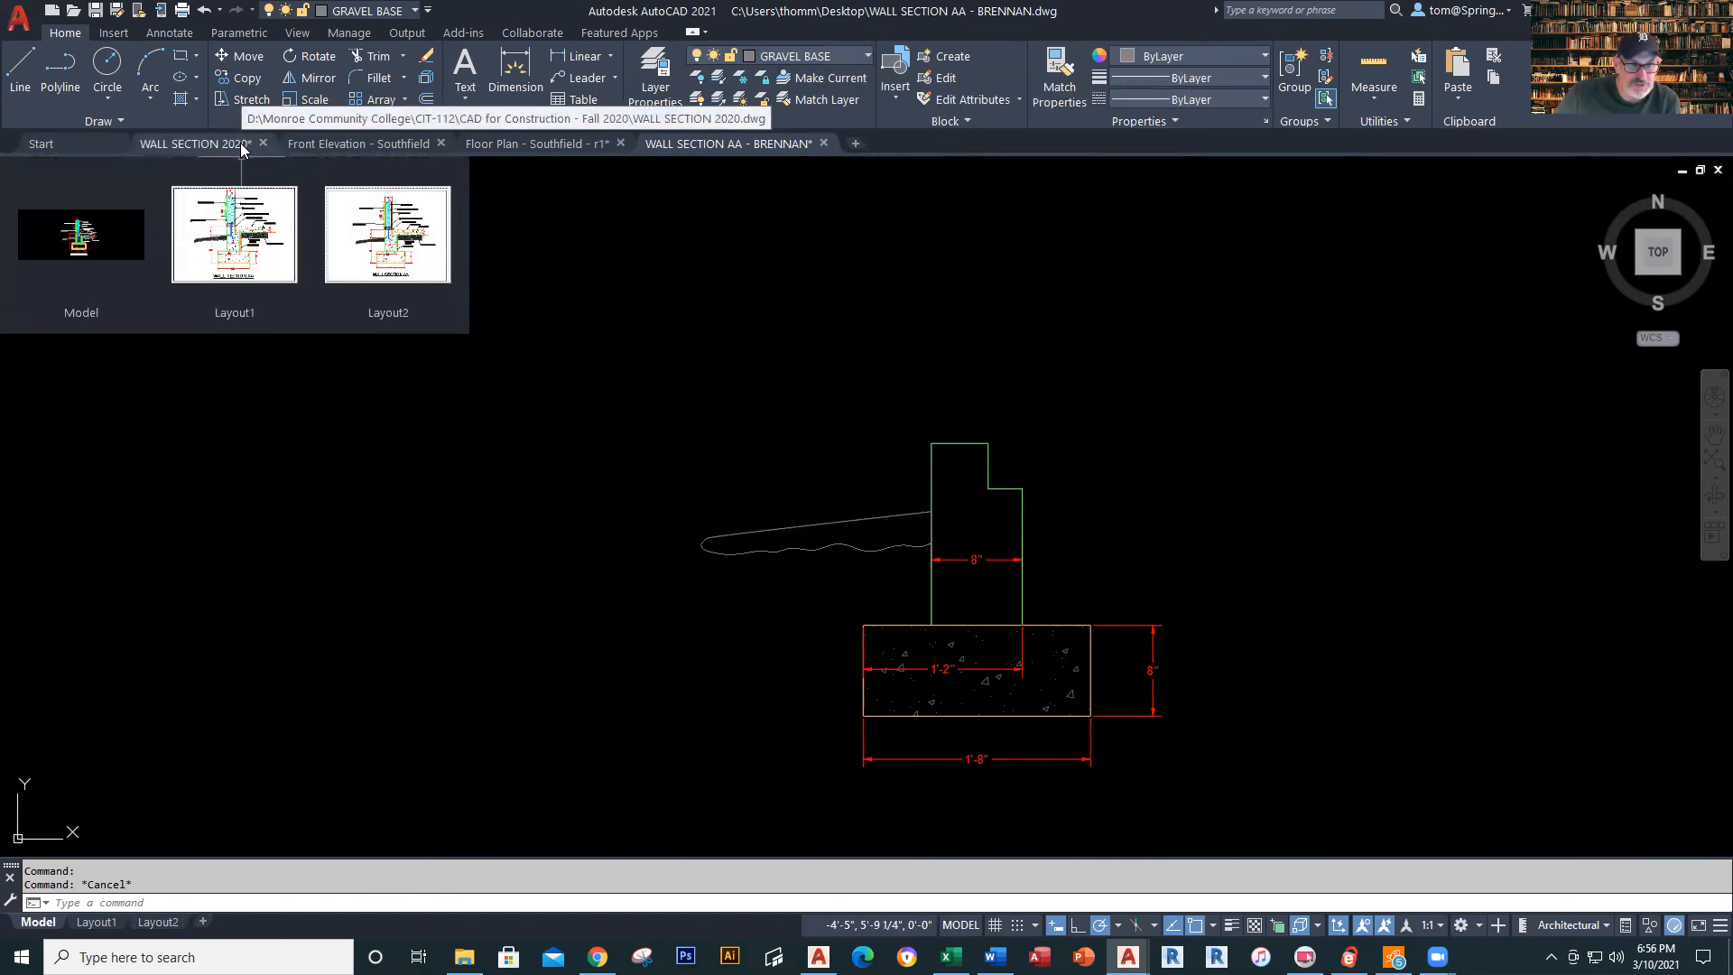
click(241, 148)
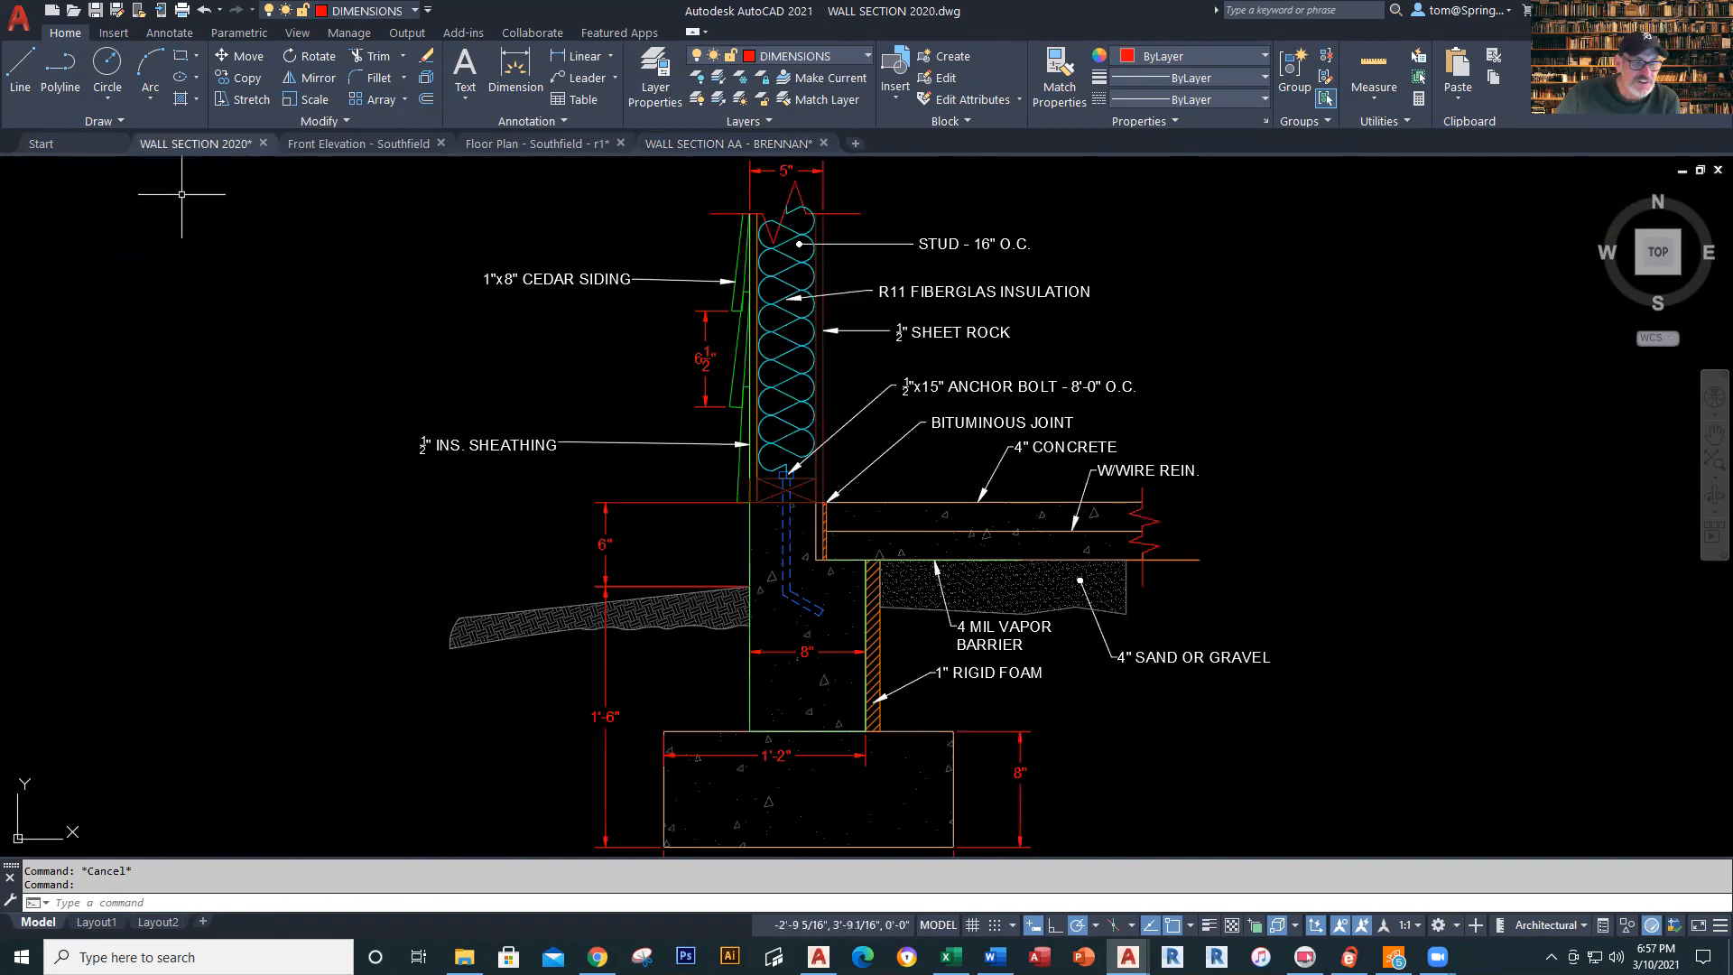
click(97, 921)
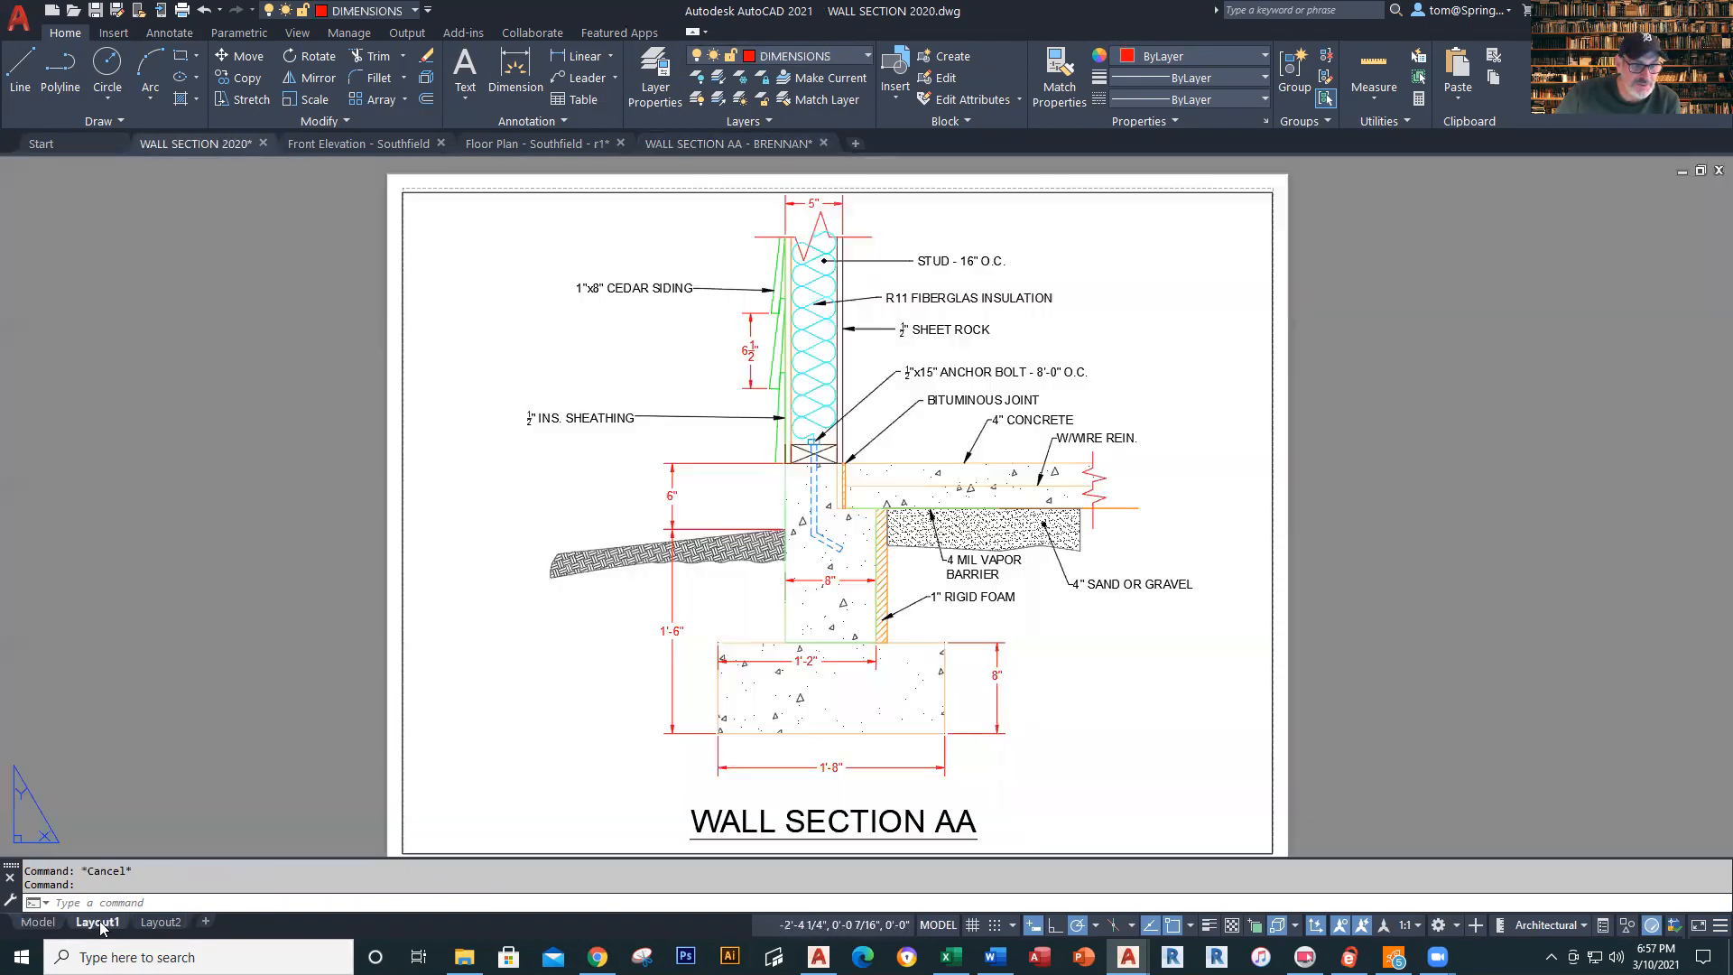
scroll(688, 795, down, 1)
scroll(663, 786, up, 1)
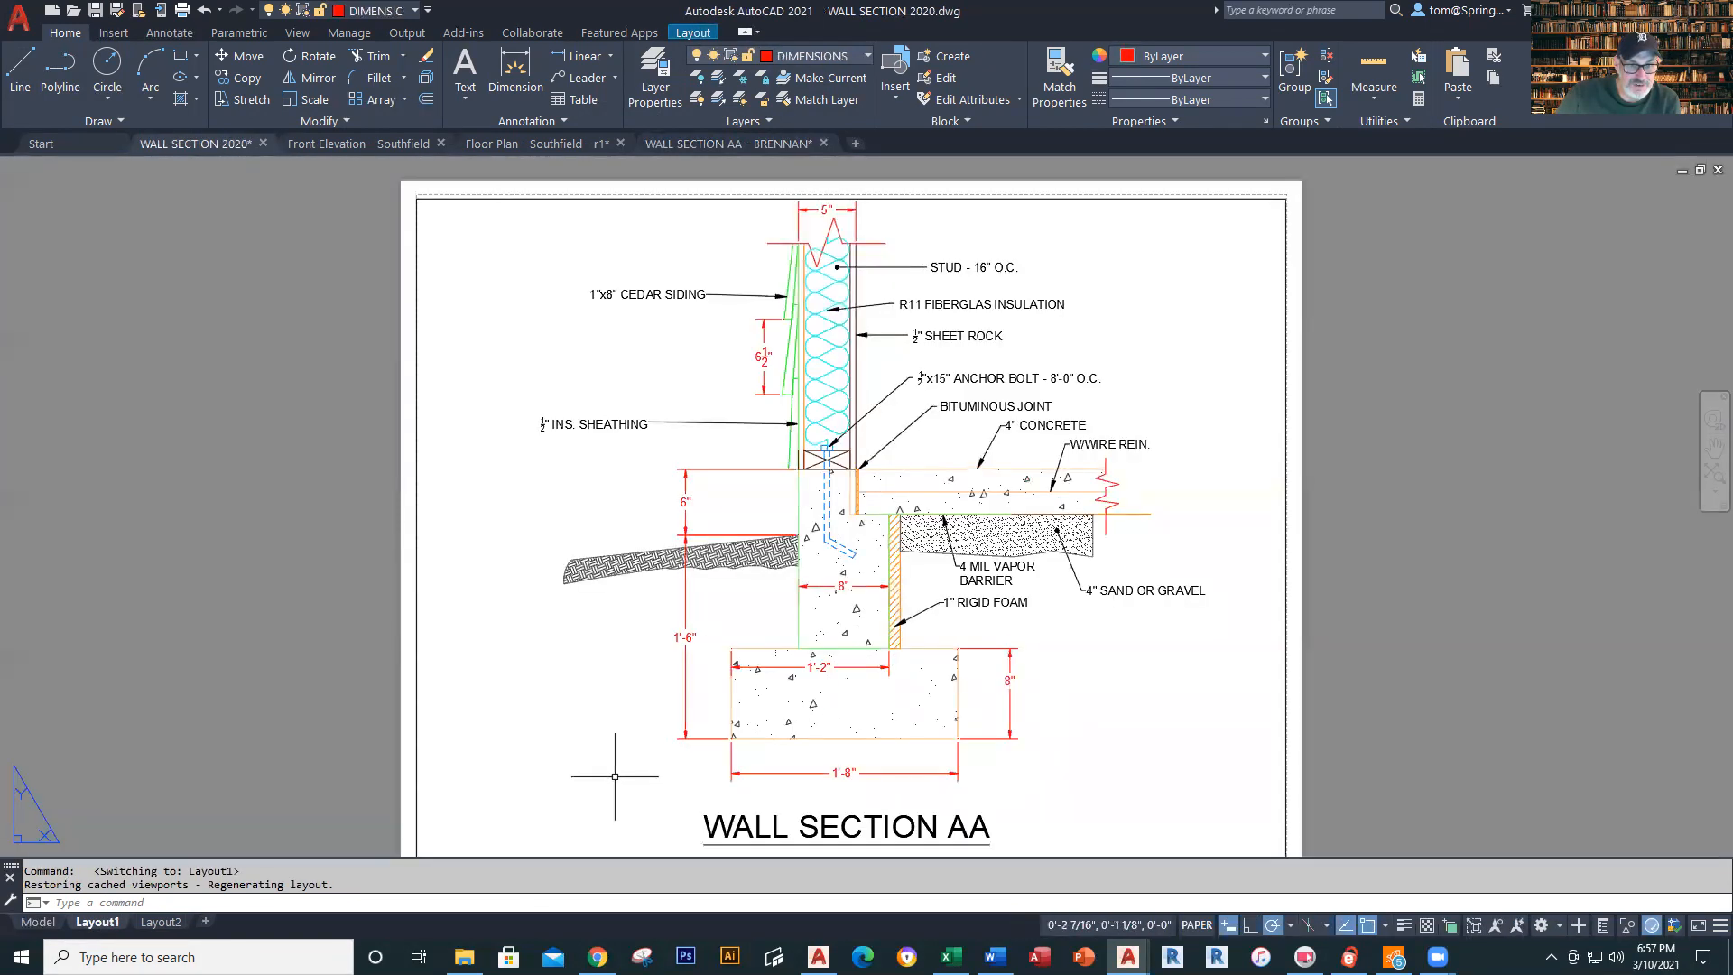
scroll(645, 797, down, 1)
scroll(697, 837, up, 1)
click(597, 957)
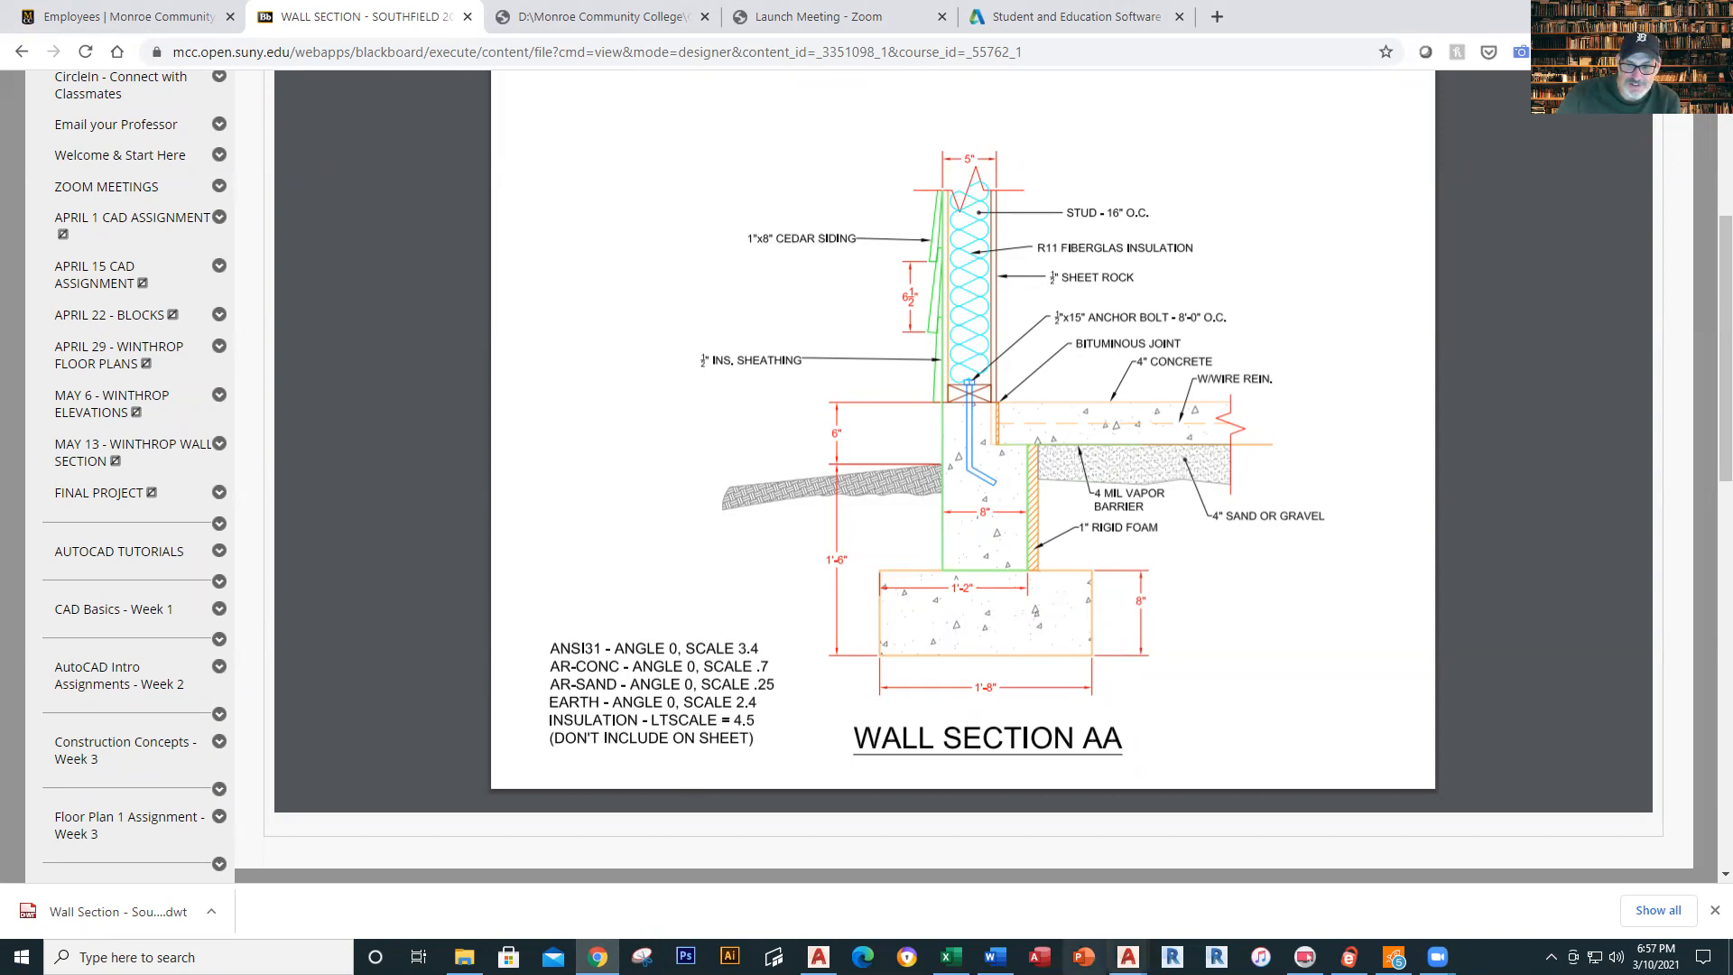
Return to the WALL SECTION AA drawing in AutoCAD and set up a hatch with the EARTH pattern at scale 2.4
mouse_move(1128, 957)
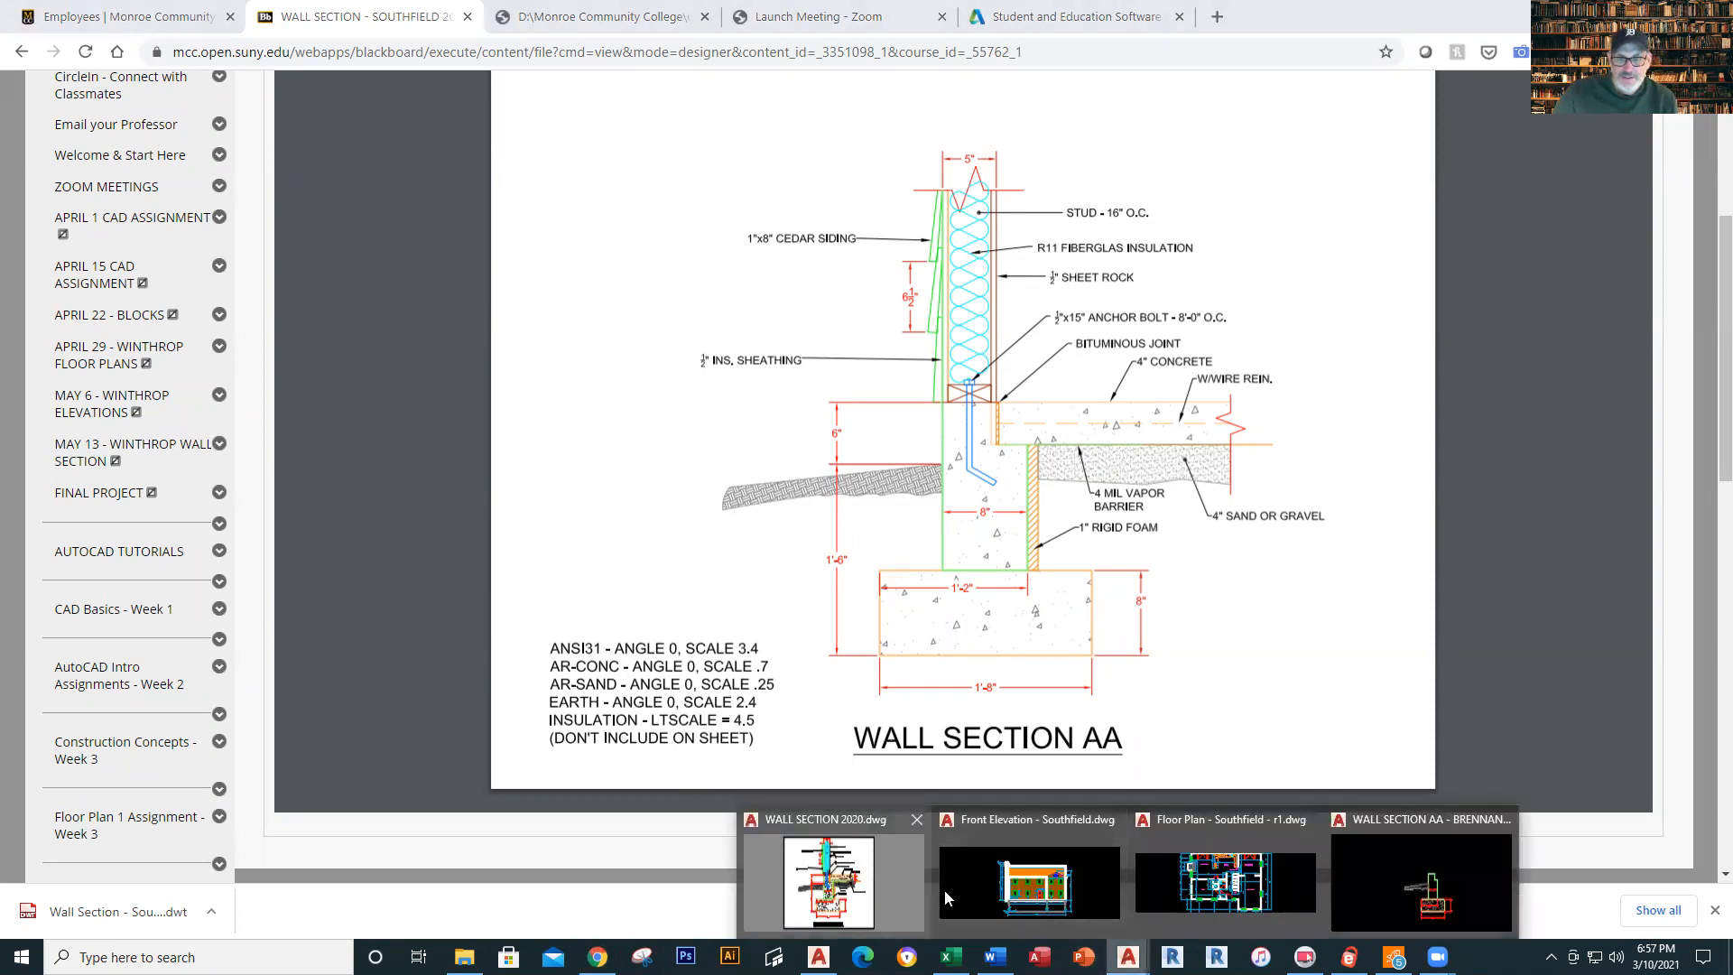
click(1421, 880)
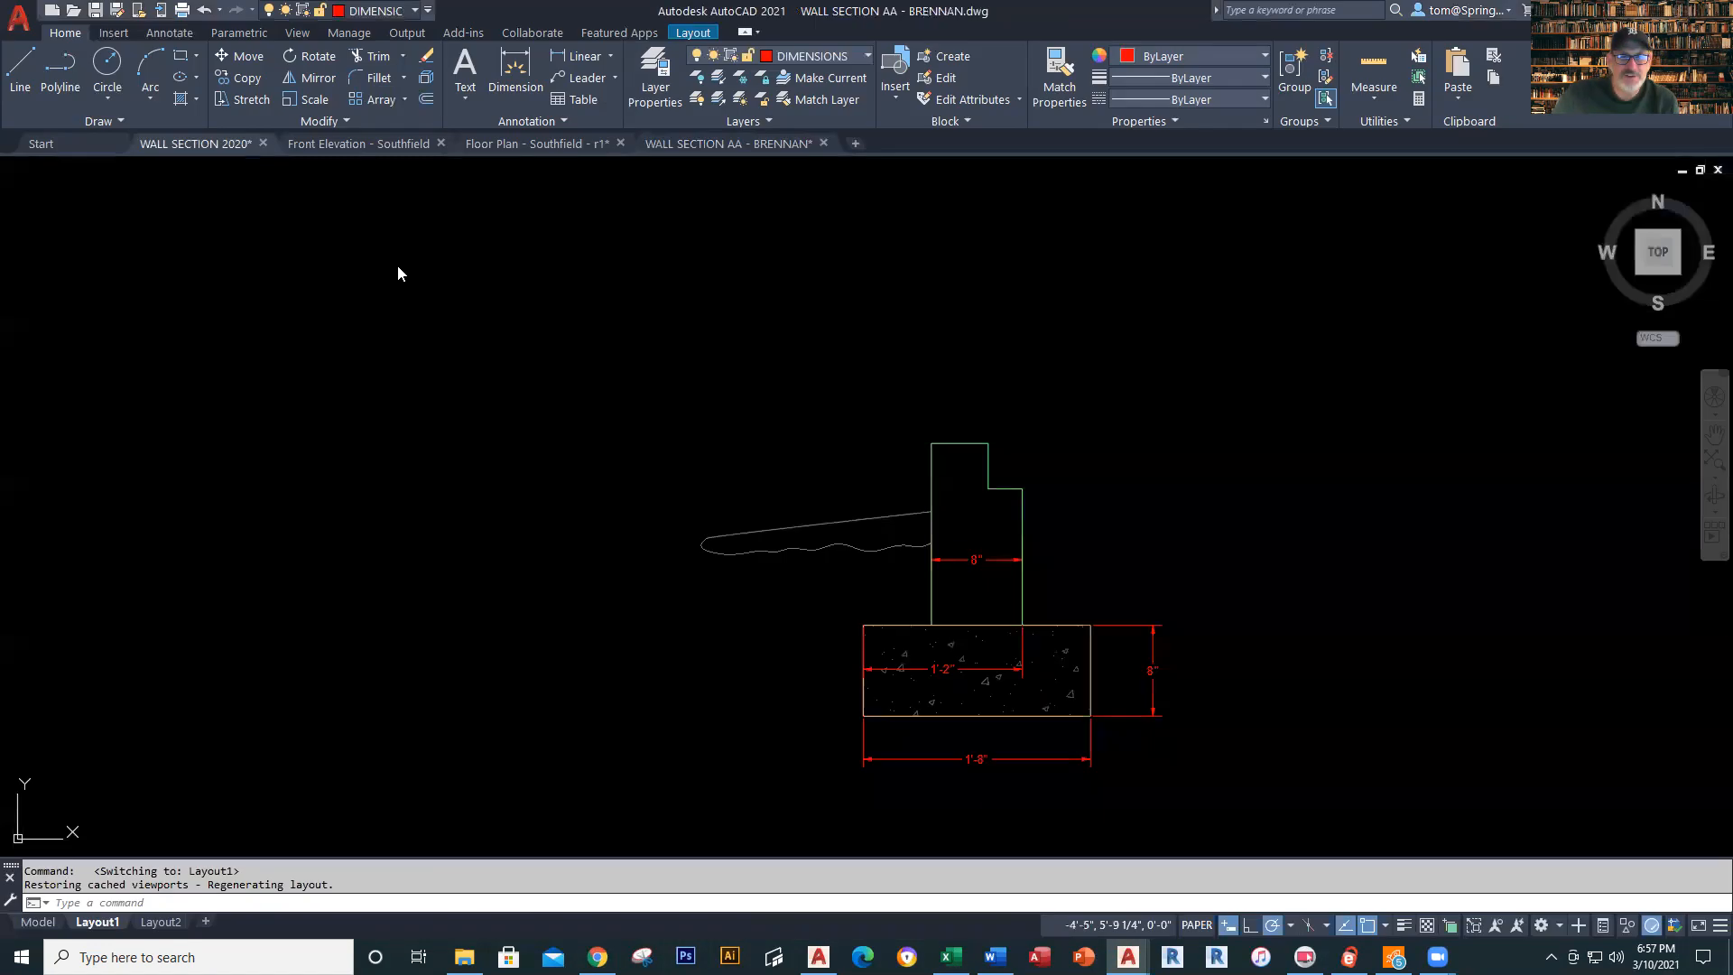
click(181, 99)
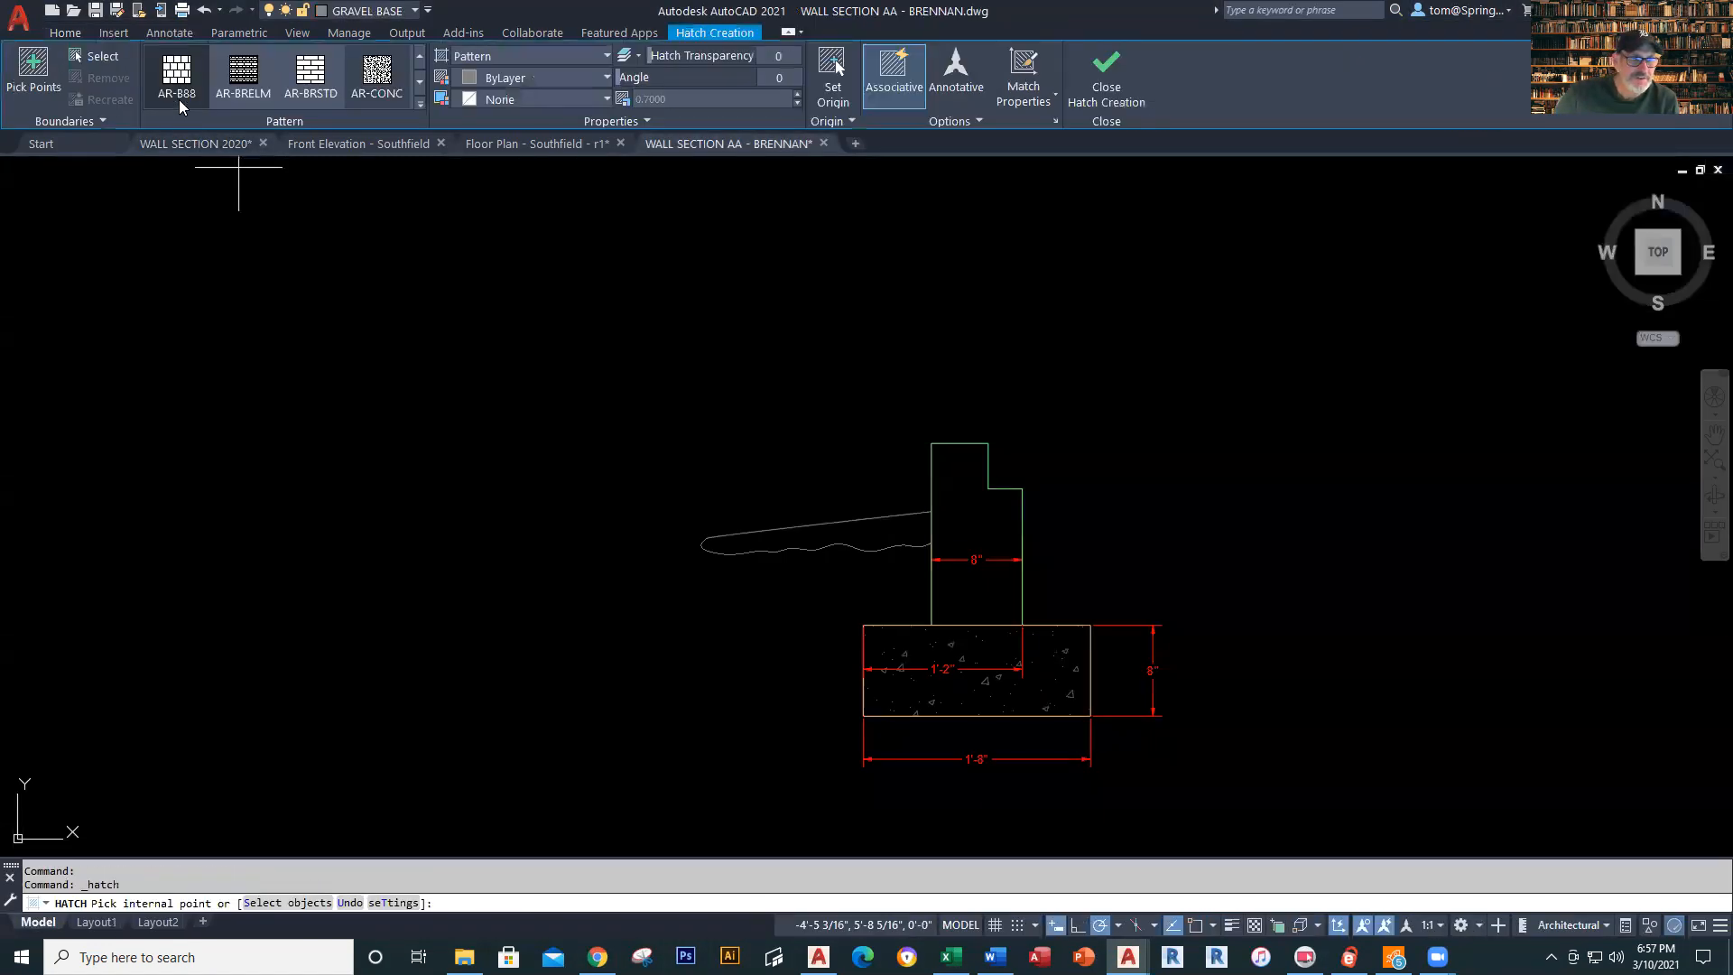
click(421, 103)
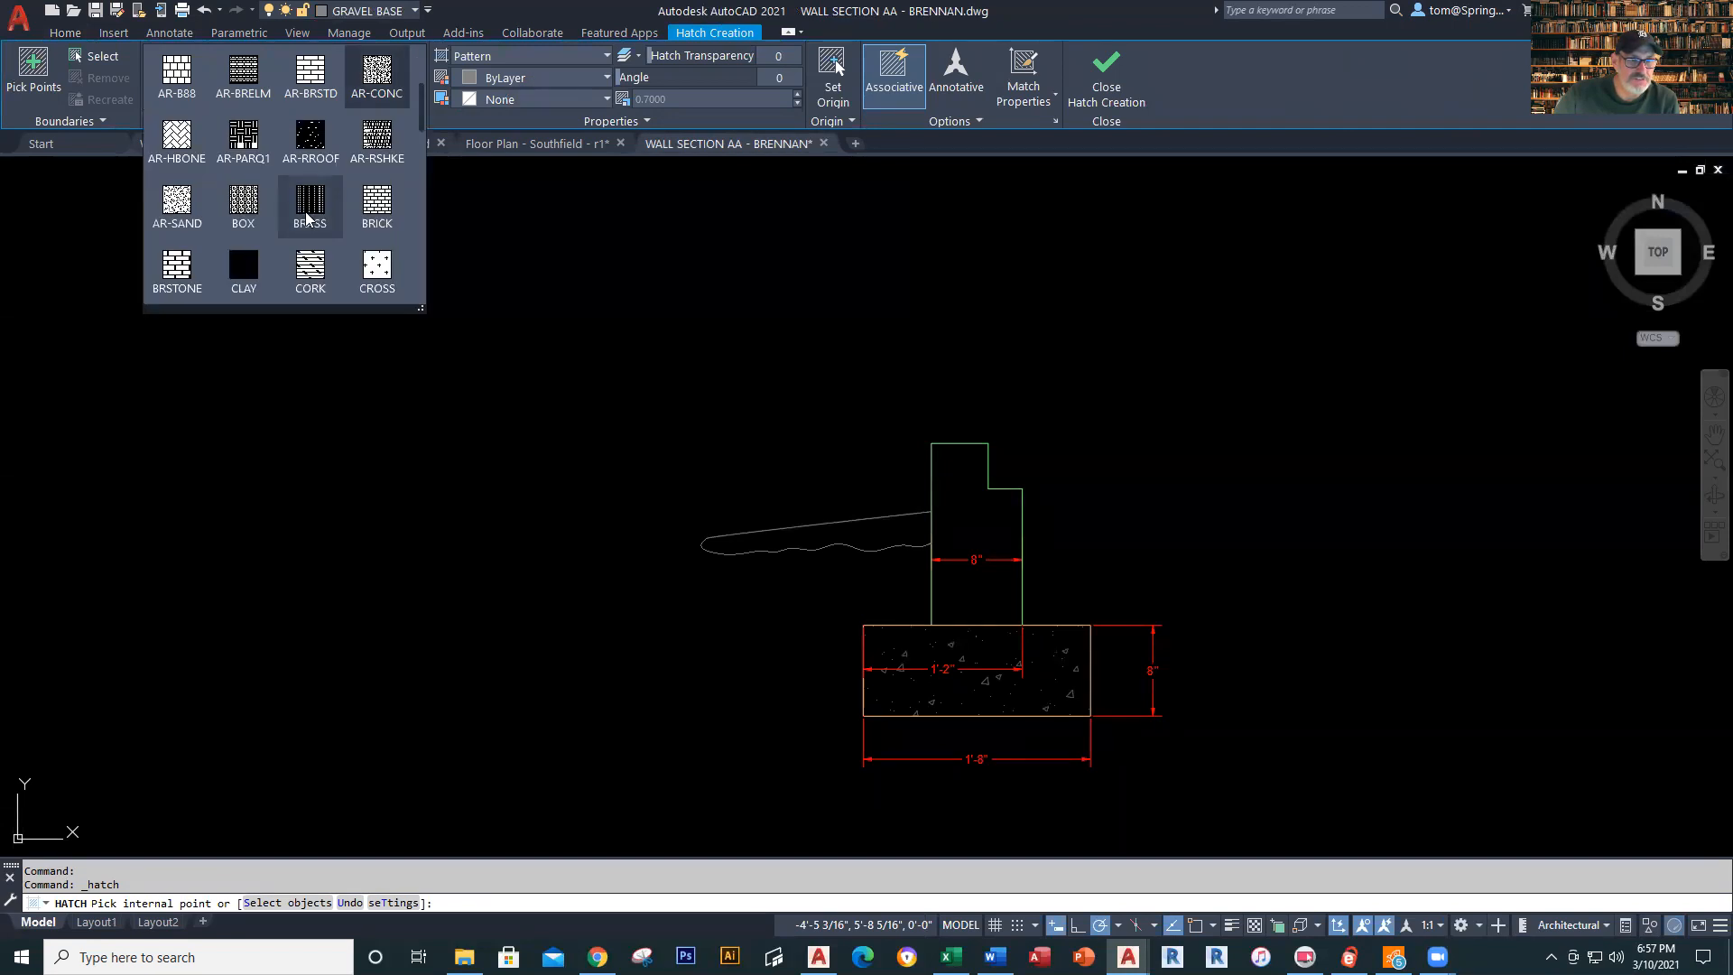
scroll(307, 219, down, 1)
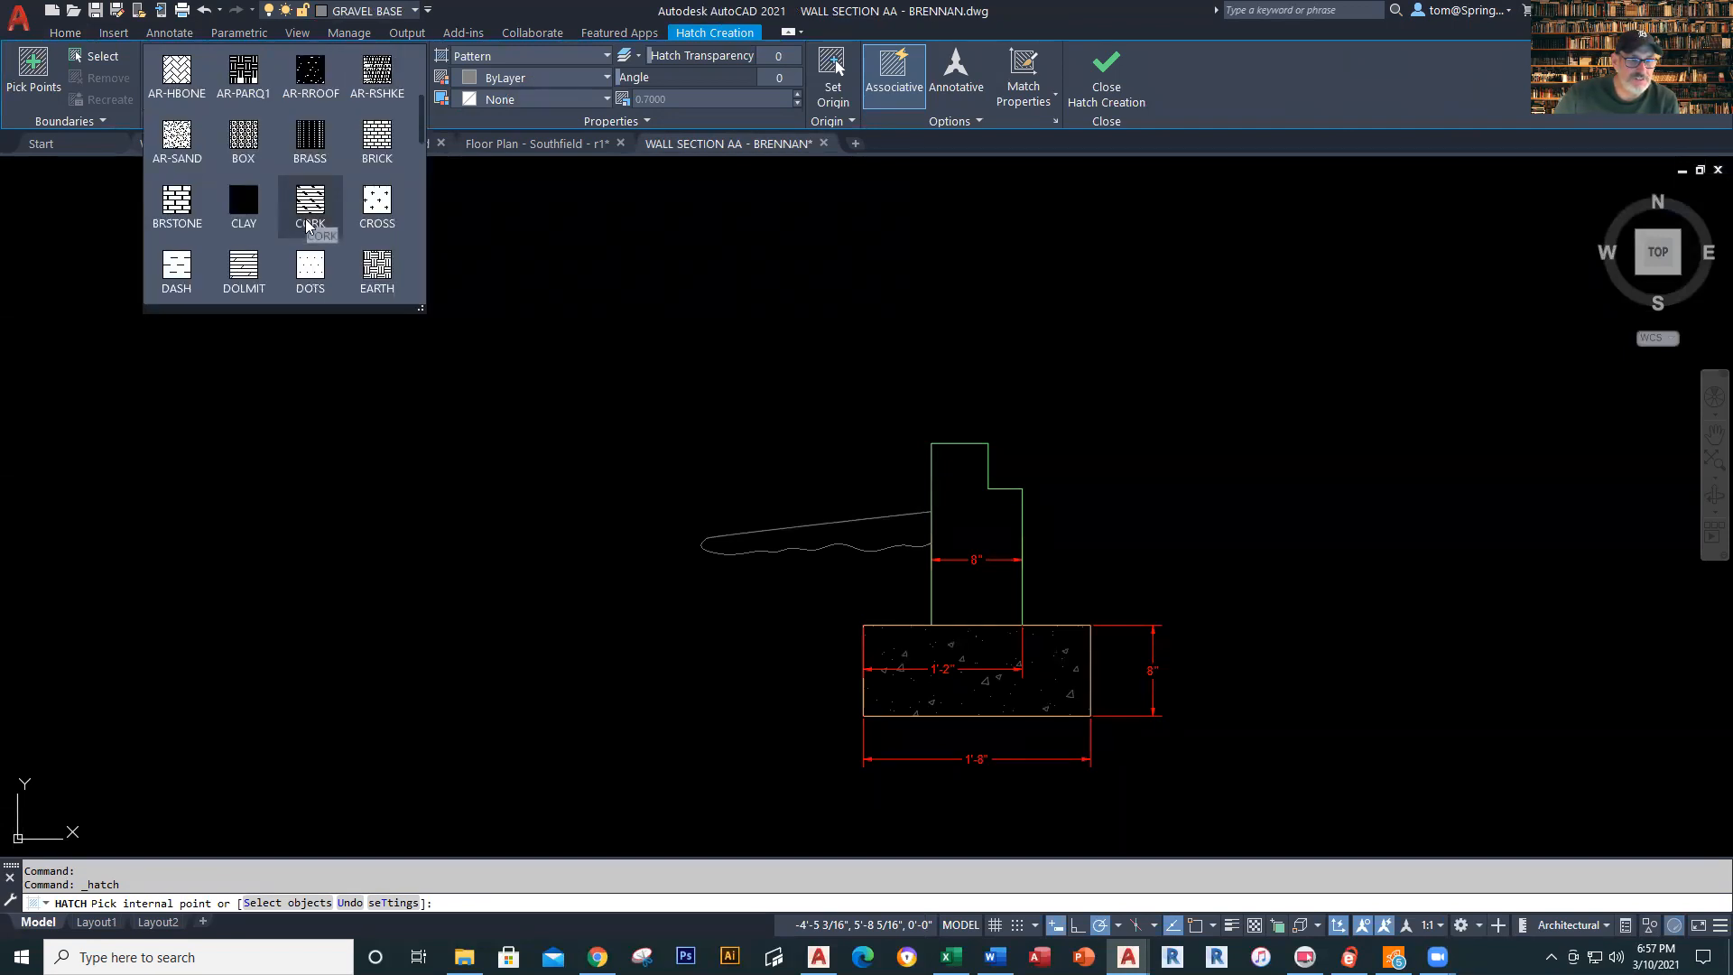
click(372, 264)
click(679, 99)
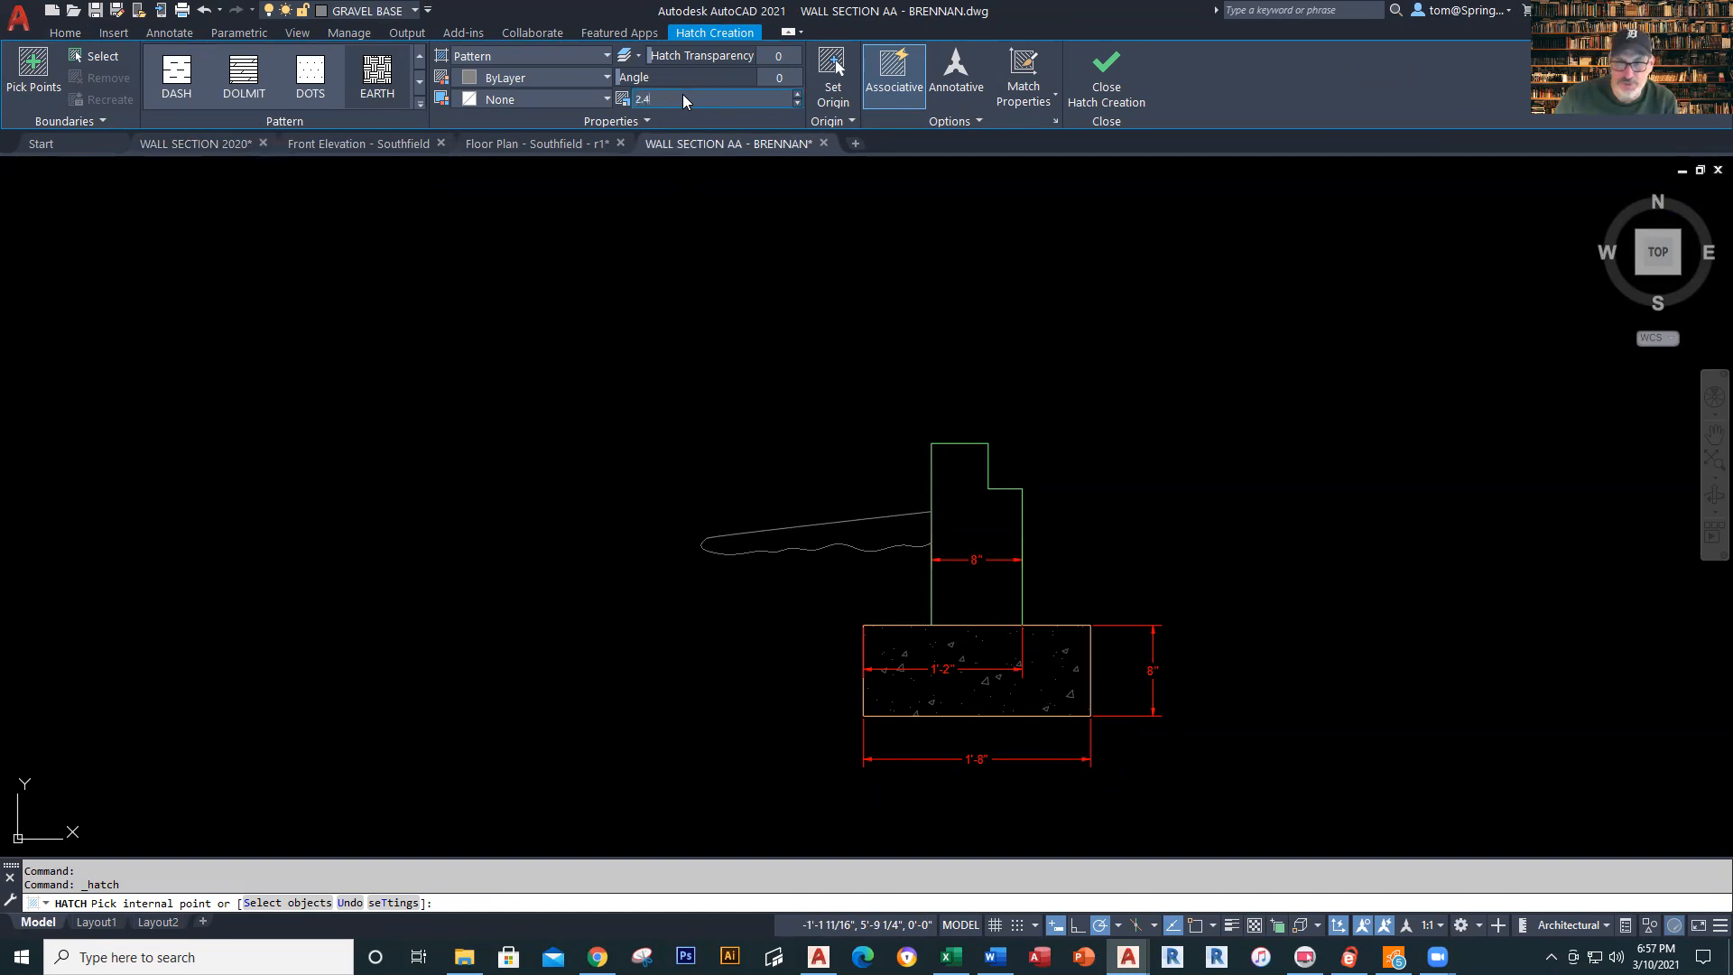
Fill the closed grade outline outside the foundation wall with the EARTH hatch, leaving the wall and footing unhatched
click(886, 528)
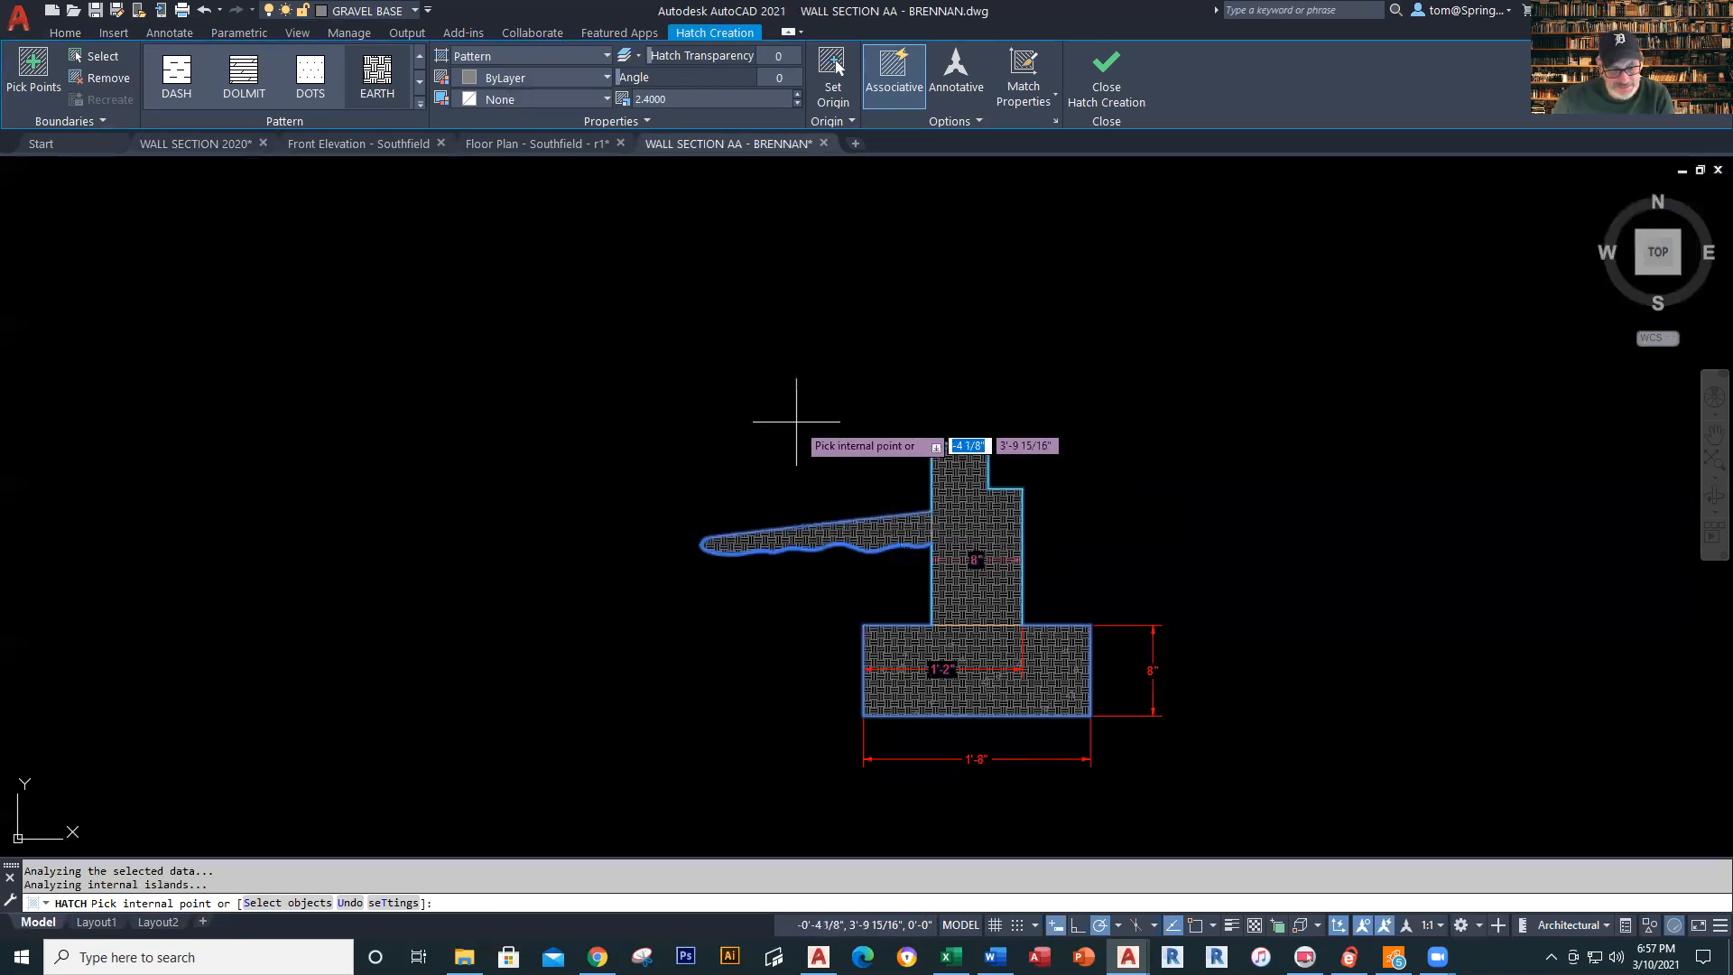
key(Escape)
scroll(904, 551, up, 4)
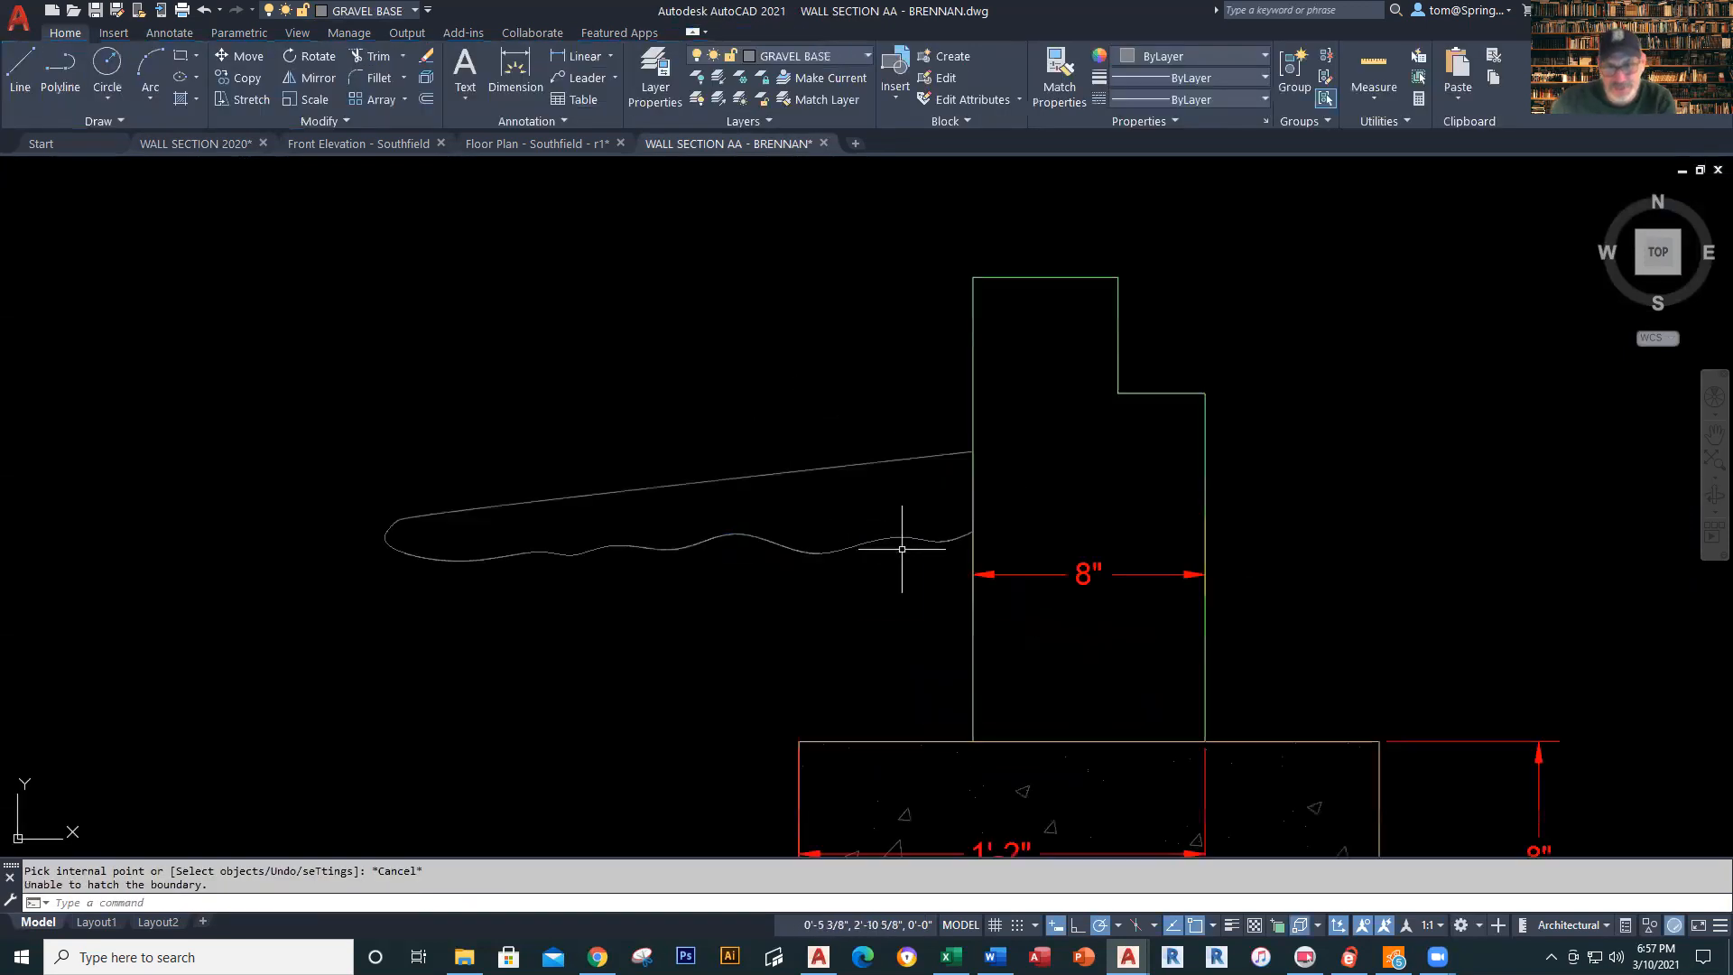
right_click(875, 441)
click(972, 444)
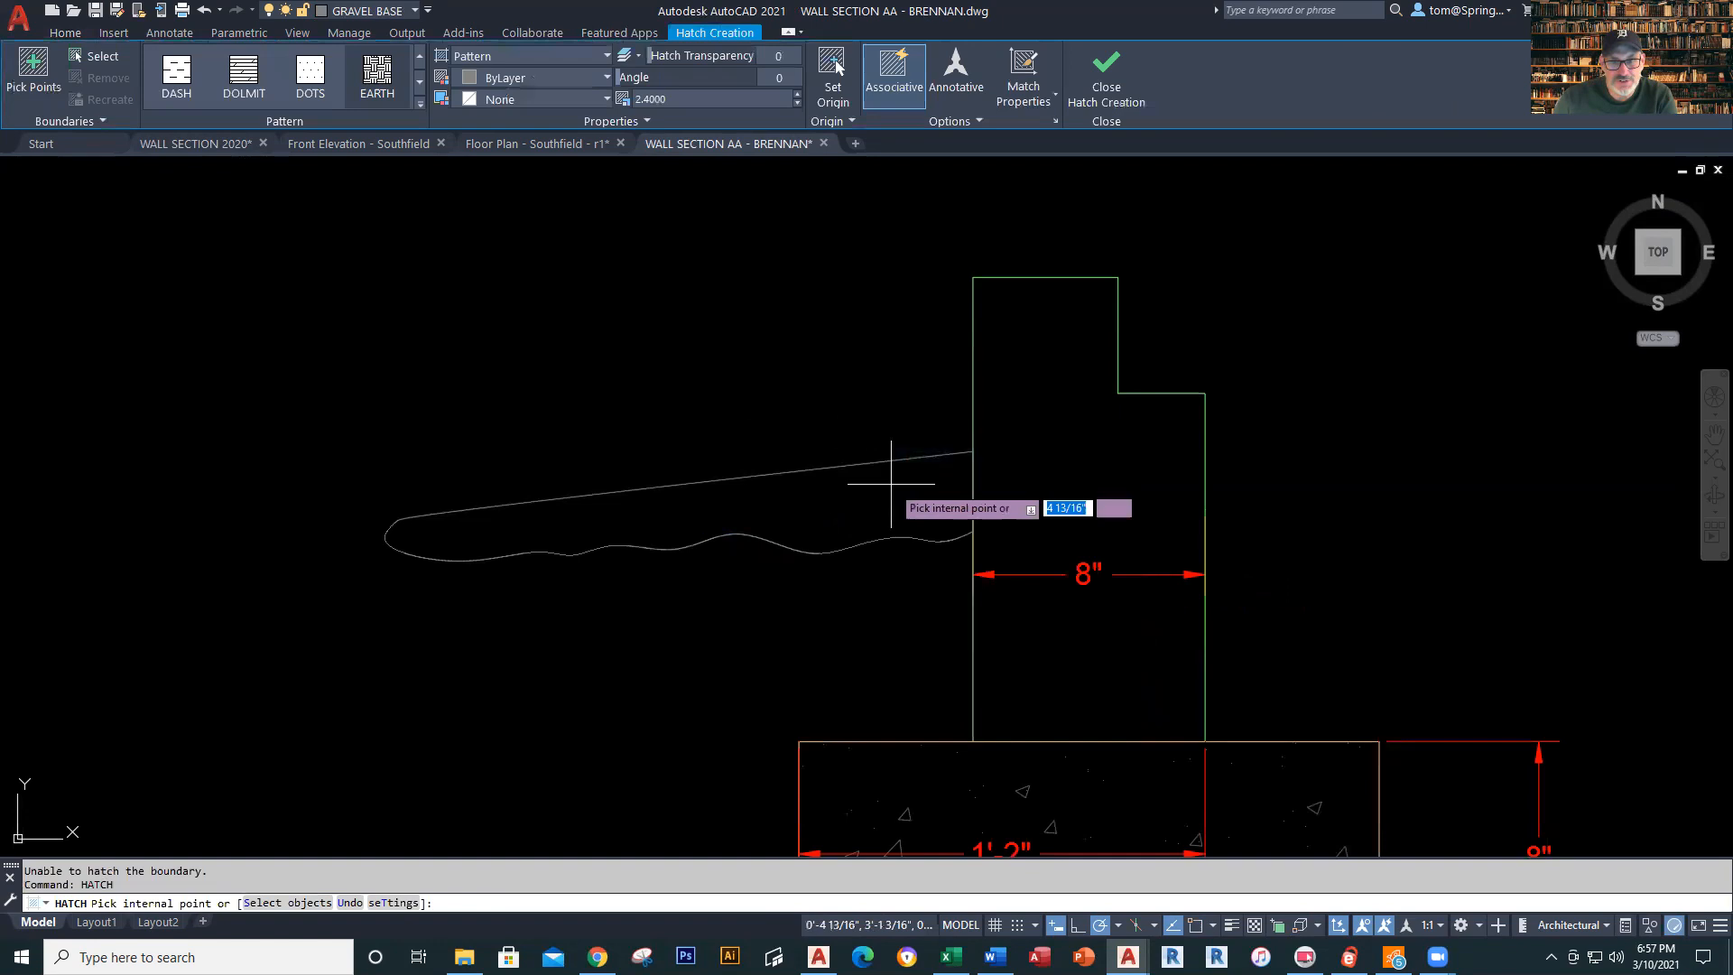
click(858, 503)
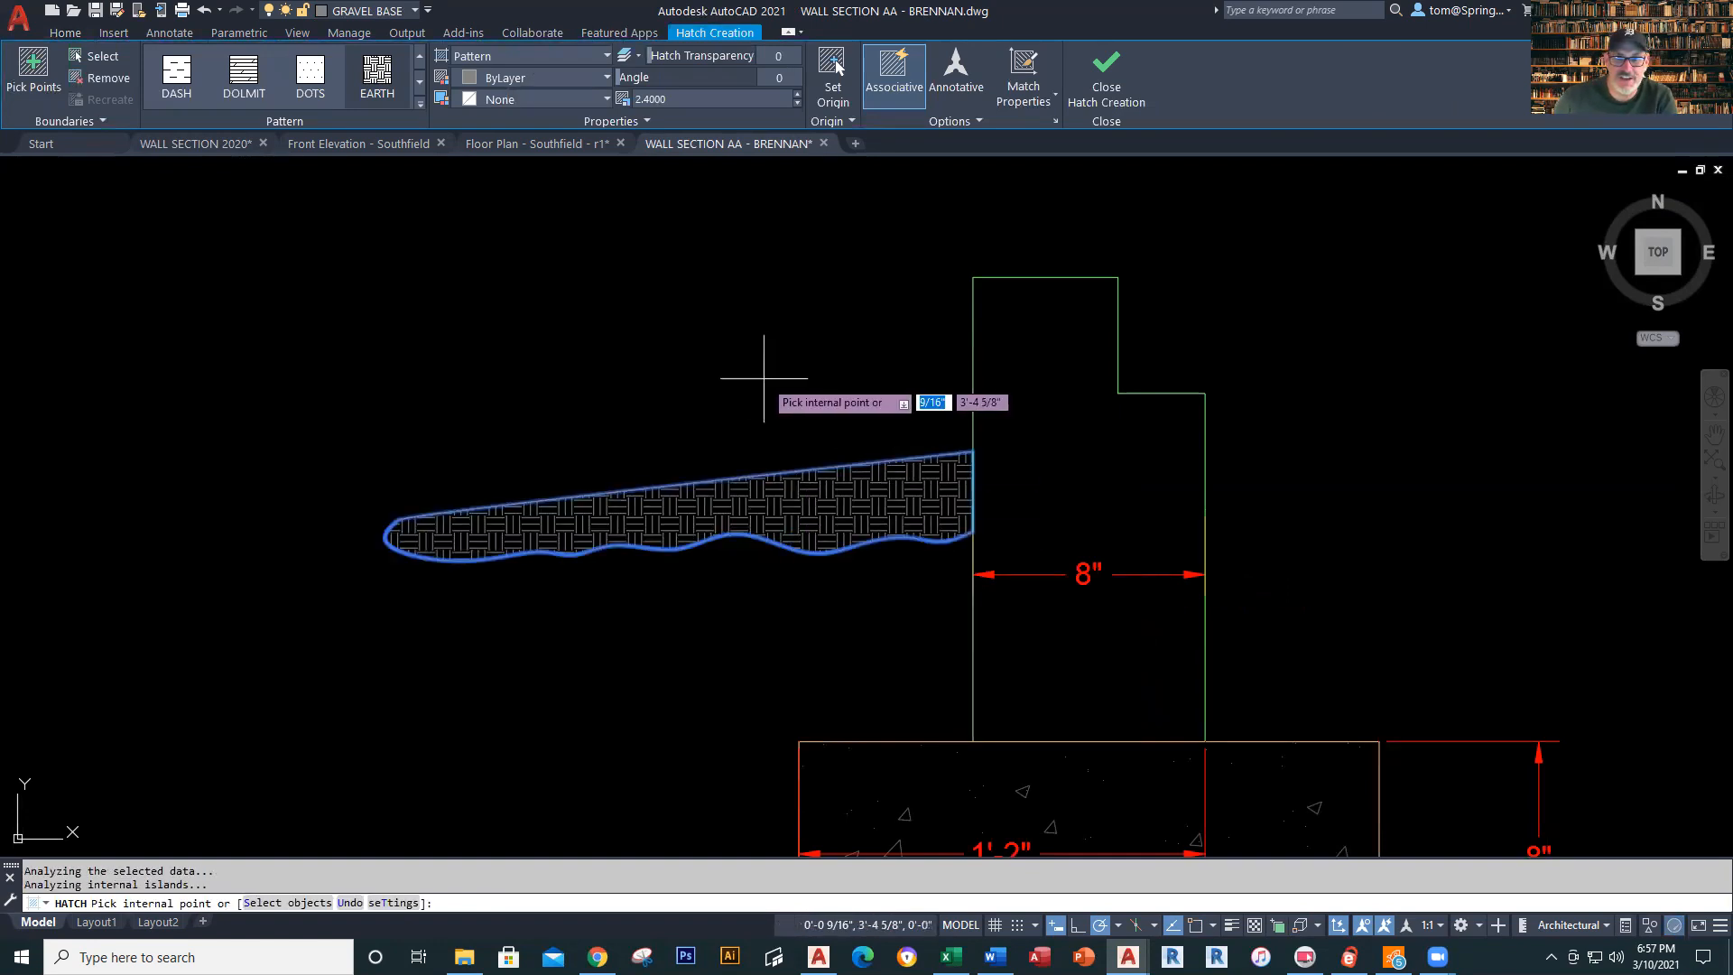
key(Escape)
scroll(764, 378, down, 2)
middle_drag(766, 375, 542, 414)
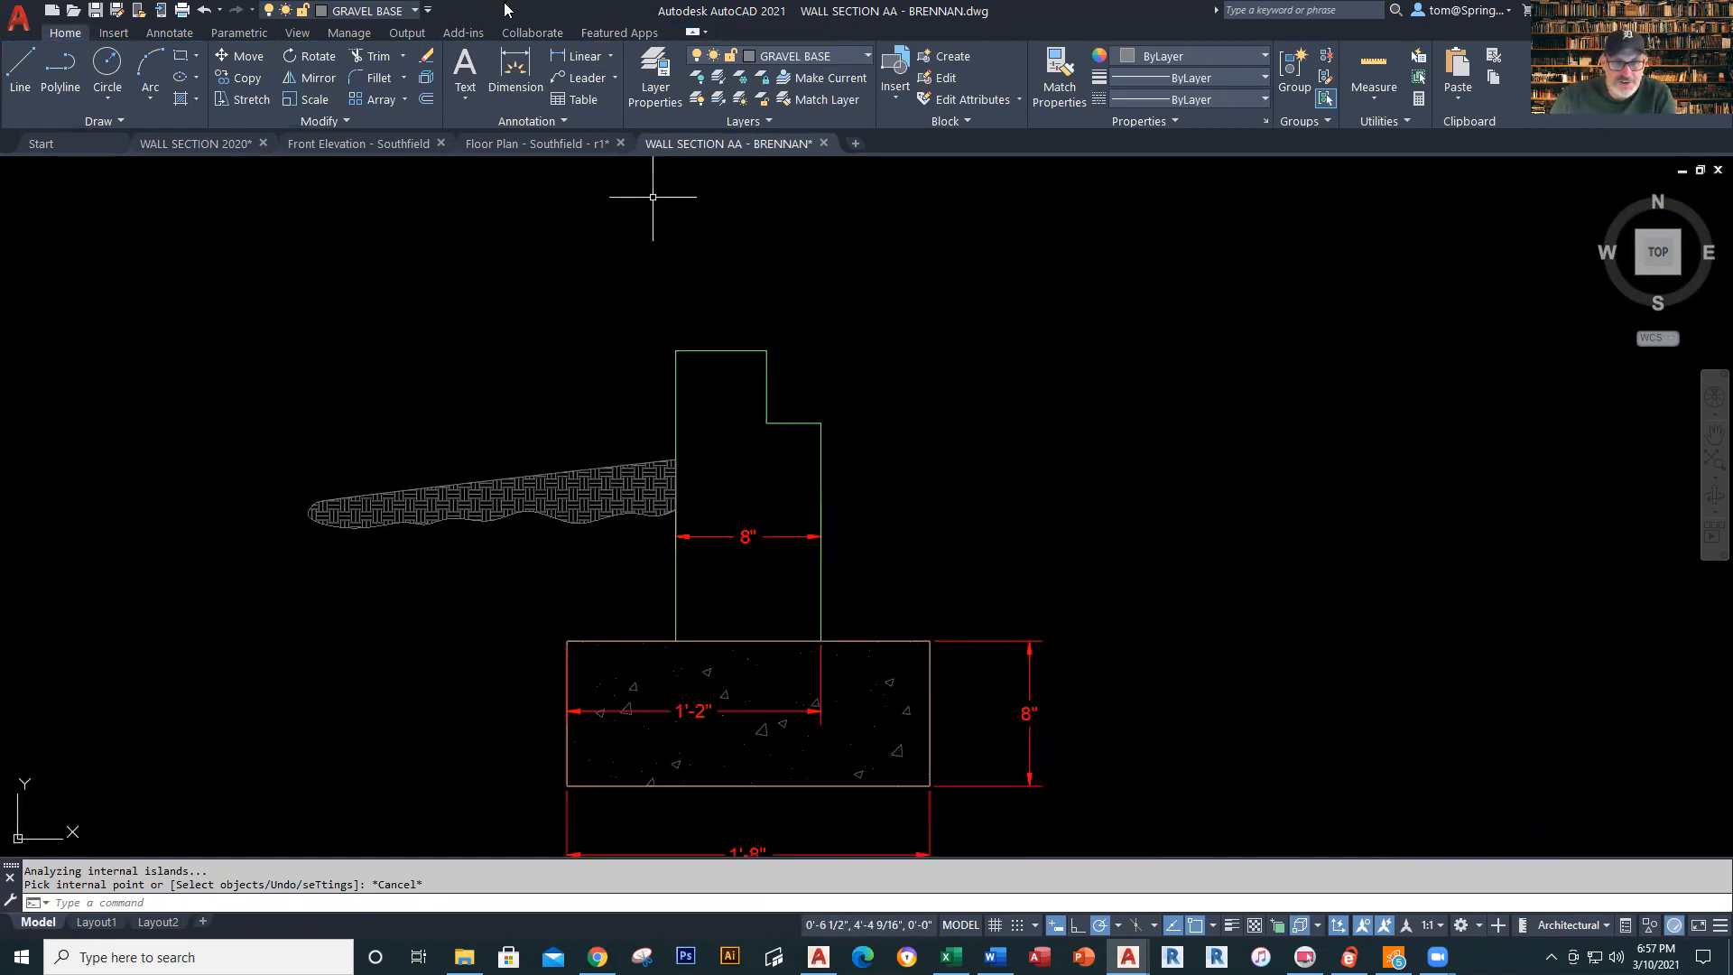
On the DIMENSIONS layer, add a vertical linear dimension from the footing's bottom outer corner up to the grade line at the wall
click(863, 56)
click(794, 195)
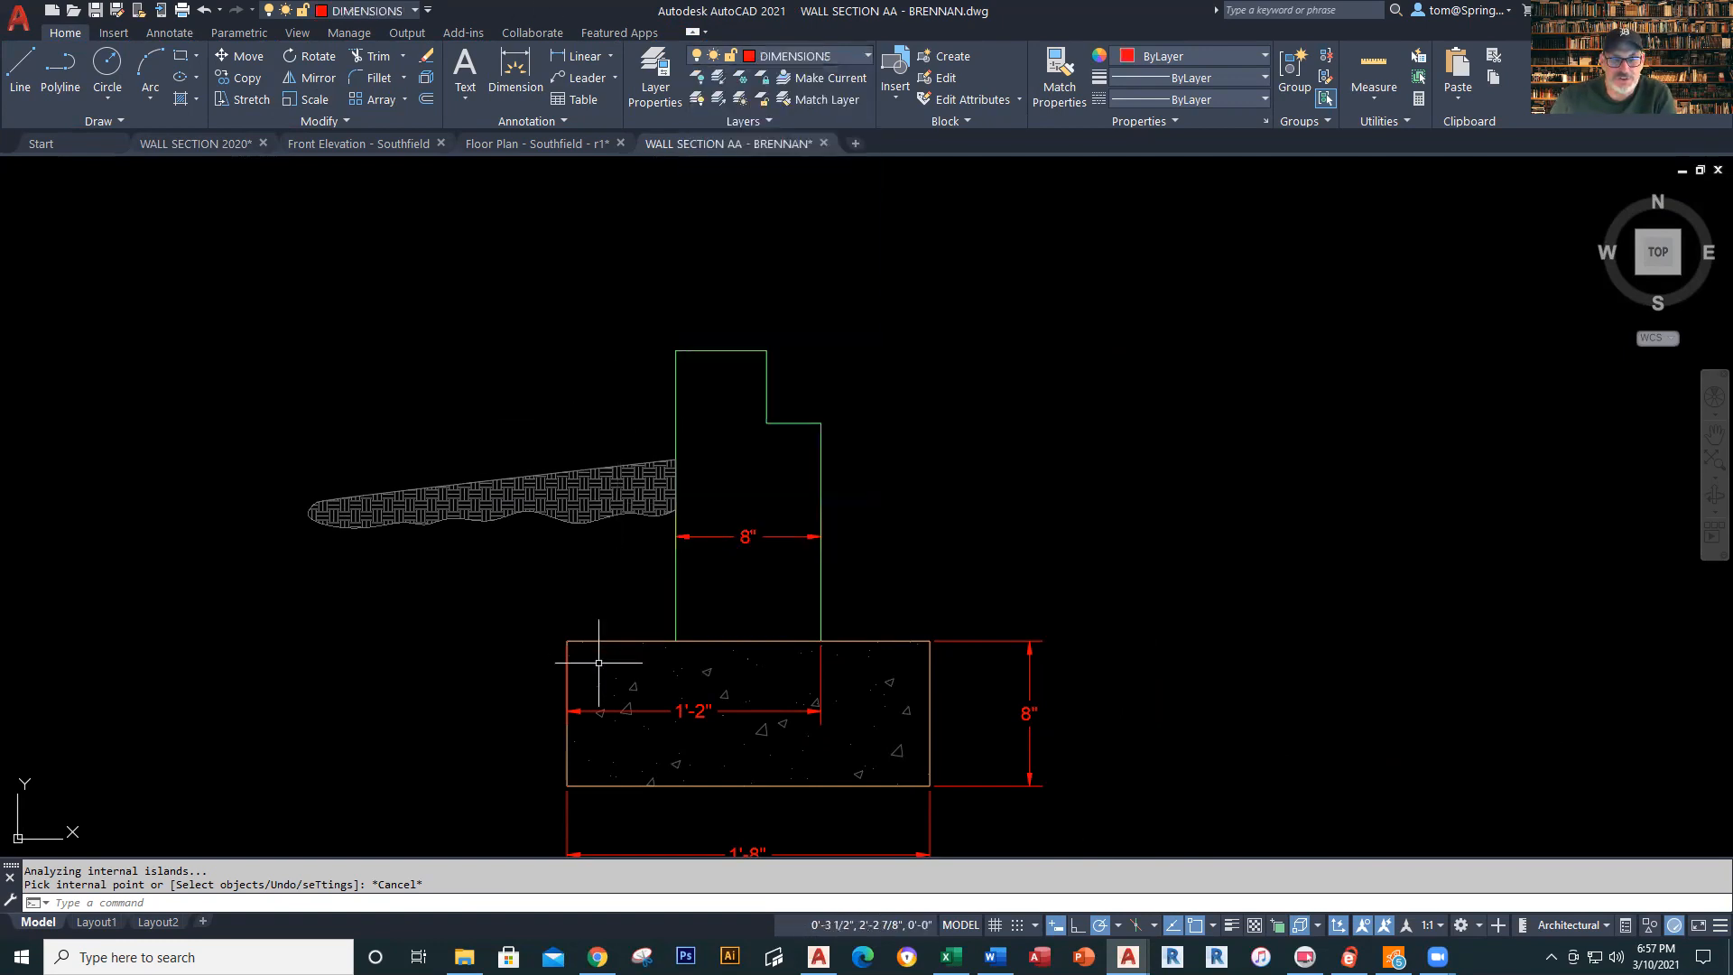
click(575, 59)
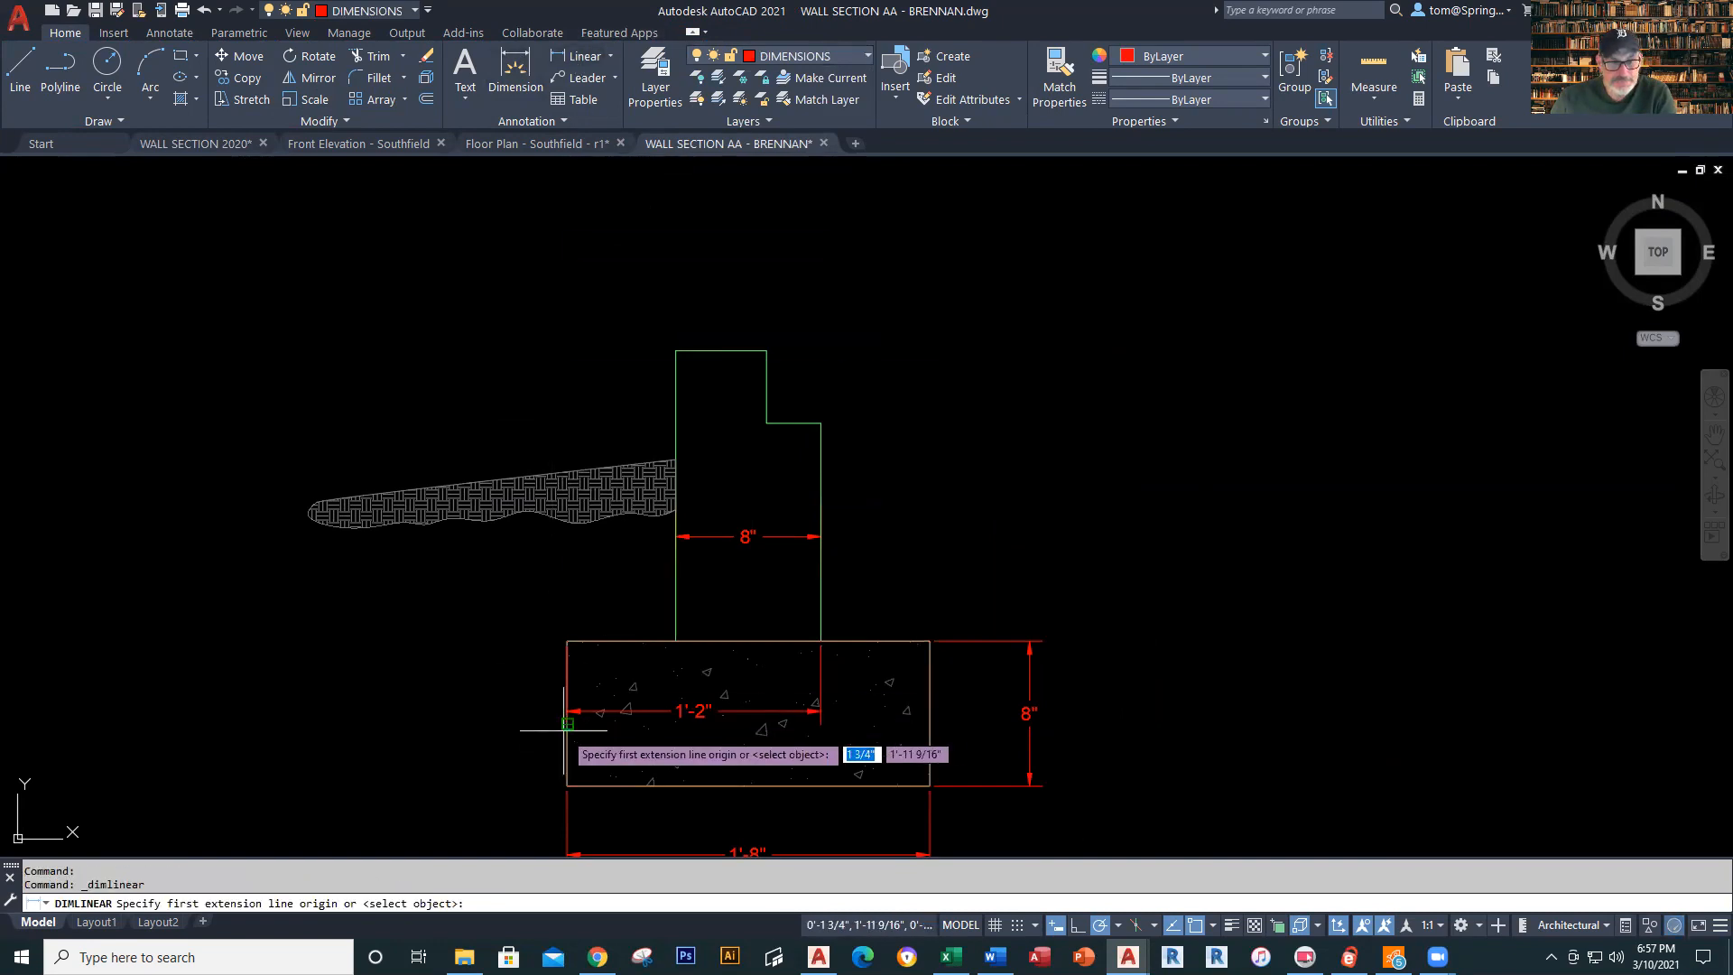
click(568, 784)
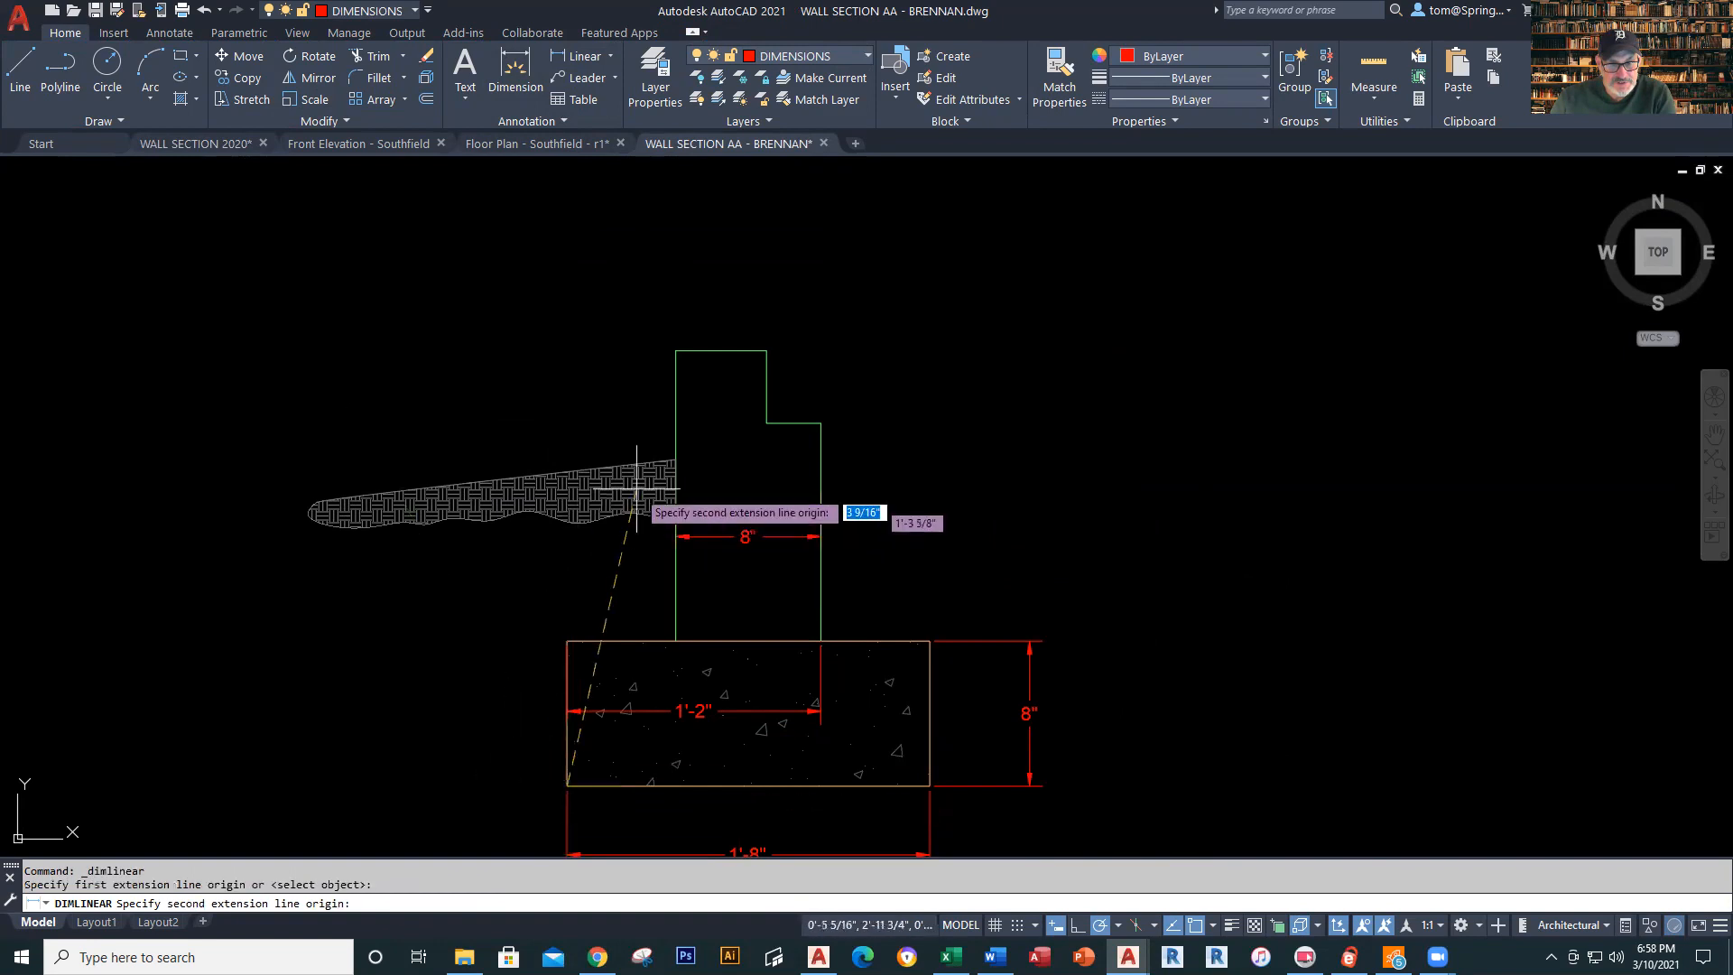
click(675, 460)
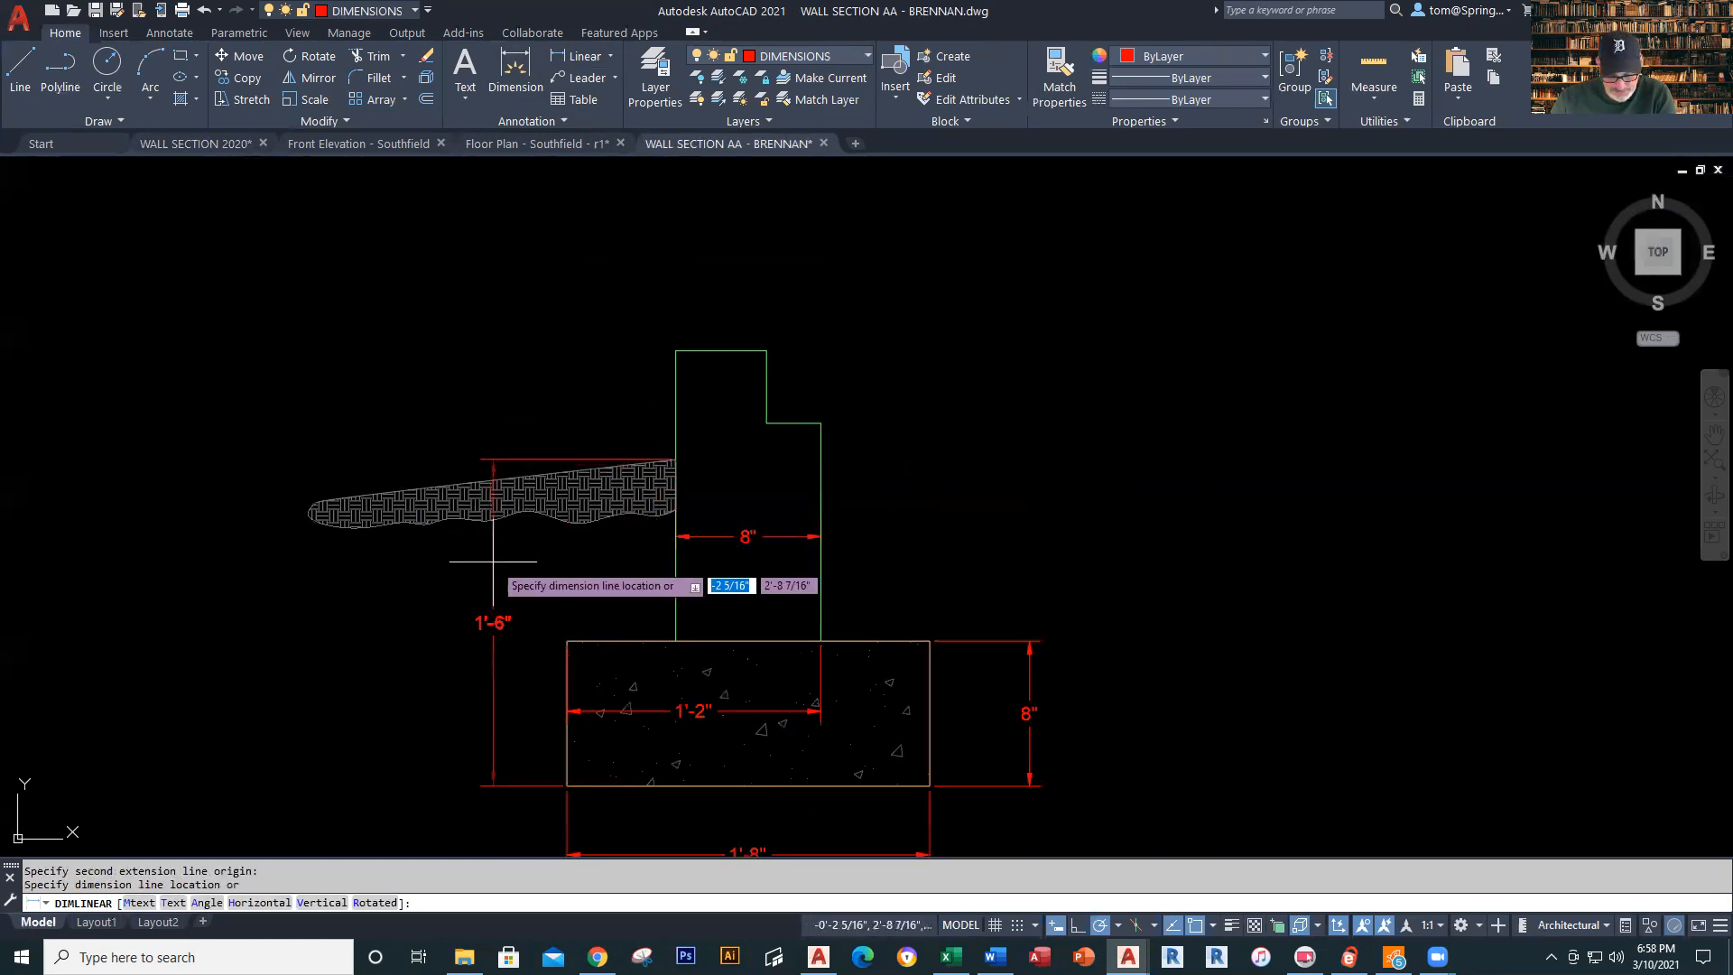
click(494, 561)
Dimension the height from the grade line to the top of the foundation wall, aligned with the vertical dimension below it
right_click(503, 351)
click(541, 361)
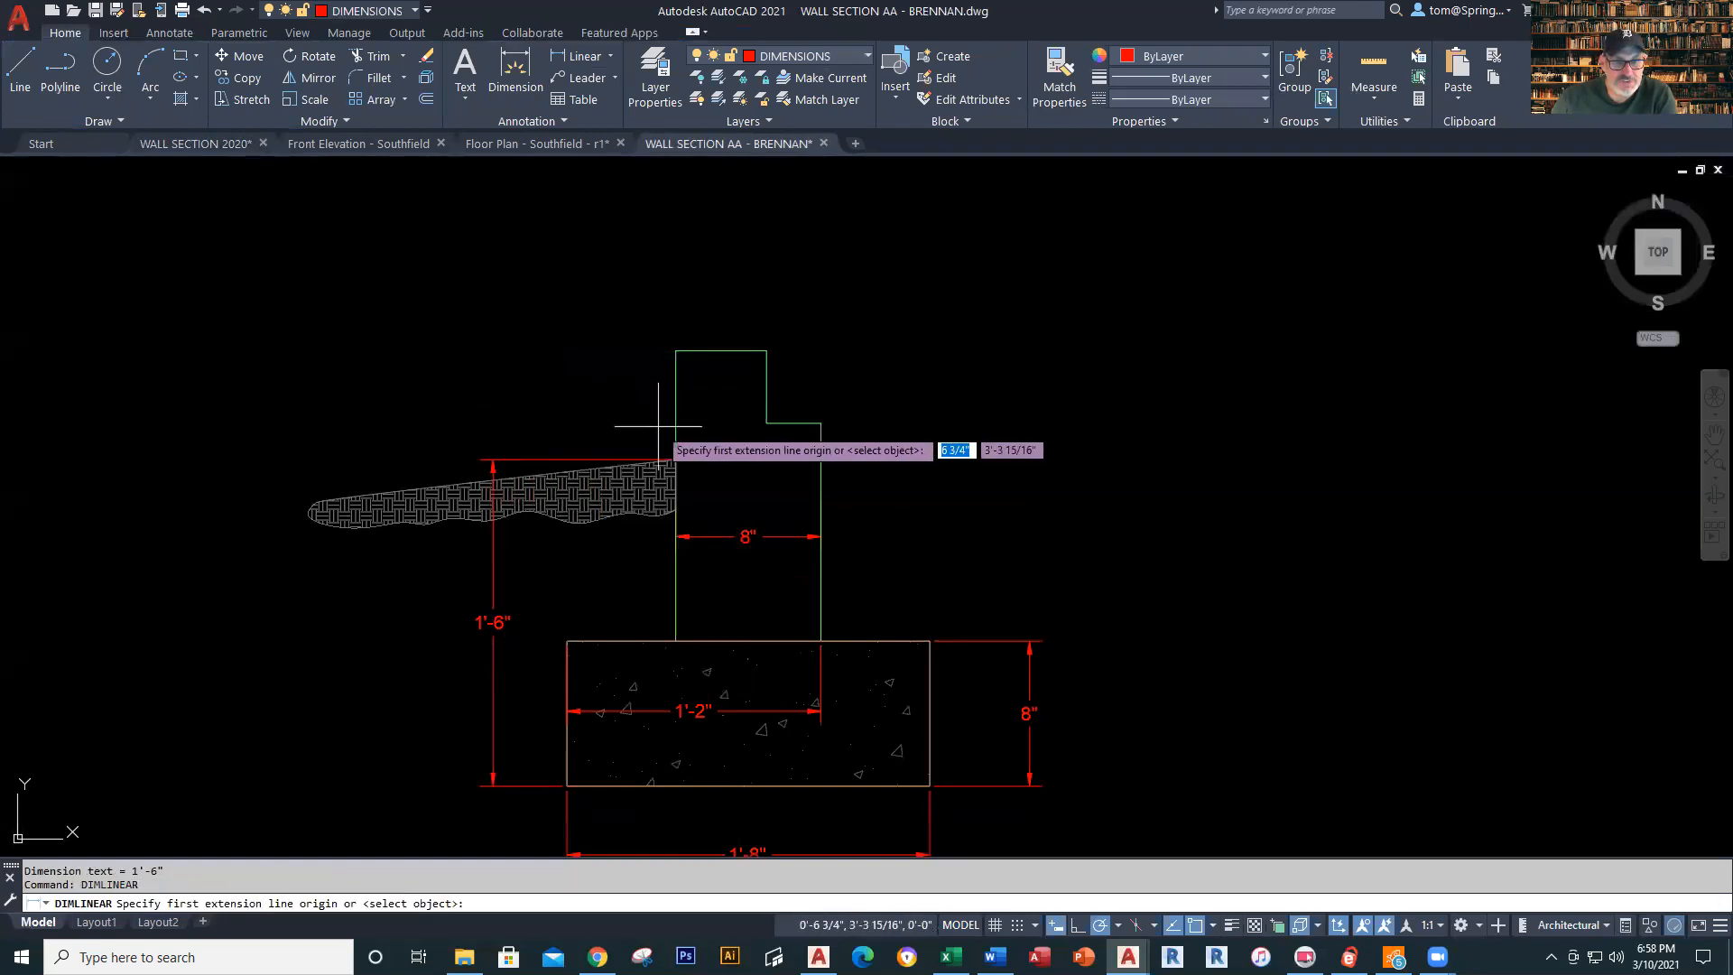
click(676, 459)
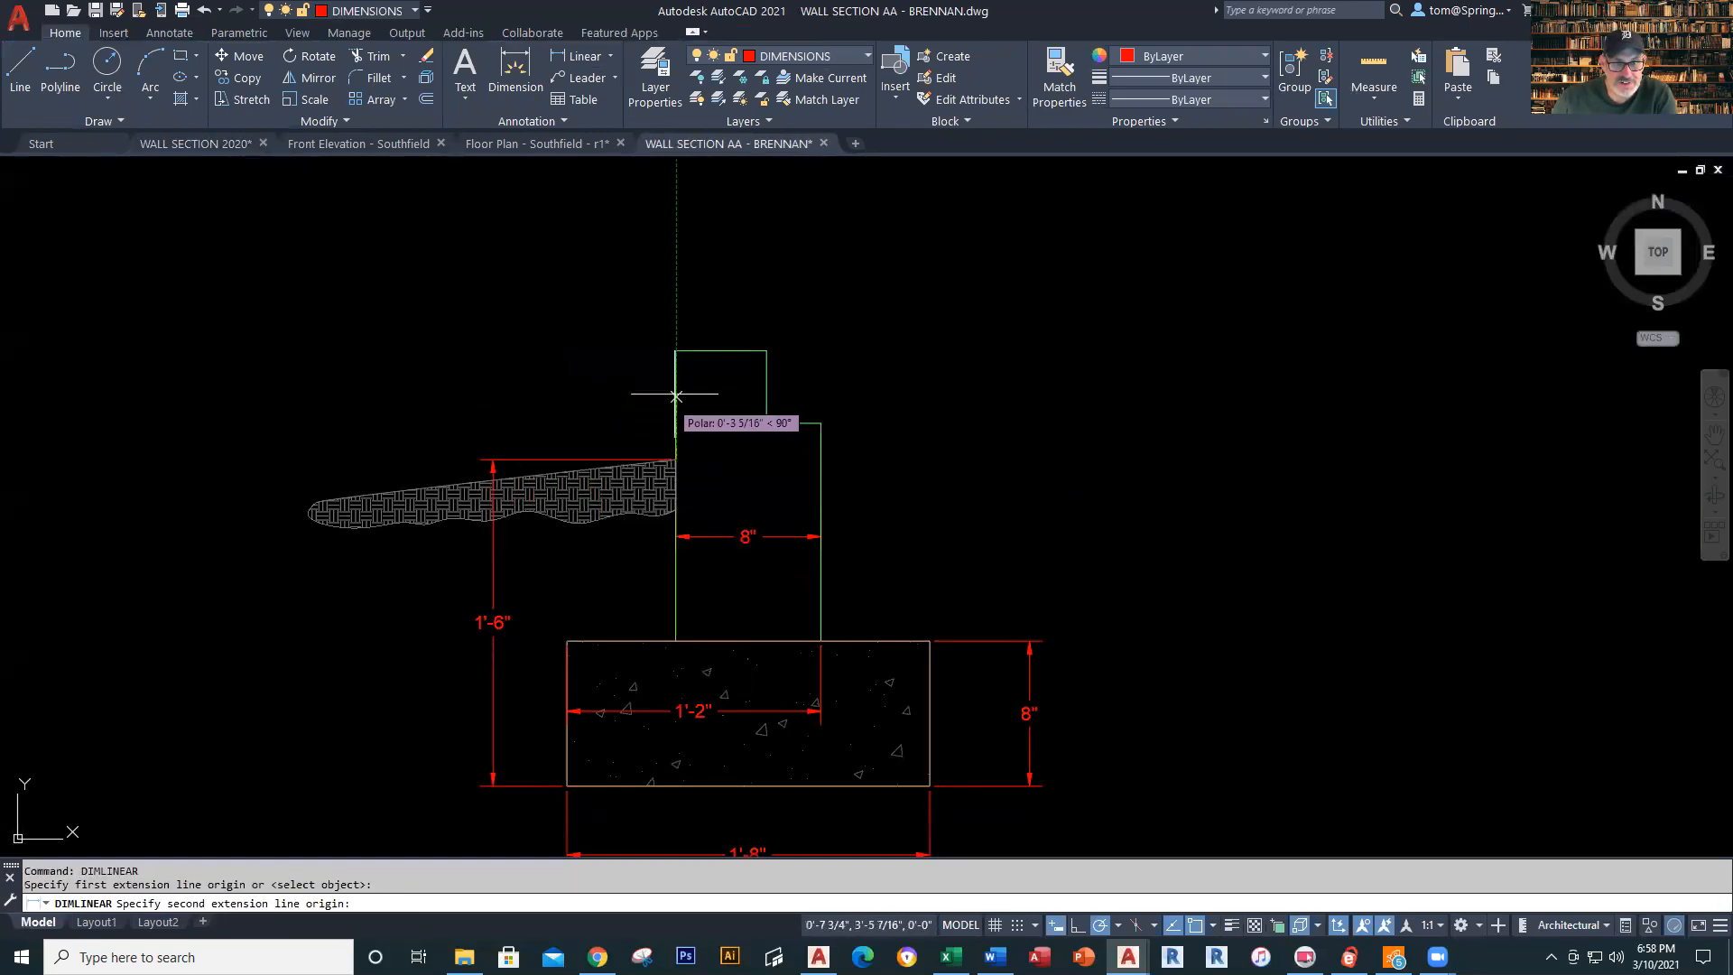
click(676, 349)
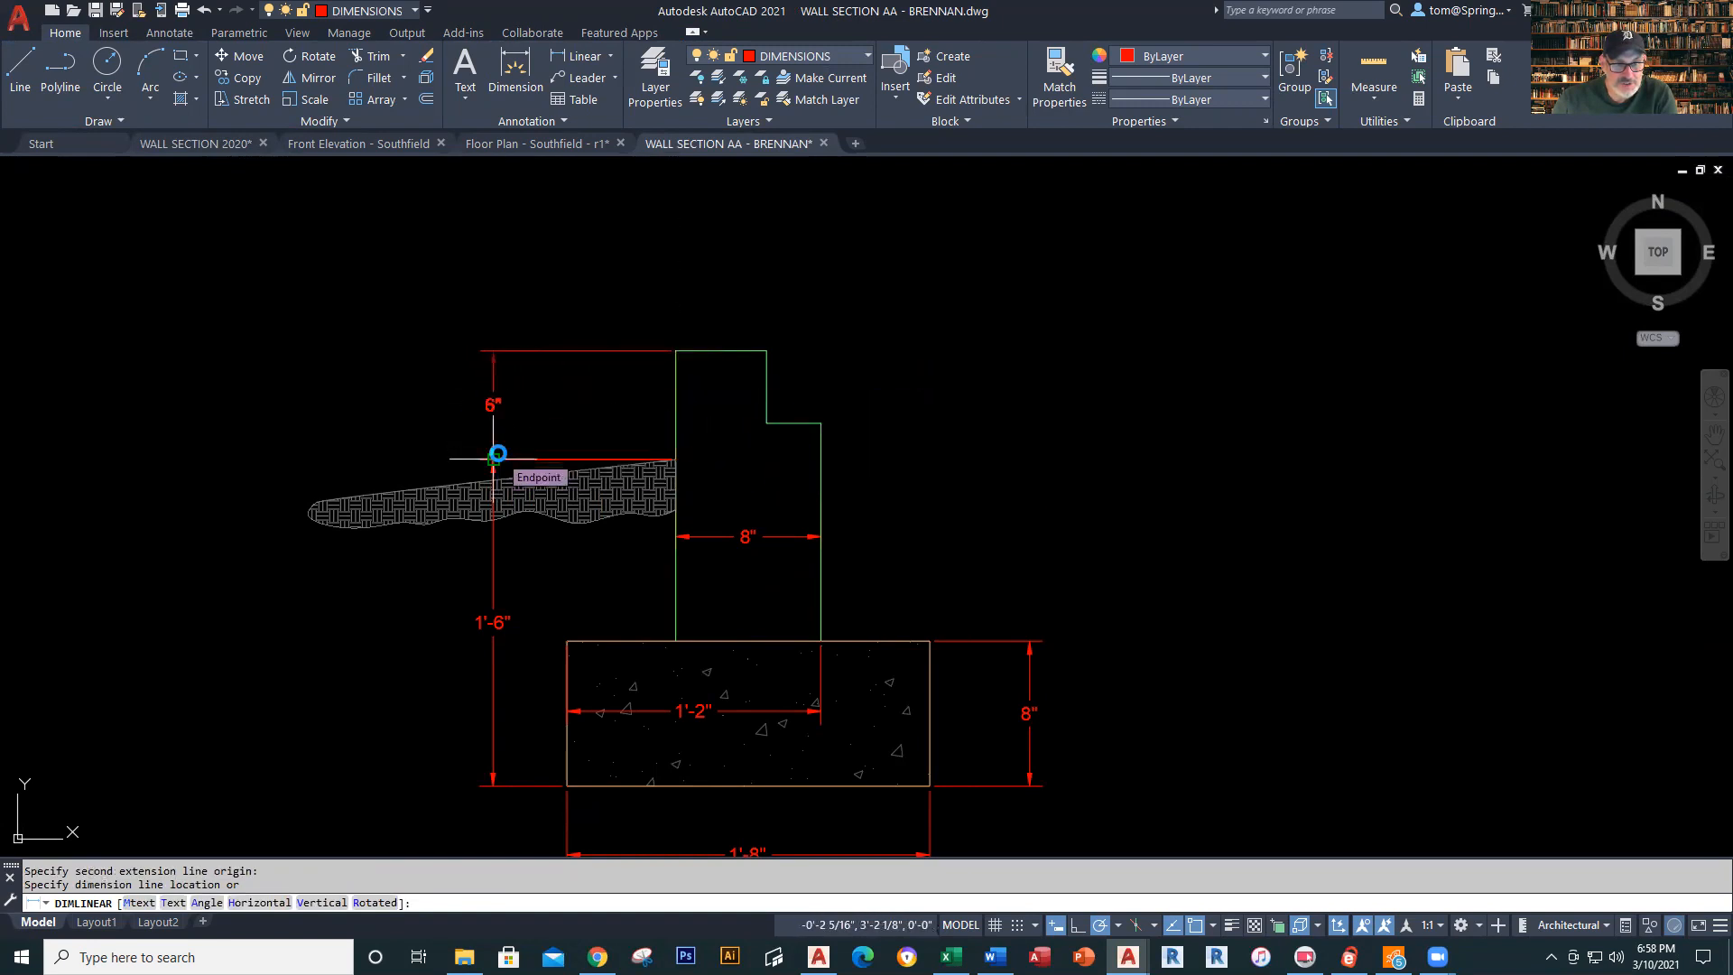
click(494, 459)
mouse_move(905, 414)
middle_down()
mouse_move(863, 395)
mouse_move(864, 370)
middle_up()
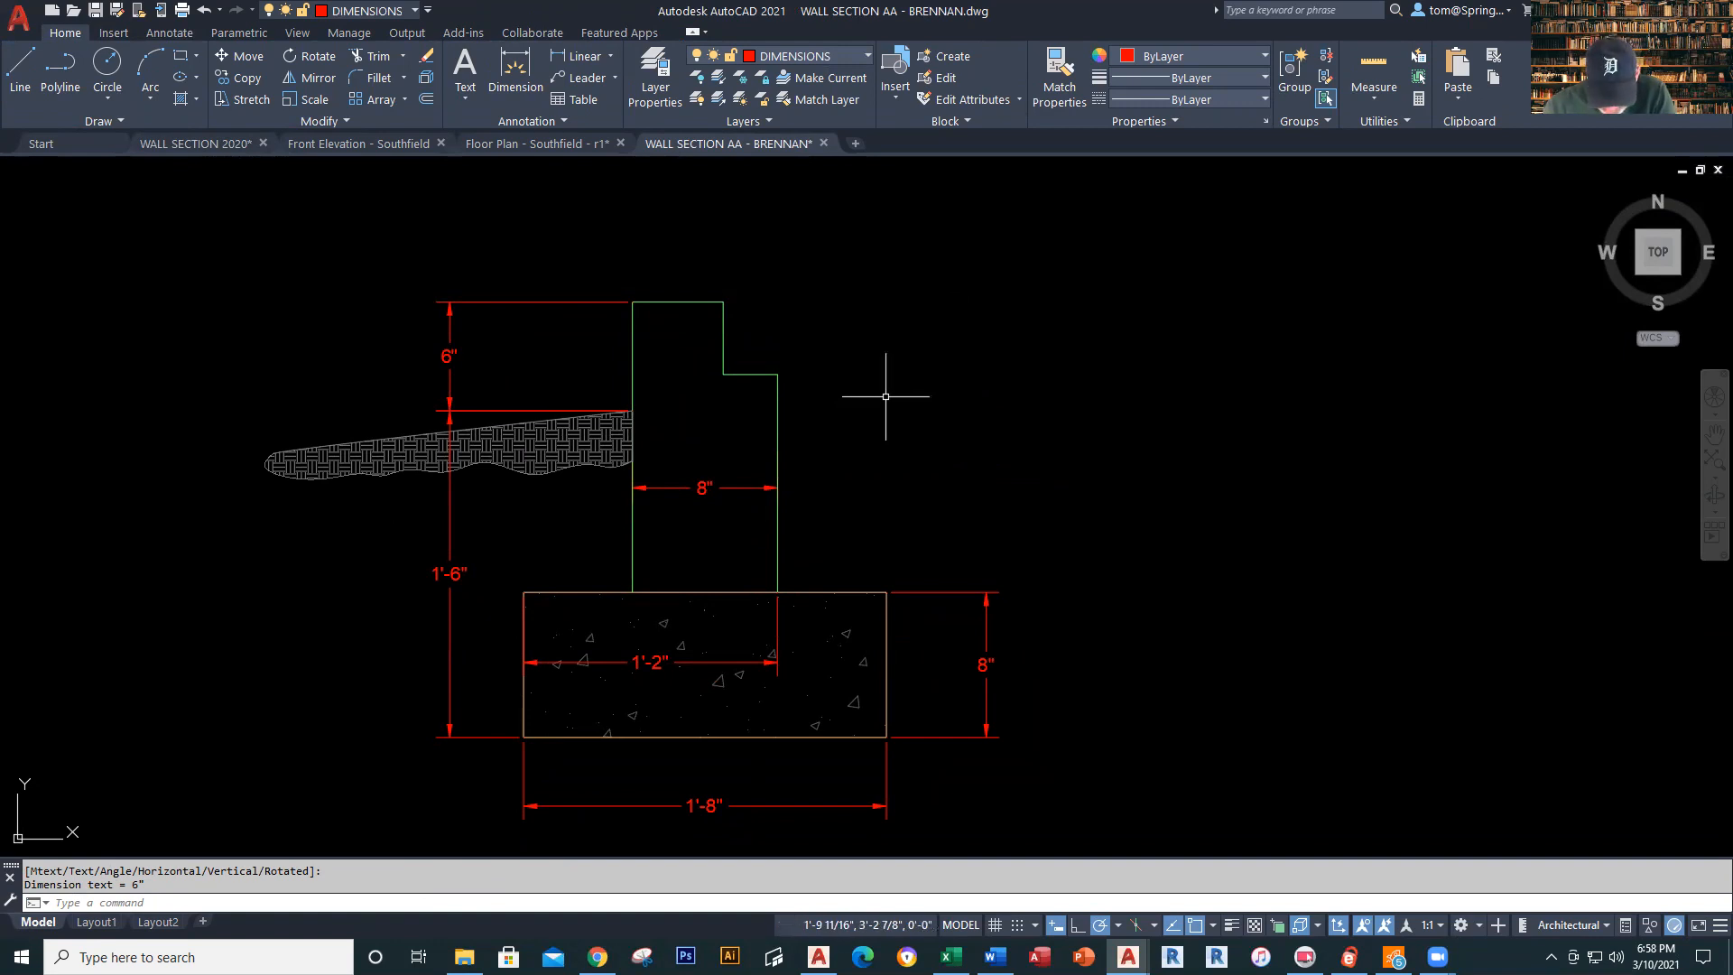
On the INSULATION layer, draw a closed 1" wide polyline strip along the foundation wall's inner face, from the footing up to the ledge
click(218, 144)
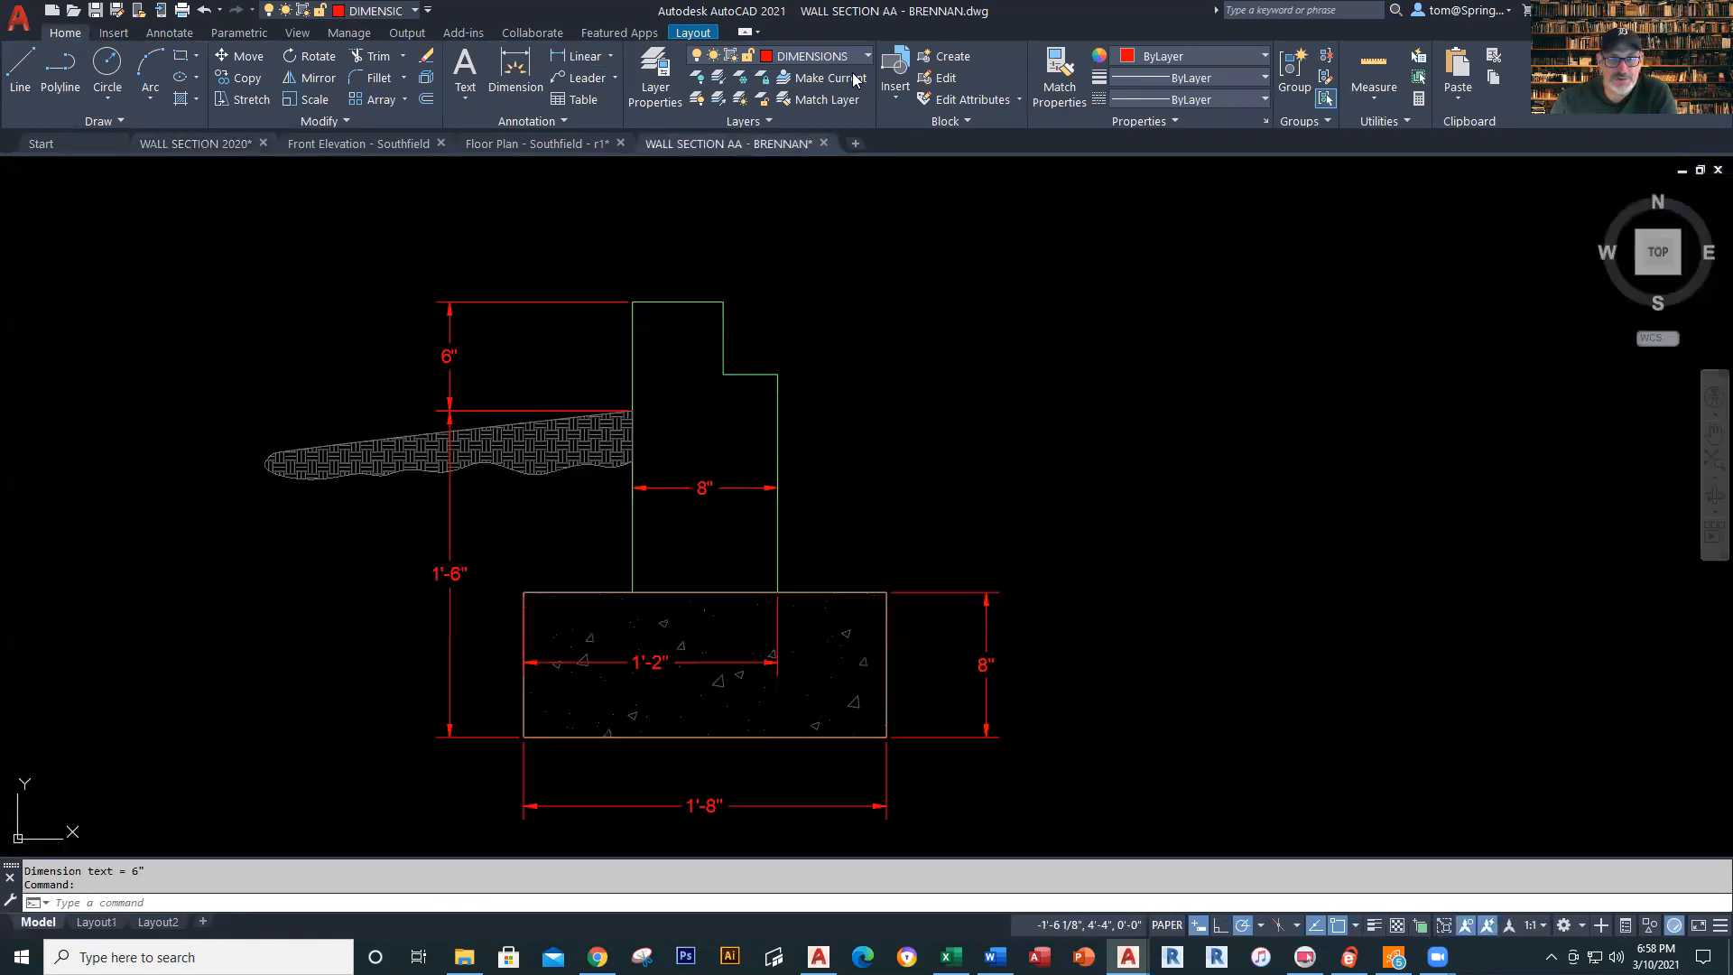
click(861, 56)
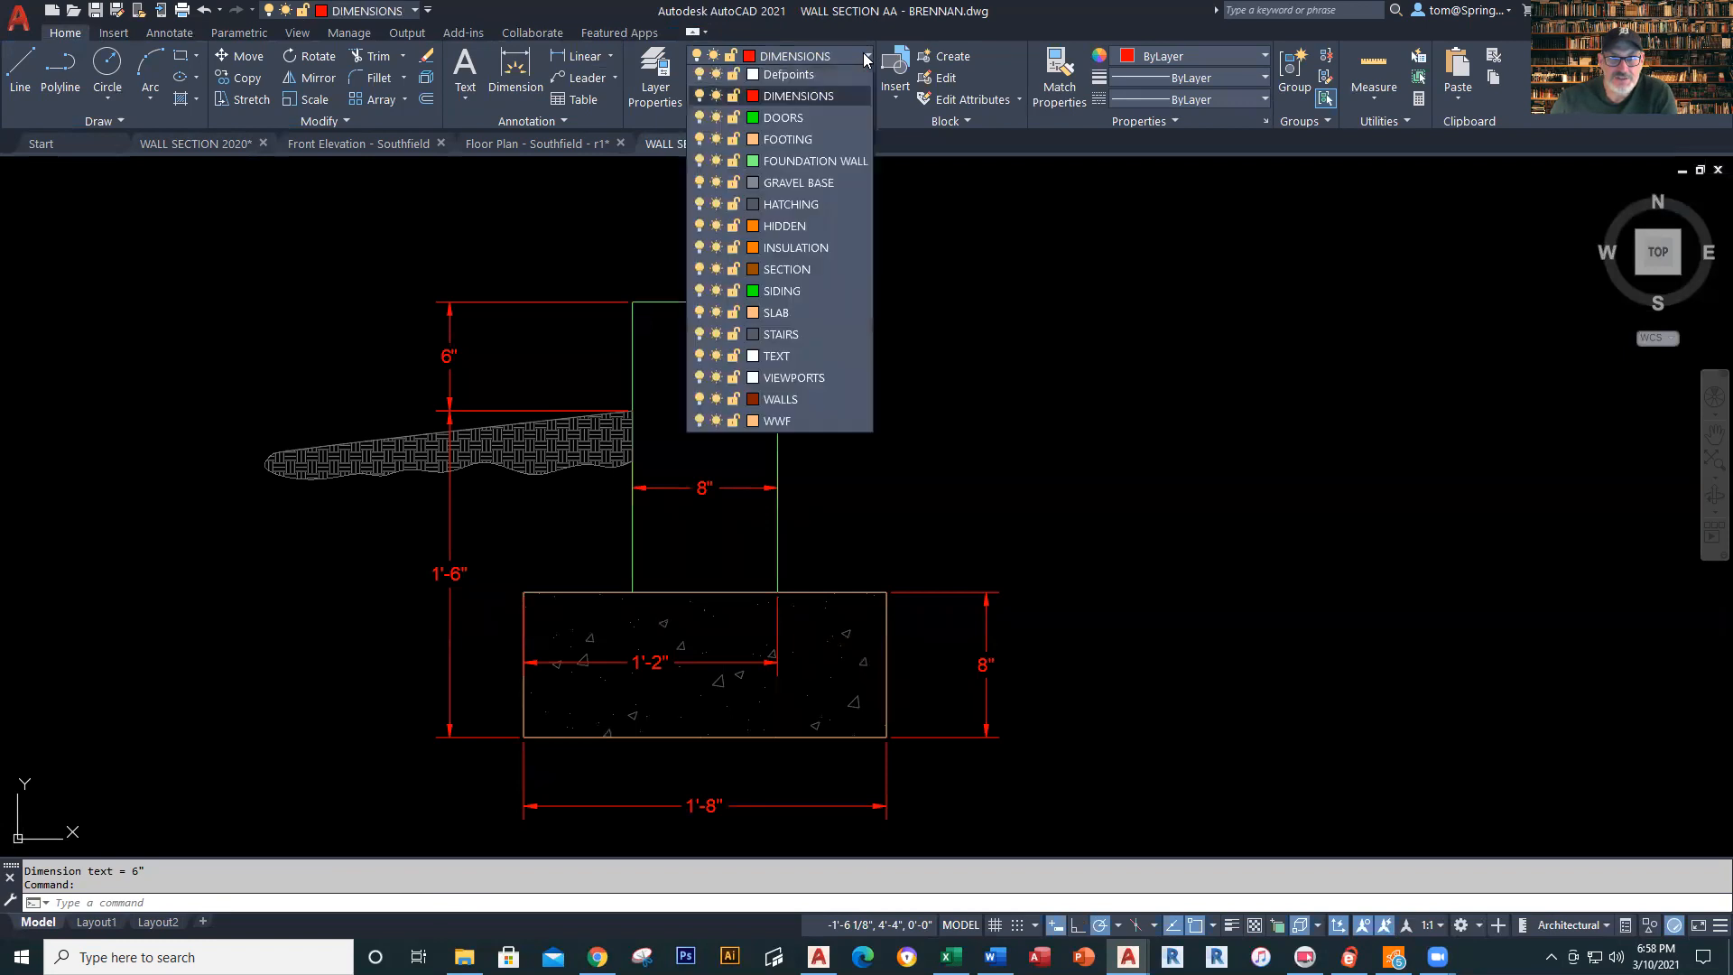
click(818, 359)
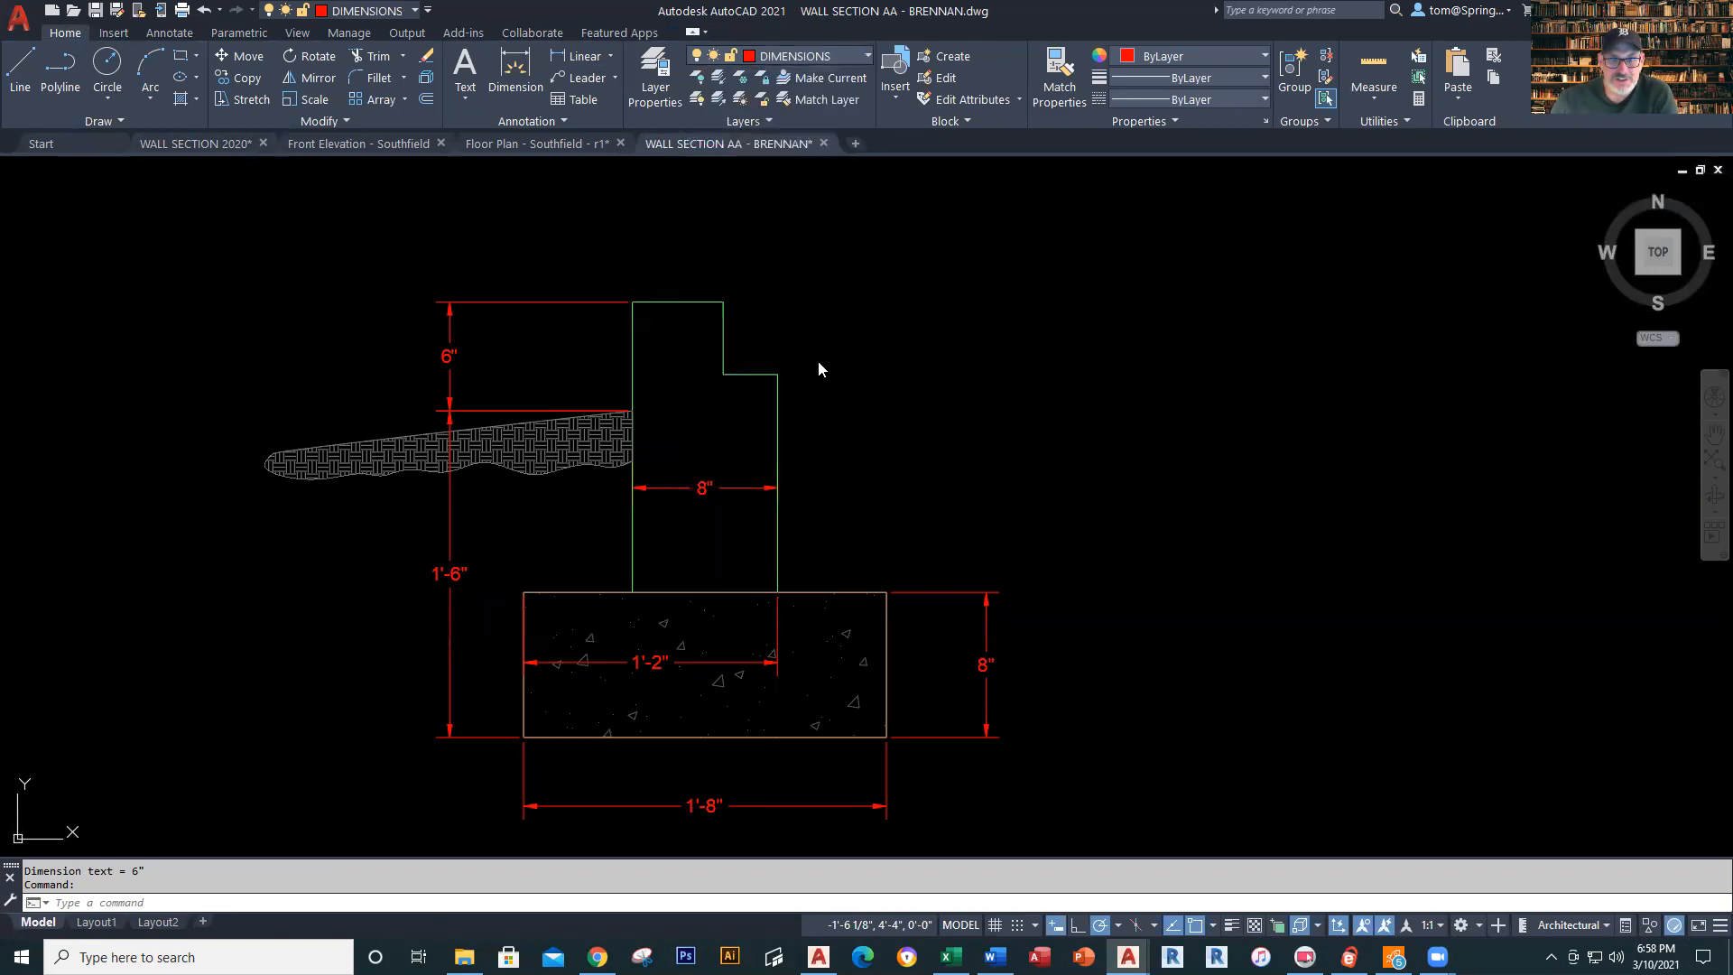
click(60, 72)
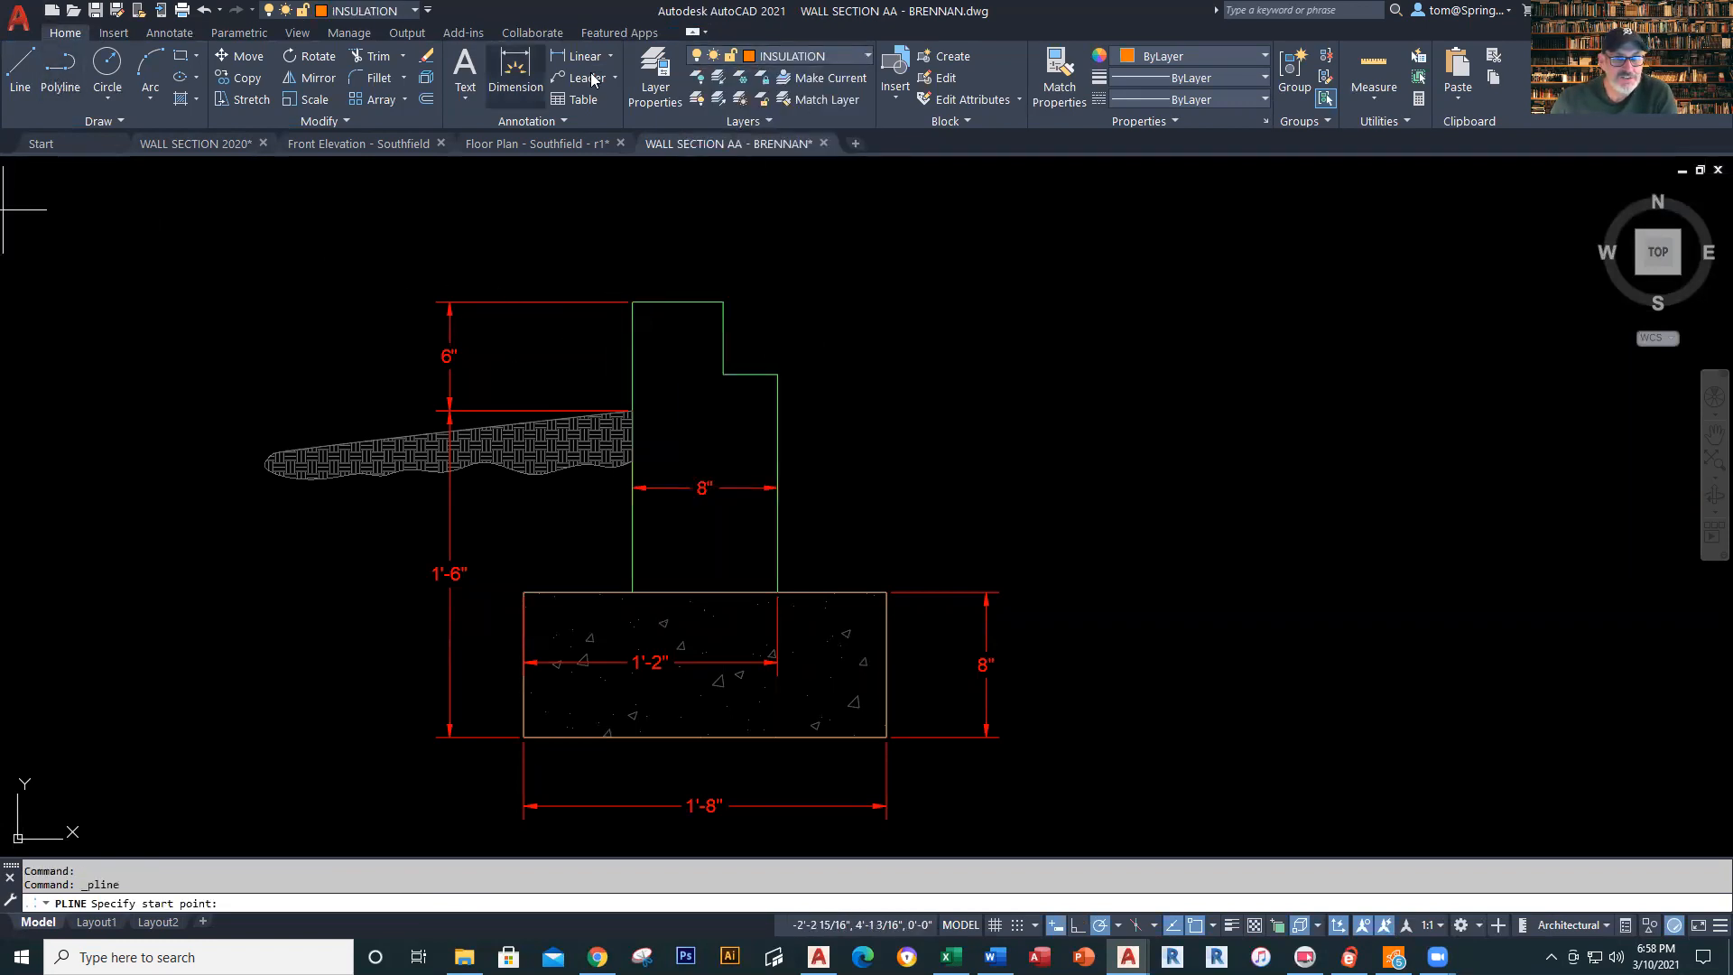
click(777, 591)
text(1)
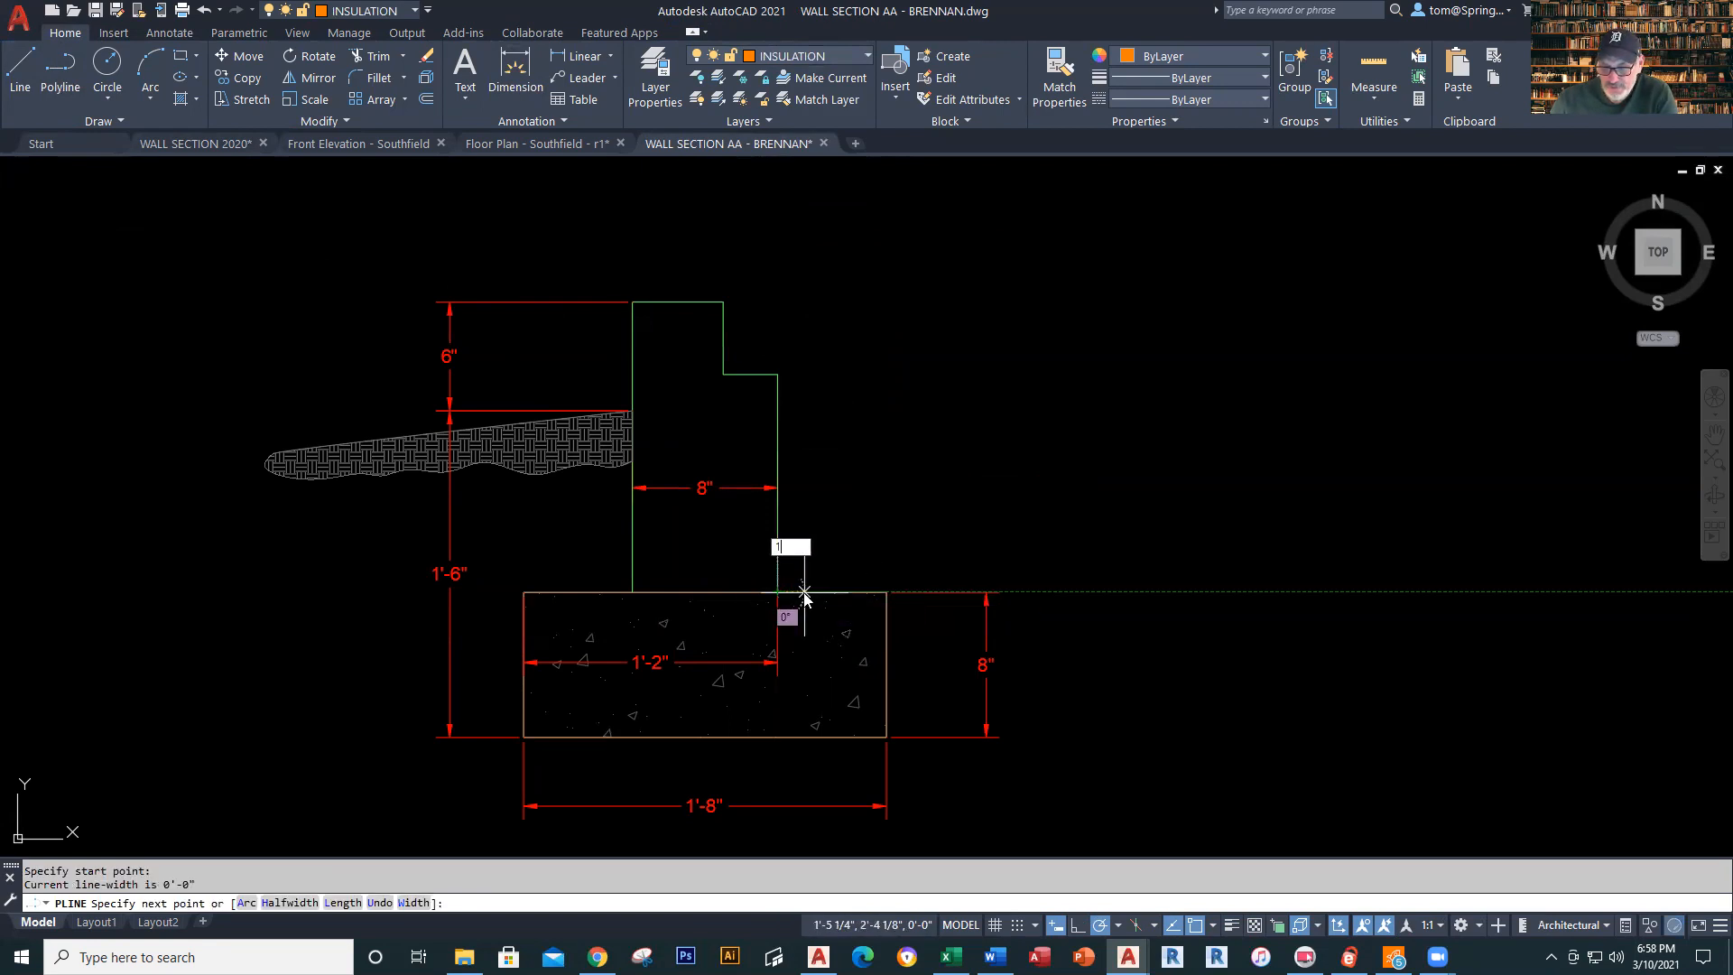
key(Return)
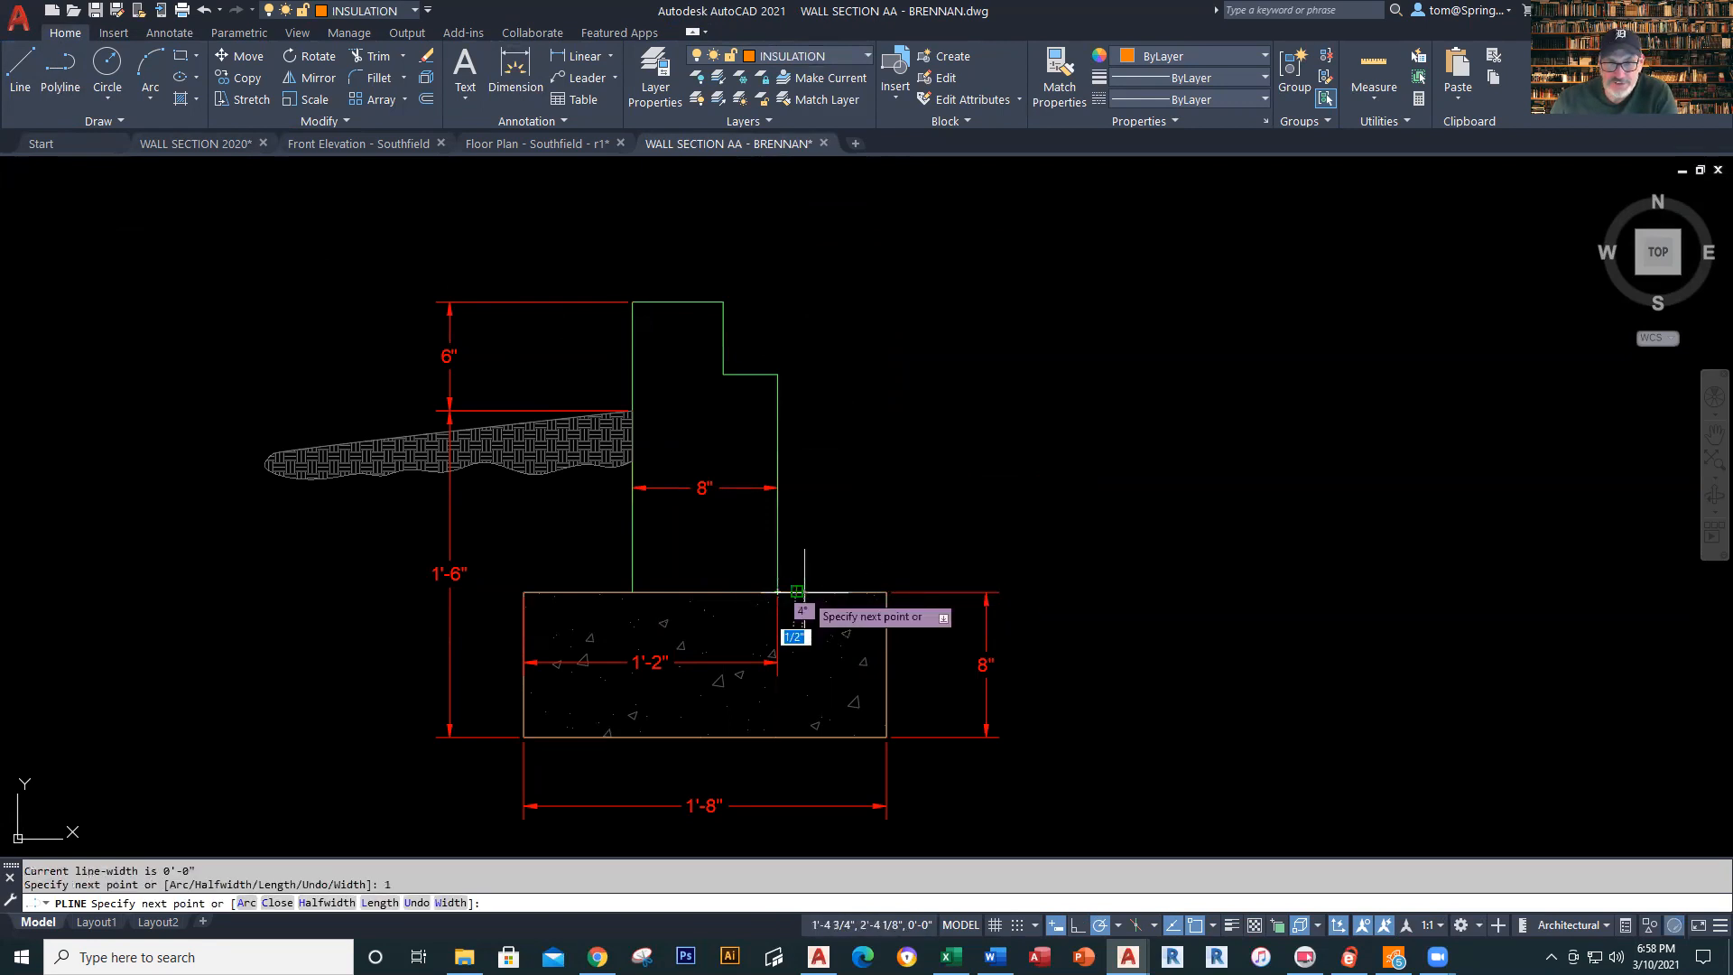
click(796, 374)
click(778, 373)
text(C)
key(Return)
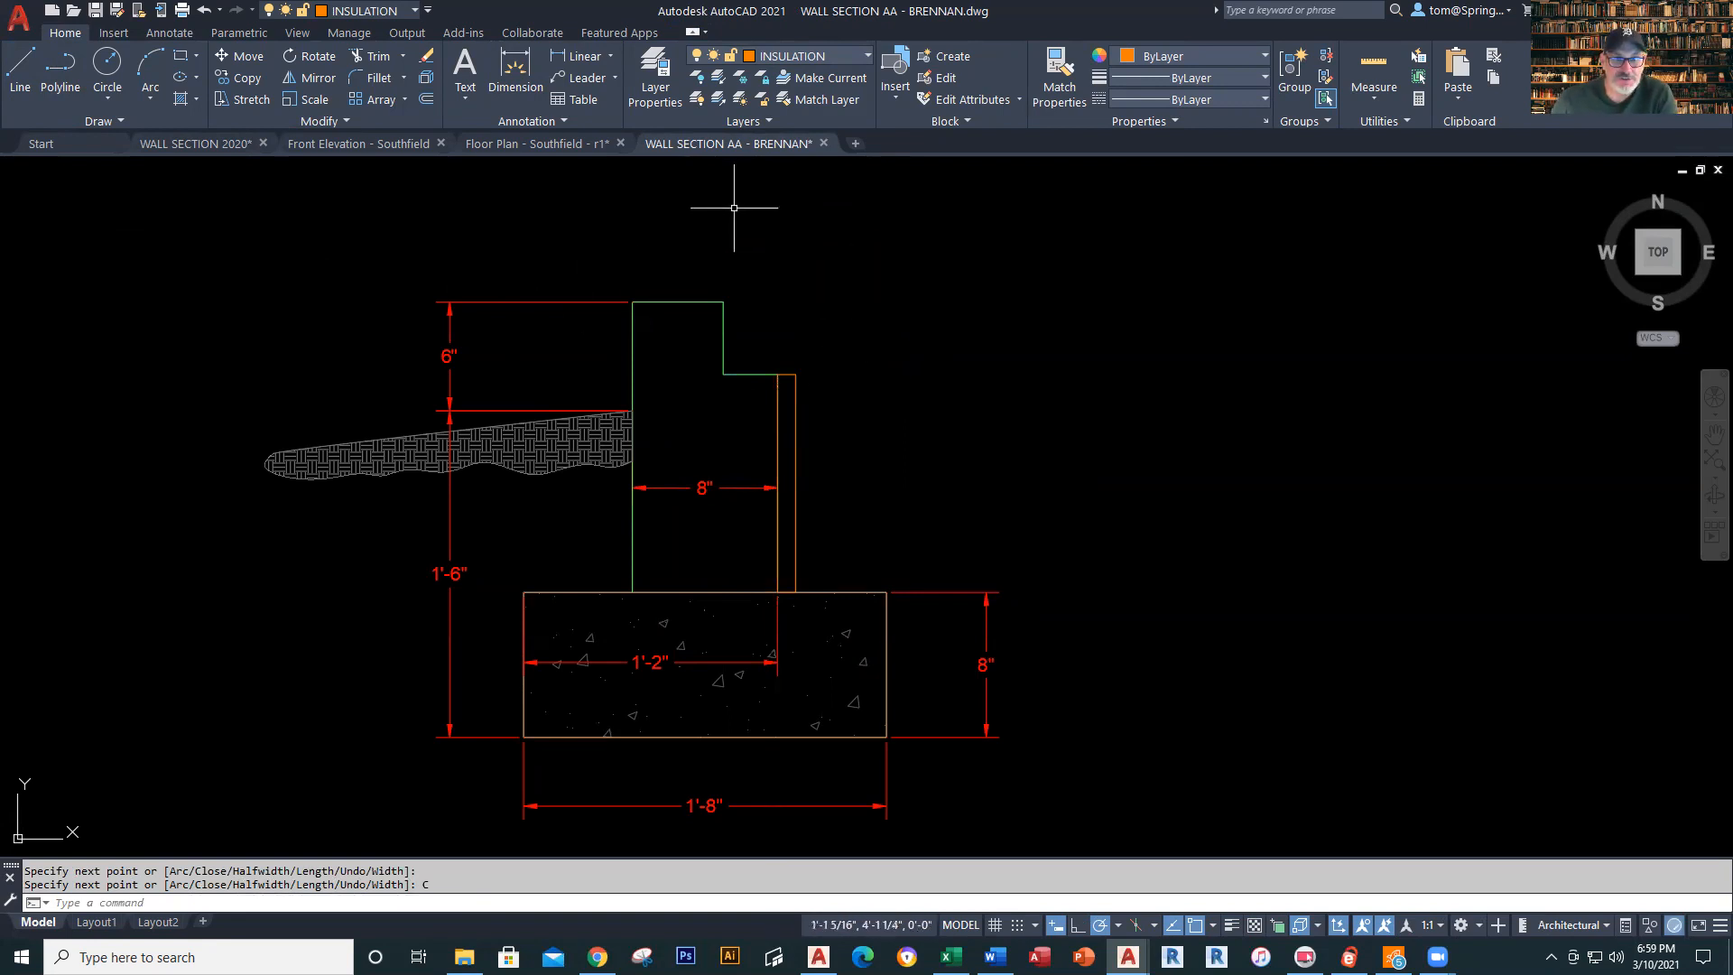
Check the hatch settings on the assignment sheet in Chrome and set up an ANSI31 hatch at scale 3.4 in AutoCAD
mouse_move(598, 955)
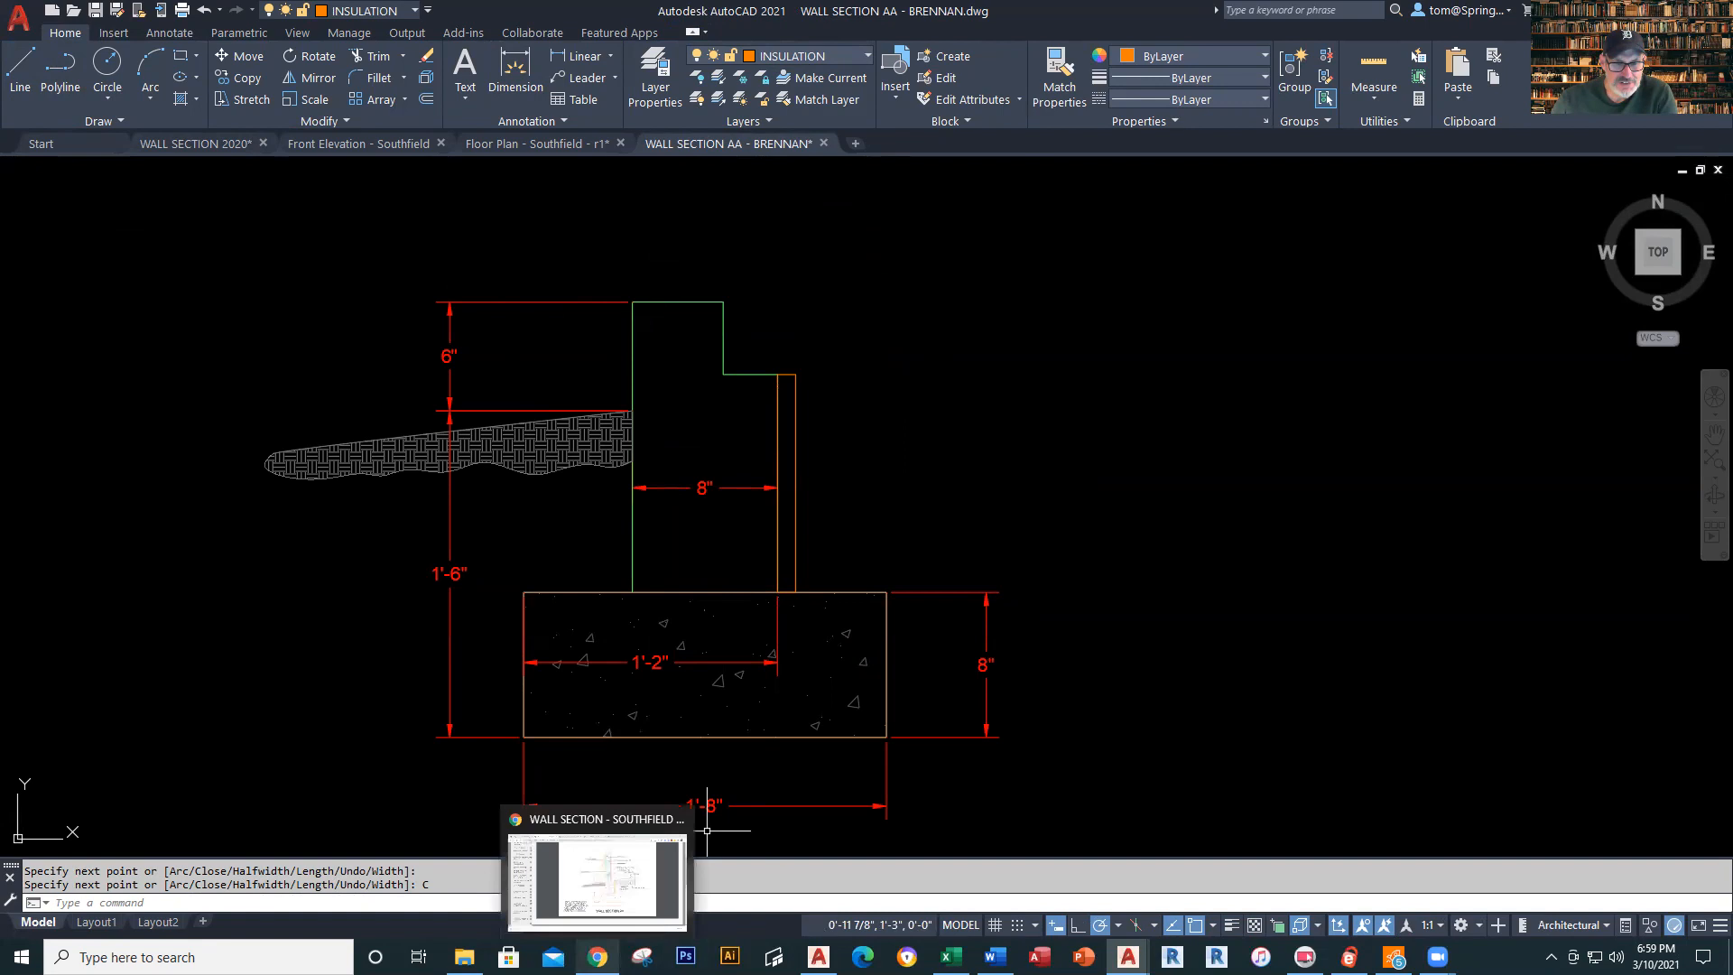
click(604, 896)
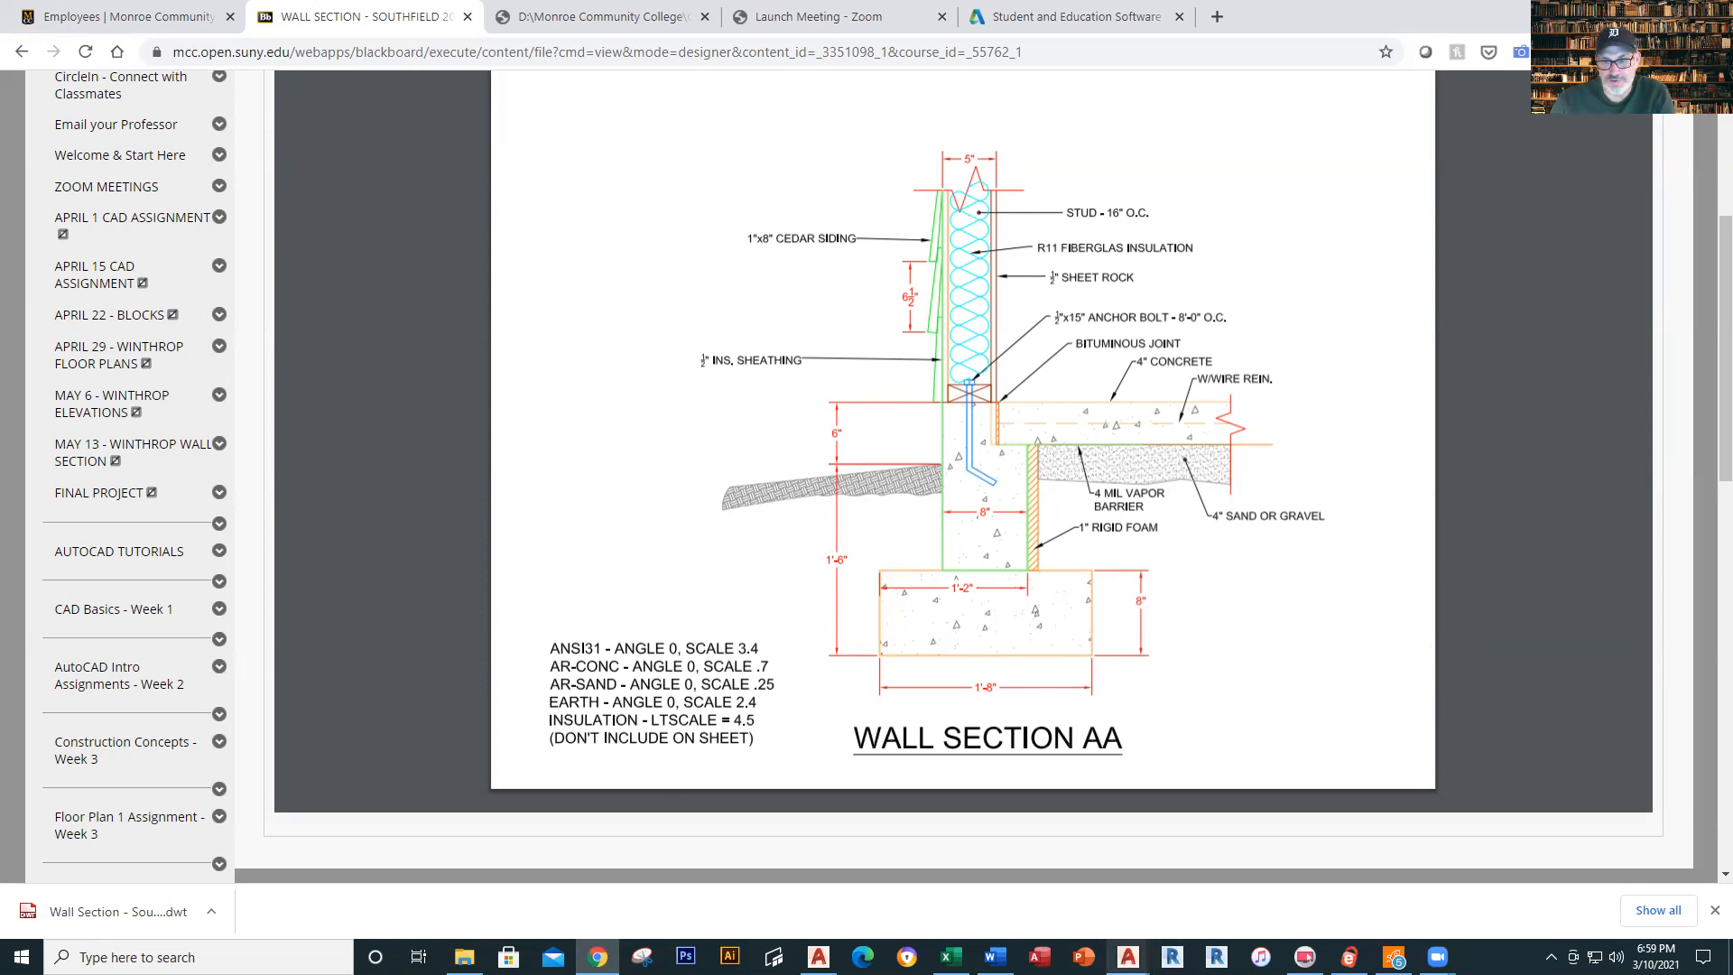
click(1404, 880)
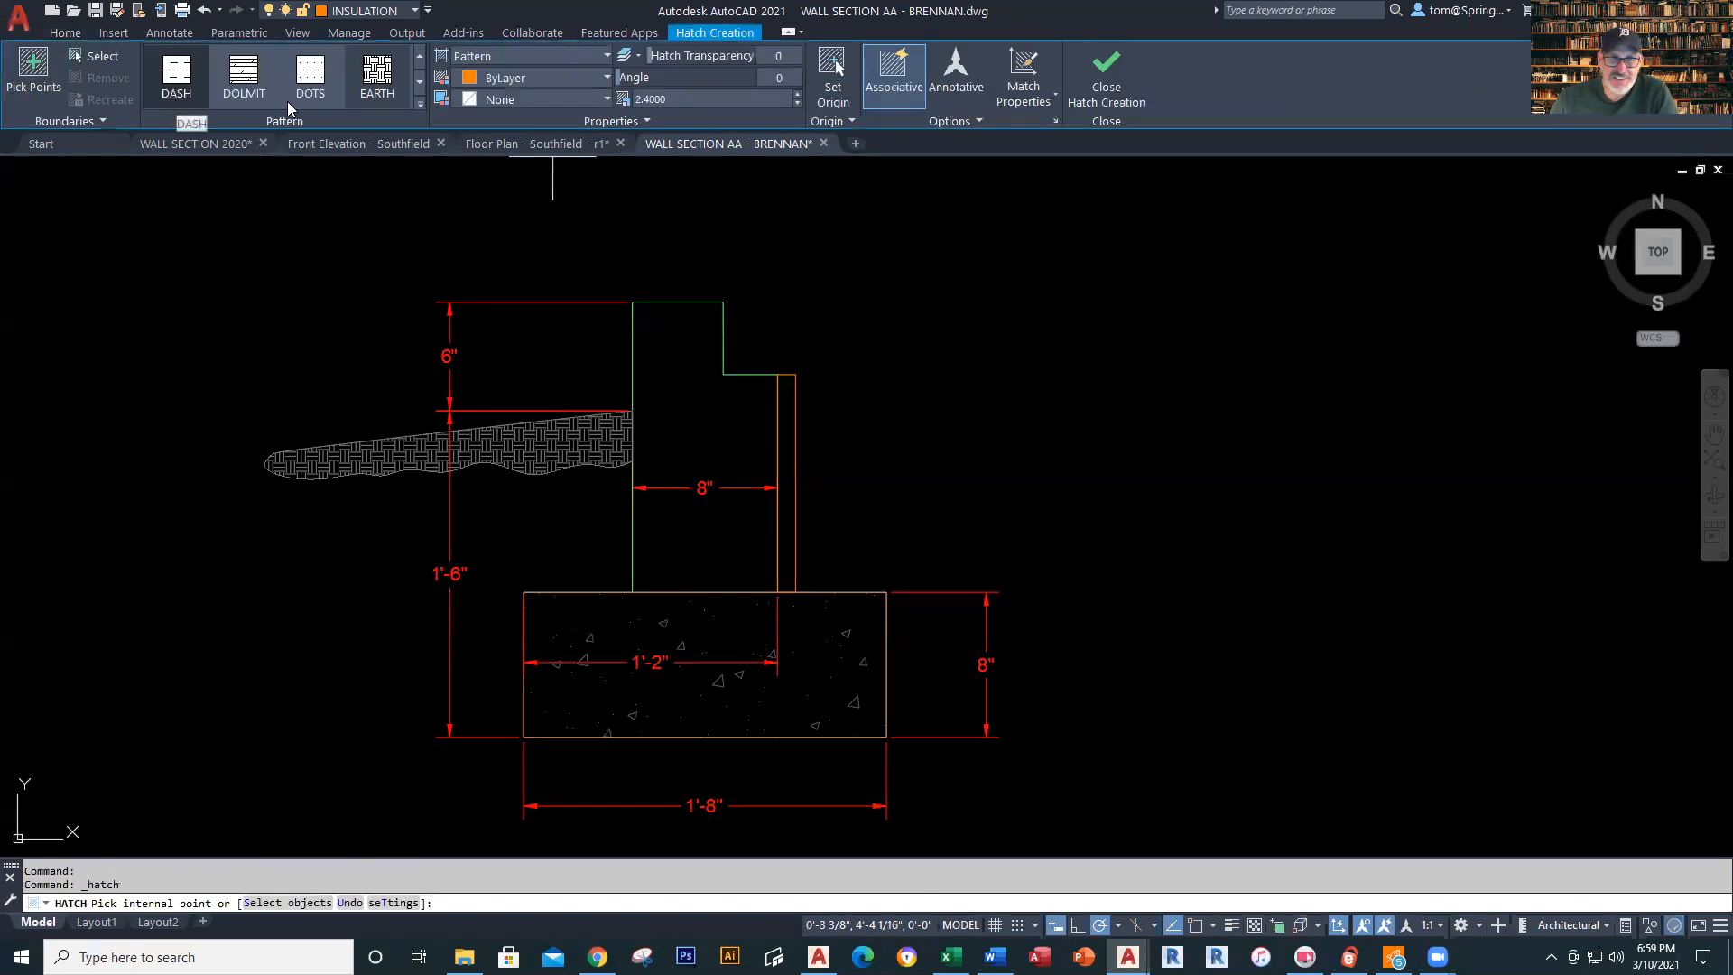
click(420, 57)
click(420, 57)
click(419, 57)
click(419, 57)
click(420, 57)
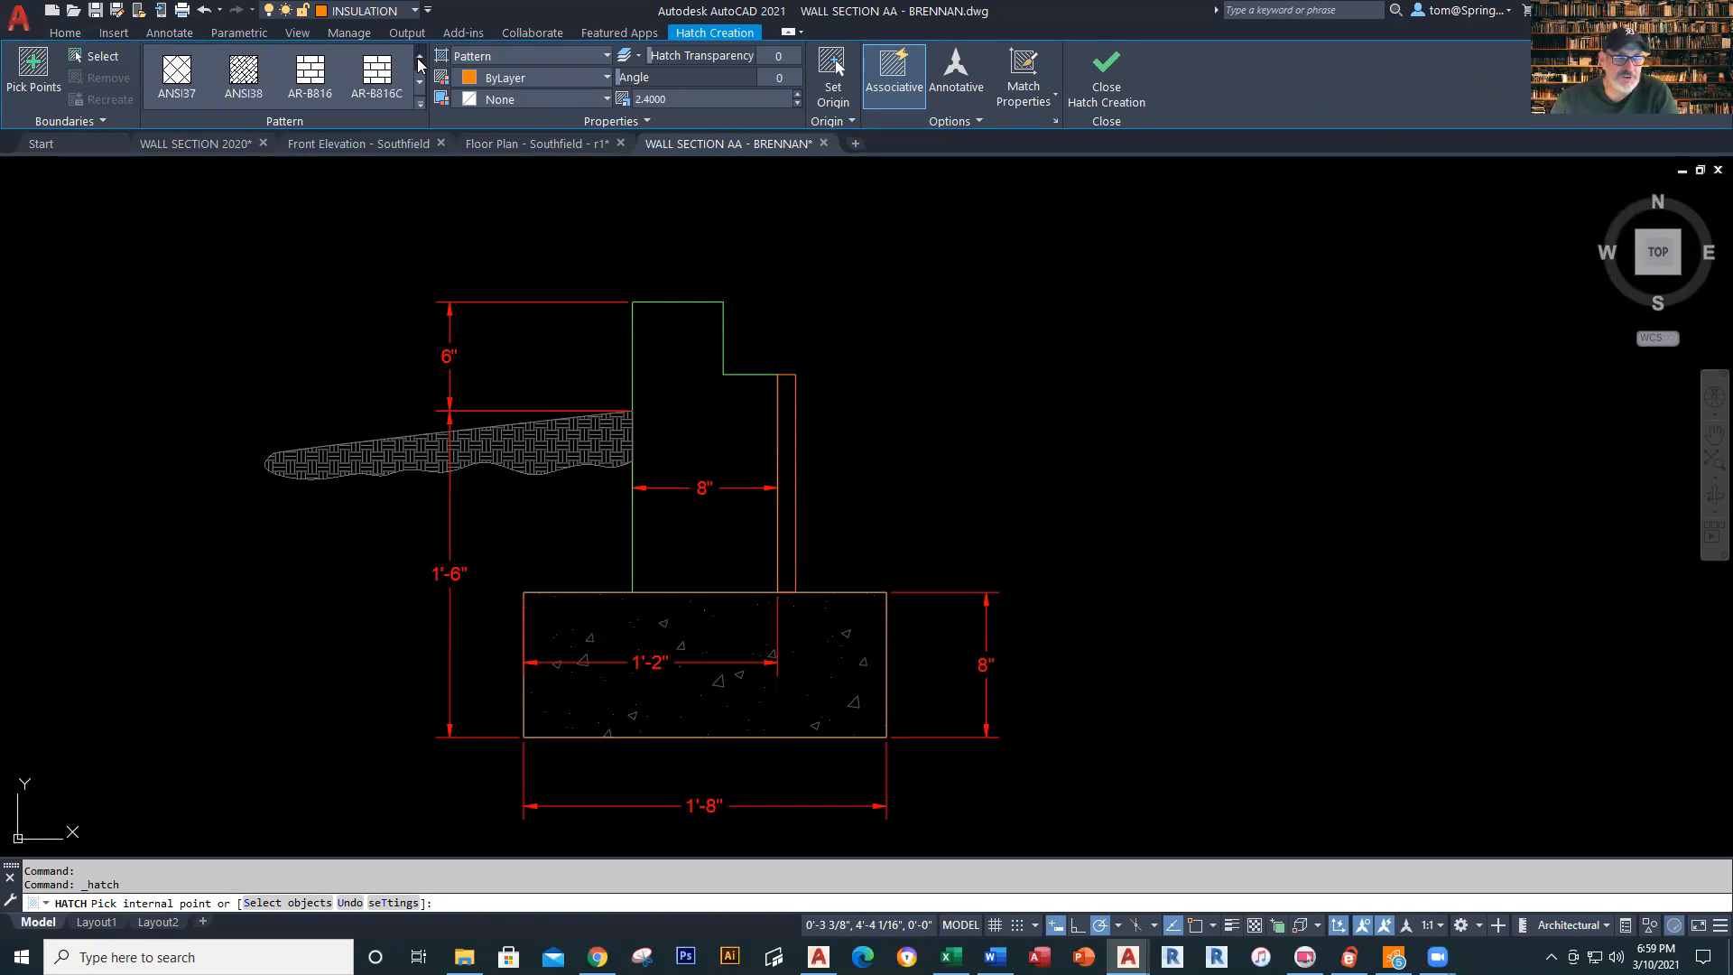
click(420, 103)
drag(423, 146, 417, 56)
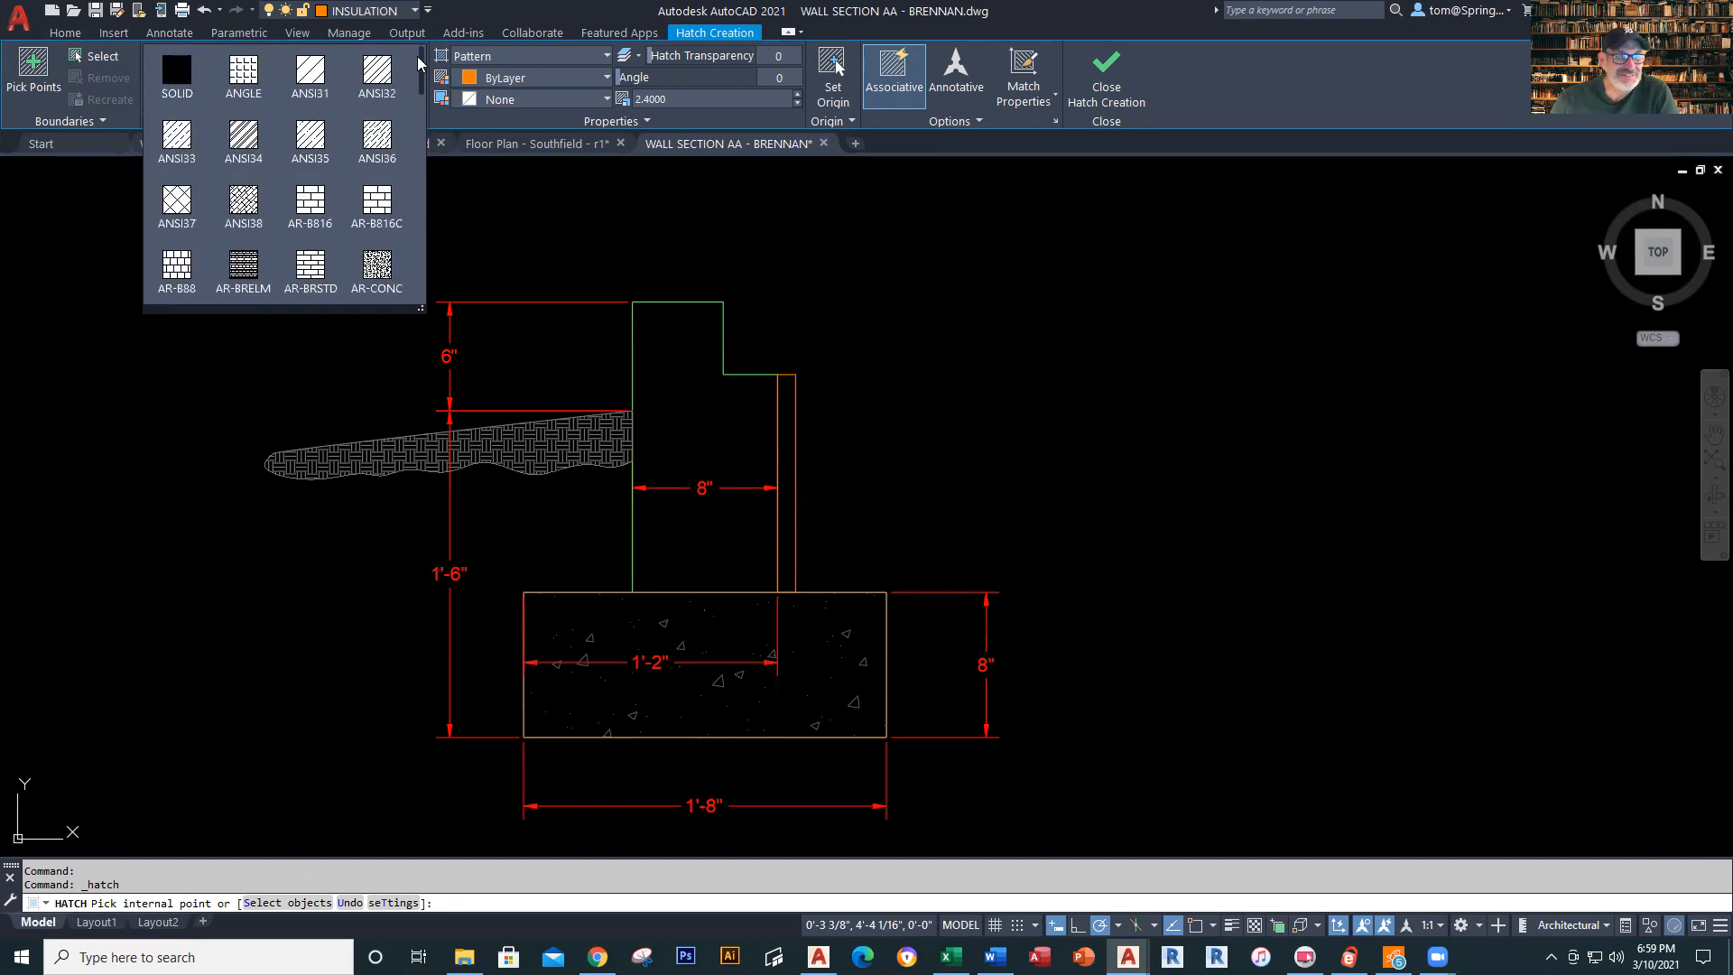
click(322, 77)
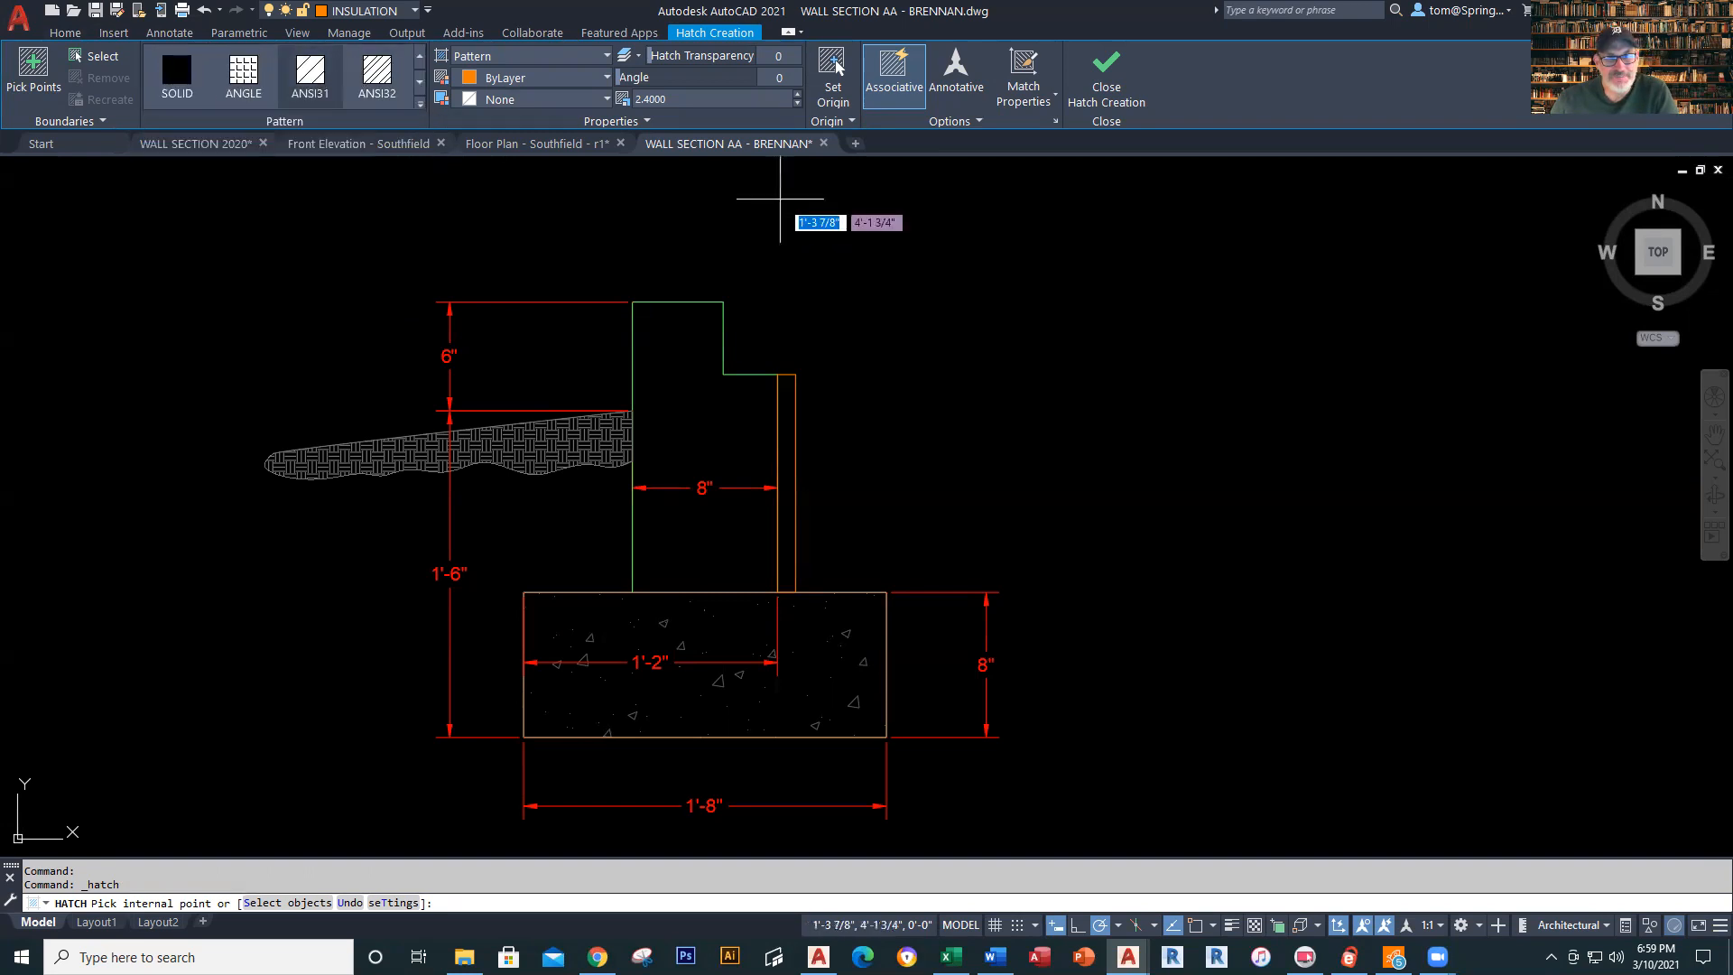
click(681, 99)
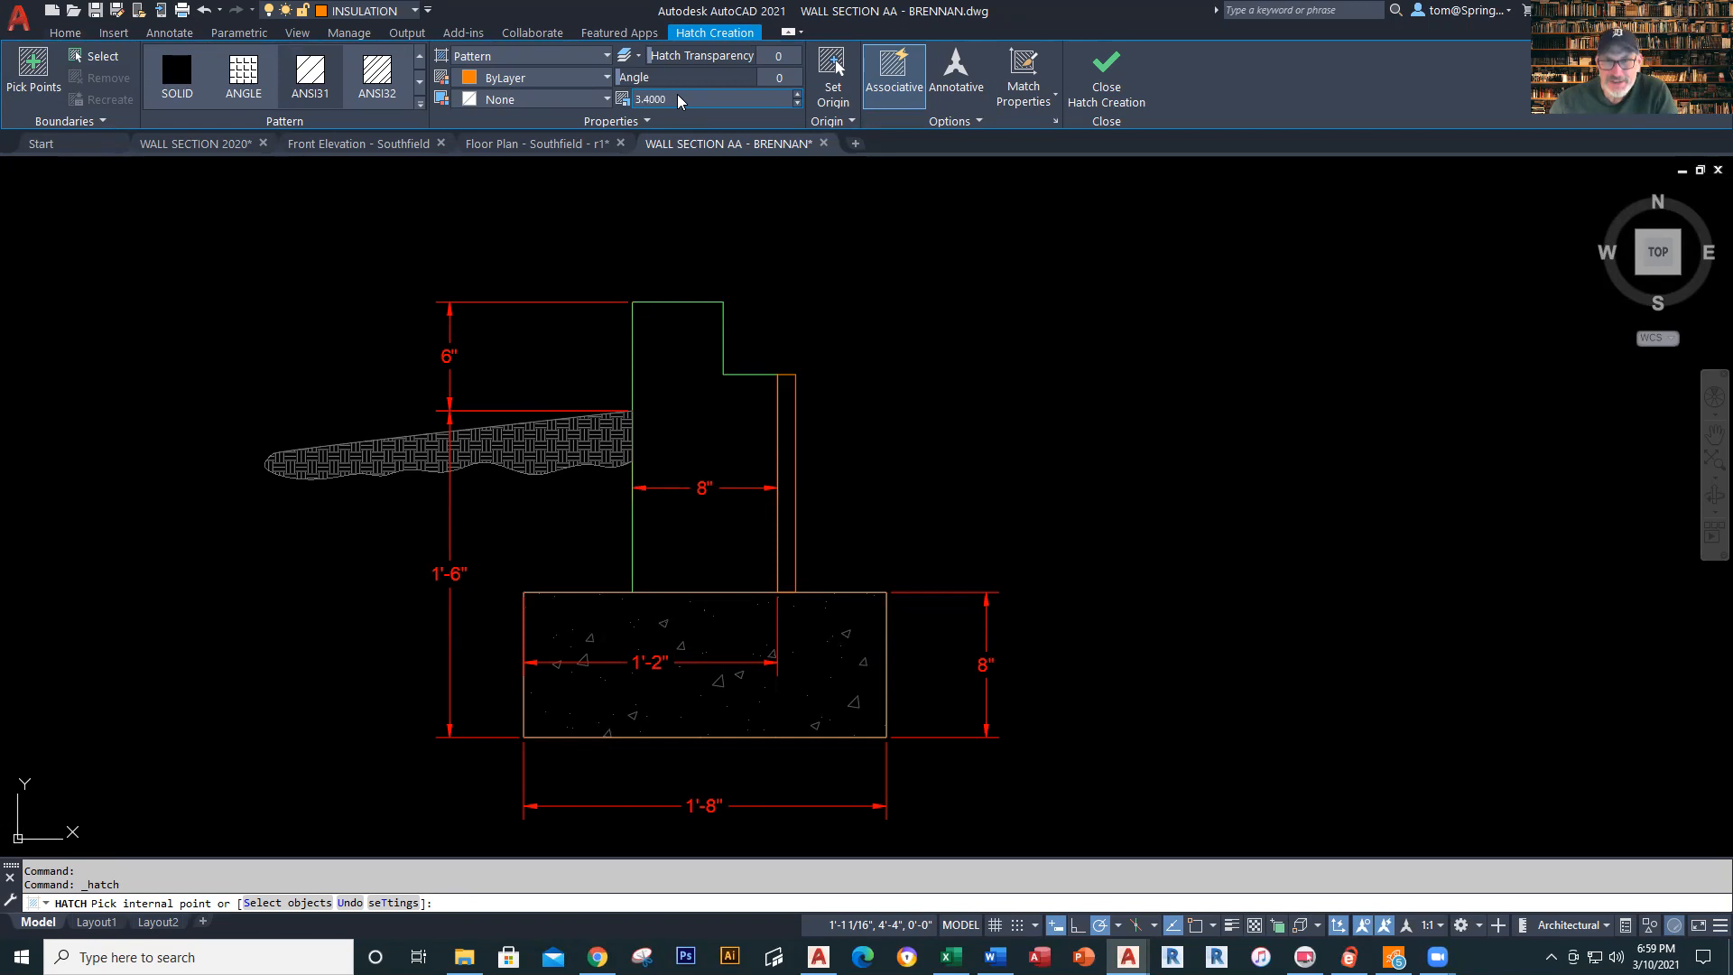
Hatch the rigid foam strip beside the foundation wall with ANSI31 and save the drawing
click(785, 529)
key(Escape)
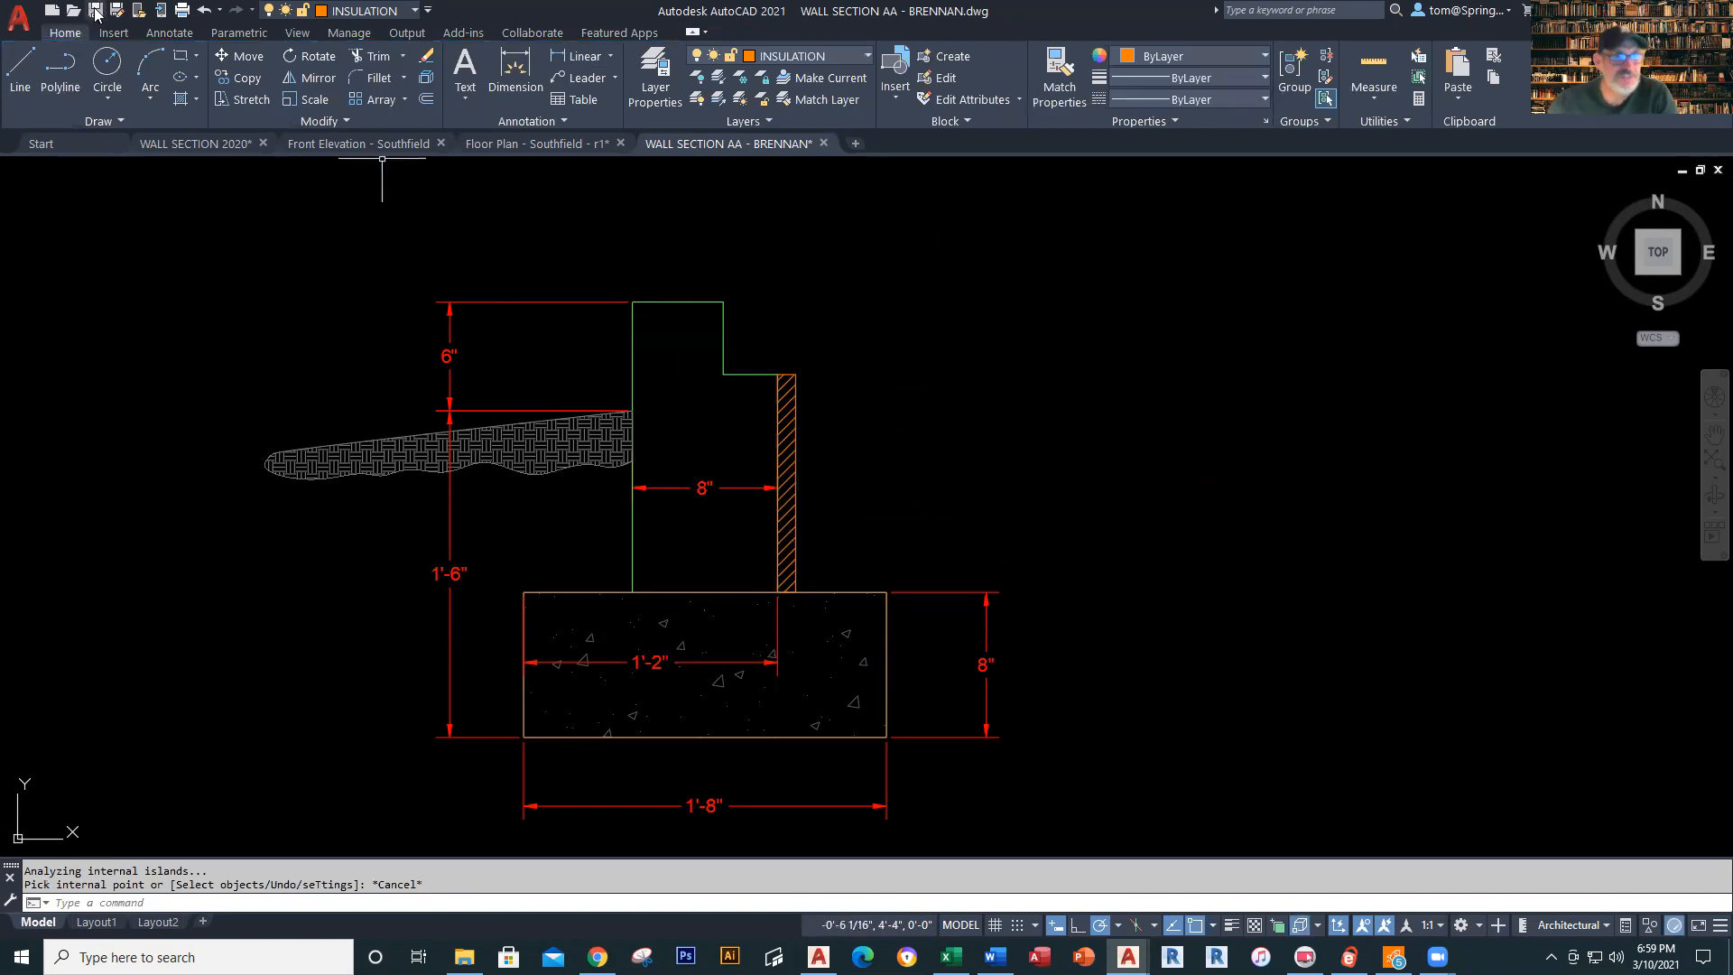
key(ctrl+s)
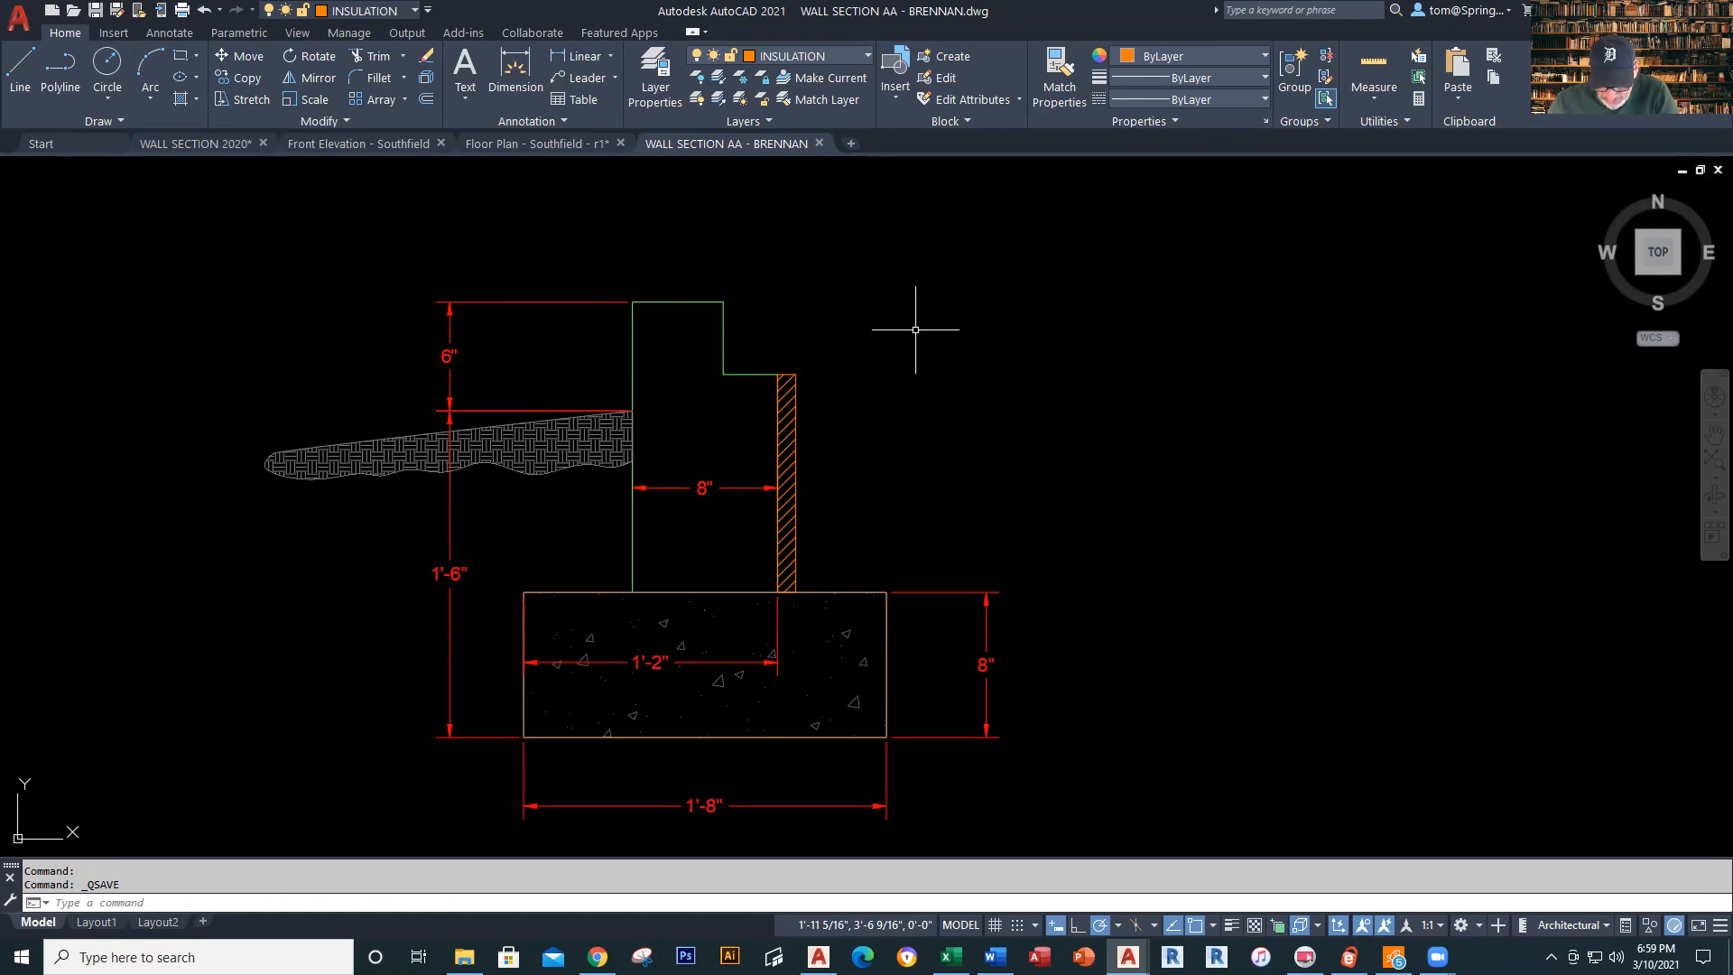
Switch to the WALL SECTION 2020 reference drawing and examine the concrete slab outline where it meets the foundation wall
click(869, 51)
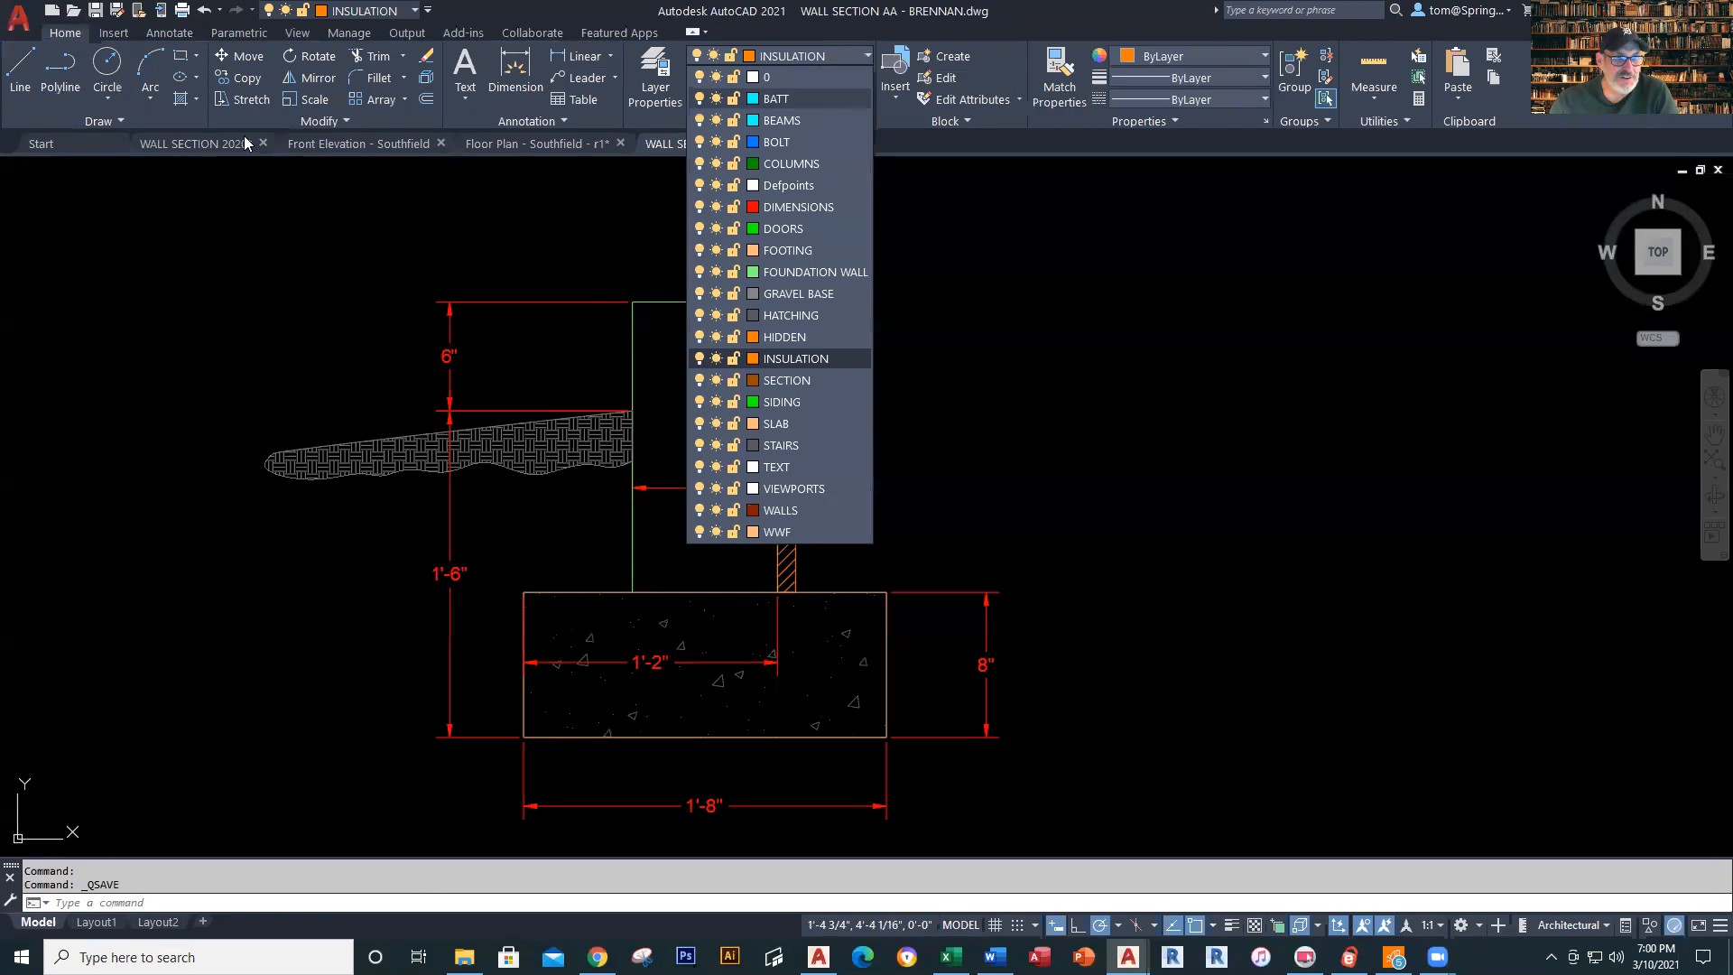
mouse_move(243, 140)
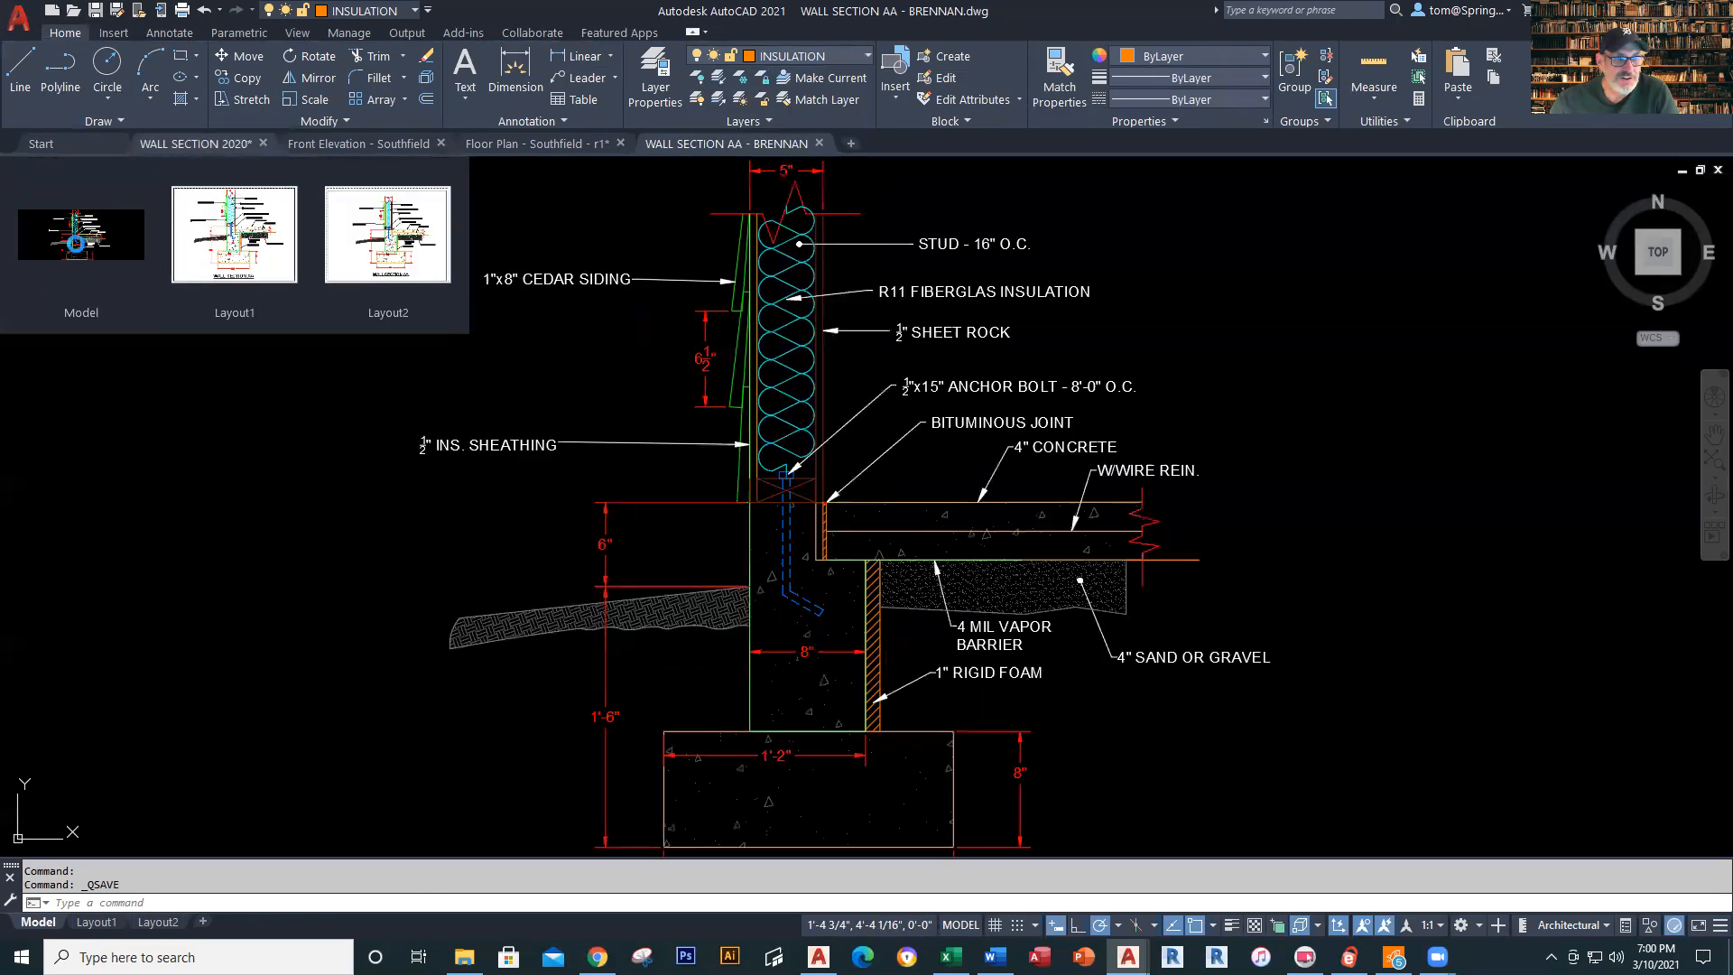
click(78, 234)
scroll(848, 565, up, 5)
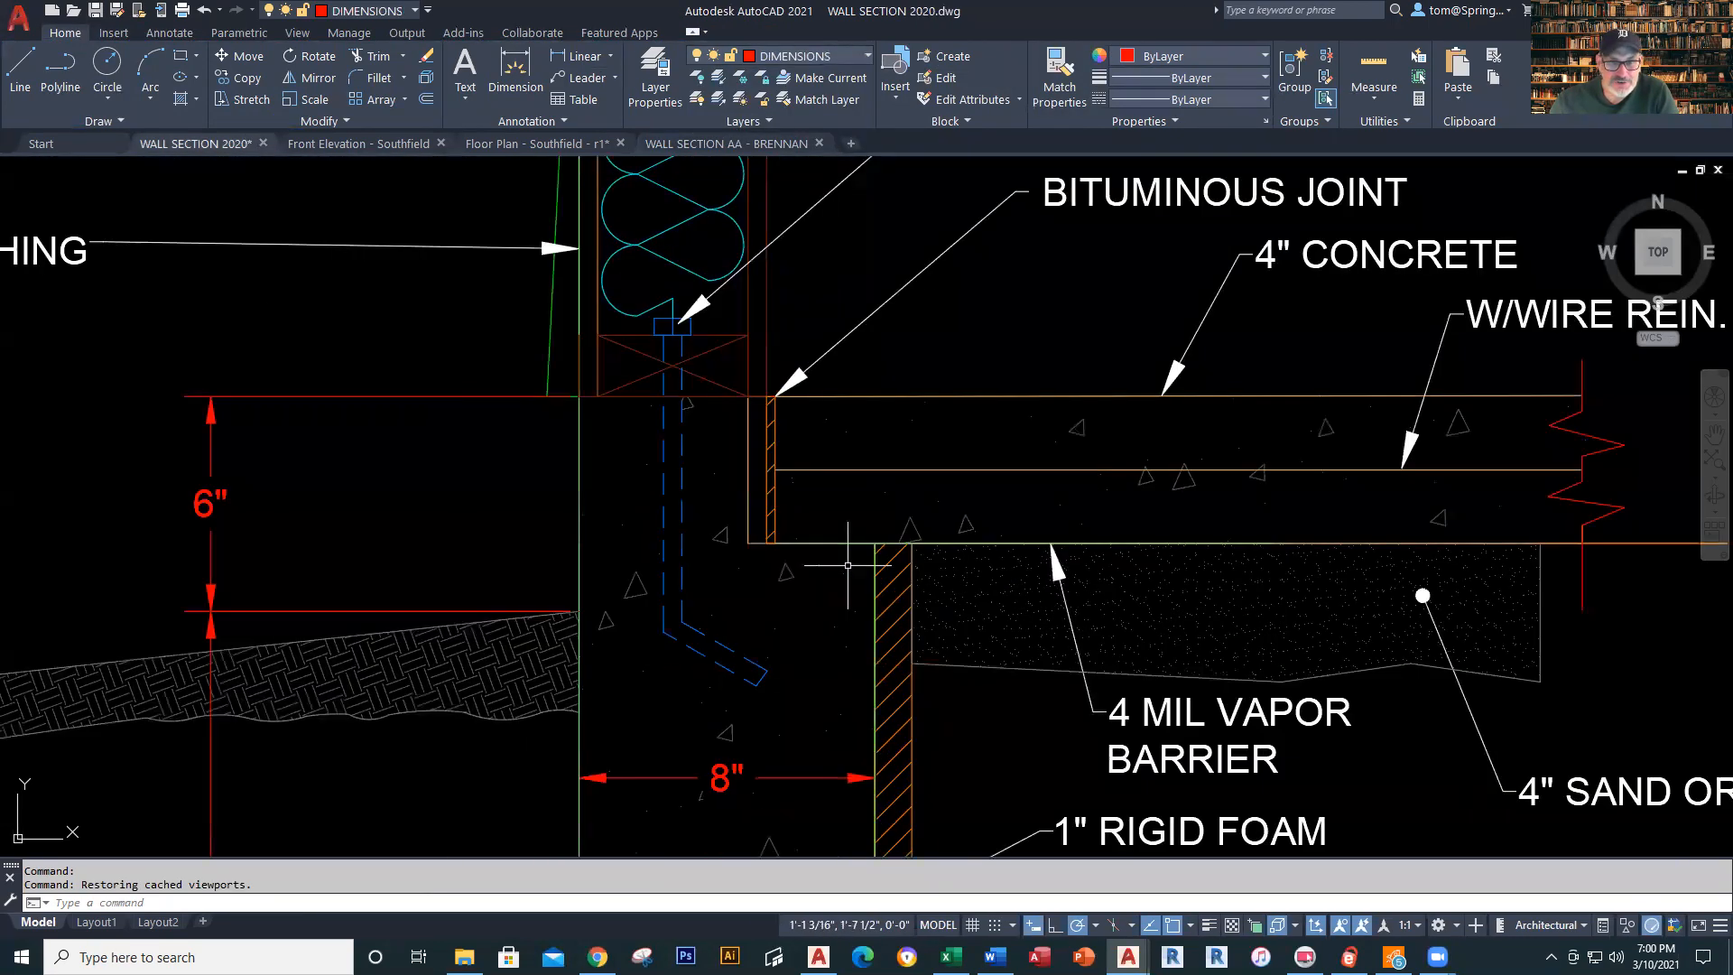
click(748, 430)
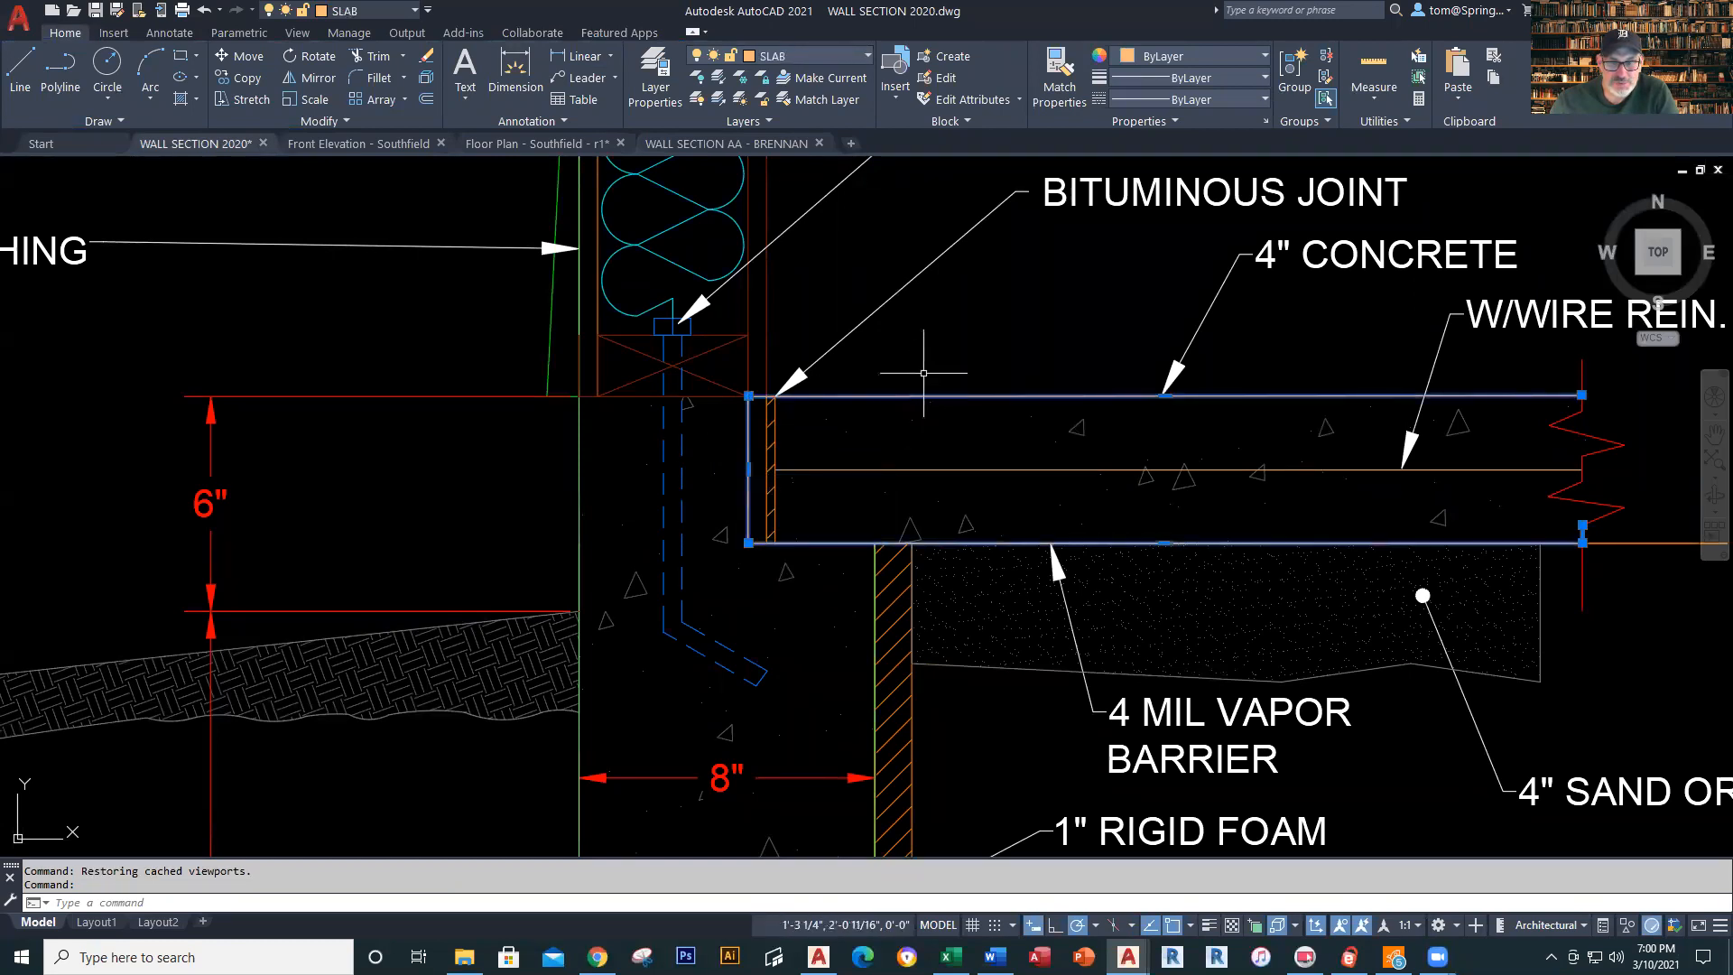
scroll(945, 384, down, 4)
middle_drag(945, 383, 907, 394)
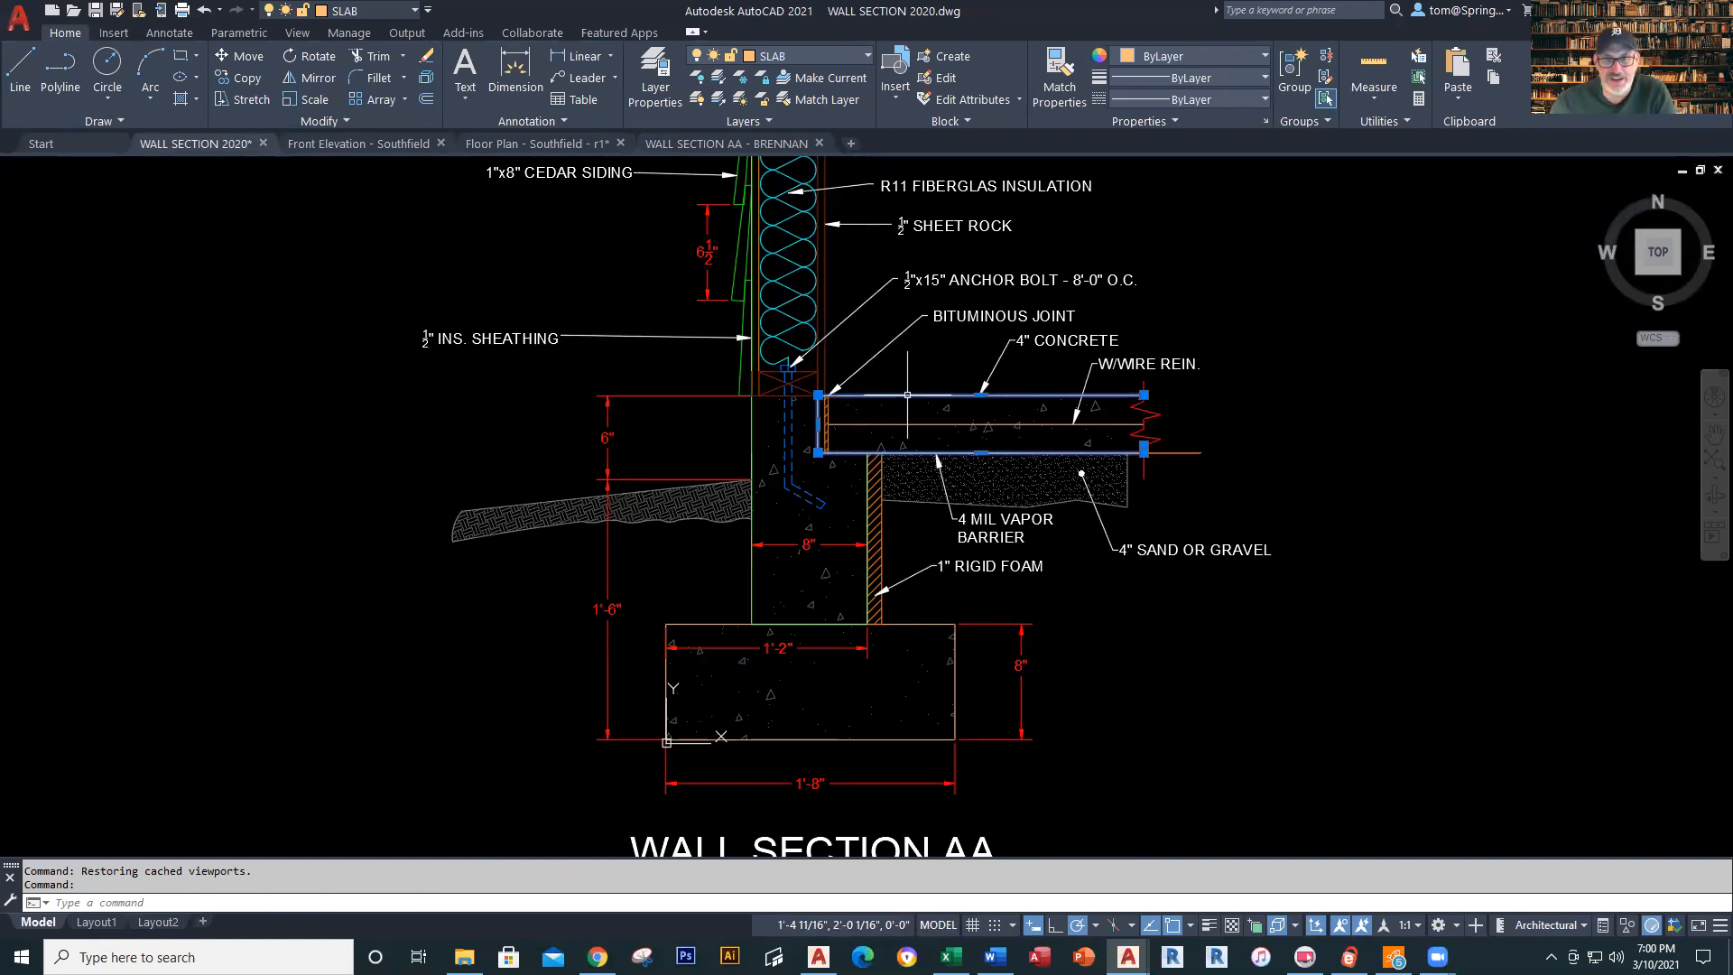
Stretch the reference slab's wall-side edge over to the near edge of the bituminous joint strip
click(819, 425)
scroll(820, 425, up, 8)
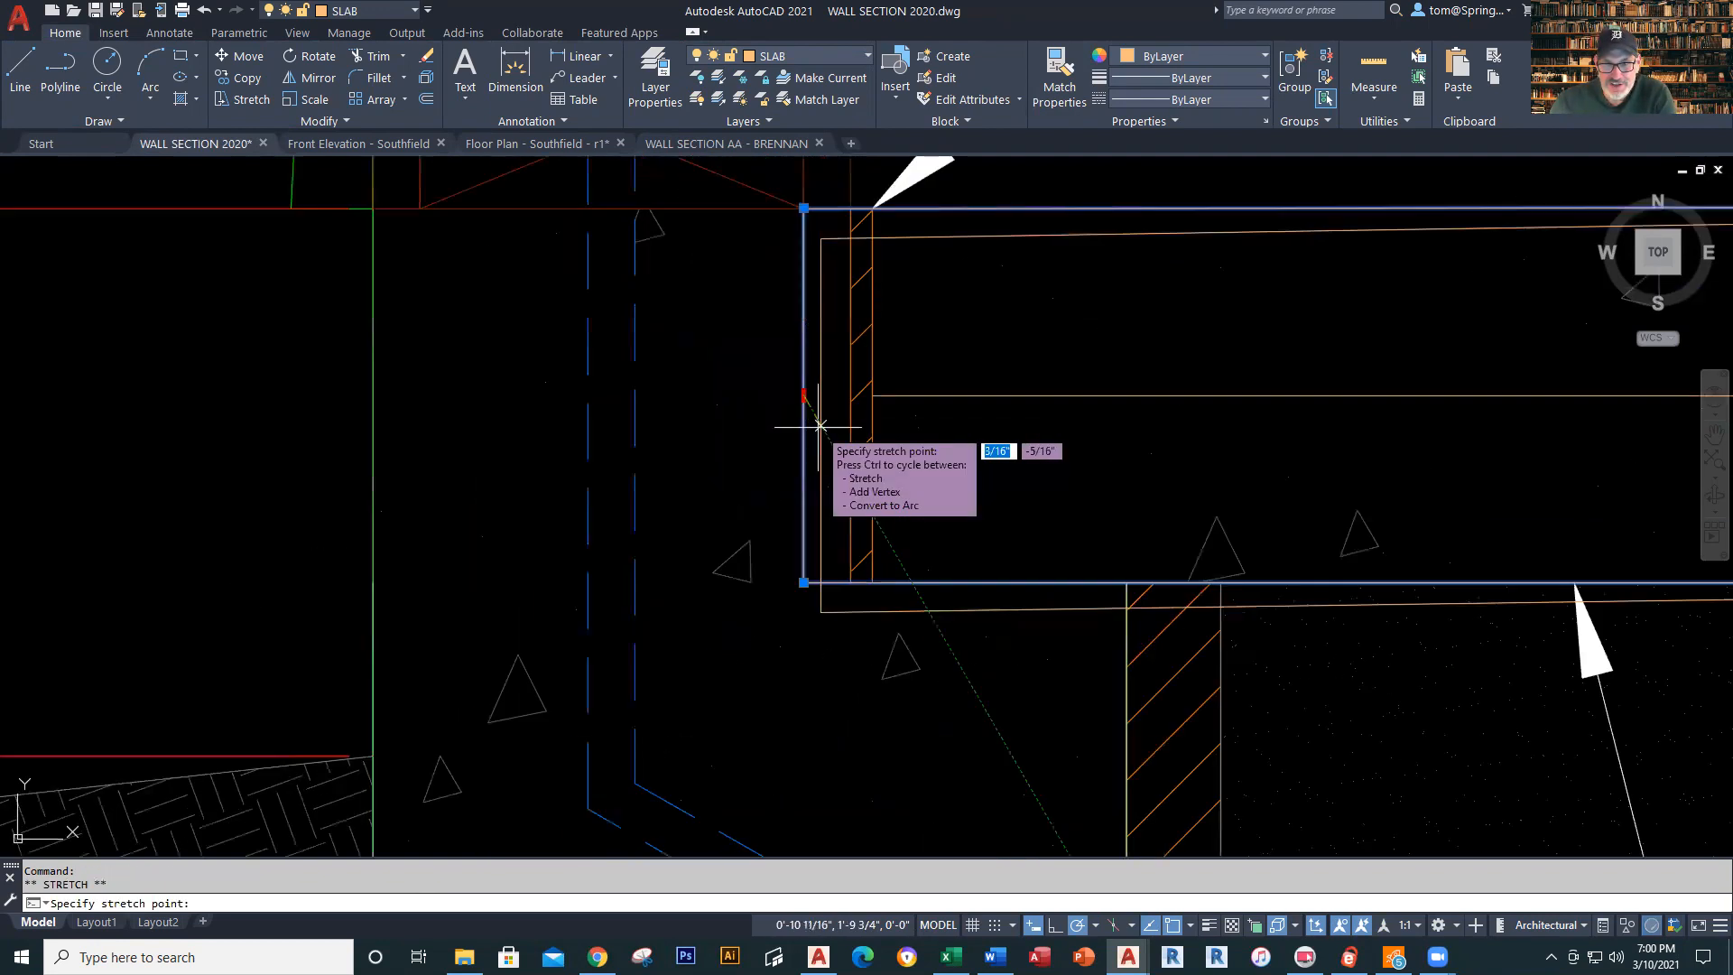
click(850, 390)
key(Escape)
Check the width and height of the bituminous joint strip in the reference drawing and return to the WALL SECTION AA drawing
scroll(993, 388, down, 5)
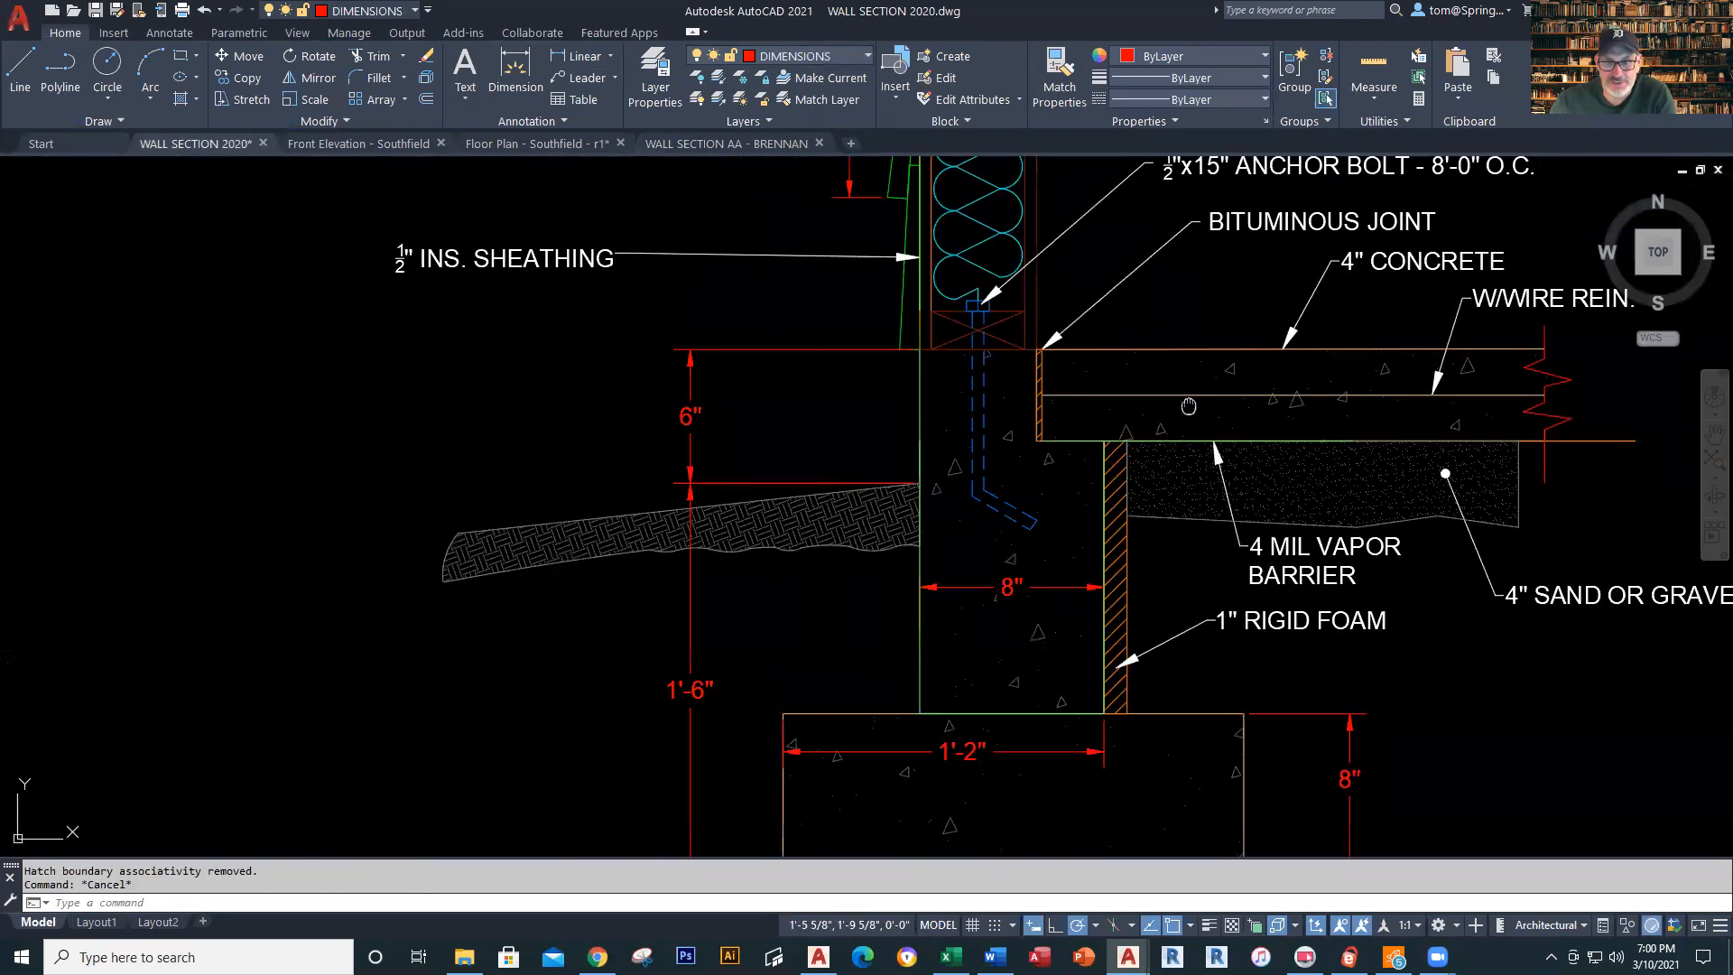
middle_drag(1188, 406, 858, 441)
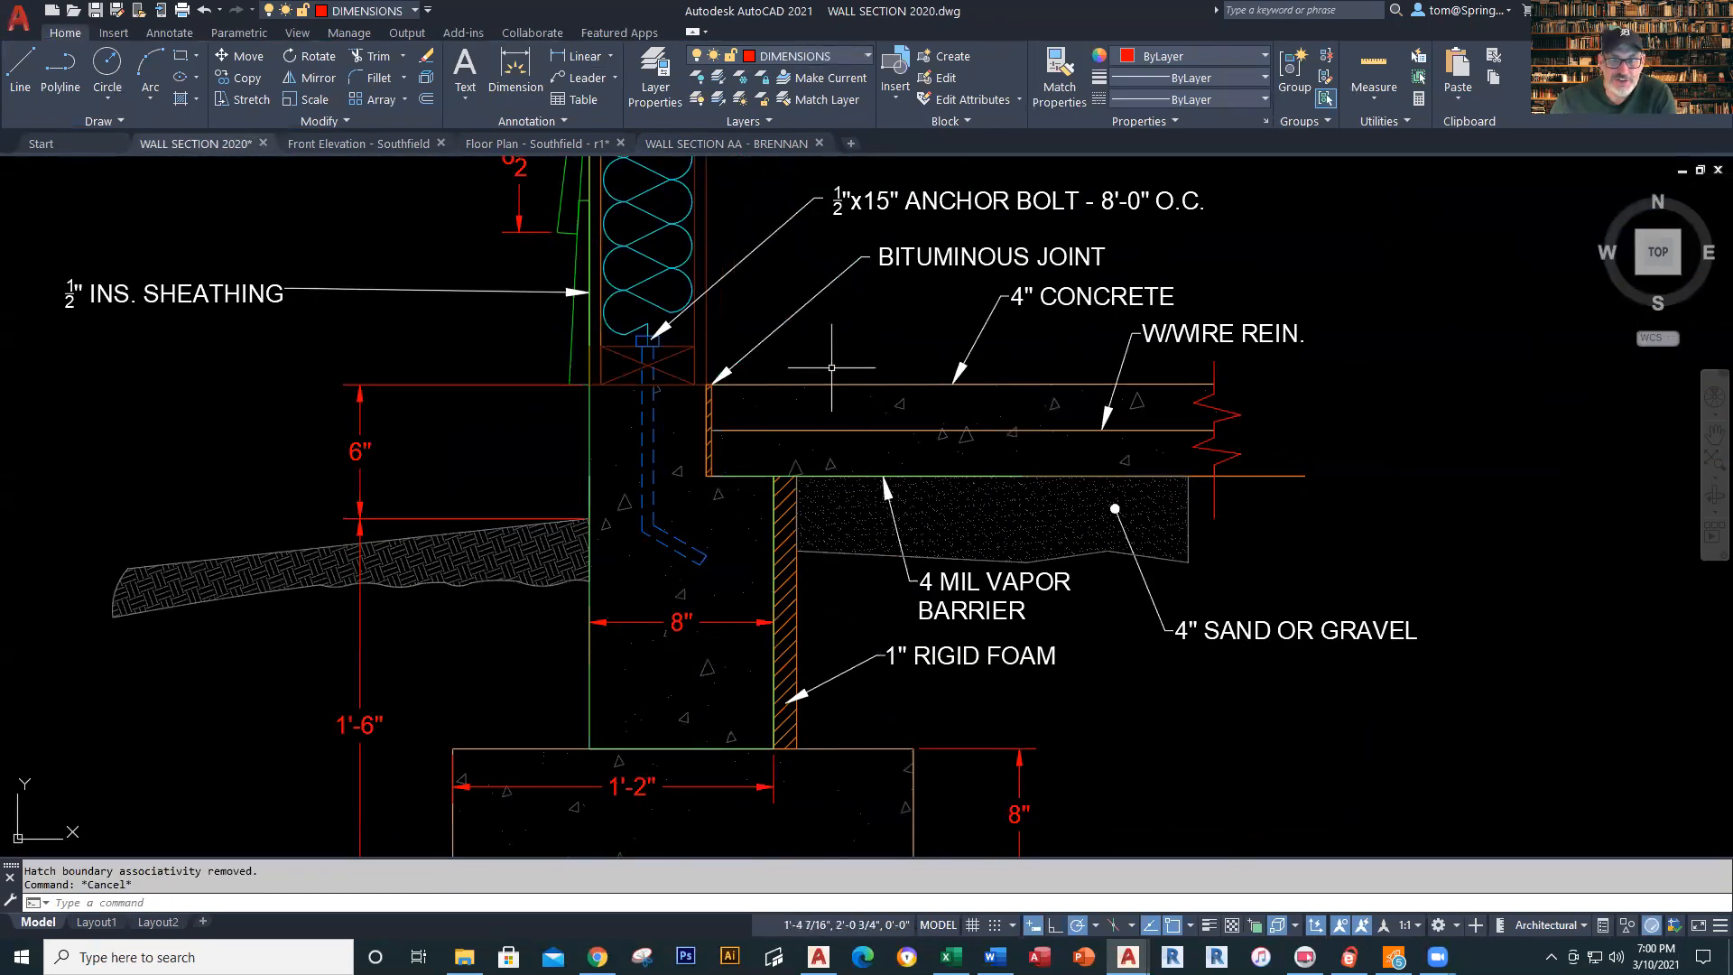
scroll(710, 385, up, 5)
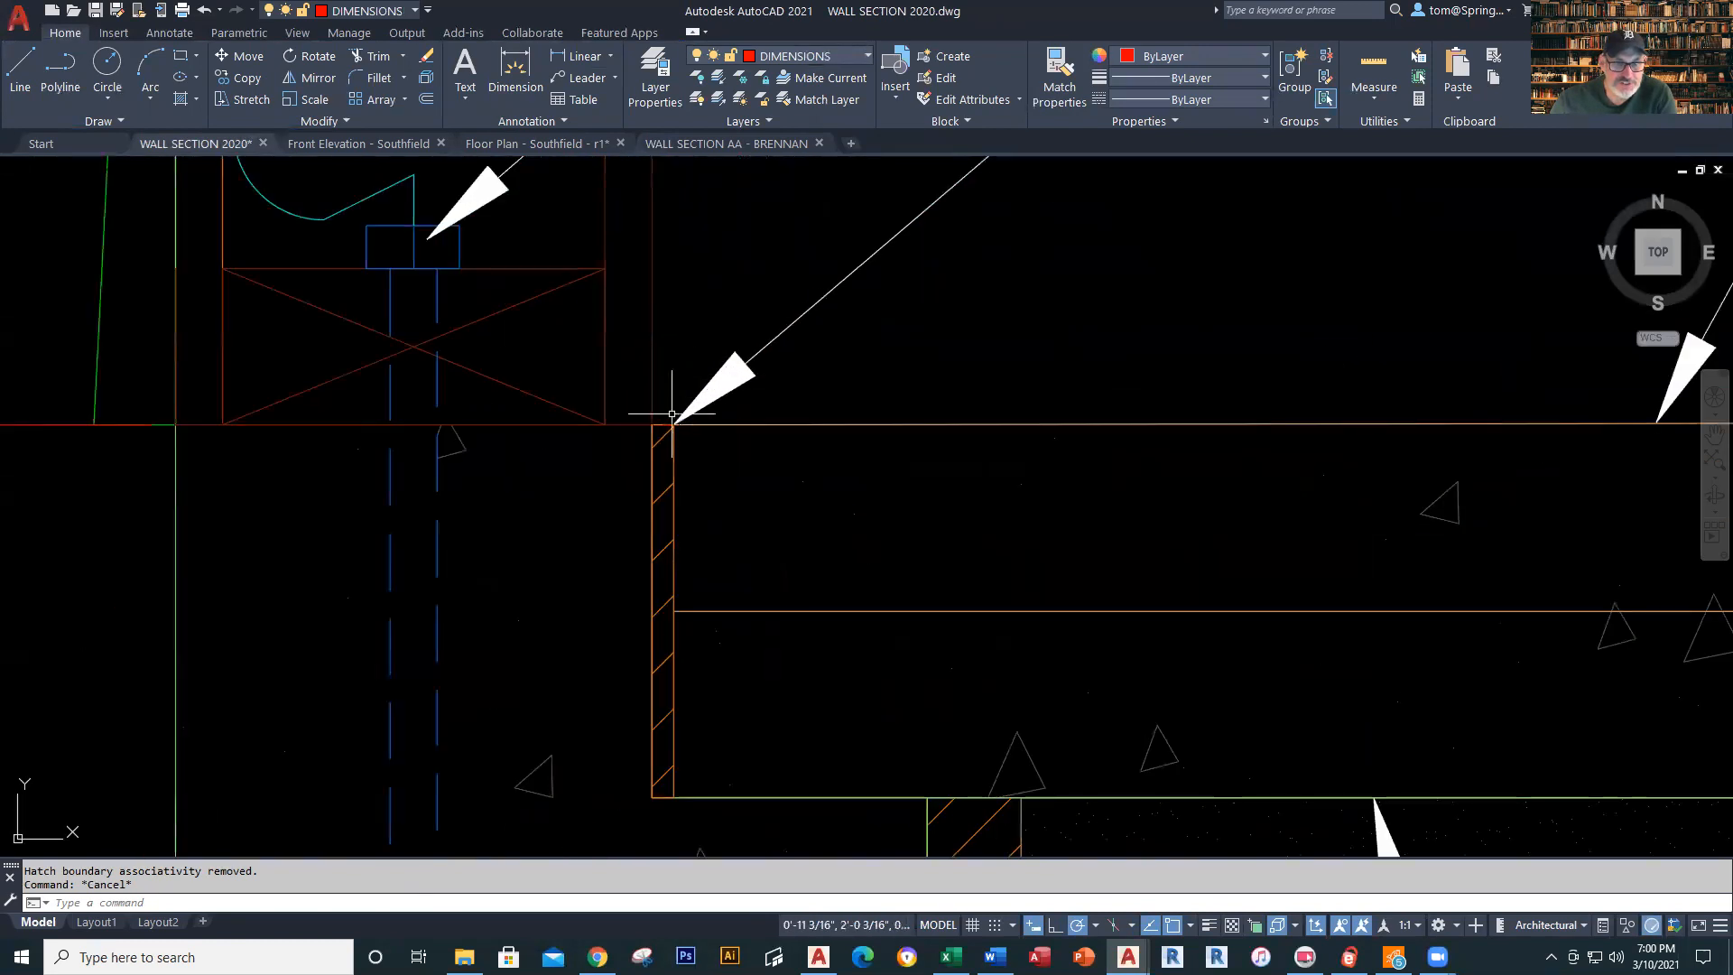
scroll(672, 414, up, 5)
click(609, 454)
mouse_move(675, 454)
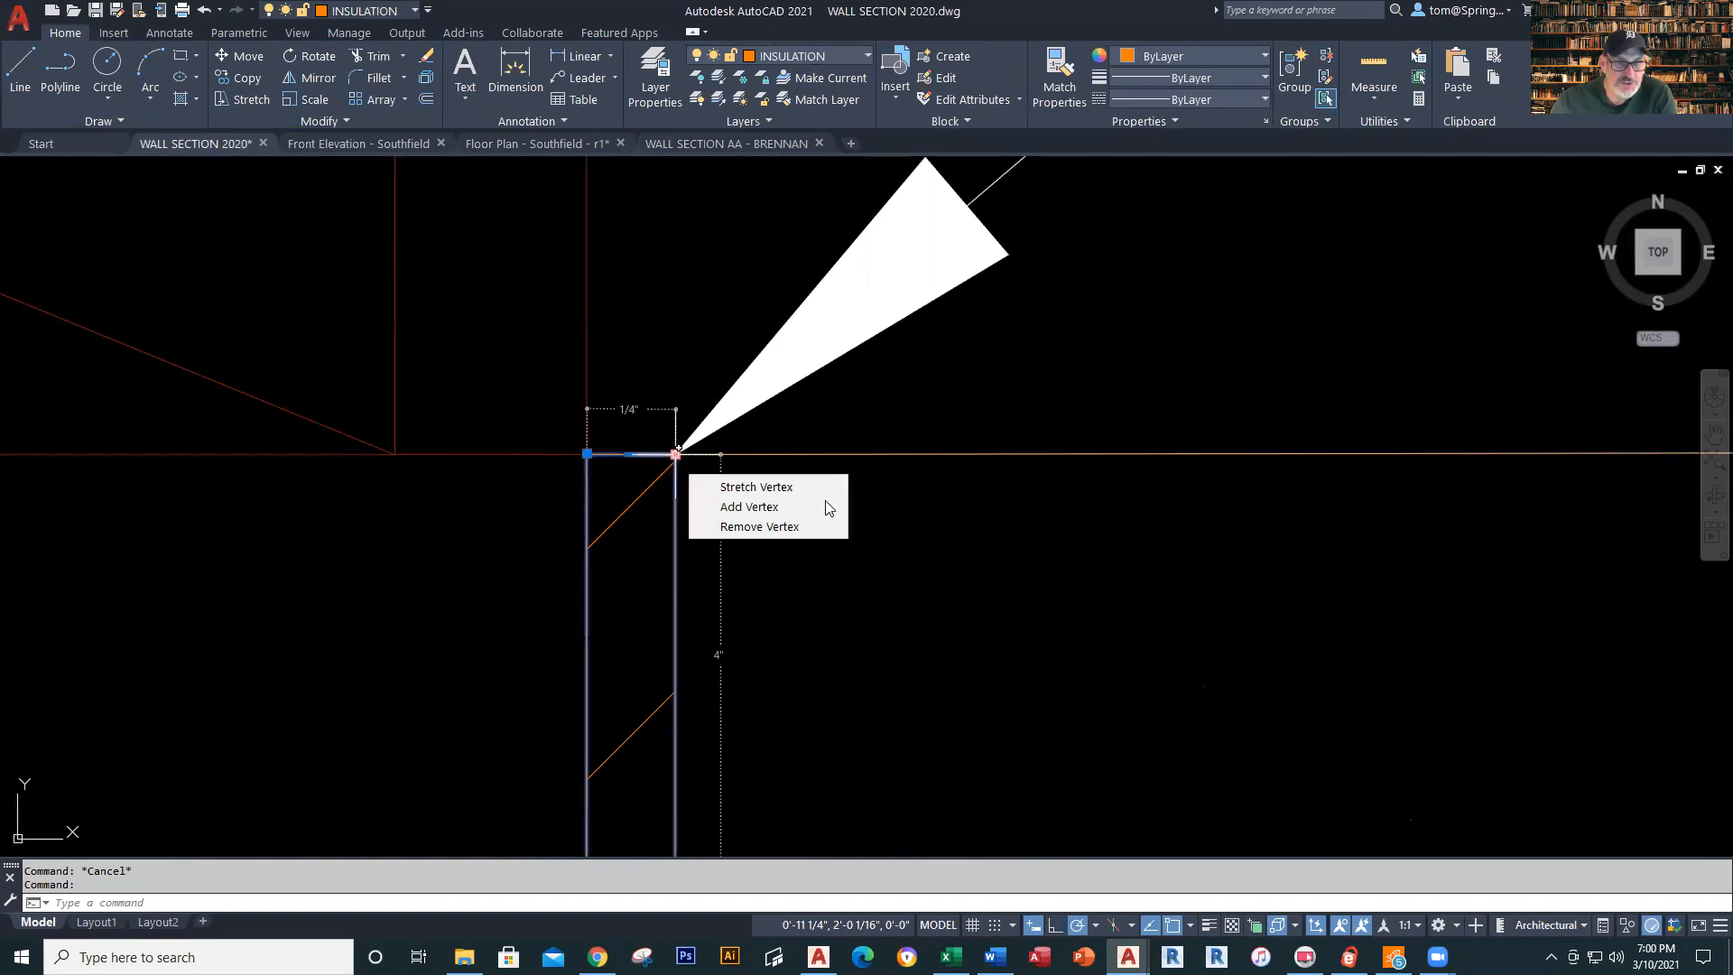
key(Escape)
scroll(930, 569, down, 8)
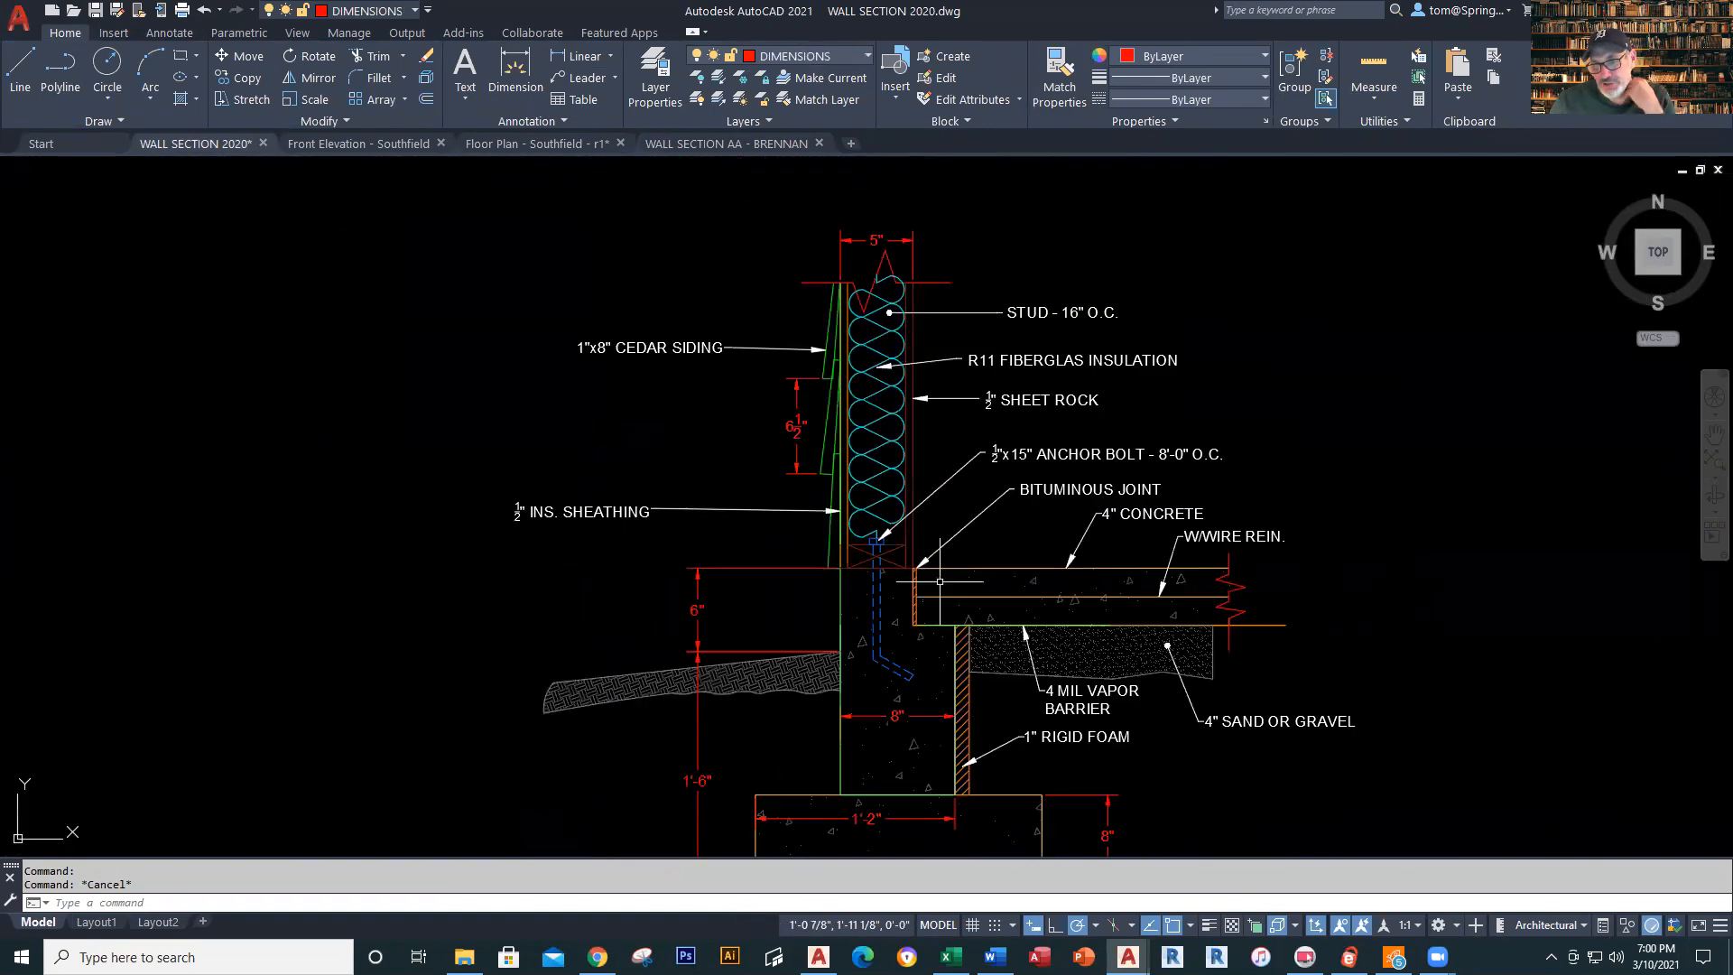
middle_drag(938, 581, 738, 427)
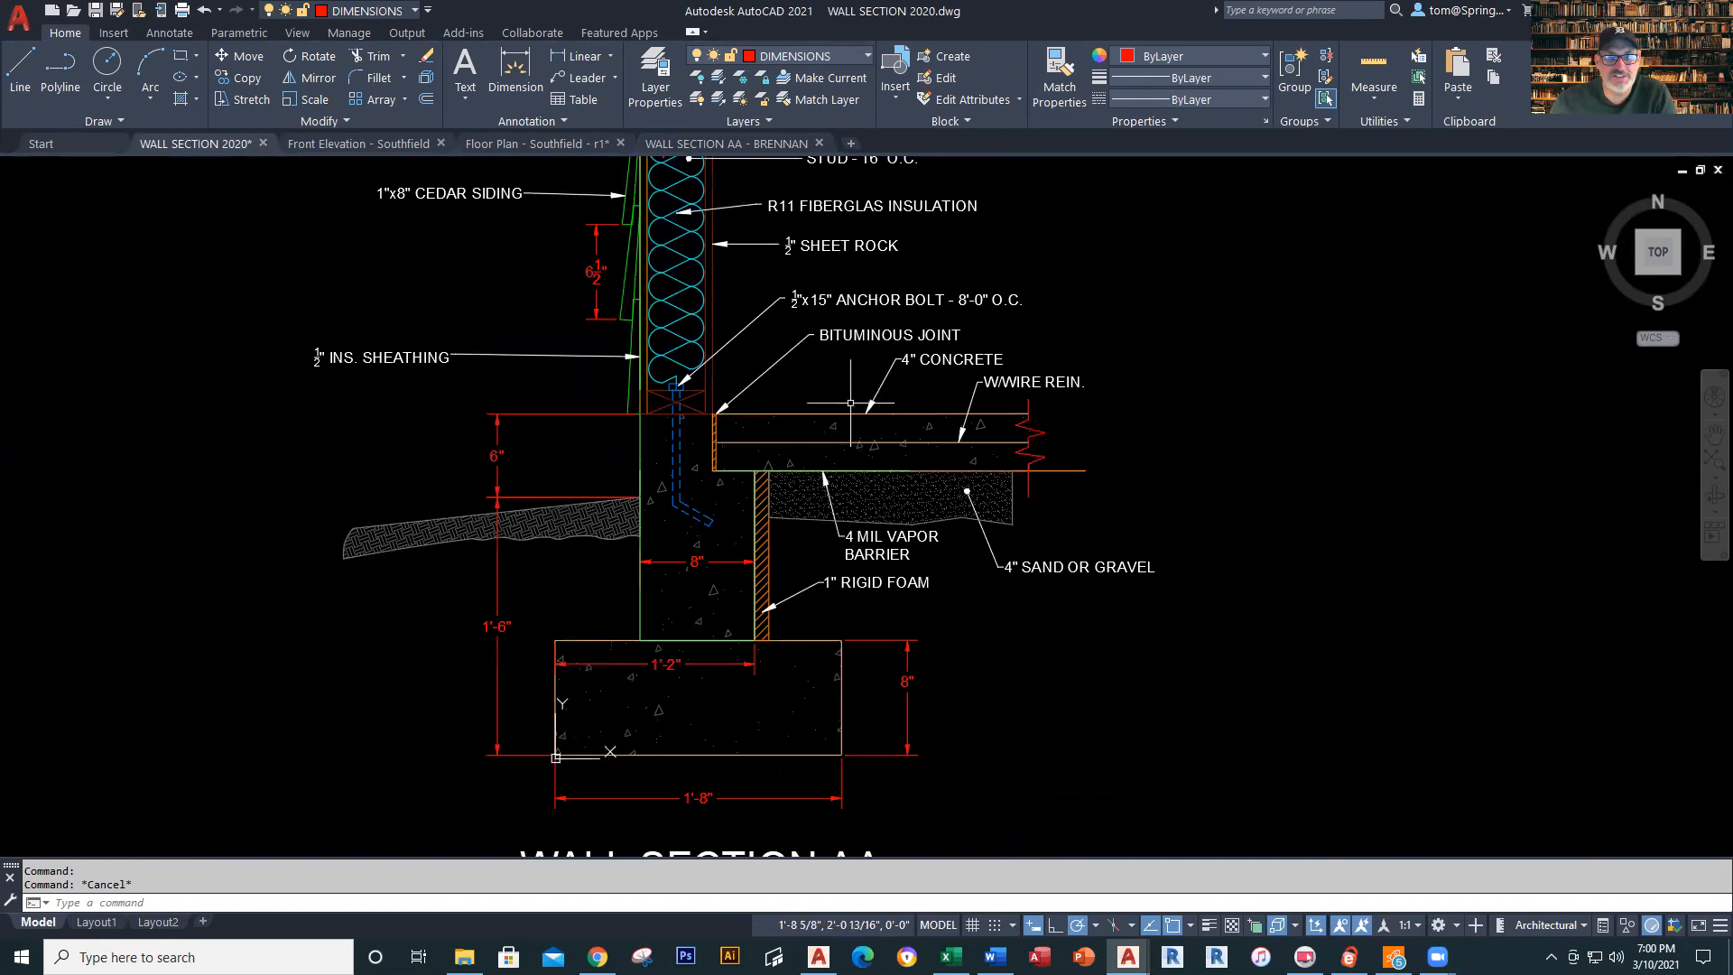
click(731, 145)
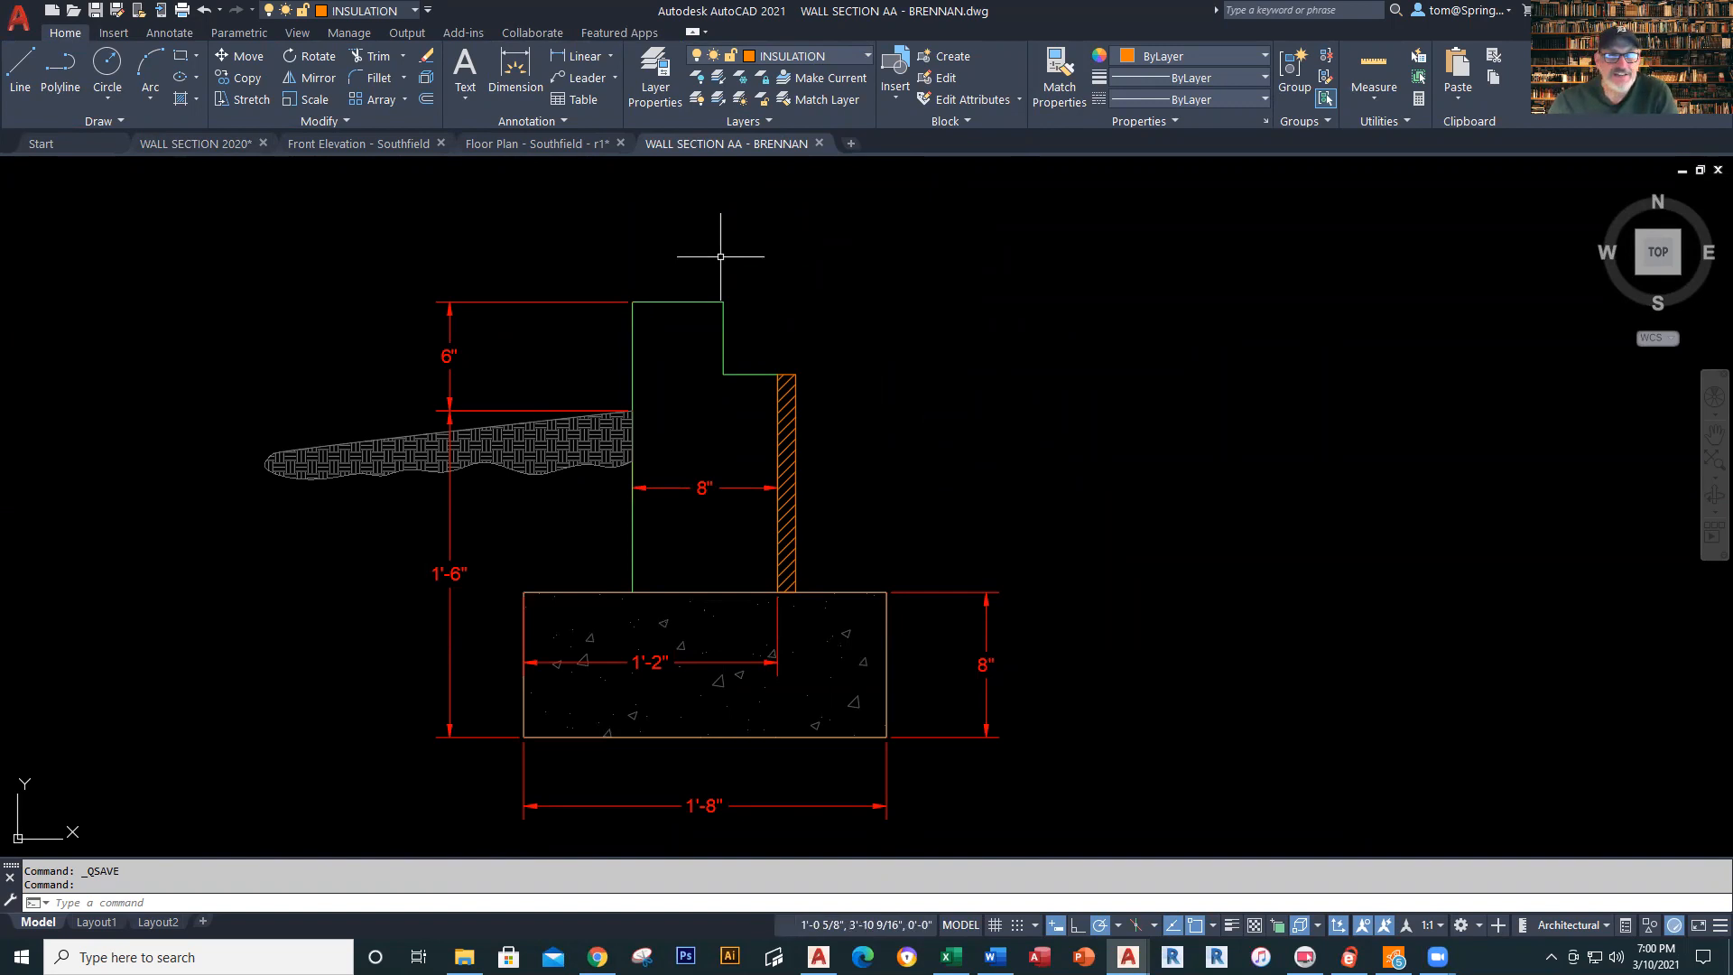
On the SLAB layer, draw a closed 0.25" wide polyline strip along the foundation wall's upper inner face, from the wall top down to the ledge
click(868, 56)
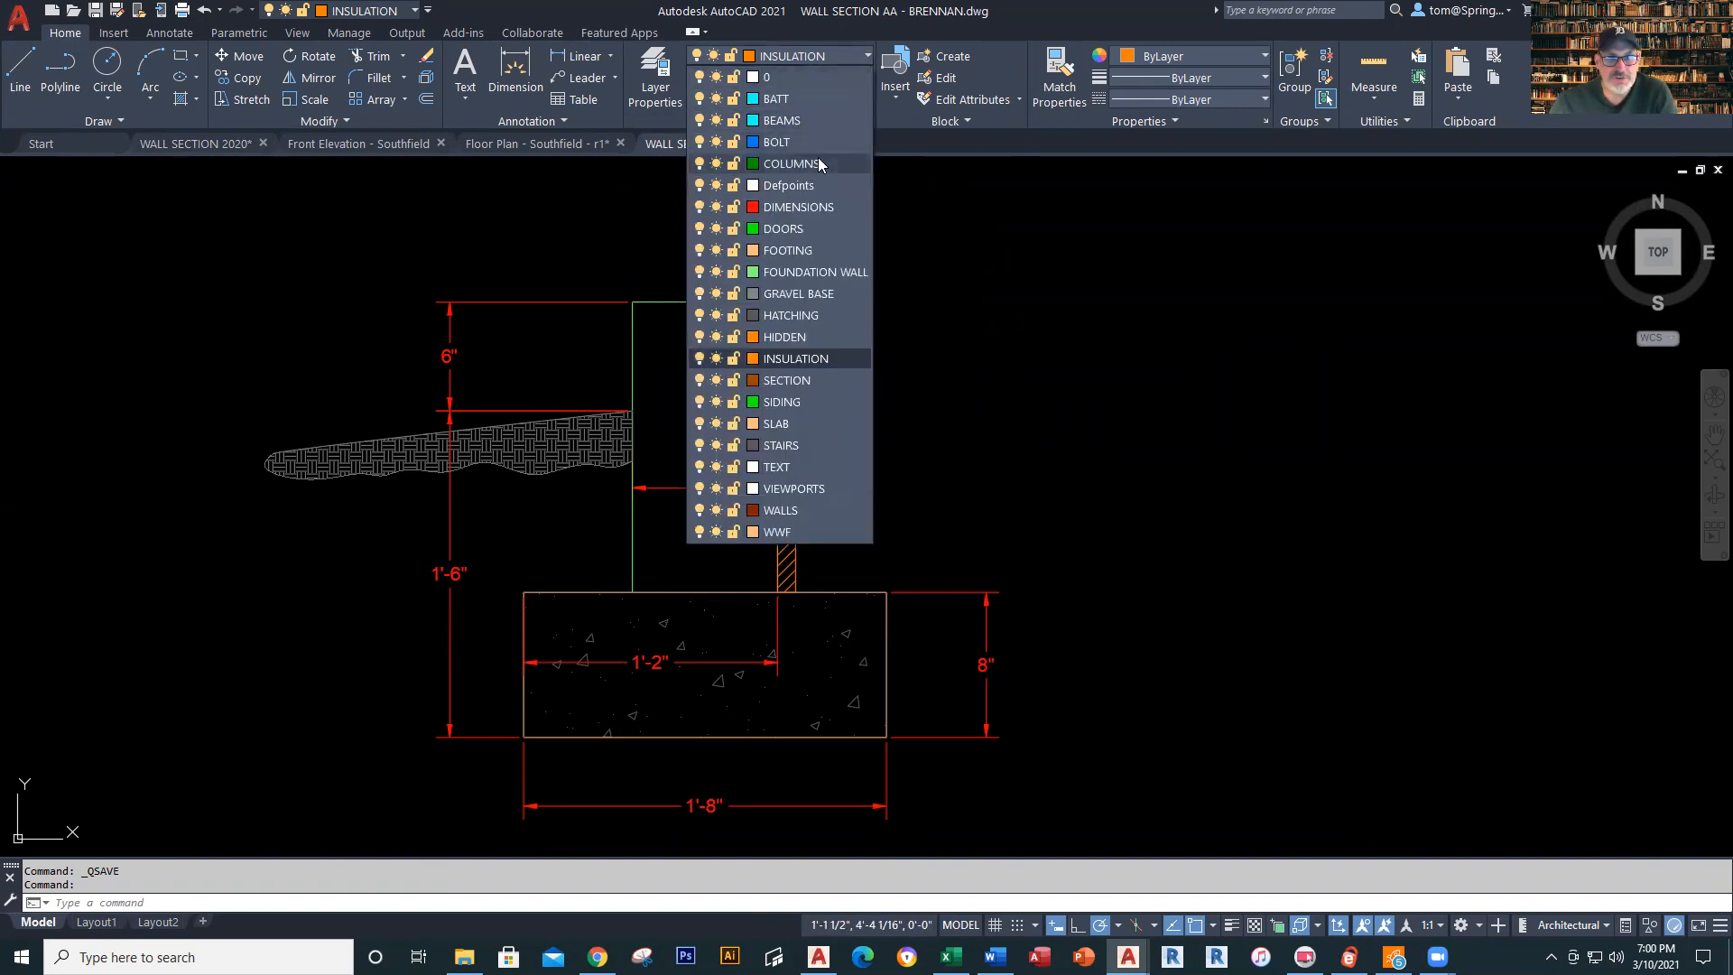
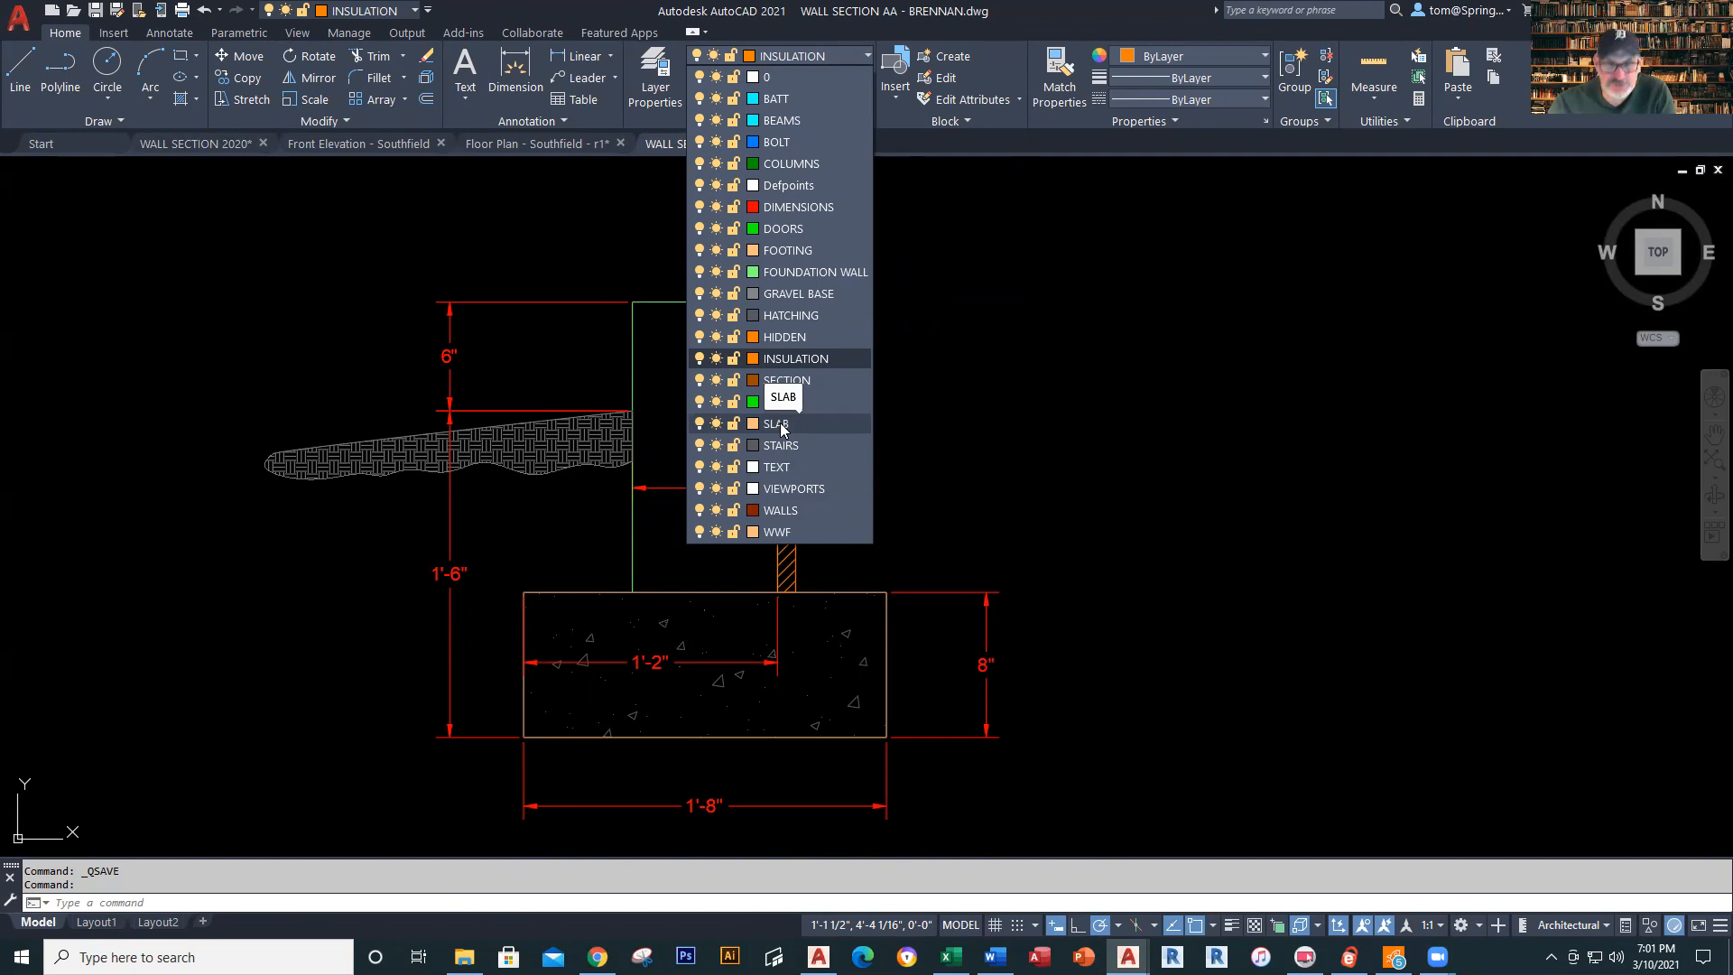
click(782, 428)
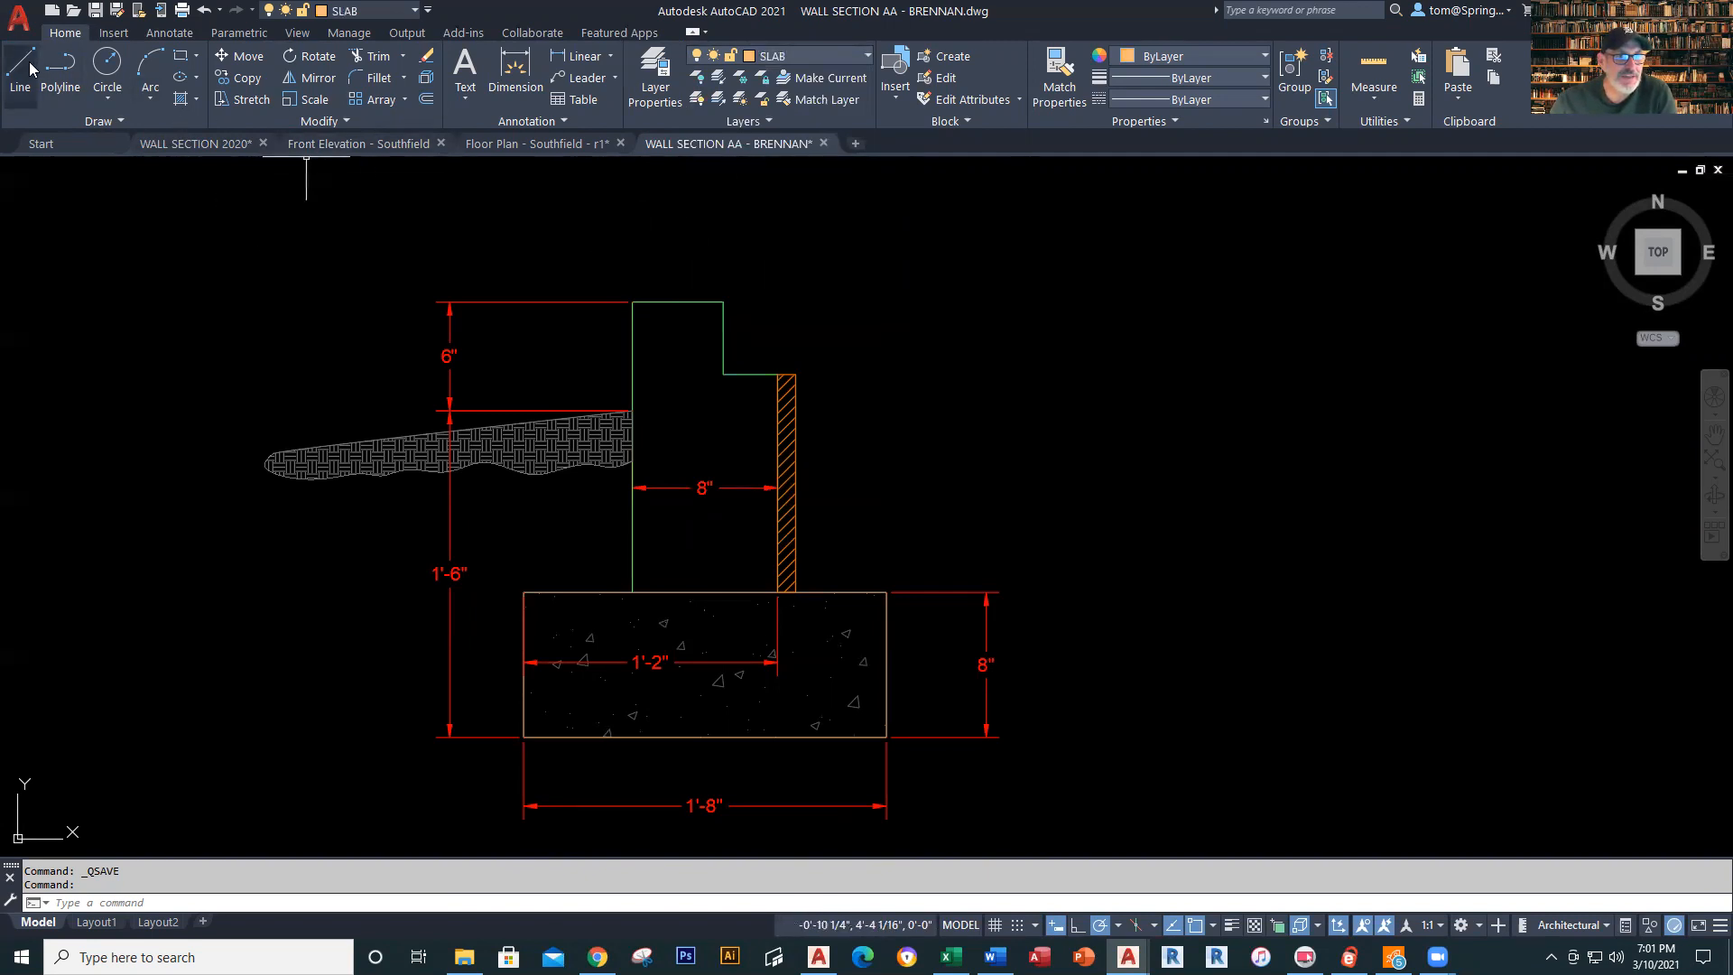
click(60, 71)
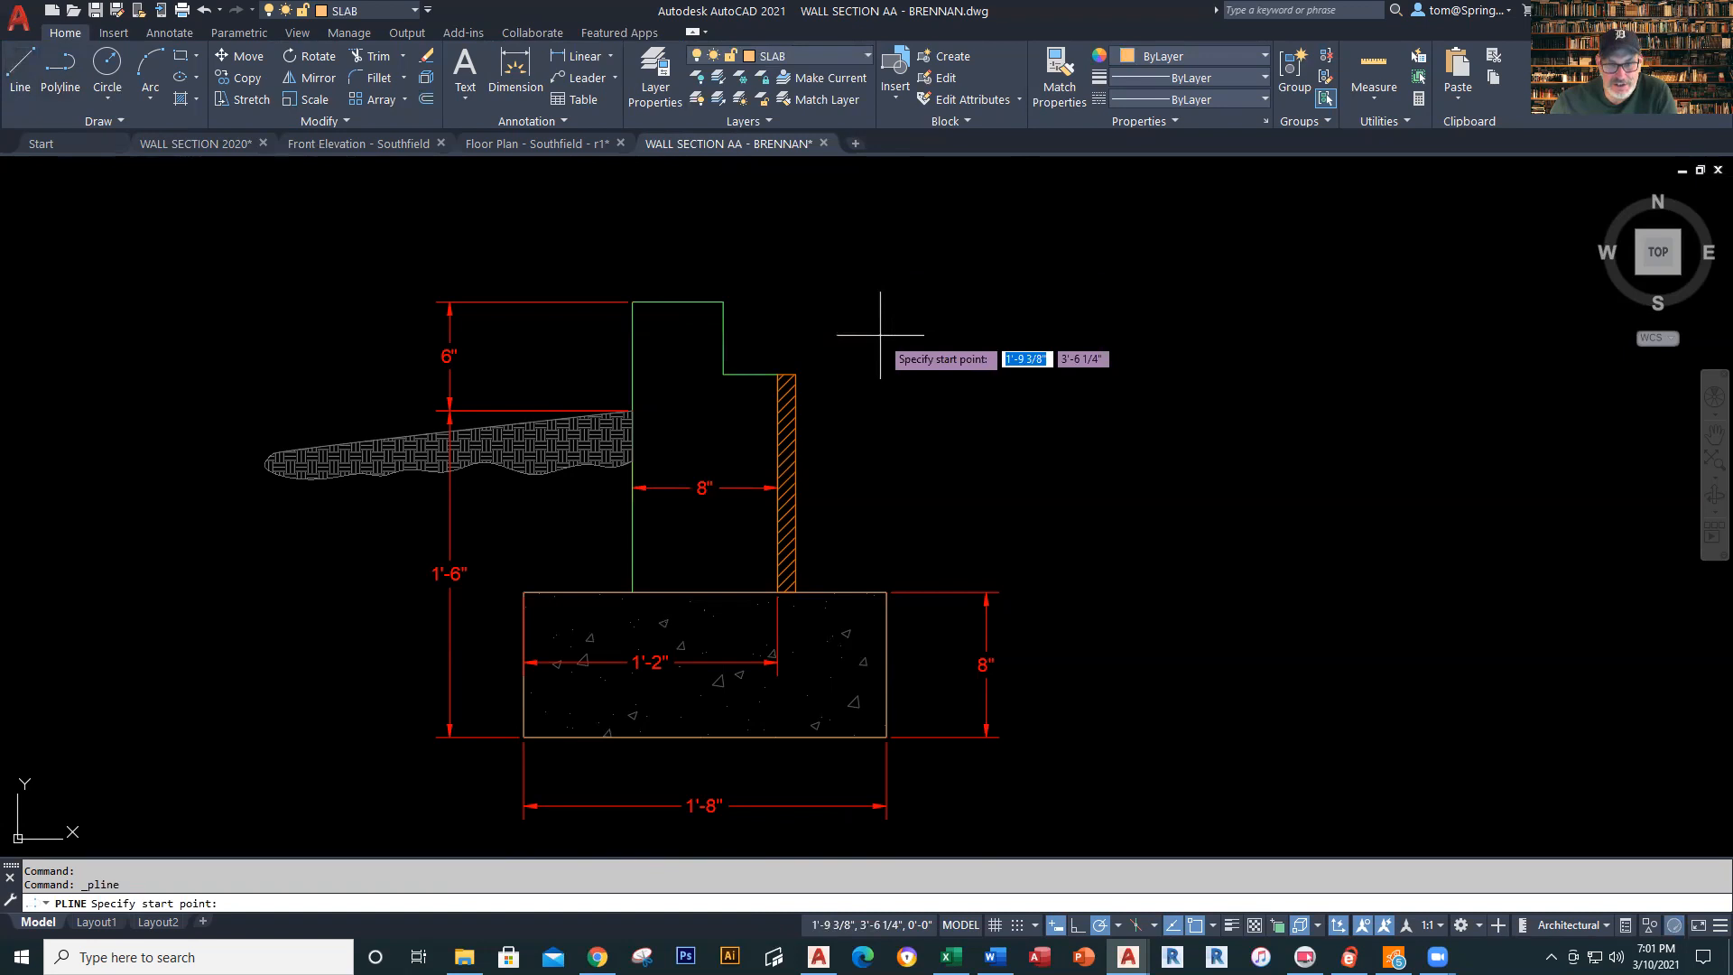
scroll(859, 403, up, 3)
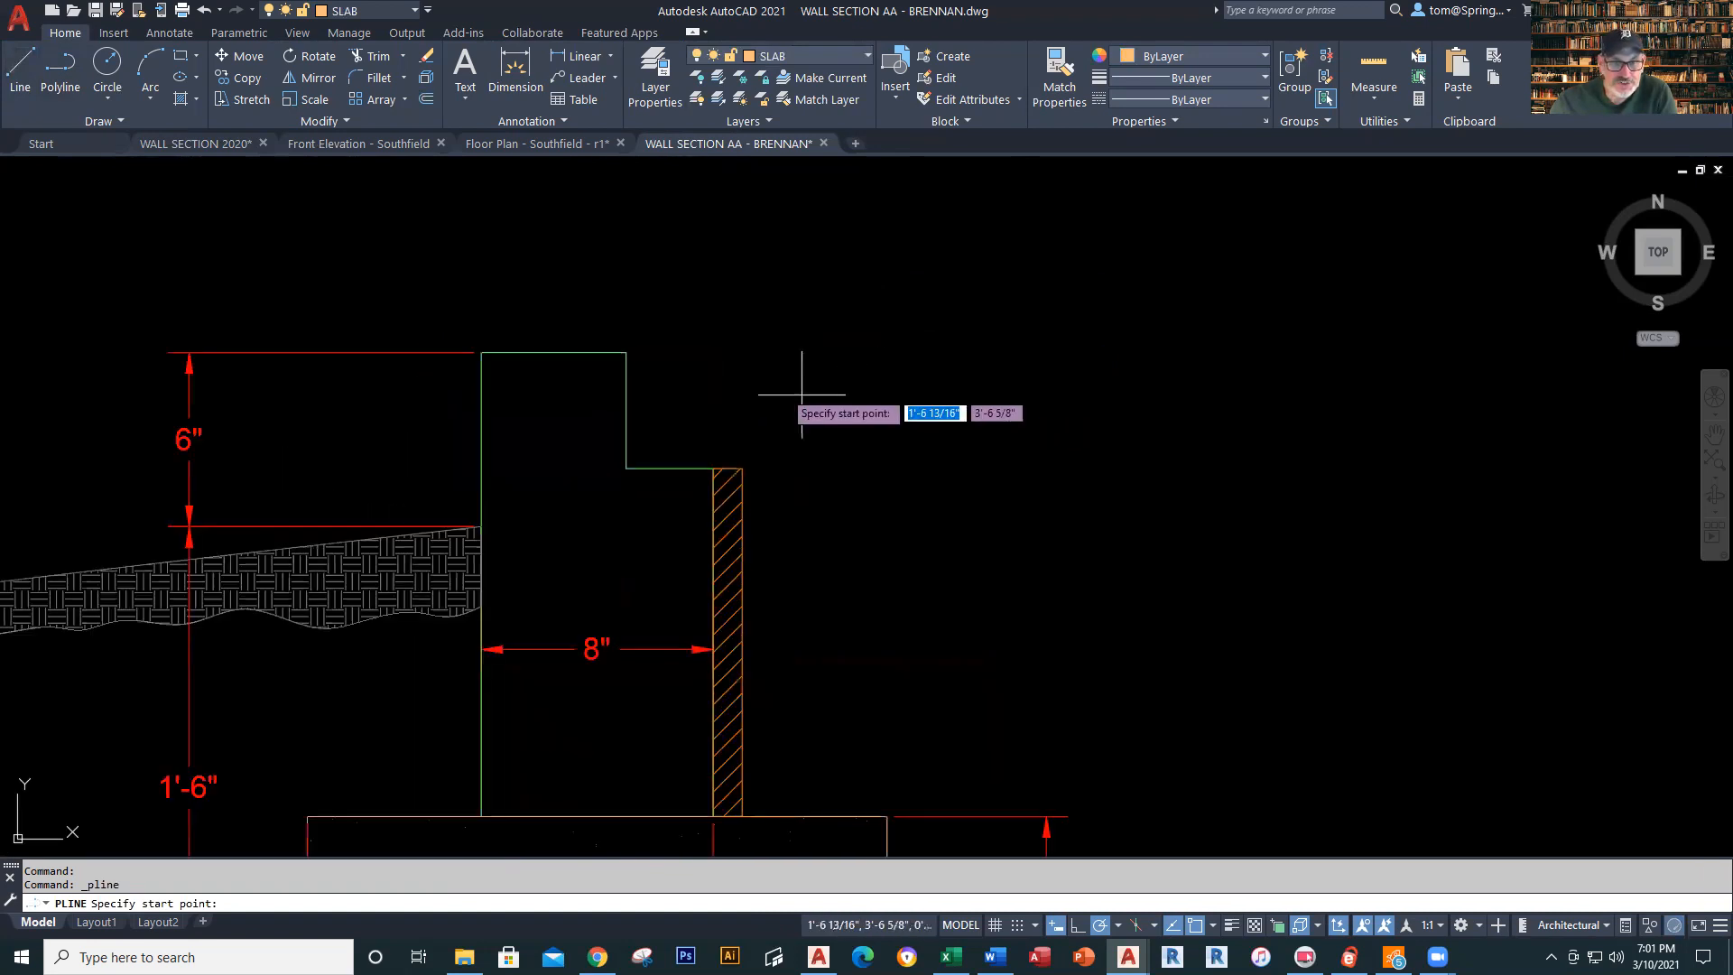
click(628, 352)
key(BackSpace)
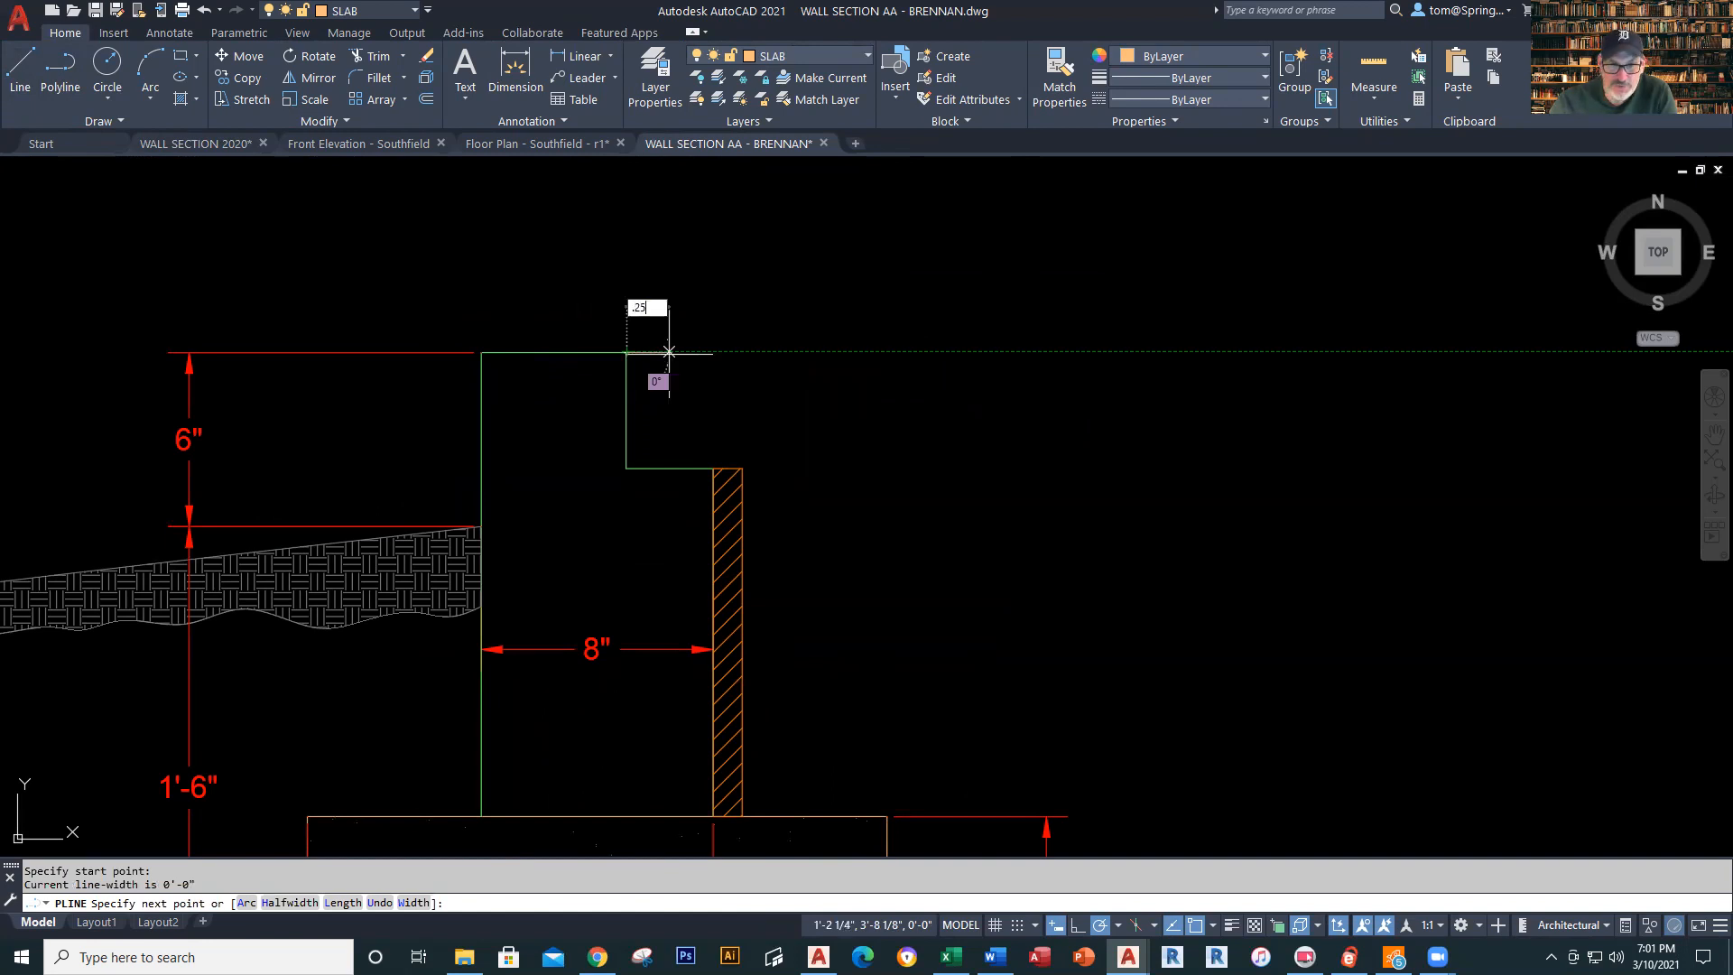
key(Return)
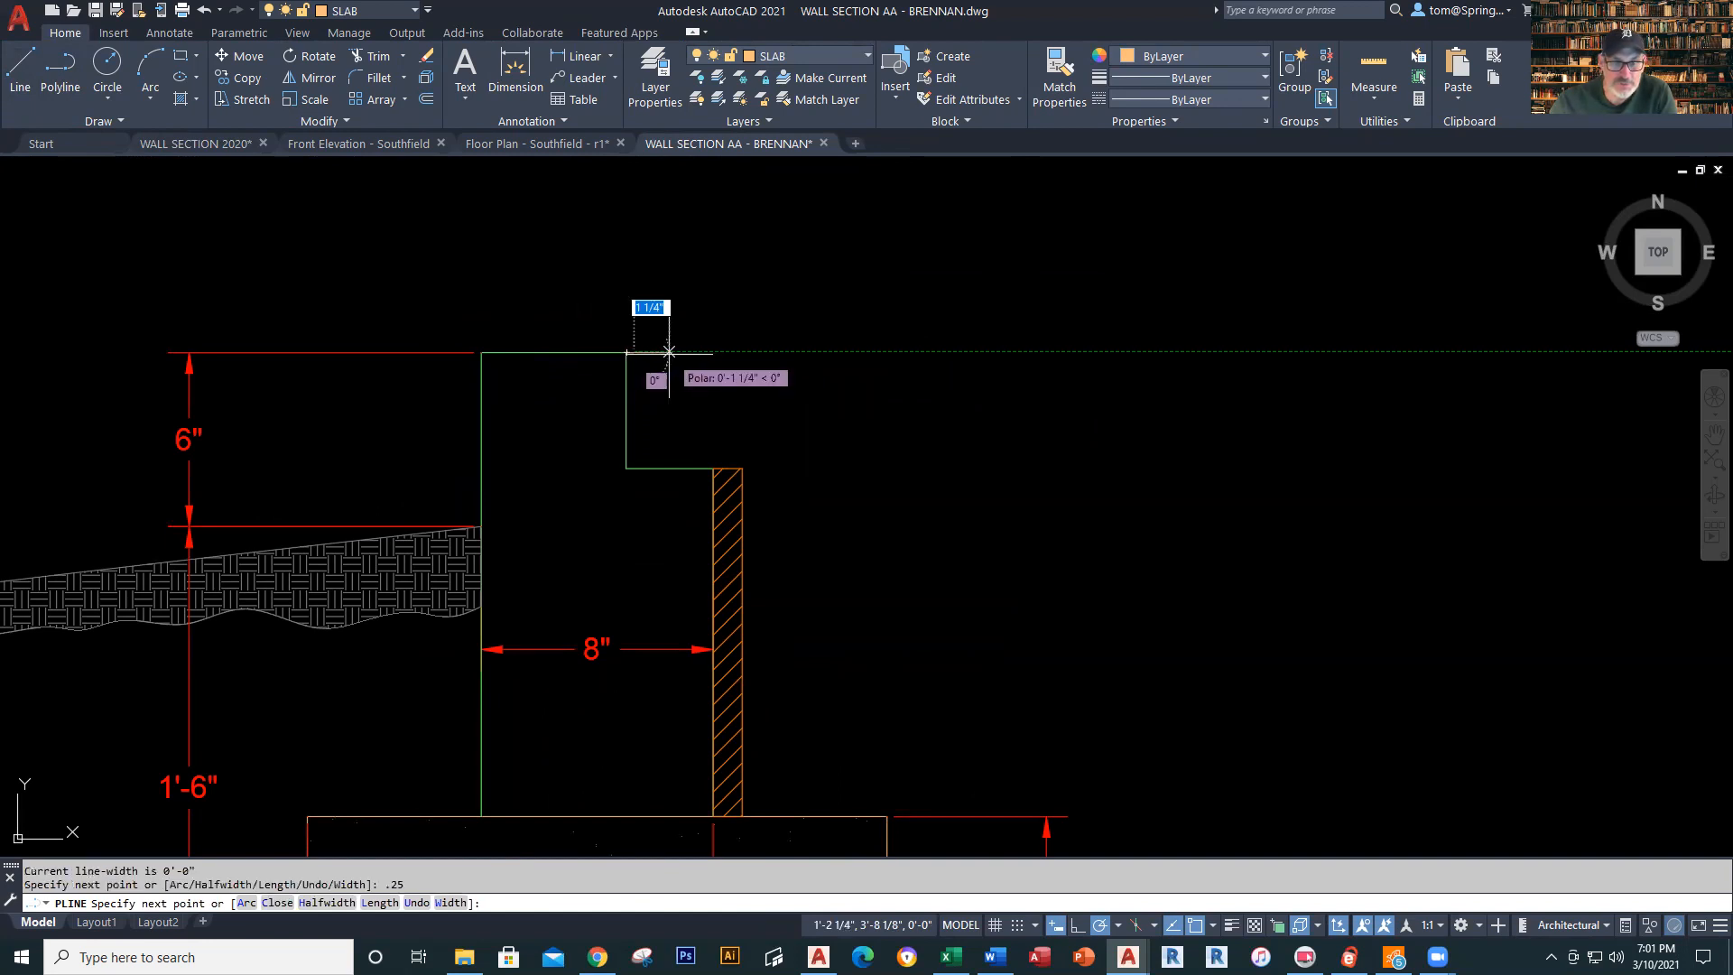
click(622, 473)
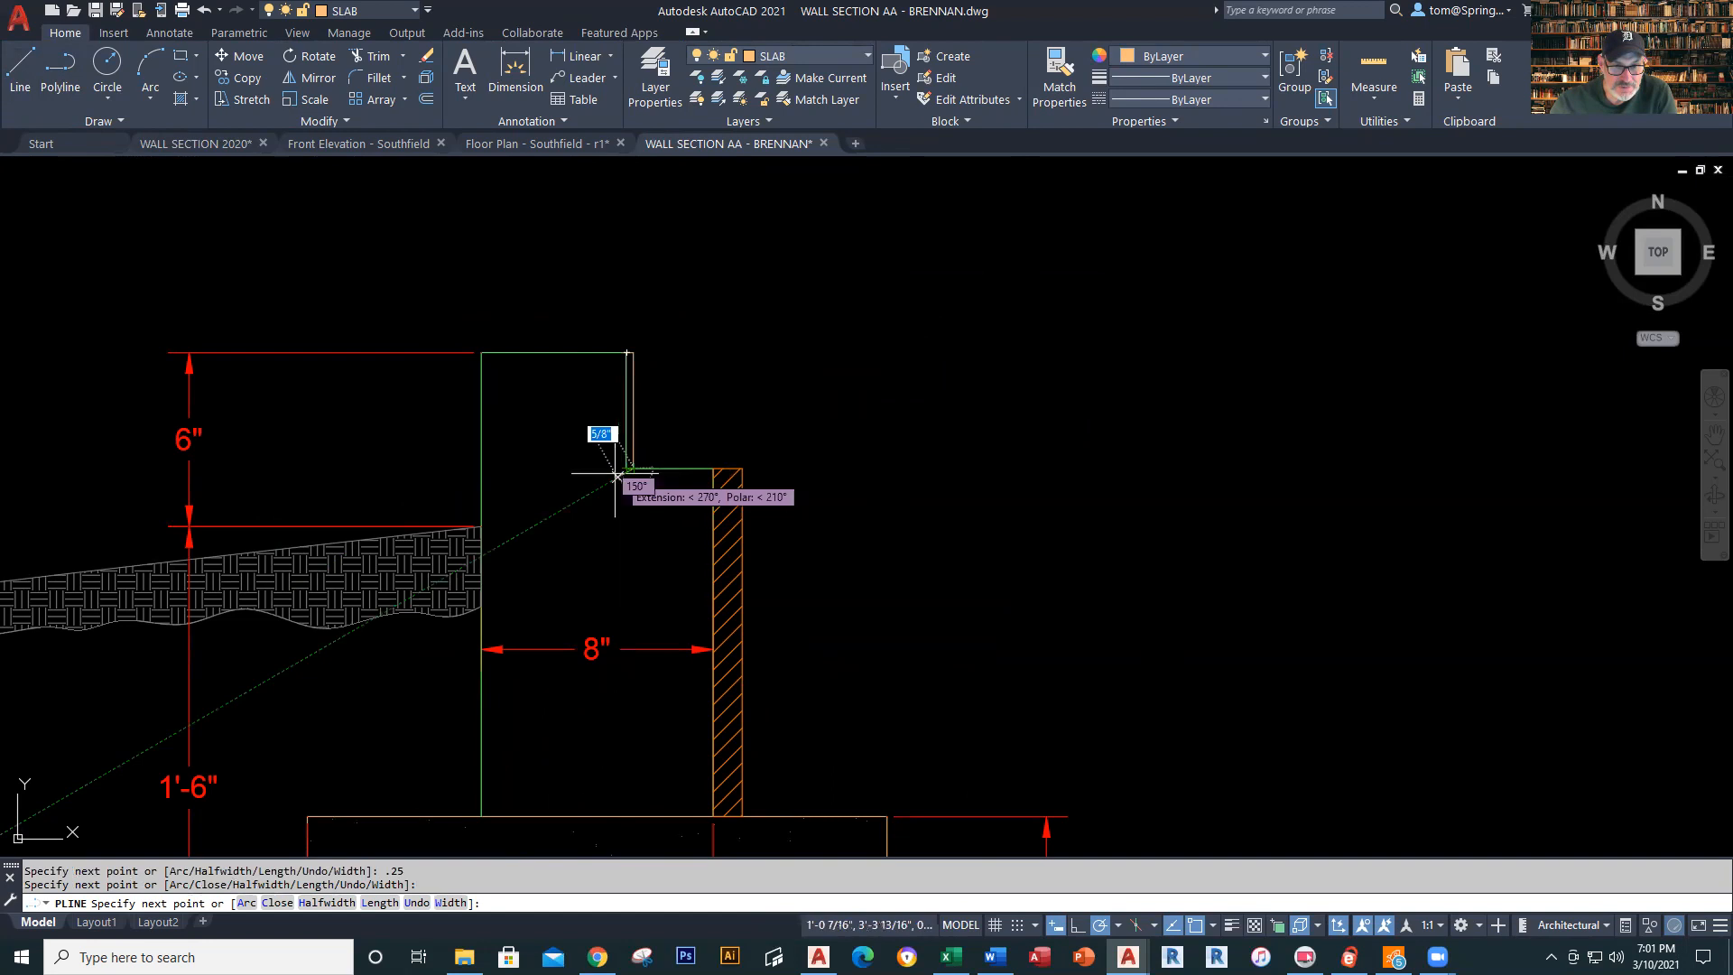
scroll(622, 472, up, 4)
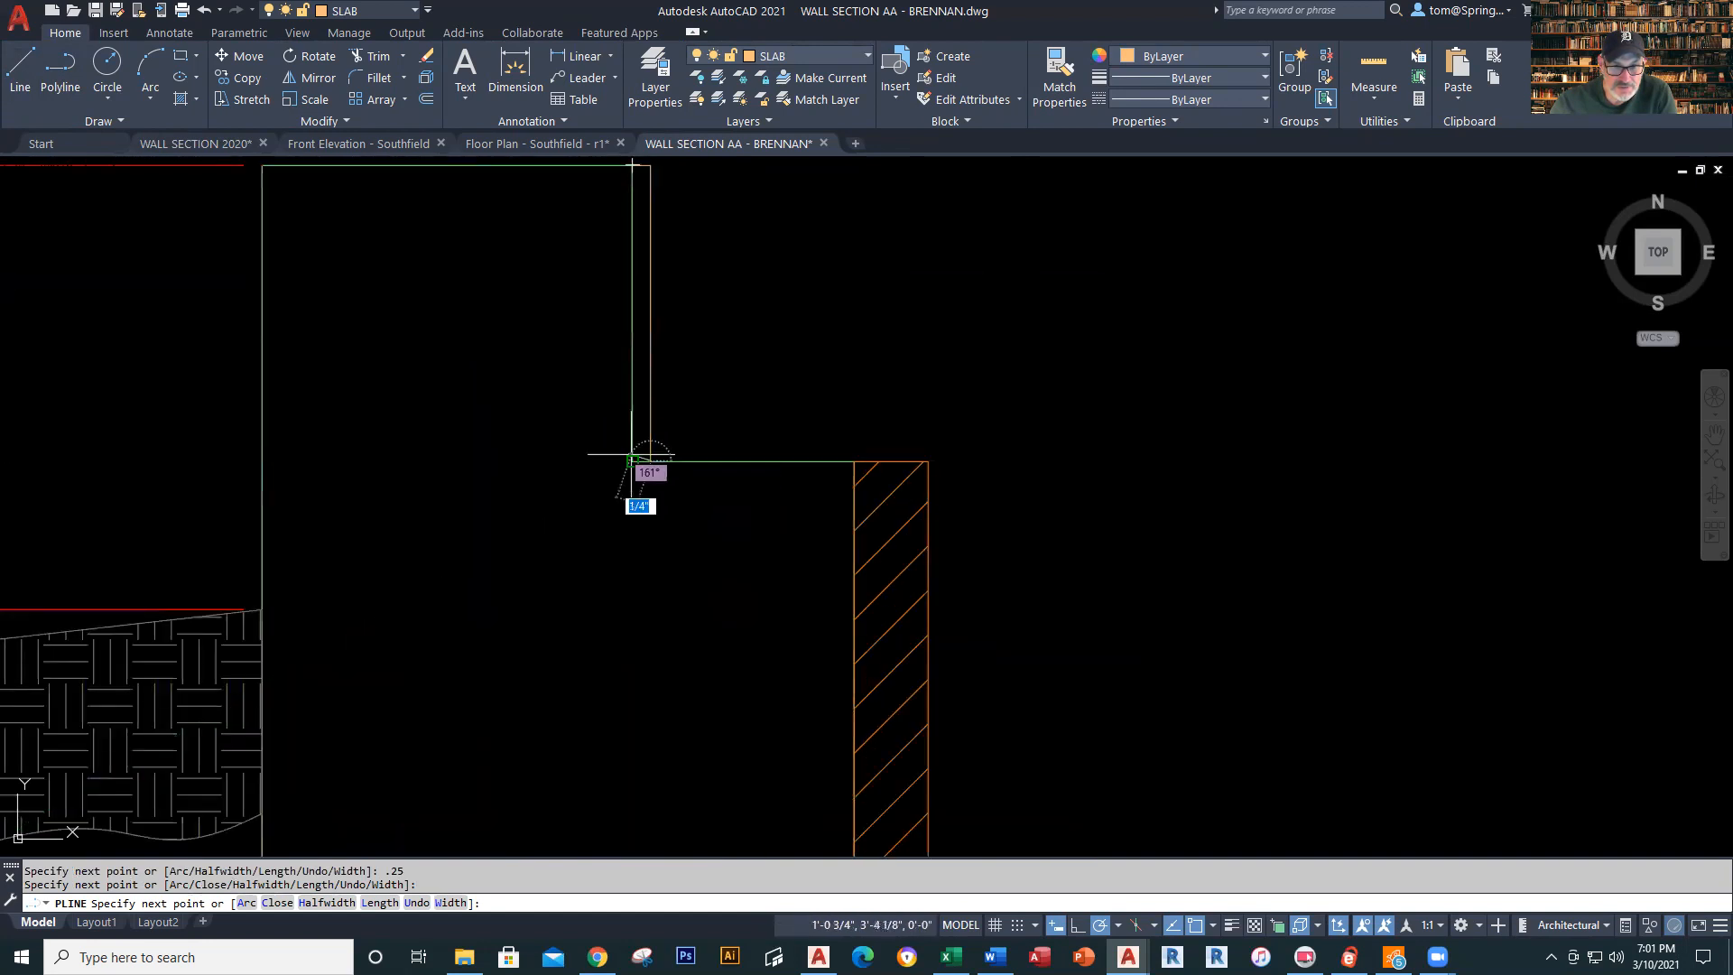
click(630, 466)
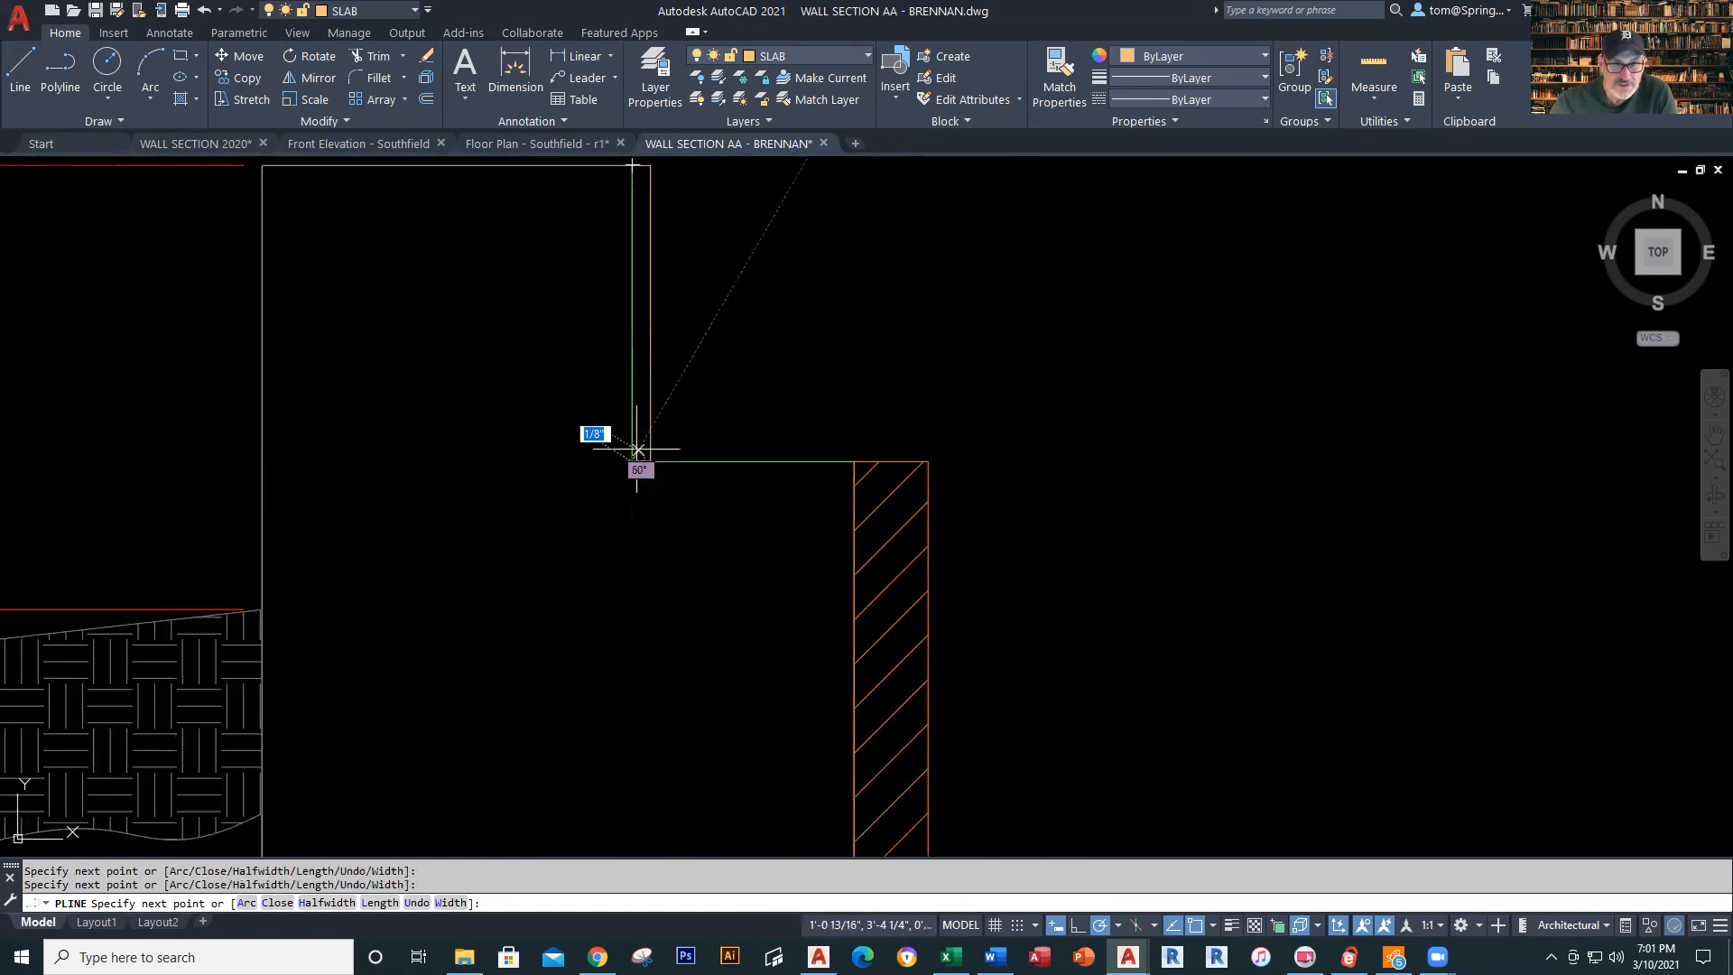
text(C)
key(Return)
key(Escape)
scroll(837, 397, down, 4)
middle_drag(831, 391, 835, 435)
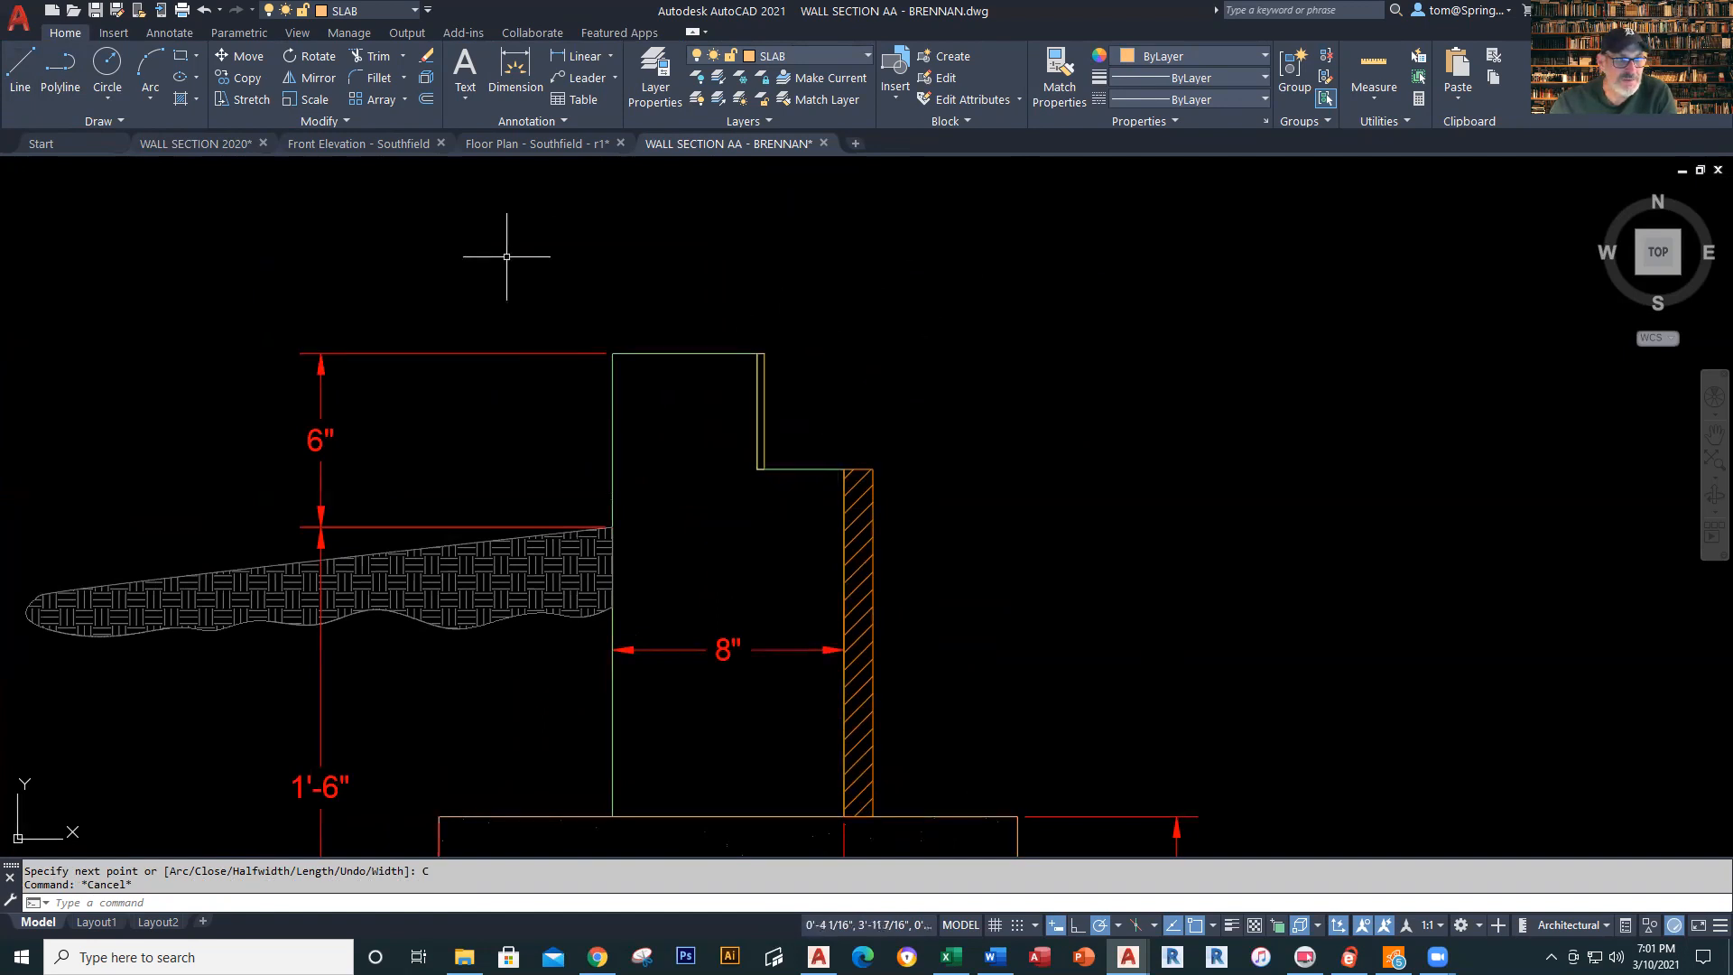
Hatch the narrow joint strip above the ledge with the ANSI31 diagonal pattern at scale 3.4
click(185, 105)
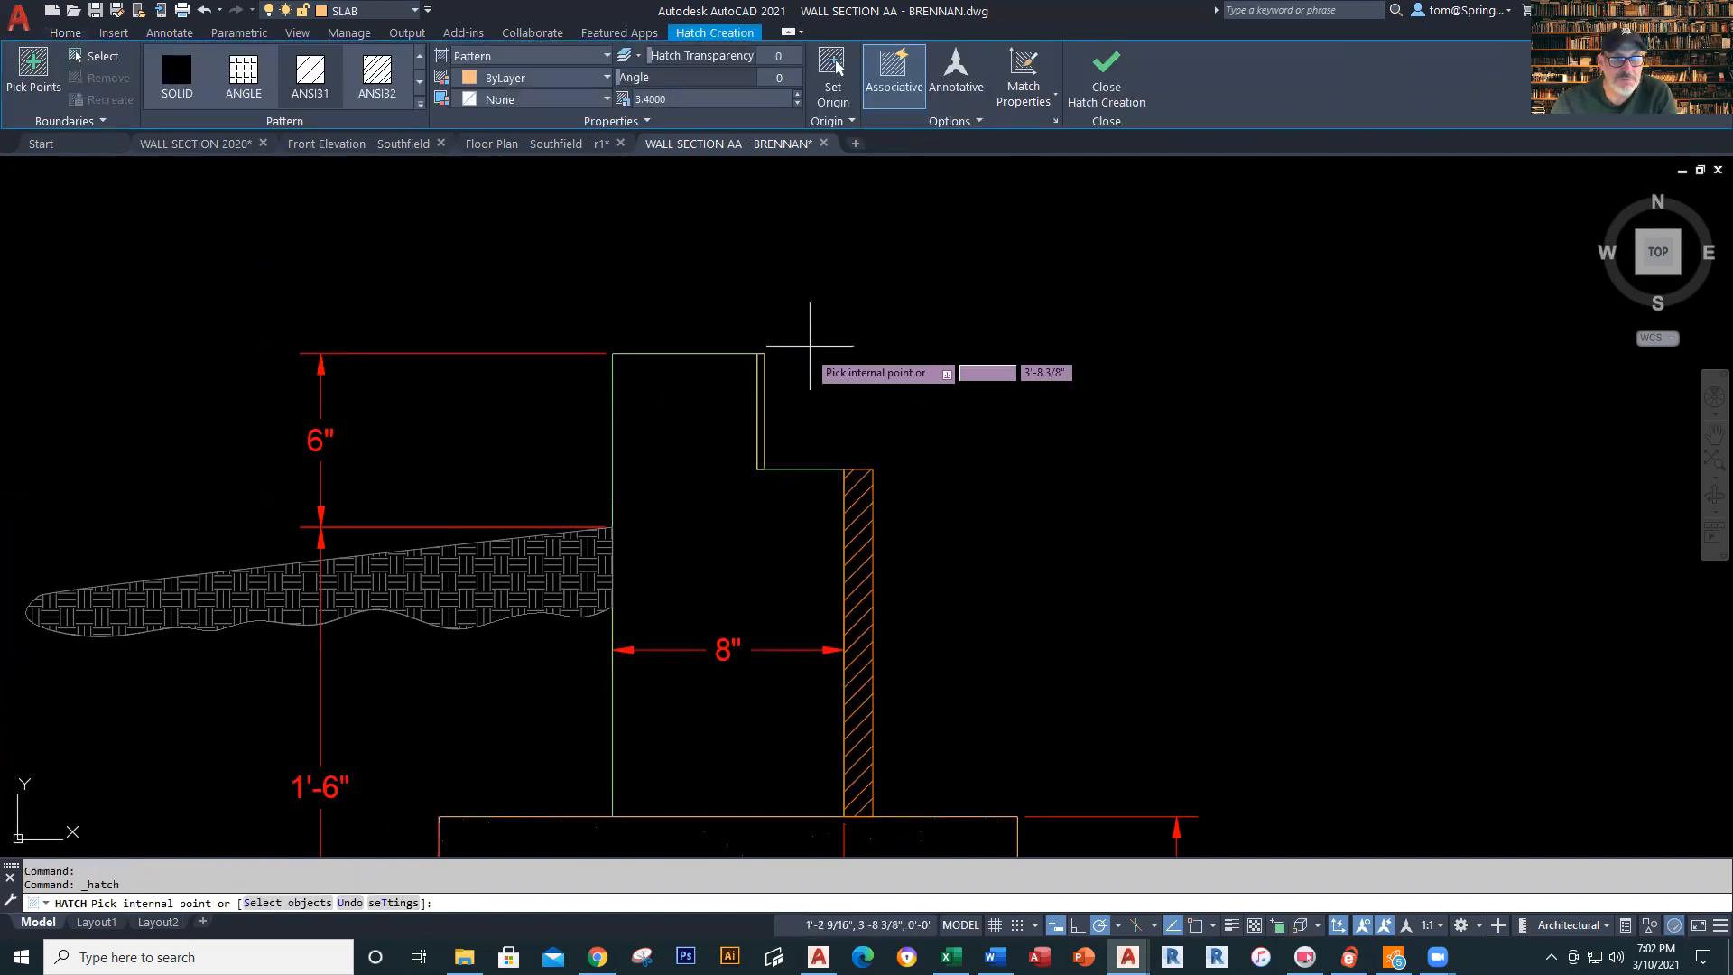
scroll(785, 398, up, 5)
click(689, 447)
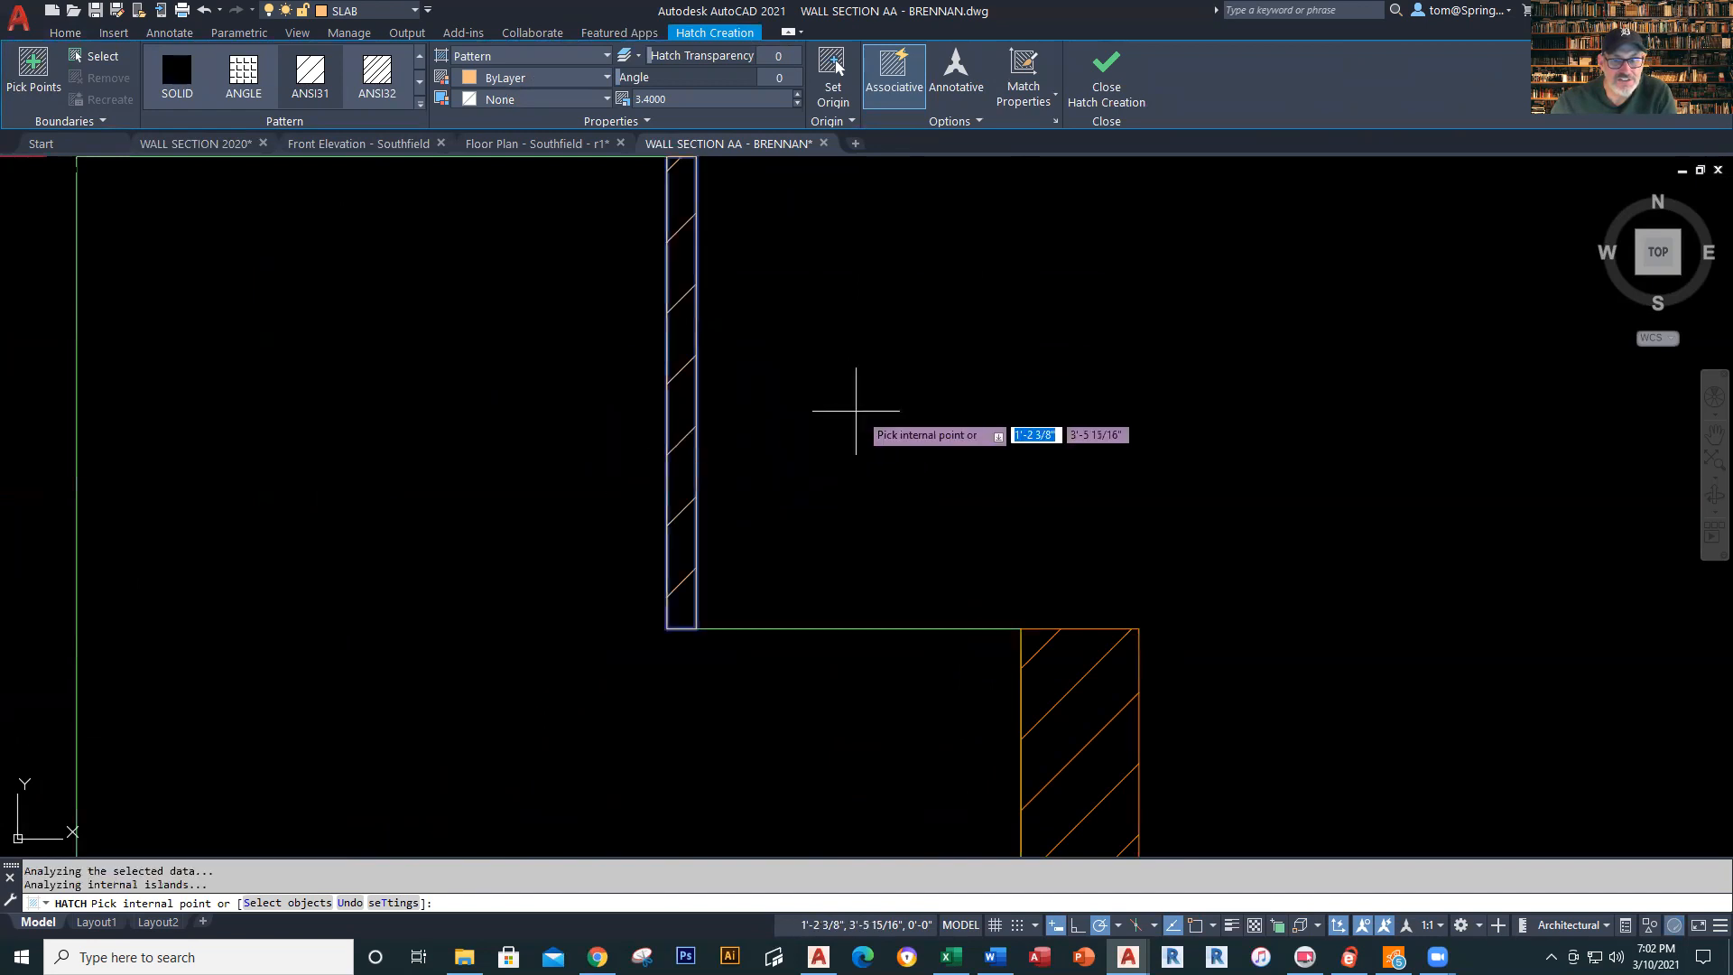
key(Escape)
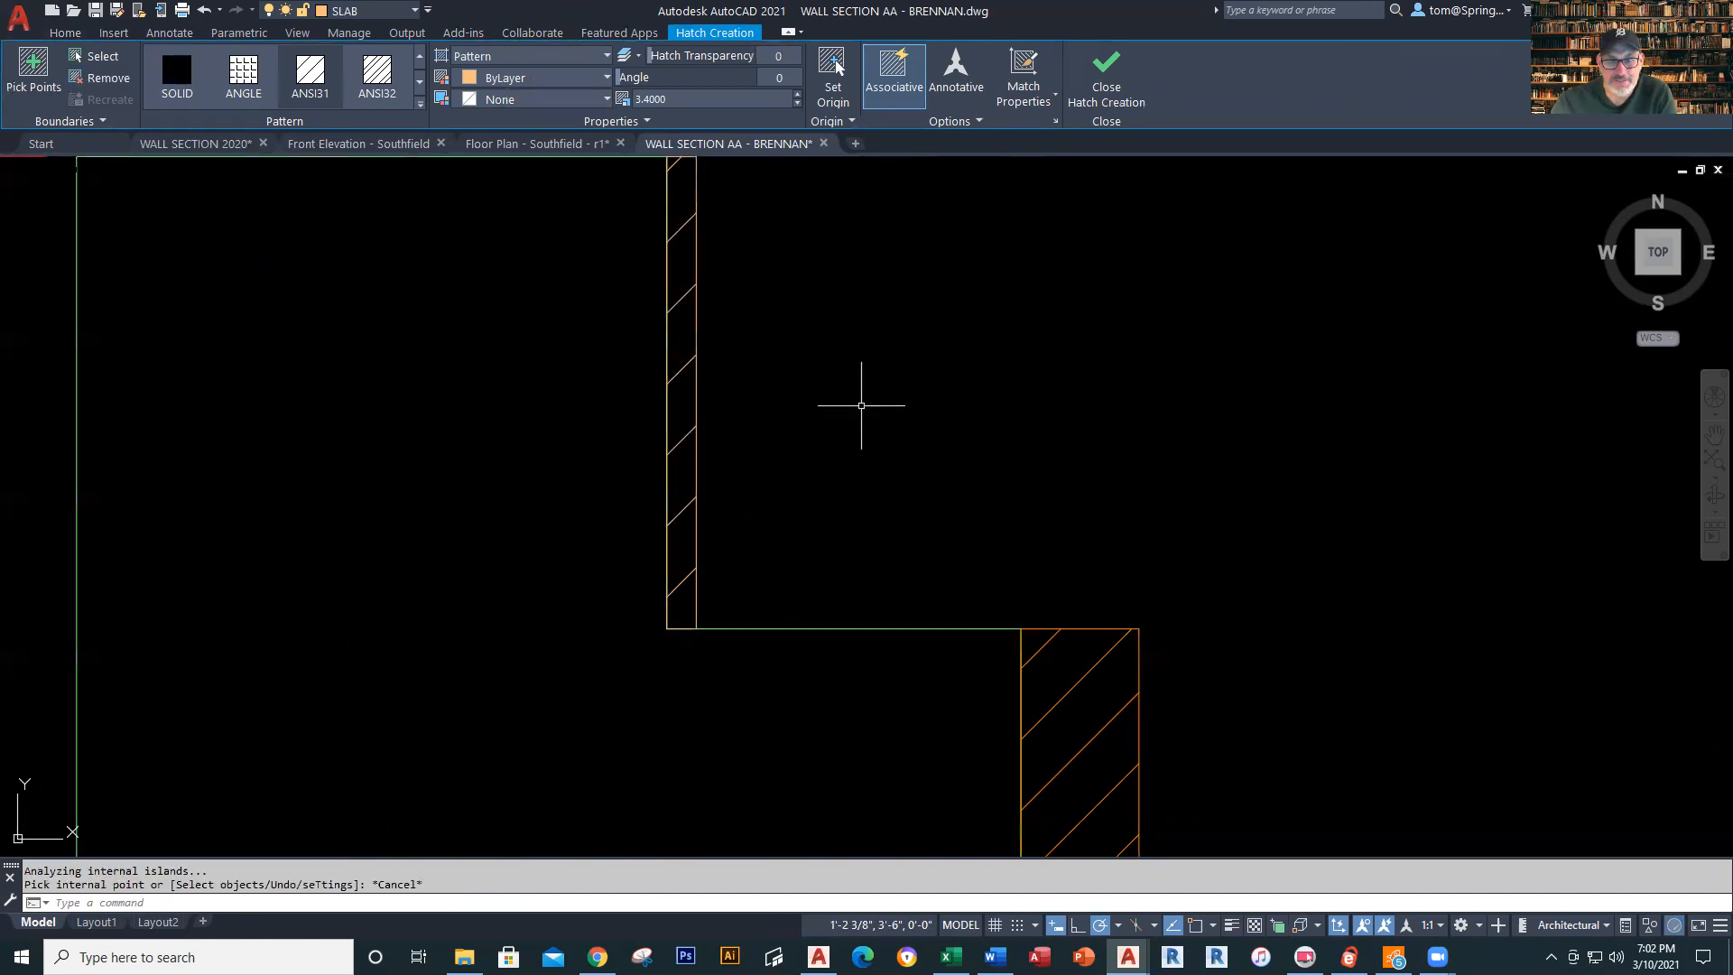
scroll(929, 399, down, 2)
mouse_move(929, 398)
middle_down()
mouse_move(825, 437)
mouse_move(828, 413)
middle_up()
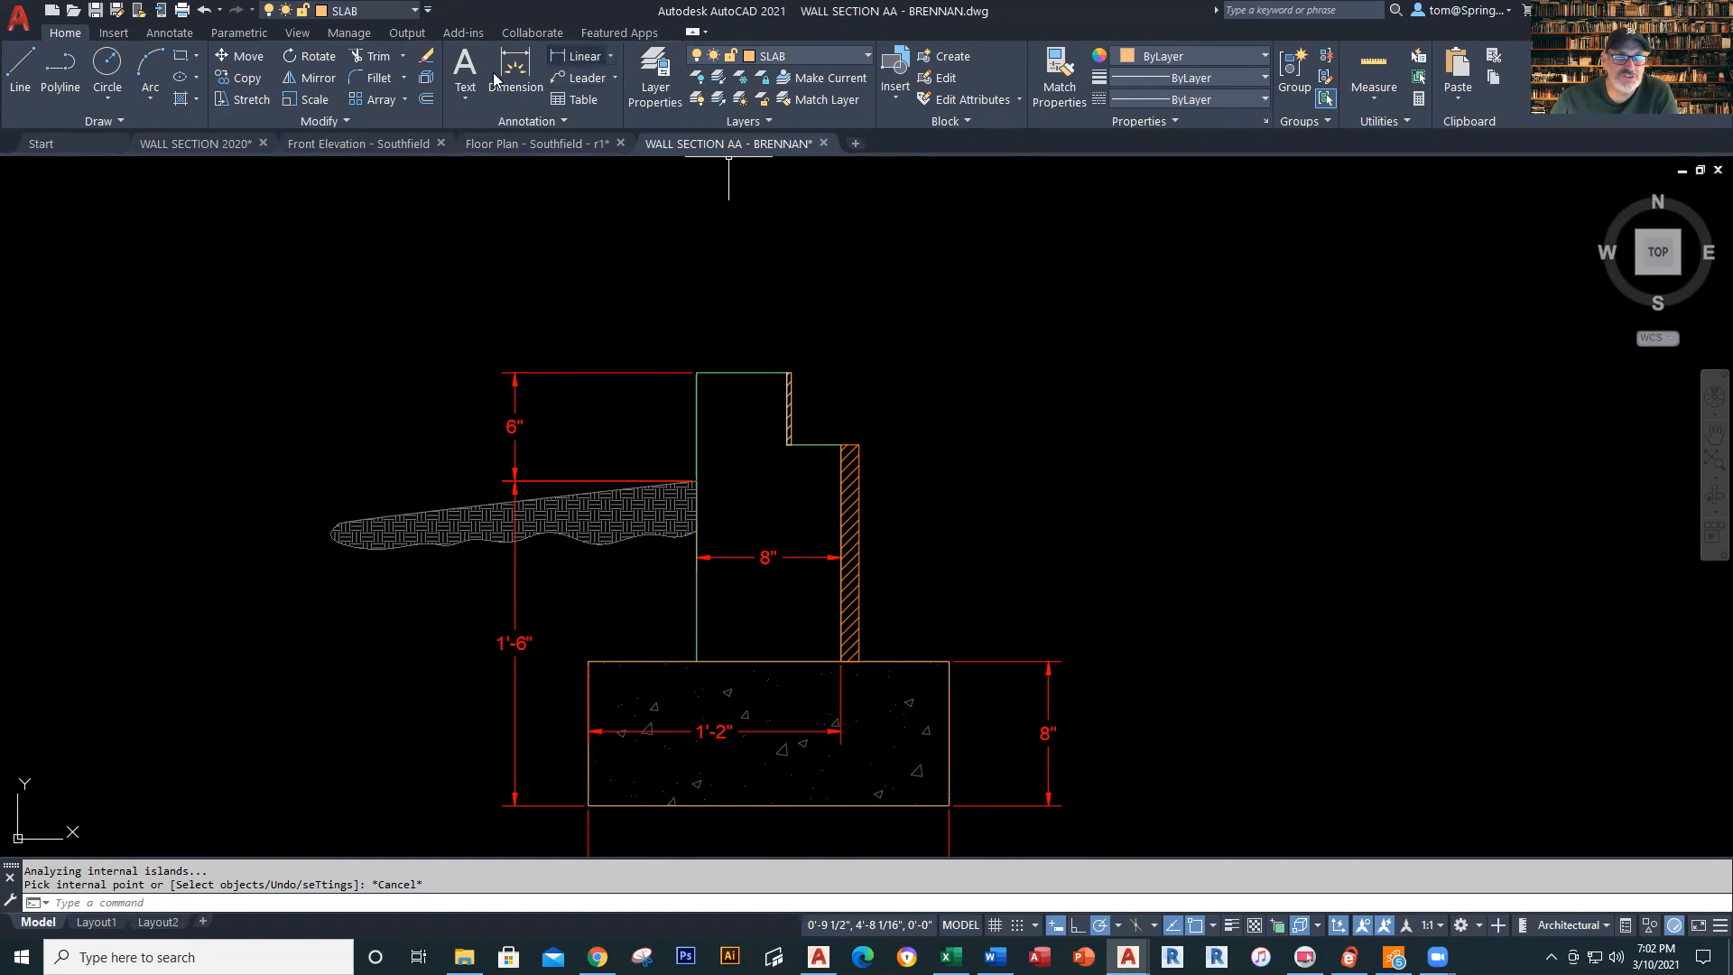
Draw the slab's top line horizontally 1'6" inward from the upper outer corner of the joint strip
click(22, 70)
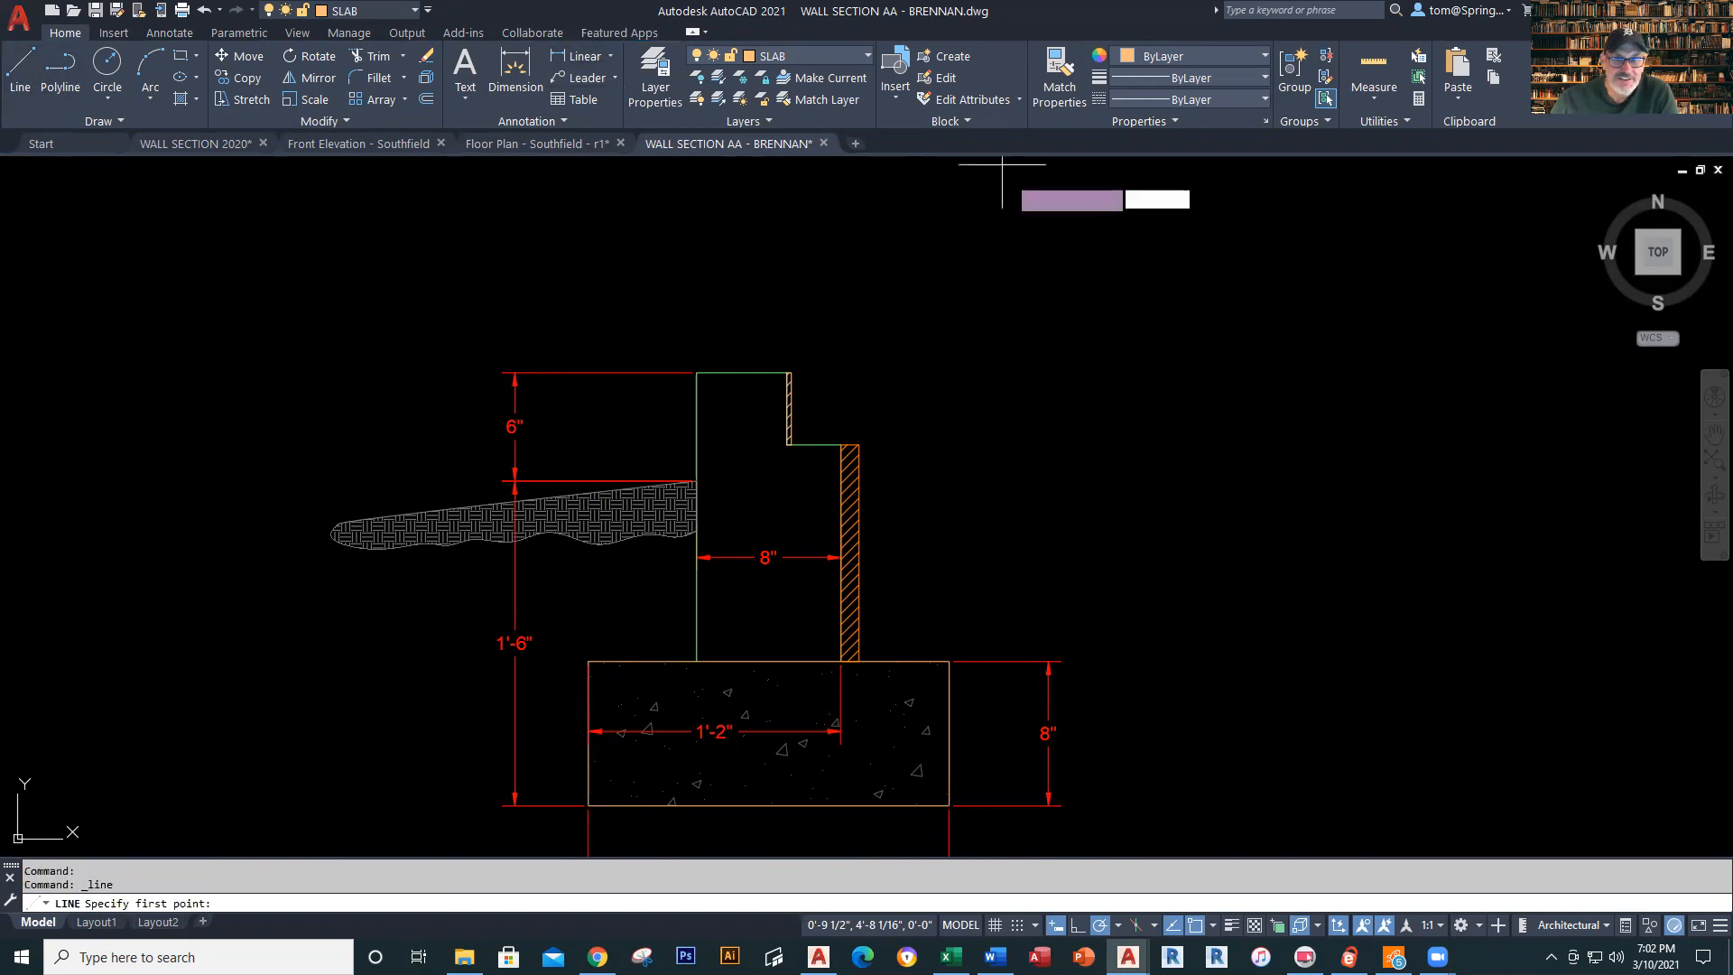
click(791, 372)
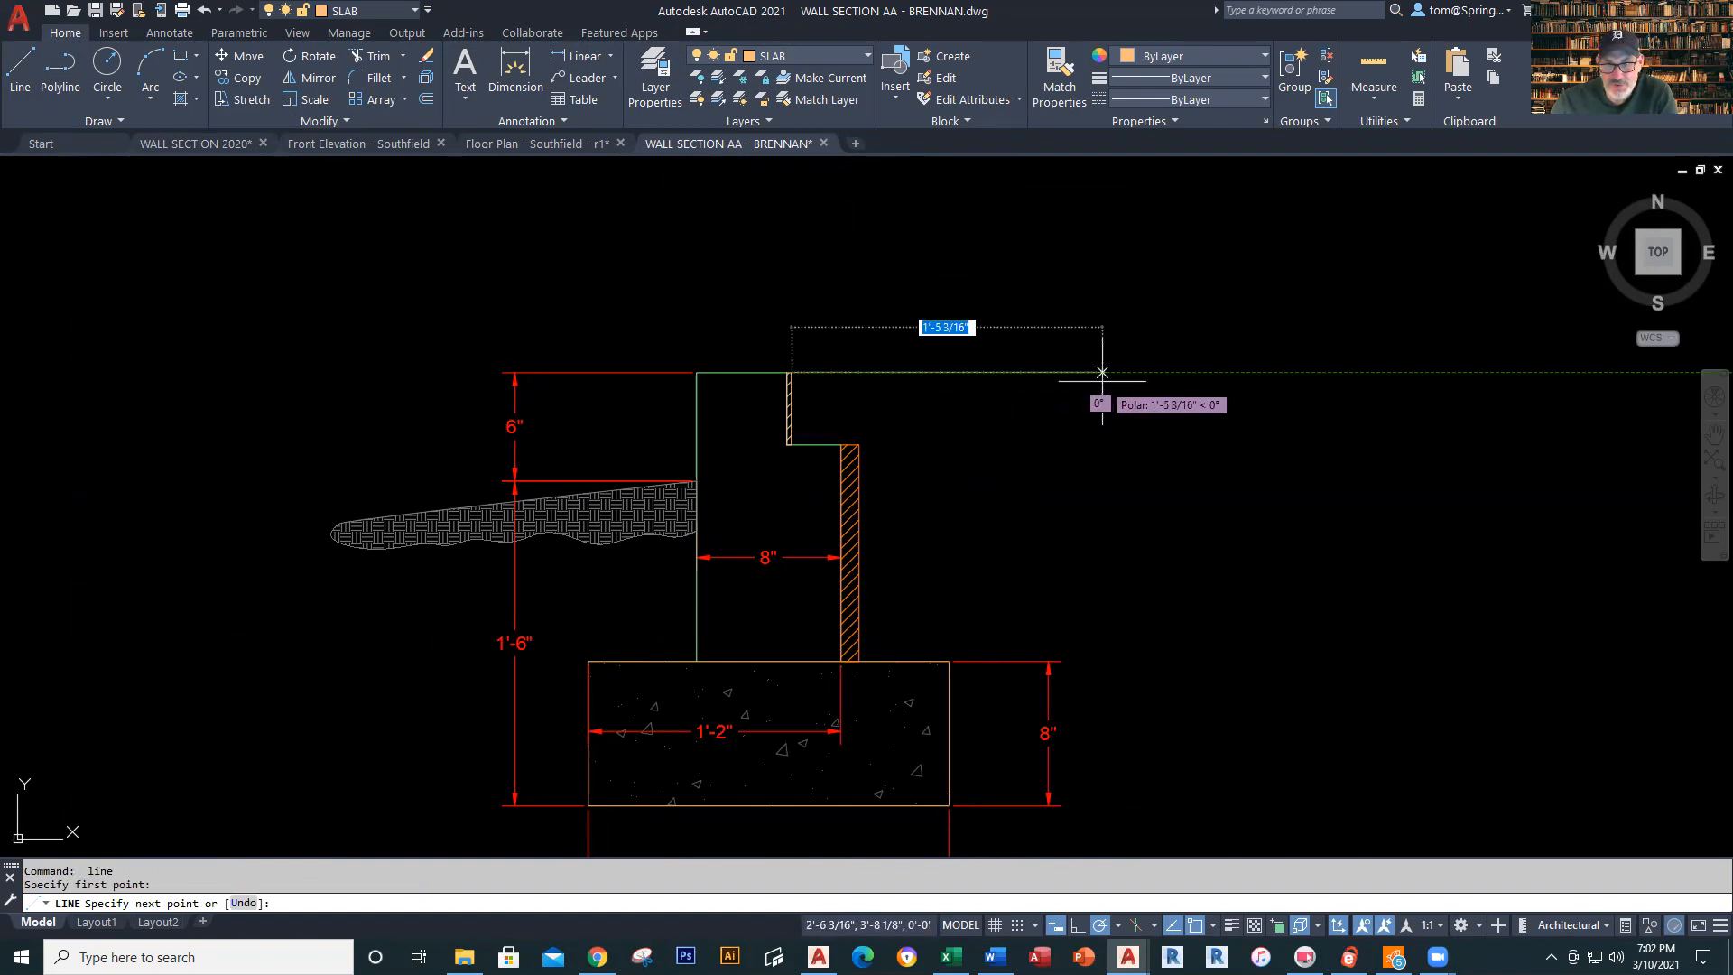
text(1'6)
key(Return)
key(Escape)
Draw the slab's bottom line horizontally 1'6" inward from the lower inner corner of the joint strip
right_click(1105, 346)
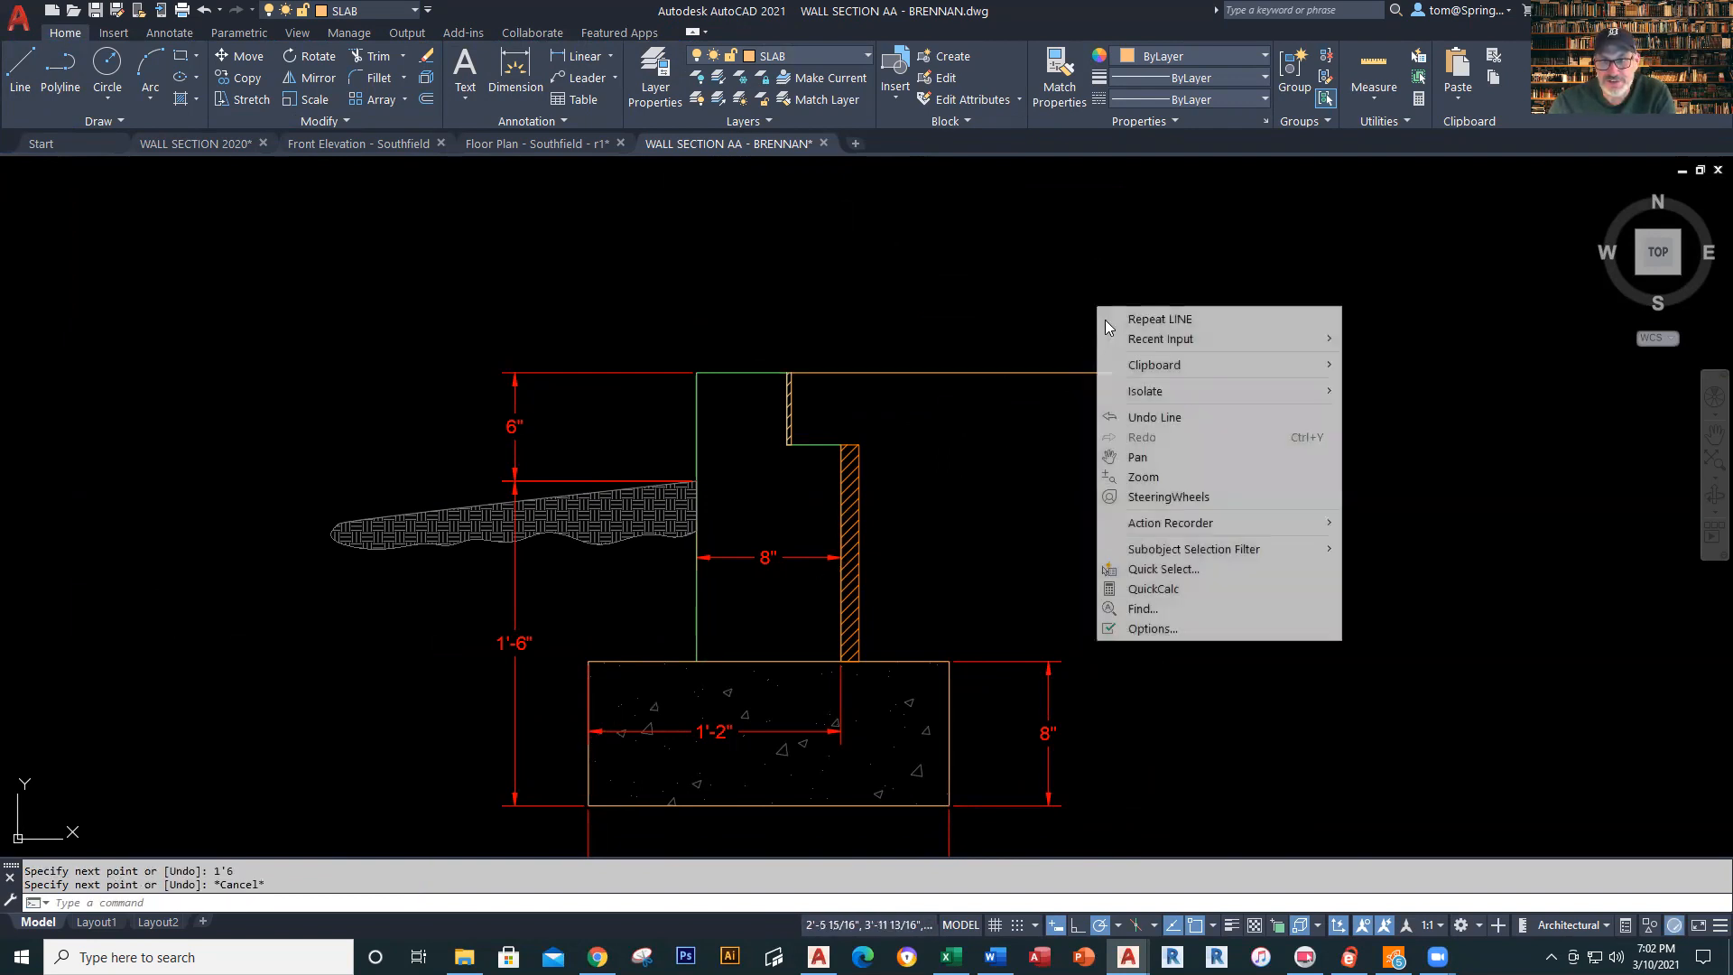
click(1139, 316)
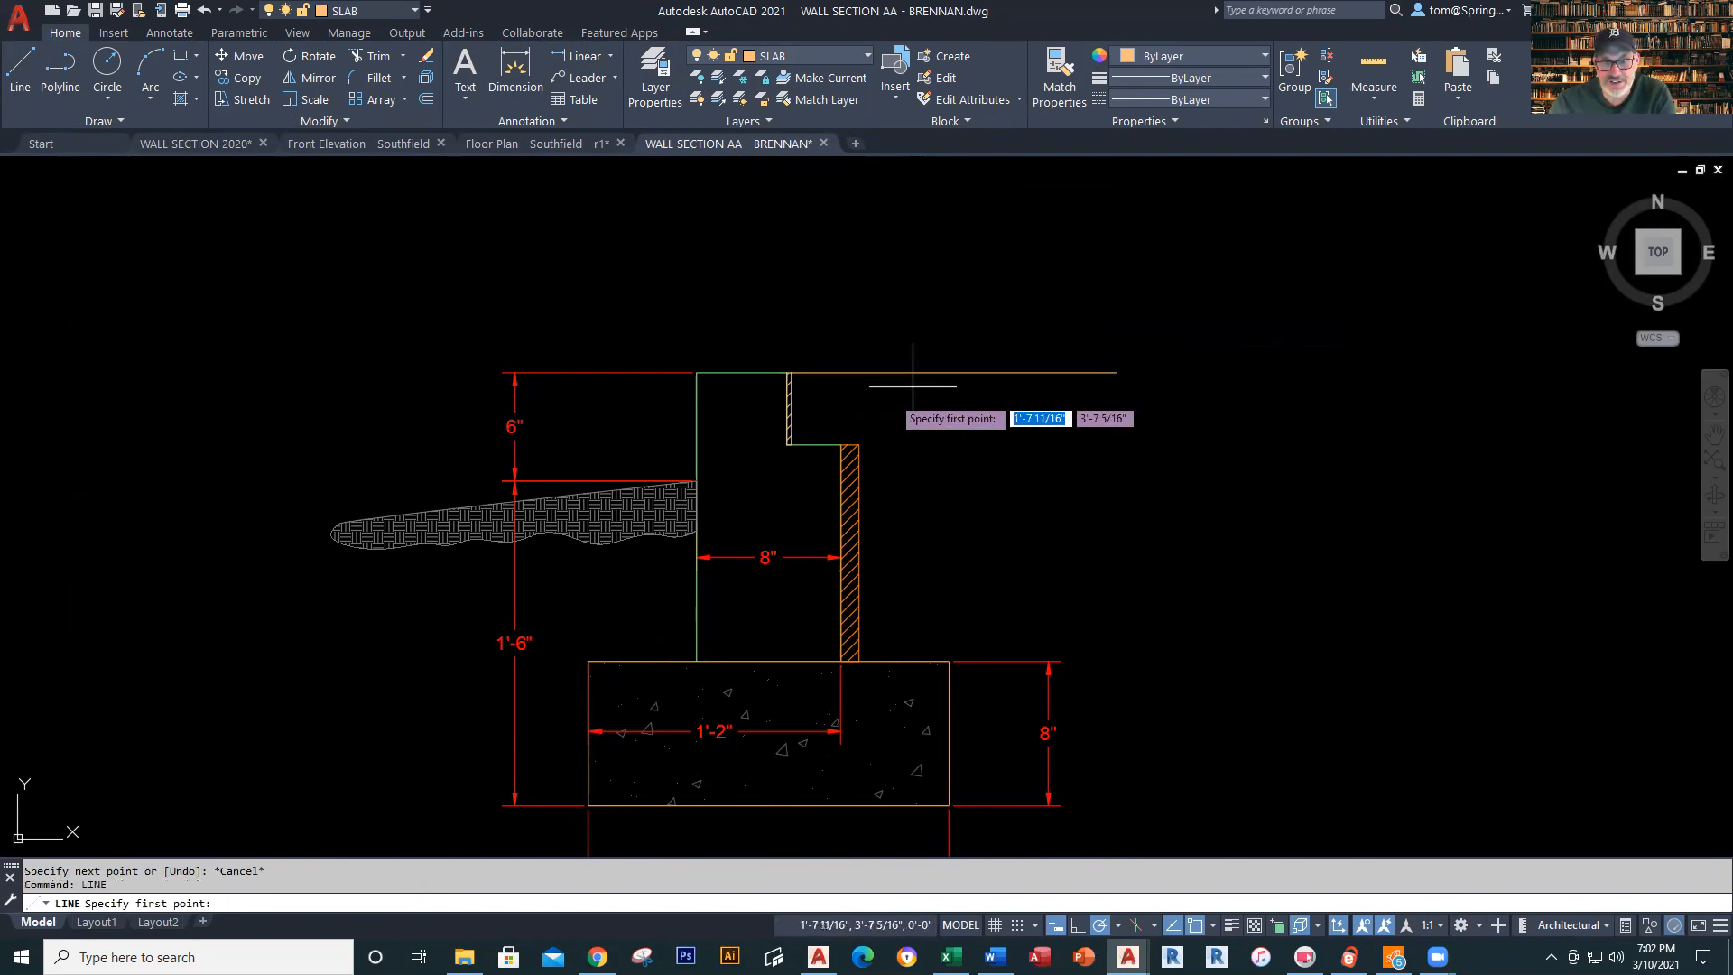
click(792, 444)
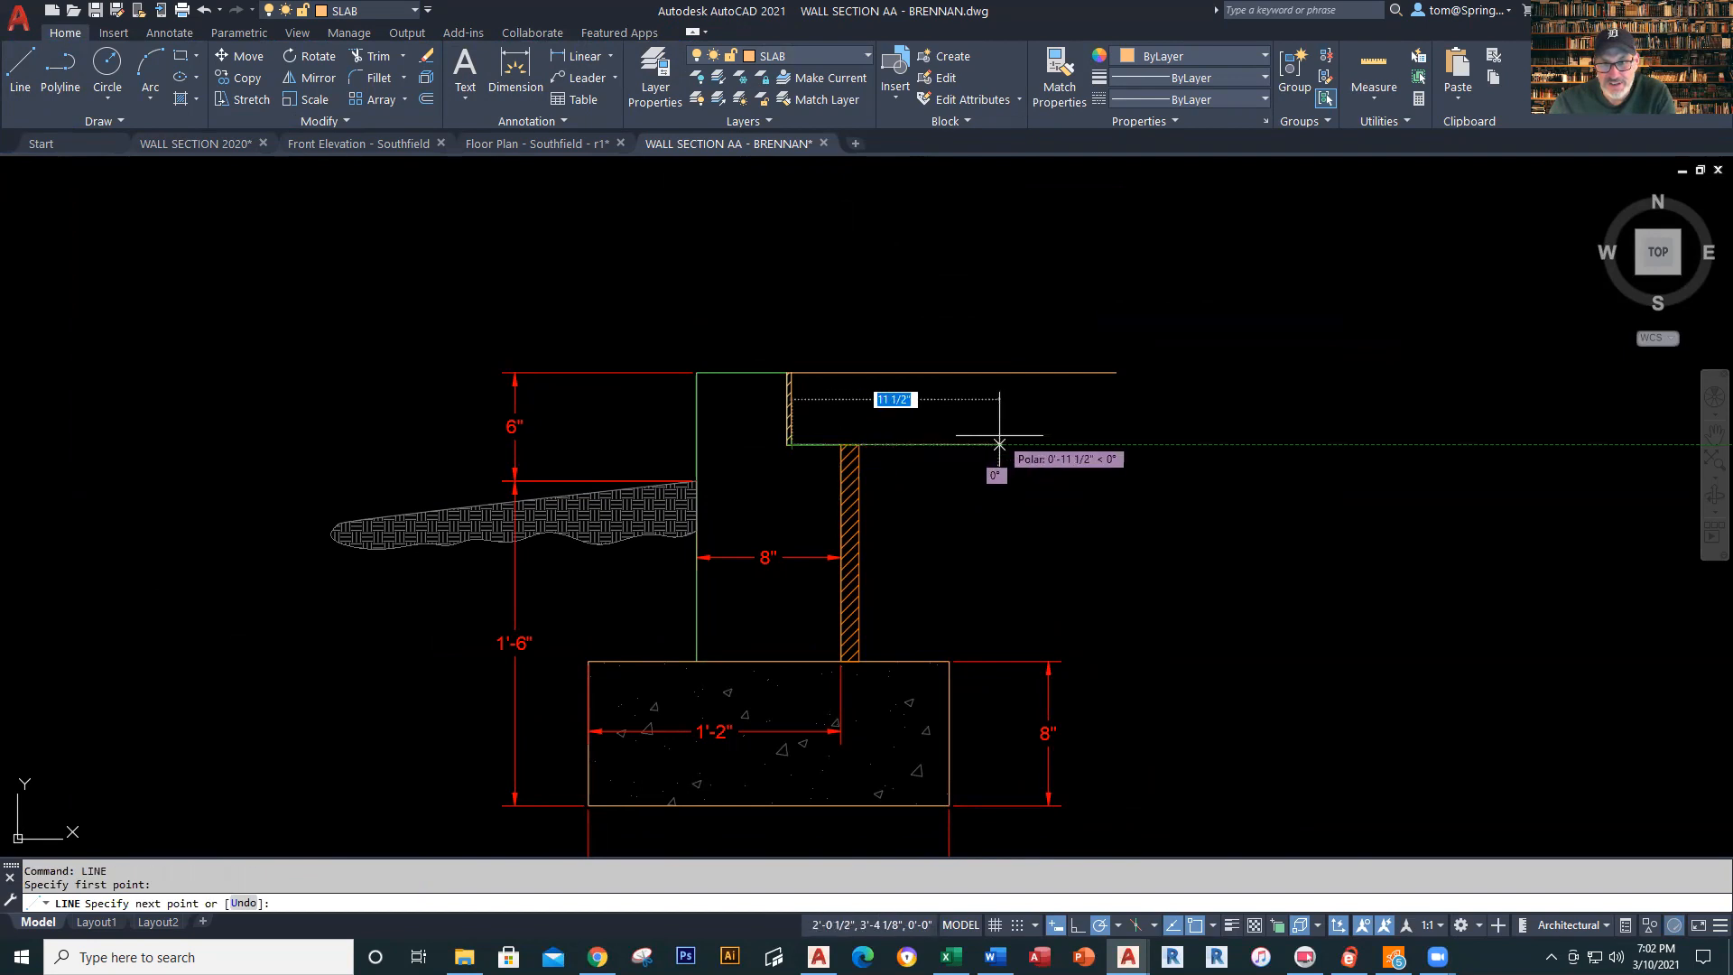
text(1'6)
key(Return)
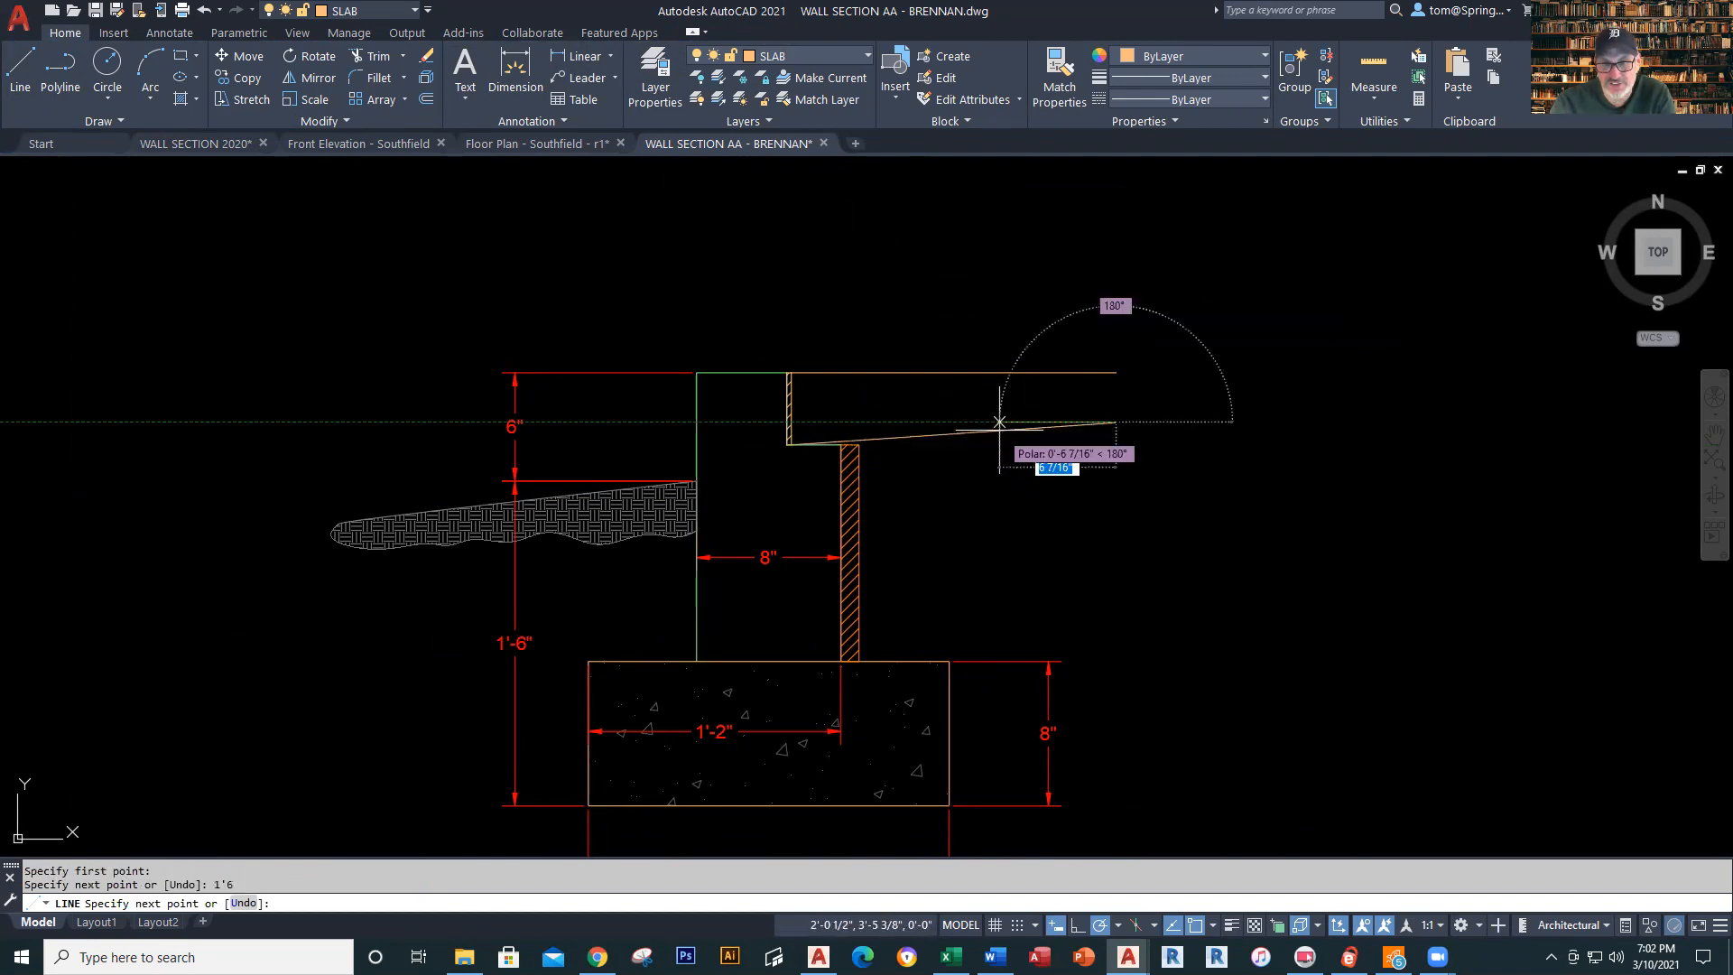
text(U)
key(Return)
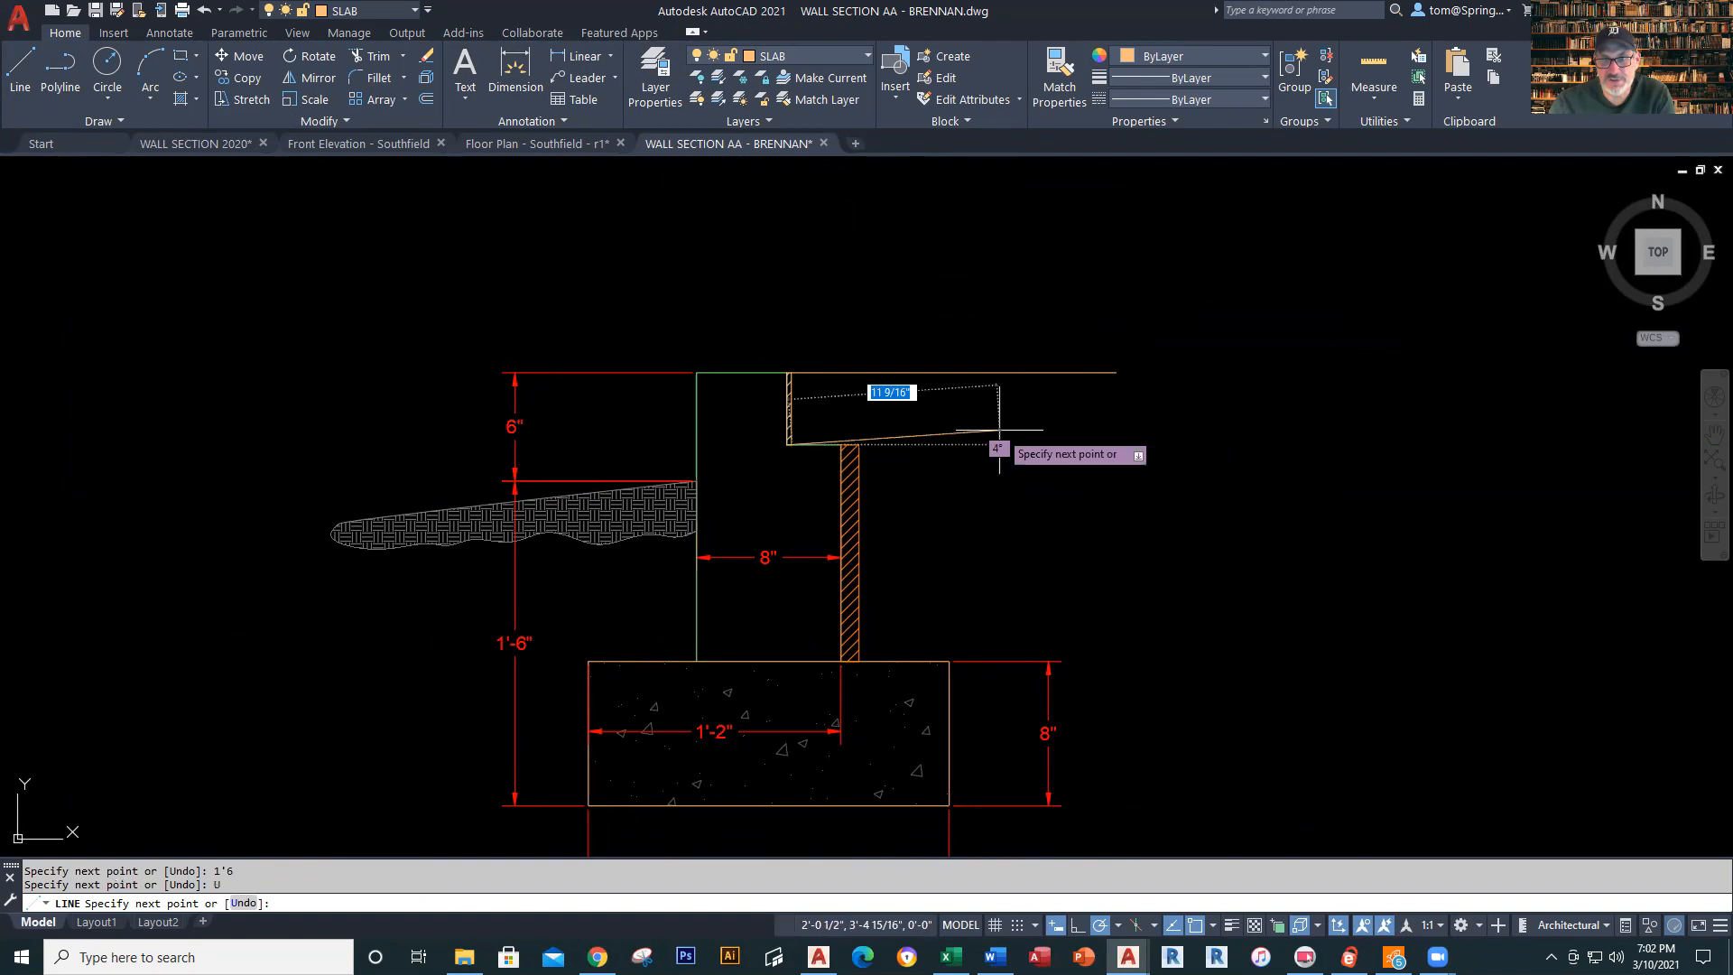
text(1'6)
key(Return)
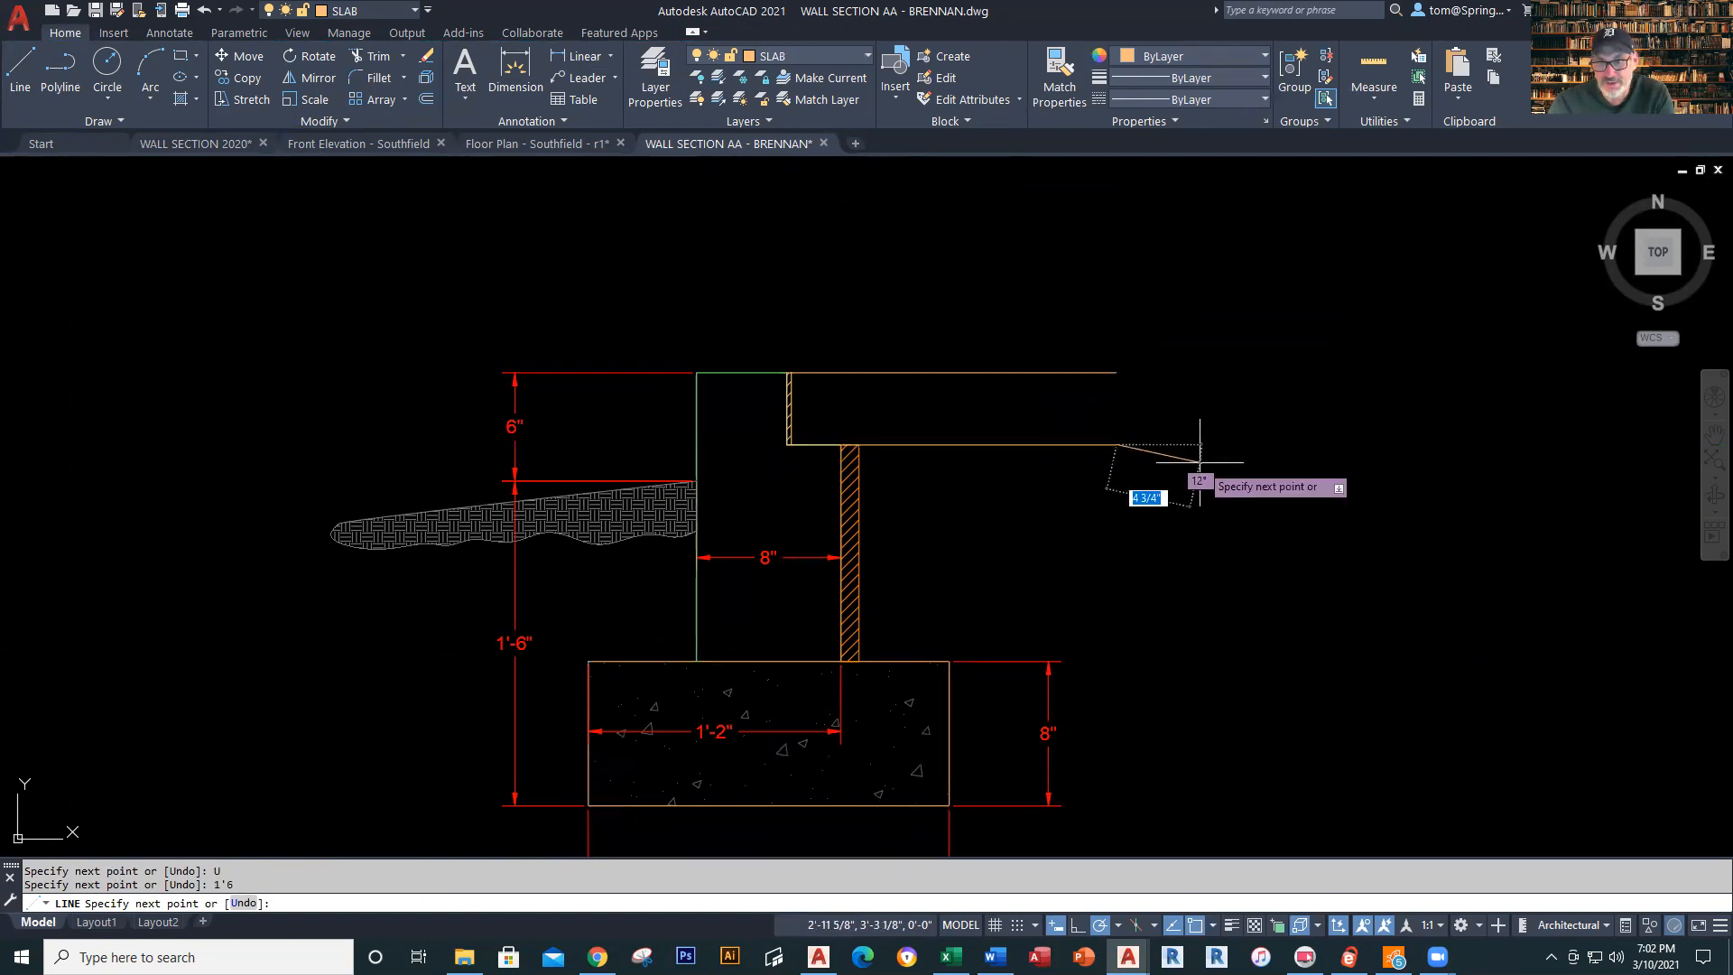
key(Escape)
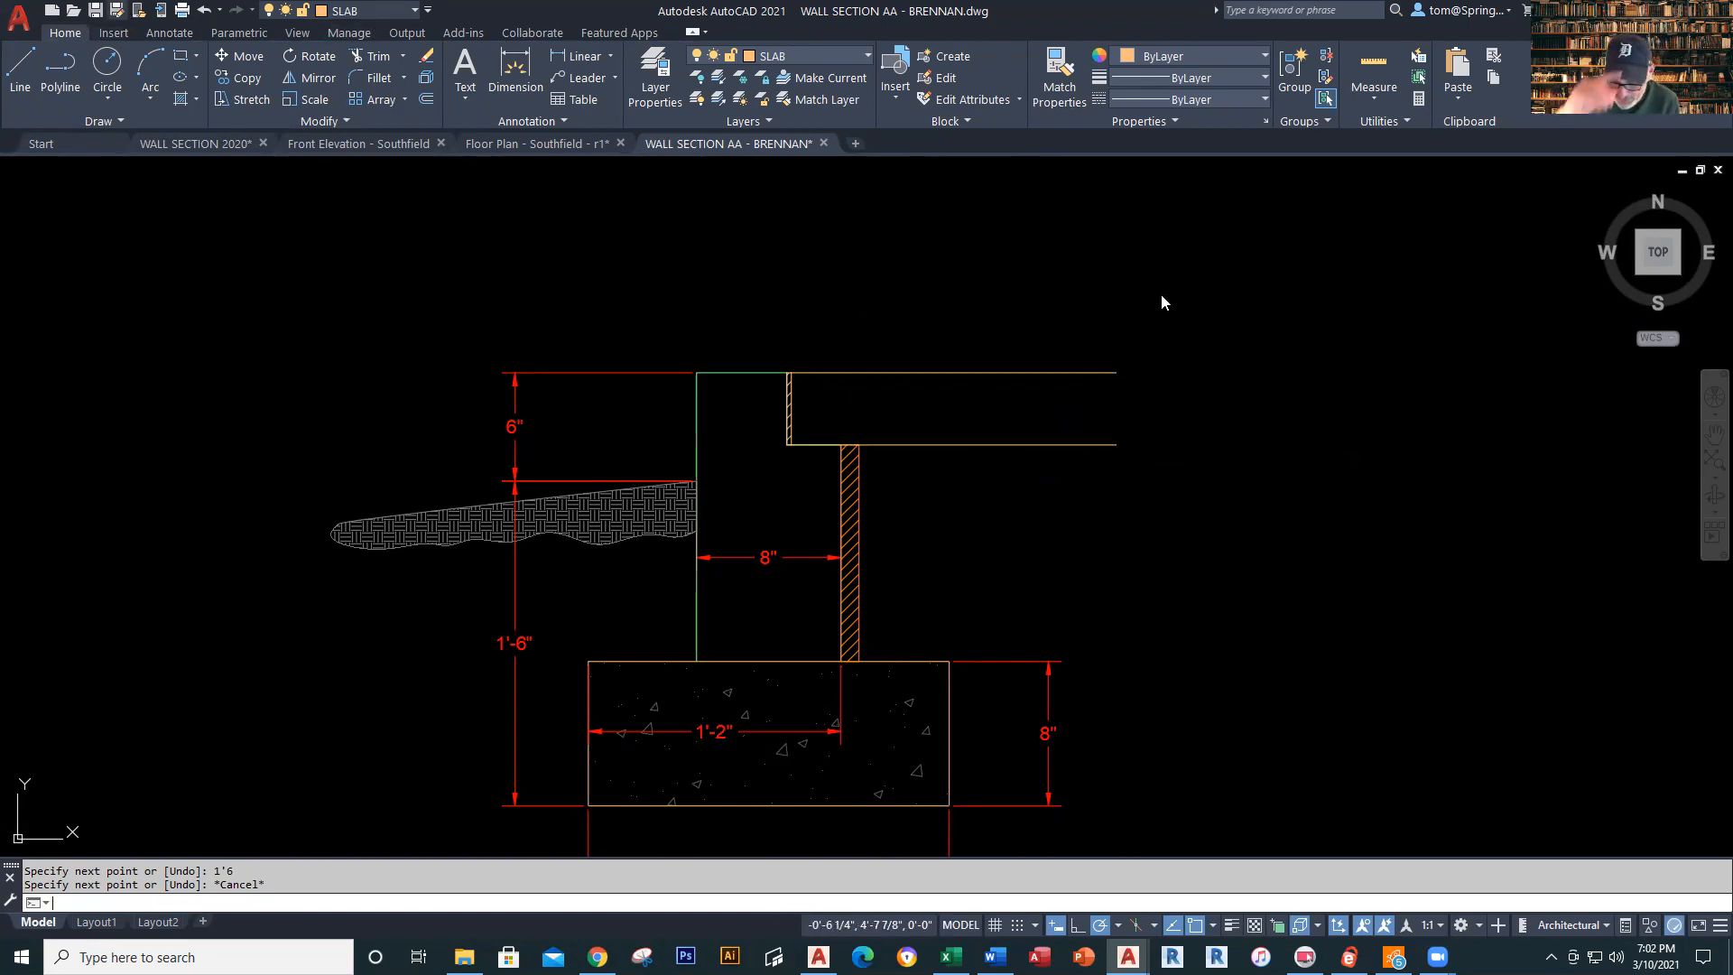
key(ctrl+shift+s)
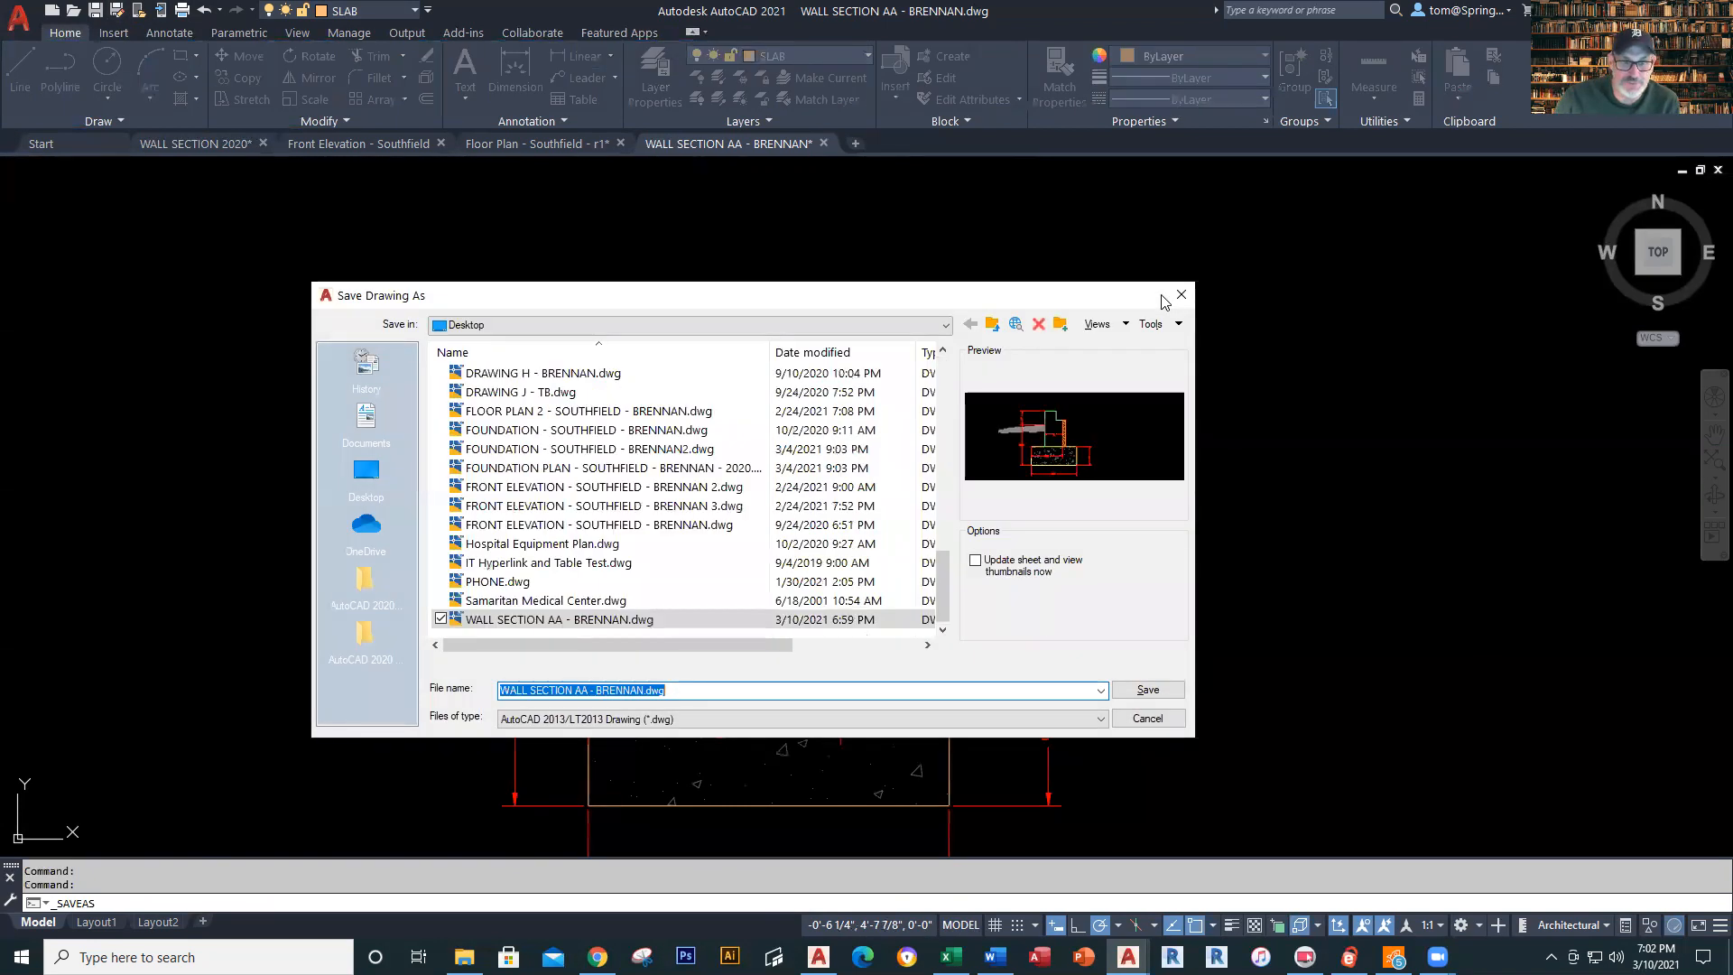
click(1160, 695)
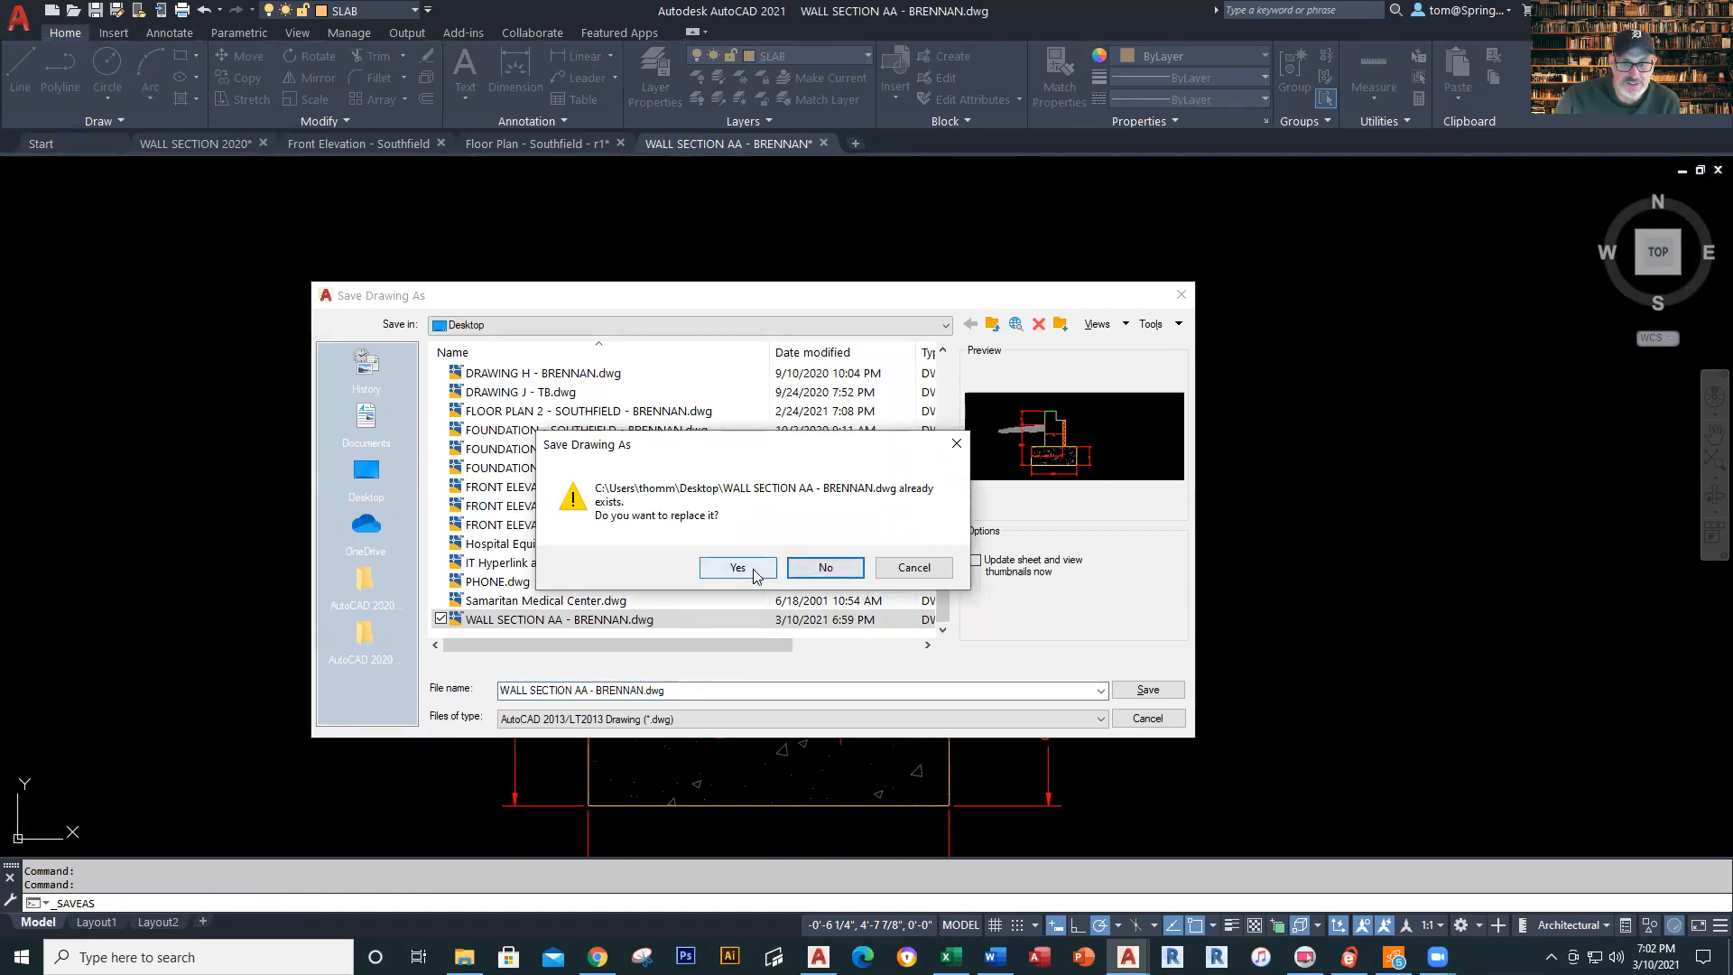
click(914, 570)
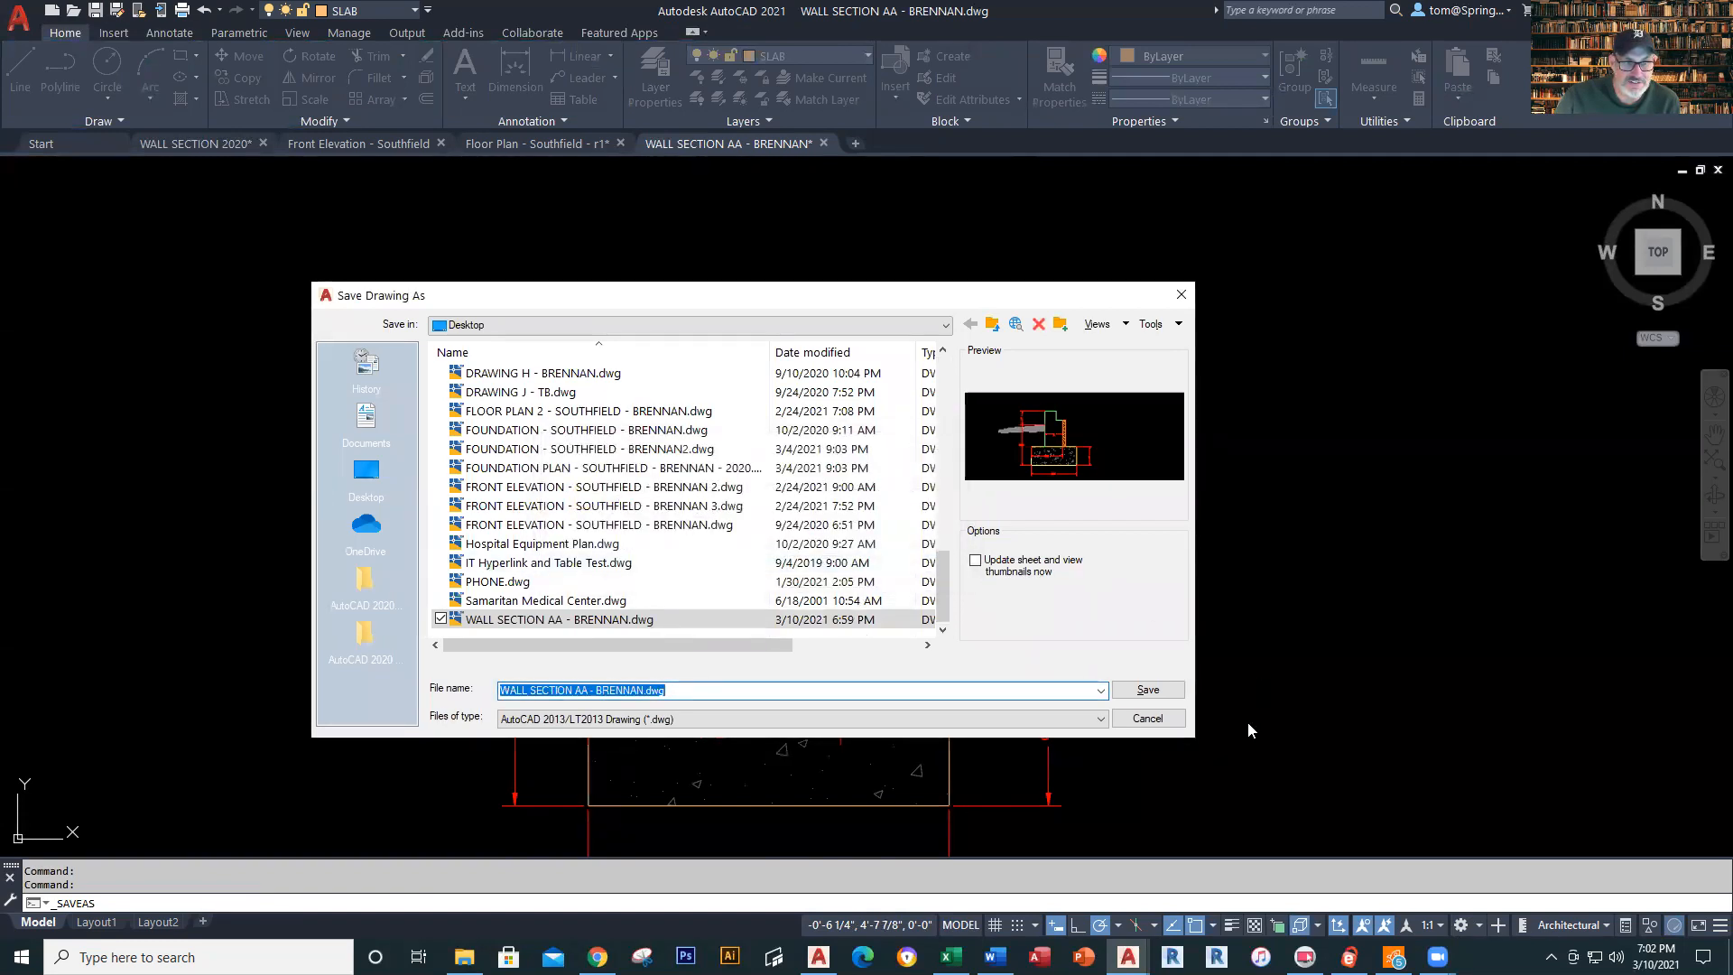
click(1147, 718)
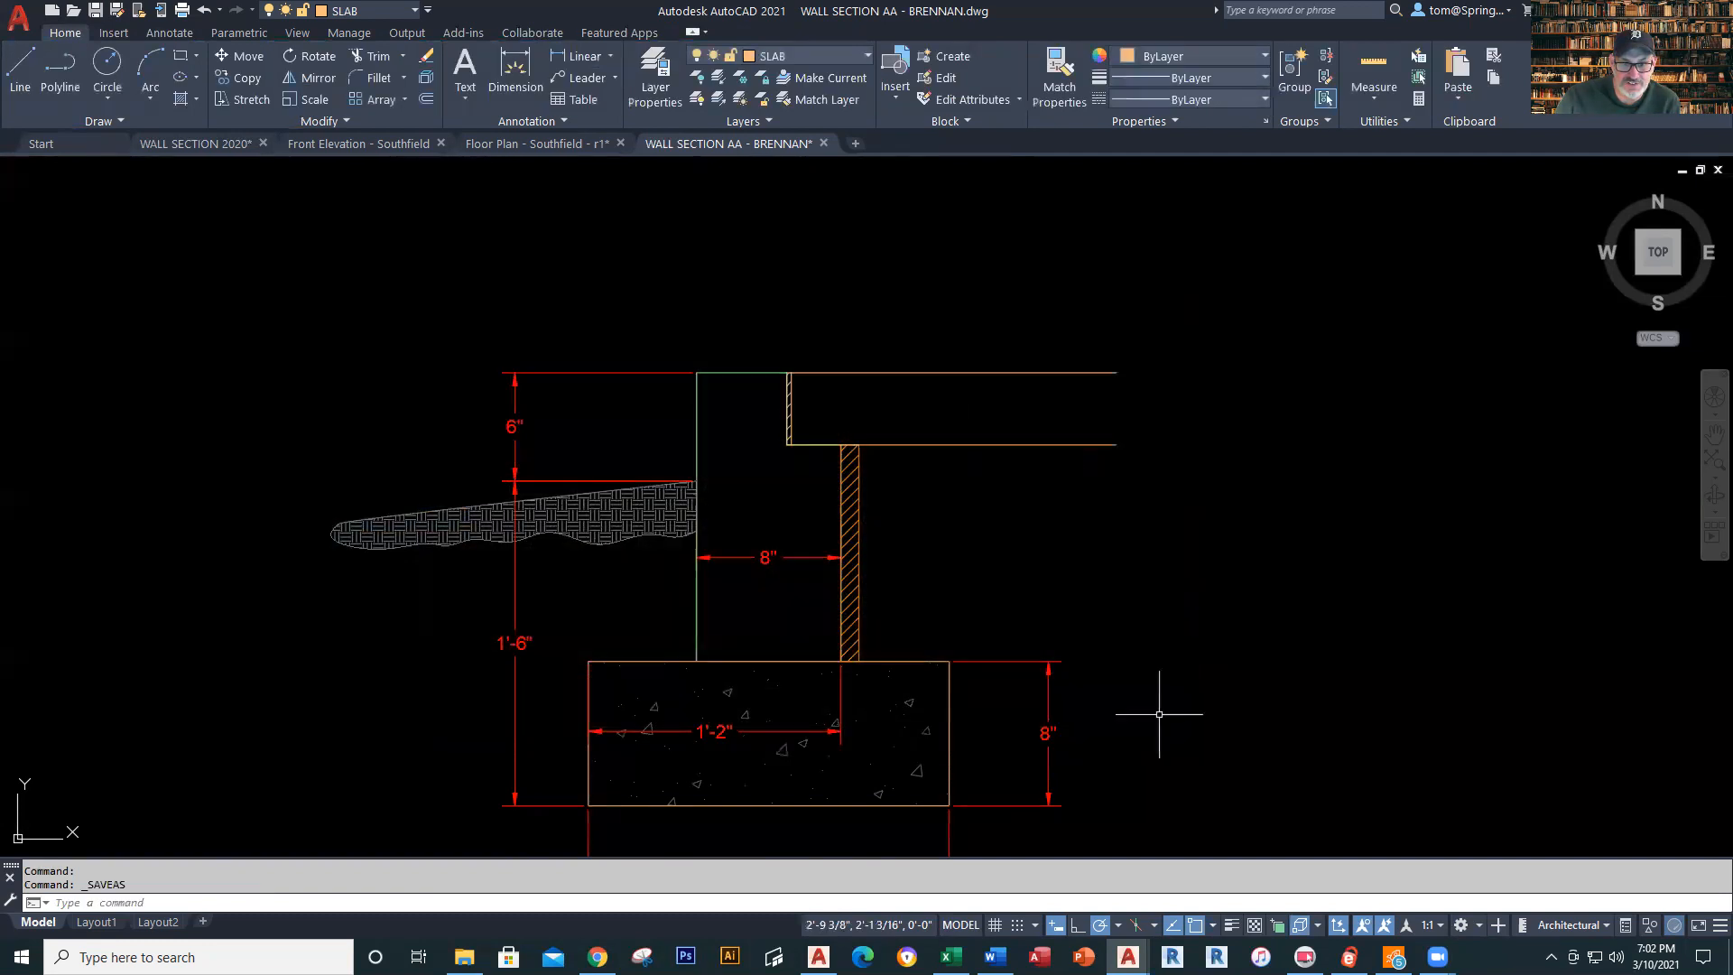
Save the wall section drawing and make DIMENSIONS the current layer
click(95, 11)
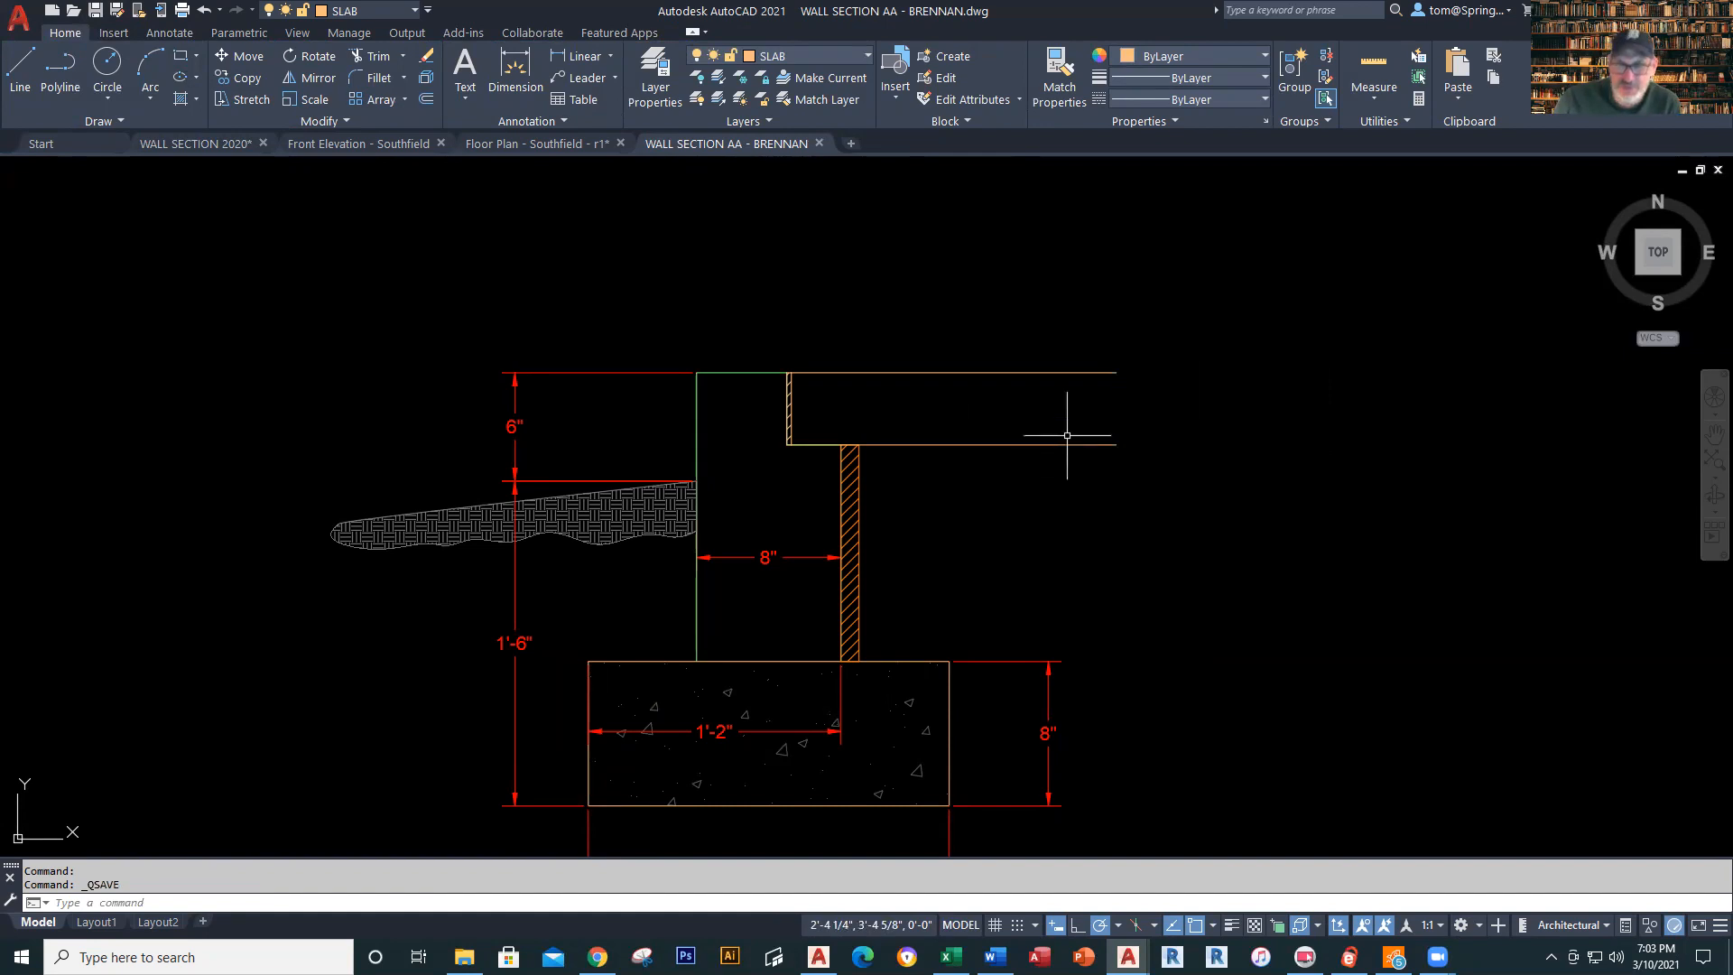
click(869, 55)
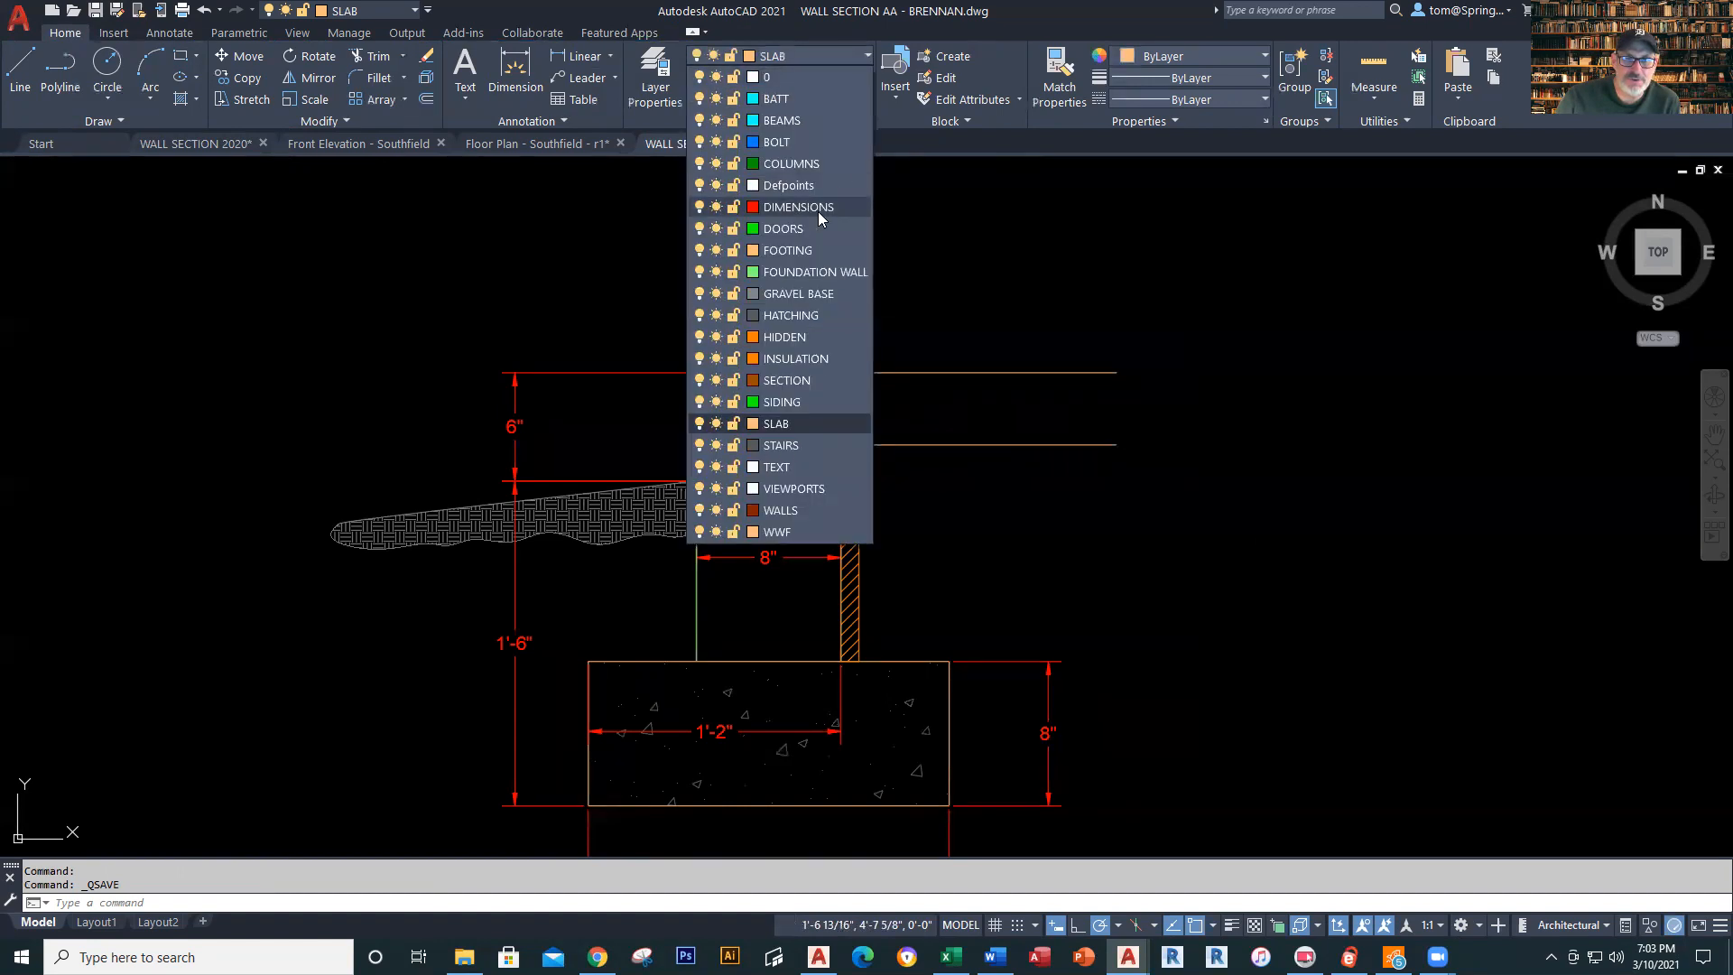
click(818, 209)
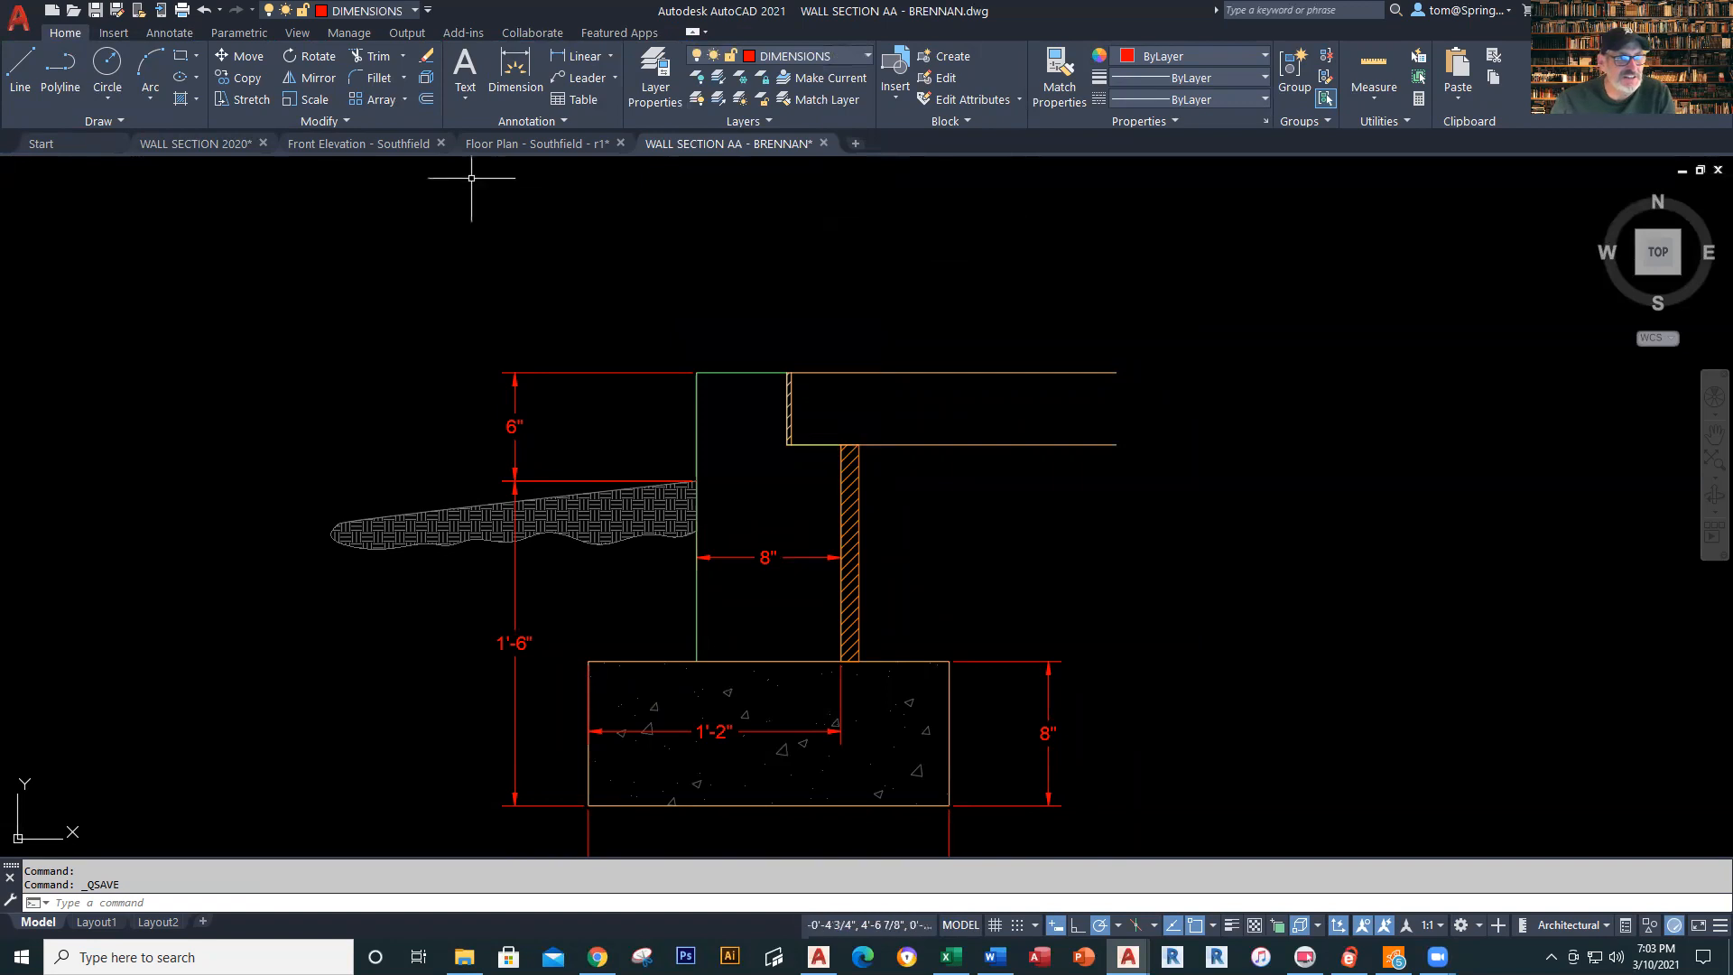
Insert the BRKLINE block at scale 1 and rotation 0, placing its symbol beyond the open end of the slab lines
click(113, 32)
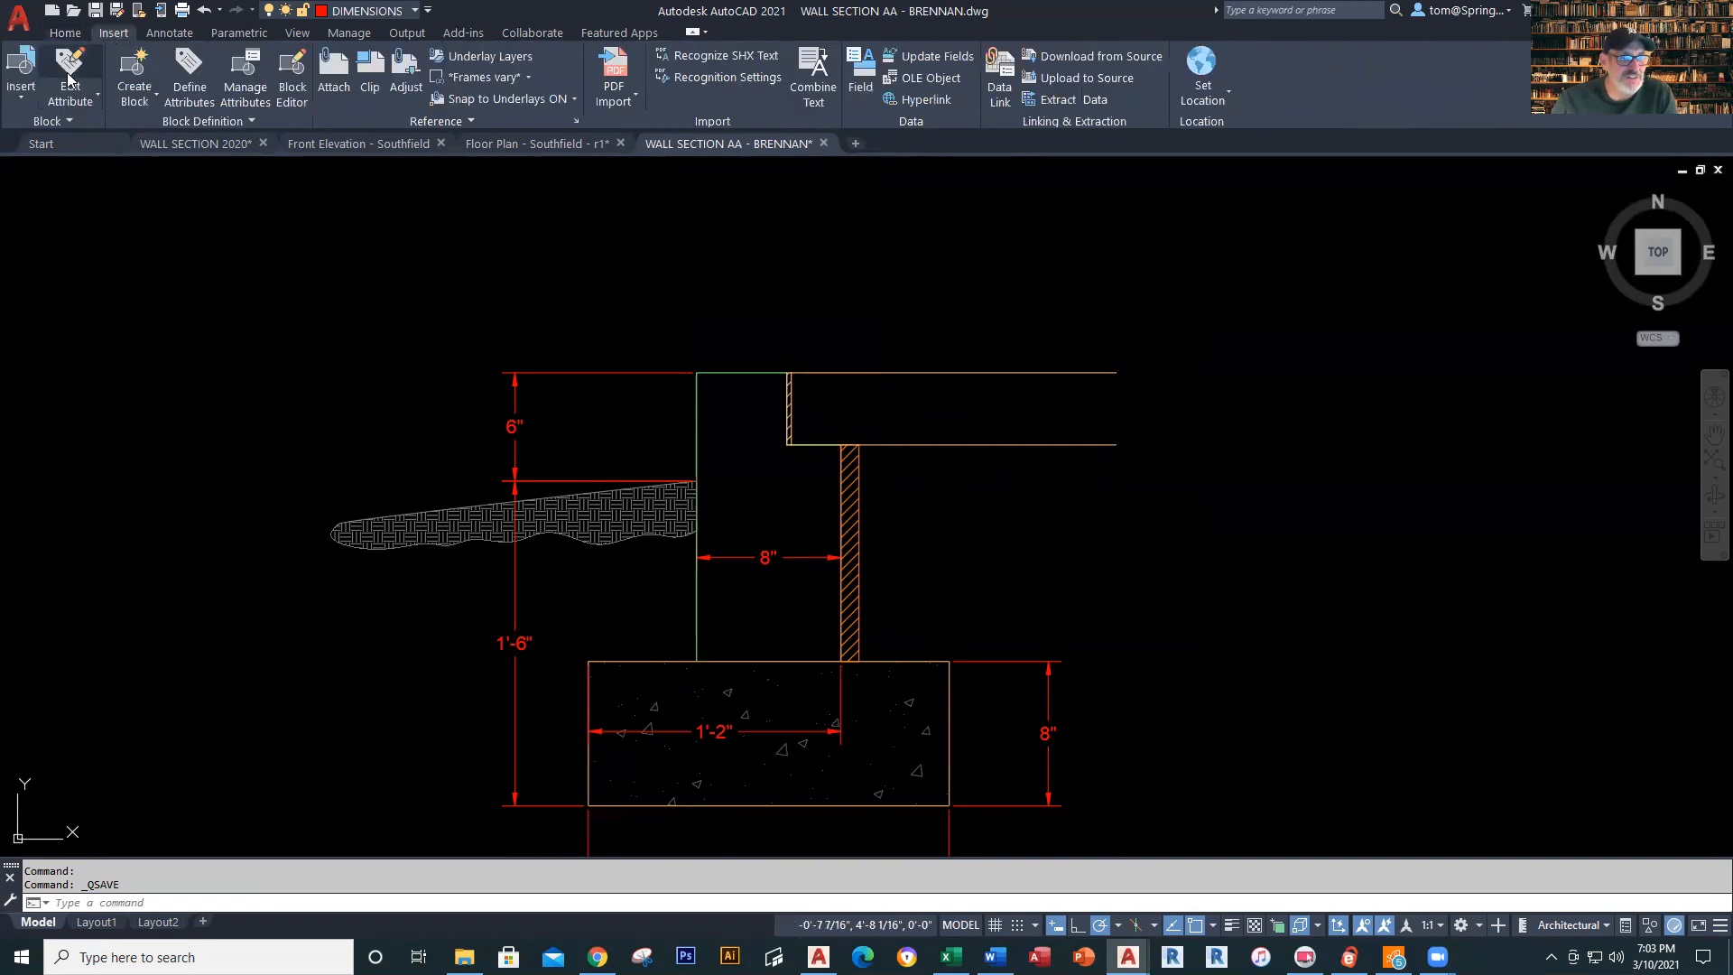
click(19, 106)
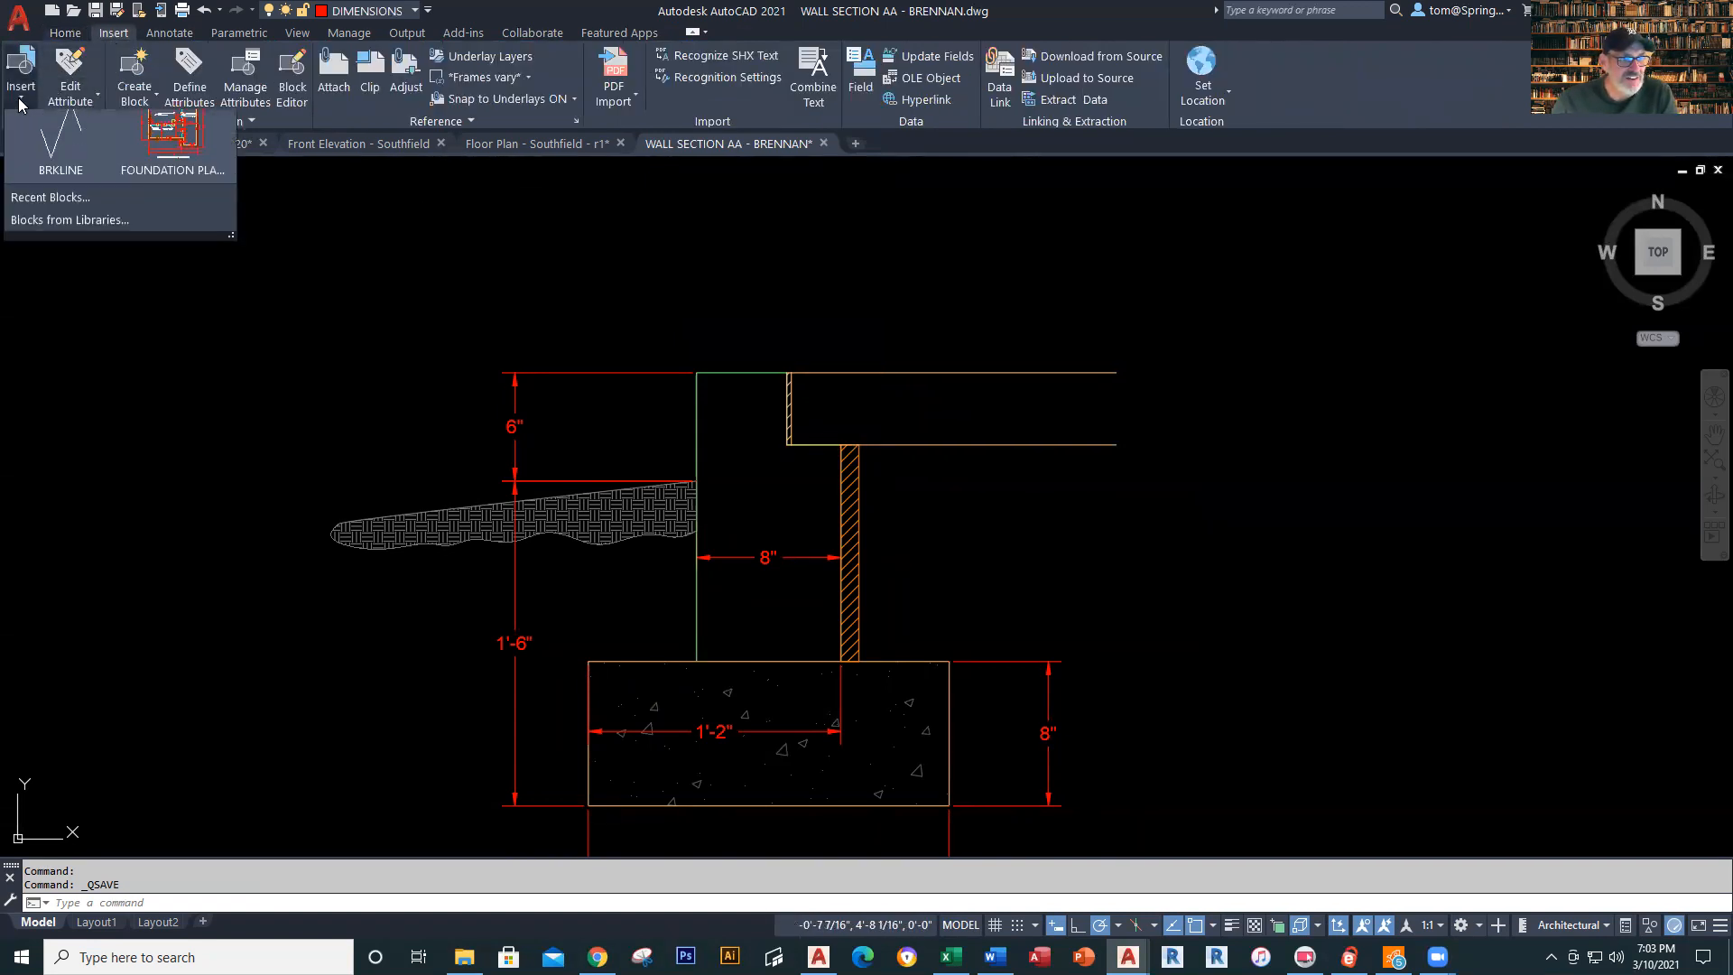
click(63, 142)
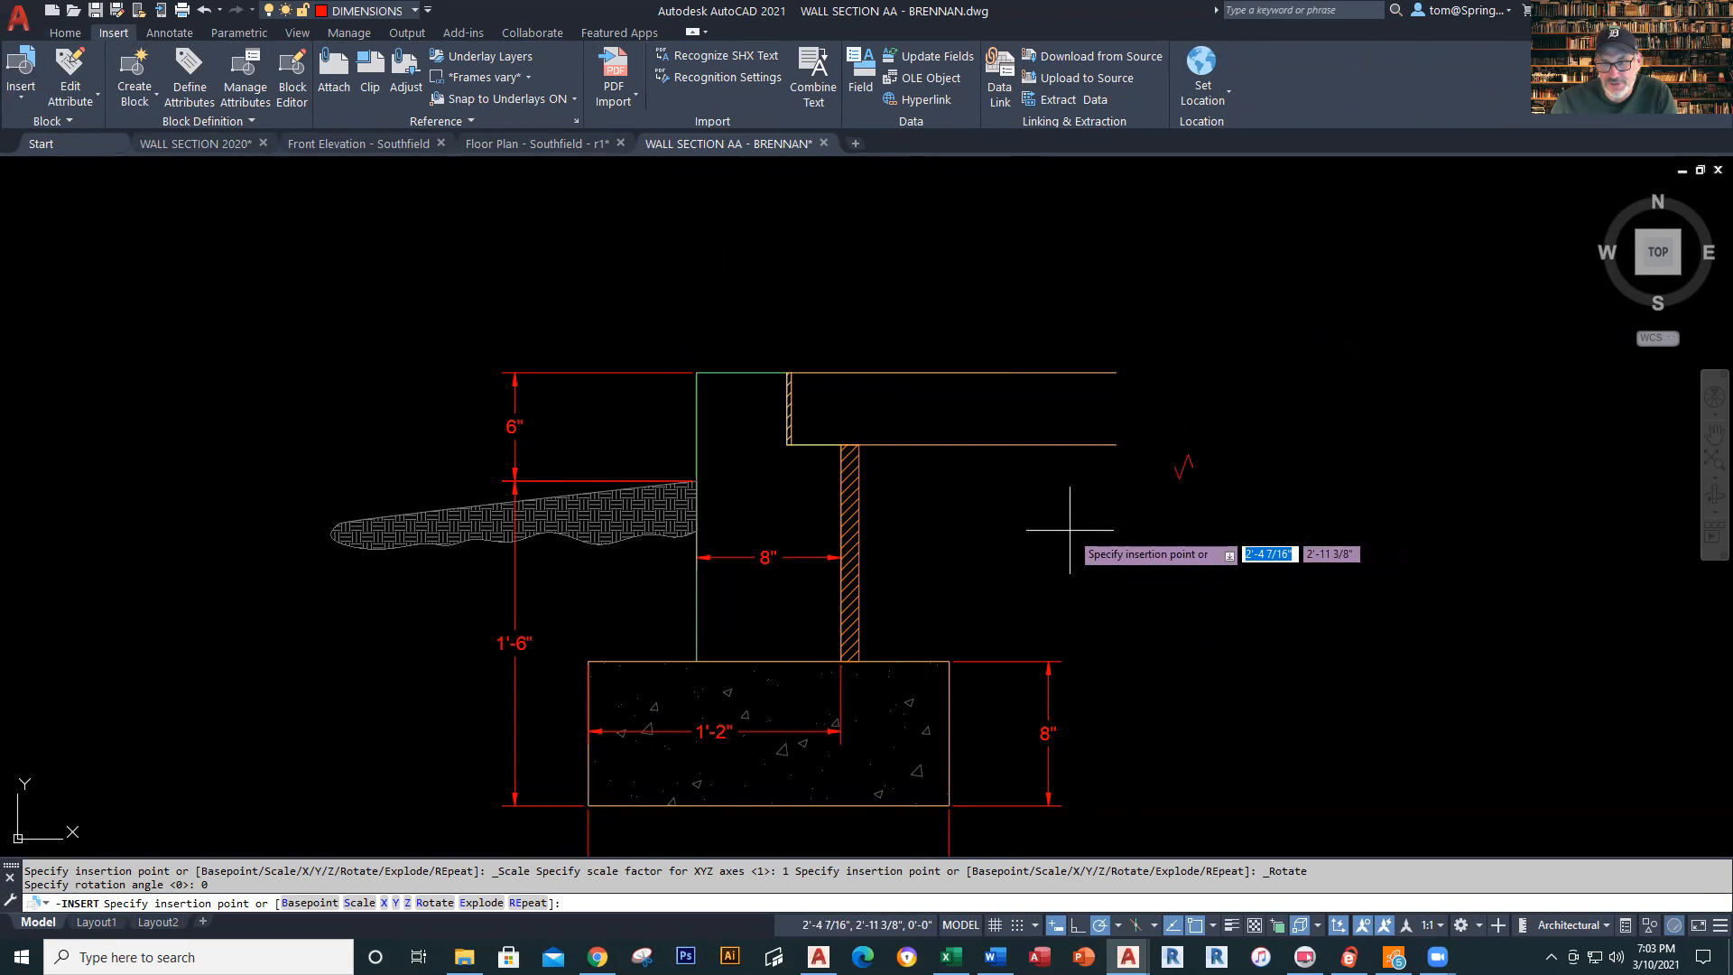
click(1070, 530)
scroll(1265, 483, up, 2)
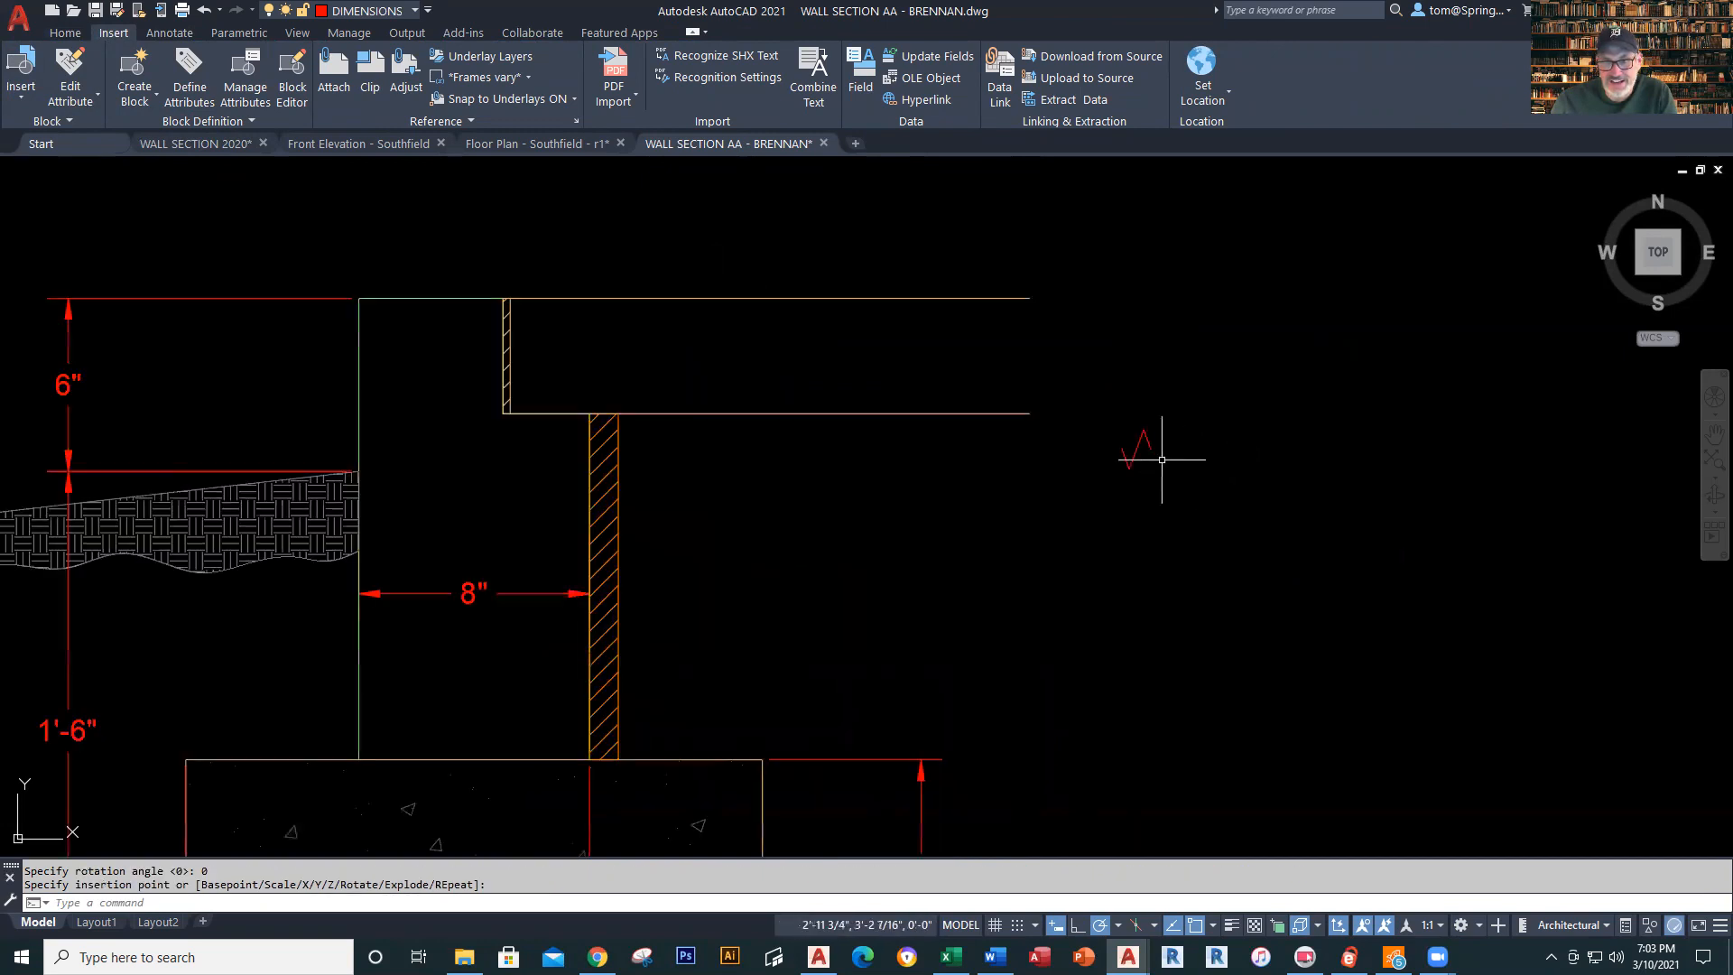
click(1161, 447)
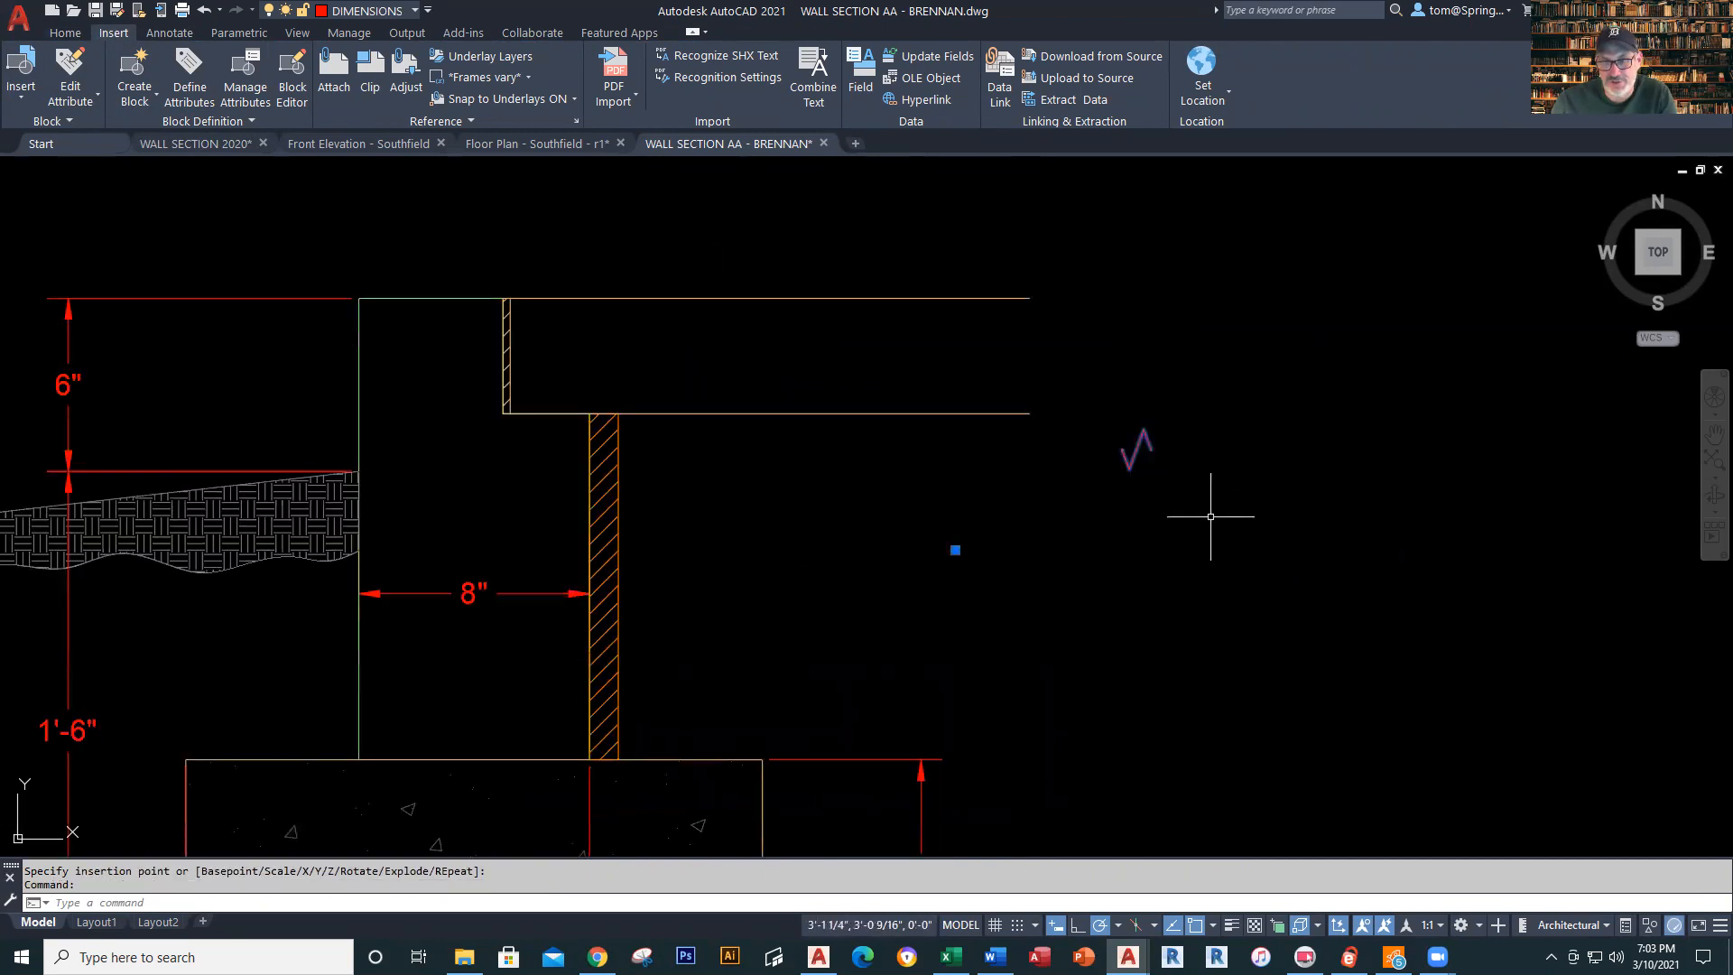
key(Escape)
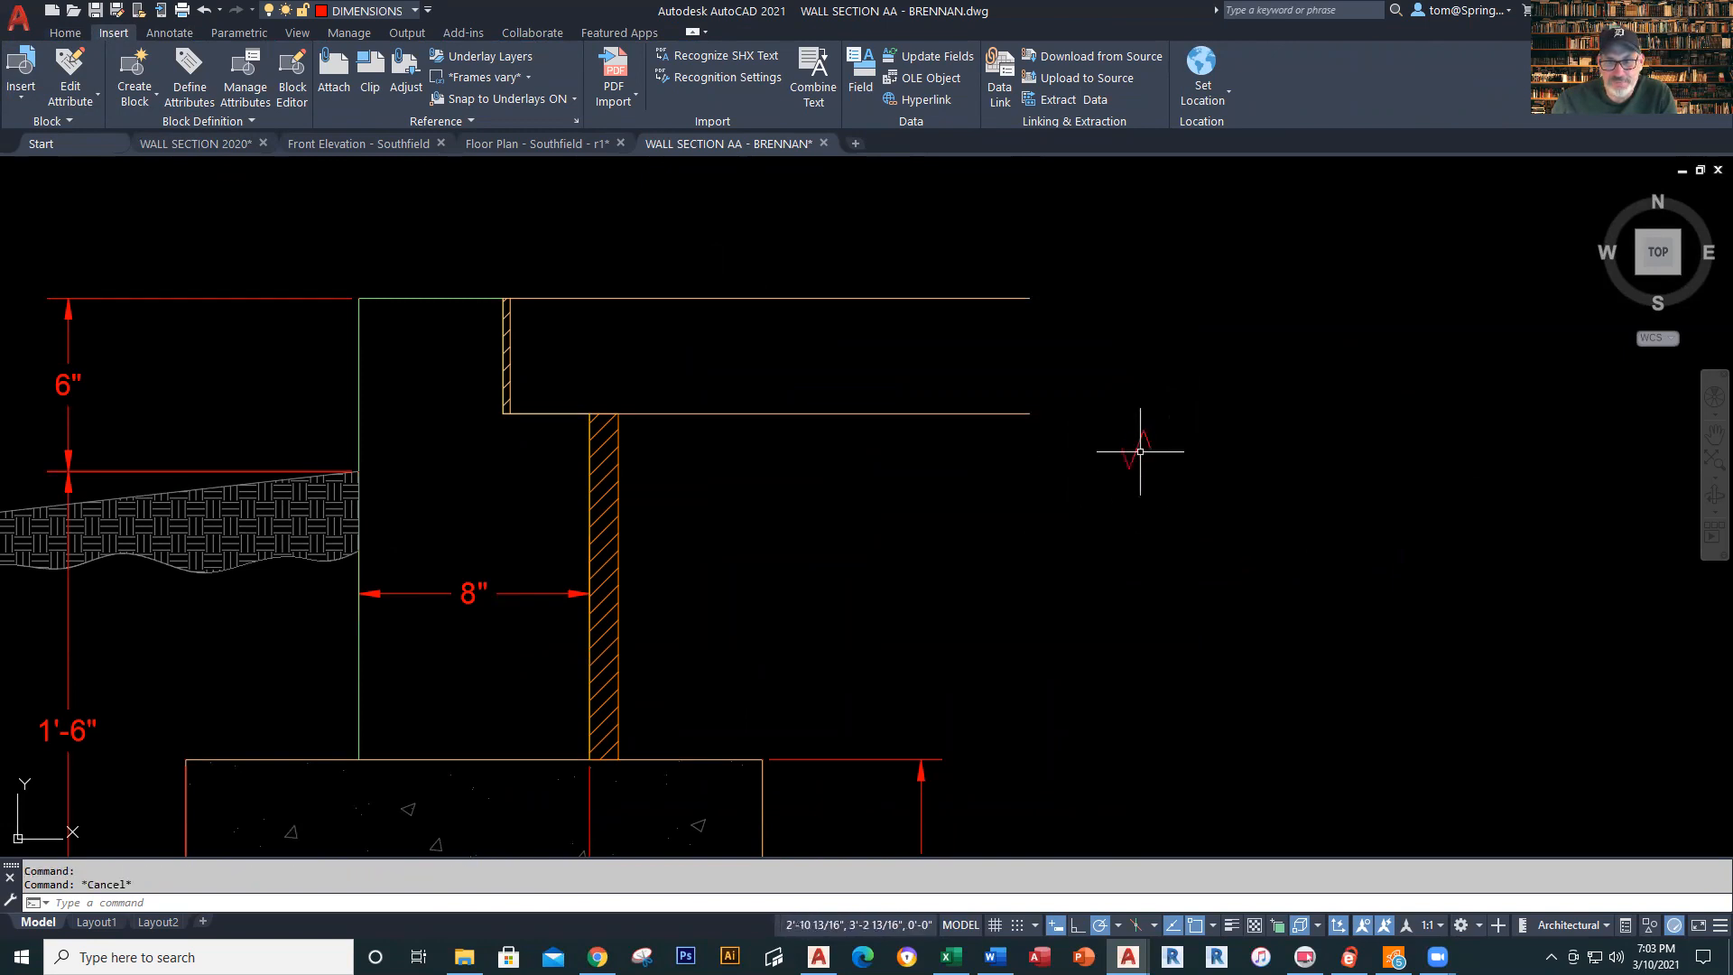
click(1138, 451)
key(Escape)
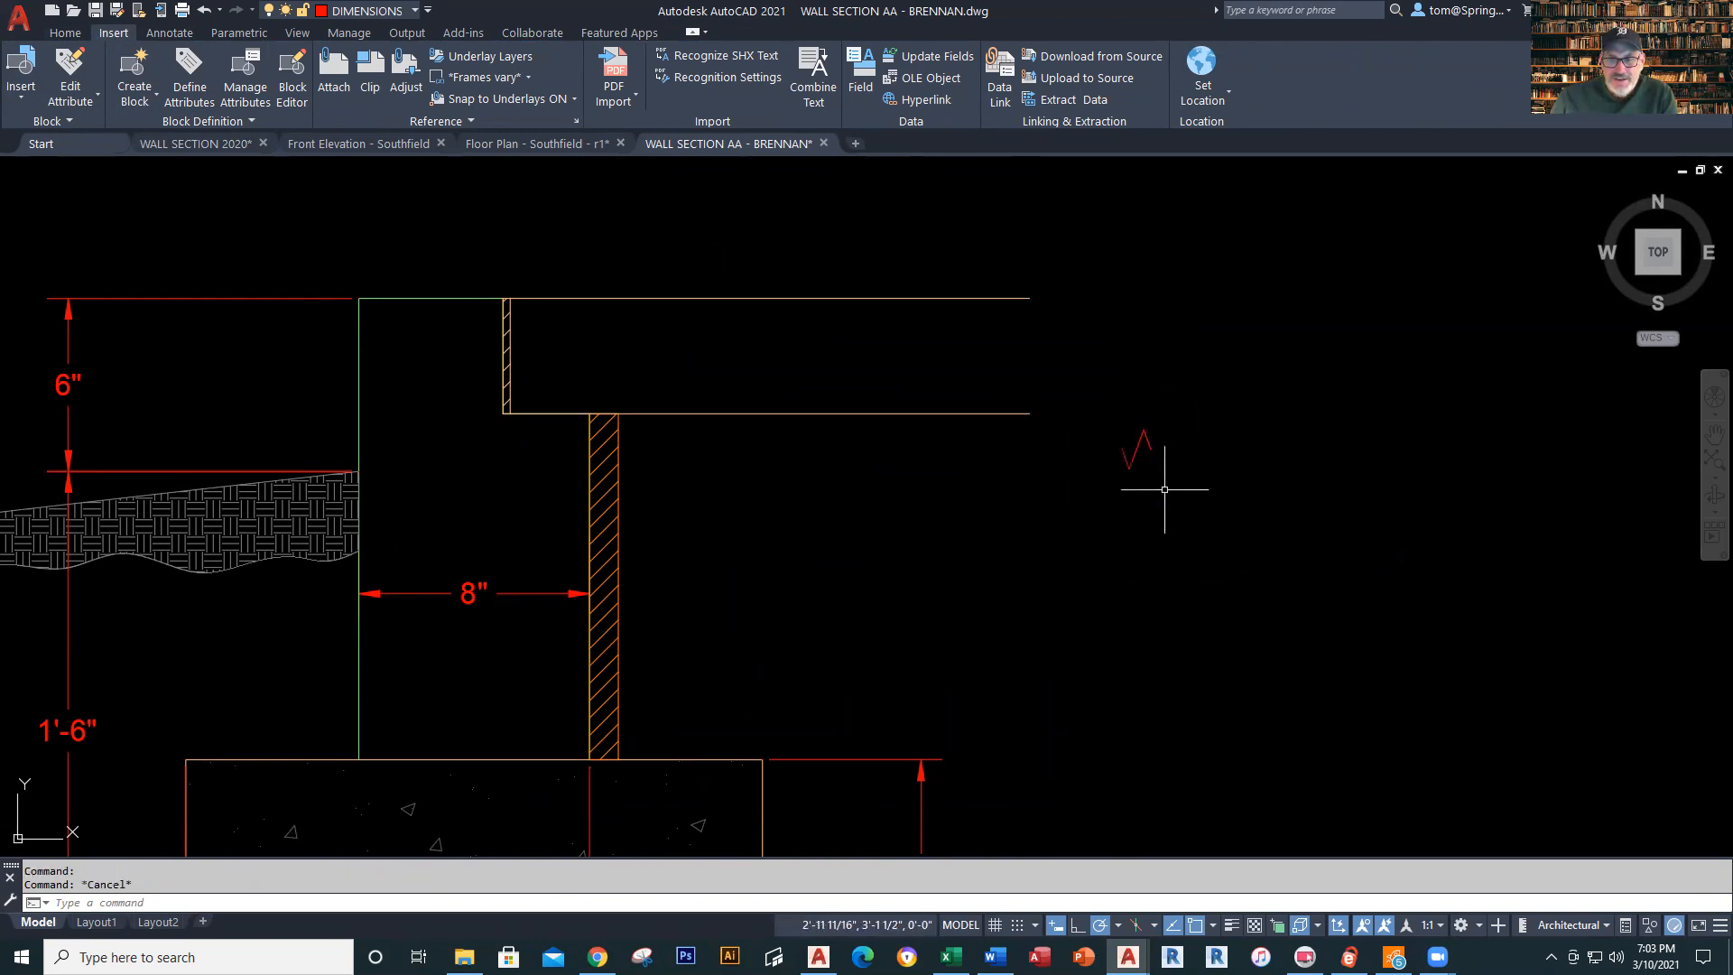
Rotate the break-line symbol 60° counterclockwise about a point just below it
text(ro)
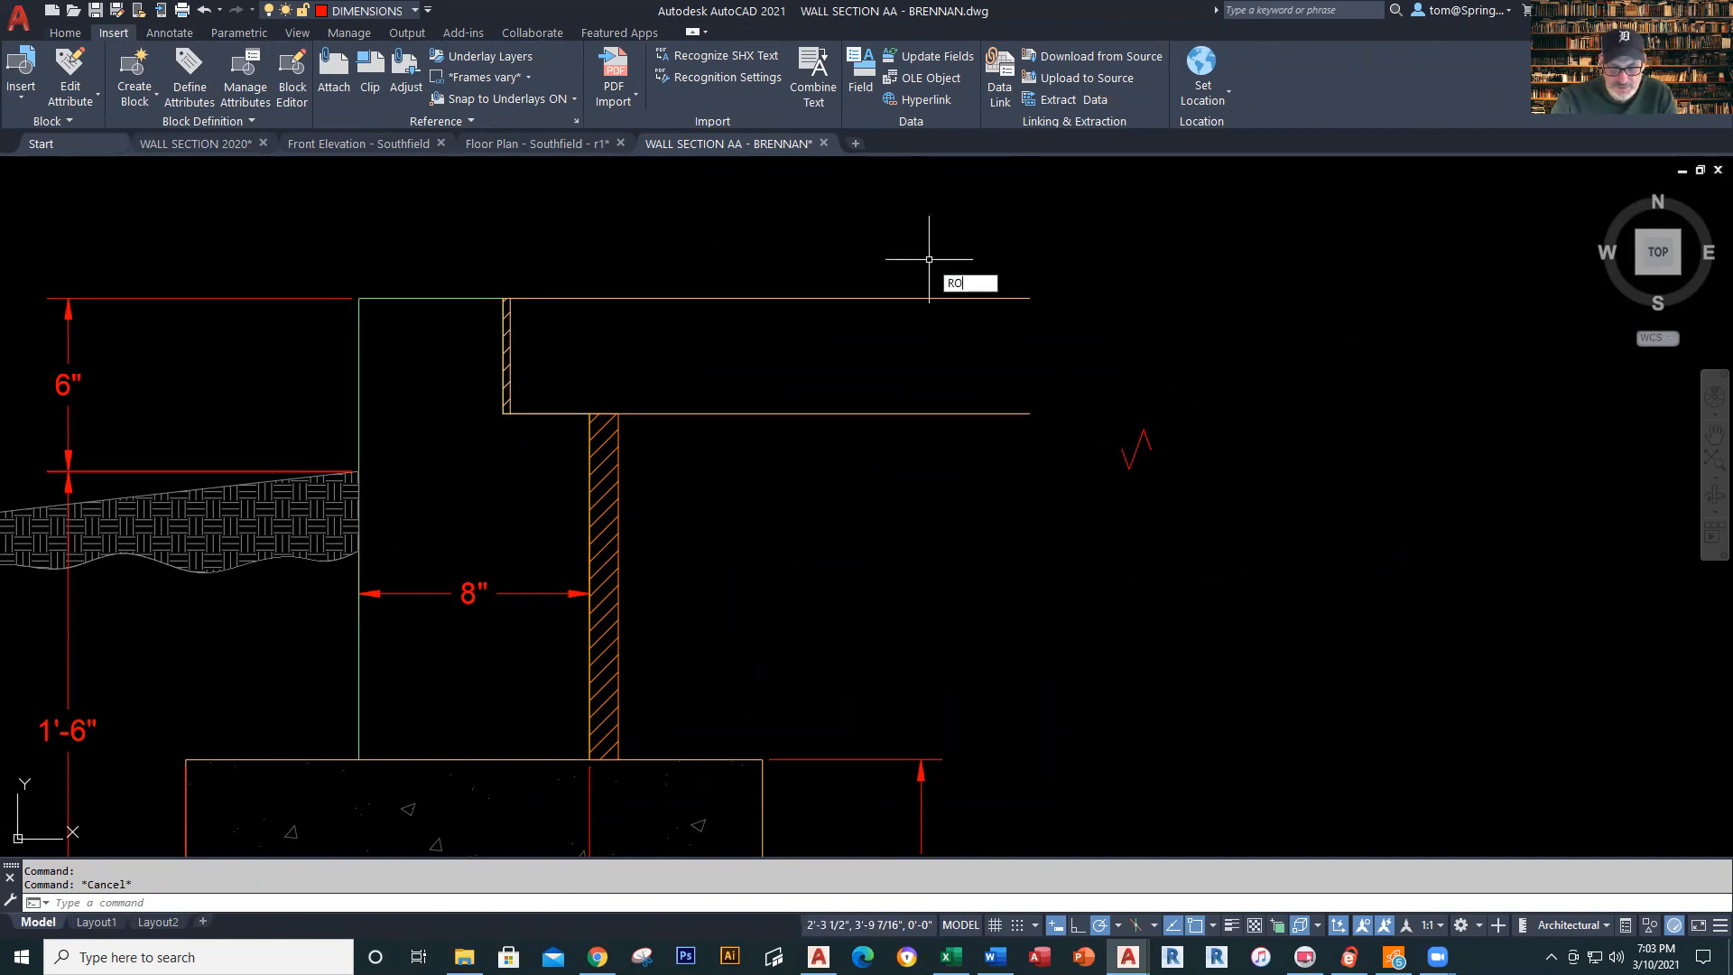
key(Return)
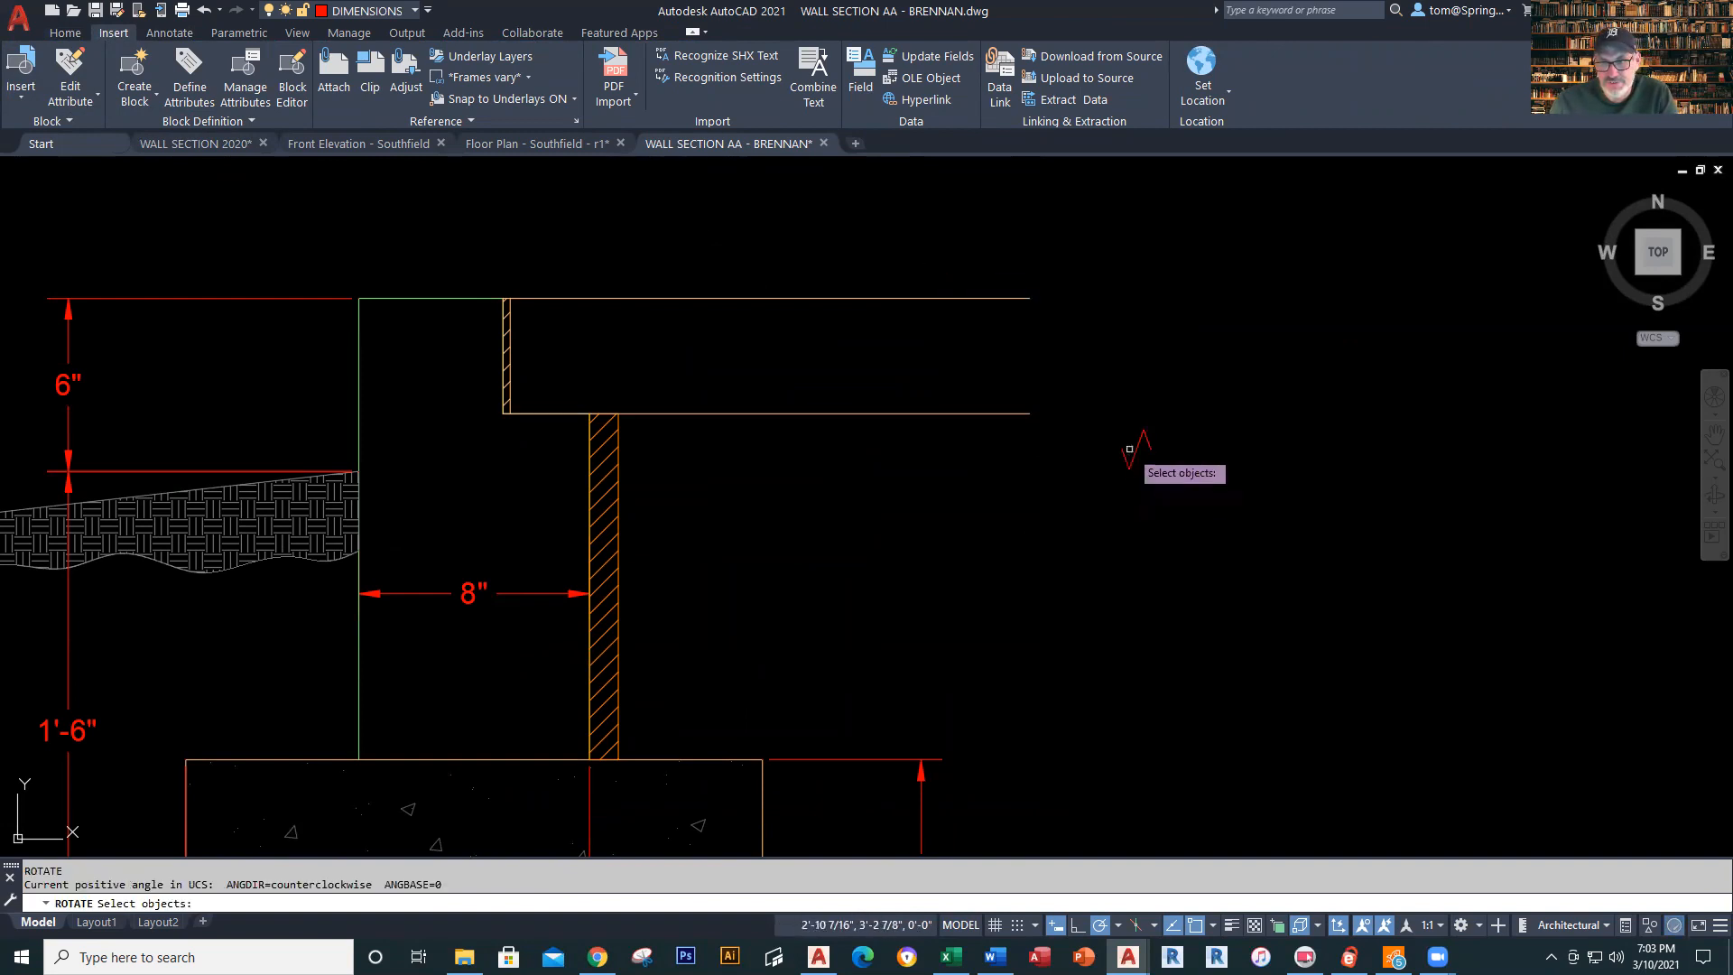
click(1148, 442)
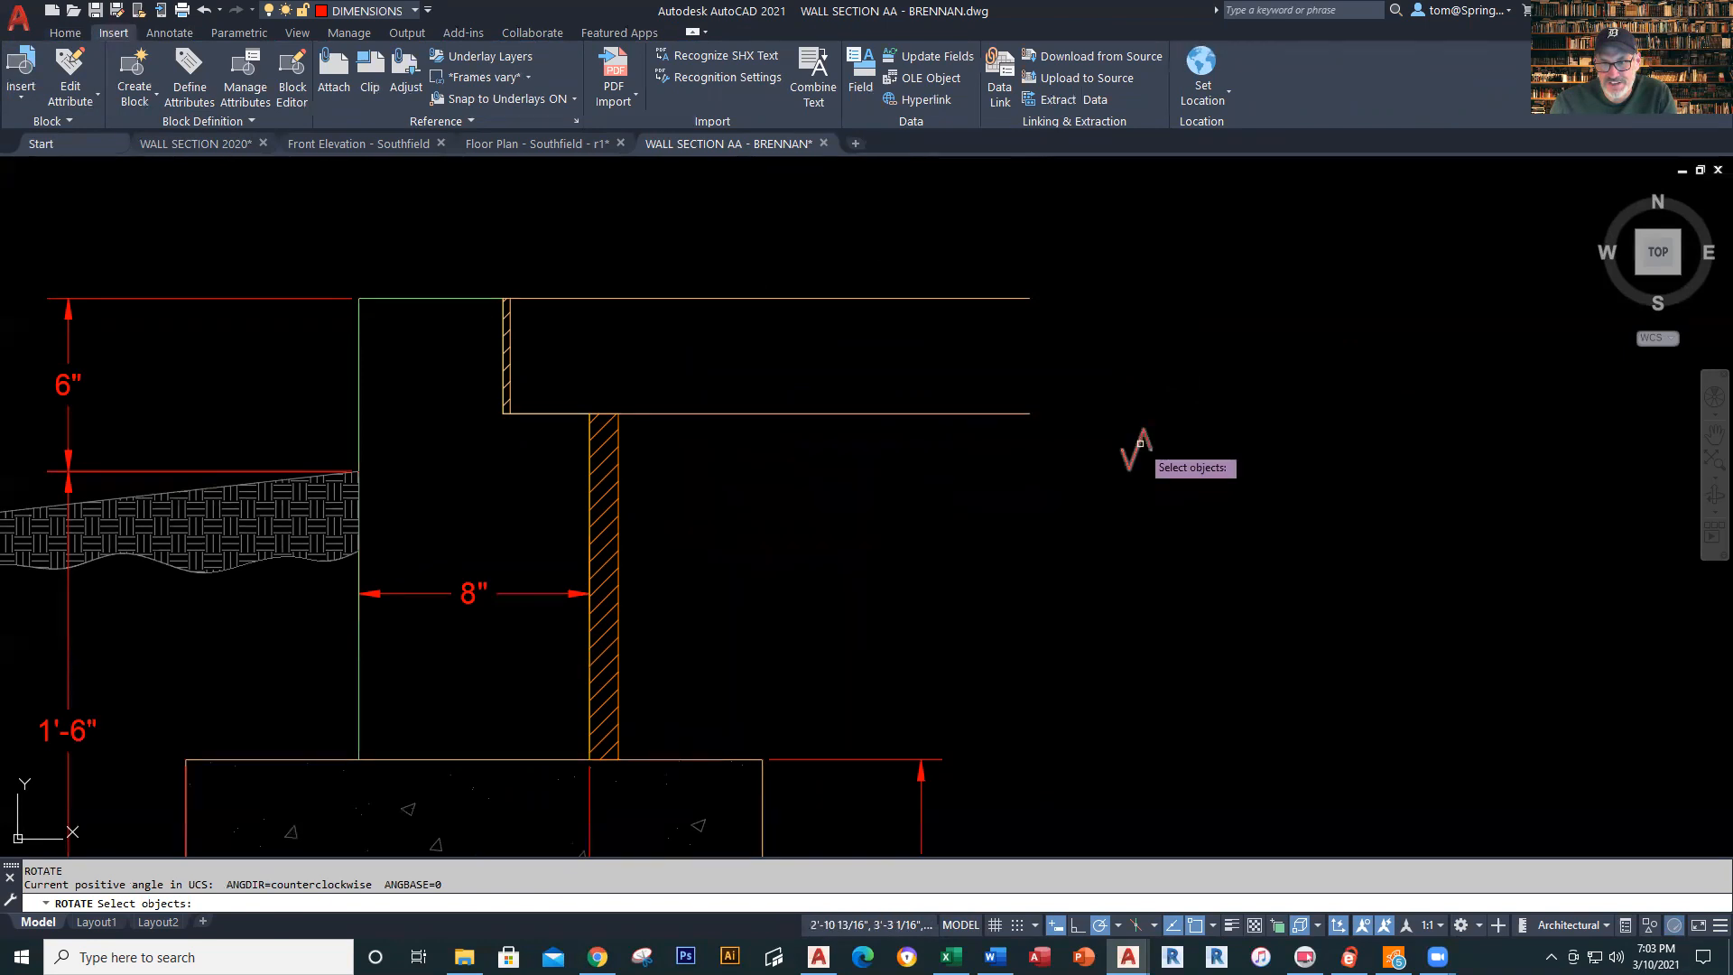
key(Return)
click(1148, 476)
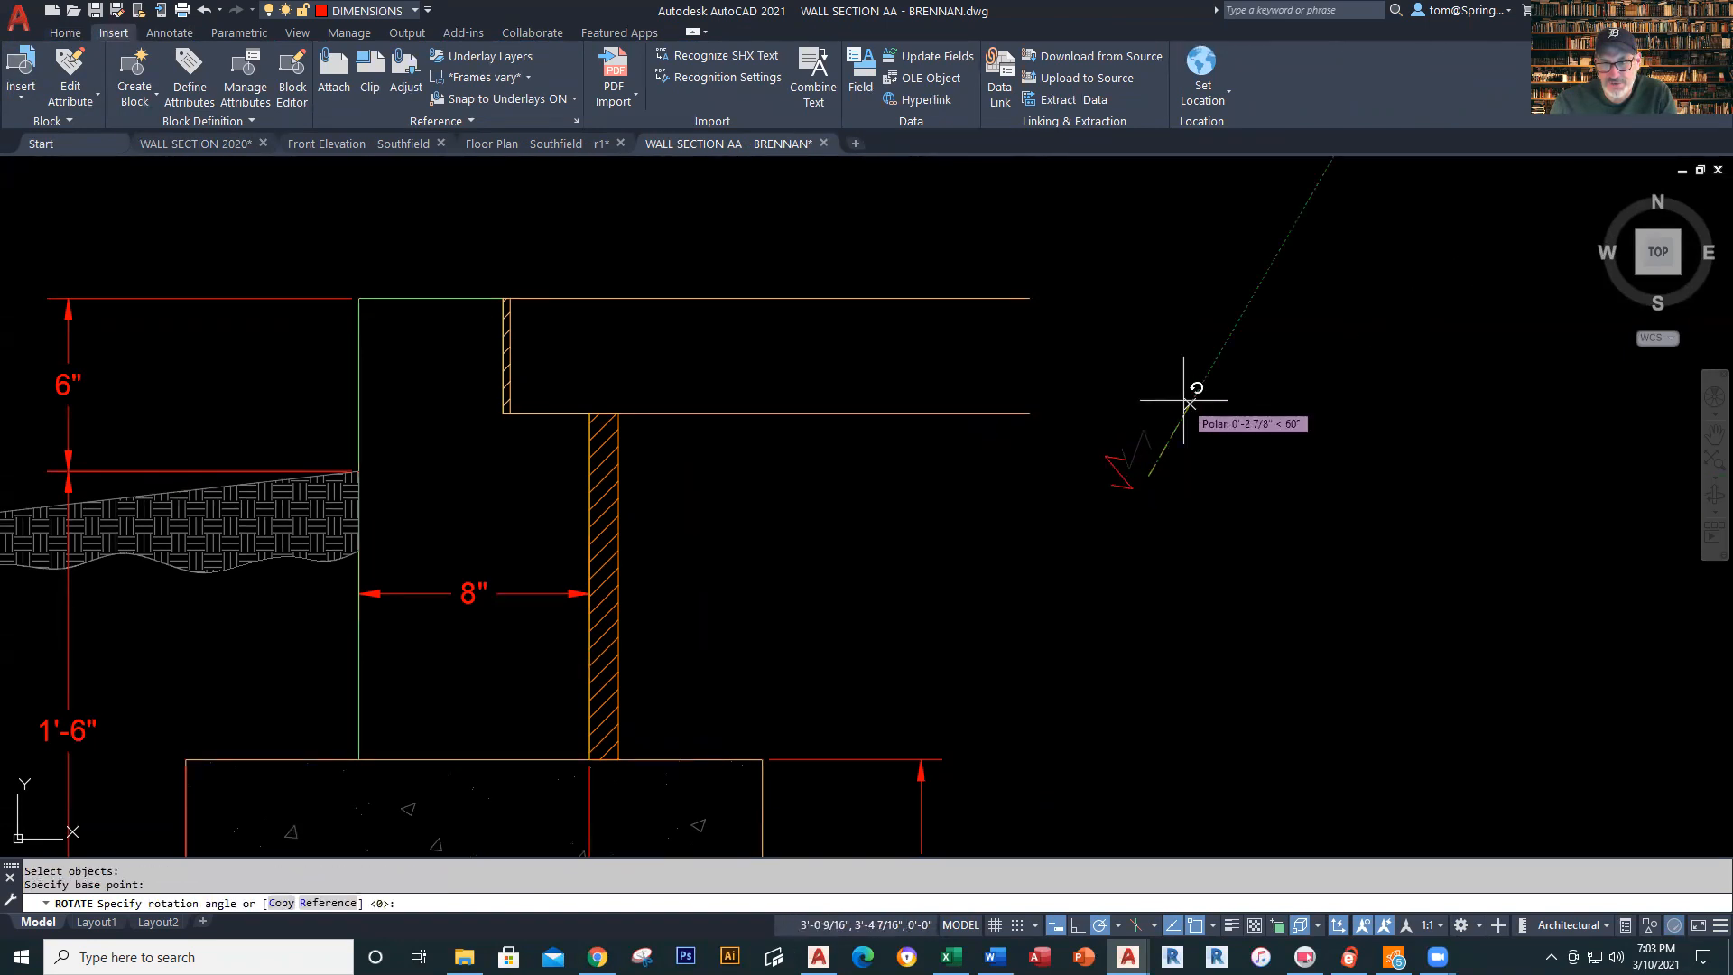
click(1185, 387)
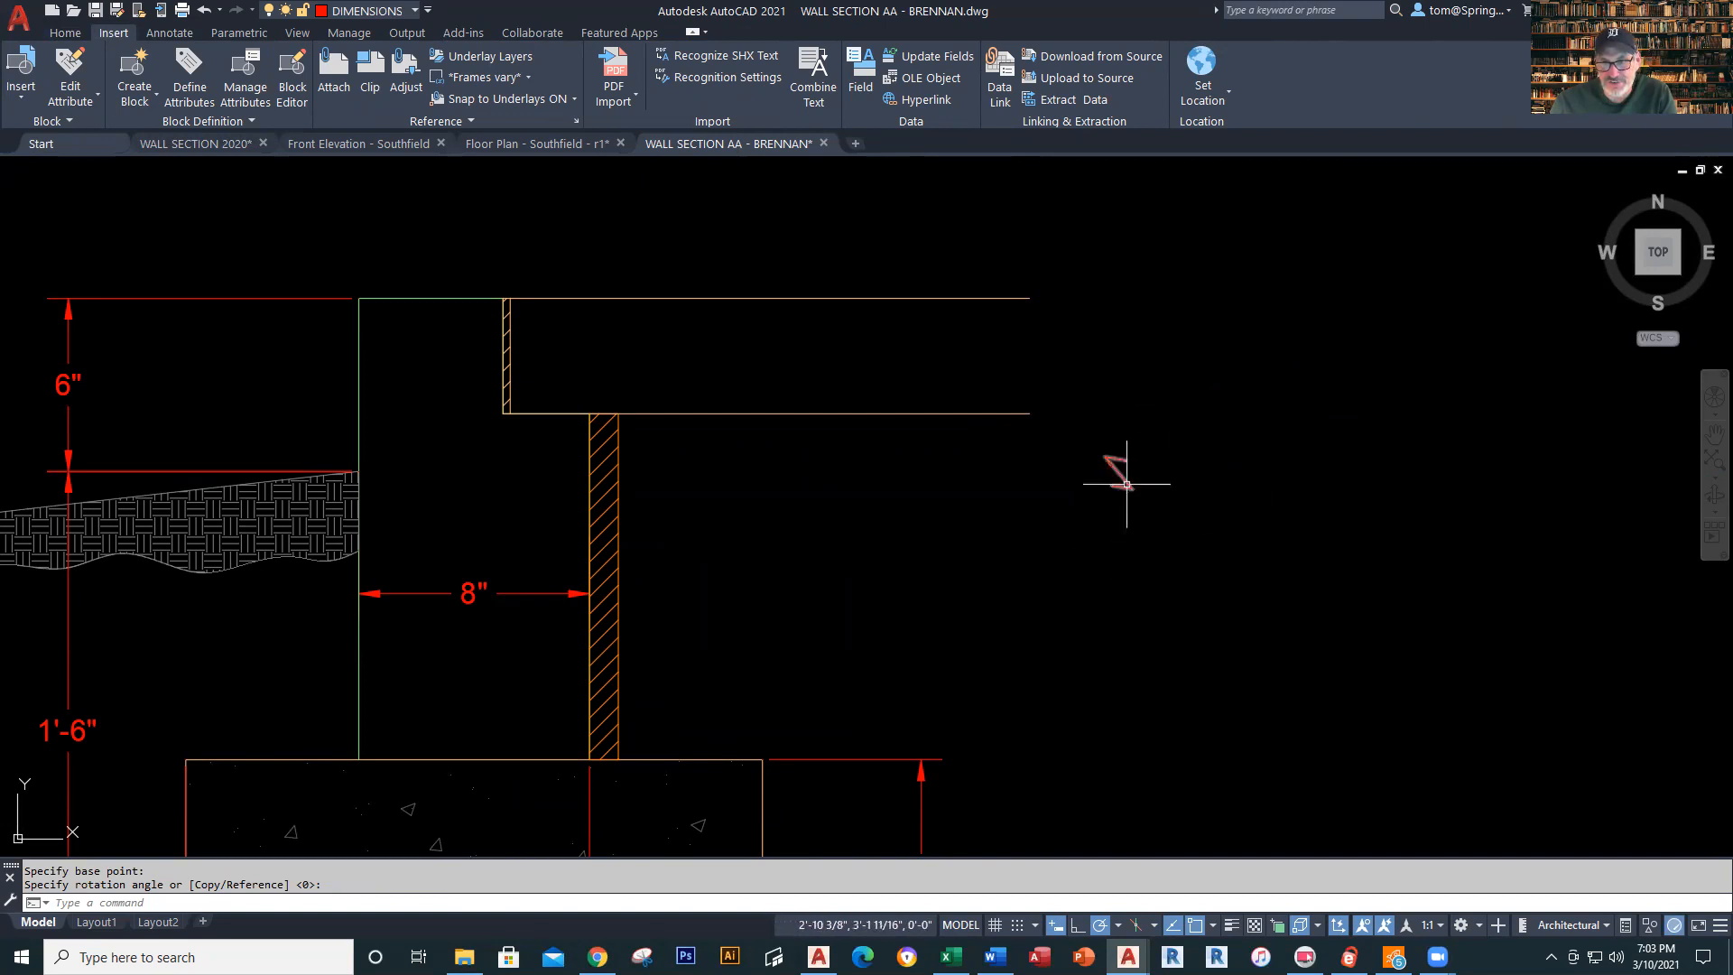
click(1126, 483)
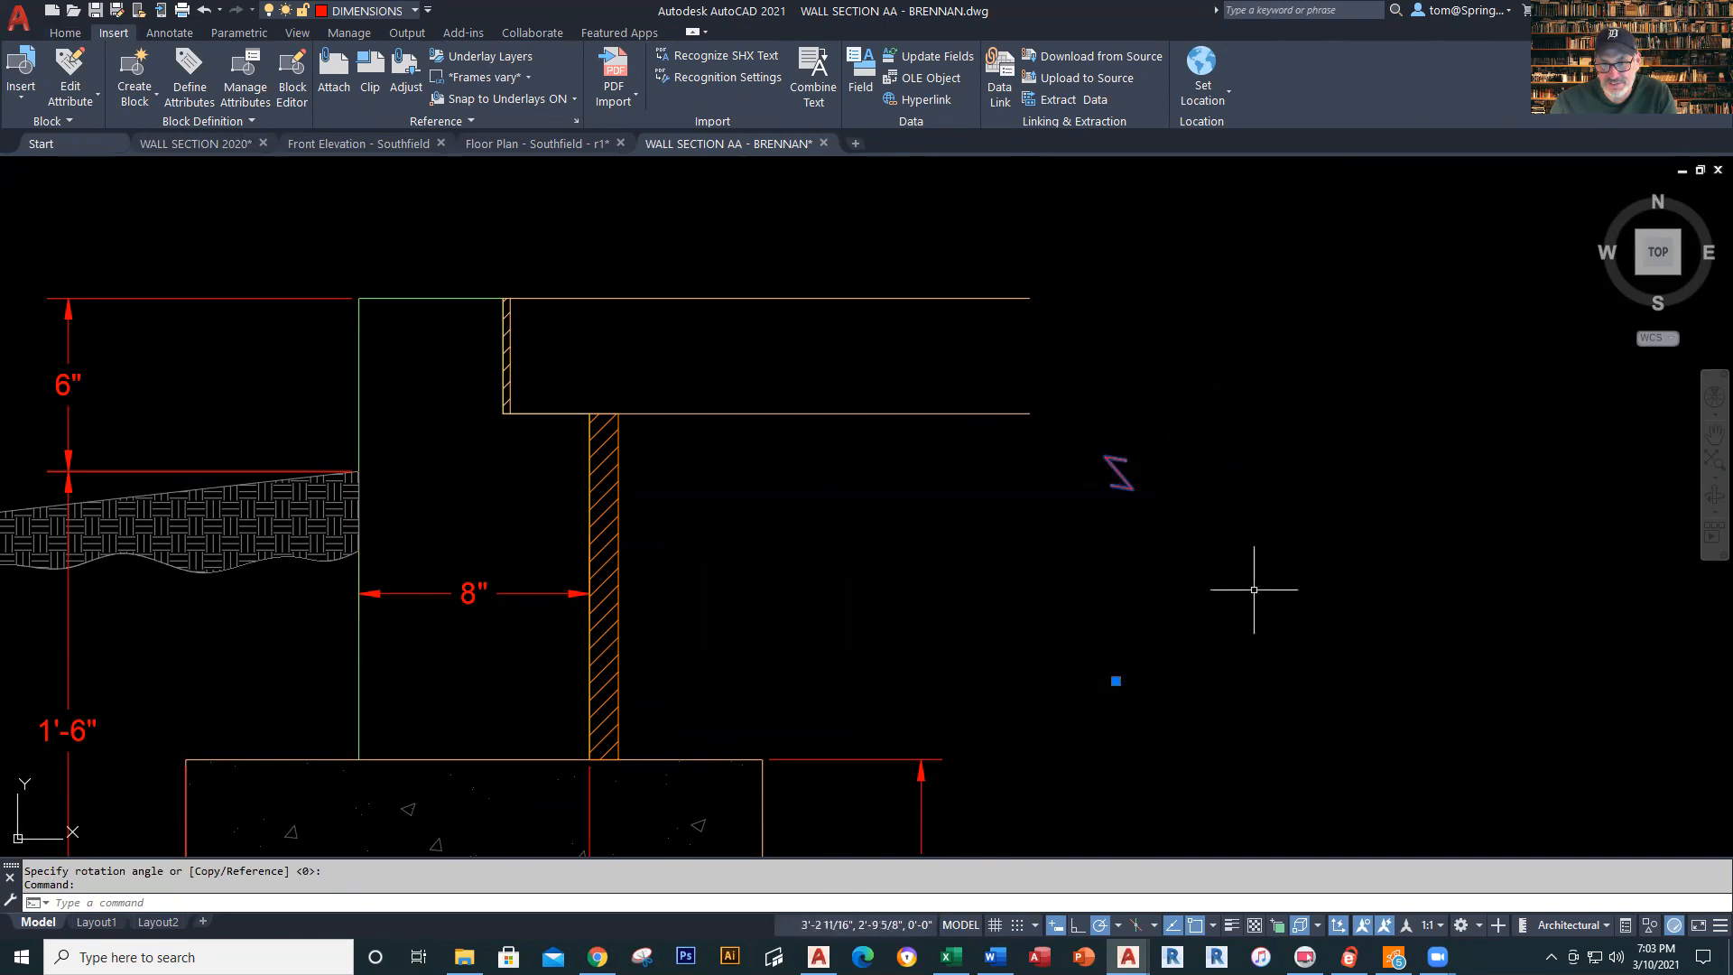
key(Escape)
key(Escape)
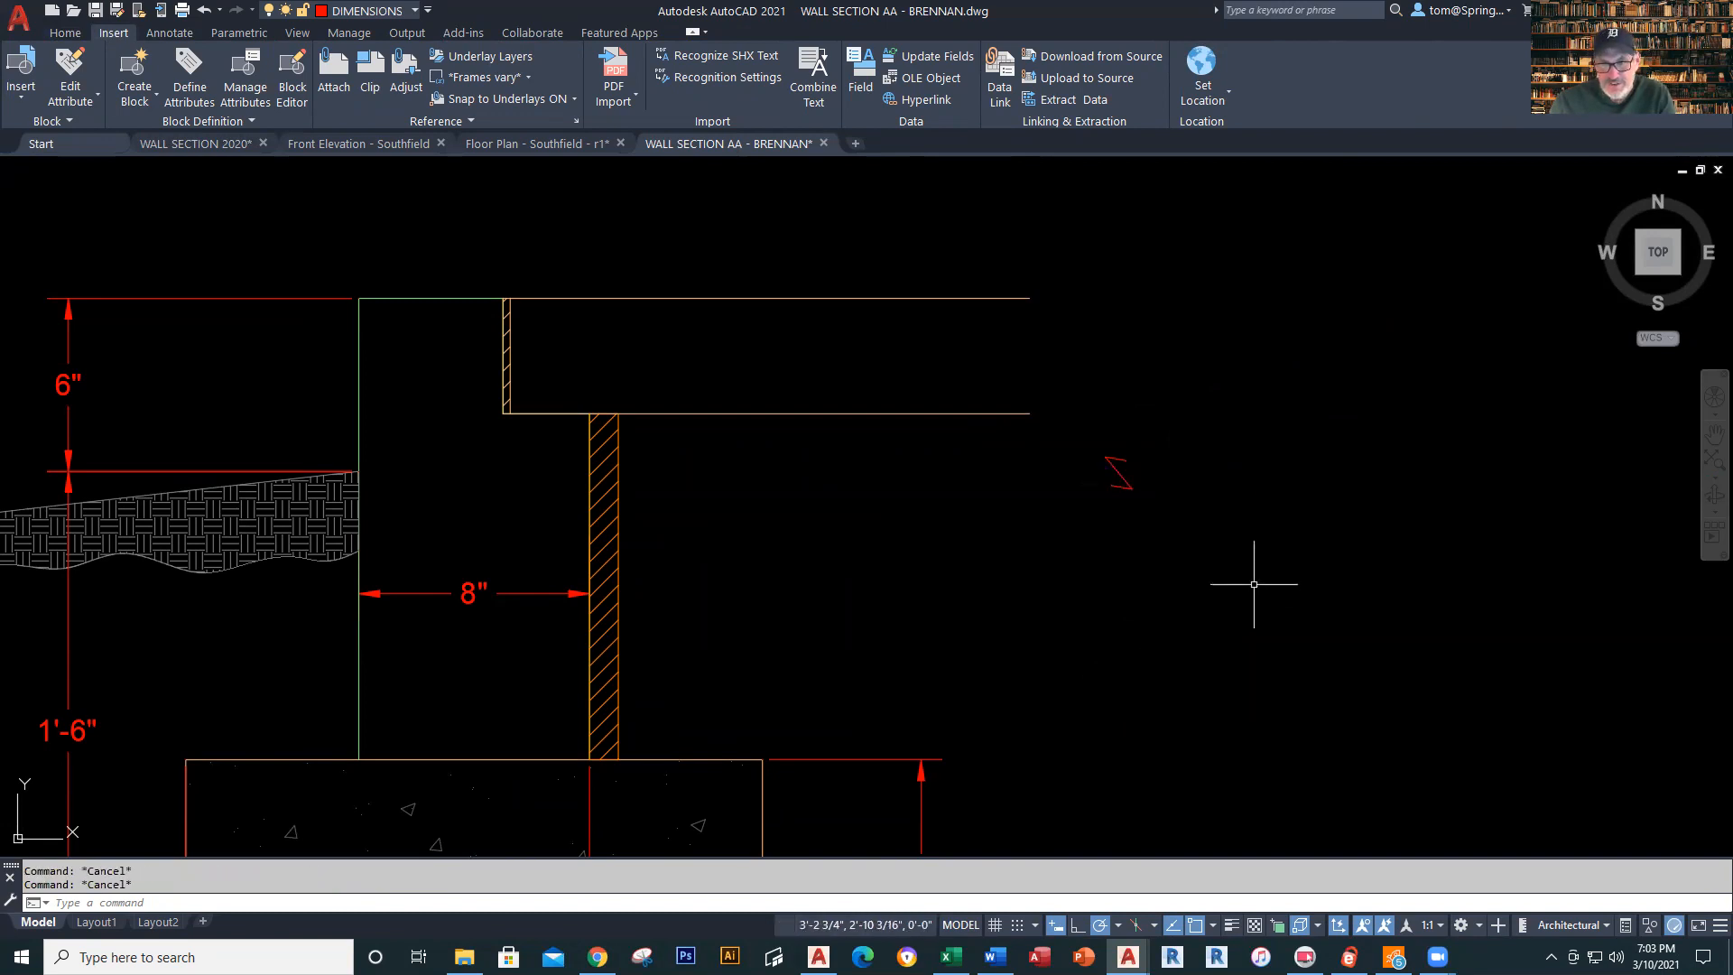
Try scaling the break-line symbol by a factor of 4 about its lower corner, and undo the scaling
text(sc)
key(Return)
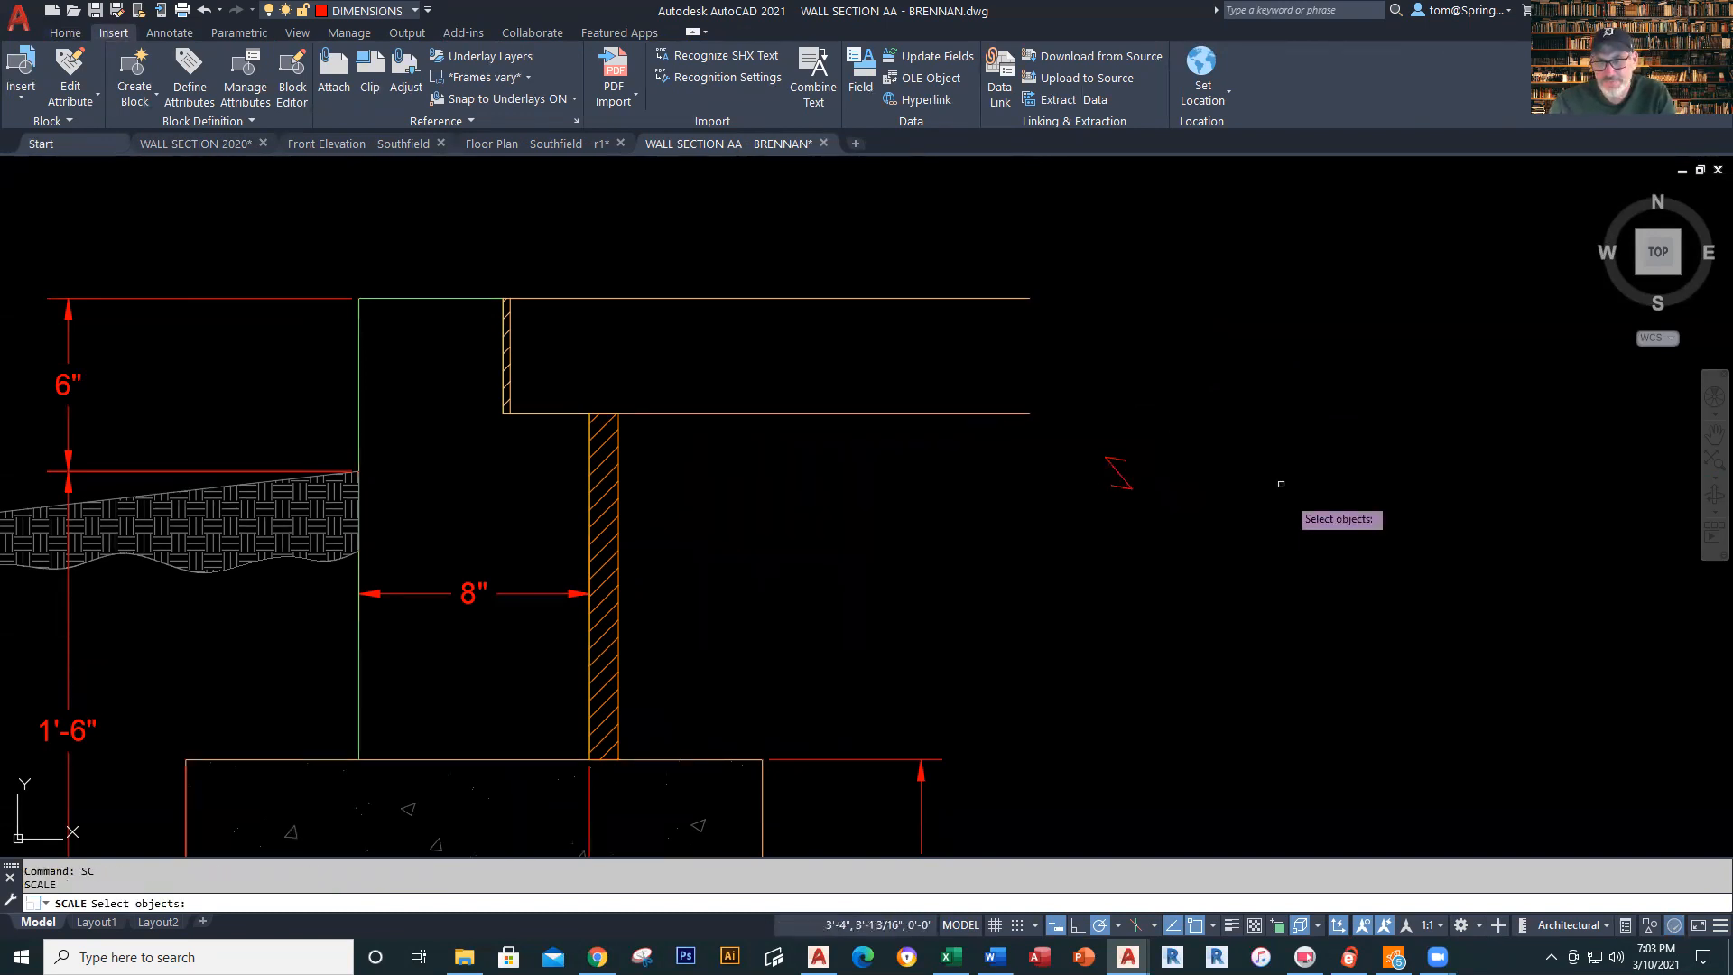
click(1185, 415)
click(1045, 560)
key(Return)
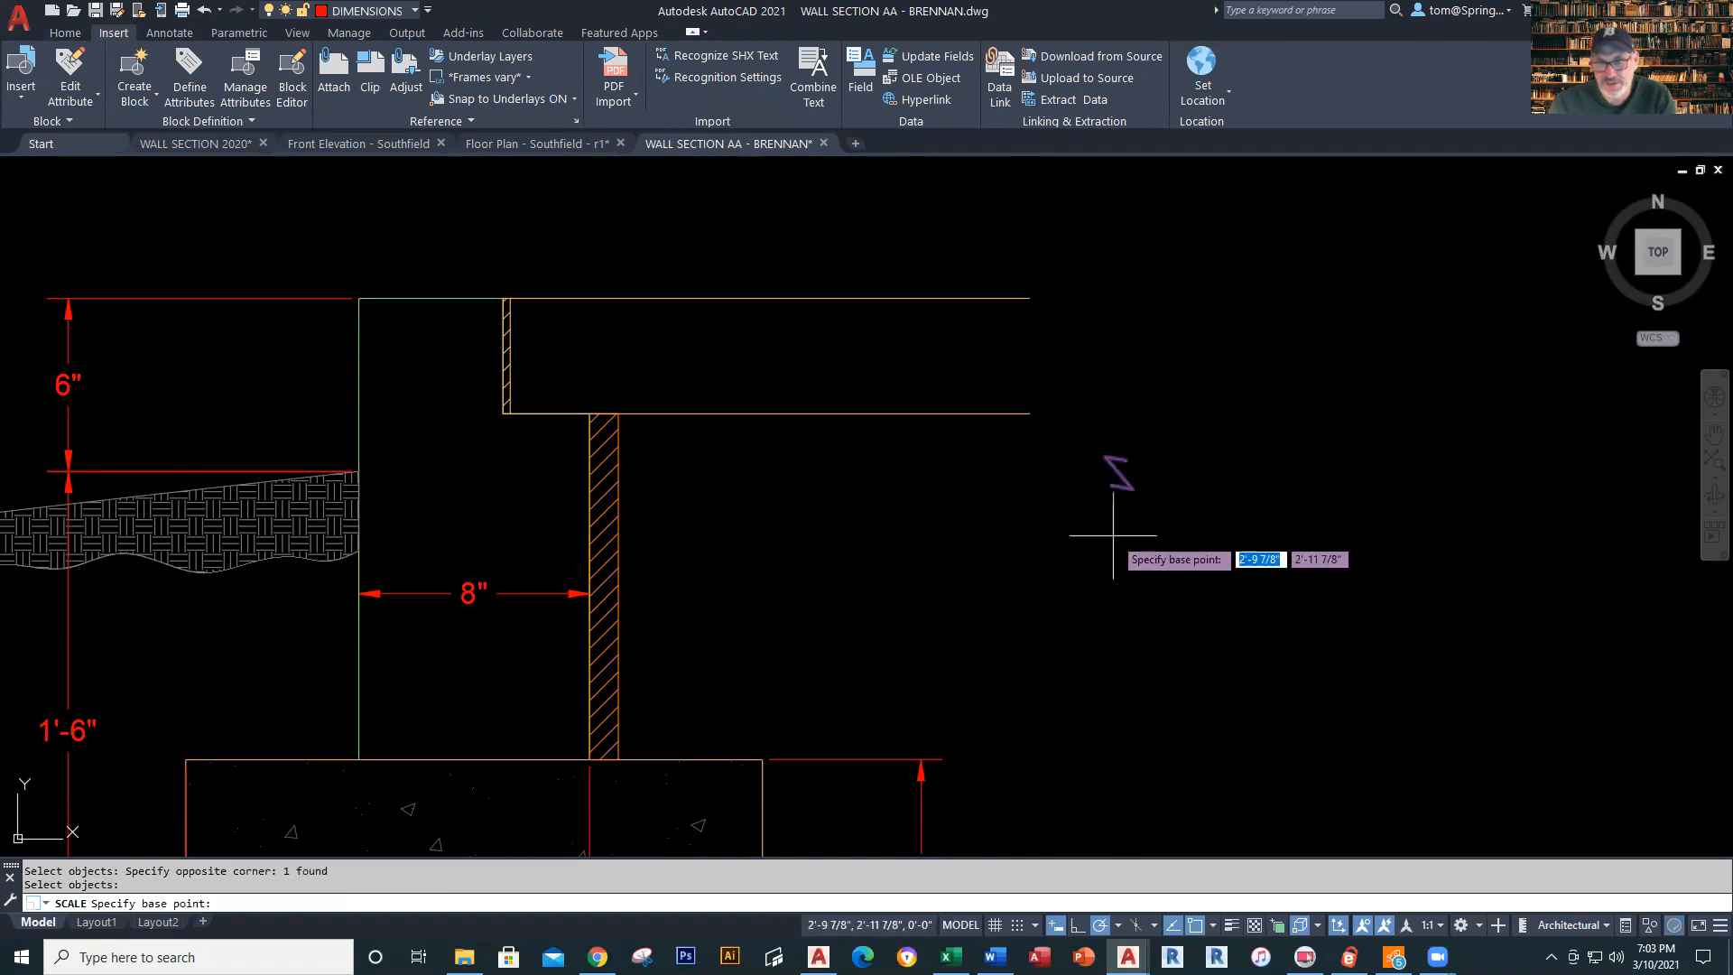
click(1132, 488)
text(4)
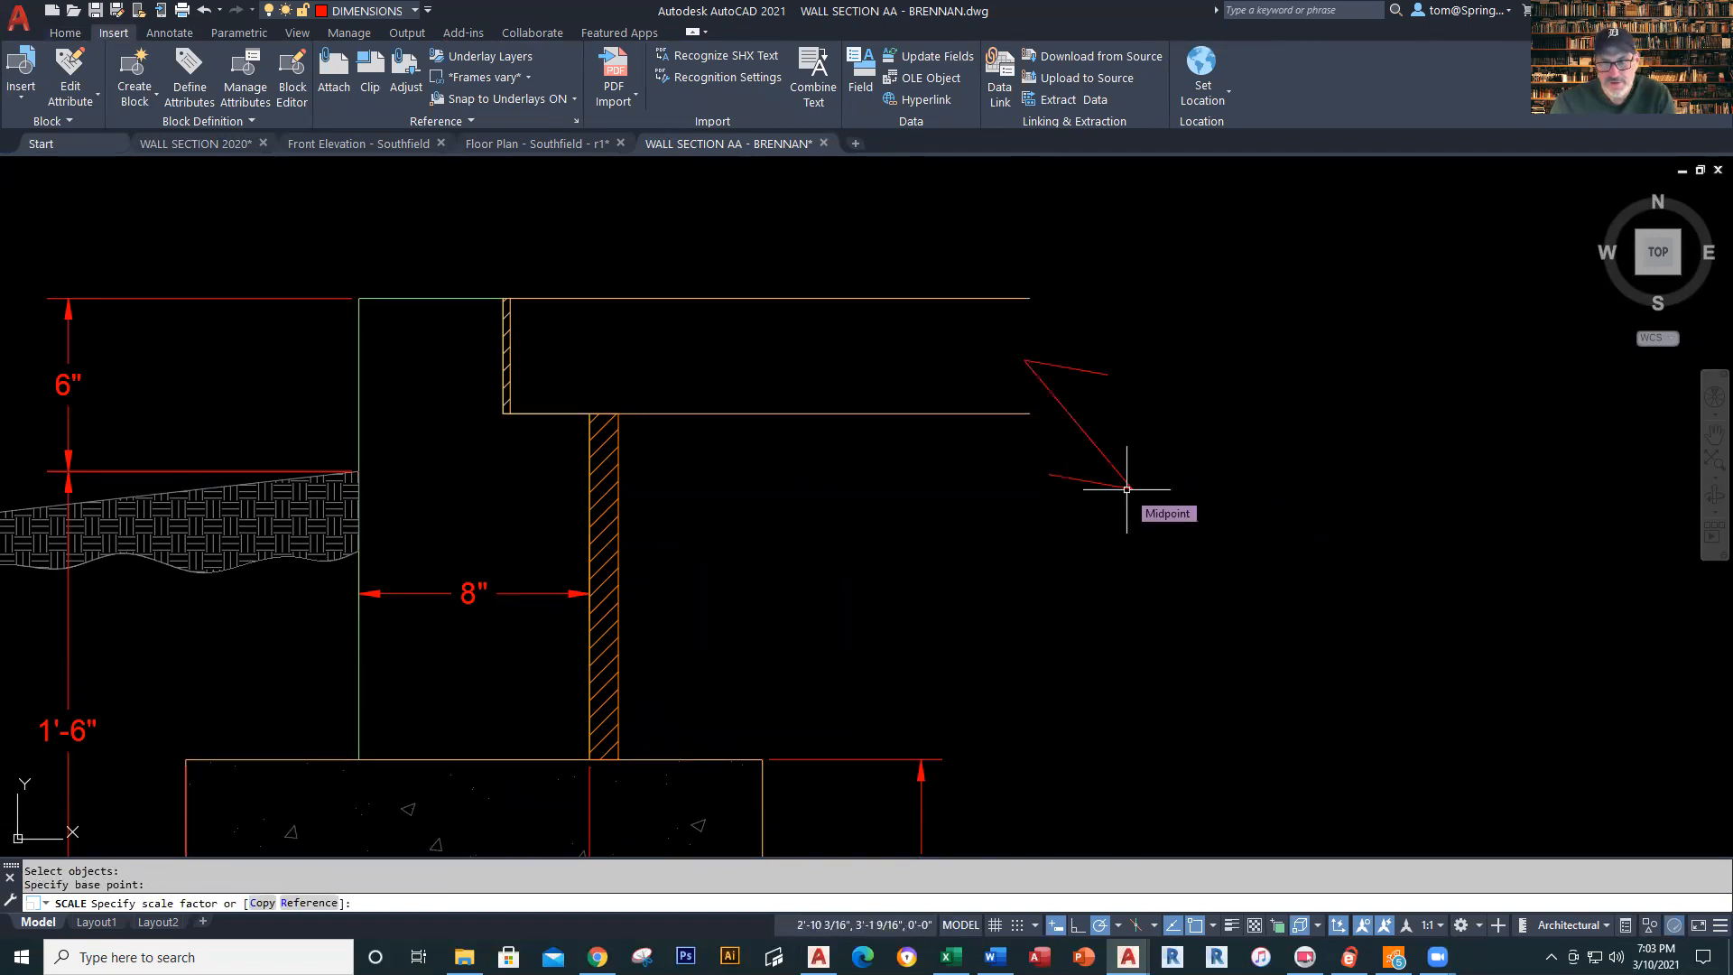
key(Return)
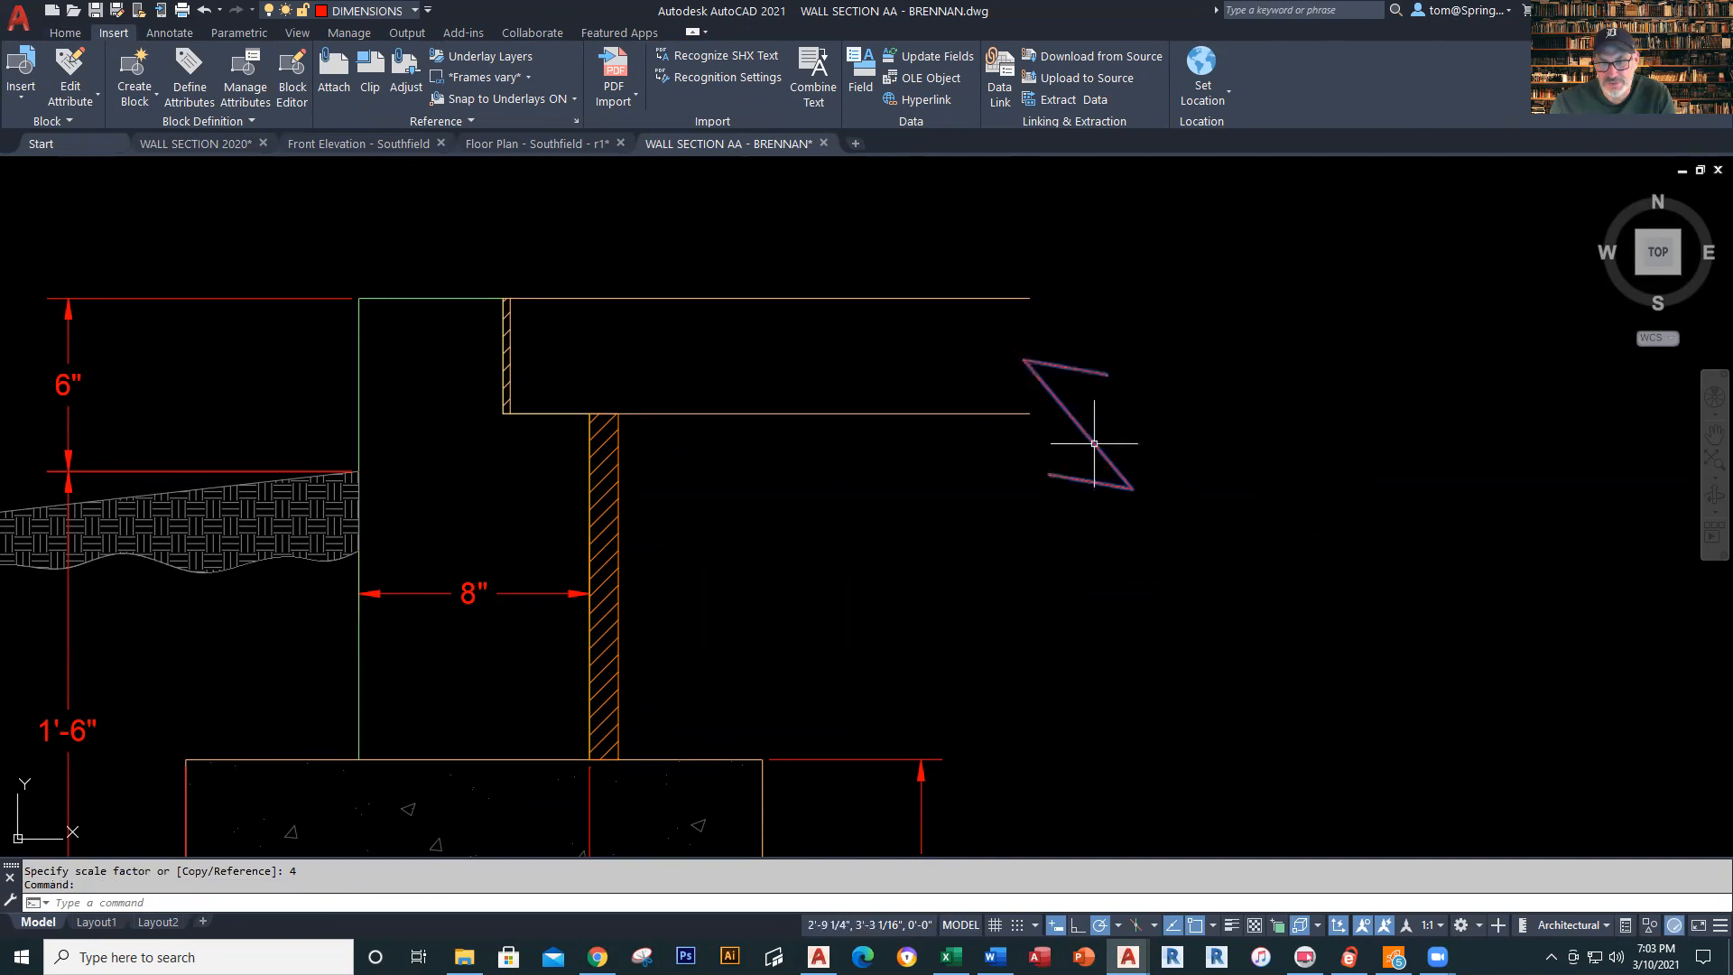
key(Escape)
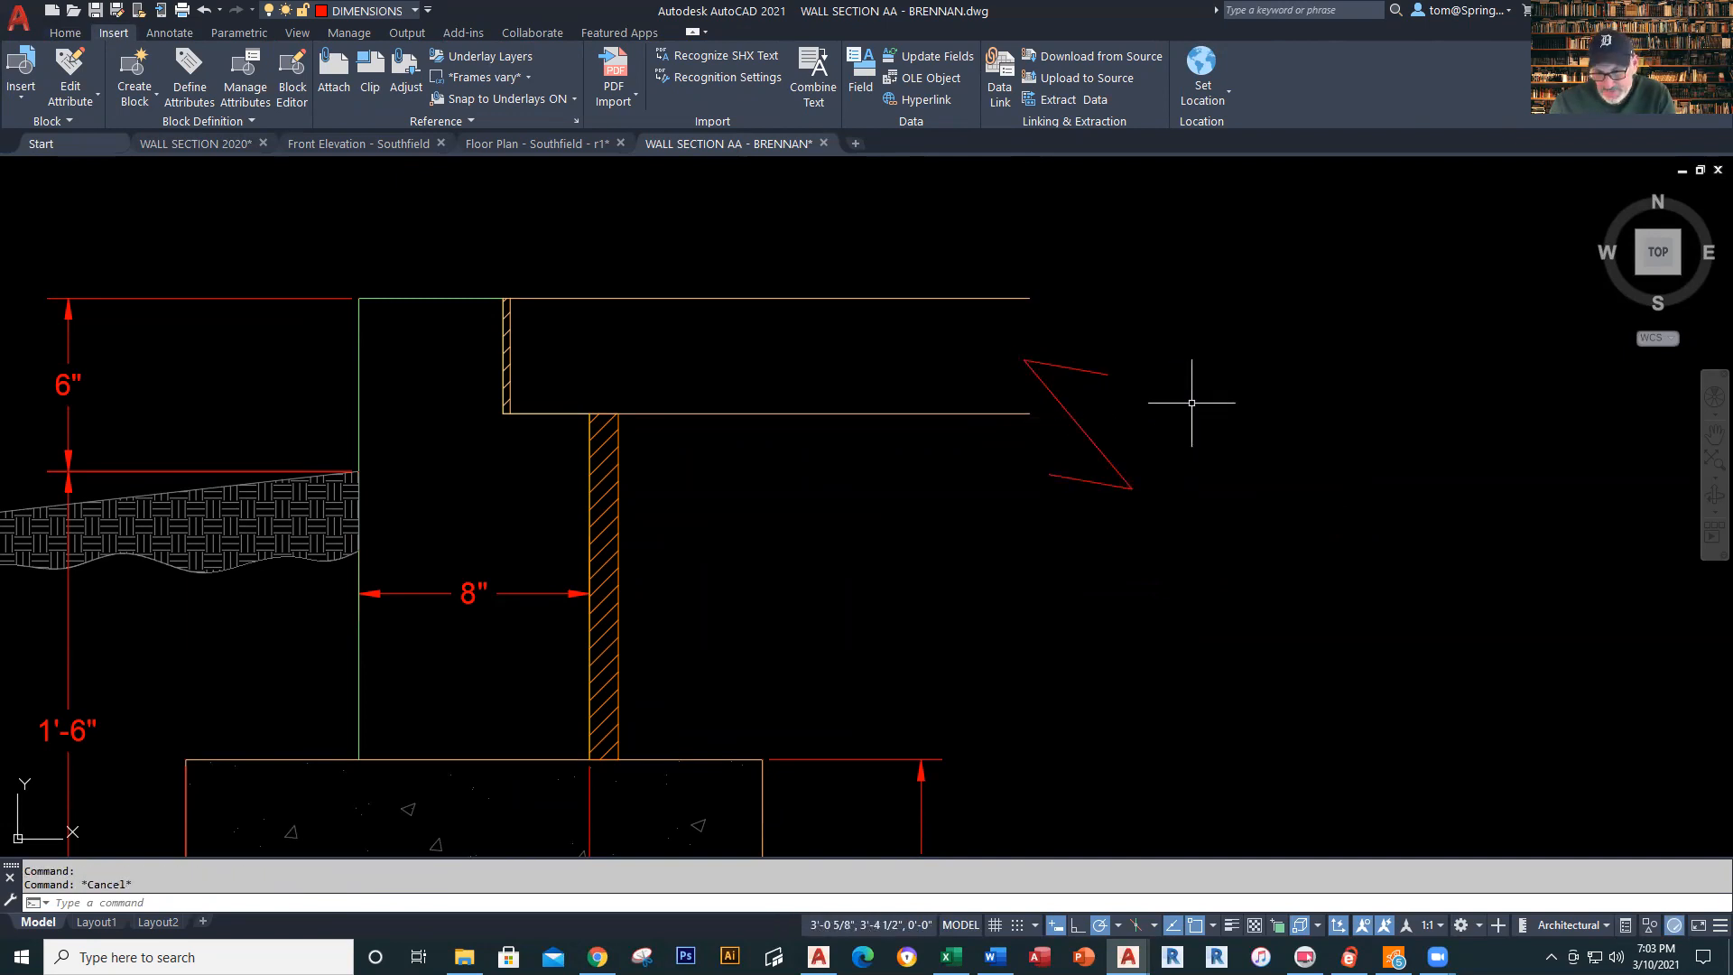
key(ctrl+z)
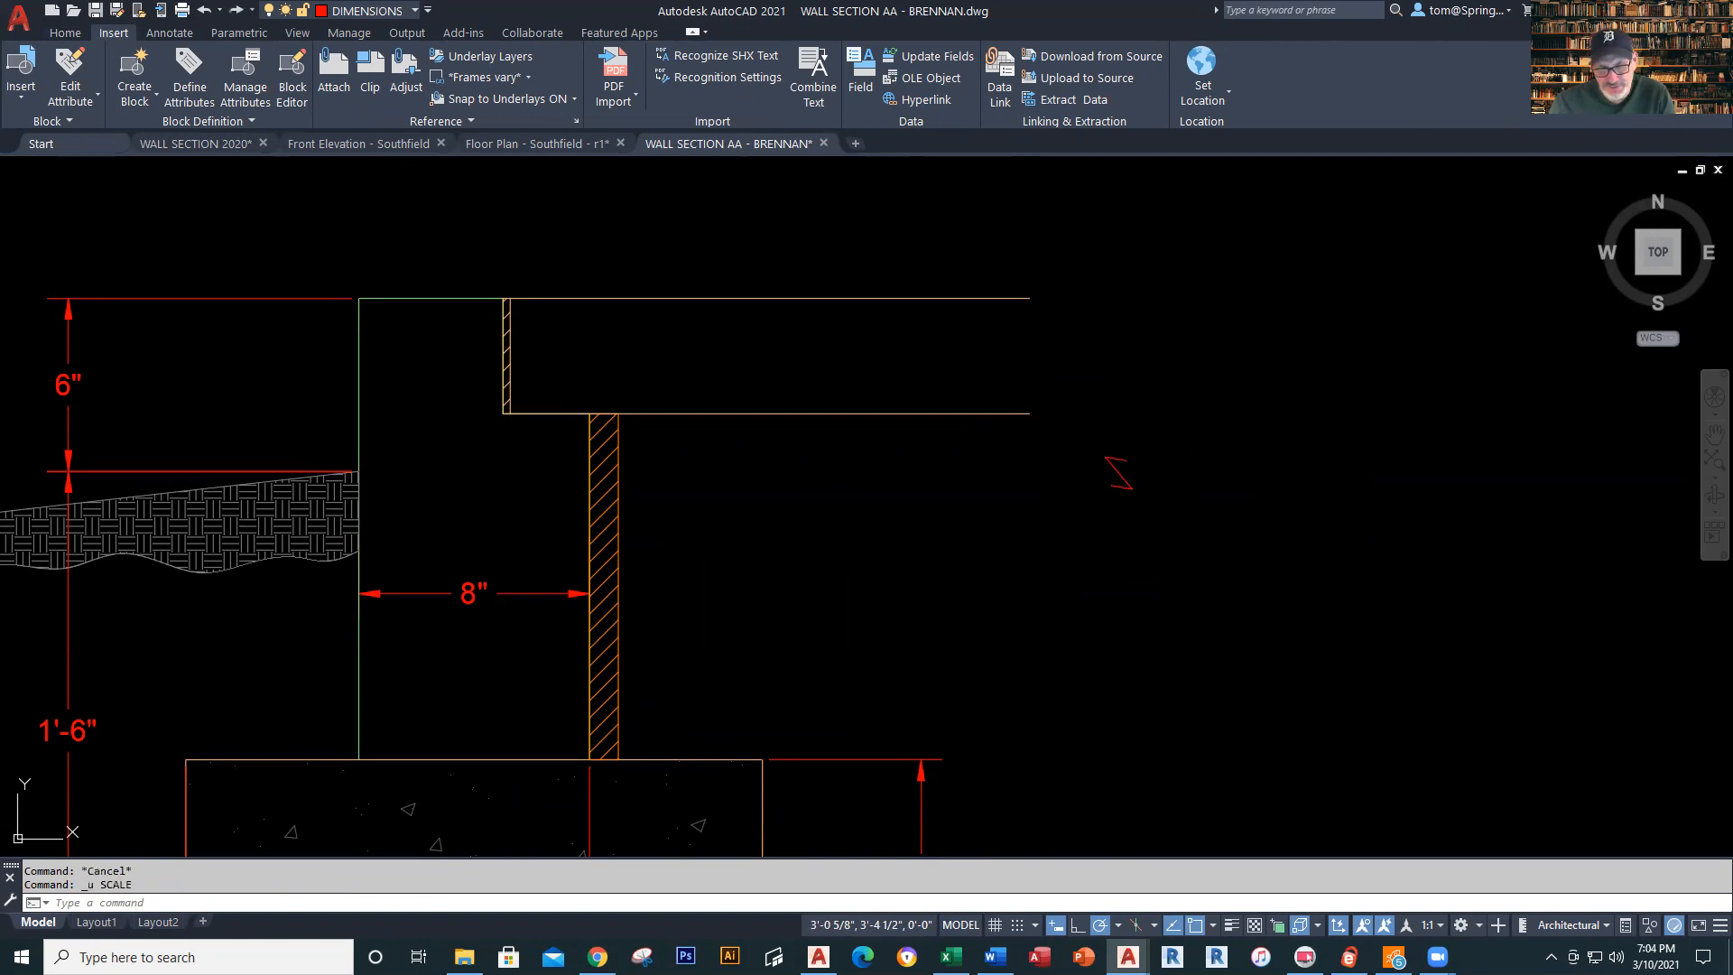
Scale the break-line symbol by a factor of 2 about a point just below it
text(sc)
key(Return)
click(1190, 402)
click(1141, 444)
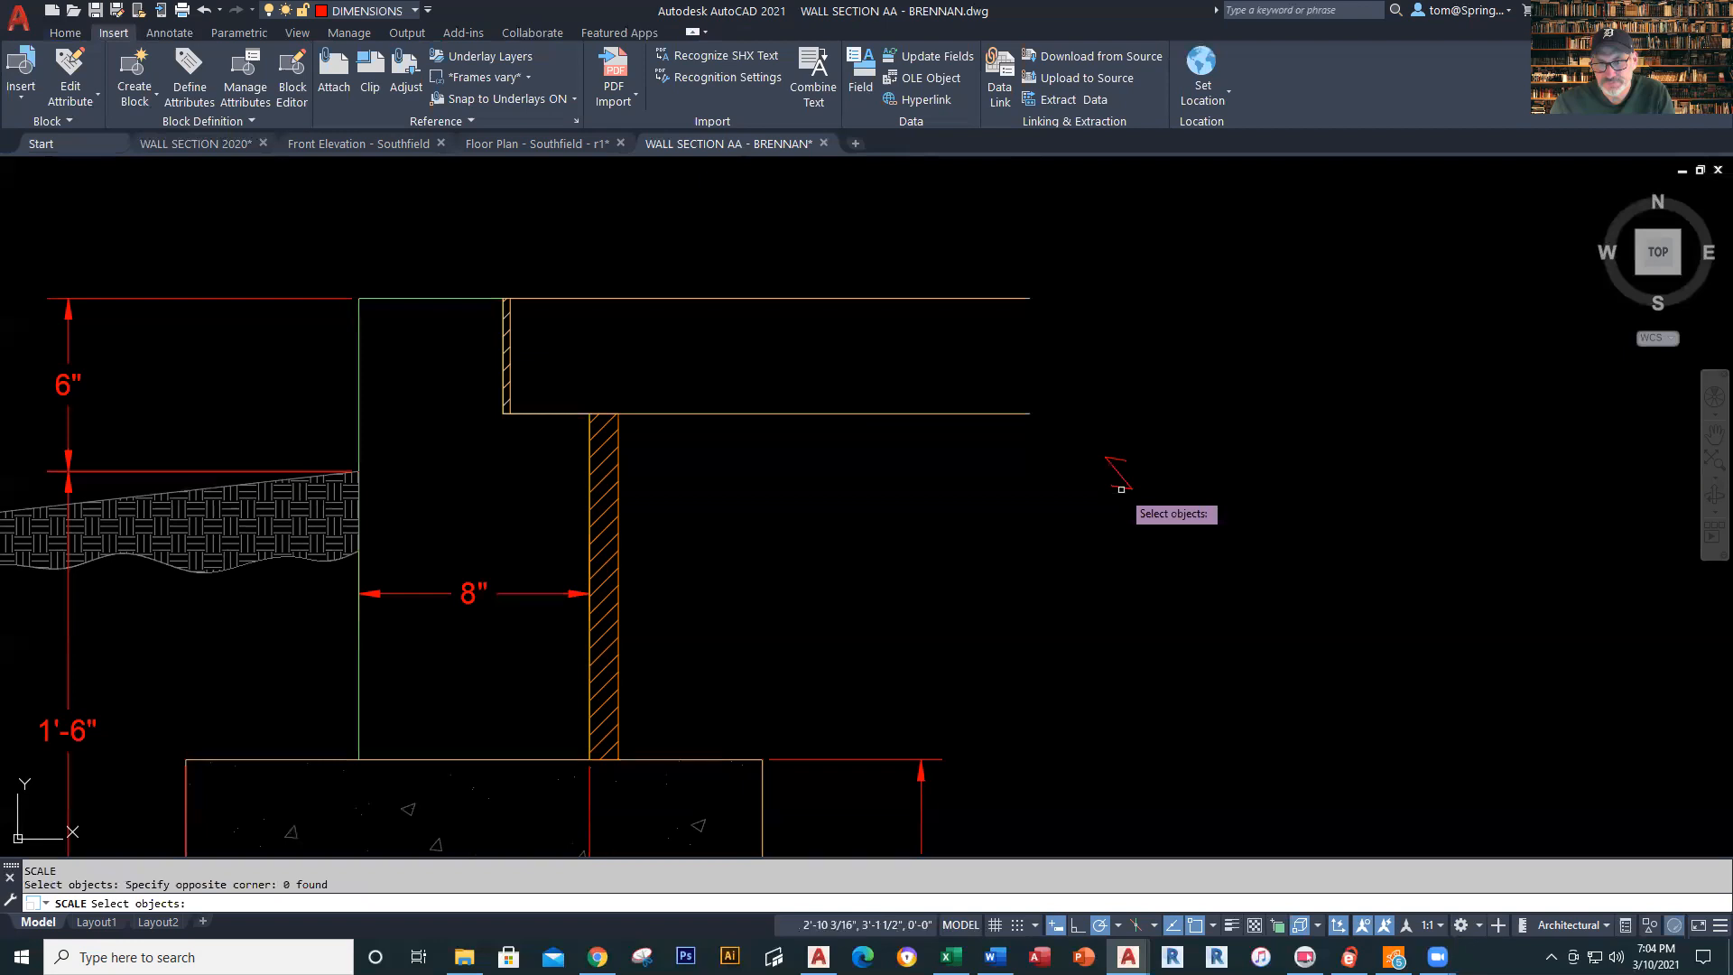
click(1120, 476)
key(Return)
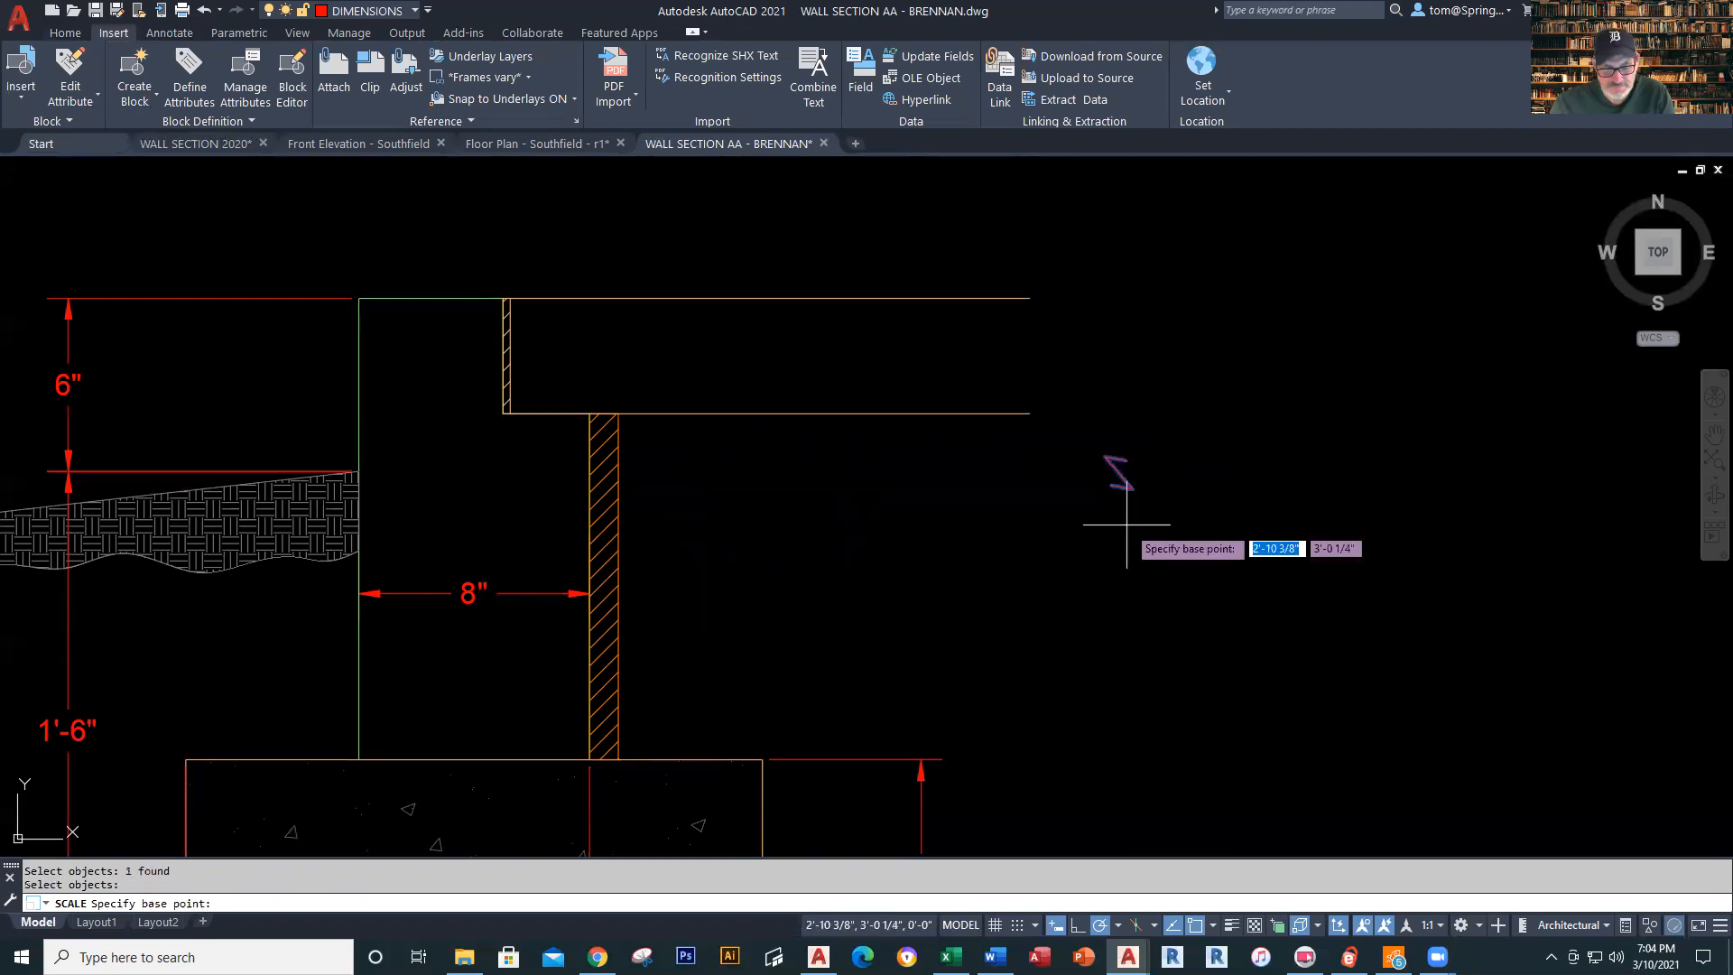
click(1126, 524)
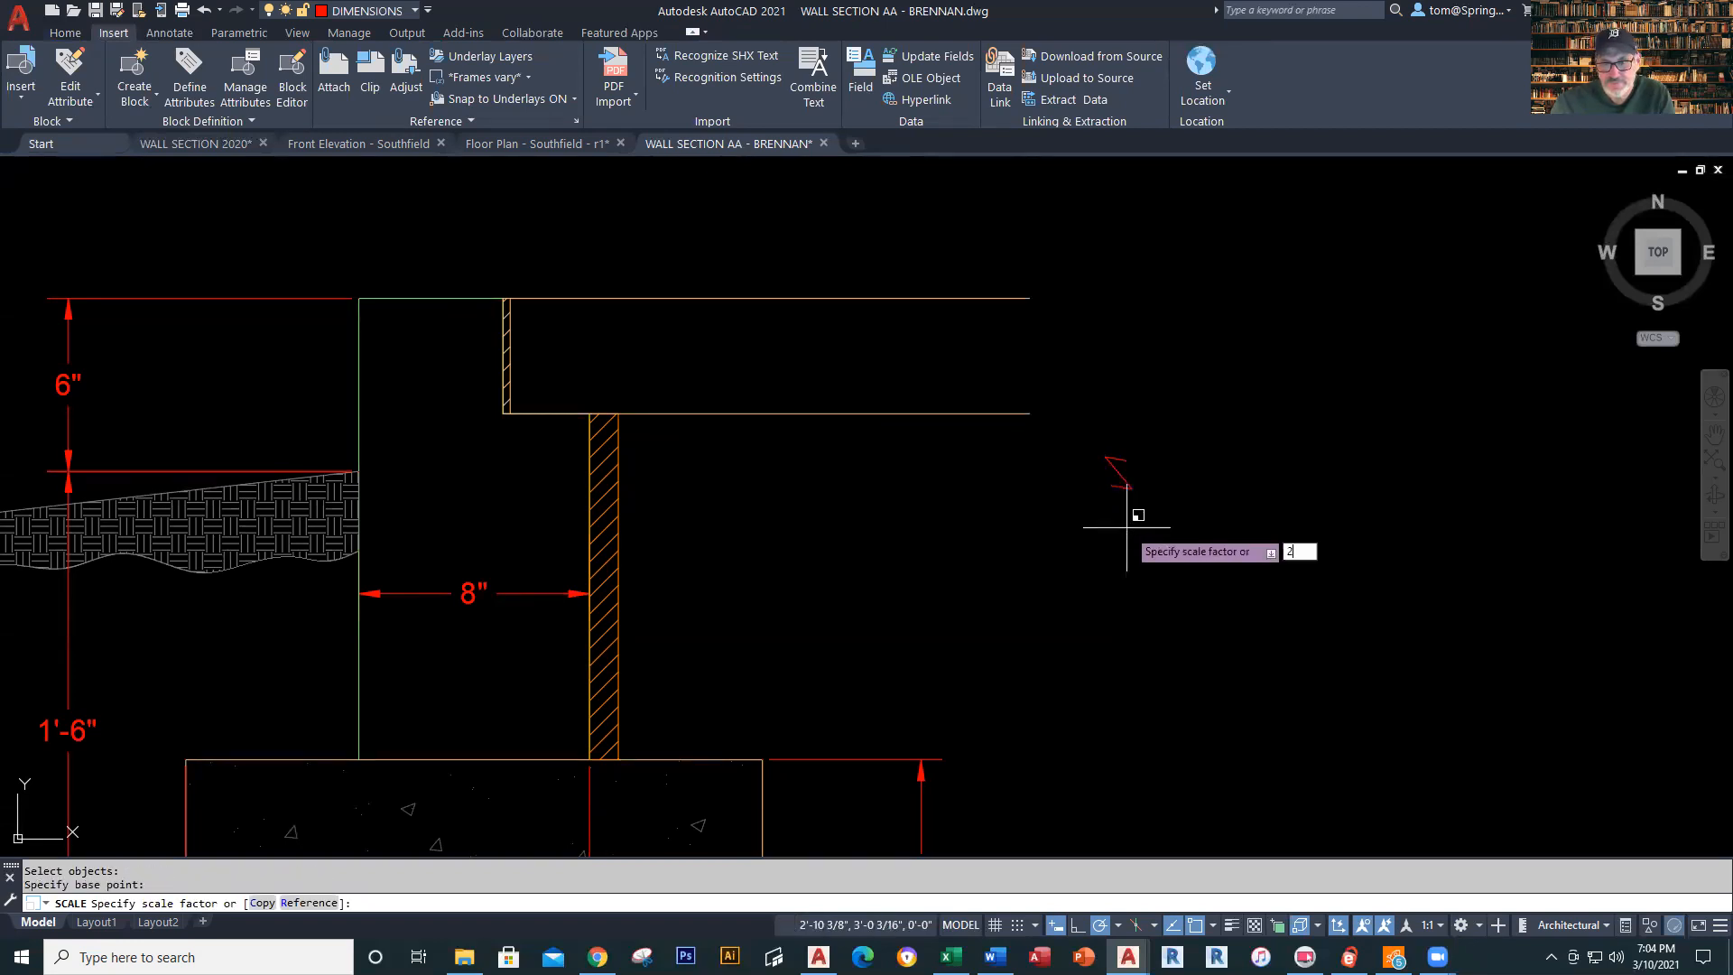
key(Return)
key(Escape)
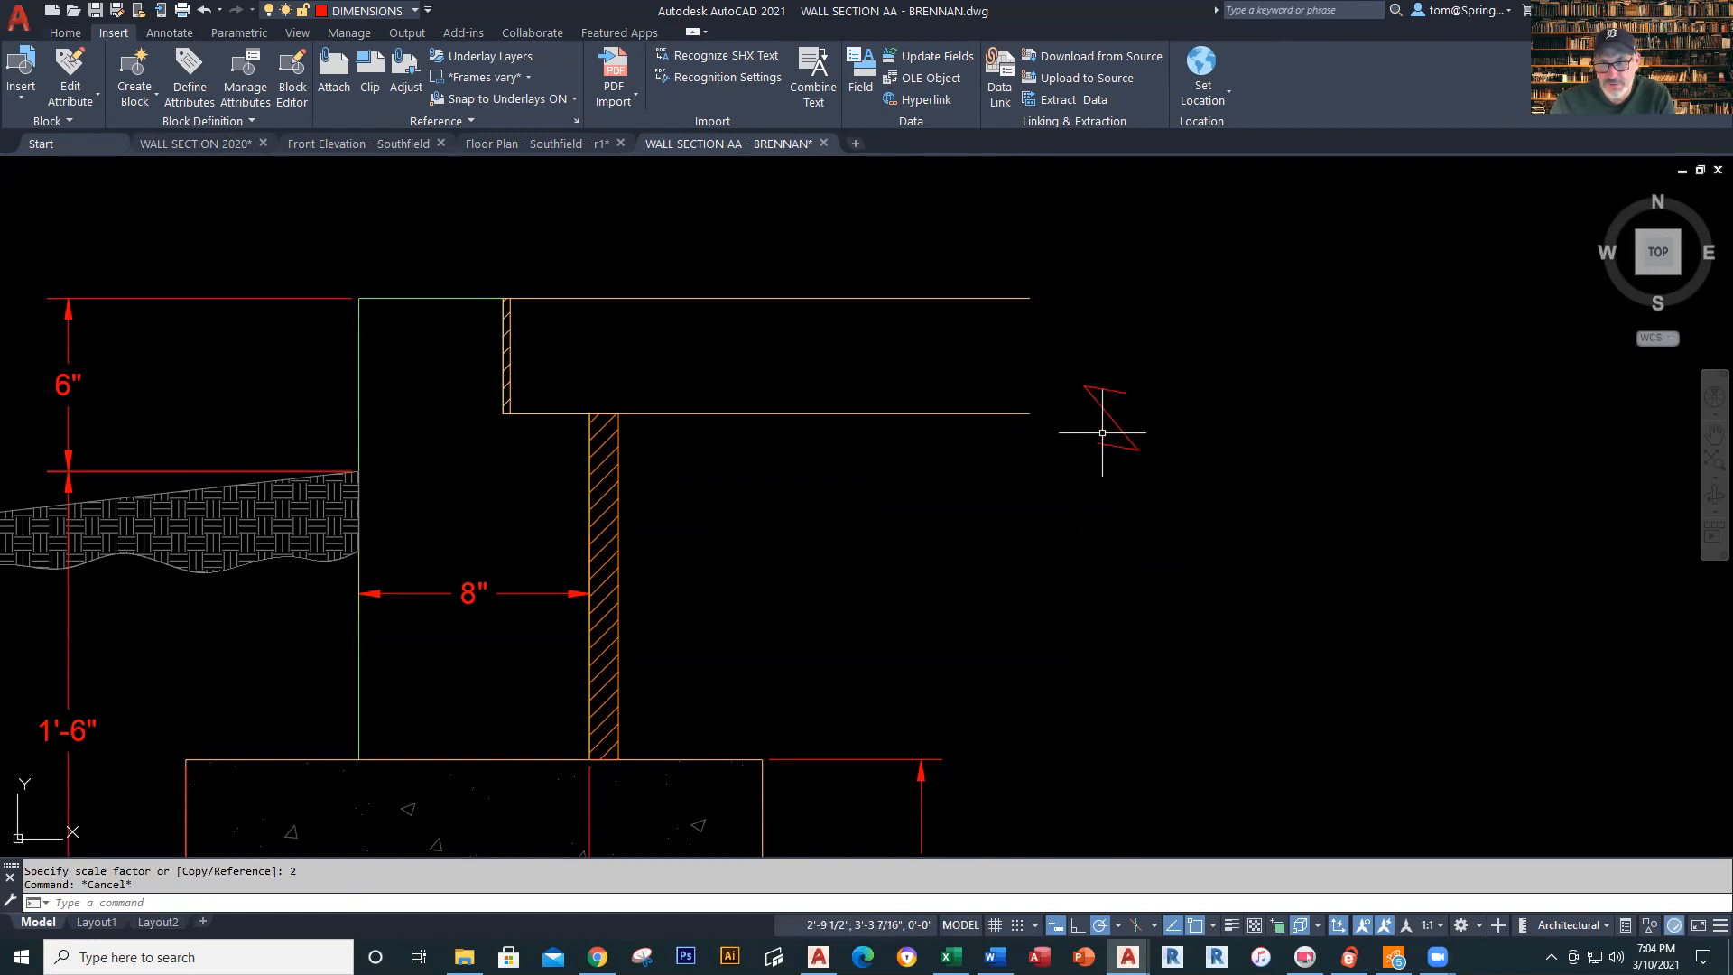
Move the break-line symbol to the open end of the floor slab, between its upper and lower lines
click(1116, 418)
key(Escape)
text(m)
key(Return)
click(1191, 443)
click(1086, 464)
key(Return)
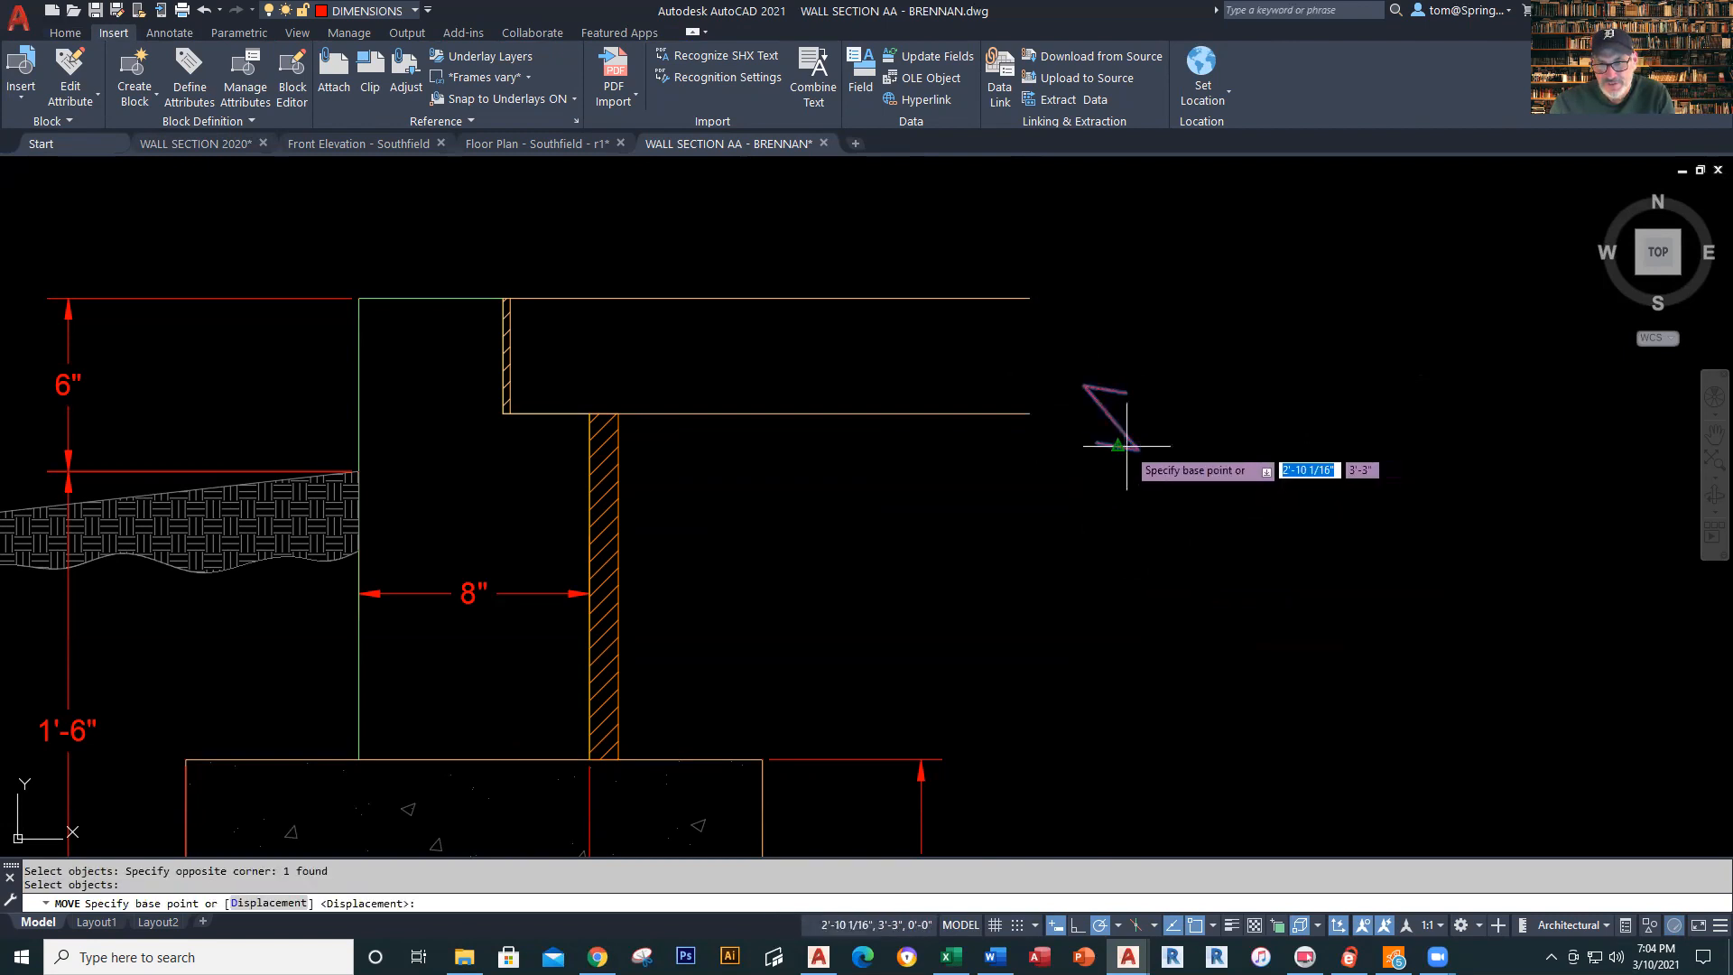
click(1117, 445)
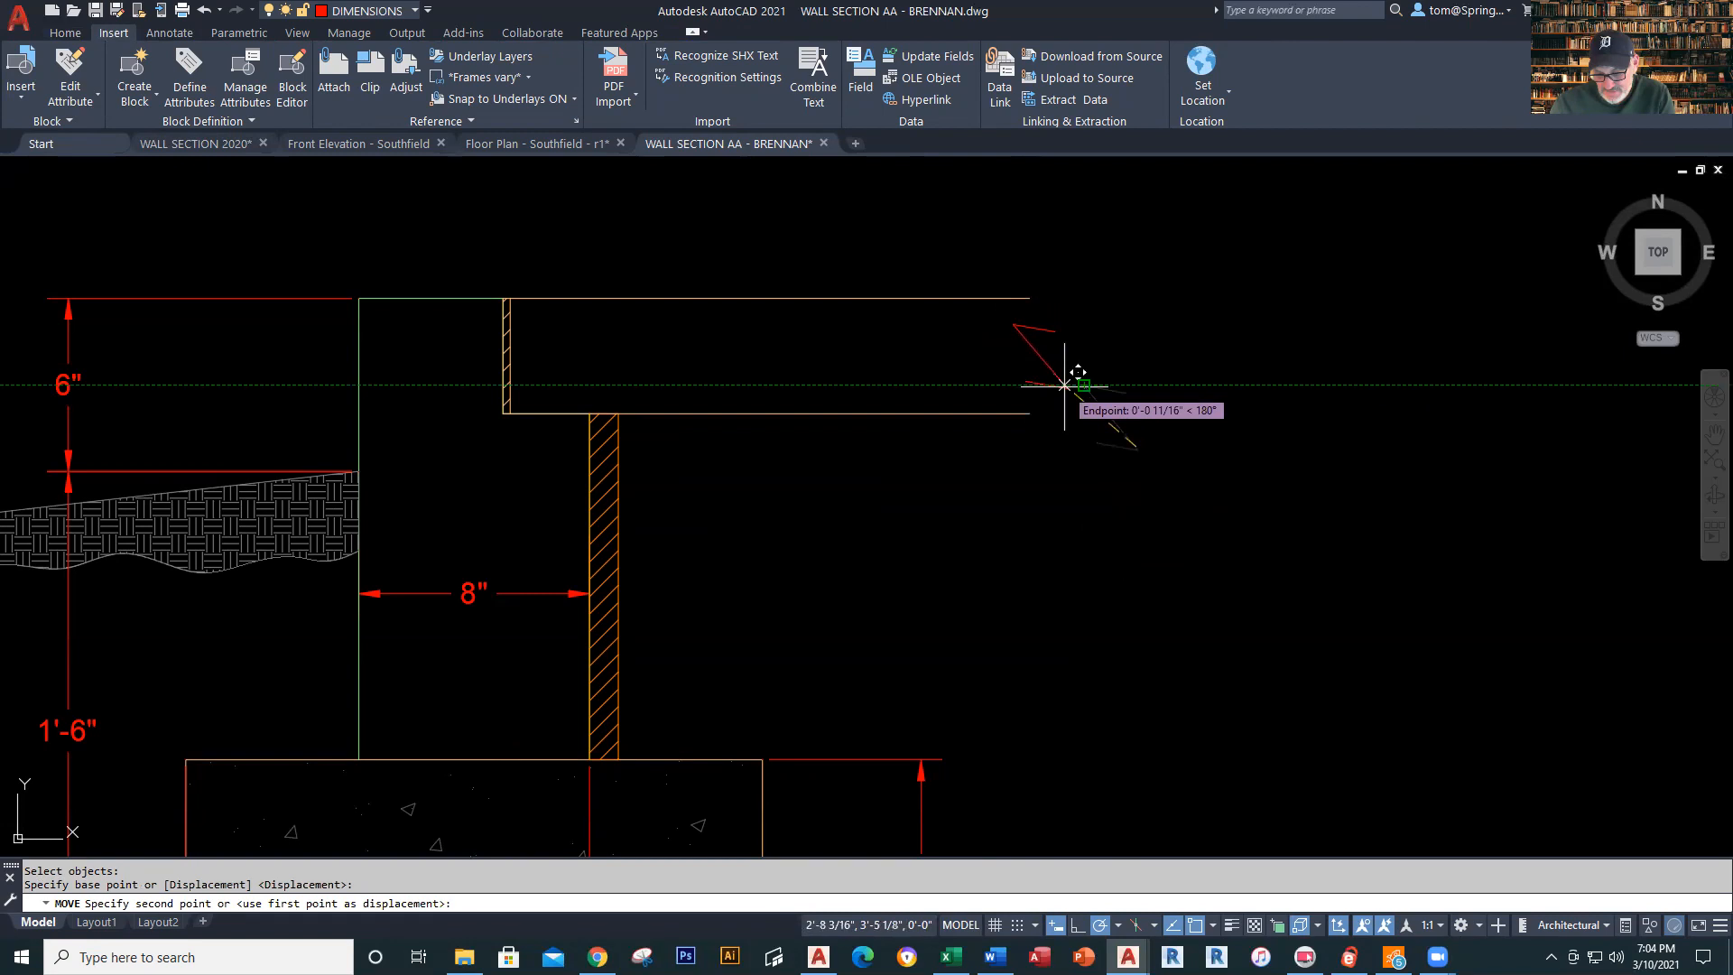
click(1065, 385)
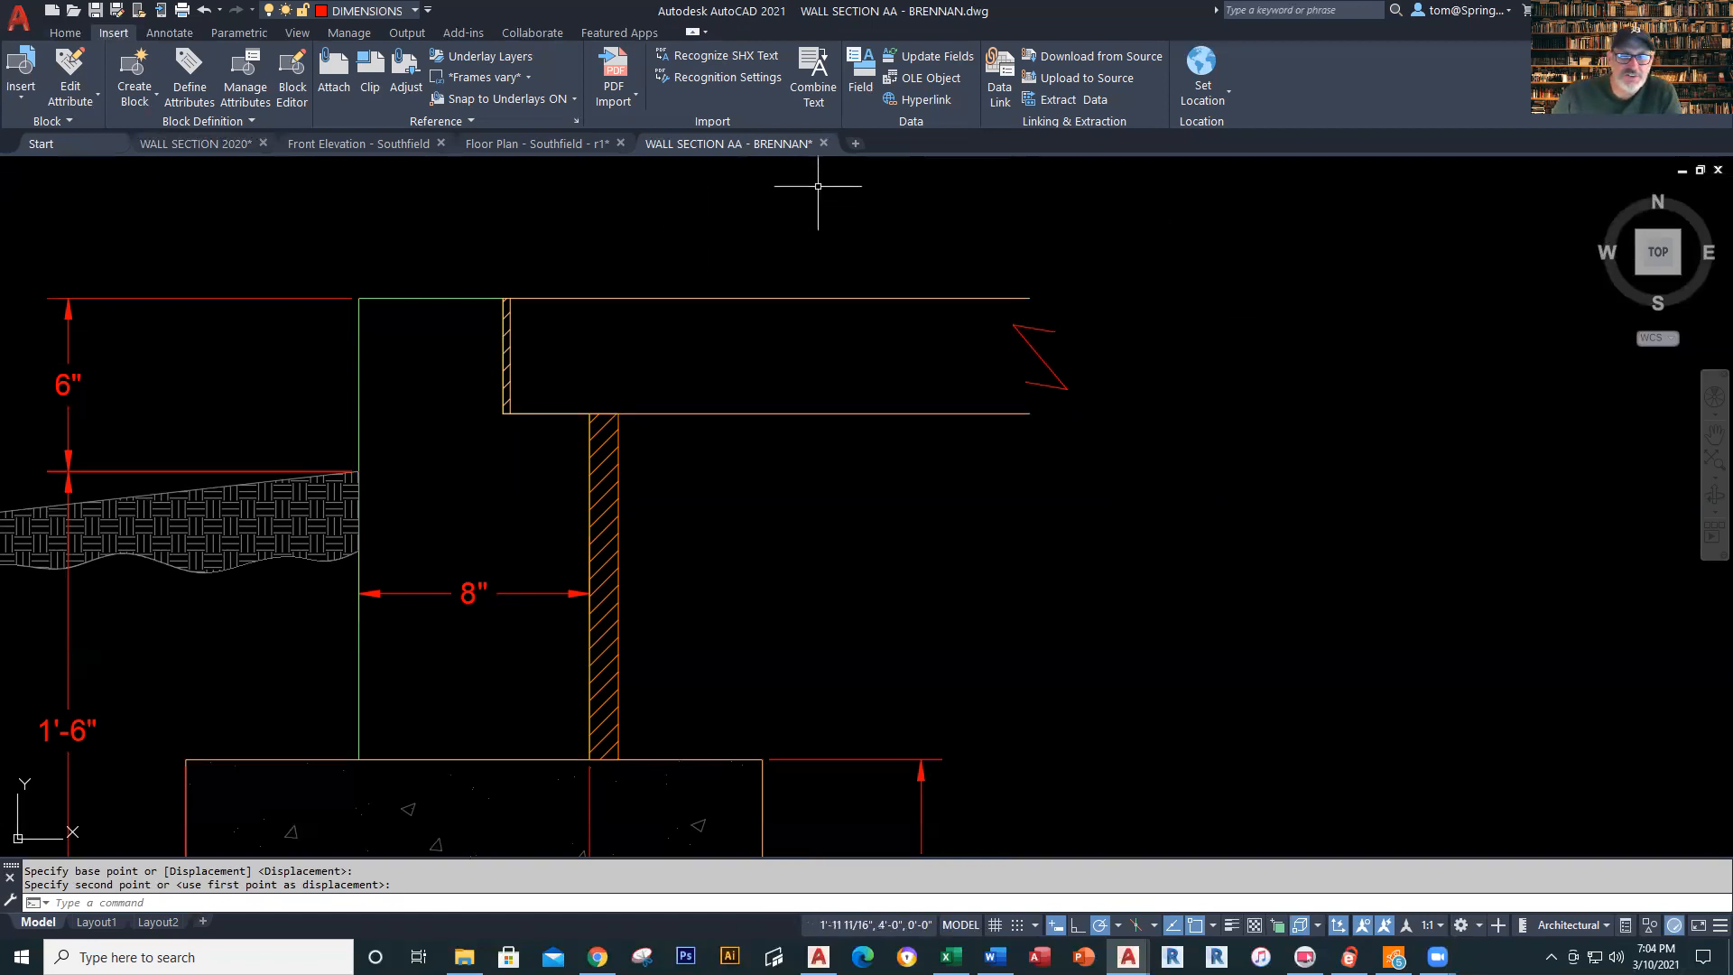
Delete the break-line symbol at the open end of the floor slab
click(1095, 334)
click(1038, 386)
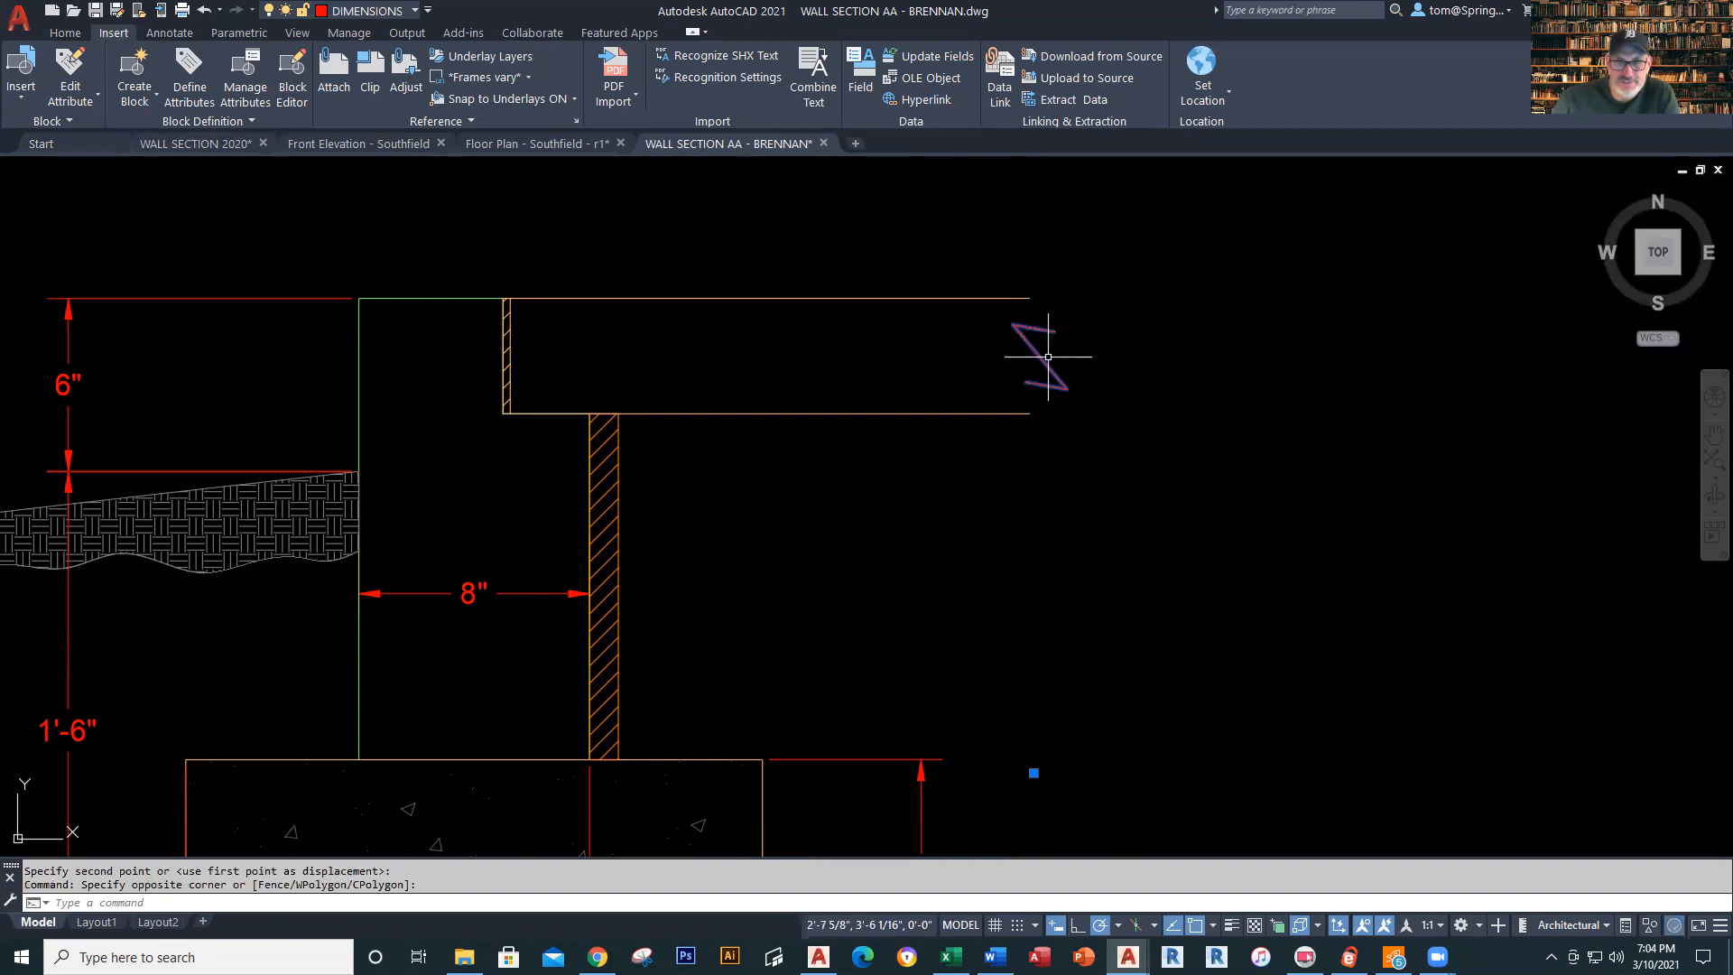
key(Delete)
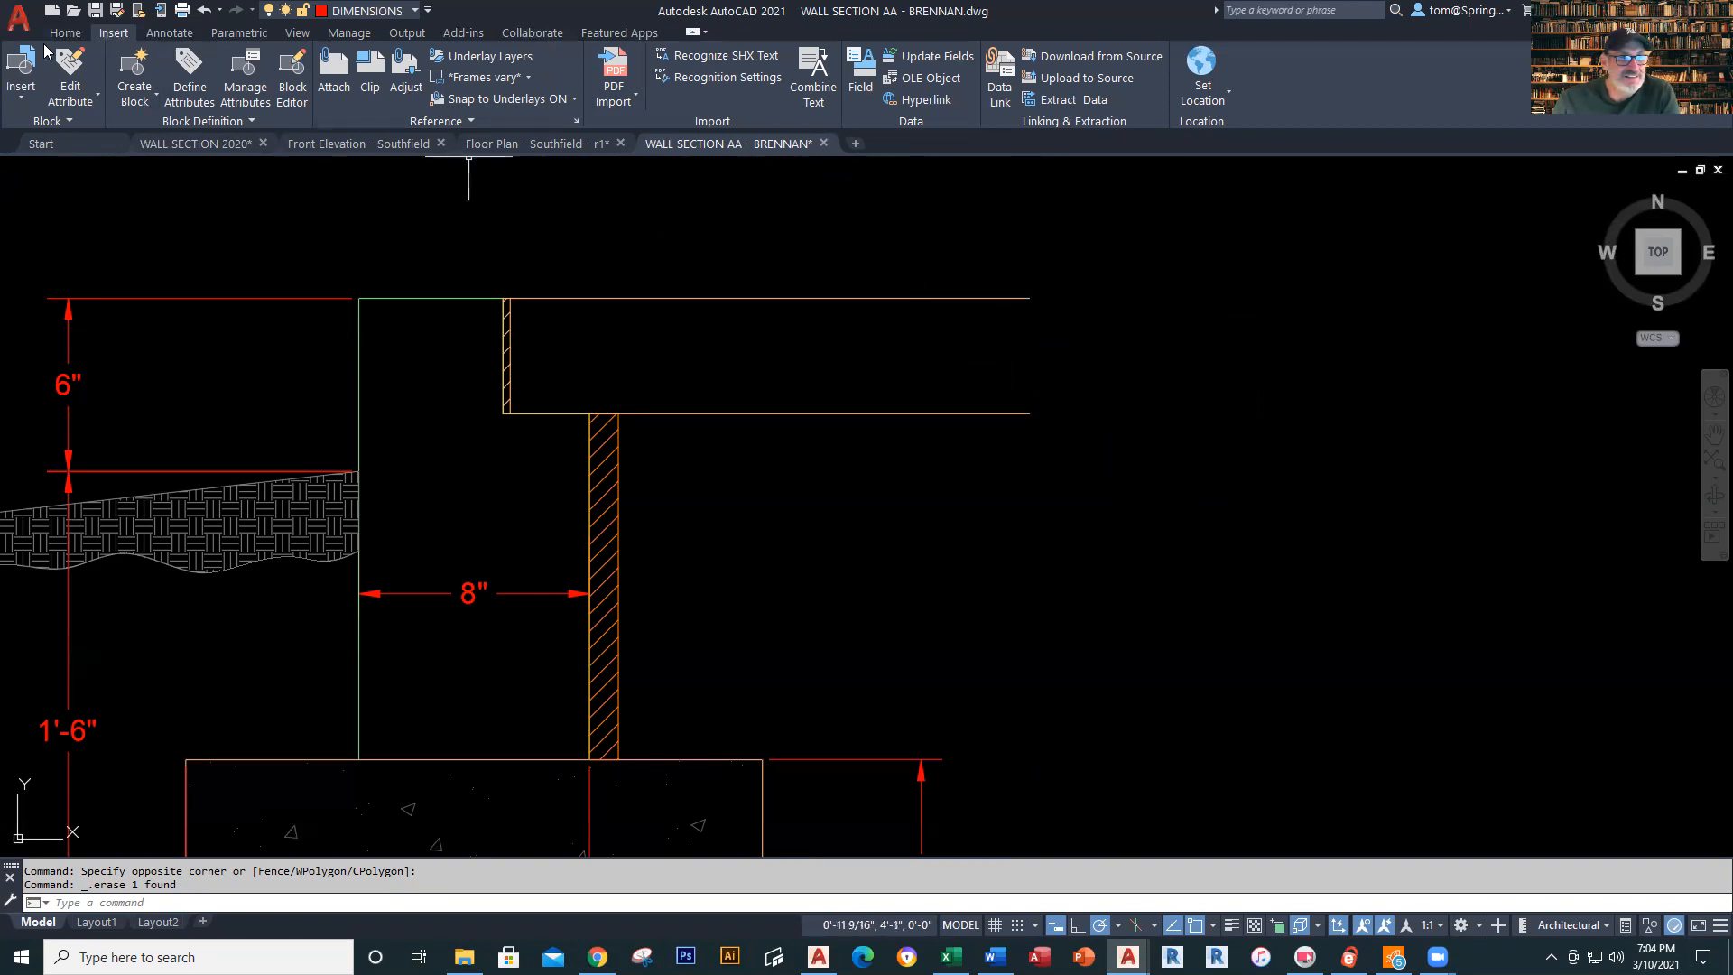
click(66, 36)
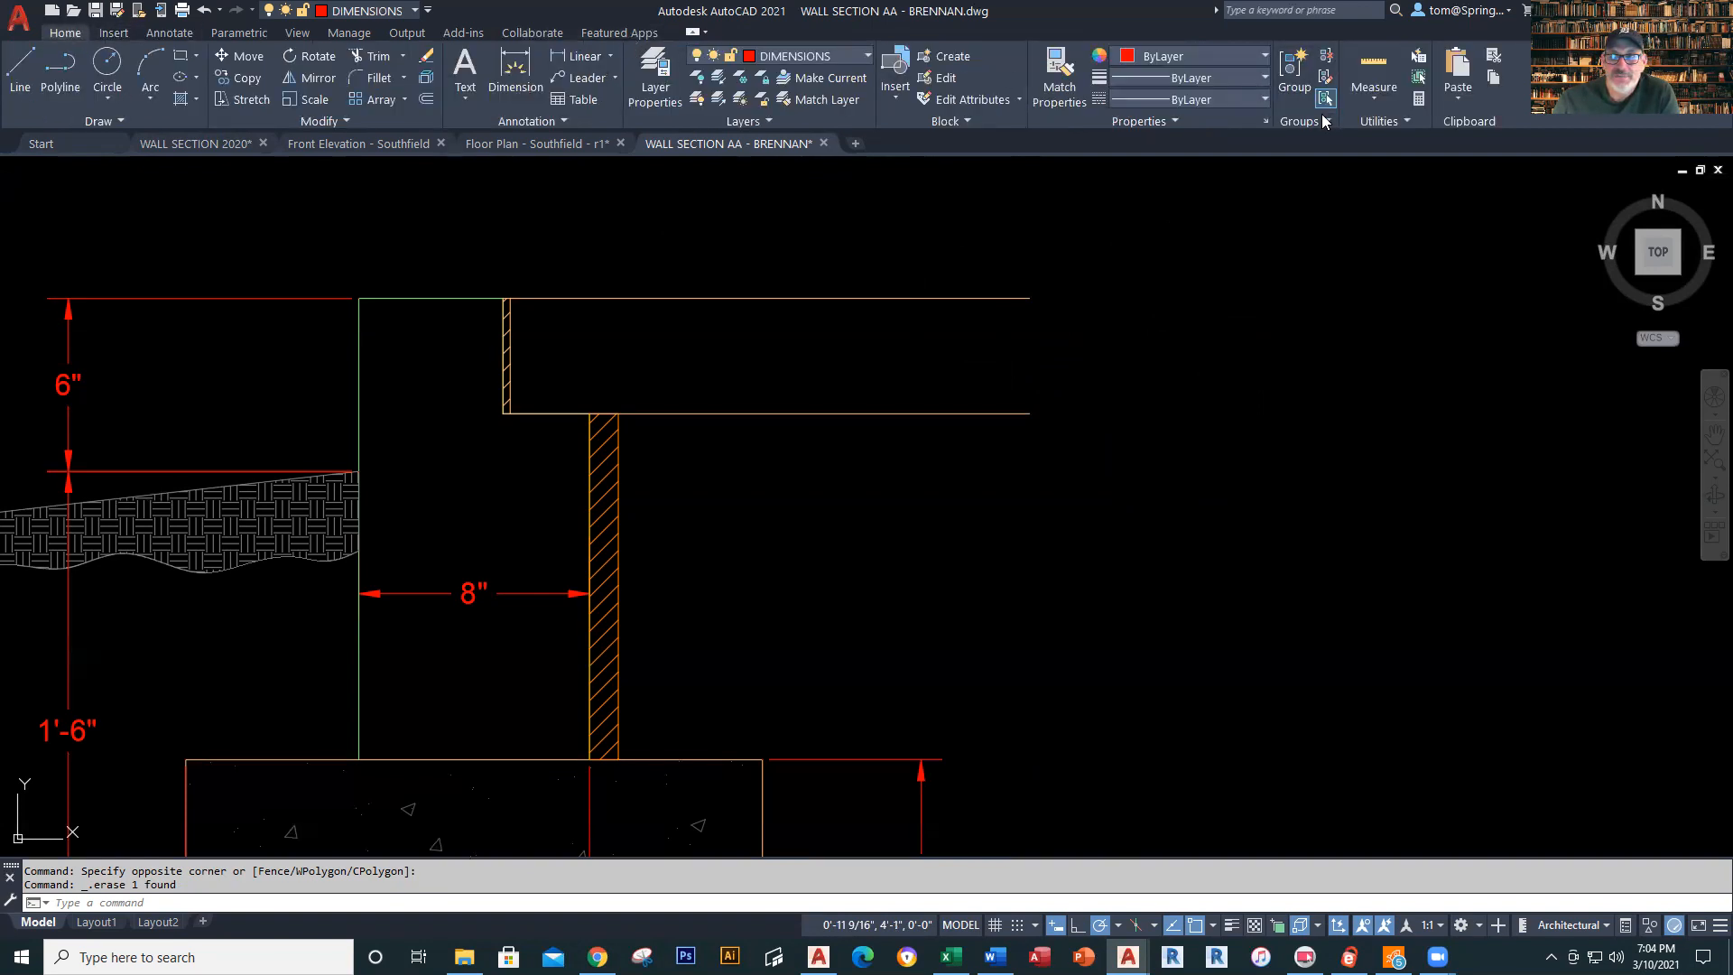
right_click(656, 34)
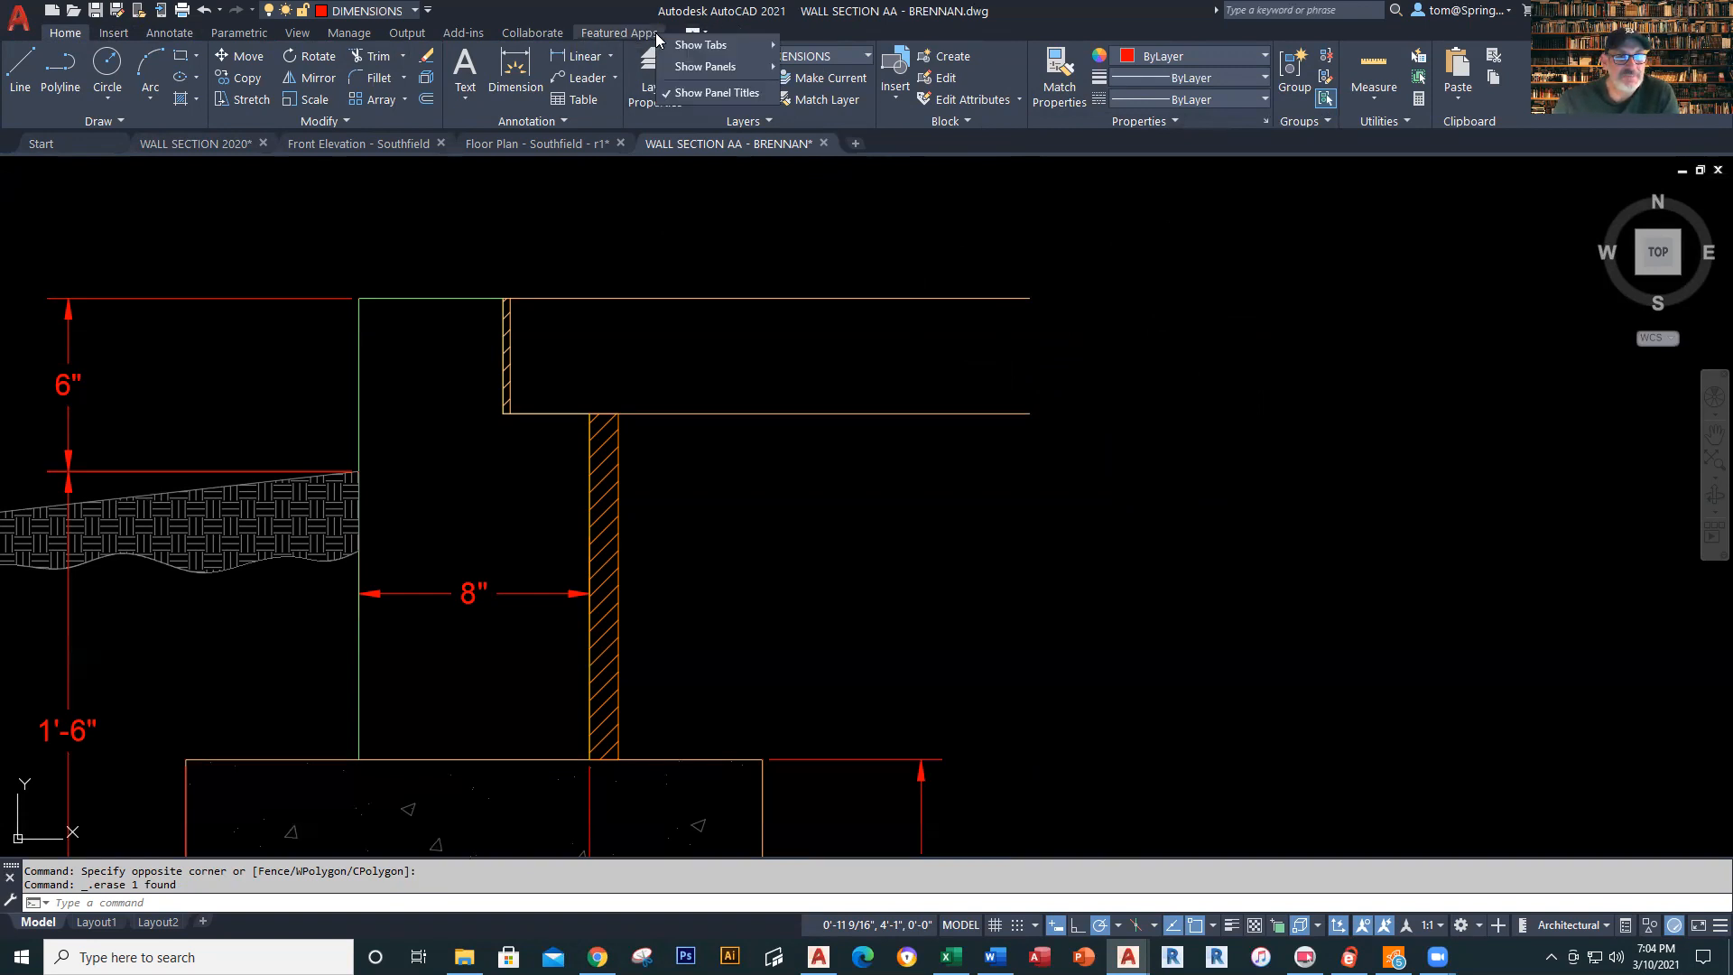
mouse_move(709, 103)
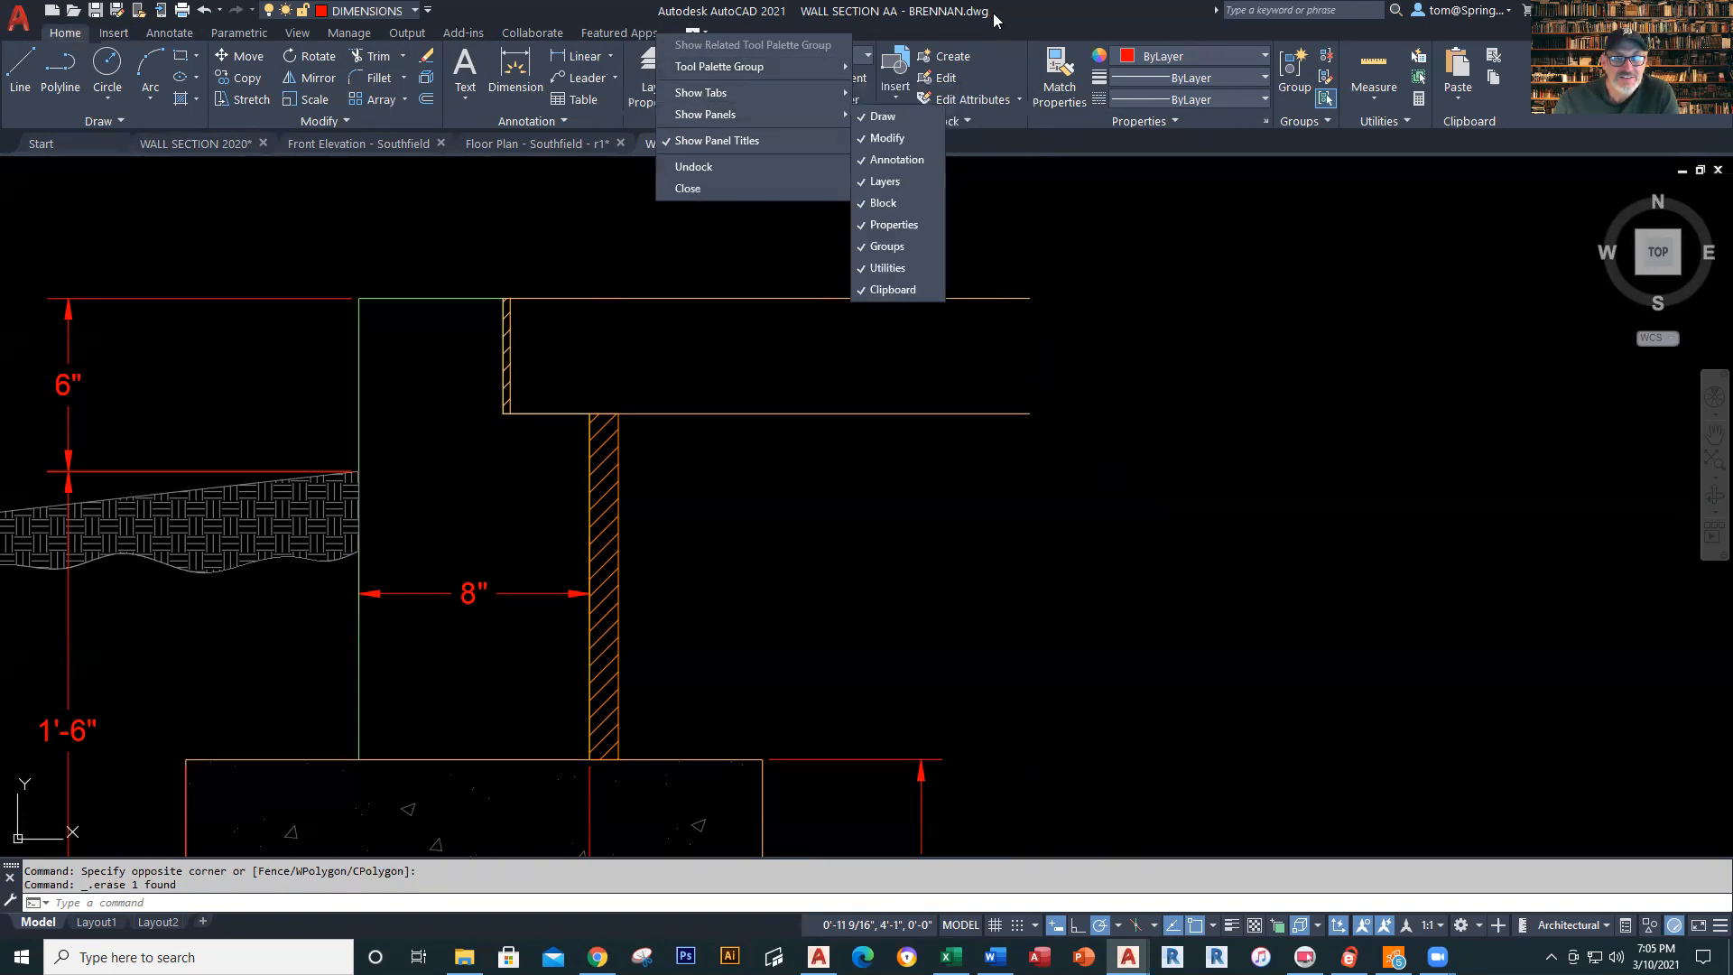
Draw a zigzag break line across the open right end of the slab, extending beyond its upper and lower edges
key(Escape)
key(Escape)
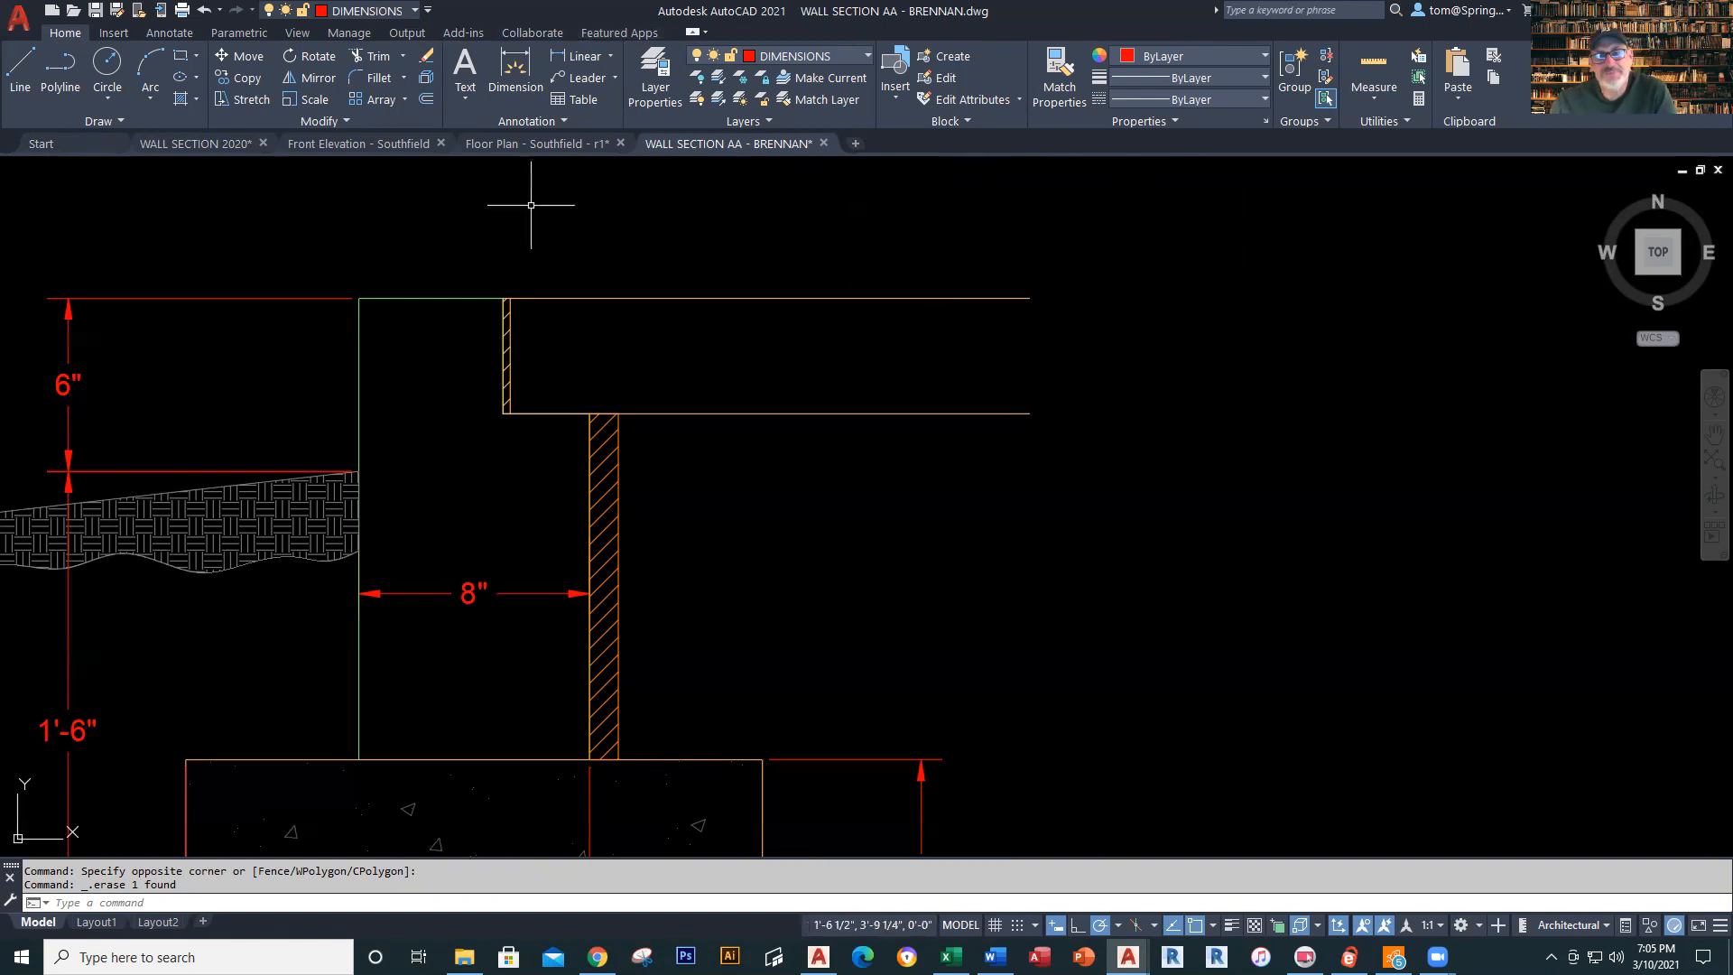
click(30, 87)
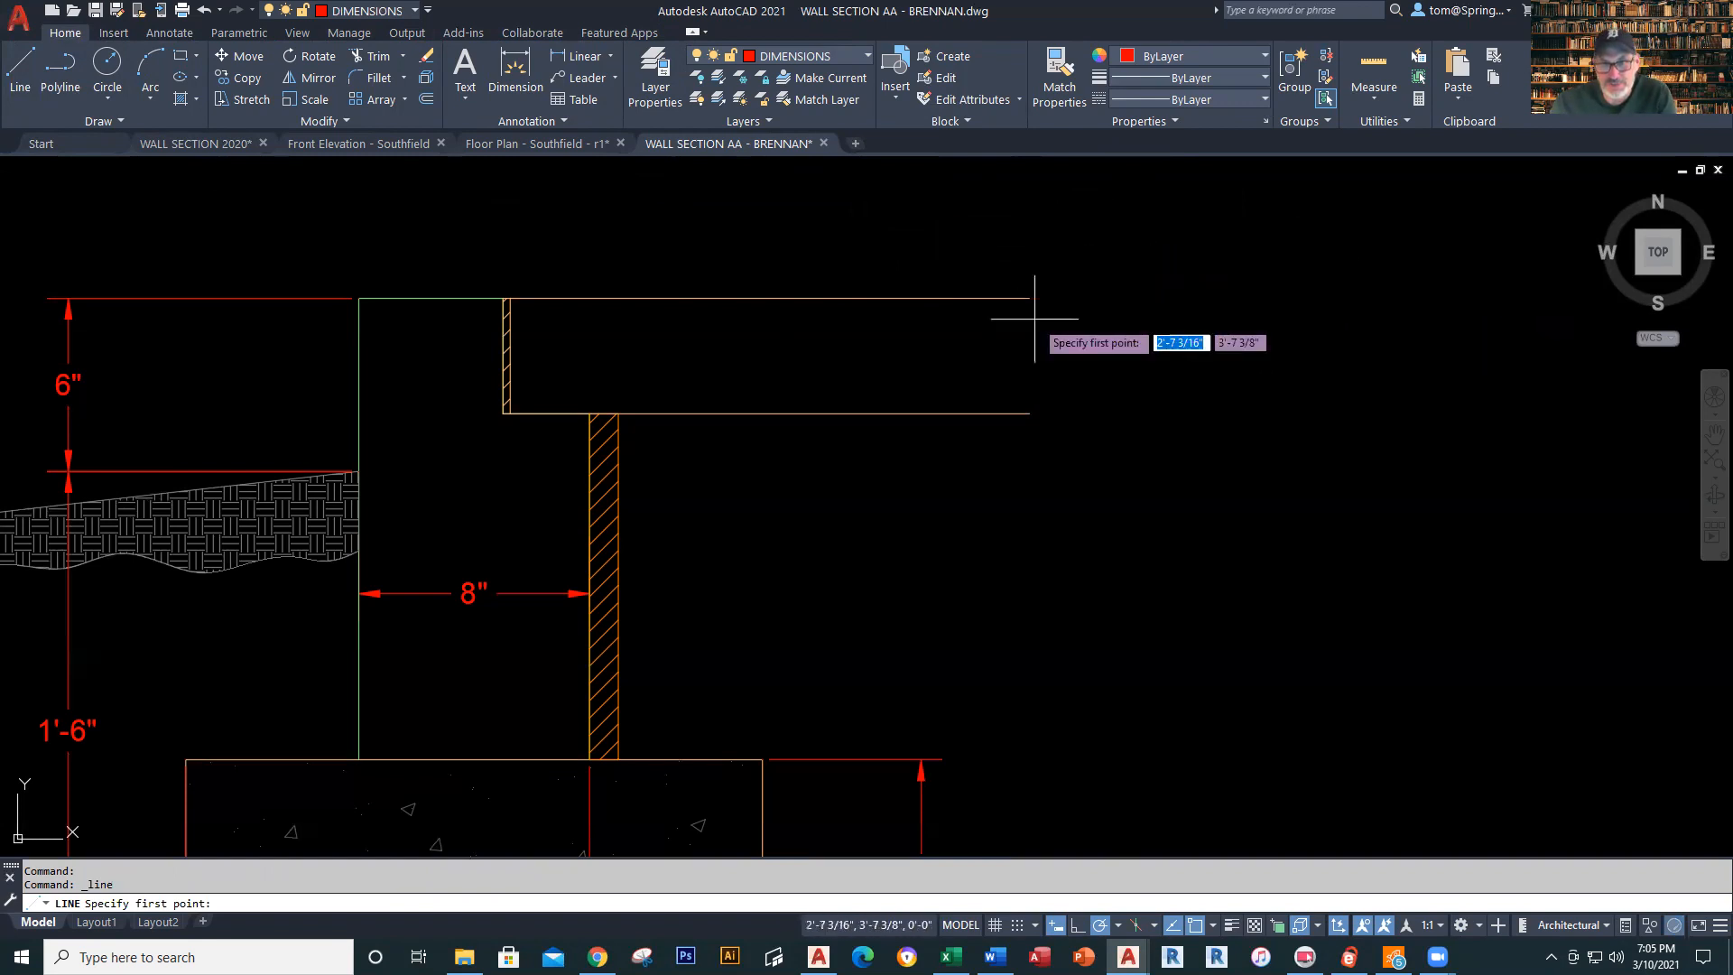
click(1030, 269)
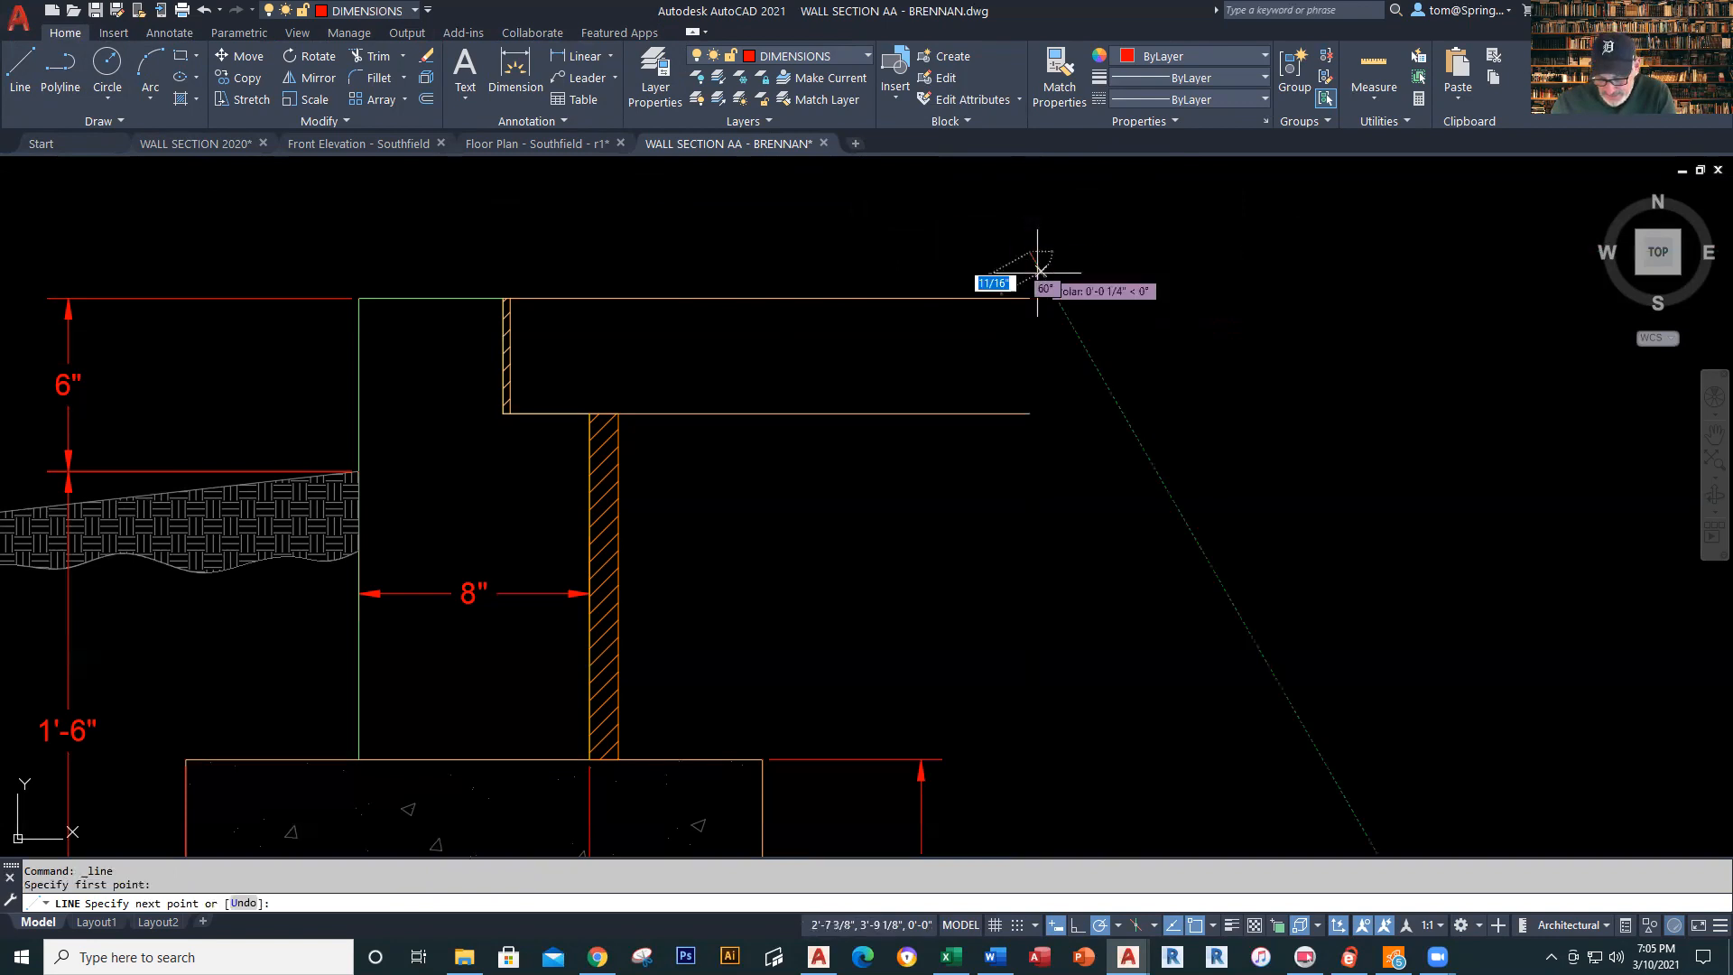
click(1030, 320)
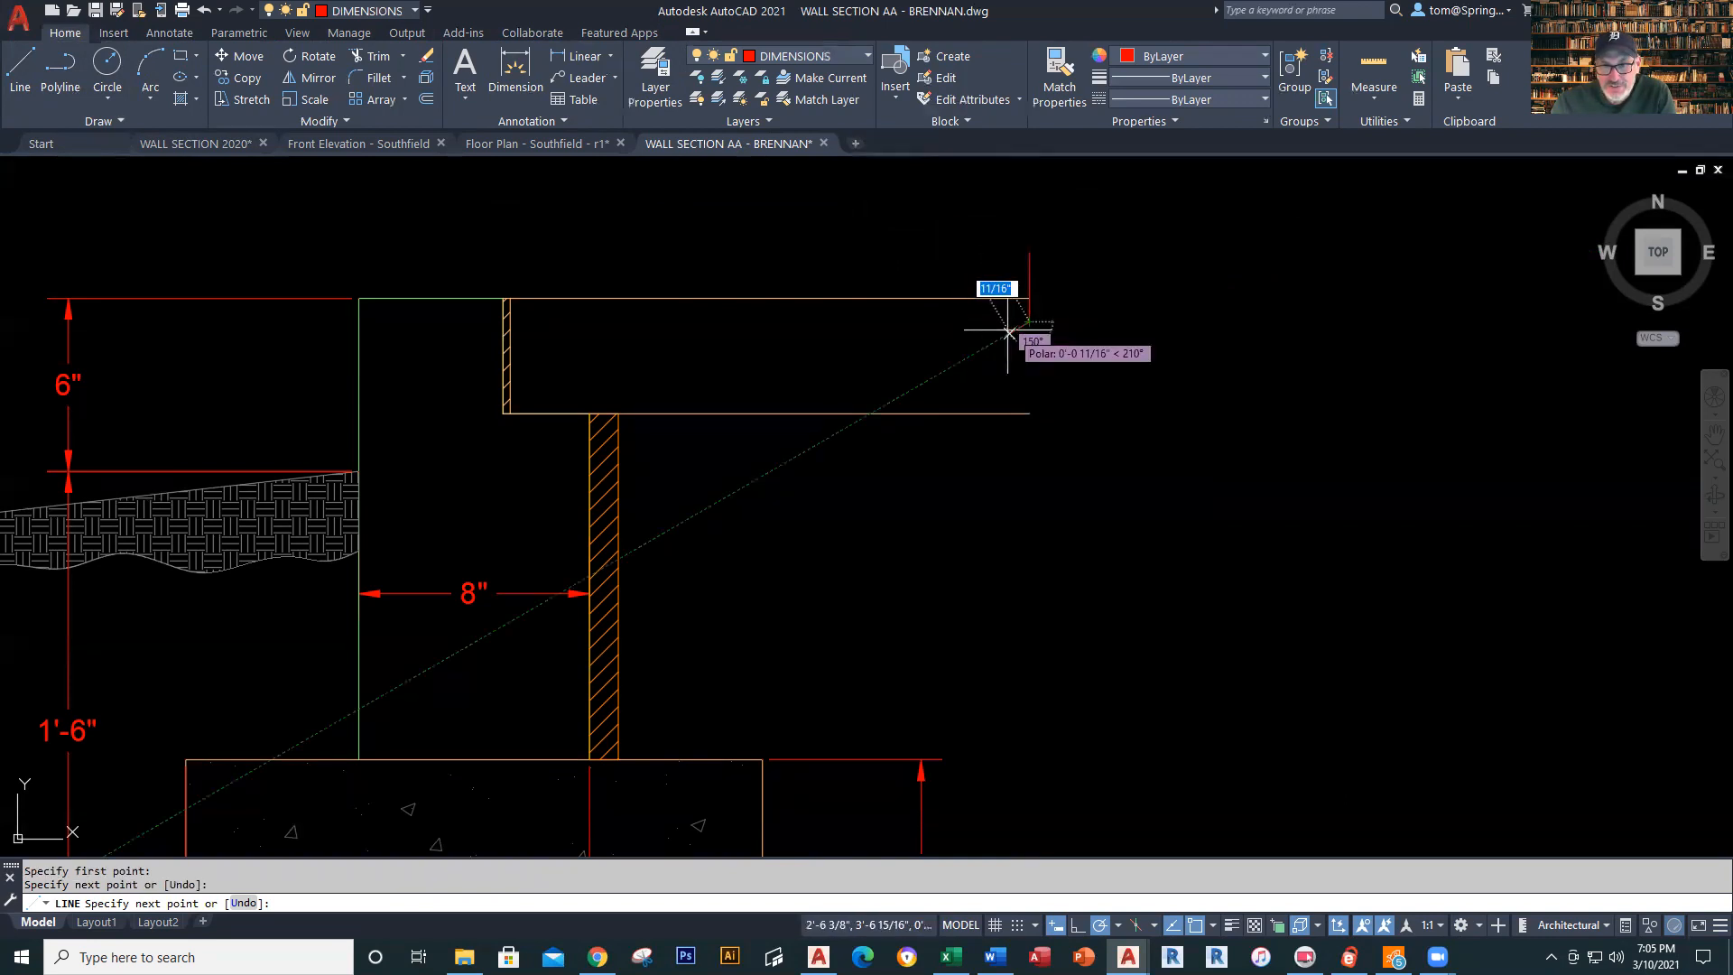
click(998, 340)
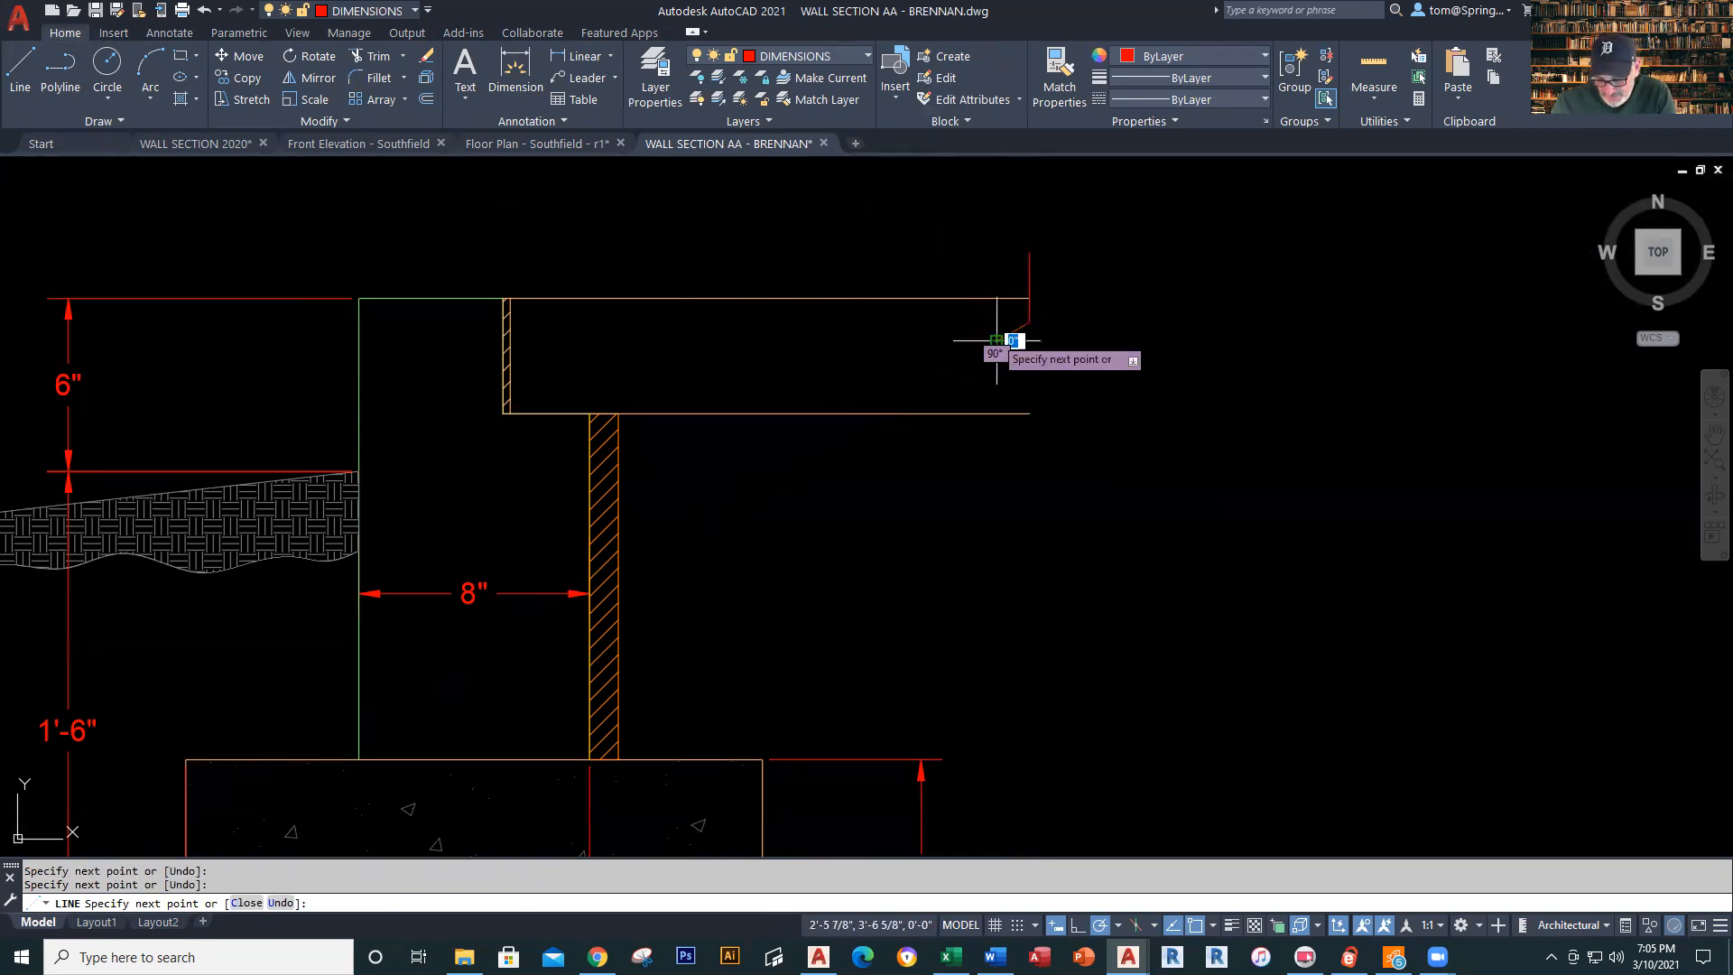
click(1081, 364)
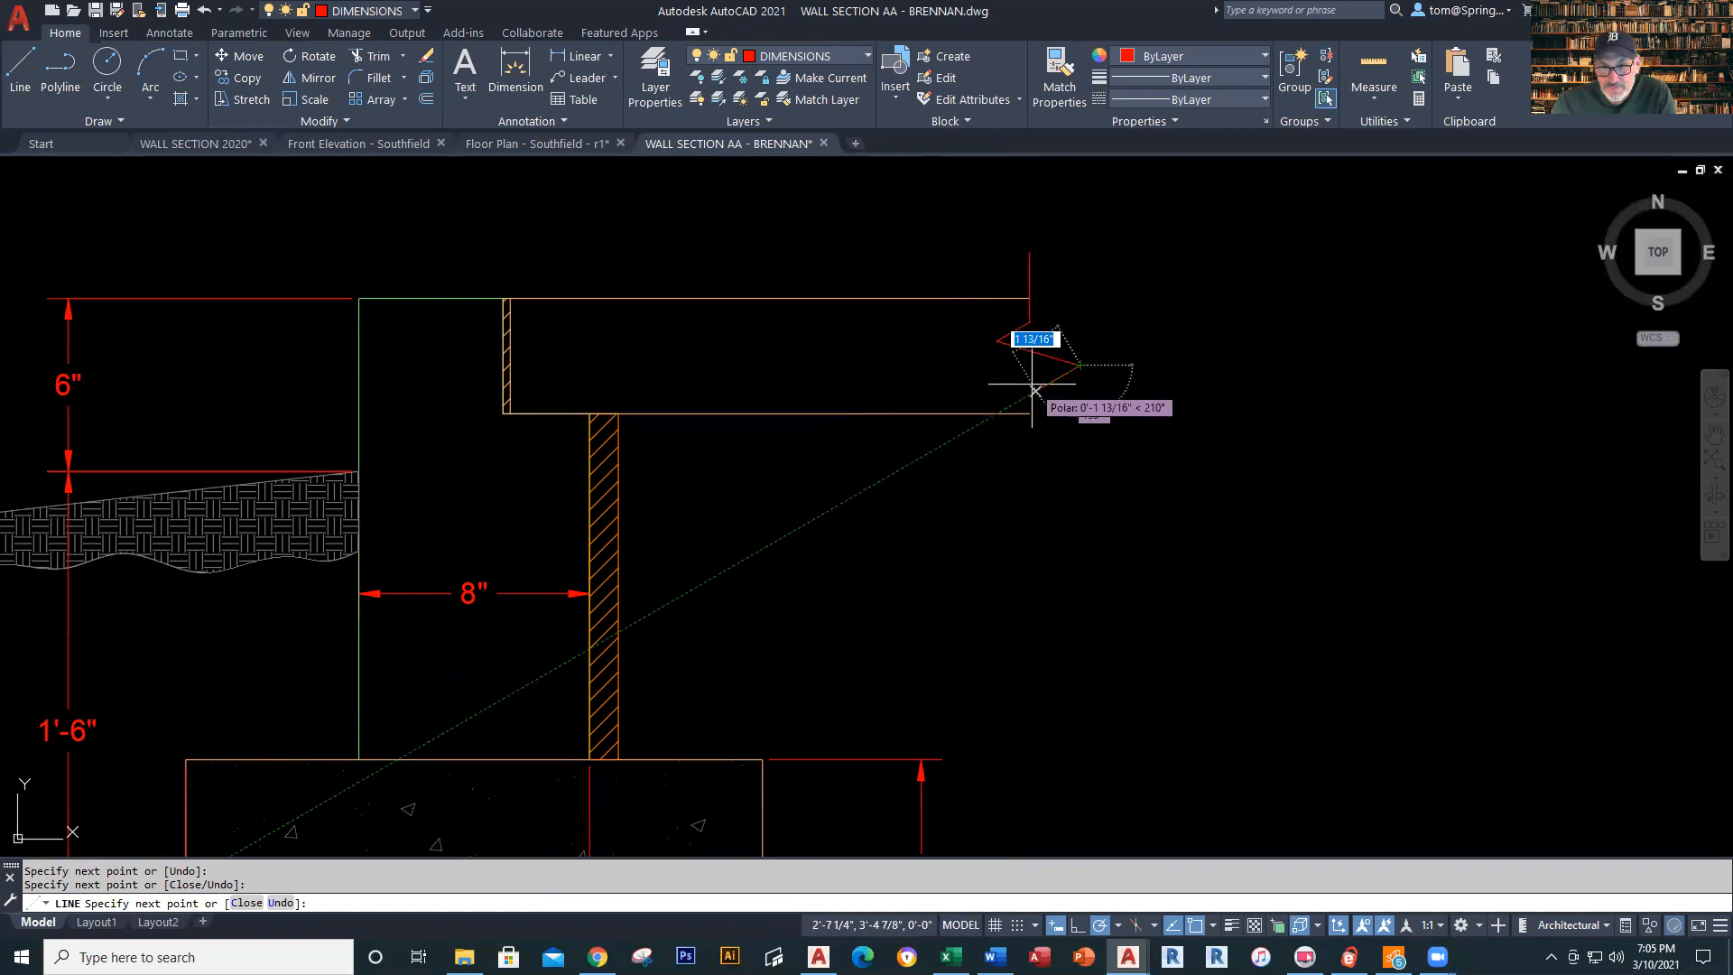
click(1029, 384)
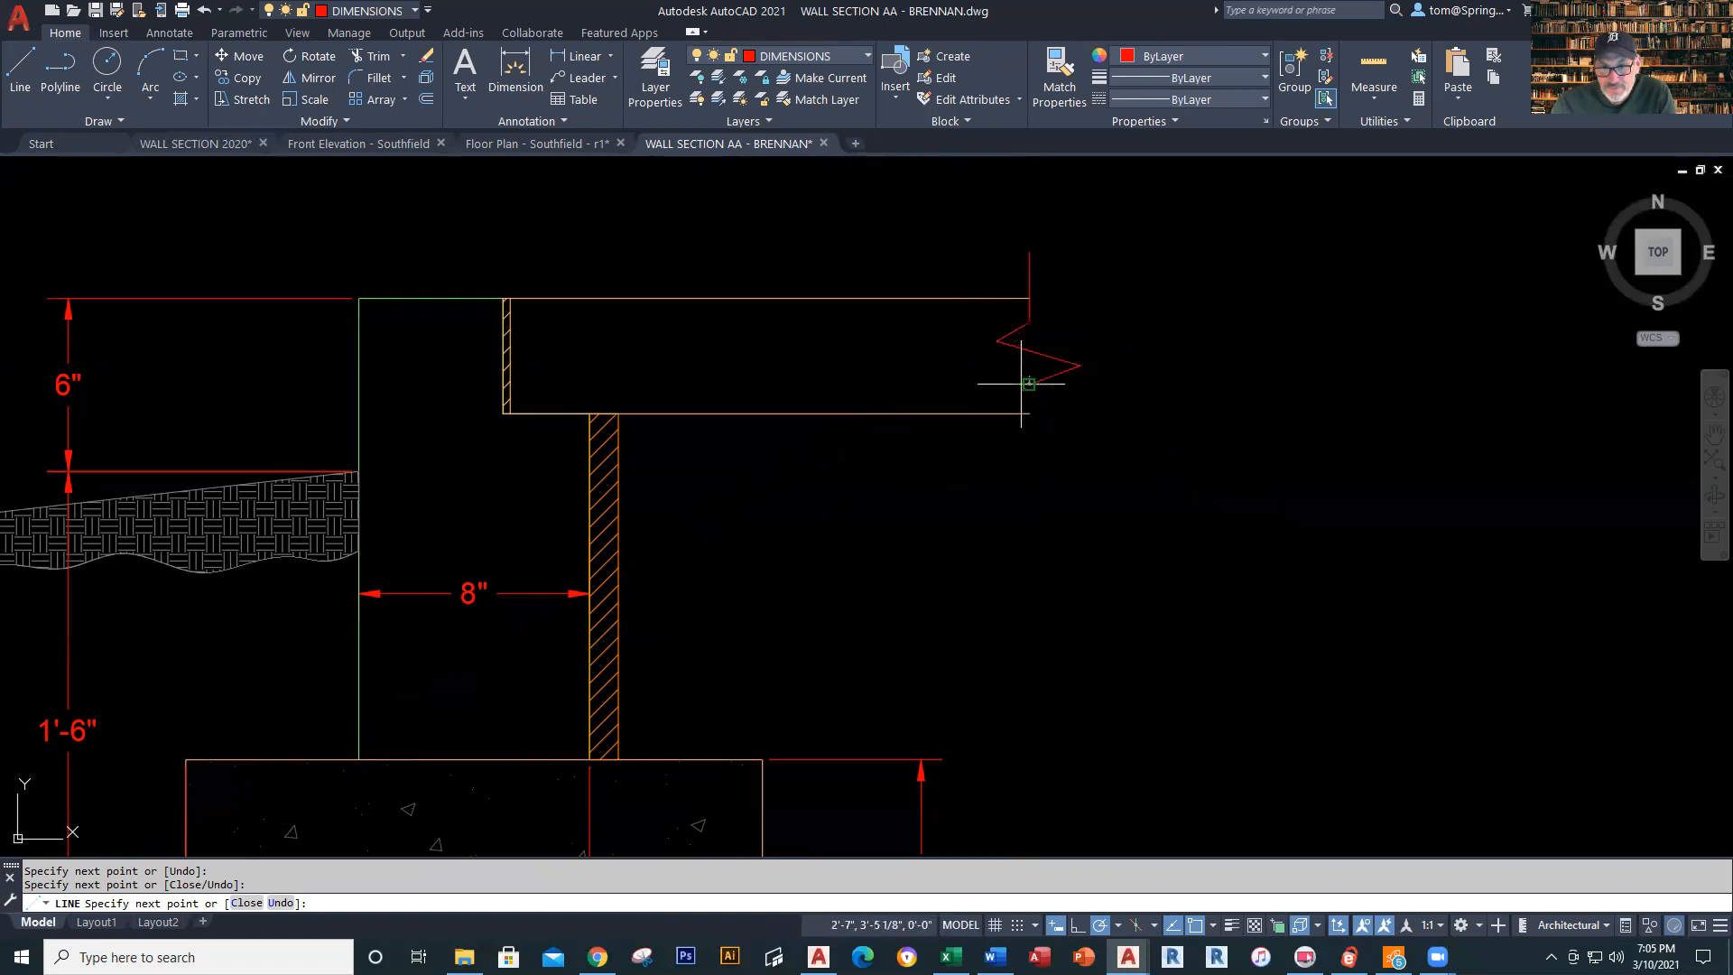
click(1028, 487)
key(Escape)
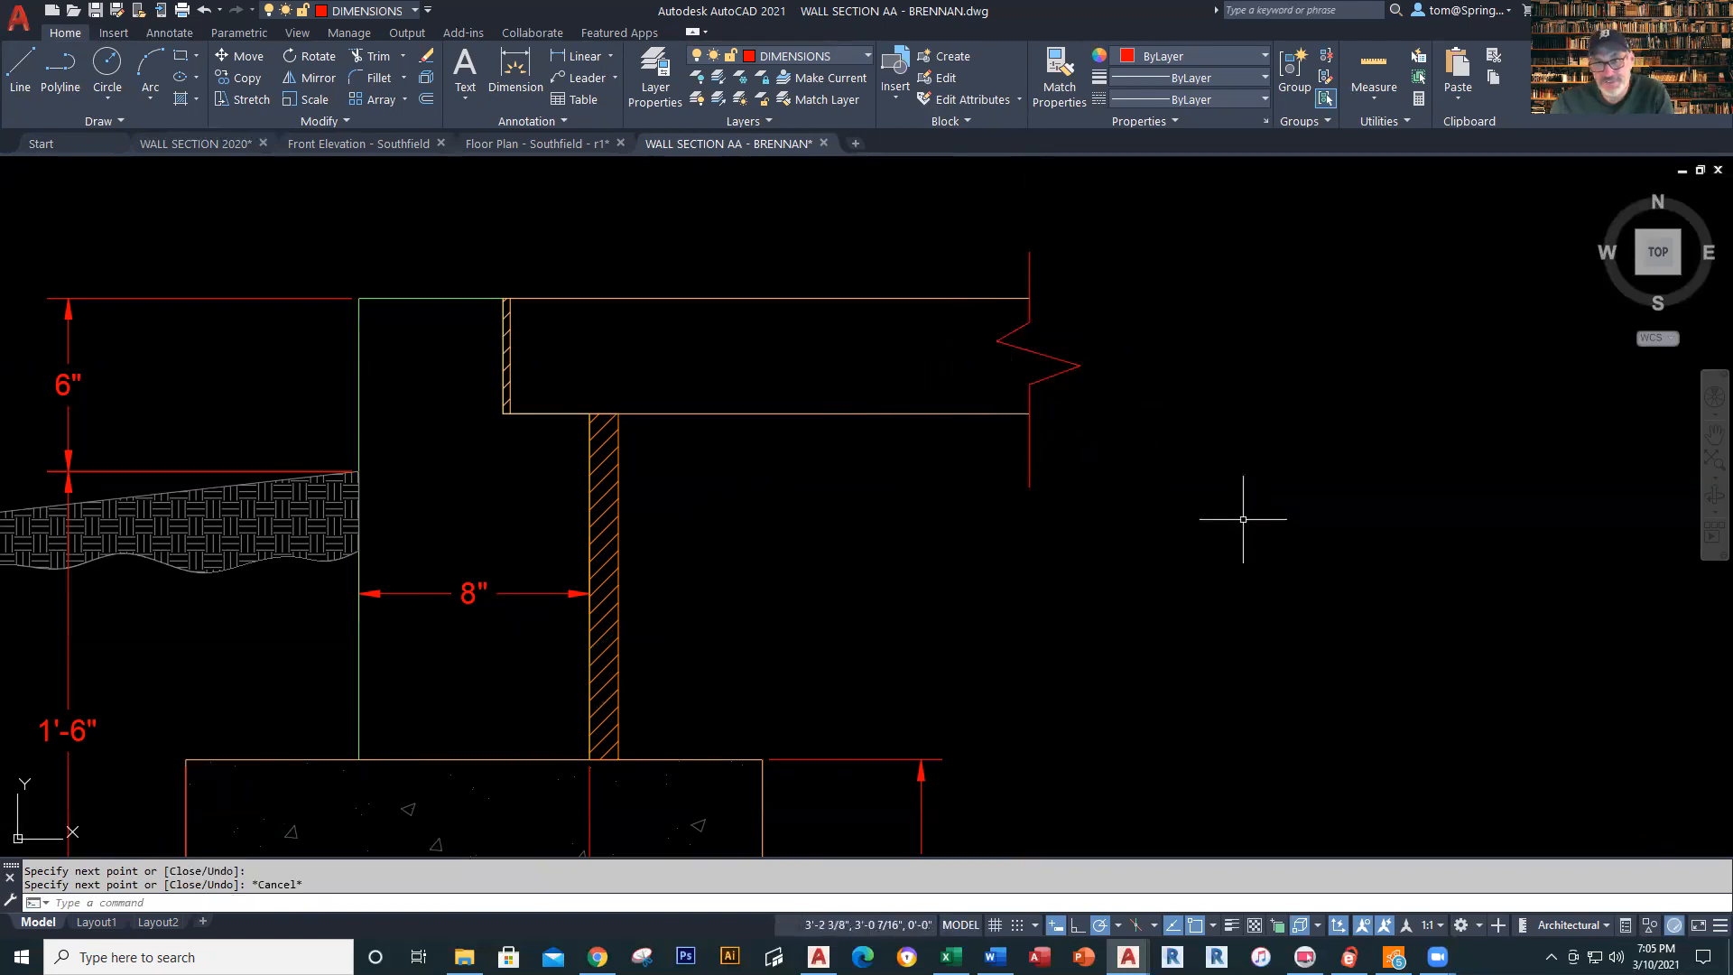
middle_drag(1203, 521, 1222, 512)
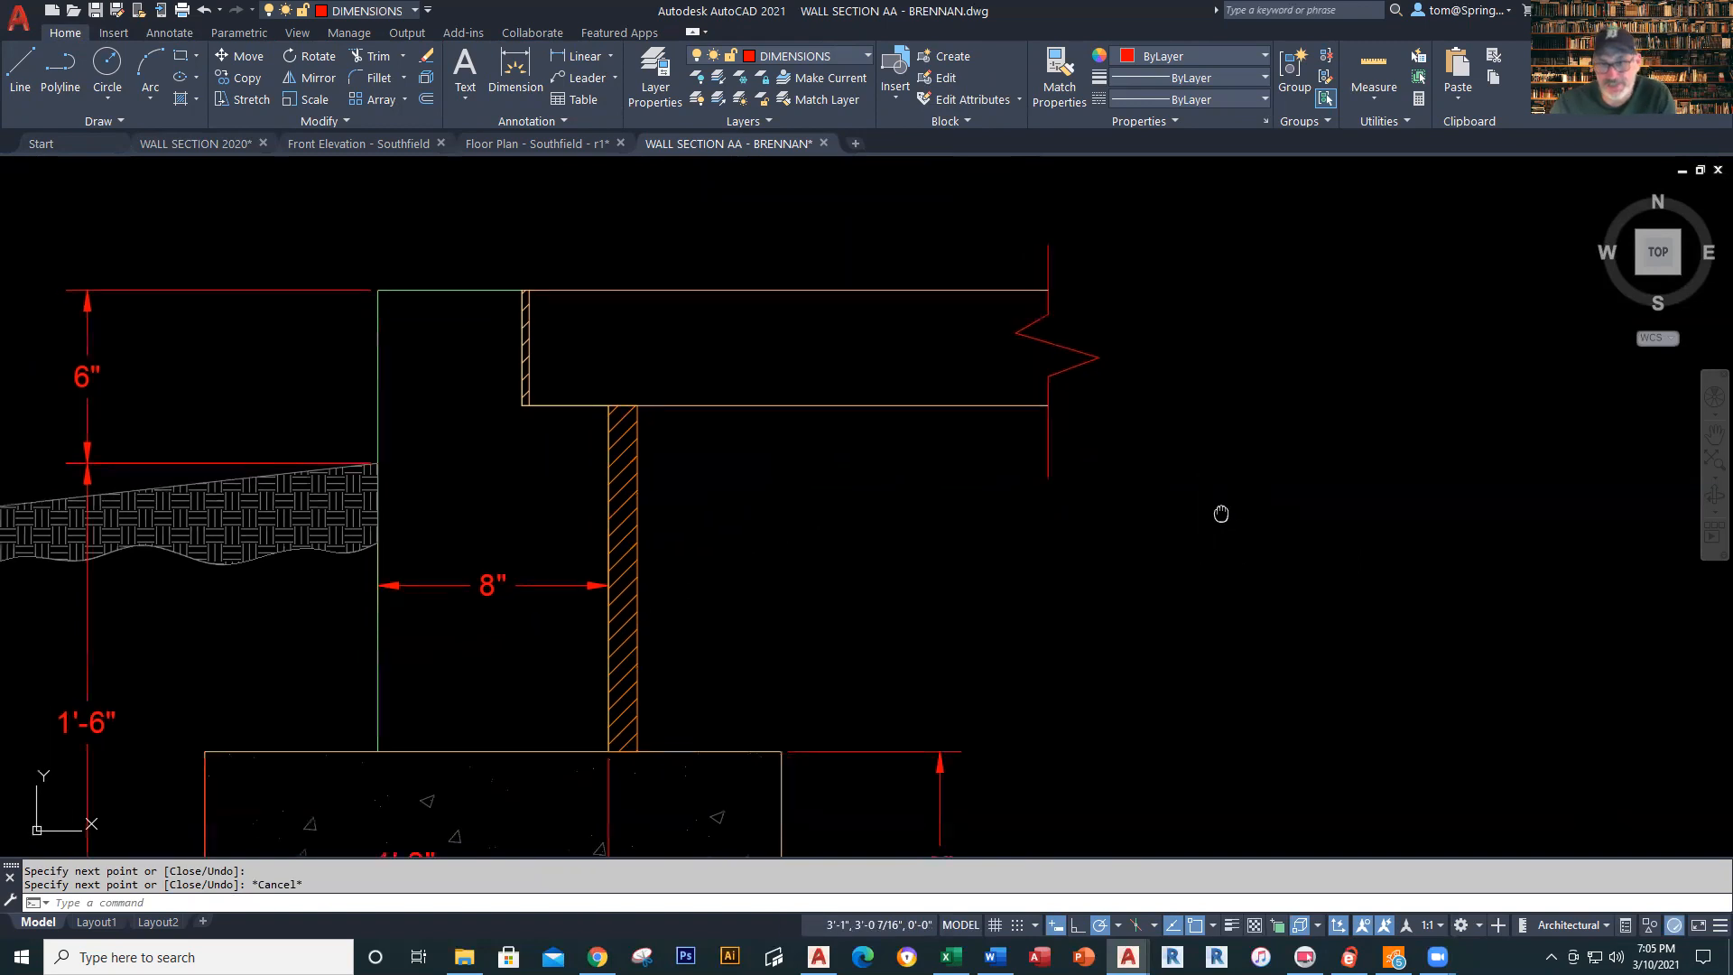
scroll(1220, 515, down, 2)
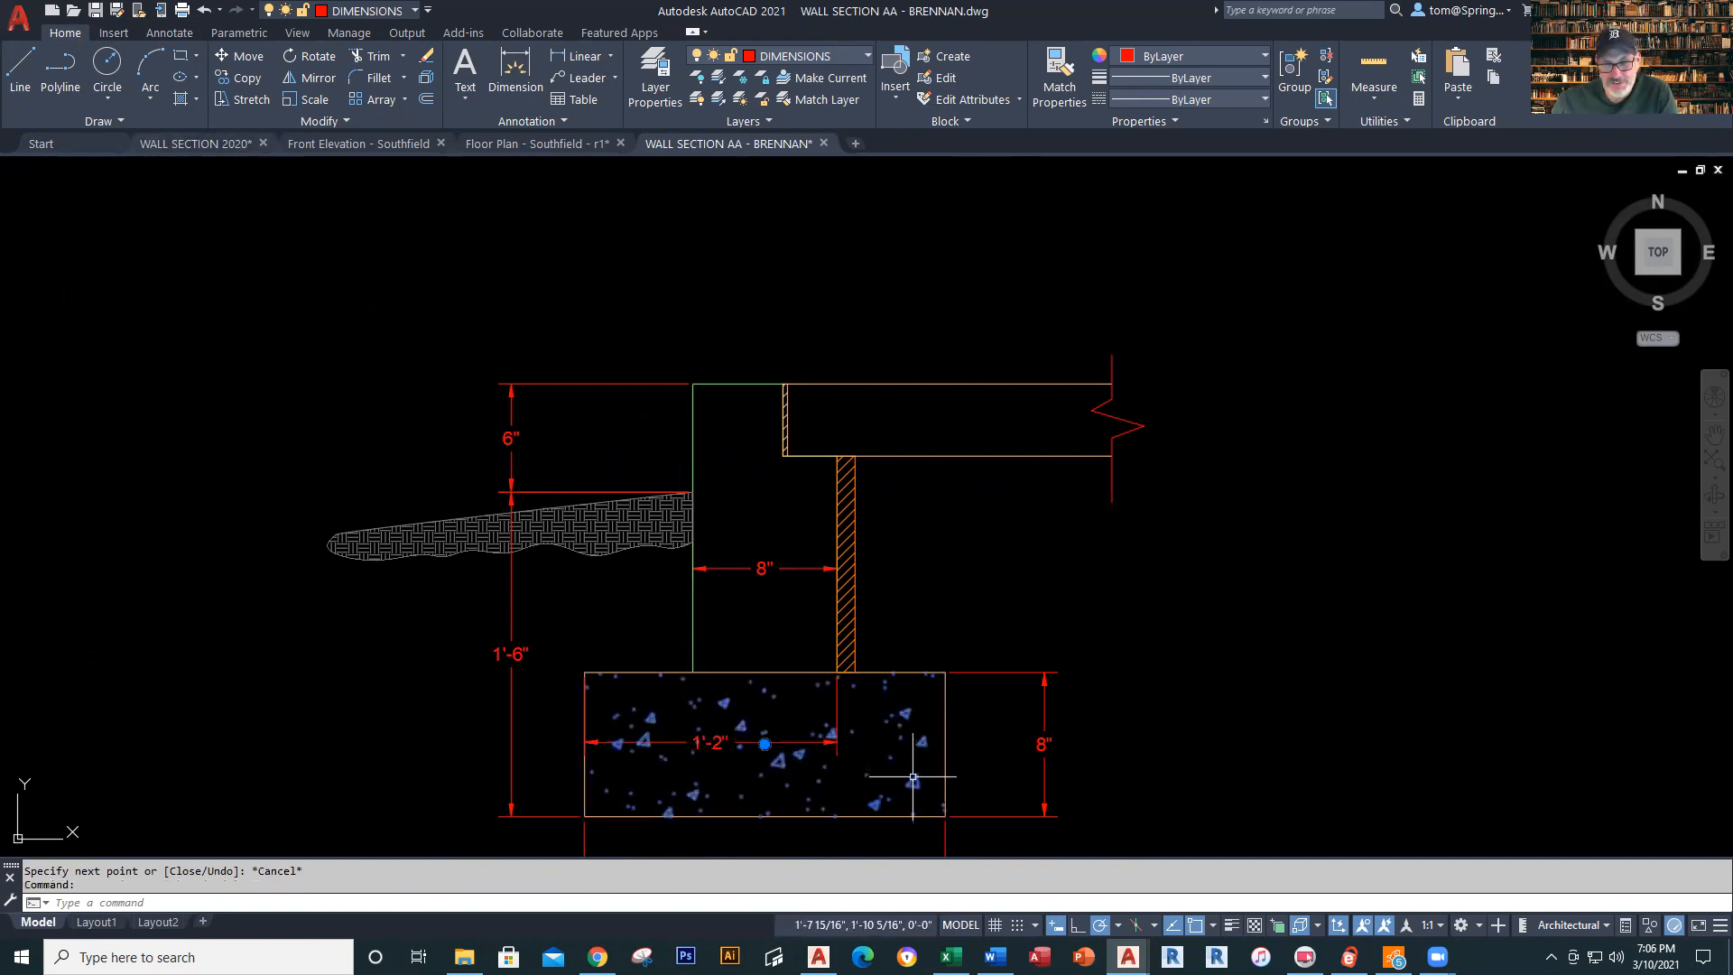
click(914, 782)
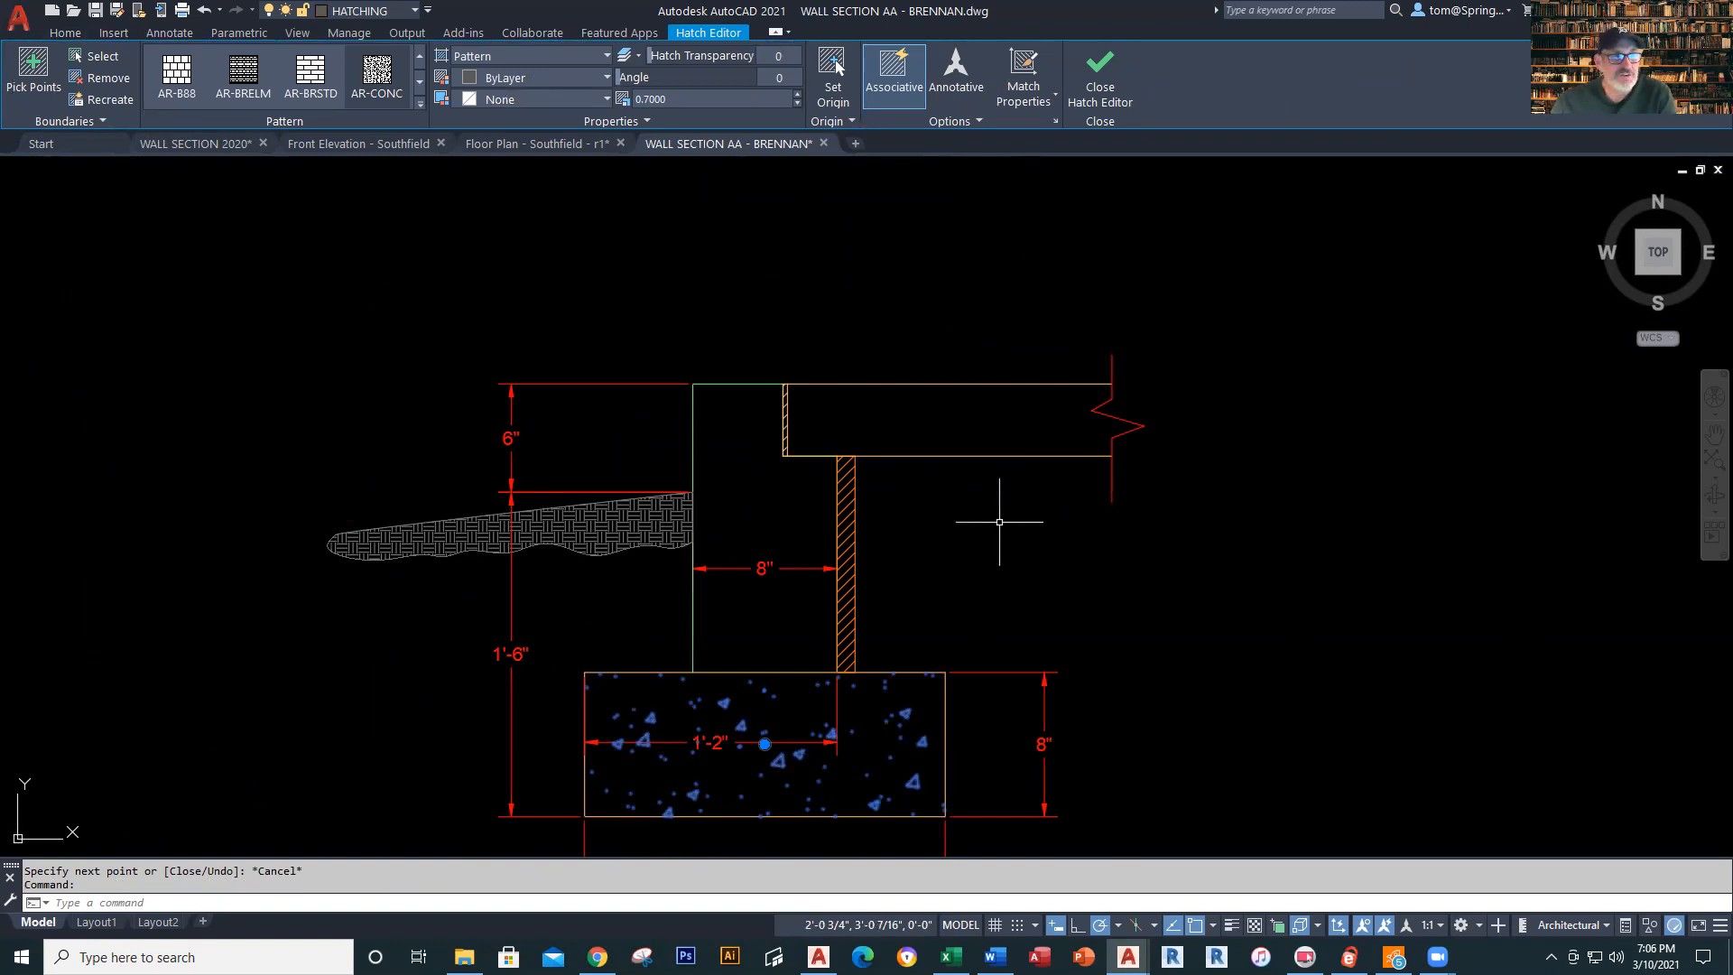
click(27, 63)
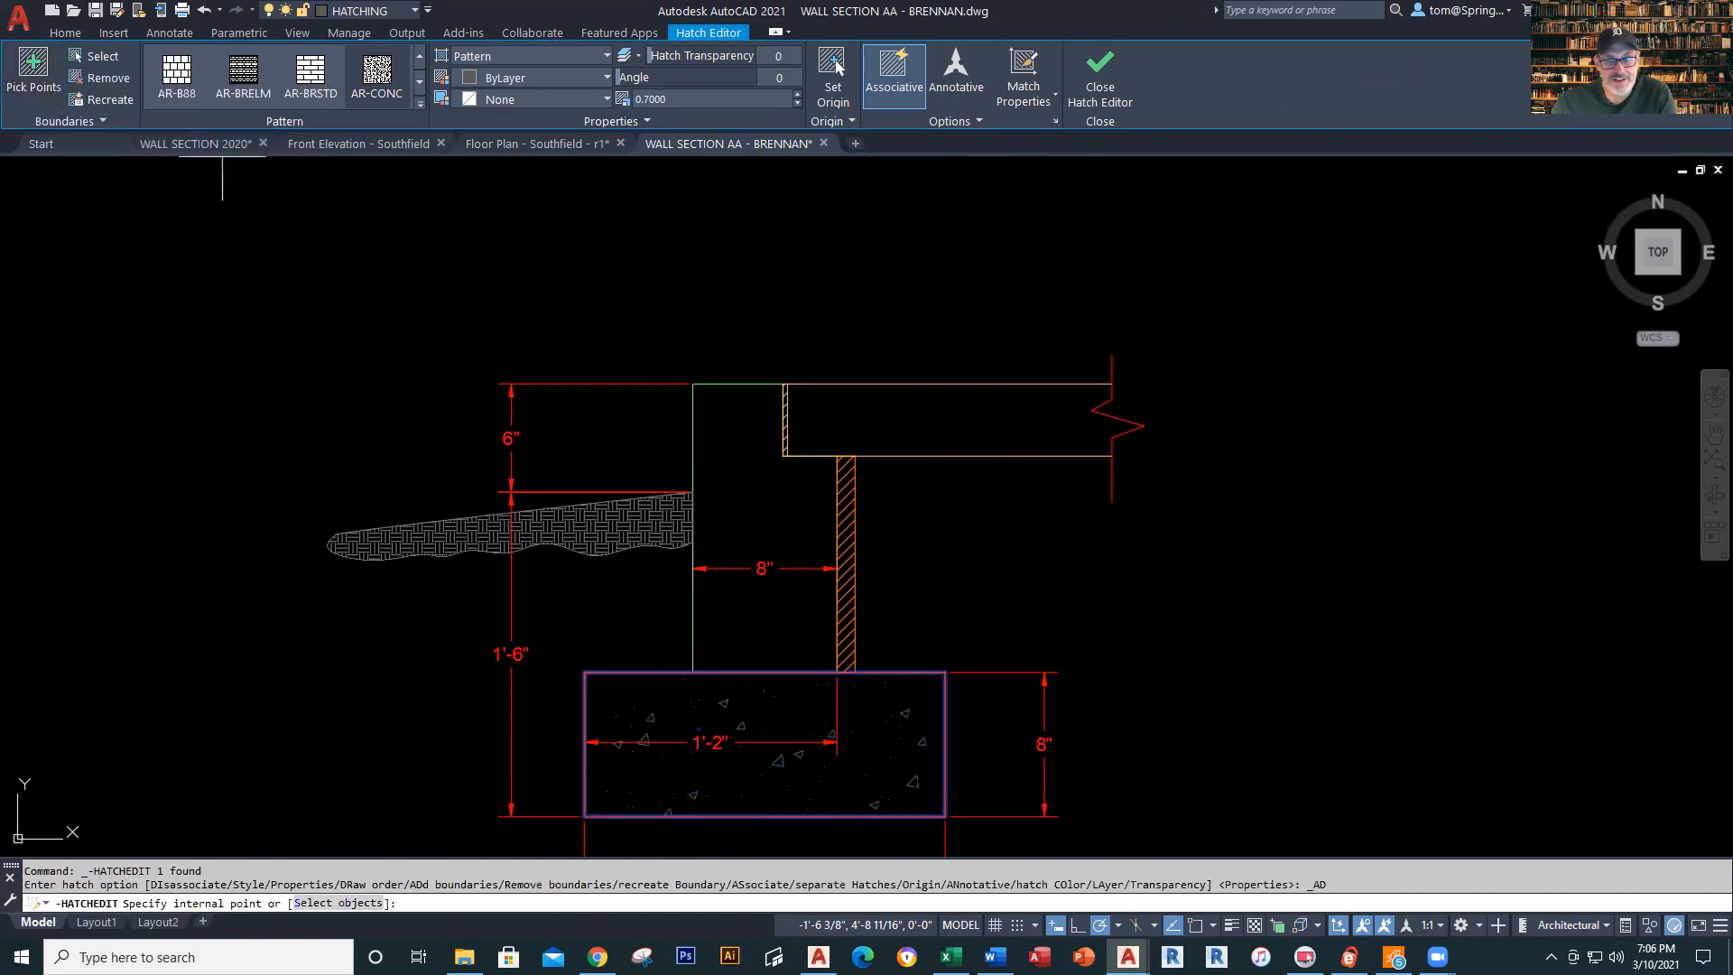
click(948, 418)
click(948, 419)
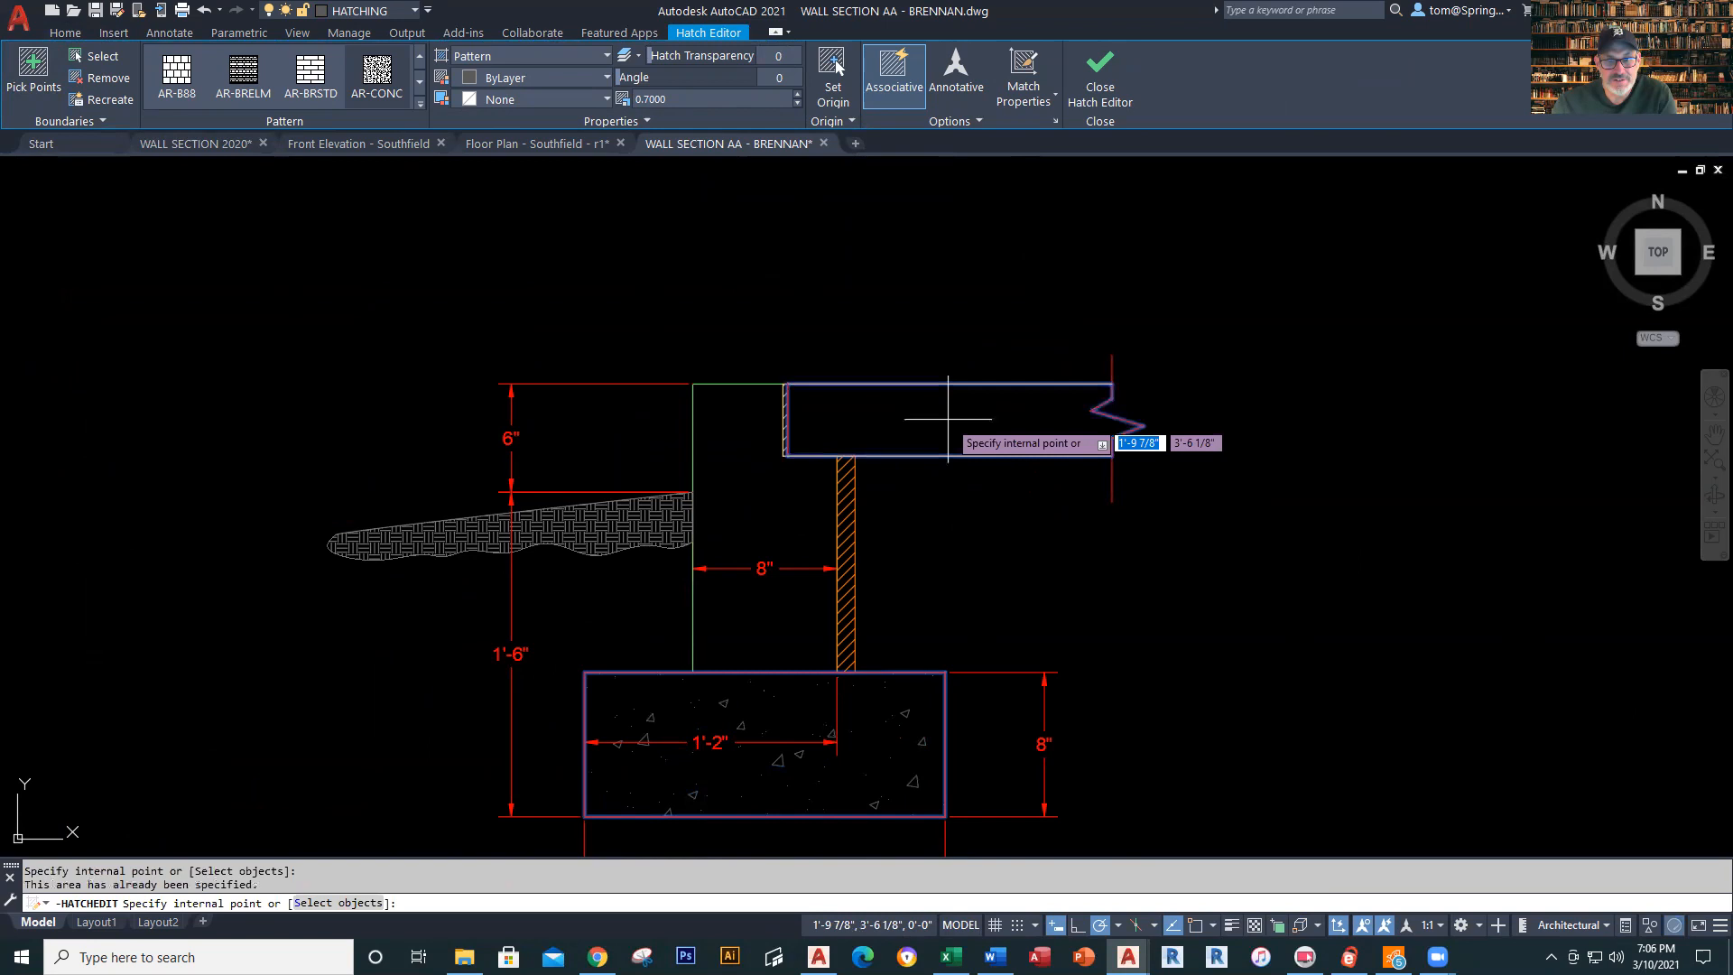
key(Escape)
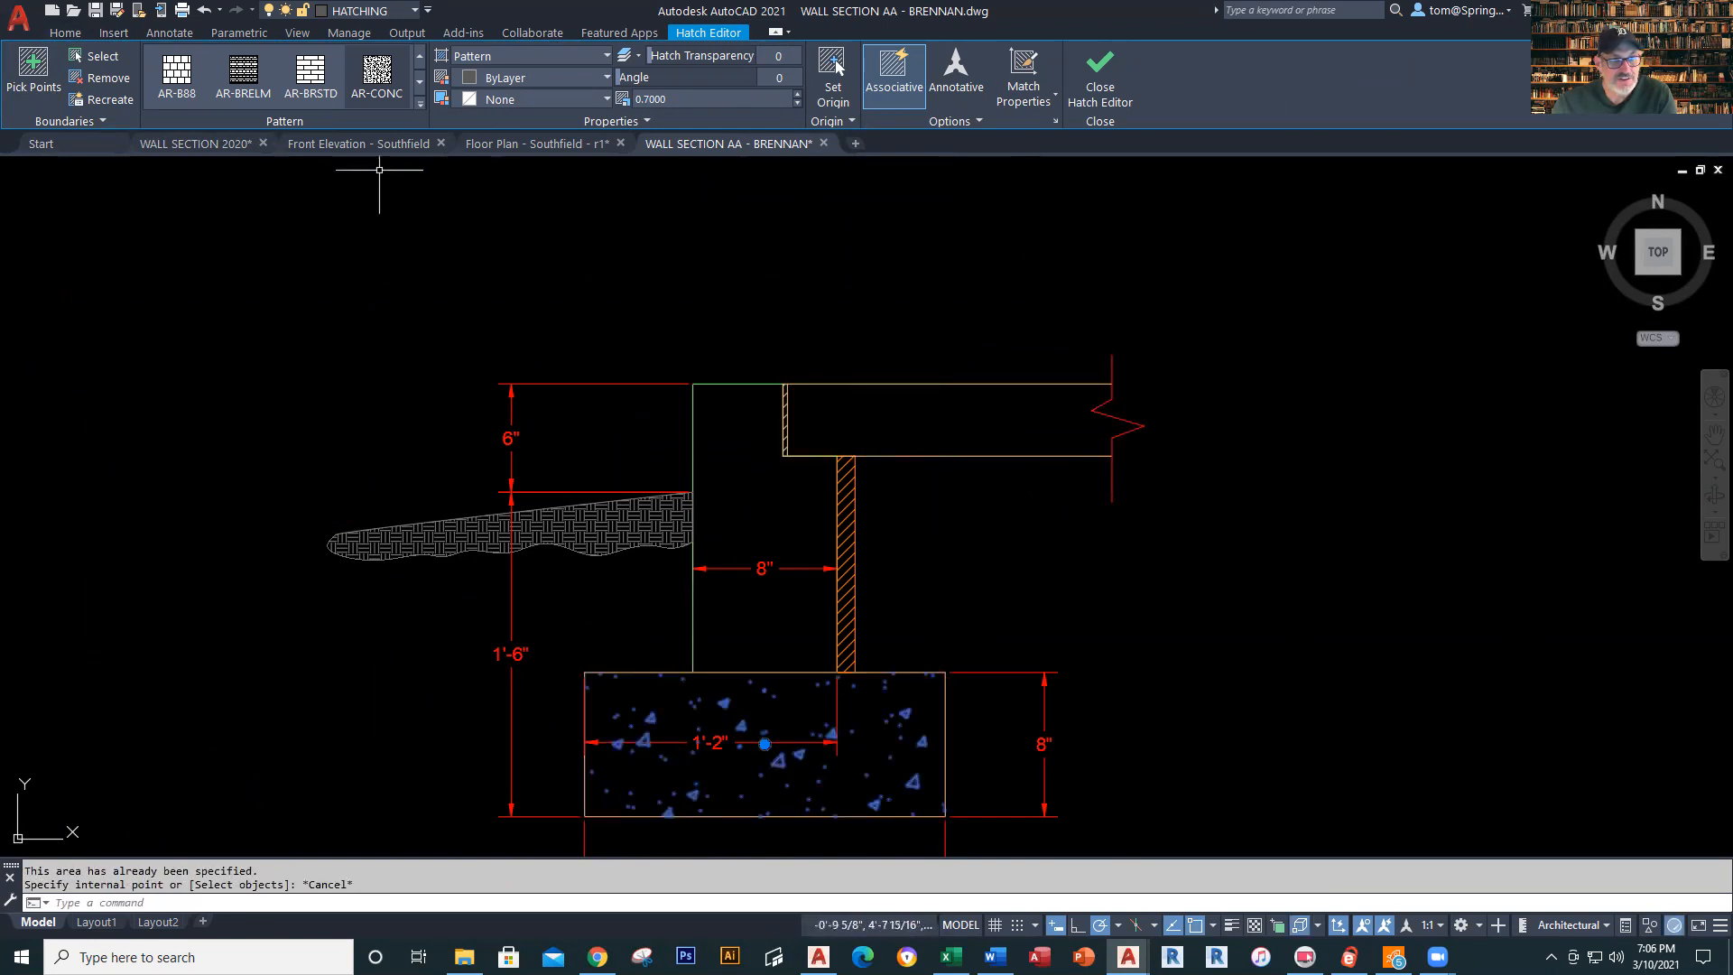
click(373, 77)
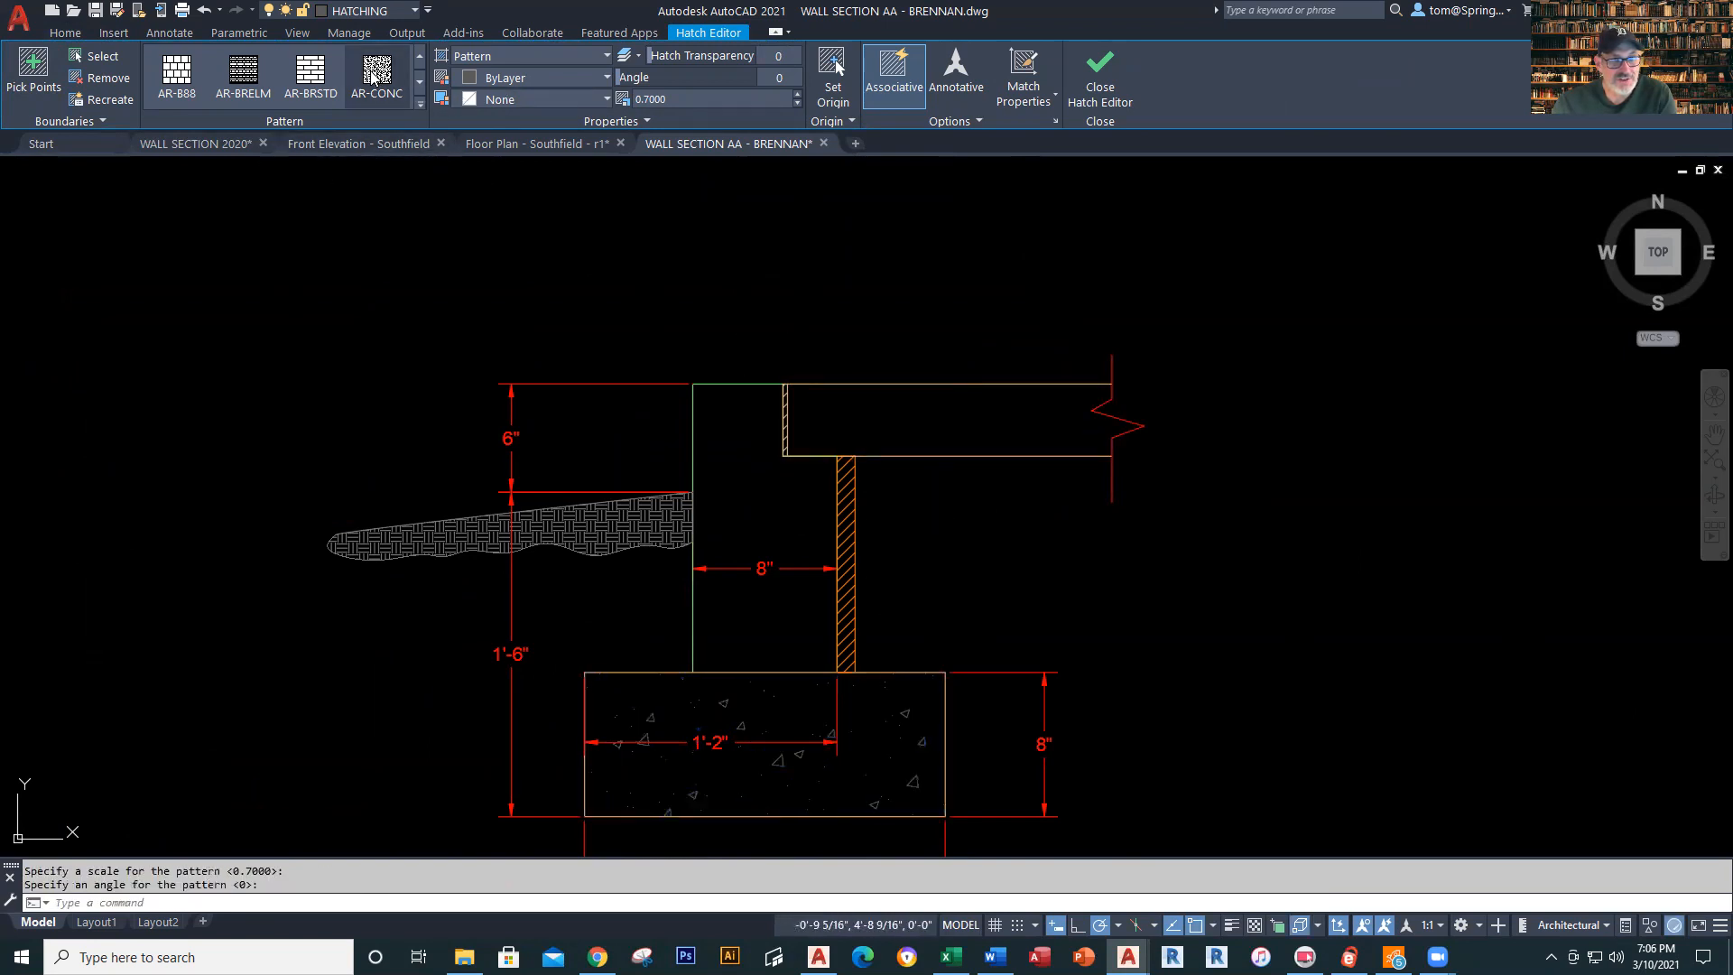
key(Escape)
key(Escape)
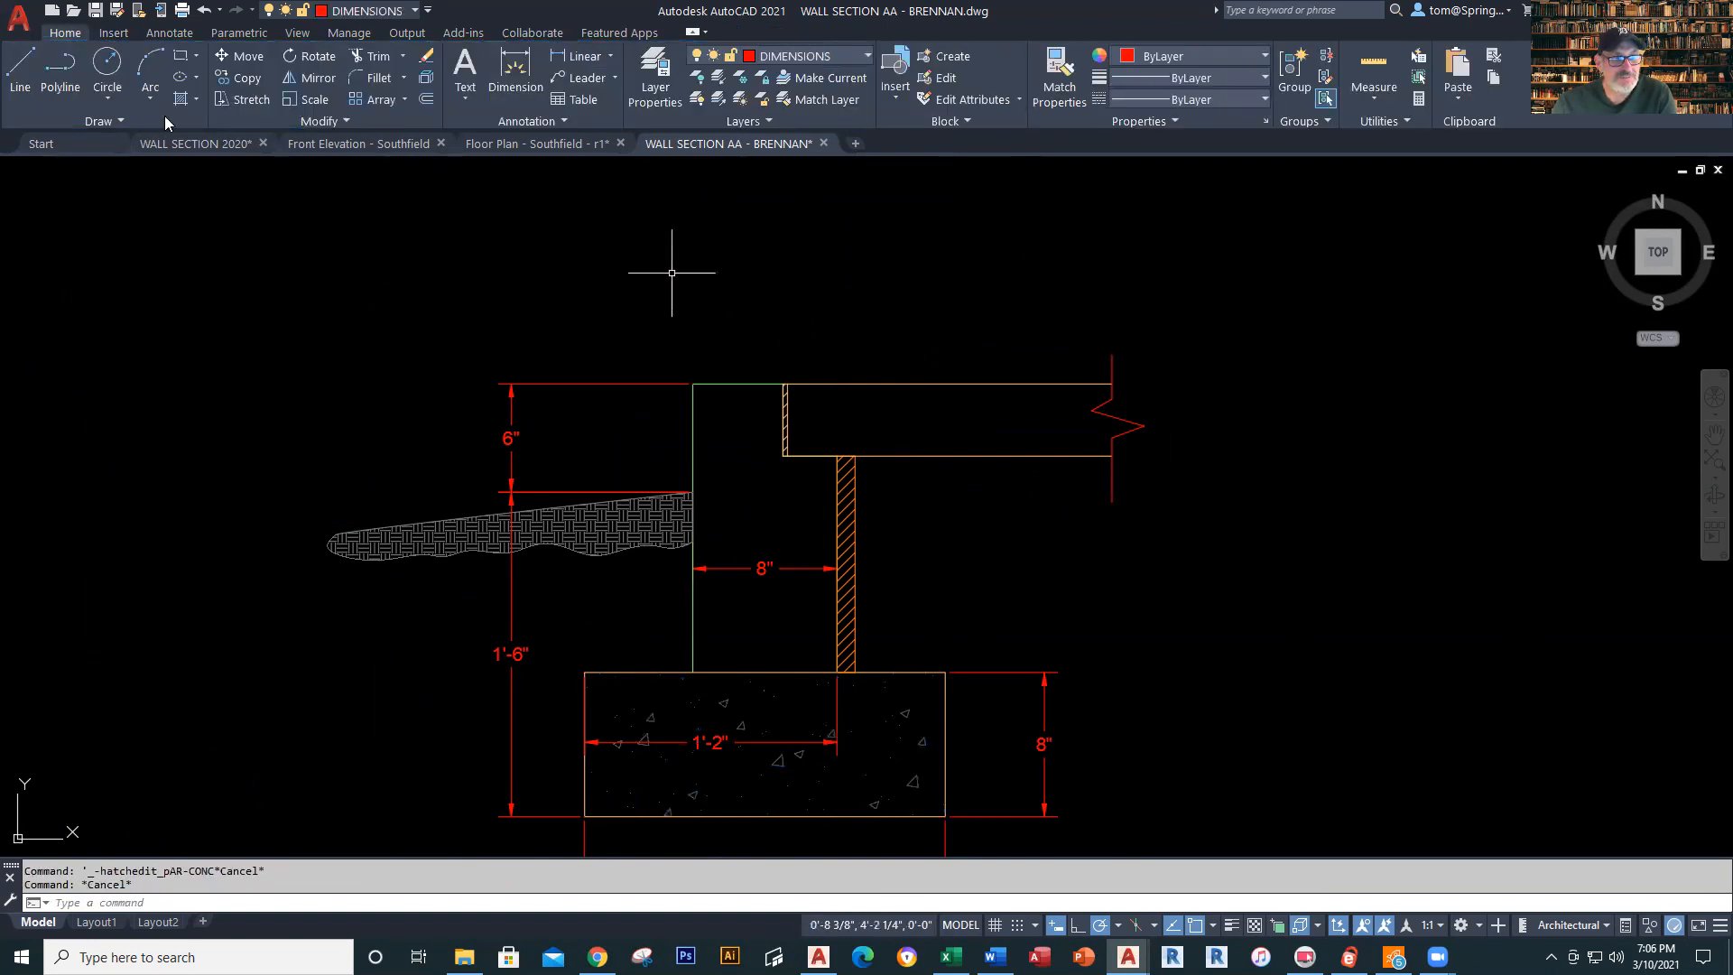
Hatch the slab between the joint and the break line with the AR-CONC pattern at scale 0.7
click(181, 98)
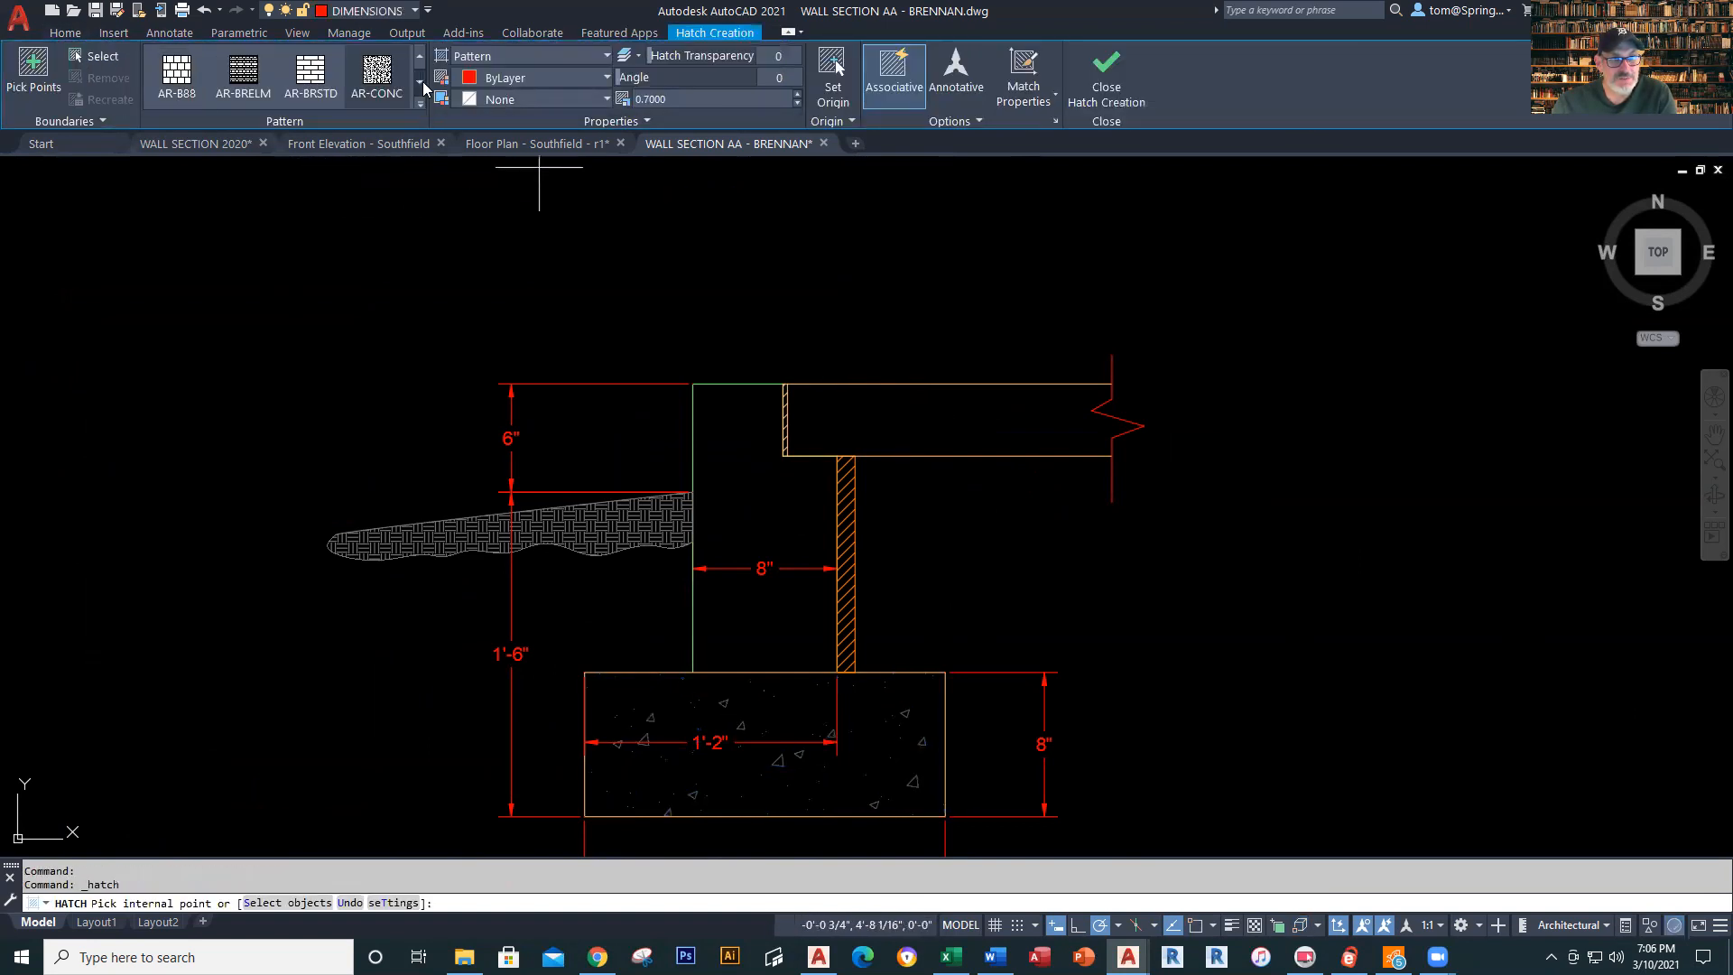
click(837, 411)
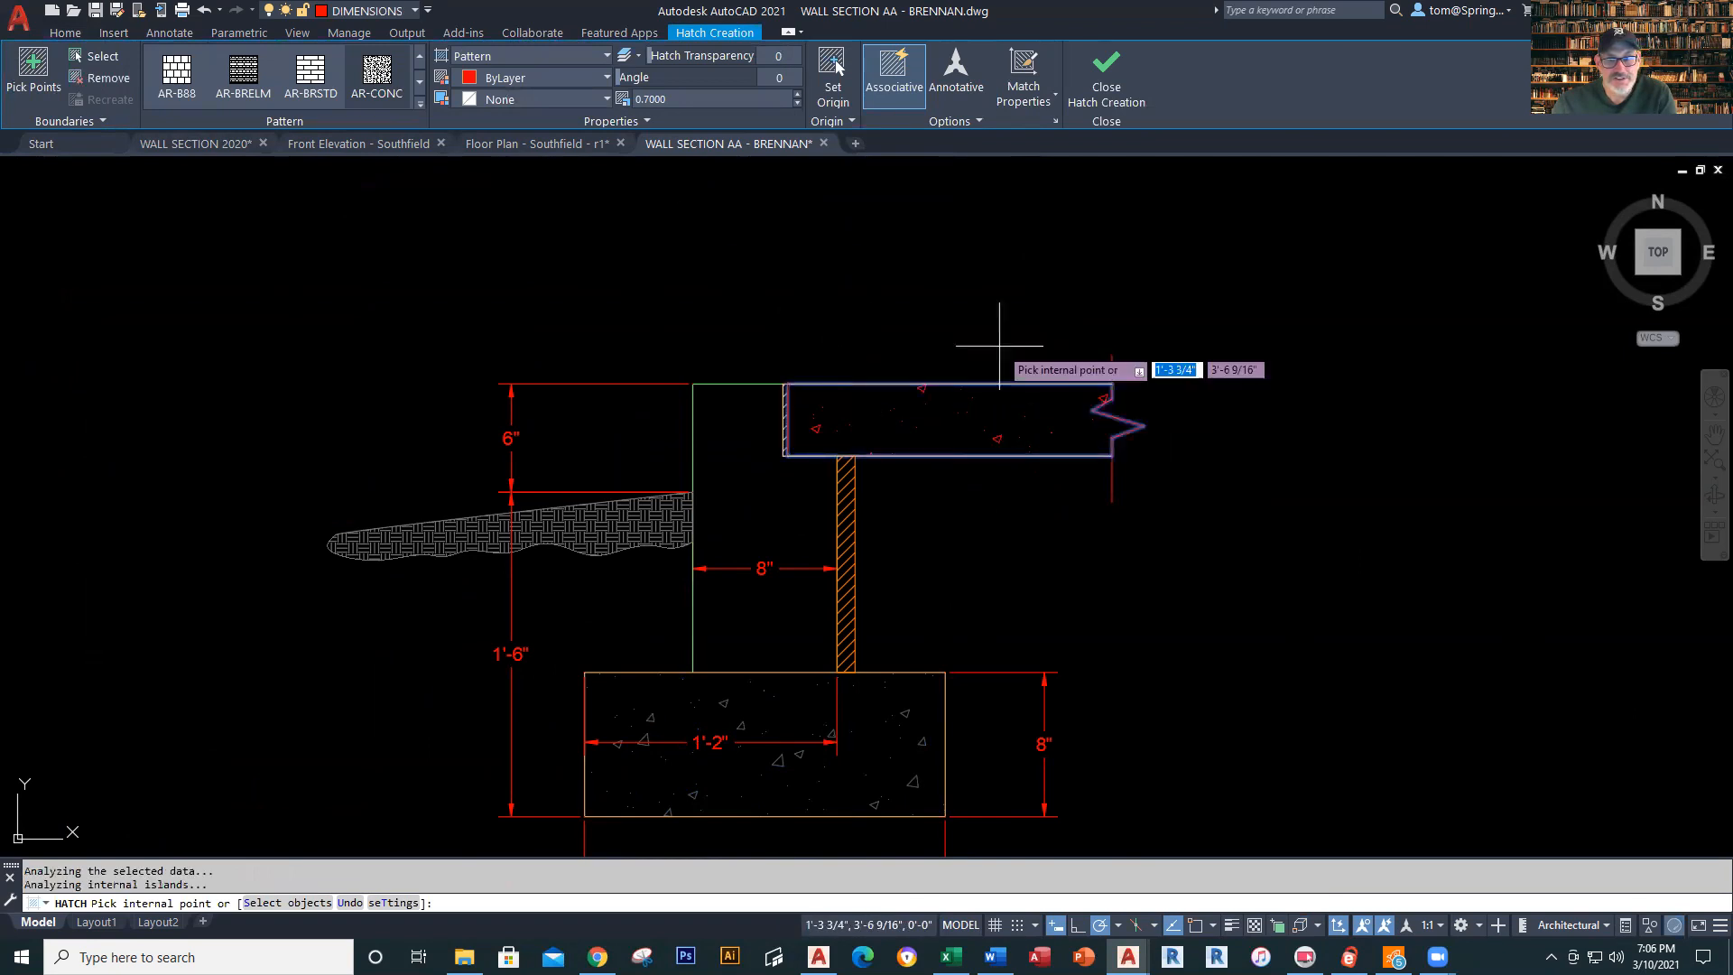
key(Escape)
key(Escape)
Move the slab's concrete hatch to the GRAVEL BASE layer
click(994, 432)
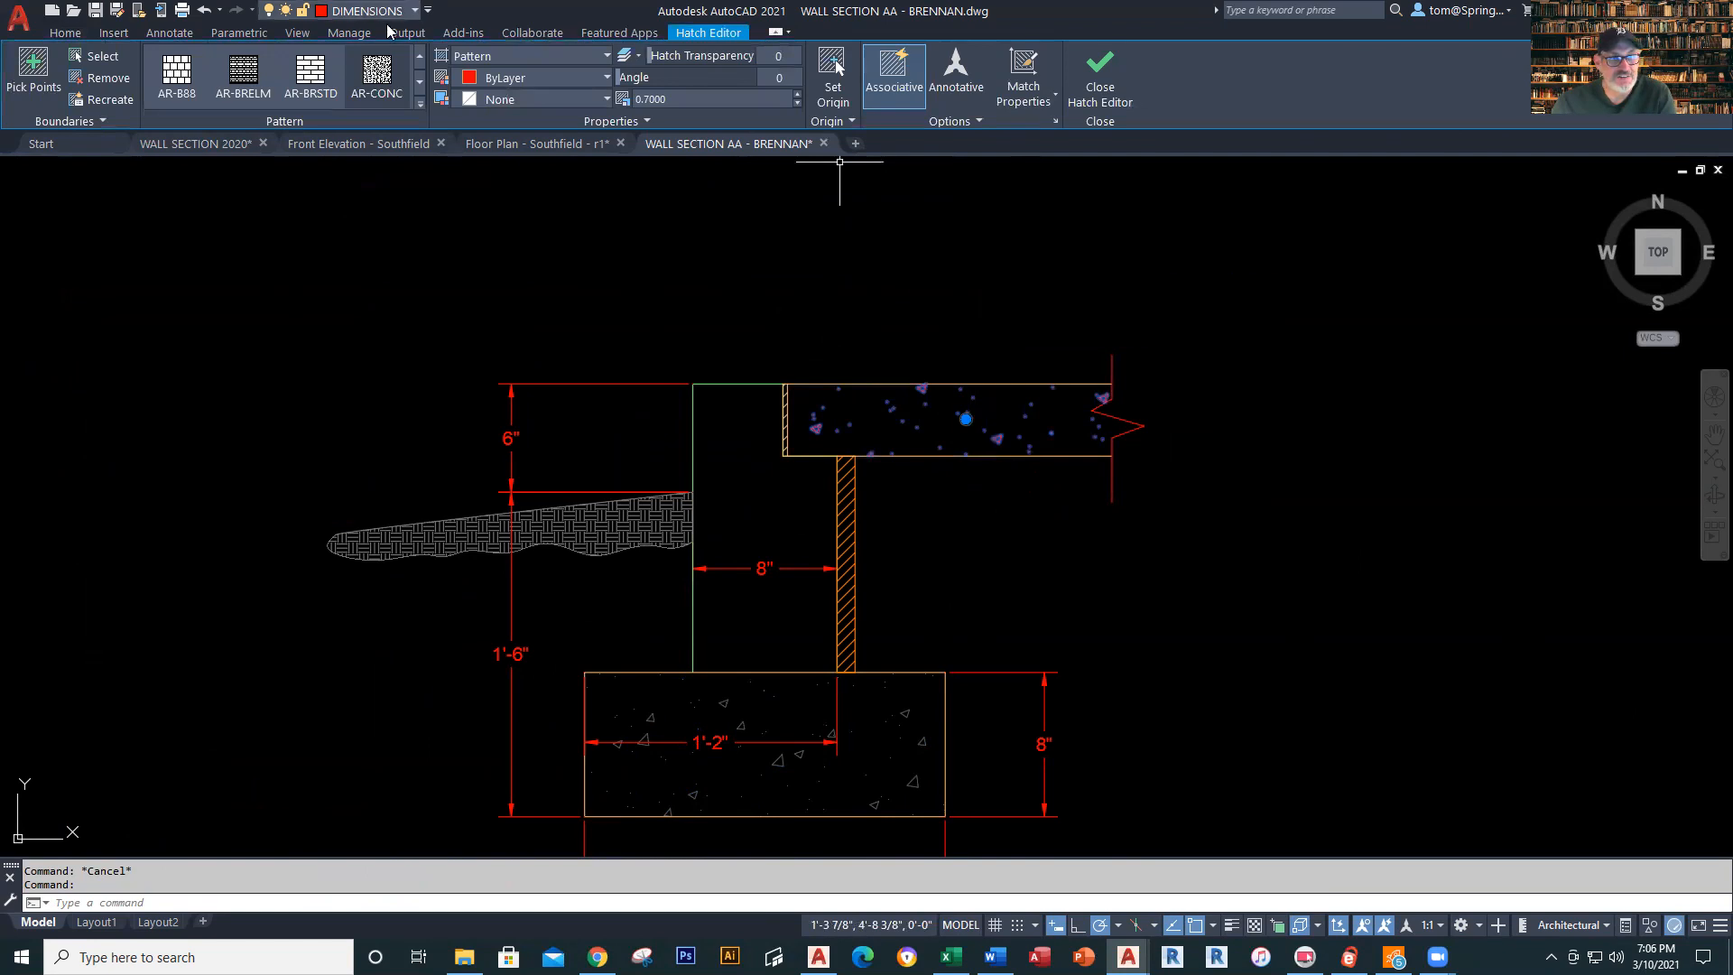
click(416, 10)
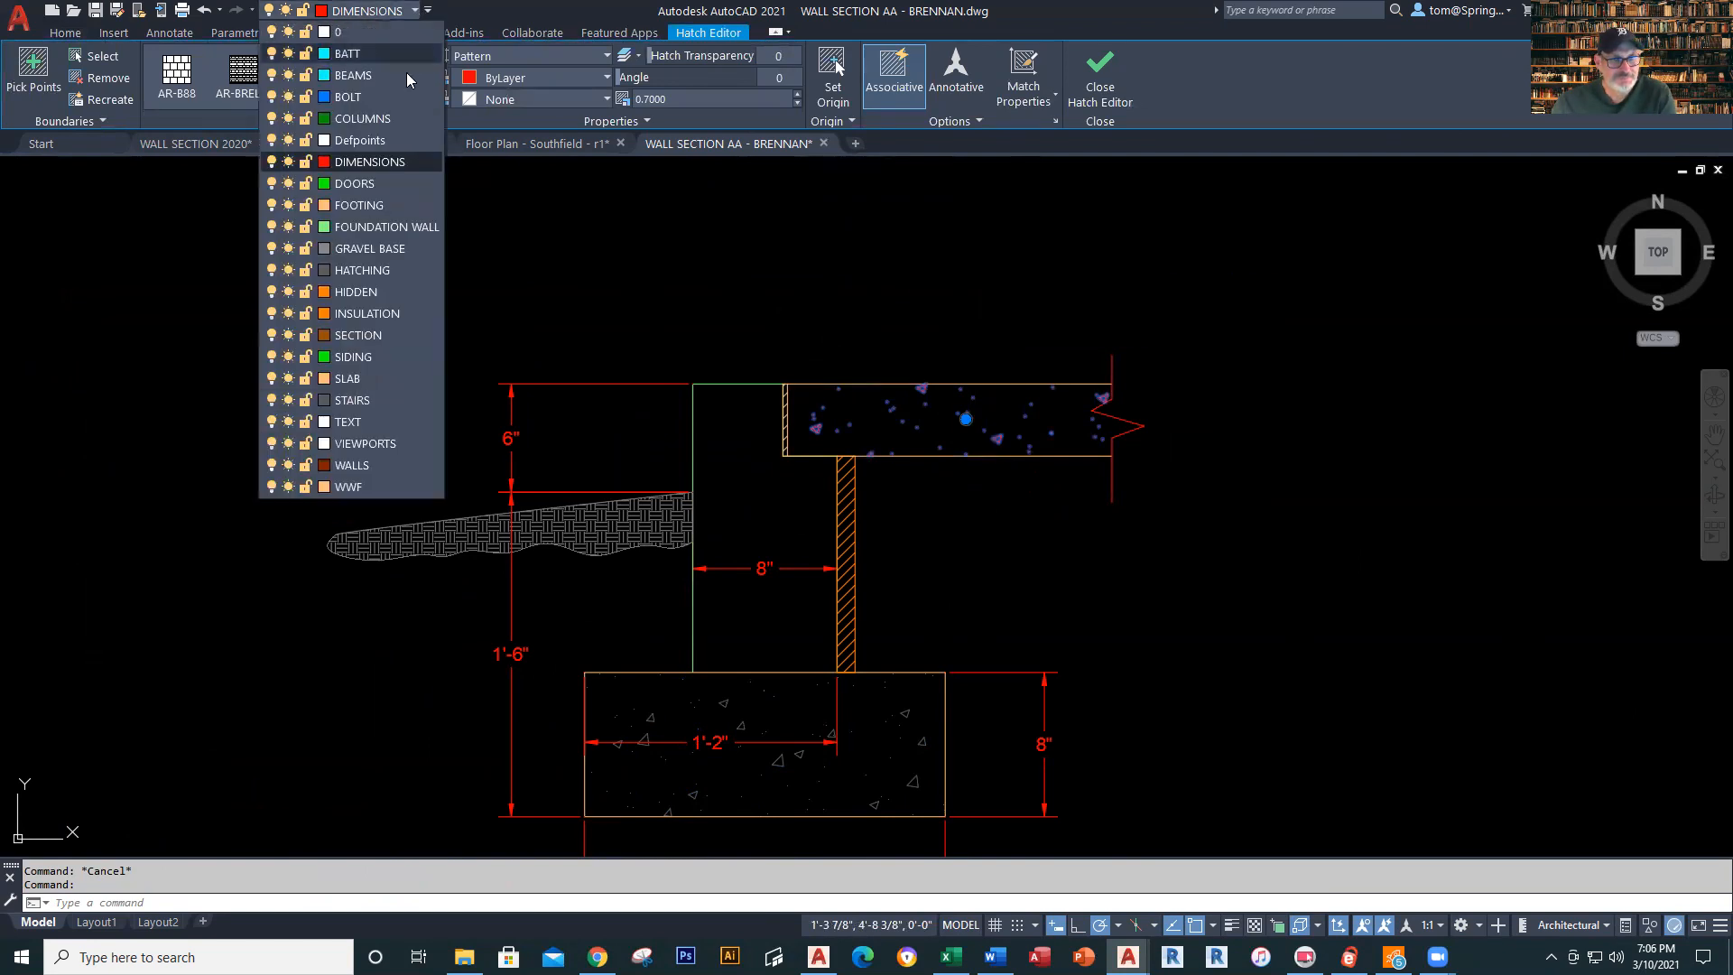
click(389, 250)
key(Escape)
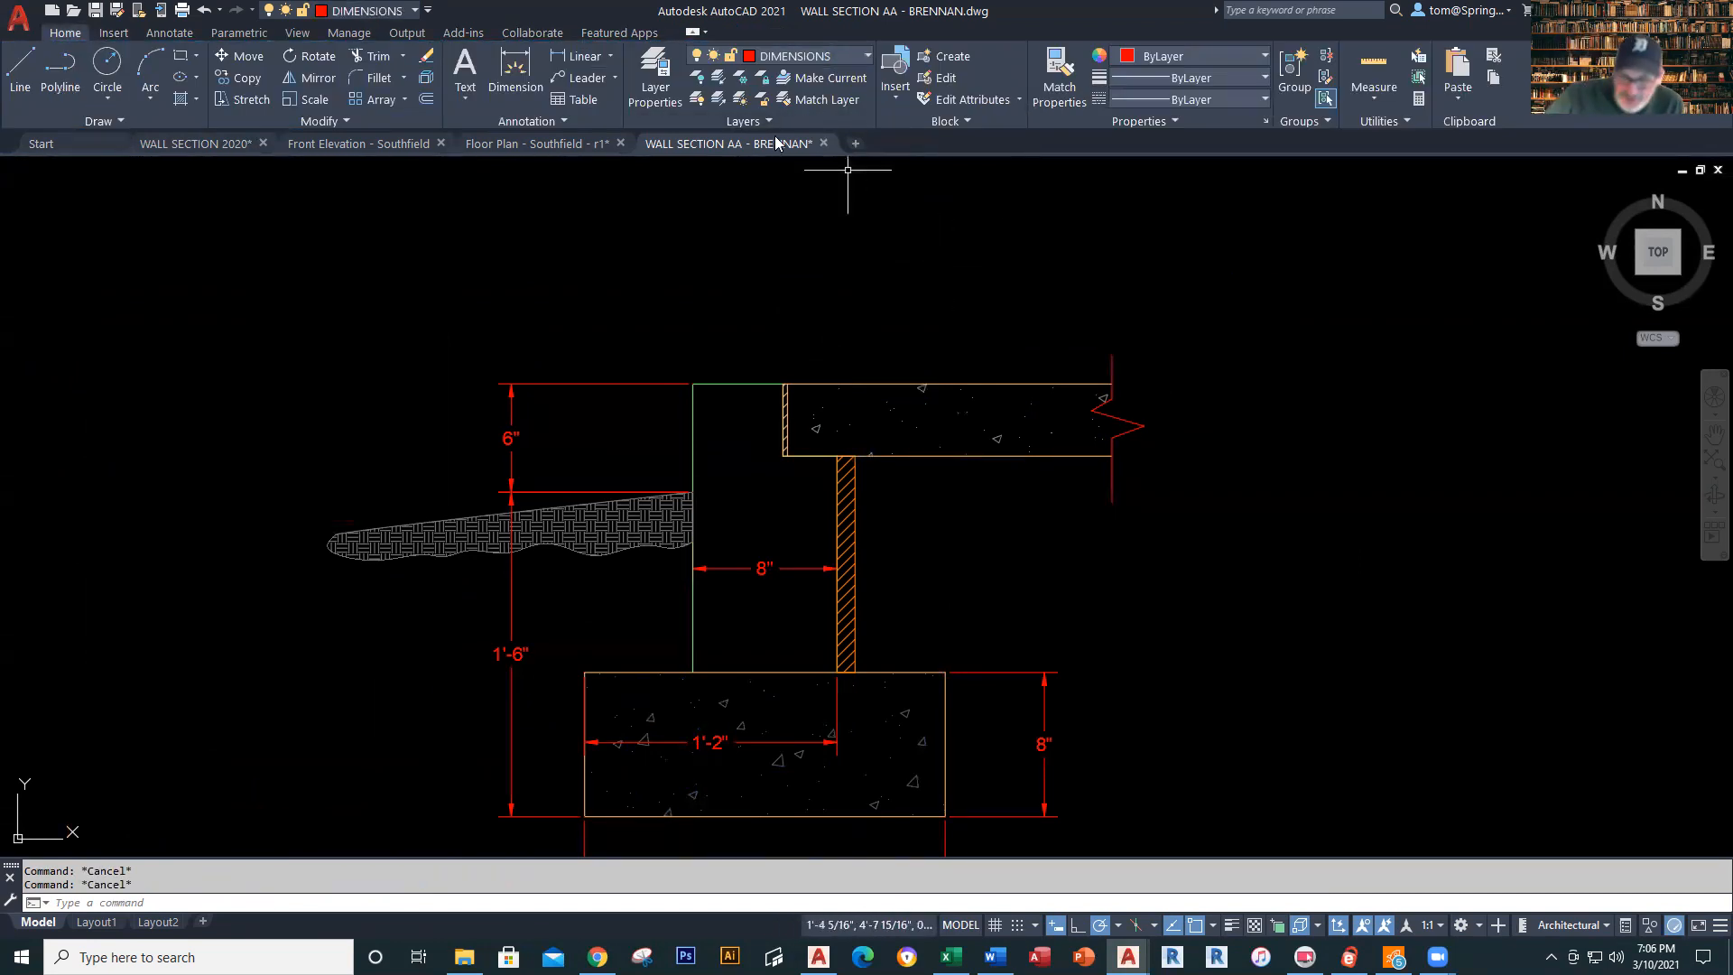
Make SLAB the current layer and draw a horizontal line through the slab's mid-height from the joint to the break line
mouse_move(778, 143)
click(902, 246)
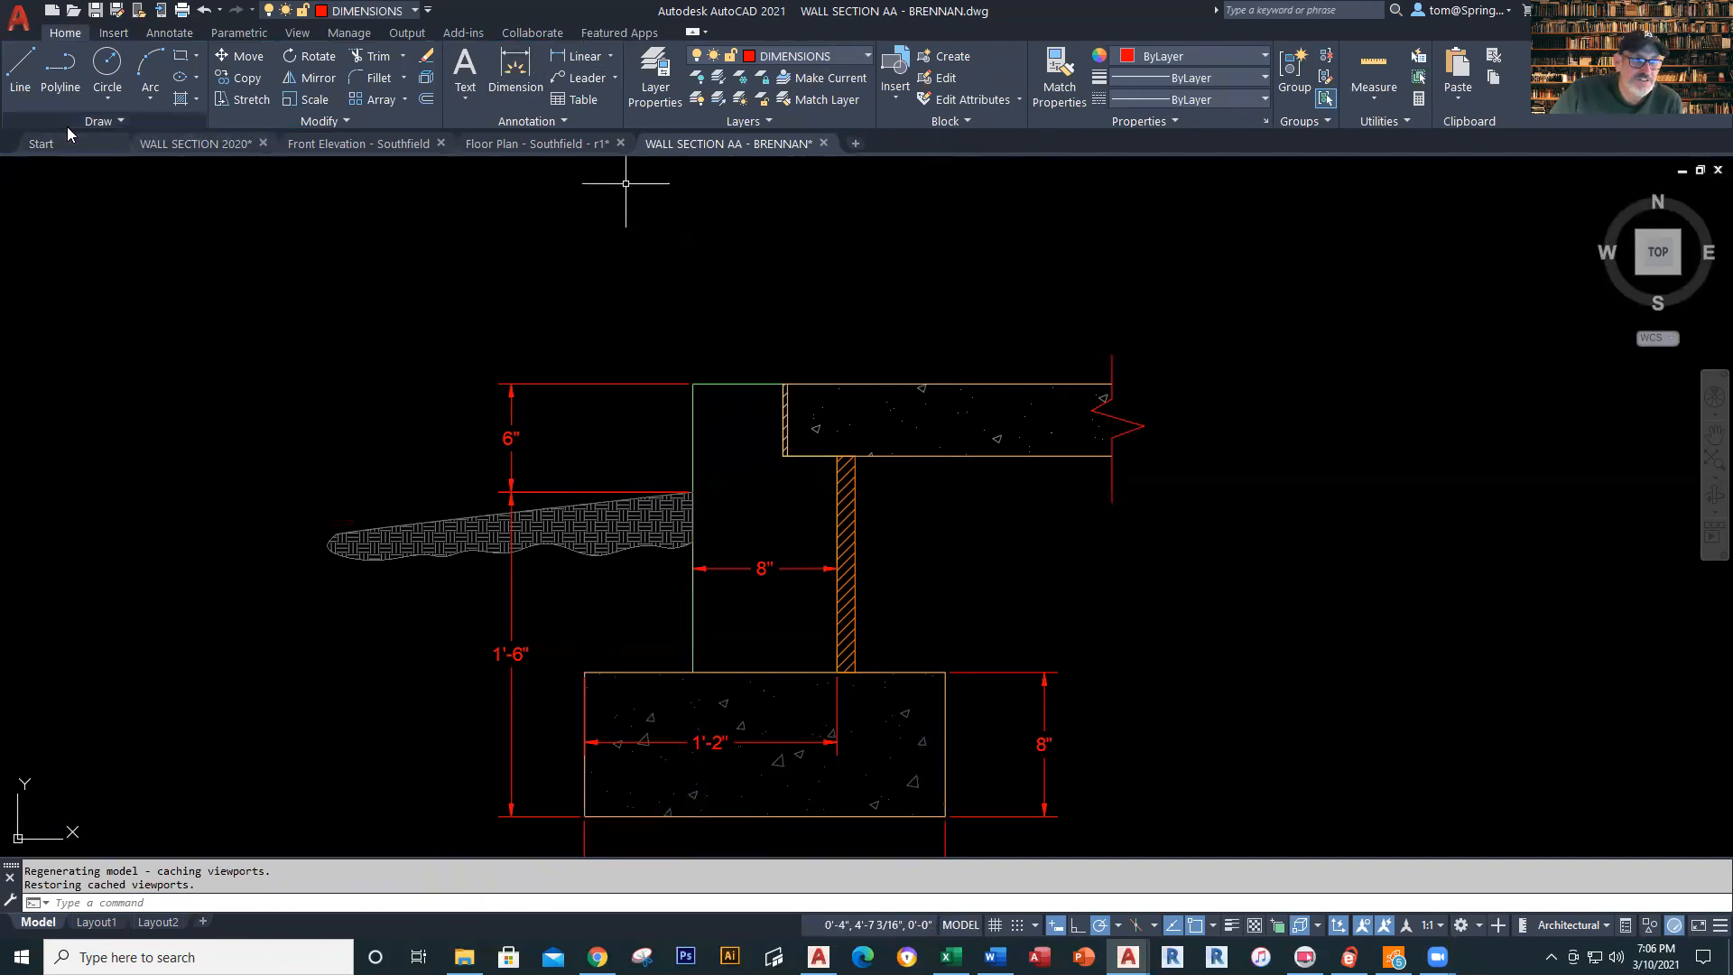
click(867, 56)
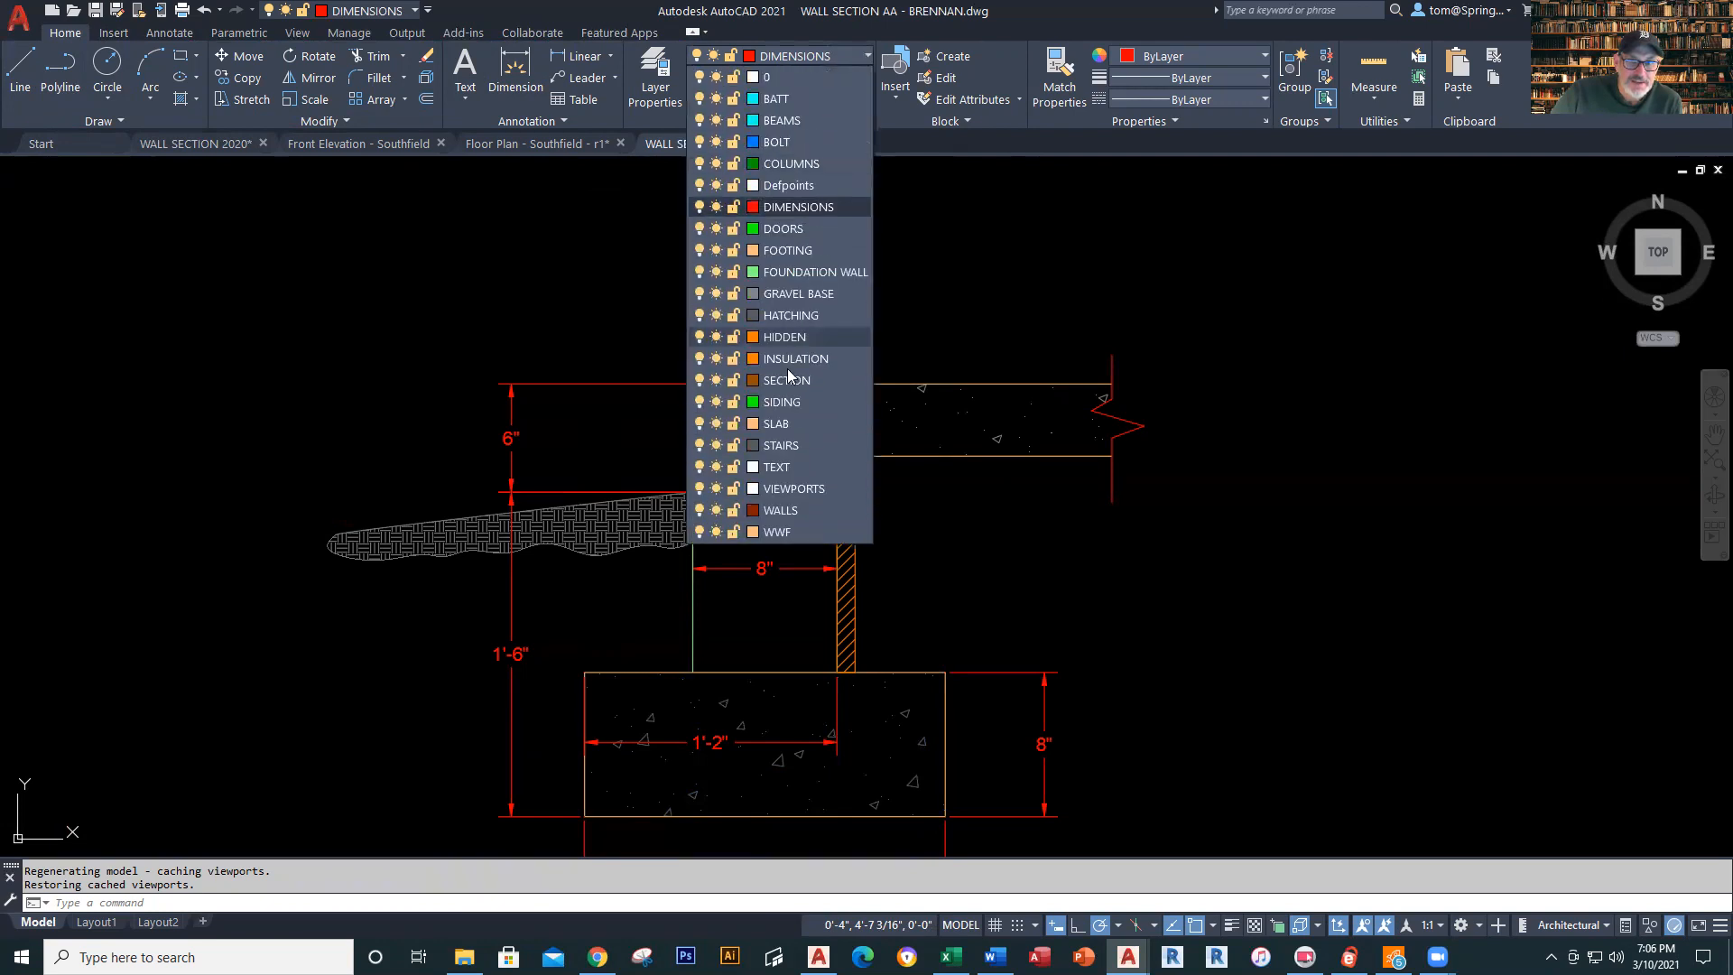
click(778, 424)
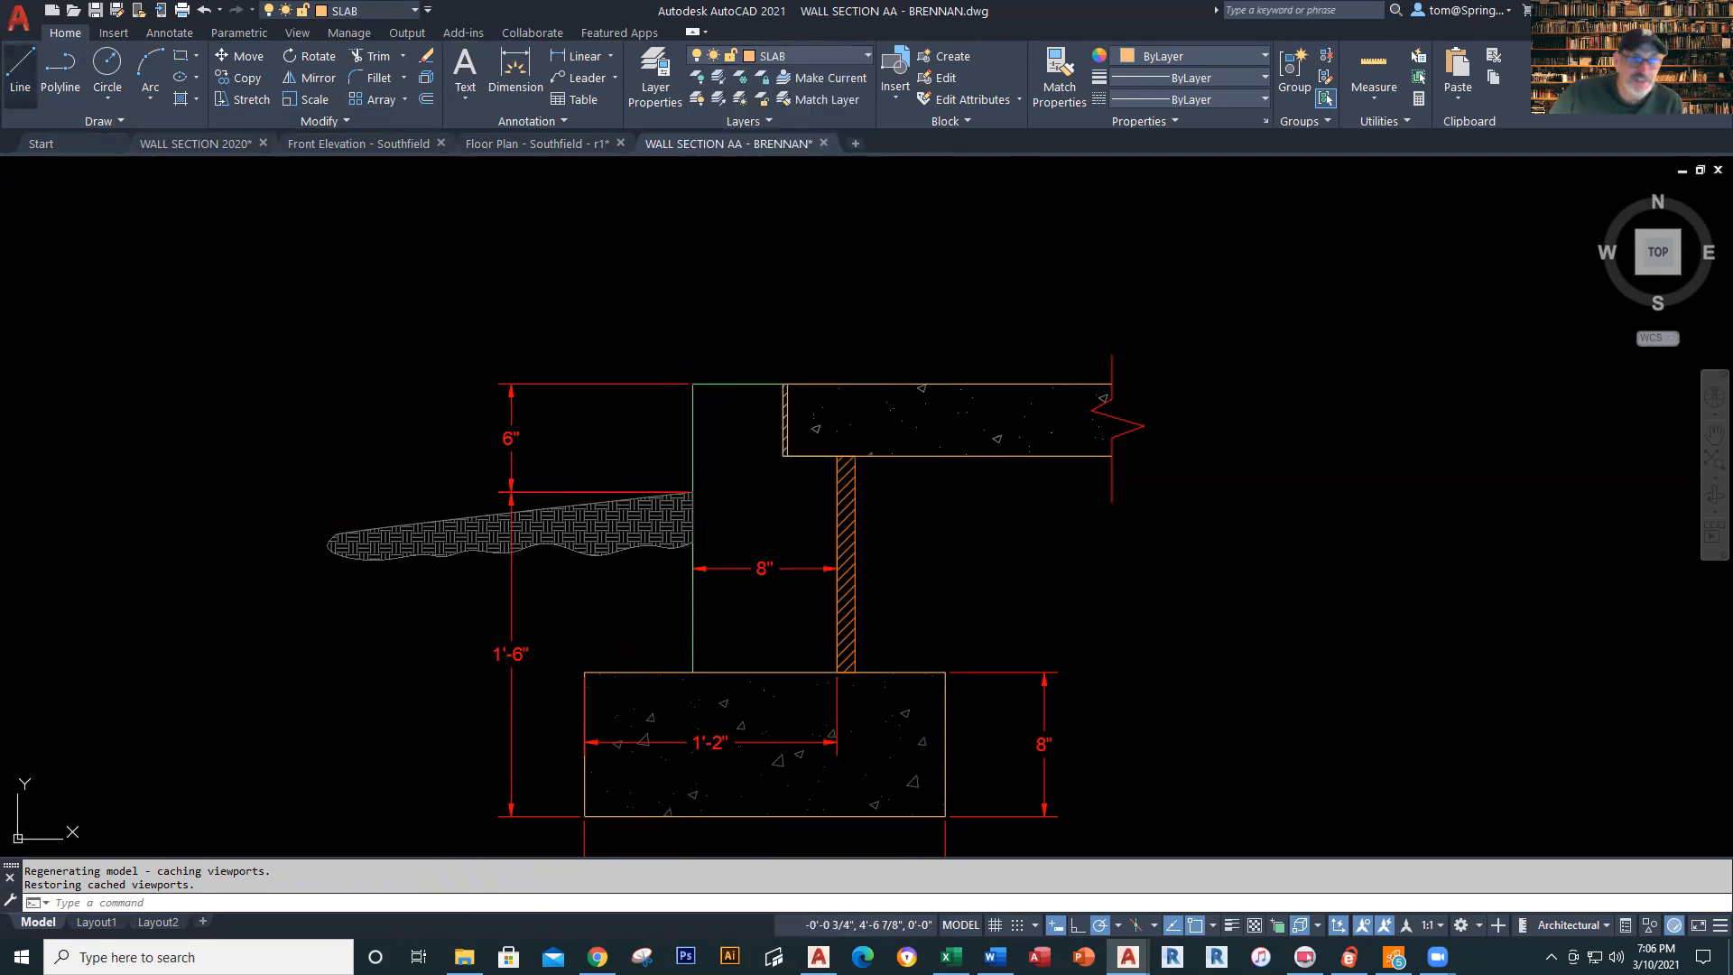
click(20, 70)
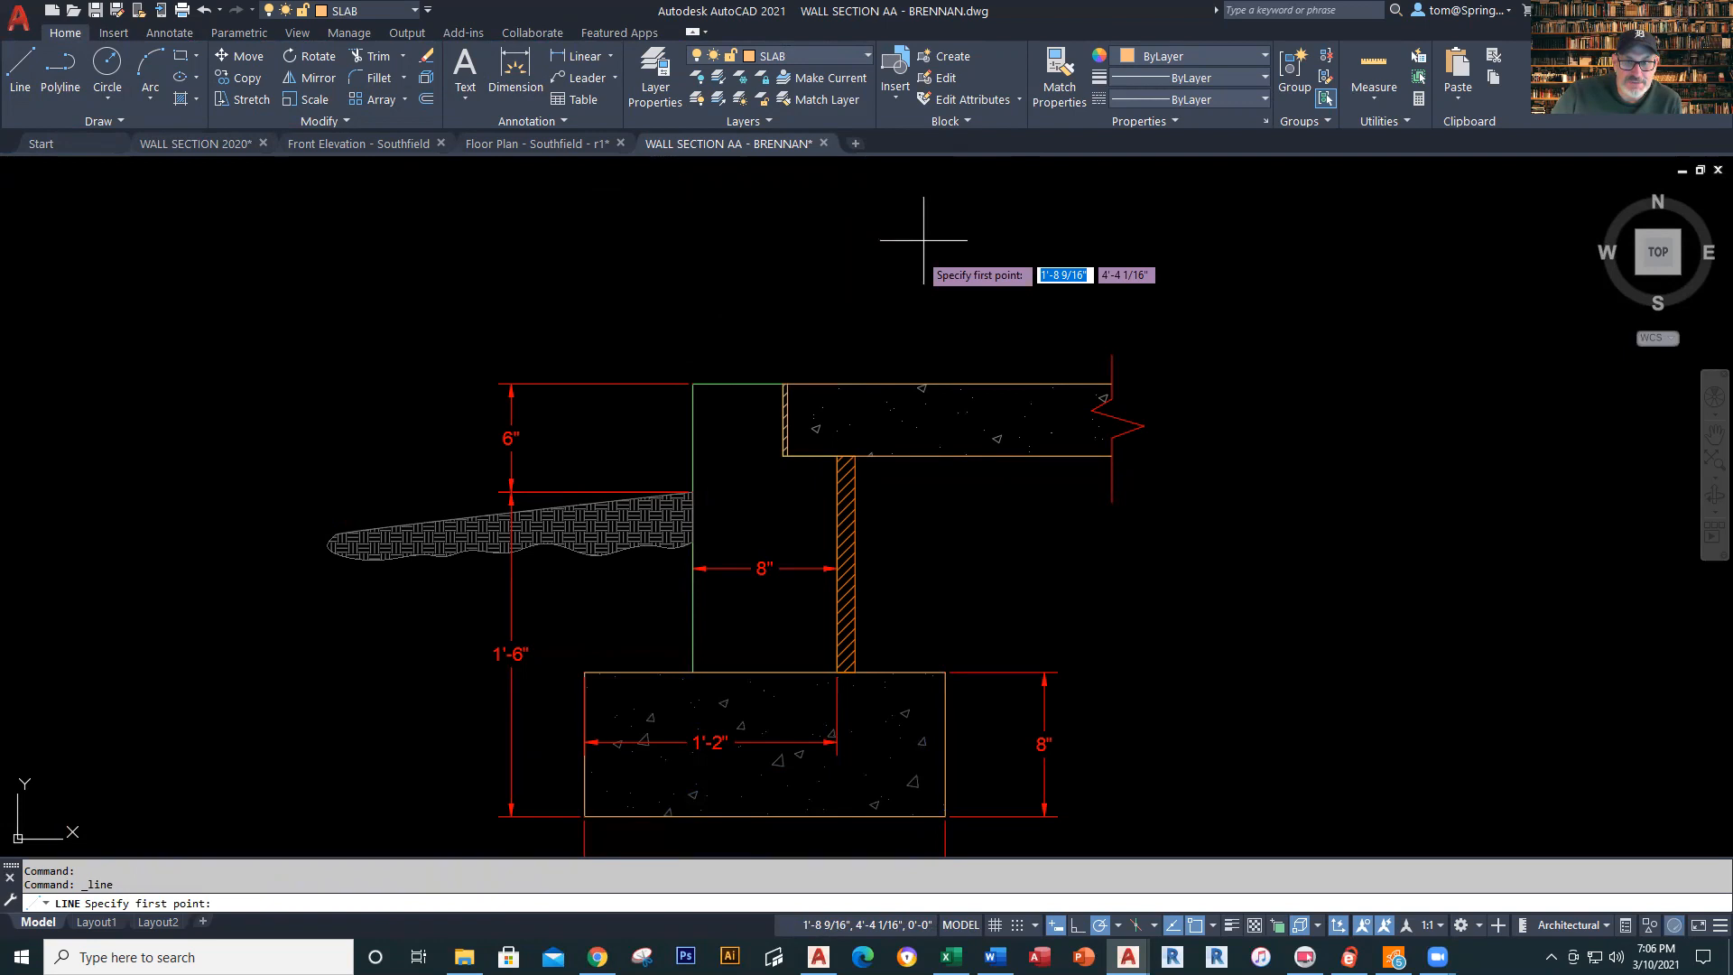
click(787, 419)
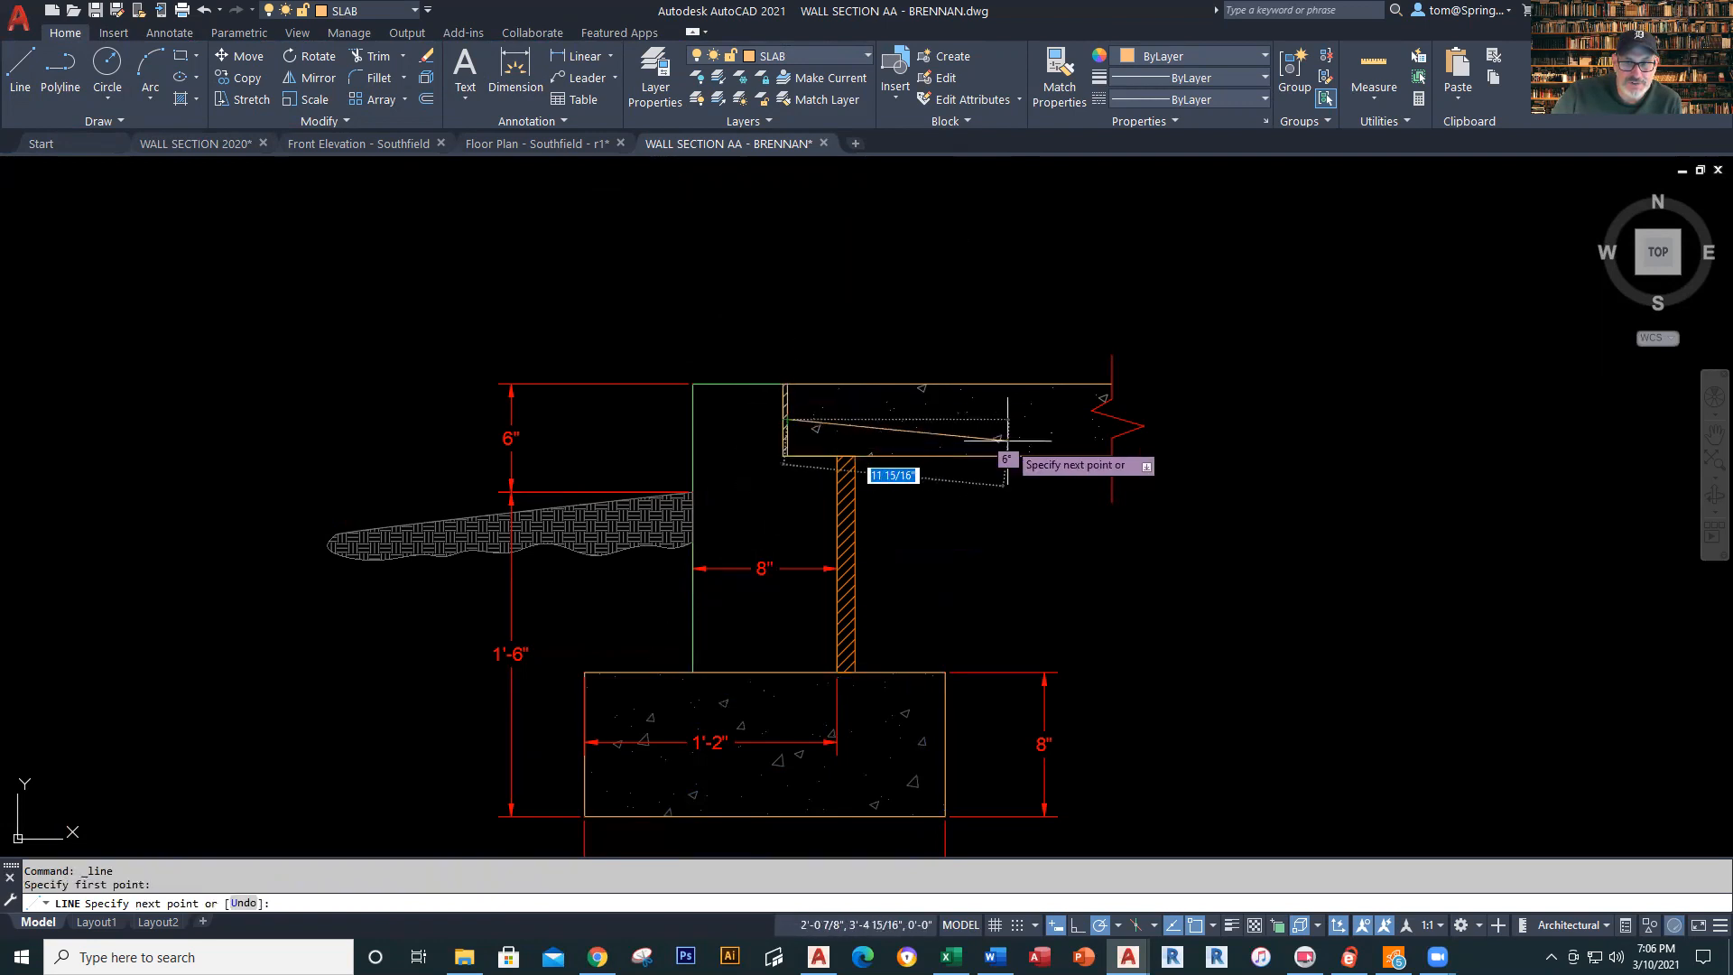
click(1117, 420)
key(Escape)
key(Escape)
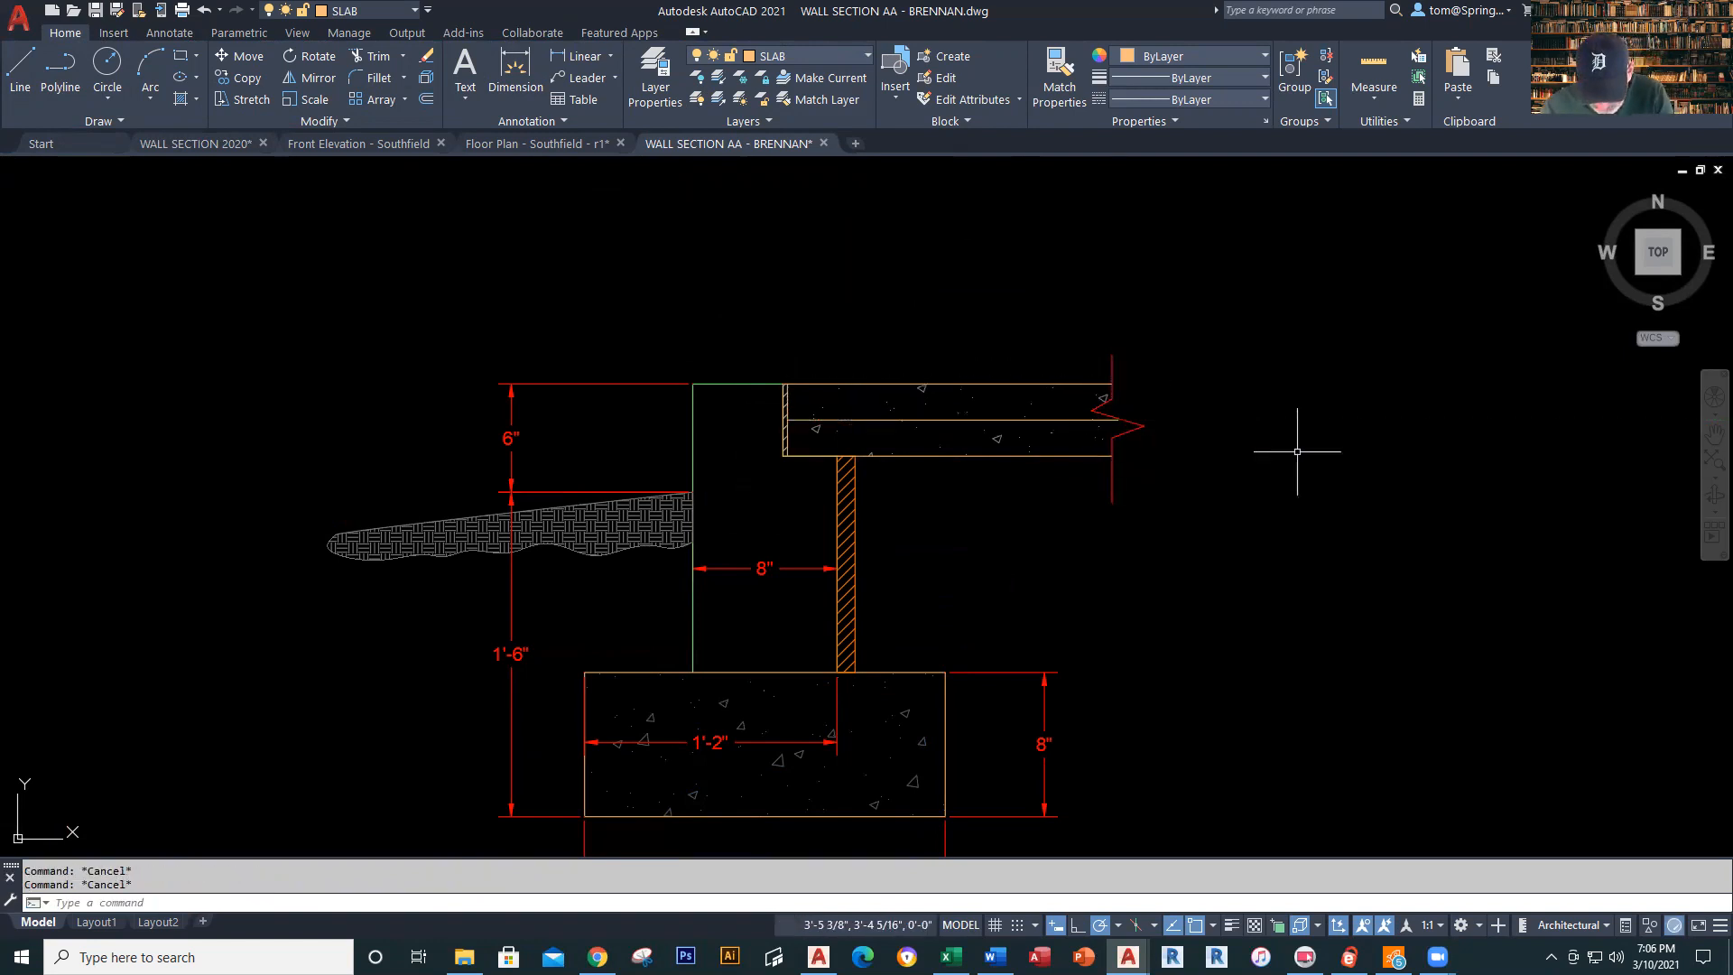
Check the layer and linetype of the wire reinforcement line in the WALL SECTION 2020 drawing
click(1055, 419)
key(Escape)
click(202, 147)
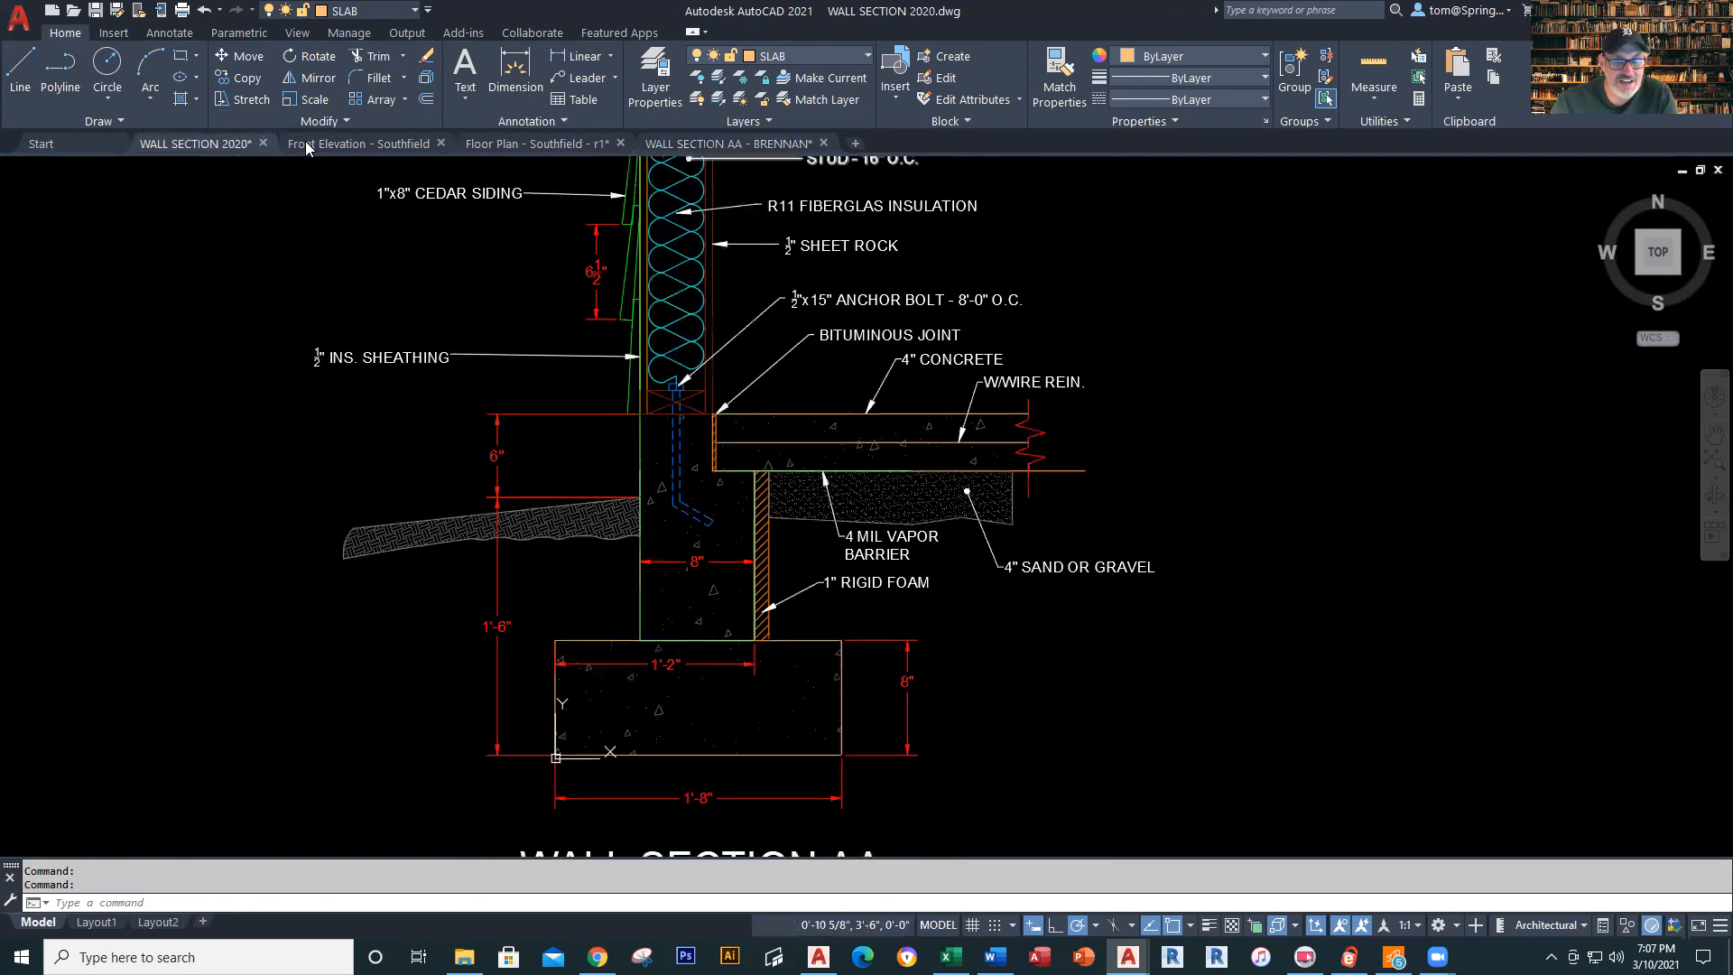
click(825, 442)
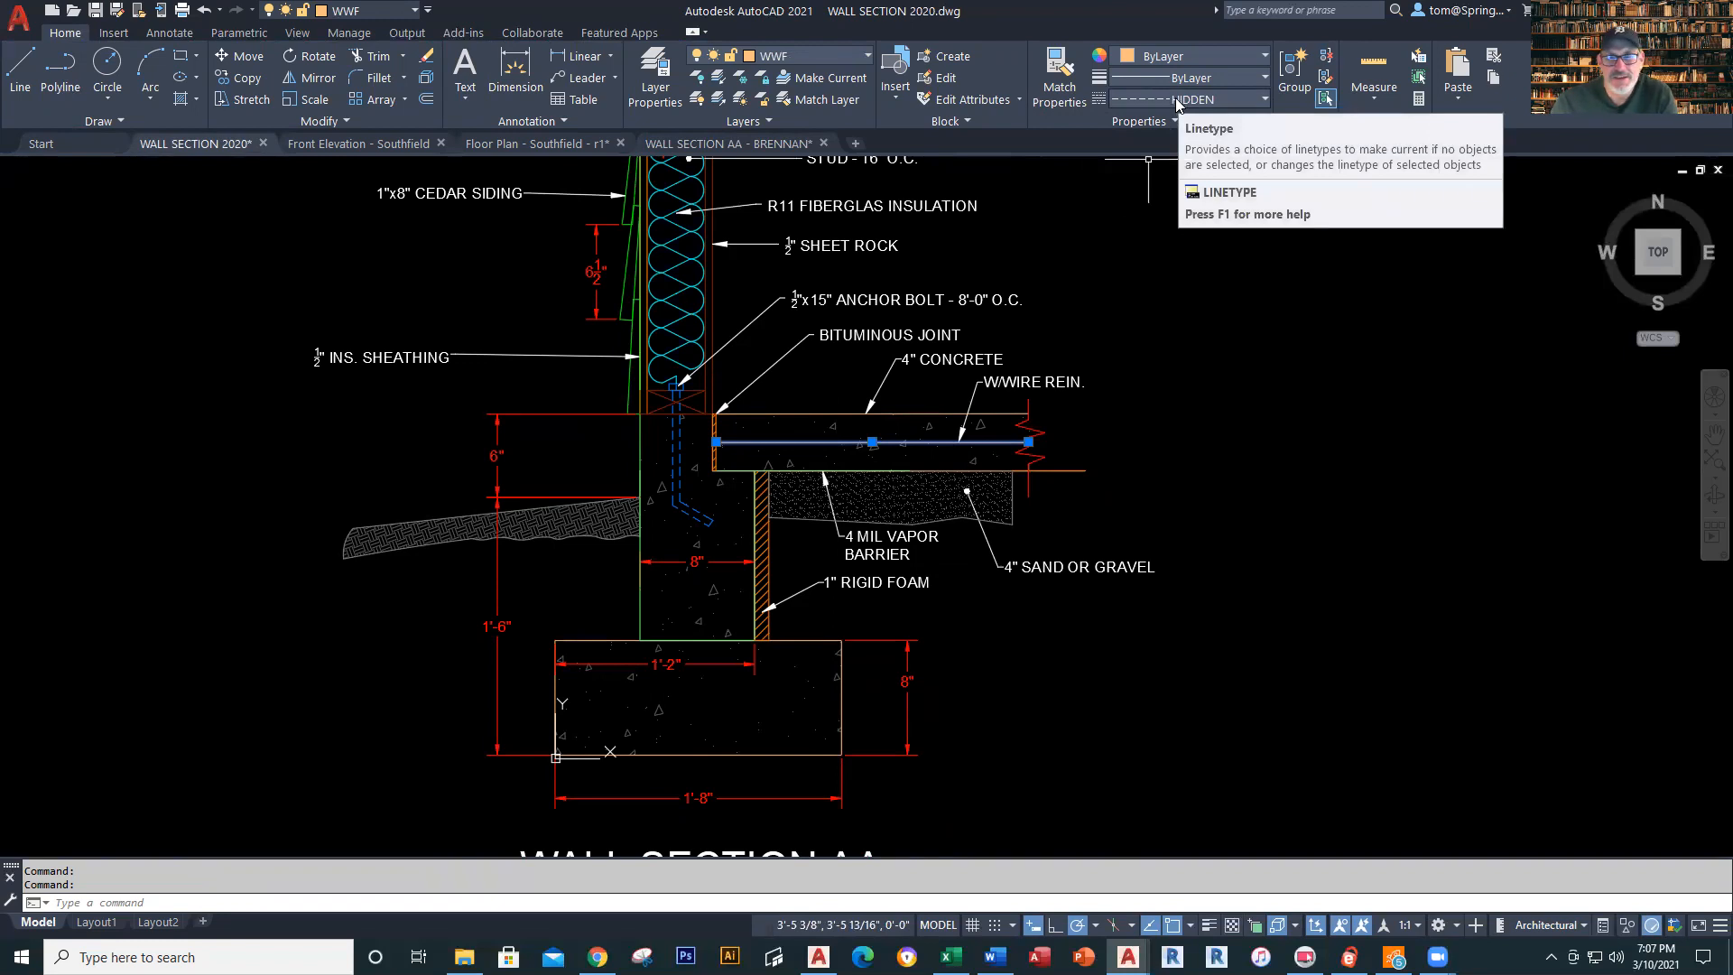
key(Escape)
Return to the WALL SECTION AA - BRENNAN drawing and set the slab's mid-height line to the HIDDEN linetype
click(774, 142)
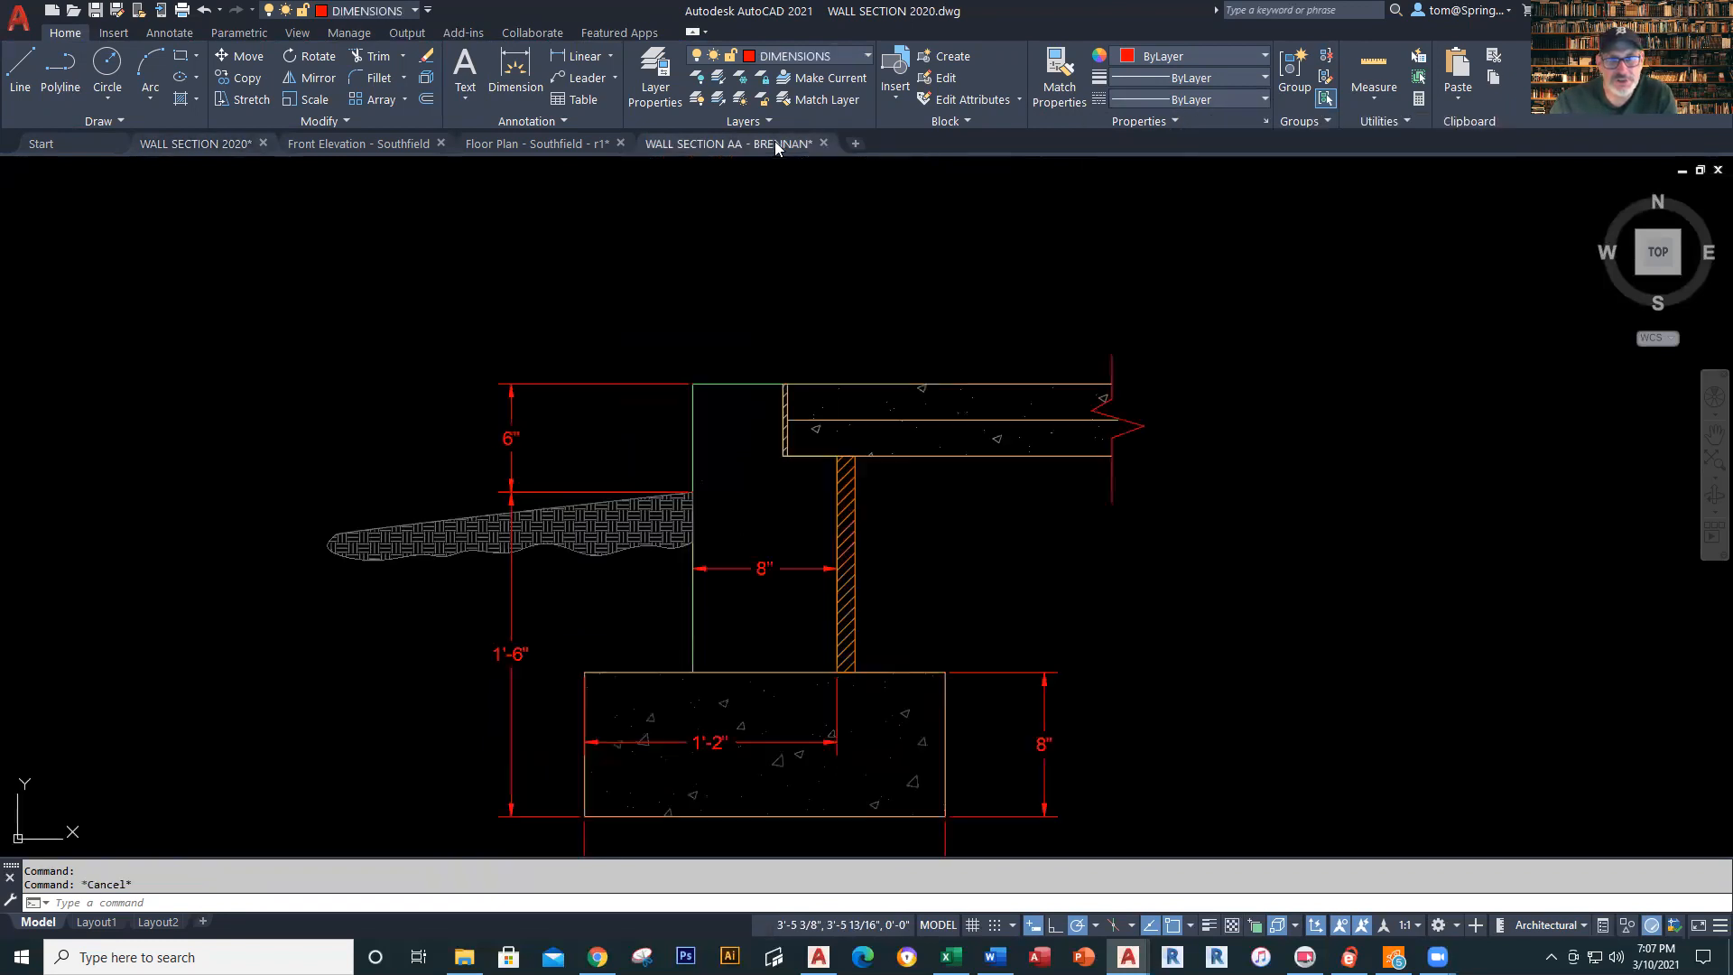
click(977, 422)
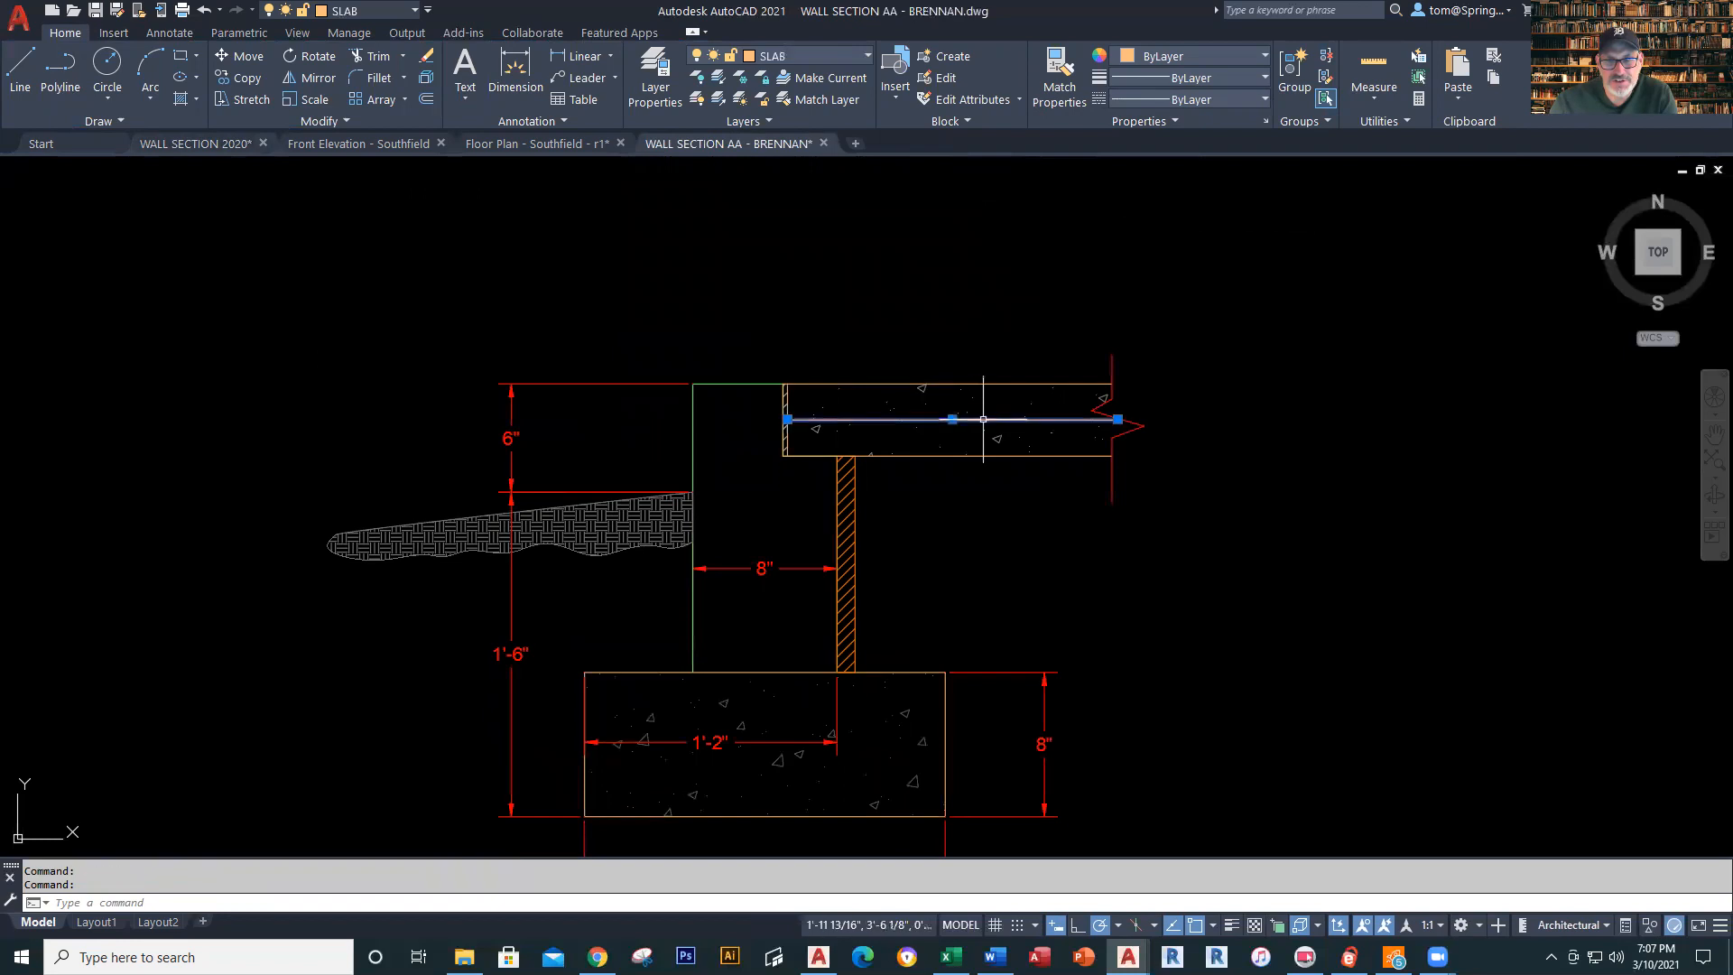
click(1267, 92)
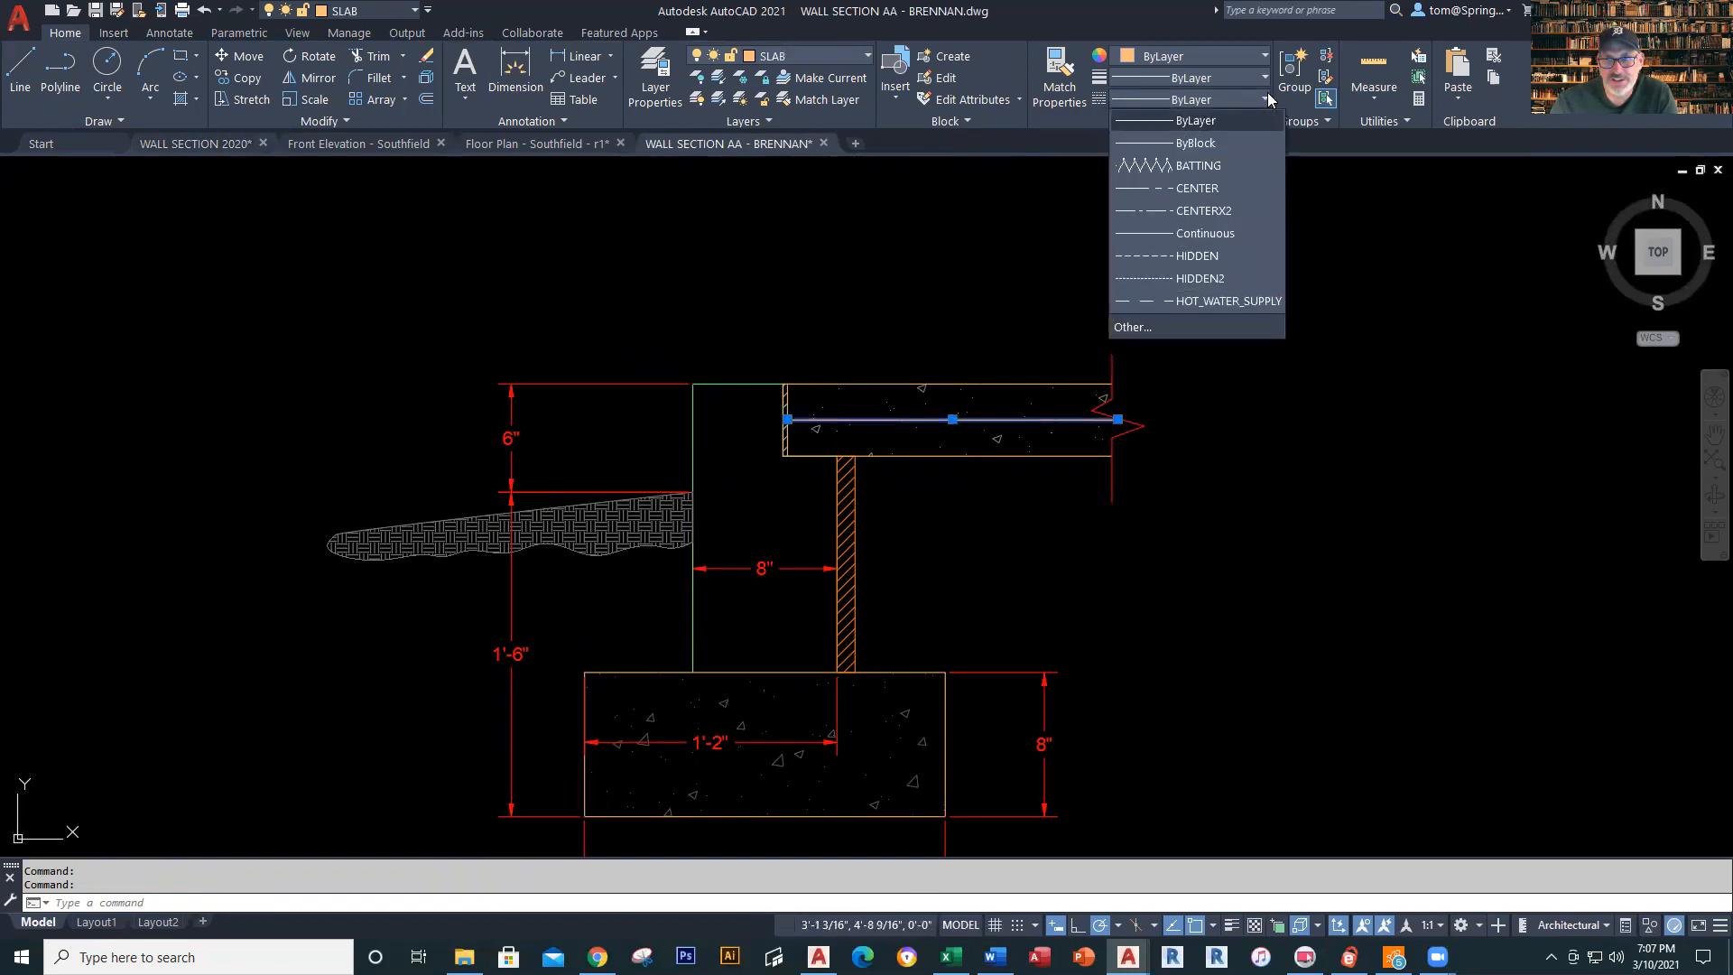
click(1200, 255)
key(Escape)
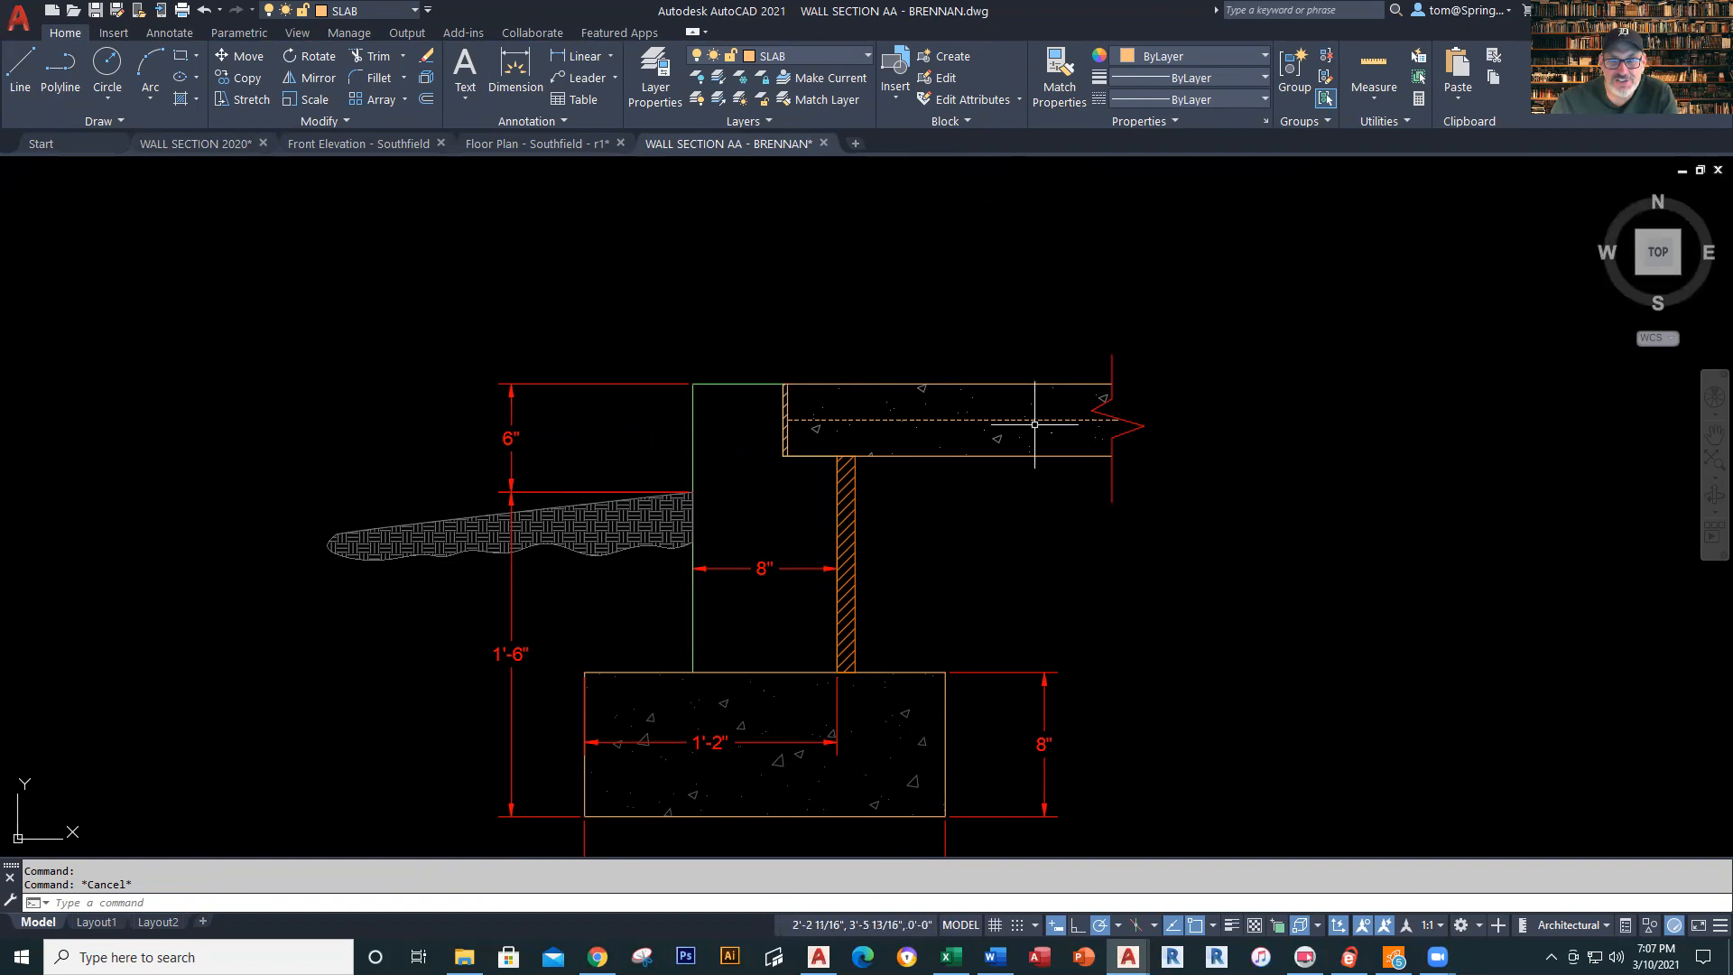
Set the linetype scale of the slab's mid-height HIDDEN line to 4 in its properties
click(1042, 419)
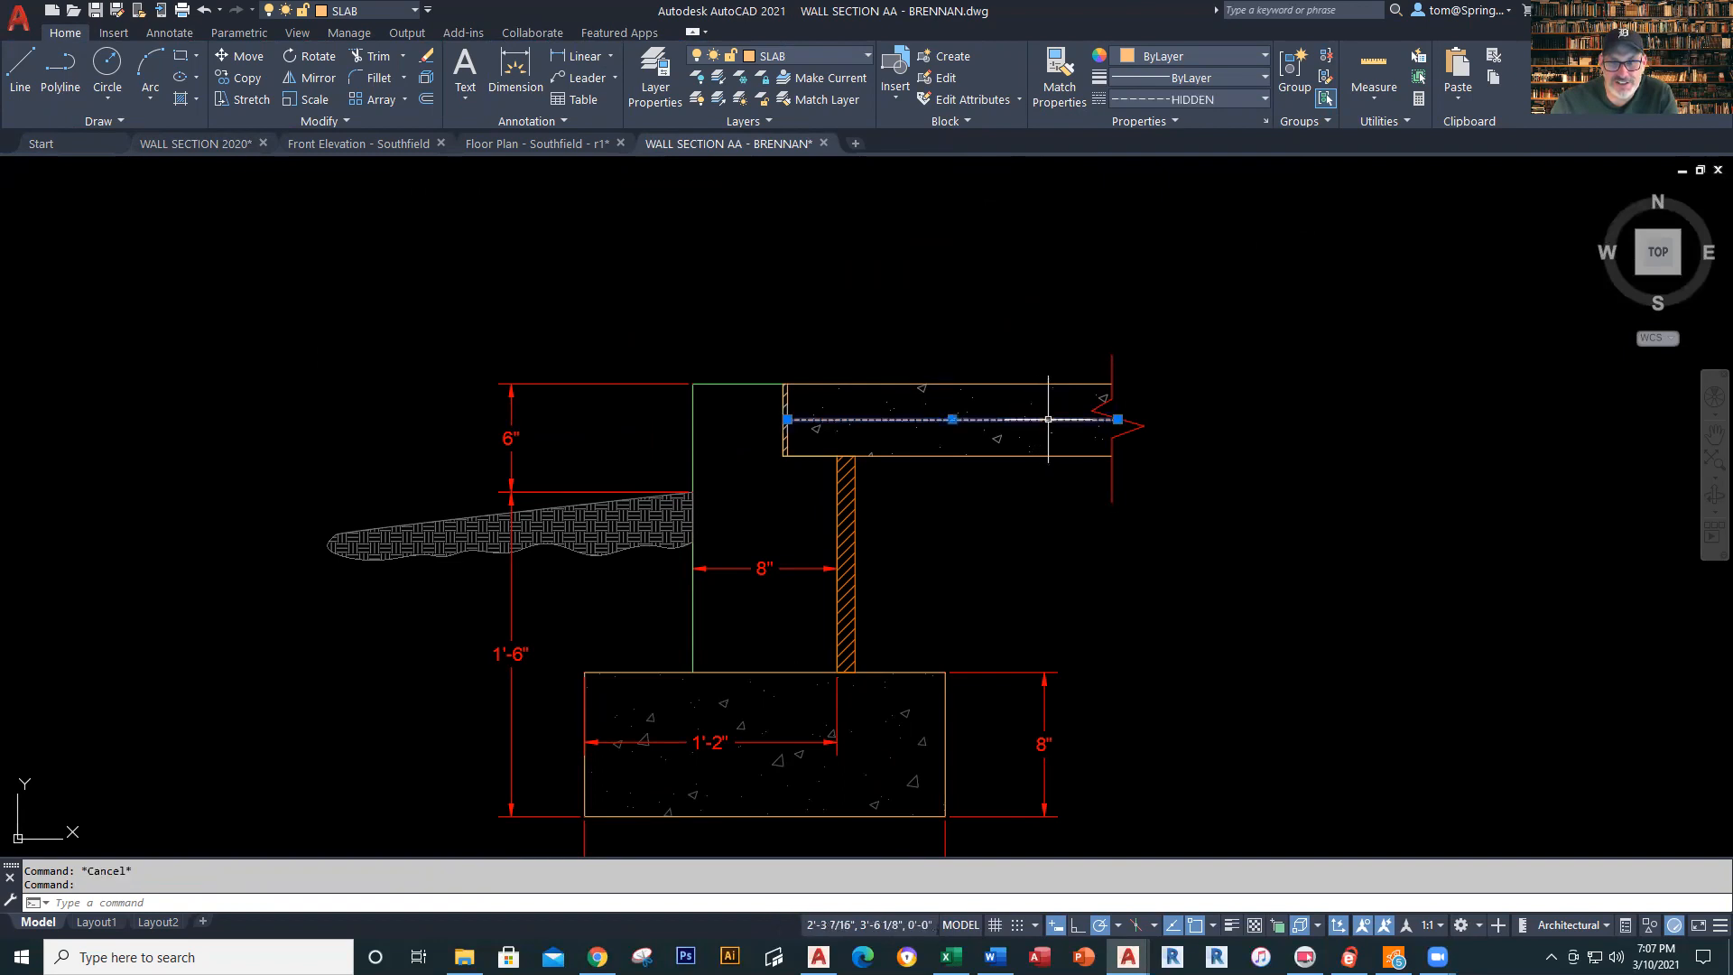
right_click(1040, 417)
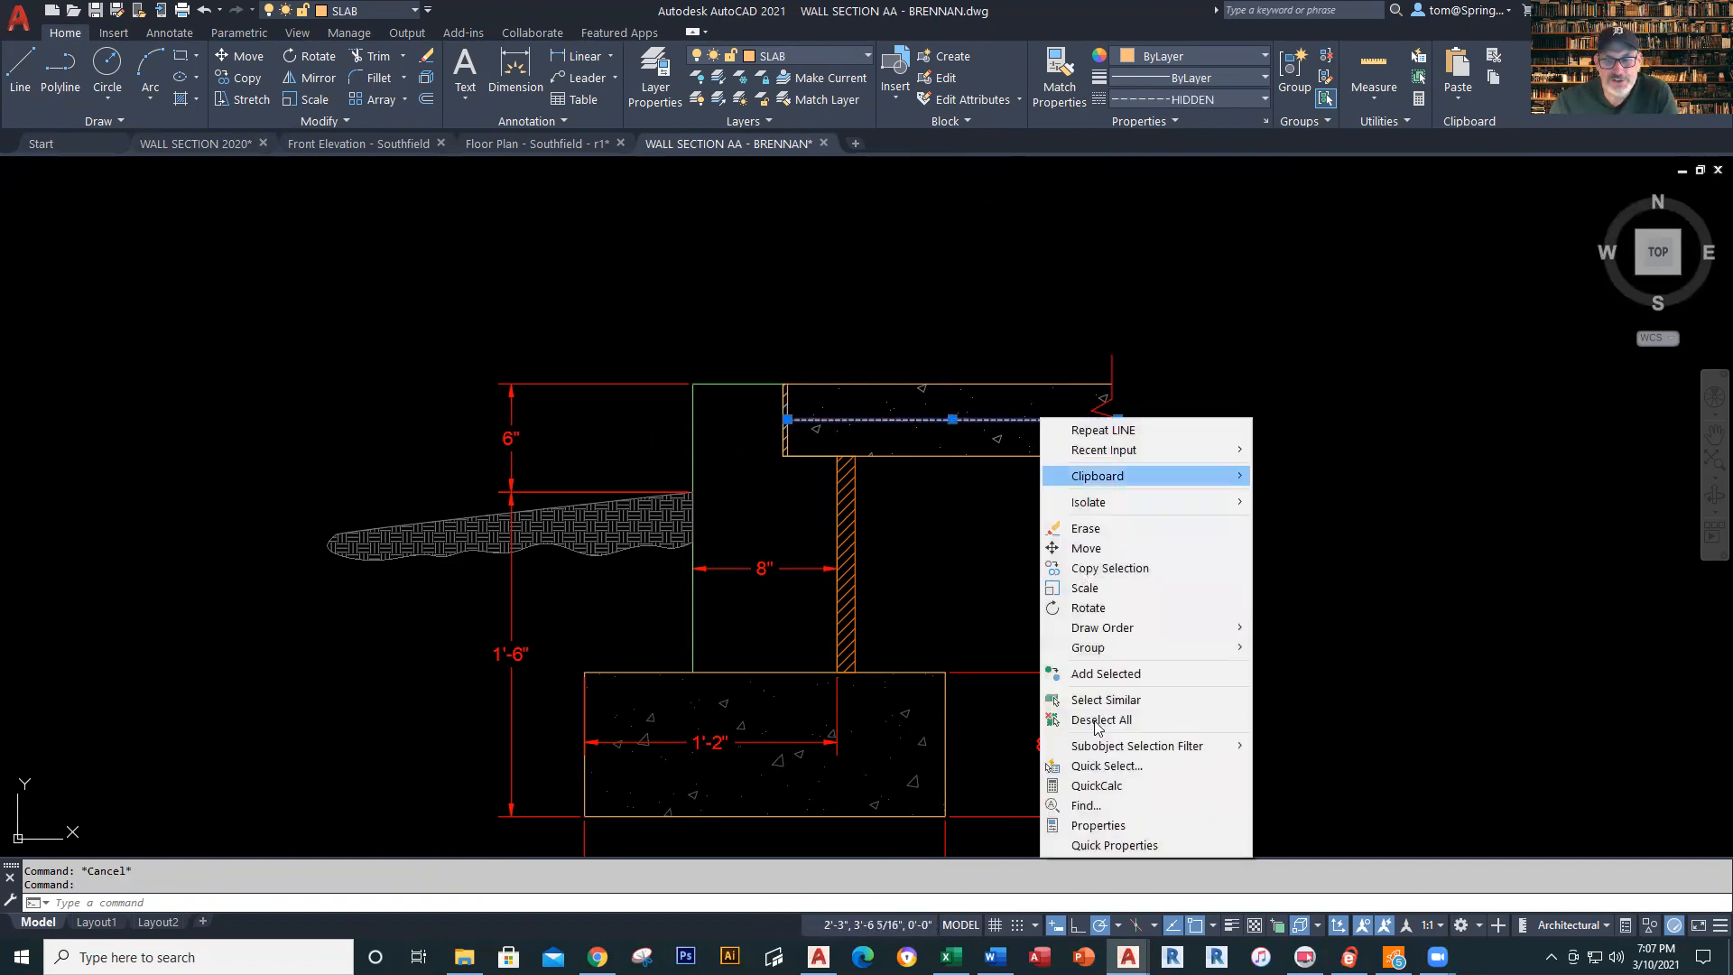
click(1097, 825)
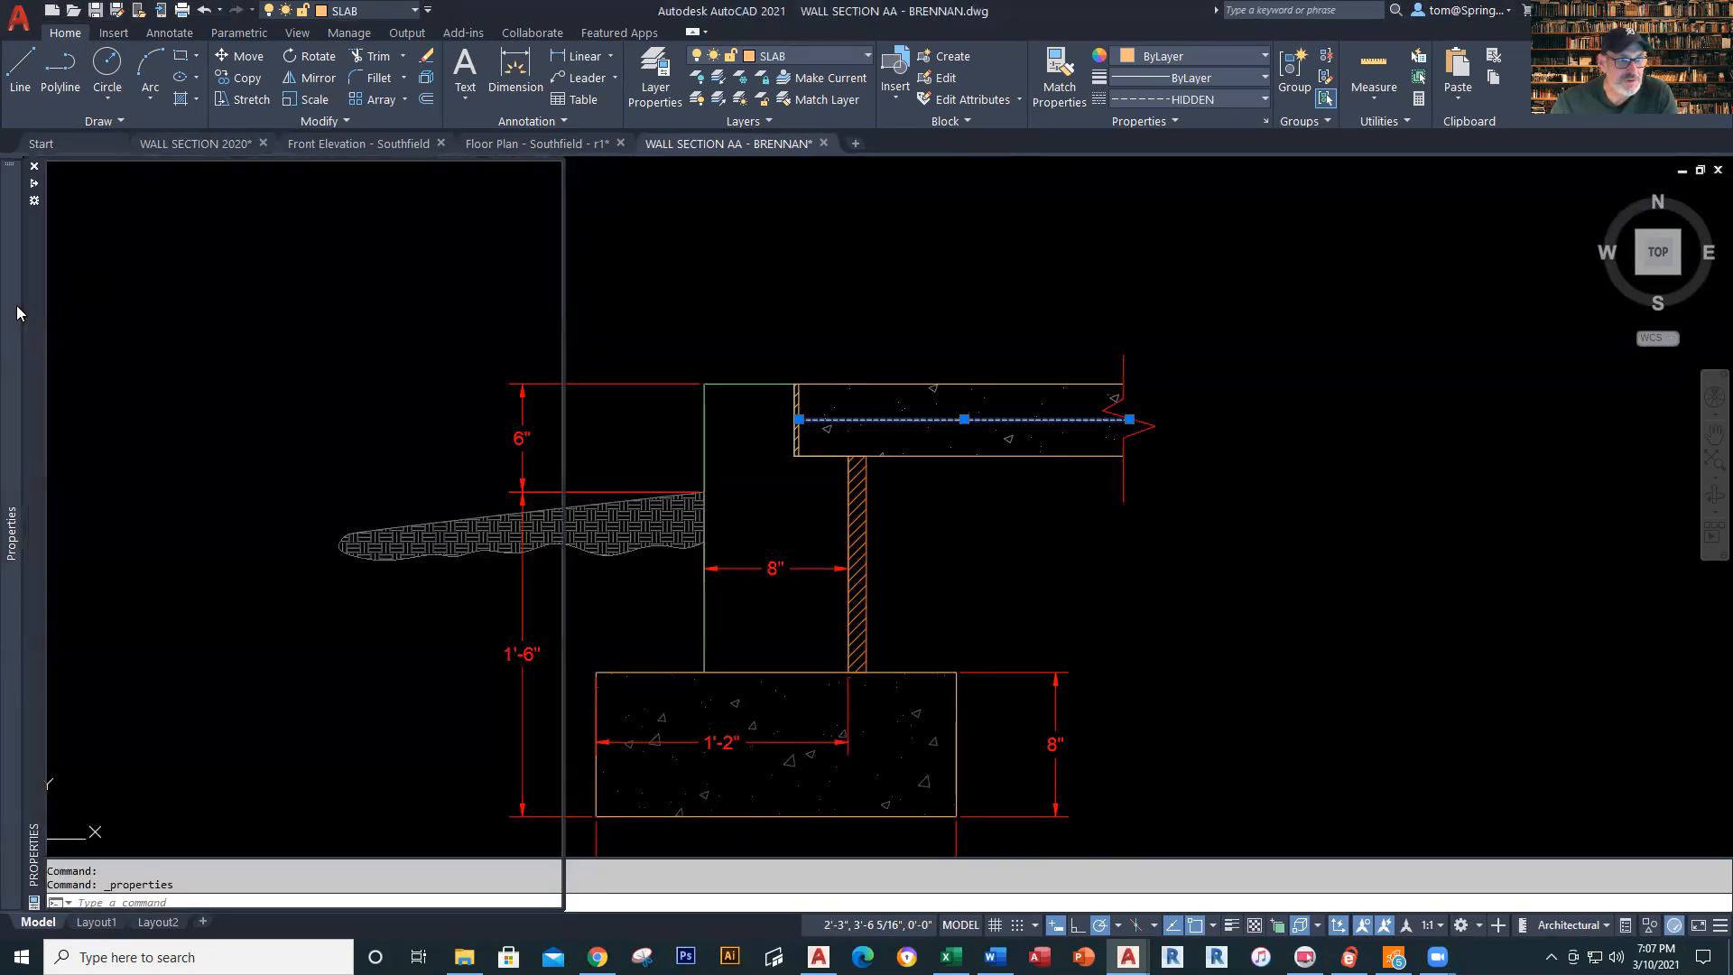
mouse_move(17, 305)
click(34, 184)
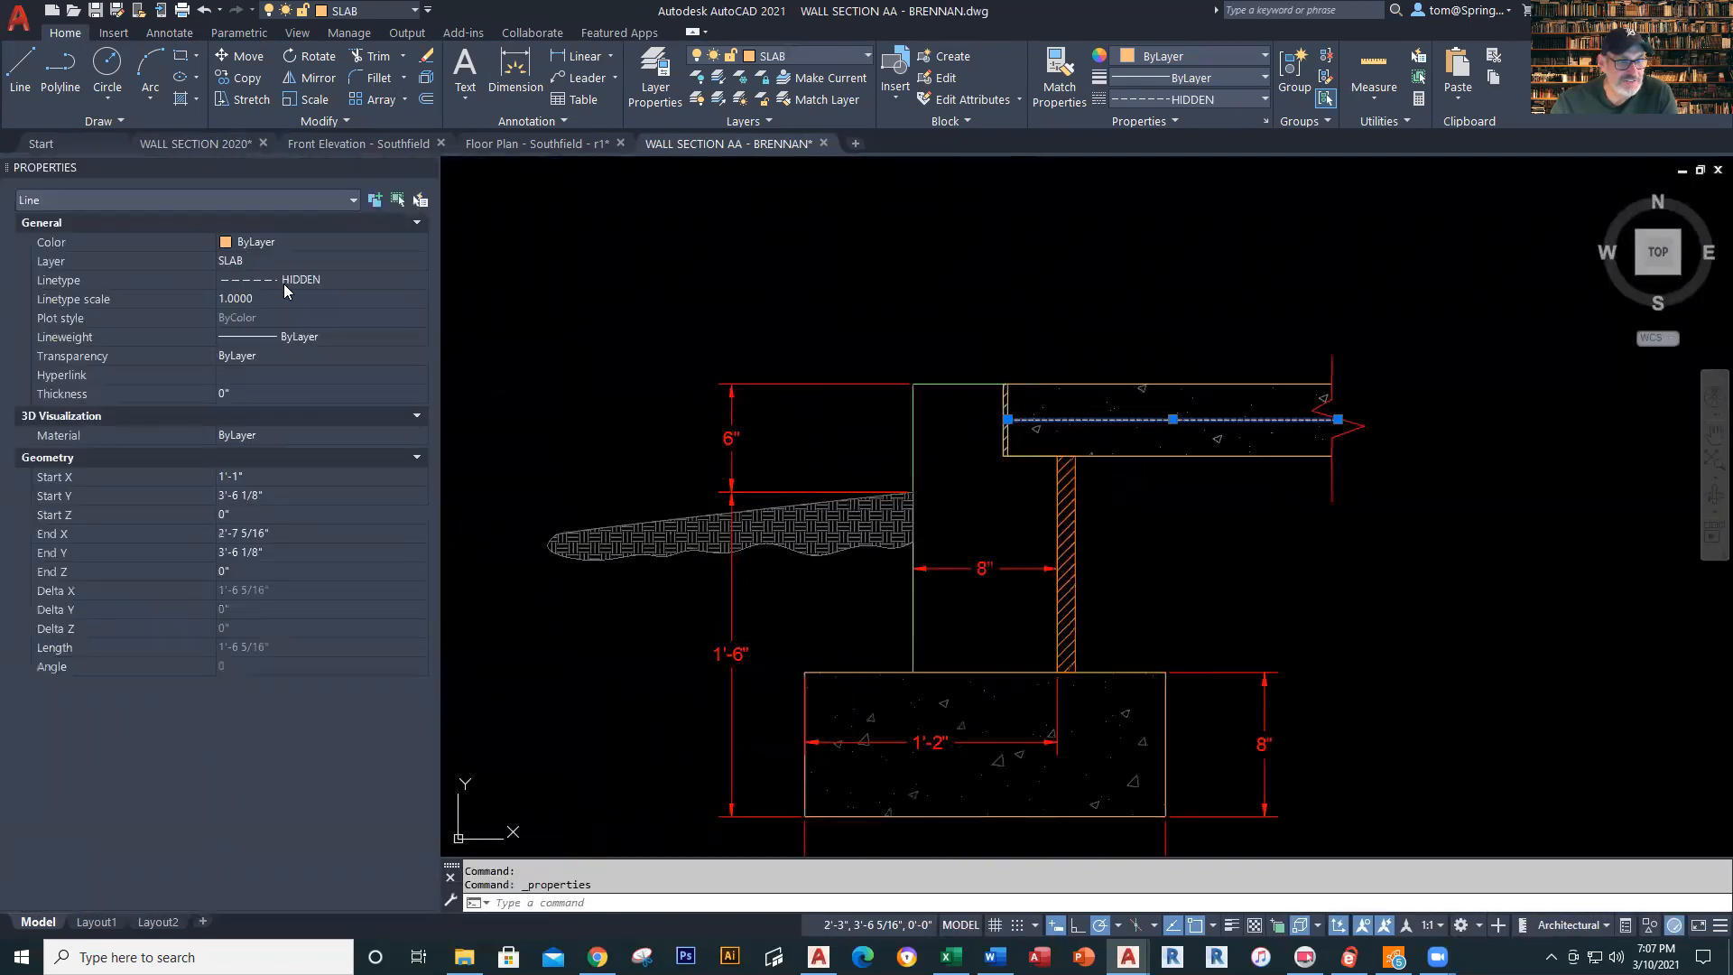
click(282, 298)
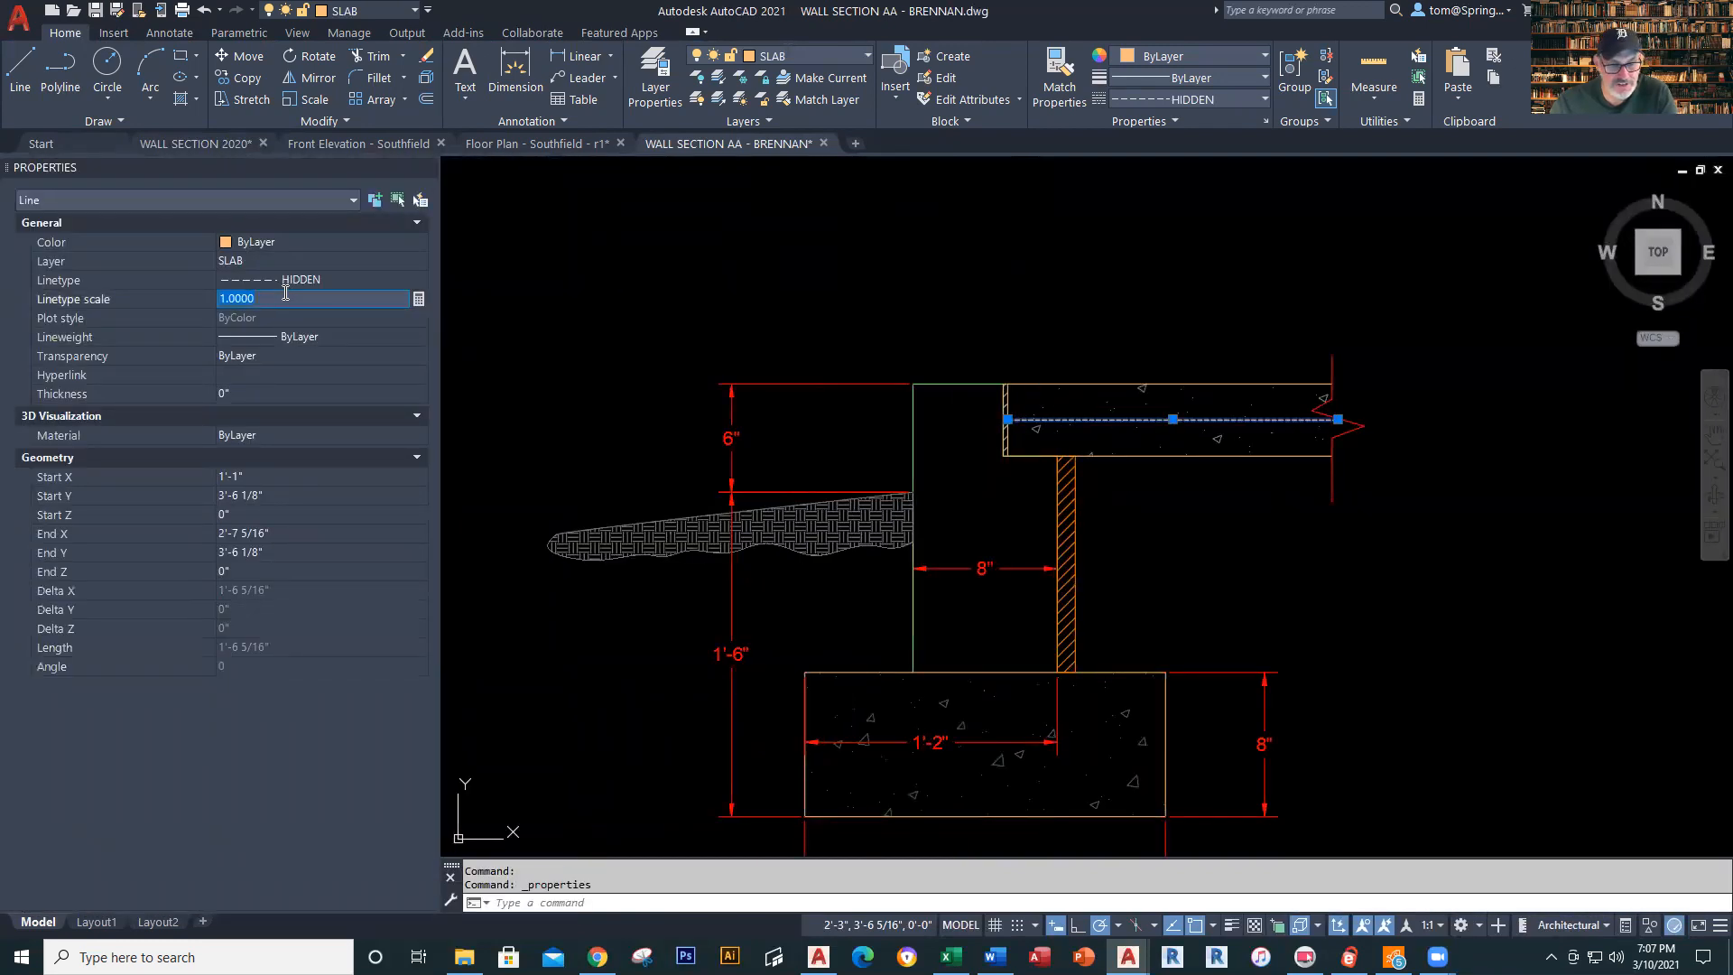
key(Escape)
key(Escape)
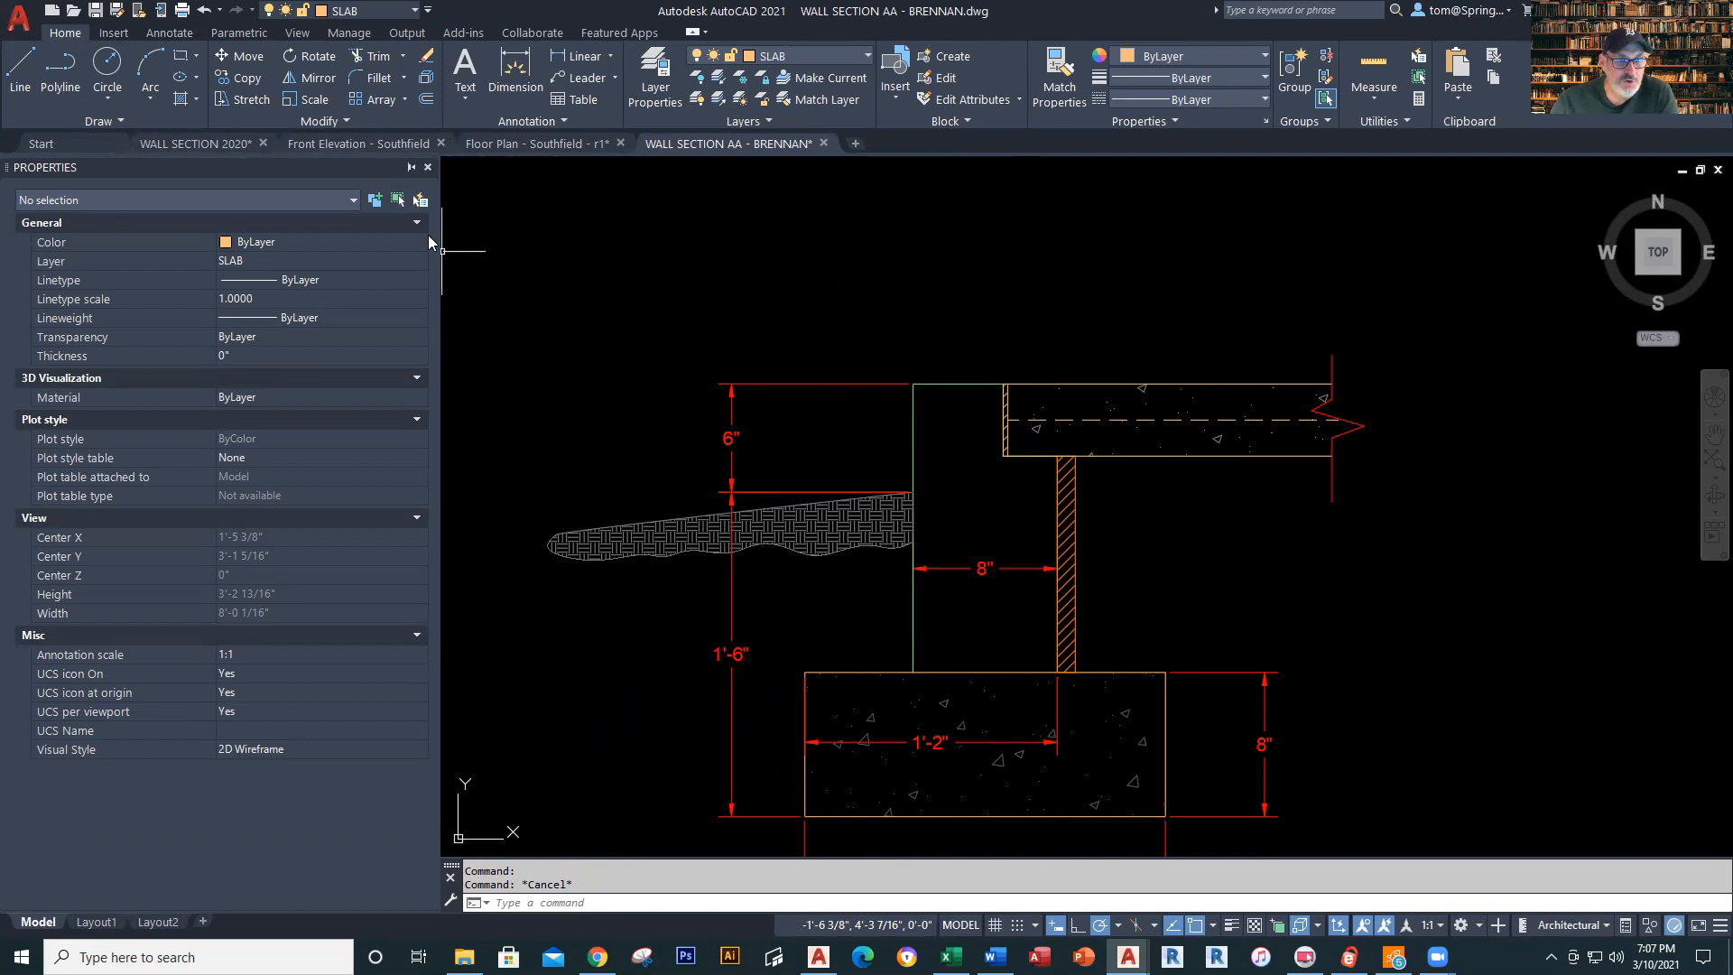
click(426, 167)
mouse_move(1140, 291)
middle_down()
mouse_move(1164, 284)
mouse_move(1166, 312)
middle_up()
scroll(1170, 295, down, 2)
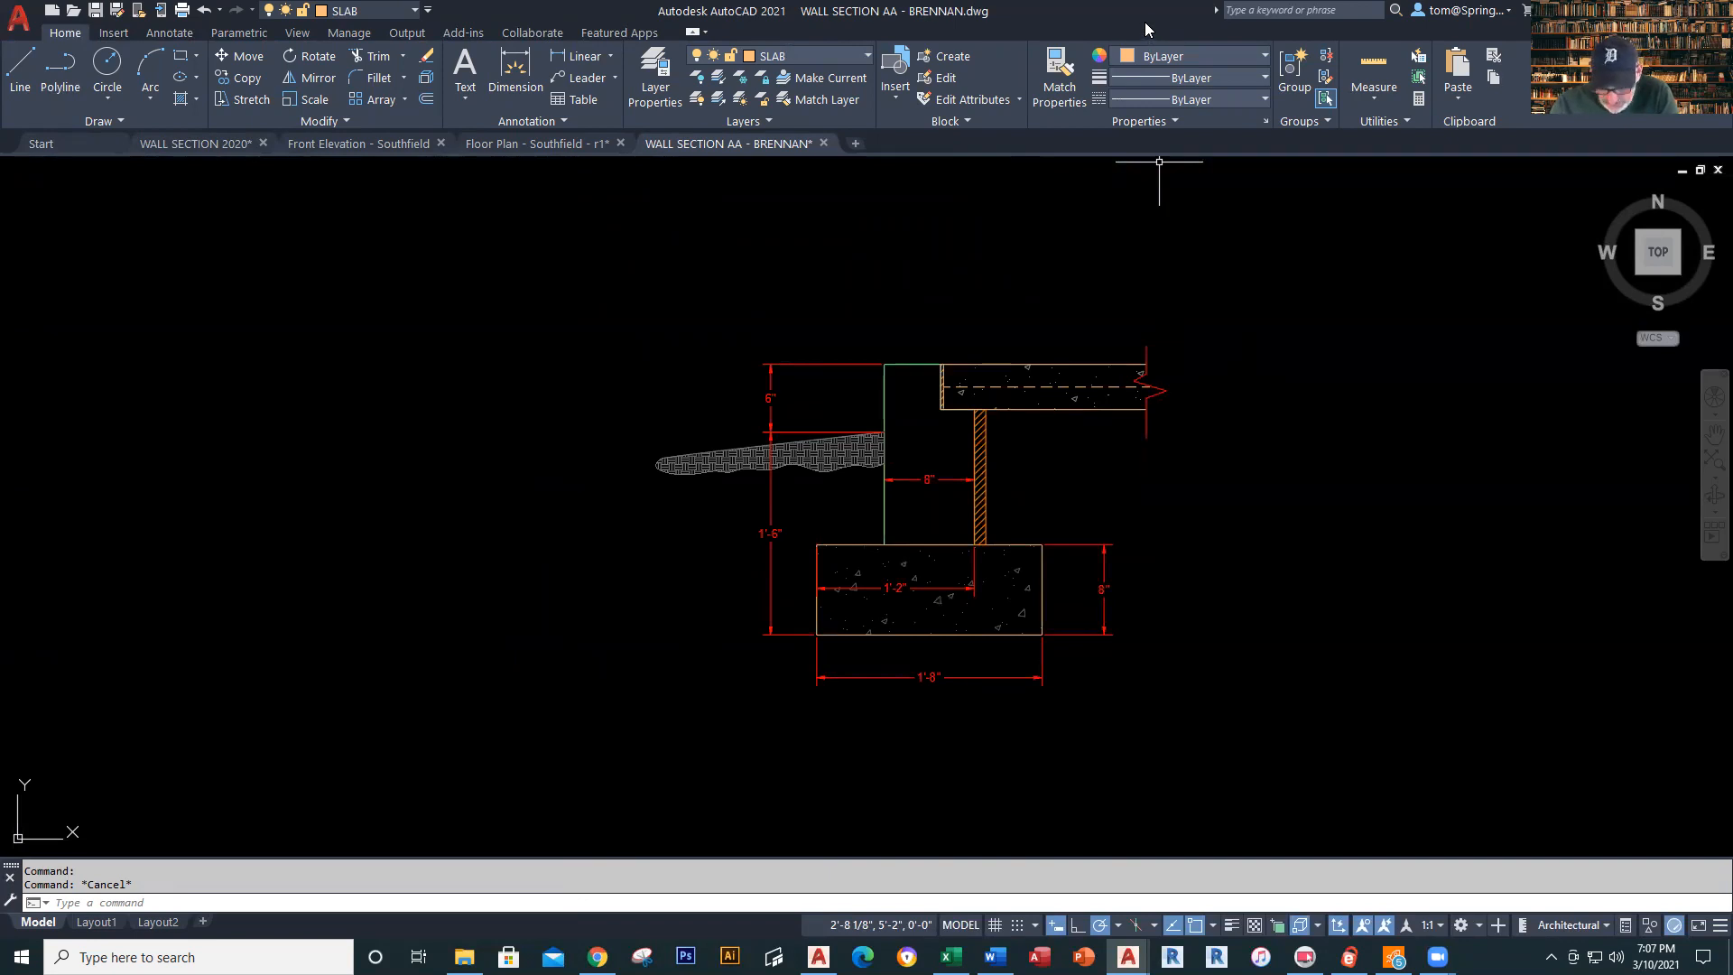
Examine the foundation and stud wall details in the WALL SECTION 2020 drawing, and return to WALL SECTION AA - BRENNAN
click(195, 137)
scroll(793, 407, down, 2)
middle_drag(792, 407, 806, 478)
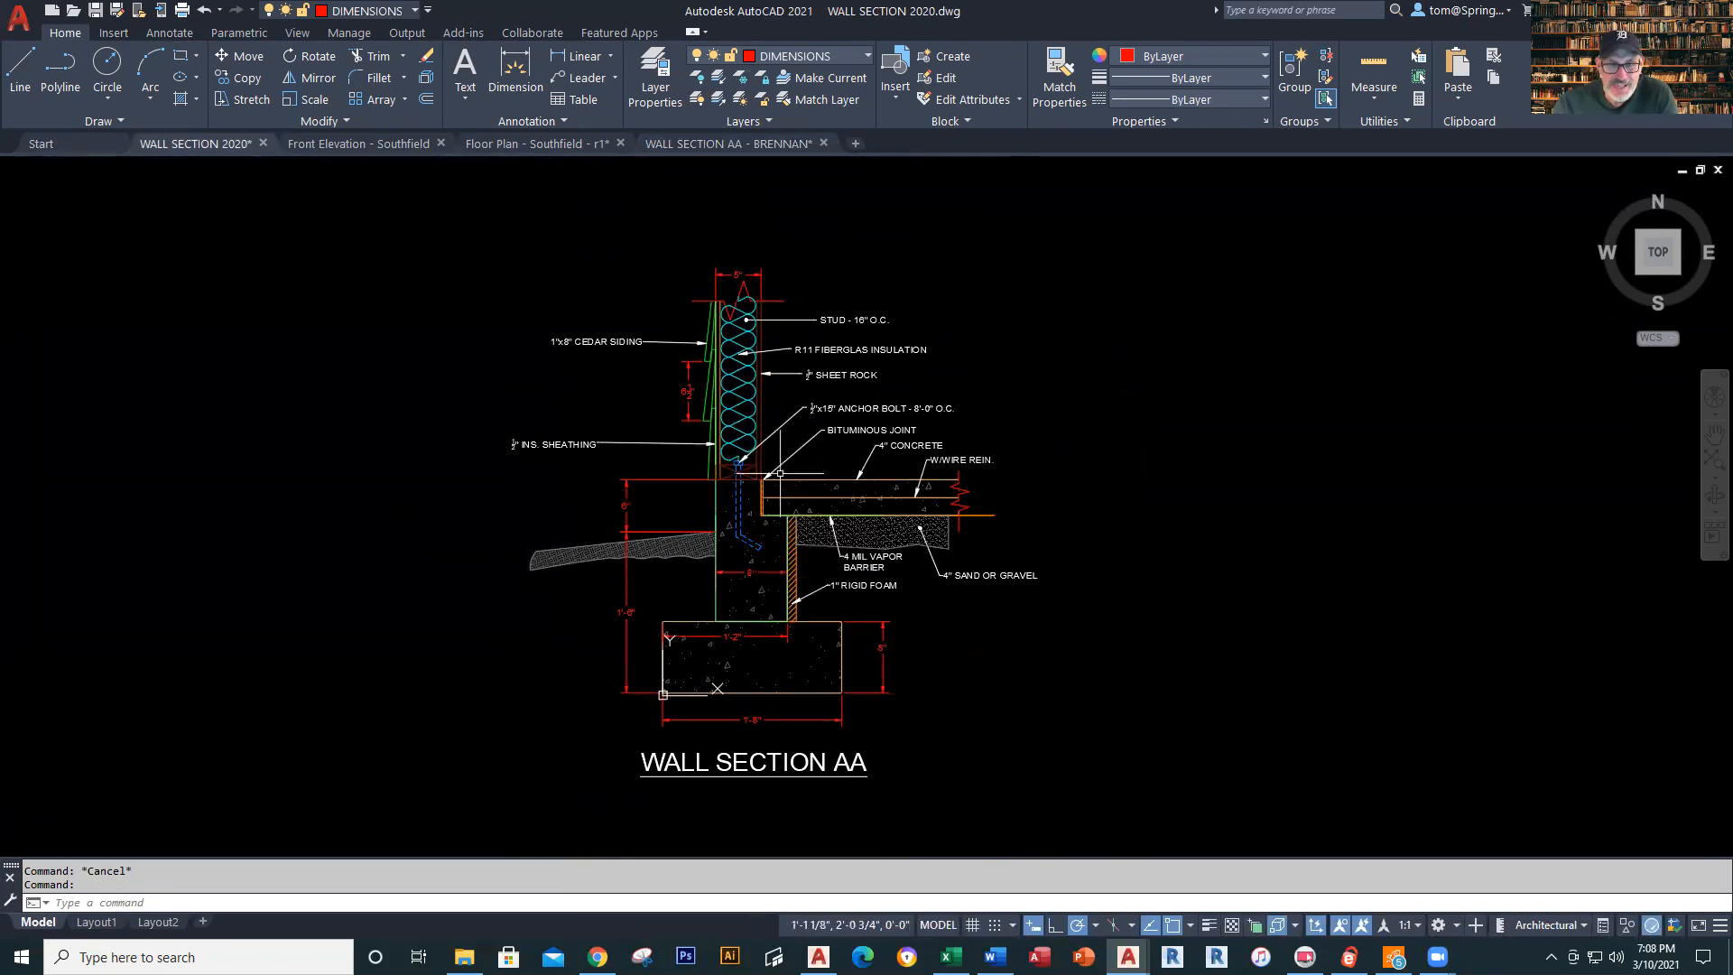
scroll(733, 458, up, 2)
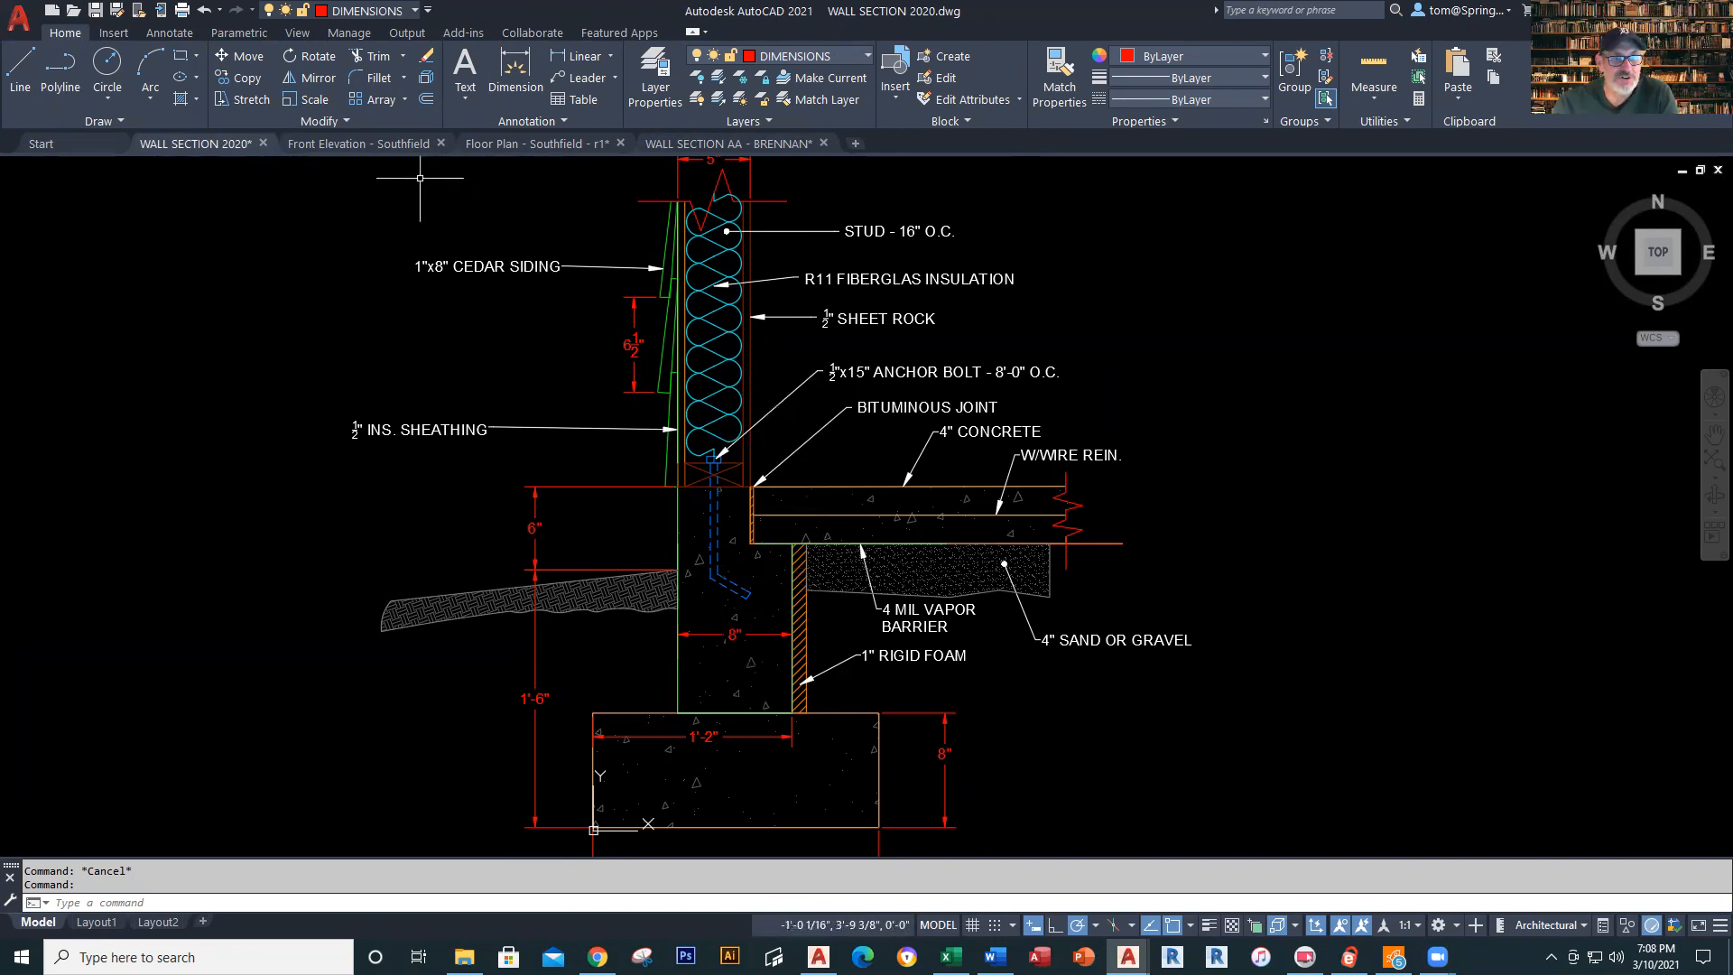
click(713, 144)
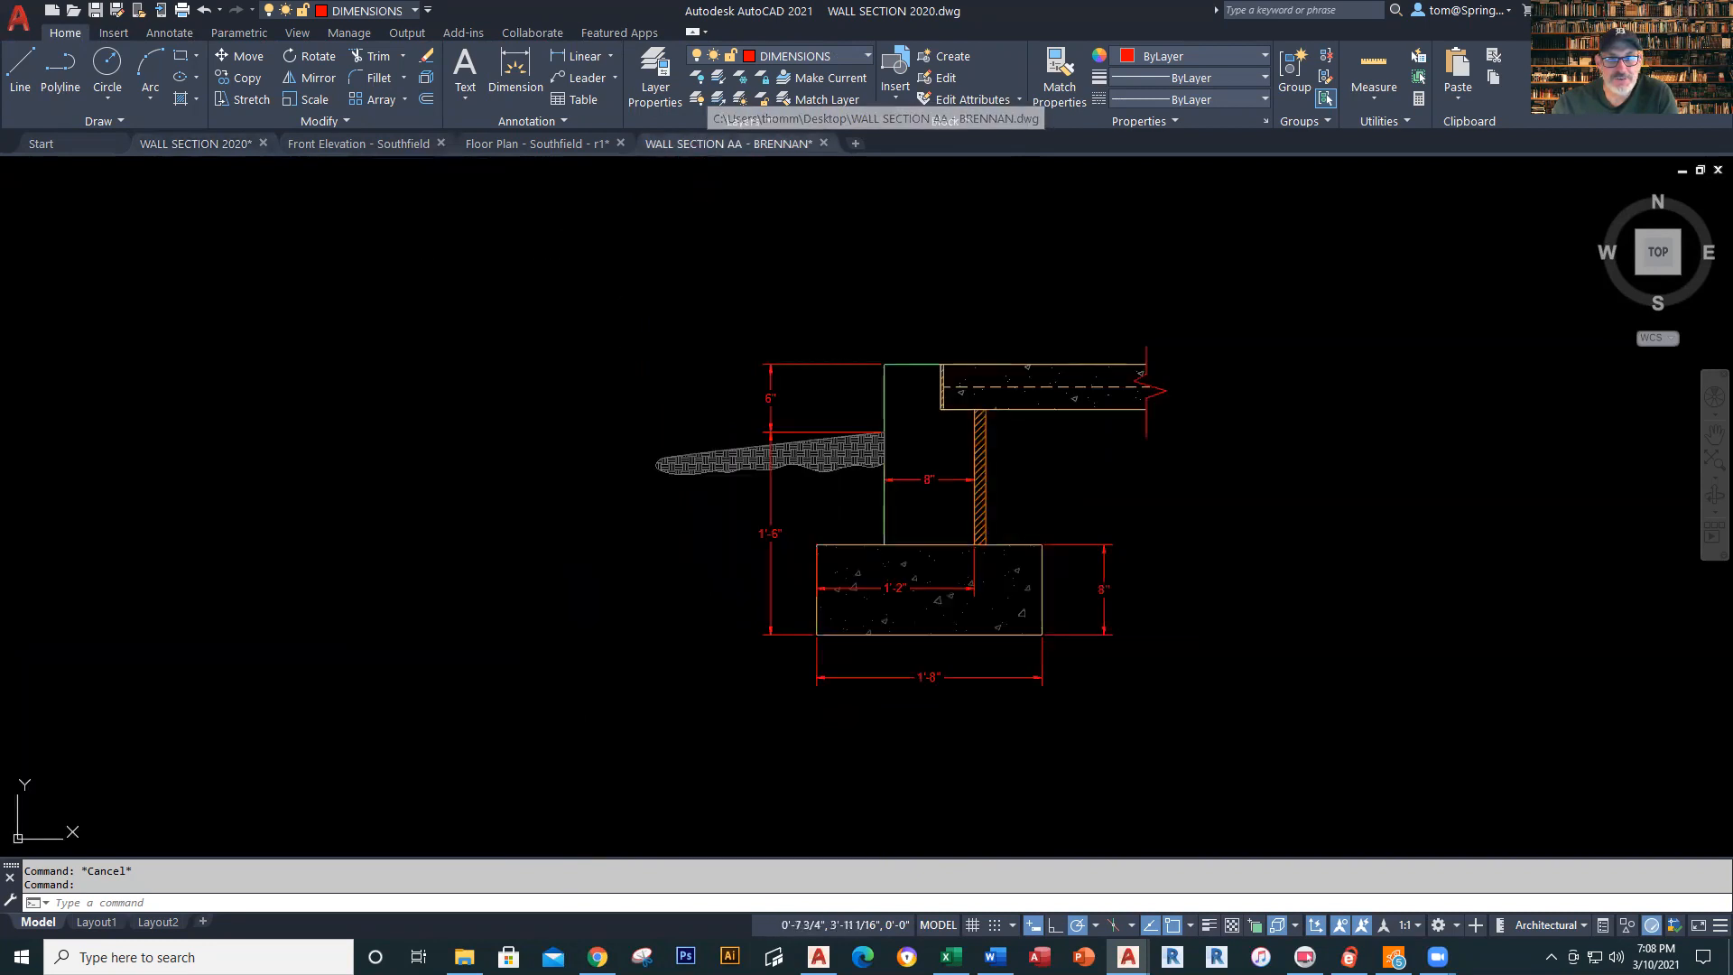
middle_drag(1156, 470, 1102, 557)
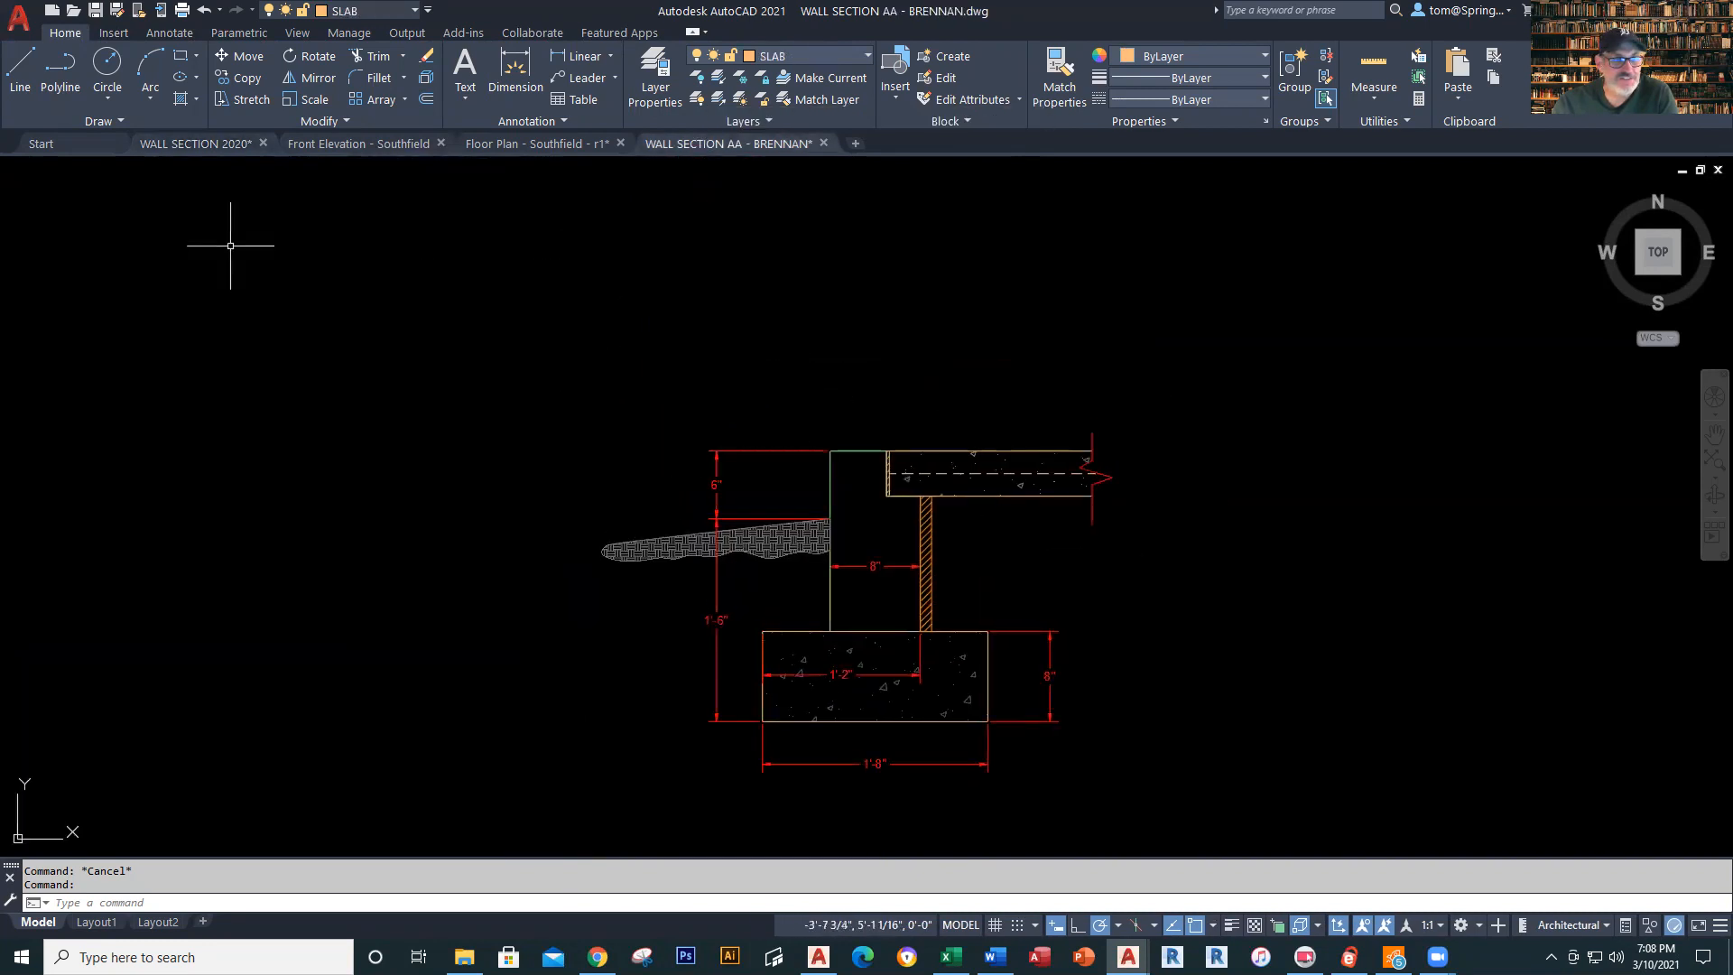
Make GRAVEL BASE the current layer and hatch the foundation wall with the AR-CONC concrete pattern at scale 0.7
click(181, 101)
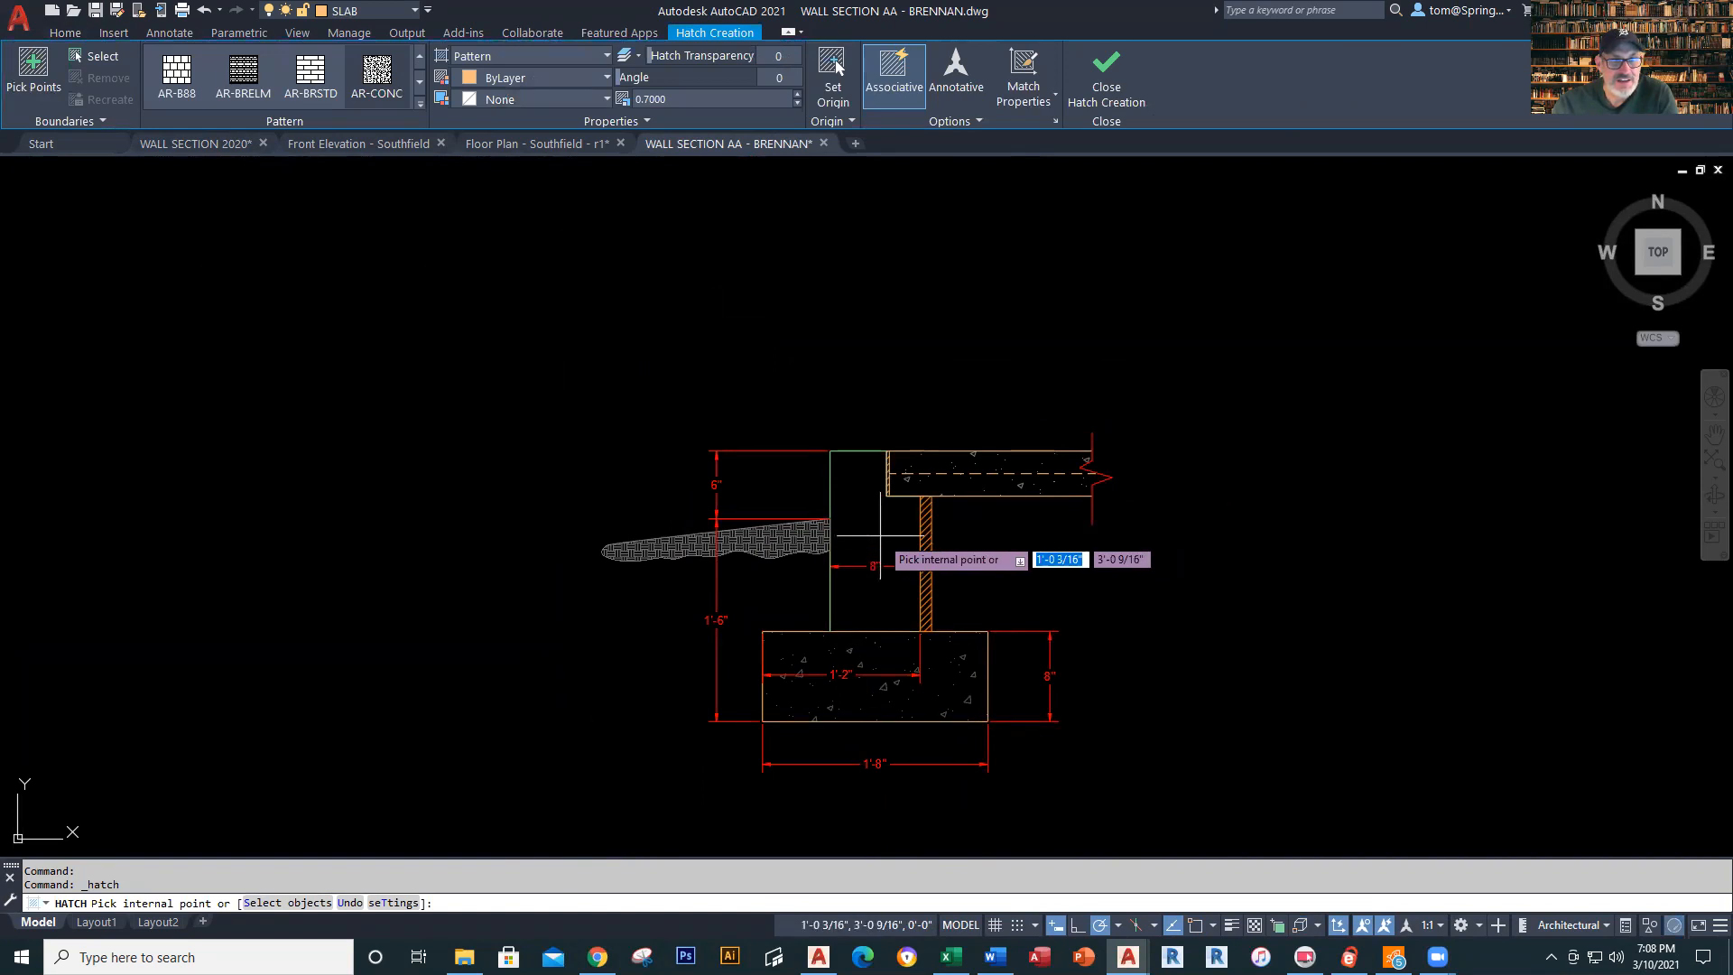
key(Escape)
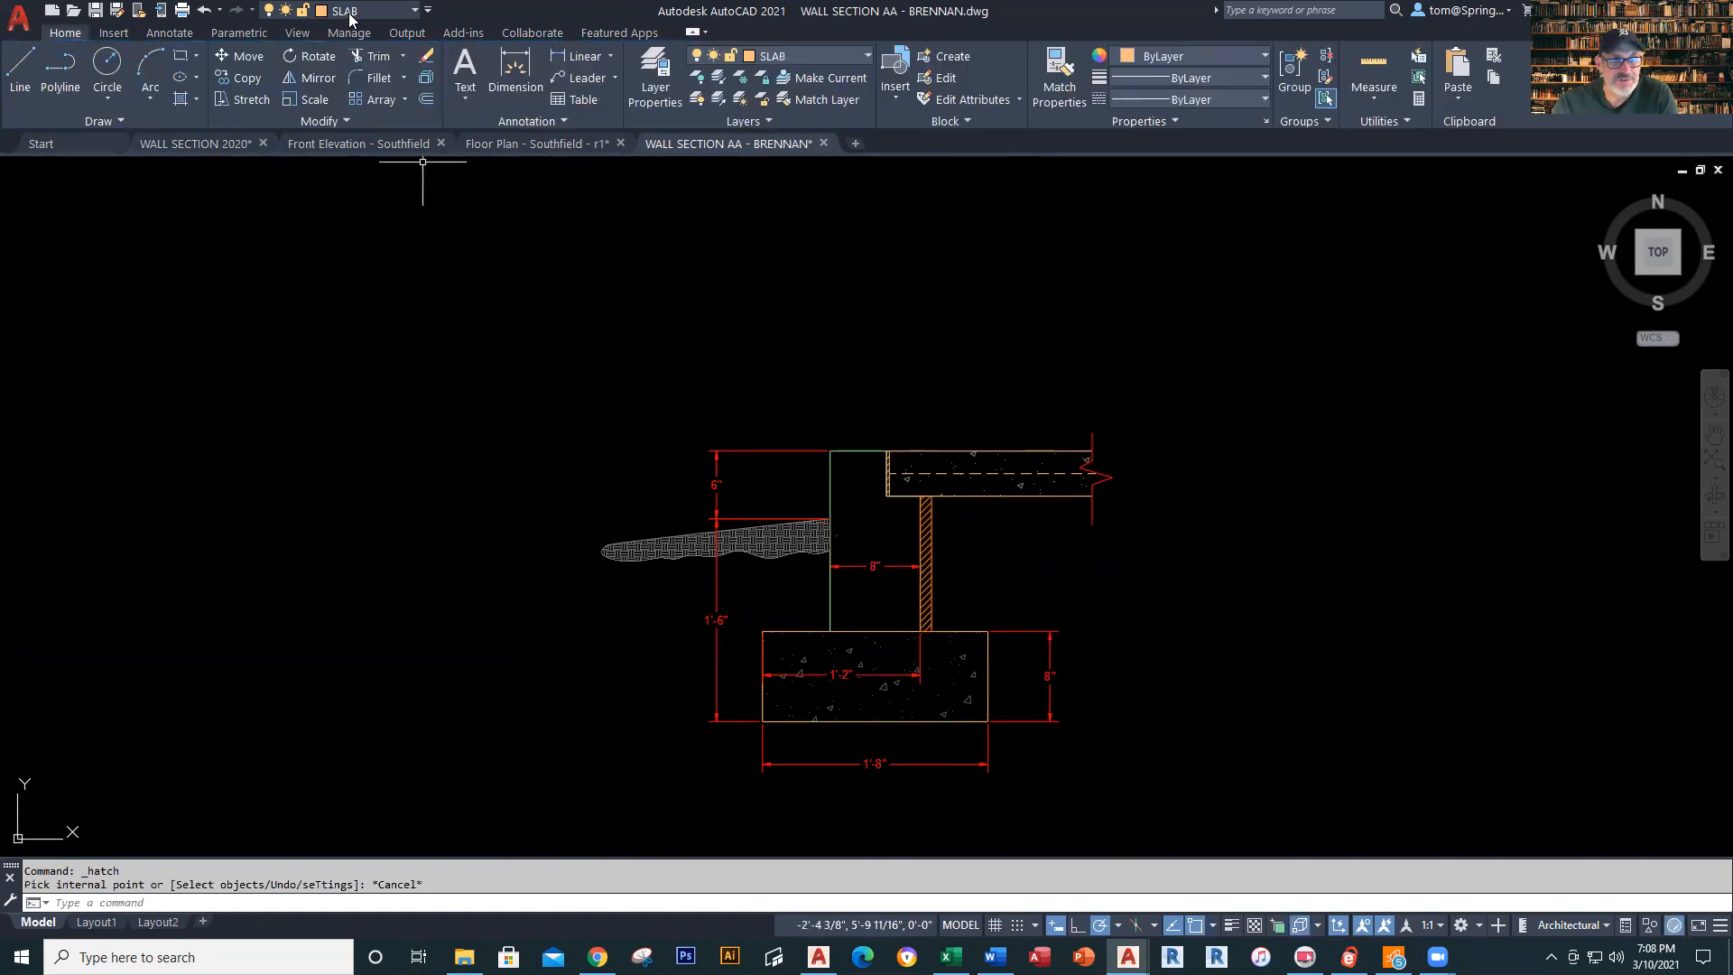
click(414, 13)
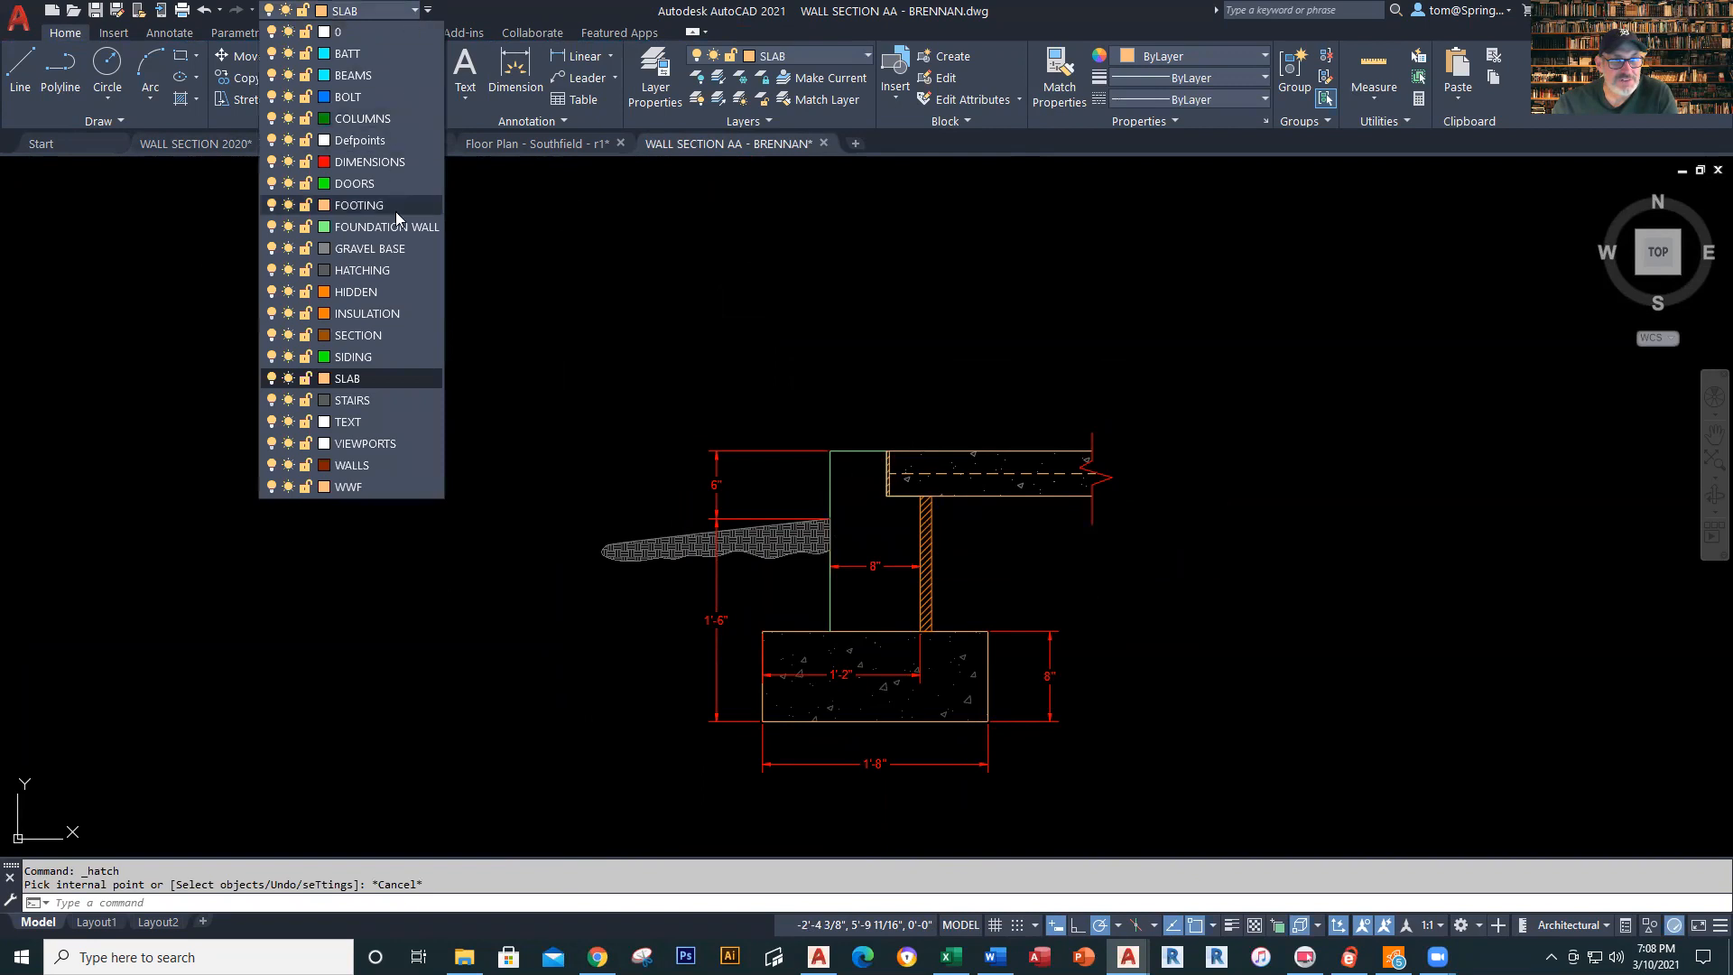
click(393, 247)
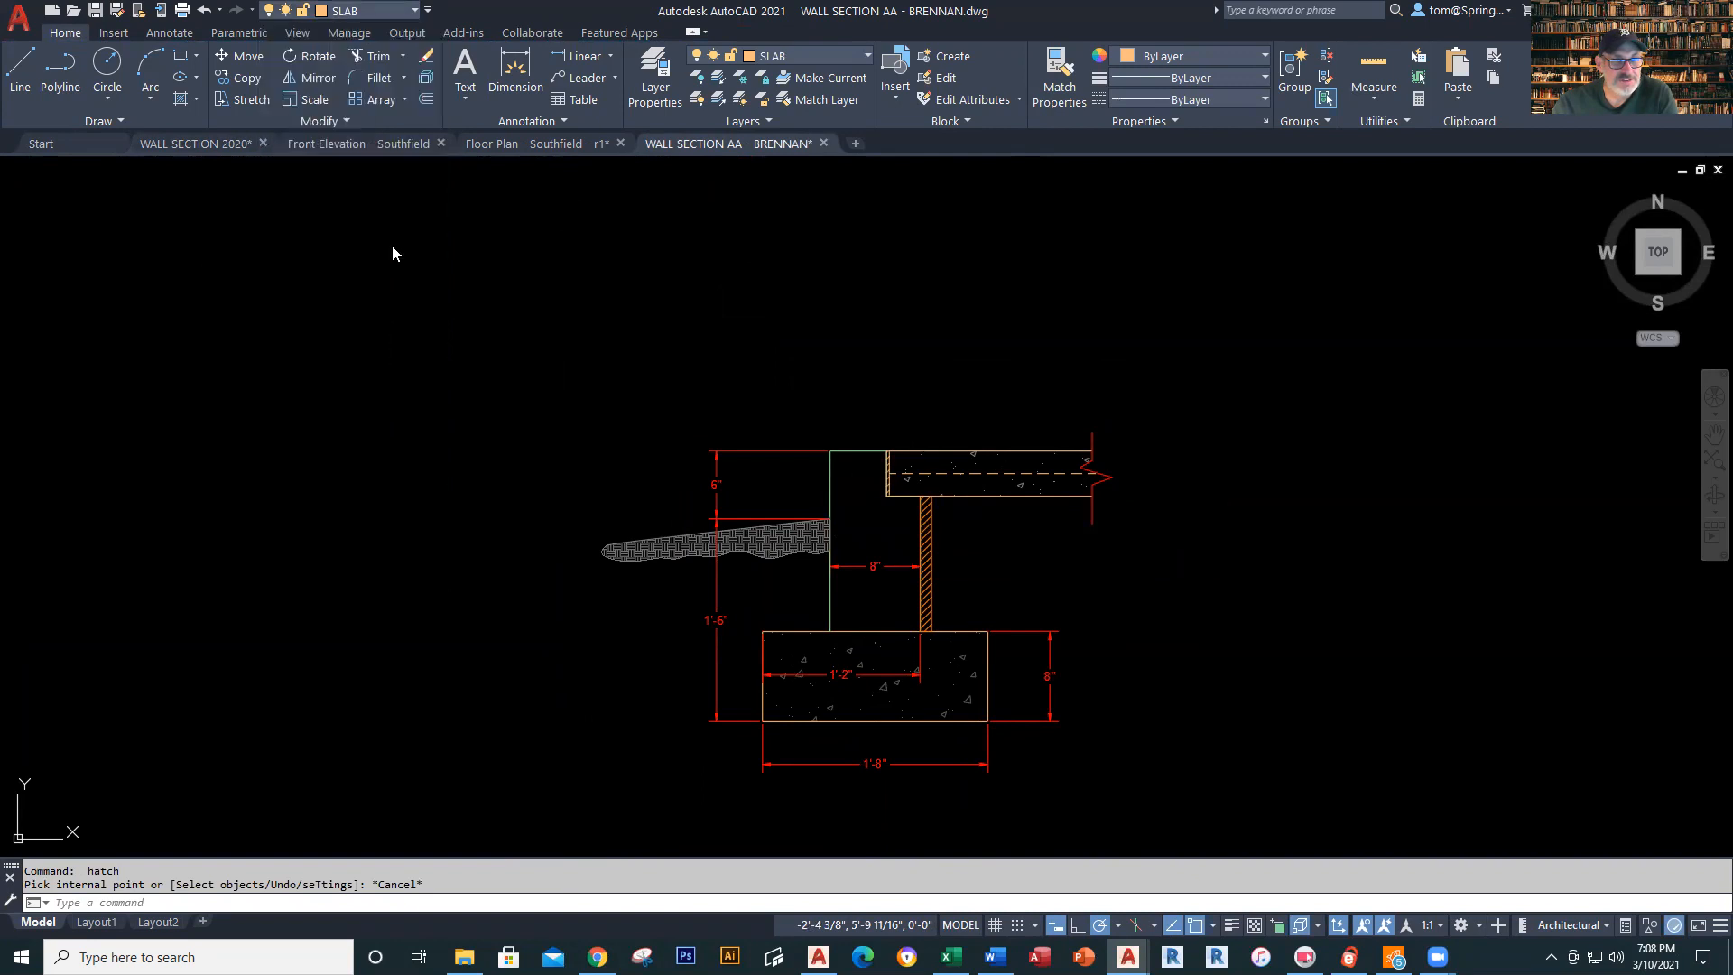
click(185, 106)
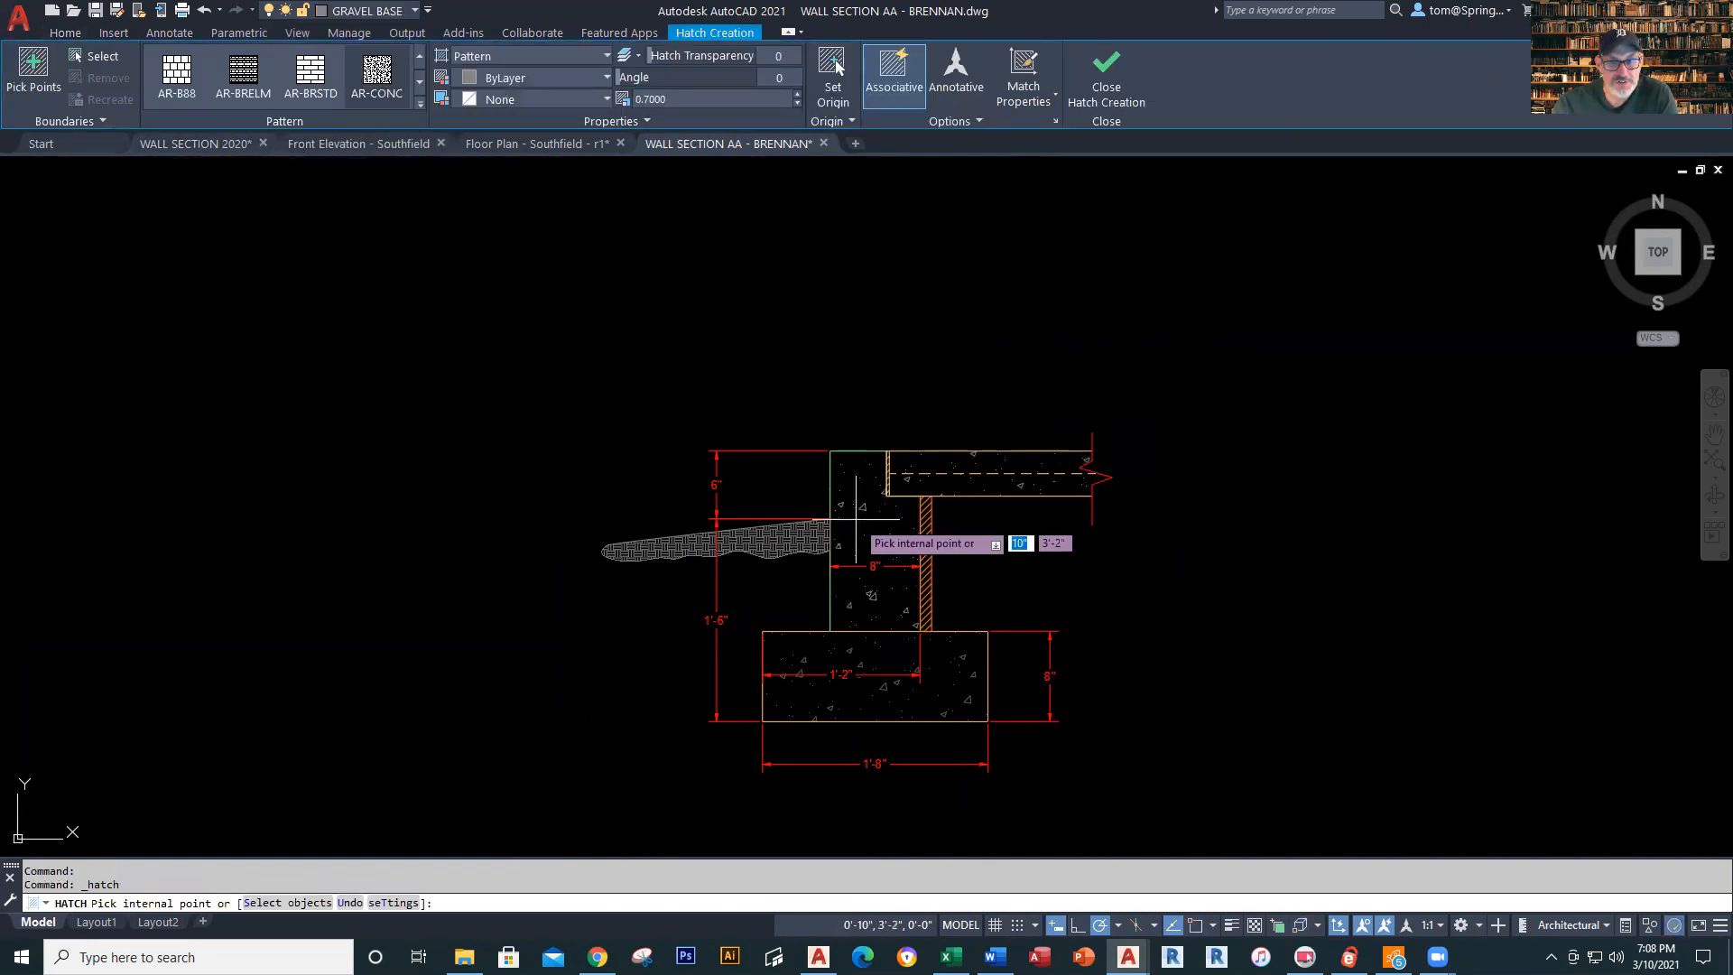
key(Escape)
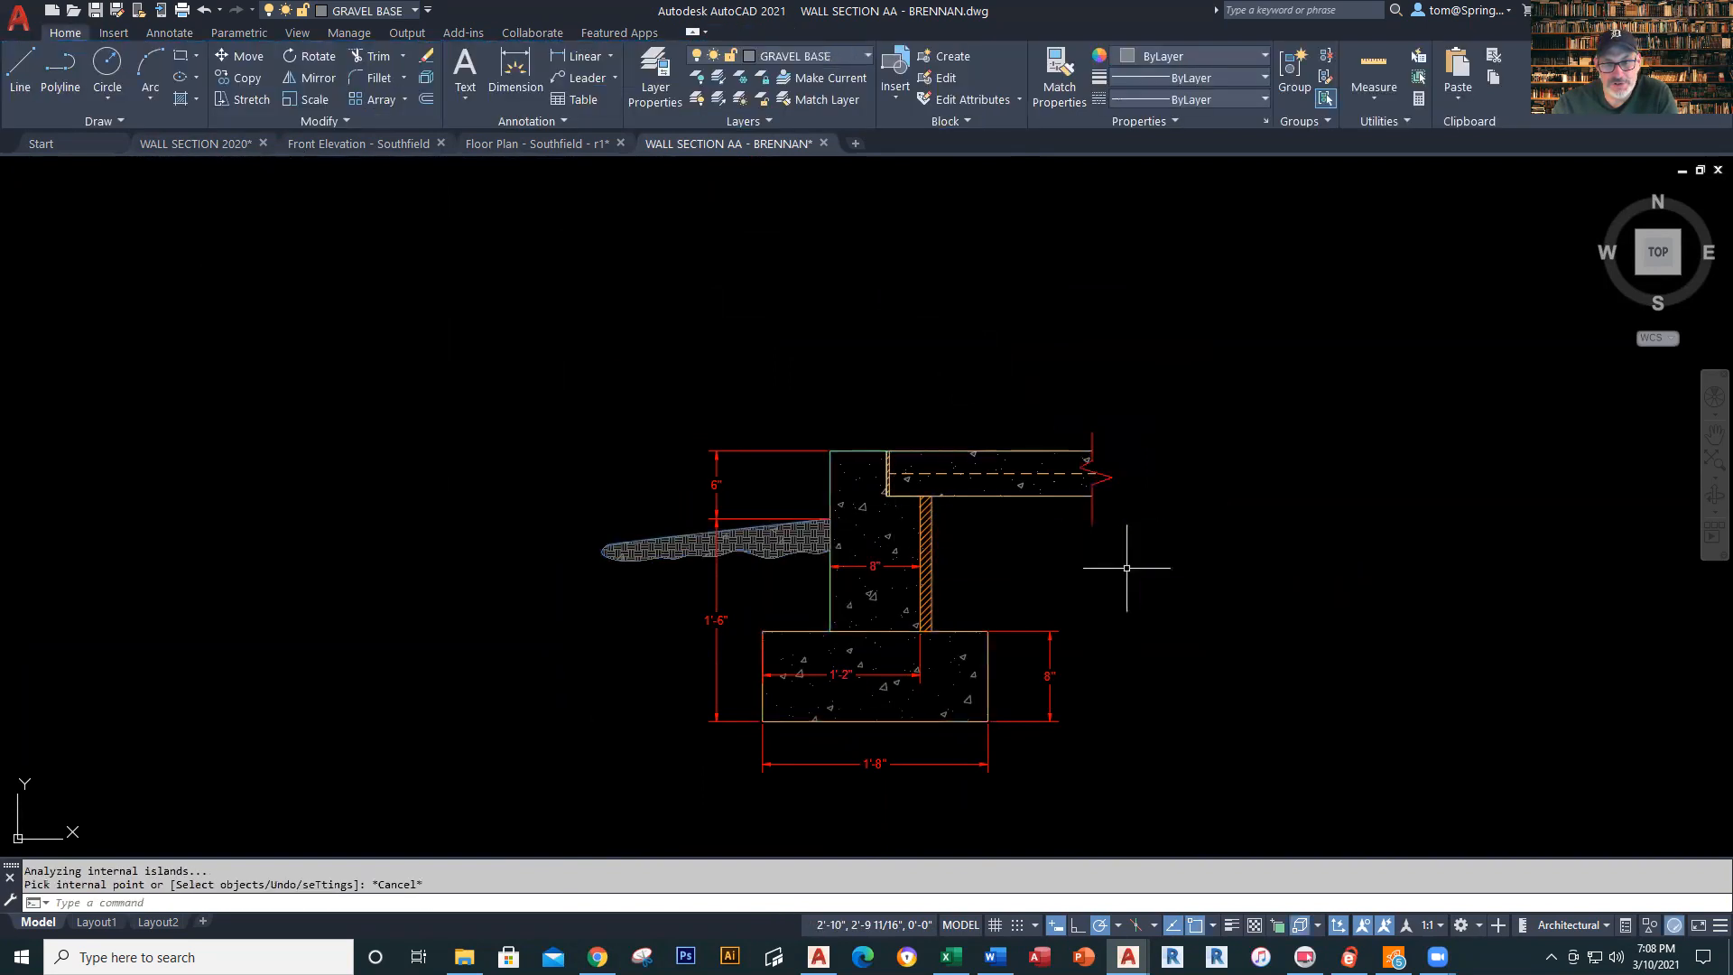
Make WALLS the current layer and draw a vertical line upward from the foundation wall's top corner beside the slab joint
scroll(1126, 568, down, 1)
middle_drag(1127, 568, 1048, 659)
scroll(941, 565, up, 2)
middle_drag(940, 566, 964, 383)
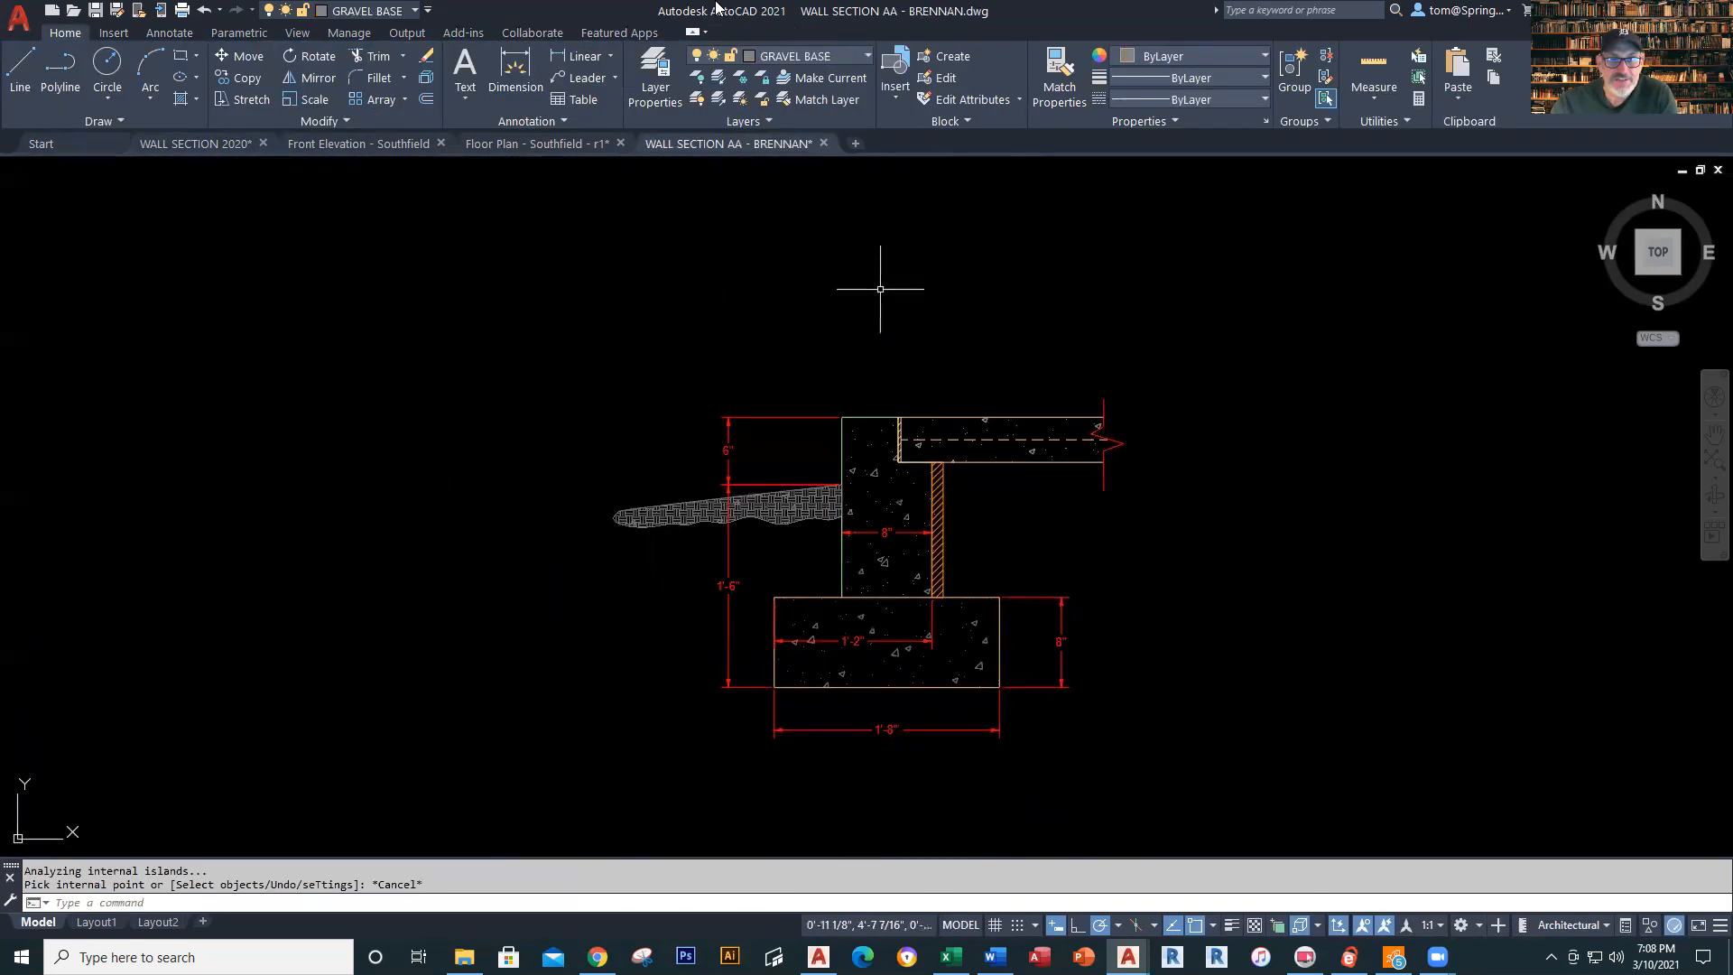
click(863, 56)
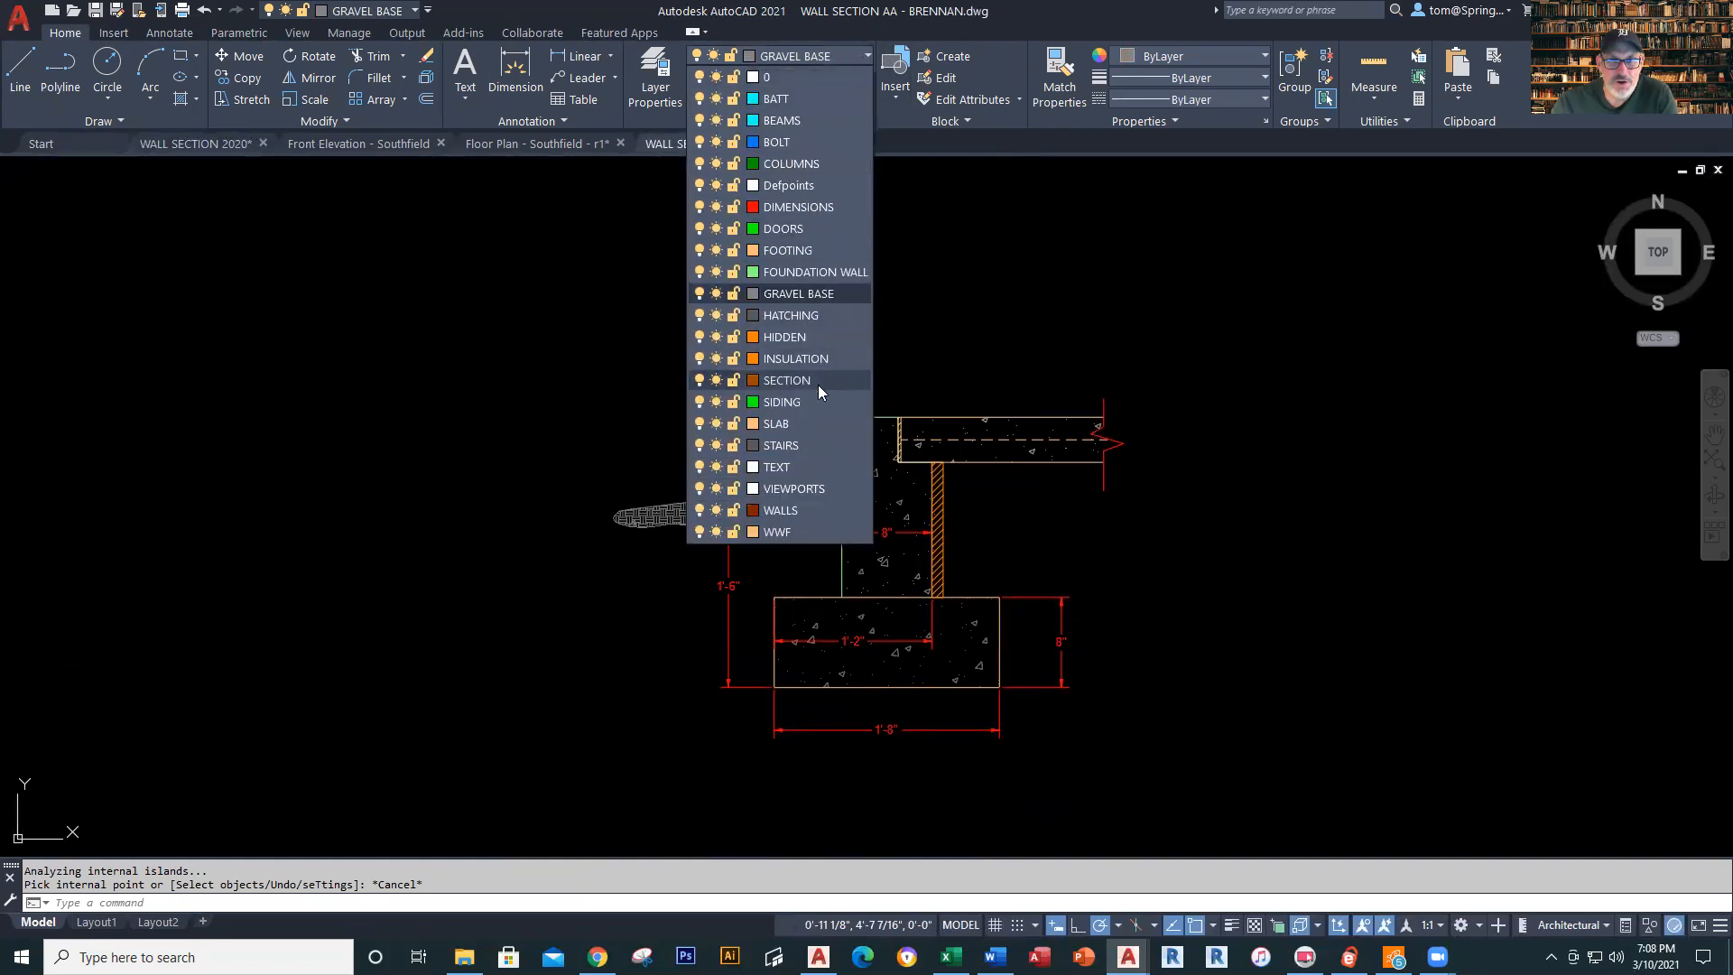
click(790, 512)
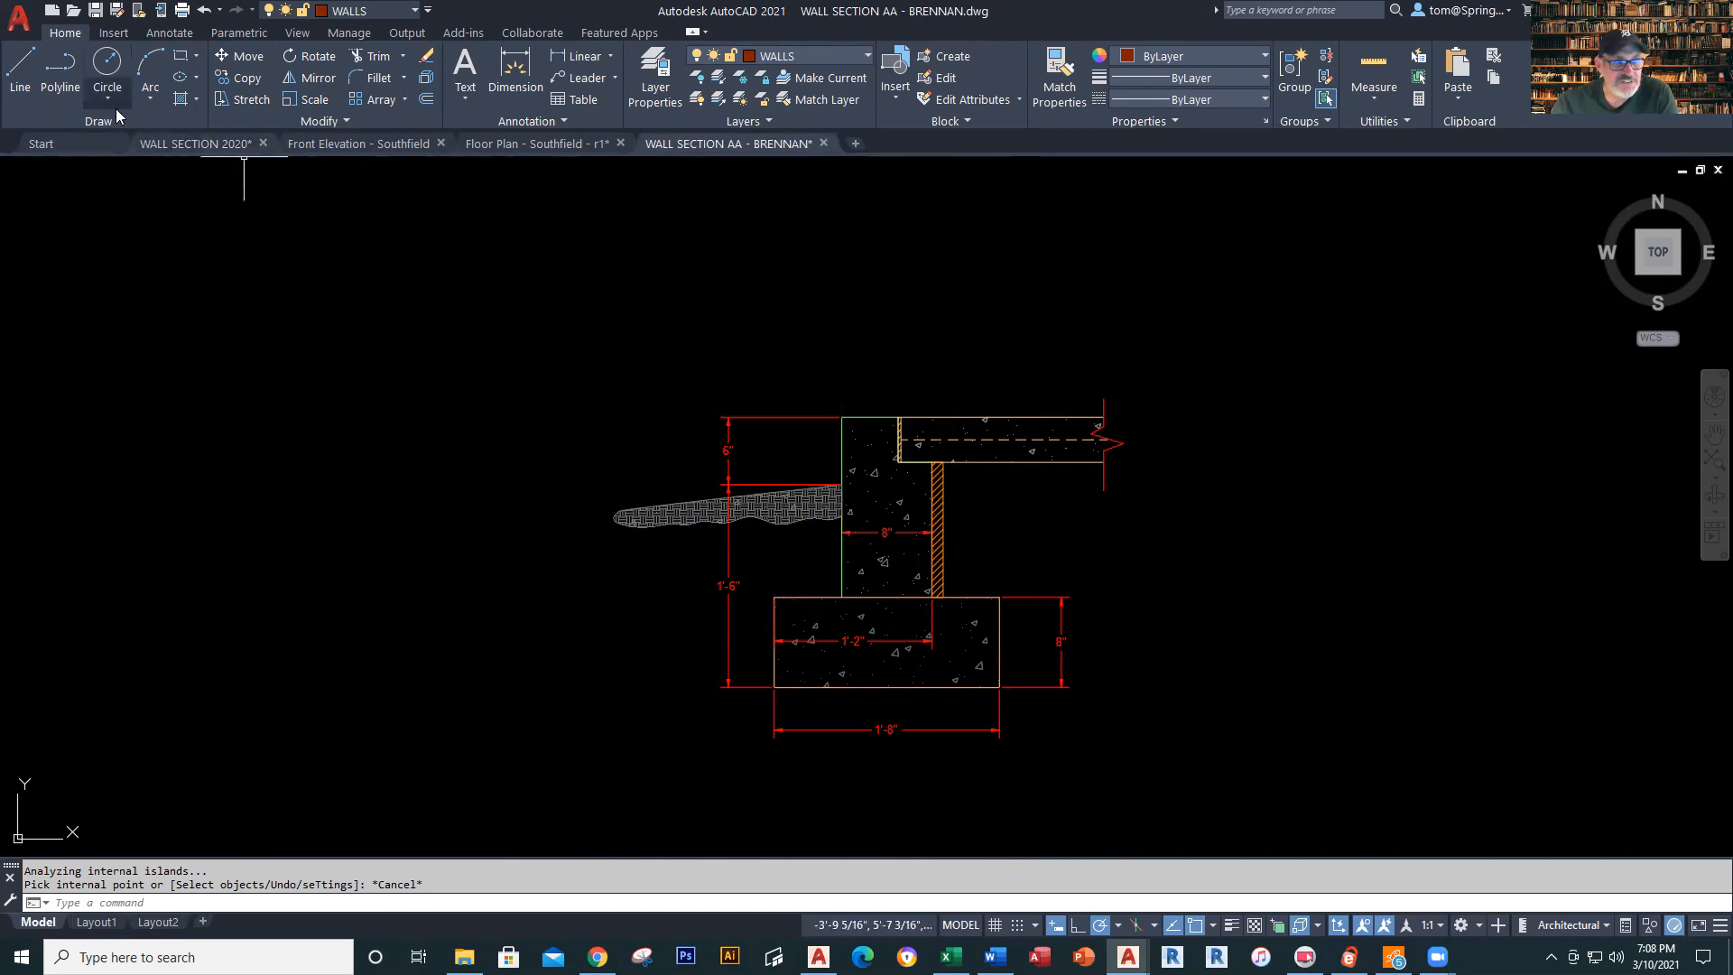
click(20, 72)
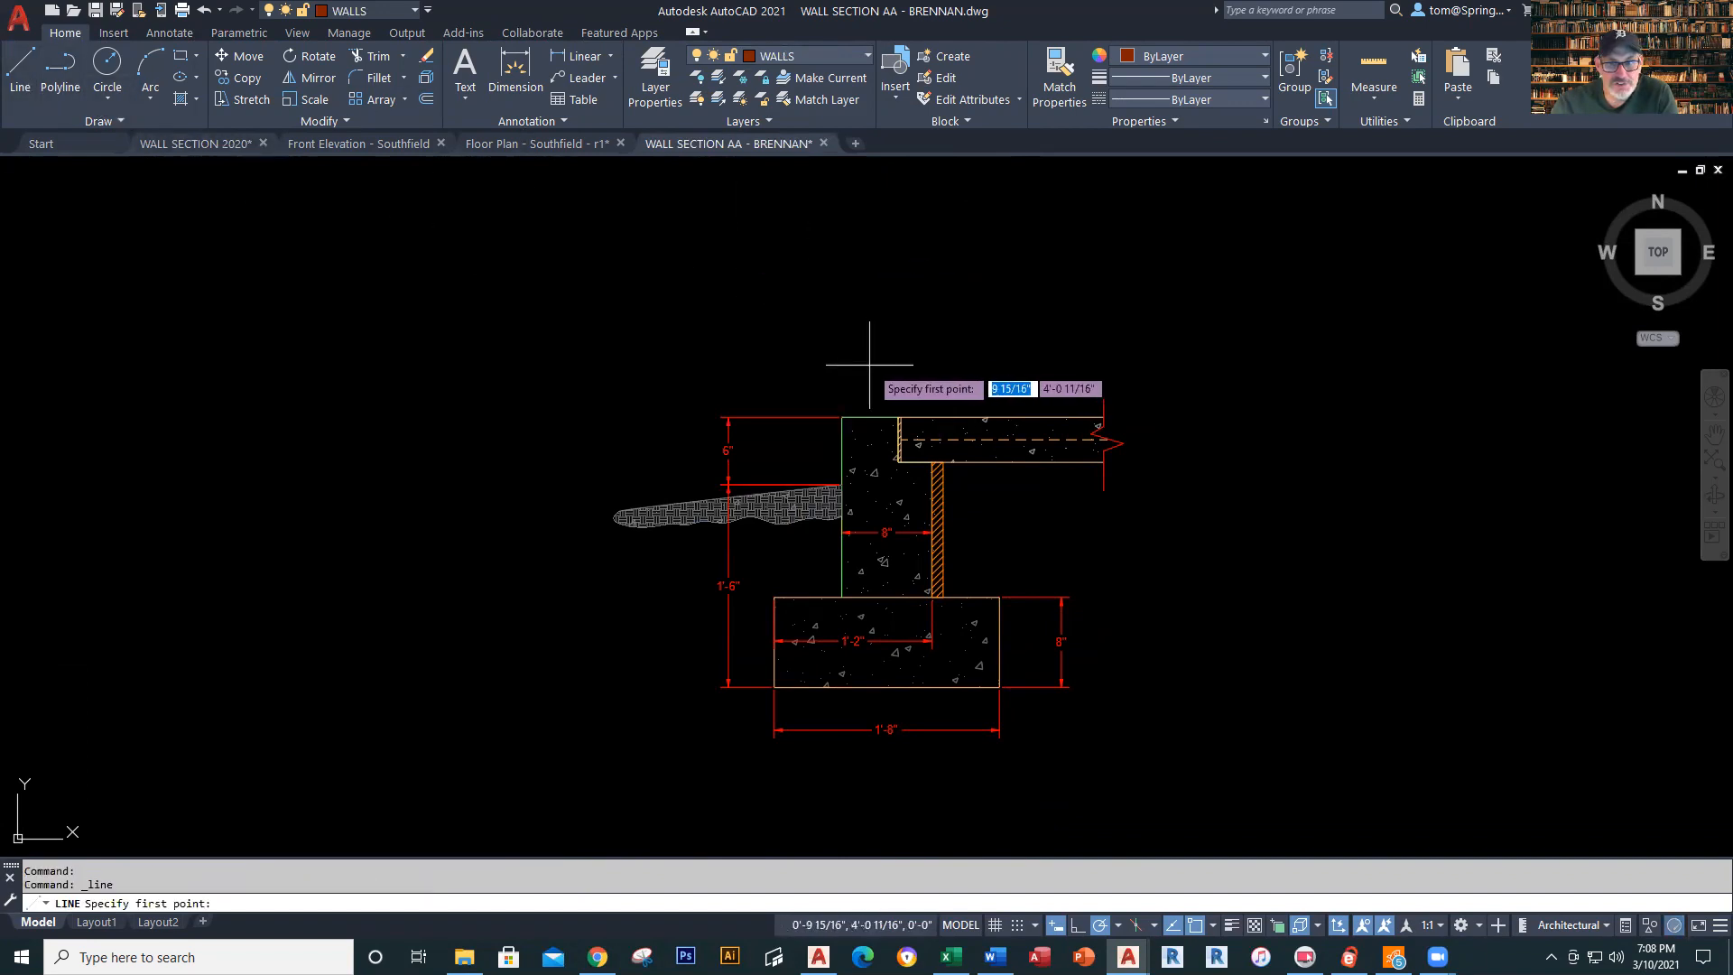
click(898, 417)
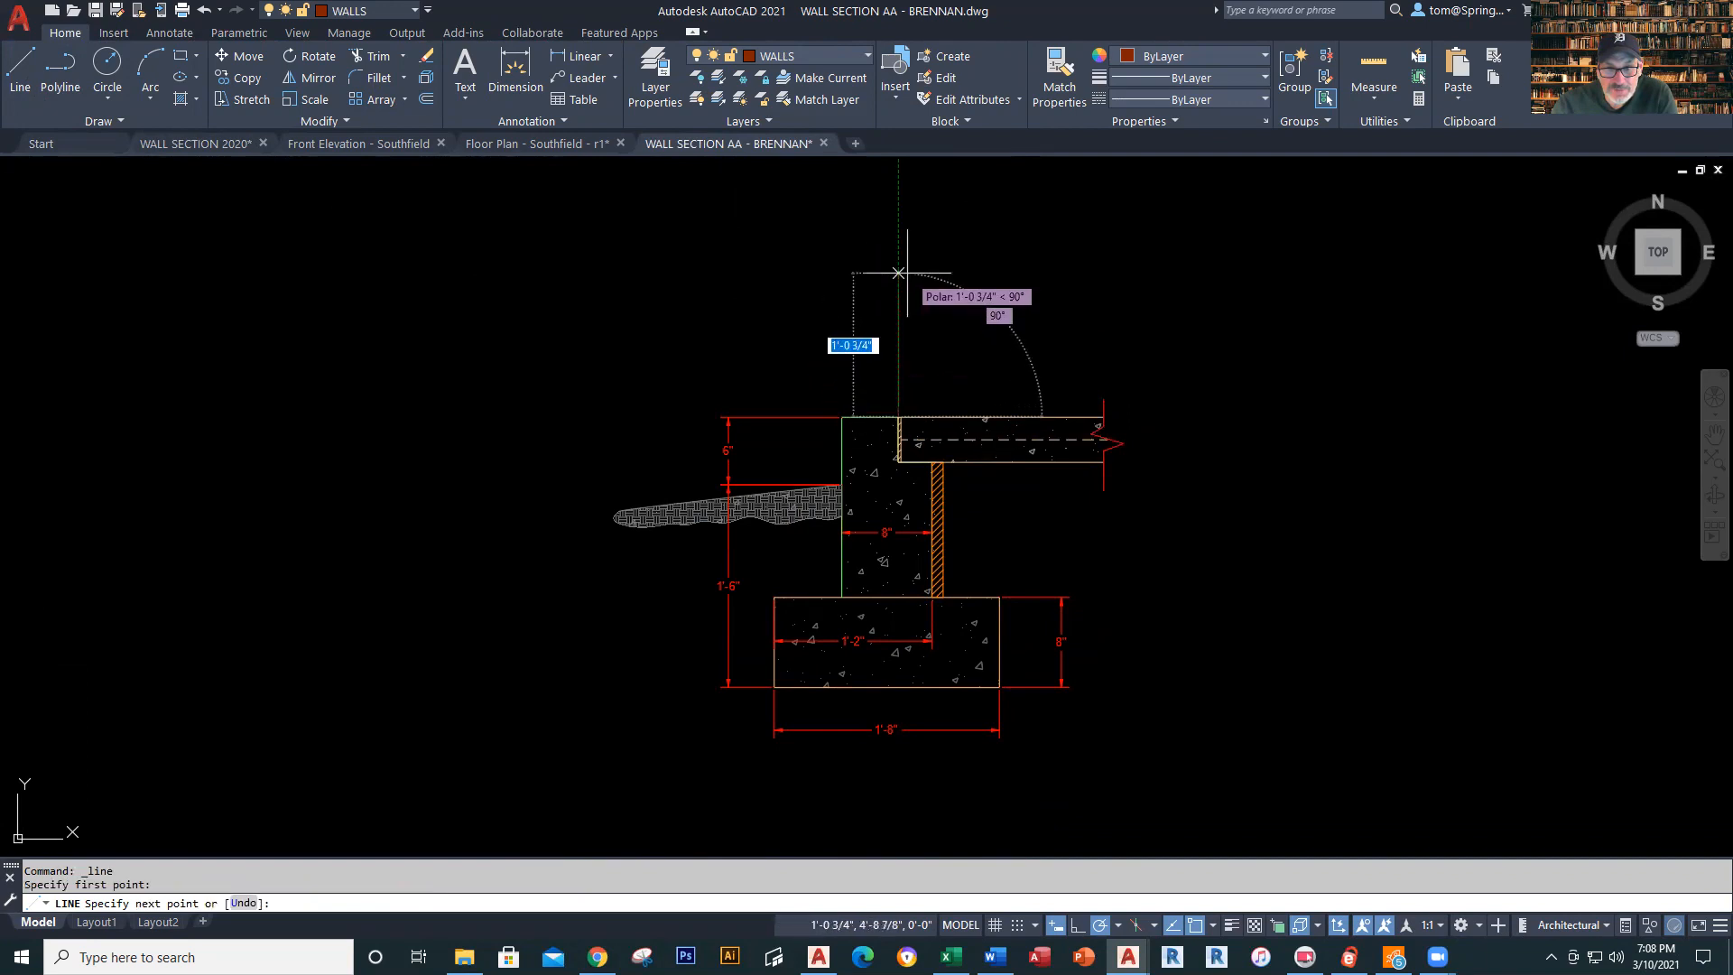
middle_drag(899, 241, 969, 449)
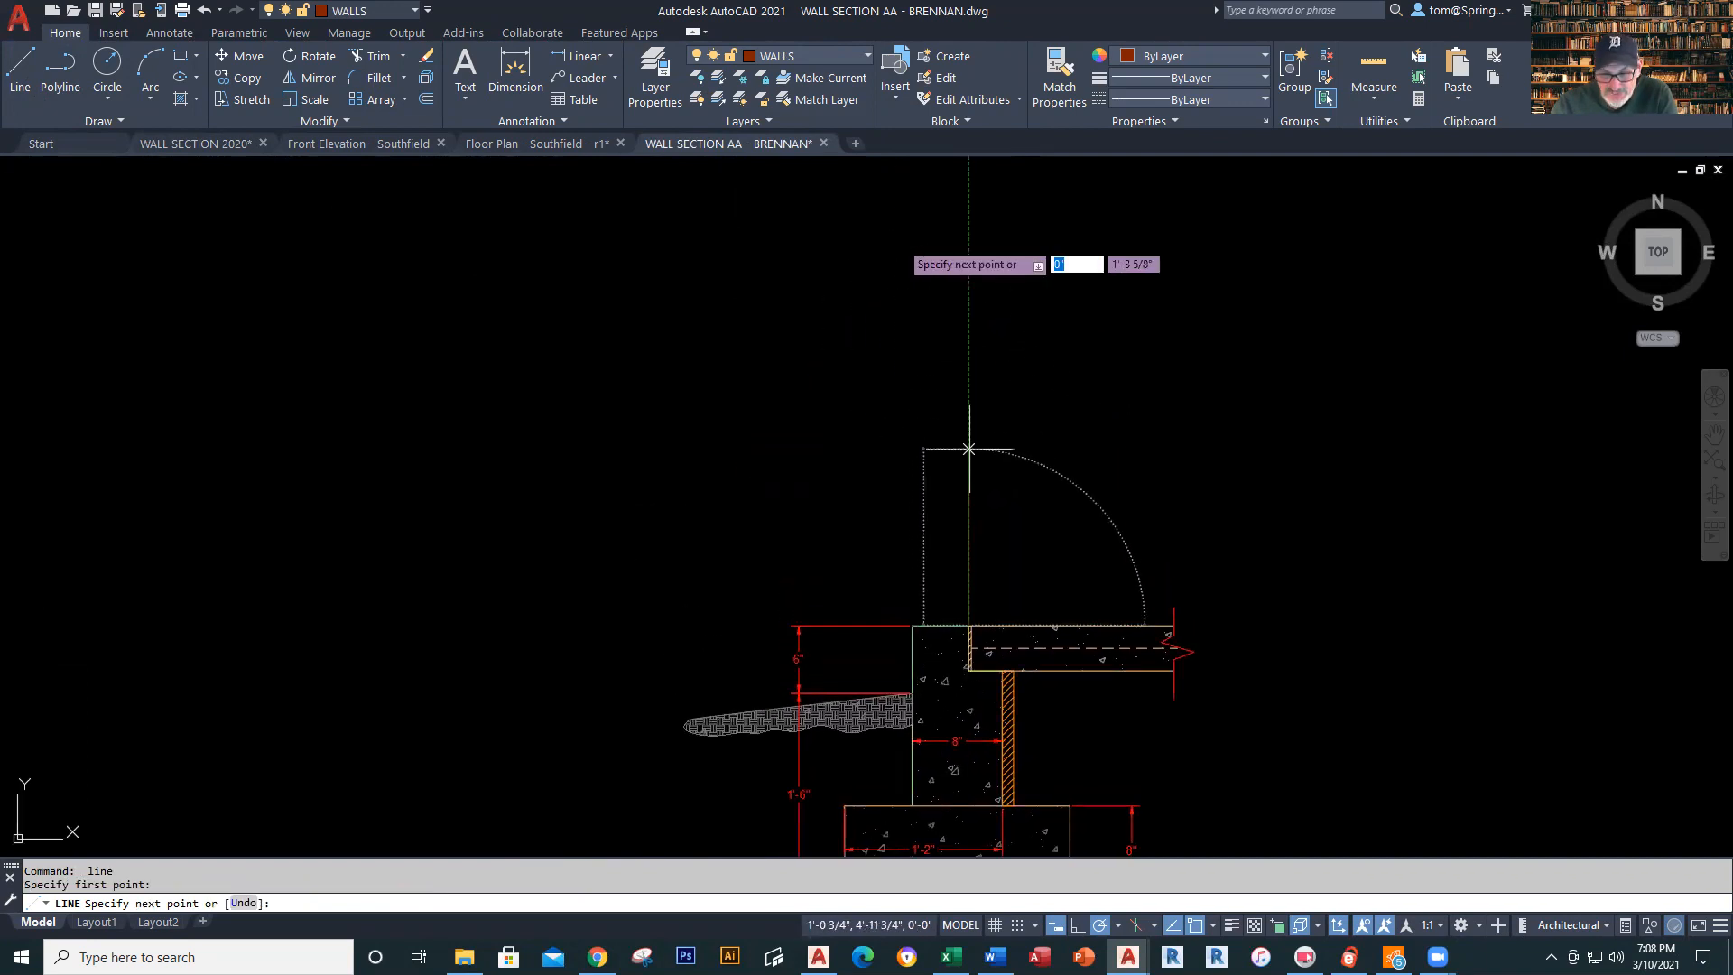
click(969, 300)
key(Escape)
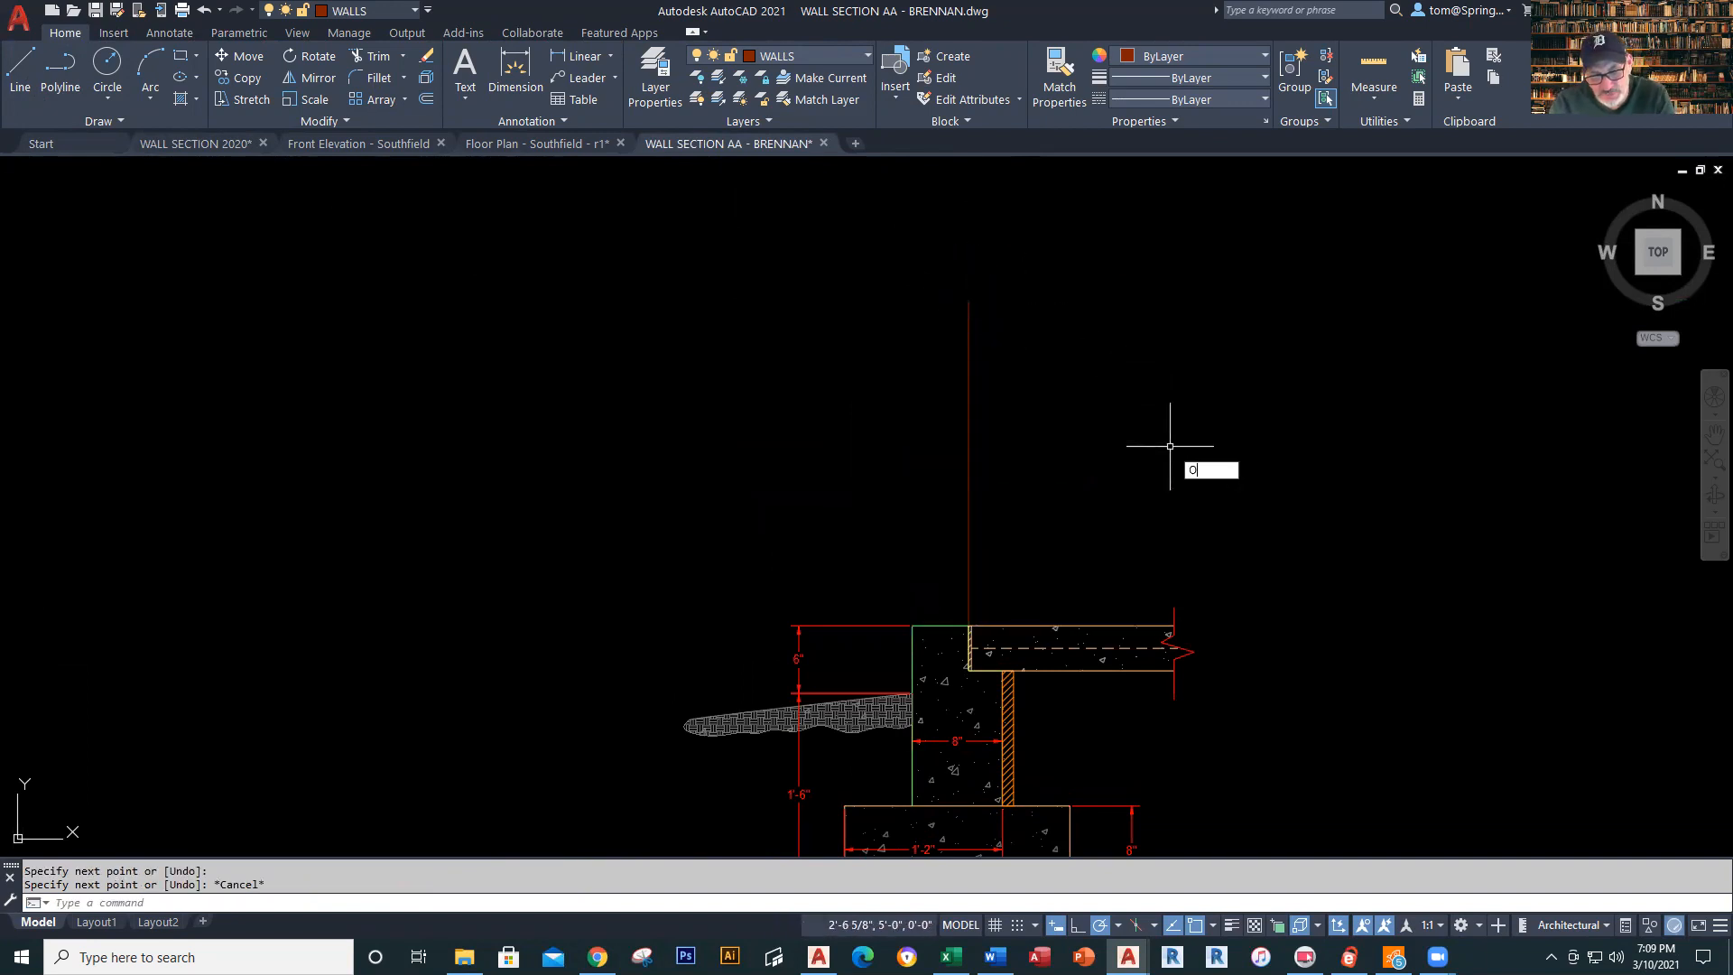
Offset the vertical wall line 0.5" toward the outer face of the foundation wall
text(O)
key(Return)
text(.5)
key(Return)
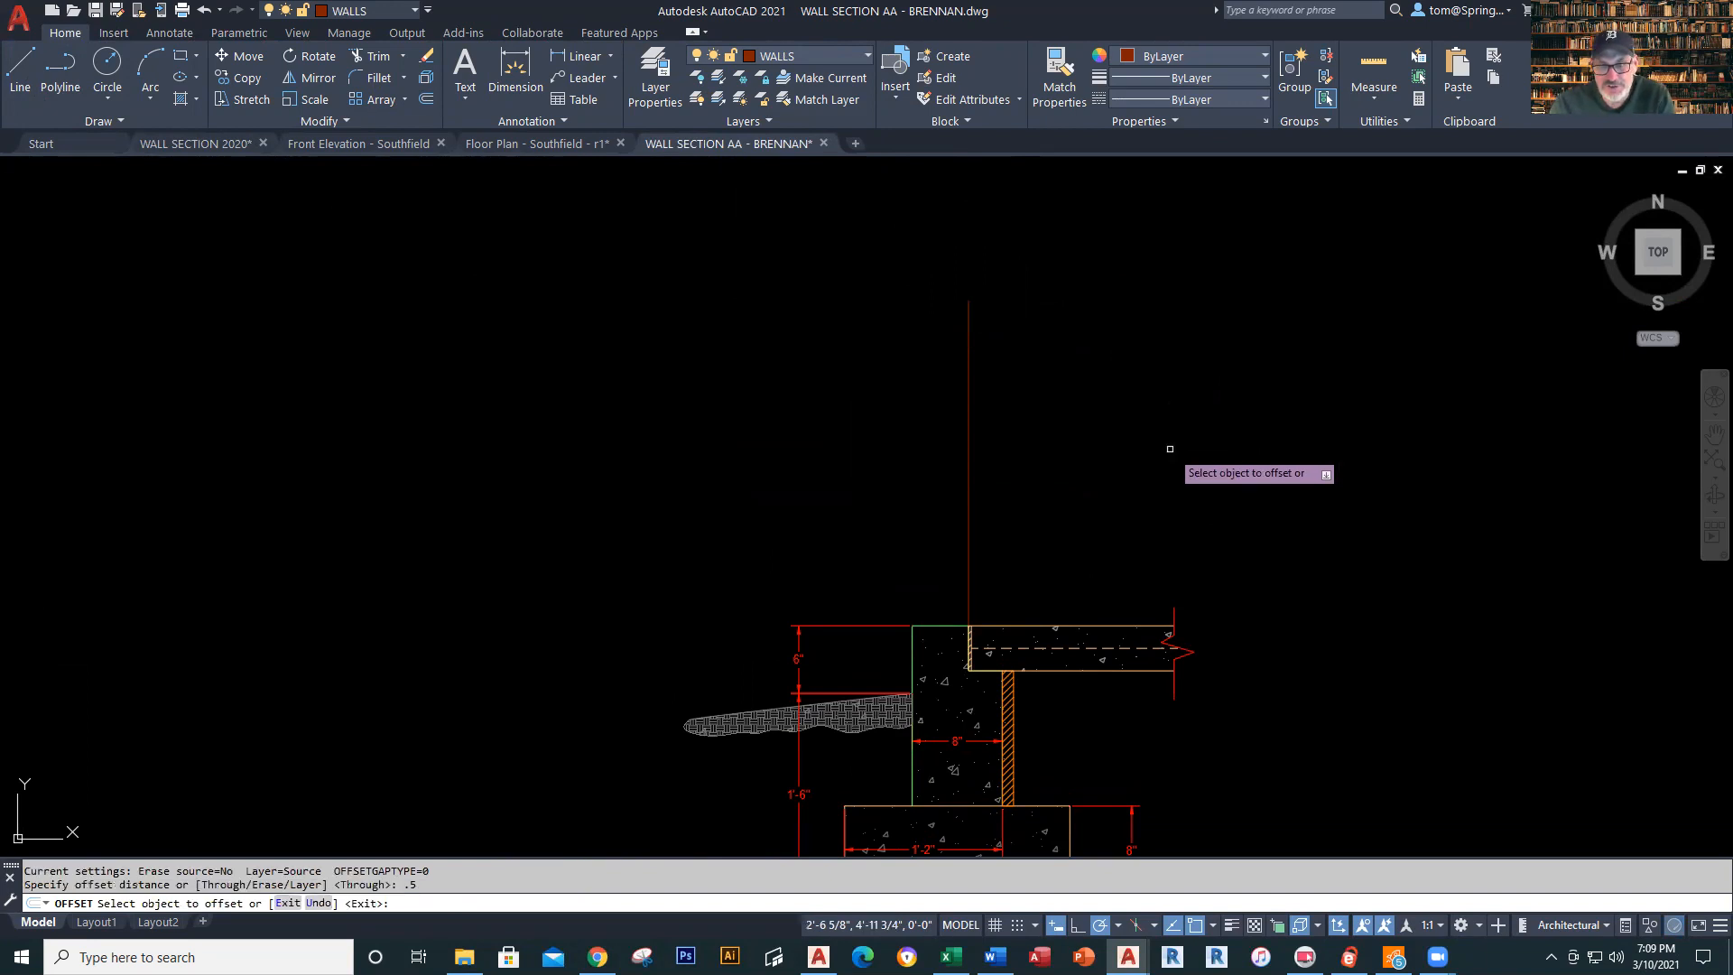
click(967, 523)
click(939, 530)
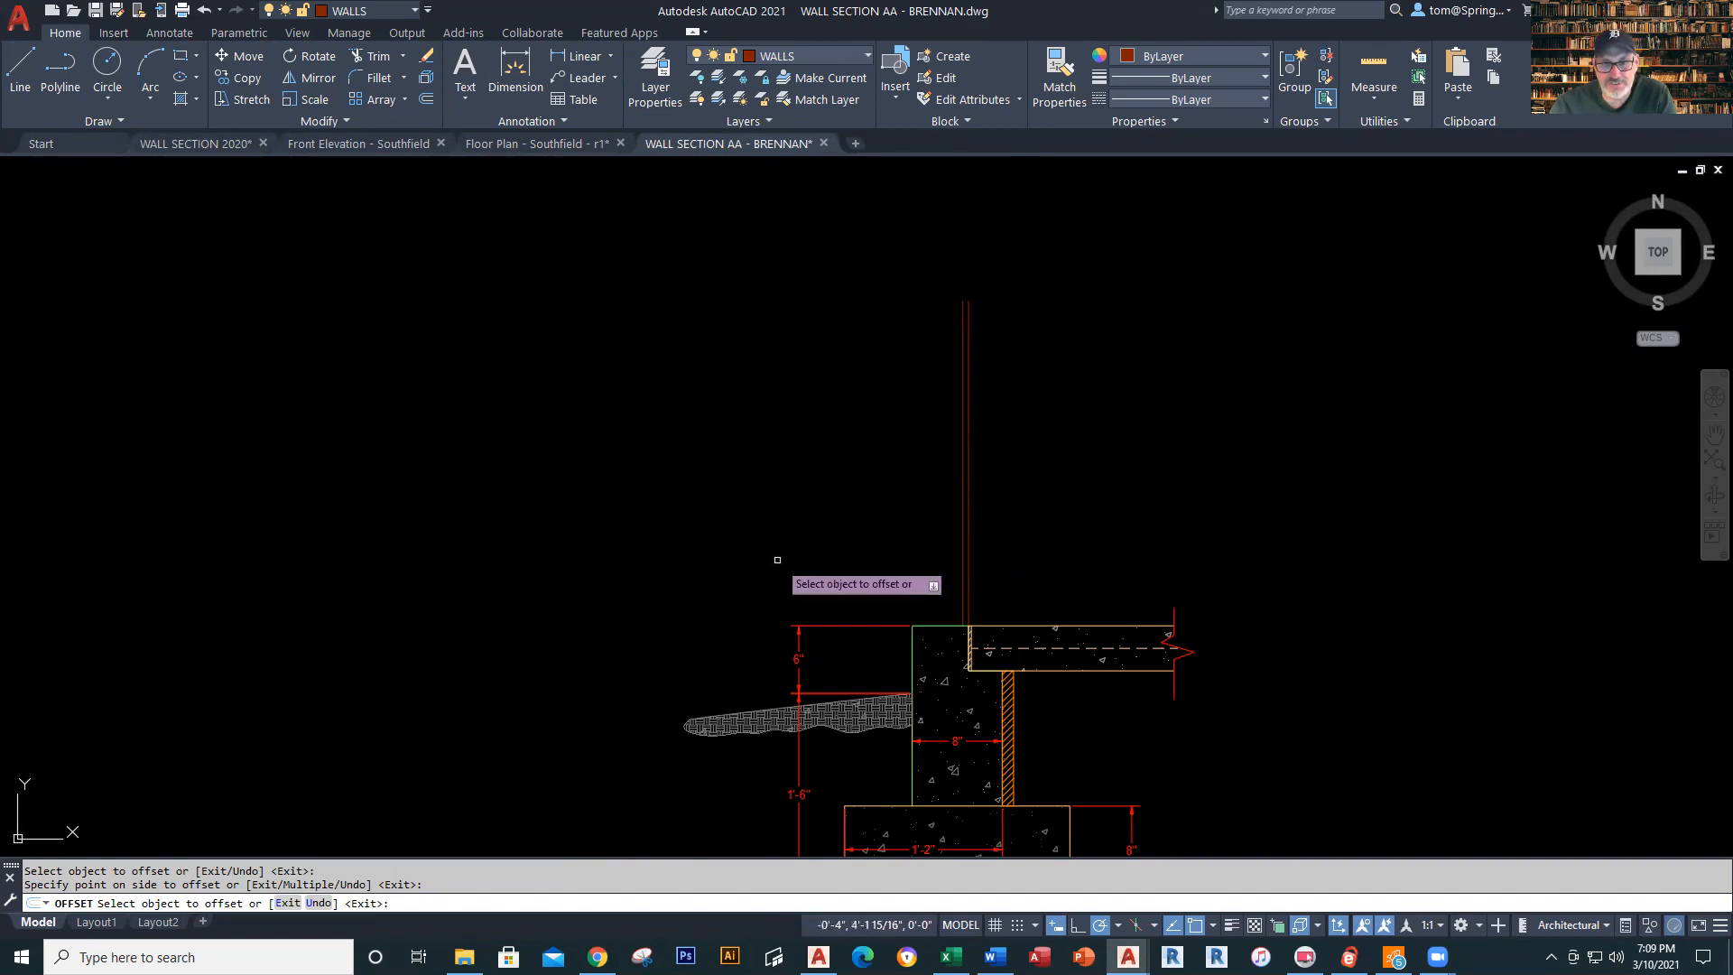
key(Escape)
Copy the pair of vertical wall lines to the outer top corner of the foundation wall
text(C)
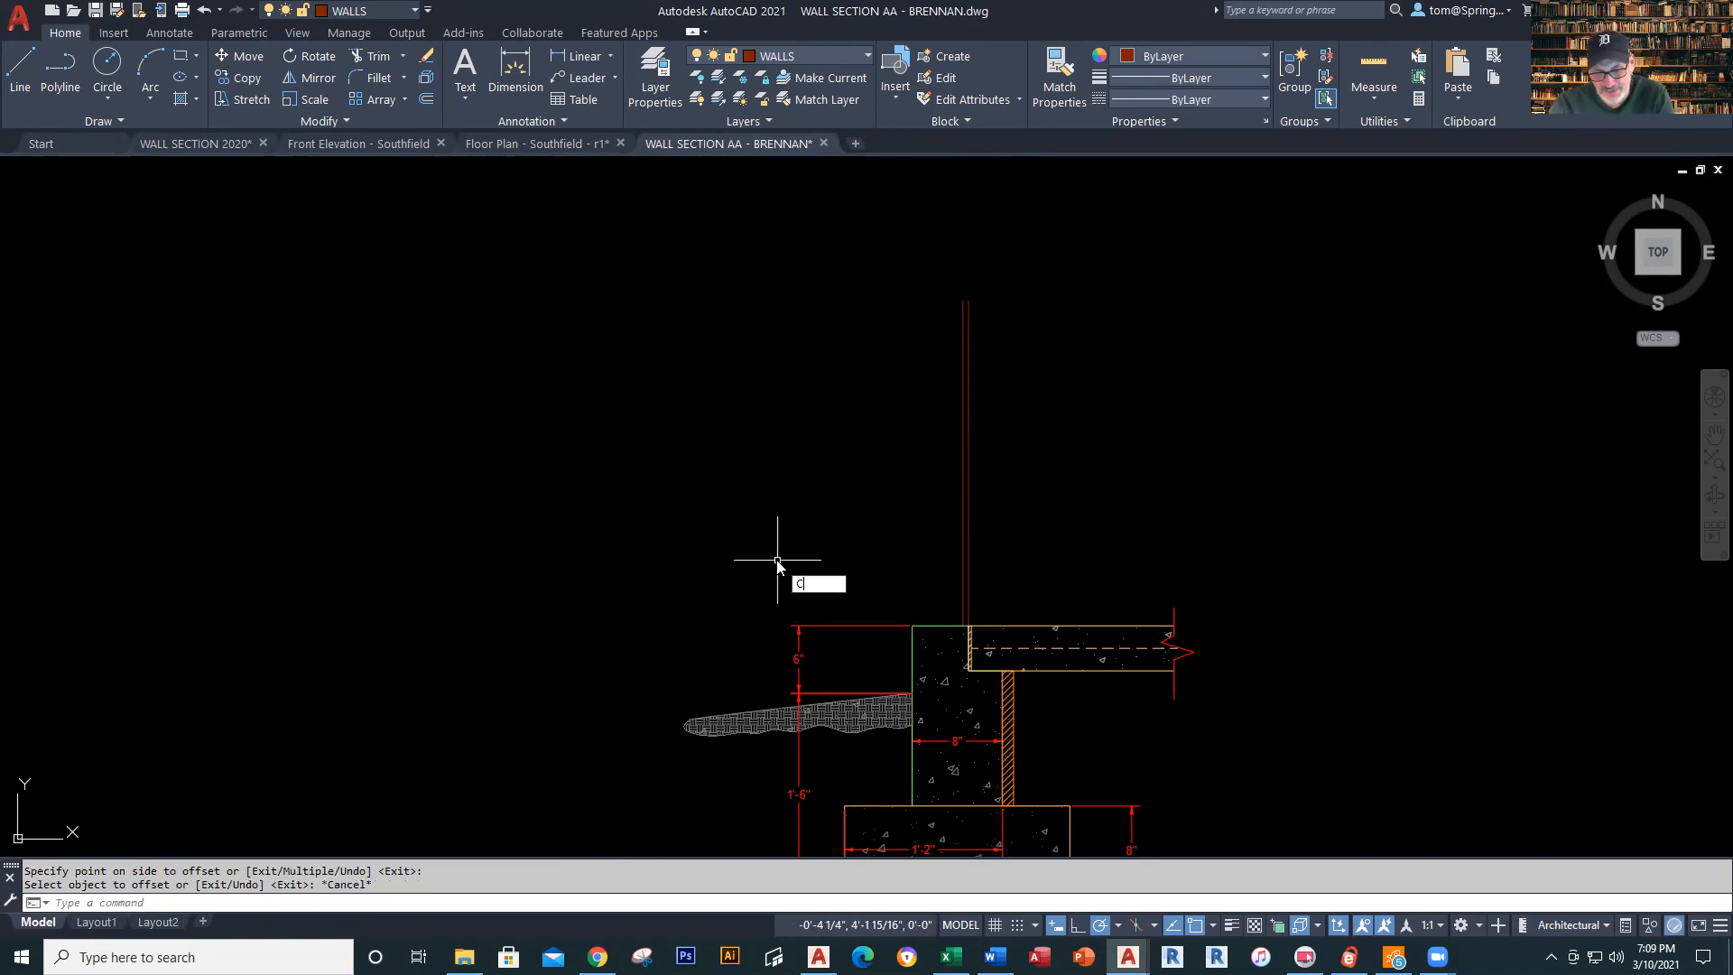
text(O)
key(Return)
click(1004, 441)
click(912, 476)
key(Return)
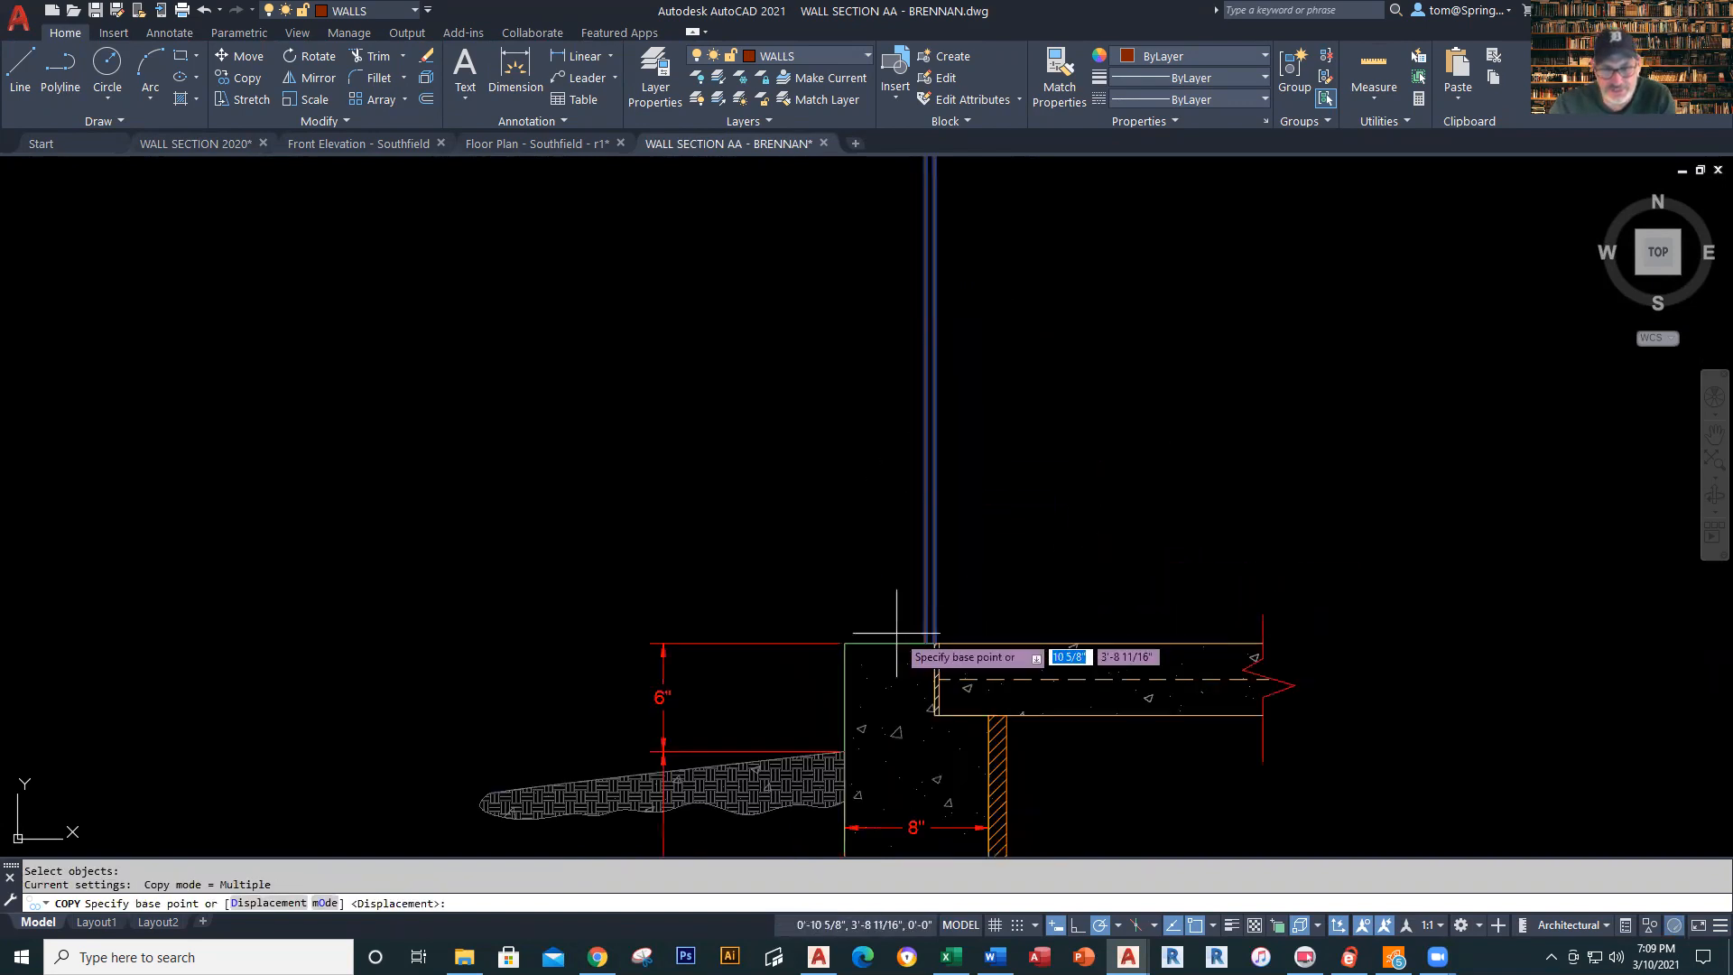
click(933, 642)
click(853, 632)
key(Escape)
key(Escape)
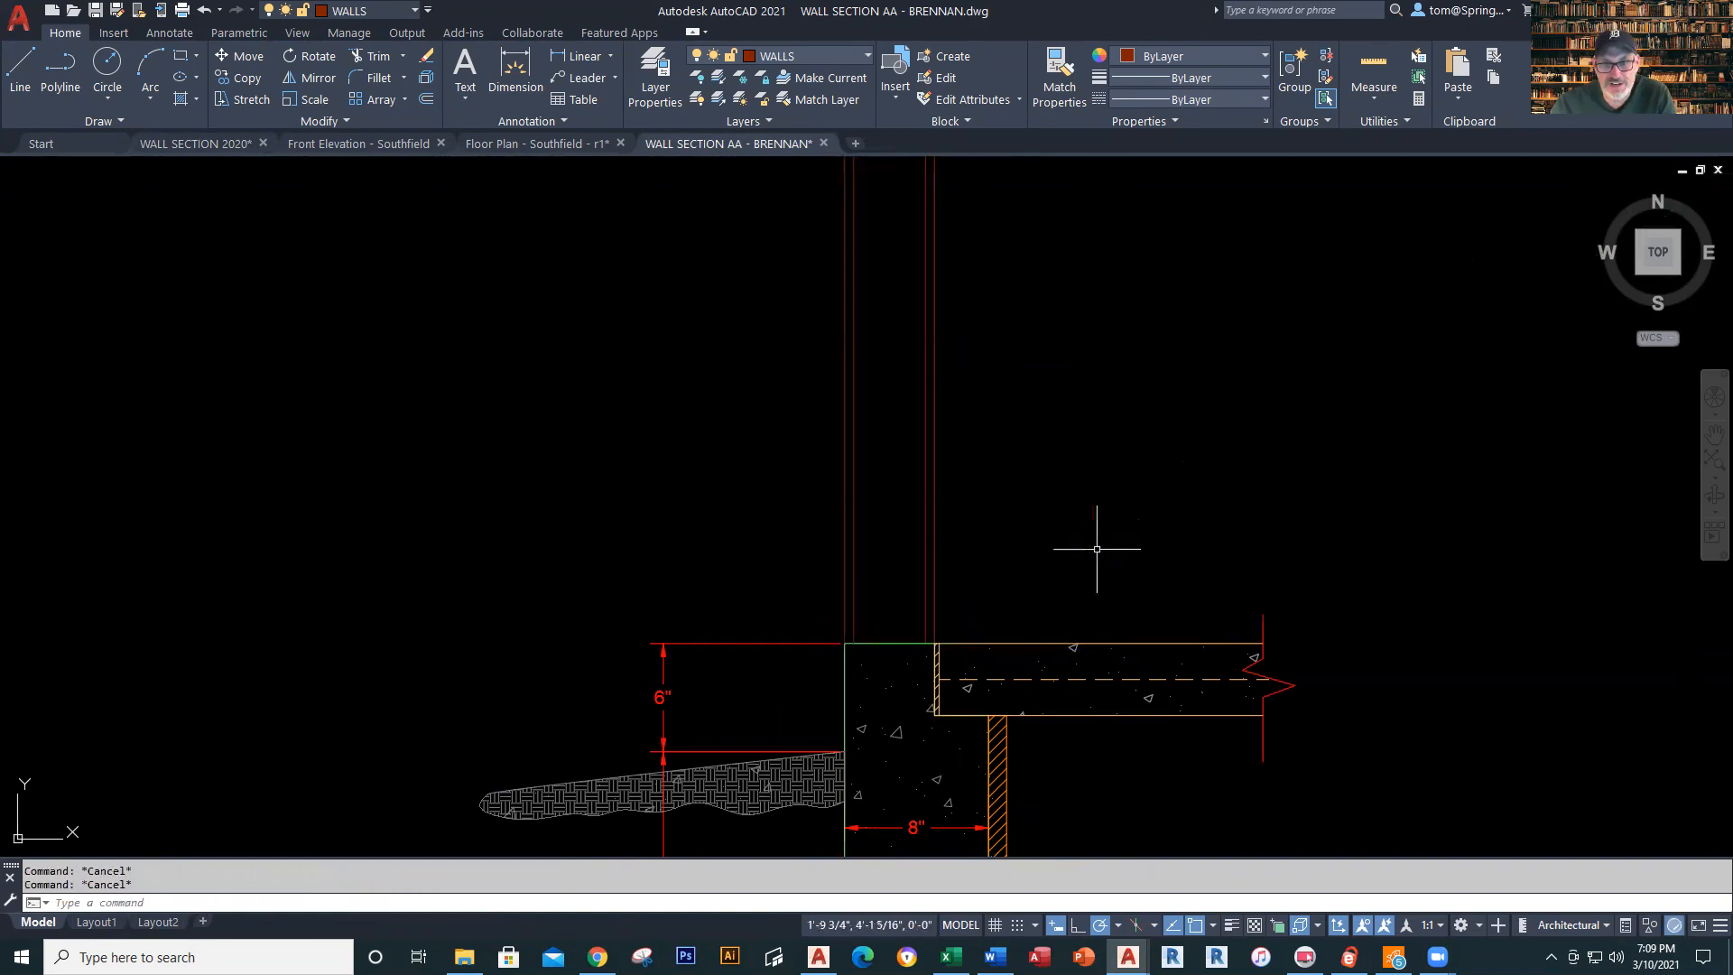
Open the properties of the slab's dashed reinforcement line to check its linetype scale
scroll(1097, 548, down, 2)
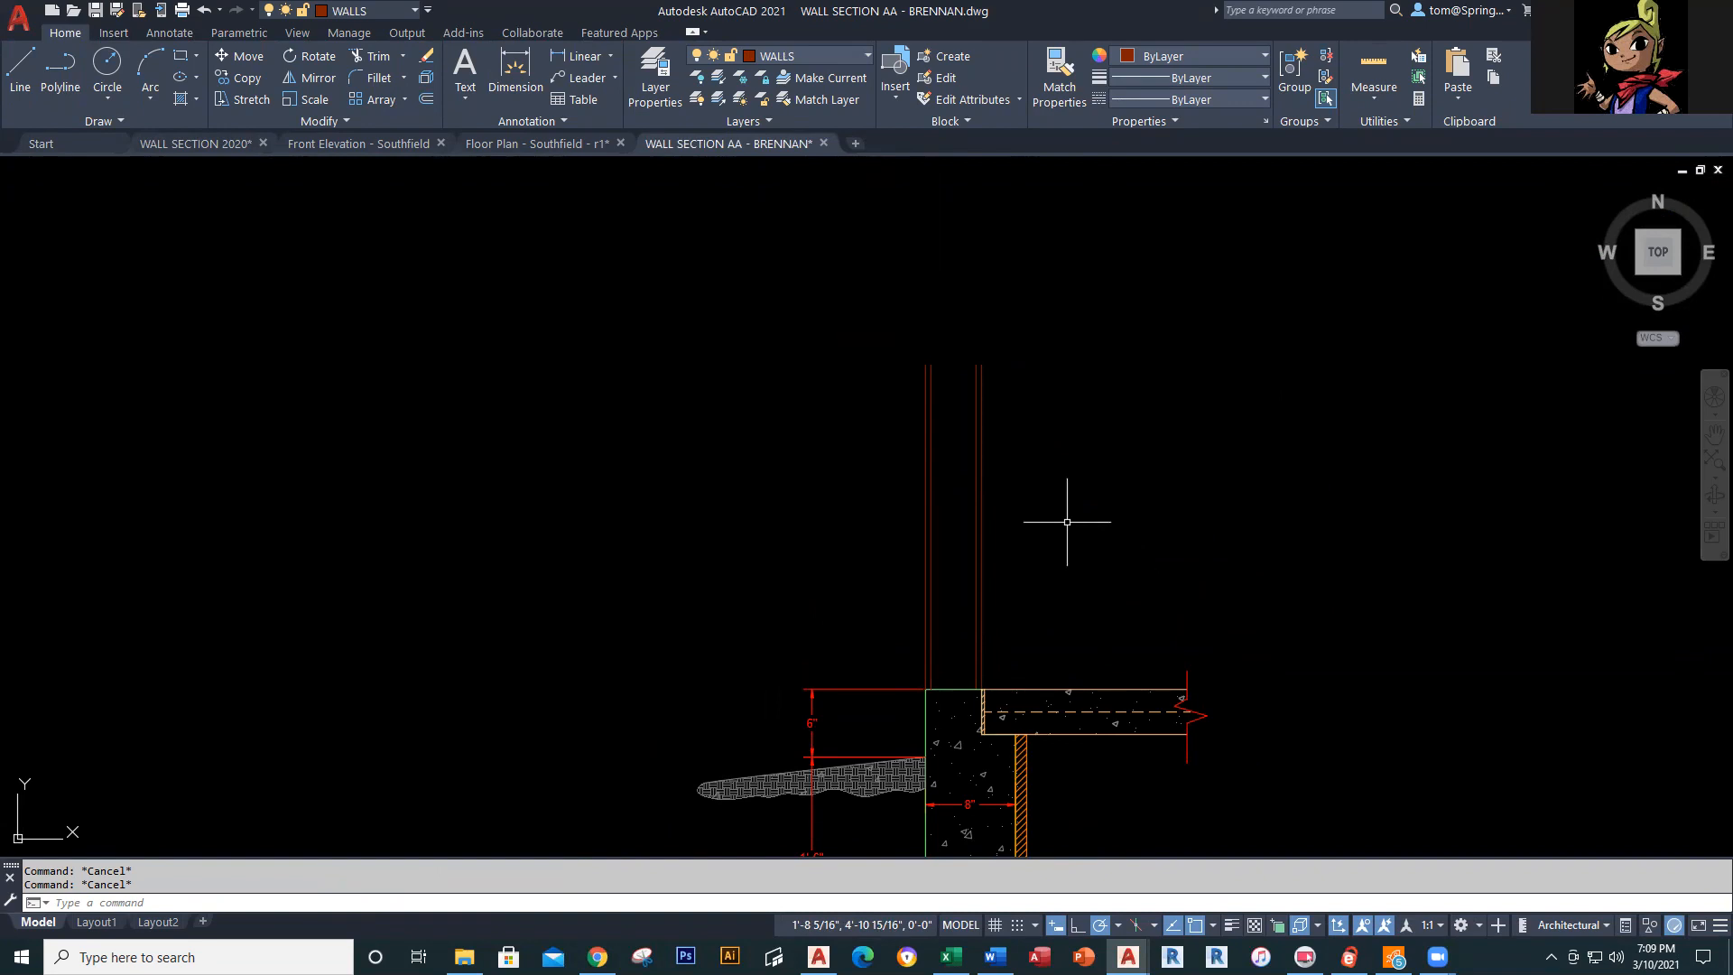
middle_drag(1075, 650, 1013, 387)
scroll(1038, 495, up, 4)
middle_drag(1034, 500, 1051, 587)
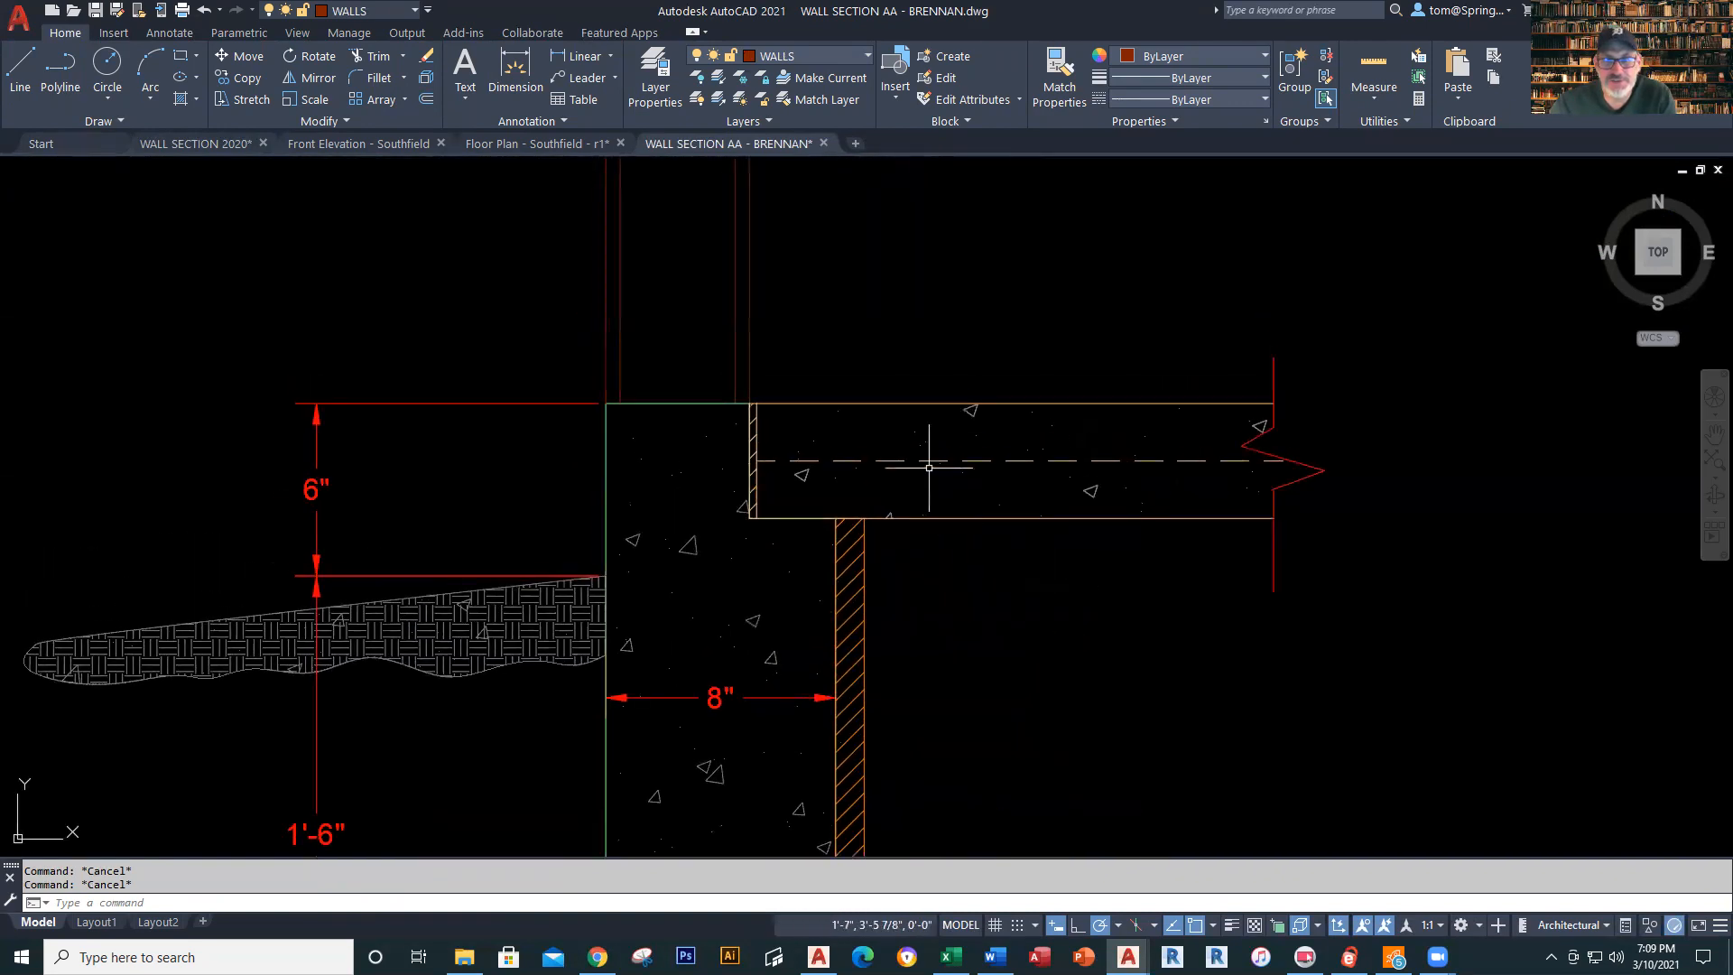
mouse_move(986, 459)
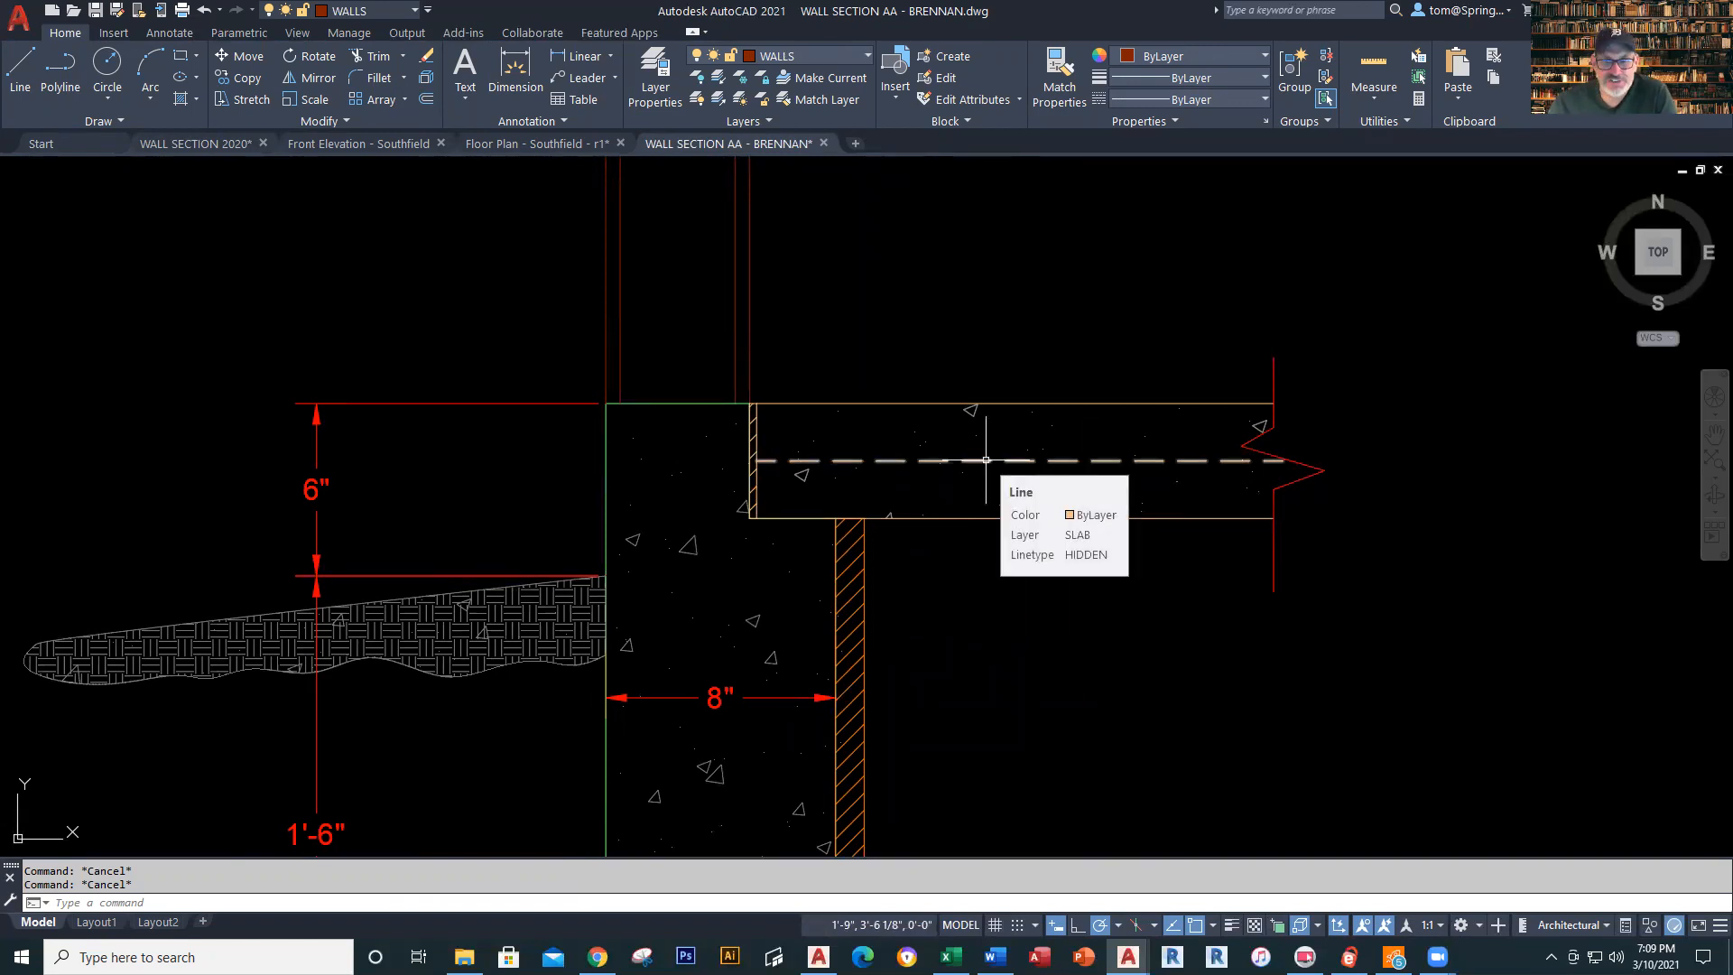
click(986, 460)
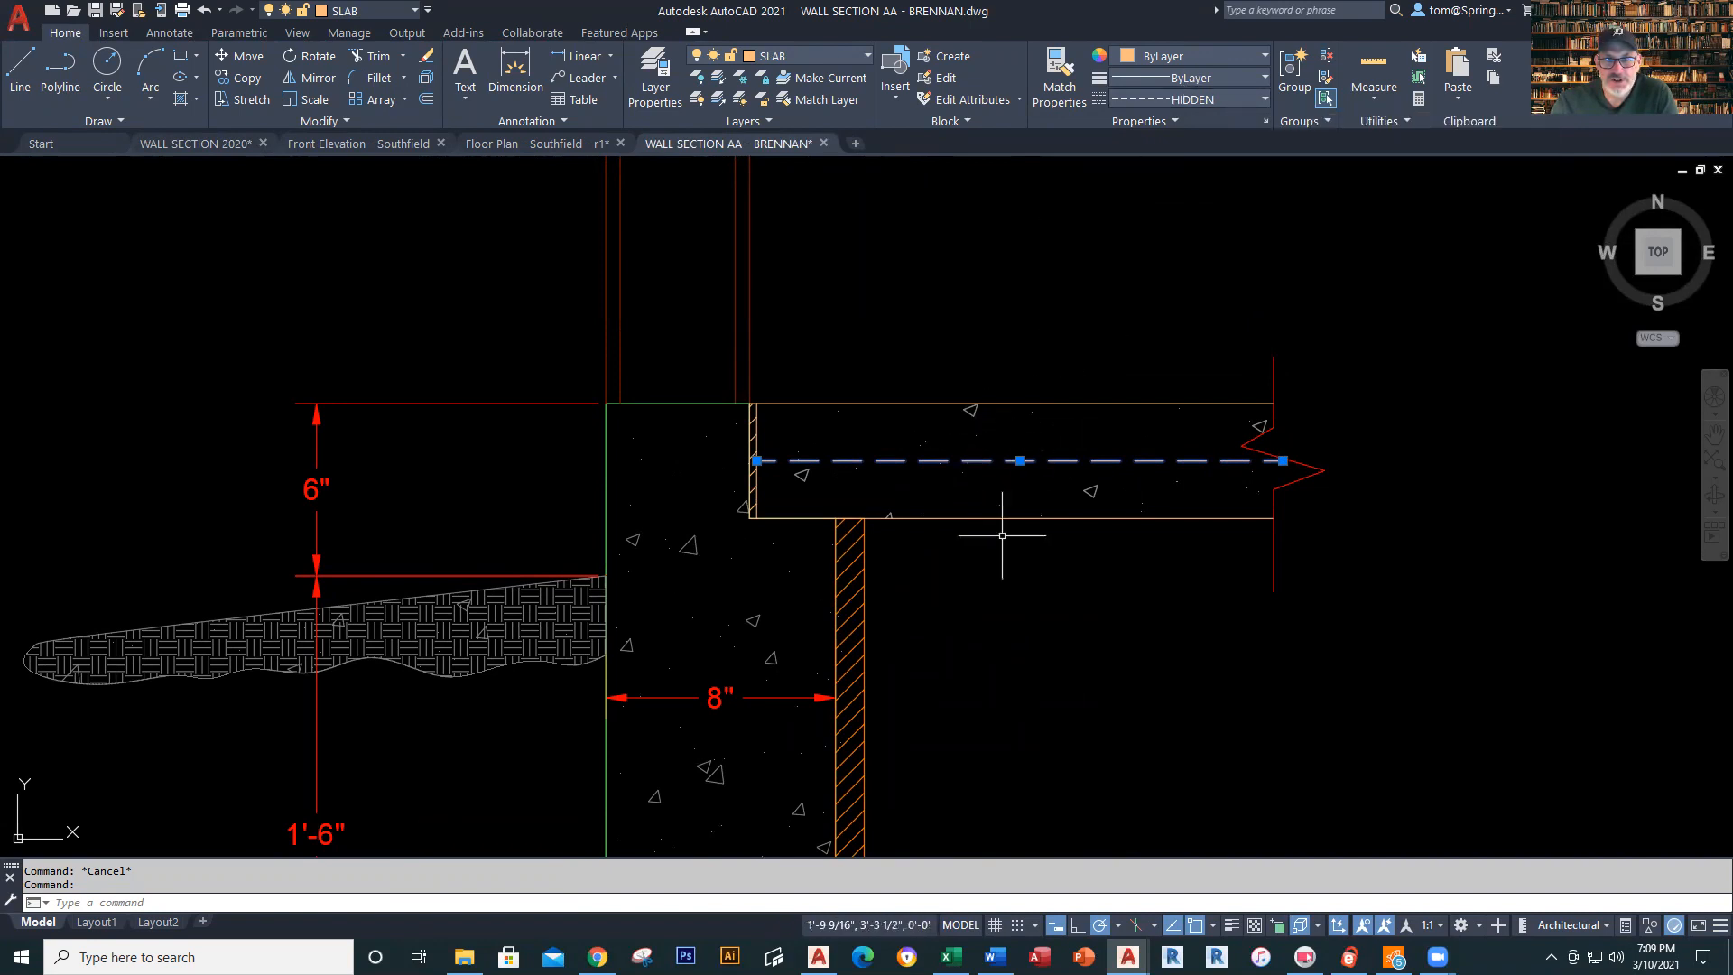
right_click(986, 461)
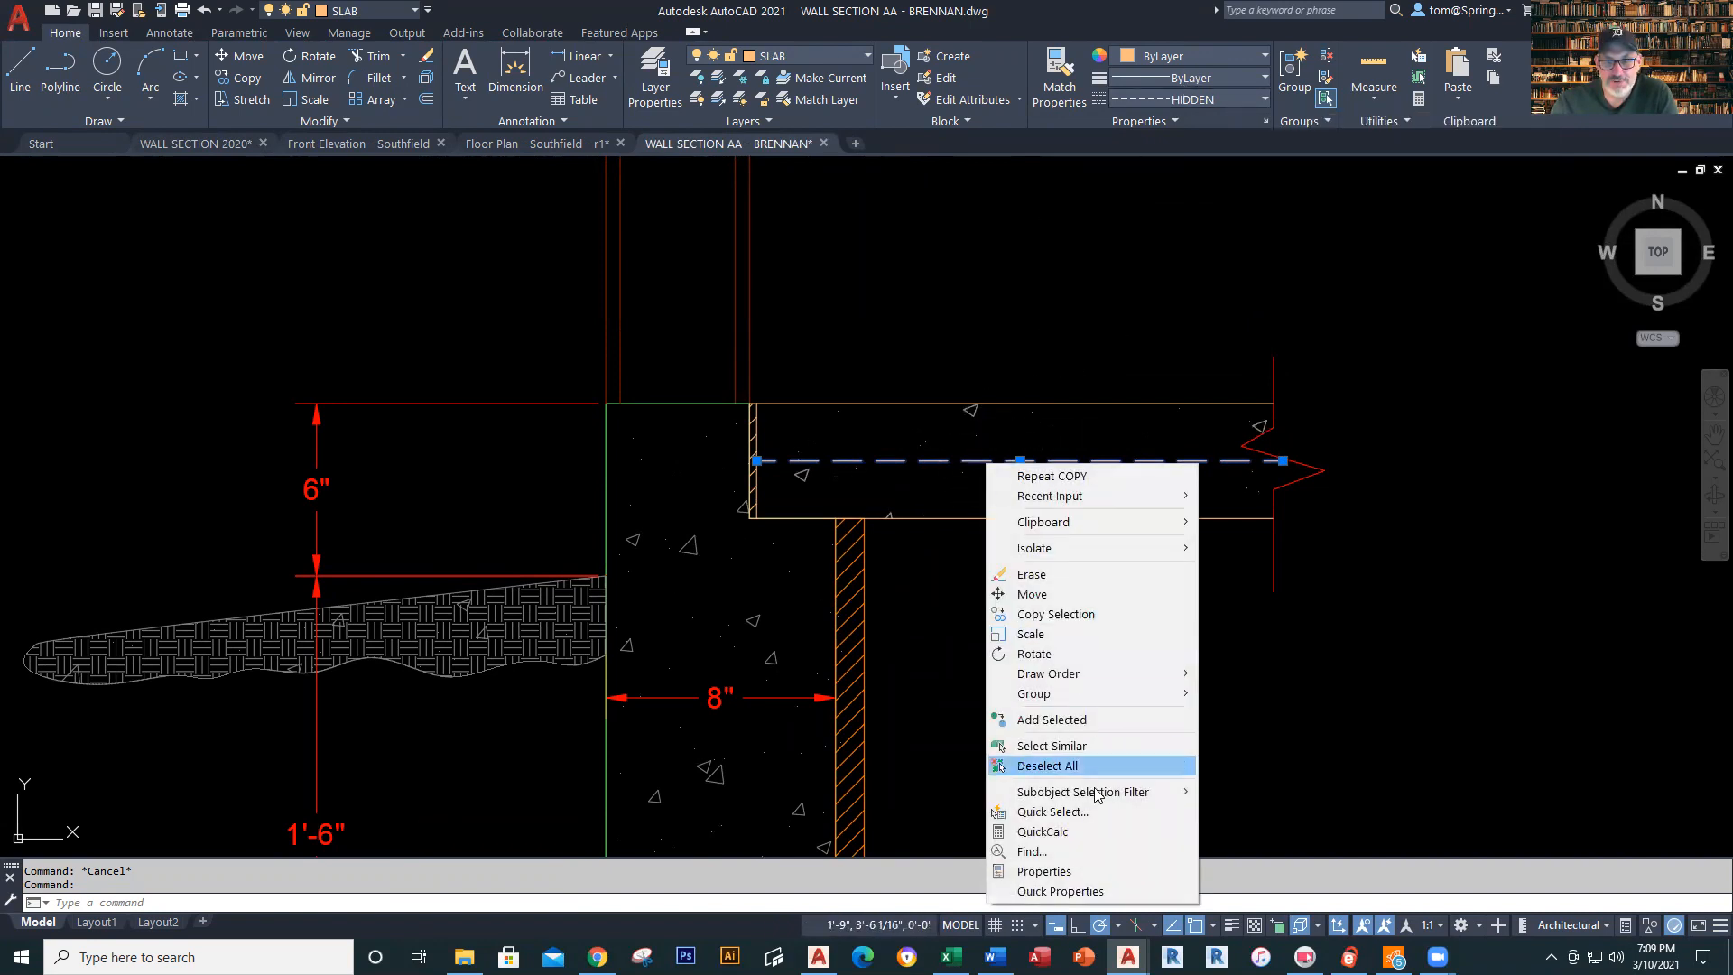
click(1090, 870)
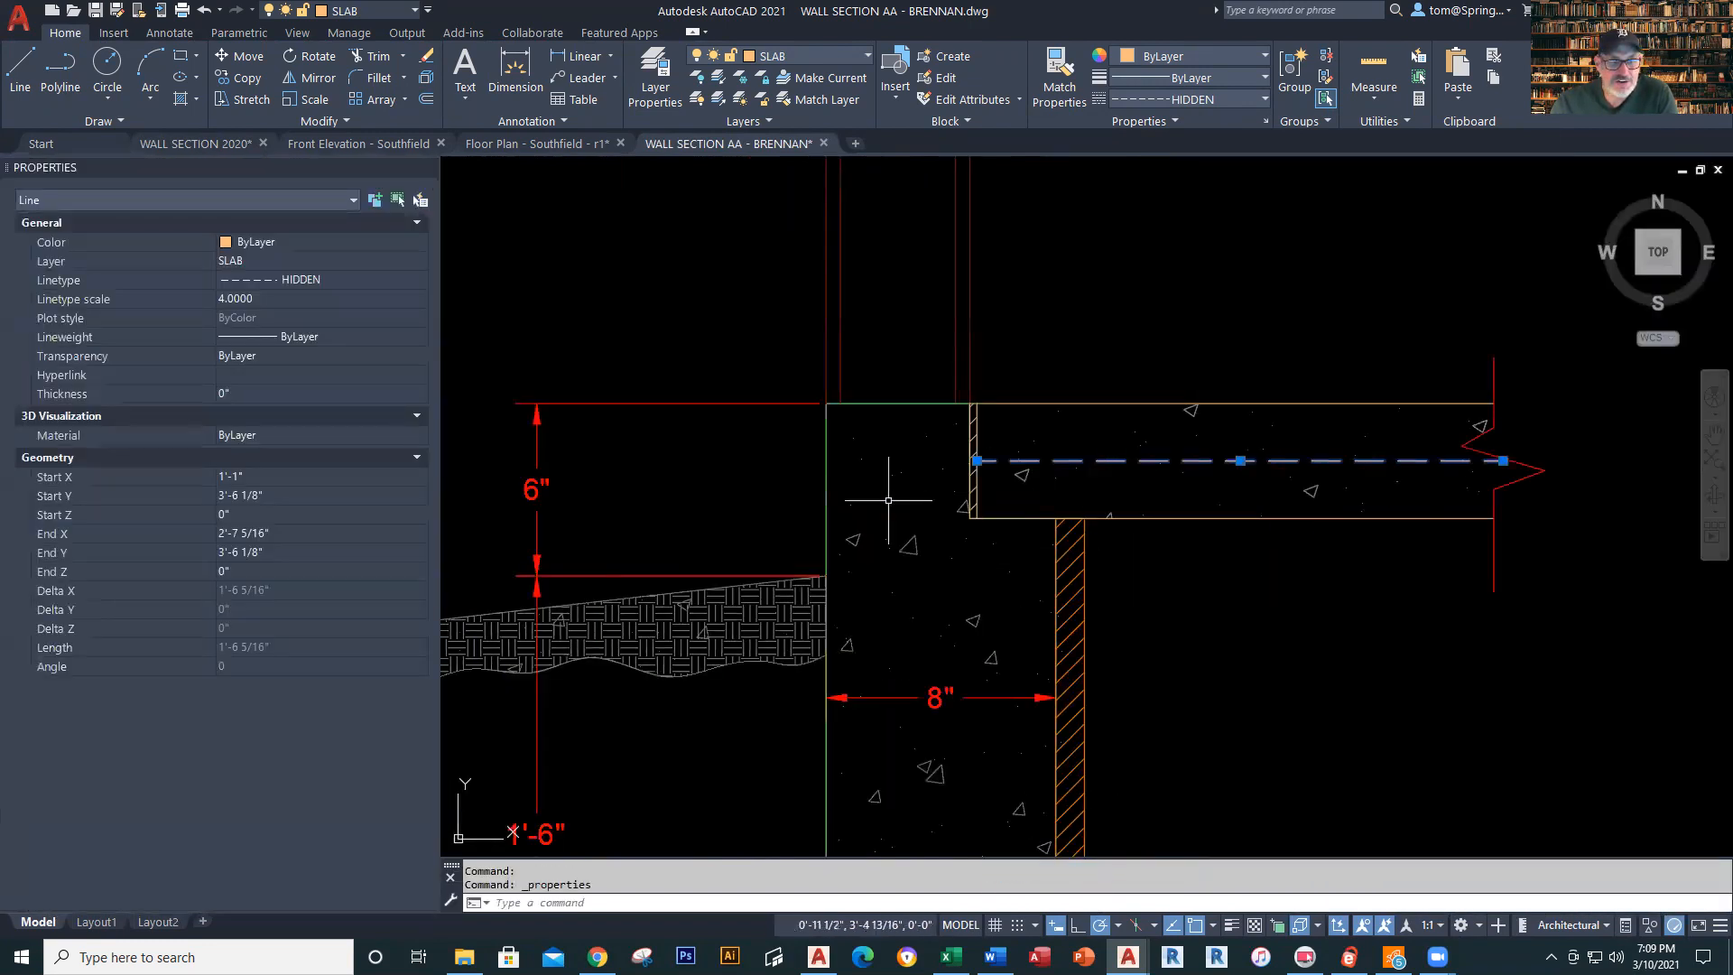
Try linetype scales of 8, 20 and 1 on the slab's dashed reinforcement line
click(283, 293)
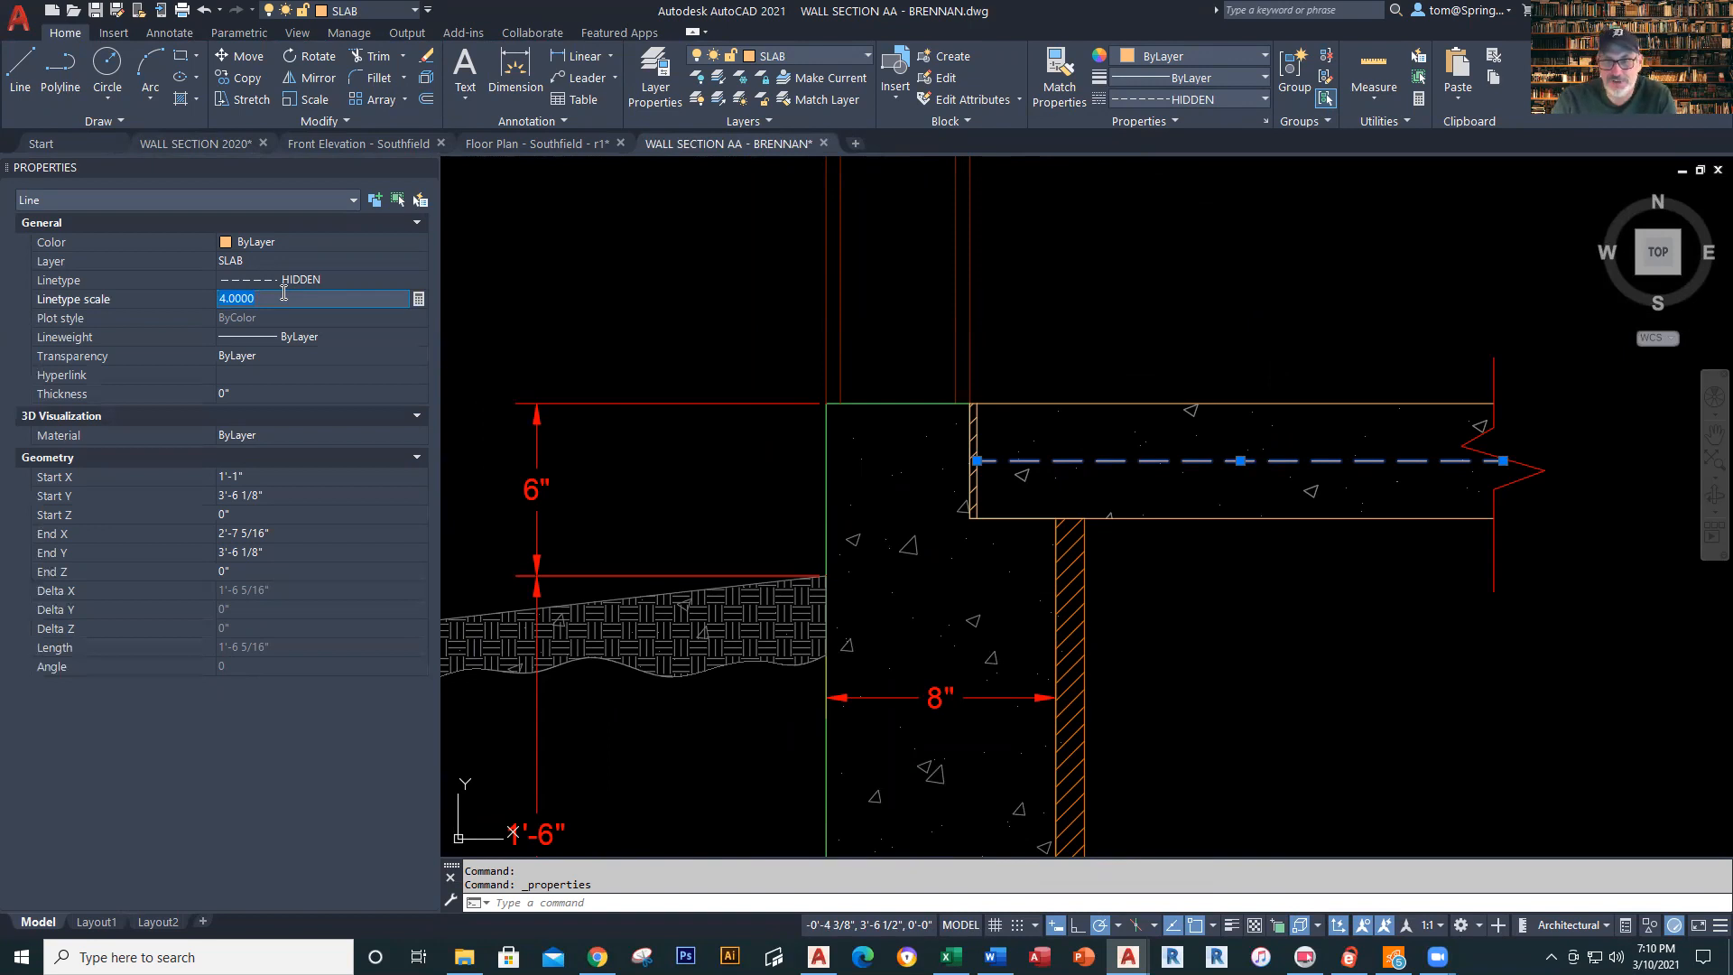
text(8)
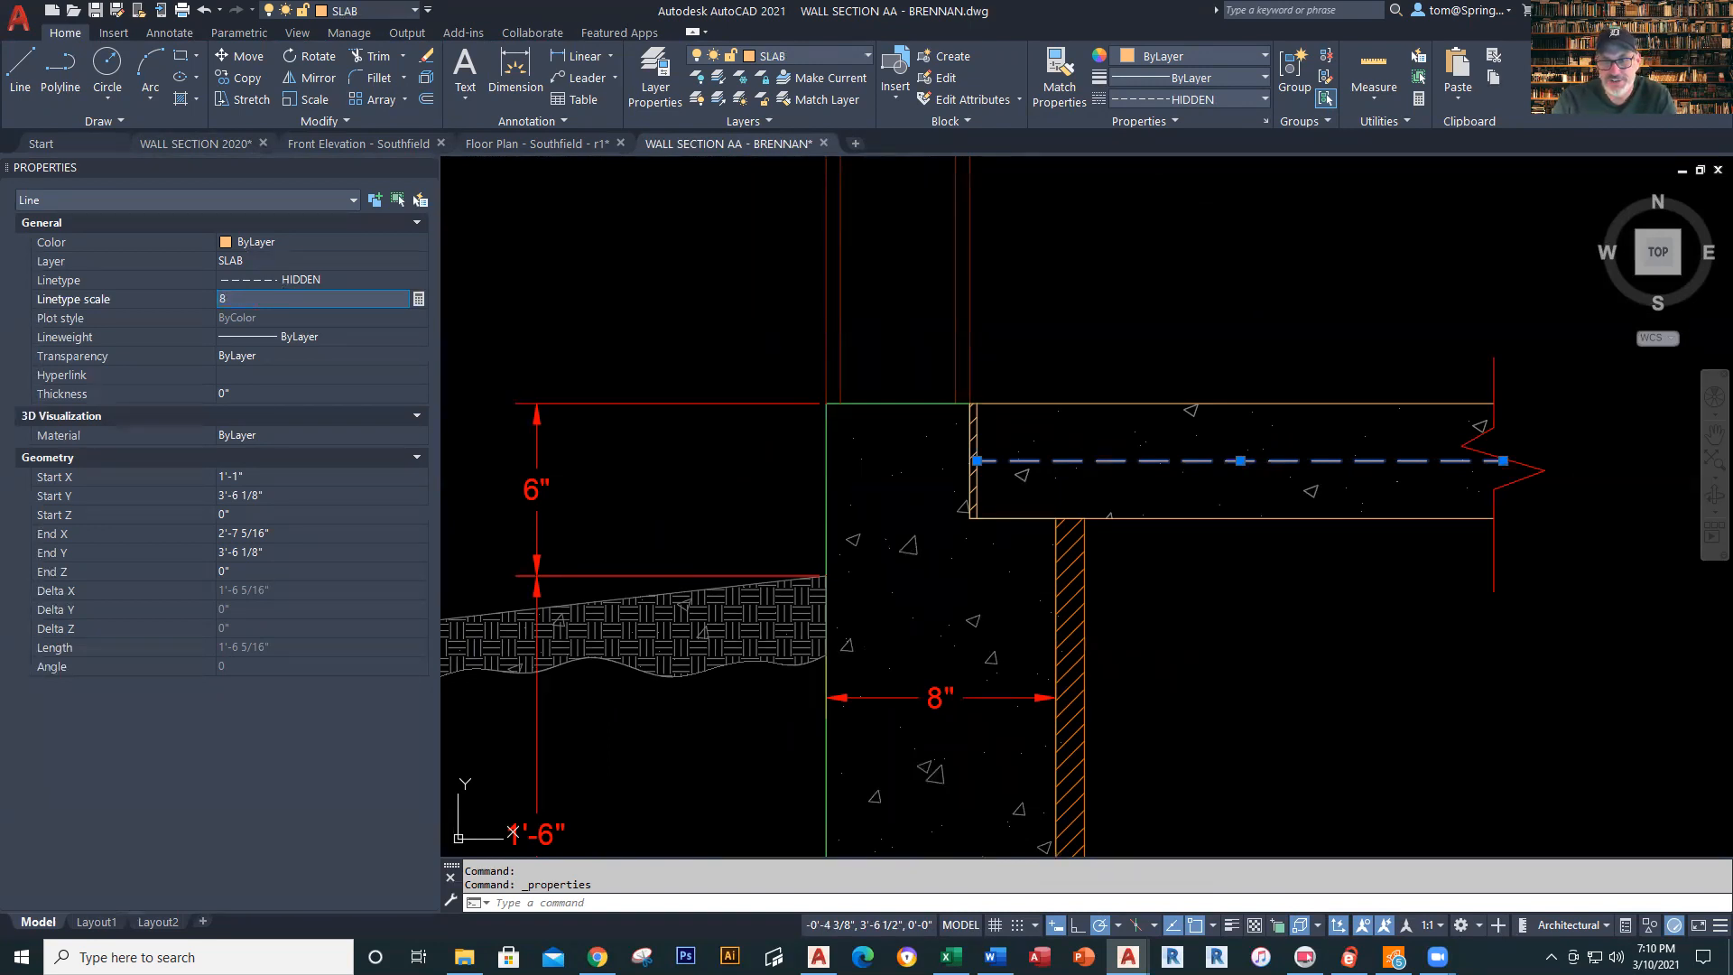
key(Return)
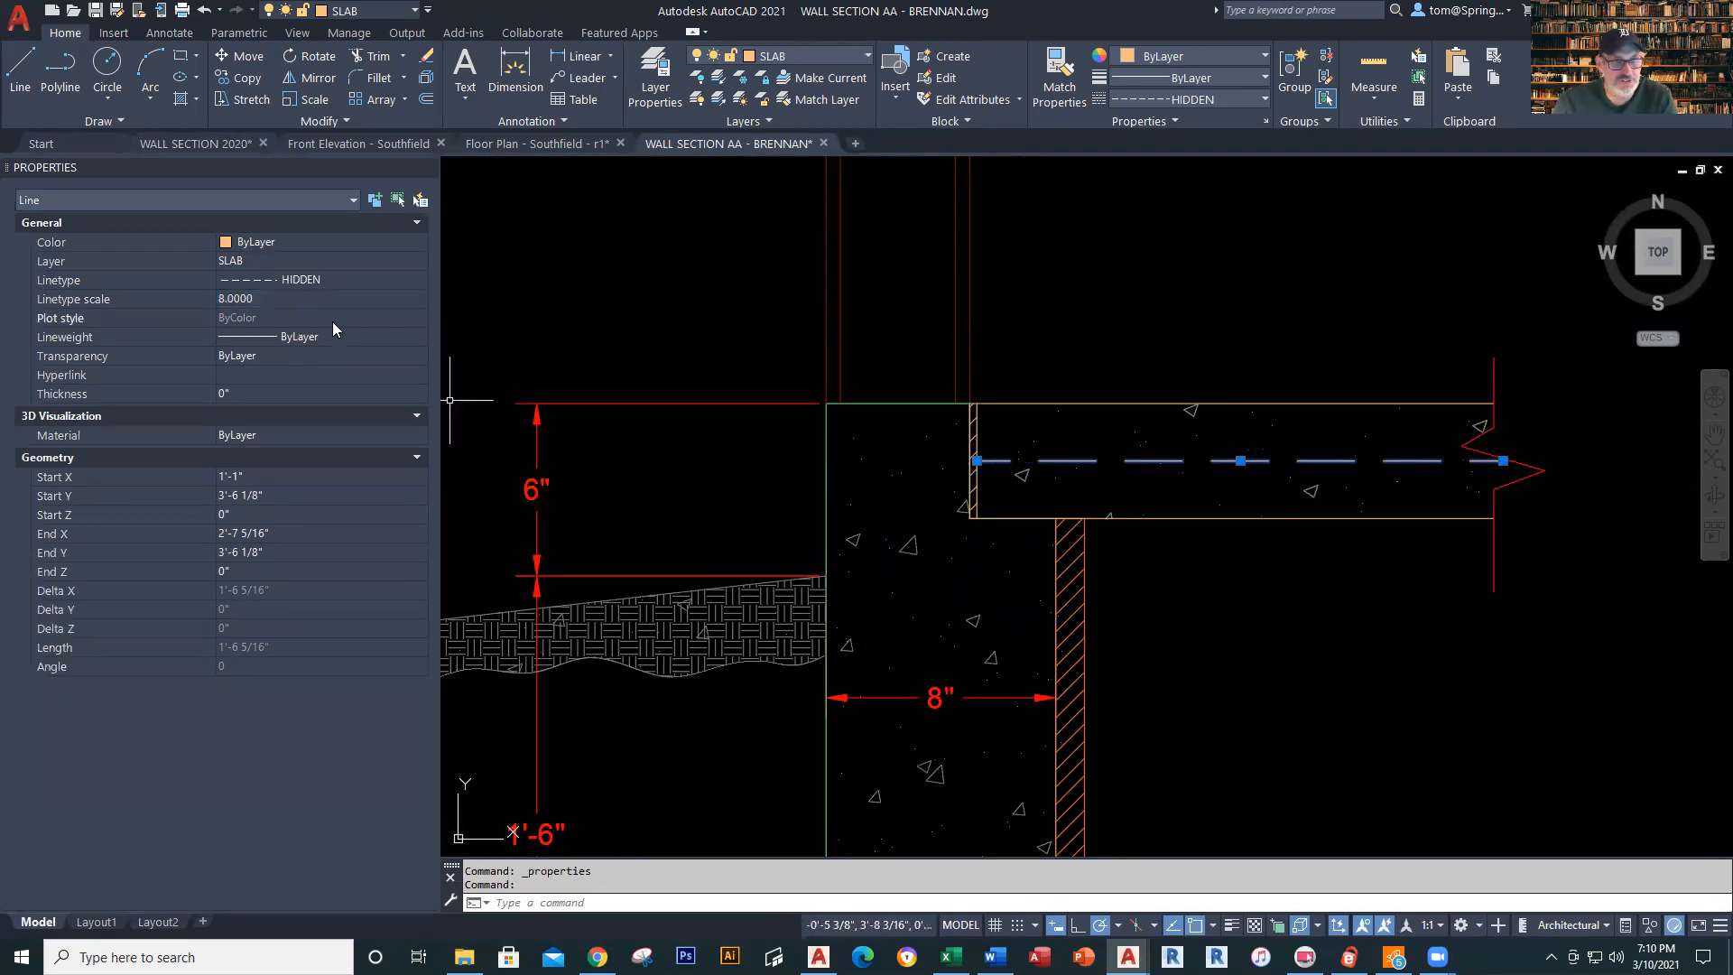
click(291, 297)
text(20)
key(Return)
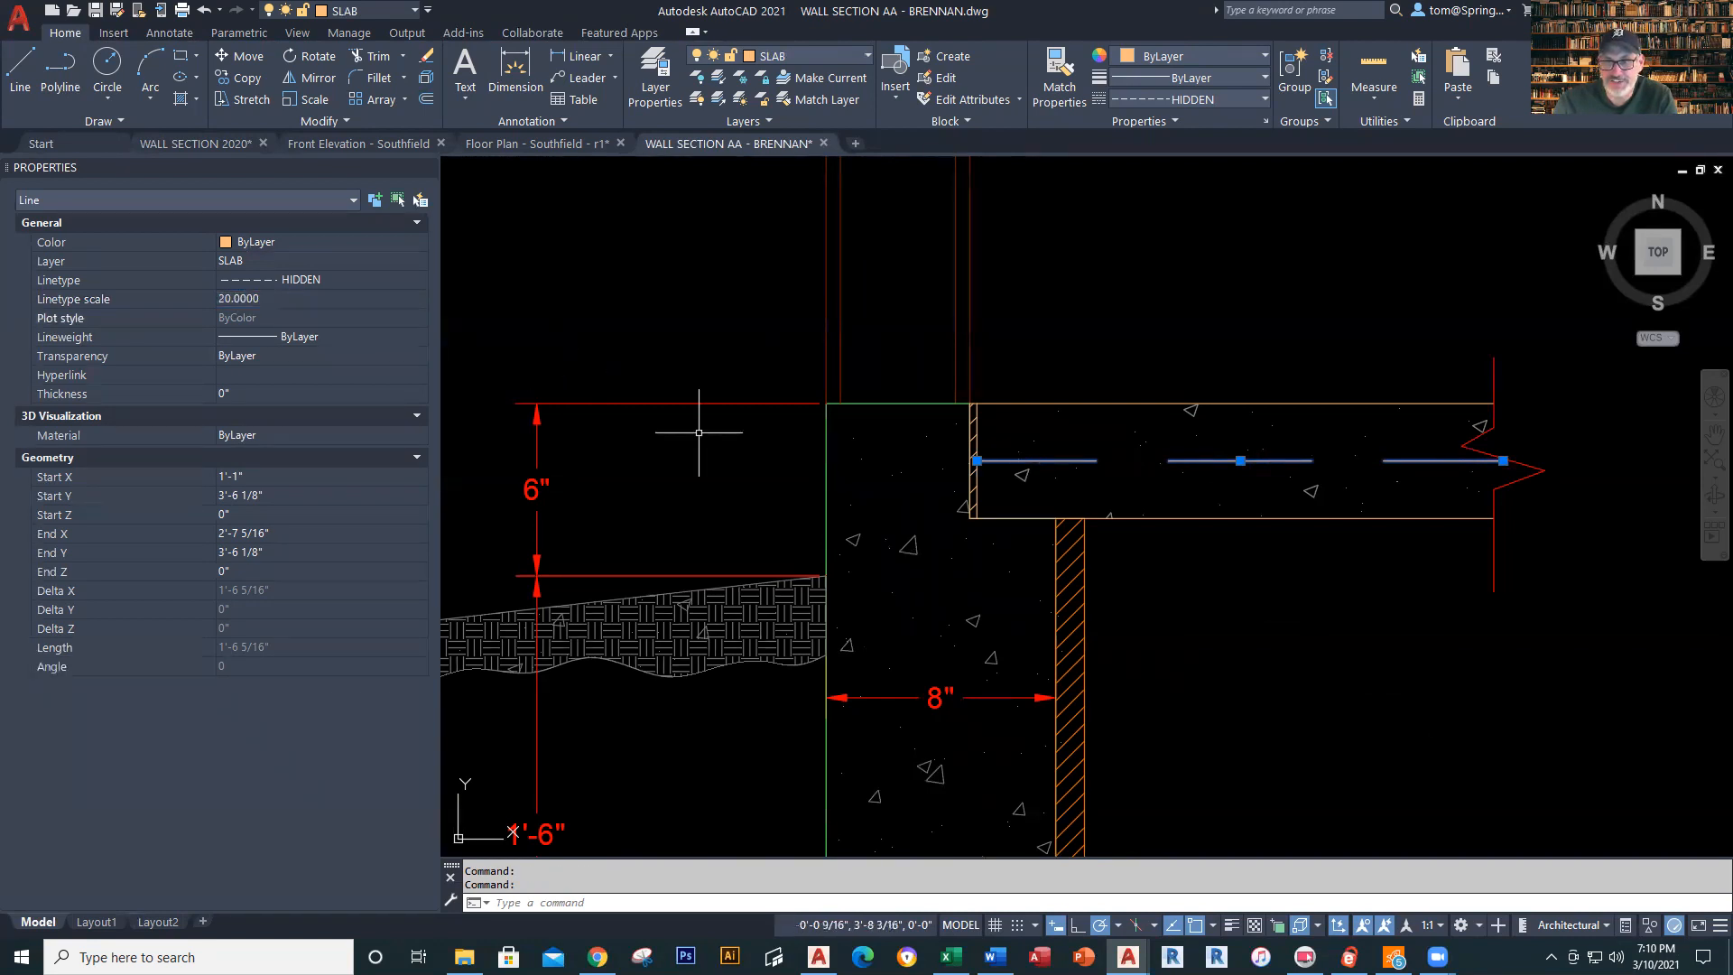
click(260, 297)
text(1)
key(Return)
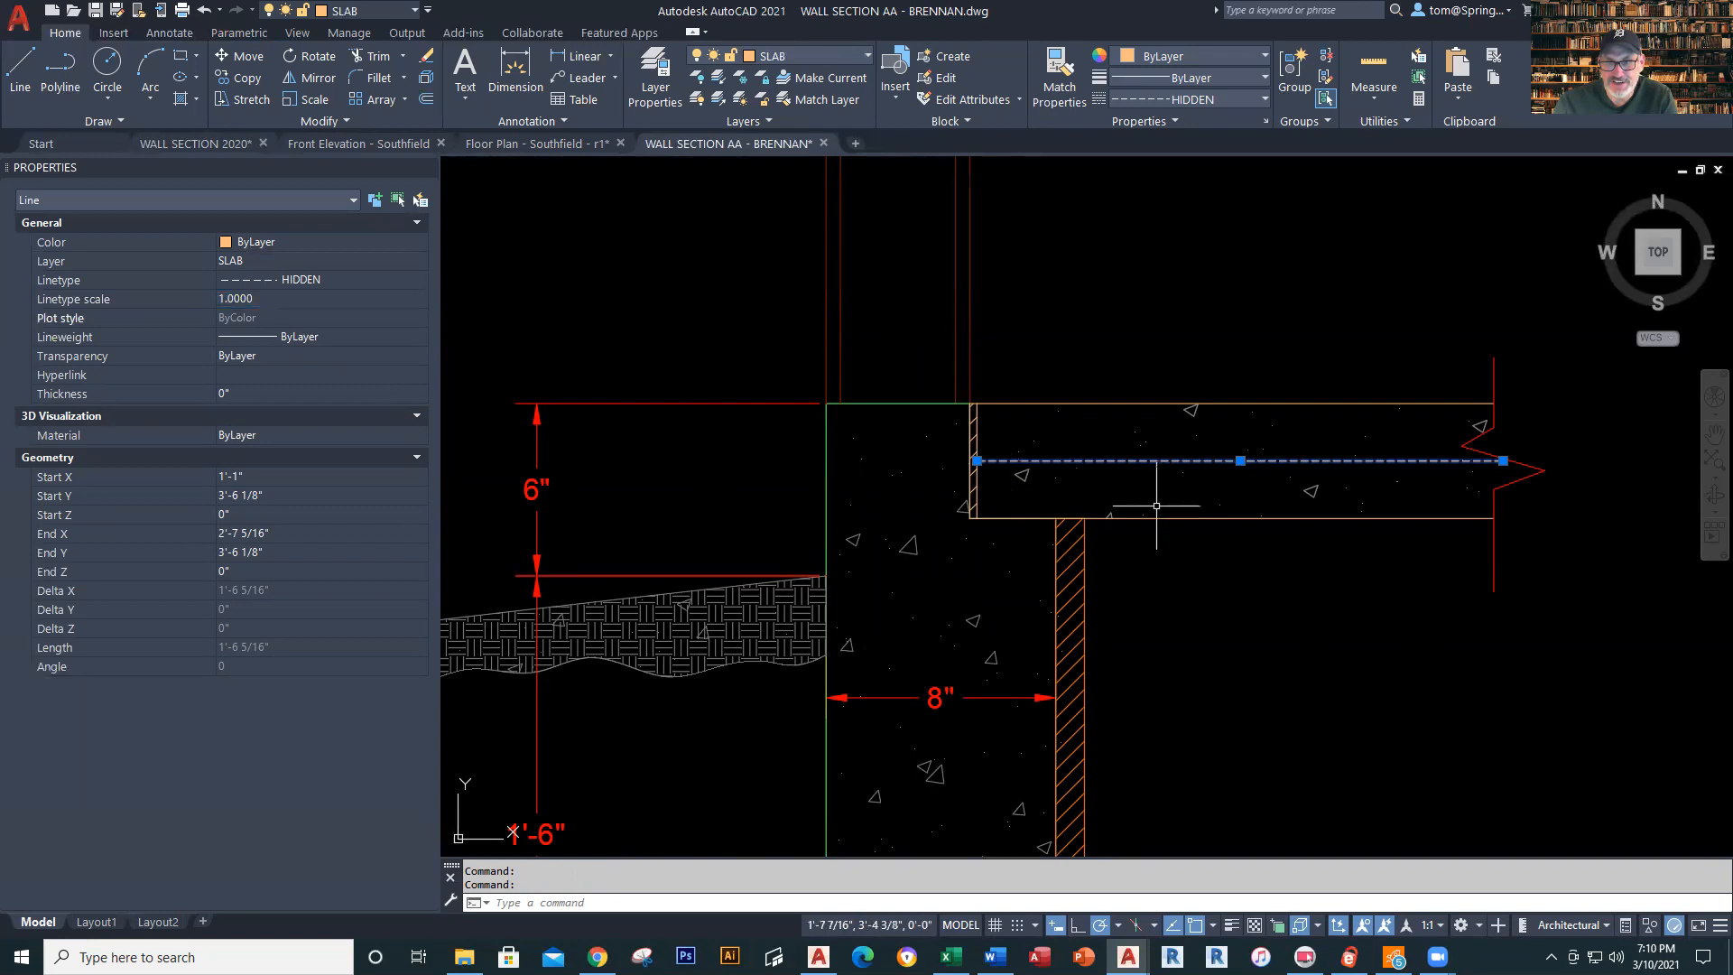
Set the reinforcement line's linetype scale to 4 and deselect the line
click(264, 298)
text(4)
key(Return)
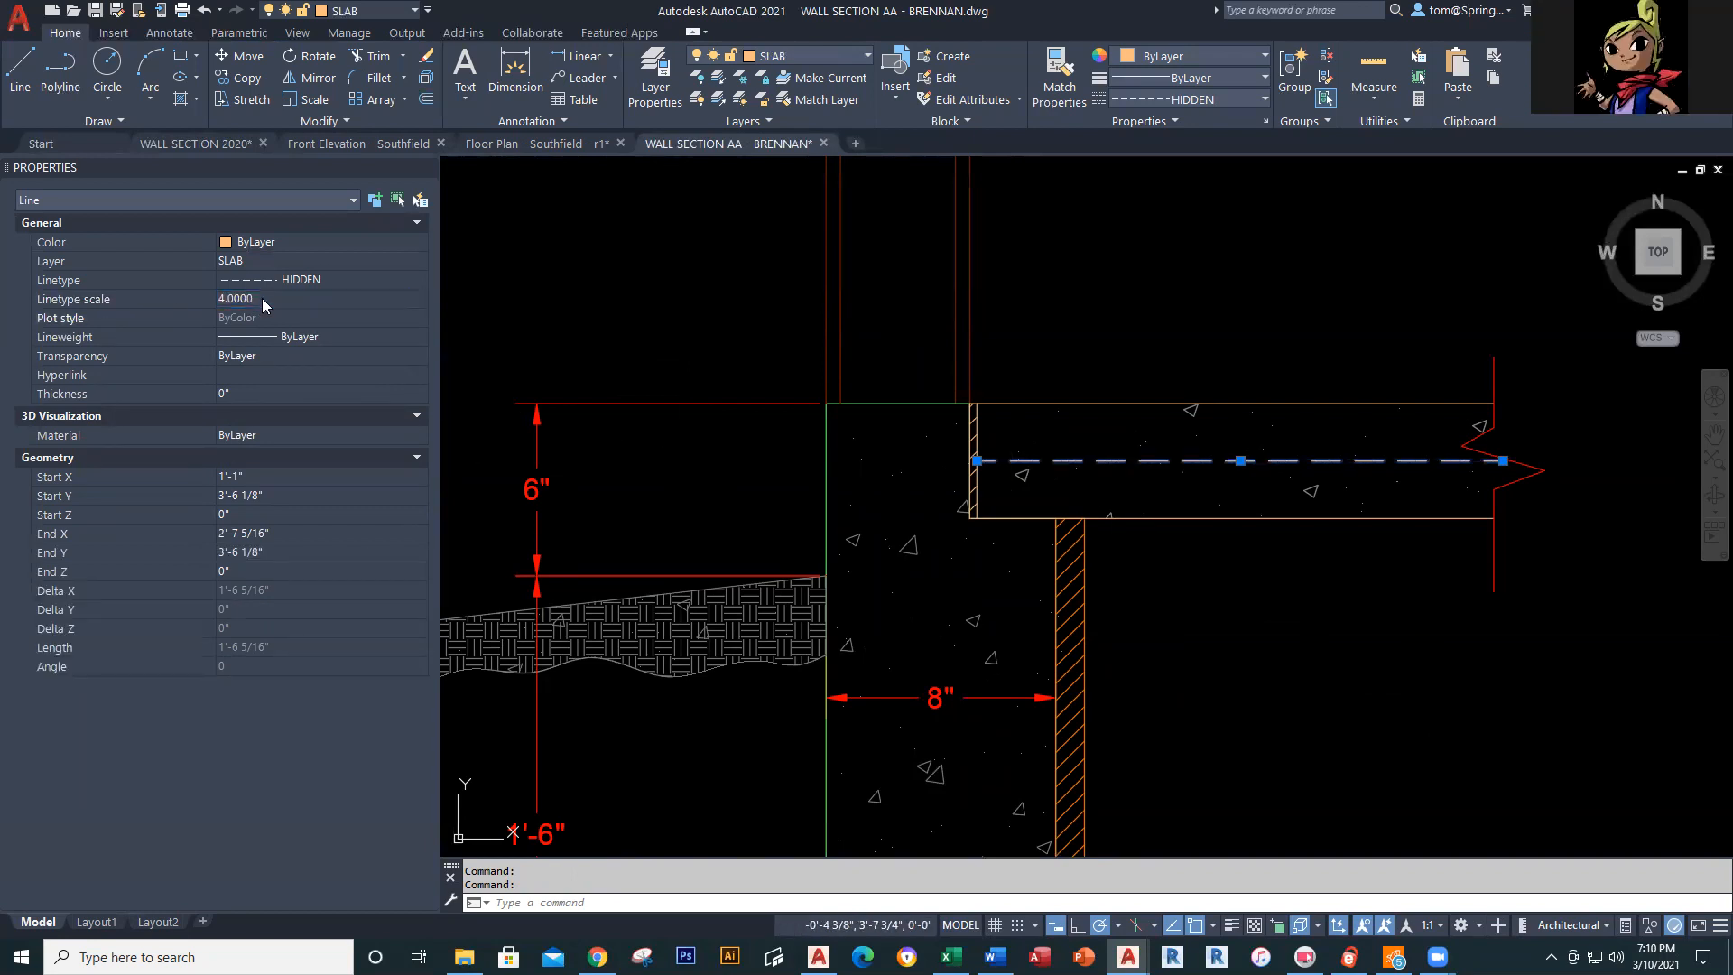
key(Escape)
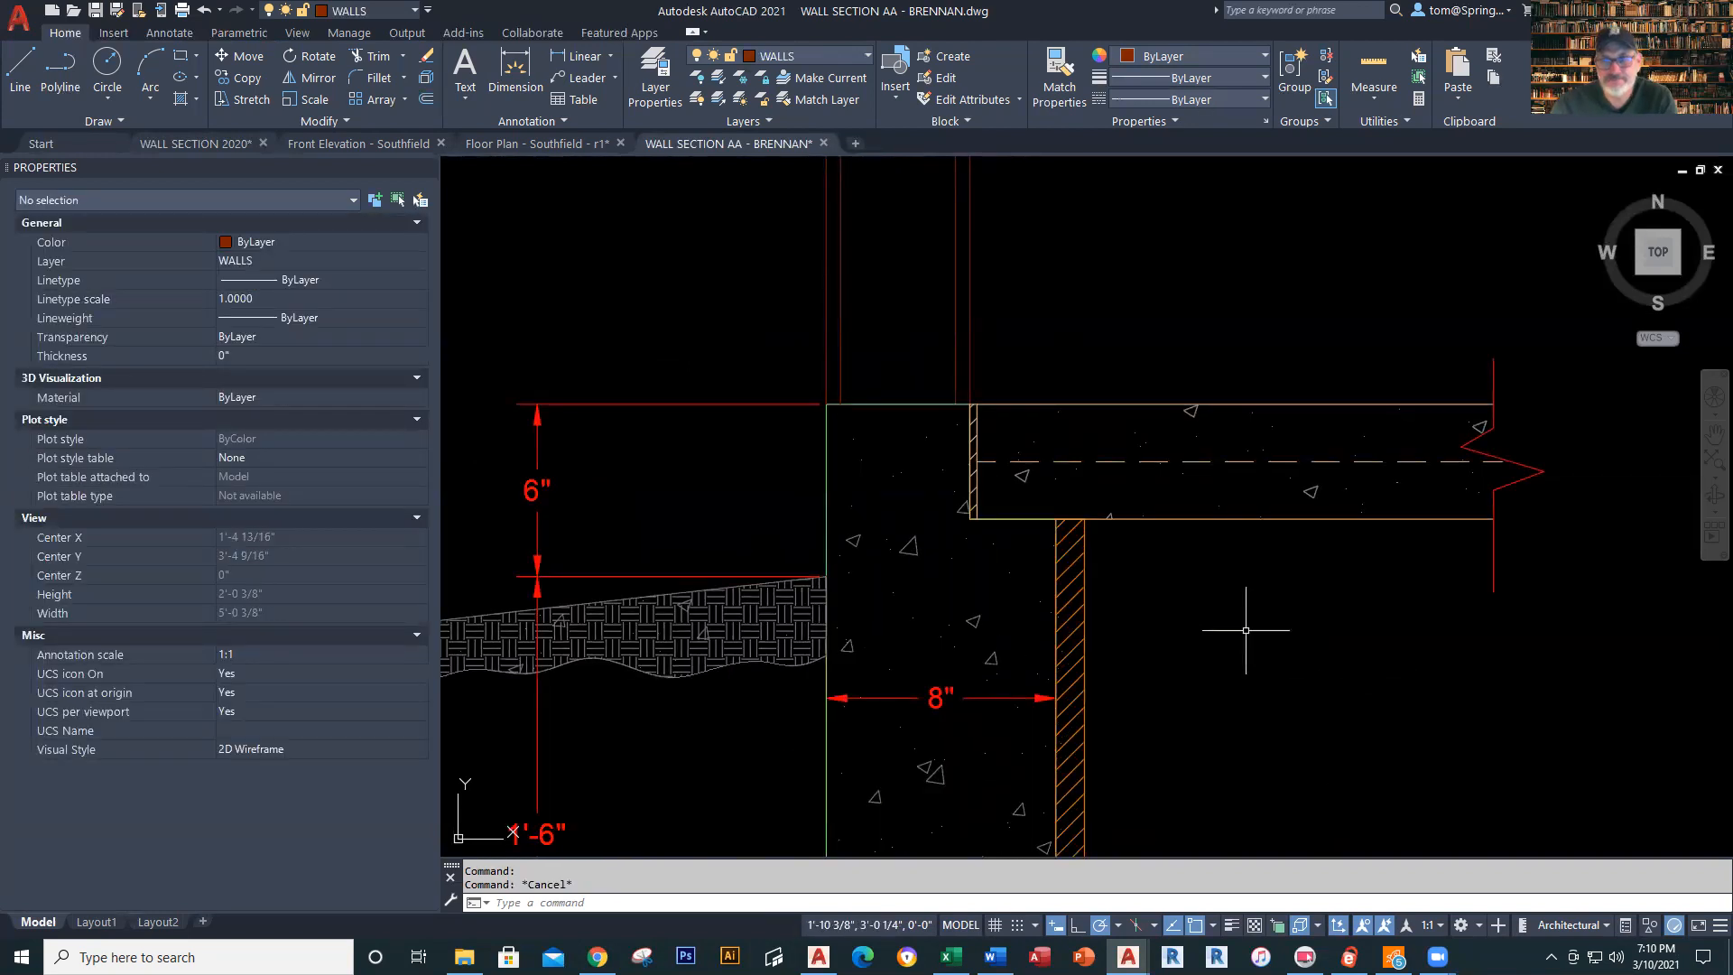
Add a horizontal linear dimension across the full wall thickness, above the upper ends of the vertical wall lines
scroll(1246, 630, down, 4)
mouse_move(1246, 630)
middle_down()
mouse_move(1110, 831)
mouse_move(1110, 809)
middle_up()
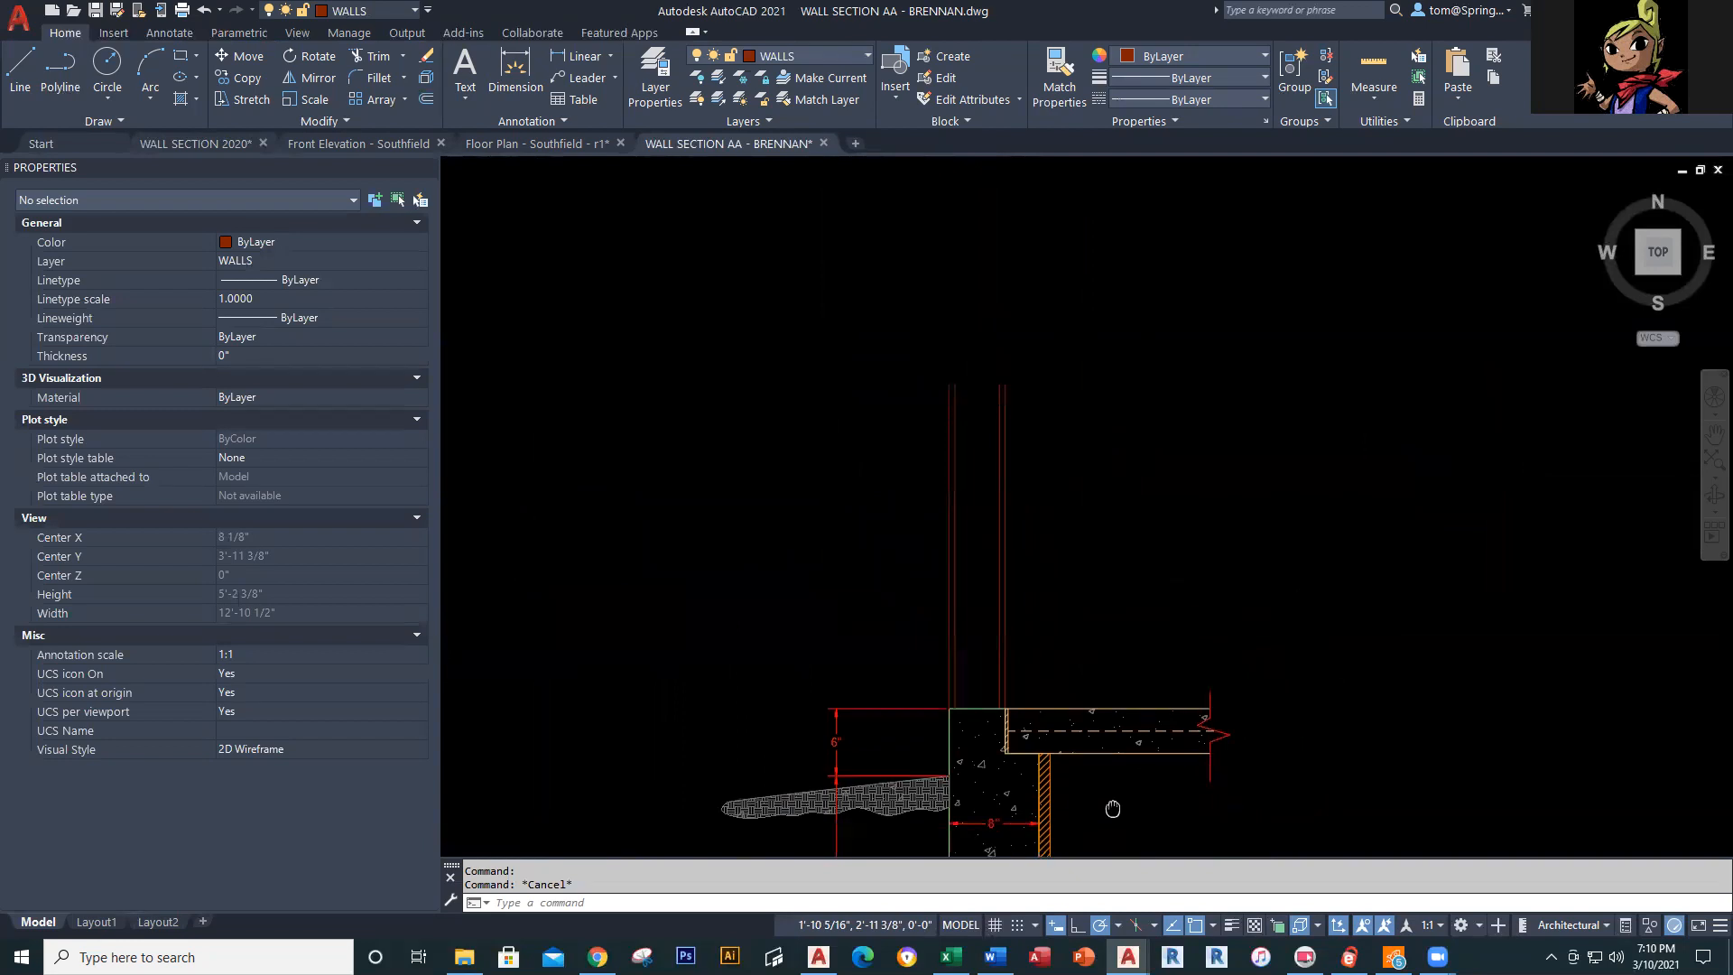
click(582, 60)
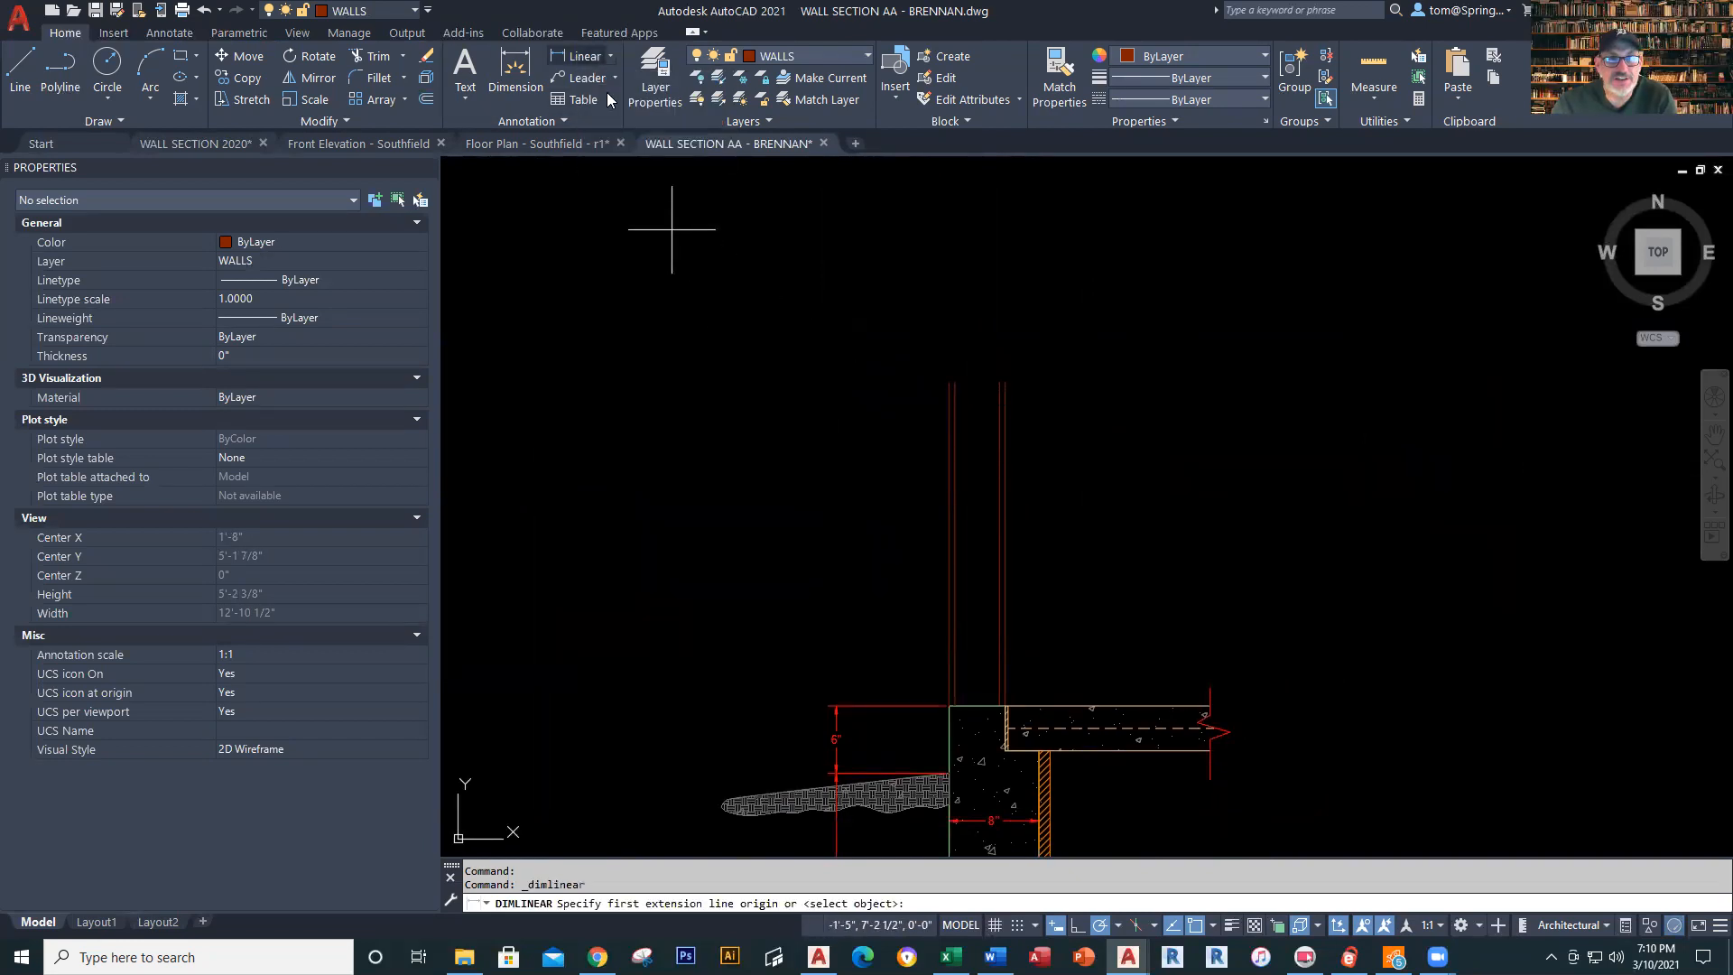
click(949, 382)
click(1005, 382)
click(1013, 316)
Move the new wall thickness dimension to the DIMENSIONS layer and clear the selection
click(1086, 287)
click(901, 335)
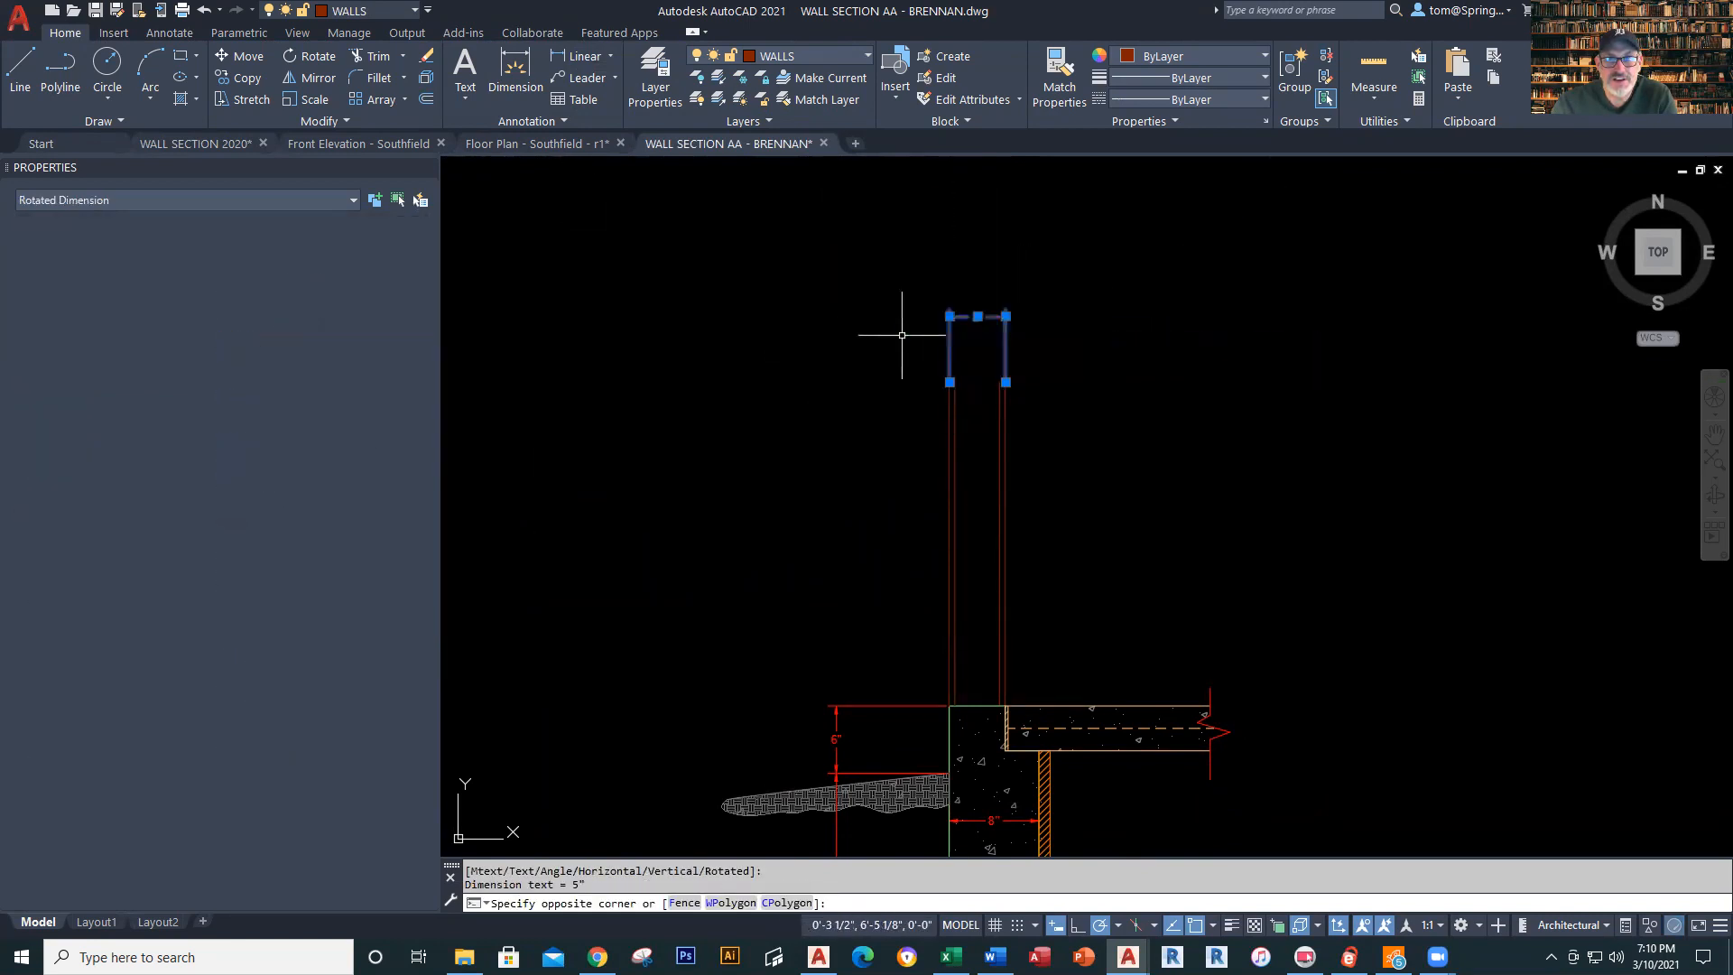
click(866, 56)
click(823, 197)
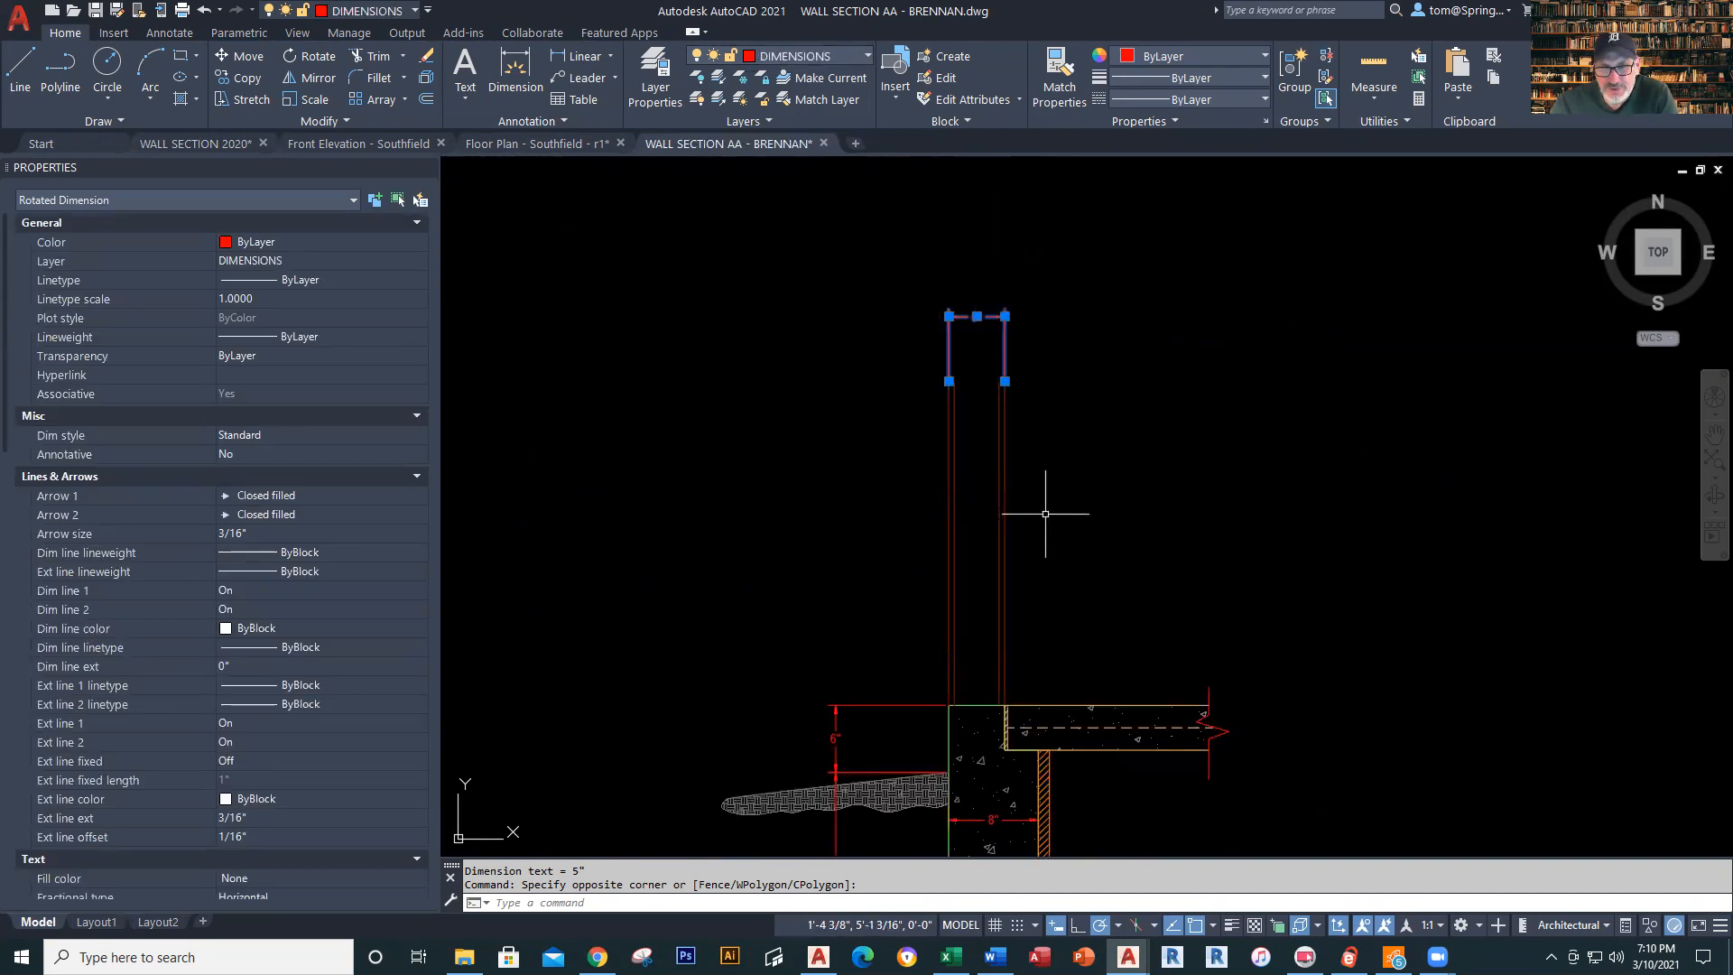
key(Escape)
key(Escape)
mouse_move(1157, 476)
middle_down()
mouse_move(1156, 387)
mouse_move(1137, 460)
middle_up()
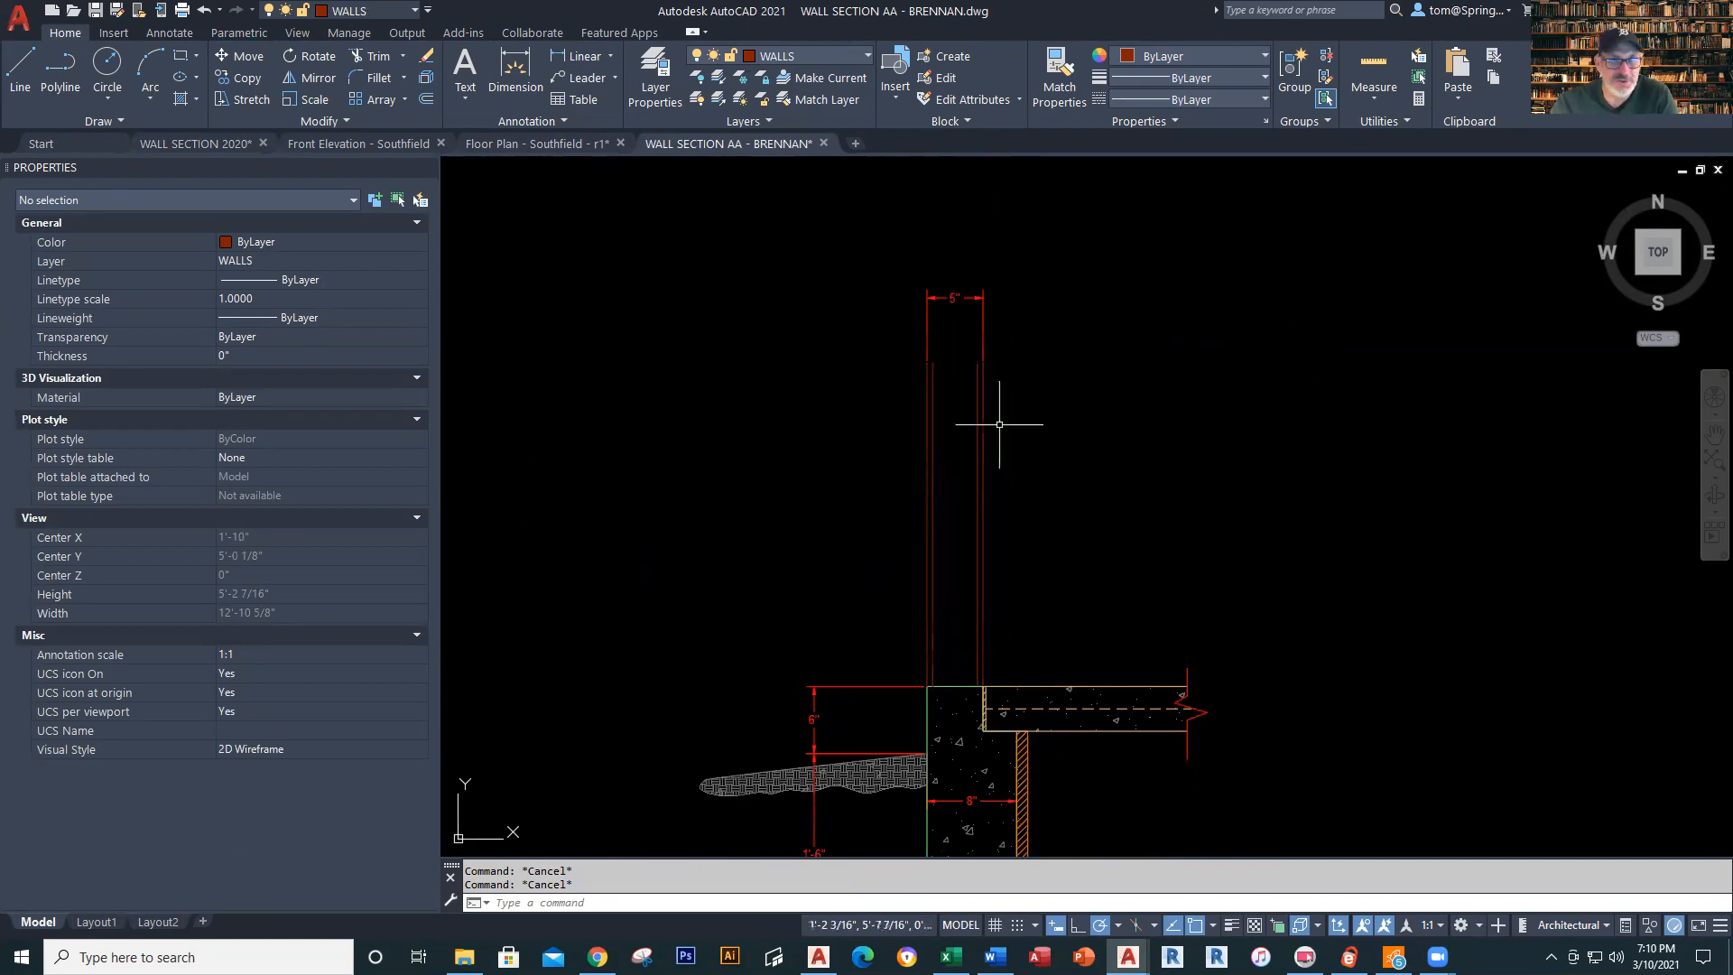
click(868, 58)
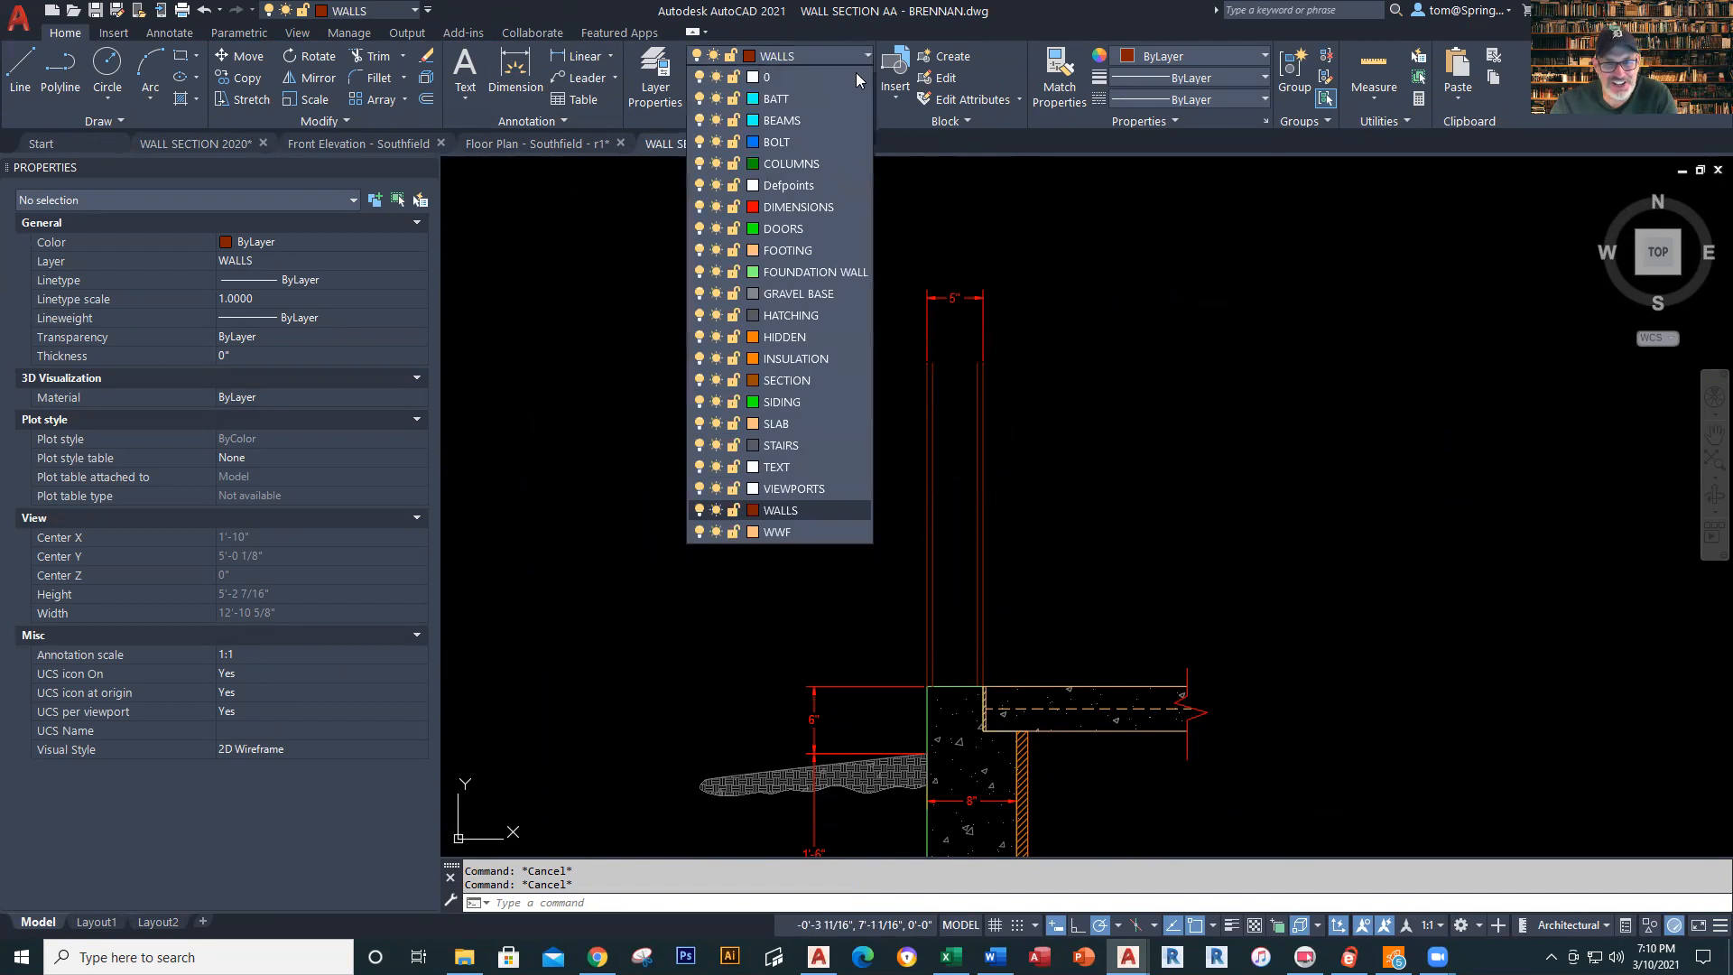
click(823, 98)
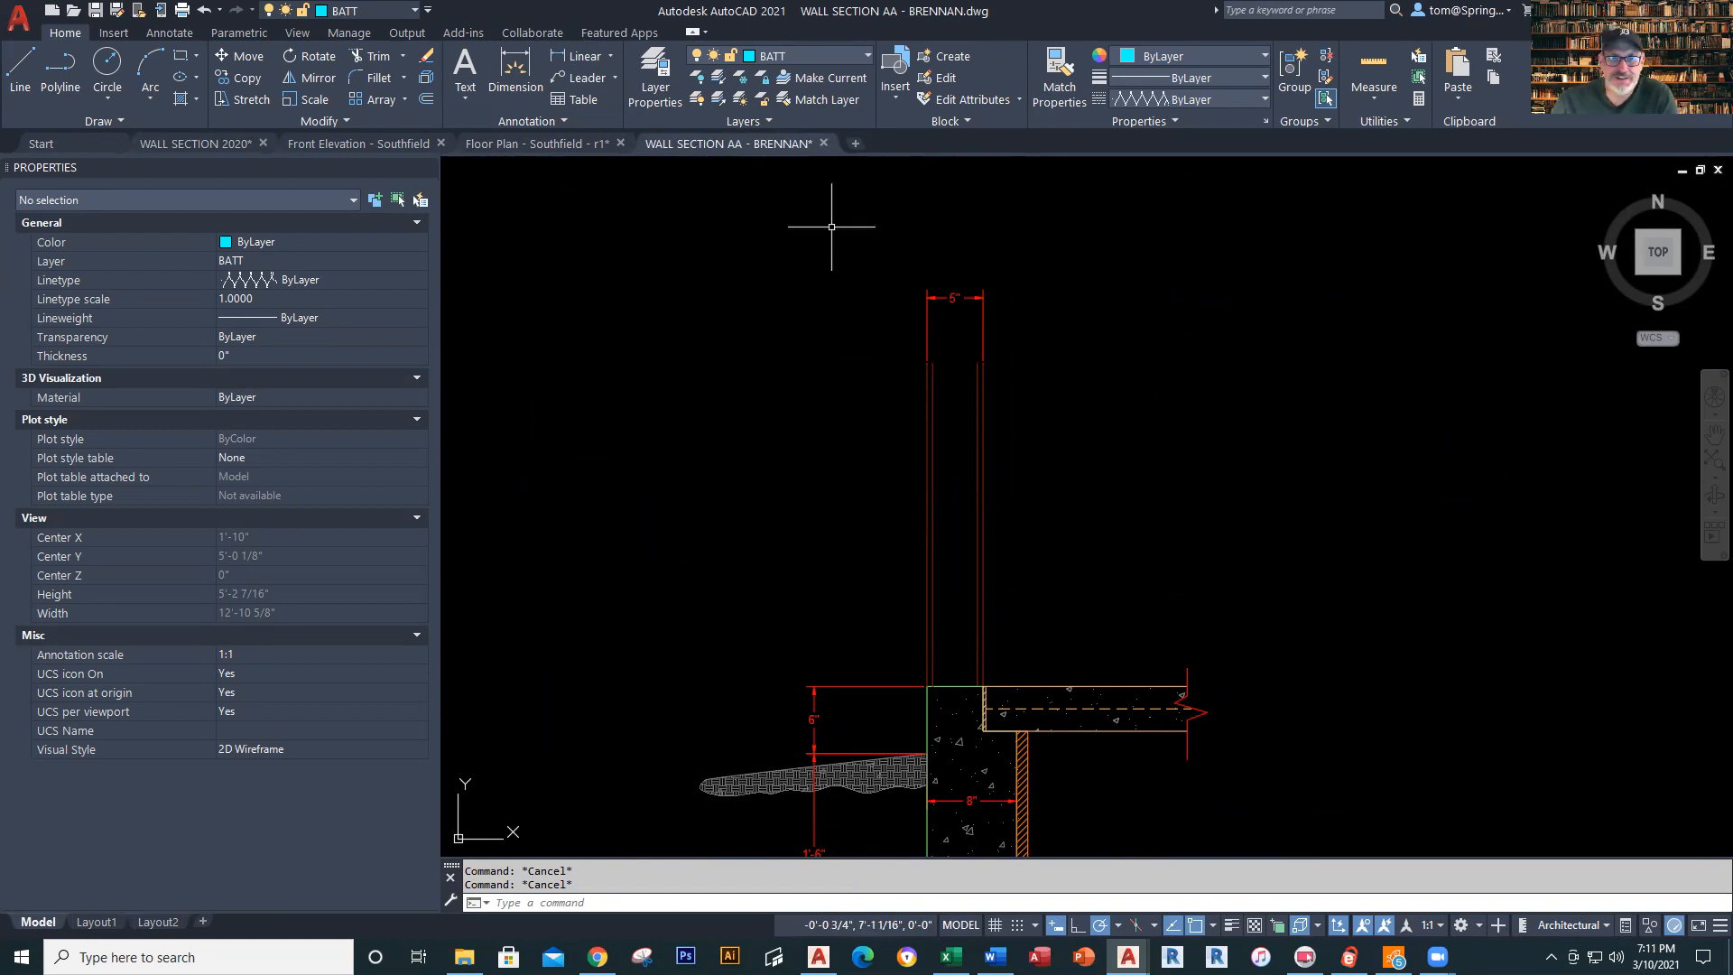
click(868, 56)
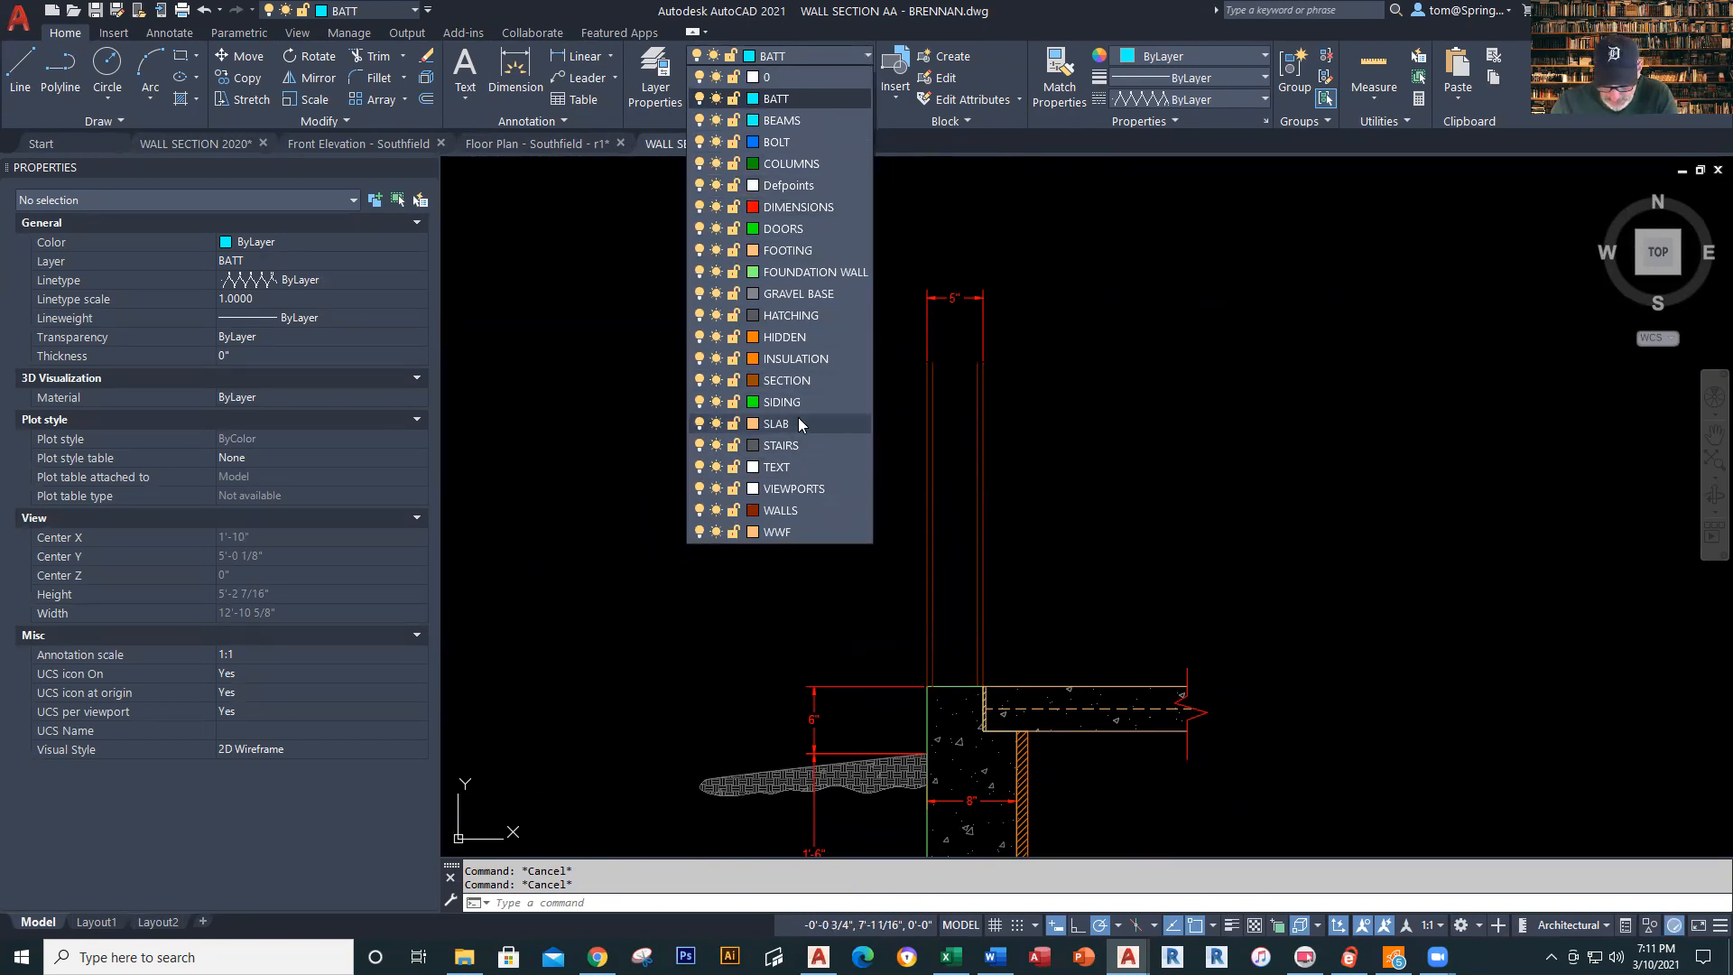
click(798, 508)
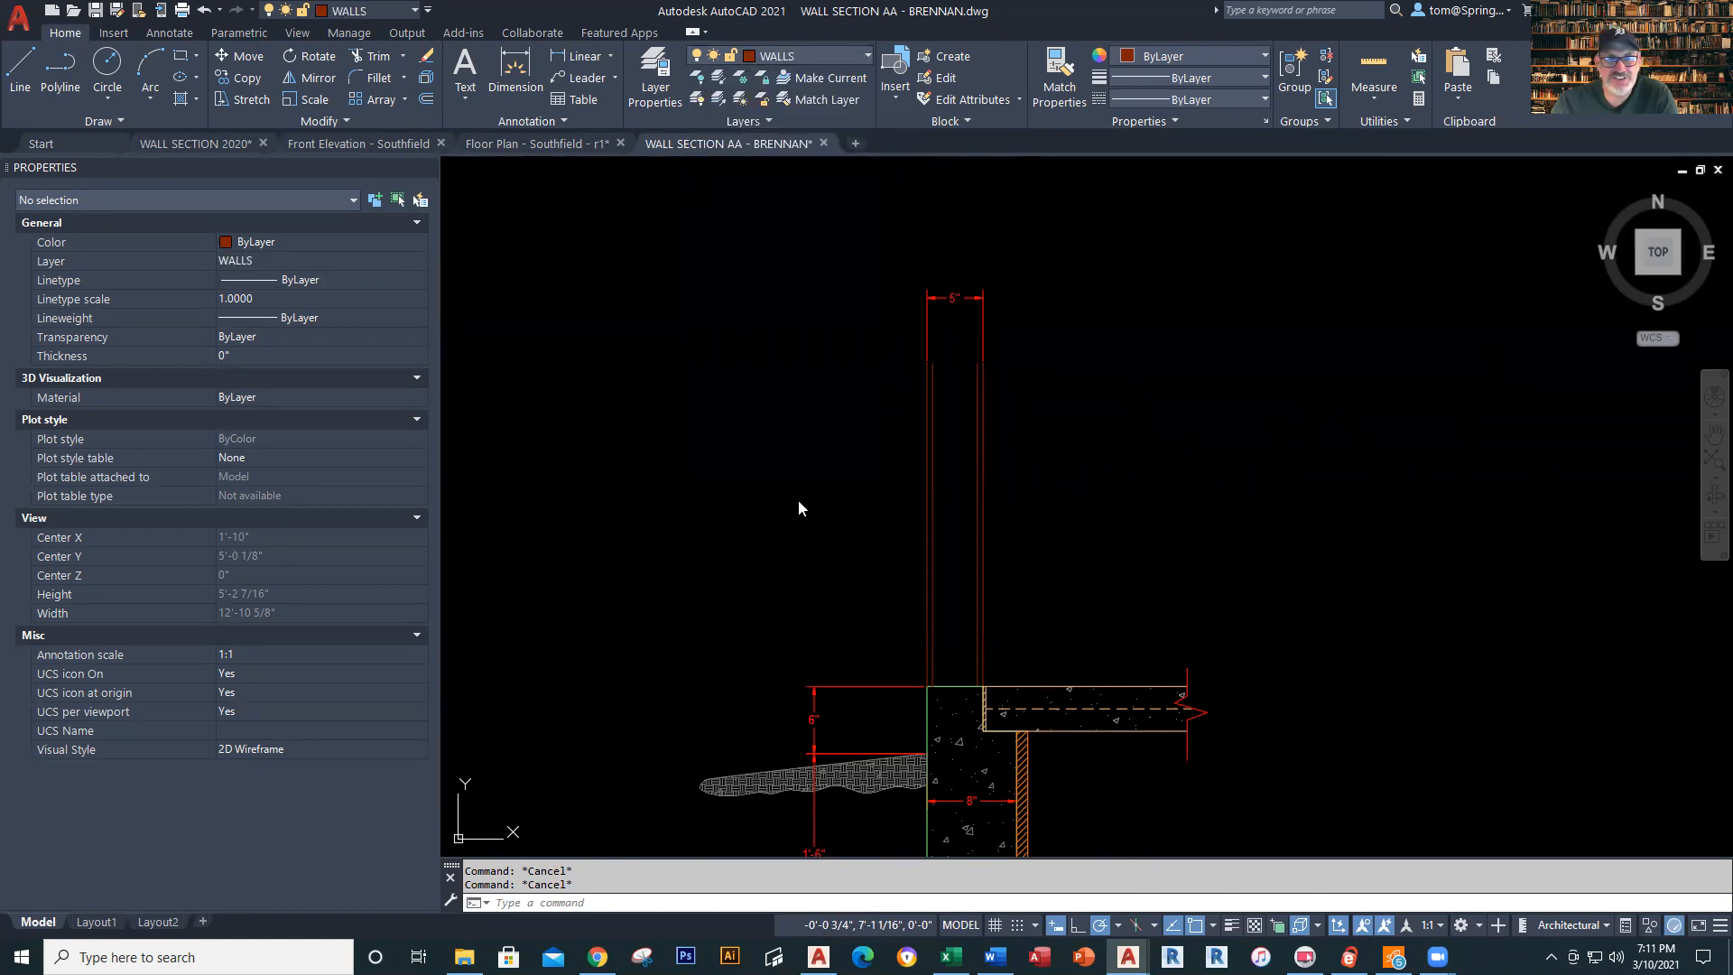
Draw a 4" by 2" sill plate rectangle on top of the foundation wall, between the inner vertical wall lines
mouse_move(236, 141)
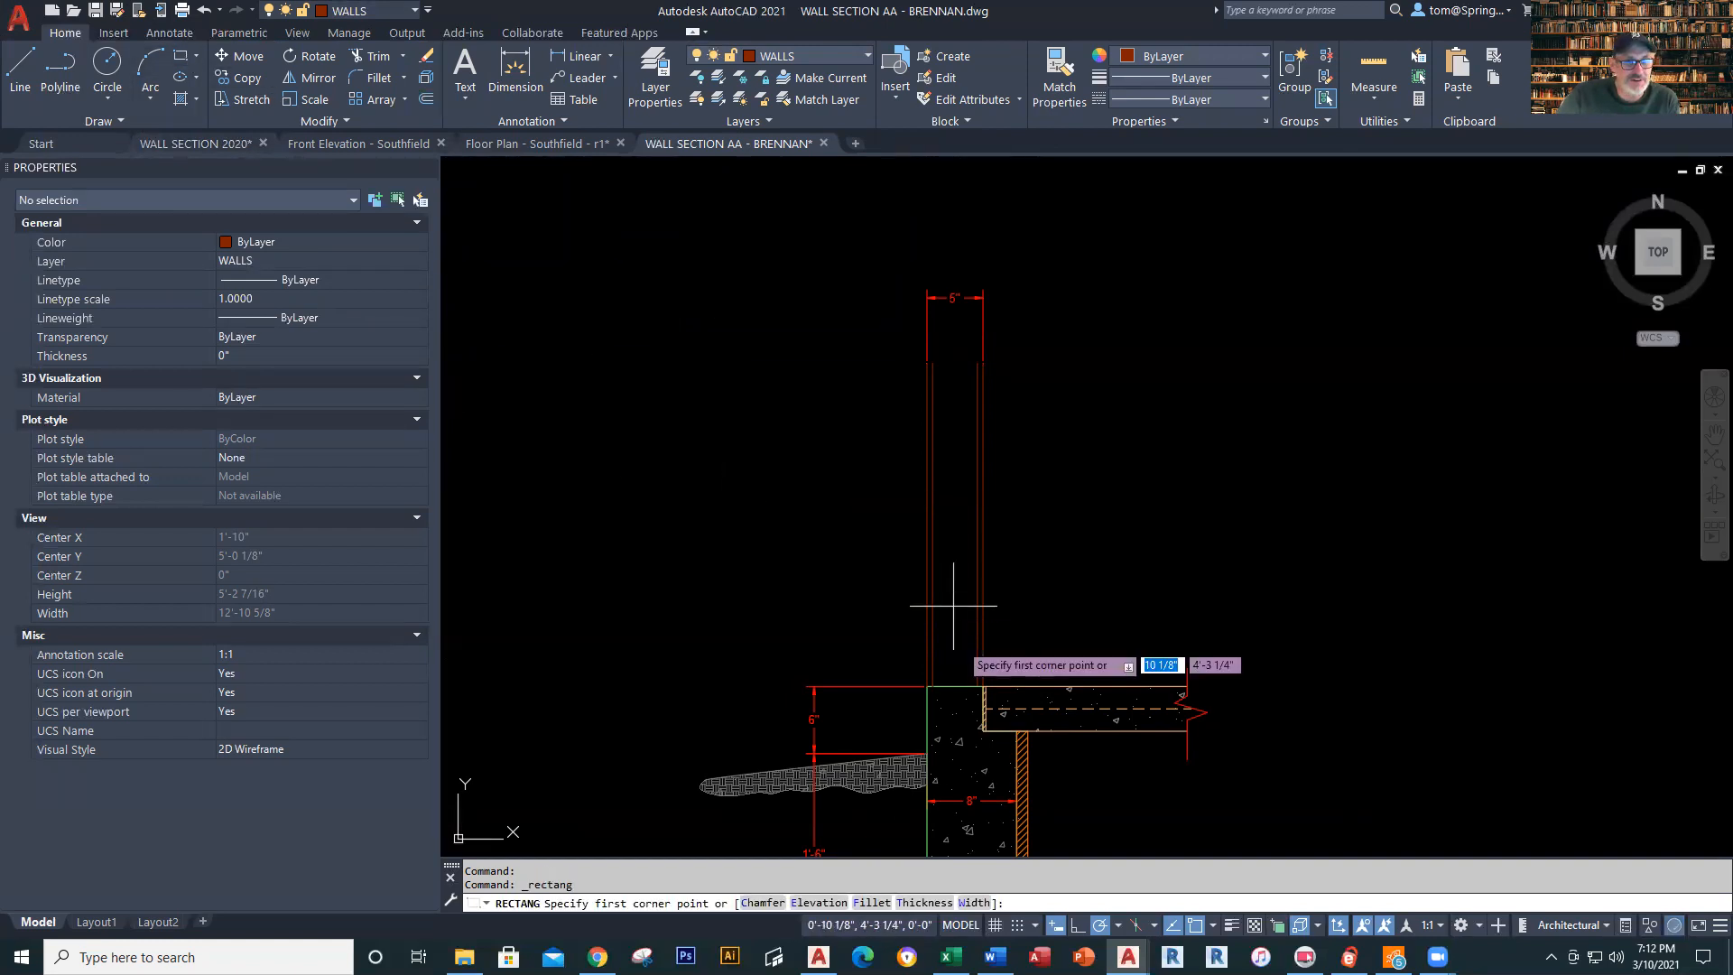
scroll(992, 708, up, 6)
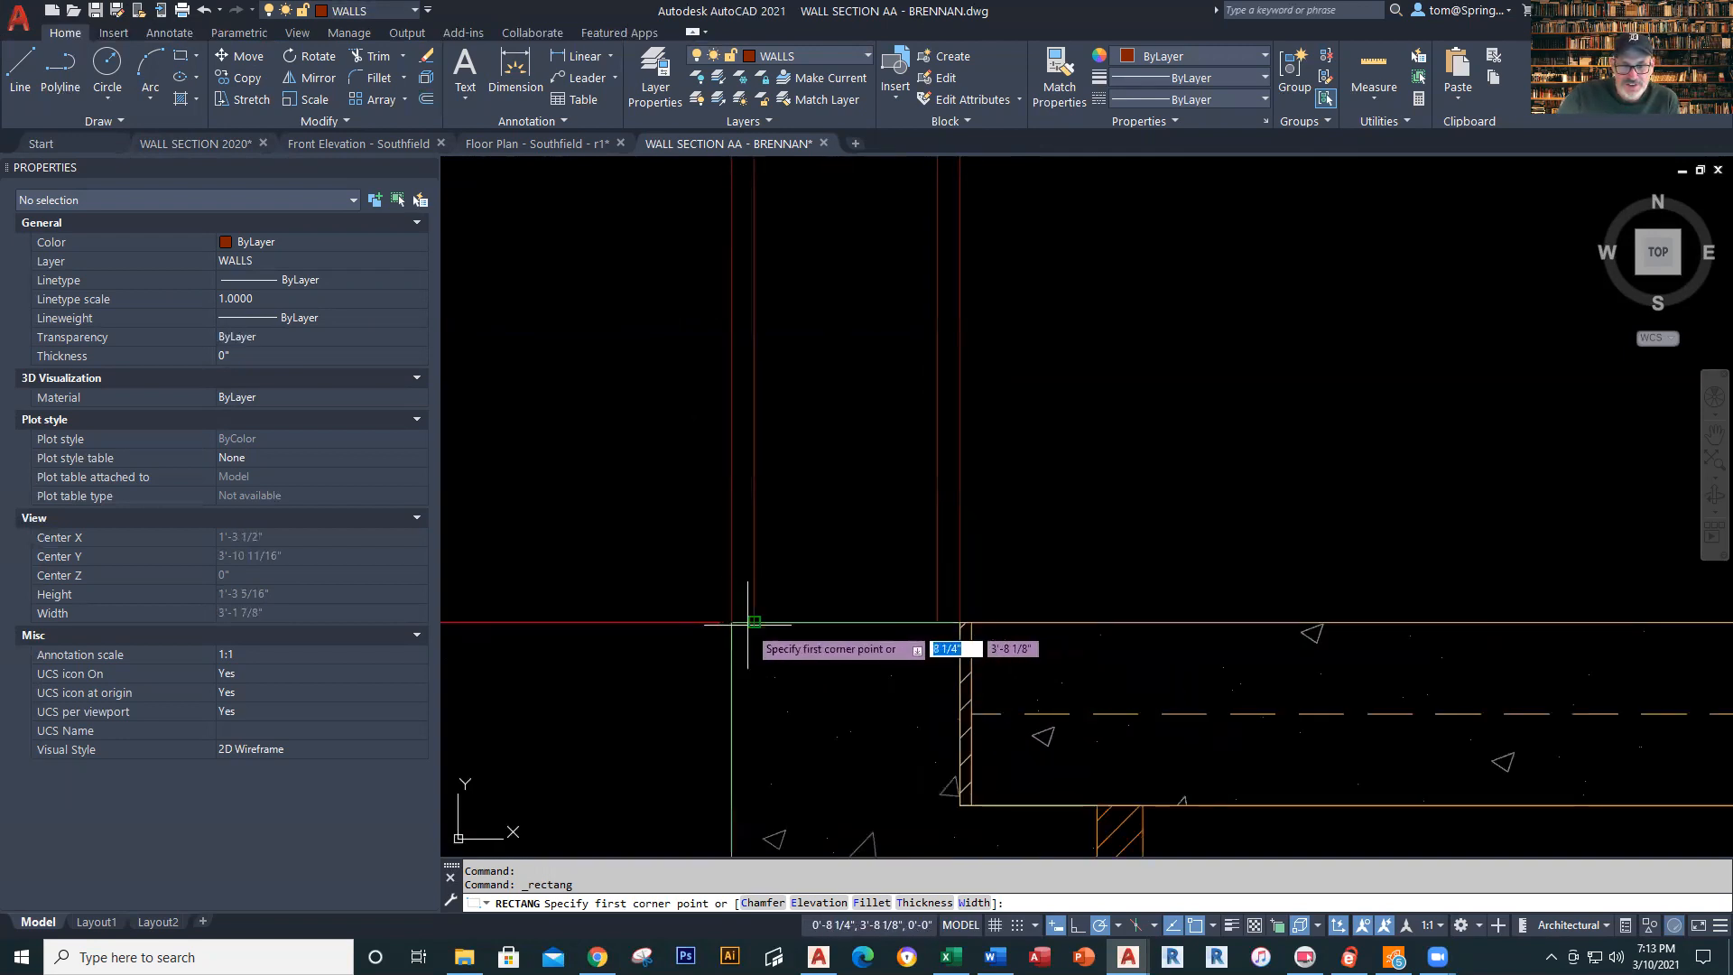
click(754, 622)
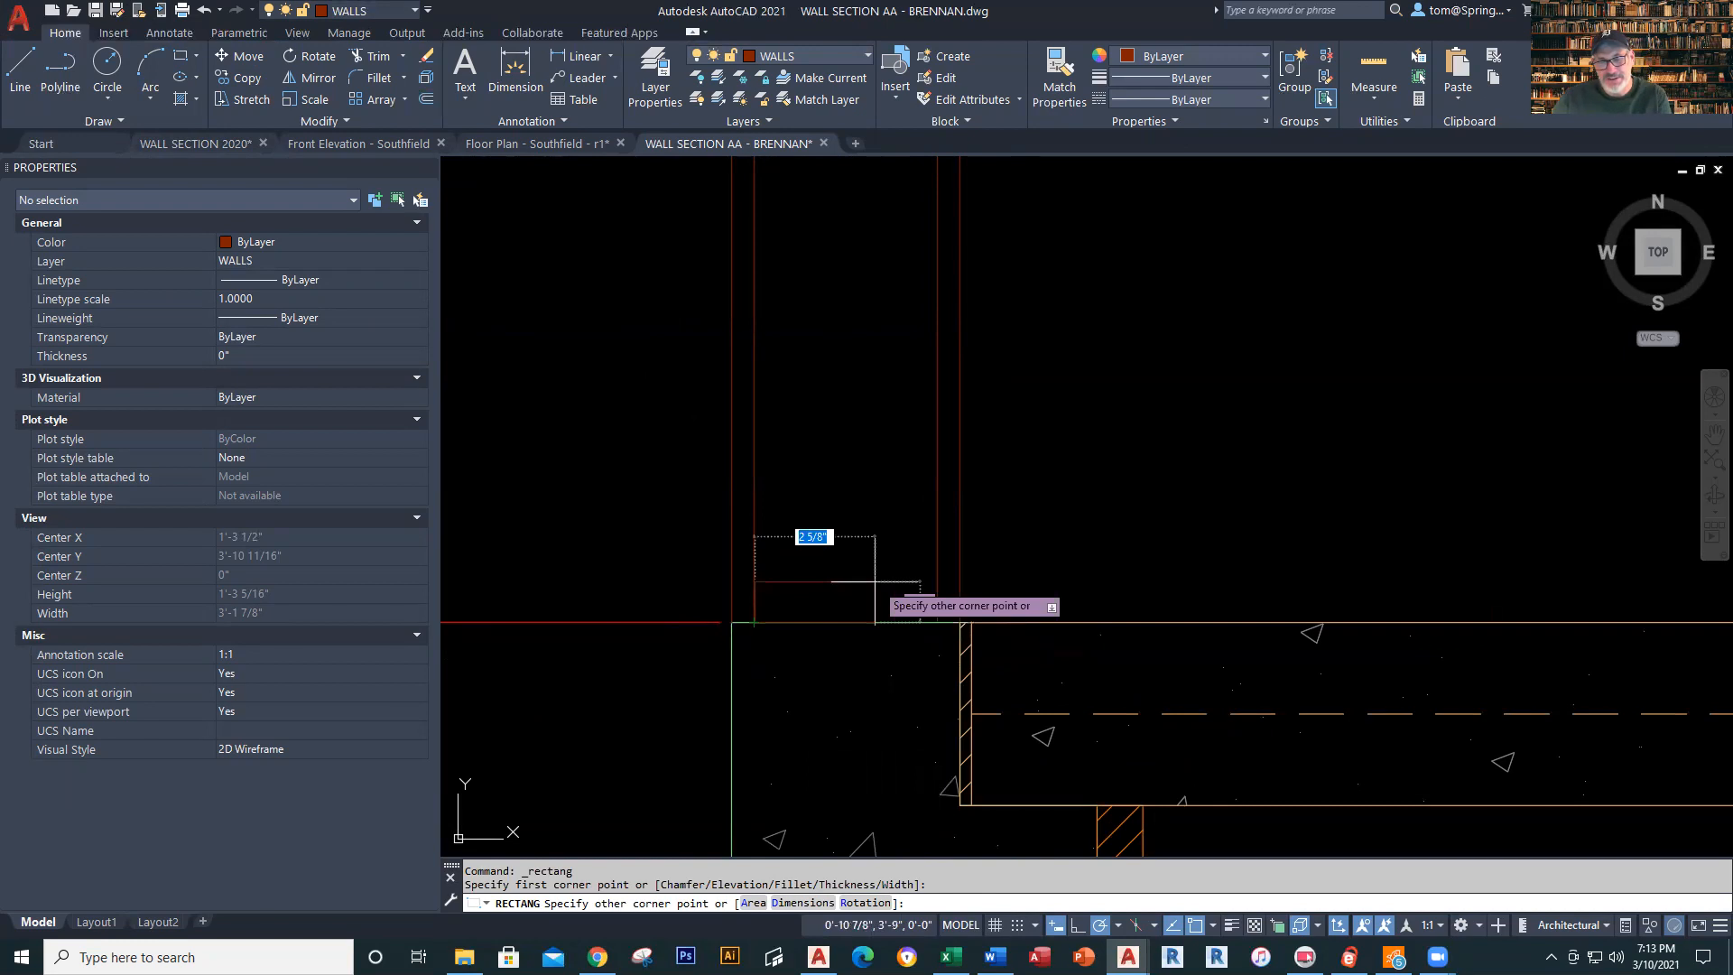
text(4,2)
key(Return)
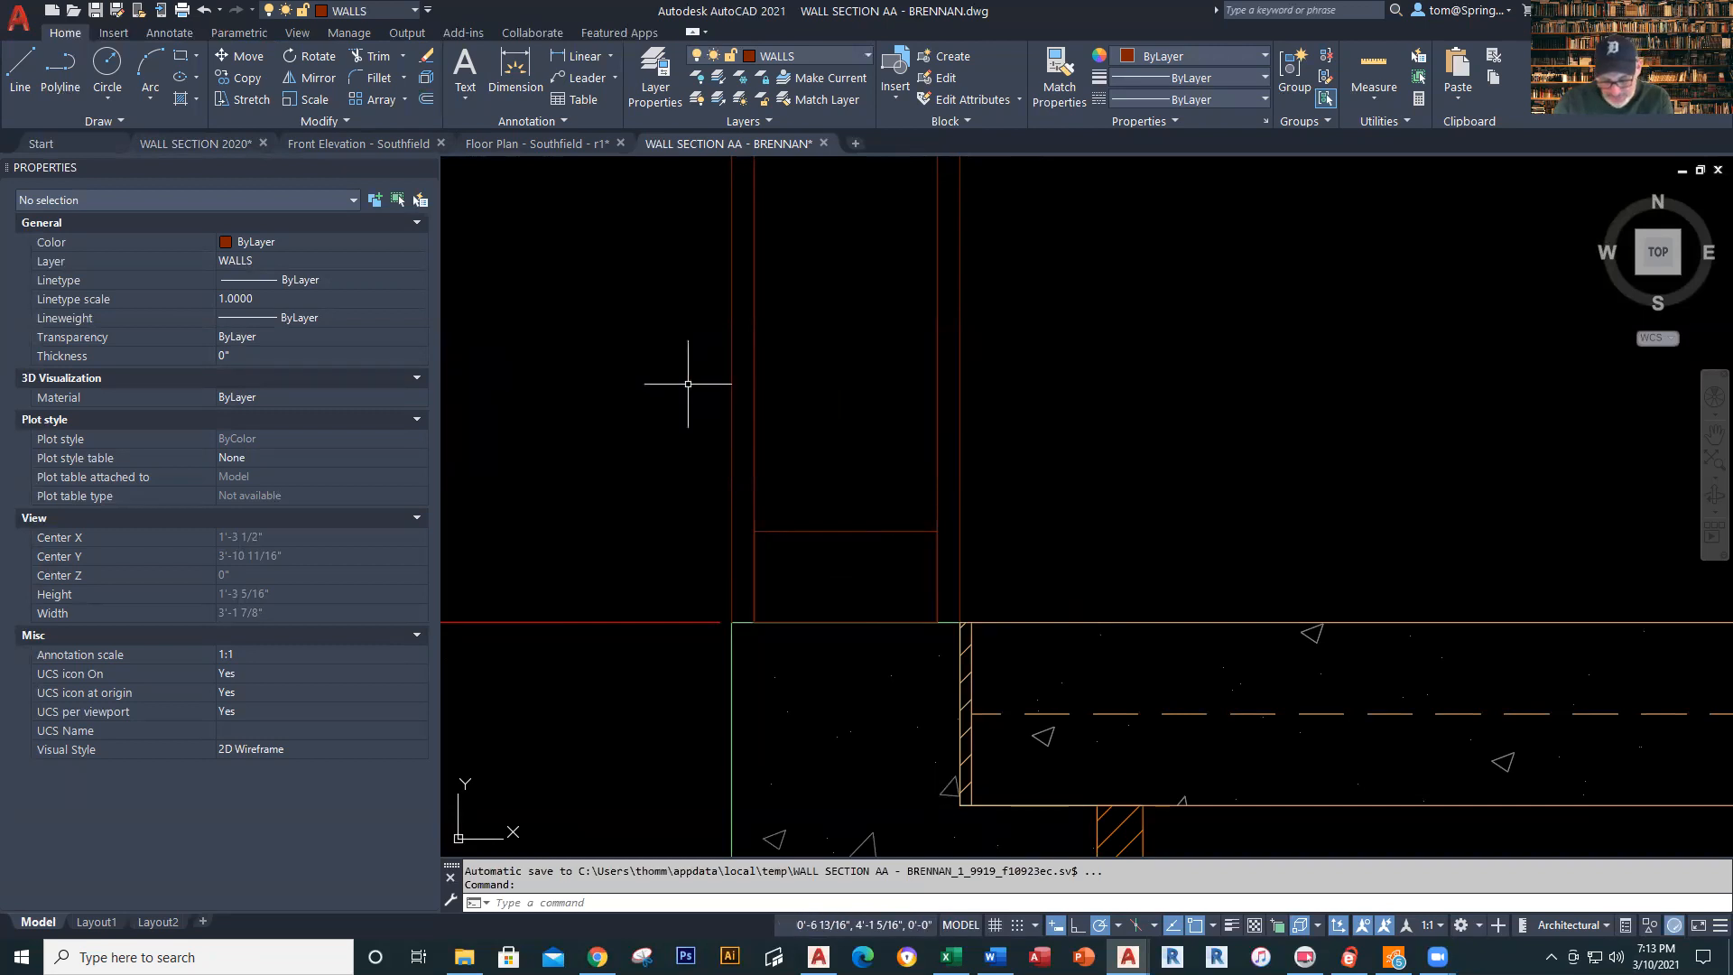
Draw two crossing diagonal lines between opposite corners of the sill plate rectangle
click(20, 70)
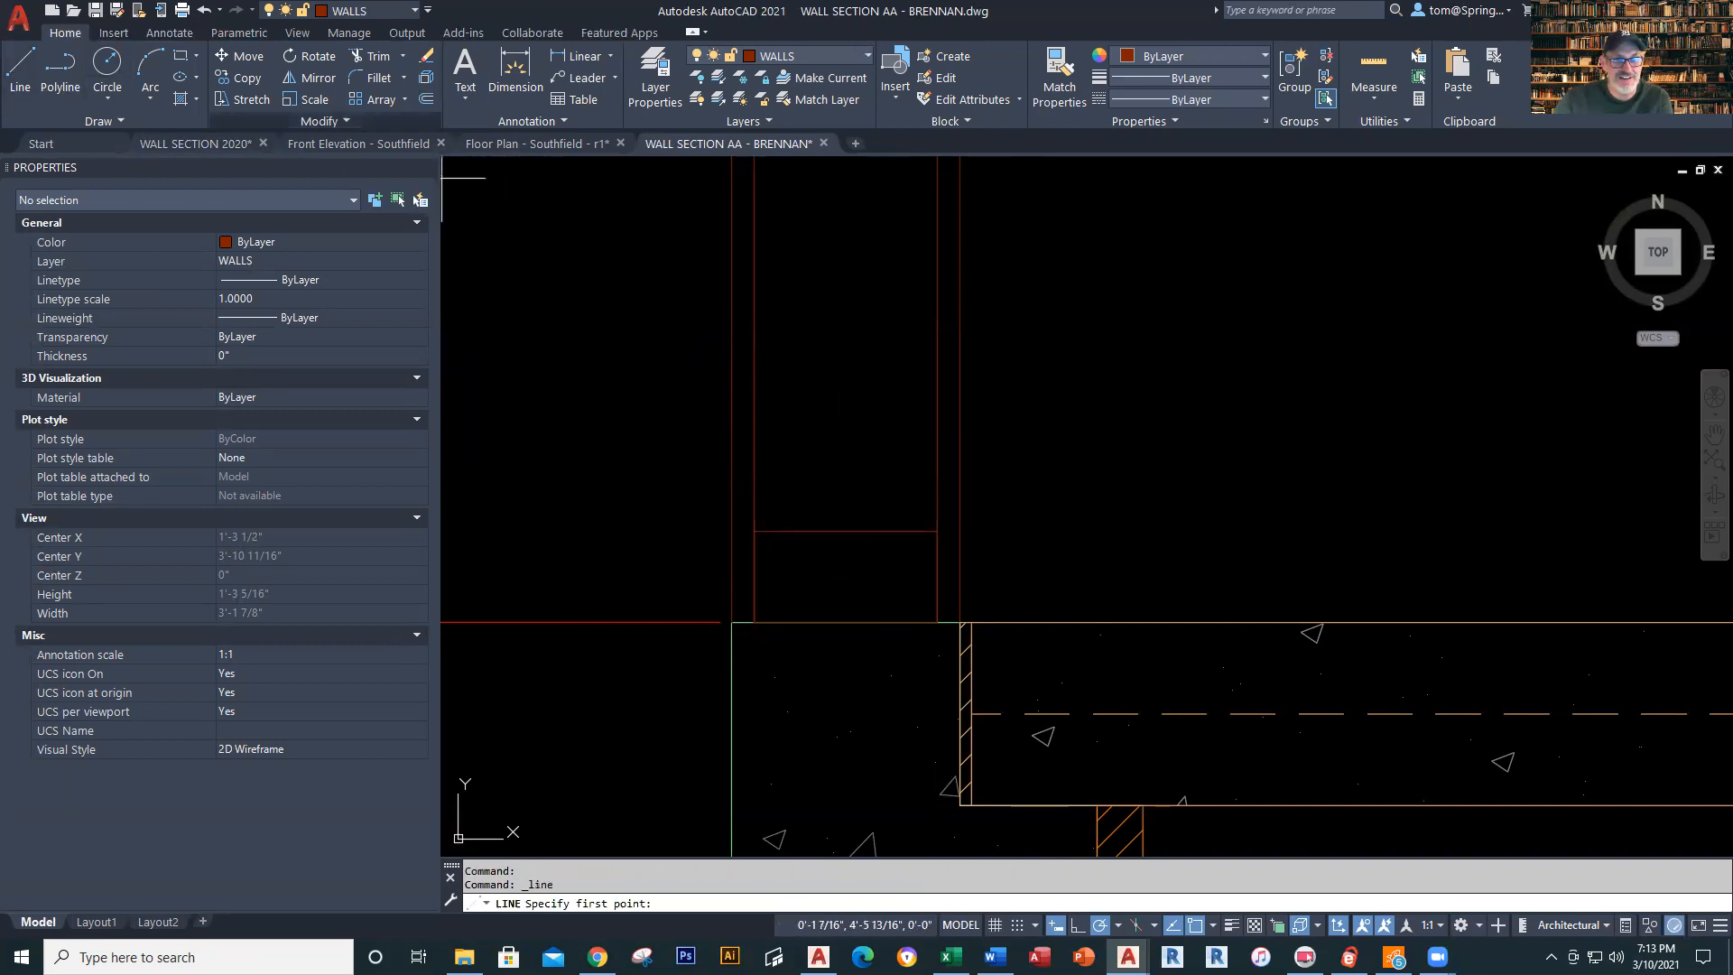
click(753, 531)
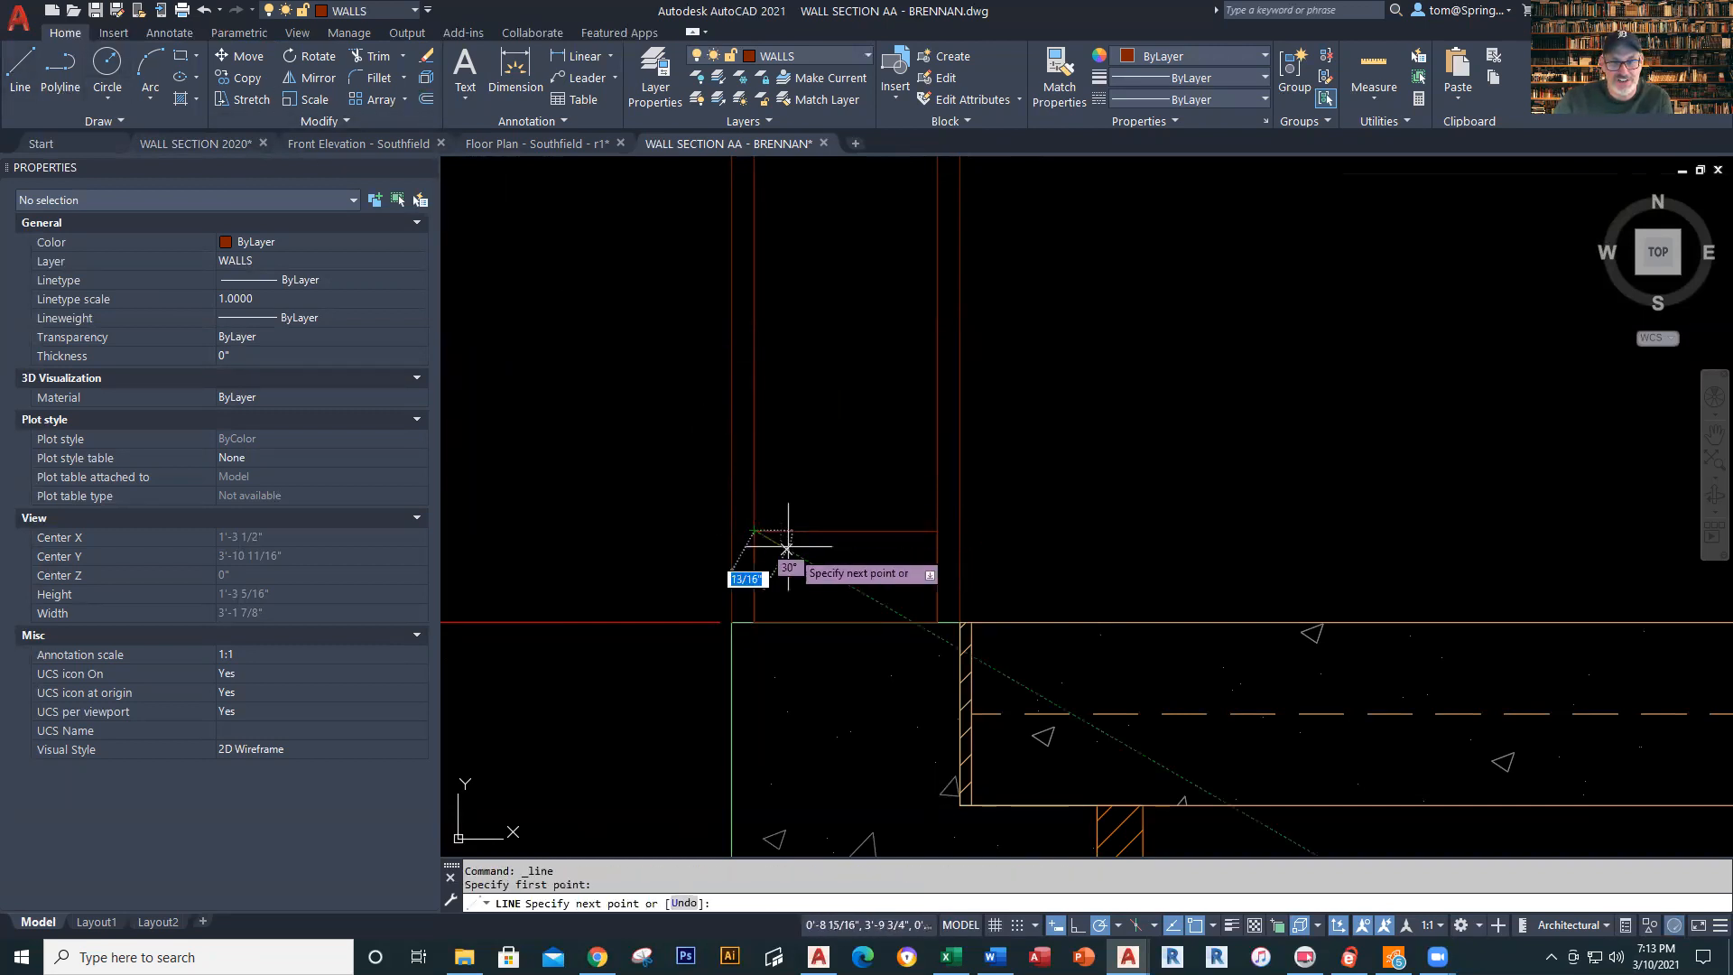
click(937, 621)
key(Escape)
right_click(1053, 495)
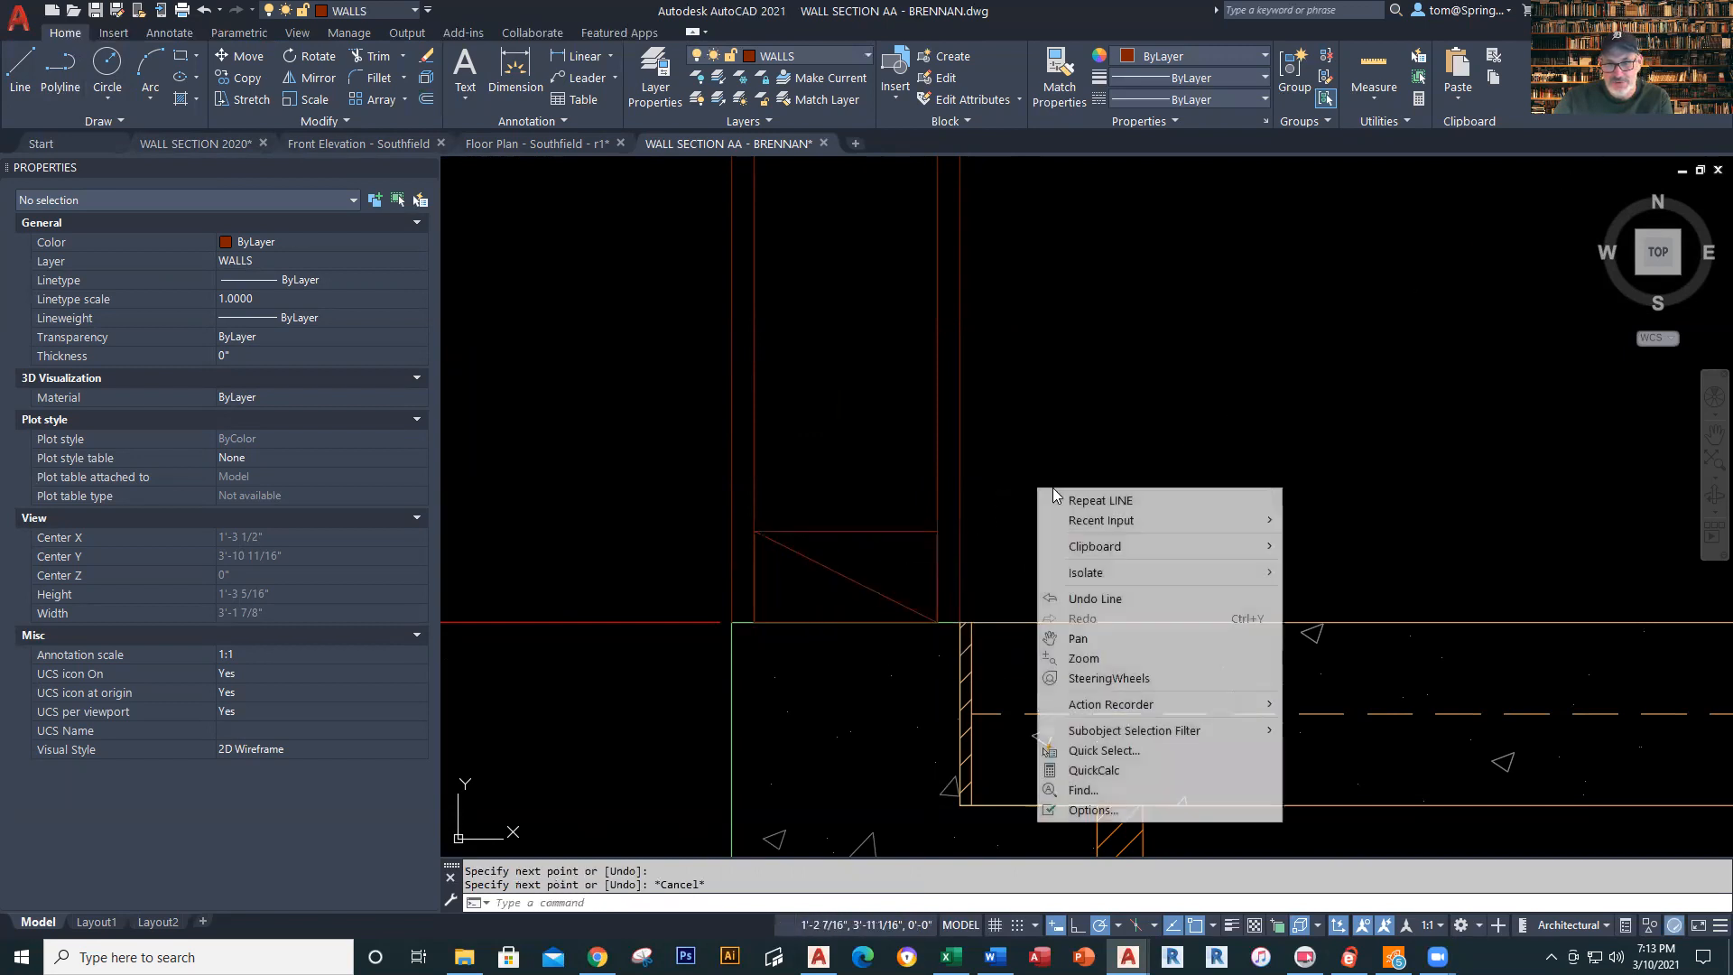
click(1083, 501)
click(937, 531)
click(754, 621)
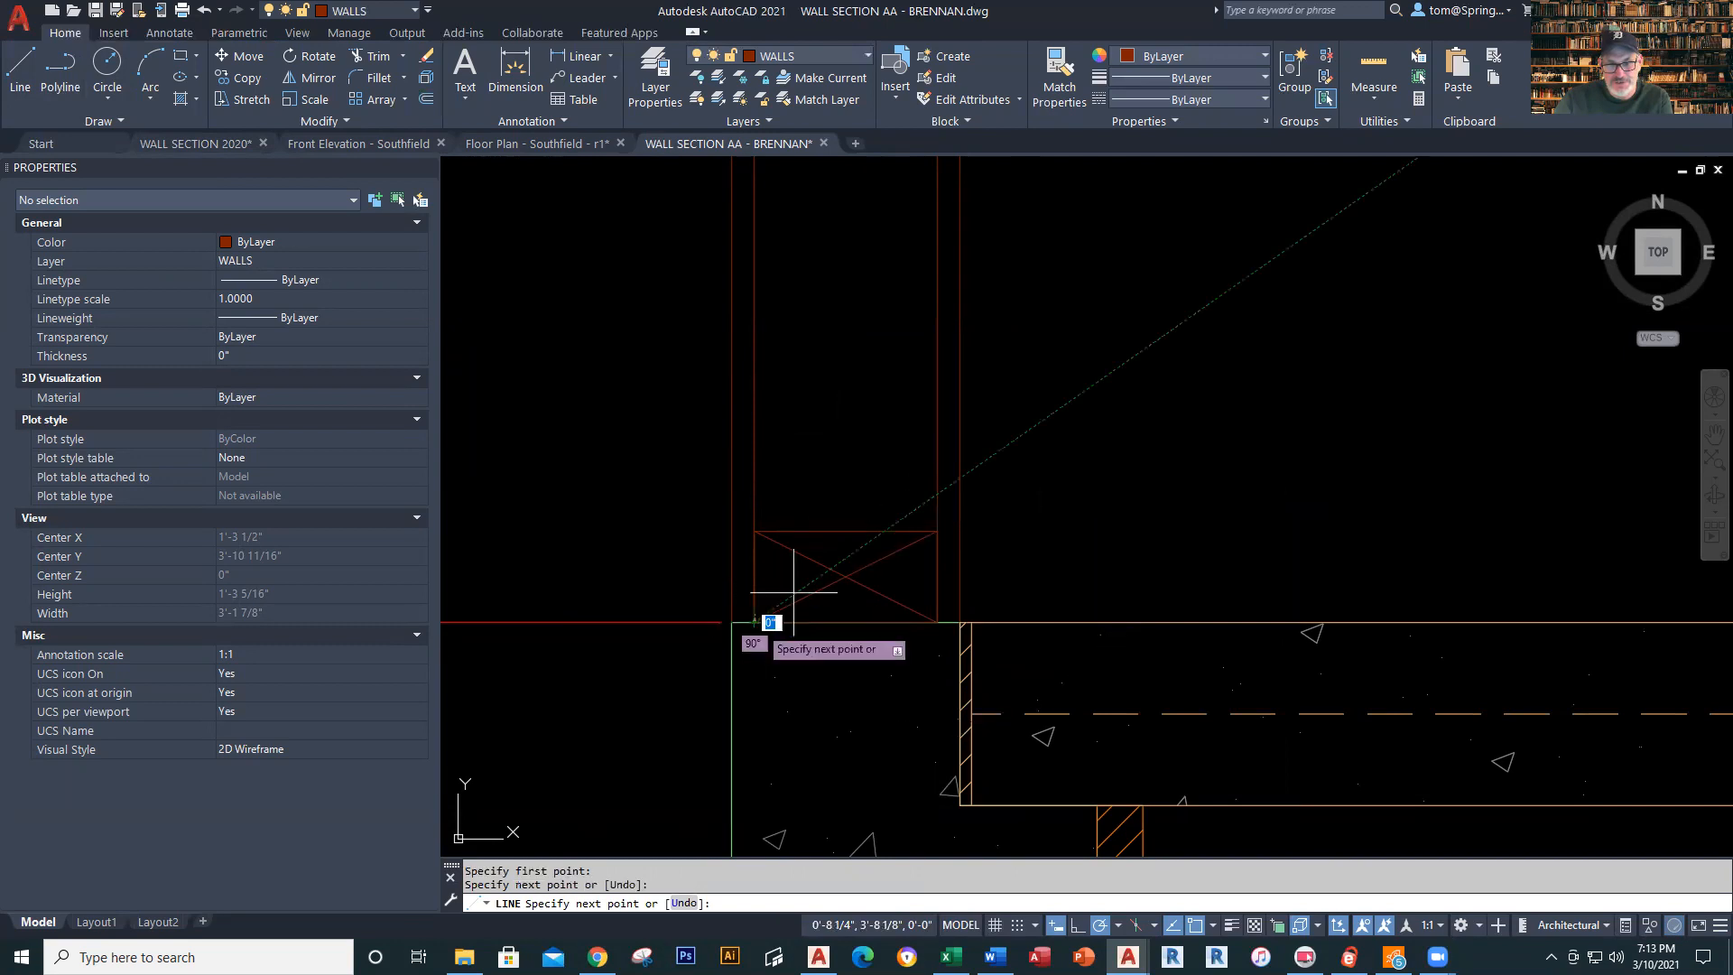
key(Escape)
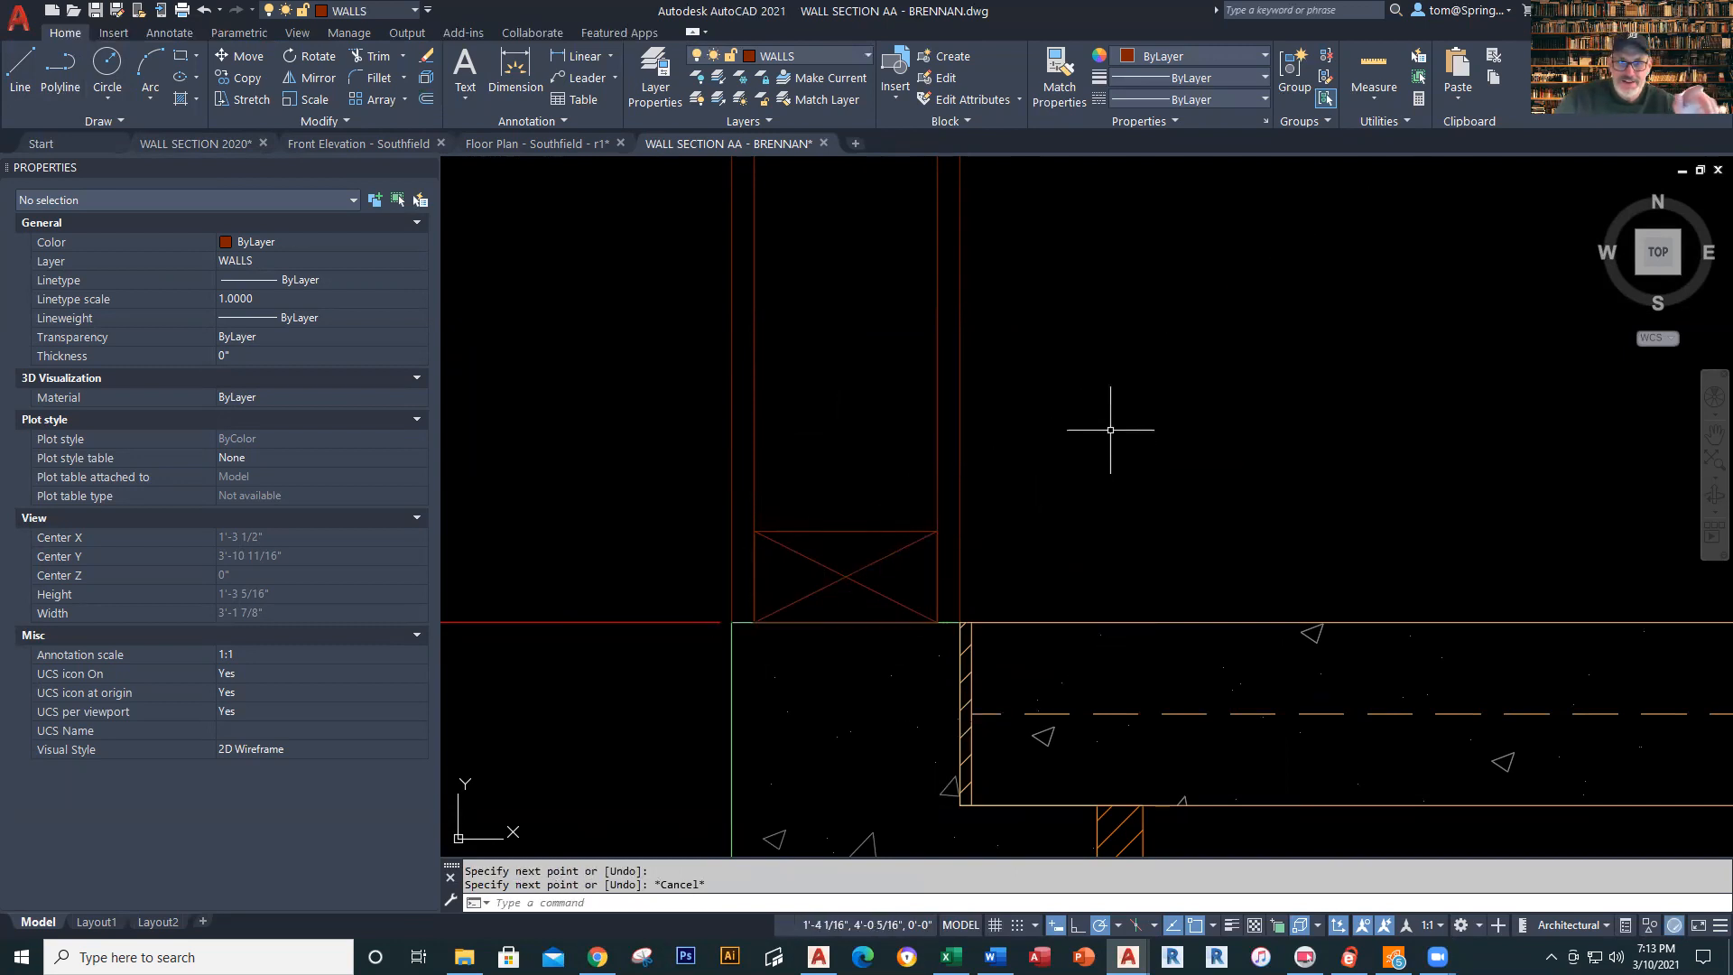
Make BOLT the current layer
scroll(1110, 430, down, 2)
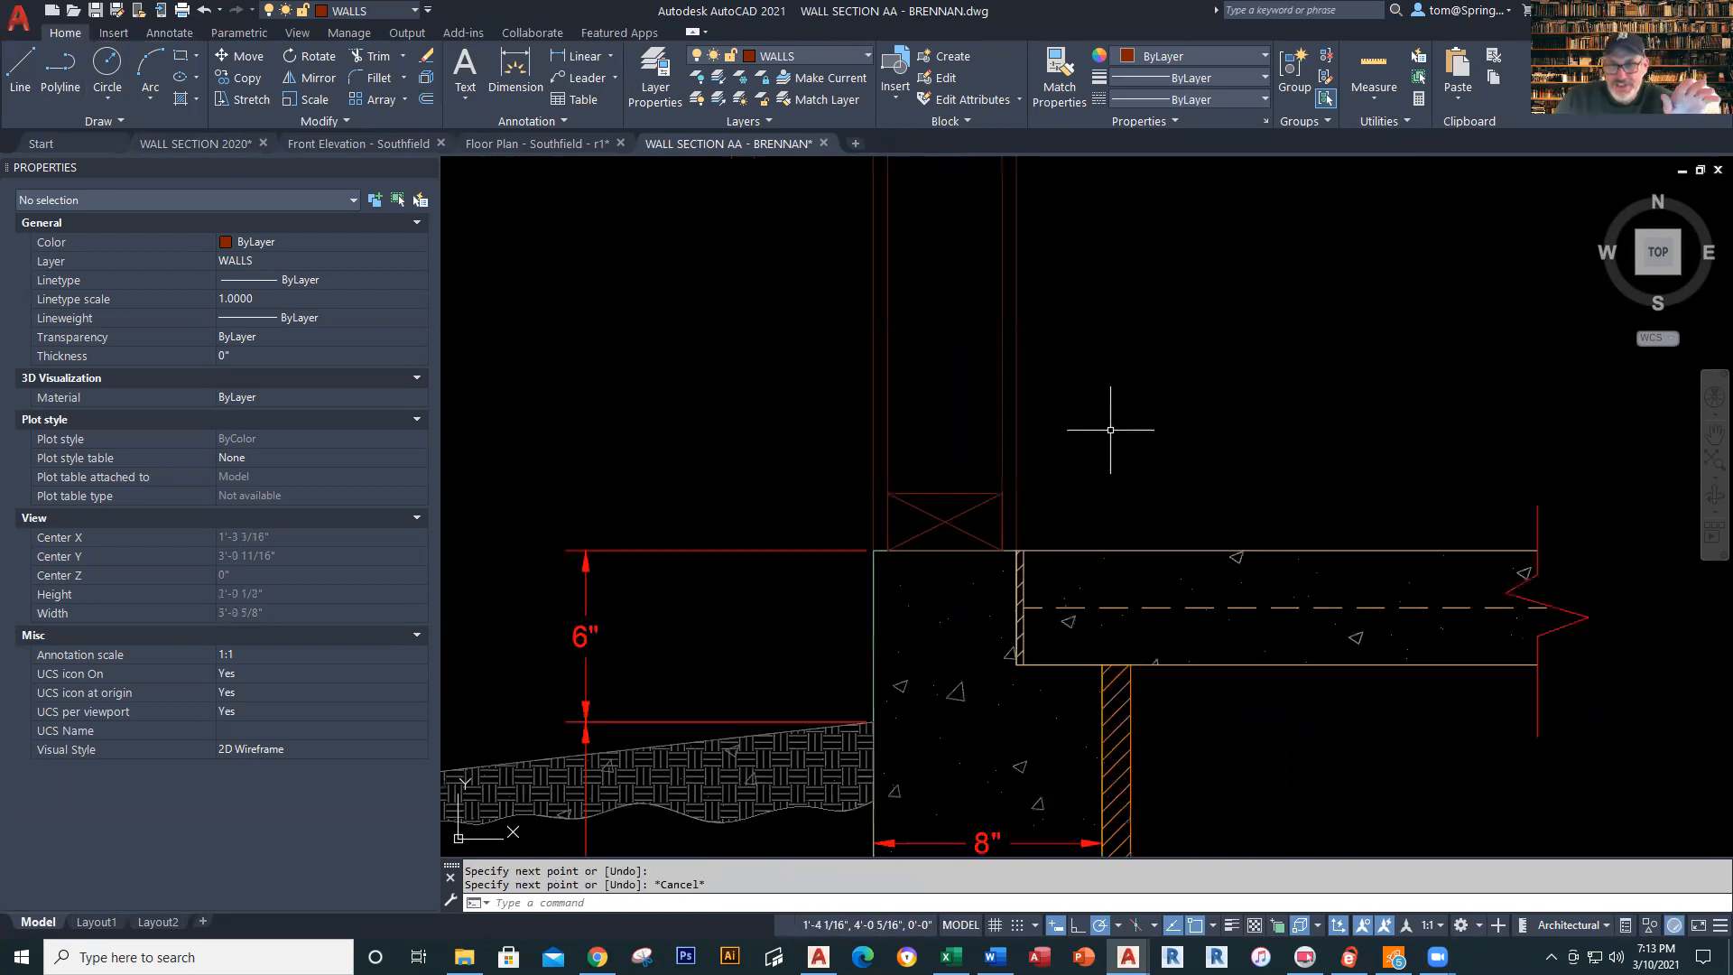
click(866, 59)
click(819, 142)
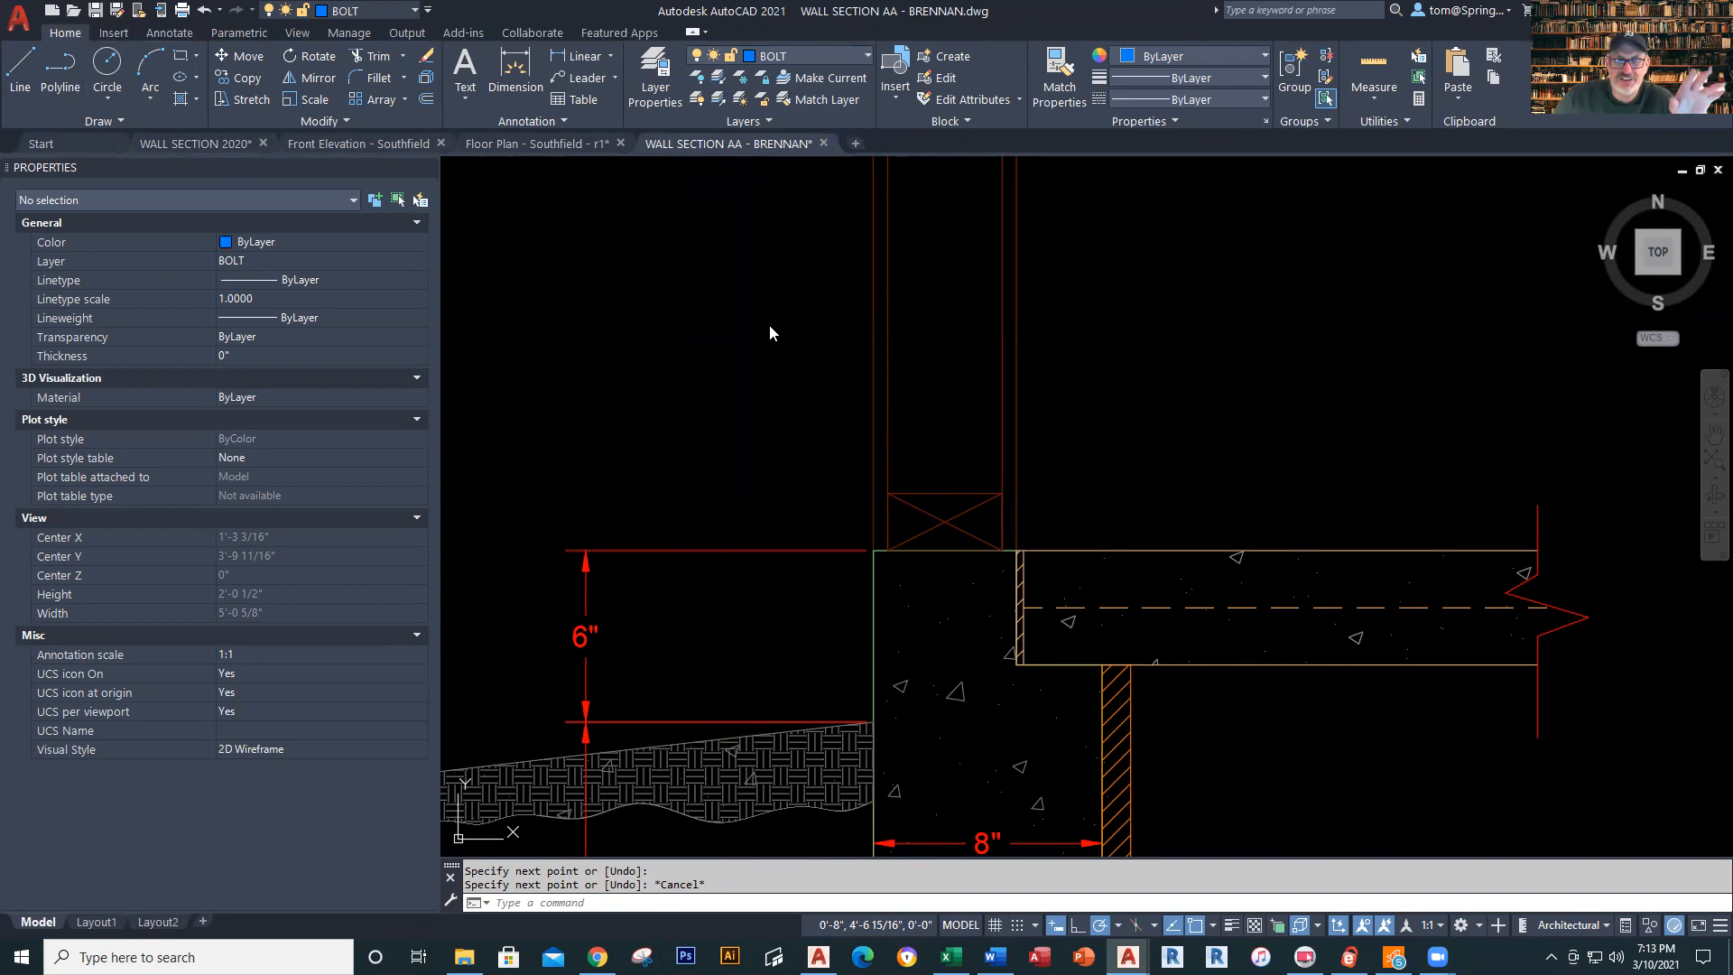
Switch to the WALL SECTION 2020 drawing and measure the anchor bolt head's width with a temporary linear dimension
click(196, 144)
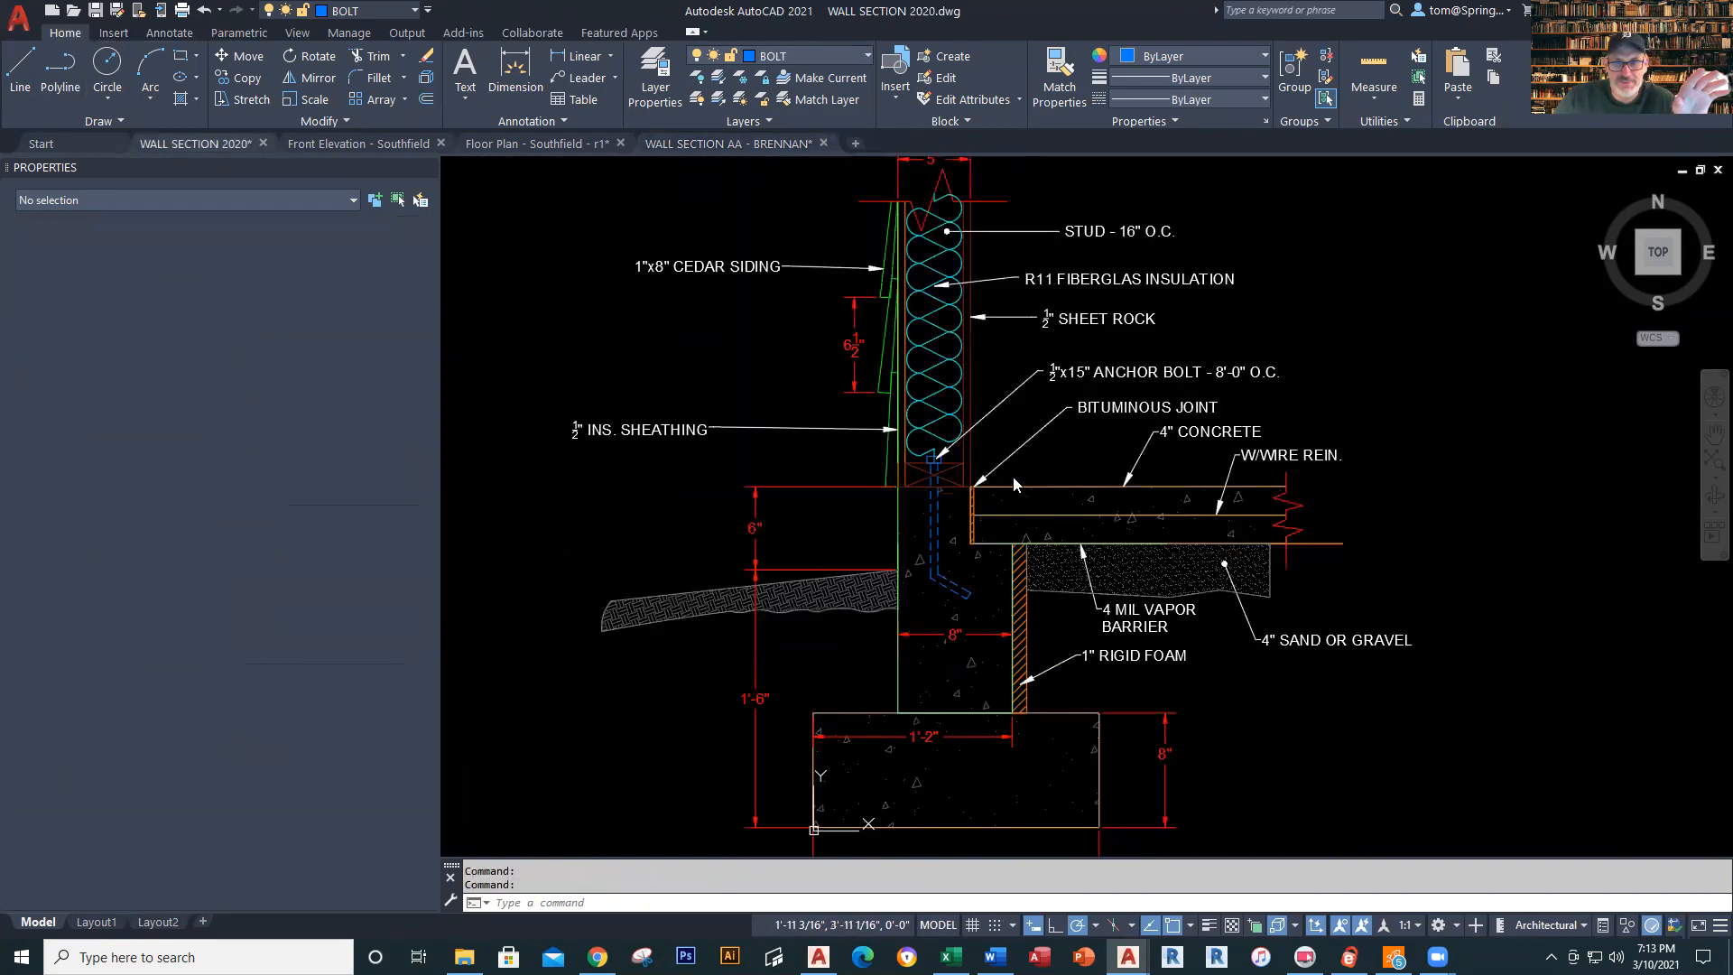
scroll(1015, 485, up, 6)
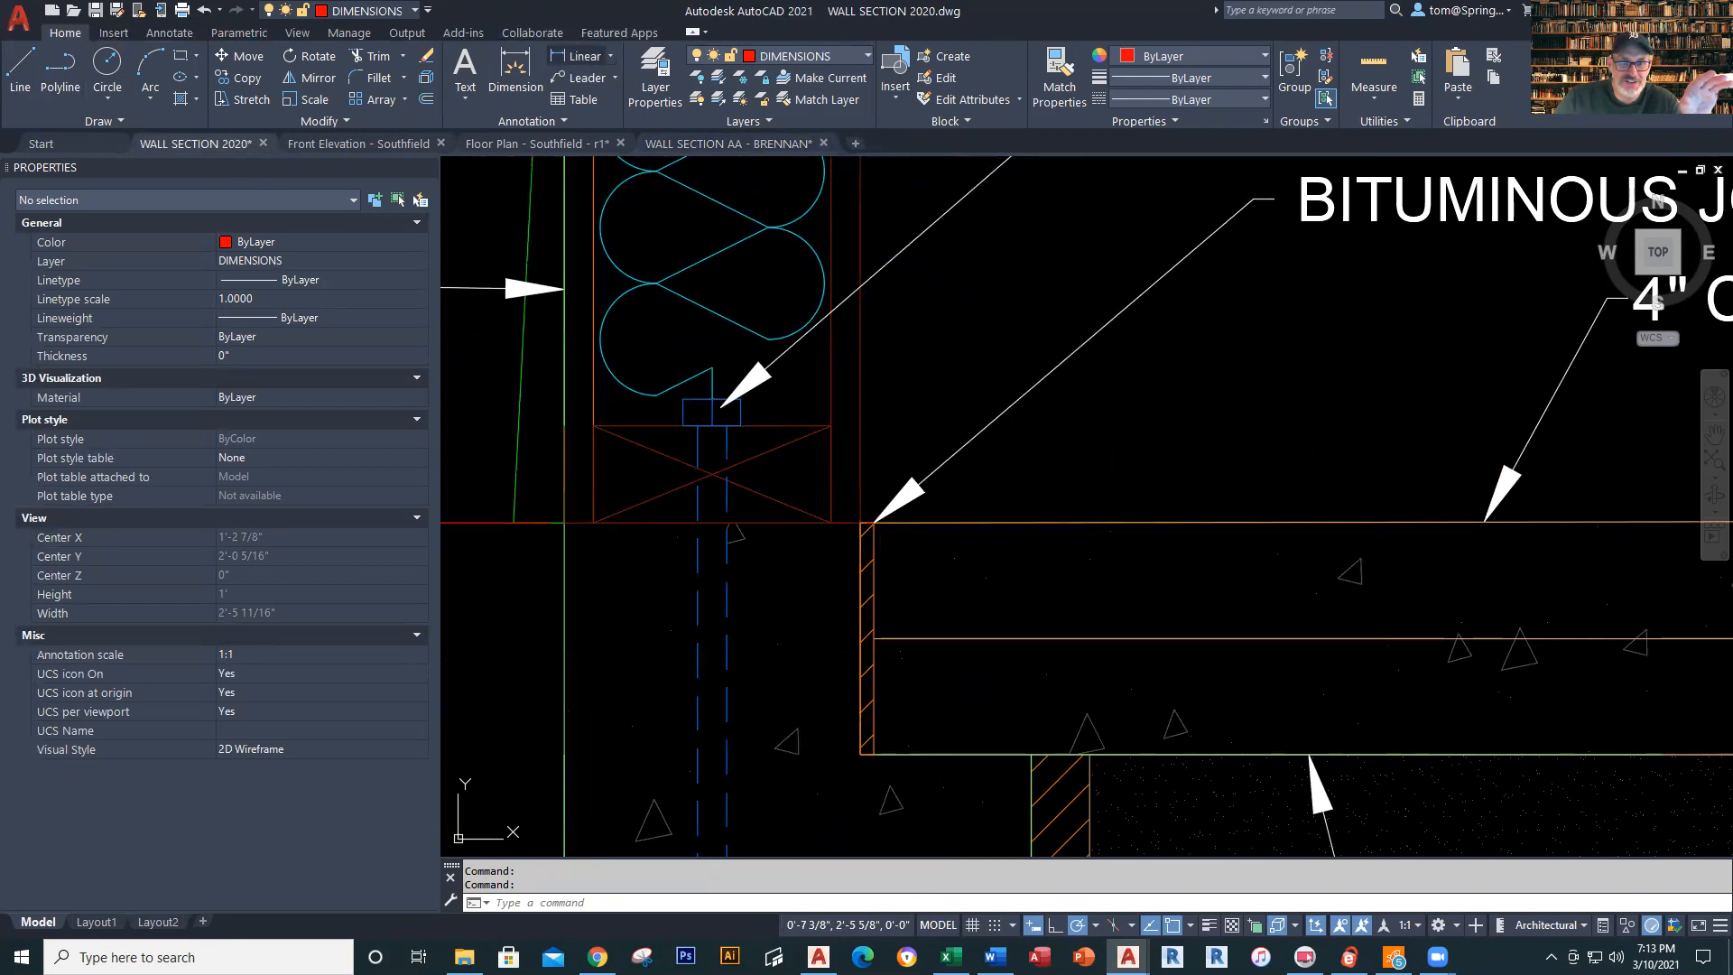
click(581, 56)
scroll(745, 417, up, 2)
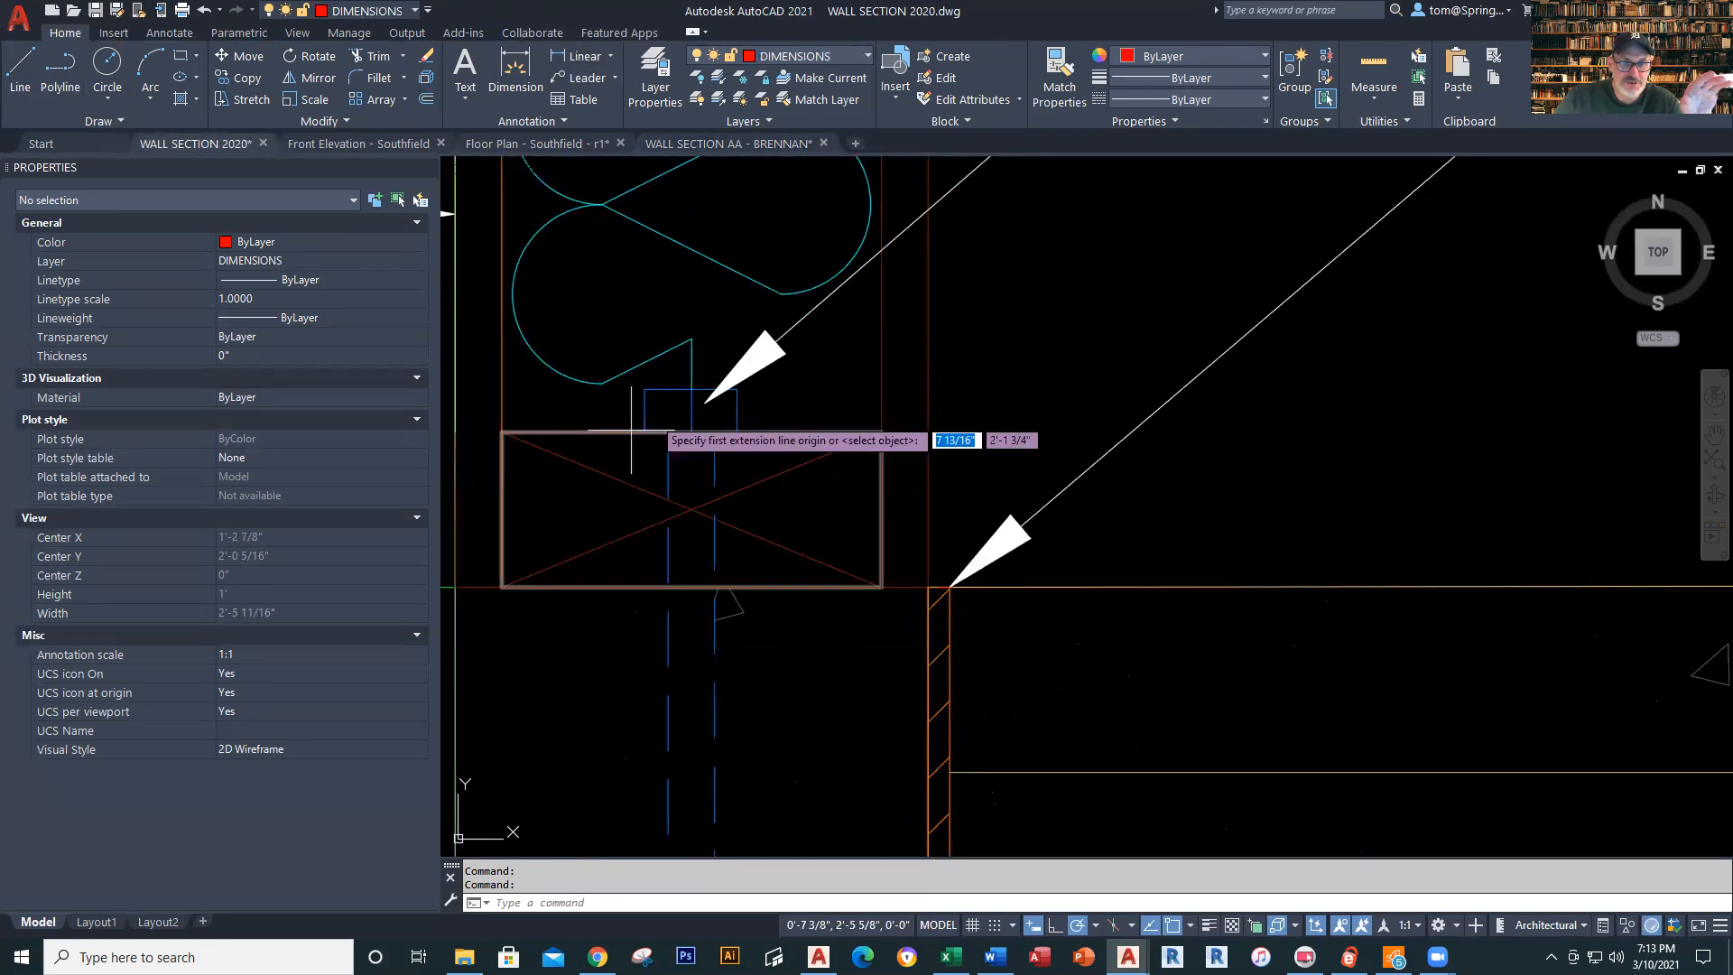
click(644, 431)
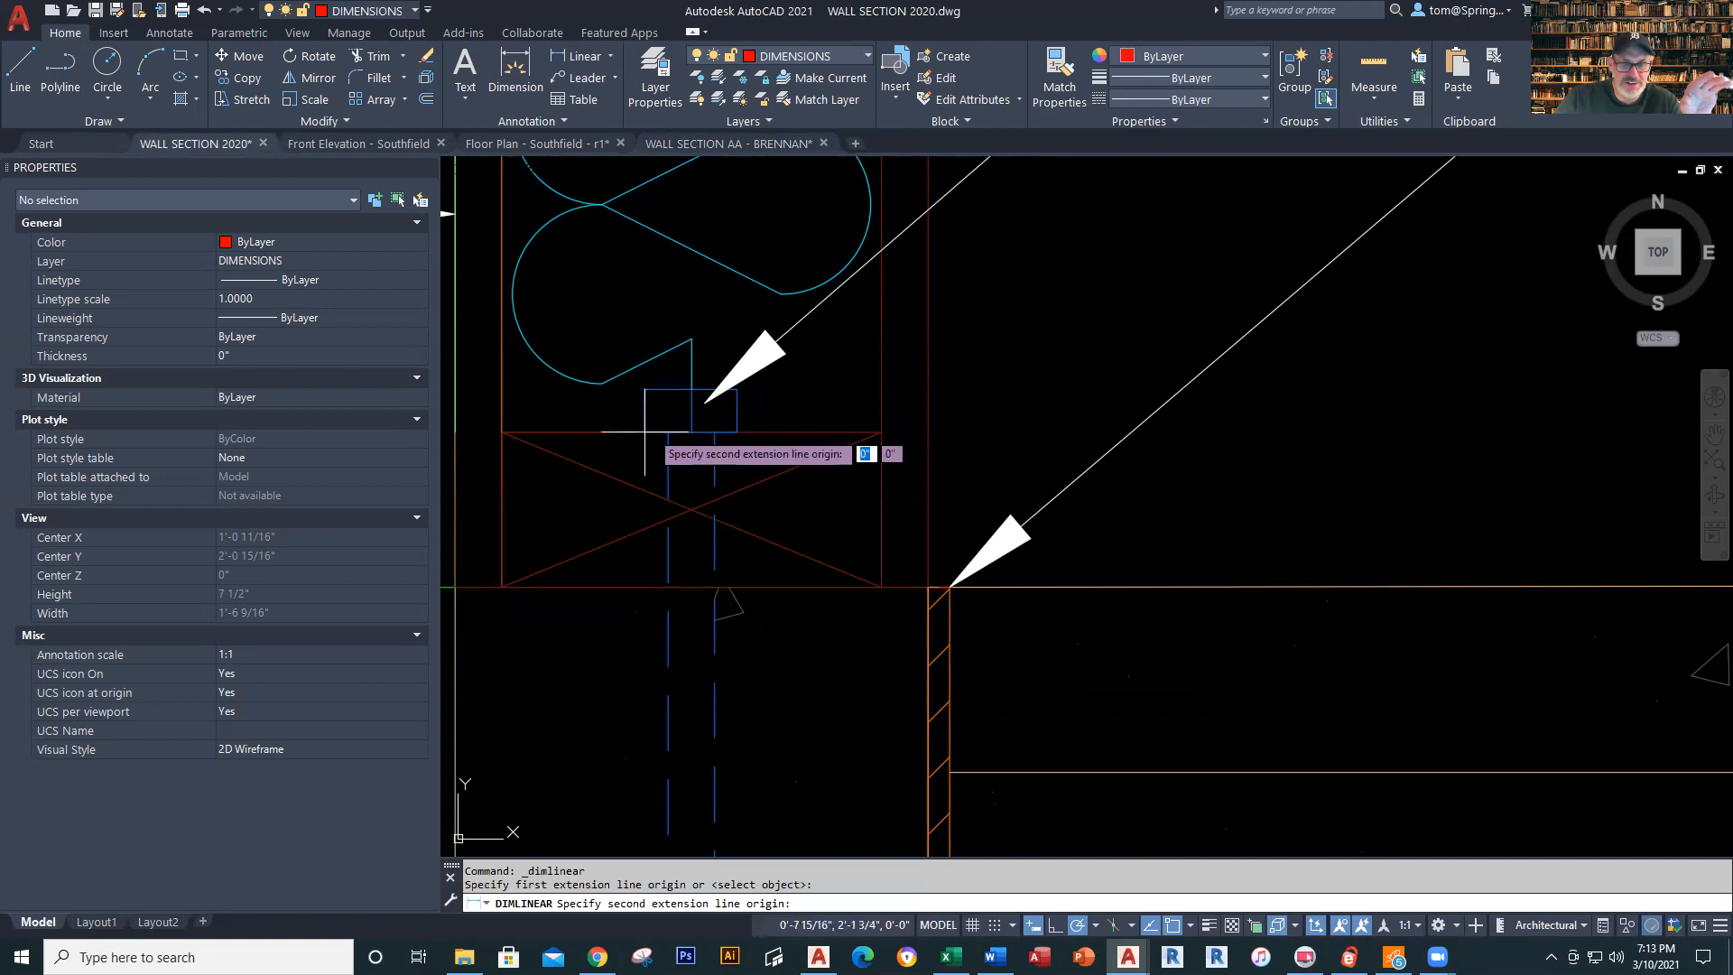
click(738, 431)
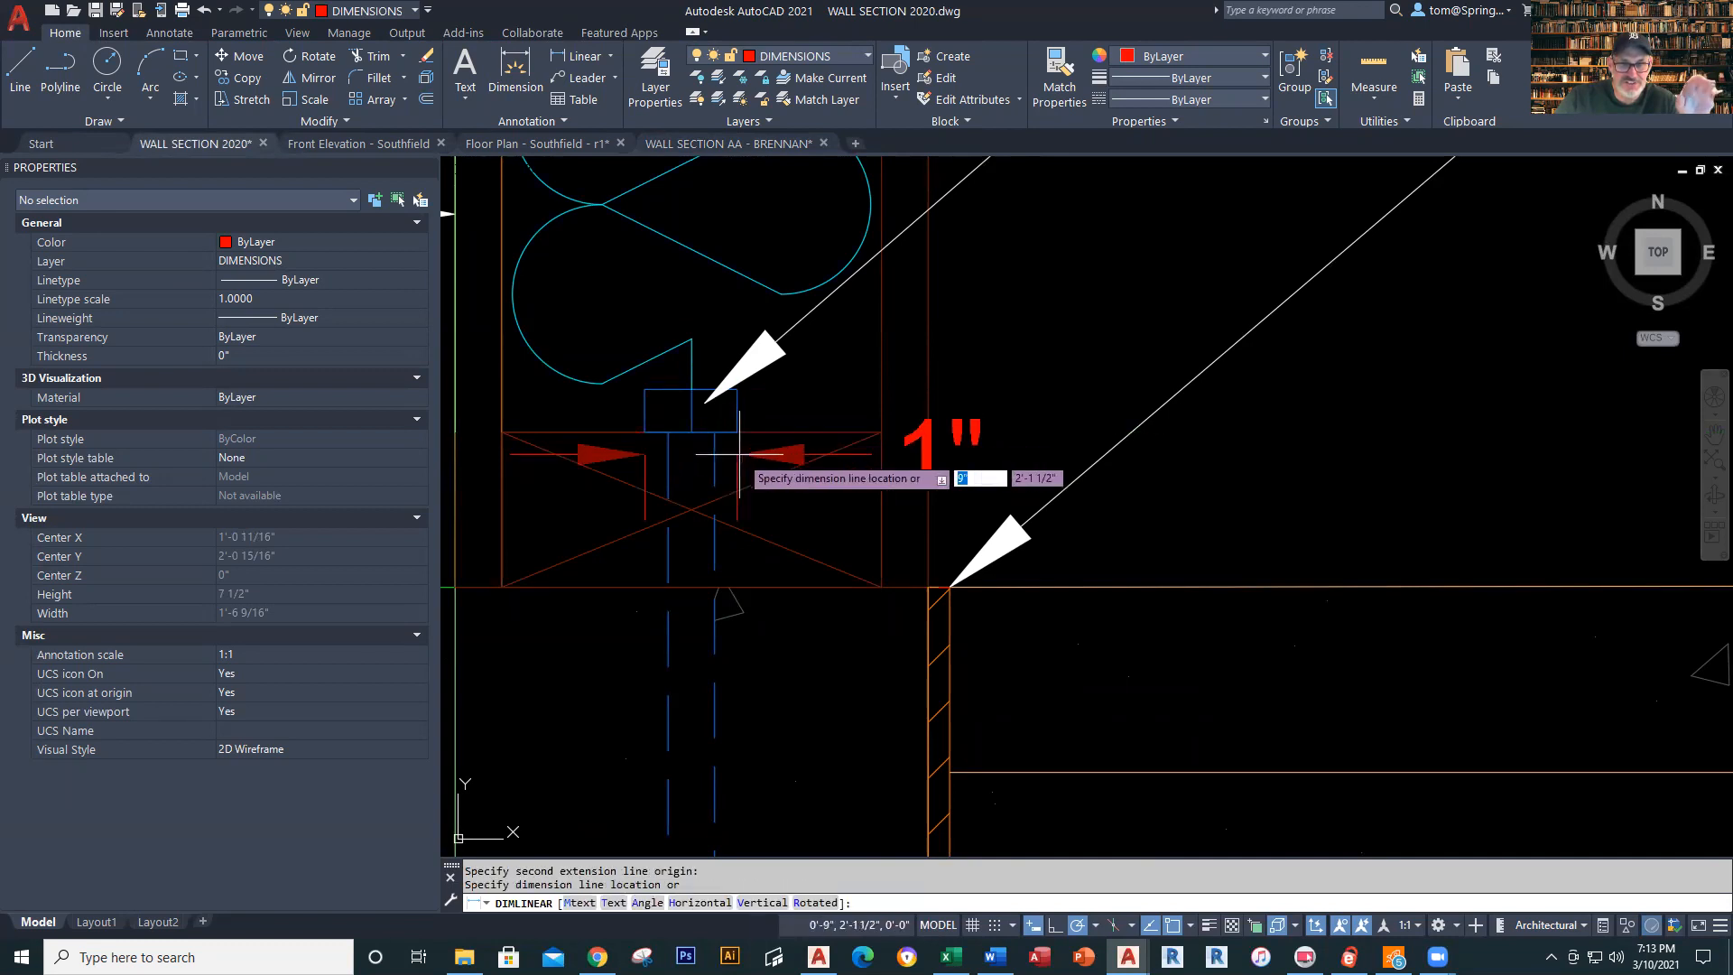
key(Escape)
Measure the anchor bolt head's height in the reference drawing with a temporary linear dimension
right_click(626, 408)
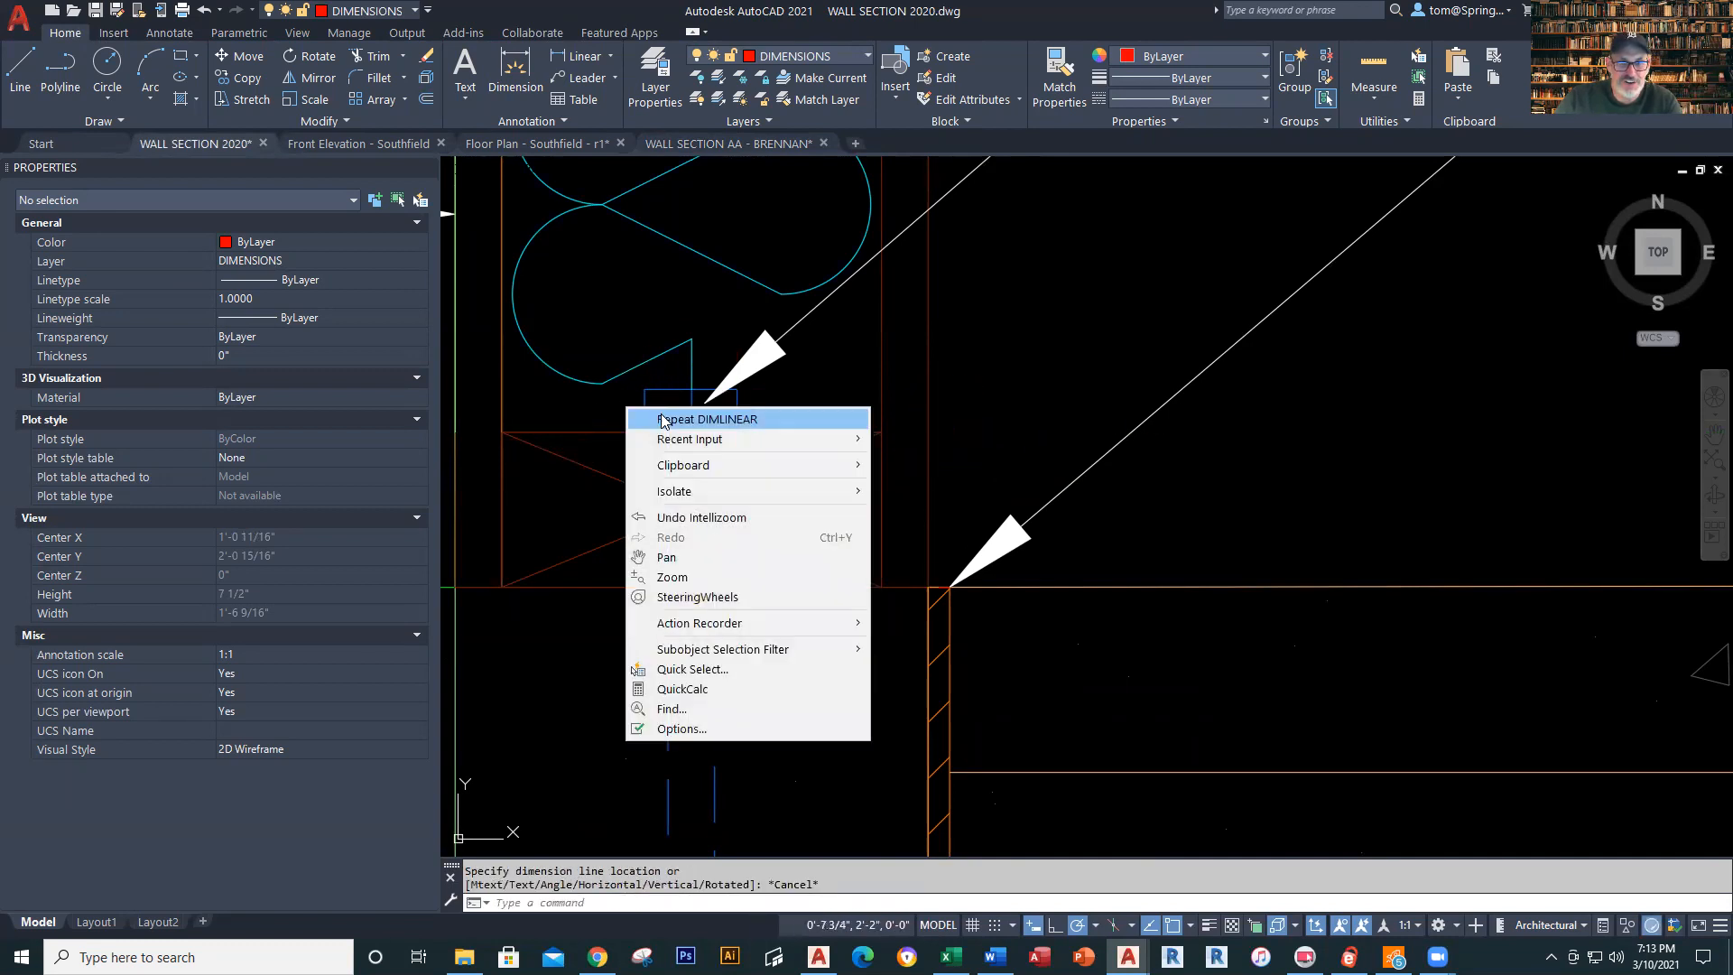
click(663, 421)
click(645, 431)
click(644, 389)
key(Escape)
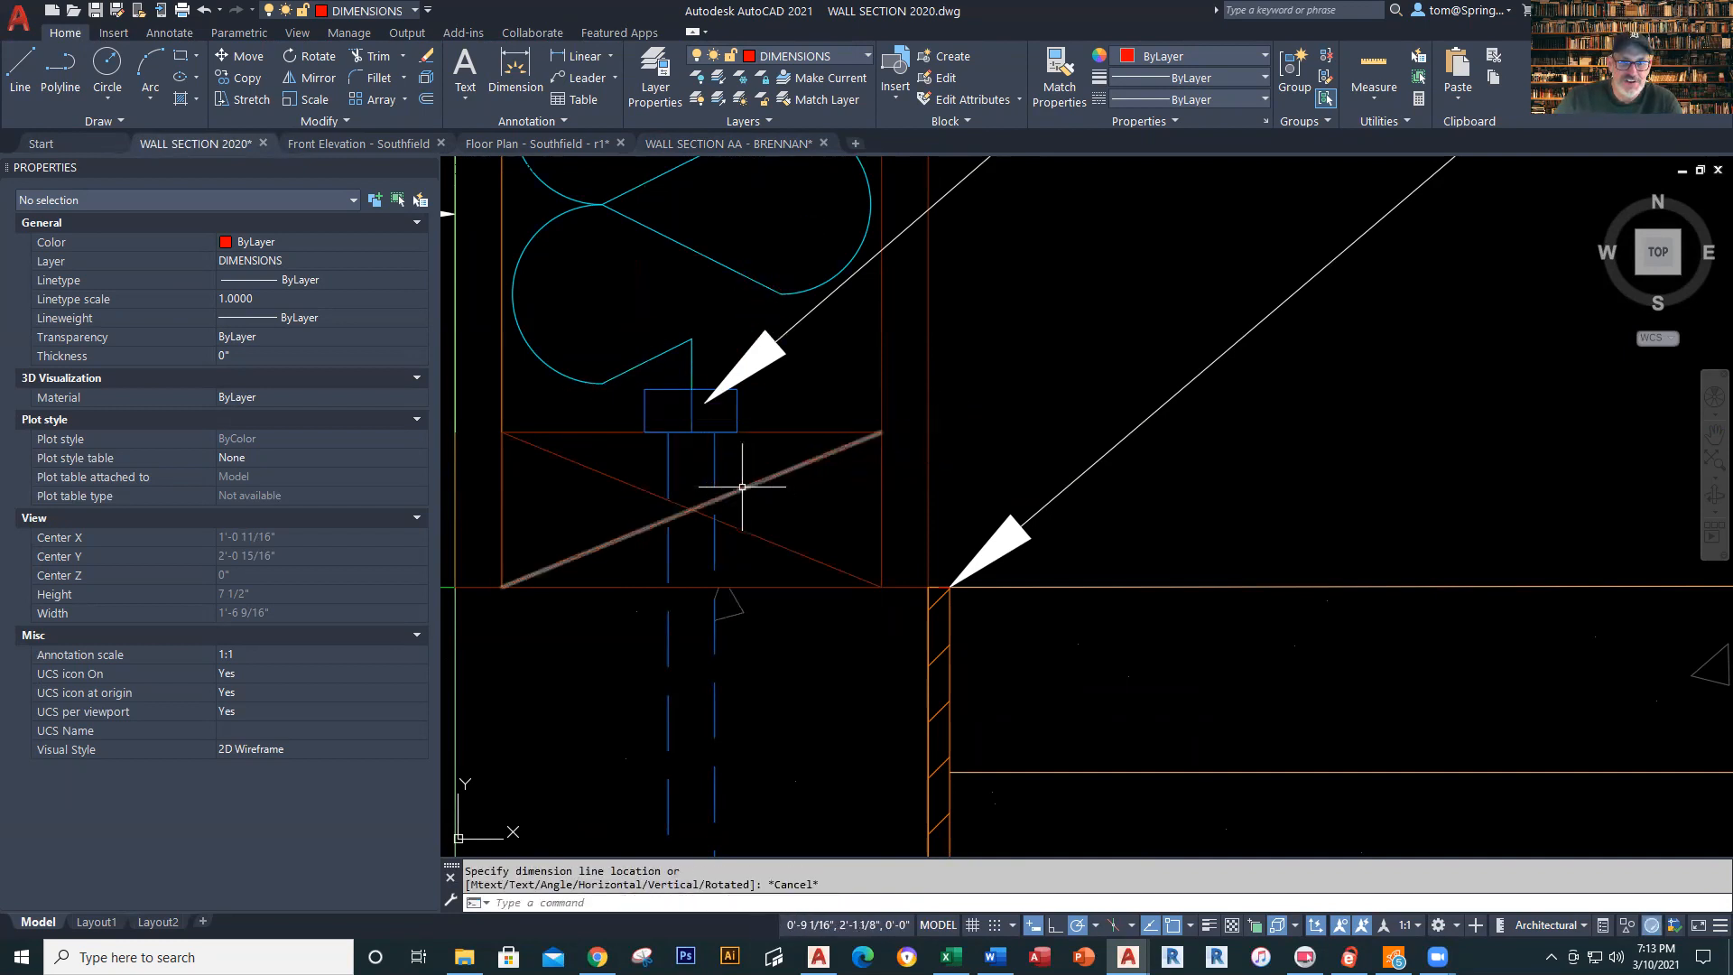
scroll(742, 487, down, 2)
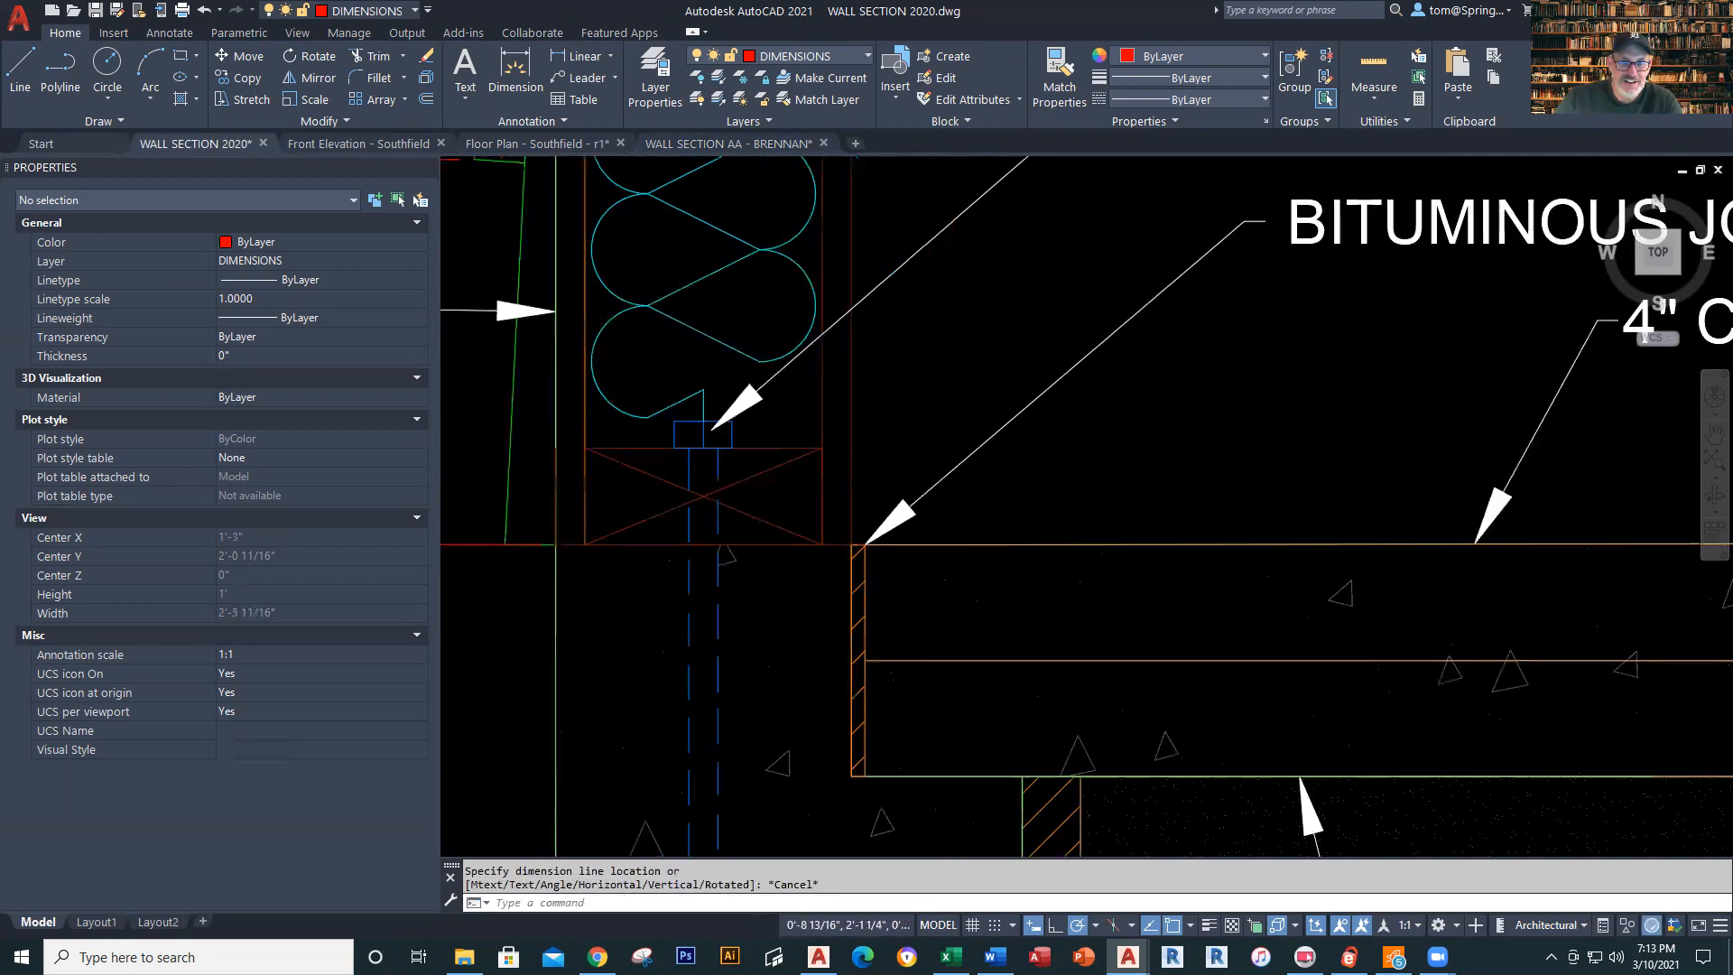
Examine the segment lengths of the anchor bolt shaft's polyline and its angled lower leg in the reference drawing
click(703, 587)
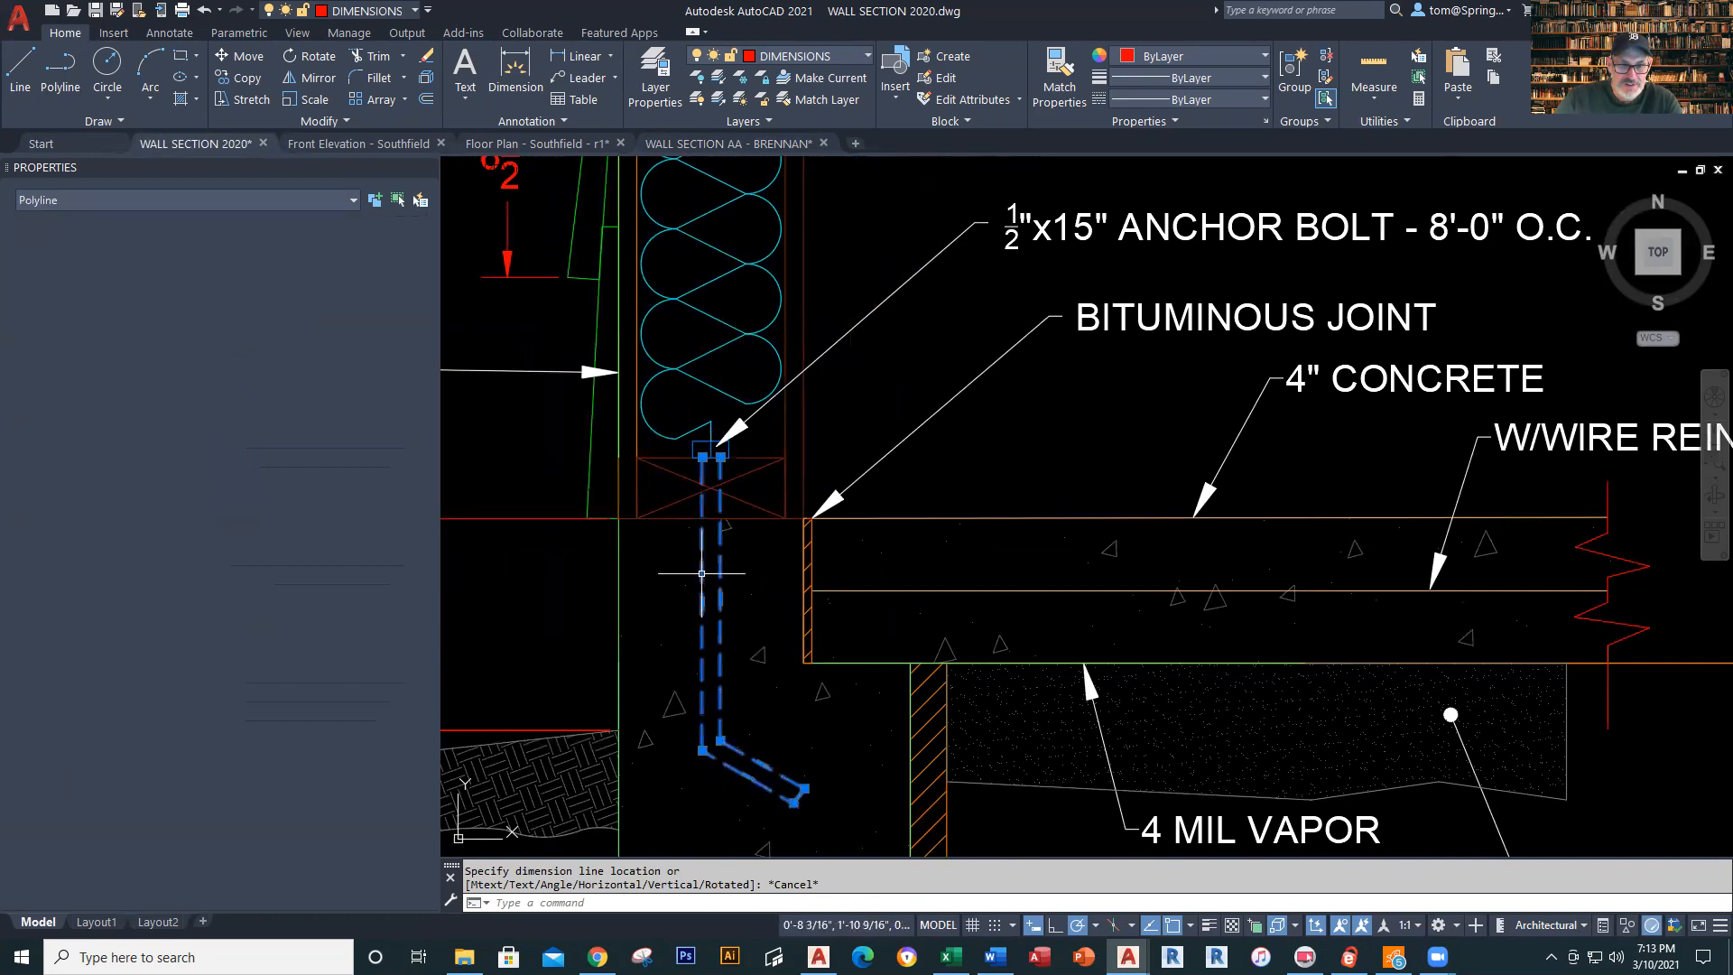
mouse_move(703, 750)
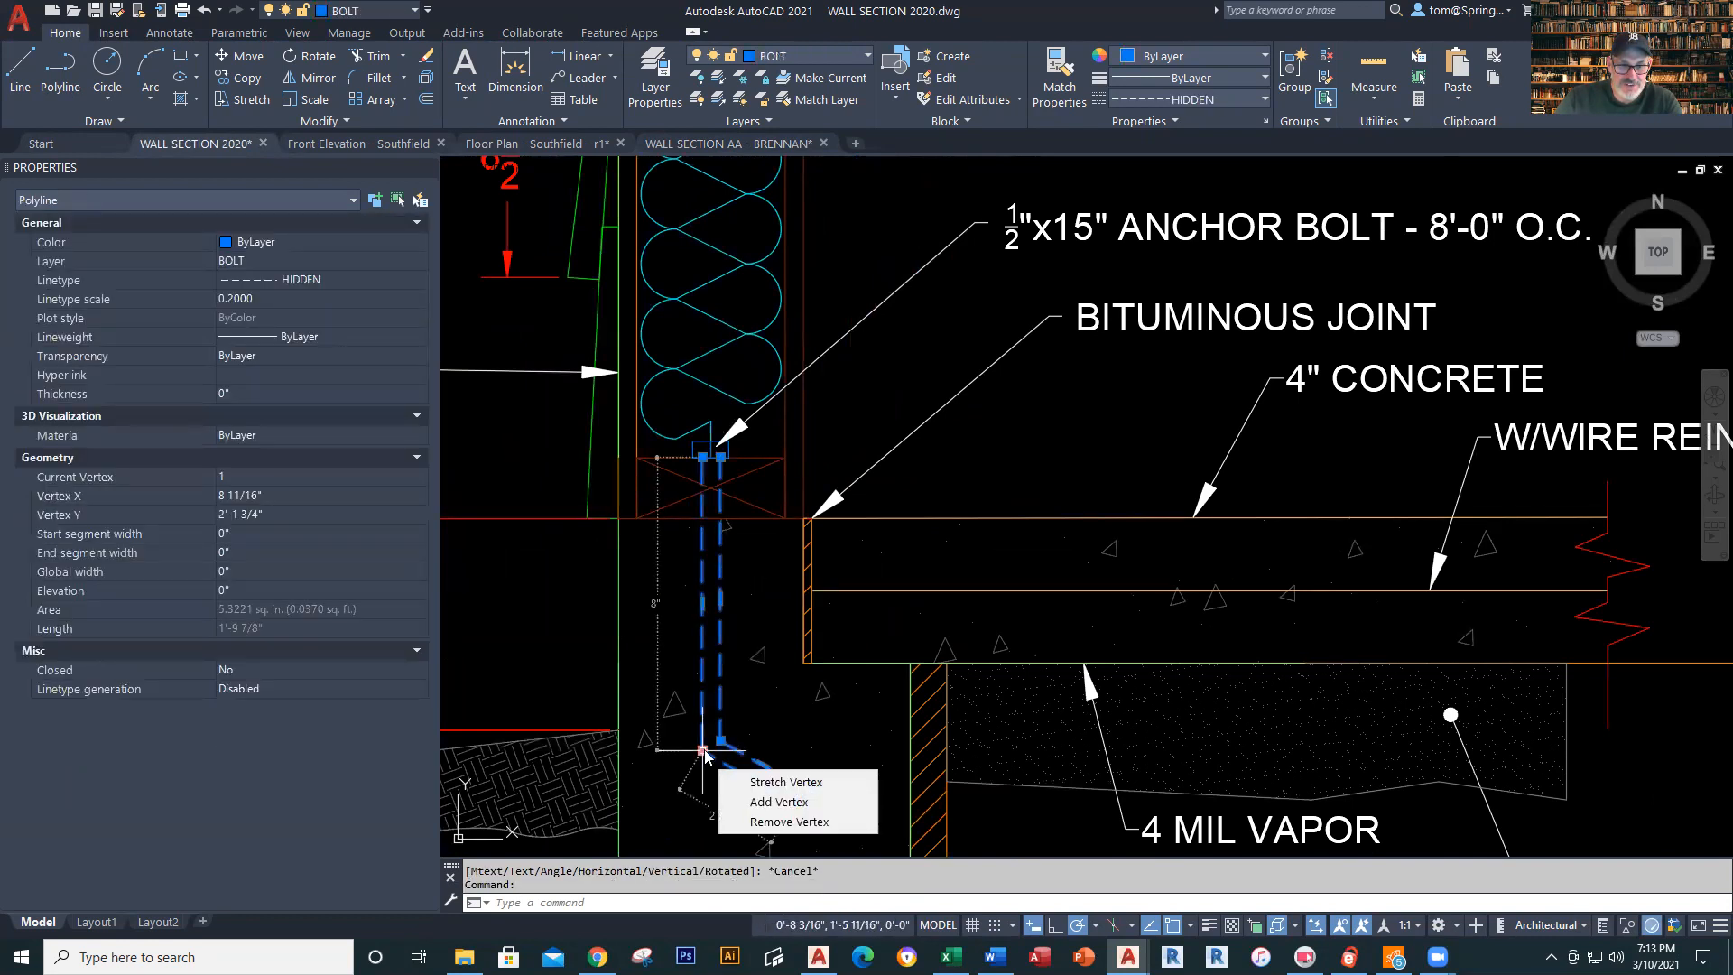
click(779, 801)
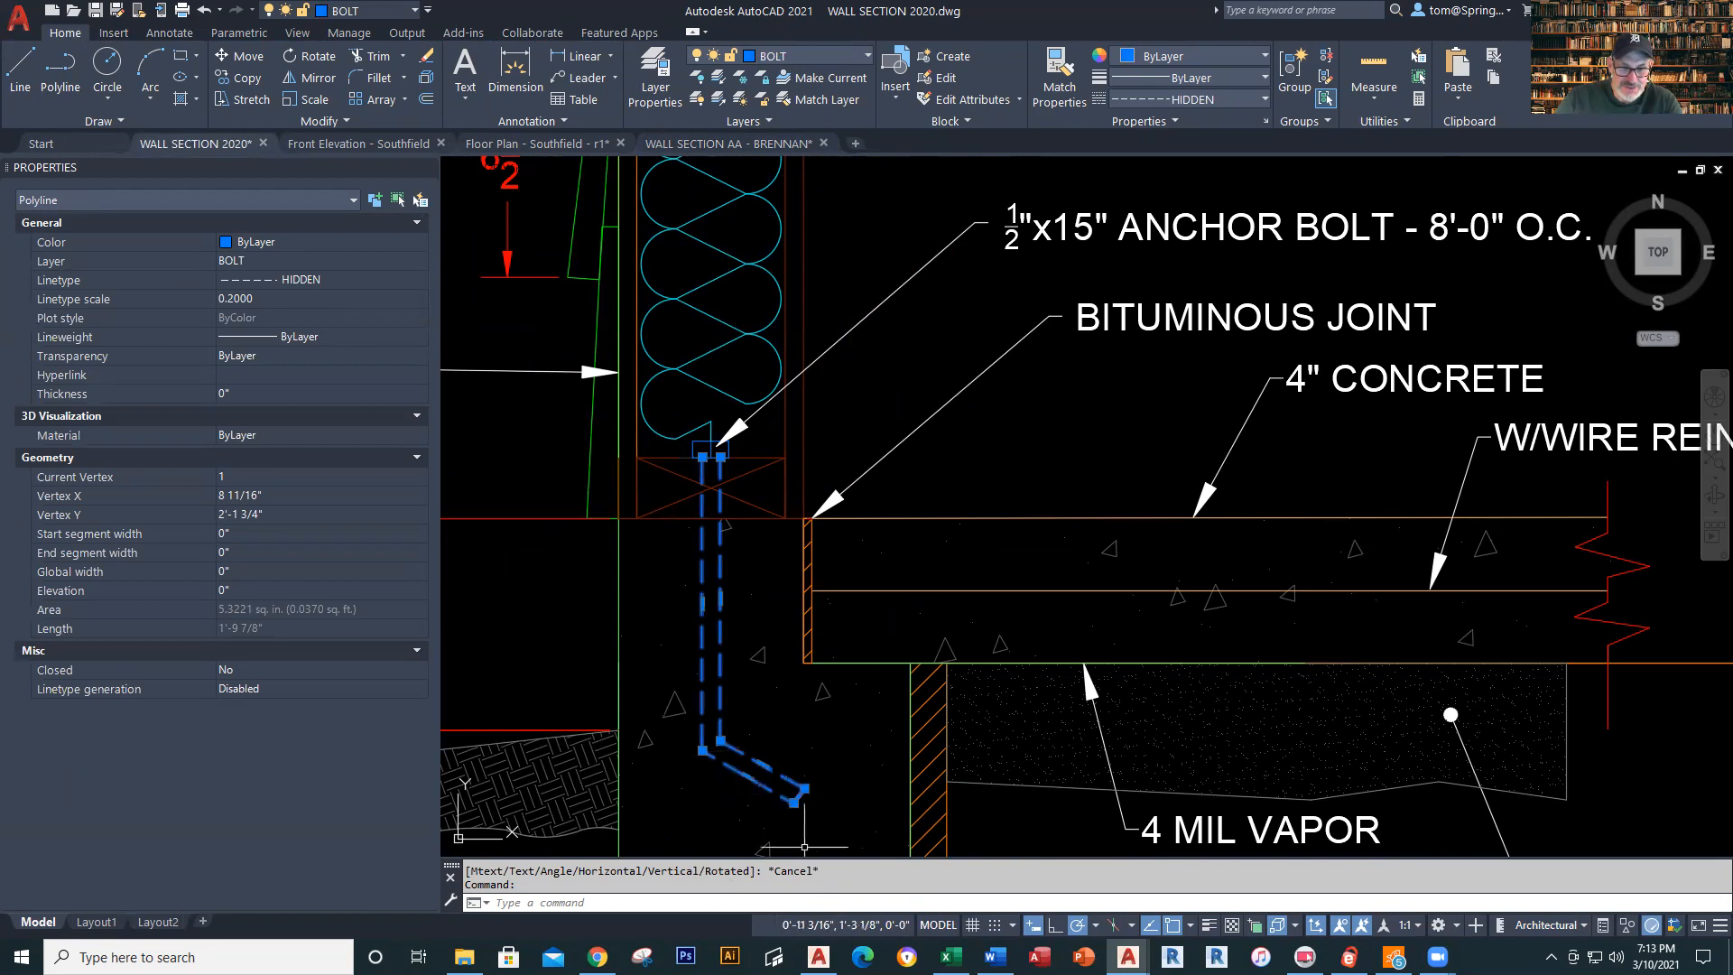
click(788, 801)
mouse_move(793, 803)
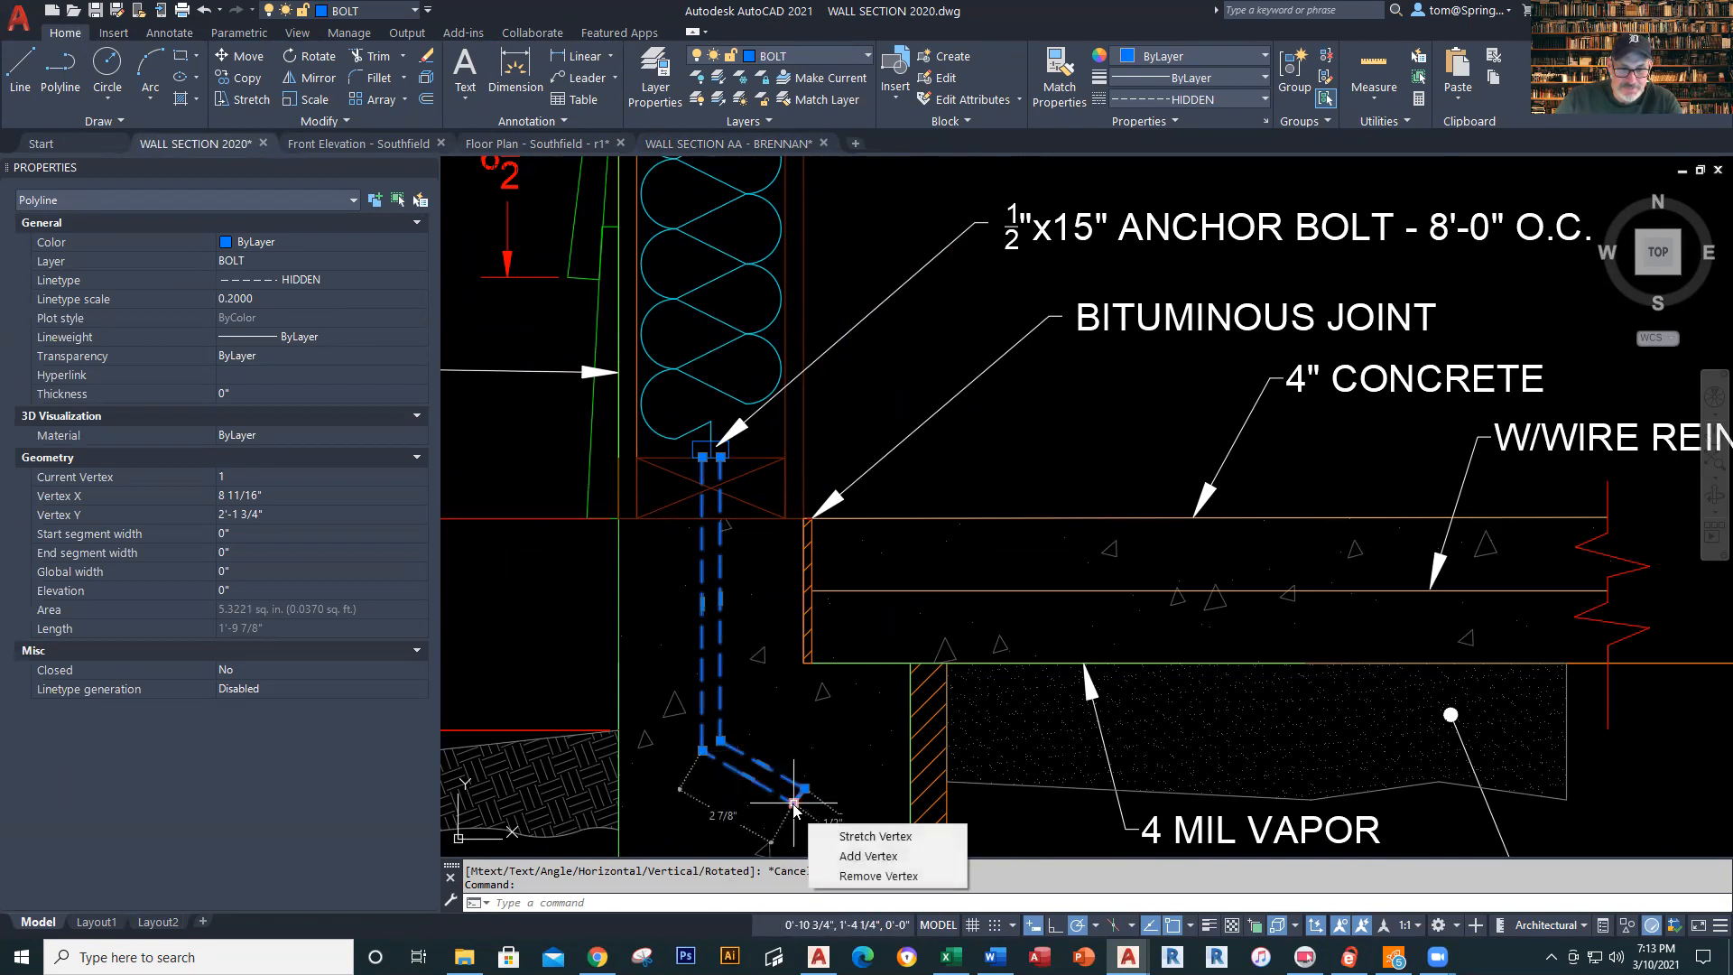
key(Escape)
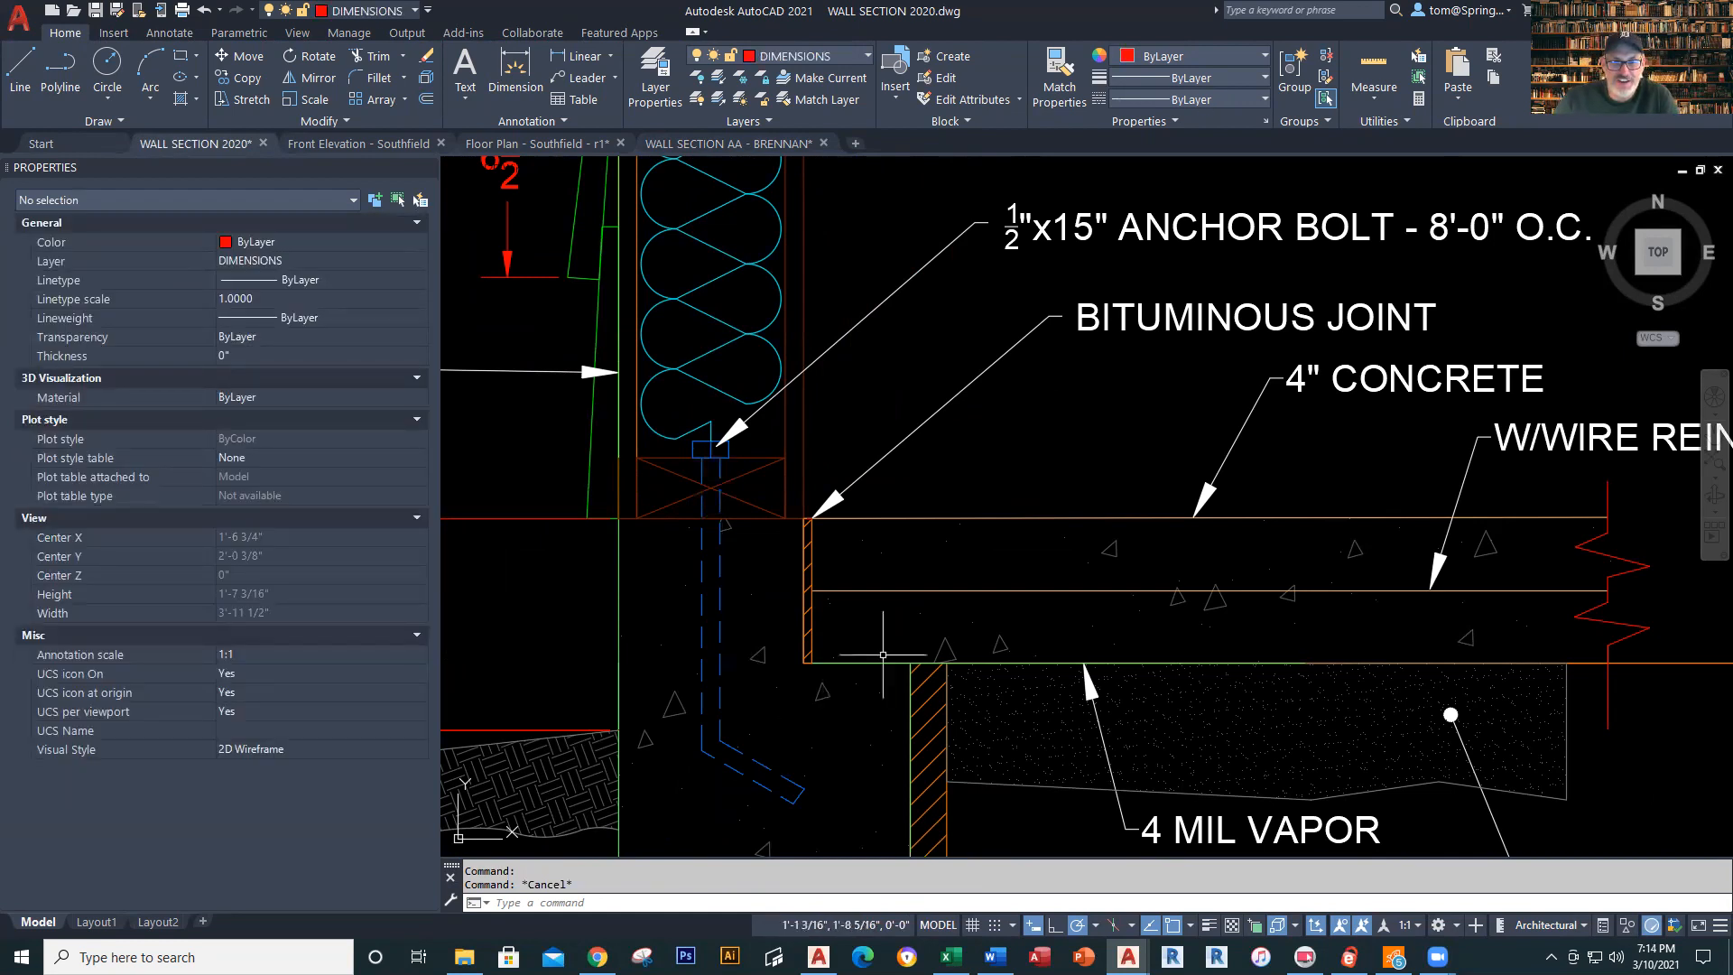
In the WALL SECTION AA drawing, draw a closed polyline bolt head 1" wide and 0.5" high, centred on the sill plate's top edge
click(728, 142)
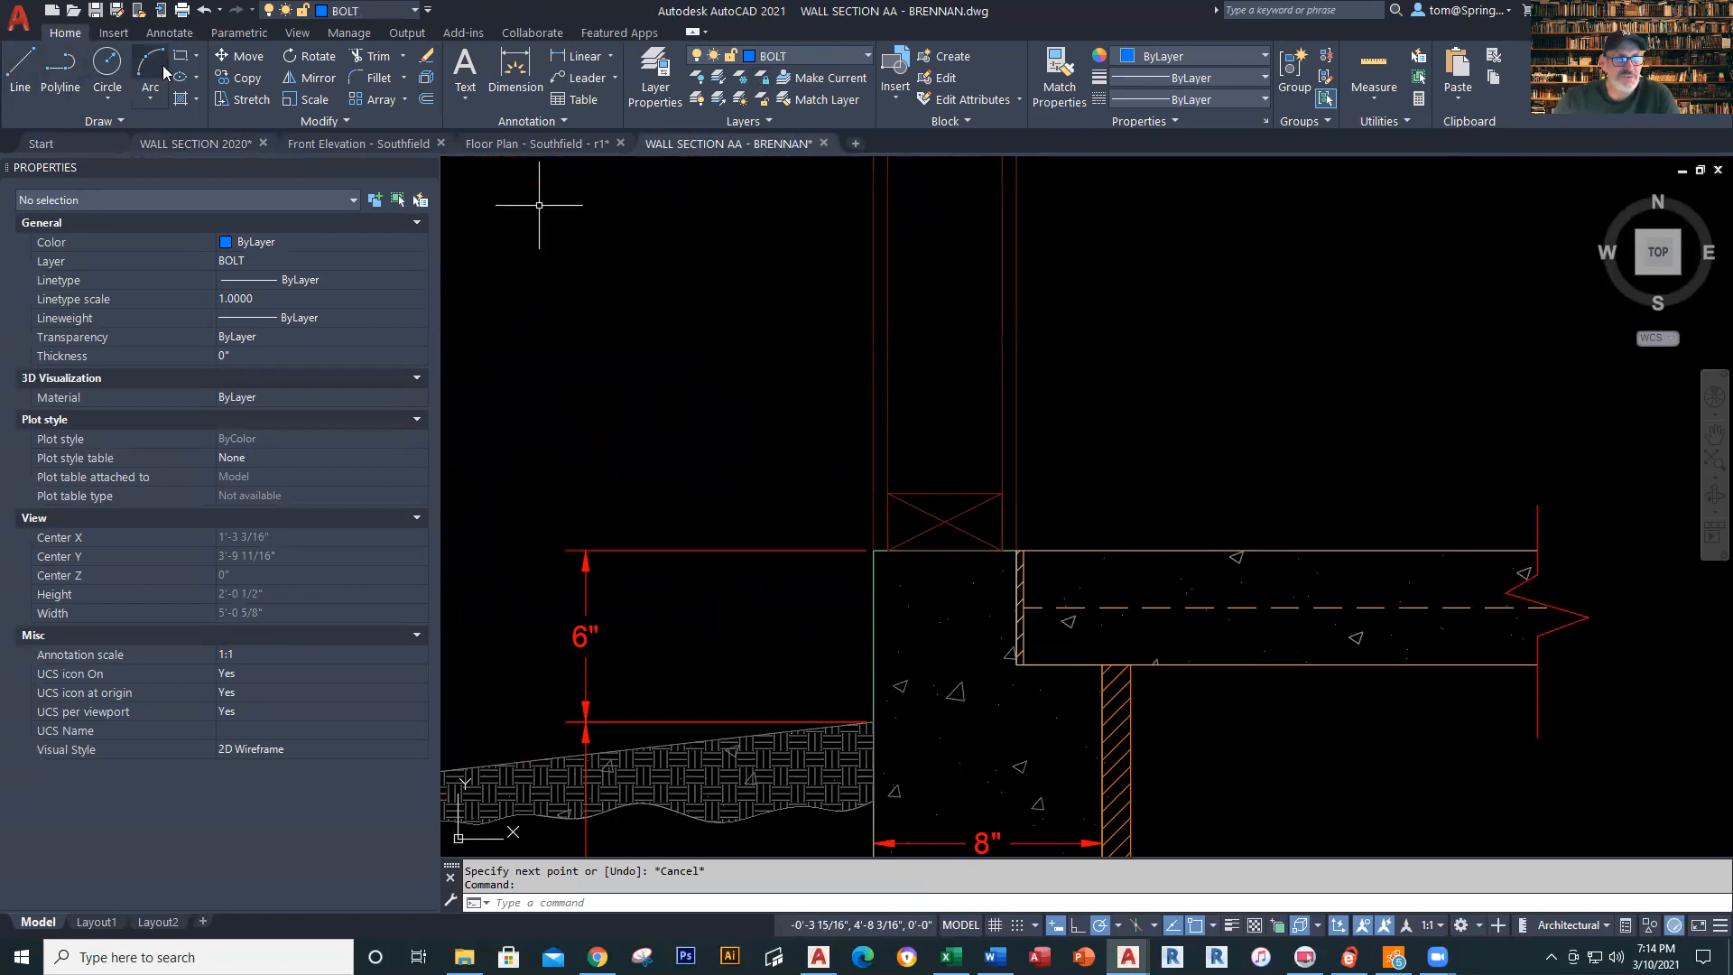
click(59, 68)
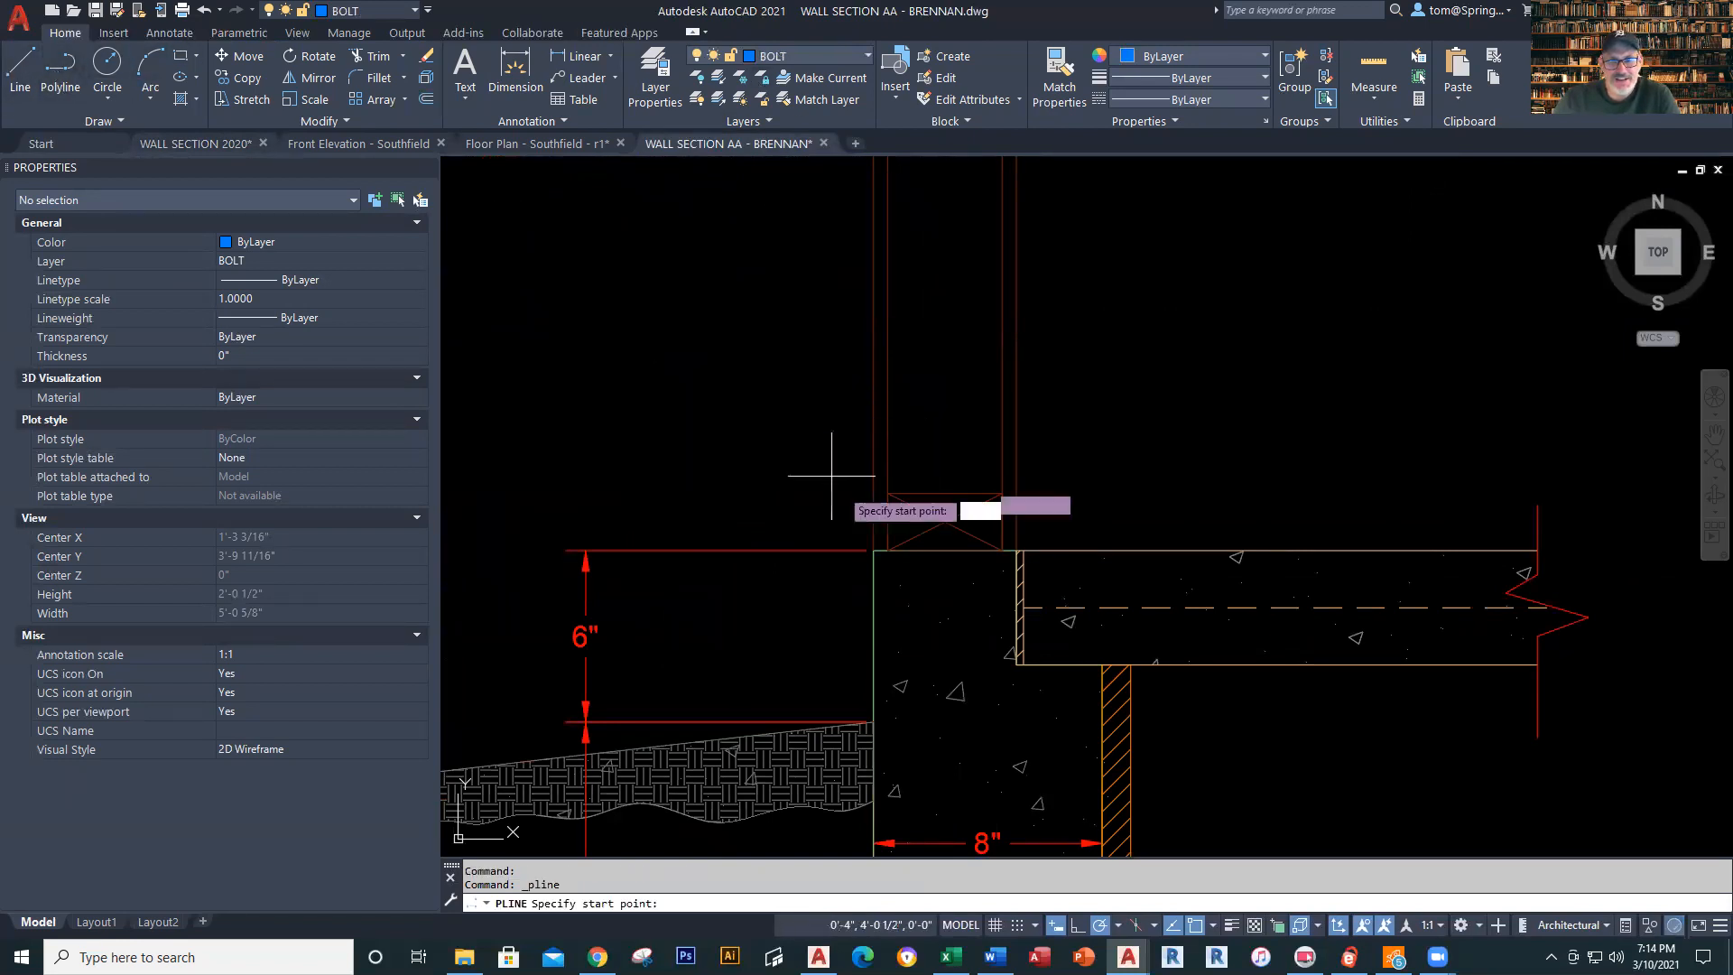
scroll(1007, 533, up, 3)
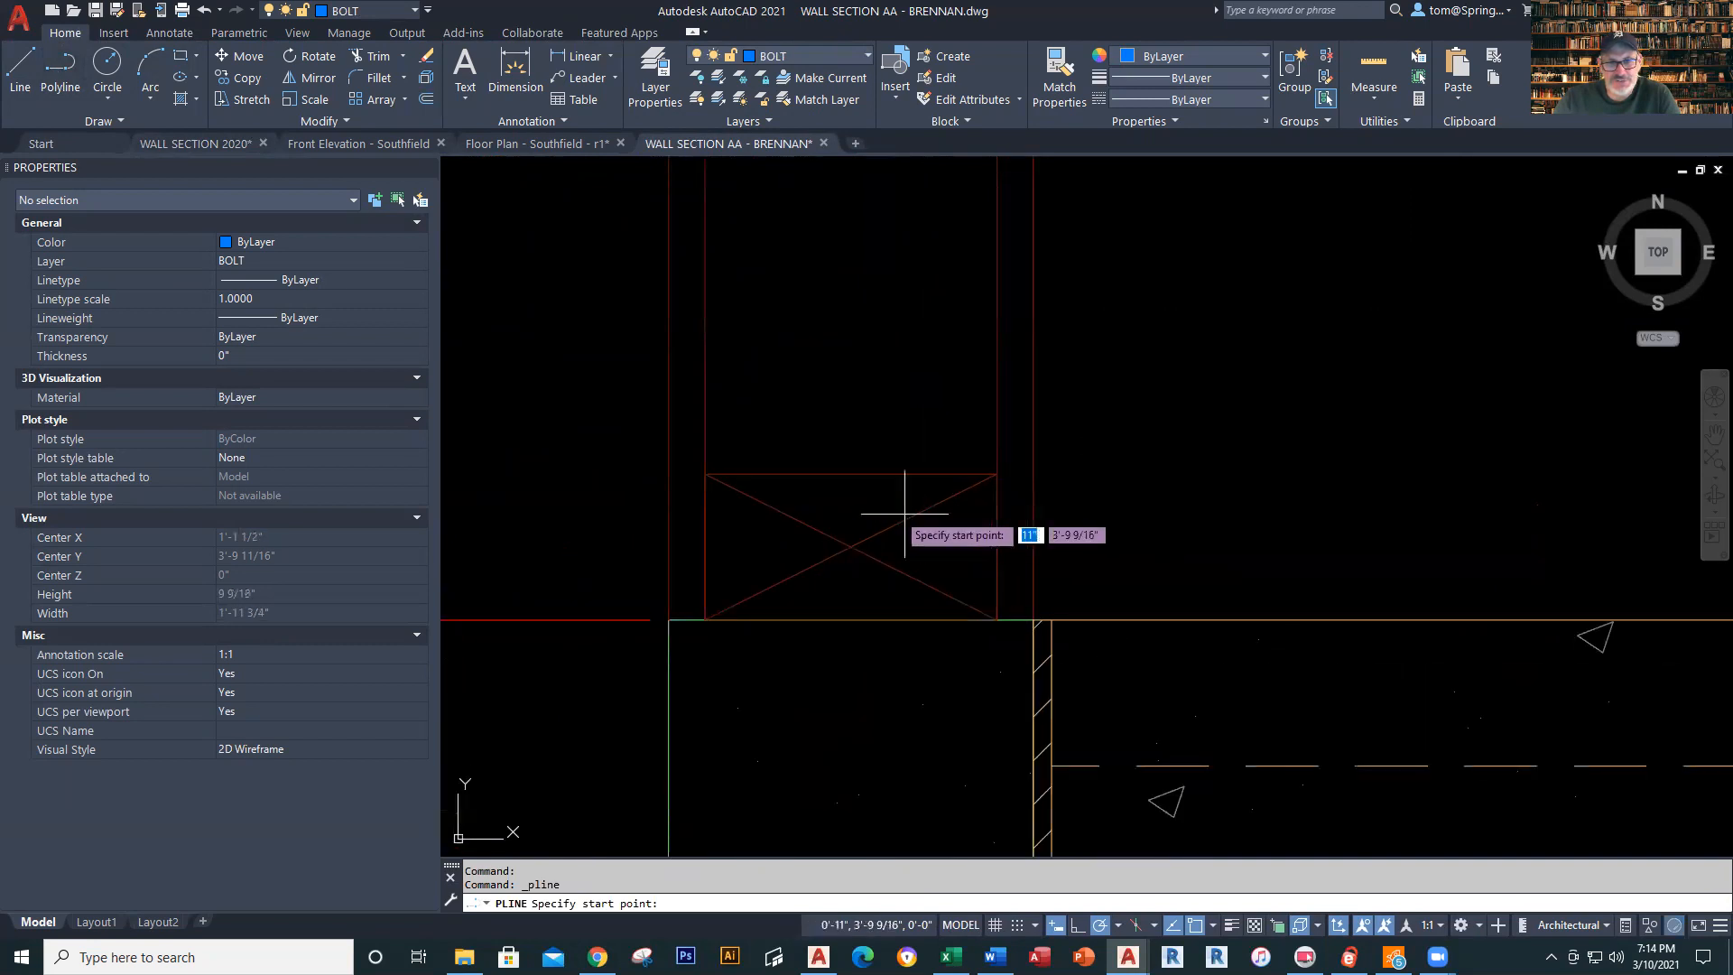
click(852, 472)
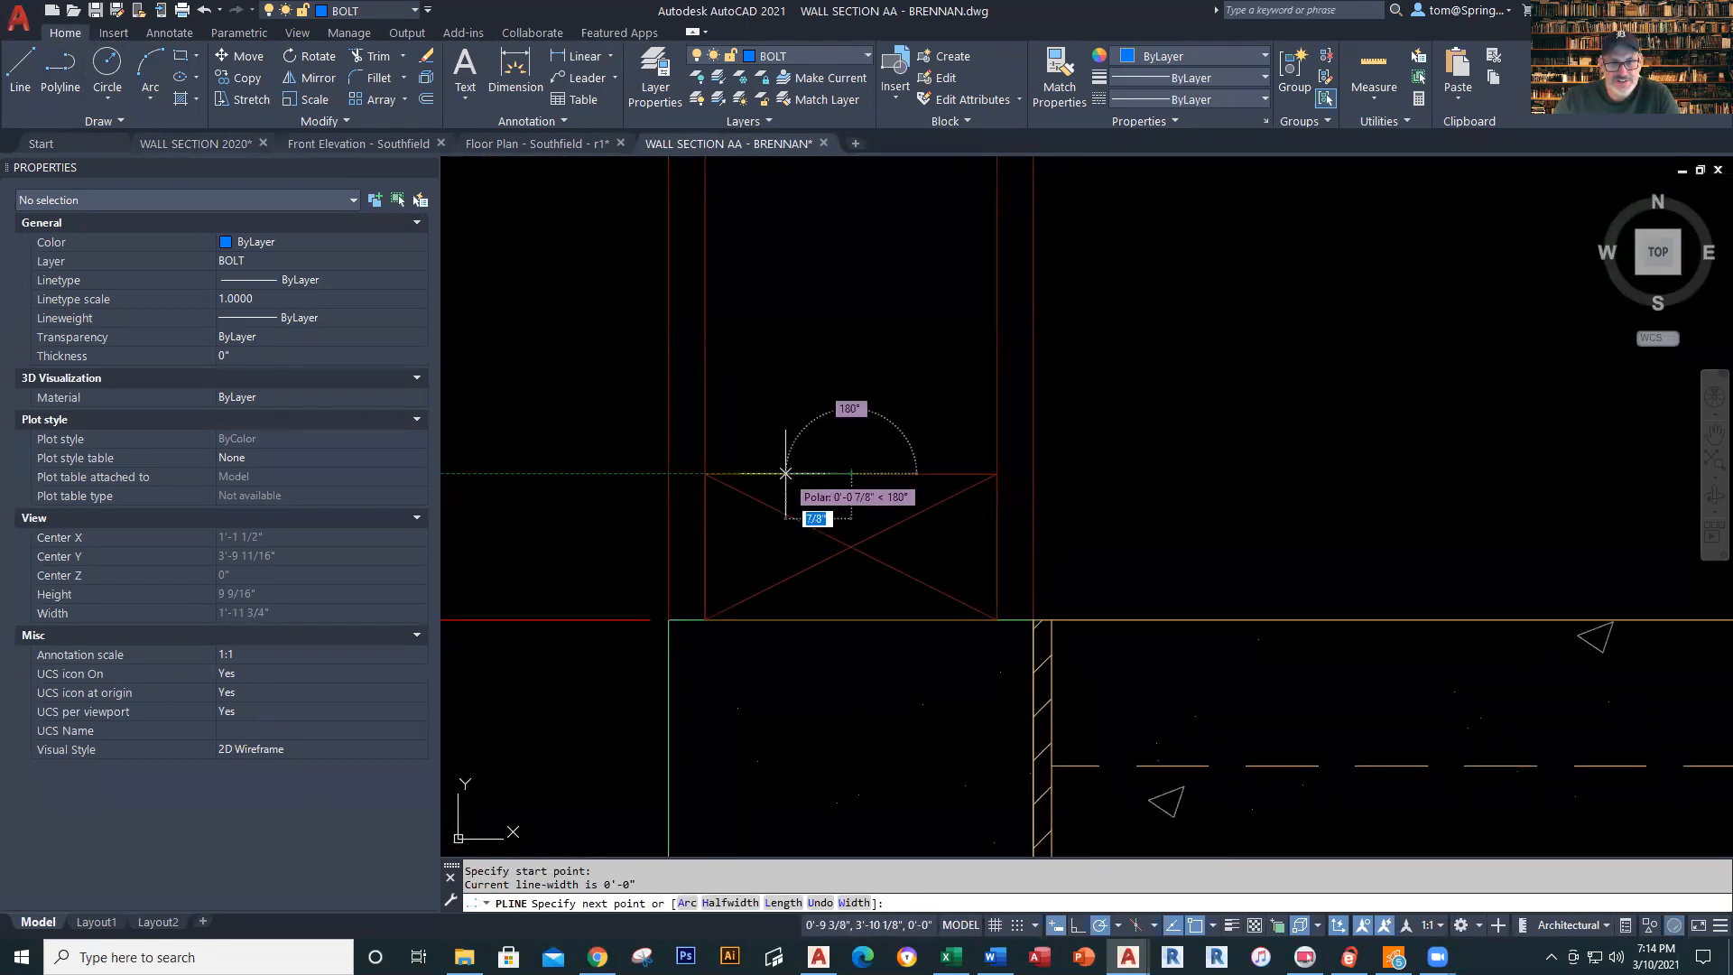
text(.5)
key(Return)
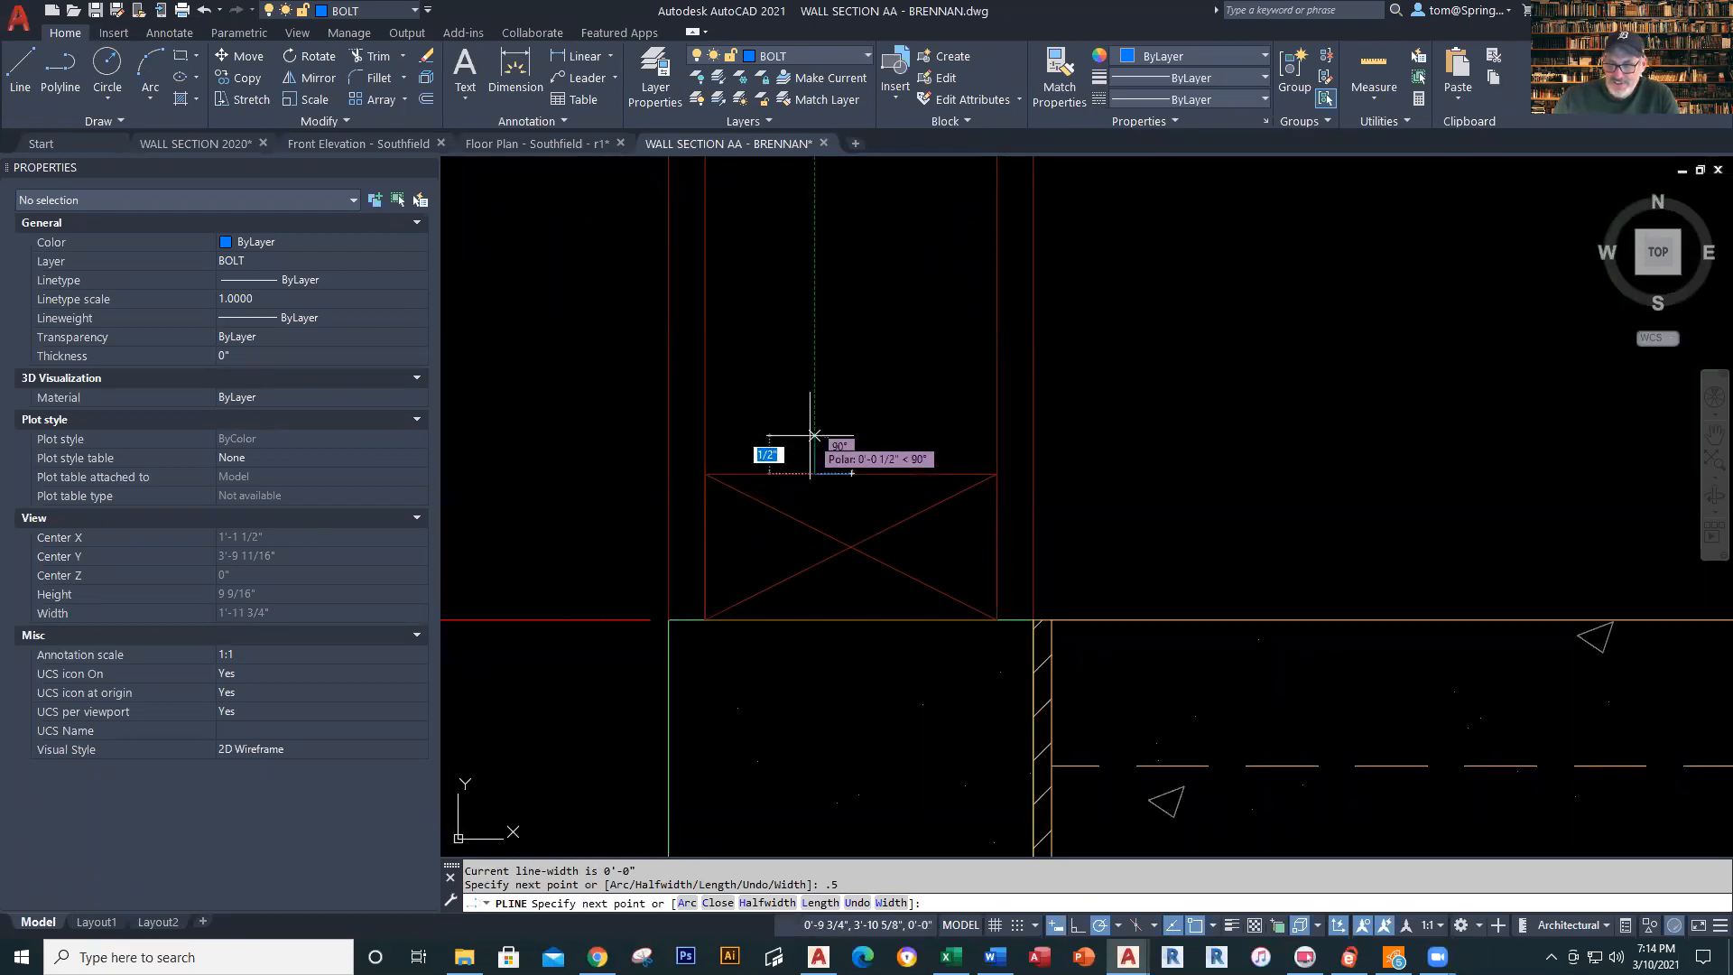
text(.5)
key(Return)
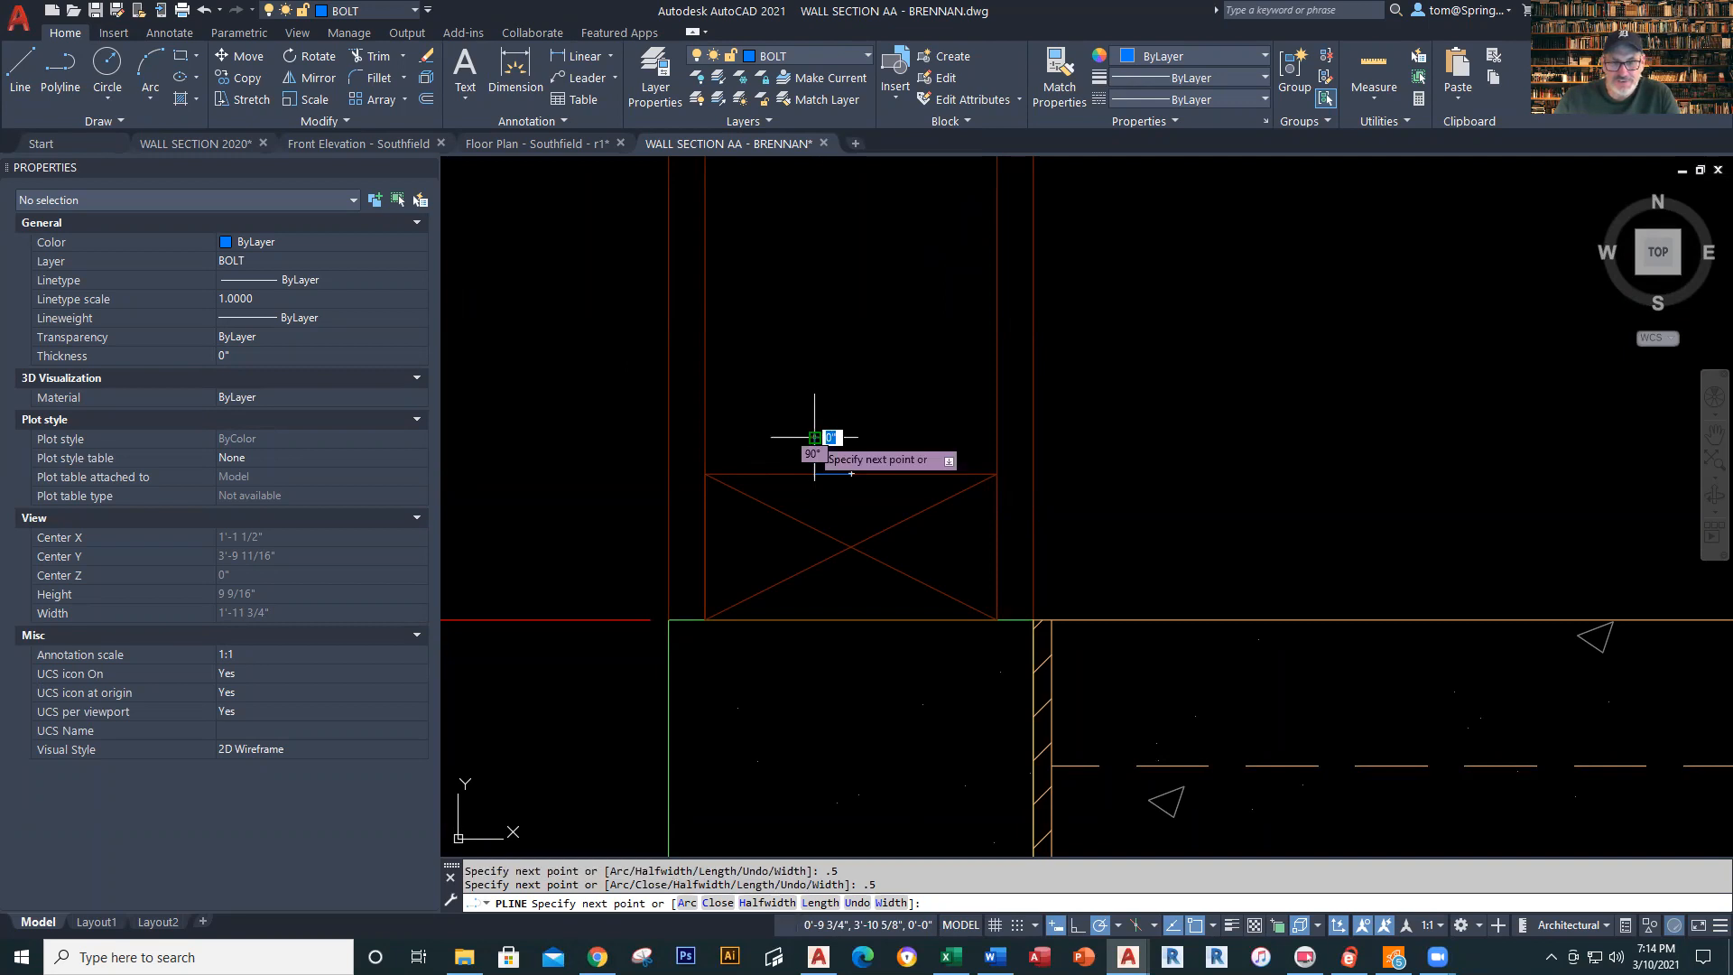
text(1)
key(Return)
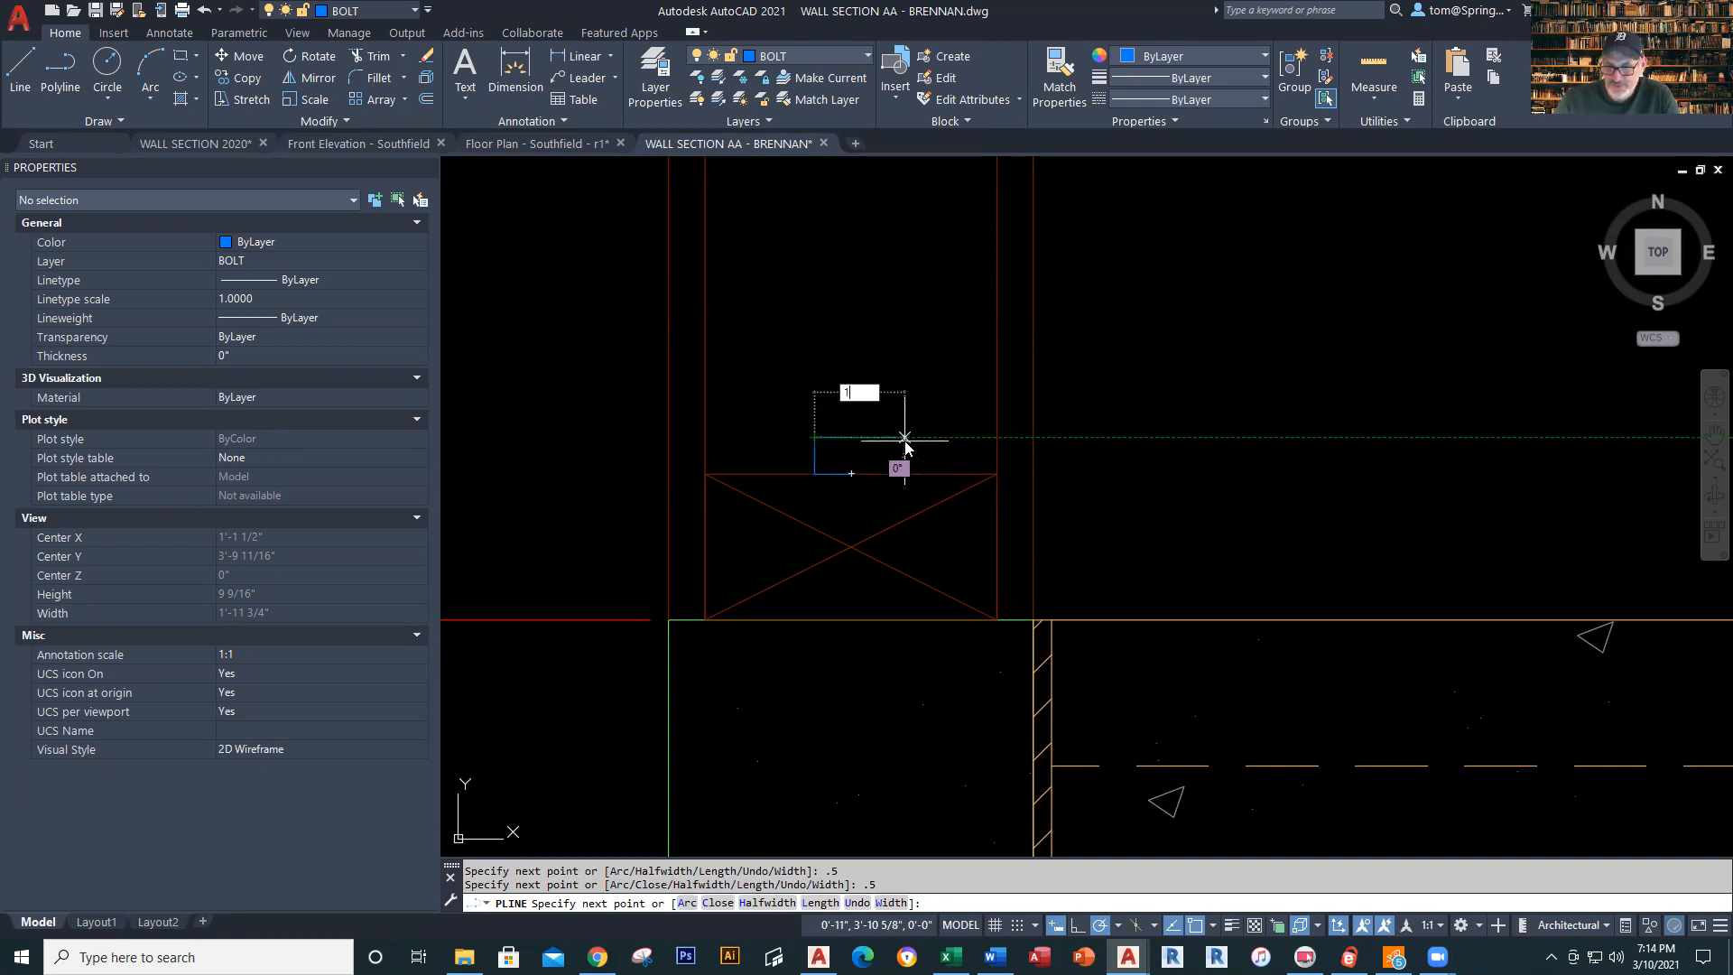
click(889, 459)
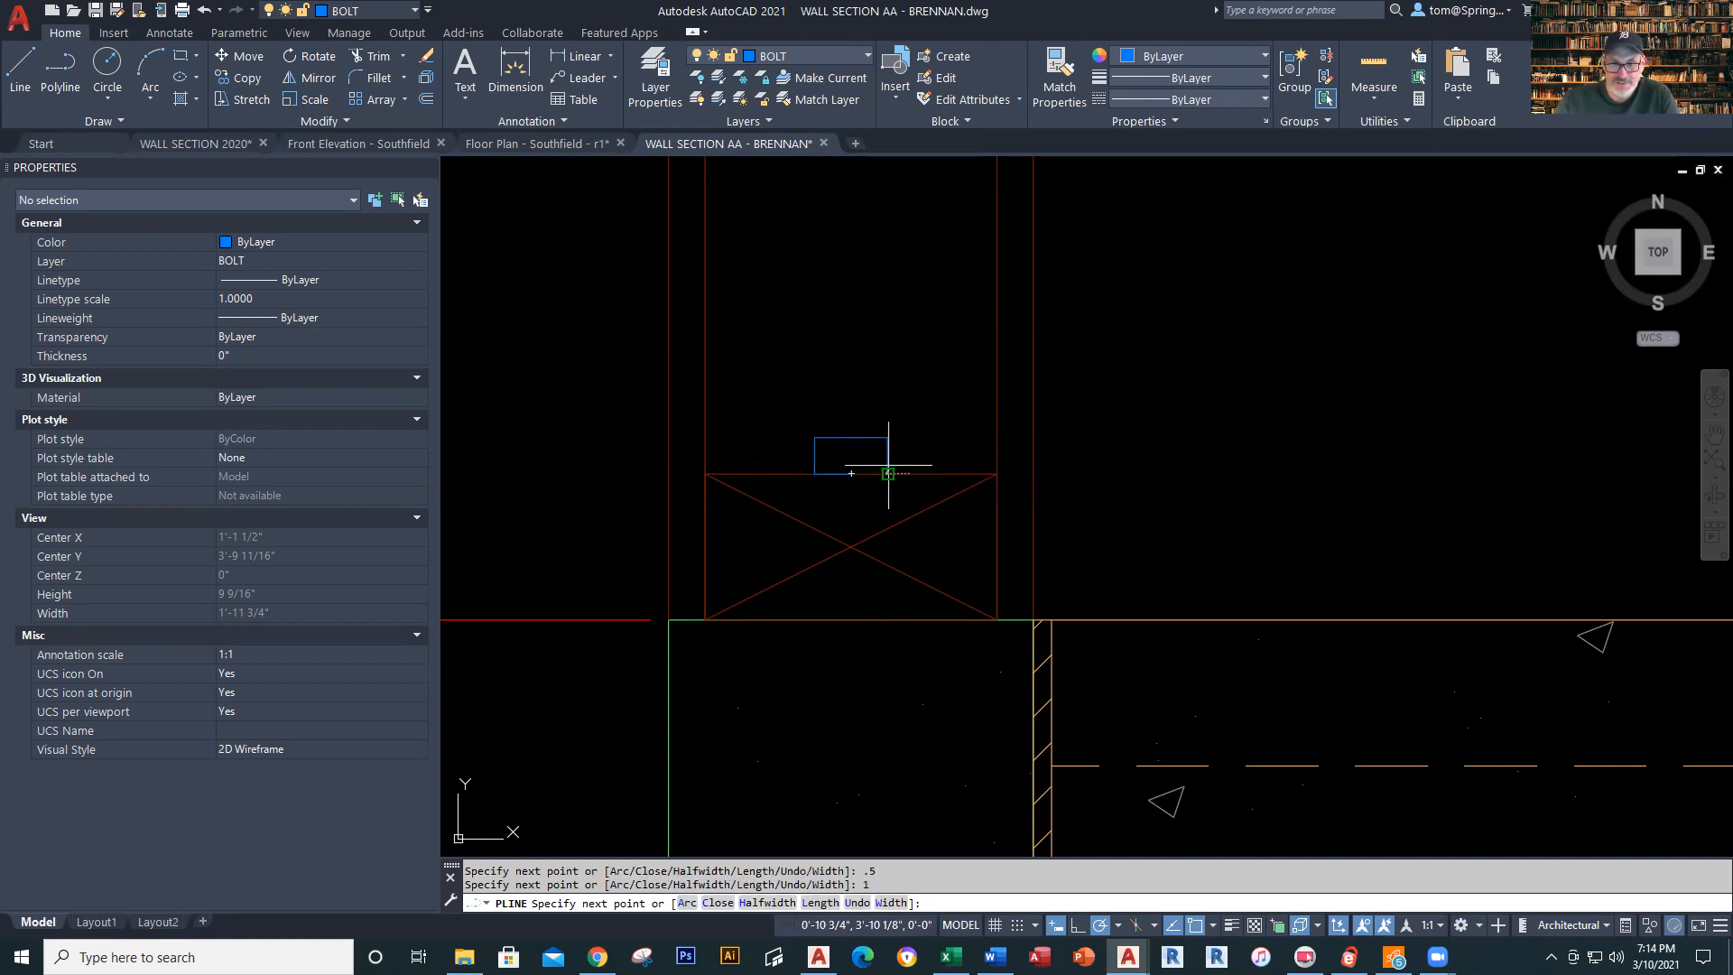
text(c)
key(Return)
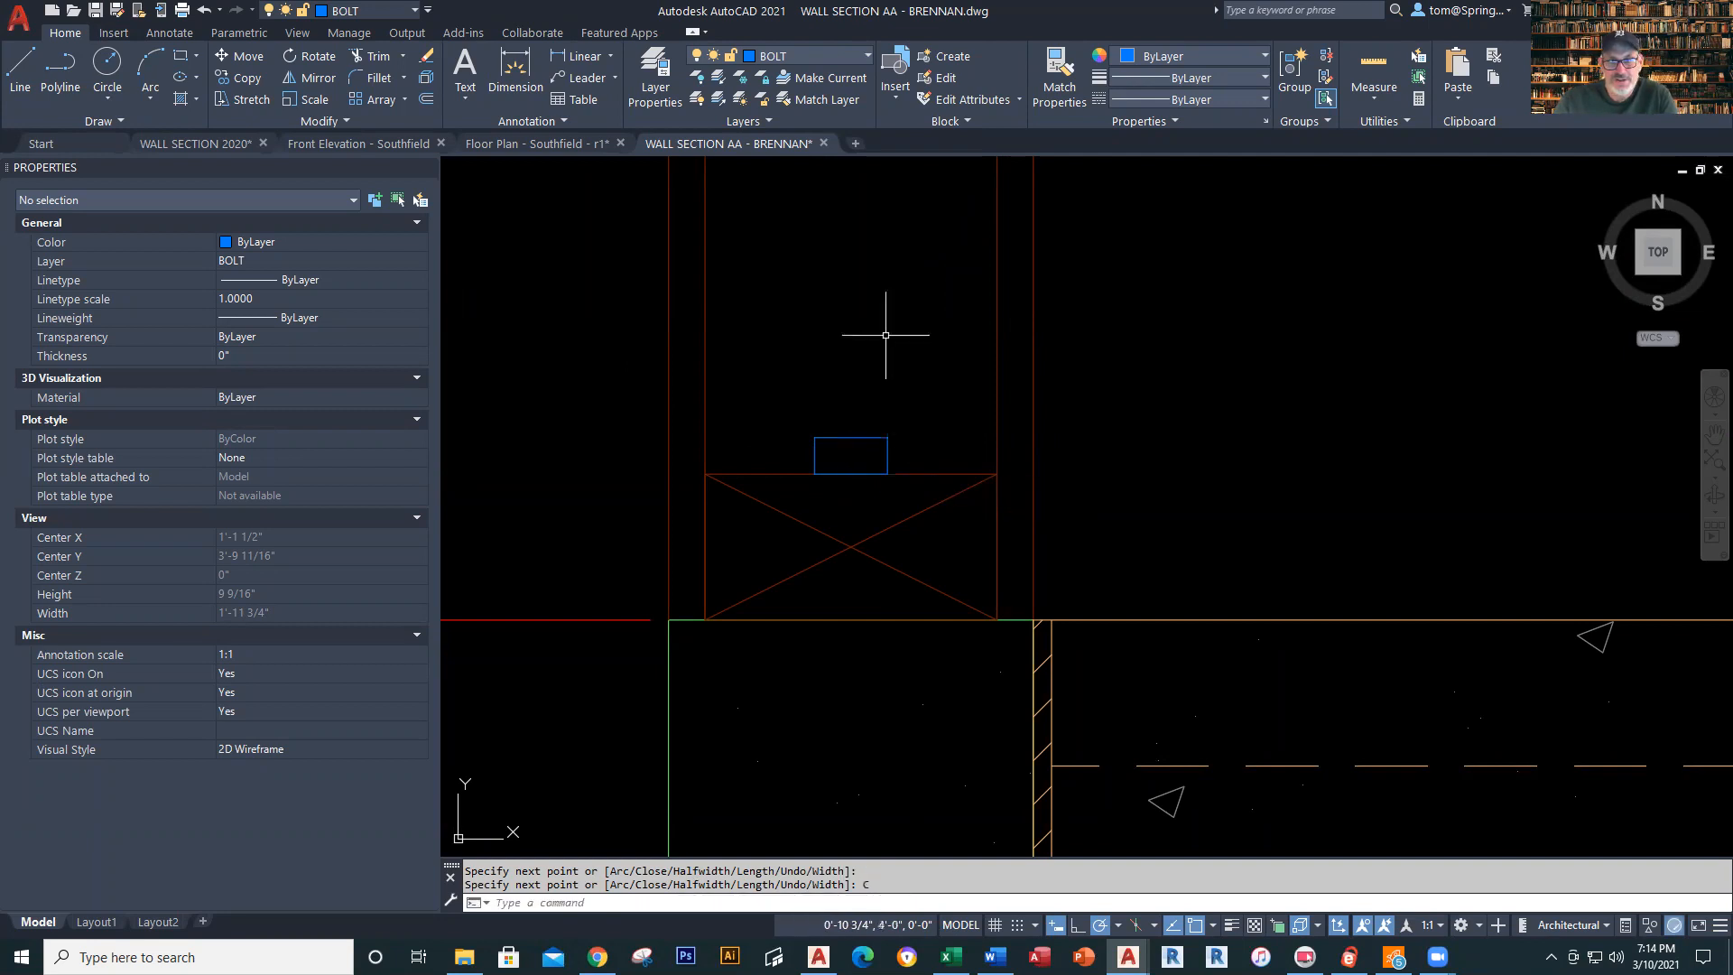
Draw a vertical polyline through the middle of the bolt head from its top edge to its bottom edge
right_click(888, 338)
click(957, 348)
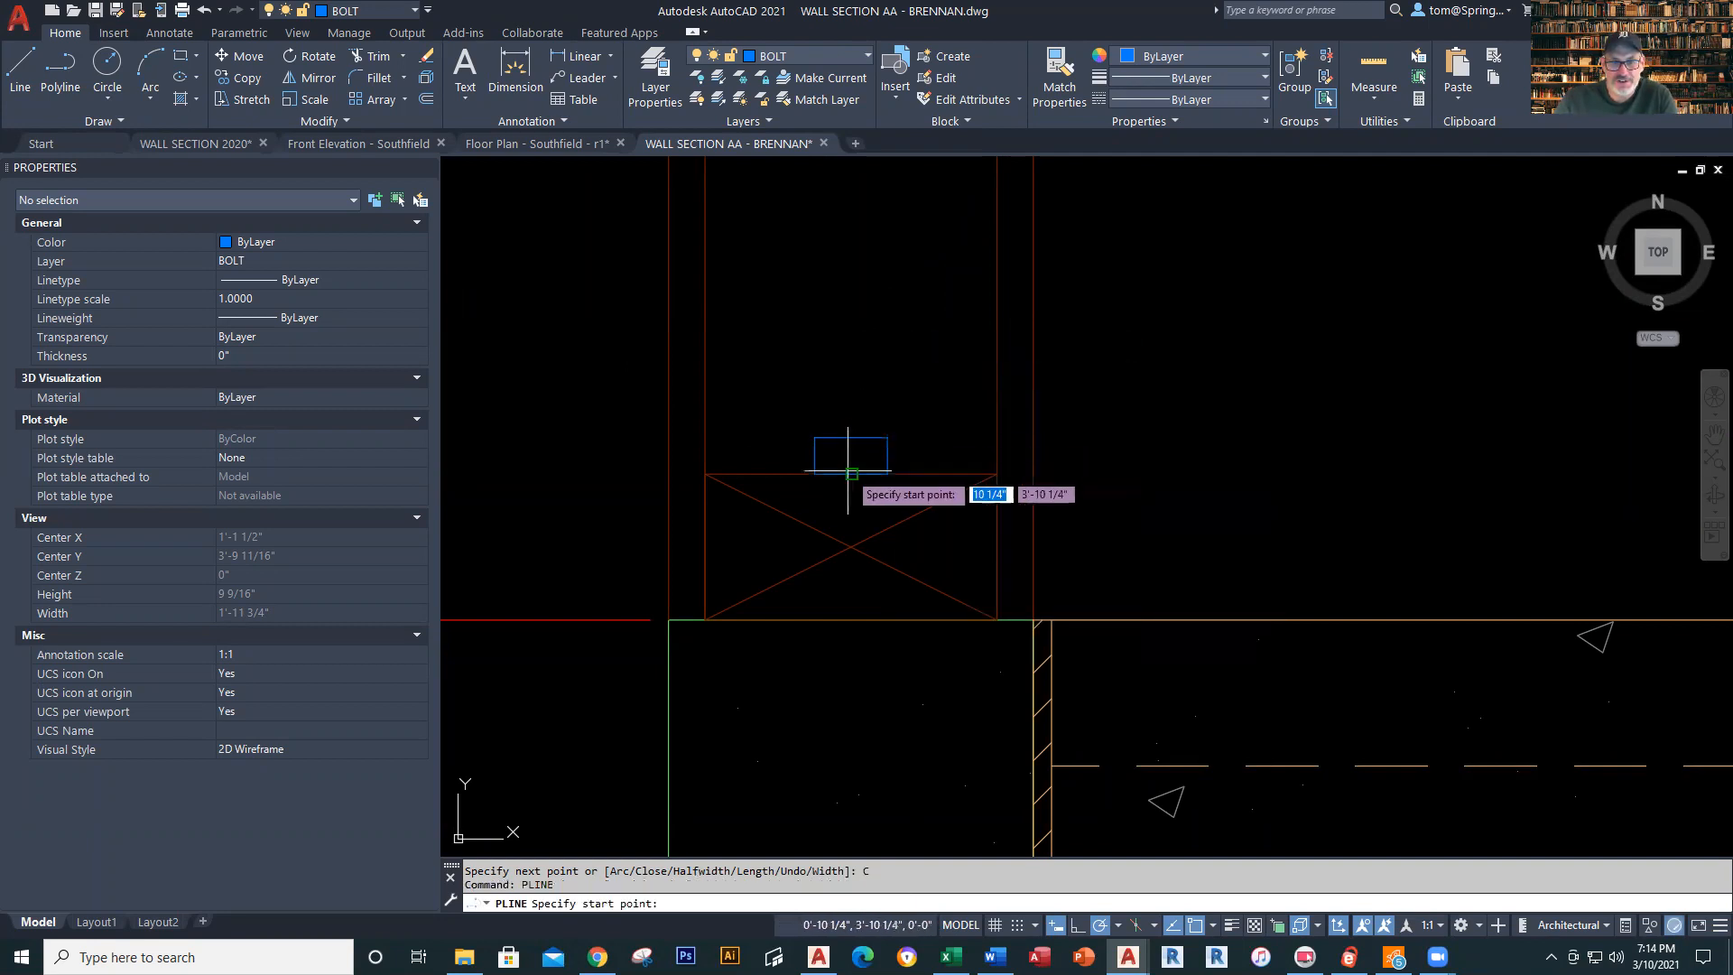
click(851, 438)
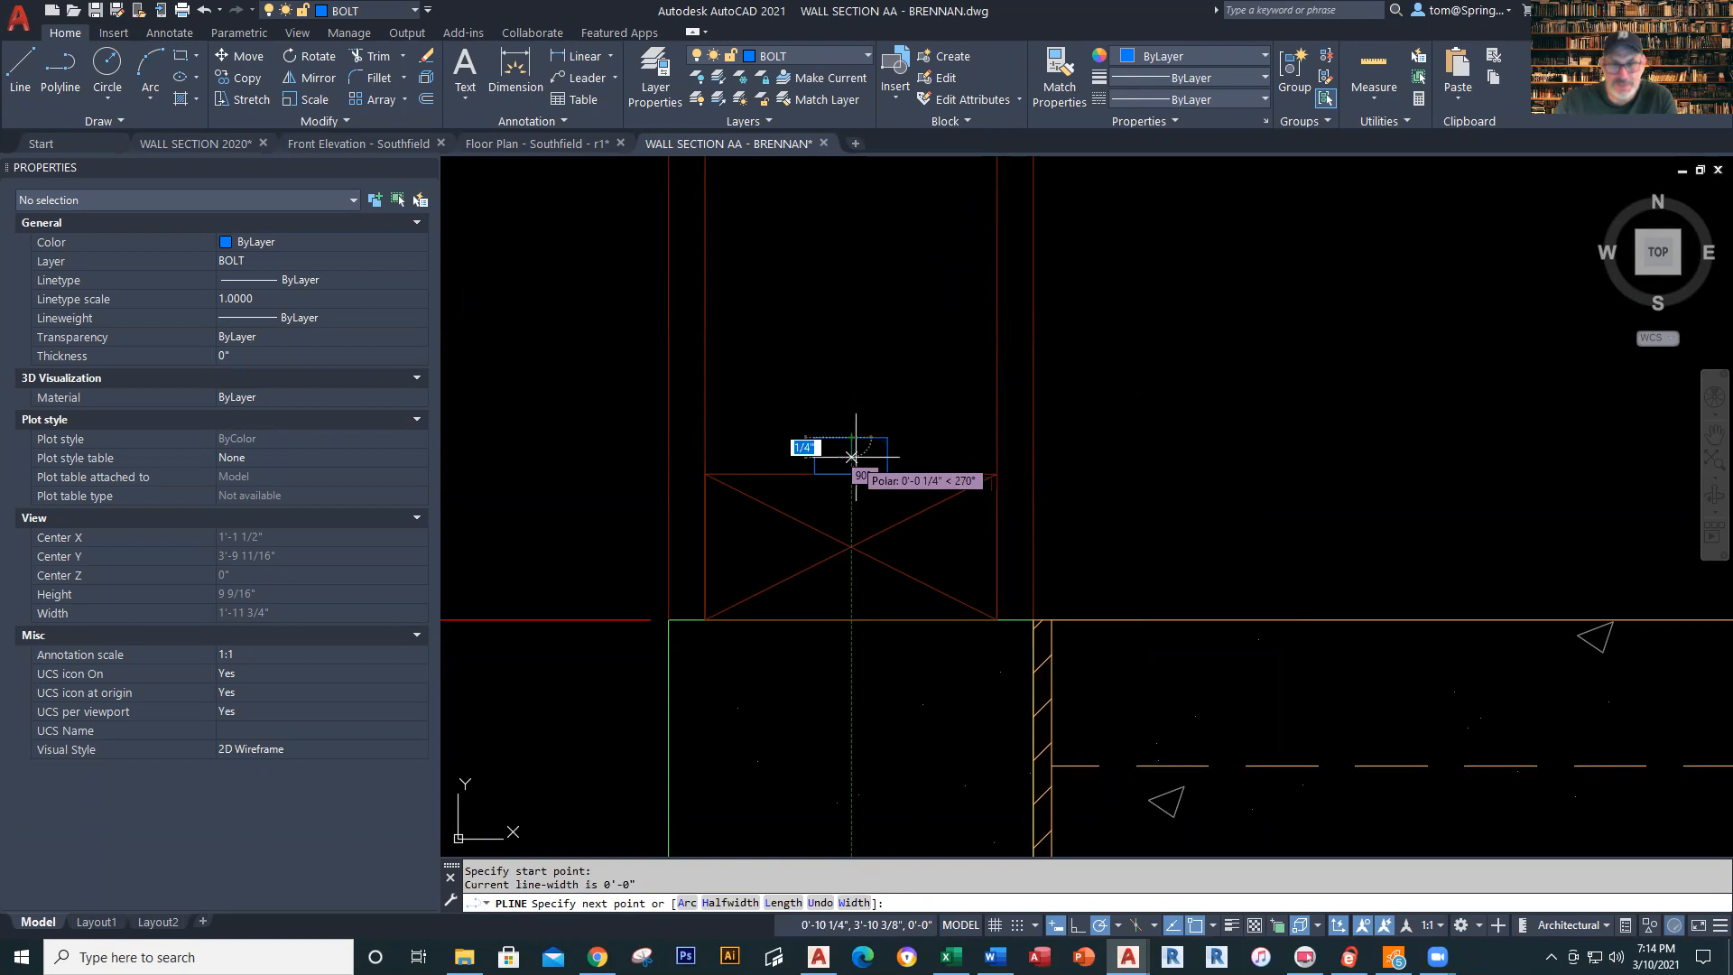
click(851, 473)
key(Escape)
Draw the bolt shaft polyline starting 0.25" left of the head's bottom midpoint, running 8" down and ending in a short leg at 330°
right_click(862, 331)
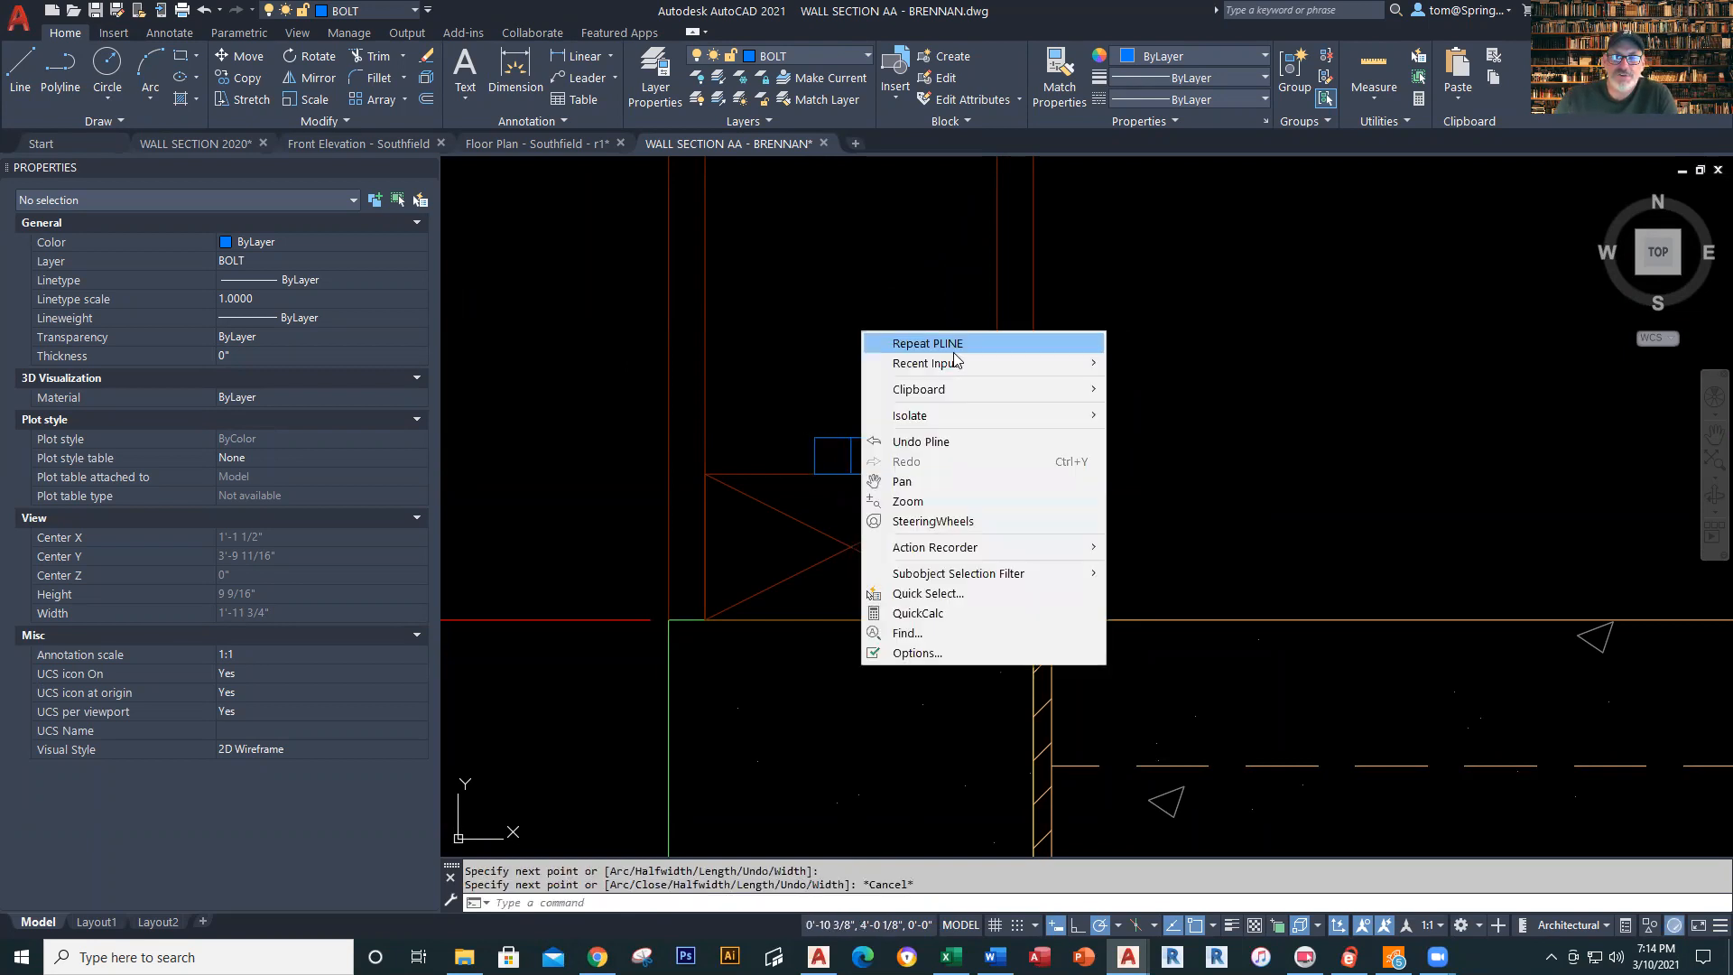
click(903, 344)
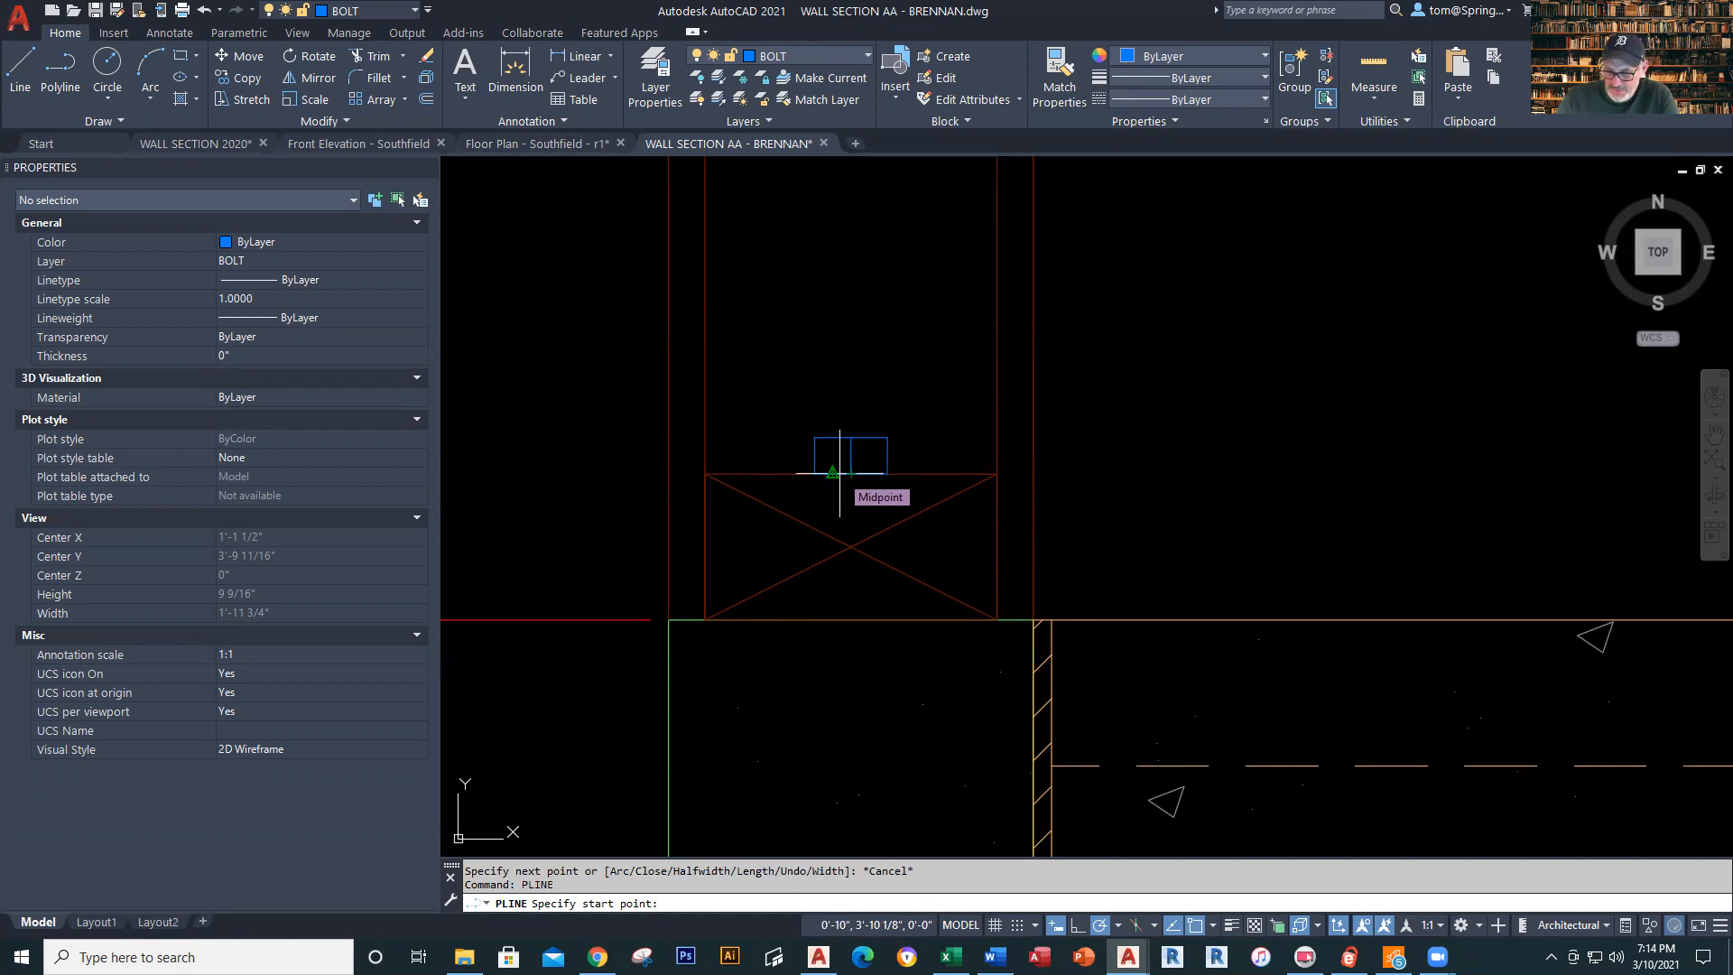
text(5)
key(Return)
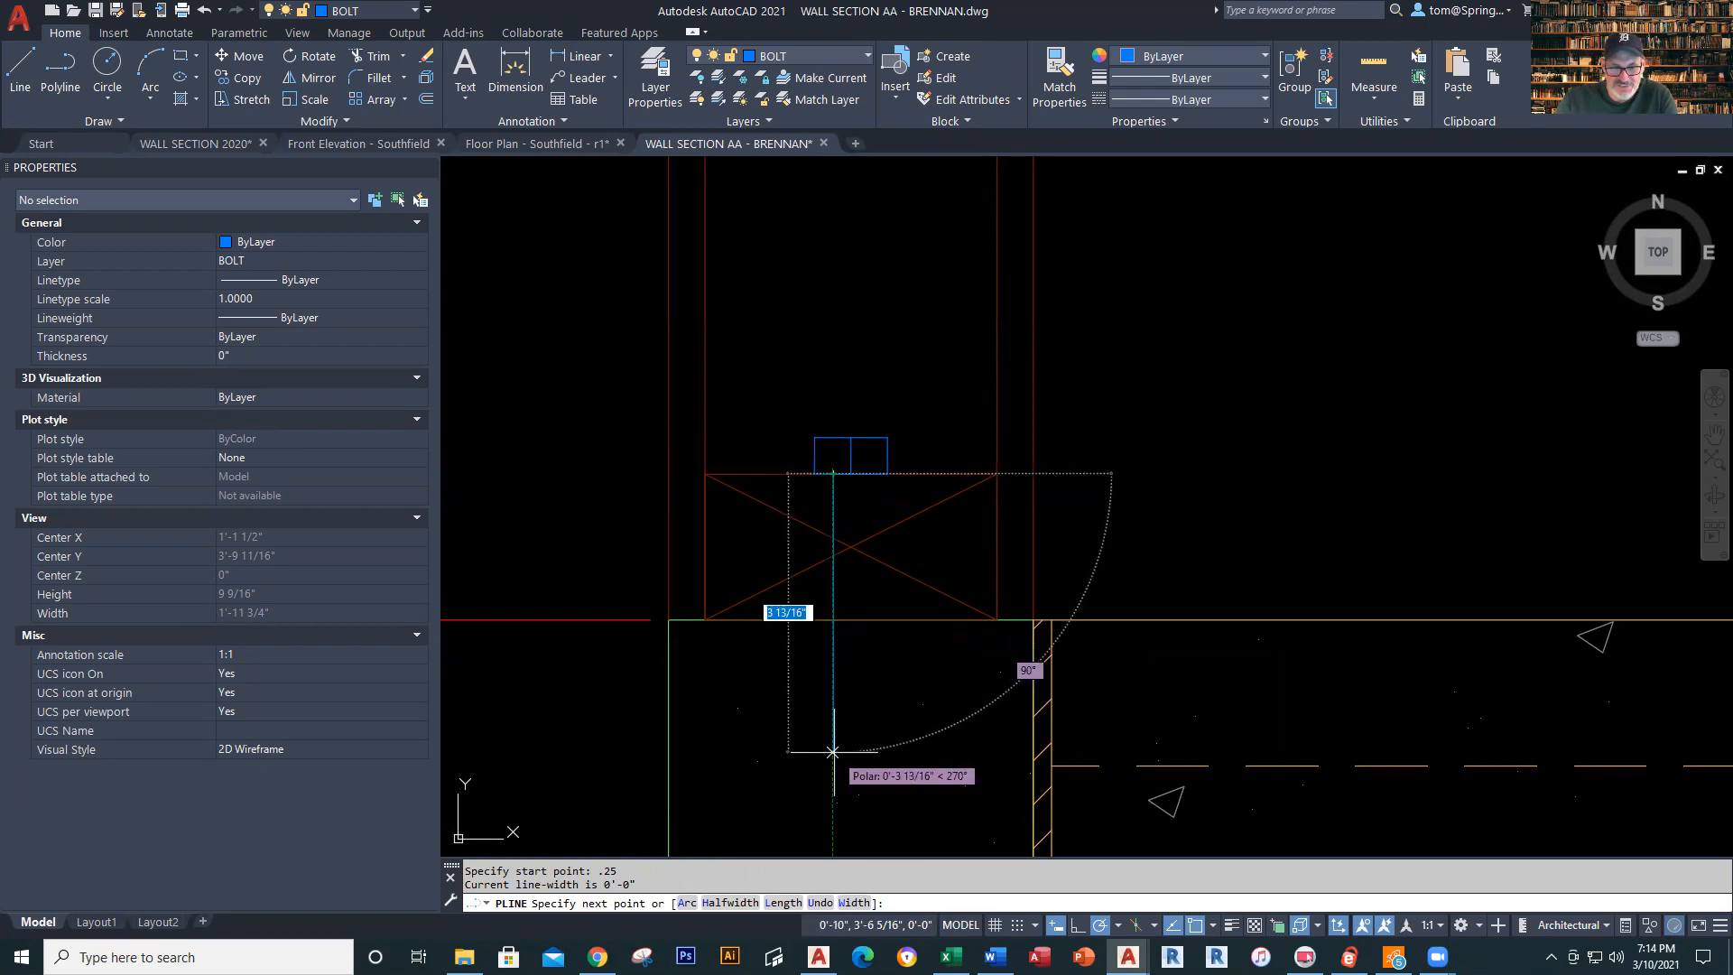
text(8)
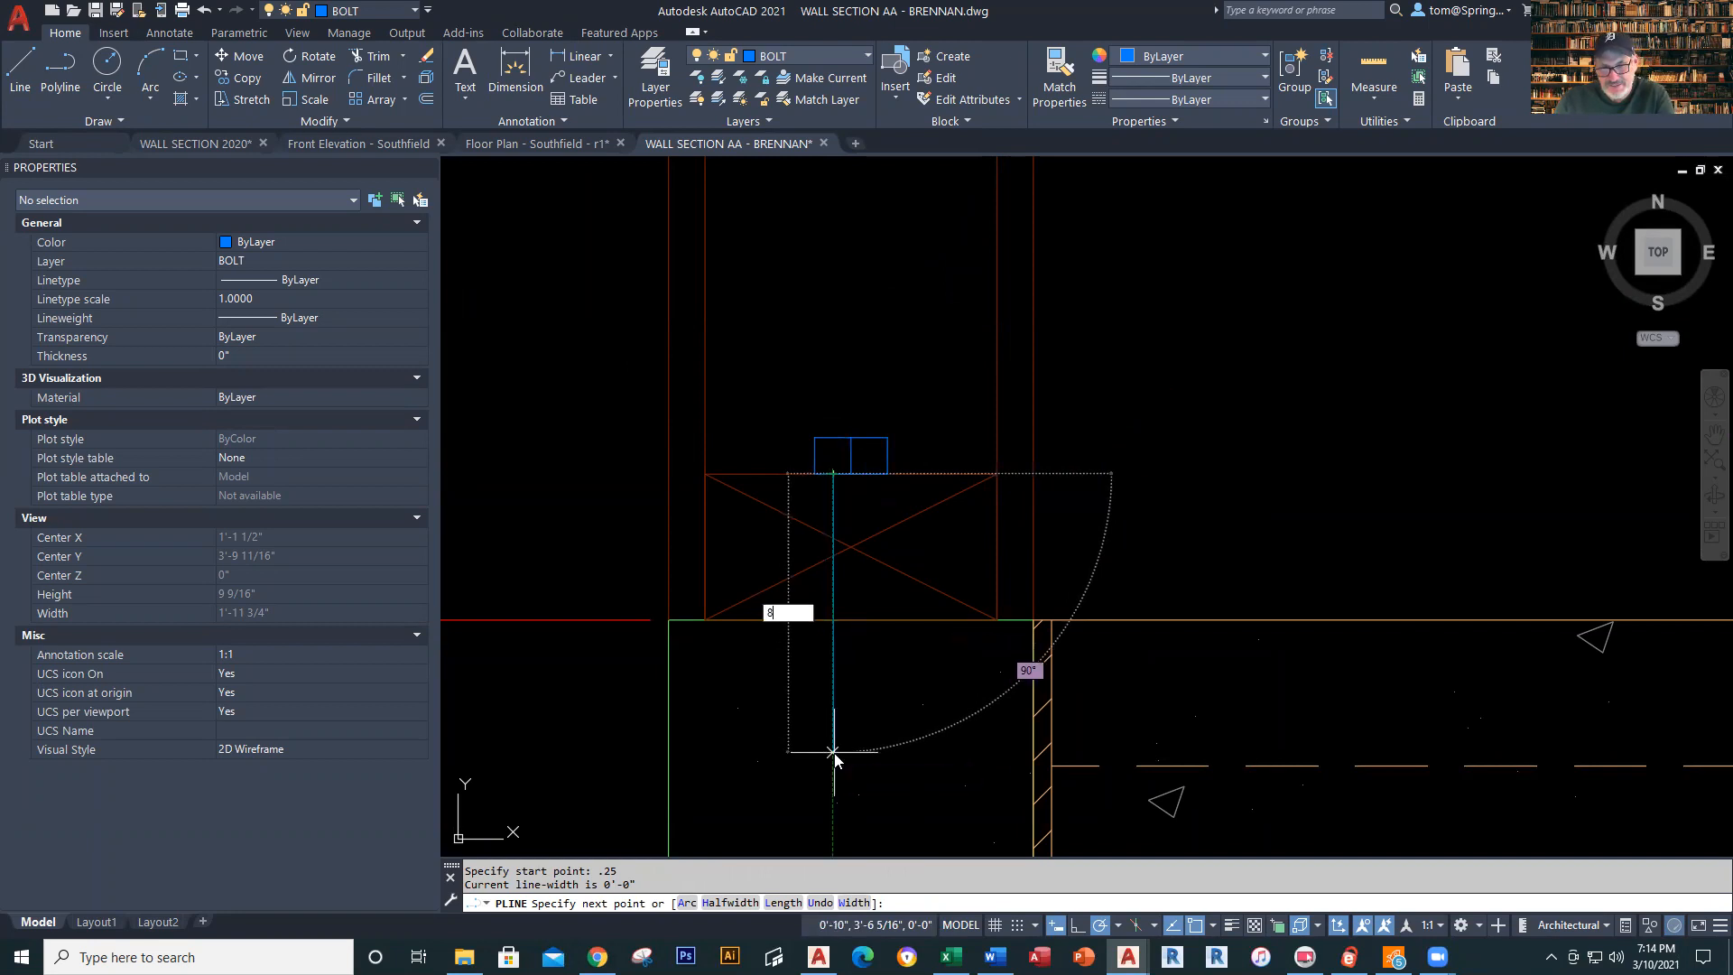
key(Return)
scroll(845, 824, down, 5)
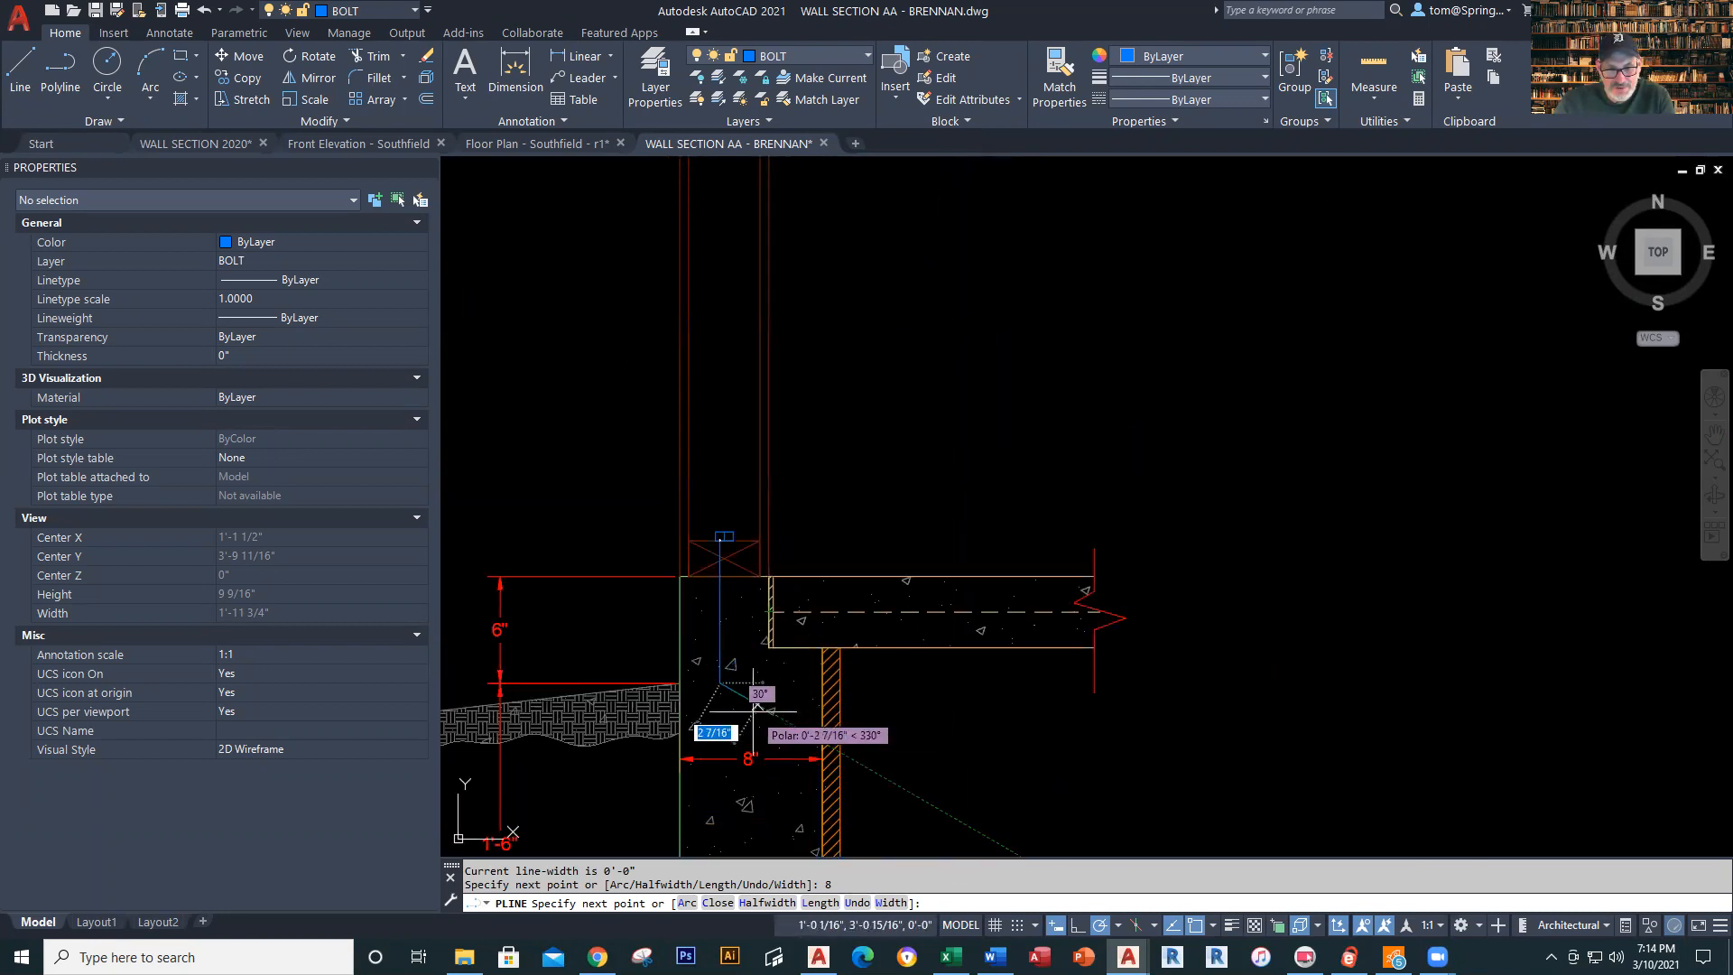
click(765, 710)
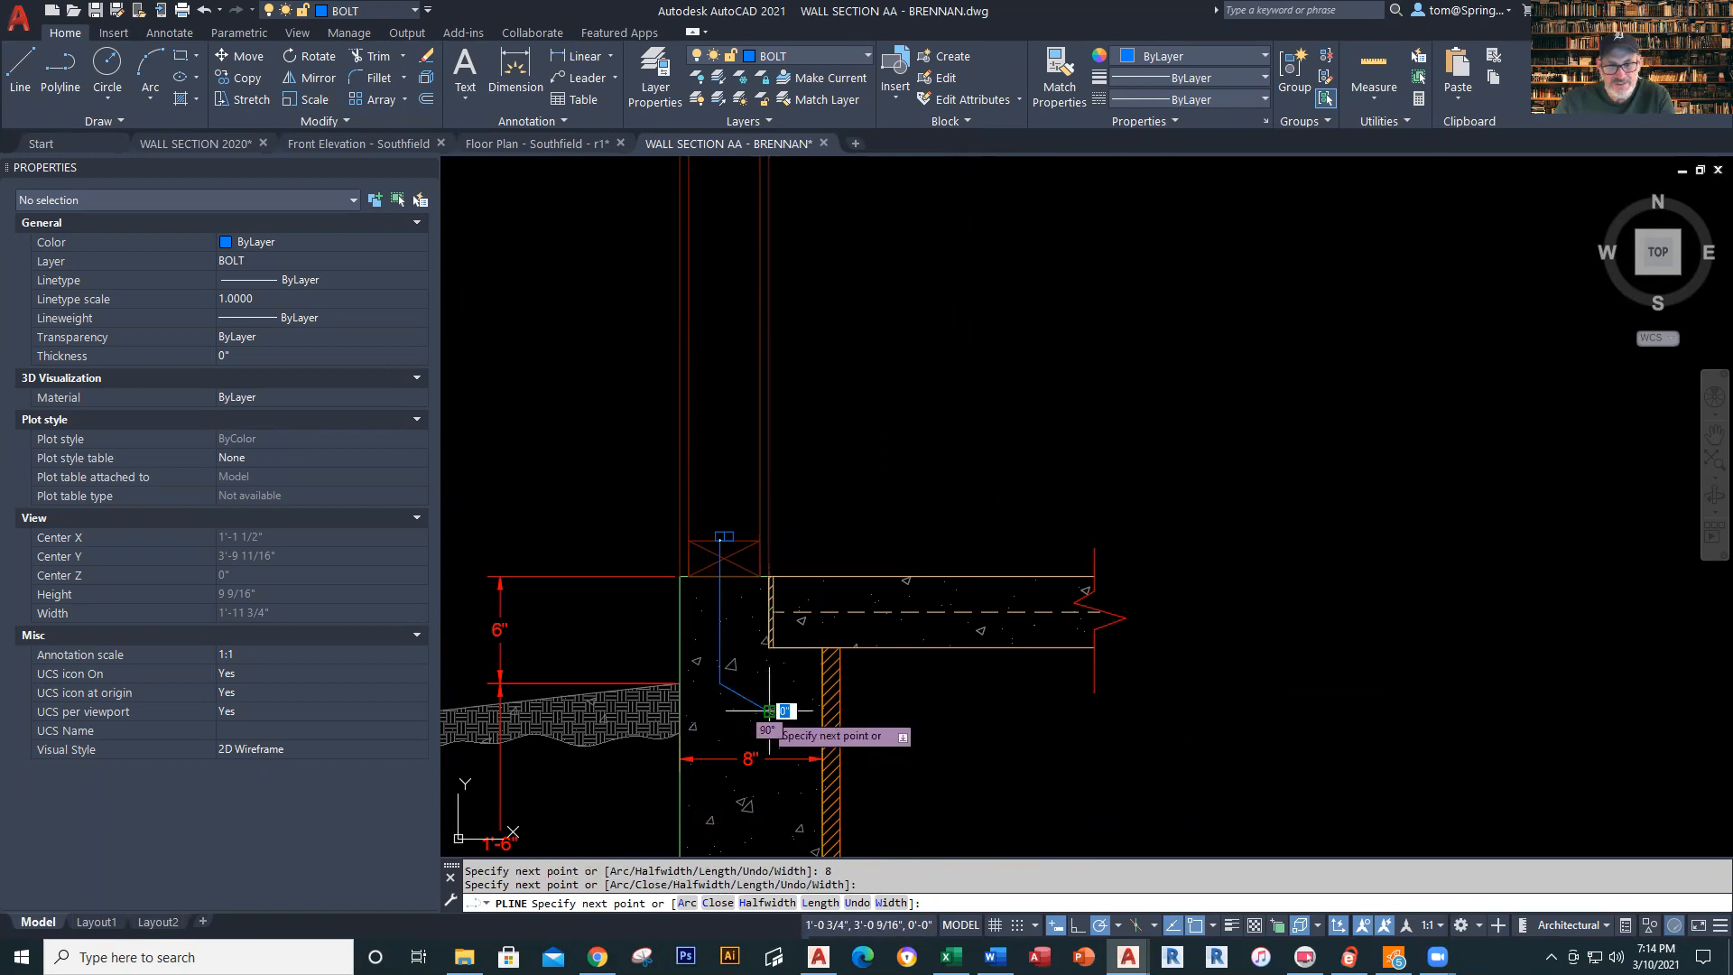
key(Escape)
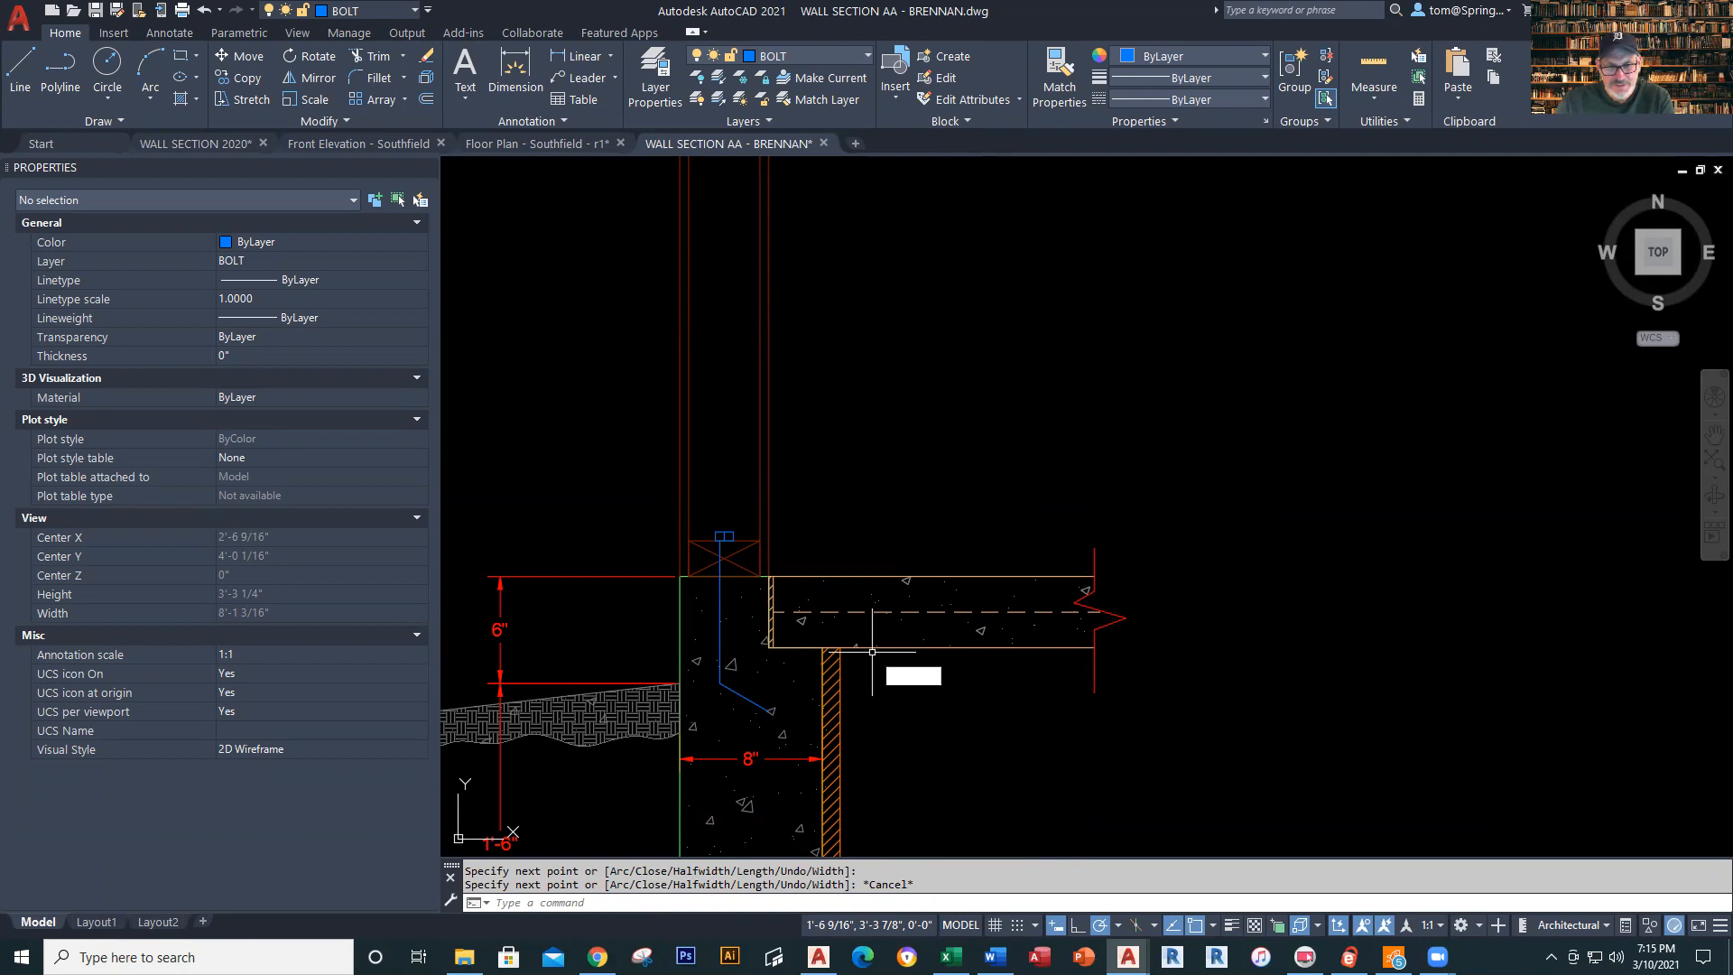
text(o)
key(space)
text(.25)
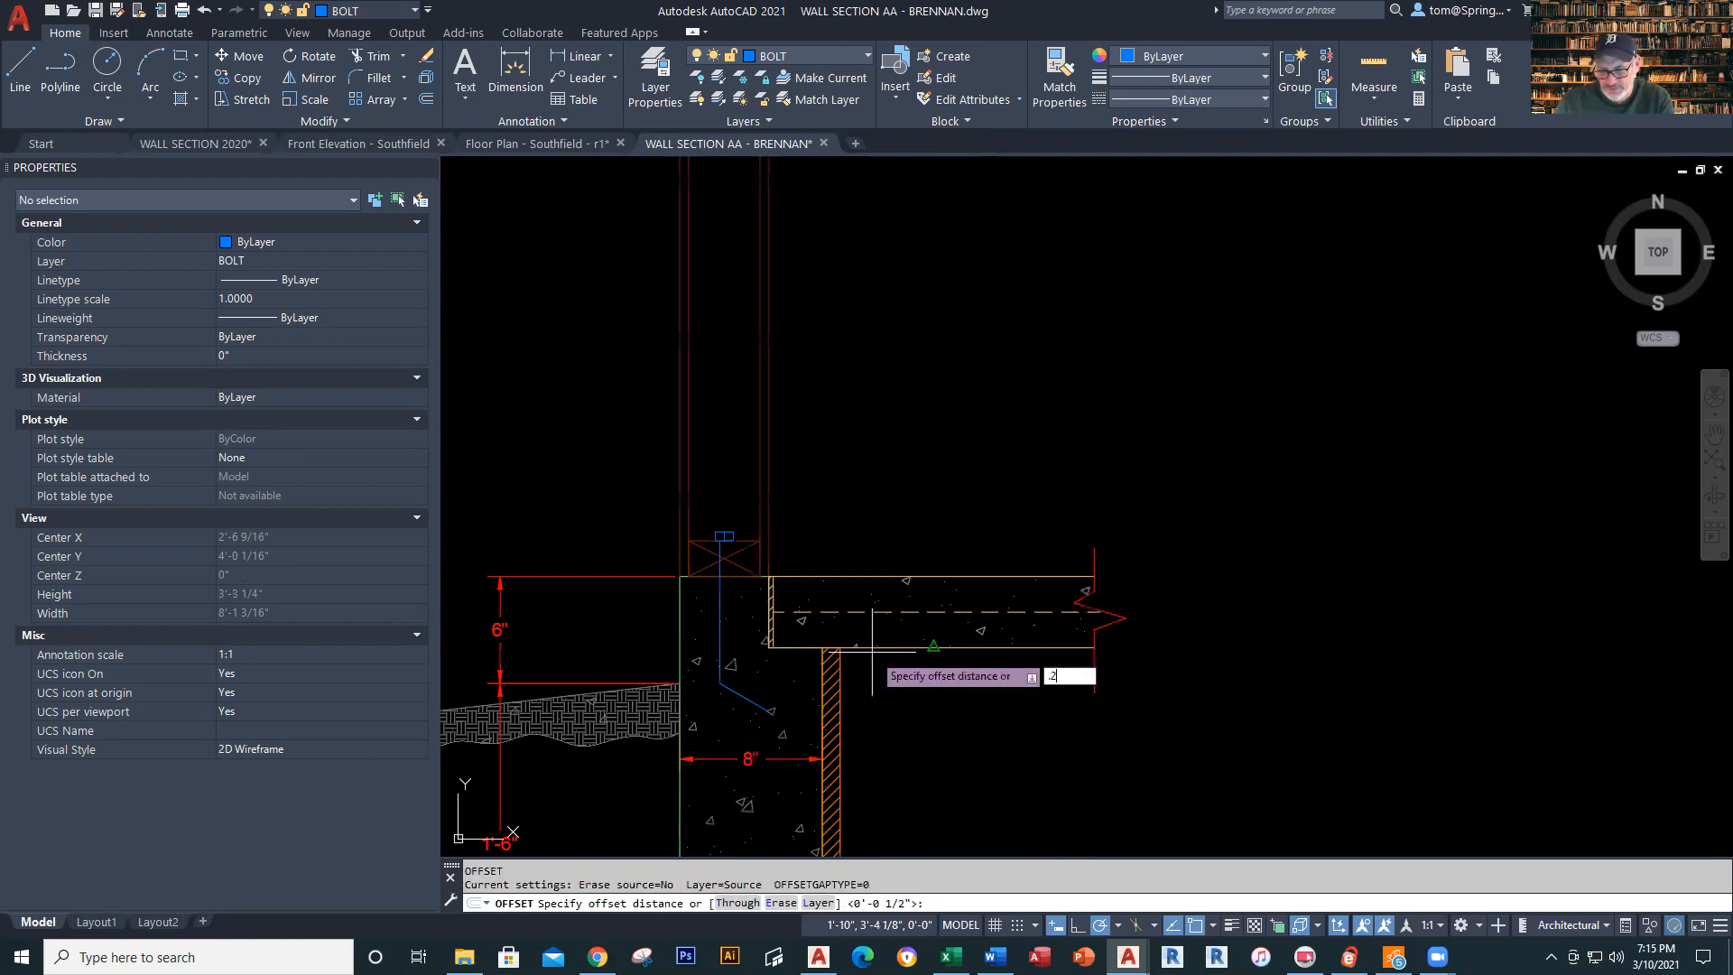
key(Return)
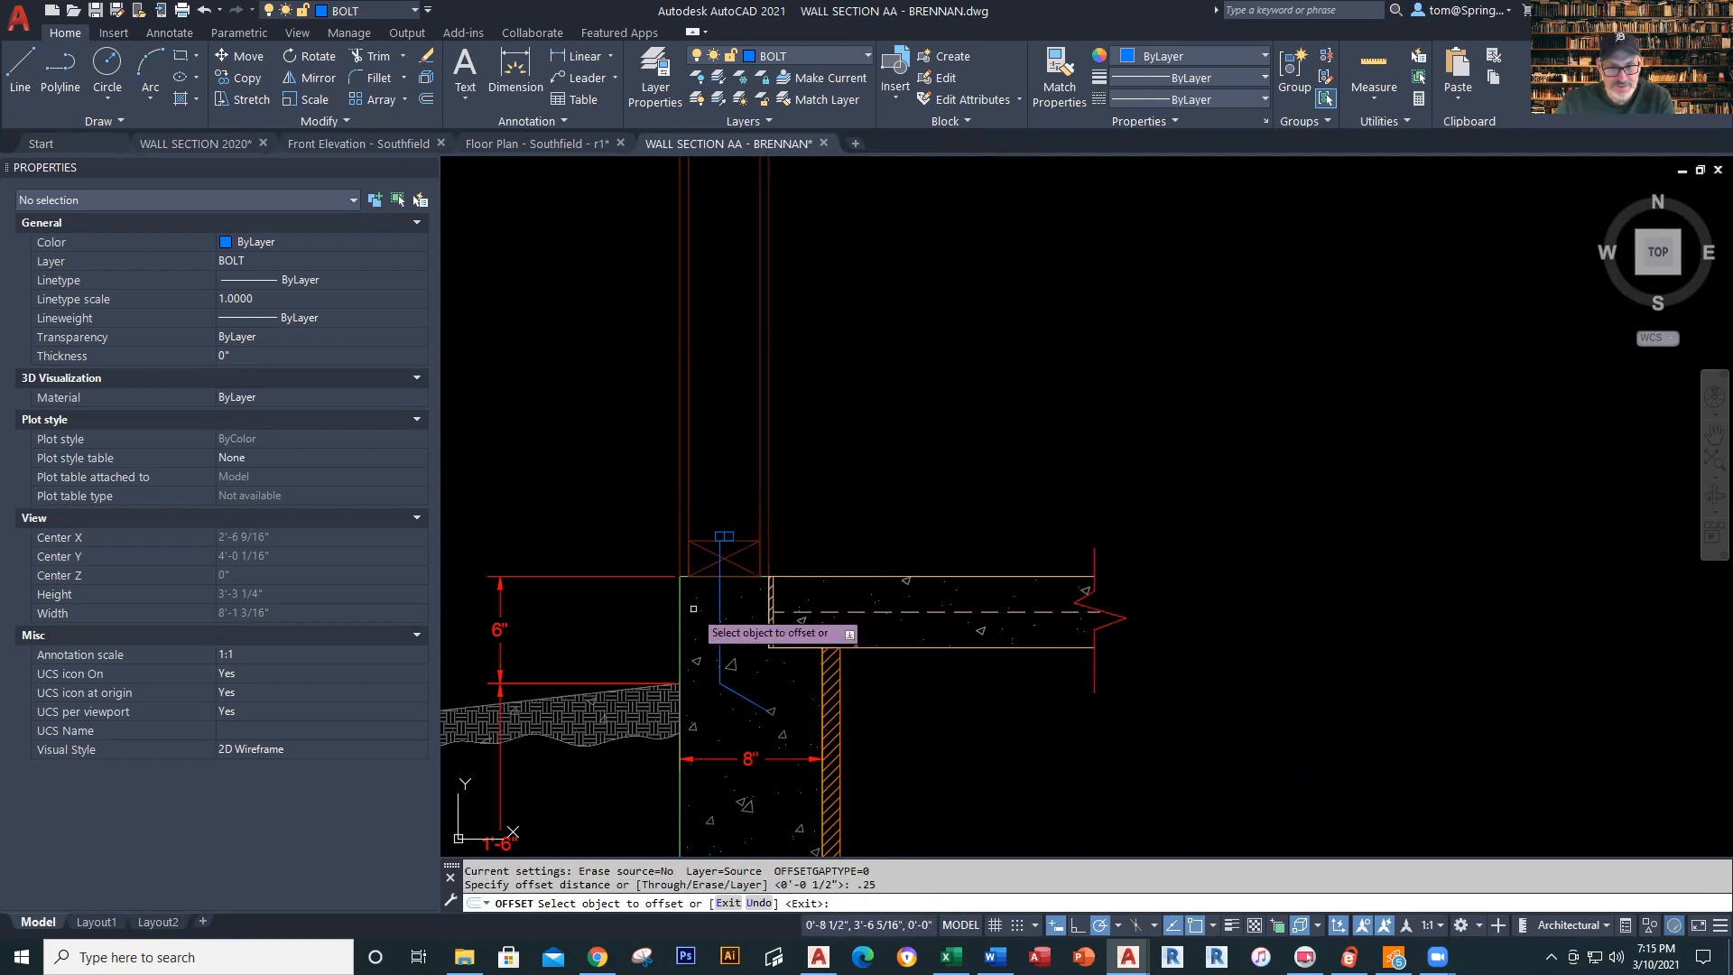
click(720, 603)
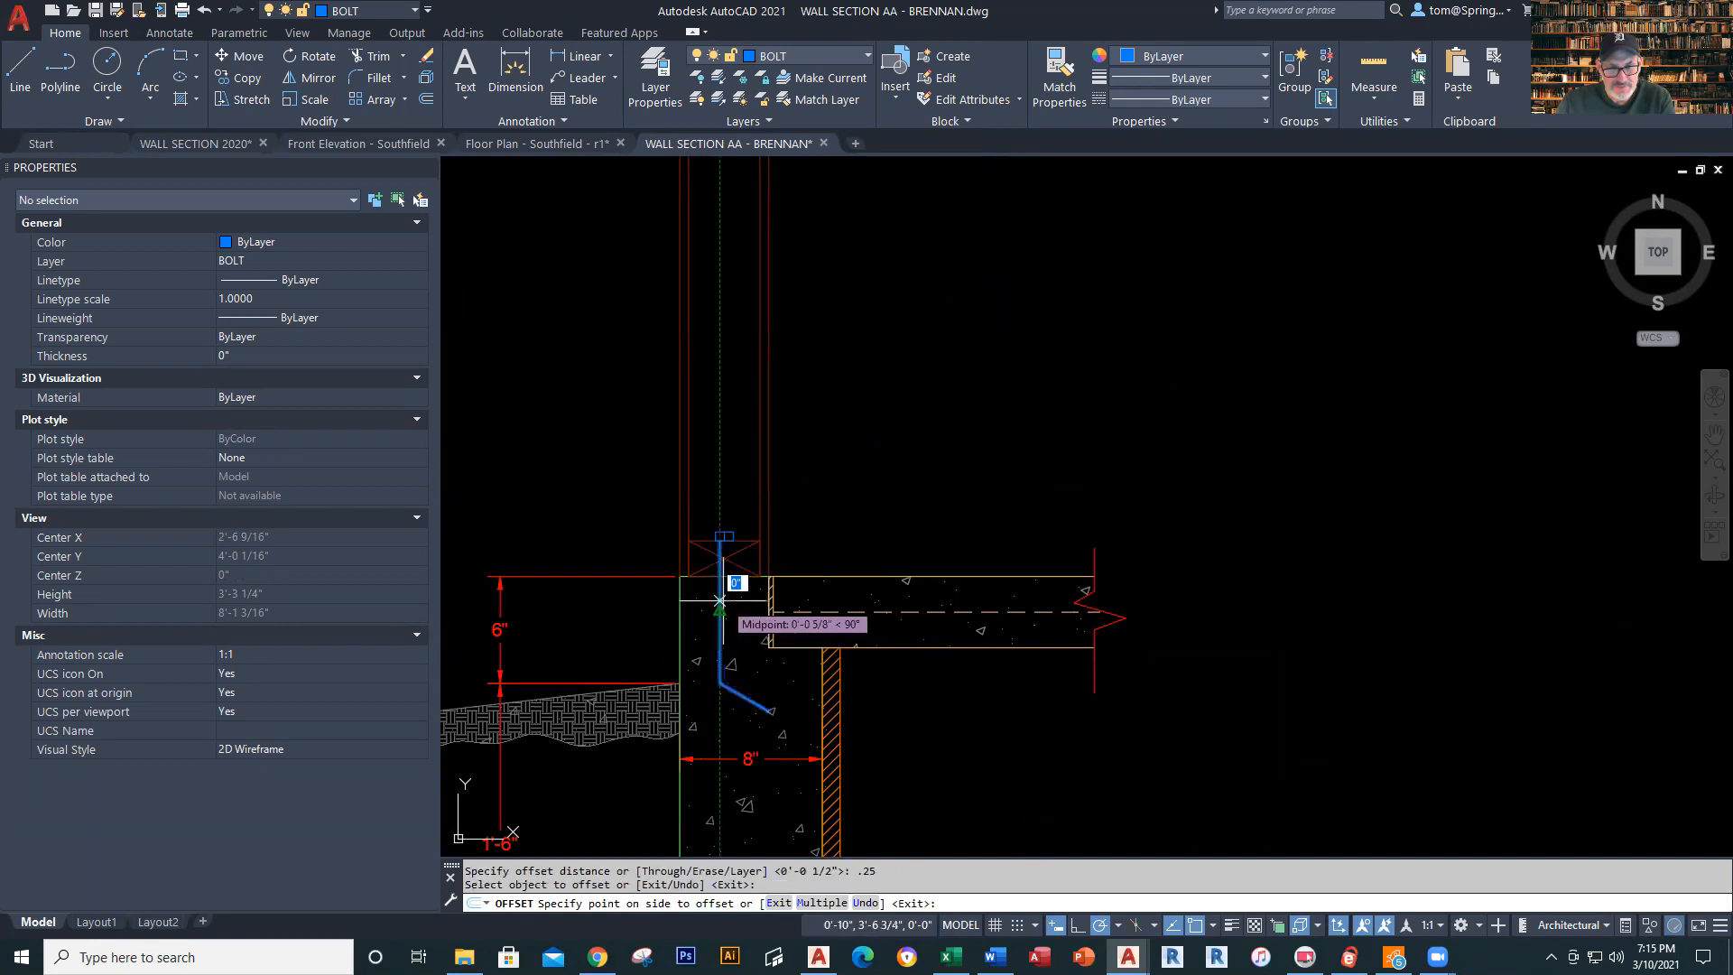
key(Escape)
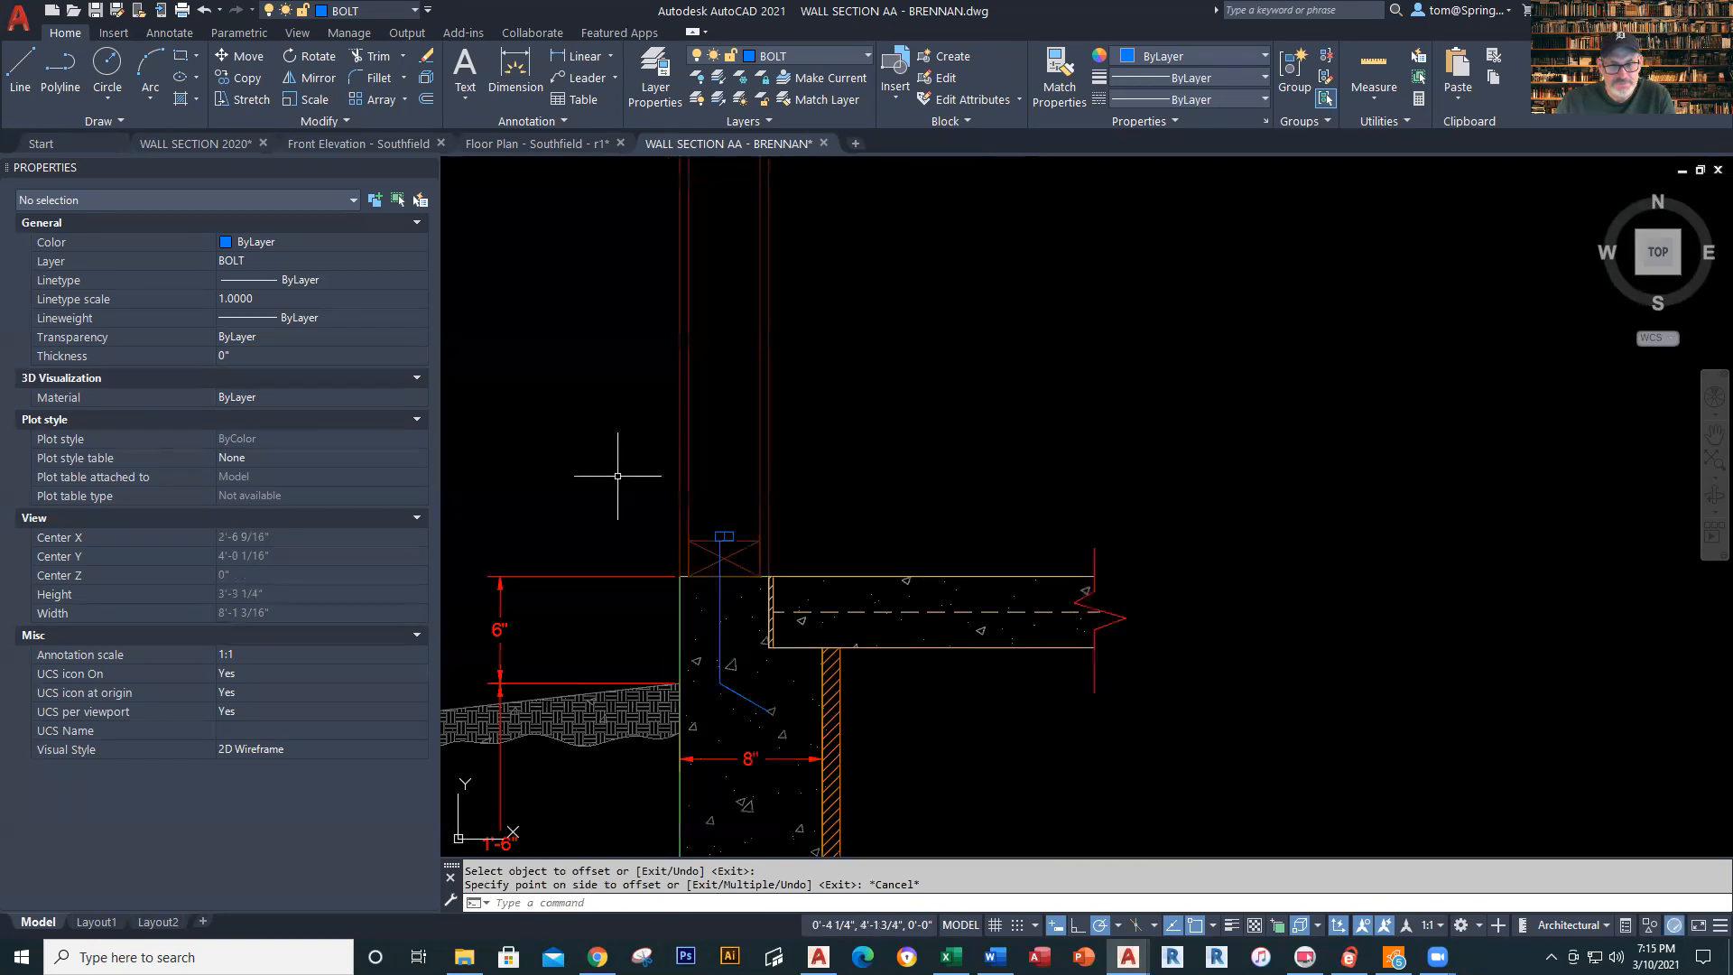
Offset the bolt shaft polyline 0.5" to its right to form the shaft's second edge
key(Return)
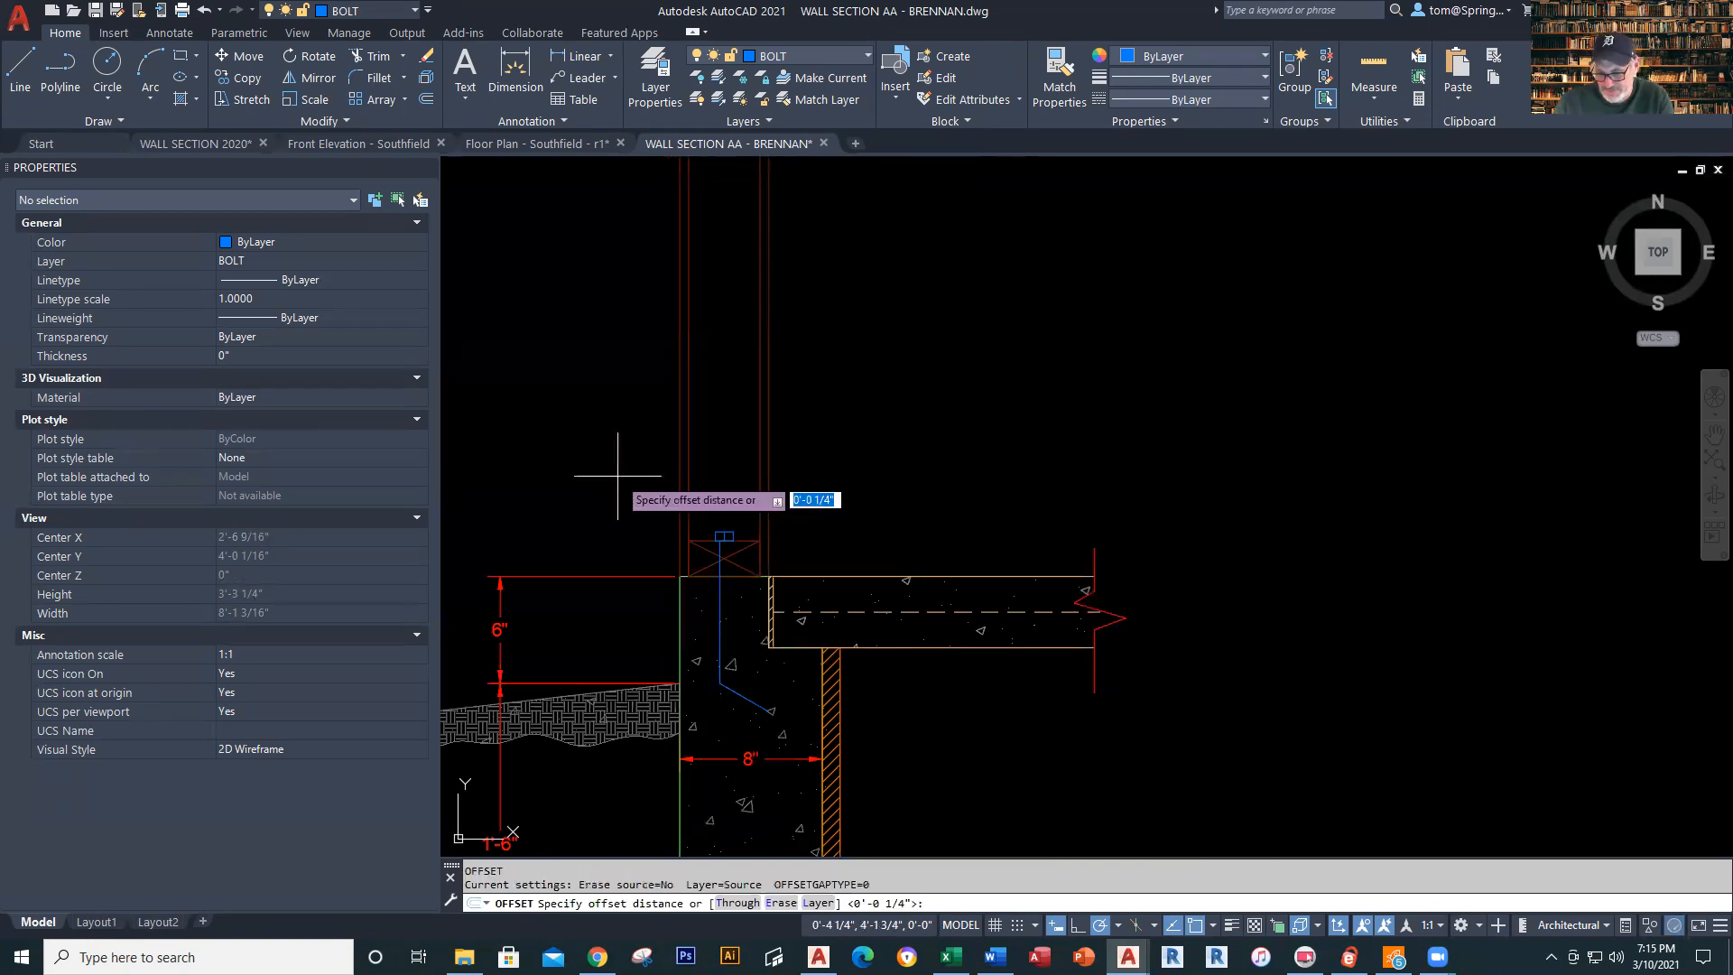
key(Return)
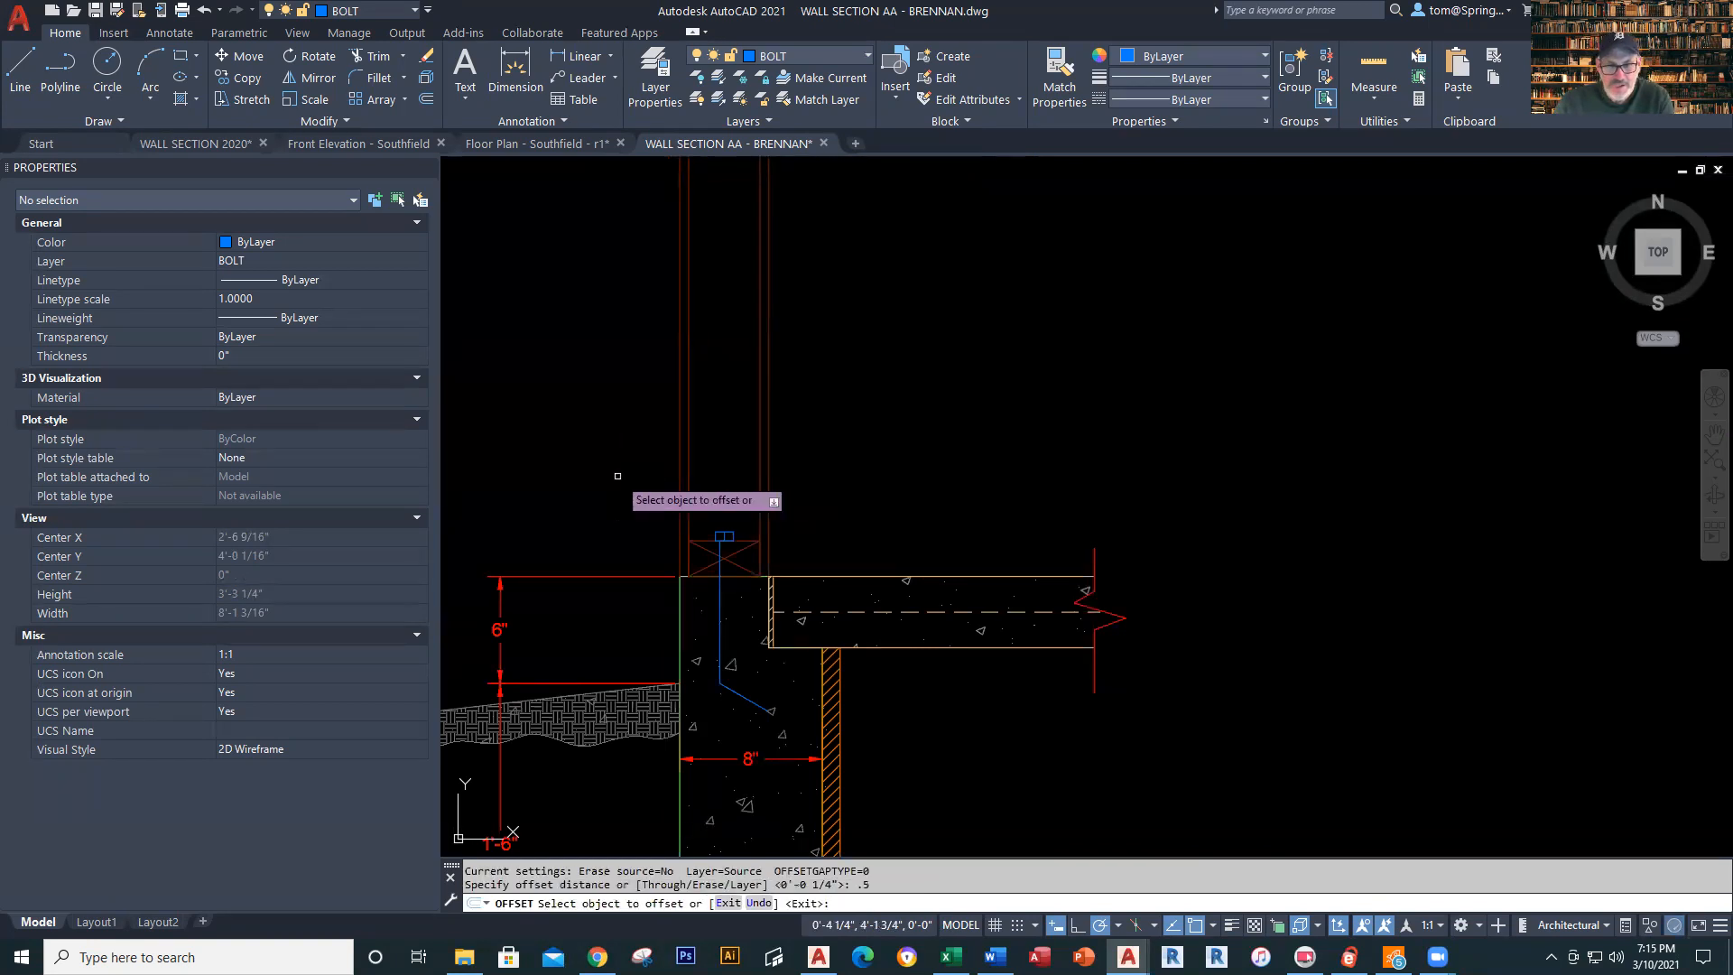
click(721, 635)
key(Escape)
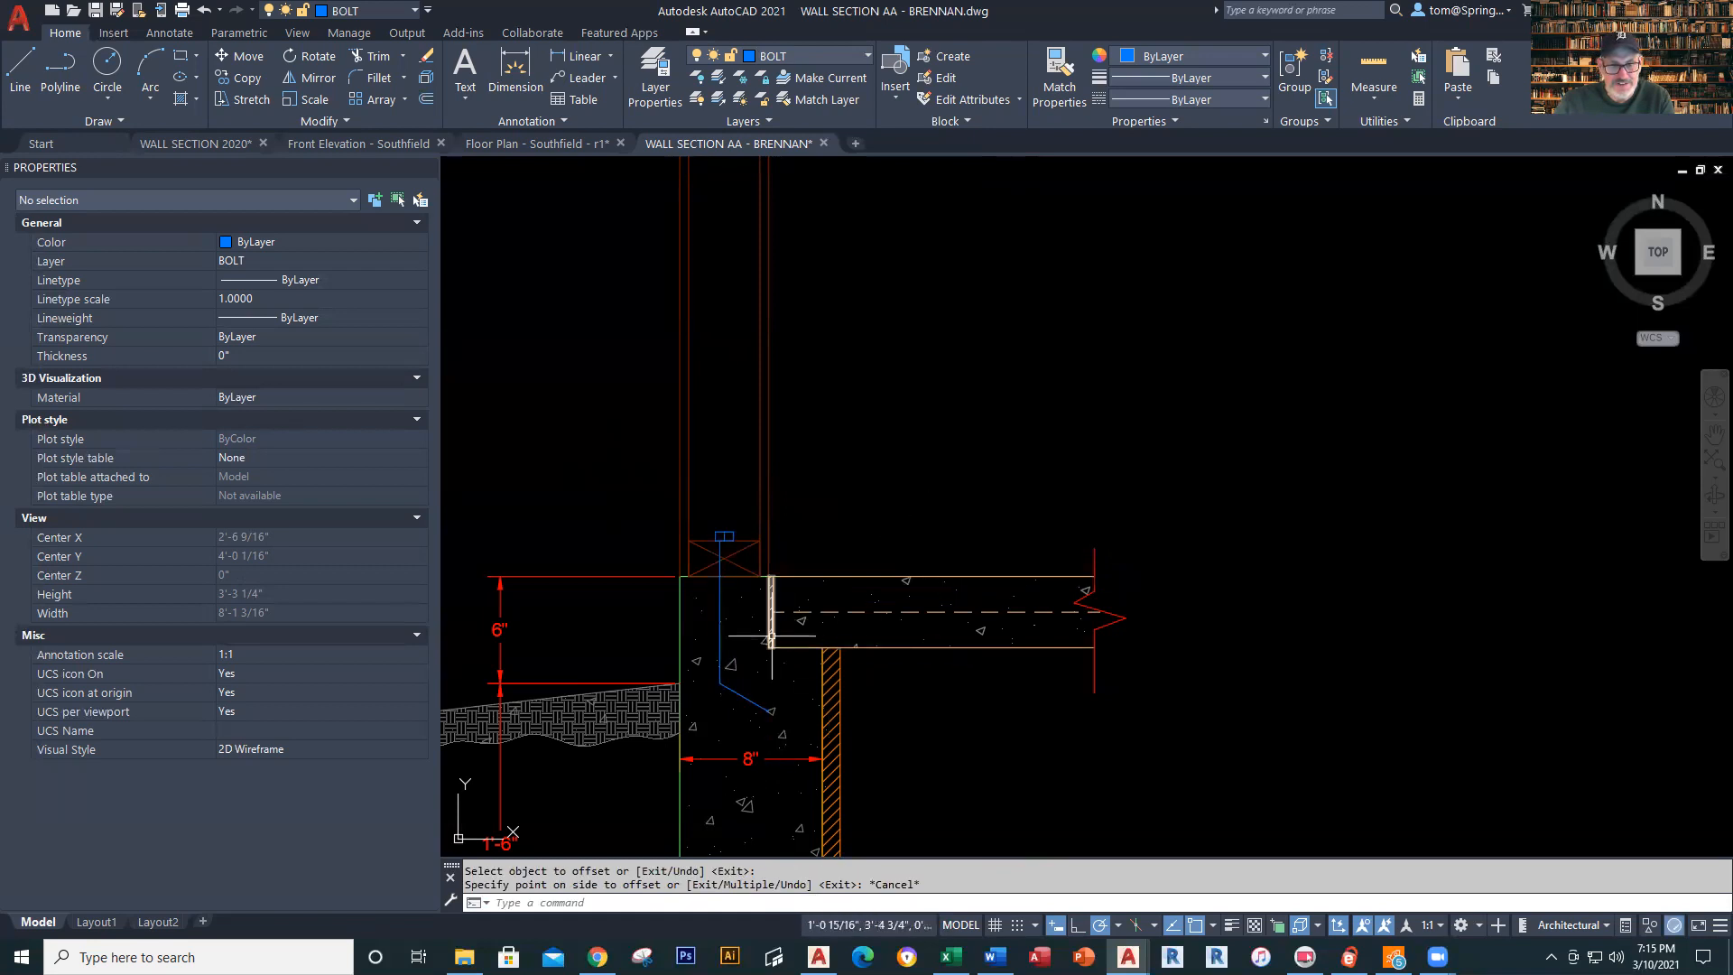
right_click(787, 394)
click(824, 405)
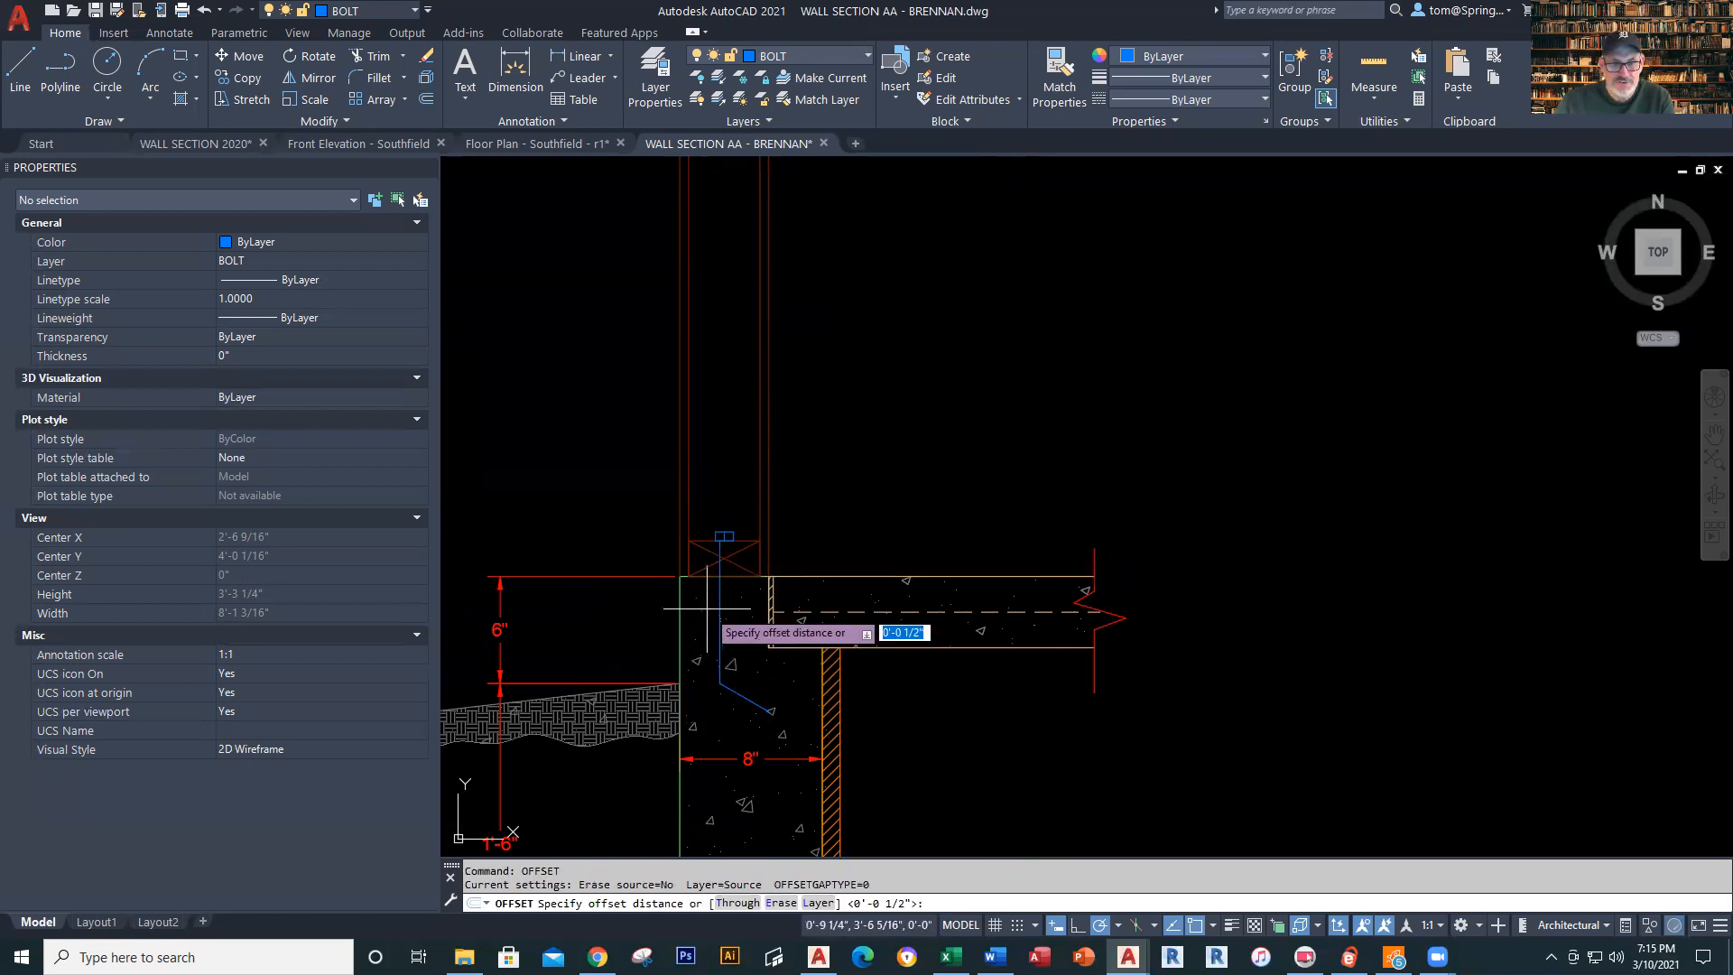
key(Return)
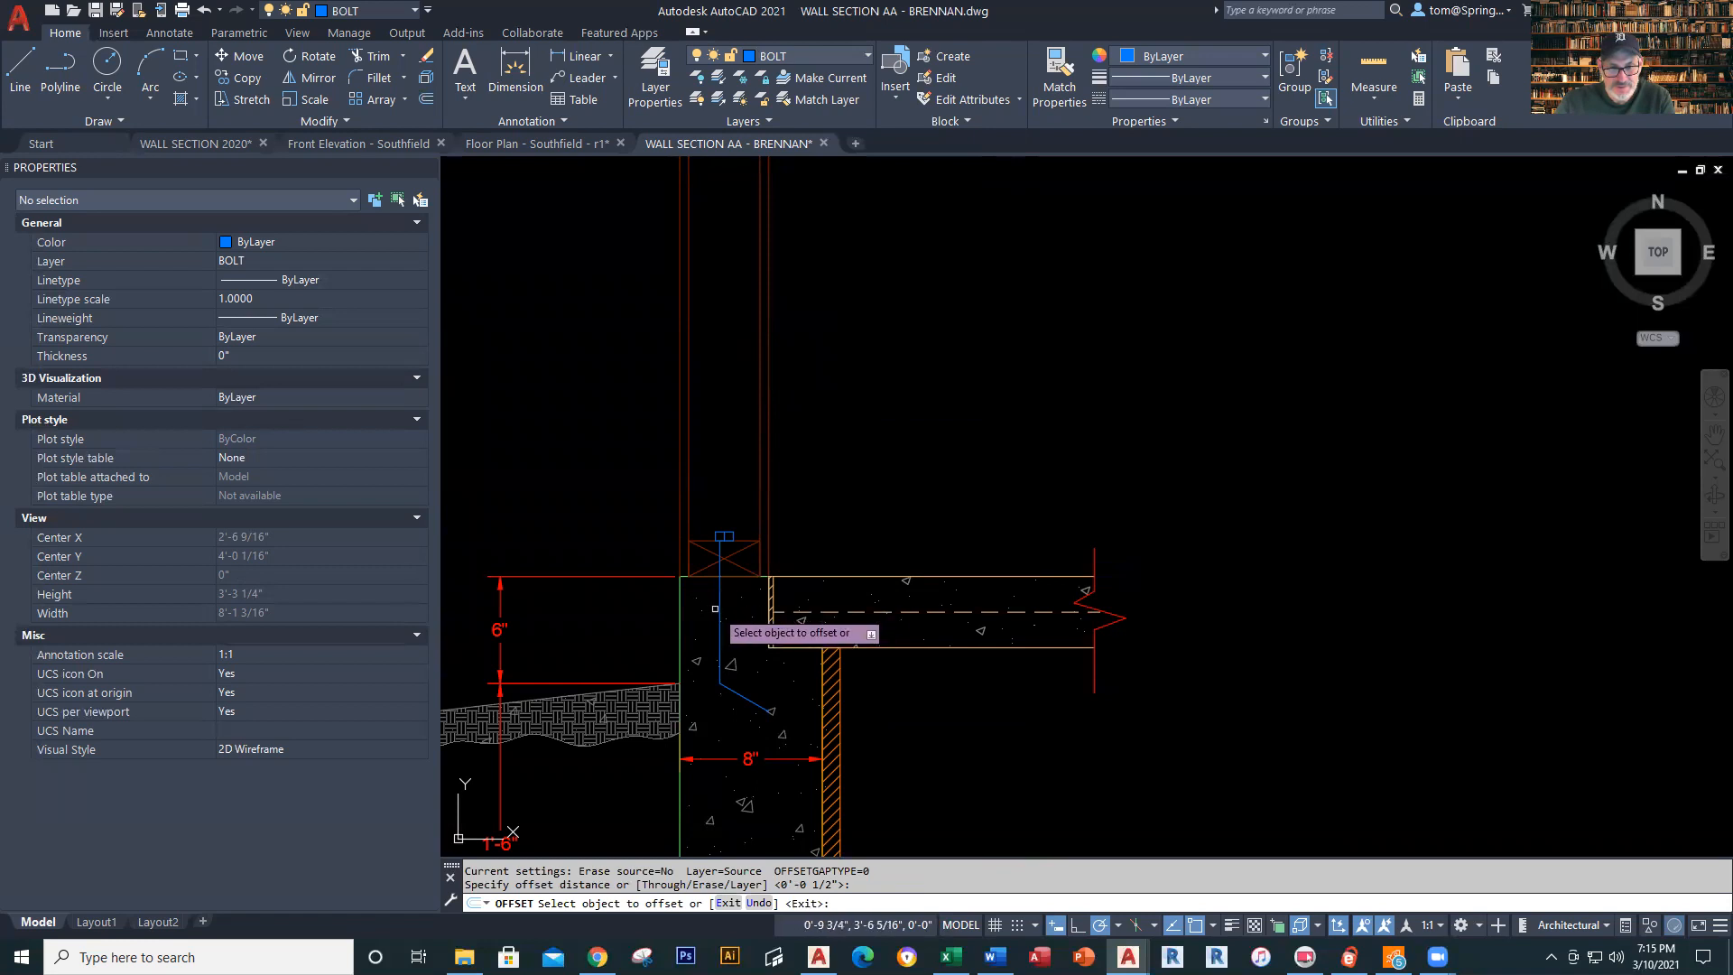
click(720, 607)
click(736, 603)
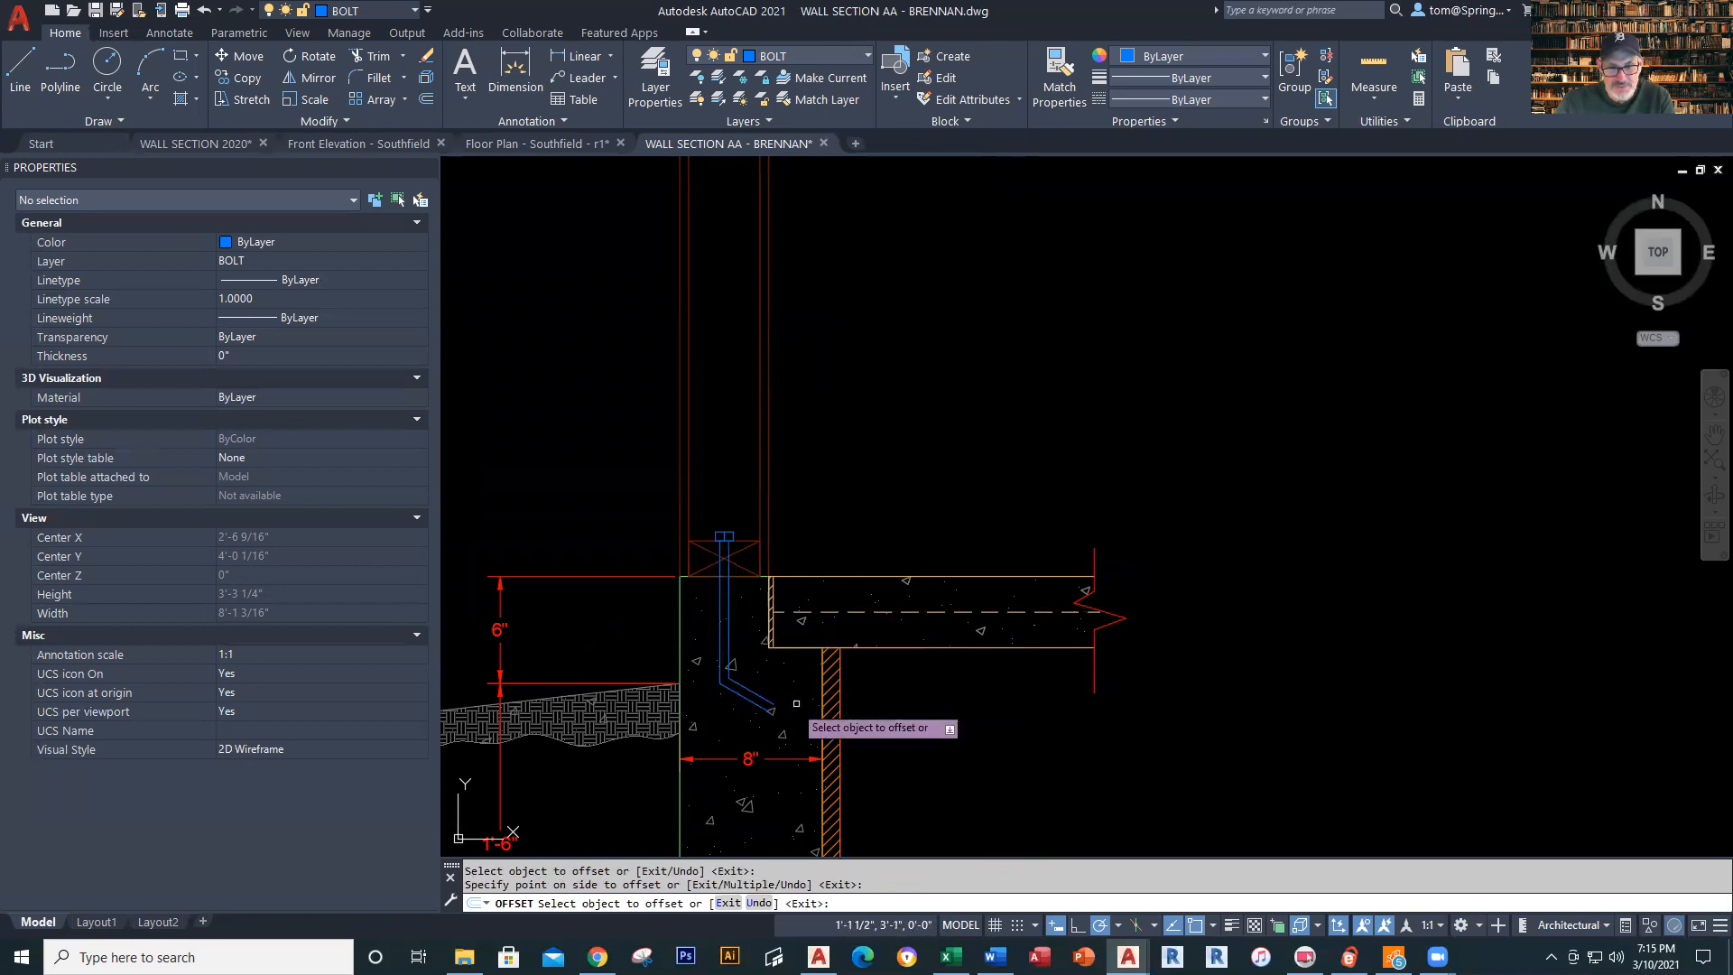
key(Return)
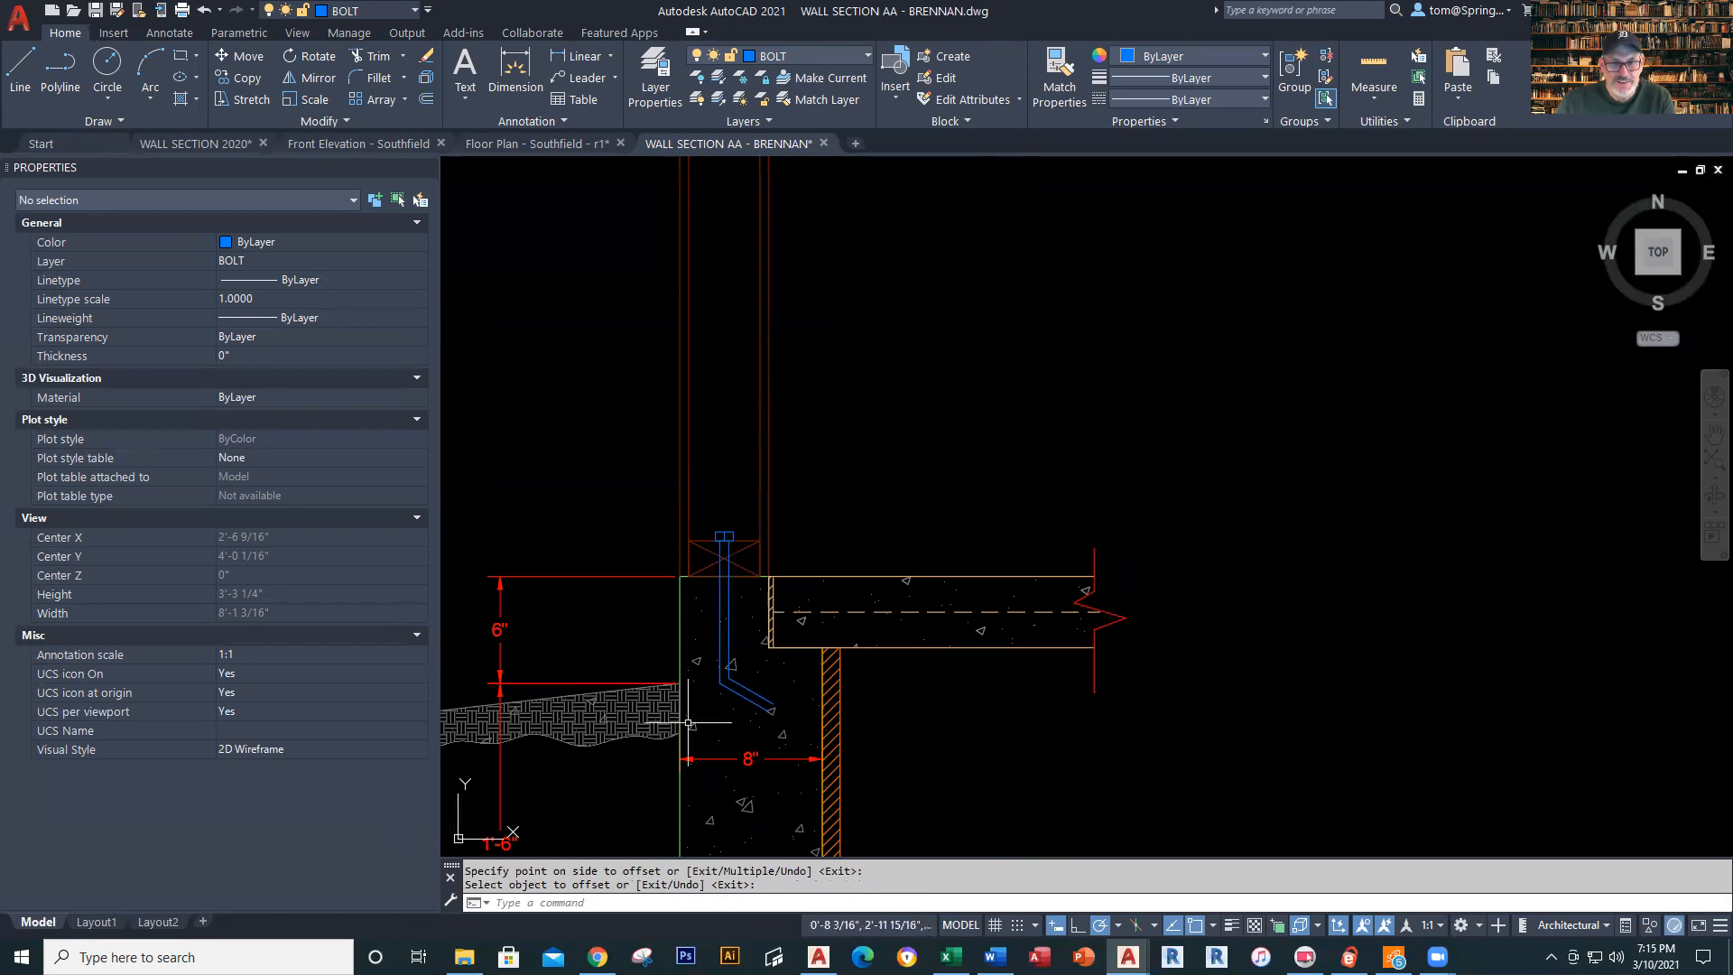
scroll(783, 700, up, 4)
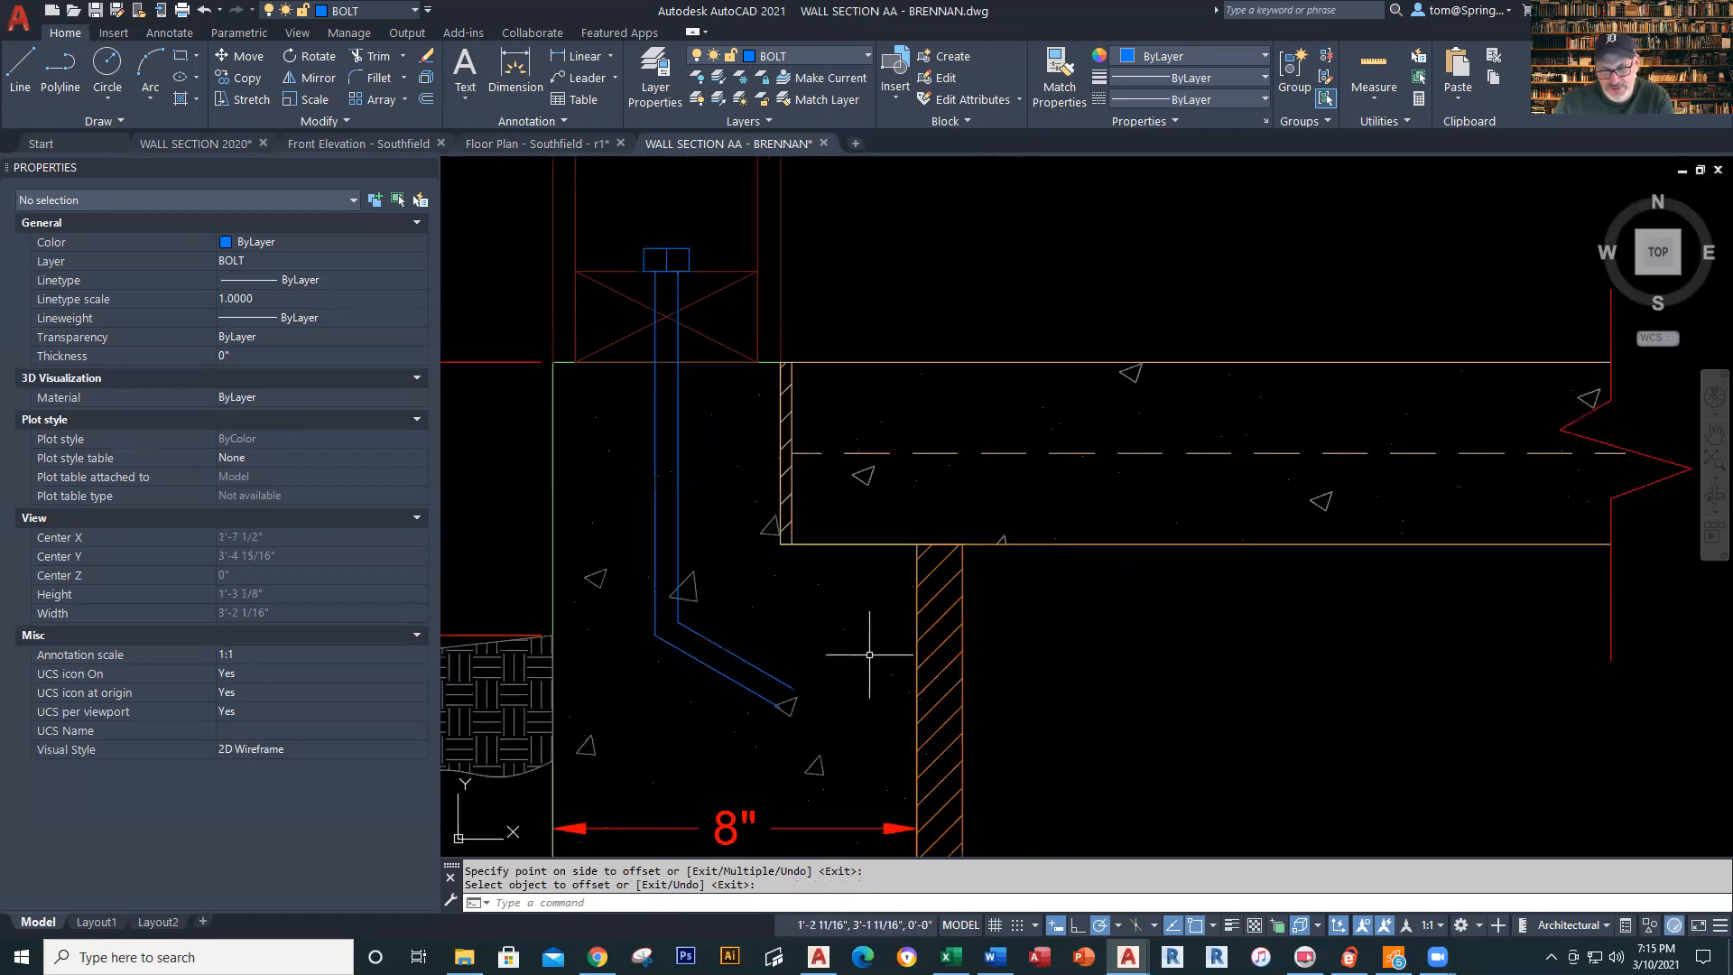
Close the open lower end of the anchor bolt shaft with a line joining the endpoints of its two edges
text(L)
key(Return)
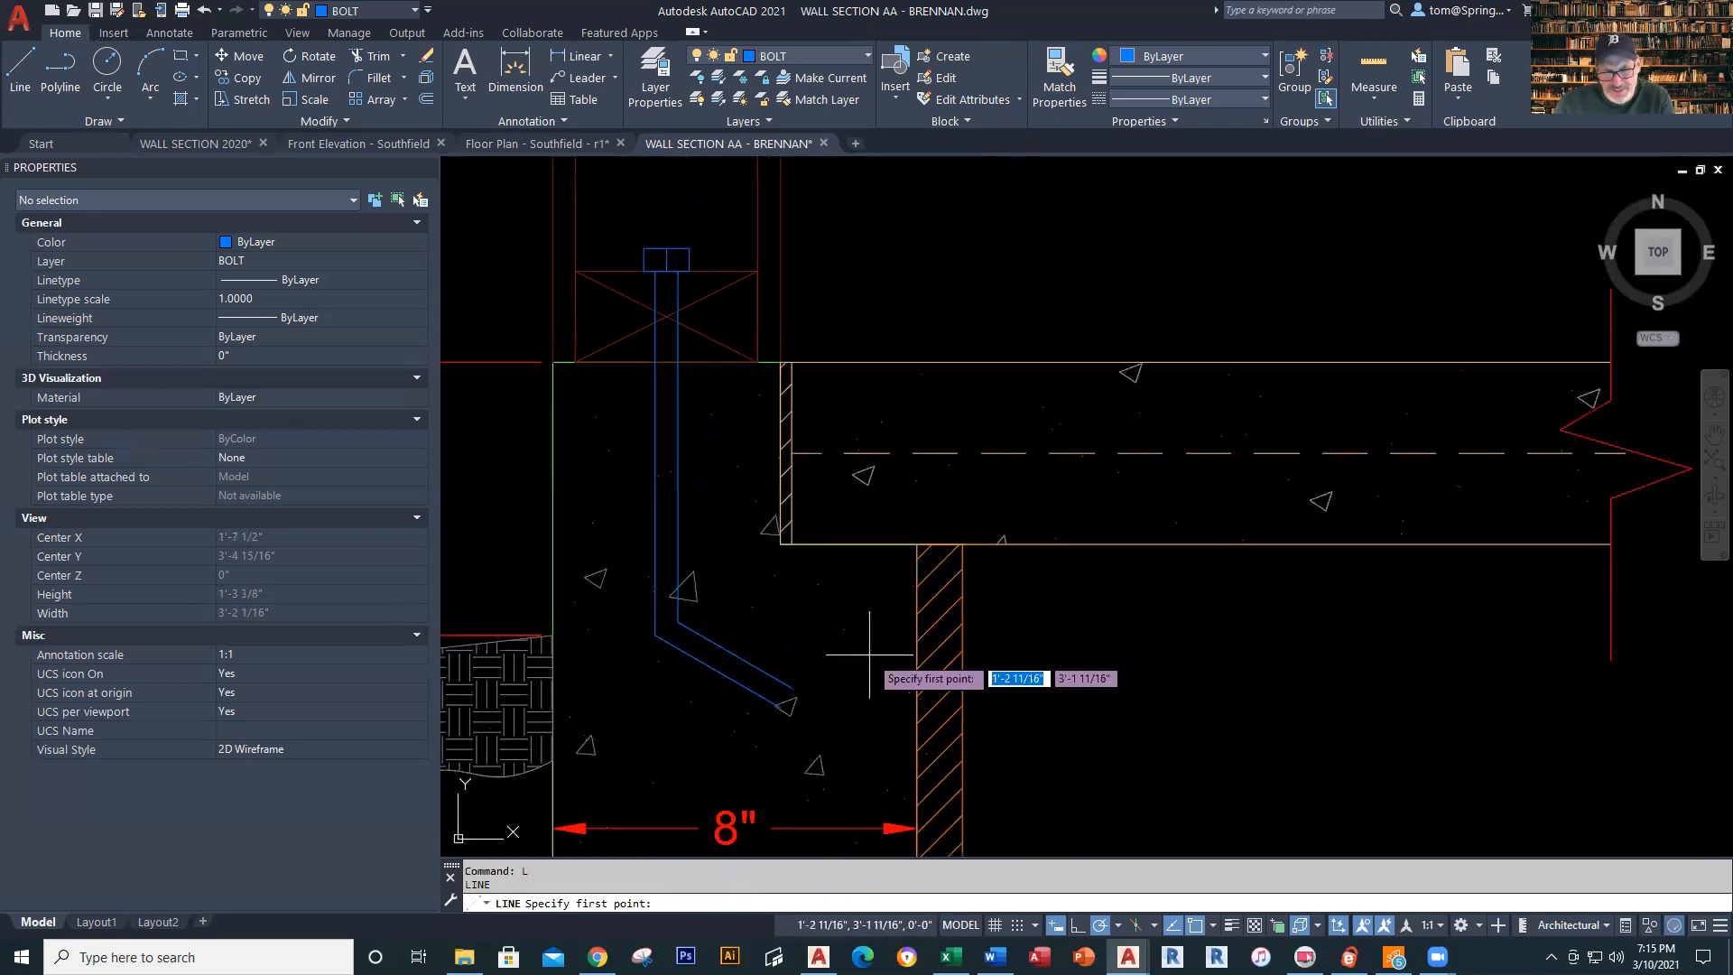
click(782, 706)
click(792, 687)
key(Escape)
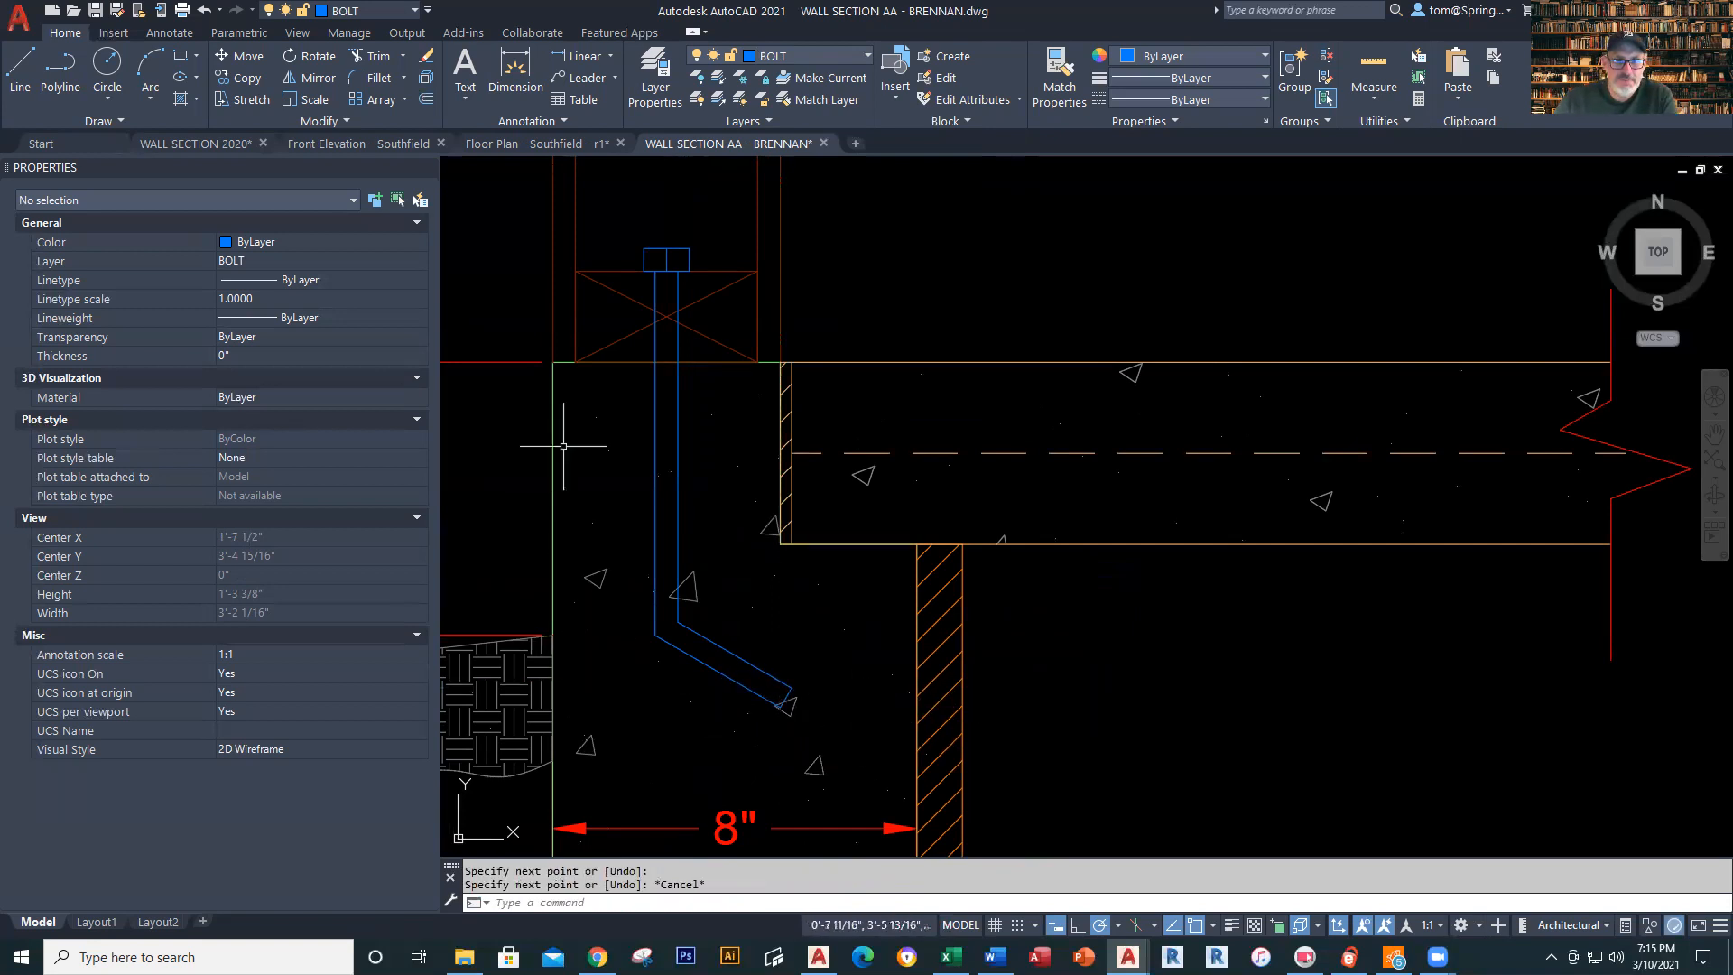
click(688, 441)
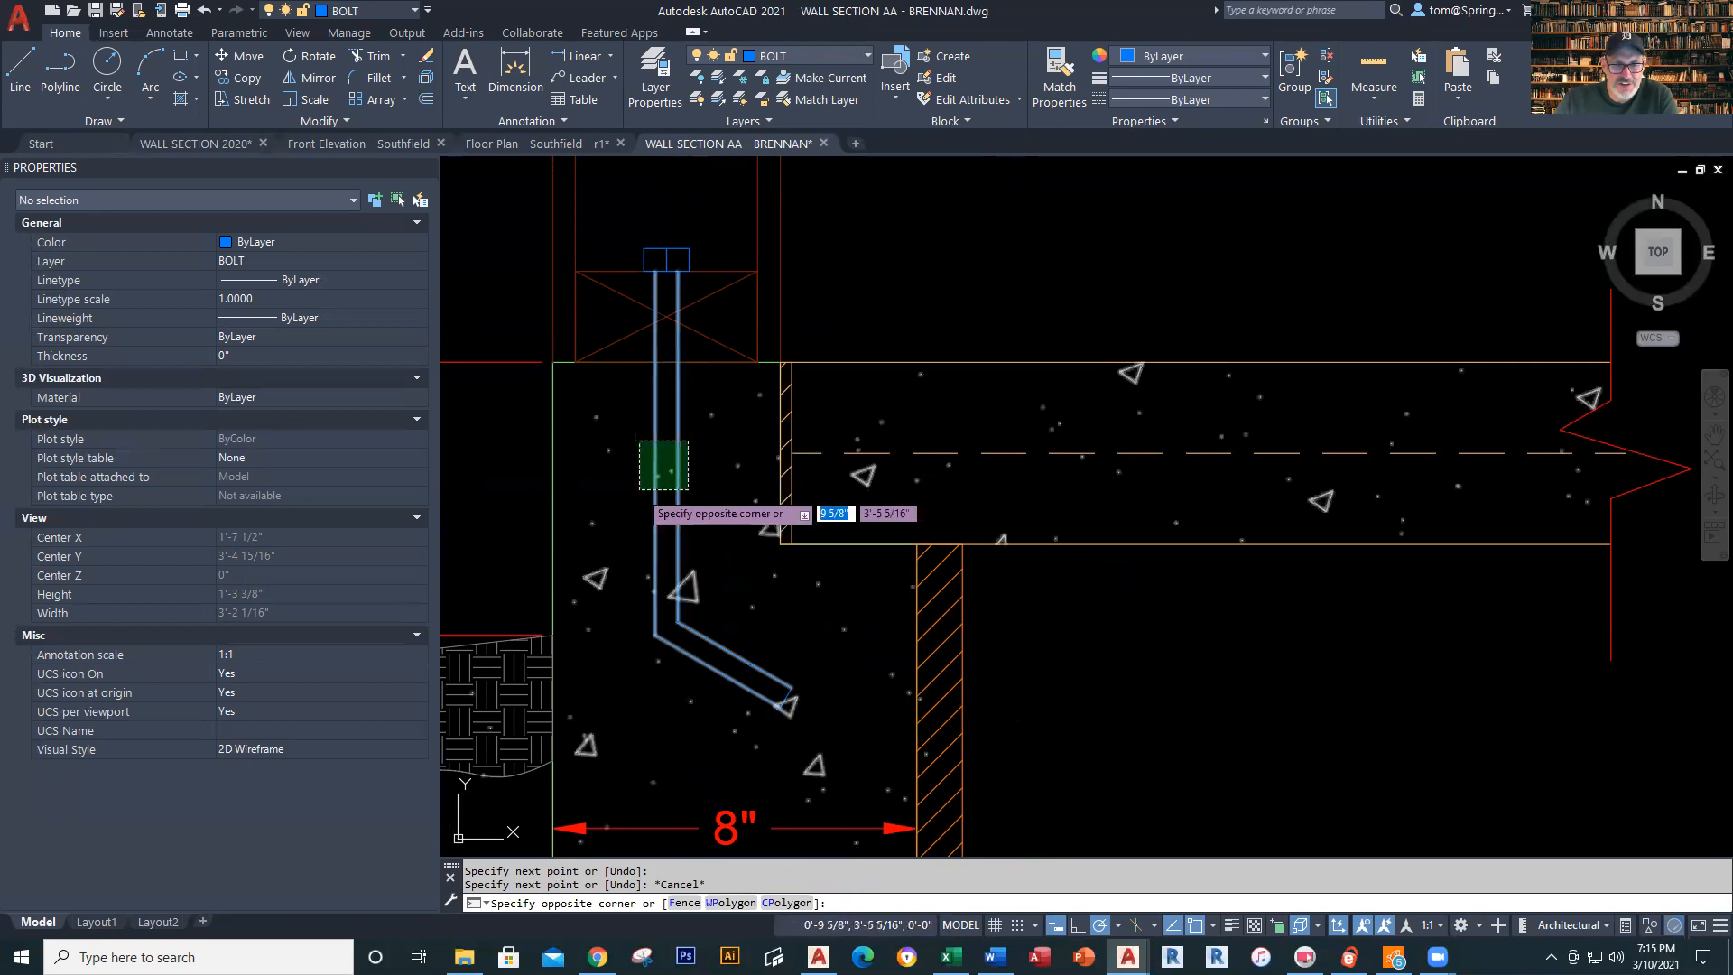
click(640, 490)
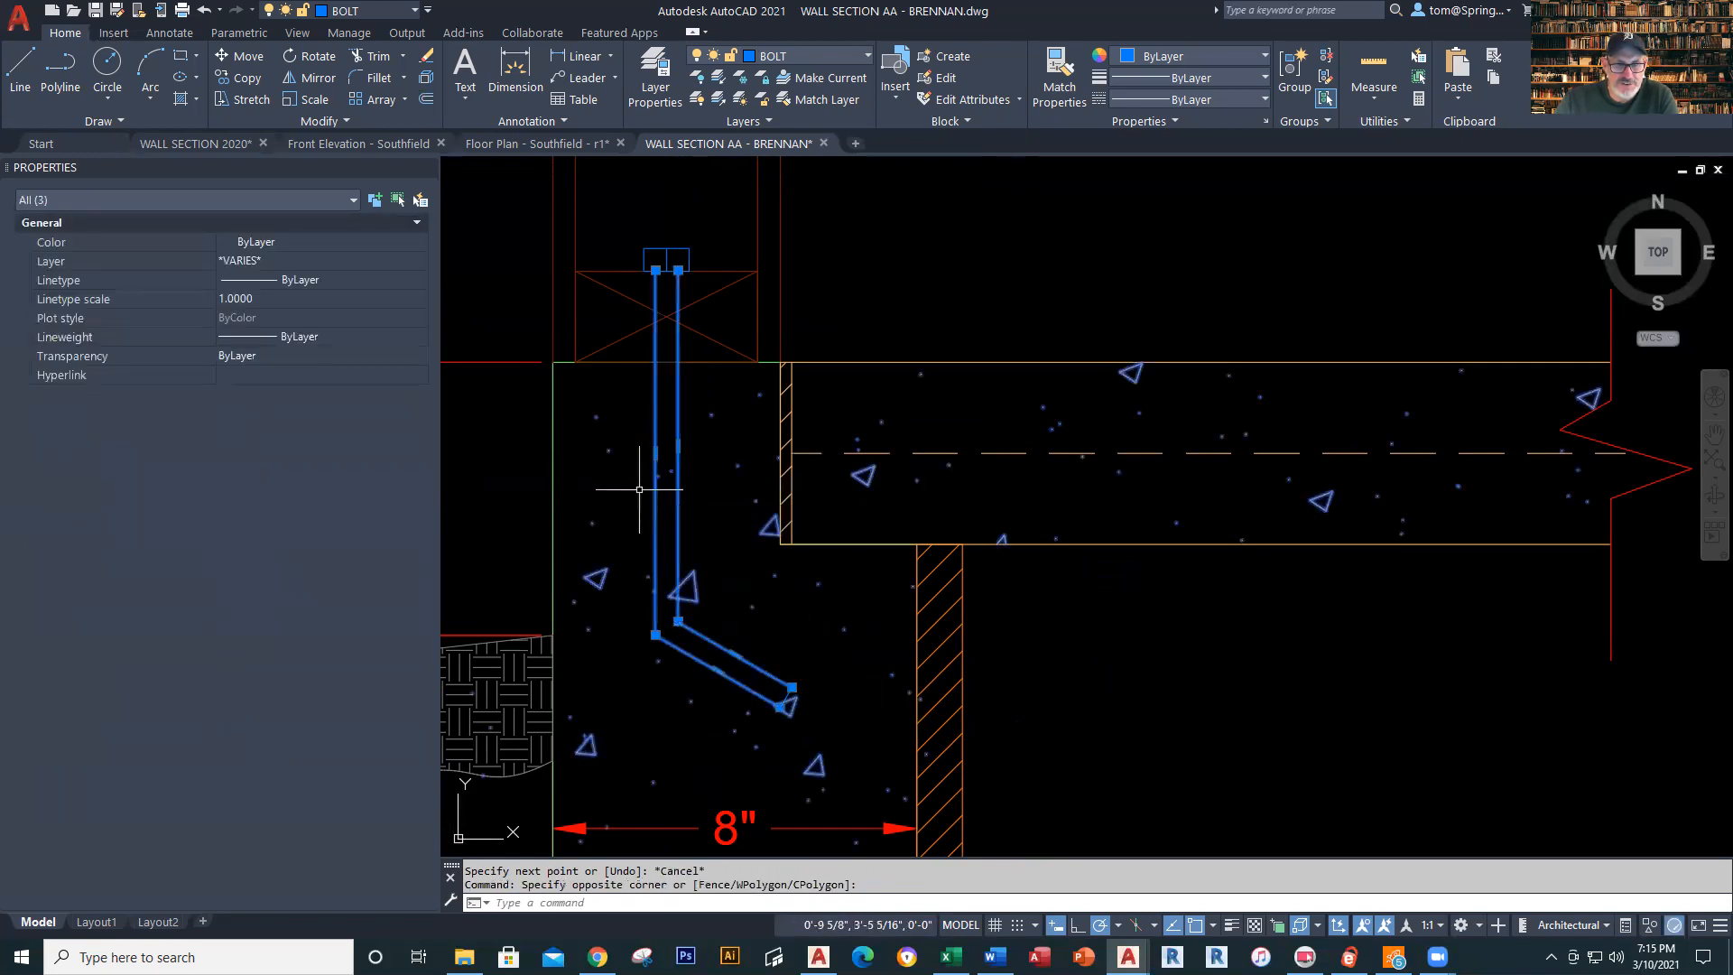
key(Escape)
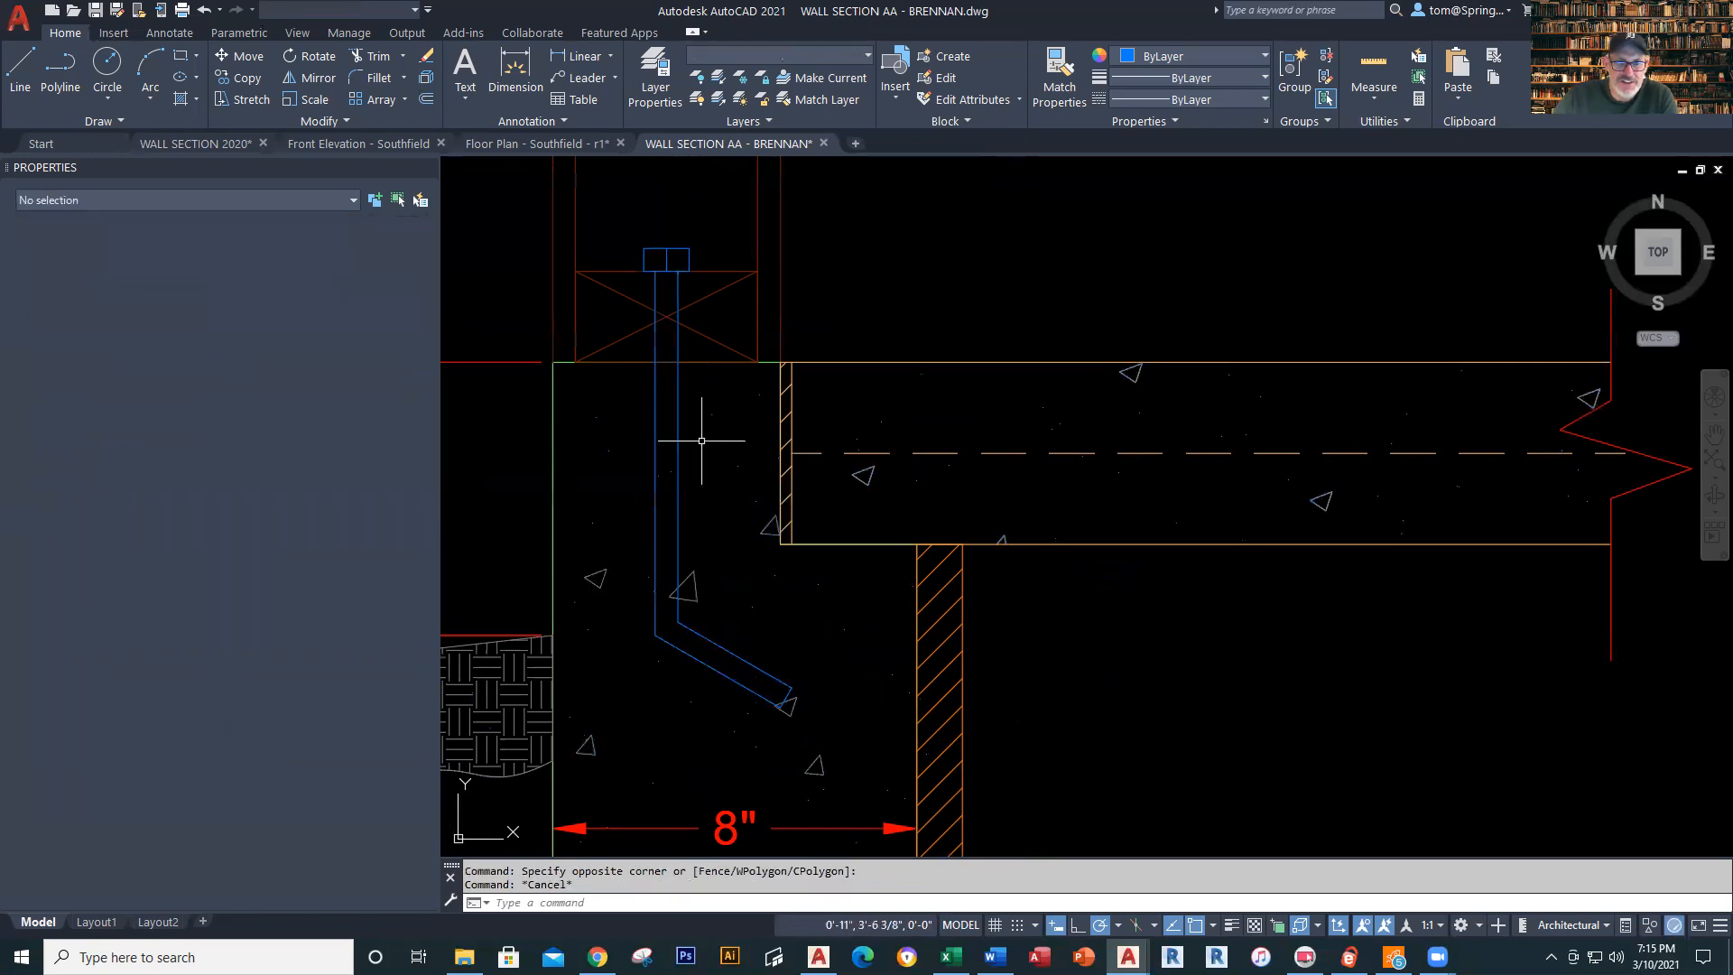
key(Escape)
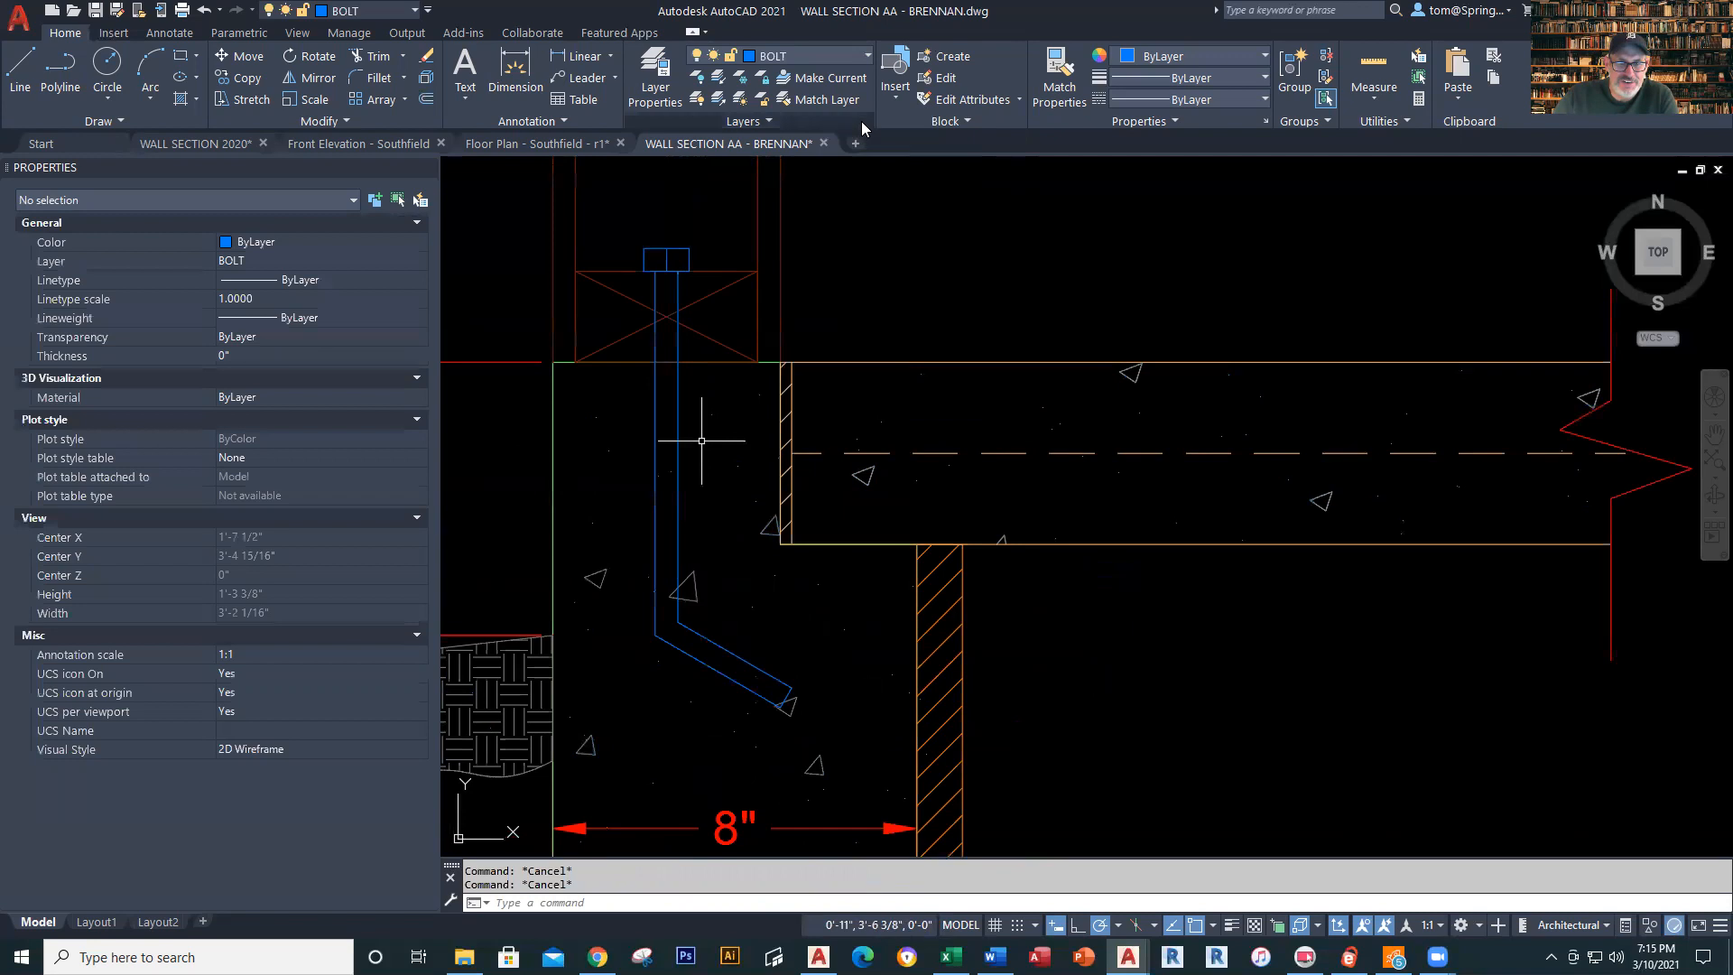
Change the linetype of both bolt shaft edges and their closing end line to HIDDEN
click(652, 381)
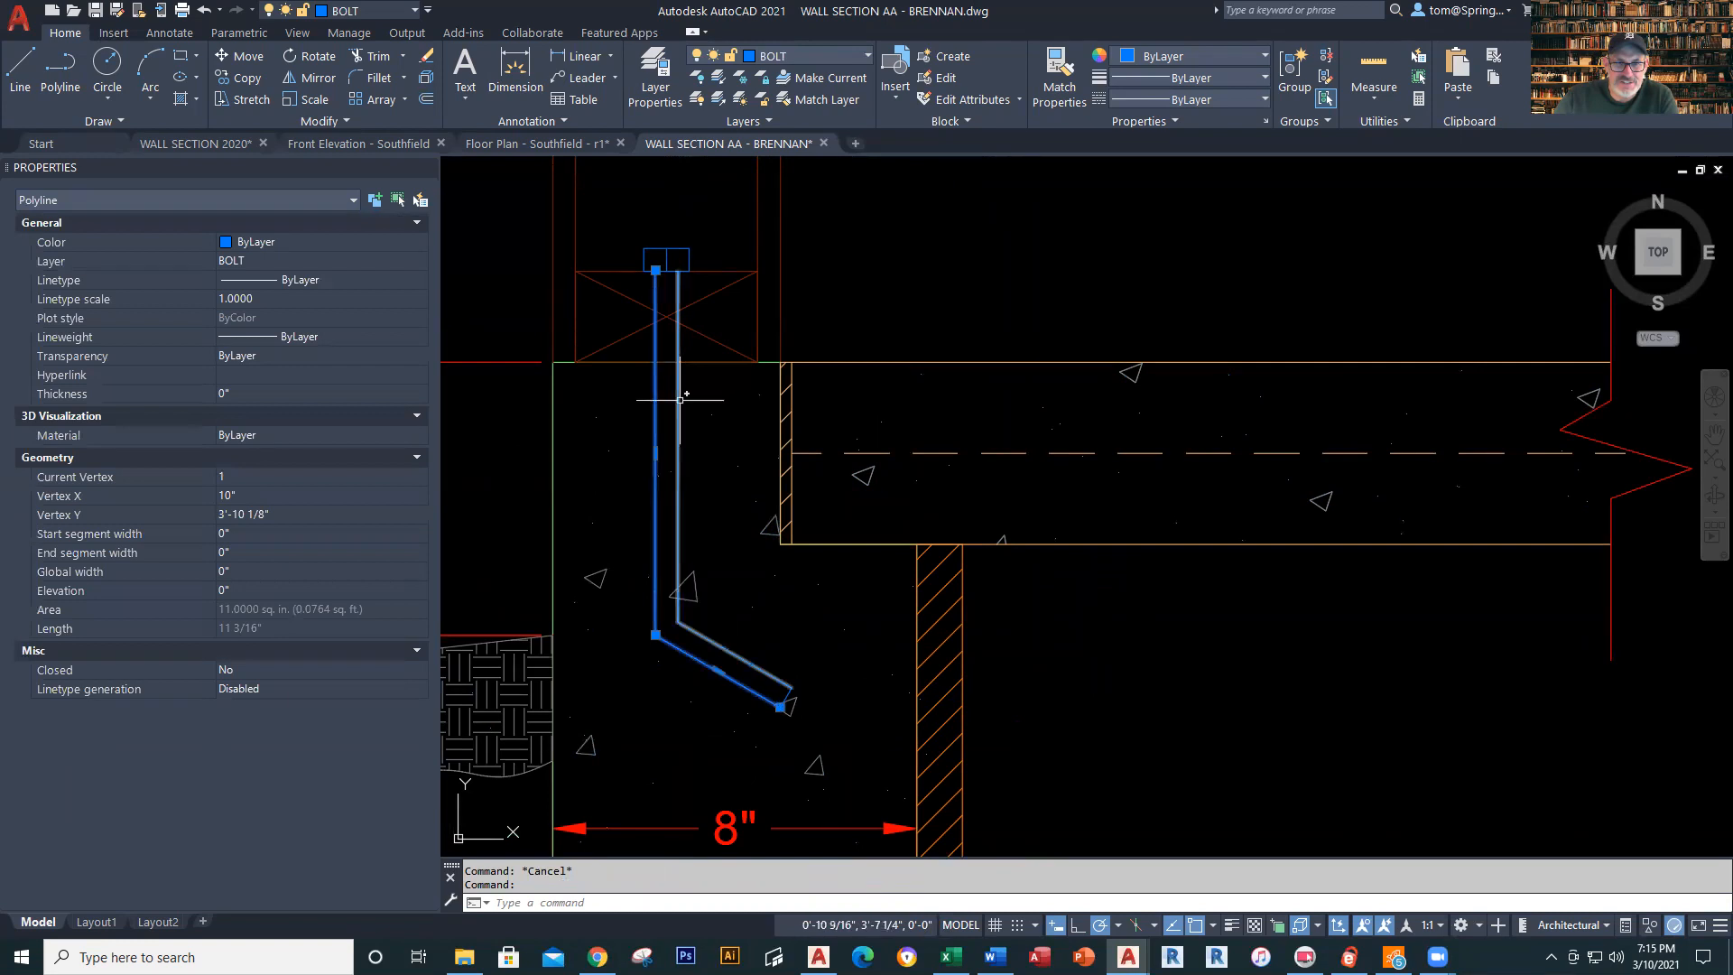
click(679, 398)
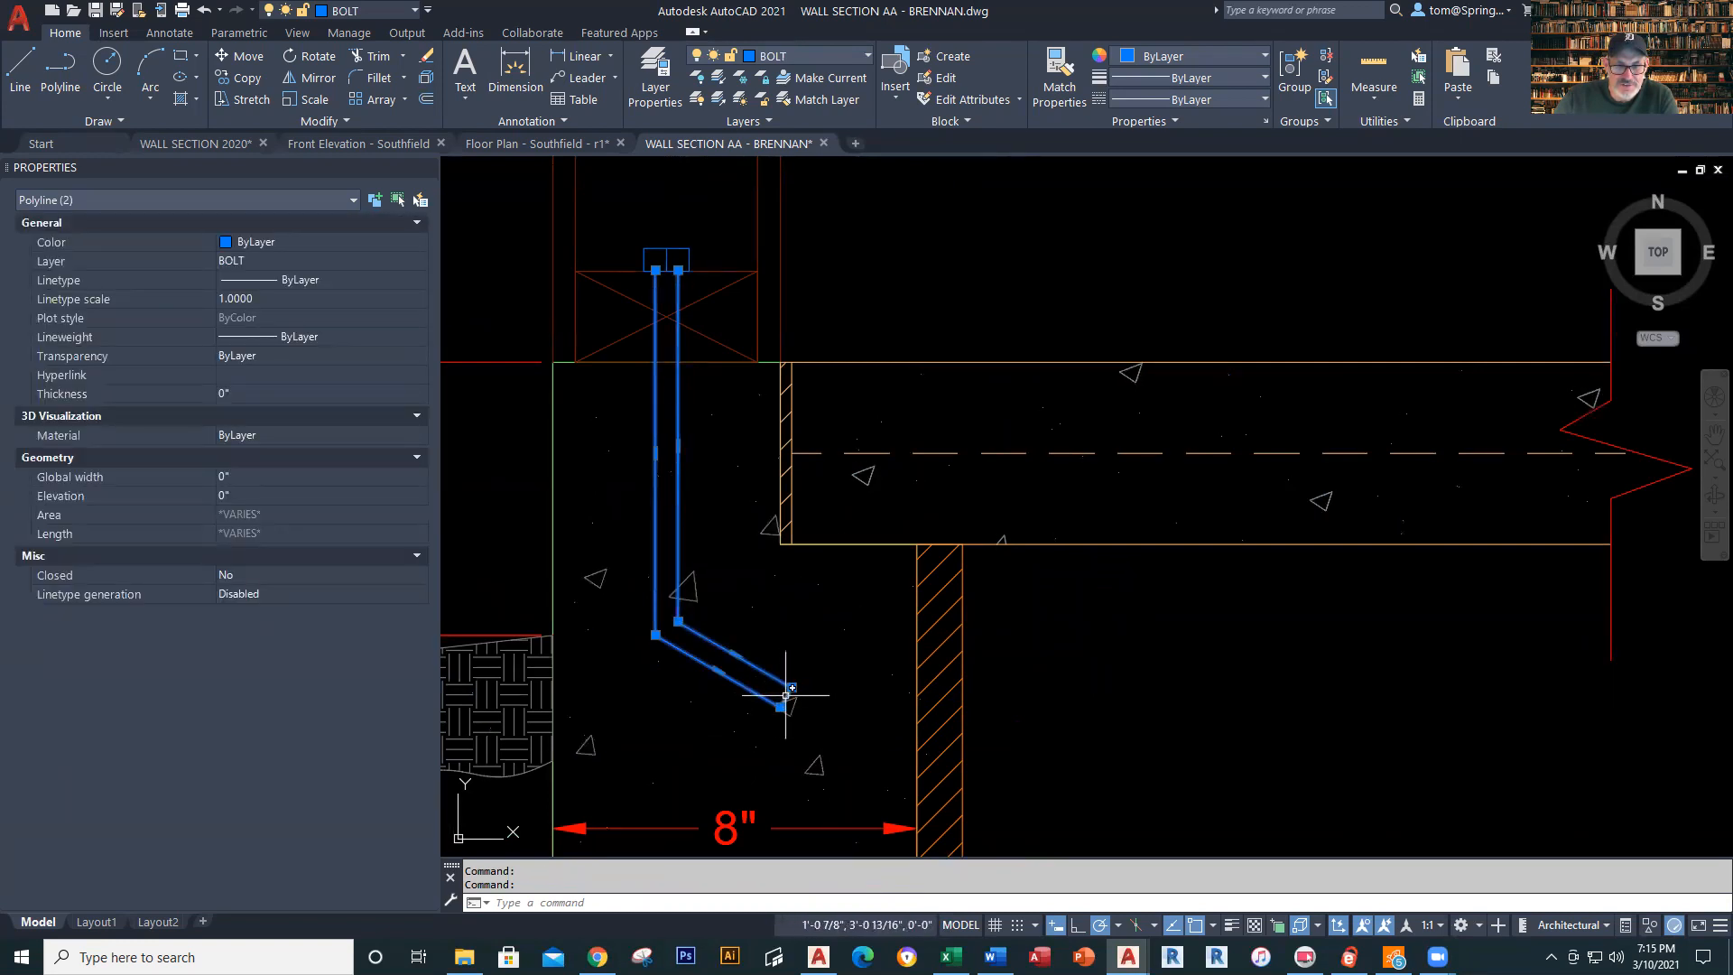
click(786, 693)
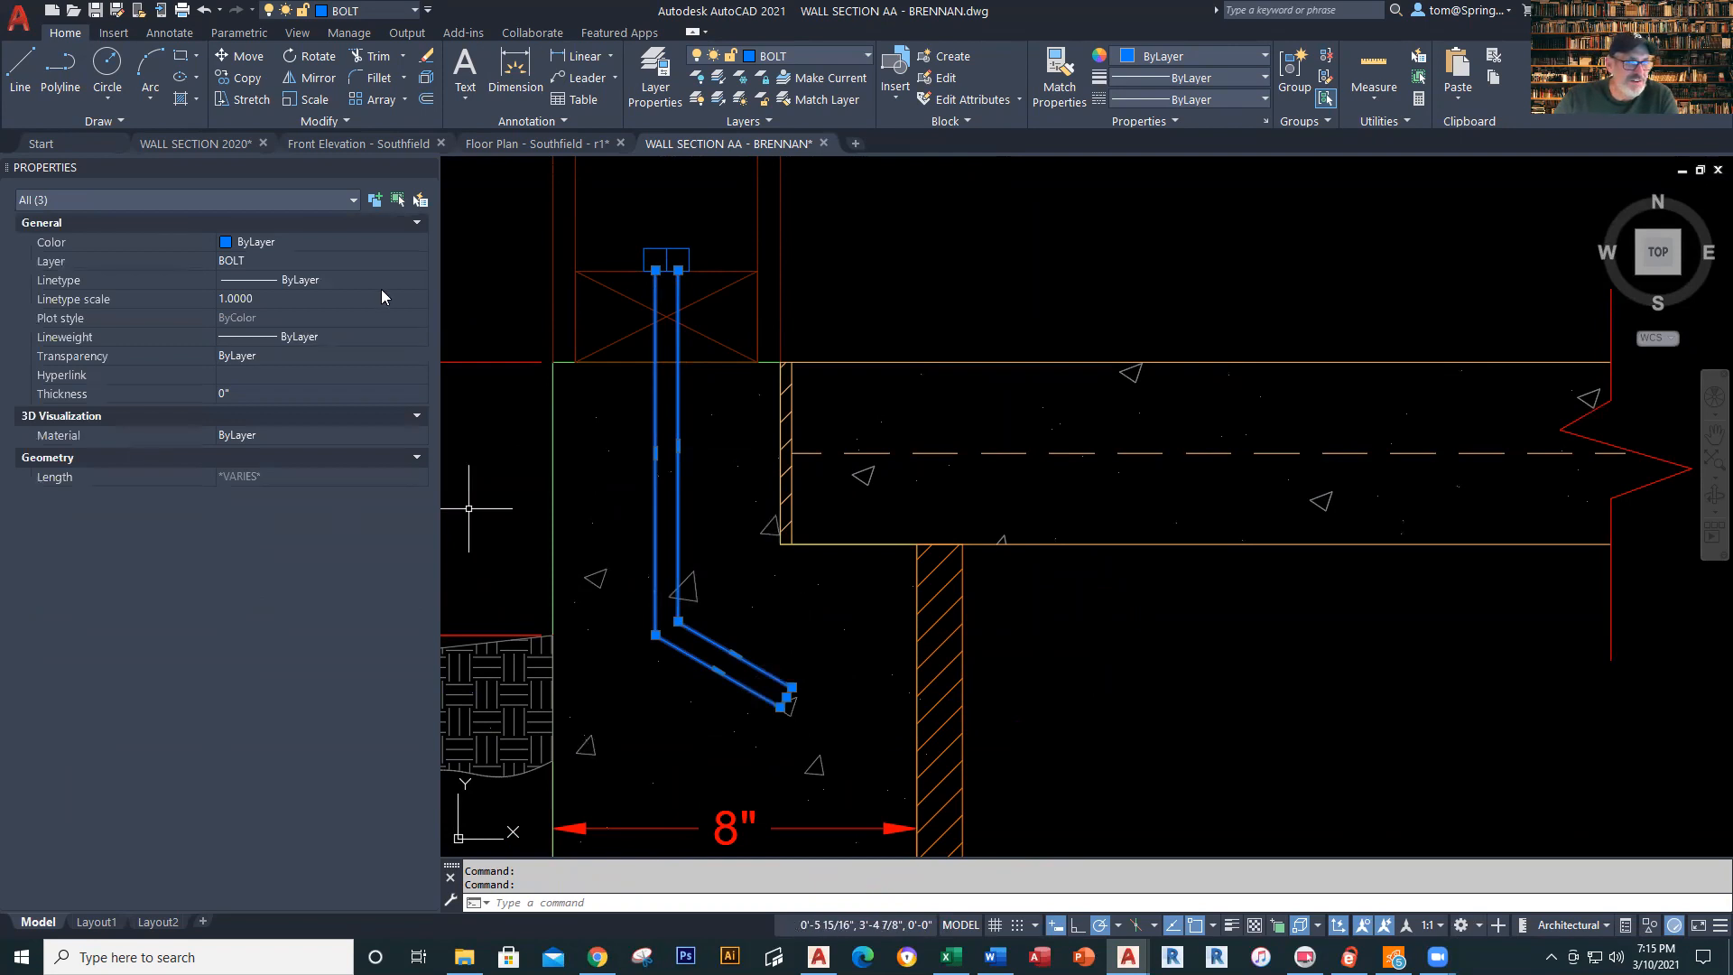
click(326, 298)
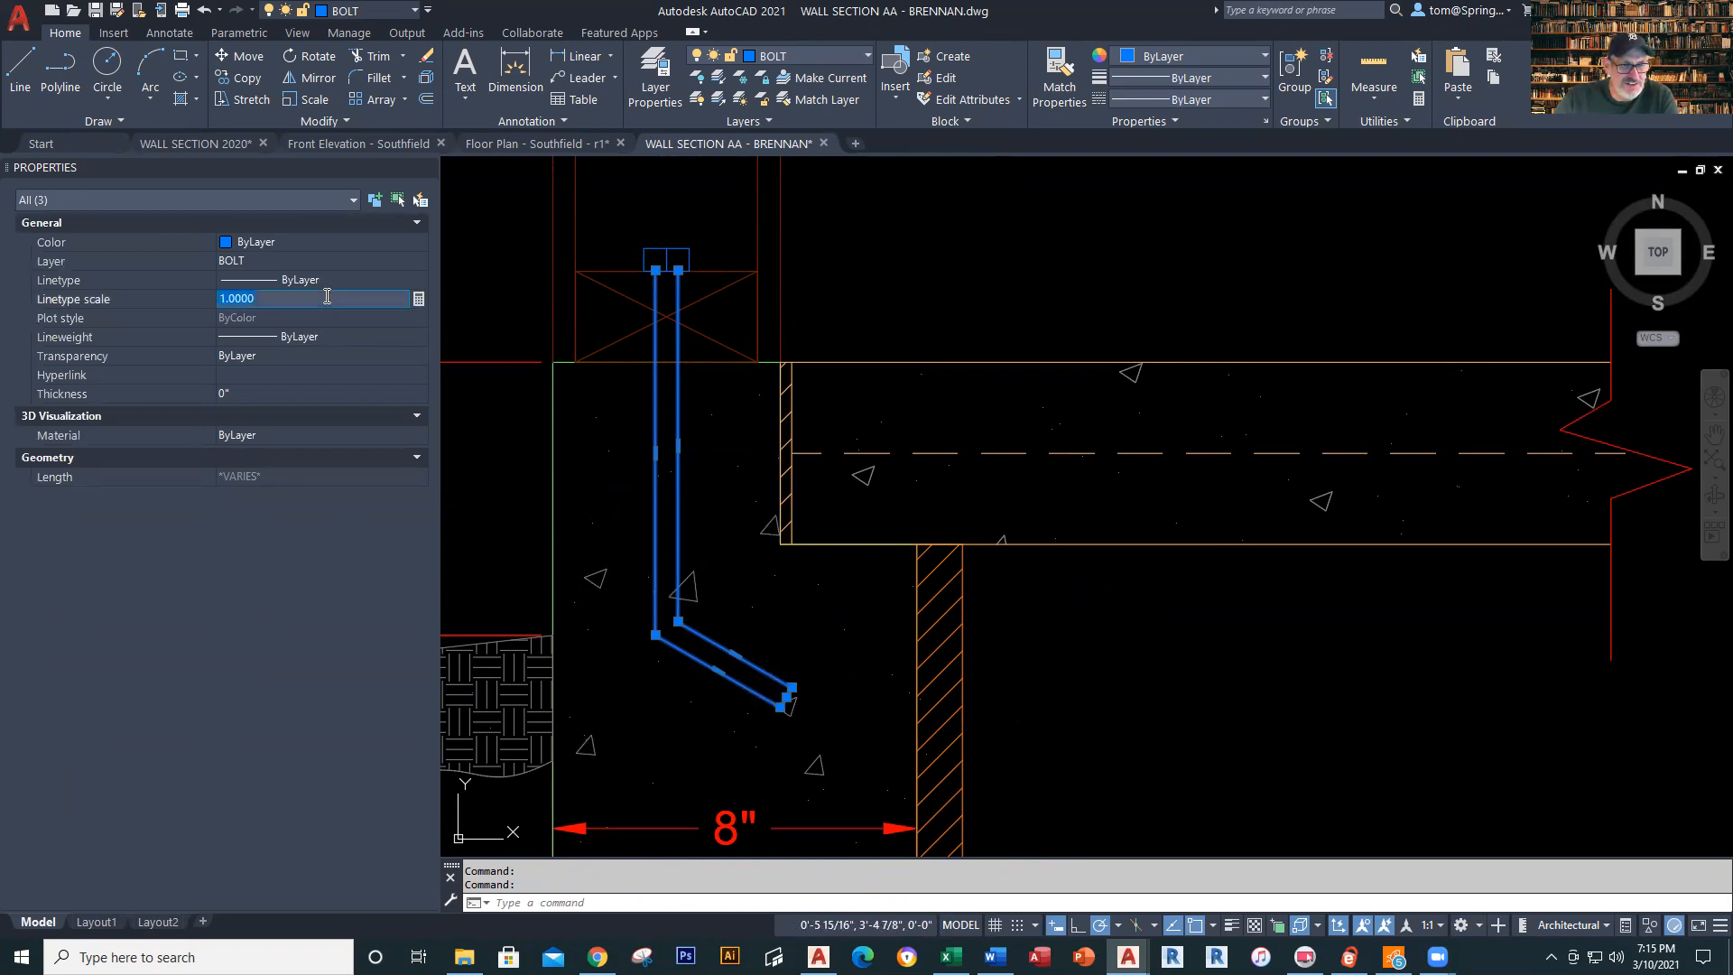
click(331, 282)
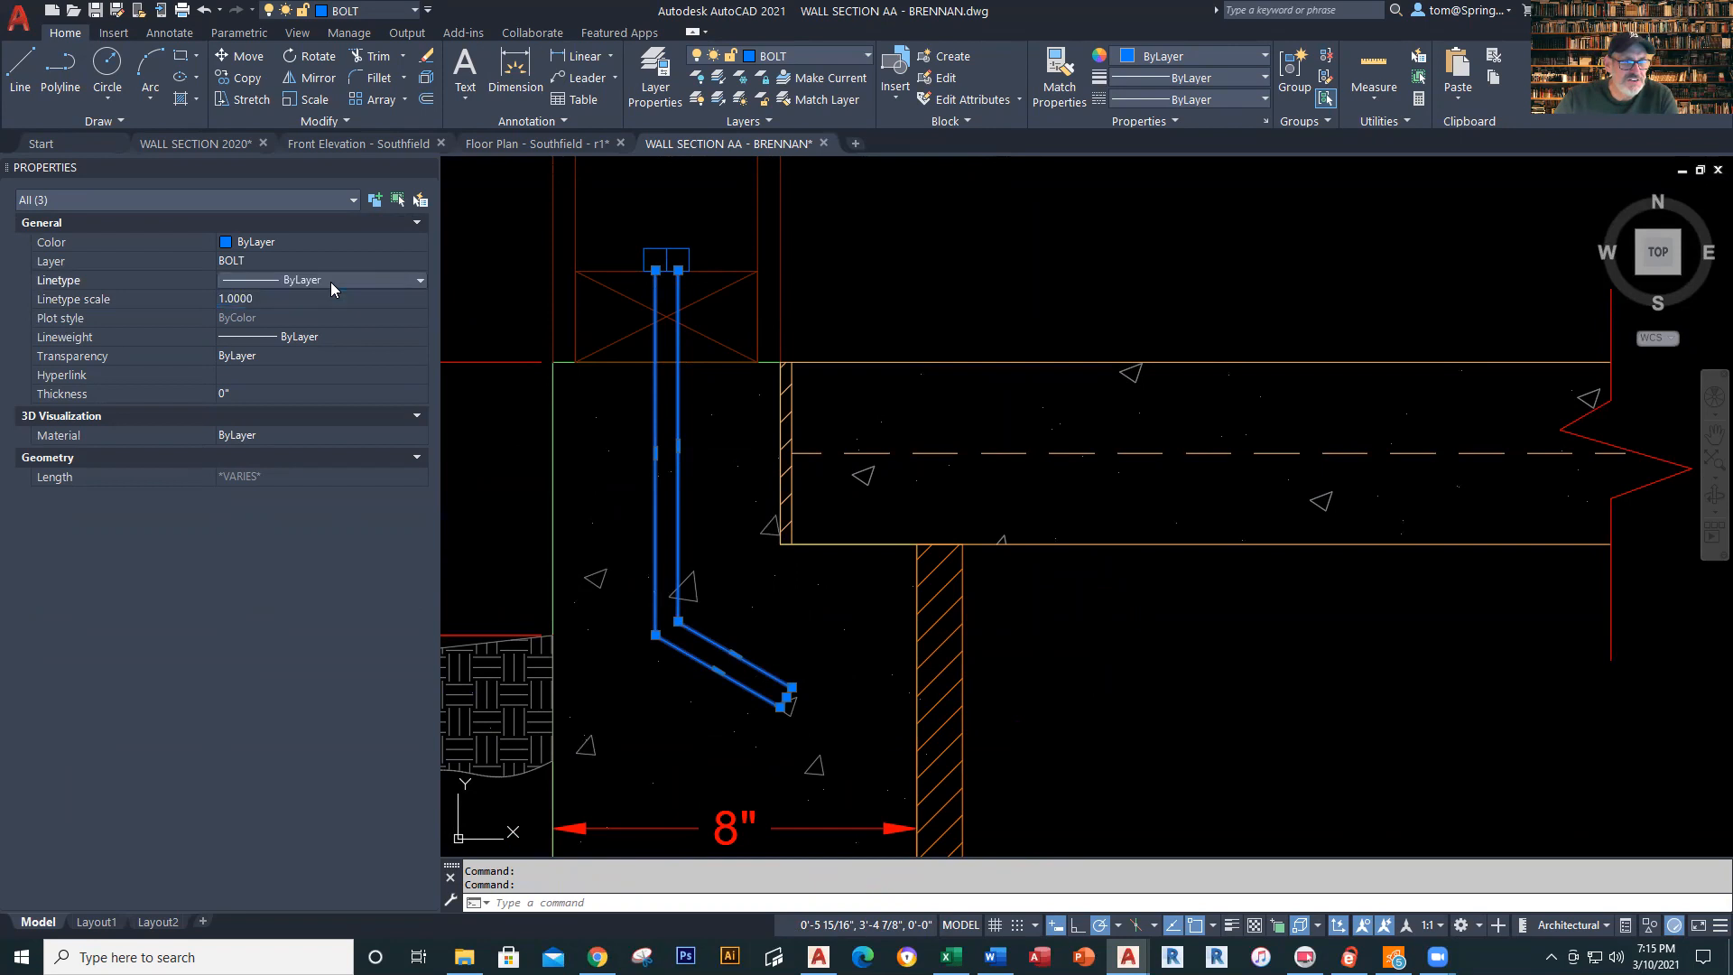
click(420, 281)
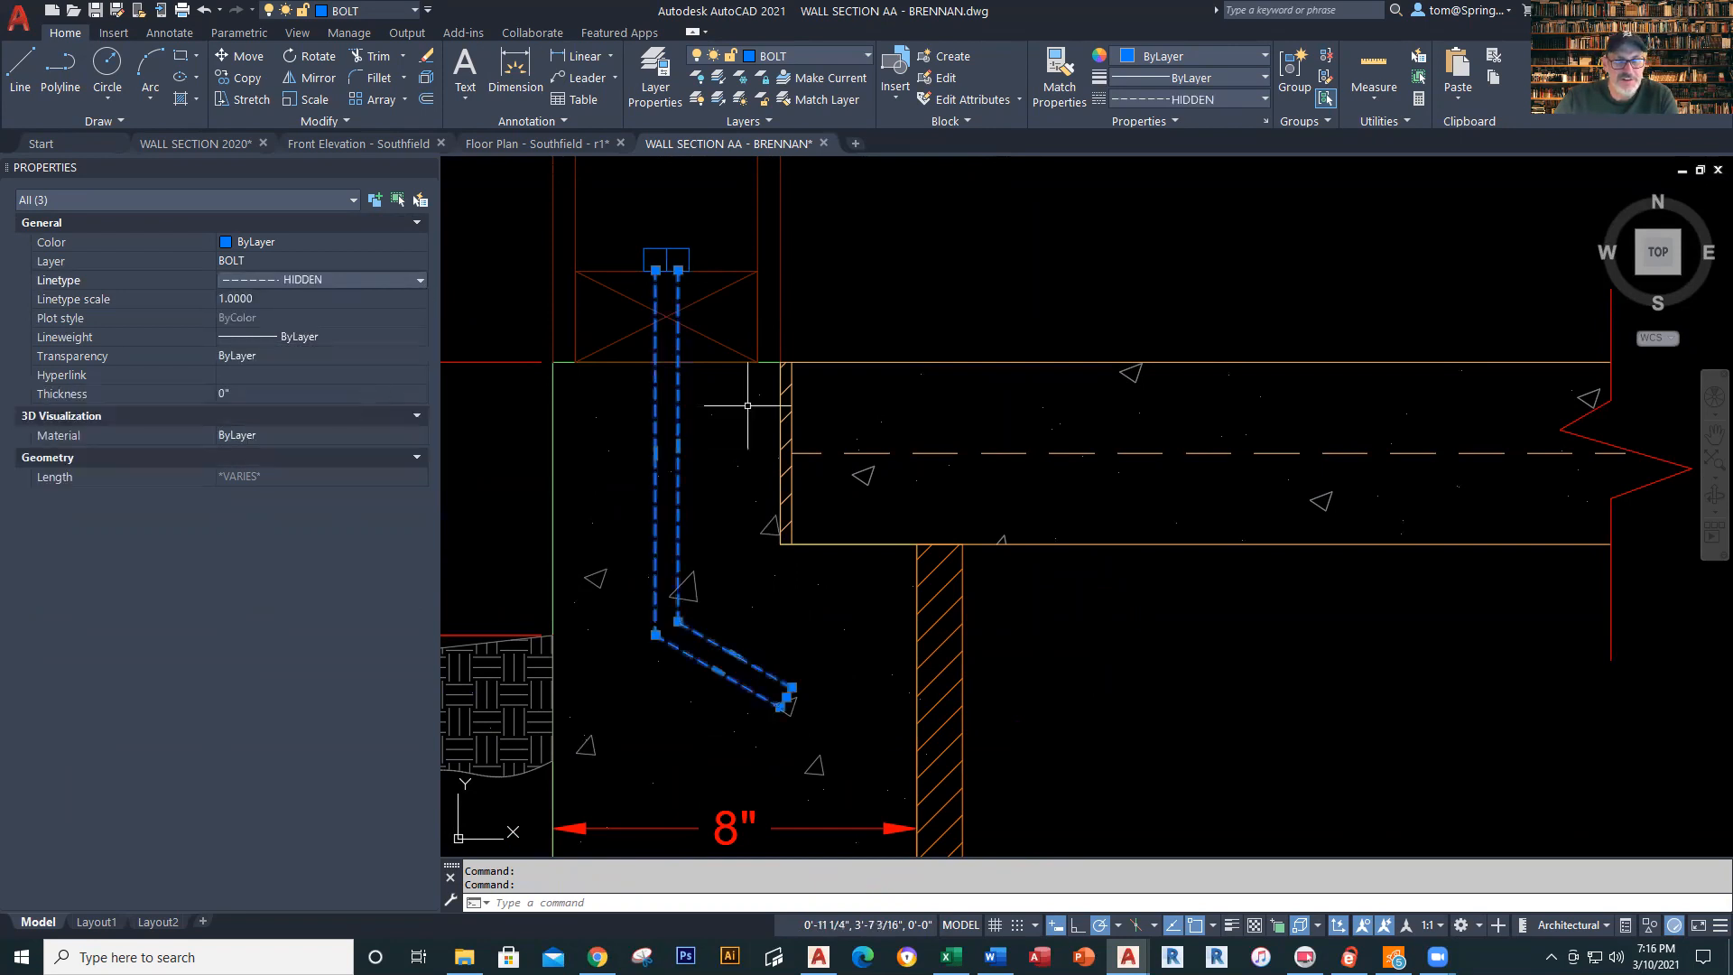
key(Escape)
On the BATT layer, draw a vertical line about 2'-2 13/16" long from the bolt head's top midpoint up to the top of the stud wall
scroll(1069, 609, down, 2)
middle_drag(1075, 616, 1061, 663)
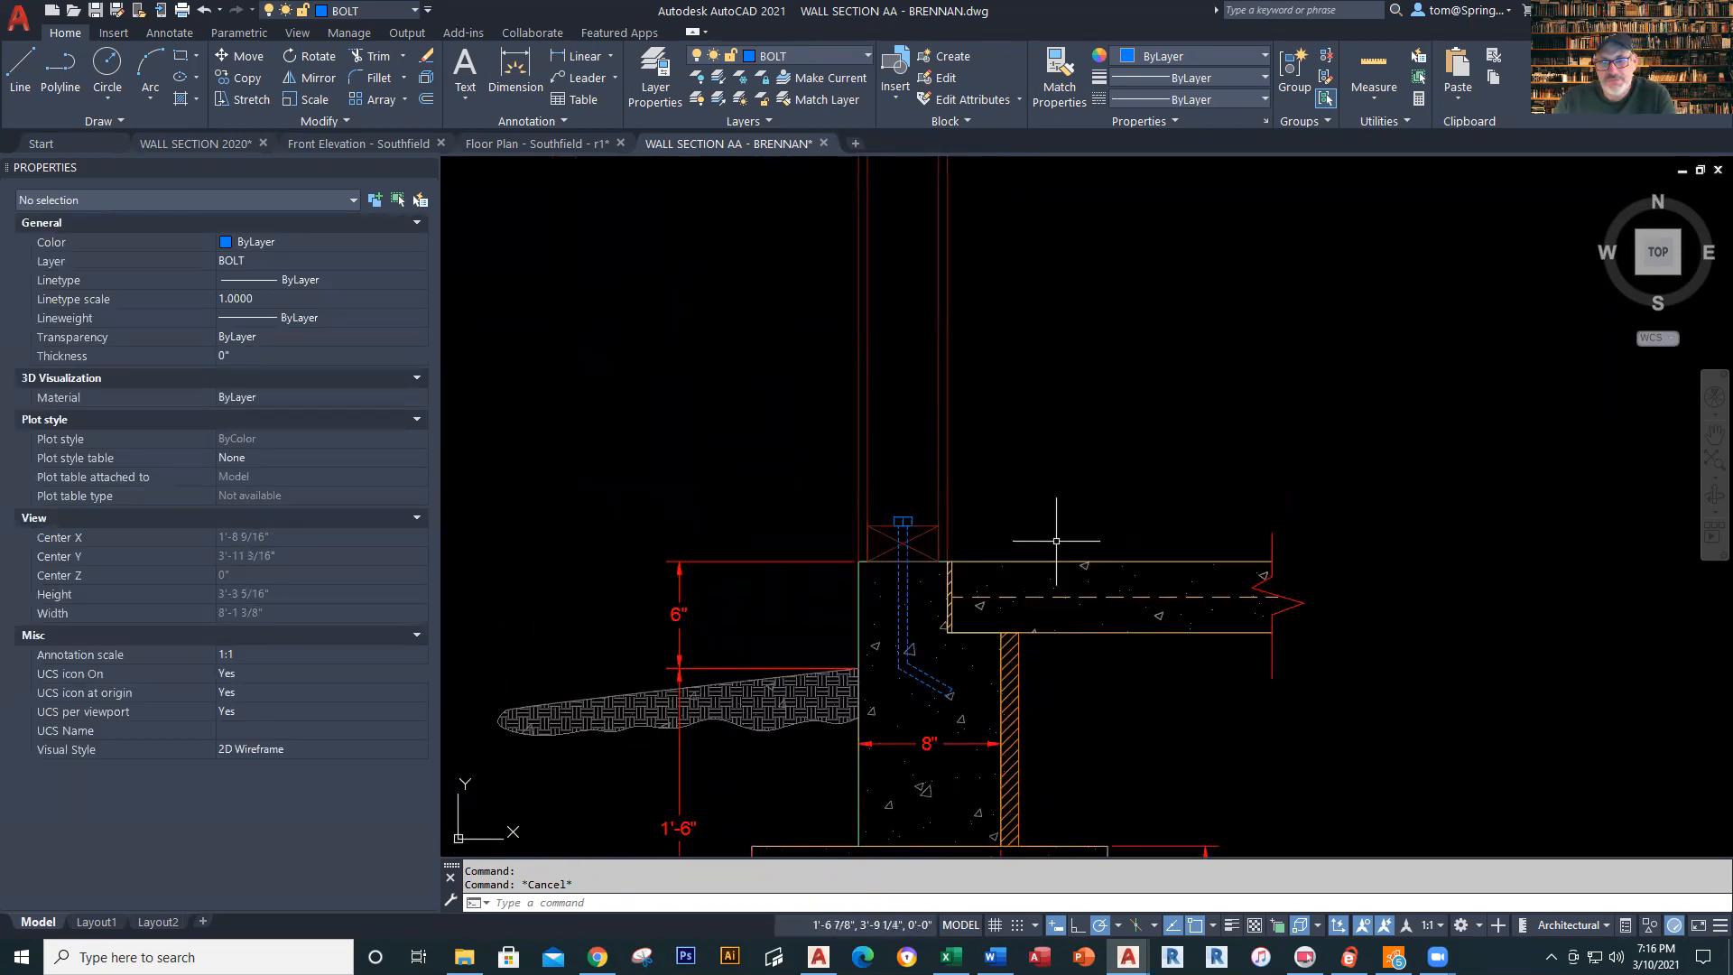
scroll(1056, 542, down, 2)
middle_drag(1056, 502, 1032, 572)
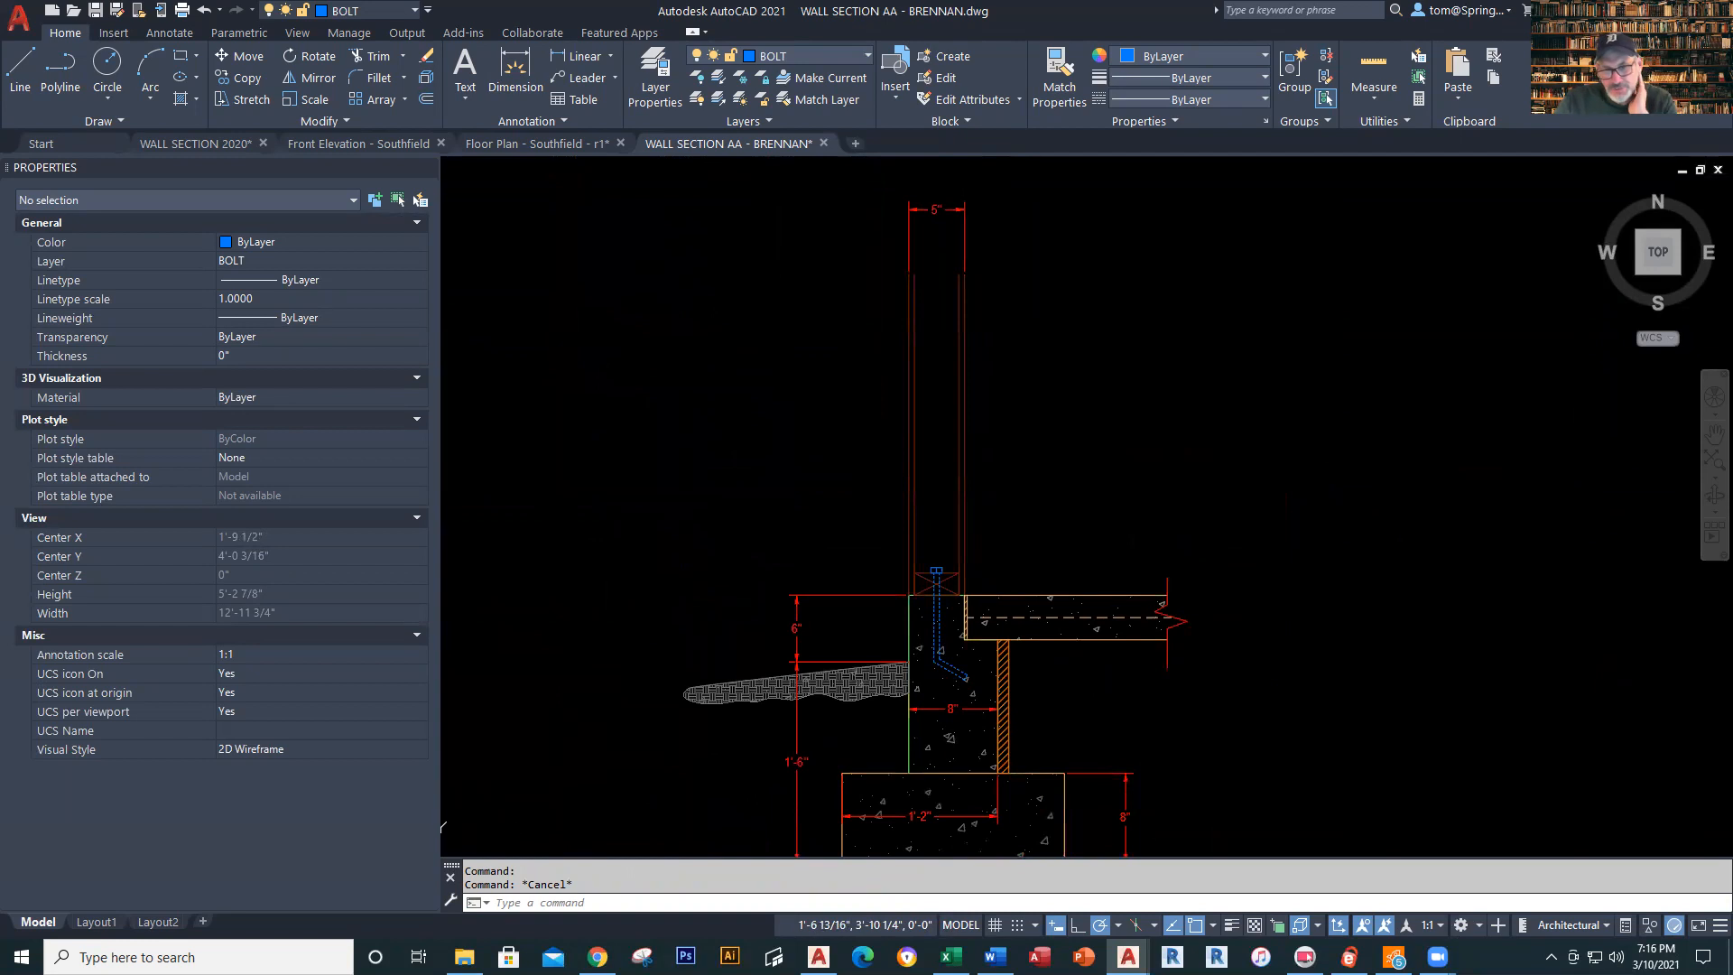
click(864, 58)
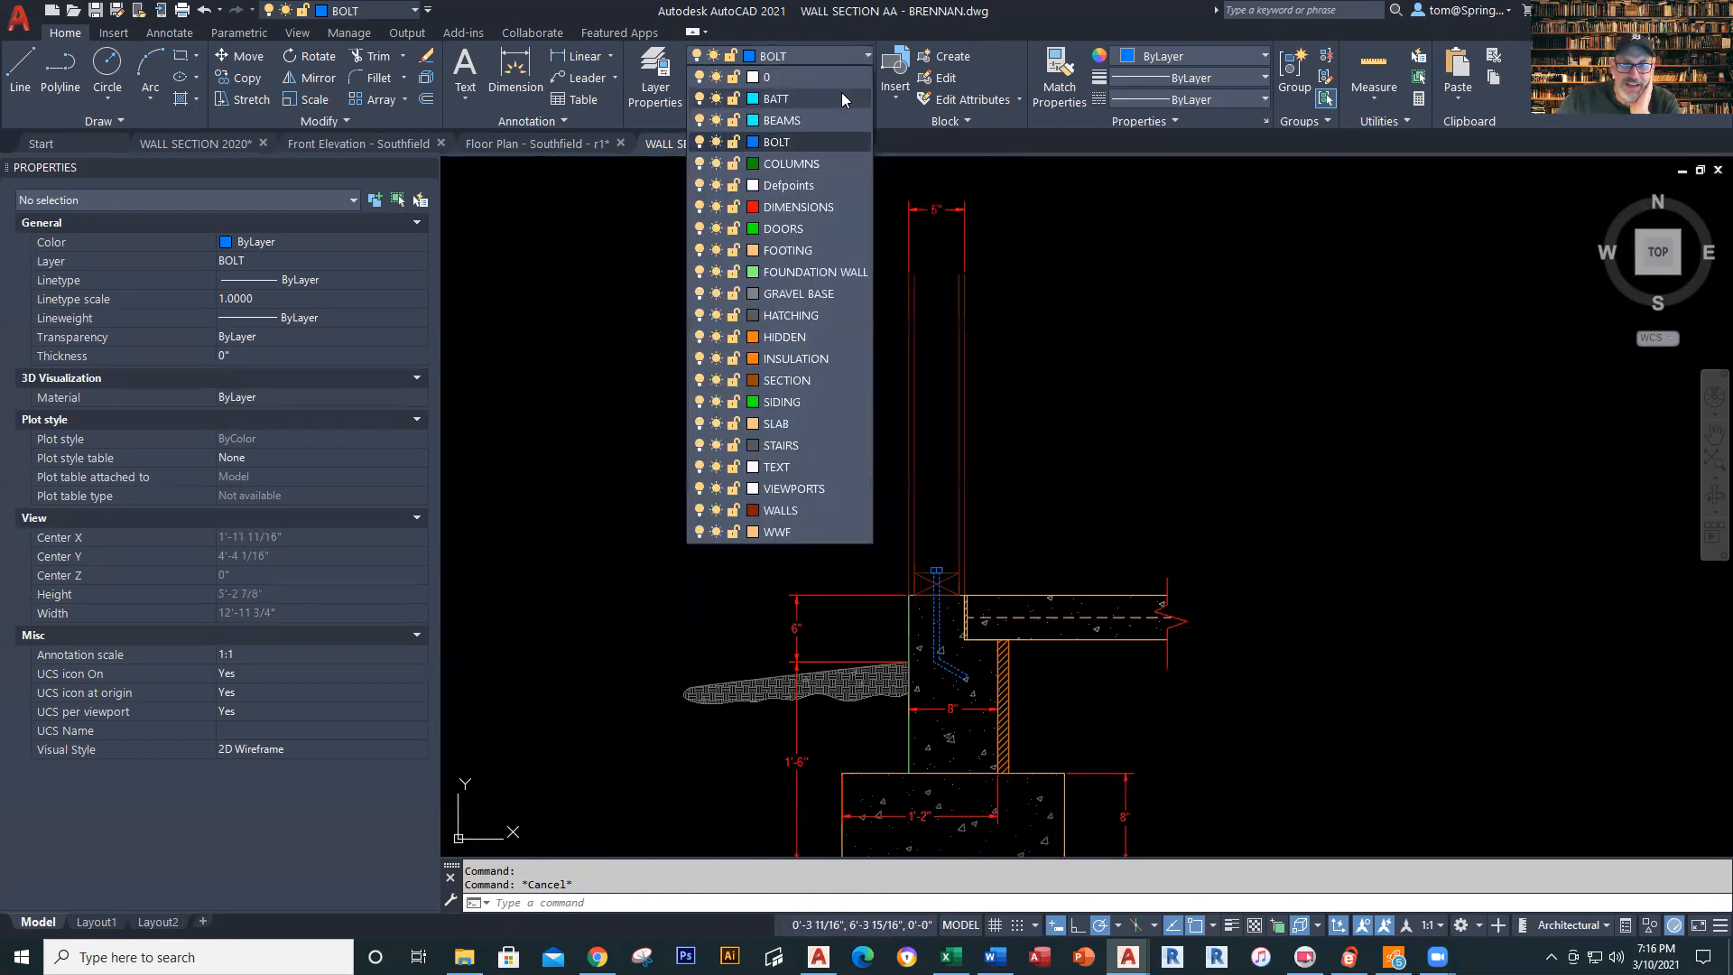
click(842, 98)
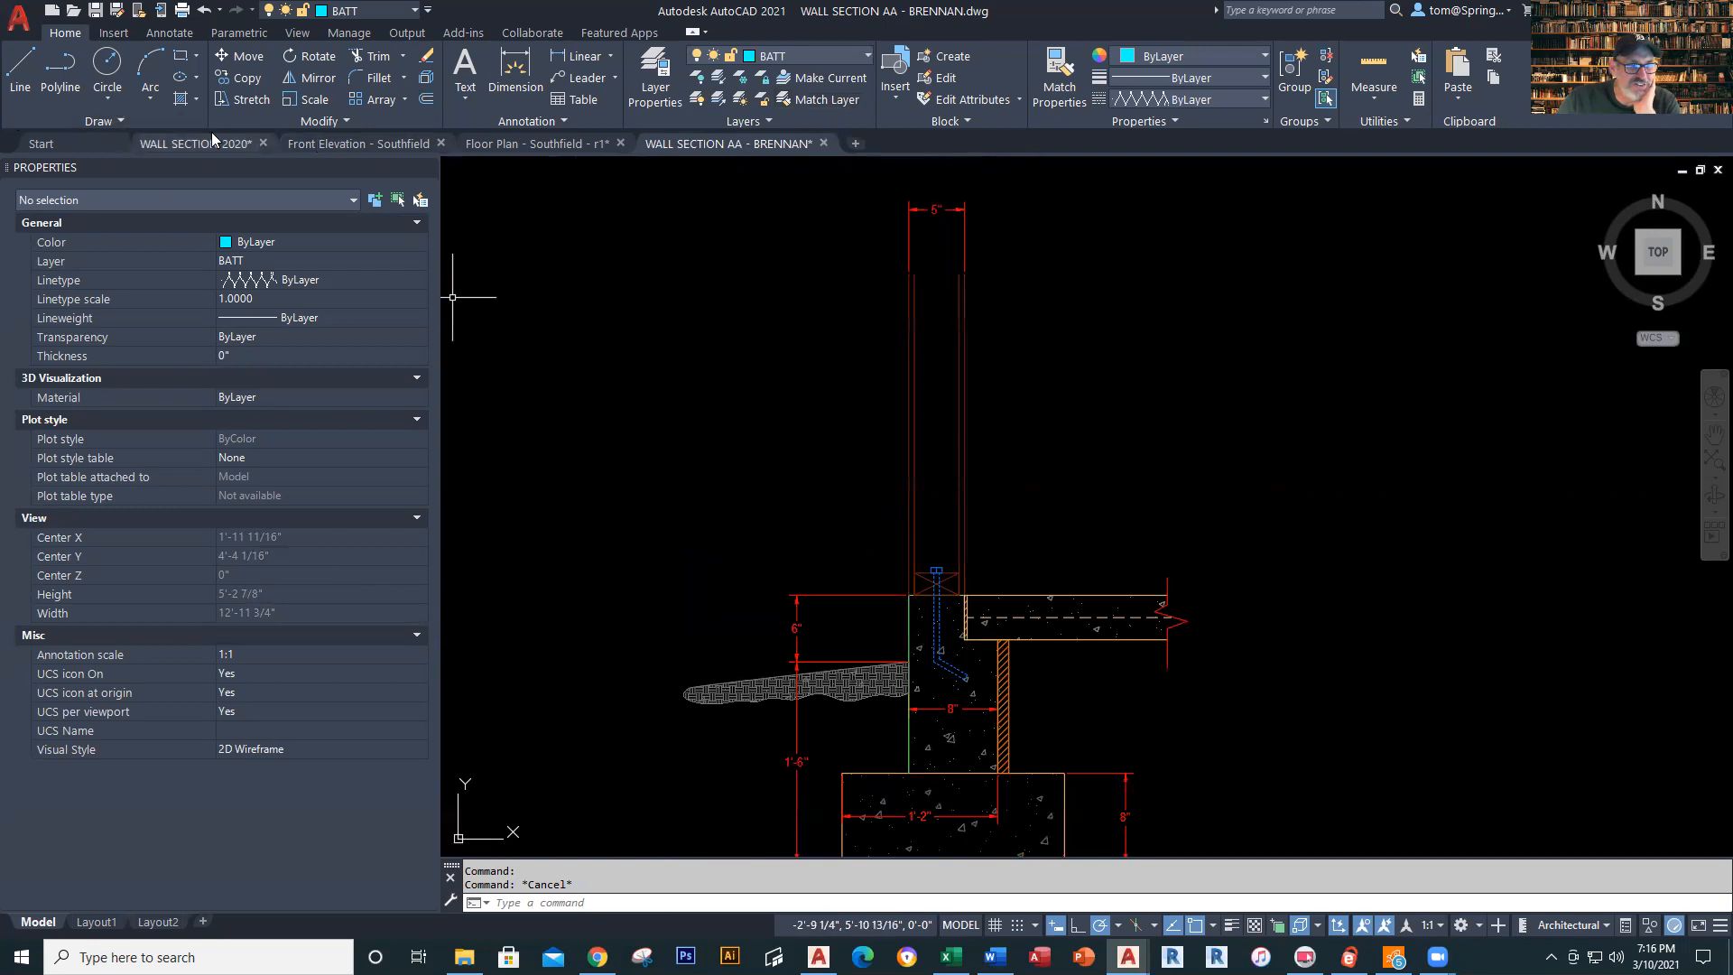
click(20, 71)
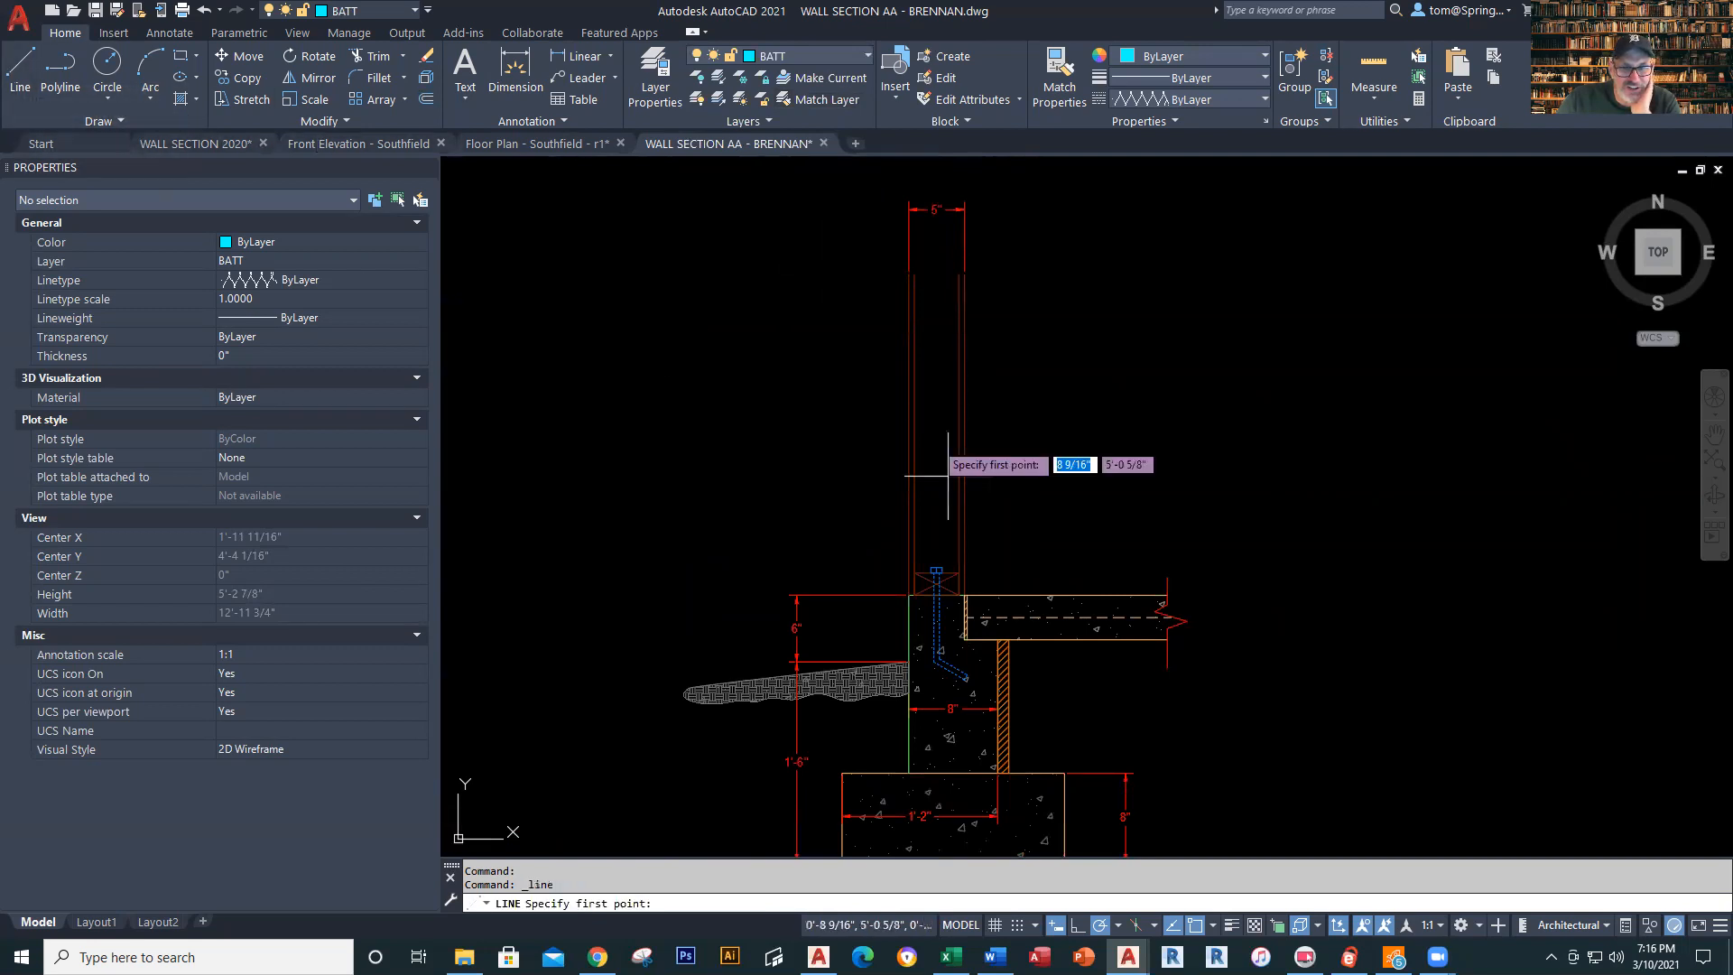
scroll(923, 591, up, 2)
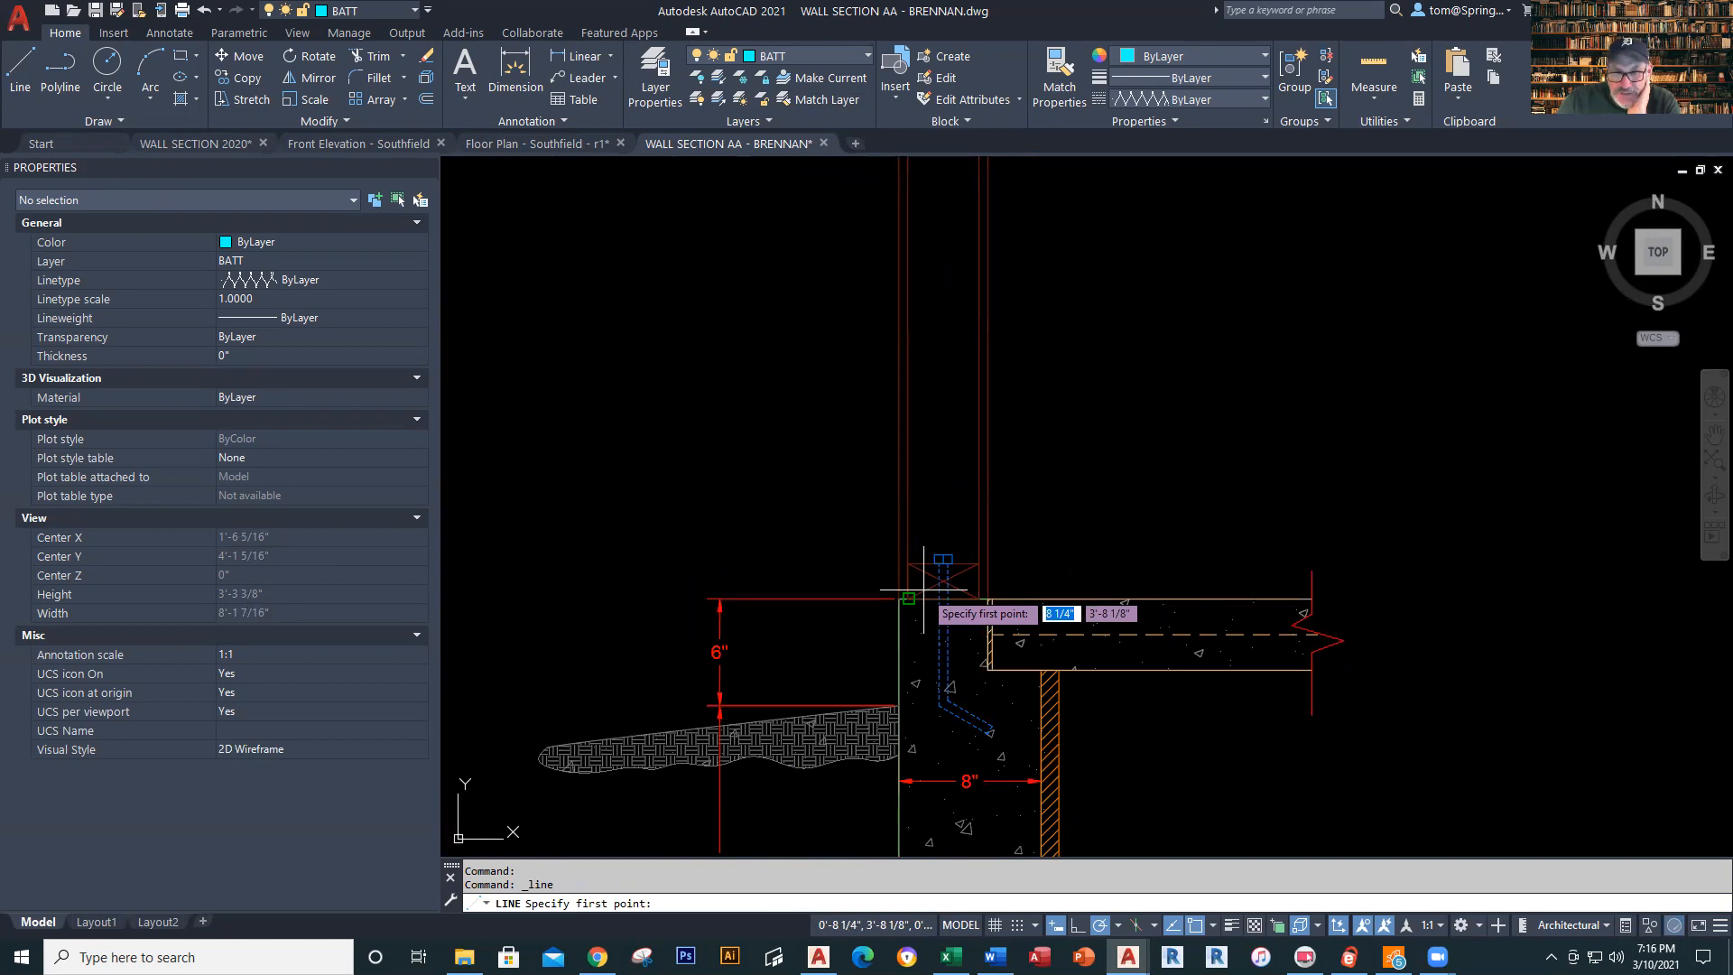
scroll(924, 591, up, 2)
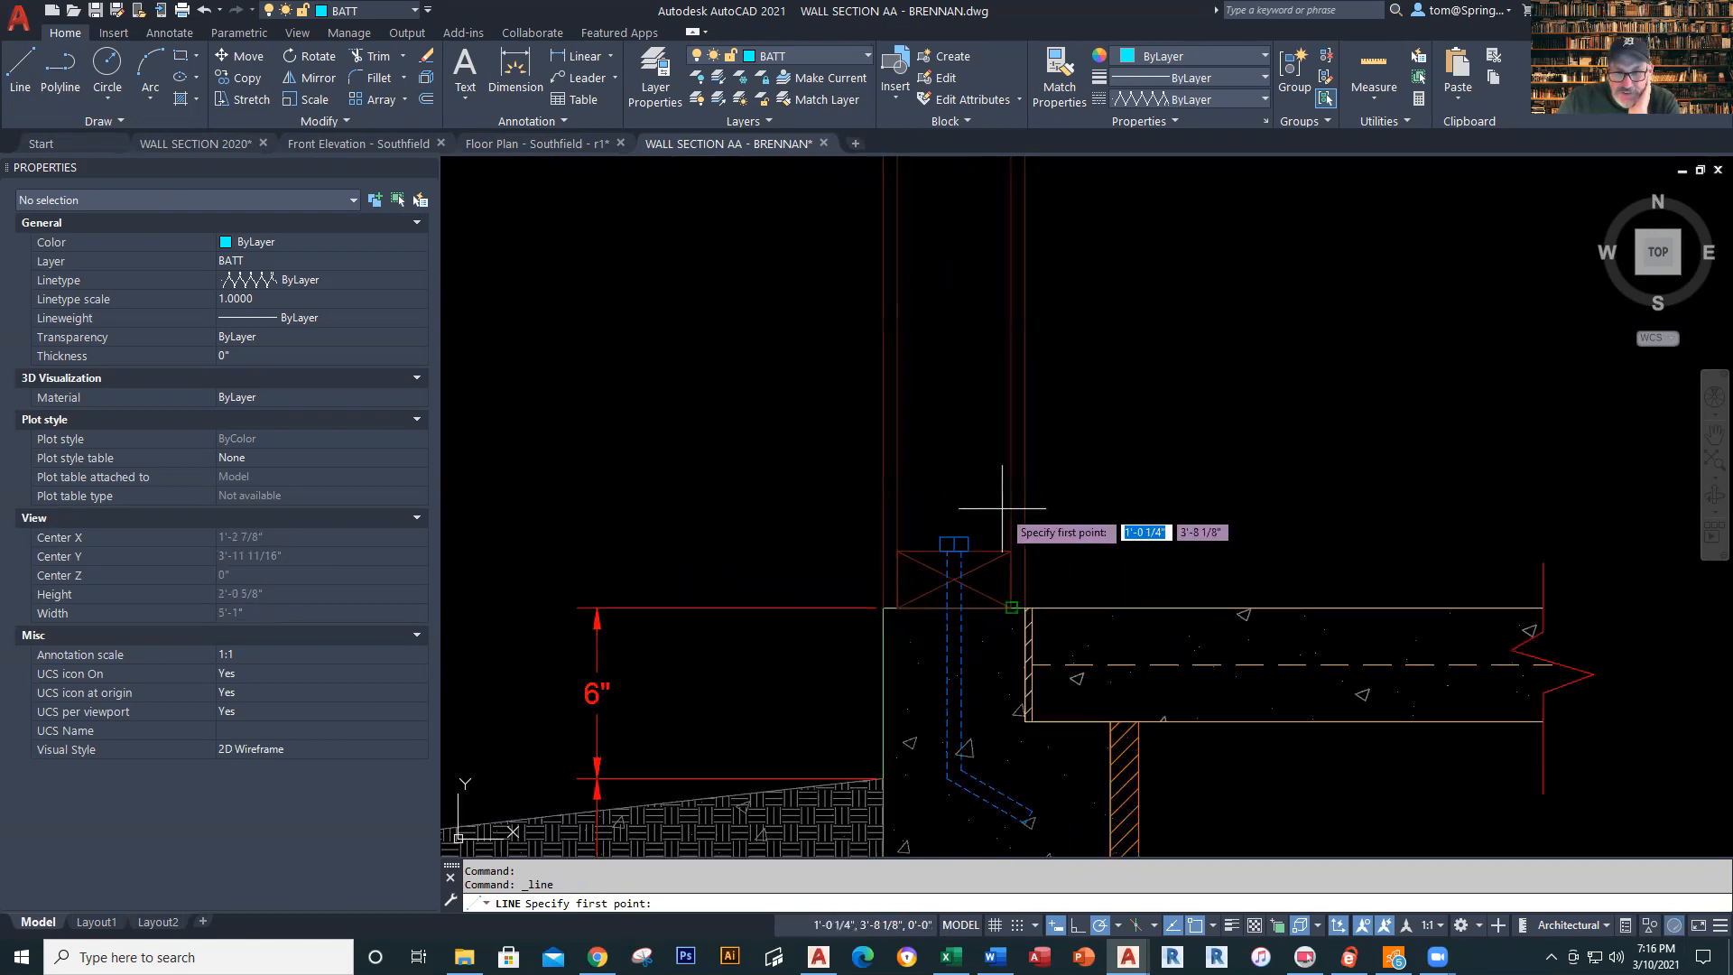
click(955, 536)
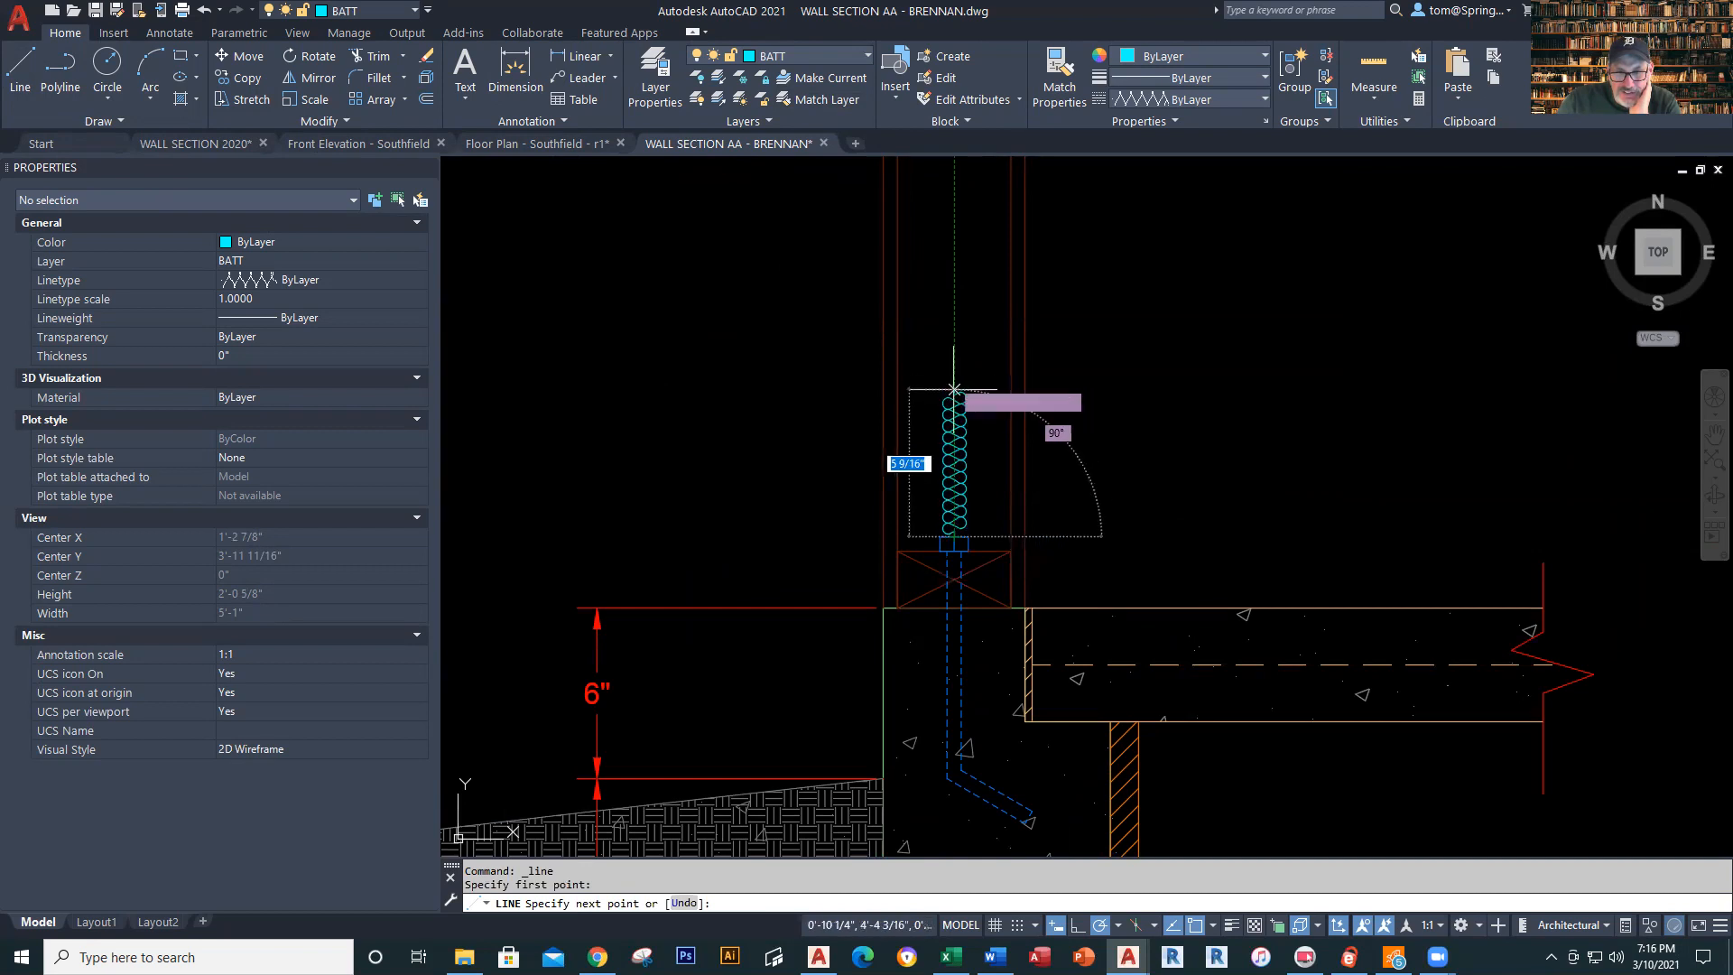
scroll(957, 421, down, 2)
middle_drag(959, 438, 942, 812)
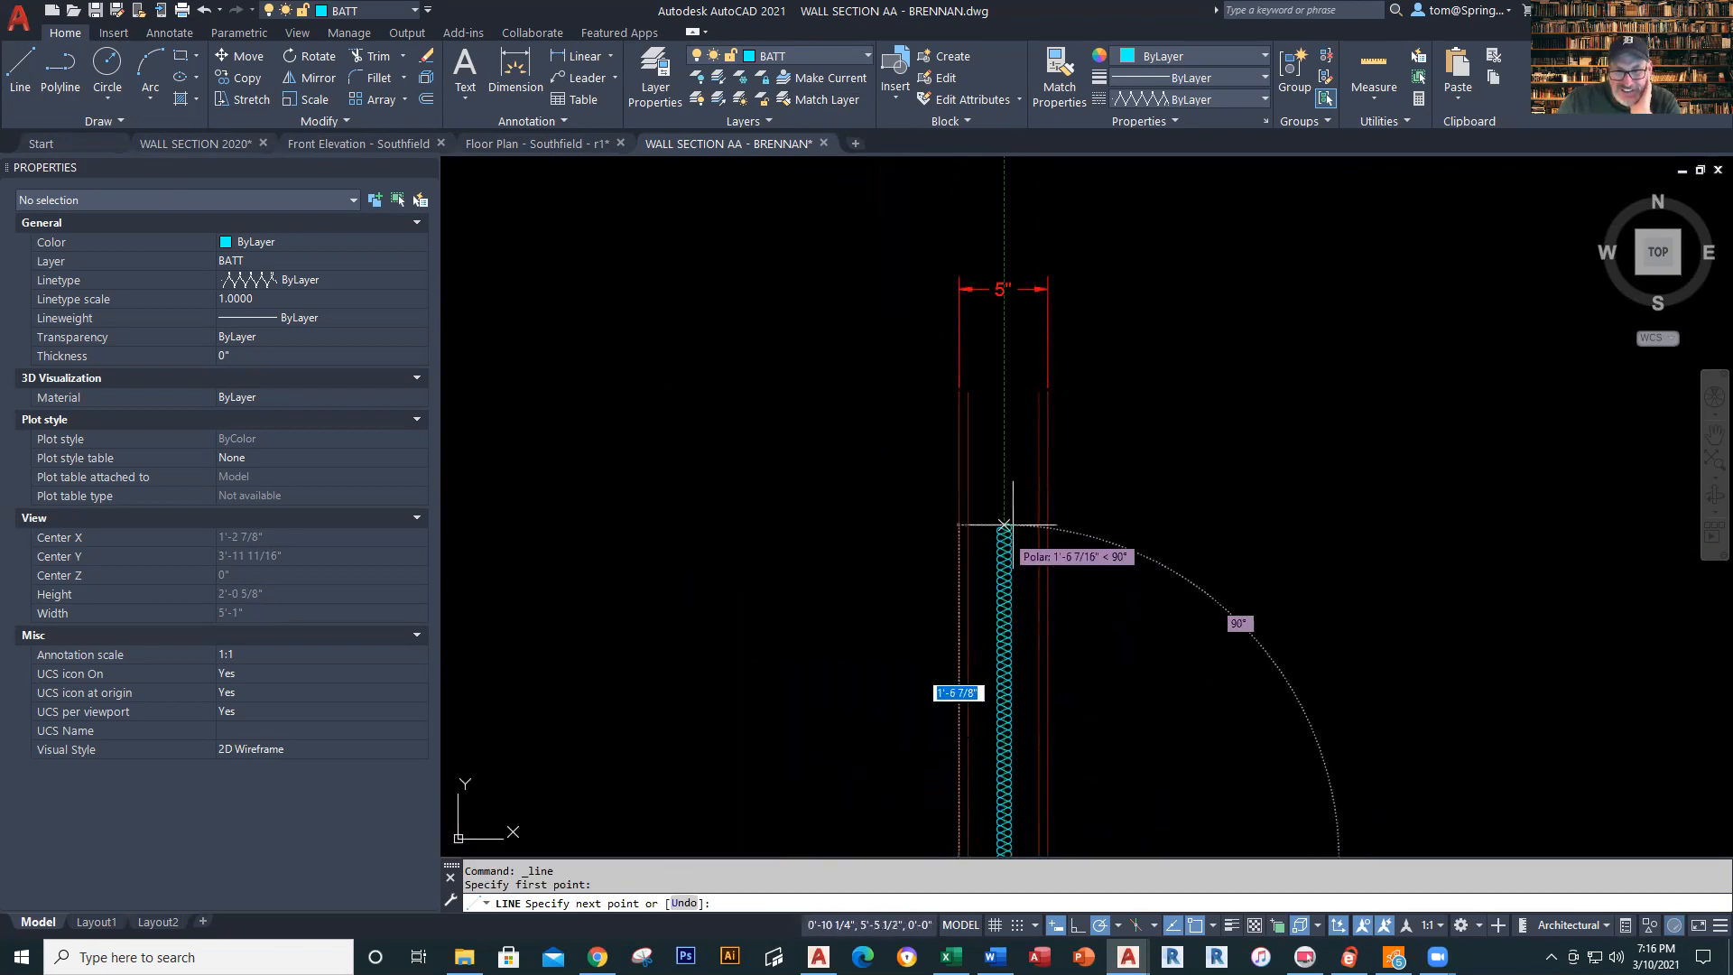
click(1000, 379)
key(Escape)
Try linetype scales of 12, 6 and 4 on the batt insulation line
click(1003, 550)
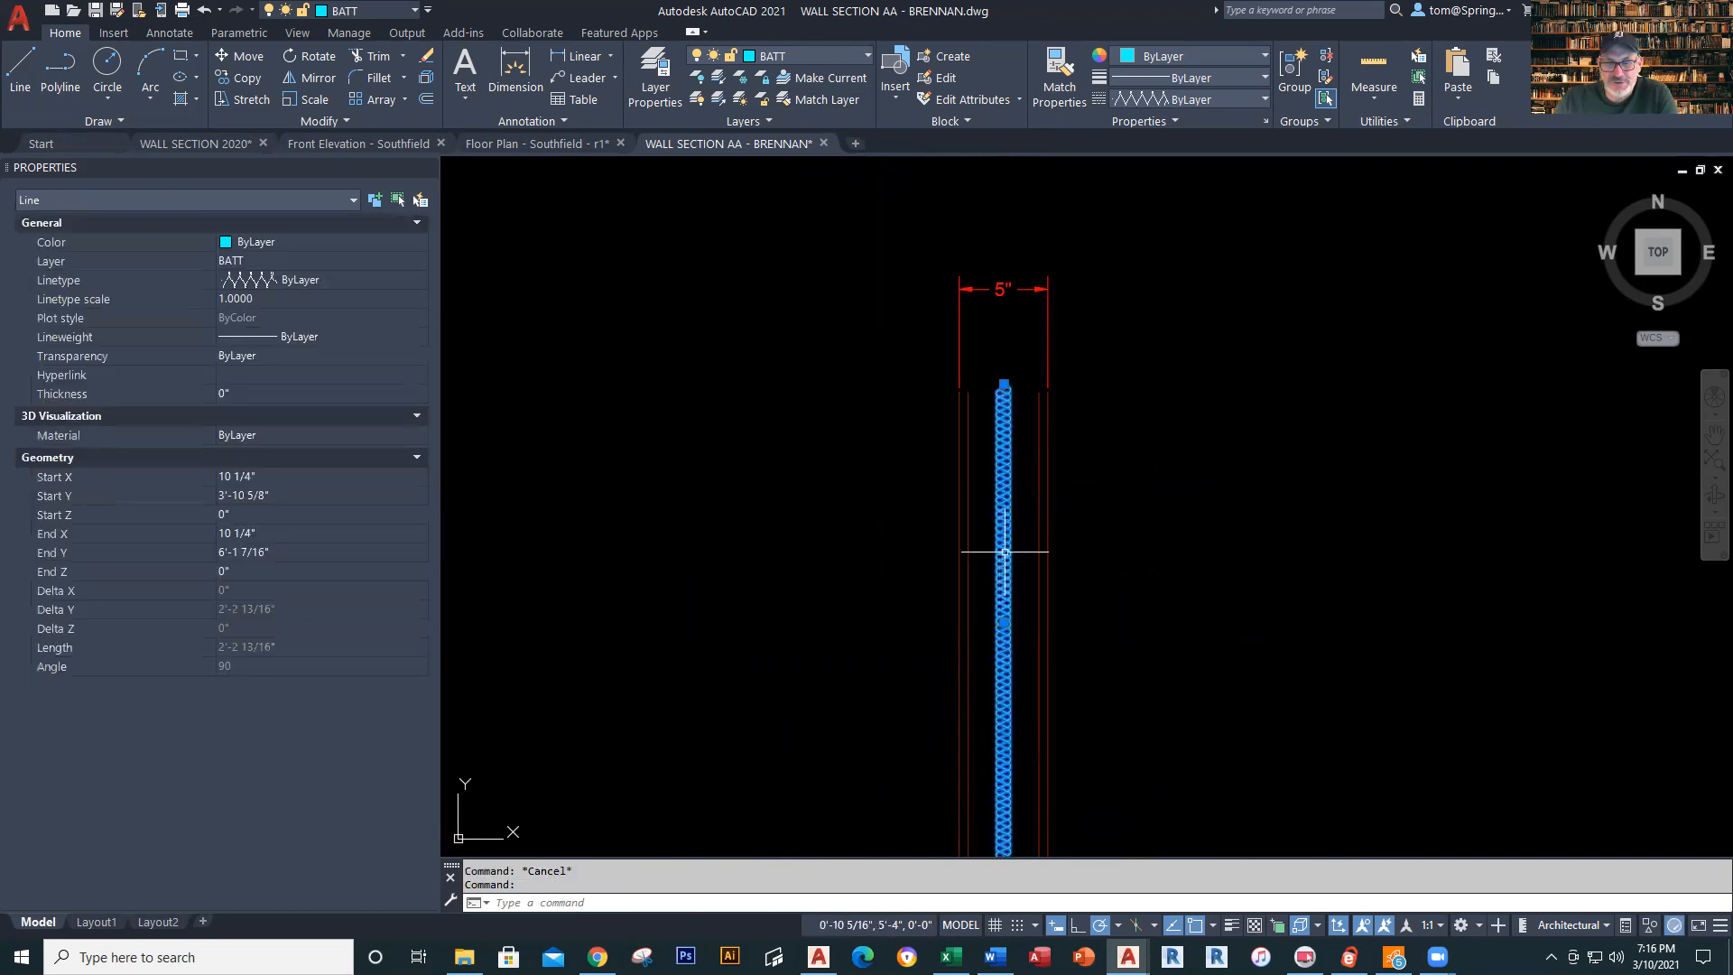
click(274, 299)
text(12)
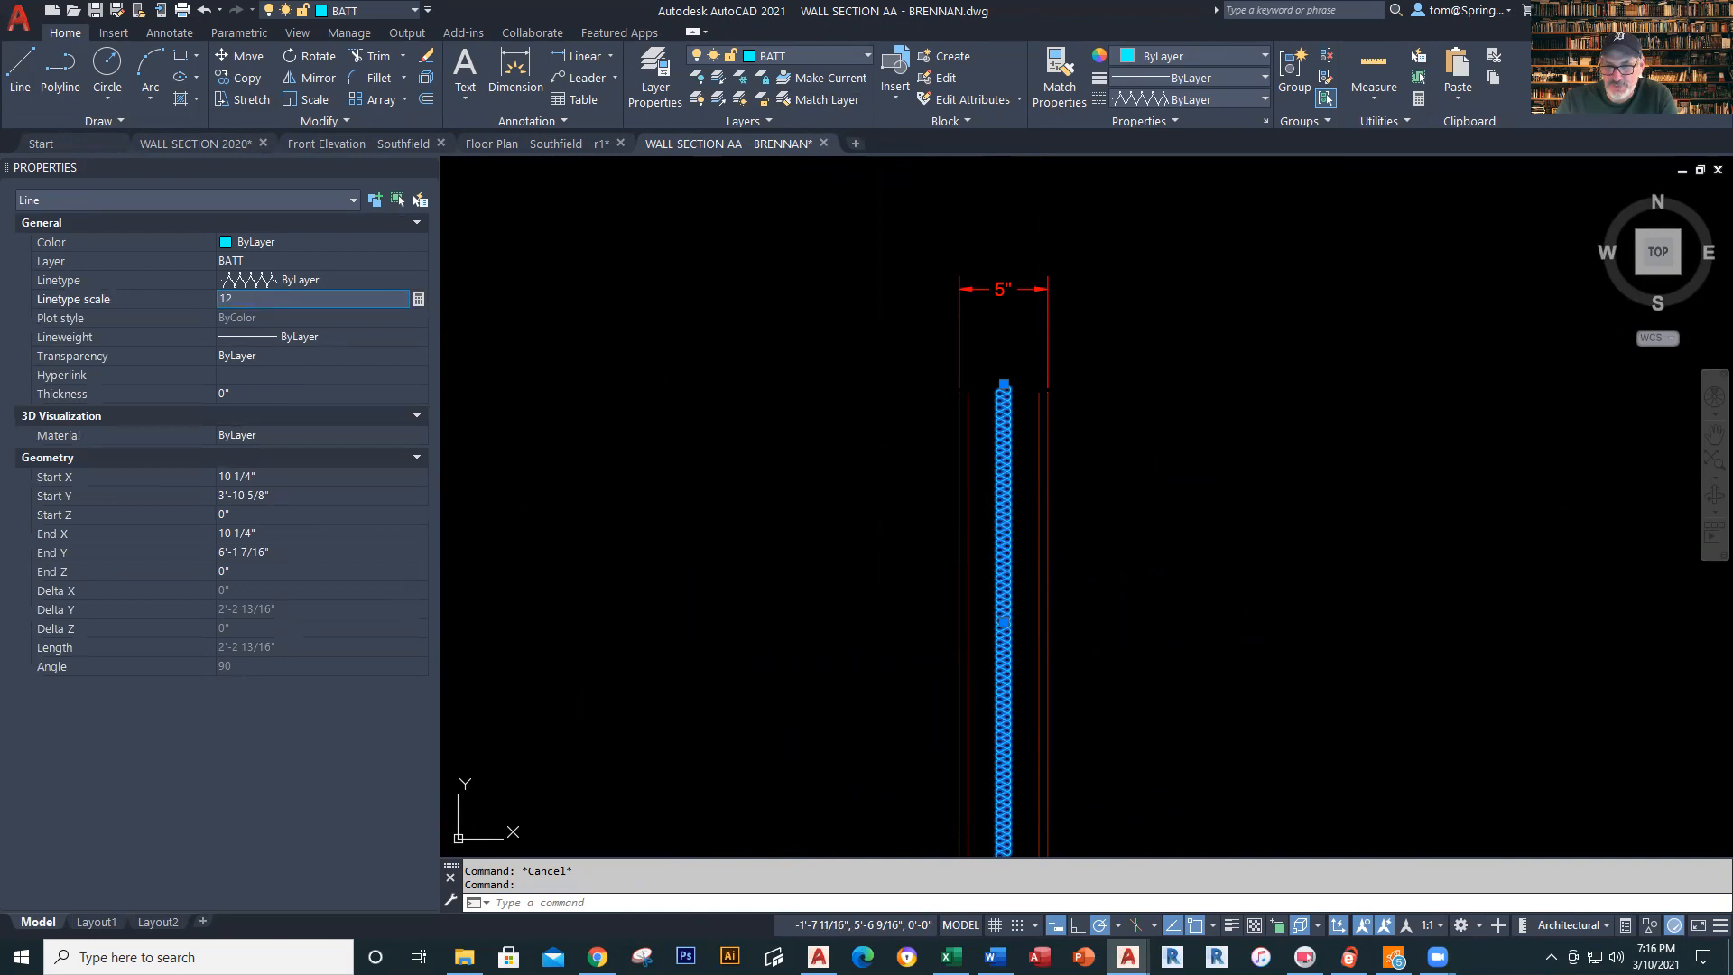
key(Return)
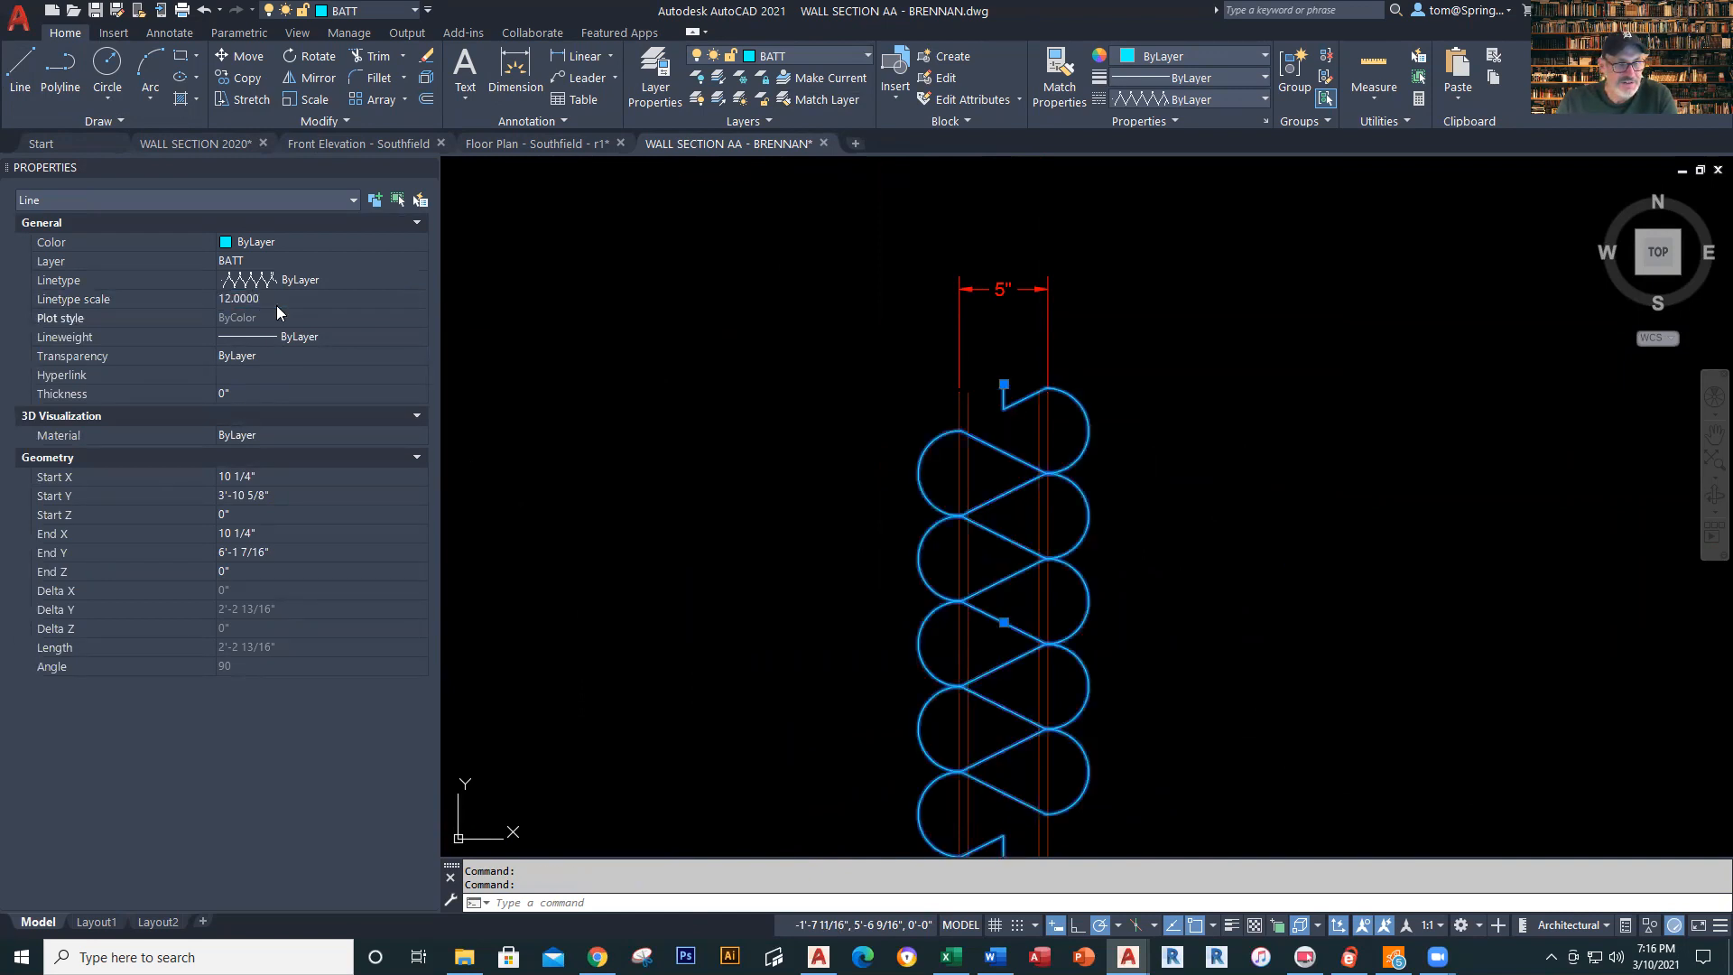
click(277, 306)
text(6)
key(Return)
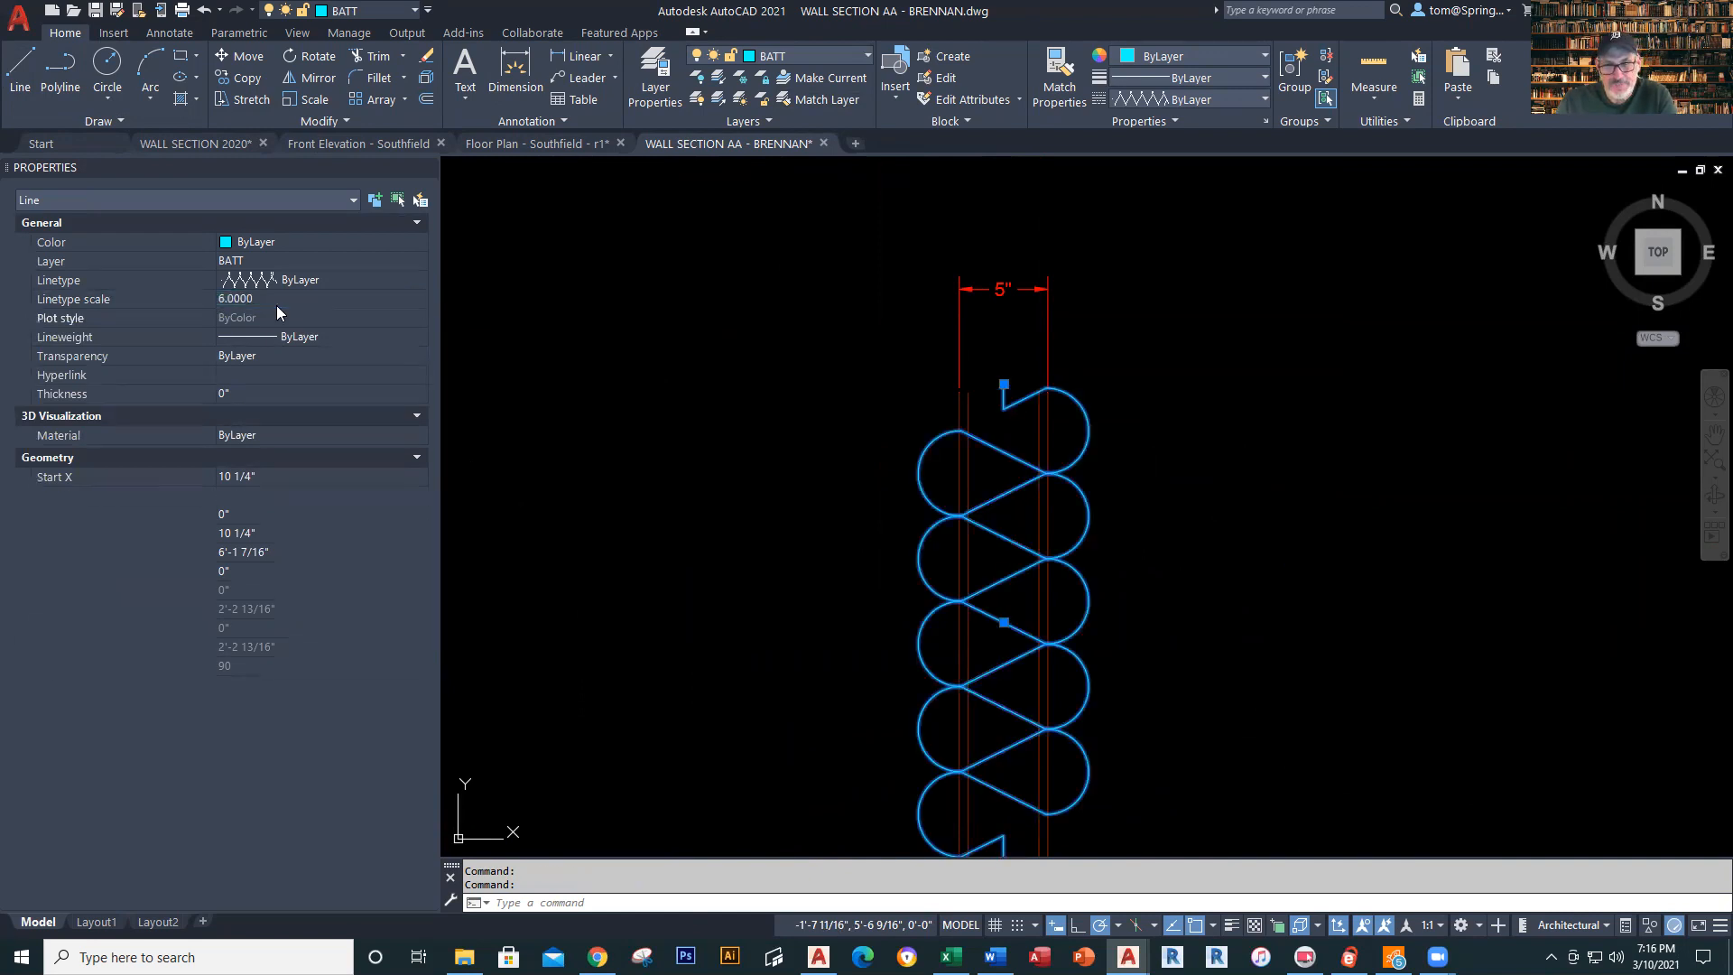
click(277, 306)
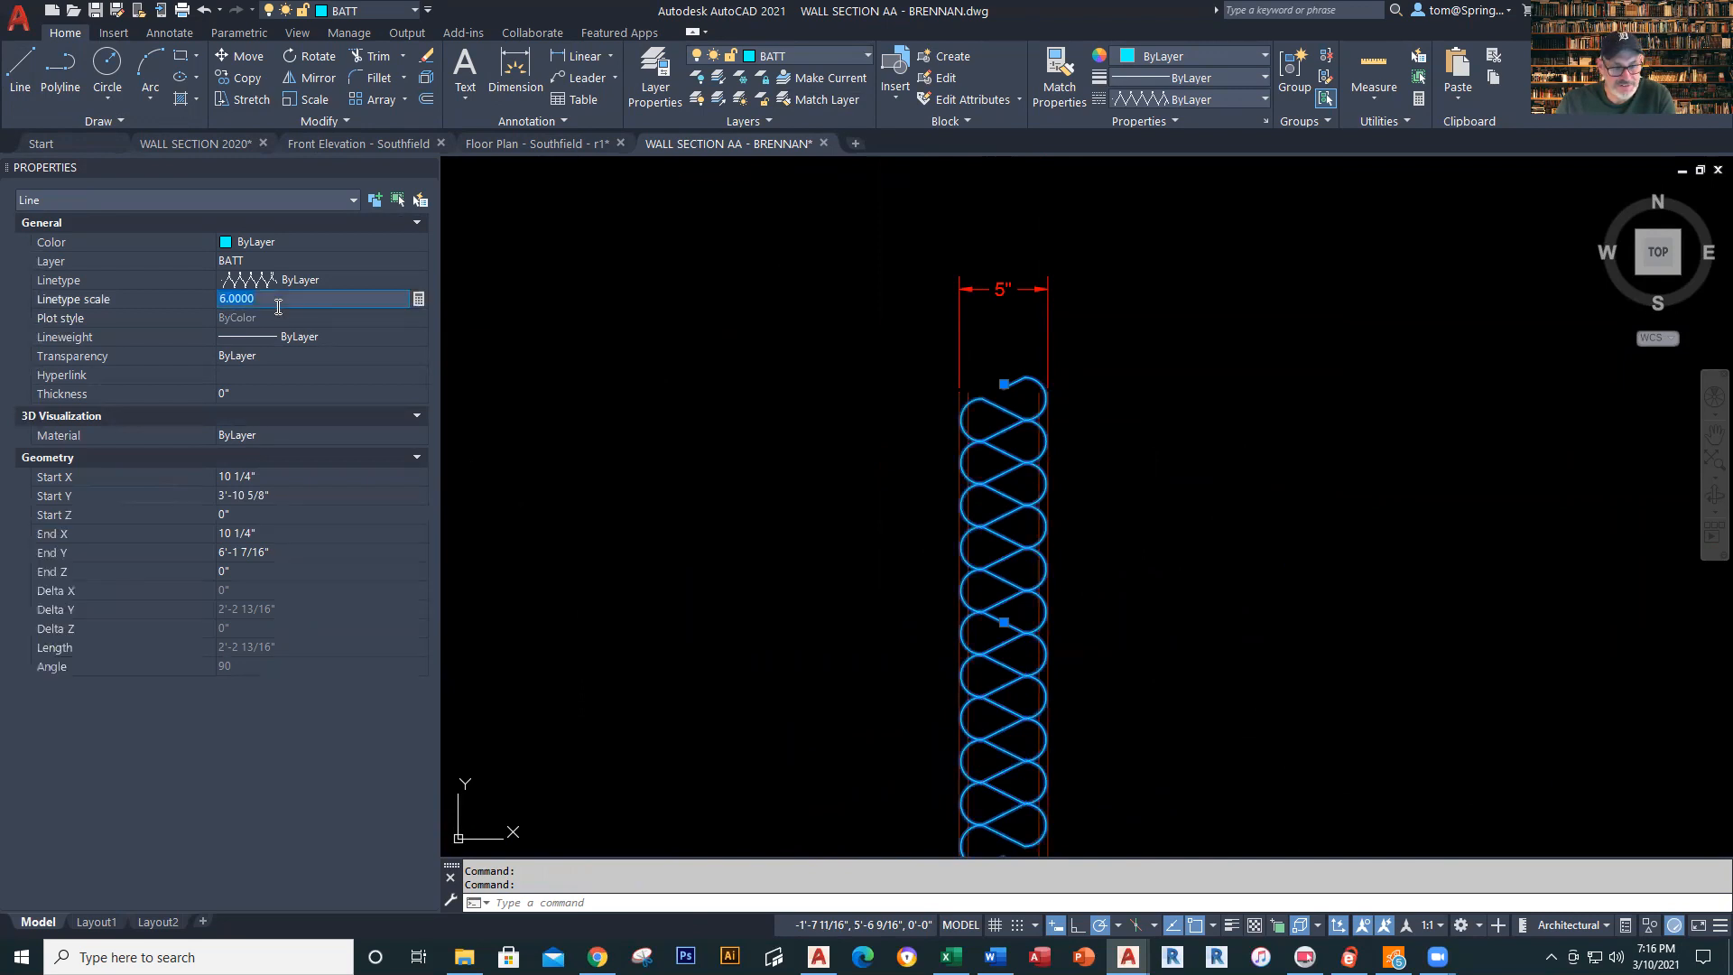
text(4)
key(Return)
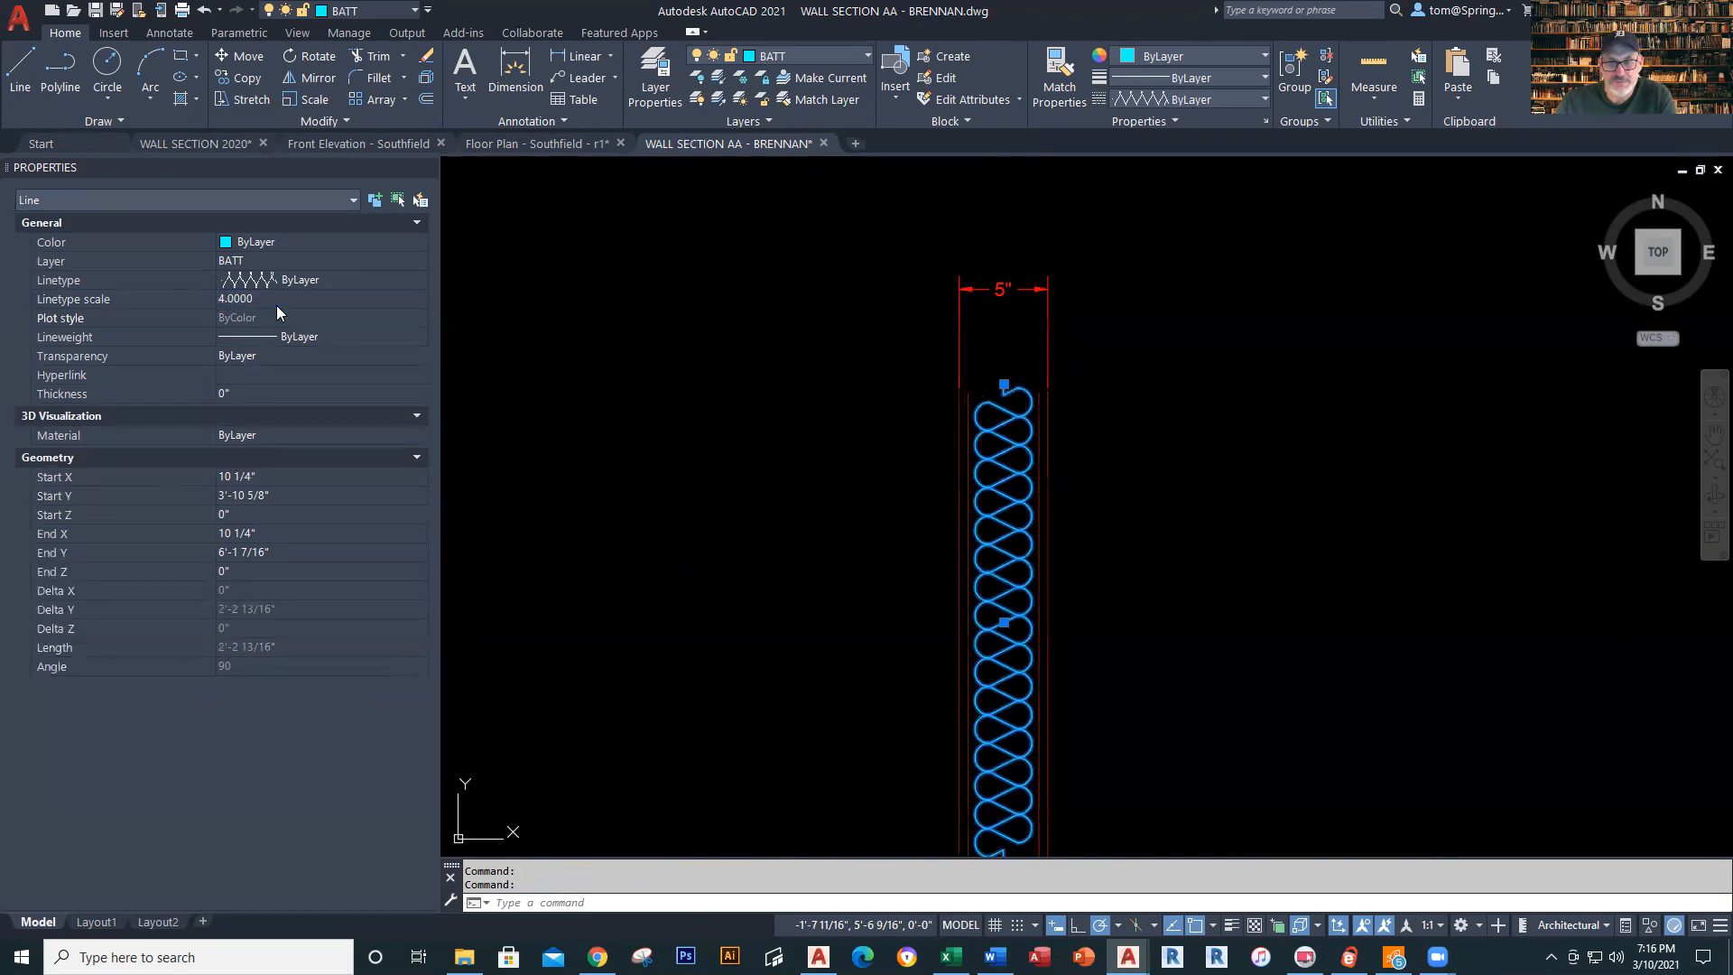
key(Escape)
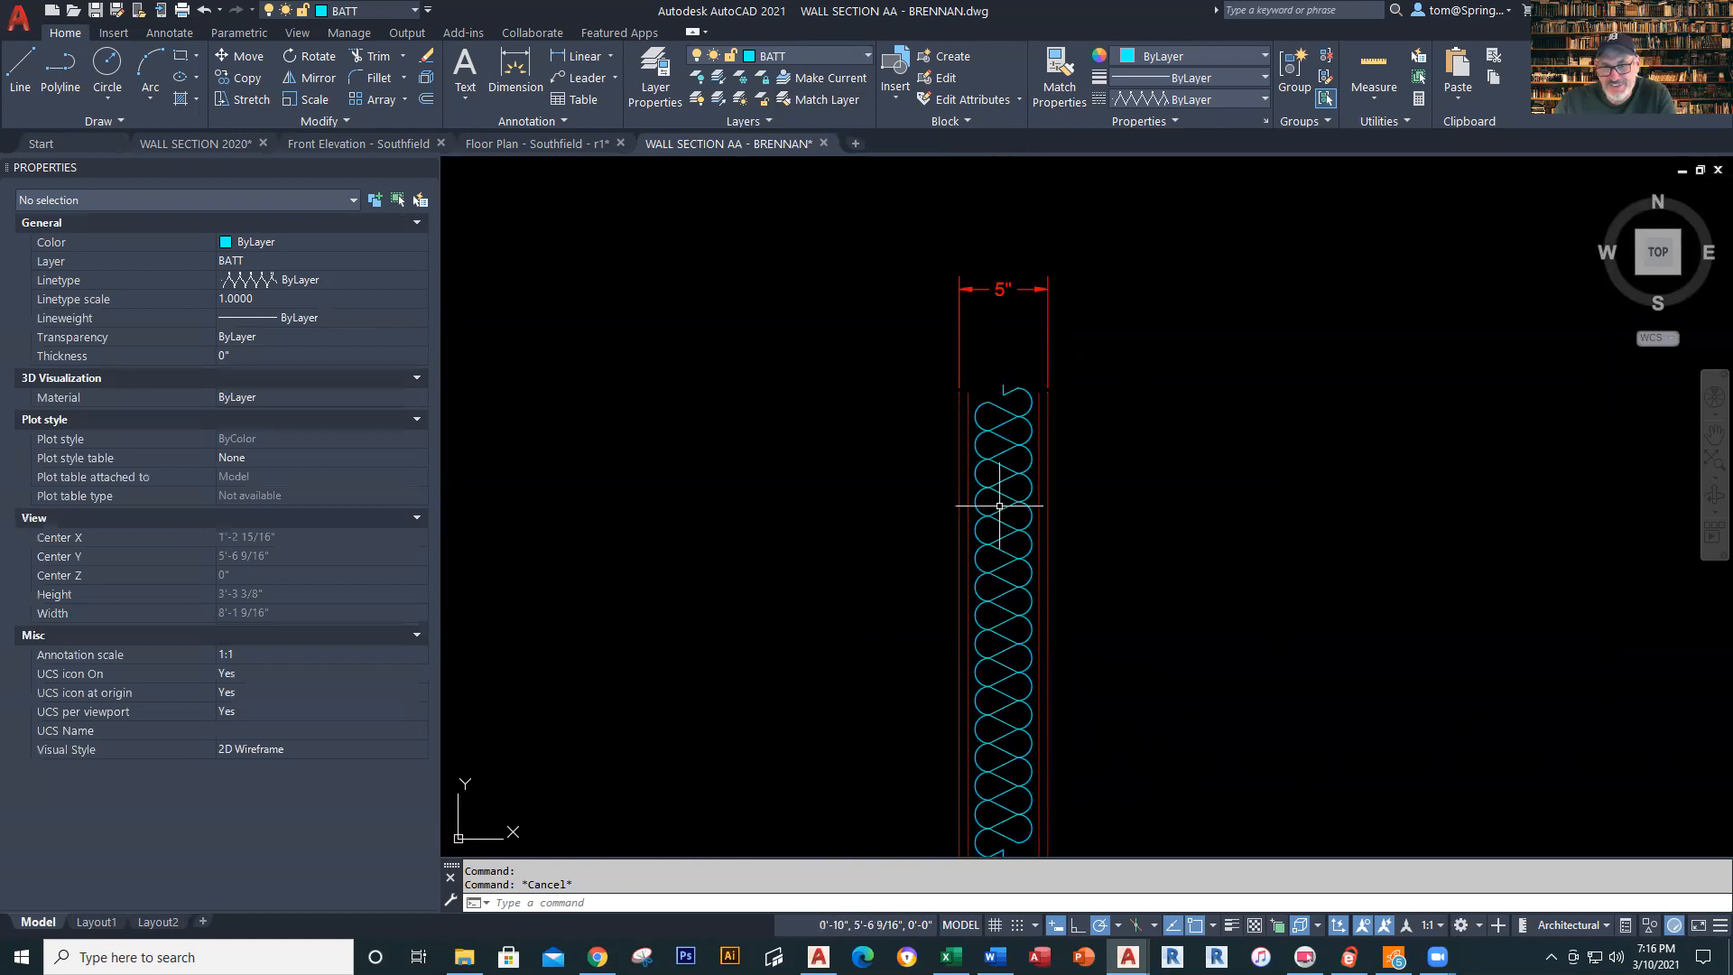
Set the batt insulation line's linetype scale to 4.5
click(999, 506)
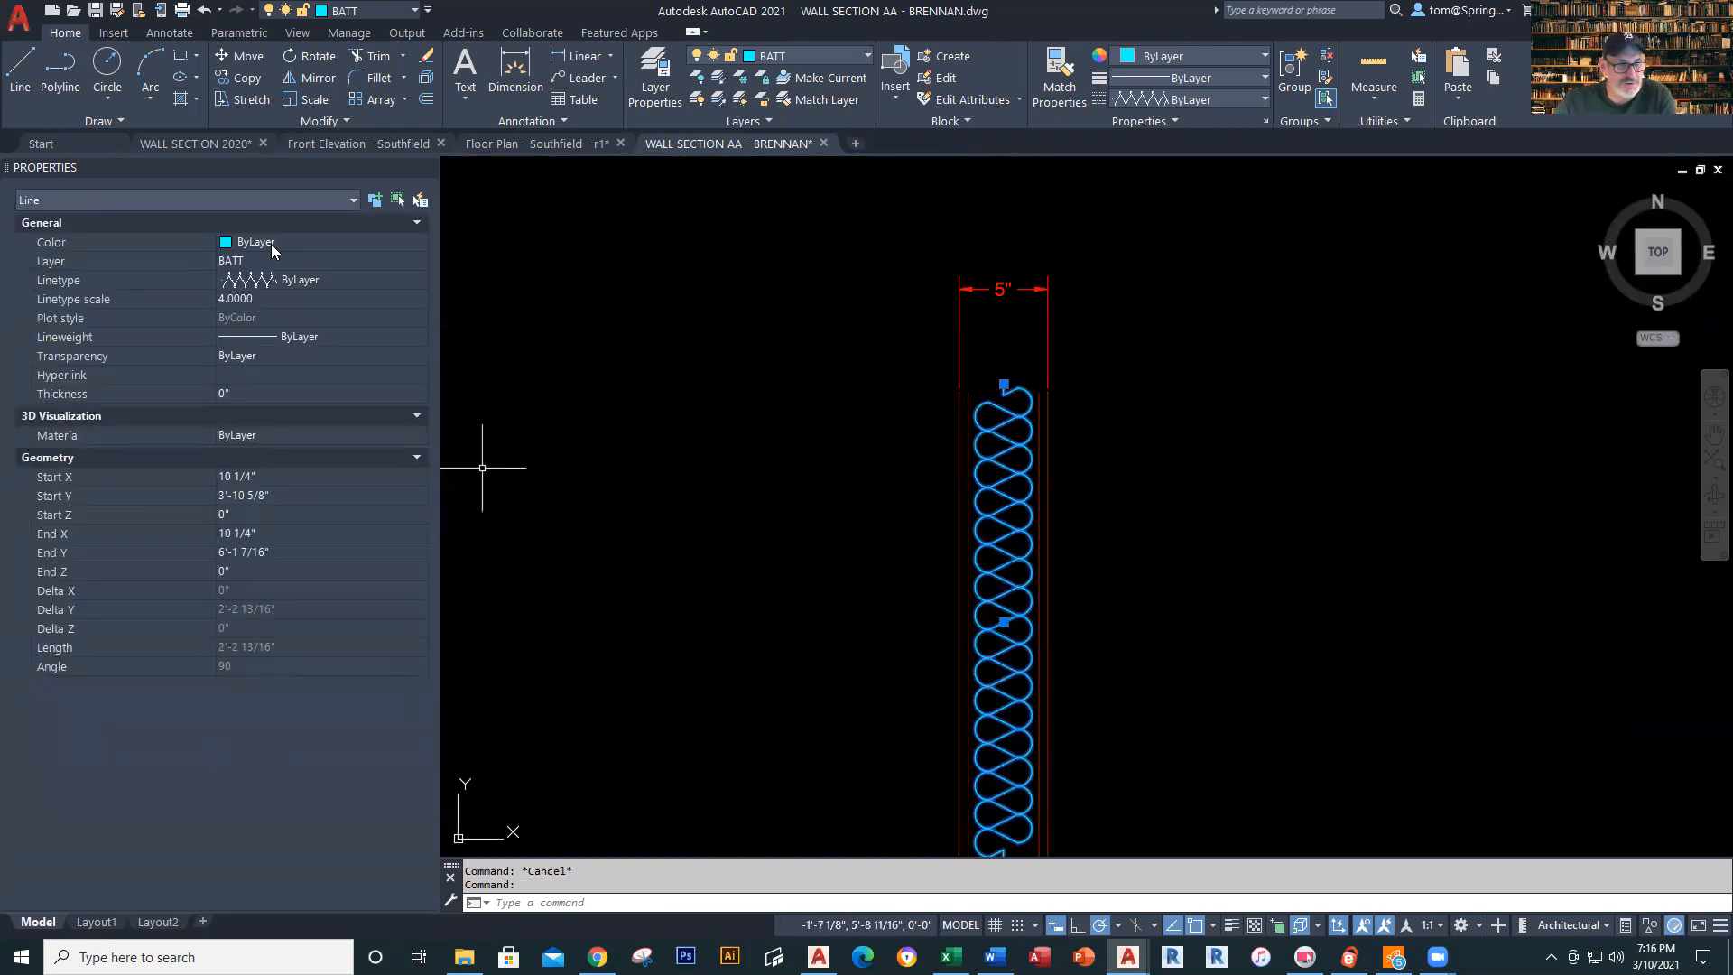
click(279, 294)
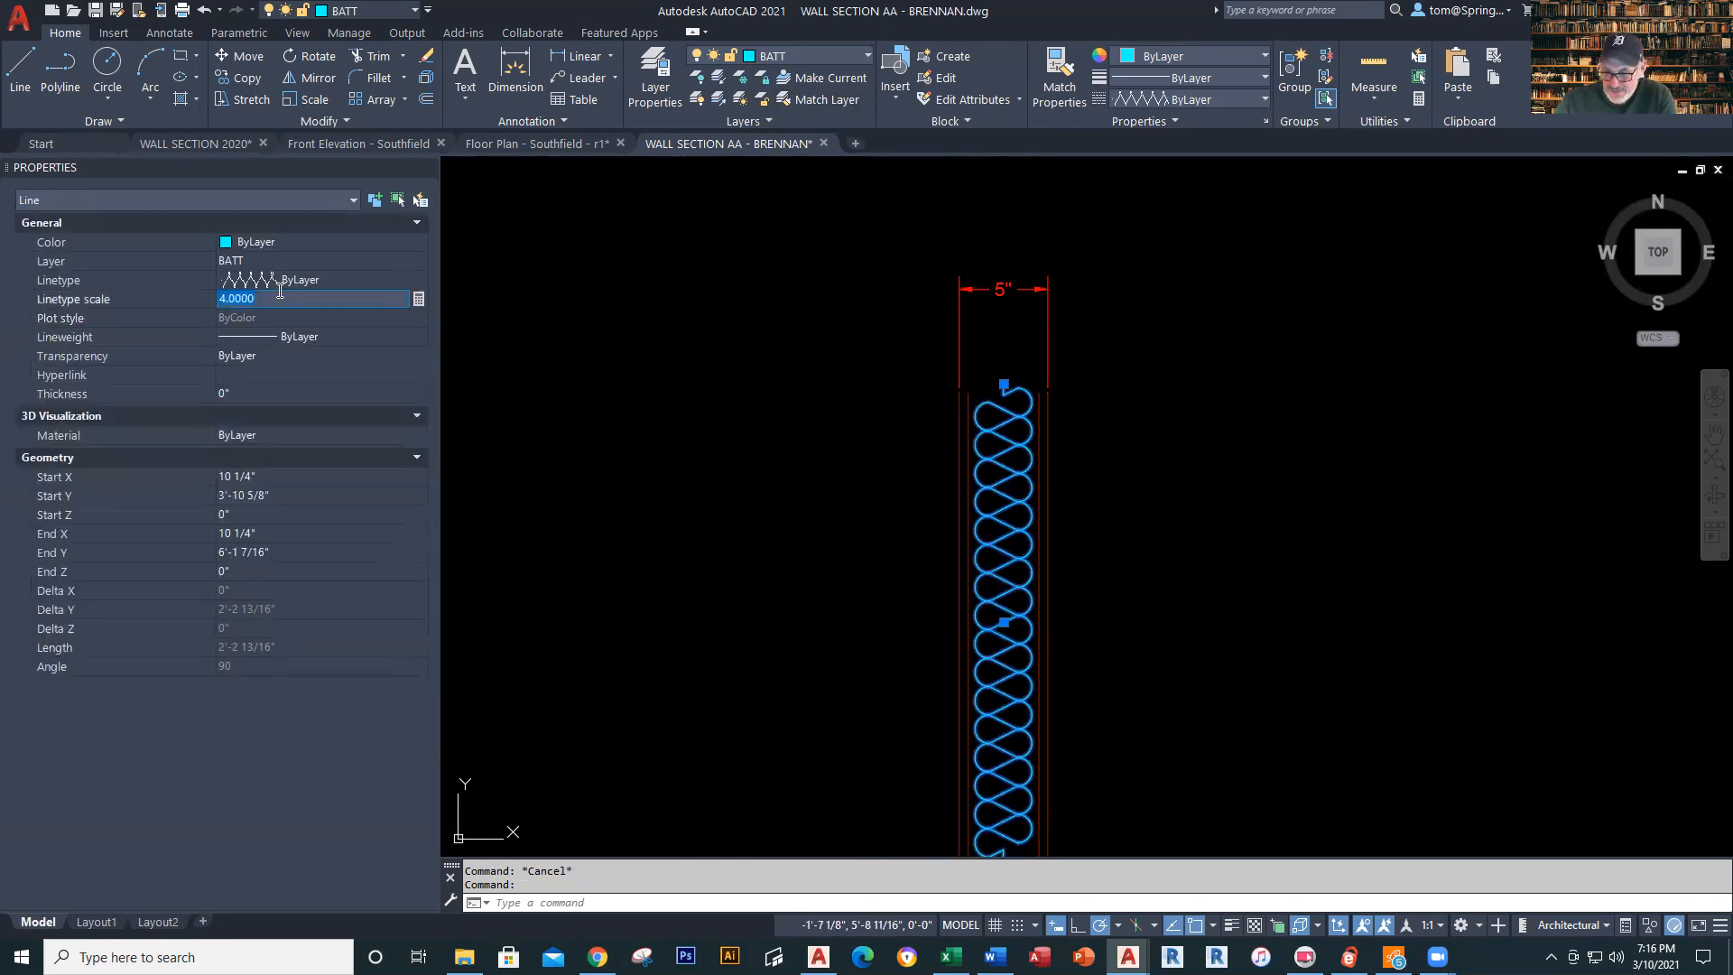
text(4.5)
key(Return)
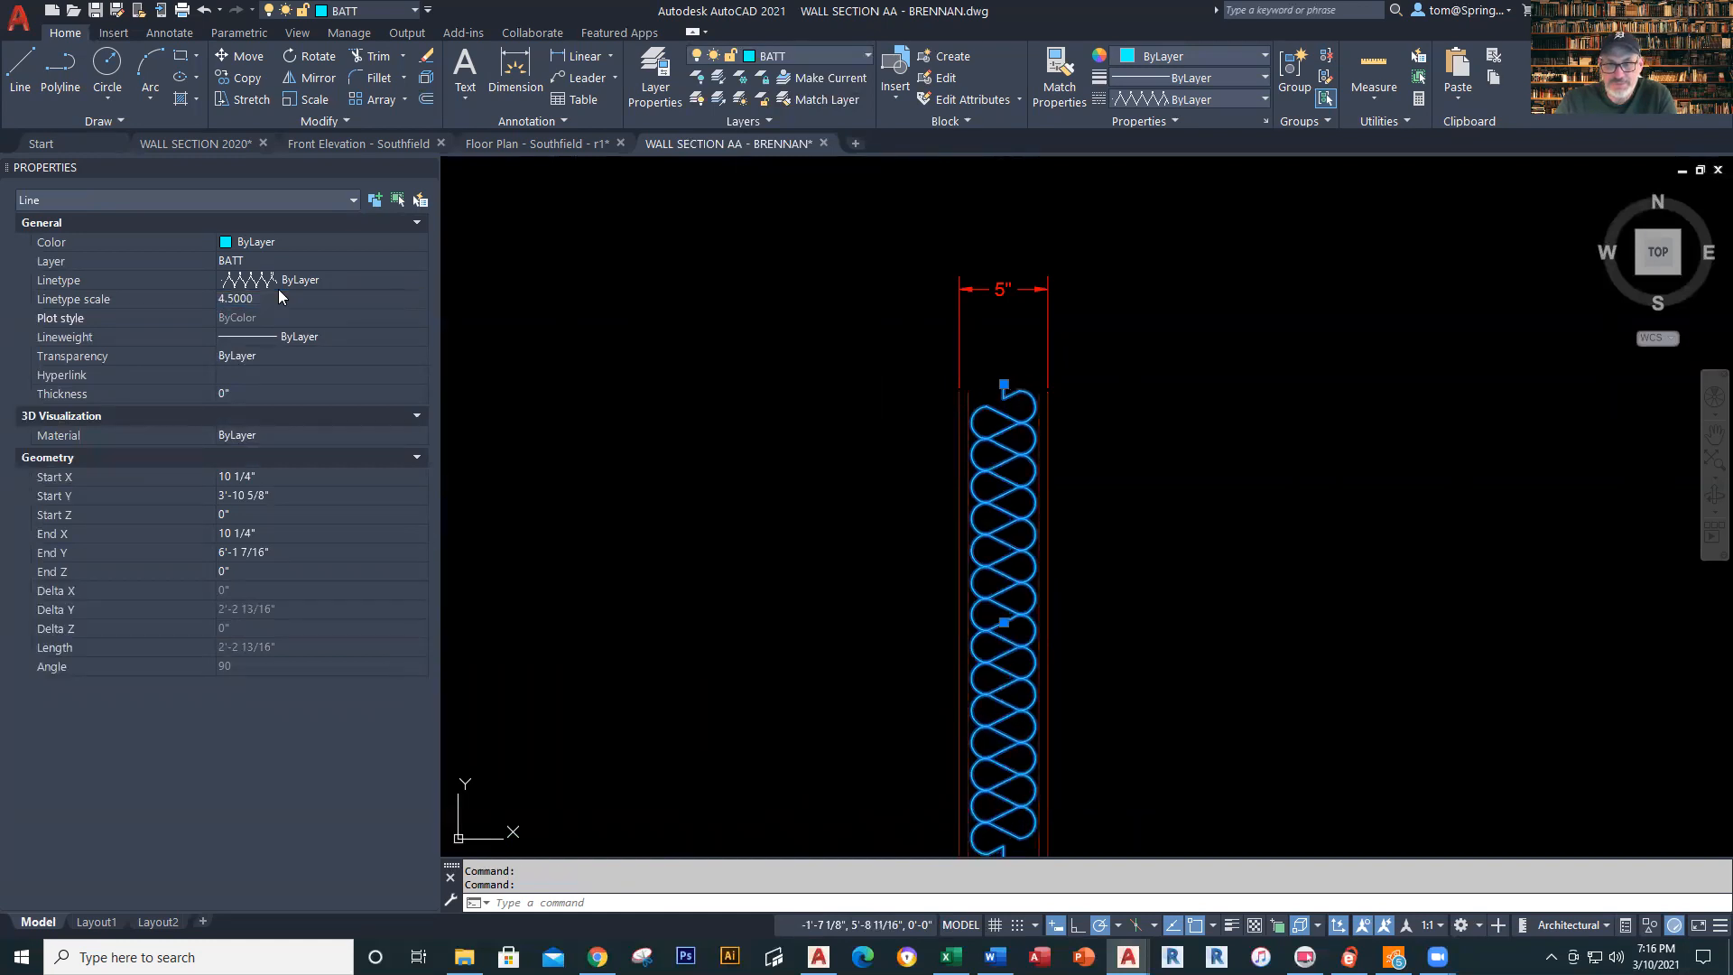
key(Escape)
scroll(1107, 487, down, 2)
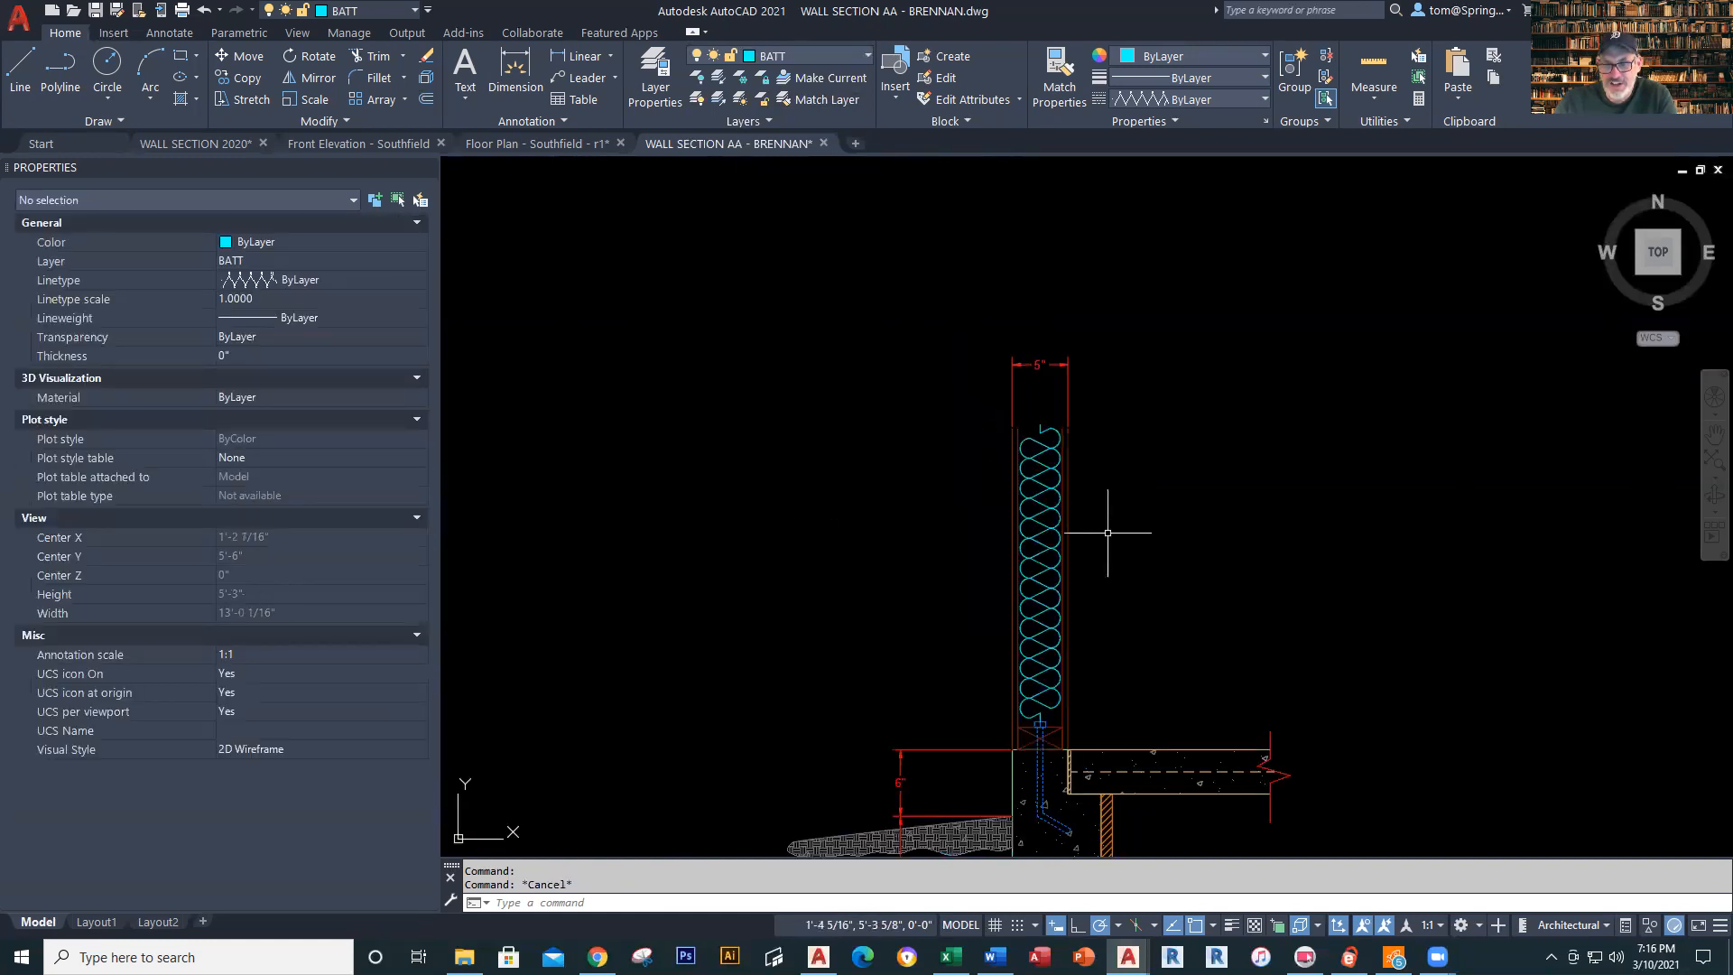
middle_drag(1108, 497, 1022, 497)
scroll(1010, 497, up, 2)
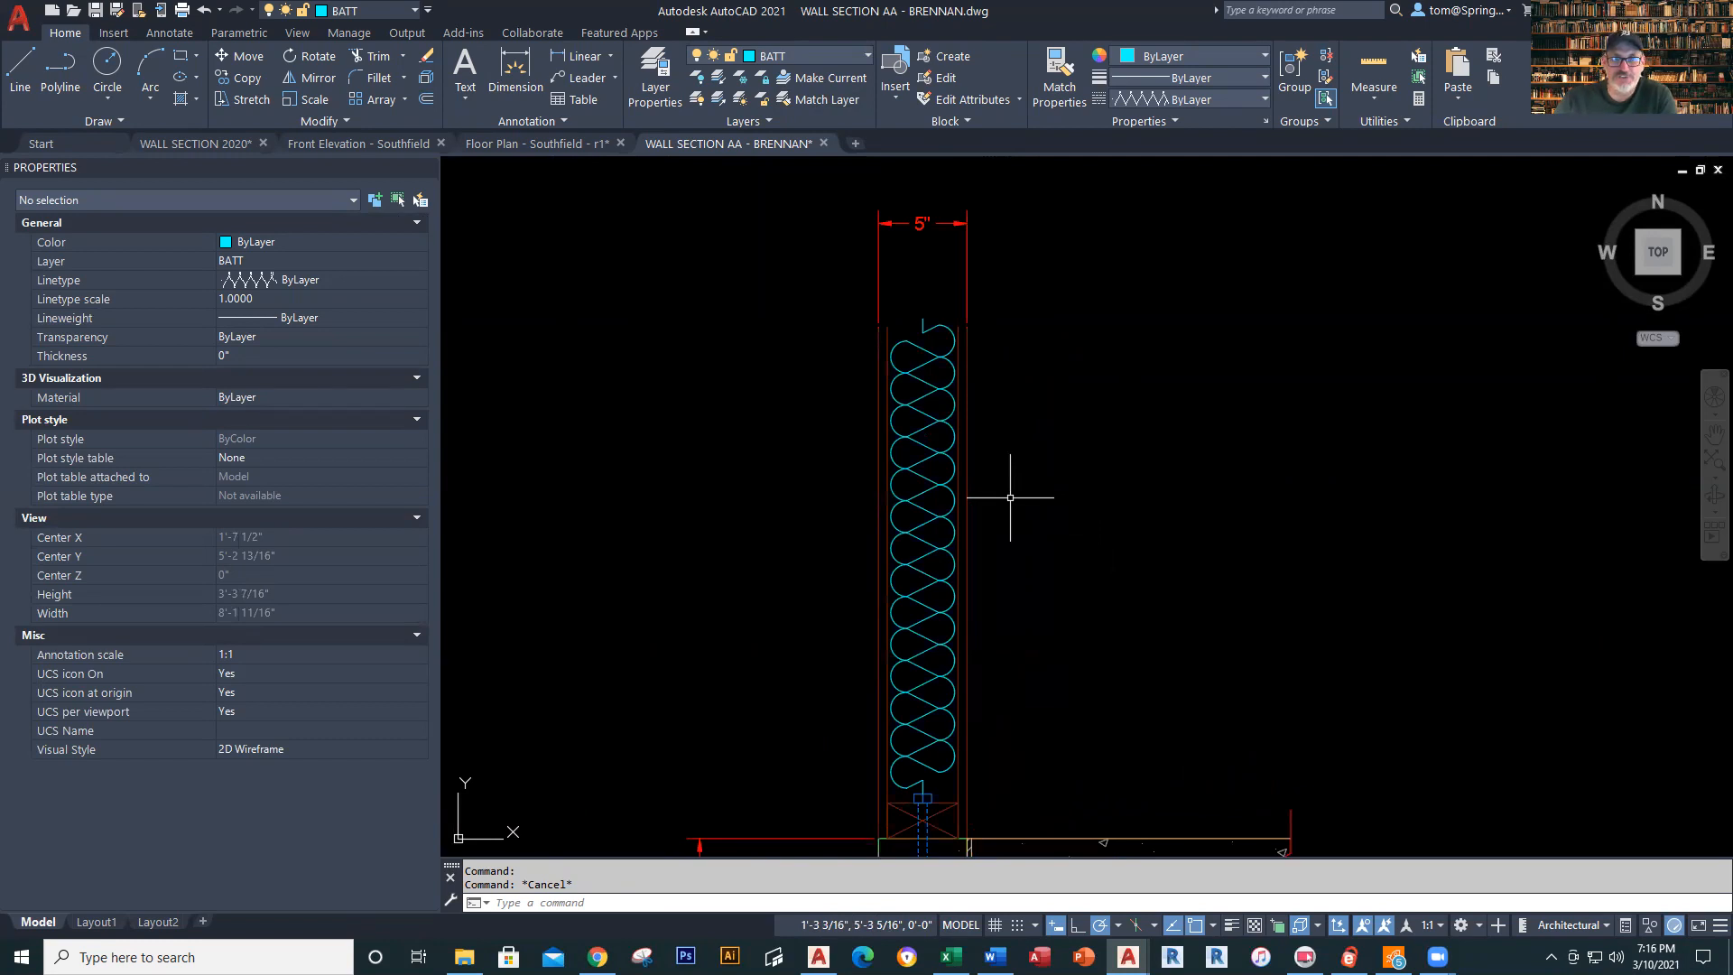
middle_drag(1010, 497, 1010, 498)
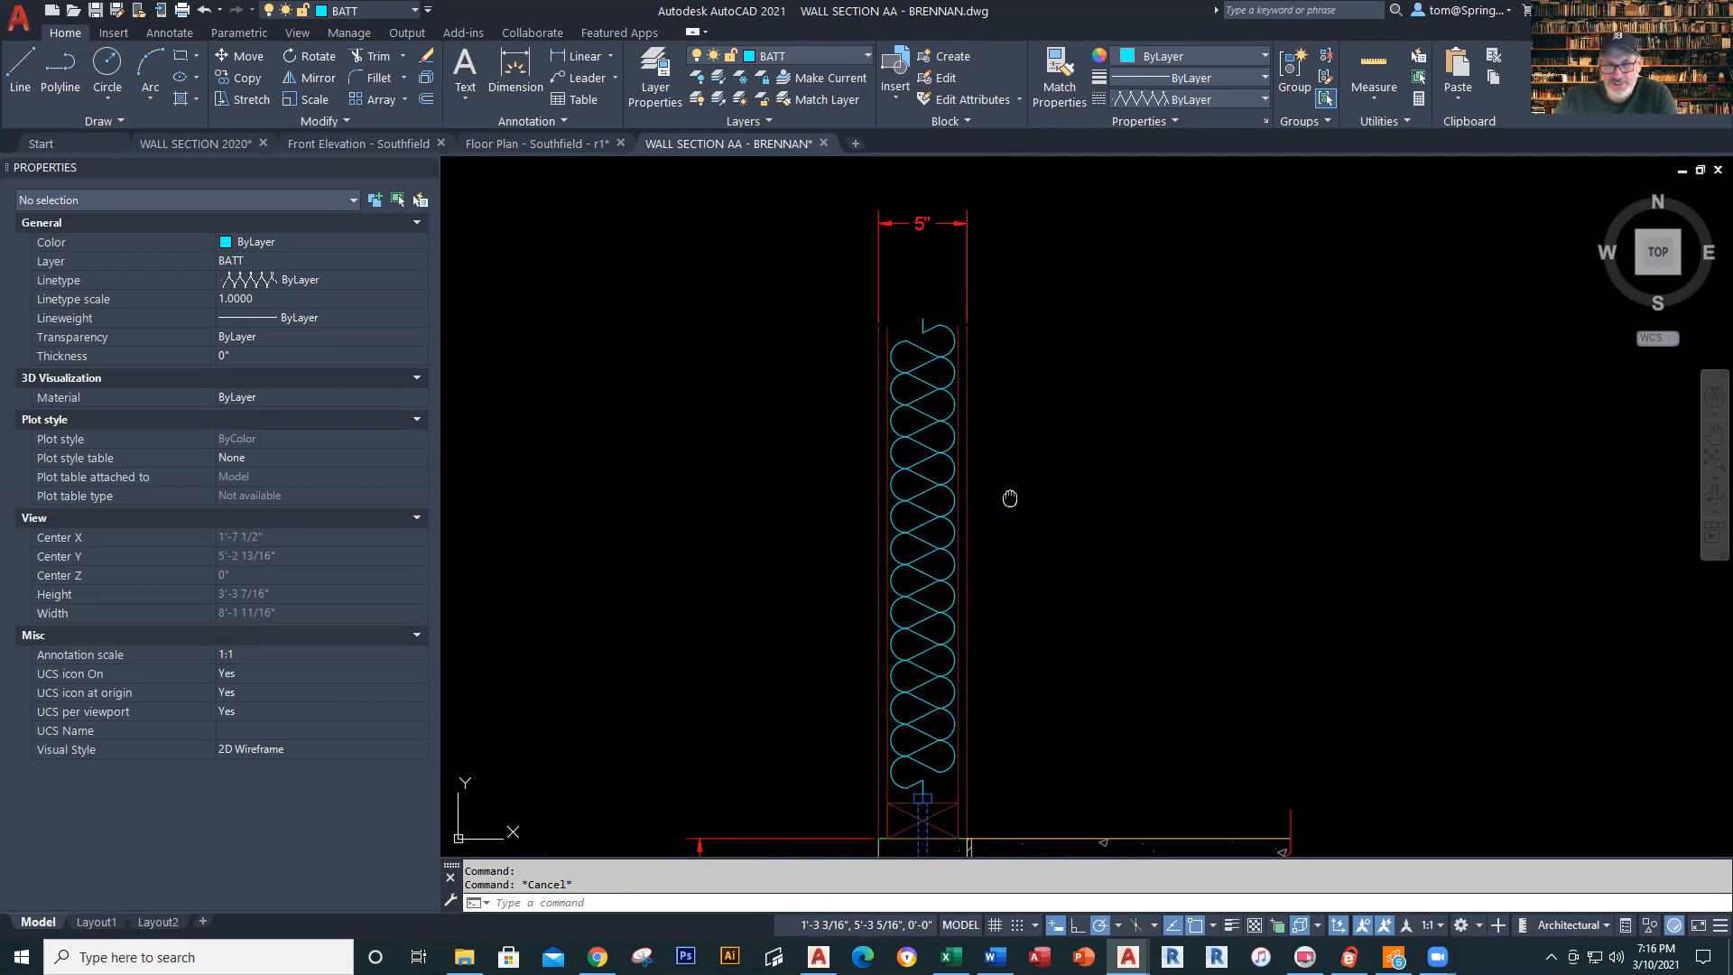
middle_drag(1010, 498, 1113, 540)
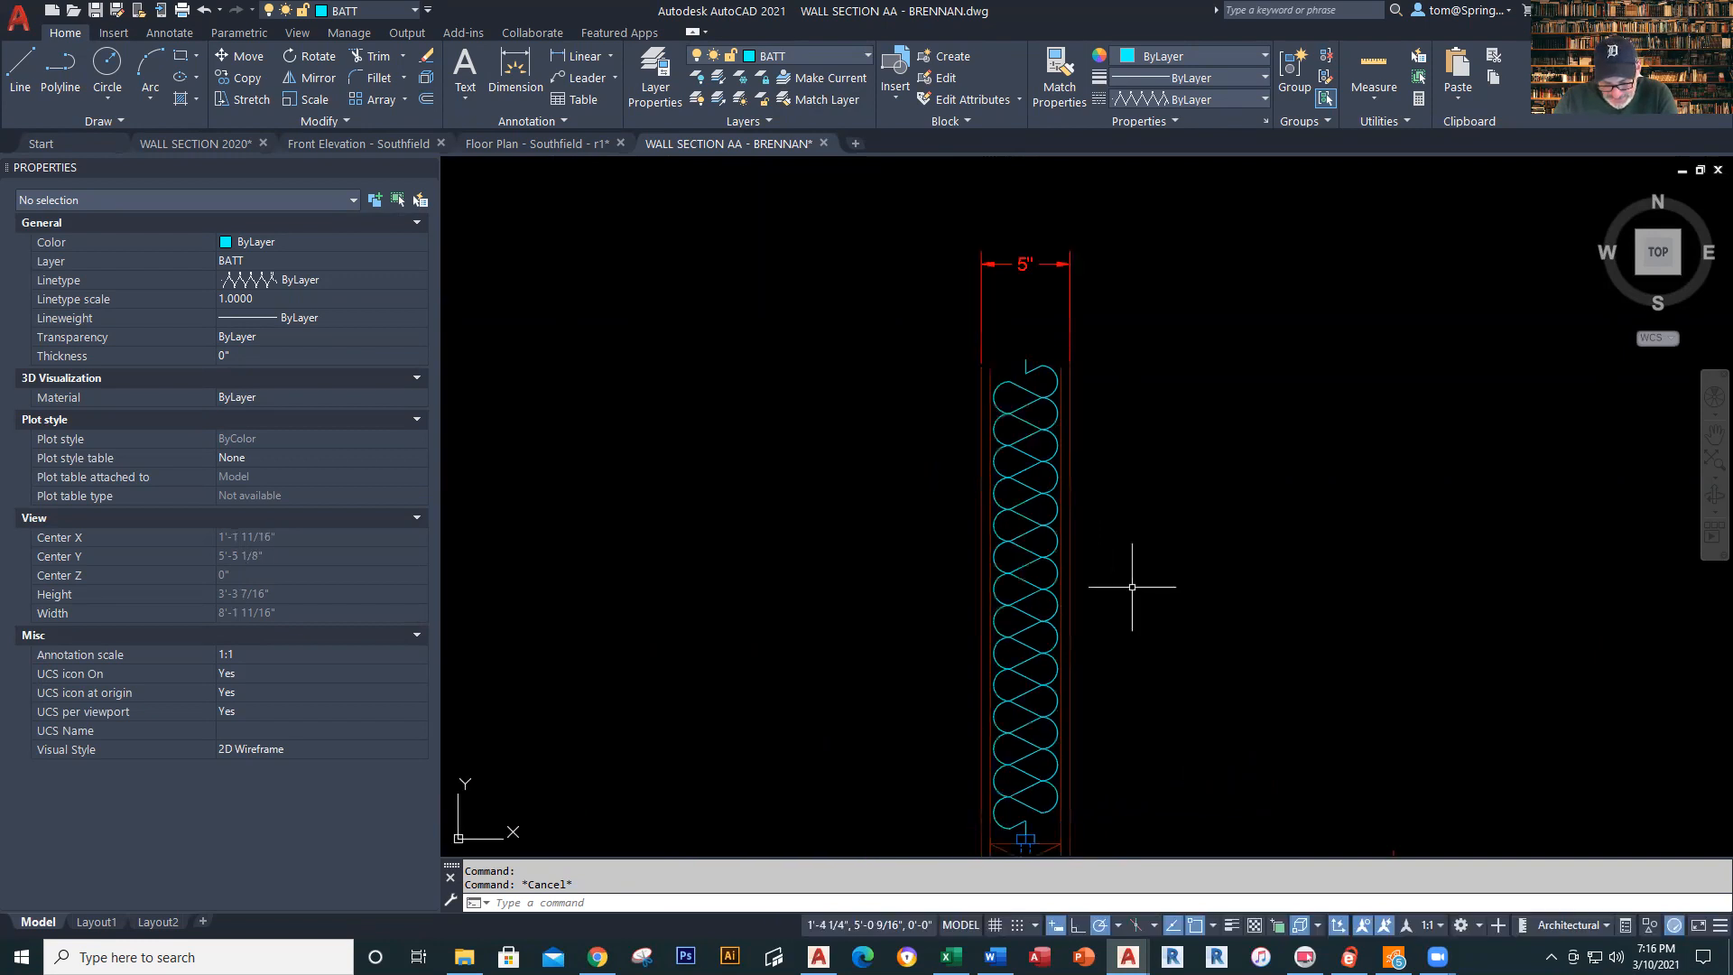
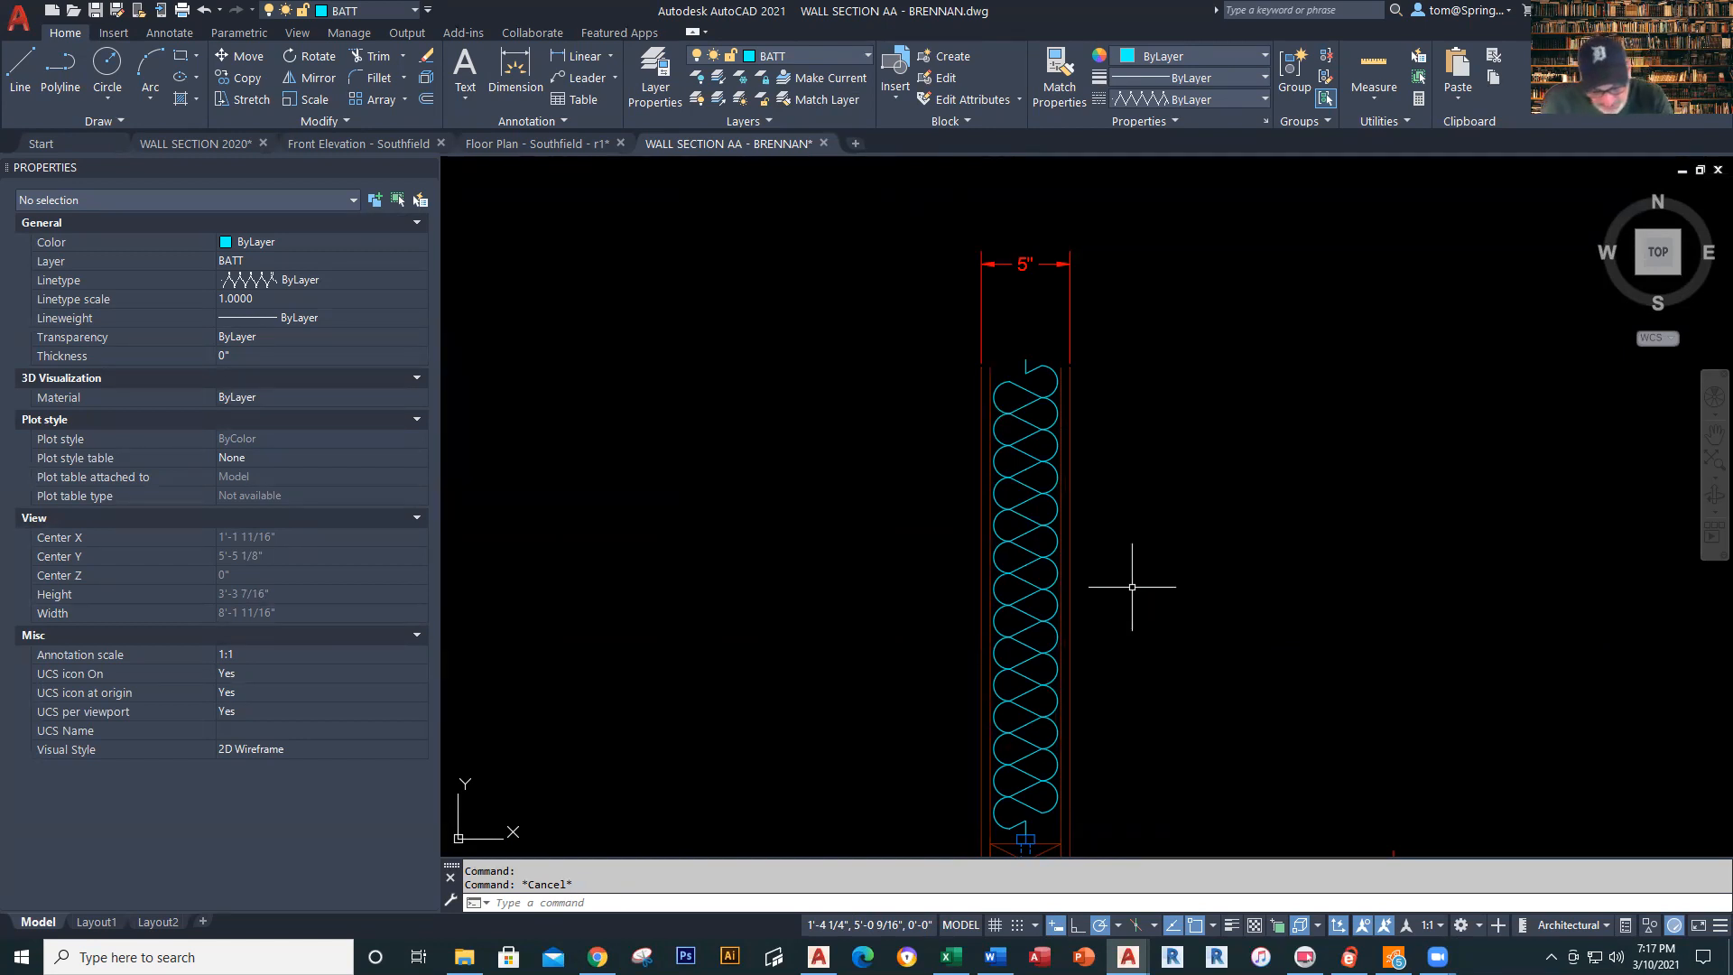
On the SIDING layer, draw a 1" horizontal polyline outward from the foundation wall's top outer corner
scroll(1132, 586, up, 2)
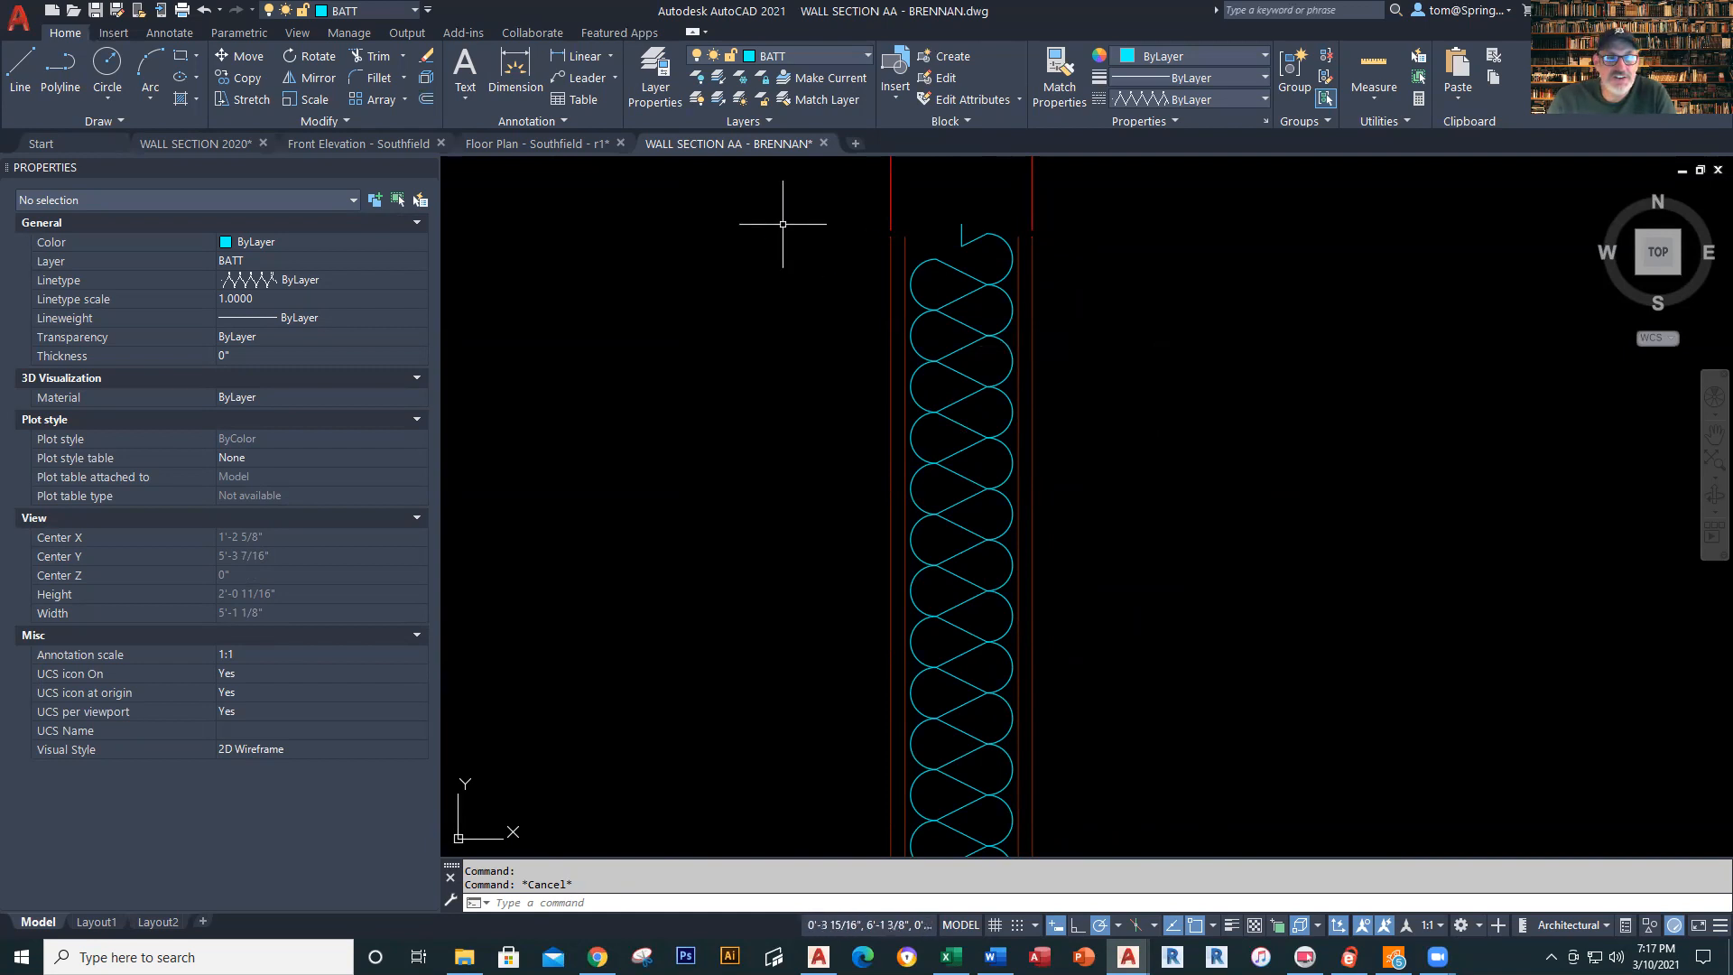
click(867, 54)
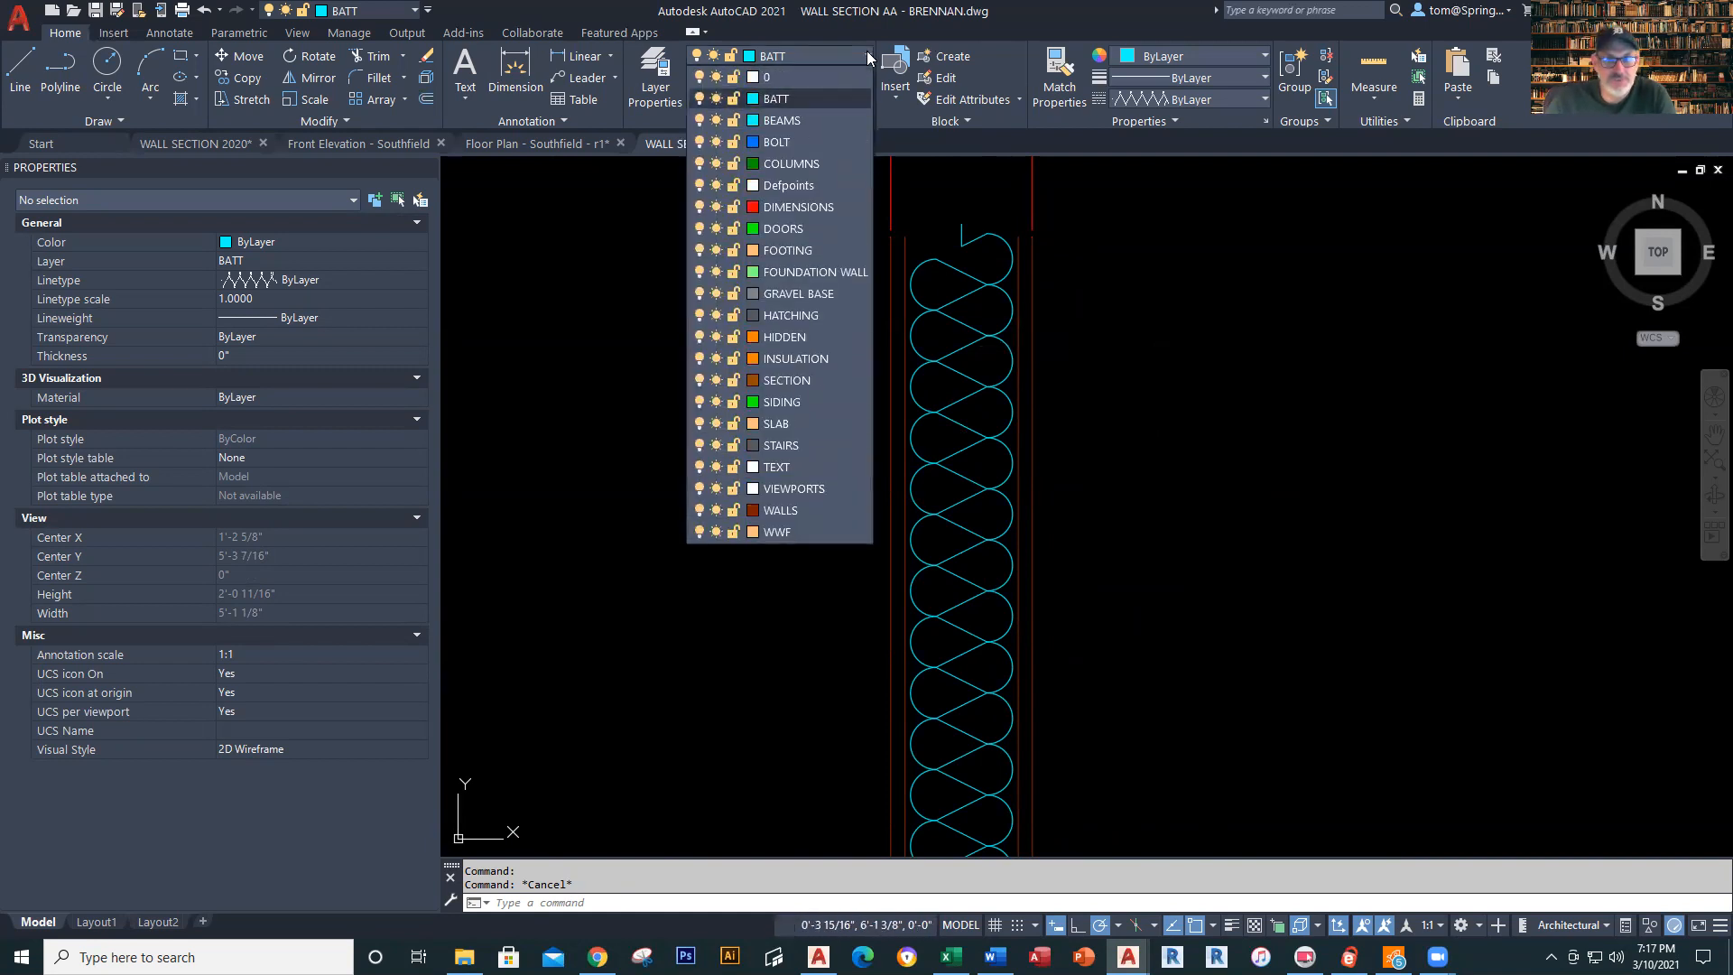
click(802, 403)
scroll(809, 532, down, 2)
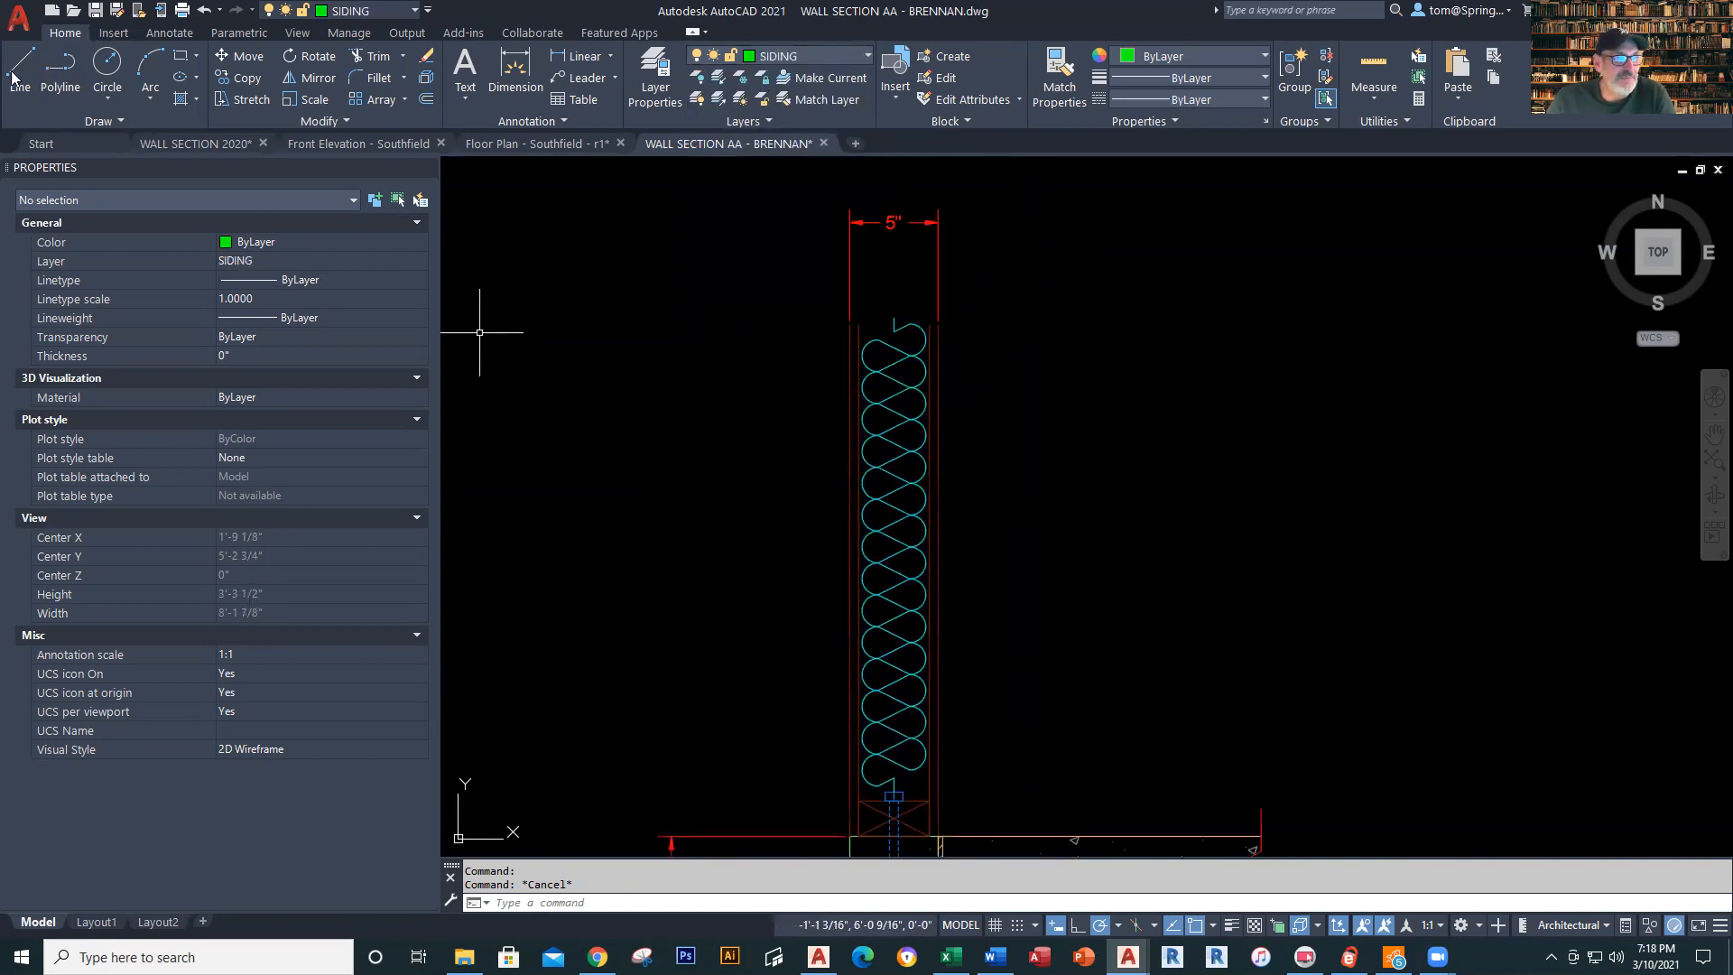
click(68, 88)
middle_drag(820, 810, 781, 519)
scroll(784, 523, up, 2)
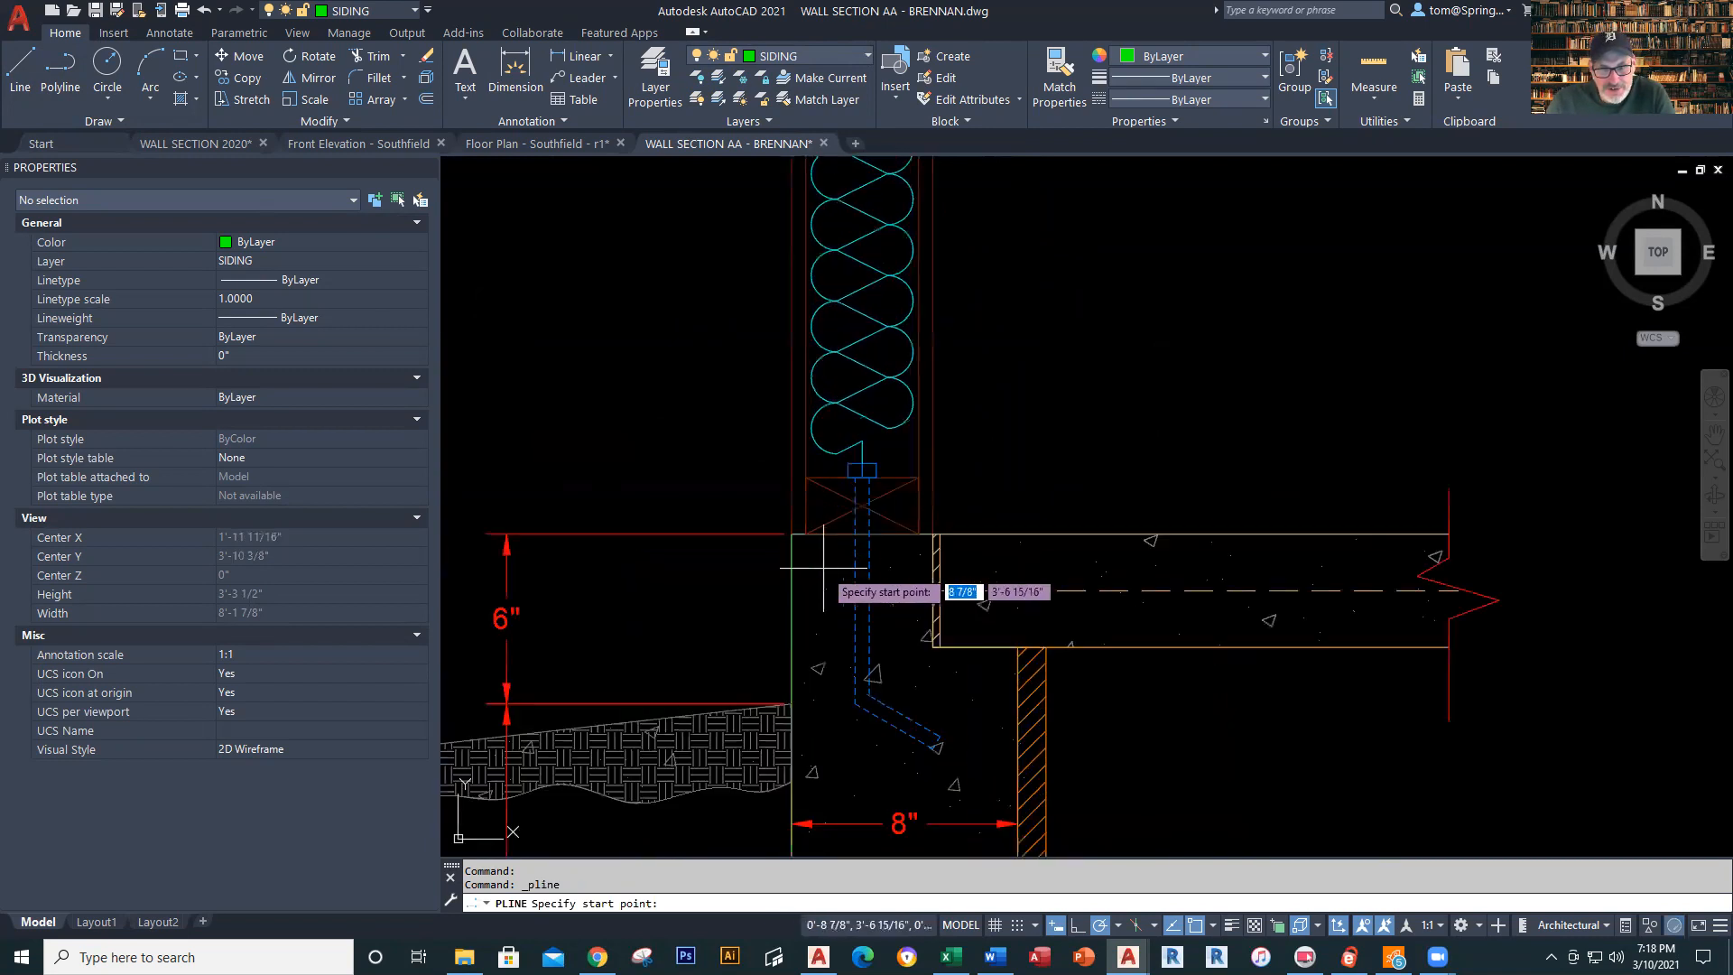
click(792, 533)
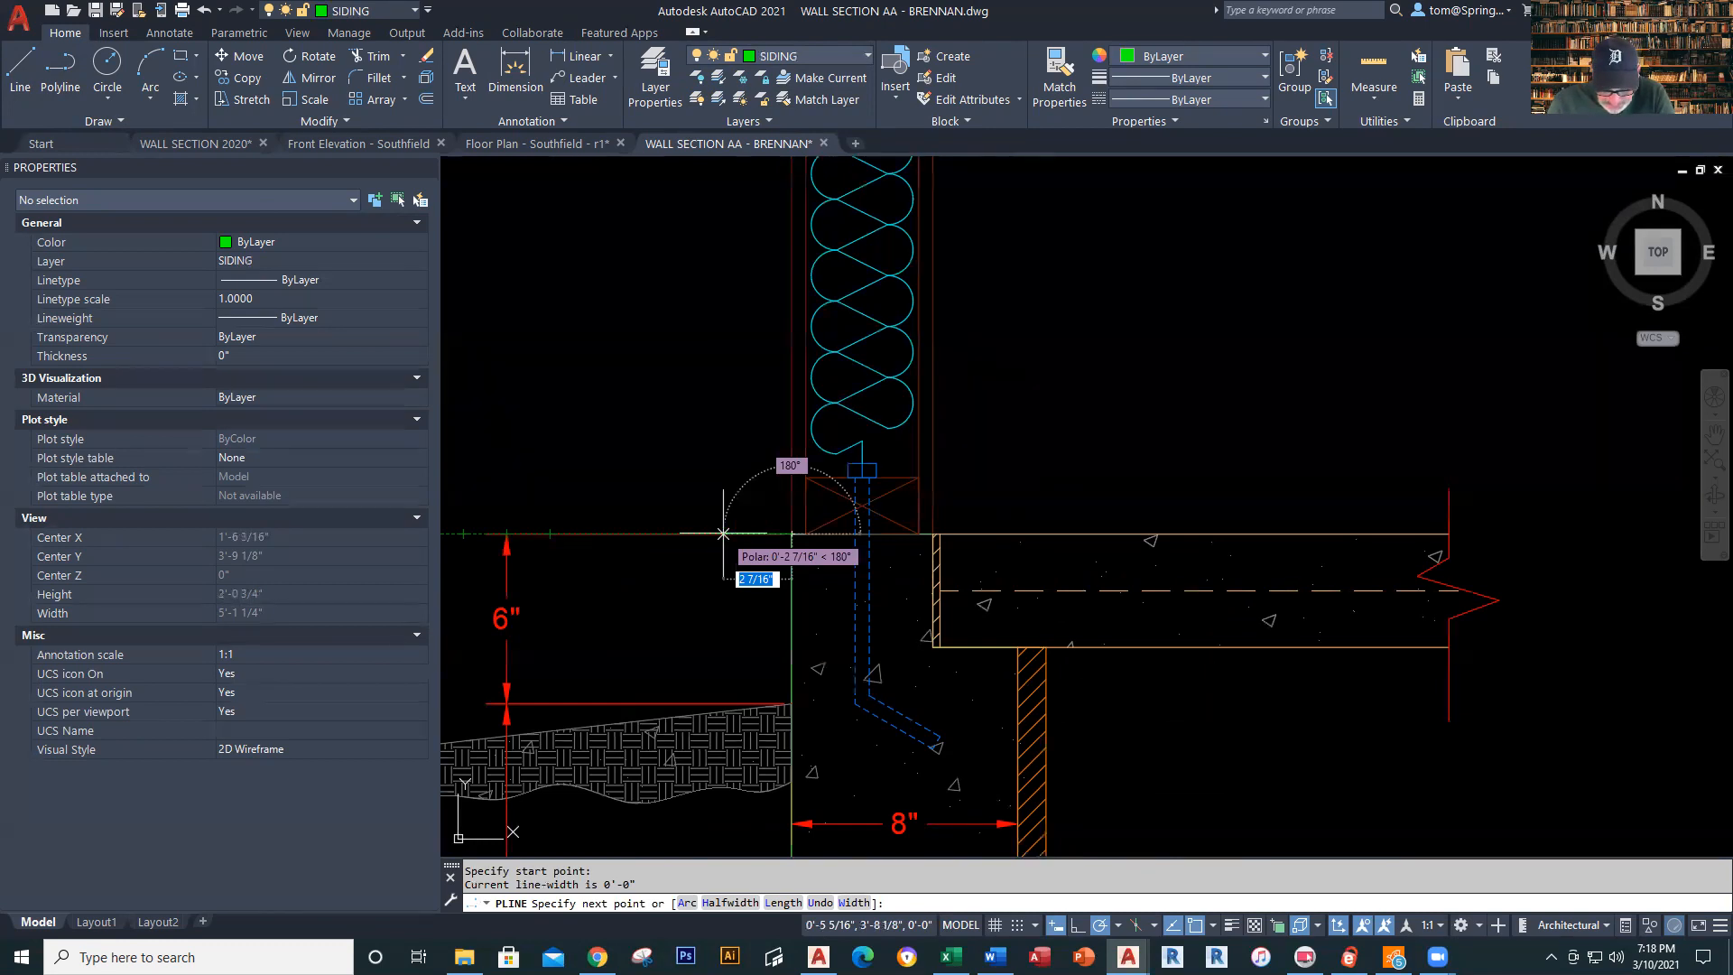
text(1)
key(Return)
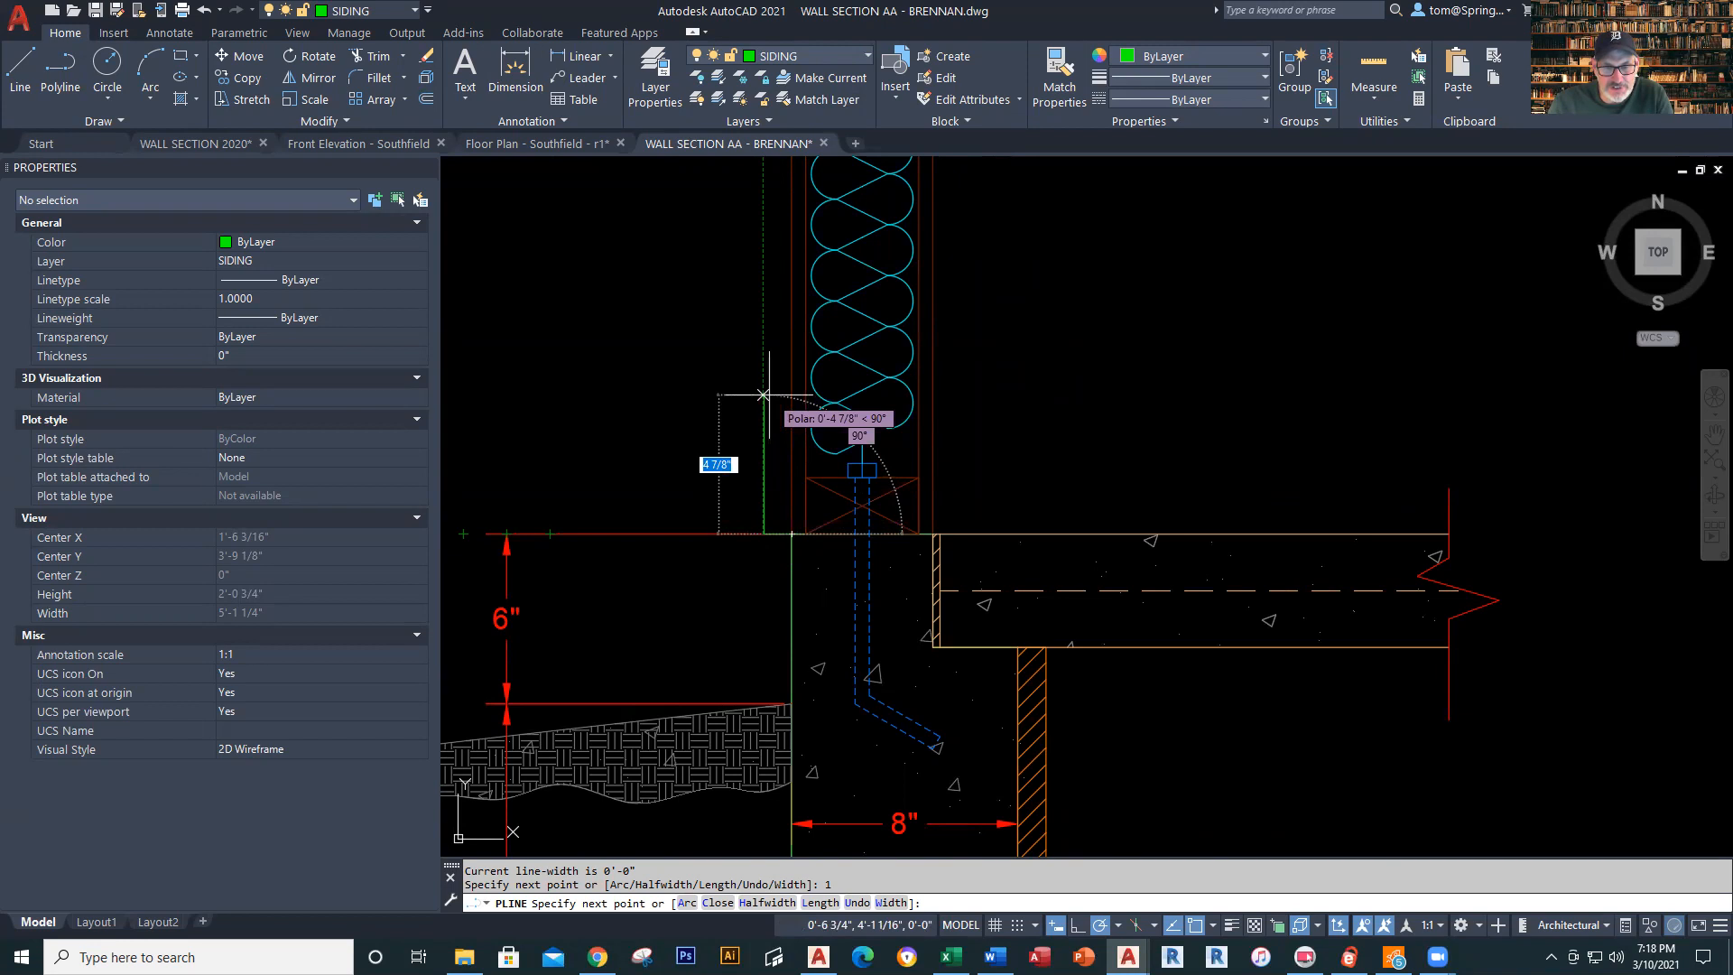
key(Escape)
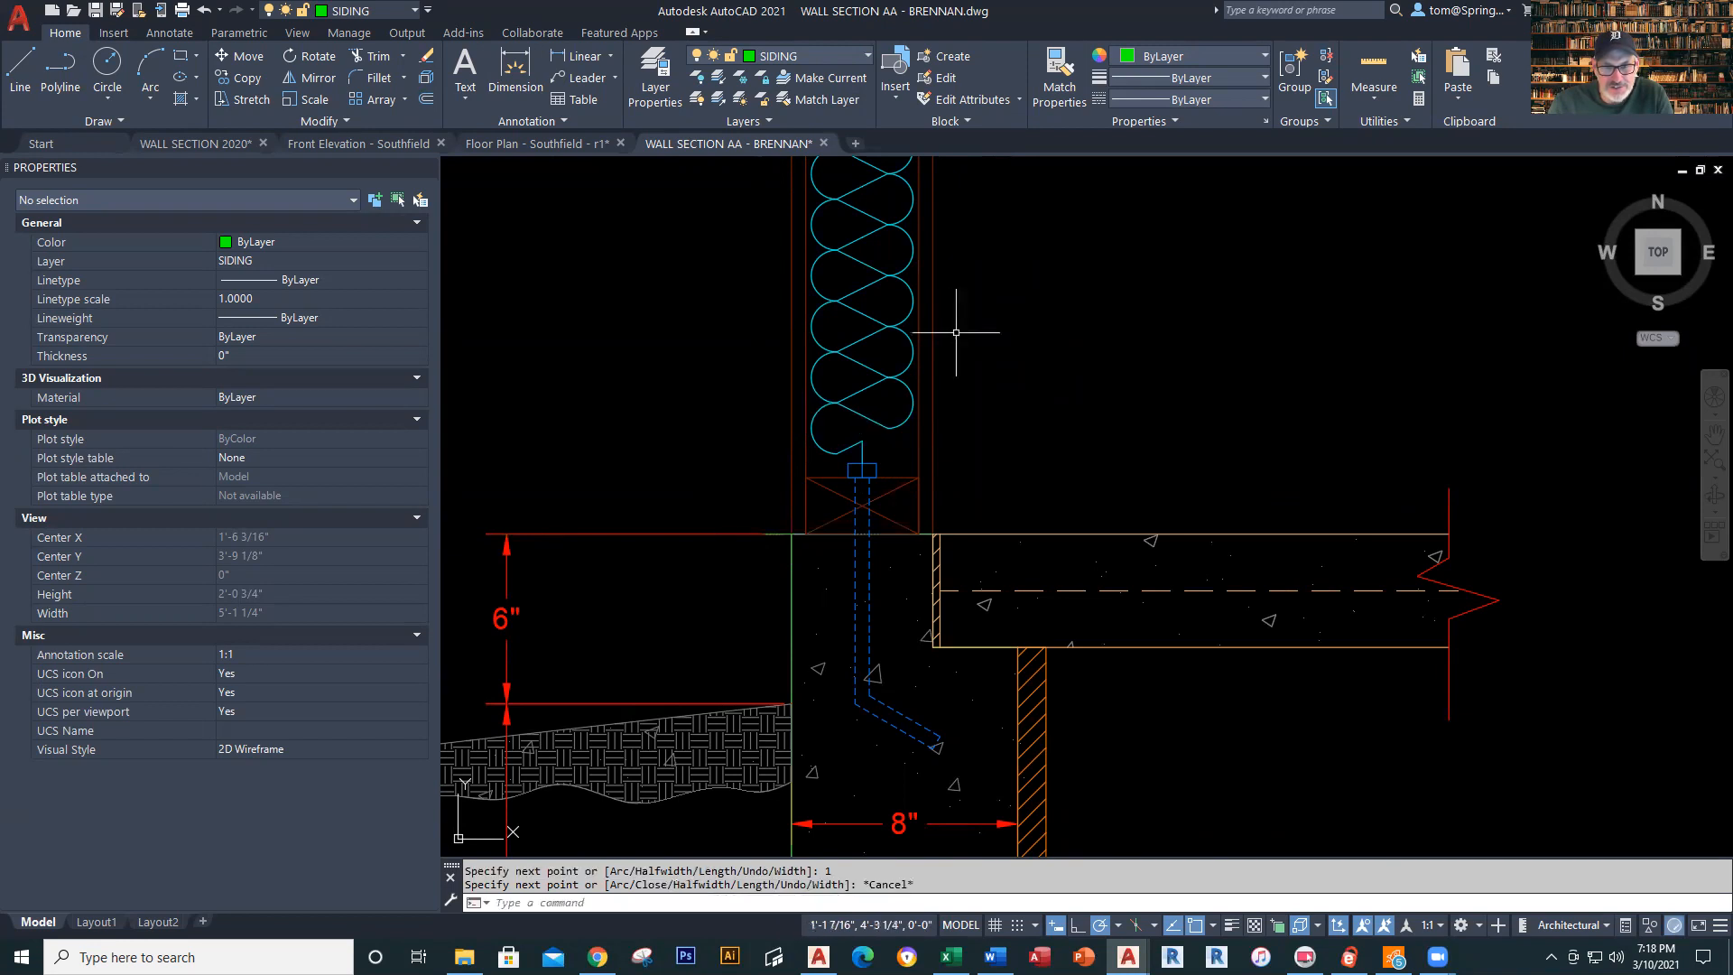
Draw the siding board polyline from the foundation's top outer corner: 8" up, 0.5" outward, and down to the 1" line's outer end
right_click(1068, 339)
click(1117, 348)
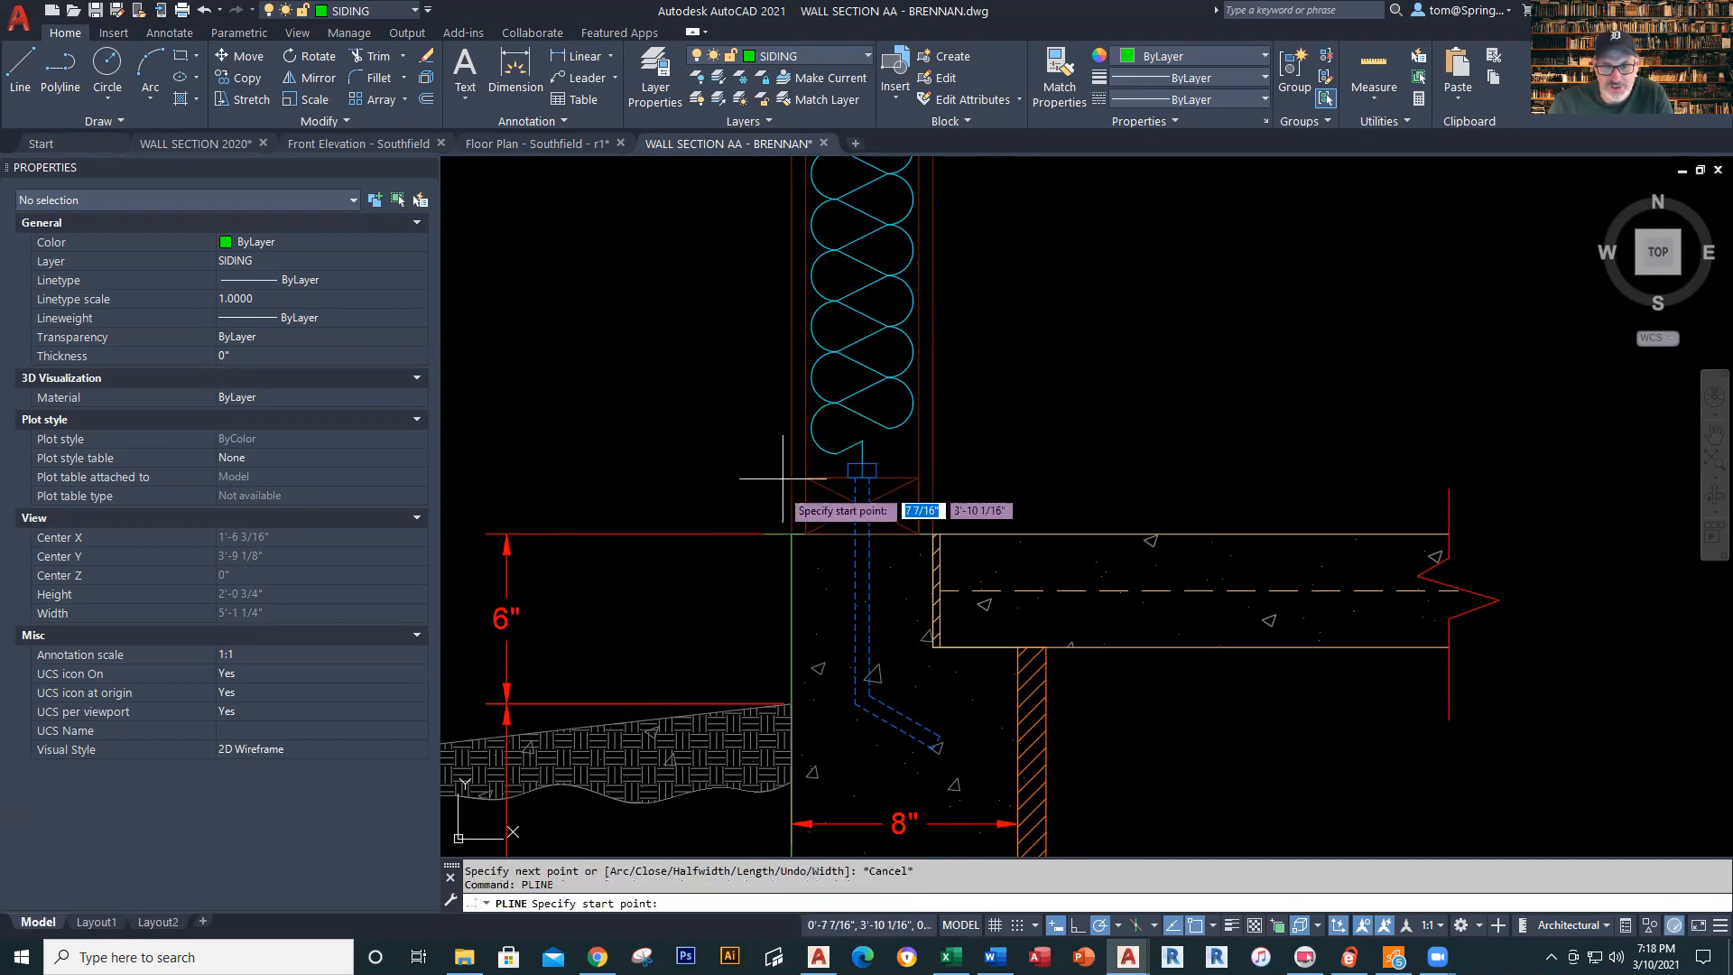
click(791, 534)
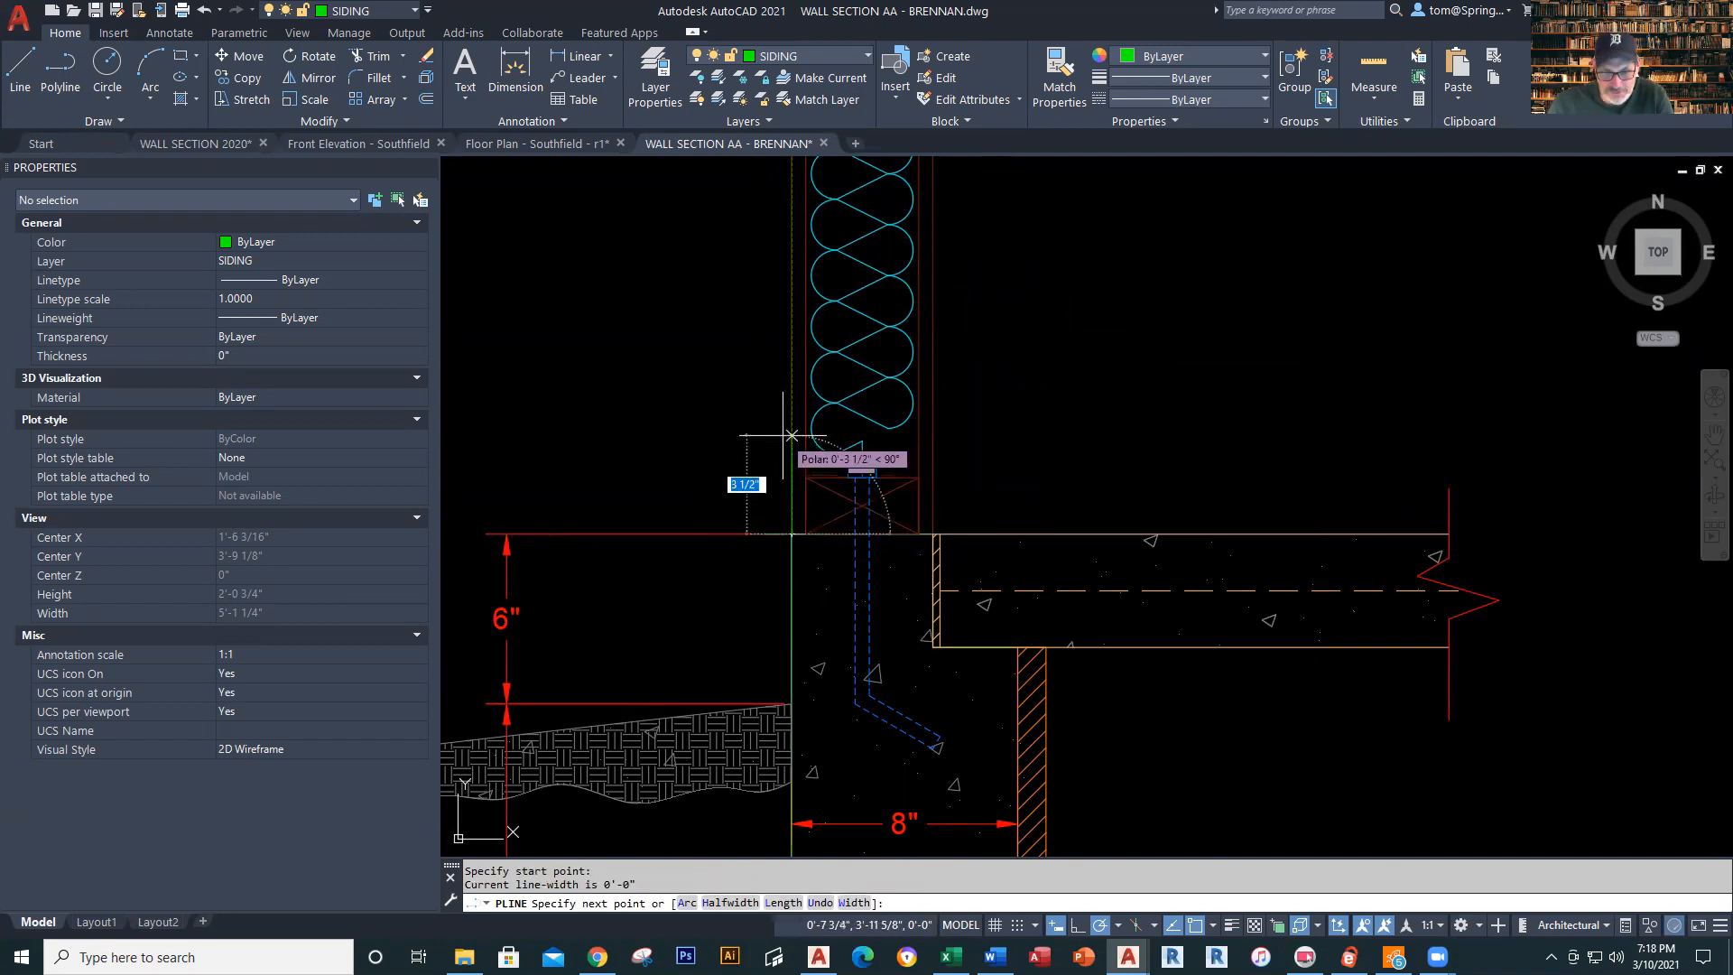
text(8)
key(Return)
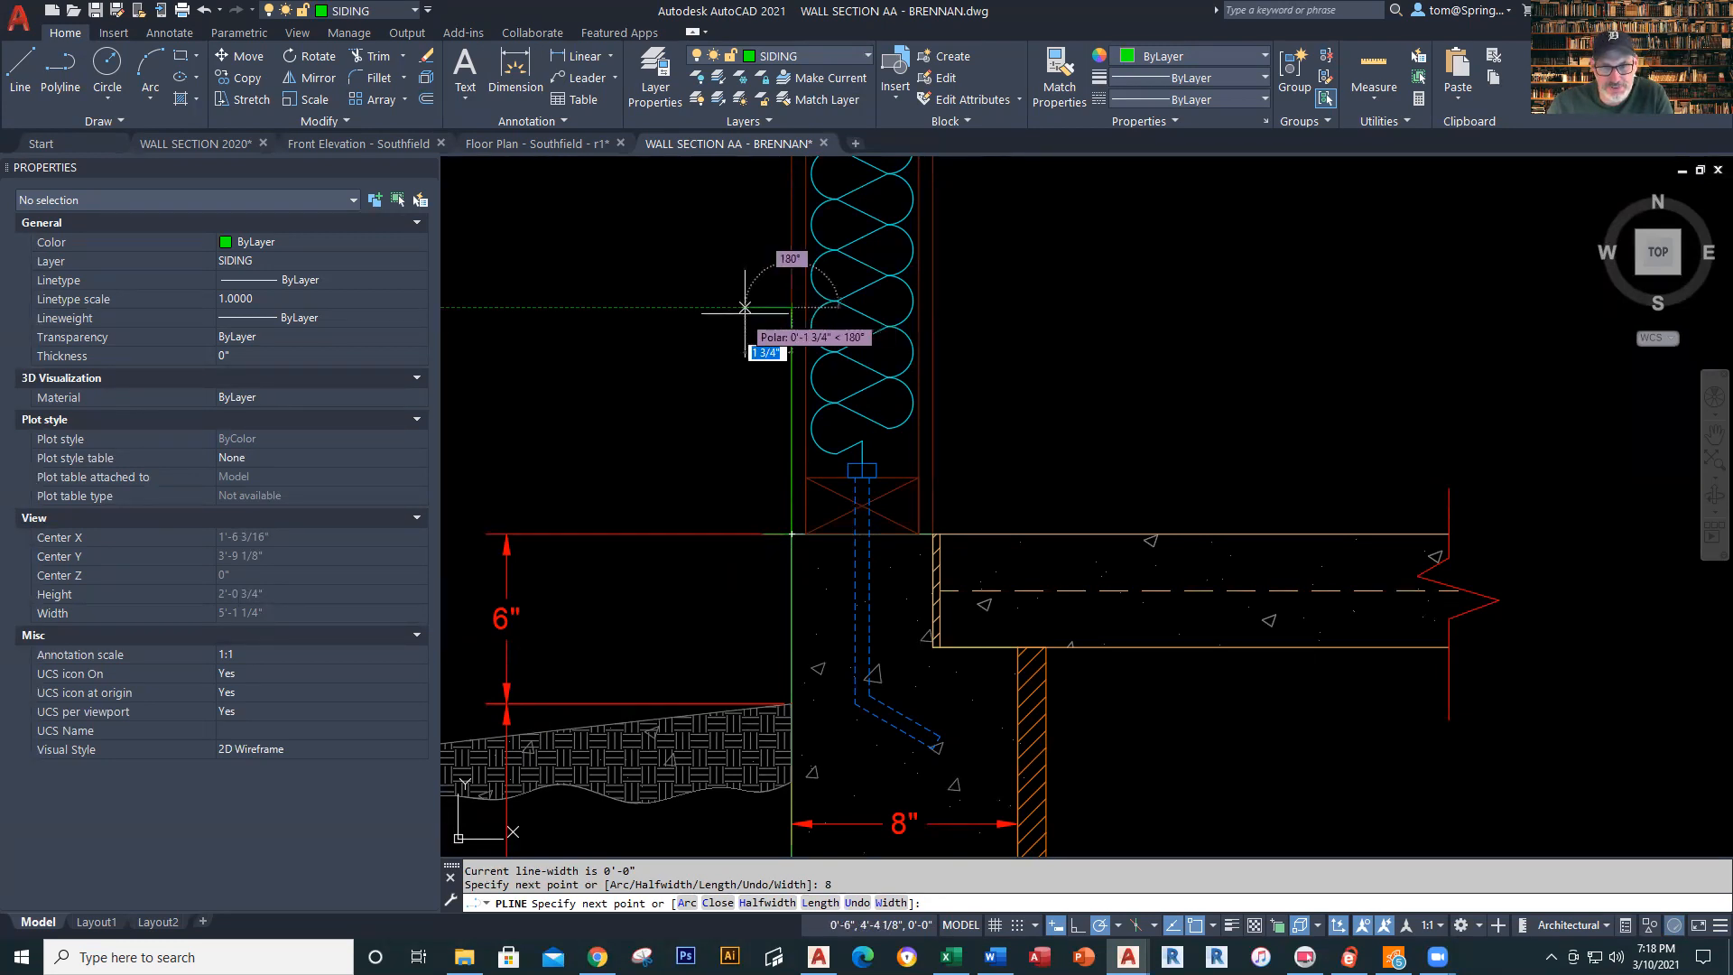
text(.5)
key(Return)
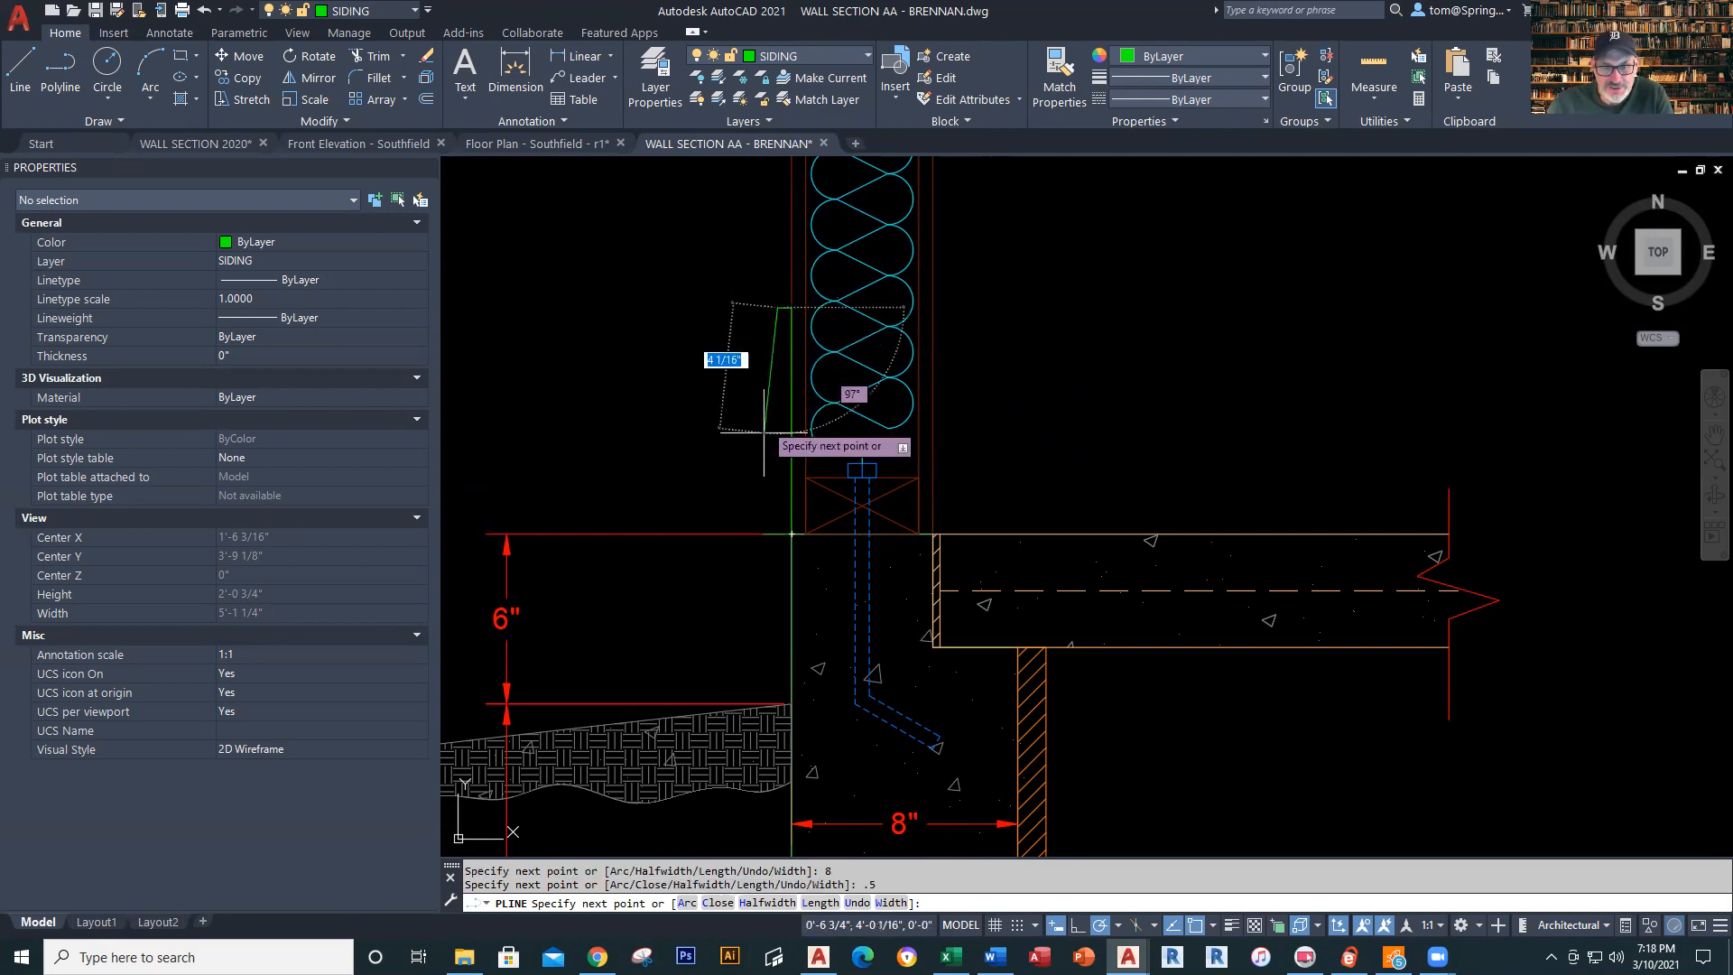
click(764, 532)
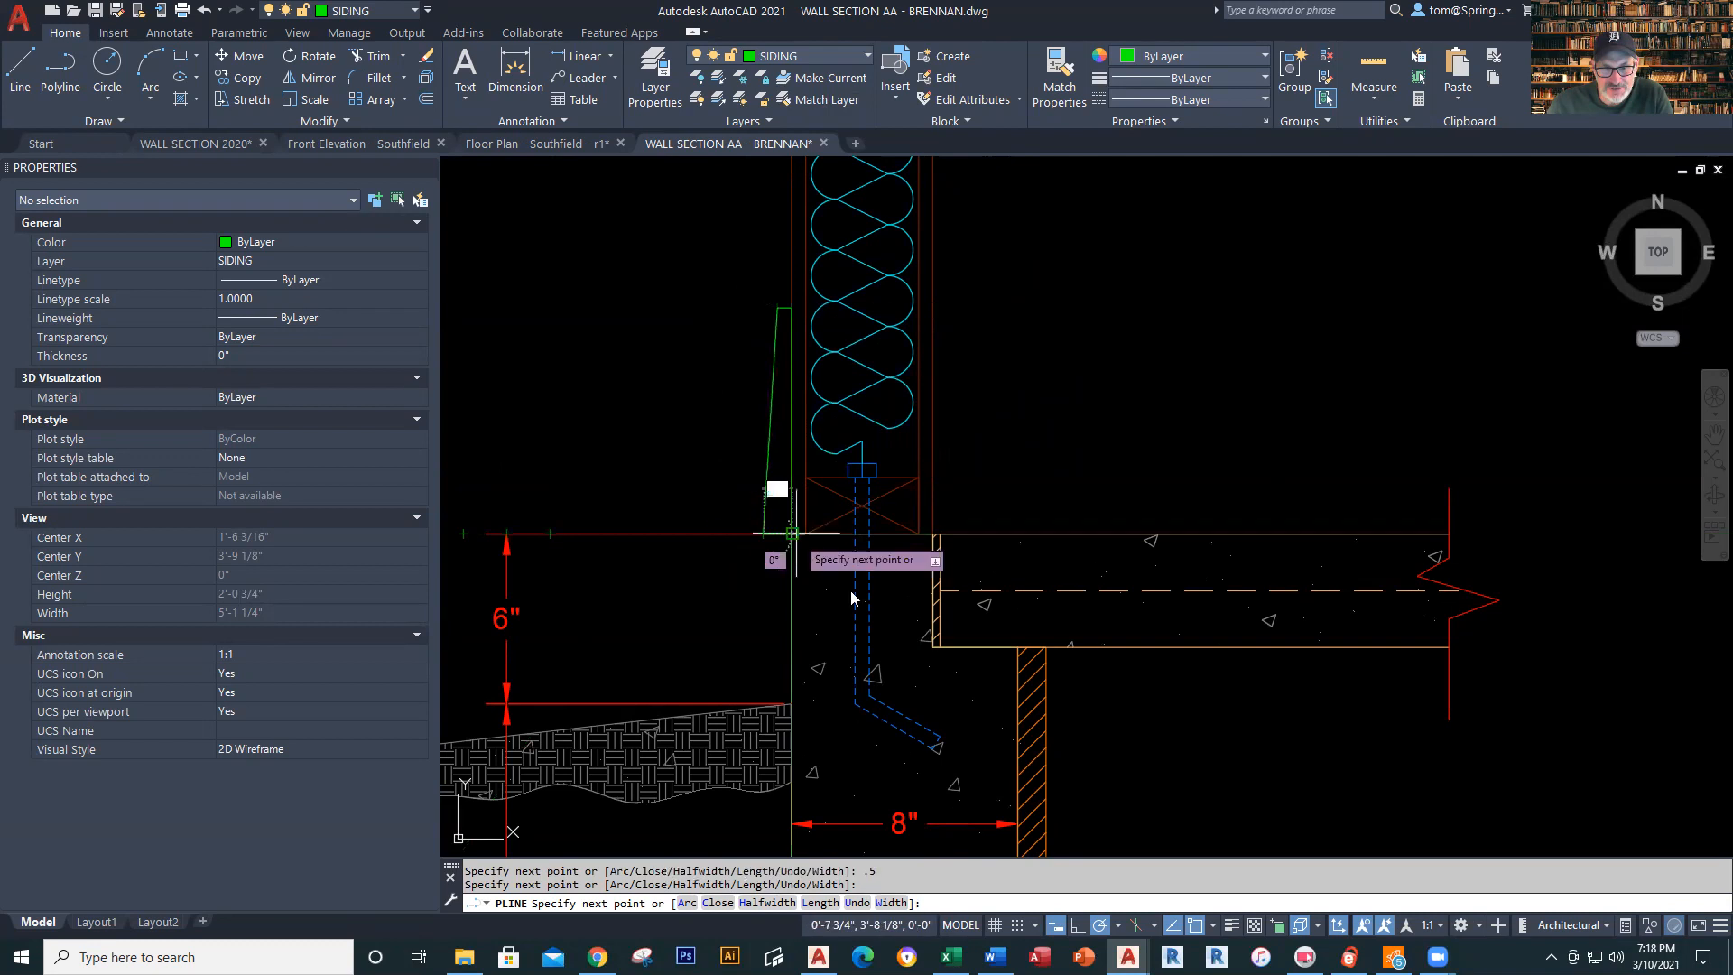
key(Escape)
key(Escape)
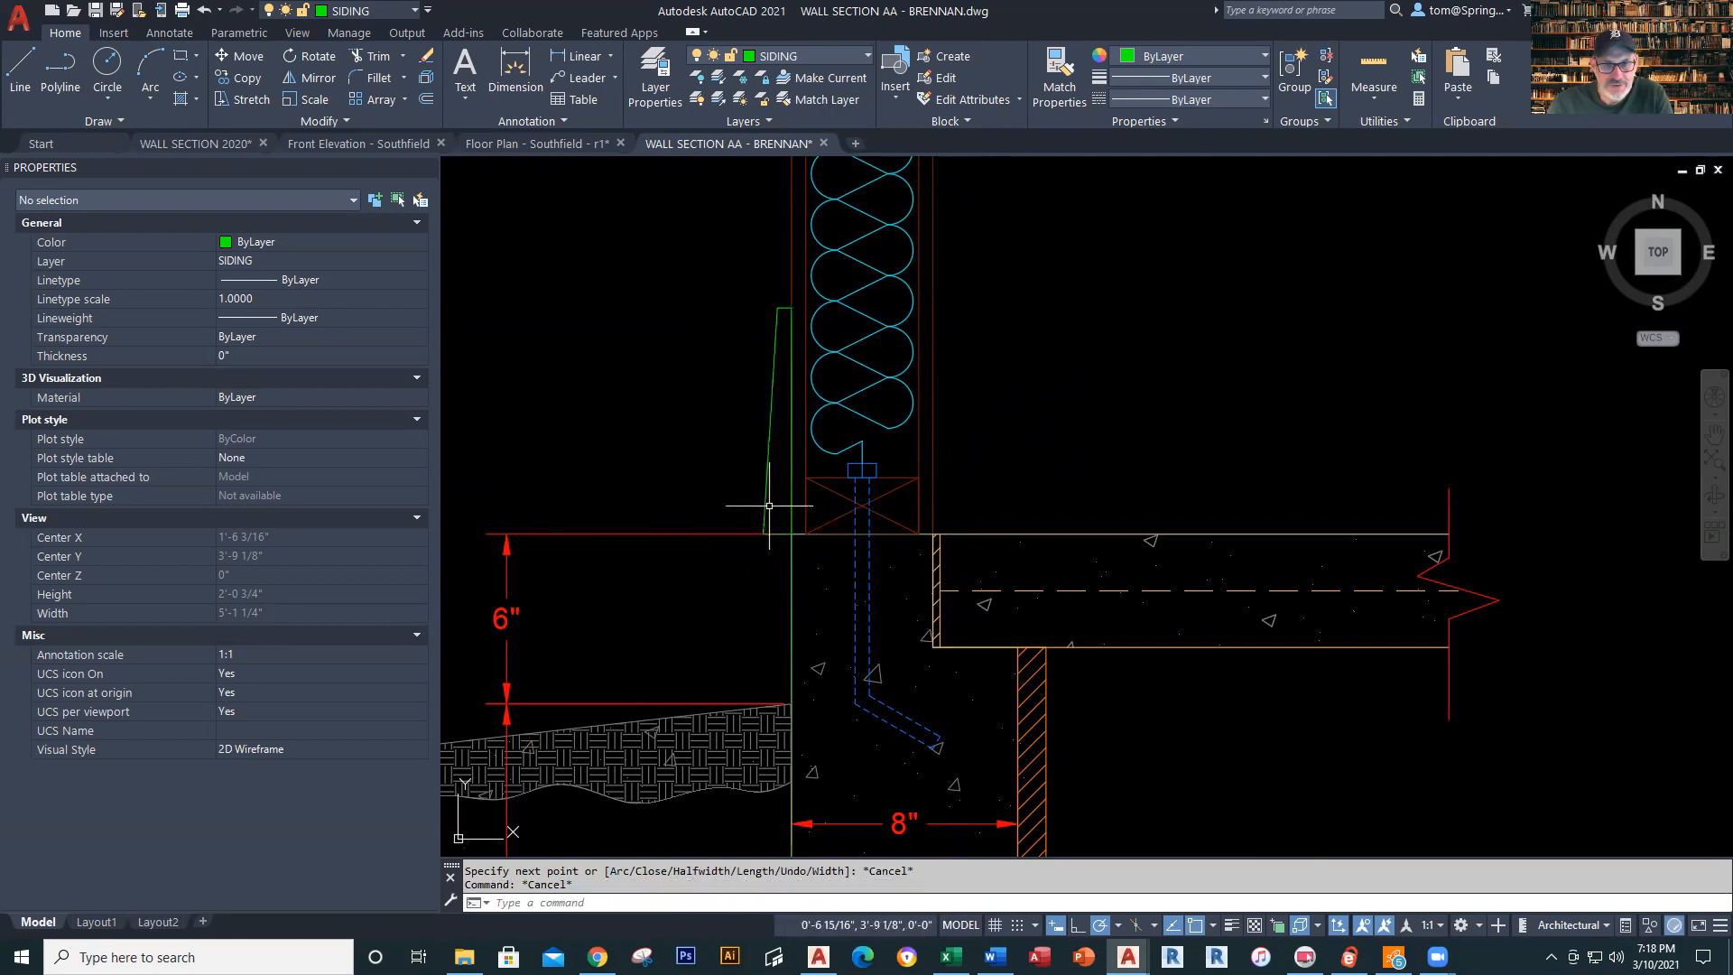
Join the siding board outline and its 1" bottom line into one polyline
mouse_move(767, 505)
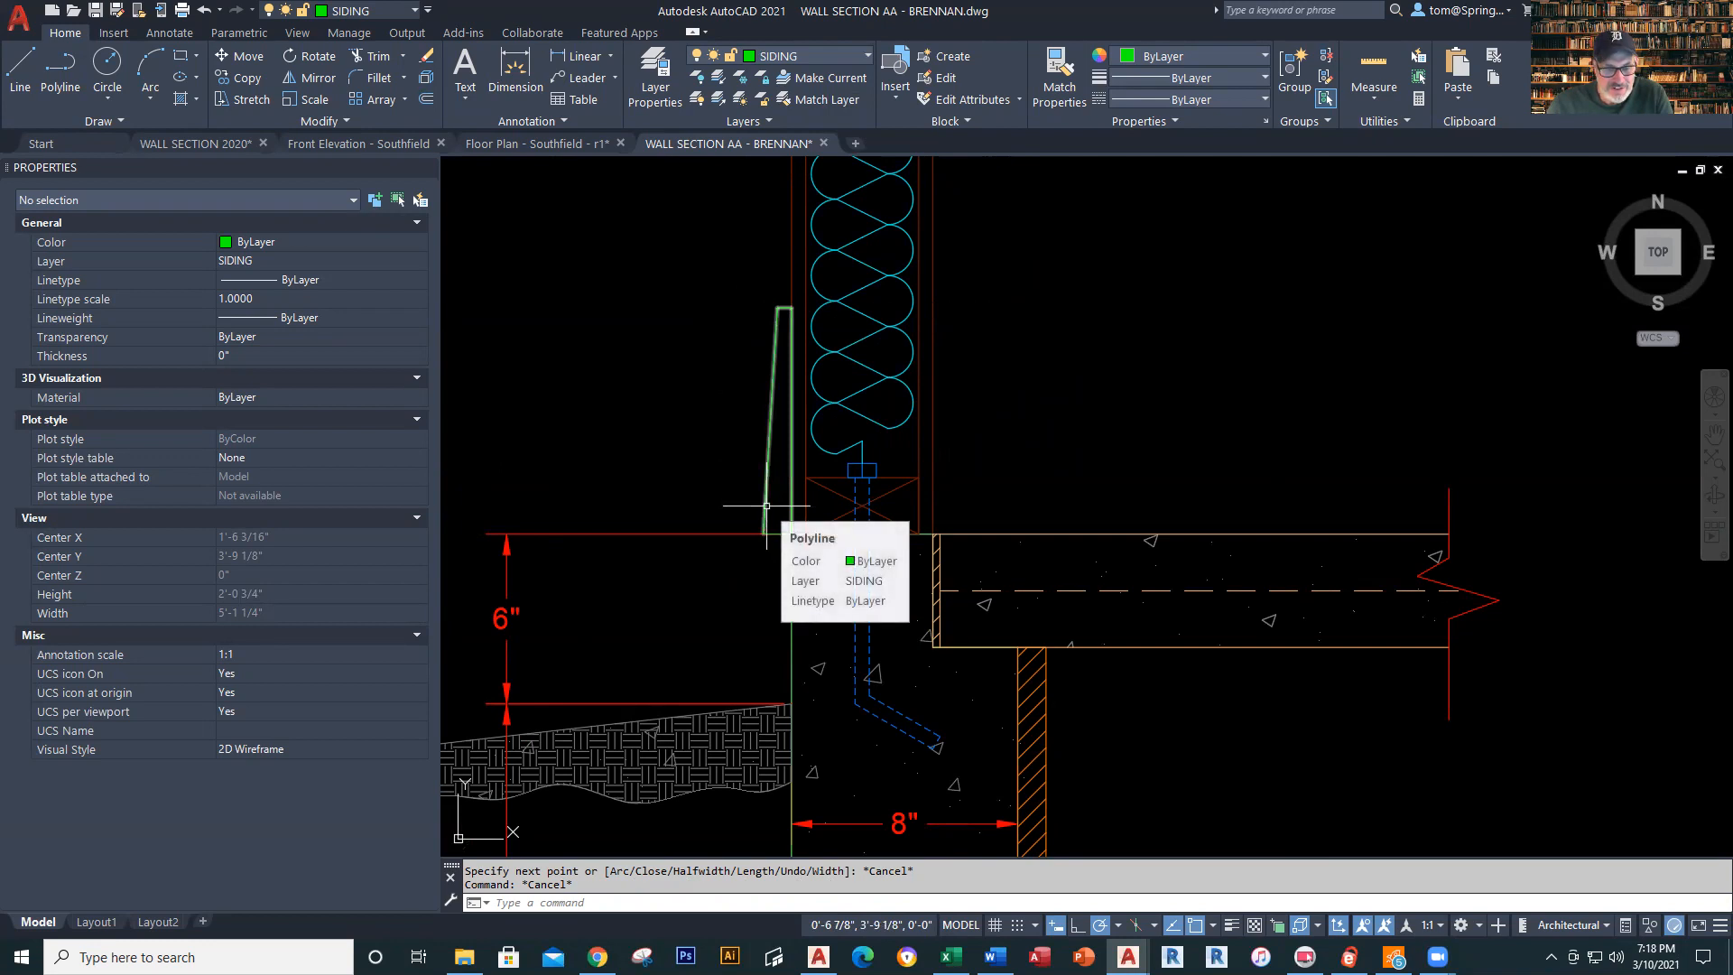
click(767, 506)
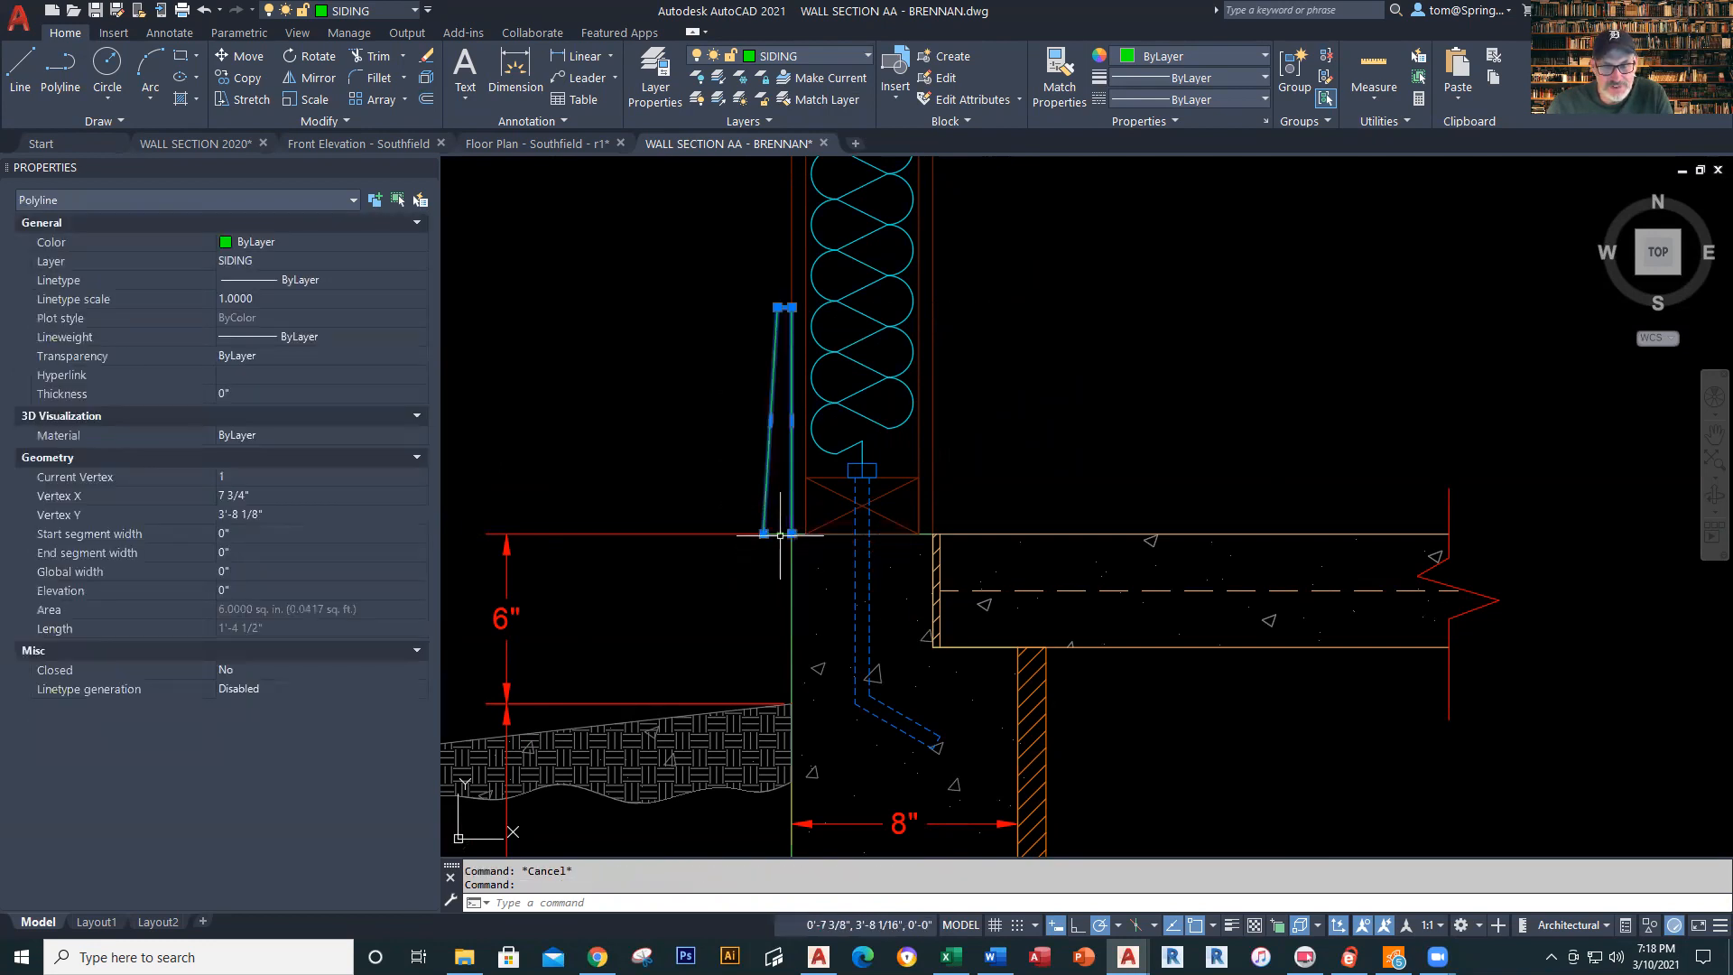
click(778, 533)
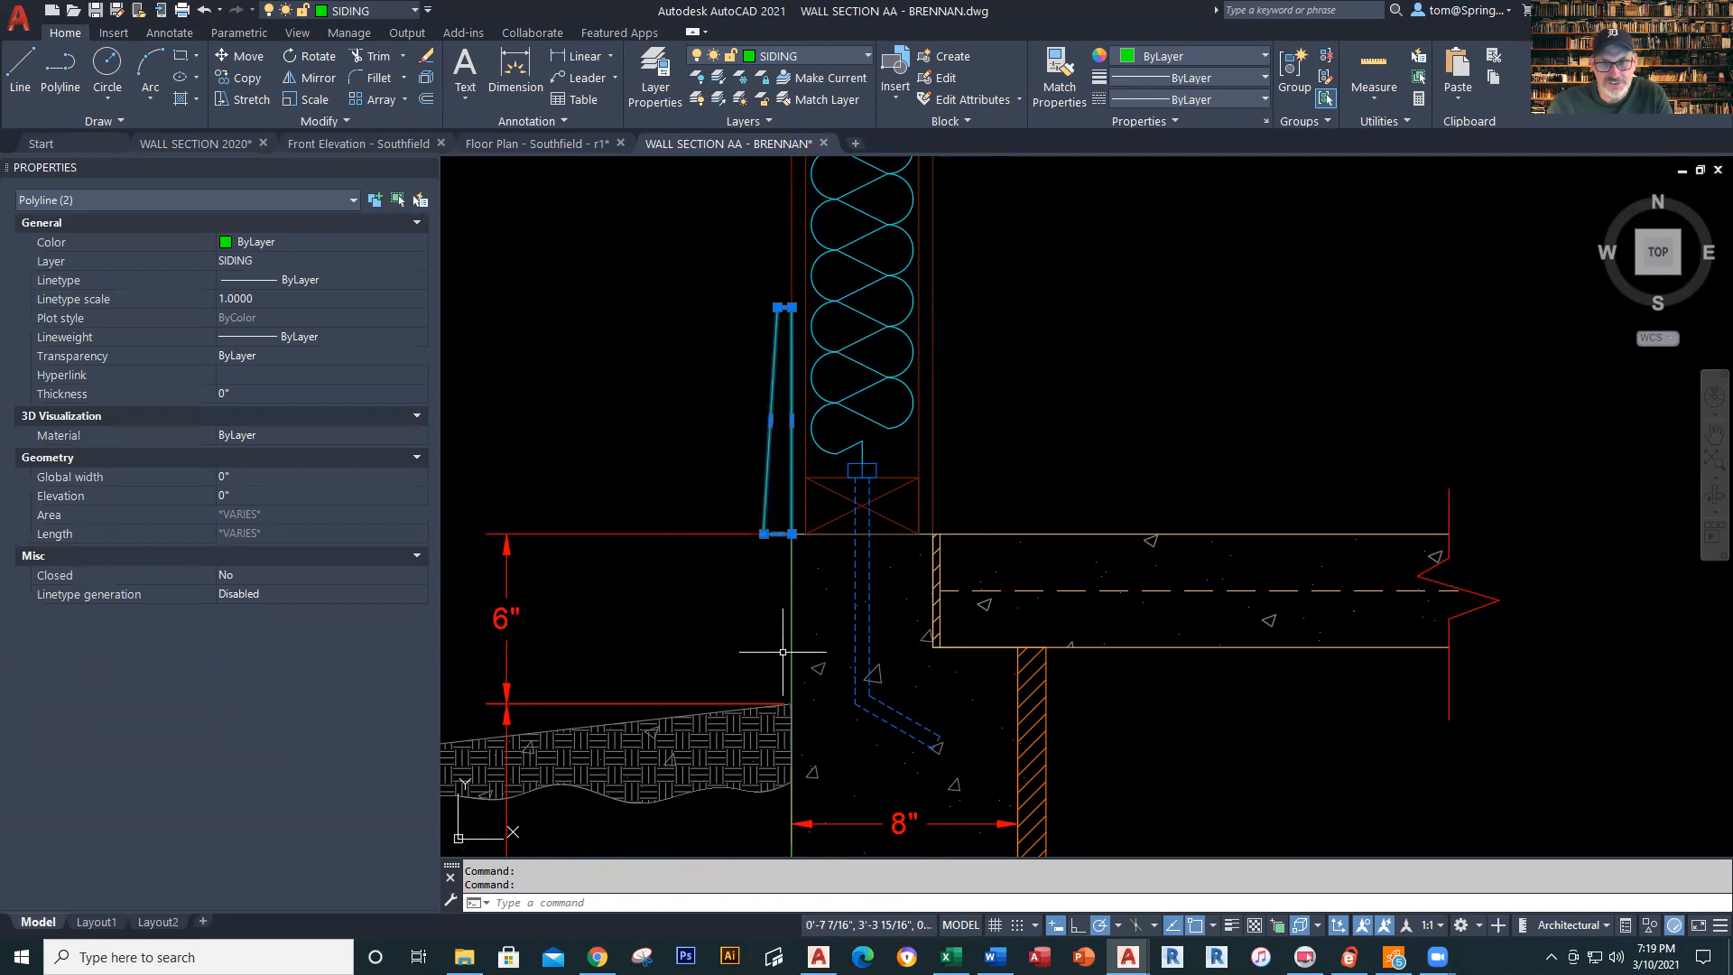
text(j)
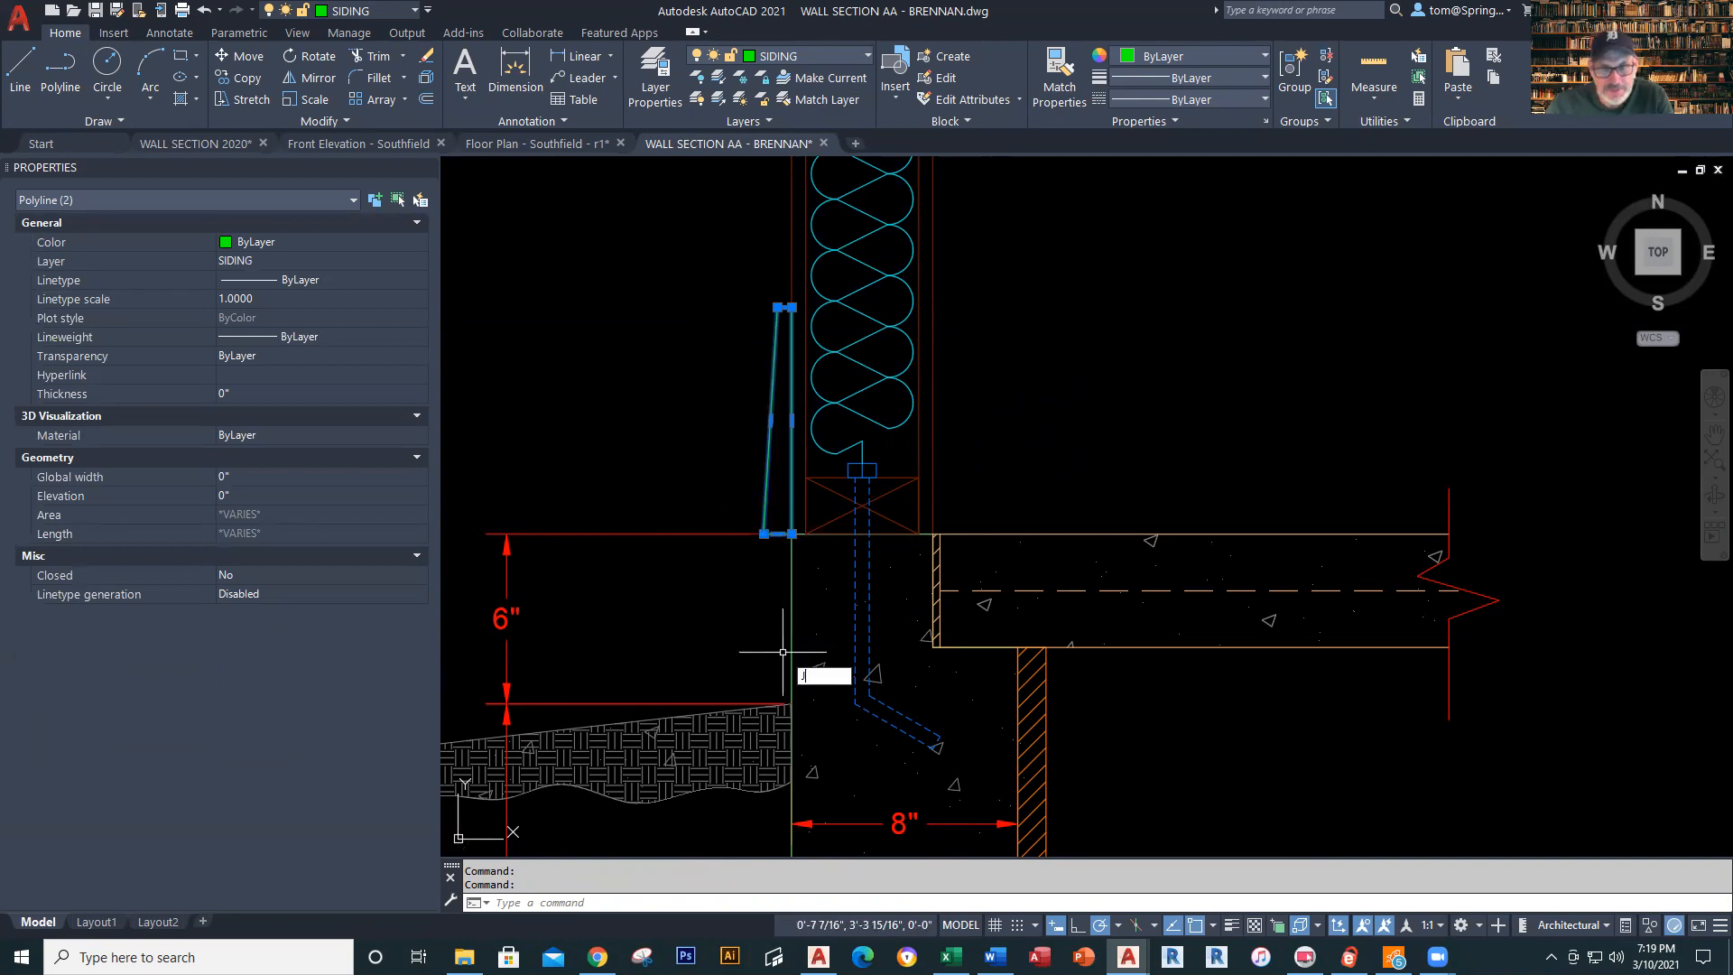
key(BackSpace)
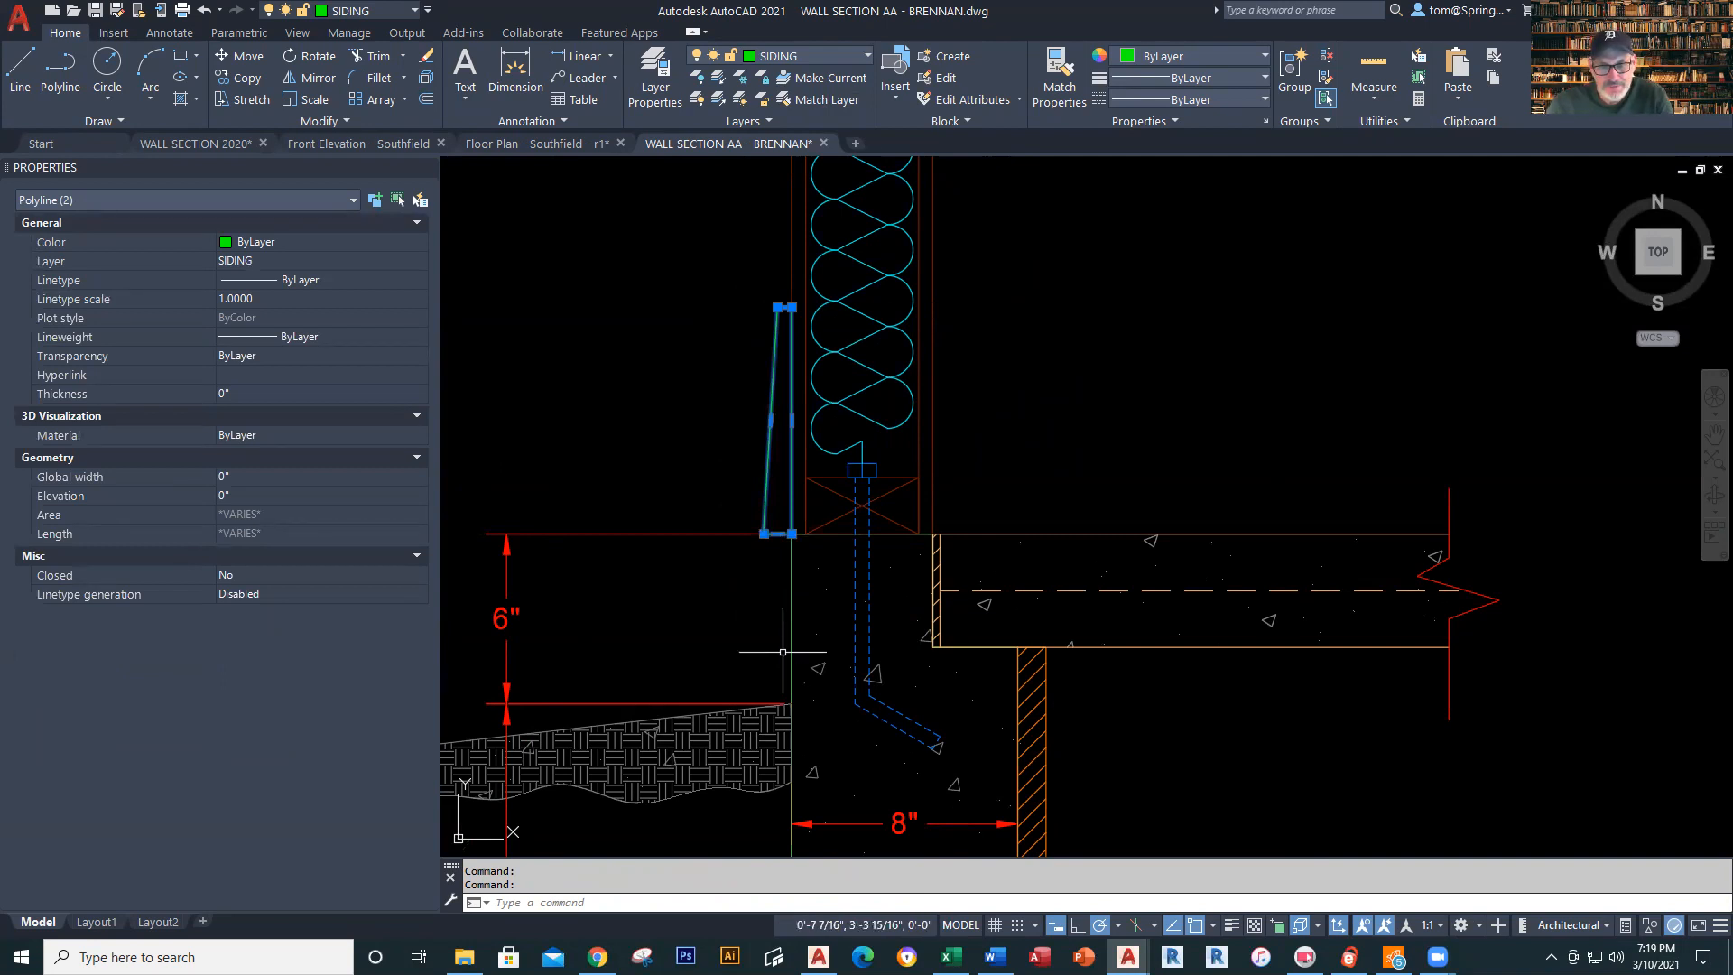
text(j)
key(Return)
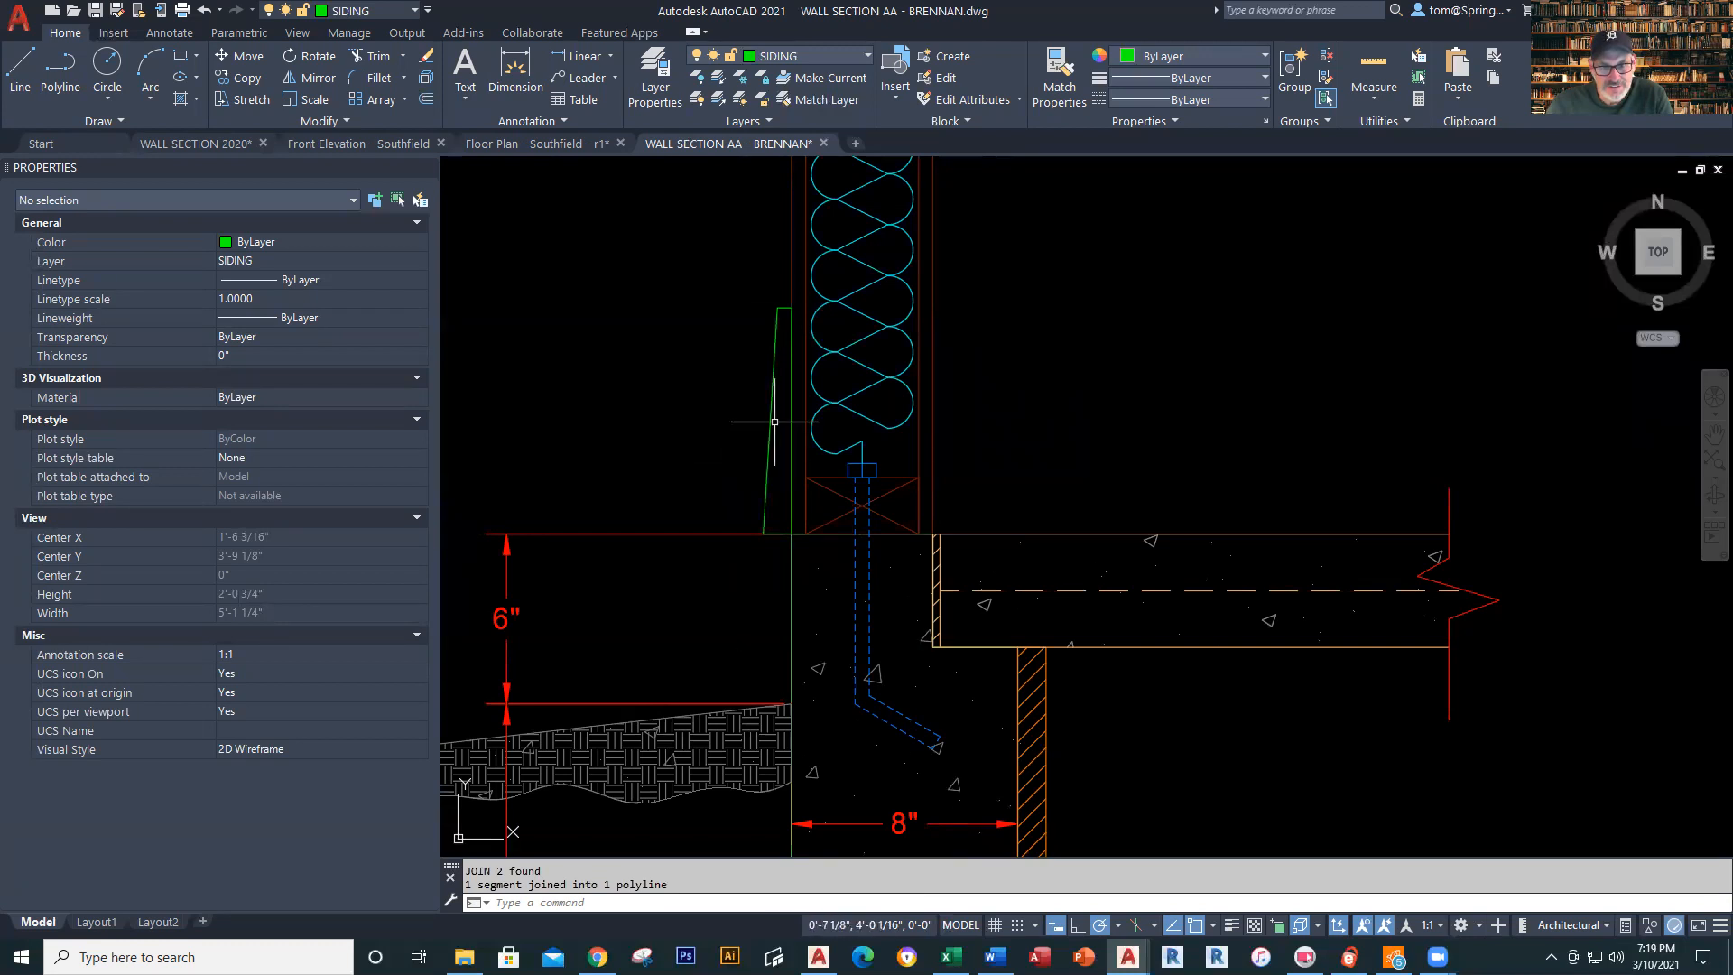
click(771, 426)
key(Escape)
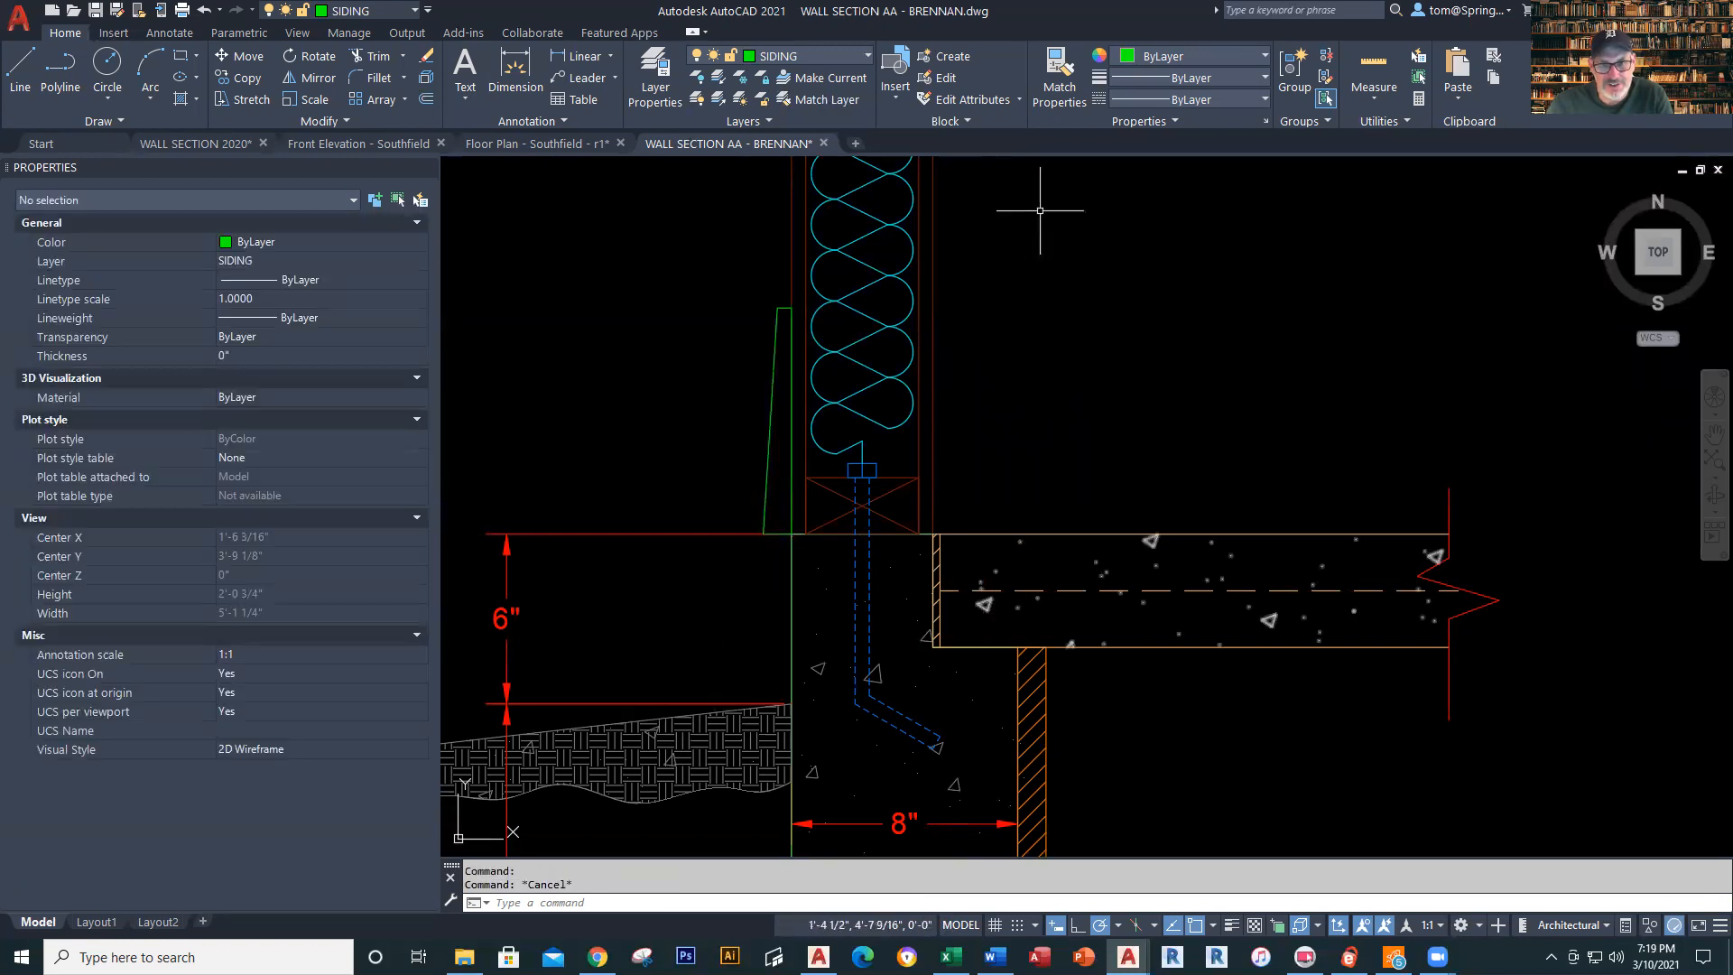
Check the spacing and overlap of the siding boards in the WALL SECTION 2020 reference drawing, and return to WALL SECTION AA
scroll(1023, 298, down, 5)
scroll(988, 522, up, 3)
middle_drag(988, 522, 991, 593)
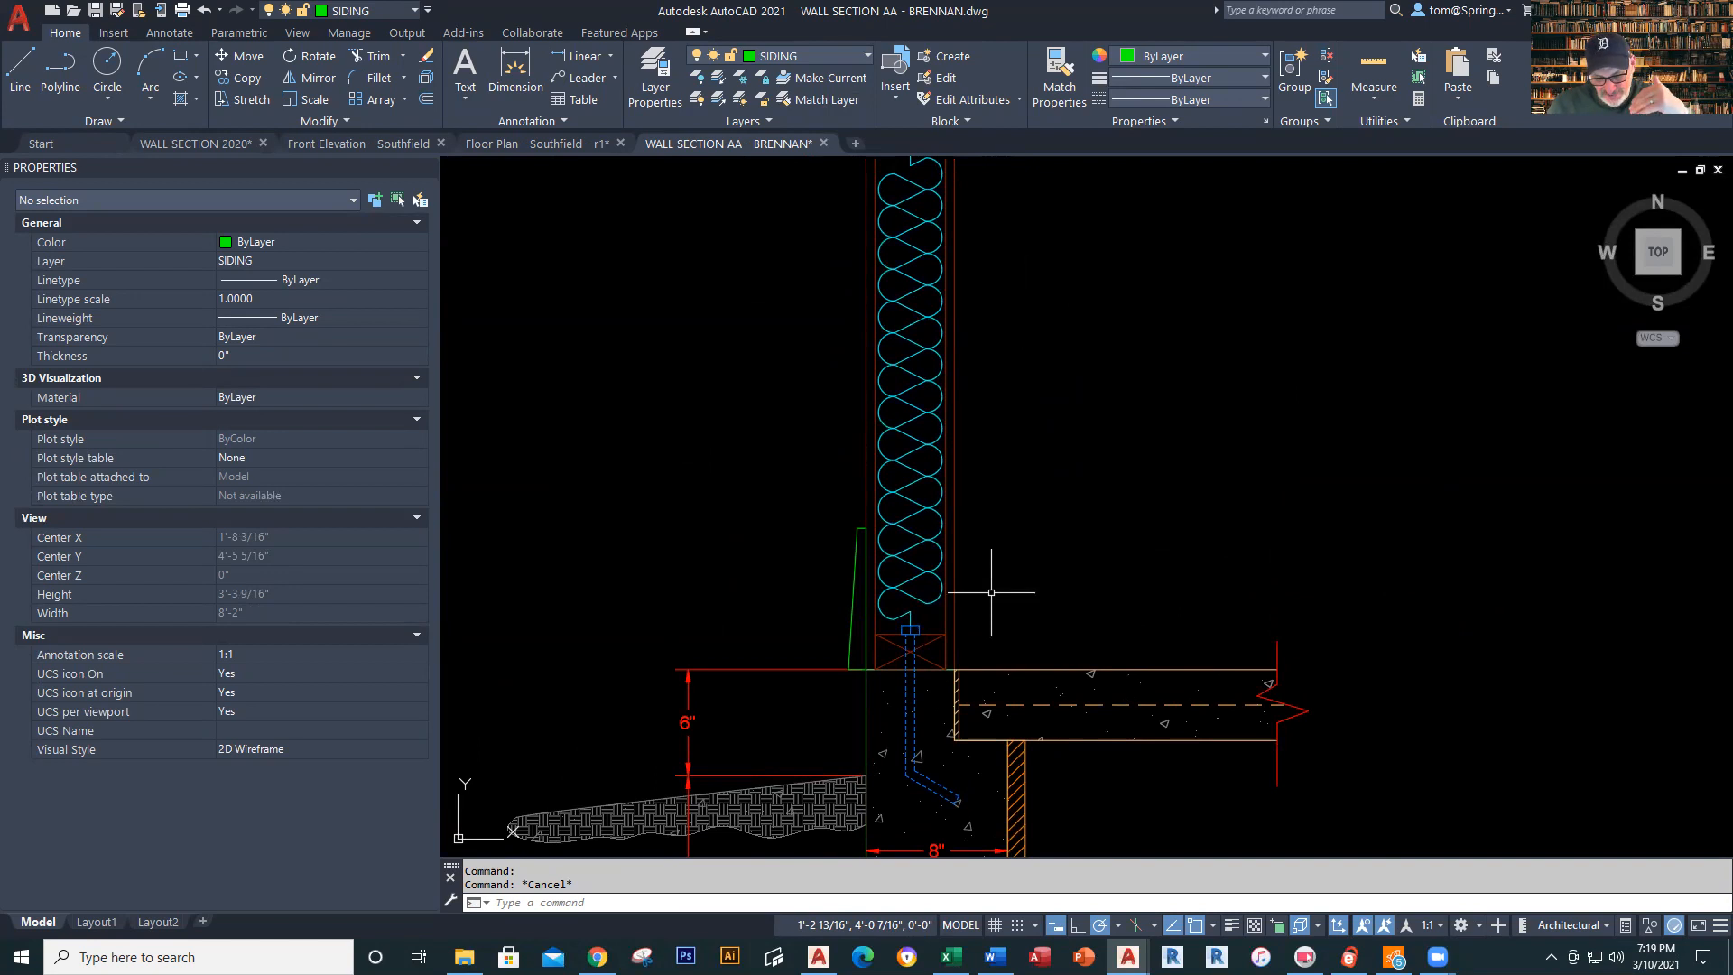
click(194, 144)
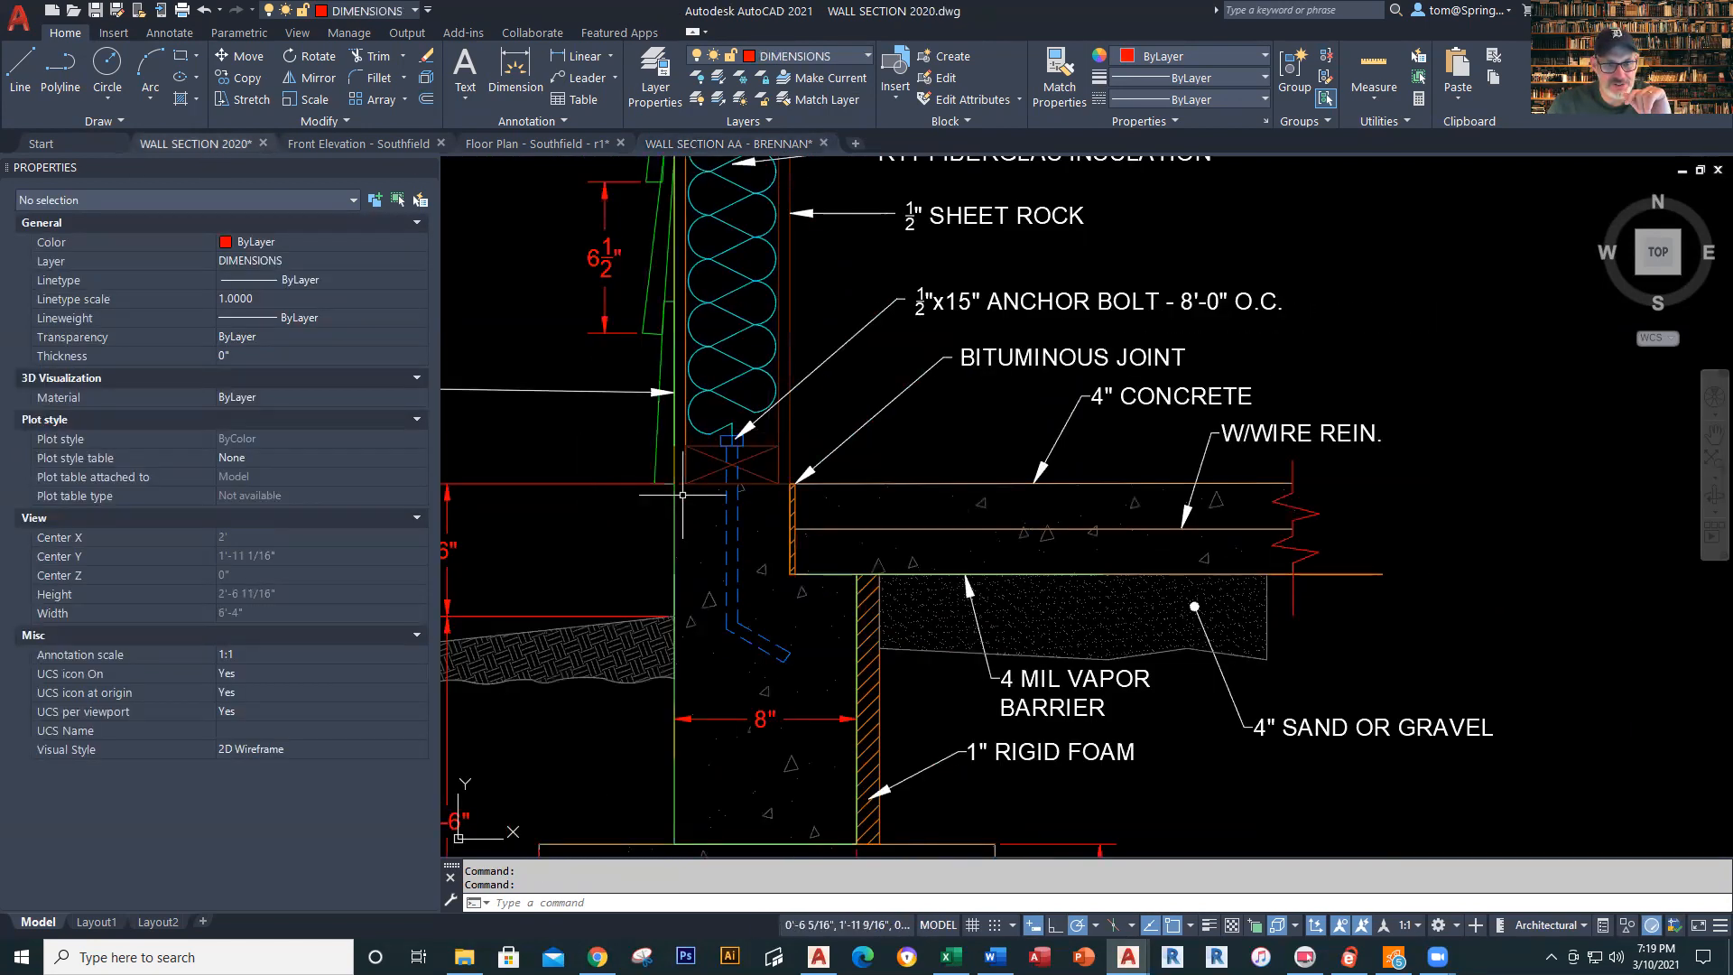
scroll(682, 490, down, 3)
middle_drag(678, 479, 695, 632)
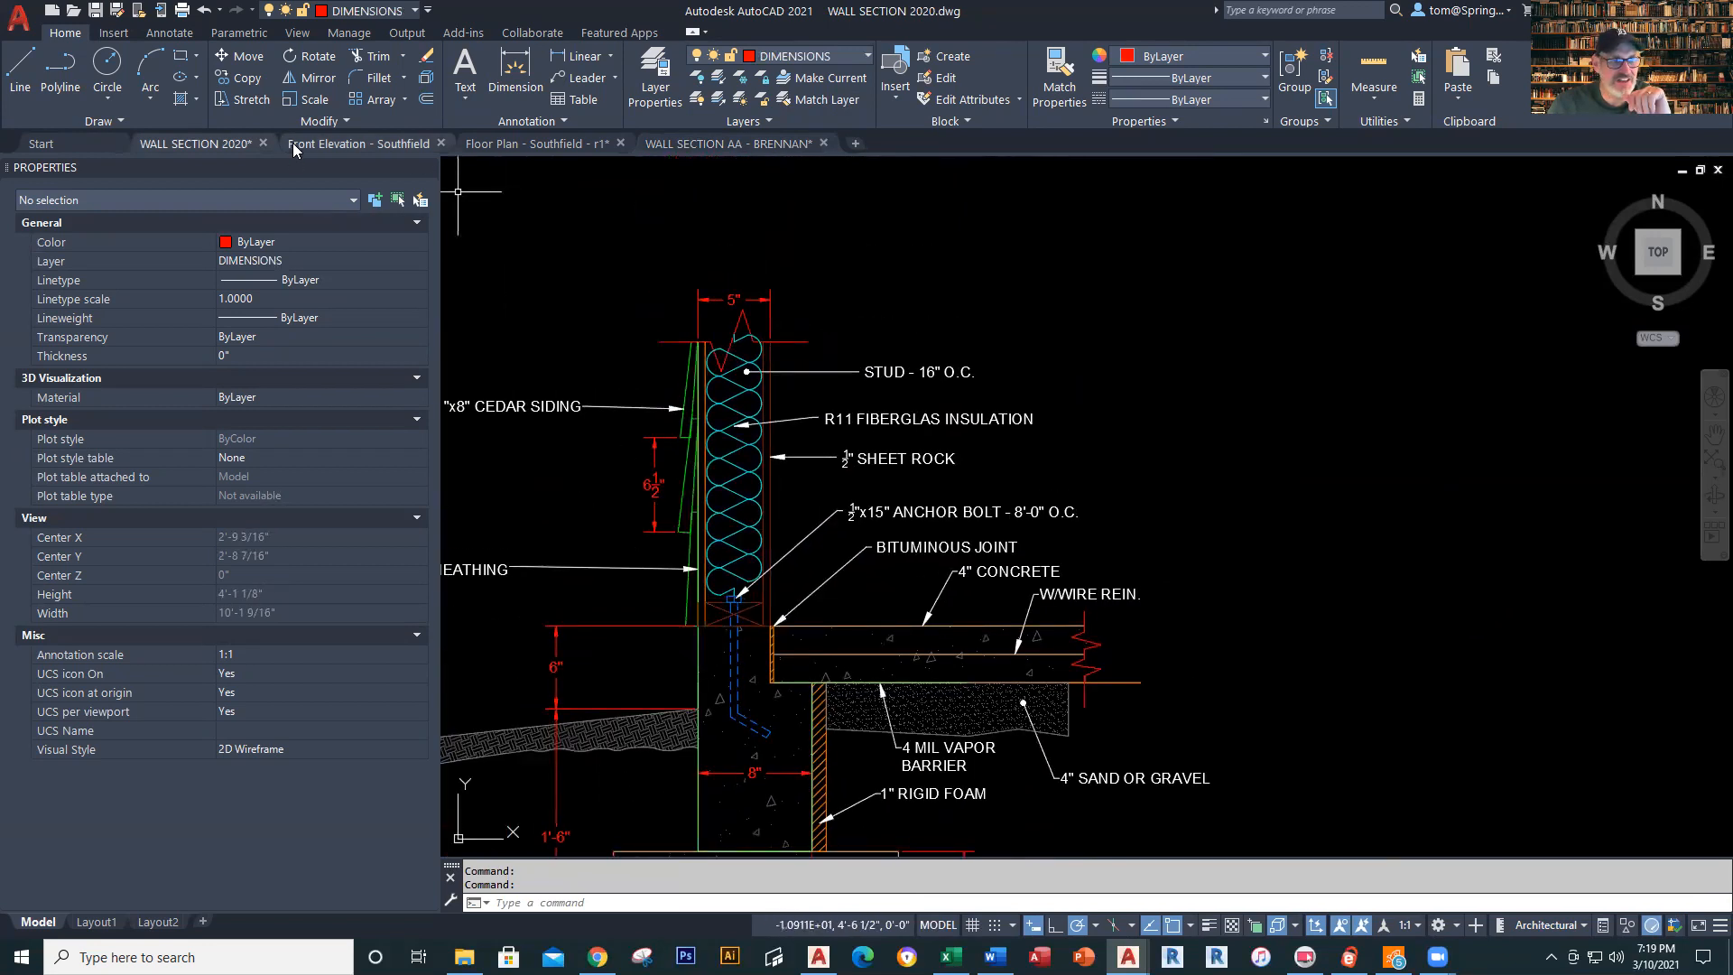
click(771, 137)
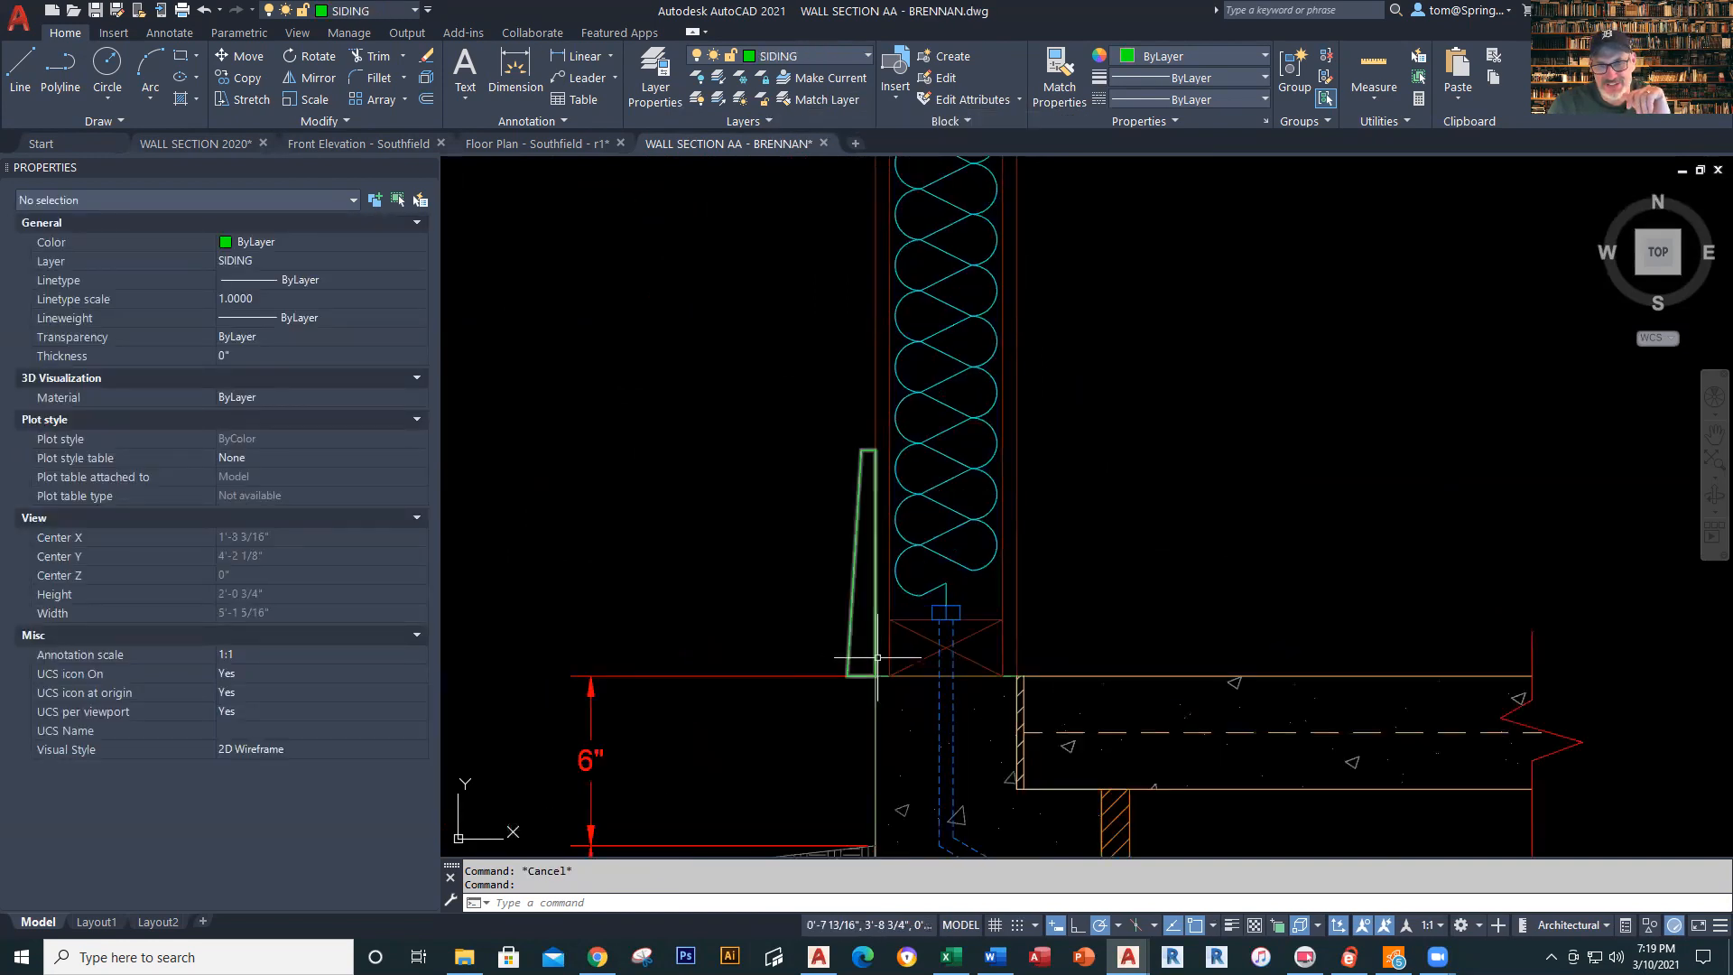
Copy the siding board 6.5" straight up from its bottom inner corner
text(co)
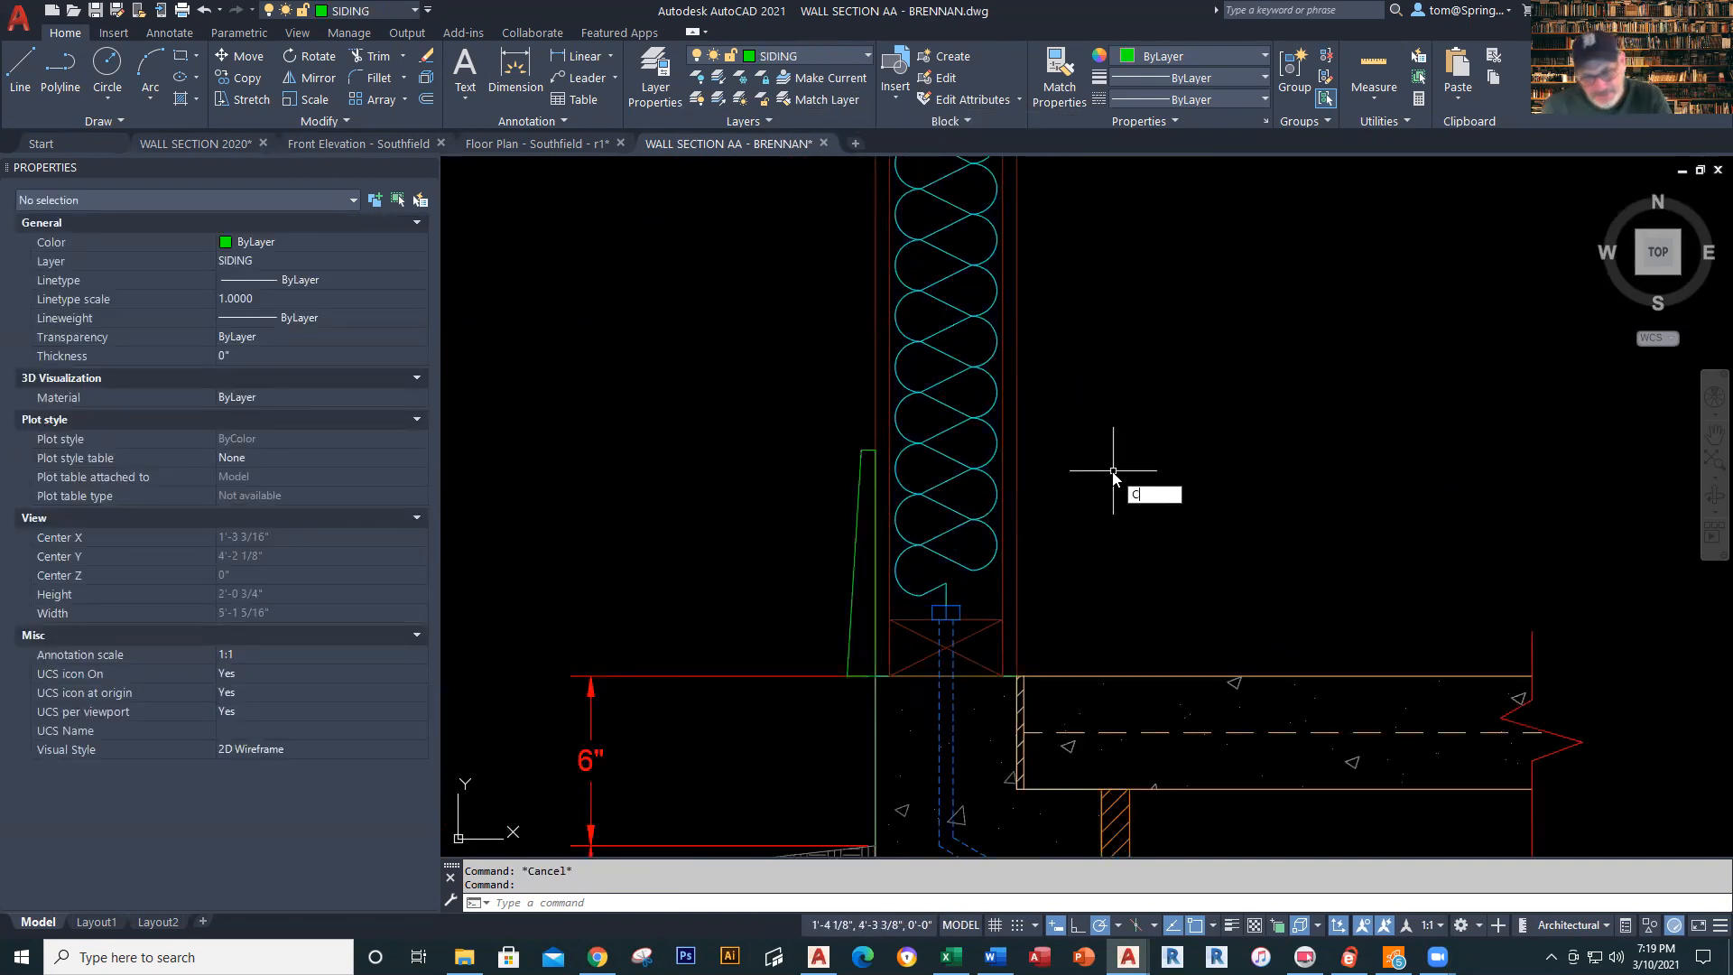
key(Return)
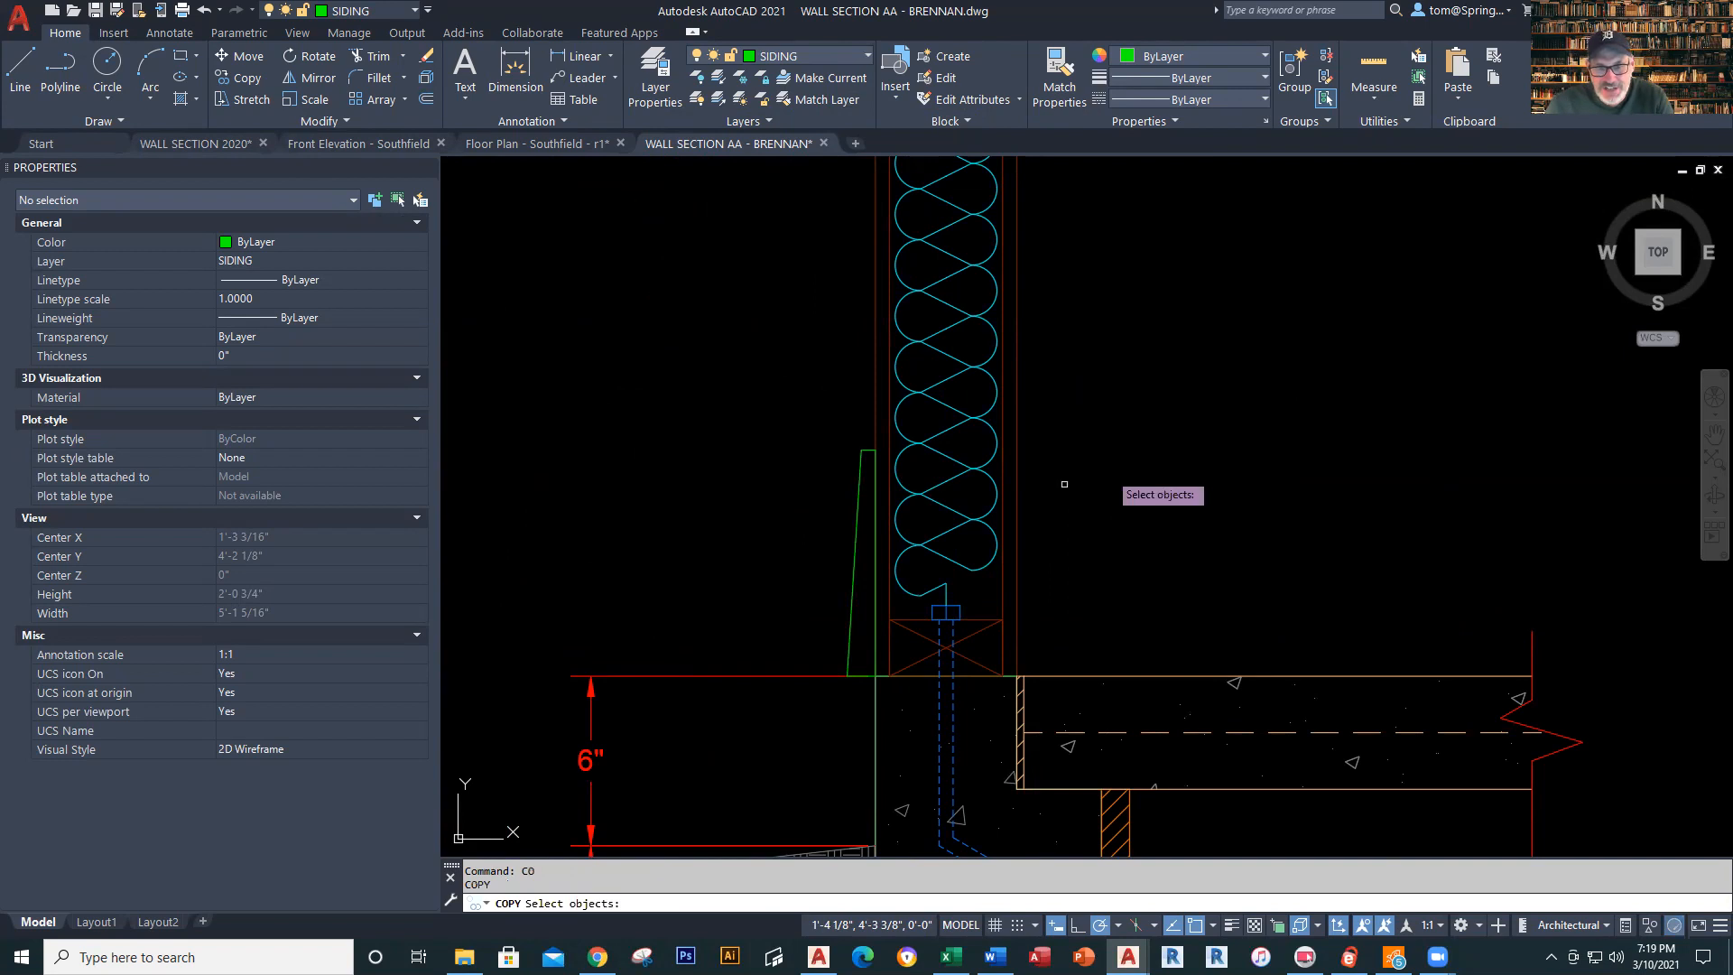
click(873, 562)
key(Return)
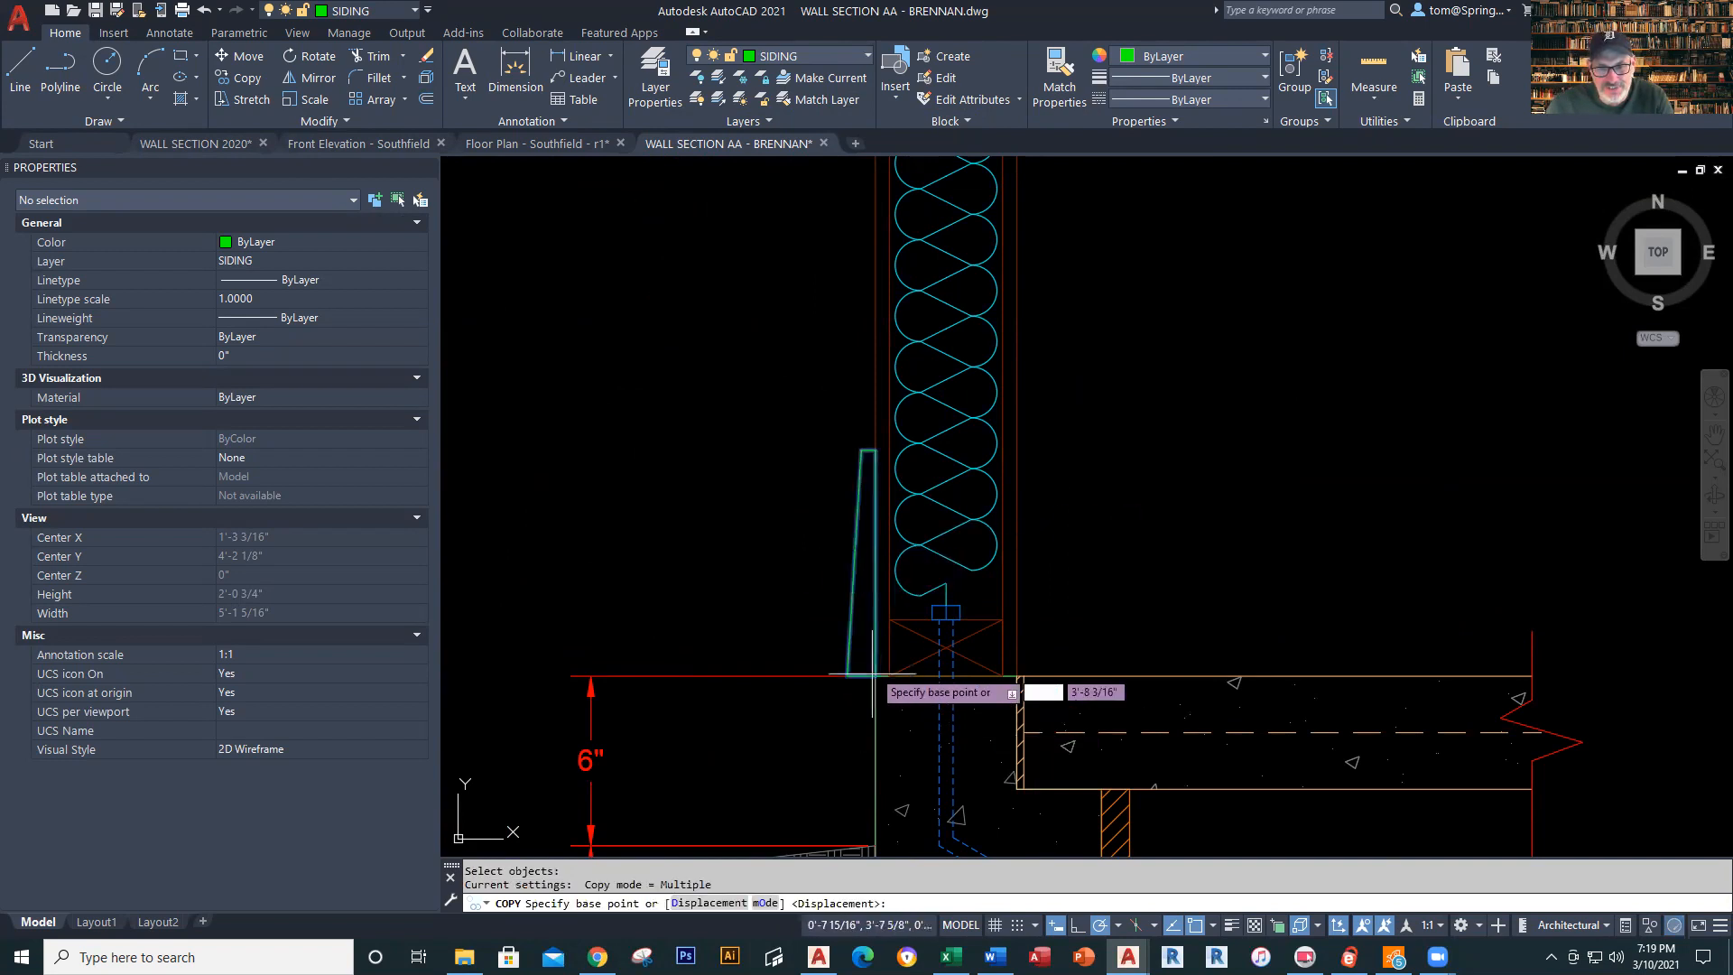
click(874, 675)
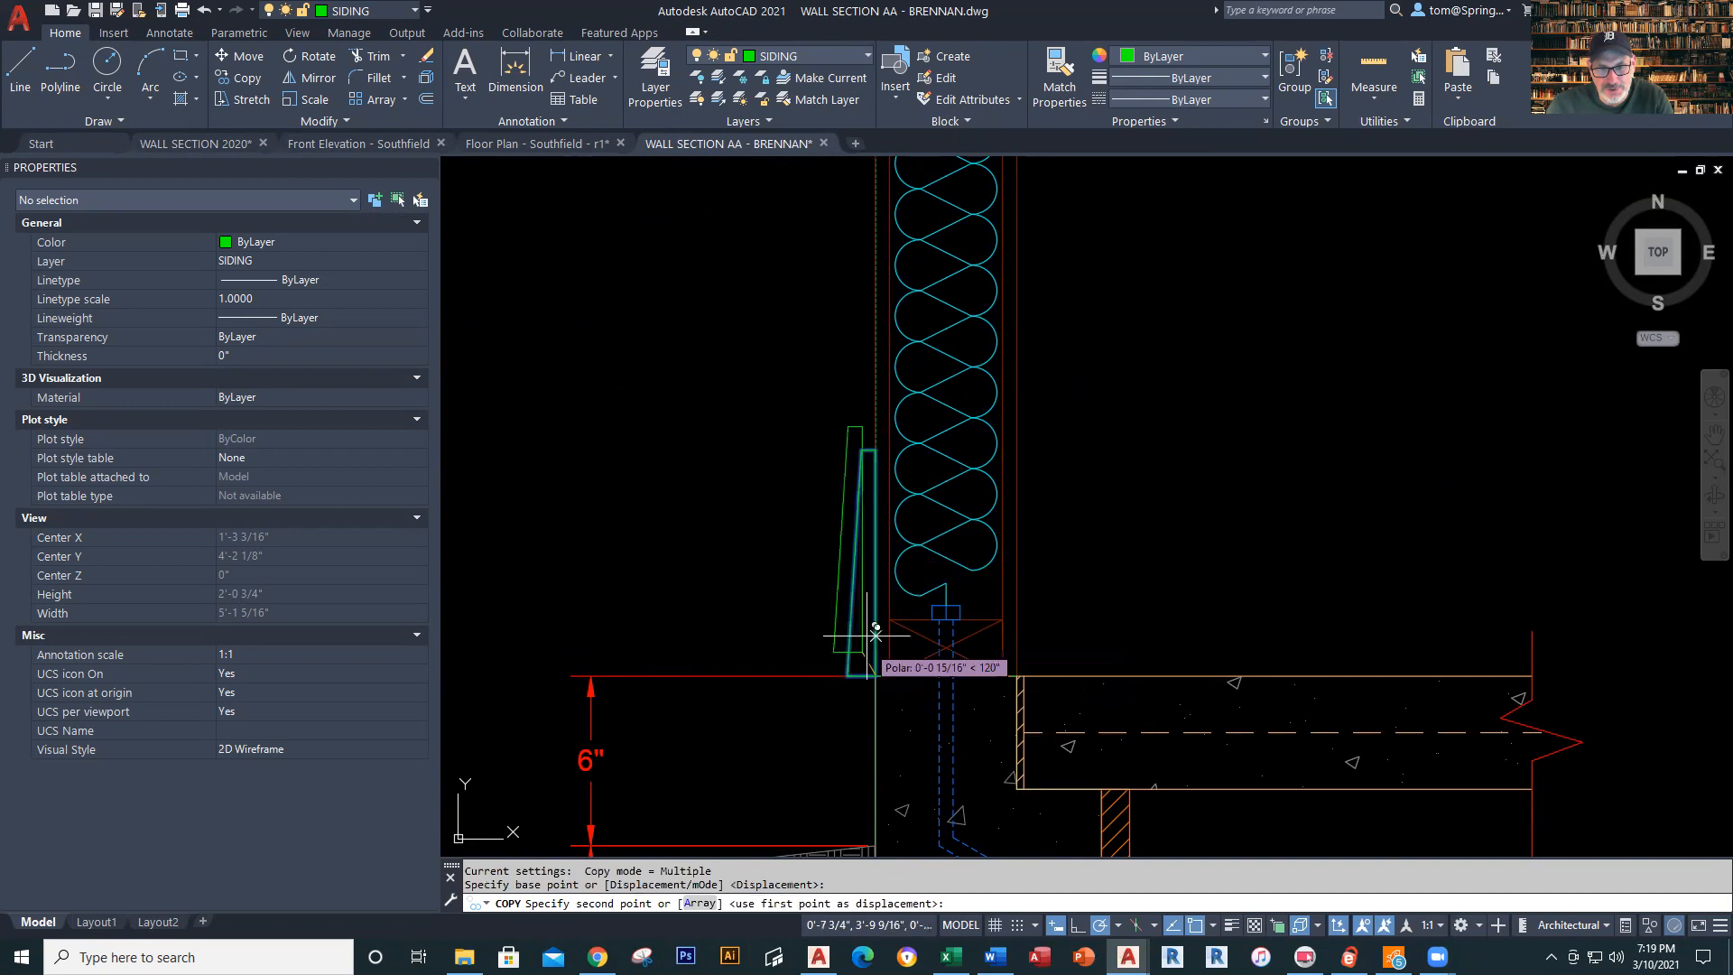
text(6.5)
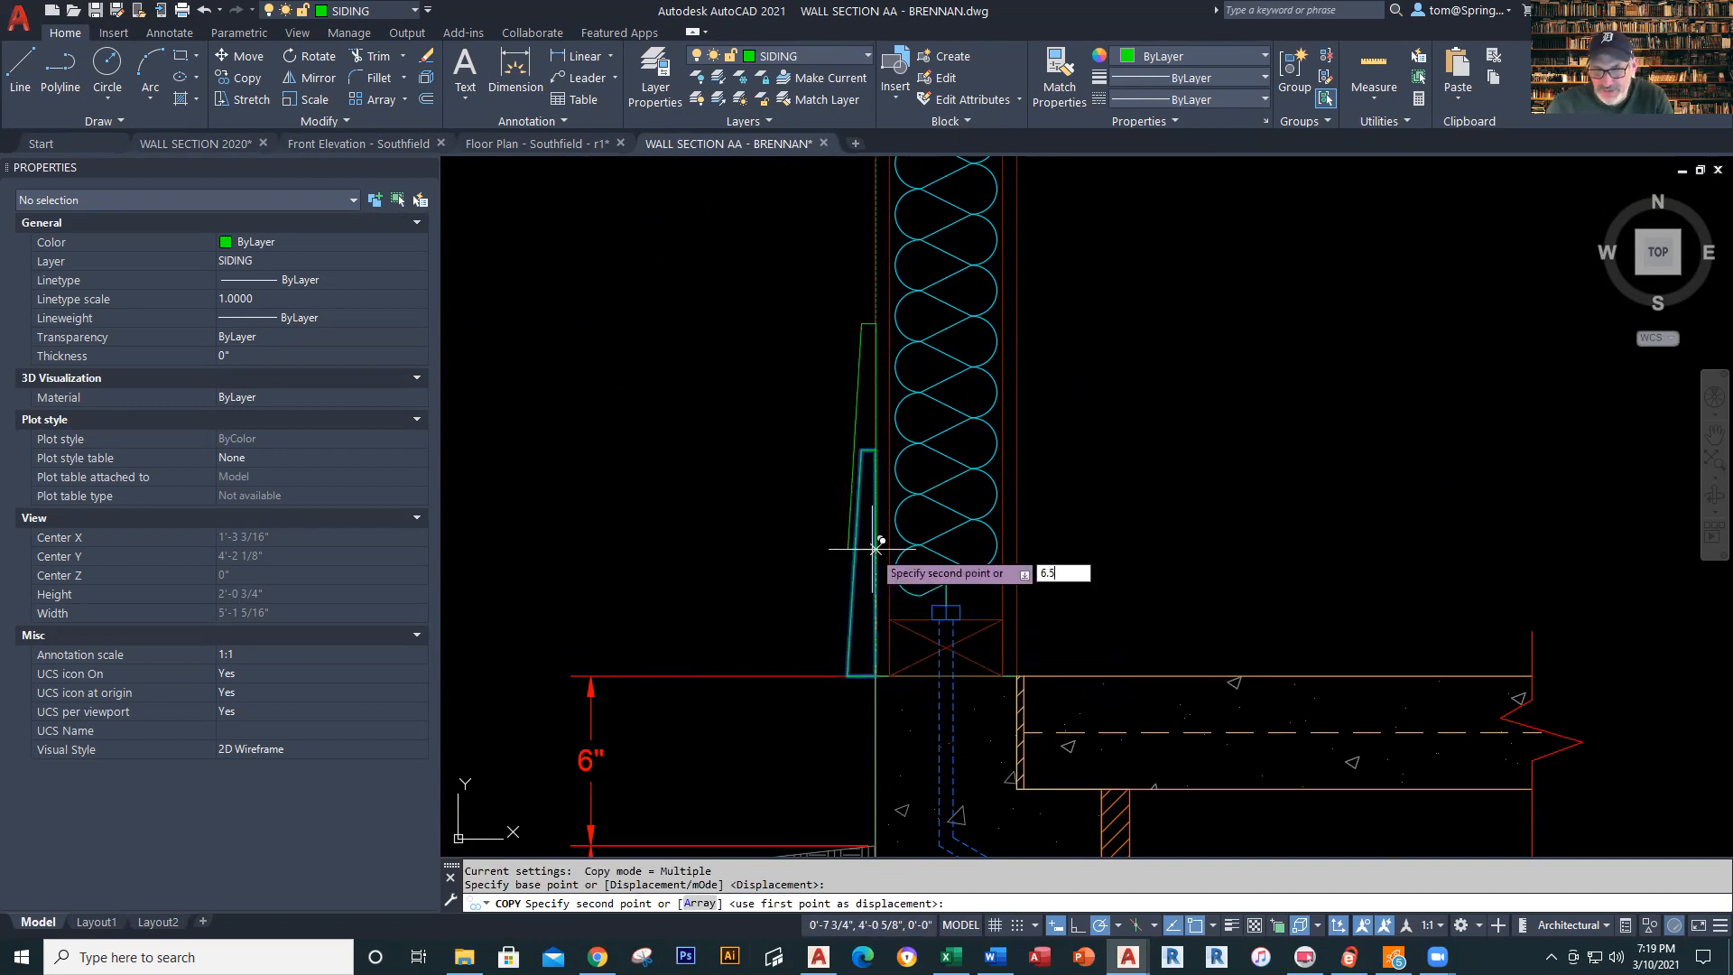
key(Return)
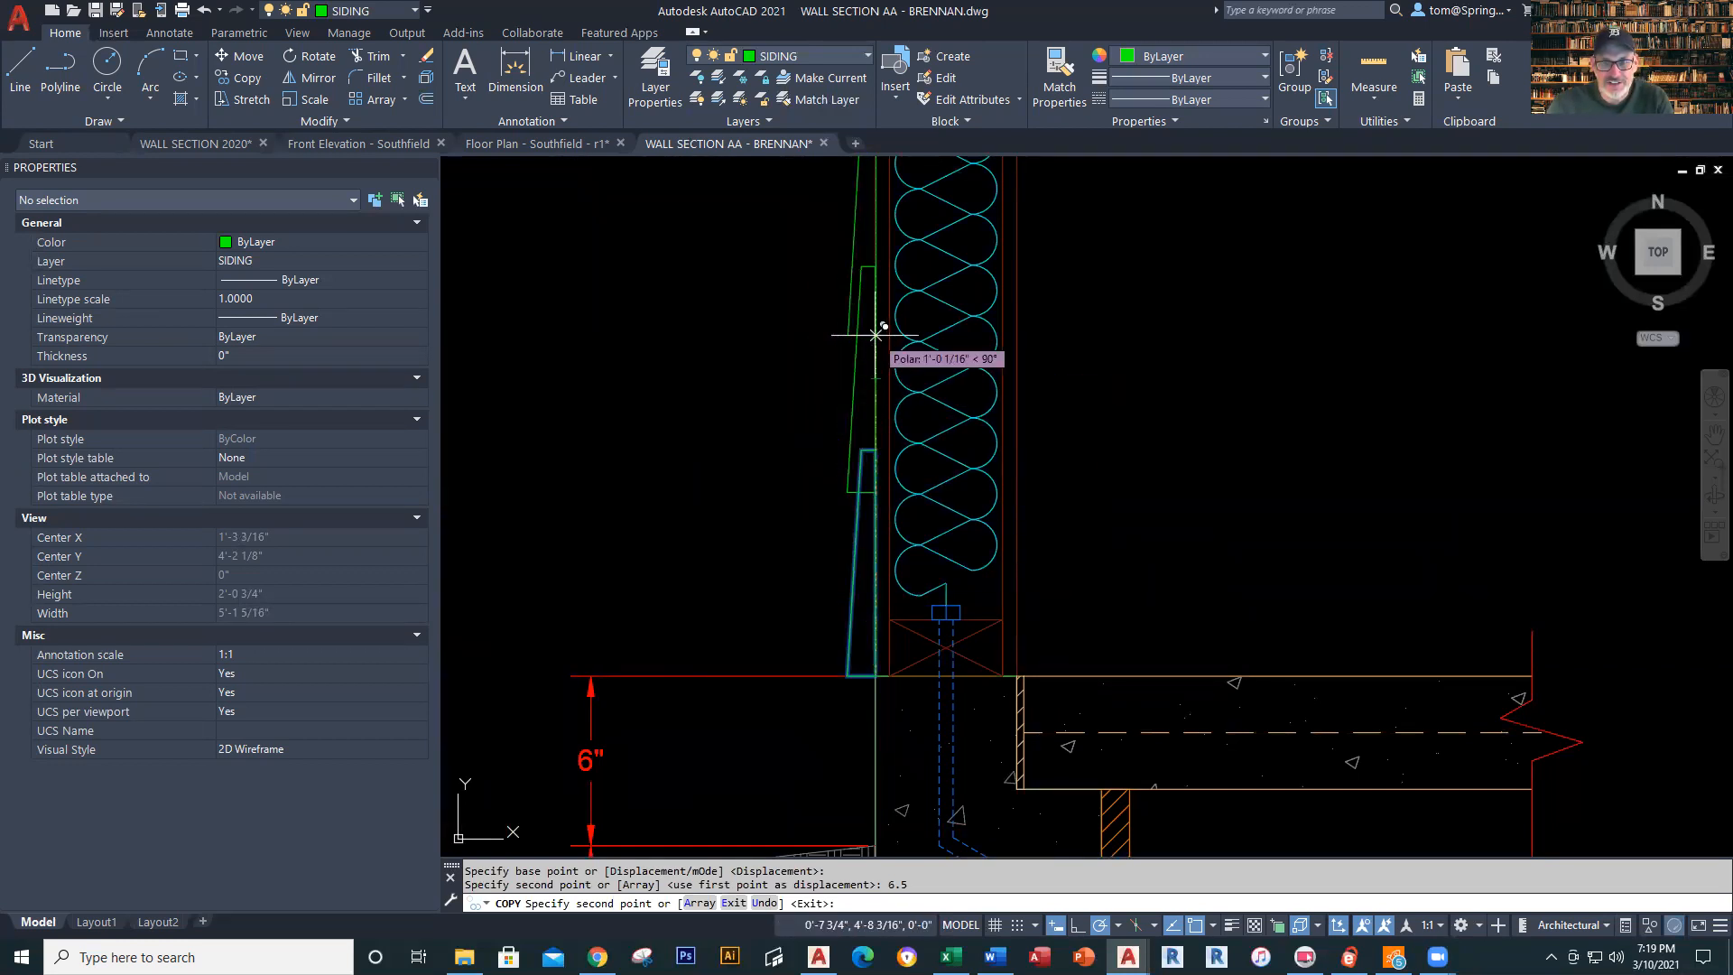
key(Return)
text(13)
key(Return)
Try to rotate the upper siding board about its top inner corner by reference, bringing its bottom inner corner onto the lower board's face
scroll(1191, 406, down, 1)
middle_drag(1195, 415, 1205, 601)
scroll(1205, 601, up, 1)
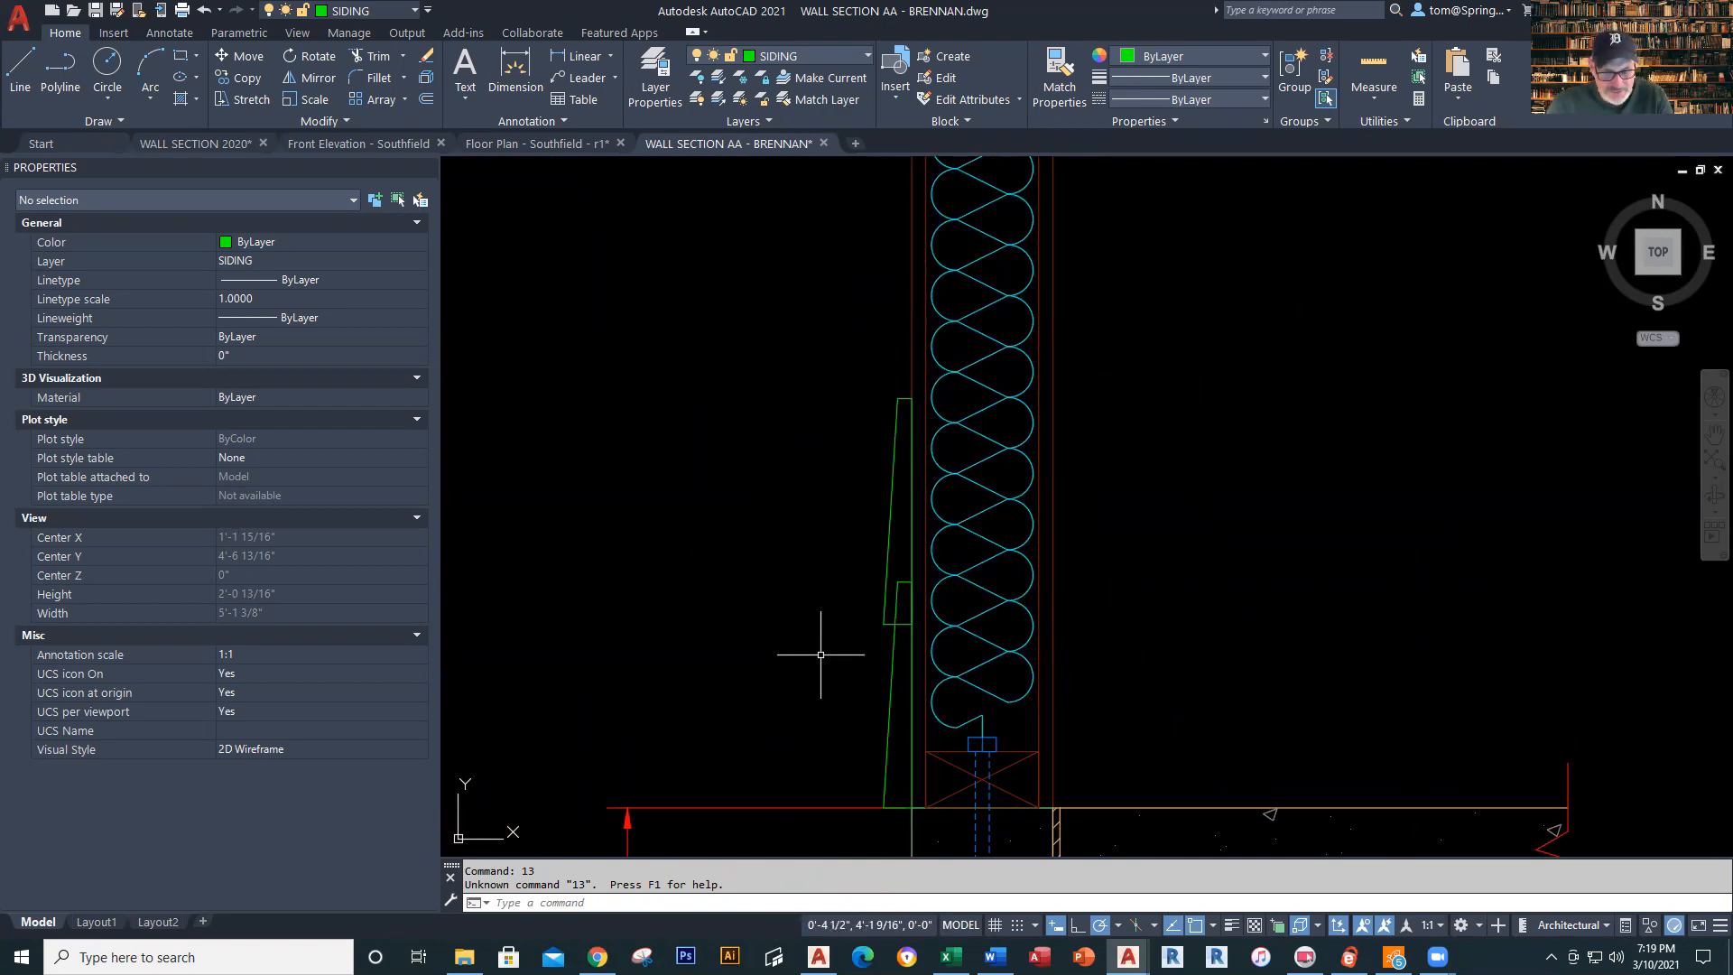
text(RO)
key(Return)
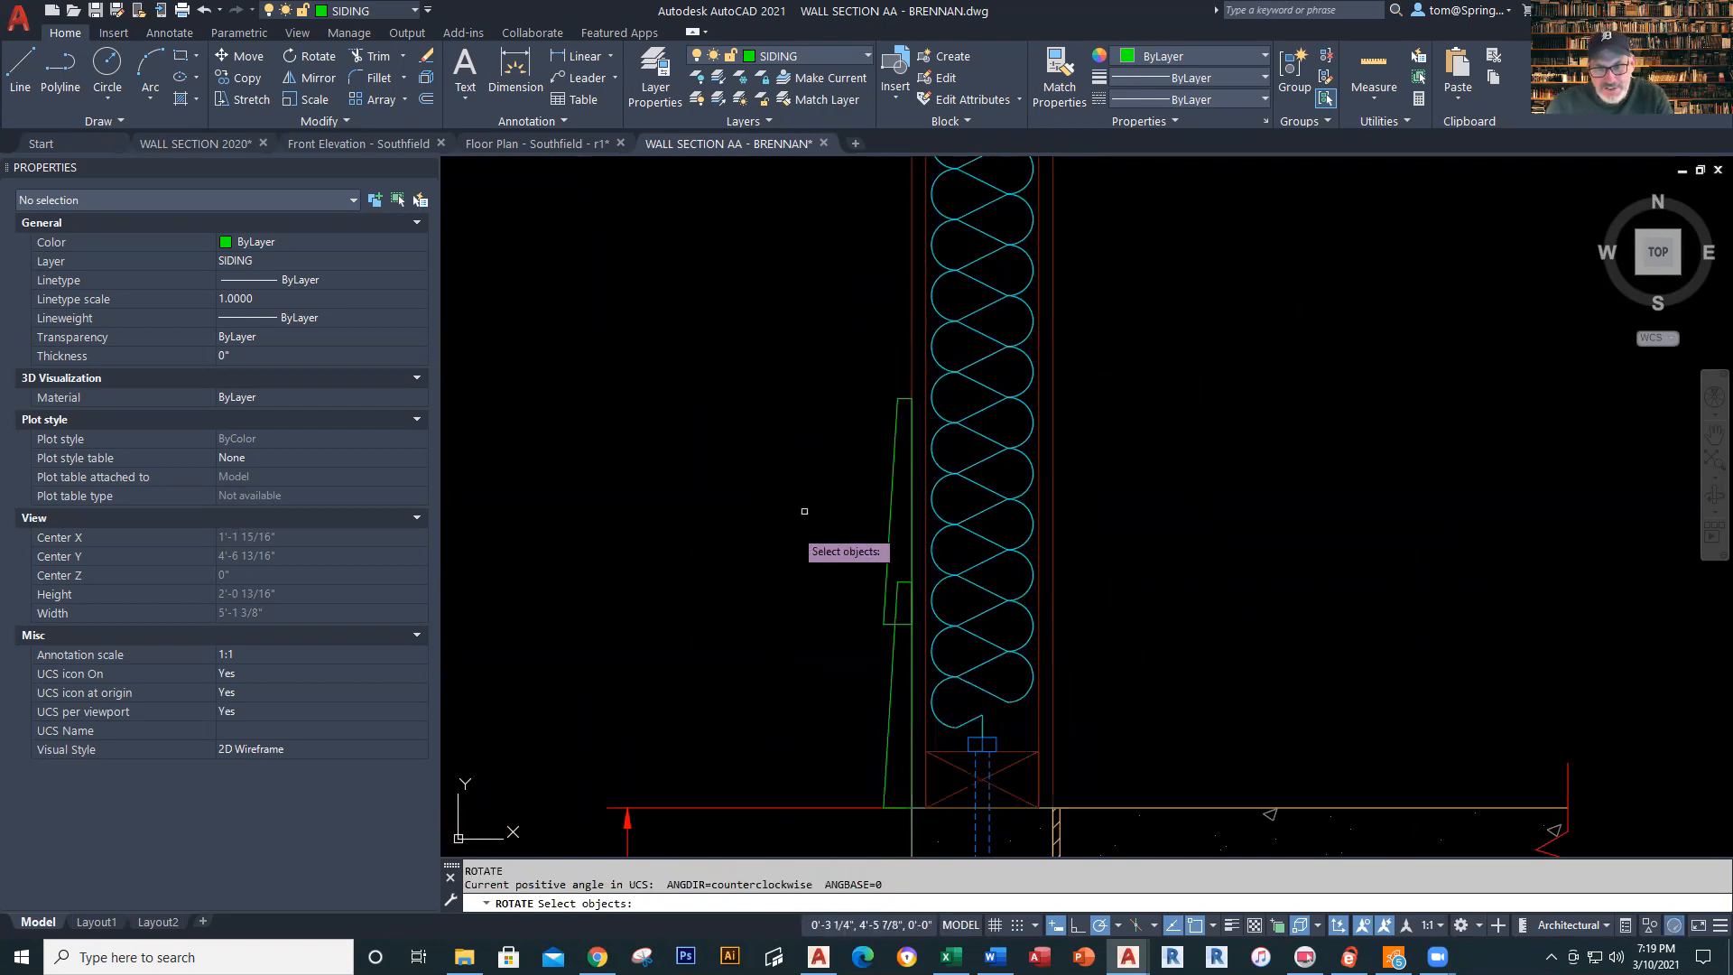
click(891, 497)
key(Return)
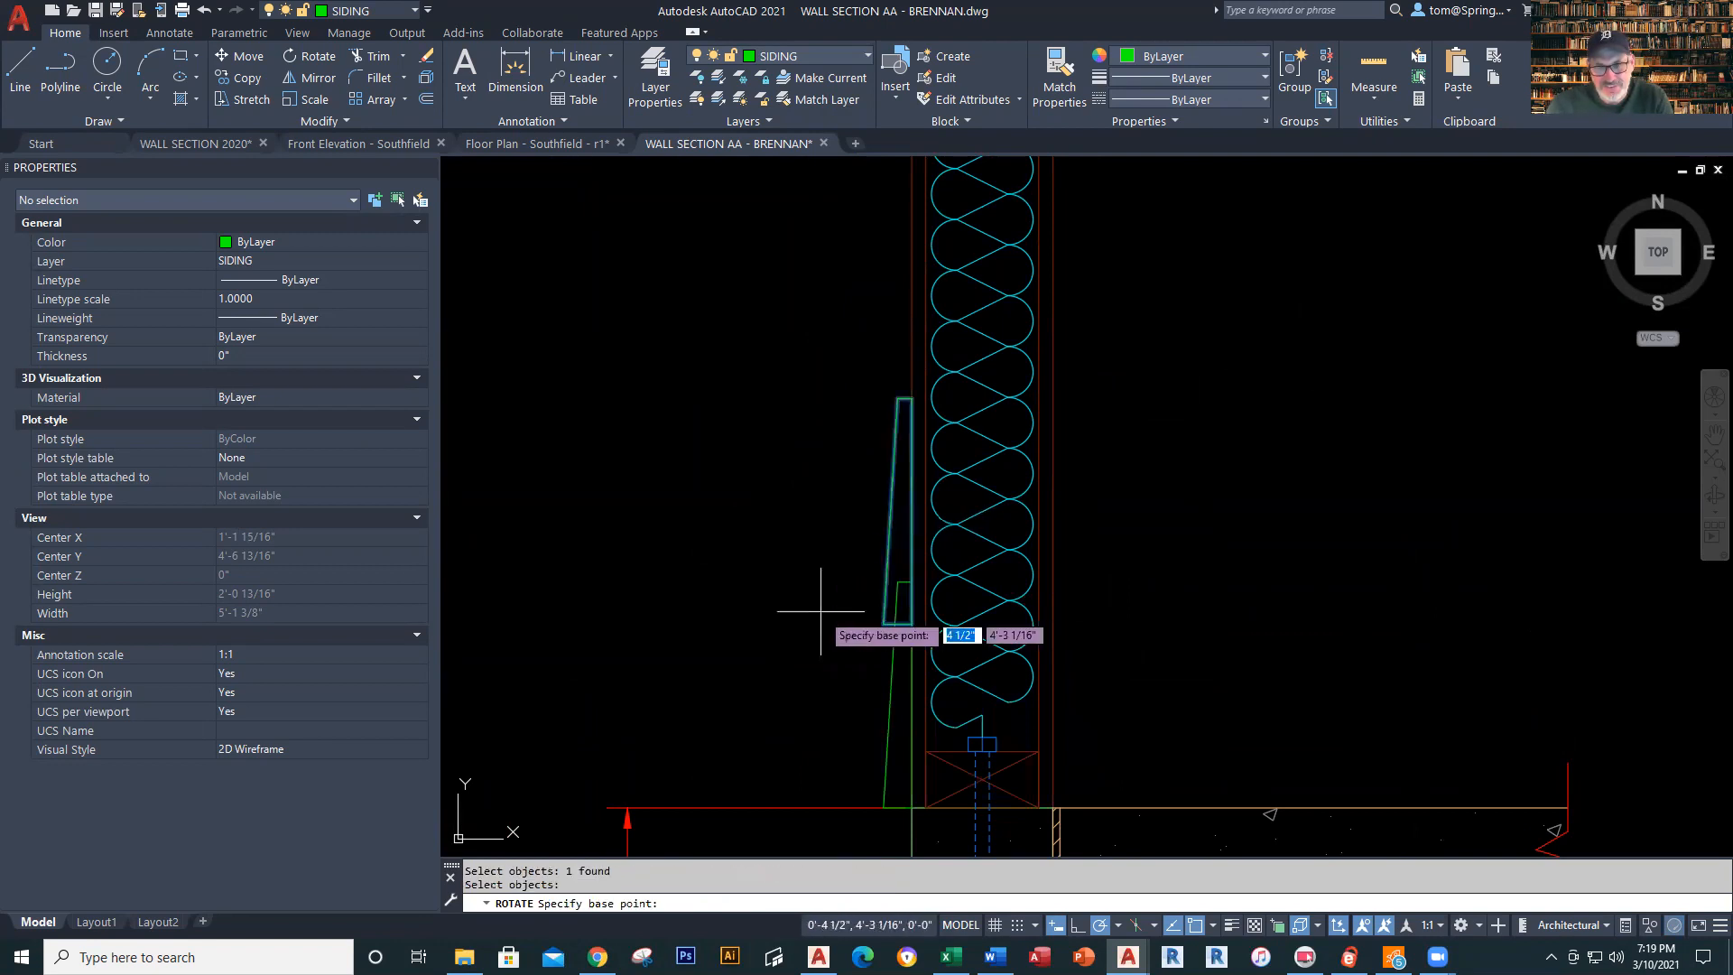
click(907, 397)
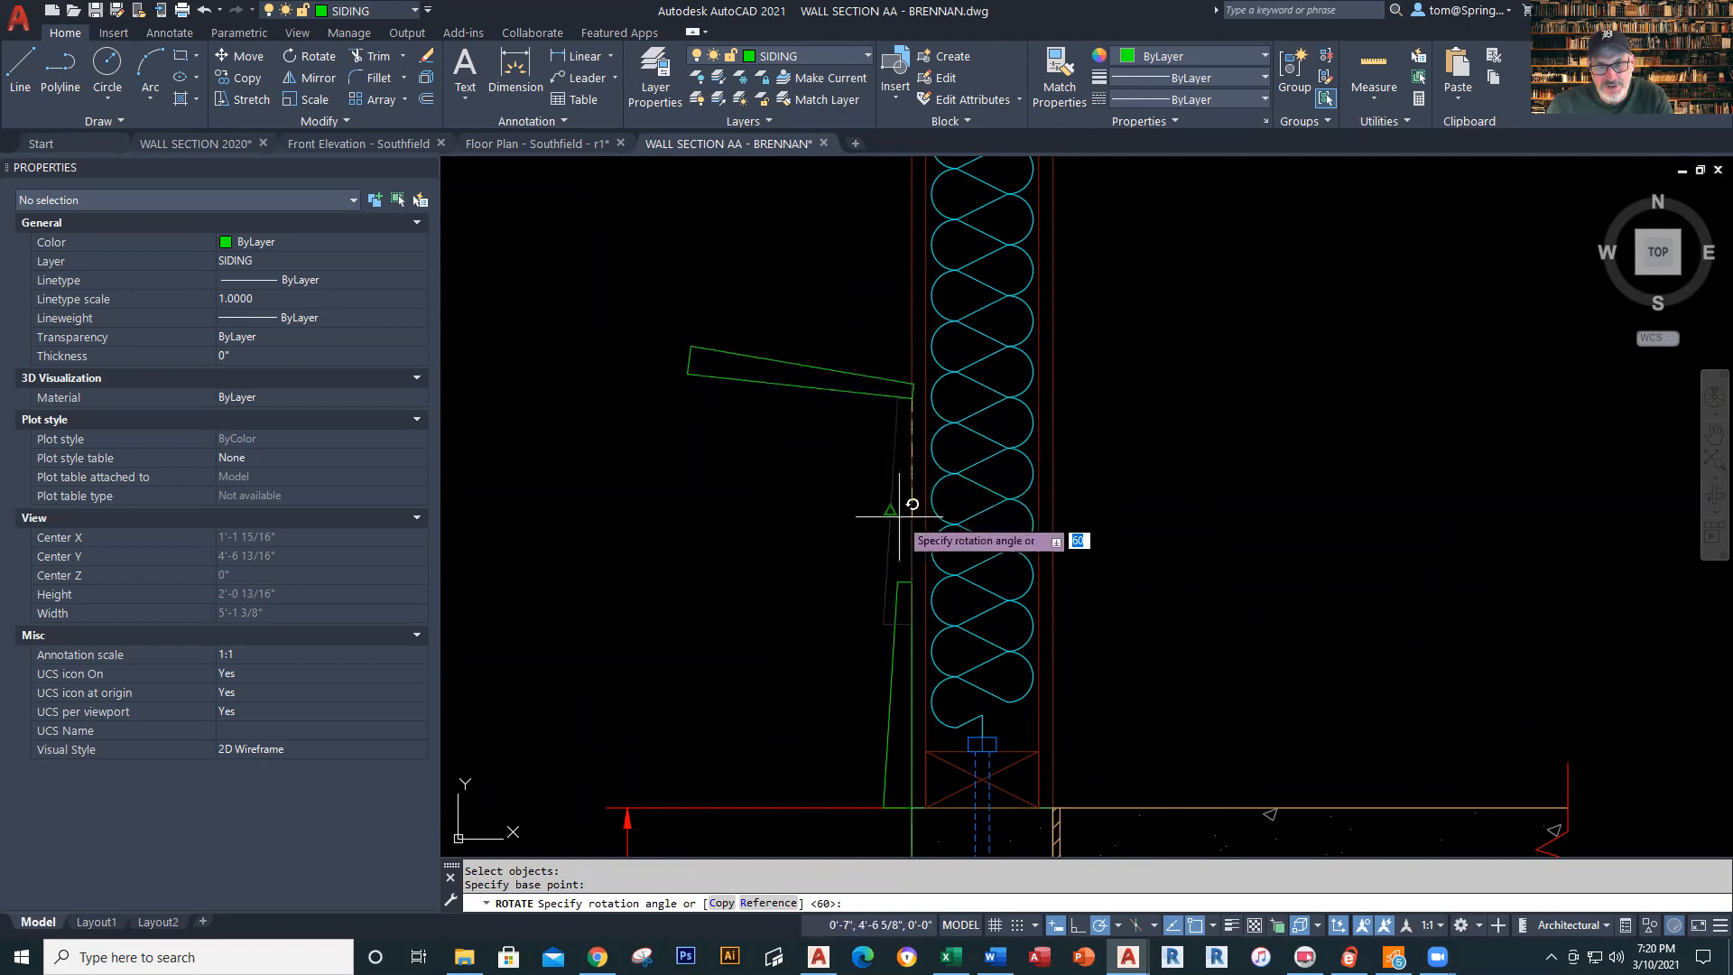
click(766, 903)
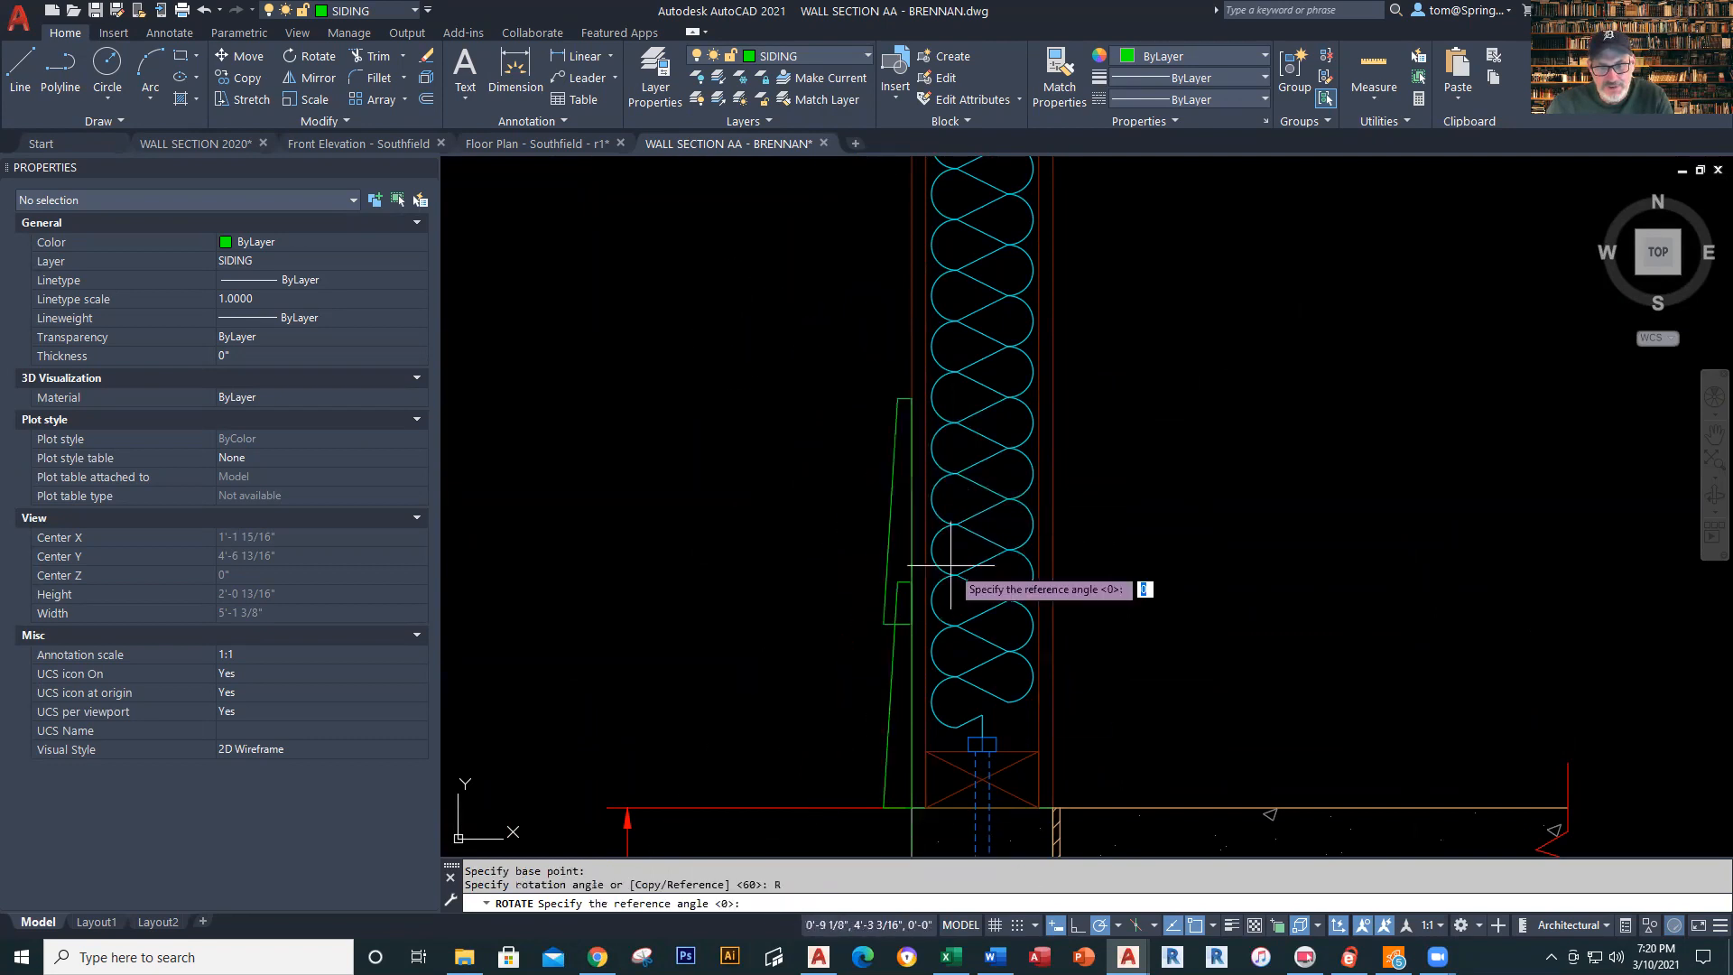
click(912, 399)
click(898, 623)
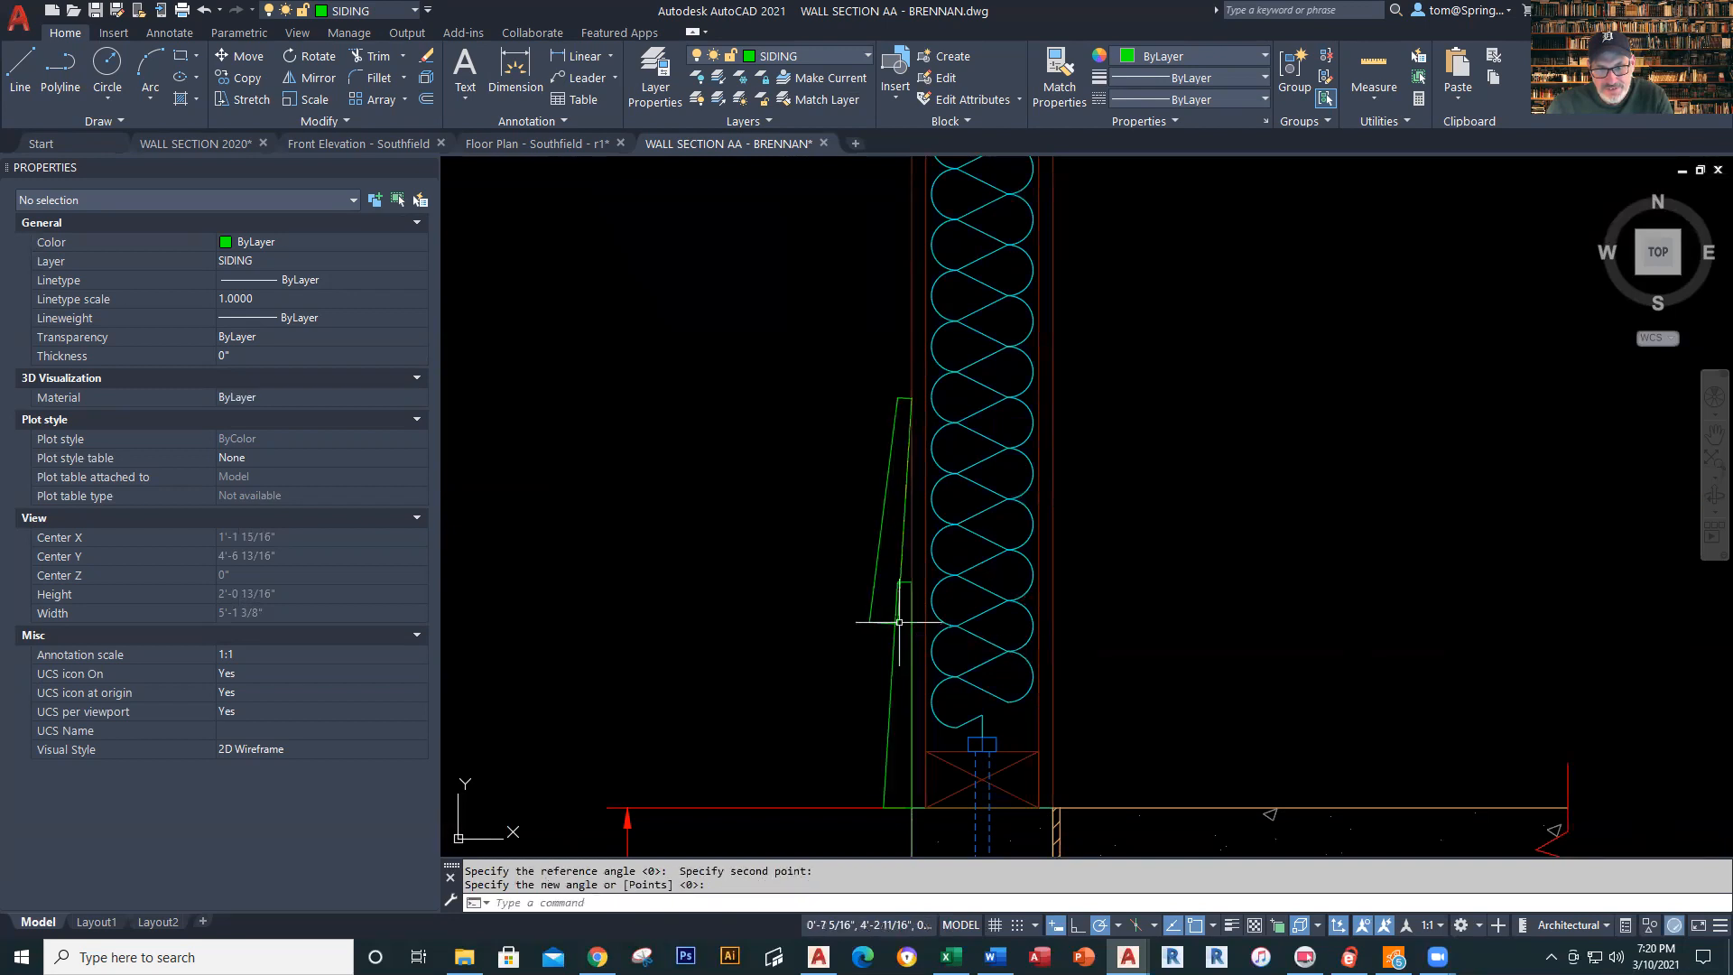
Inspect where the upper siding board meets the lower one, and undo the last rotation
key(Escape)
scroll(915, 662, up, 4)
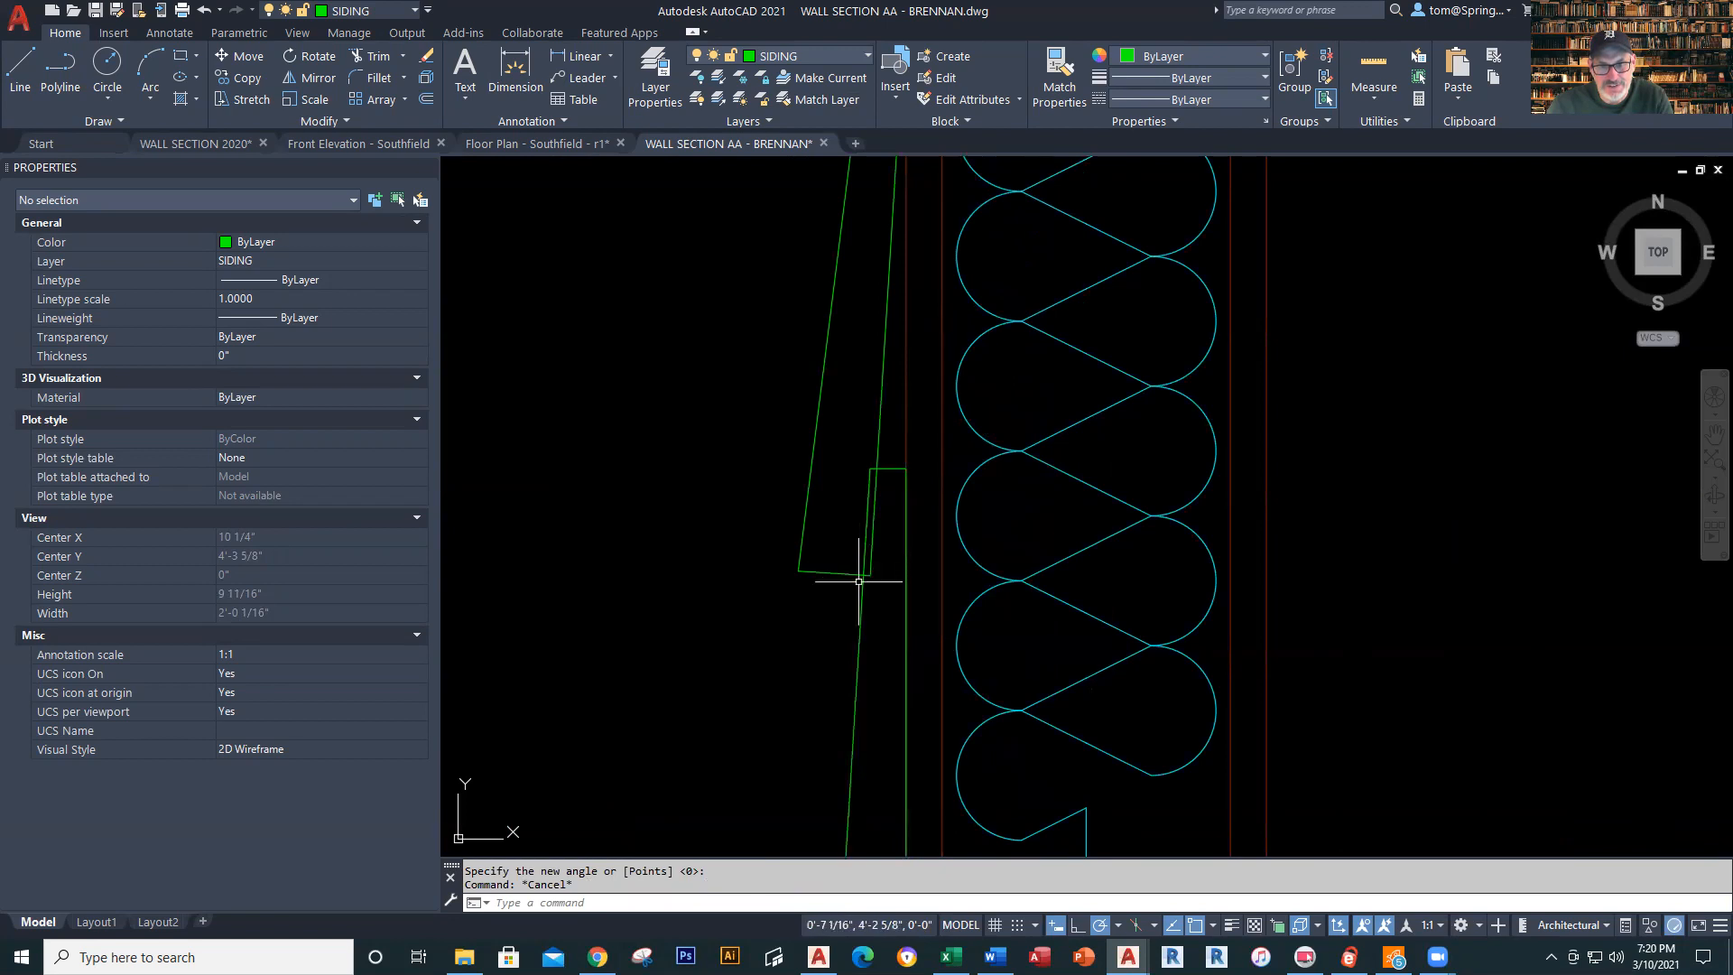
scroll(877, 622, down, 2)
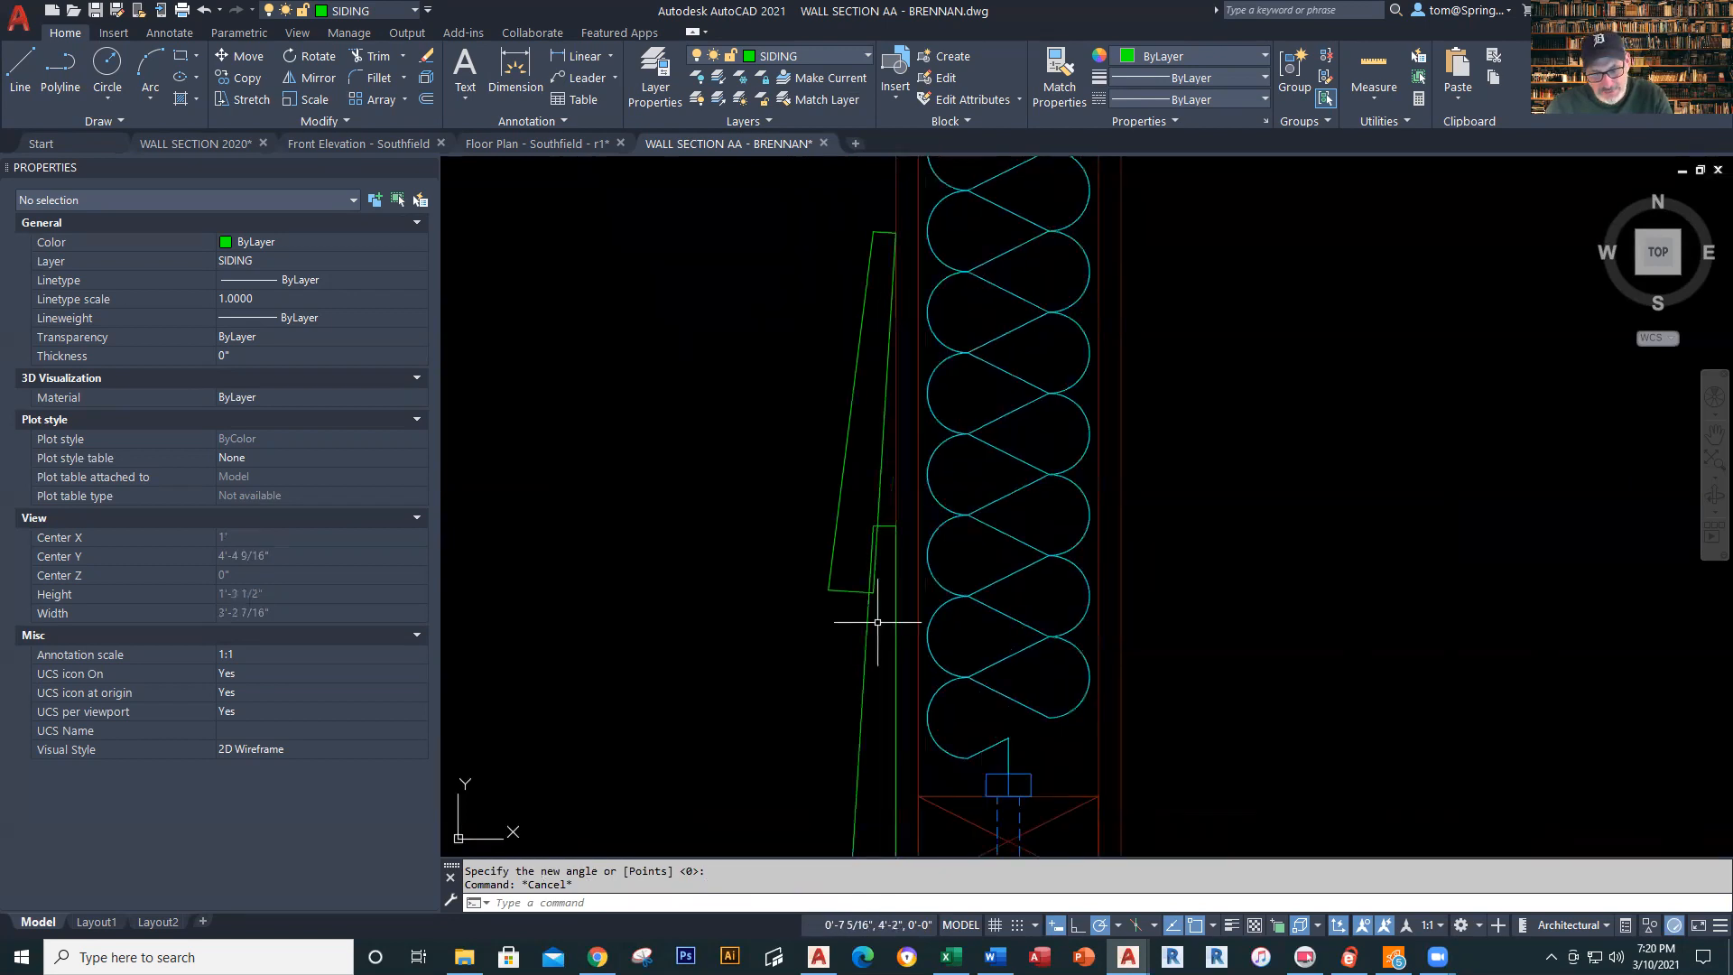
key(Escape)
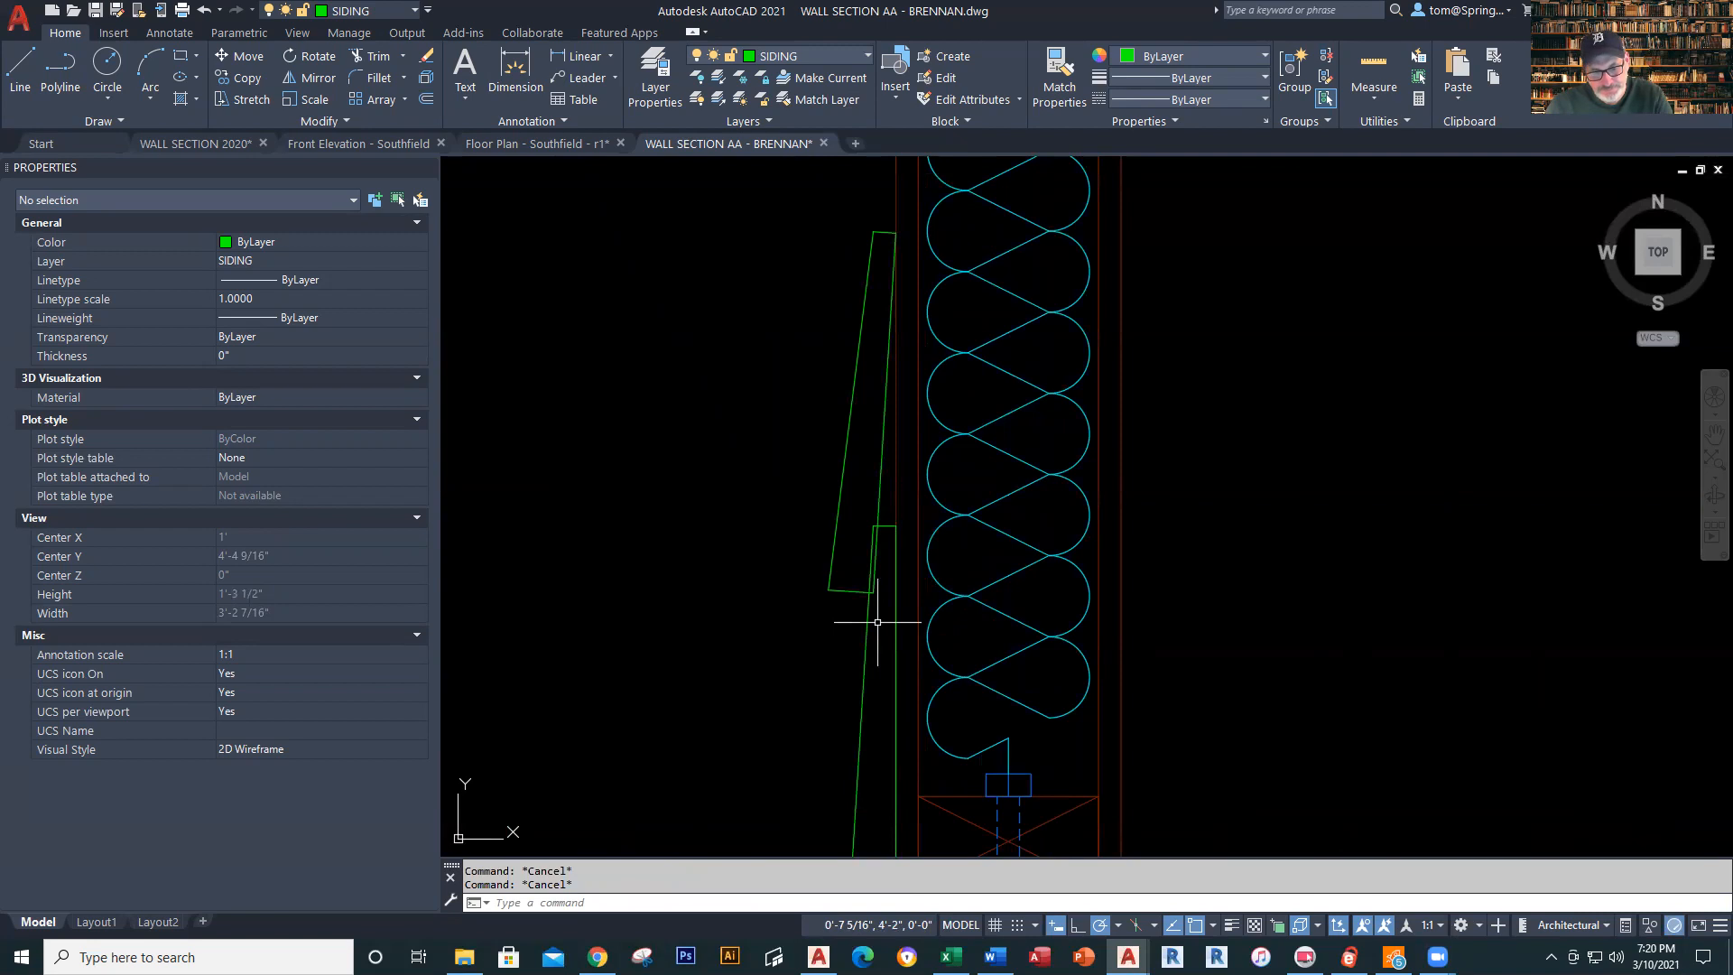
key(ctrl+z)
key(ctrl+z)
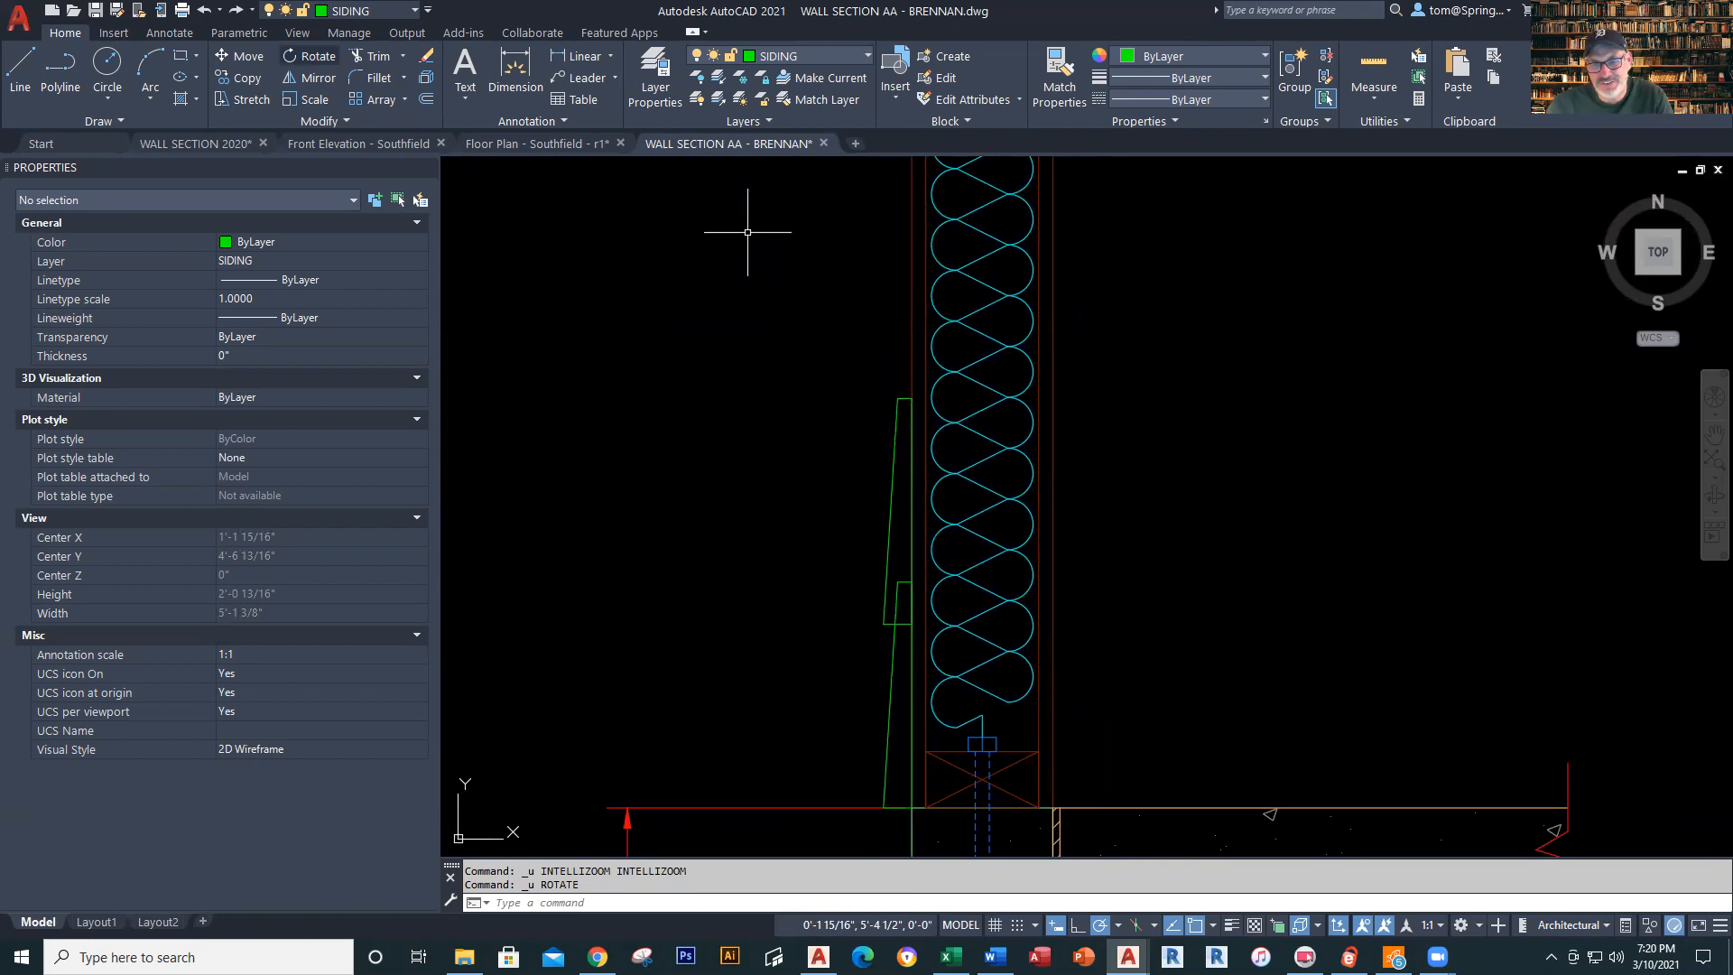
Rotate the upper siding board about its top inner corner, using its inner edge as reference, until its bottom inner corner meets the lower board's face
click(317, 56)
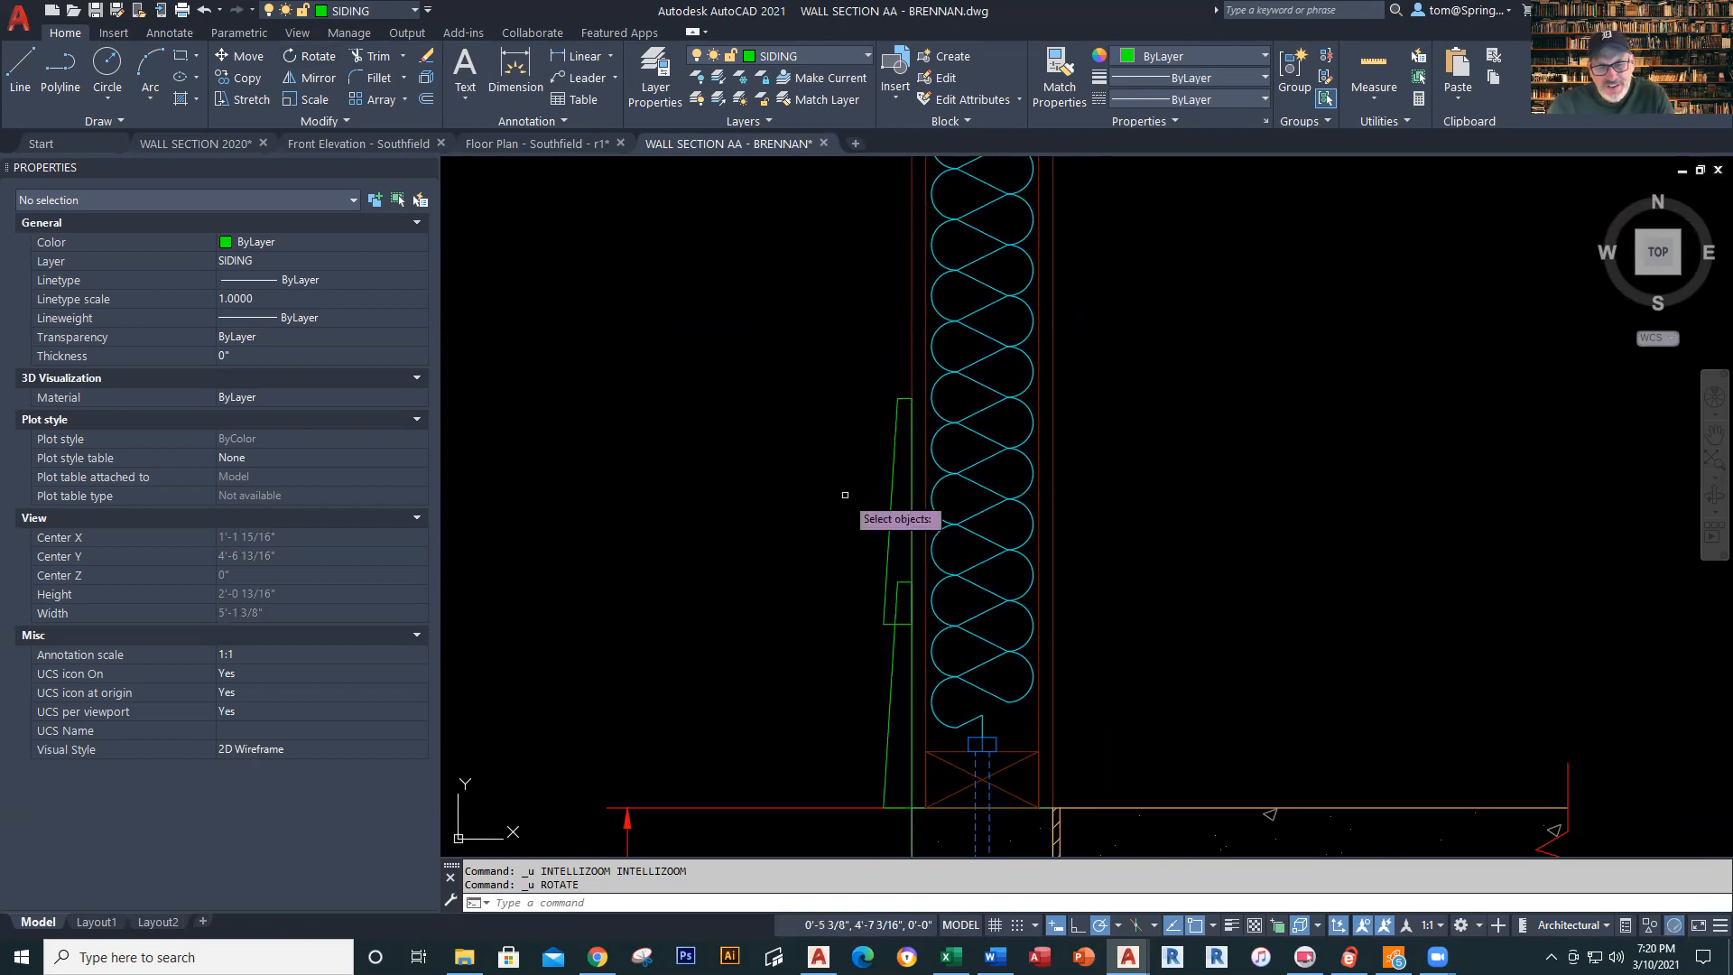
click(891, 506)
key(Return)
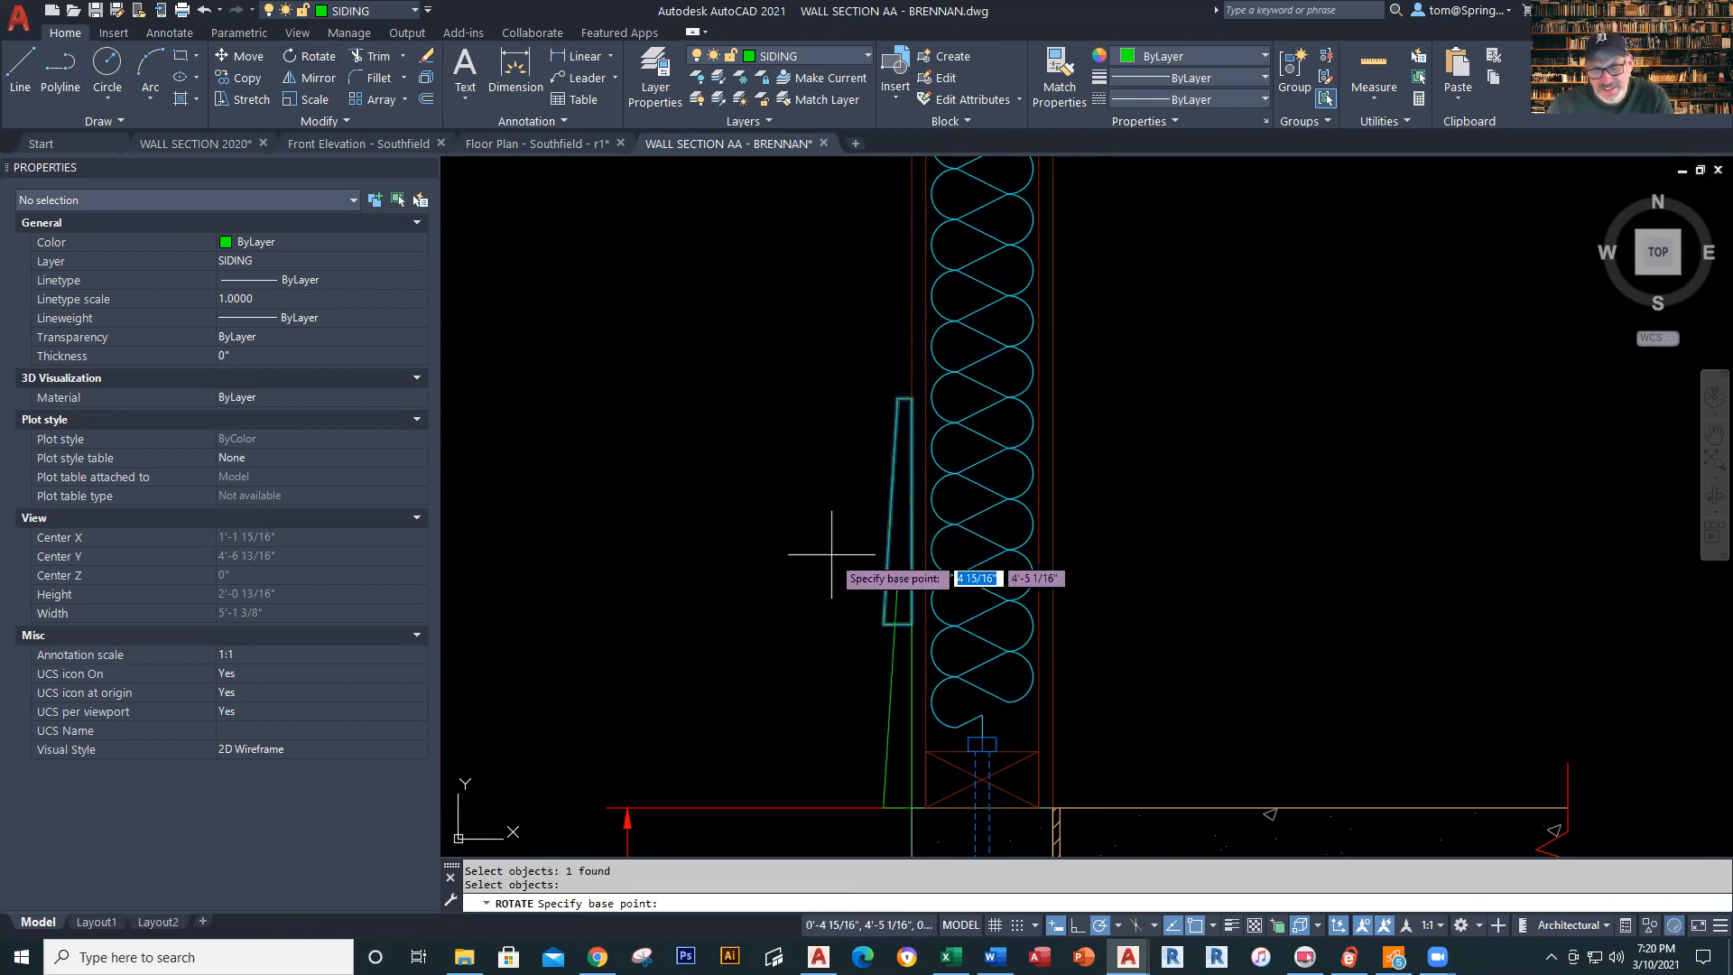
click(912, 399)
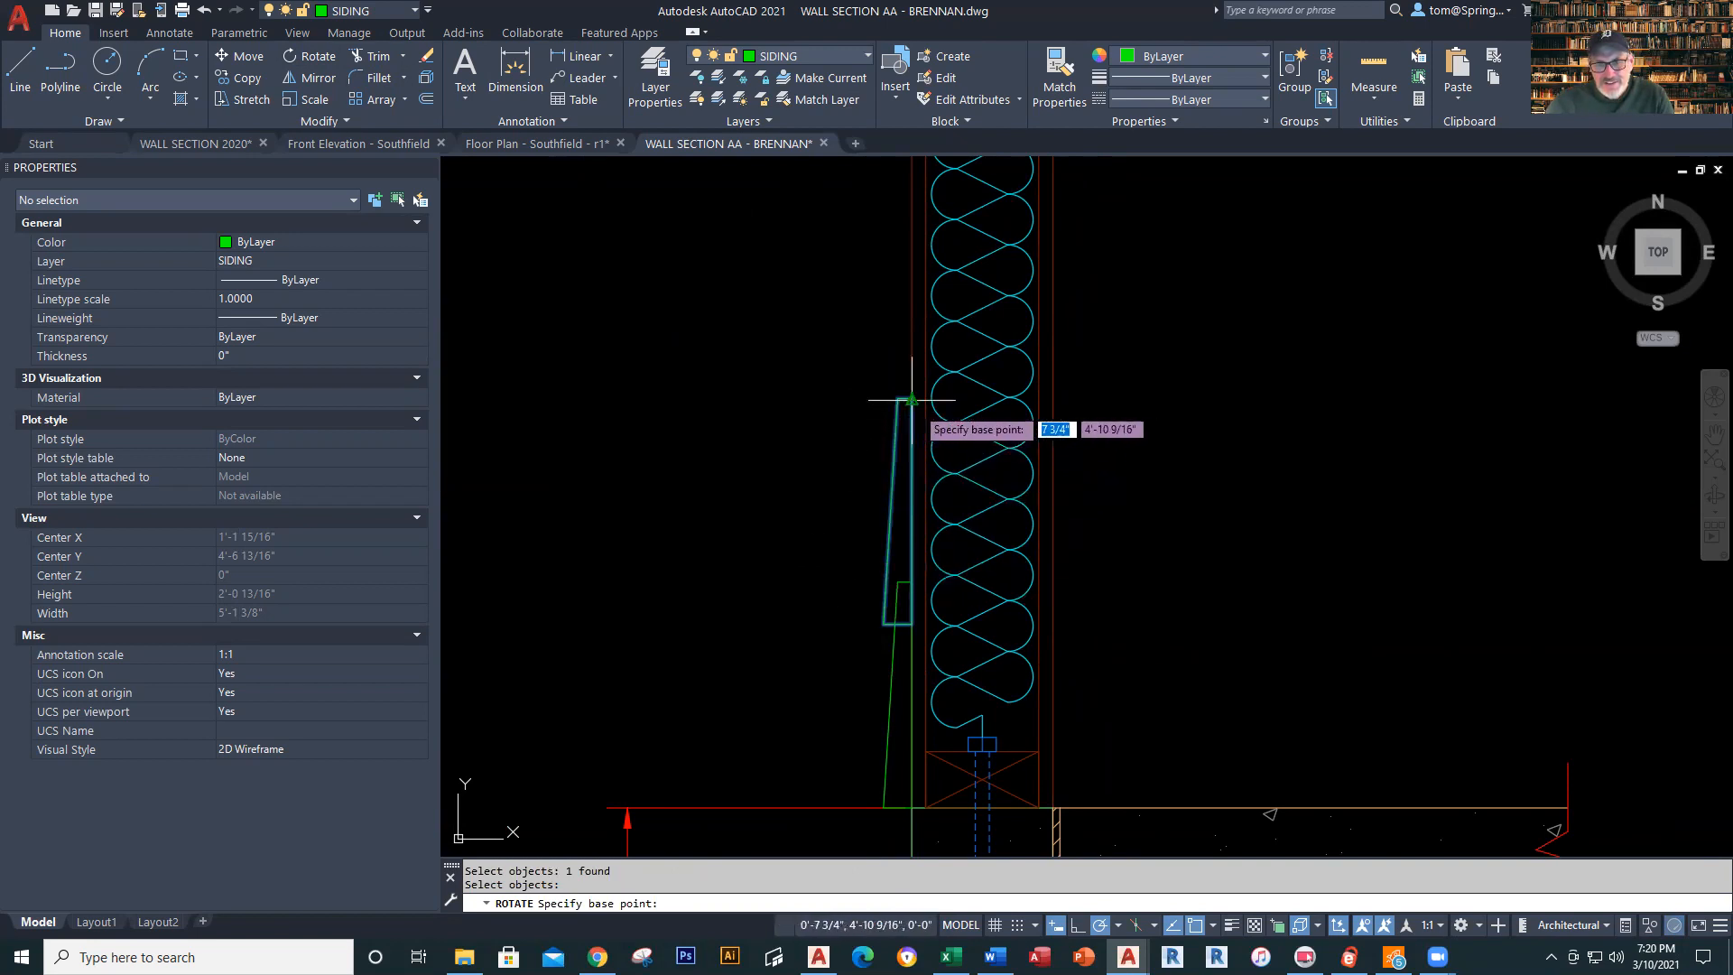
right_click(911, 469)
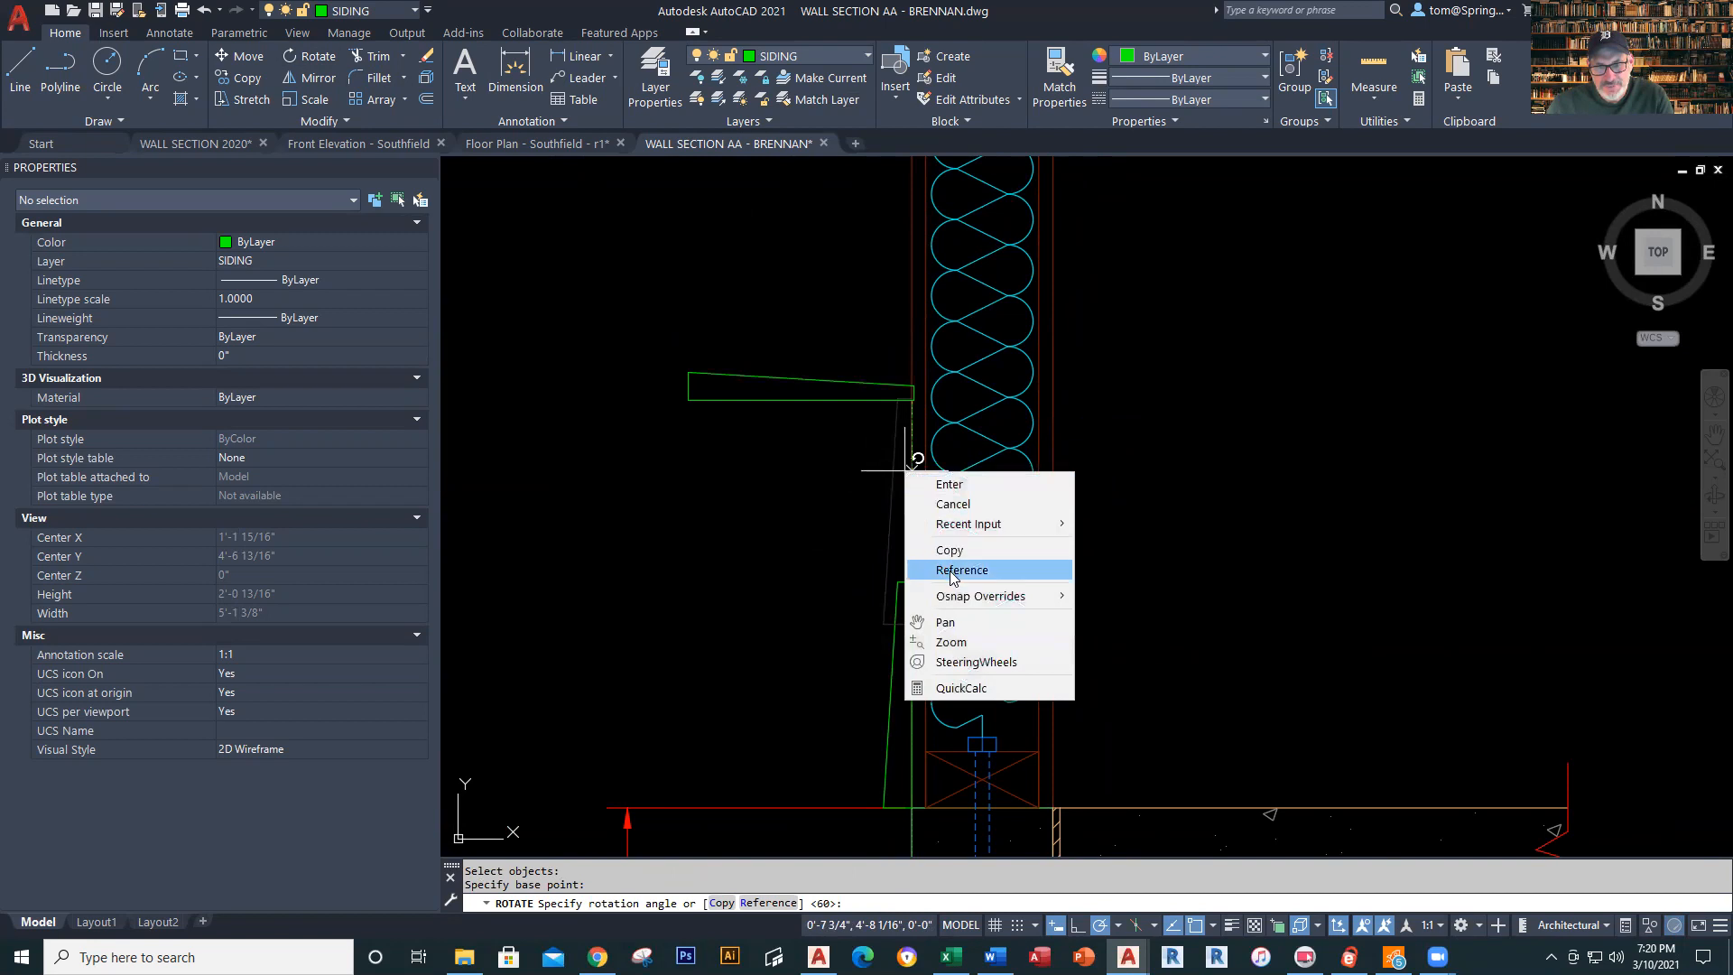
click(952, 573)
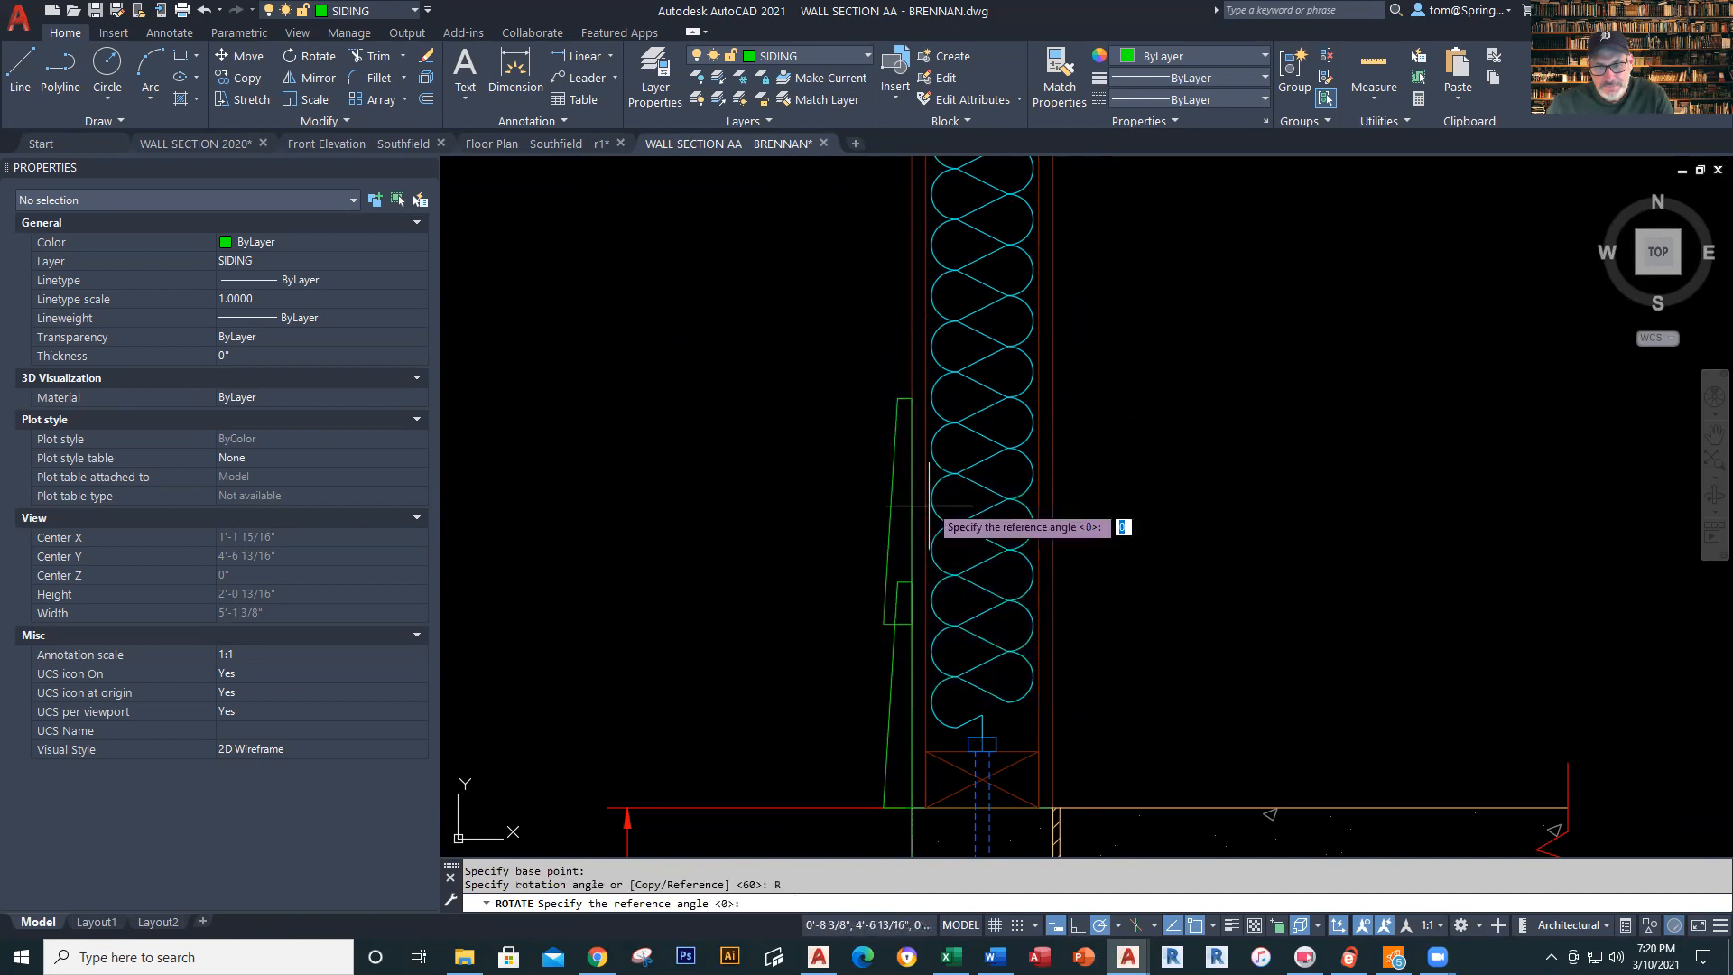
click(912, 399)
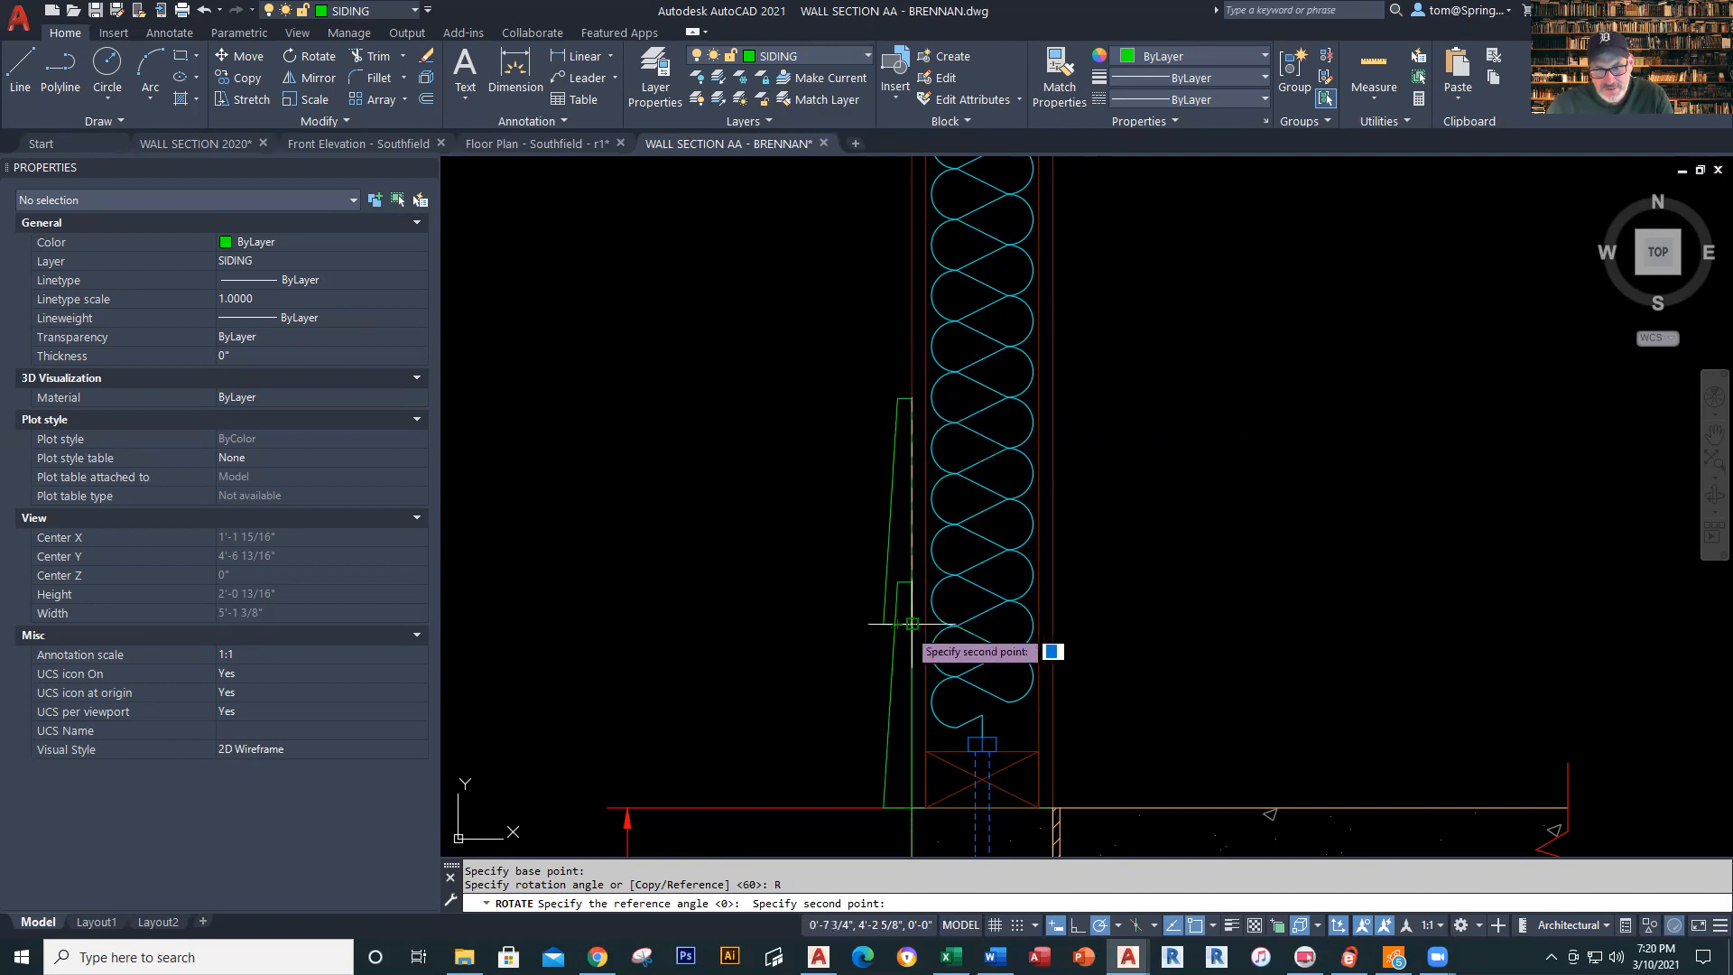
click(912, 624)
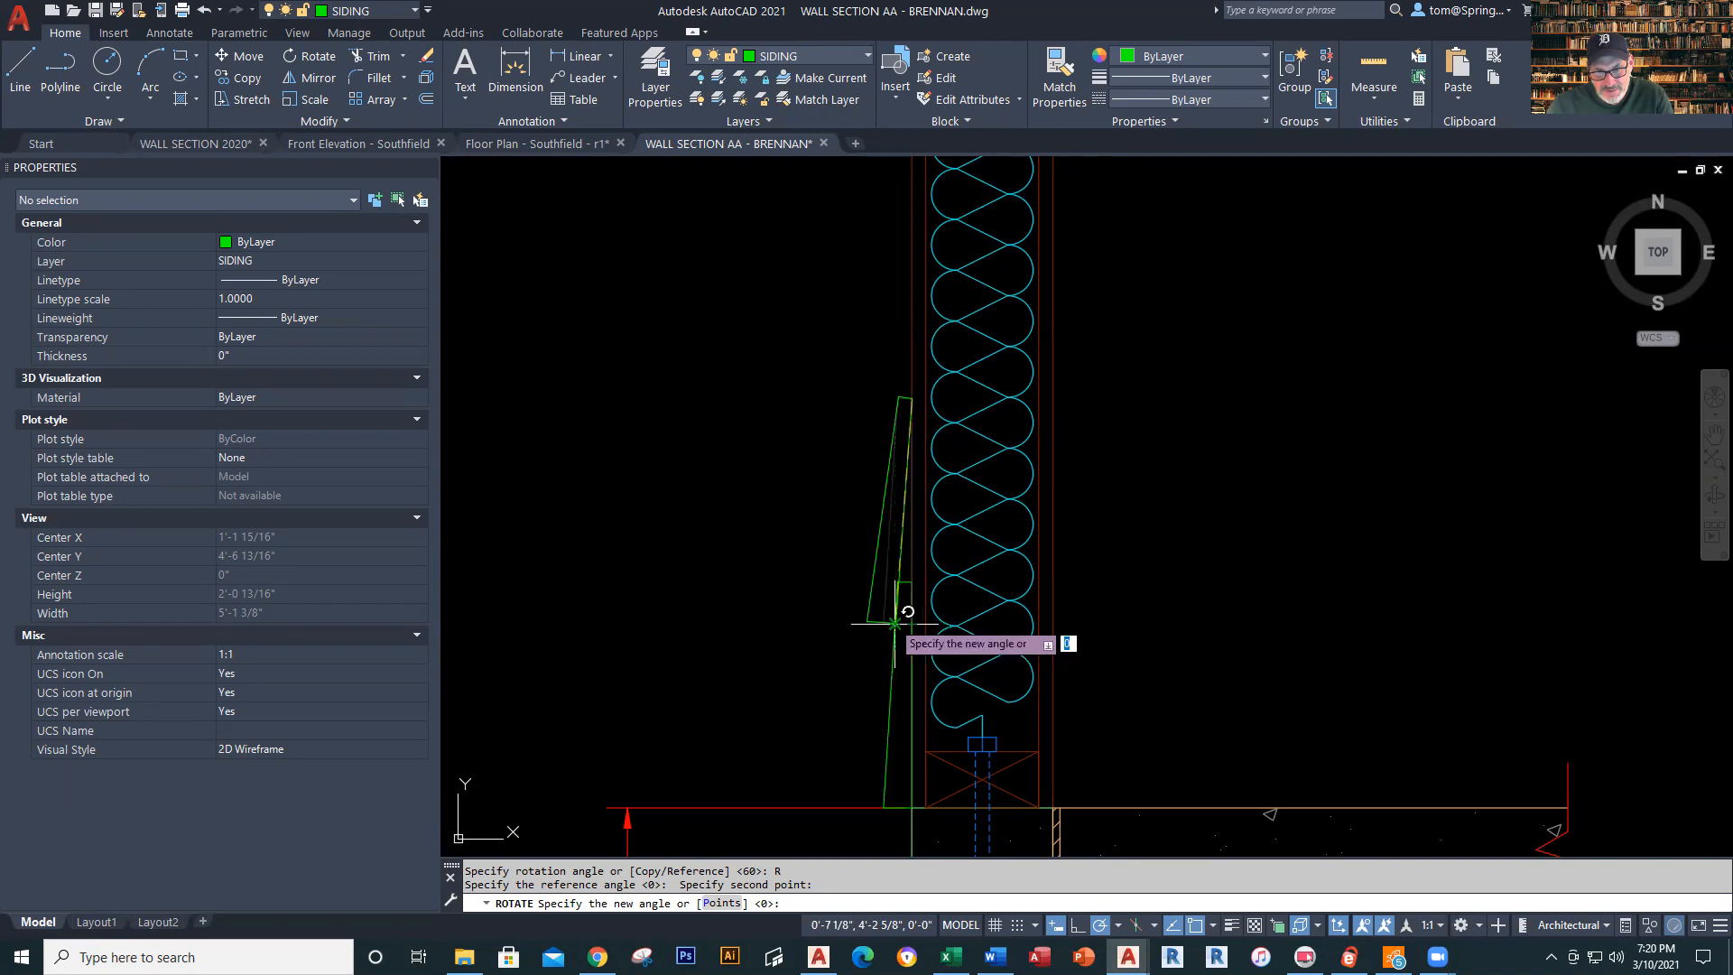
key(Return)
Copy the tilted siding board straight up from its bottom inner corner to form a third board at the same spacing
scroll(1116, 592, down, 3)
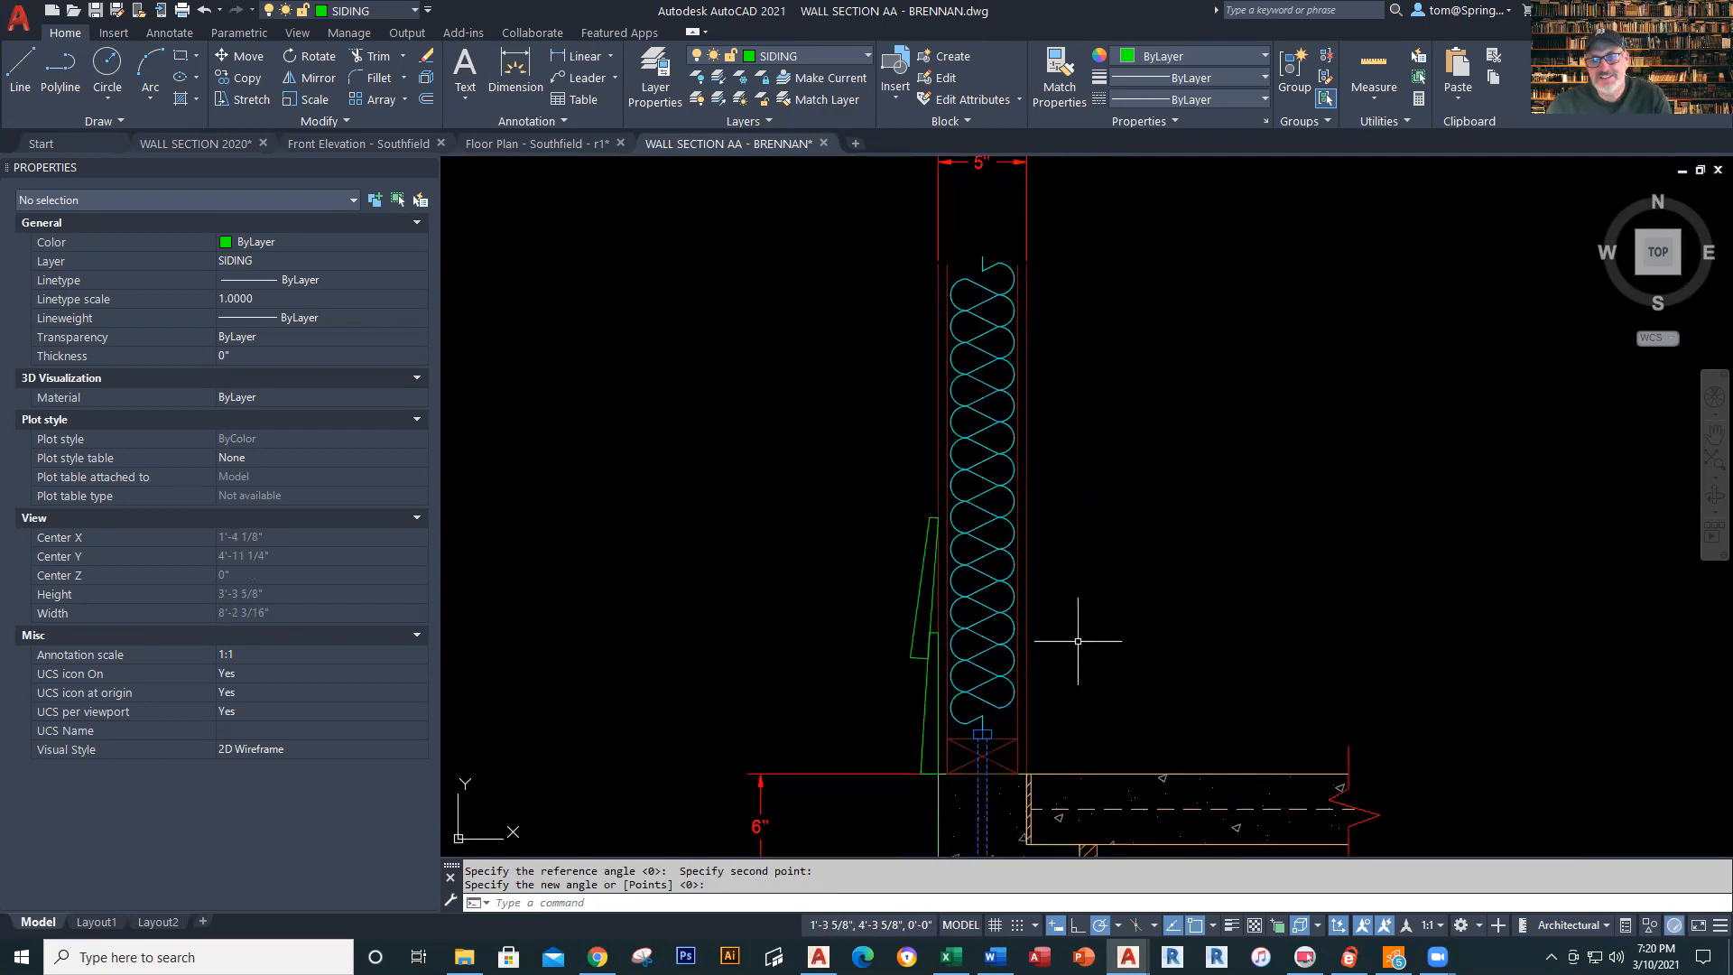
text(co)
key(Return)
click(921, 636)
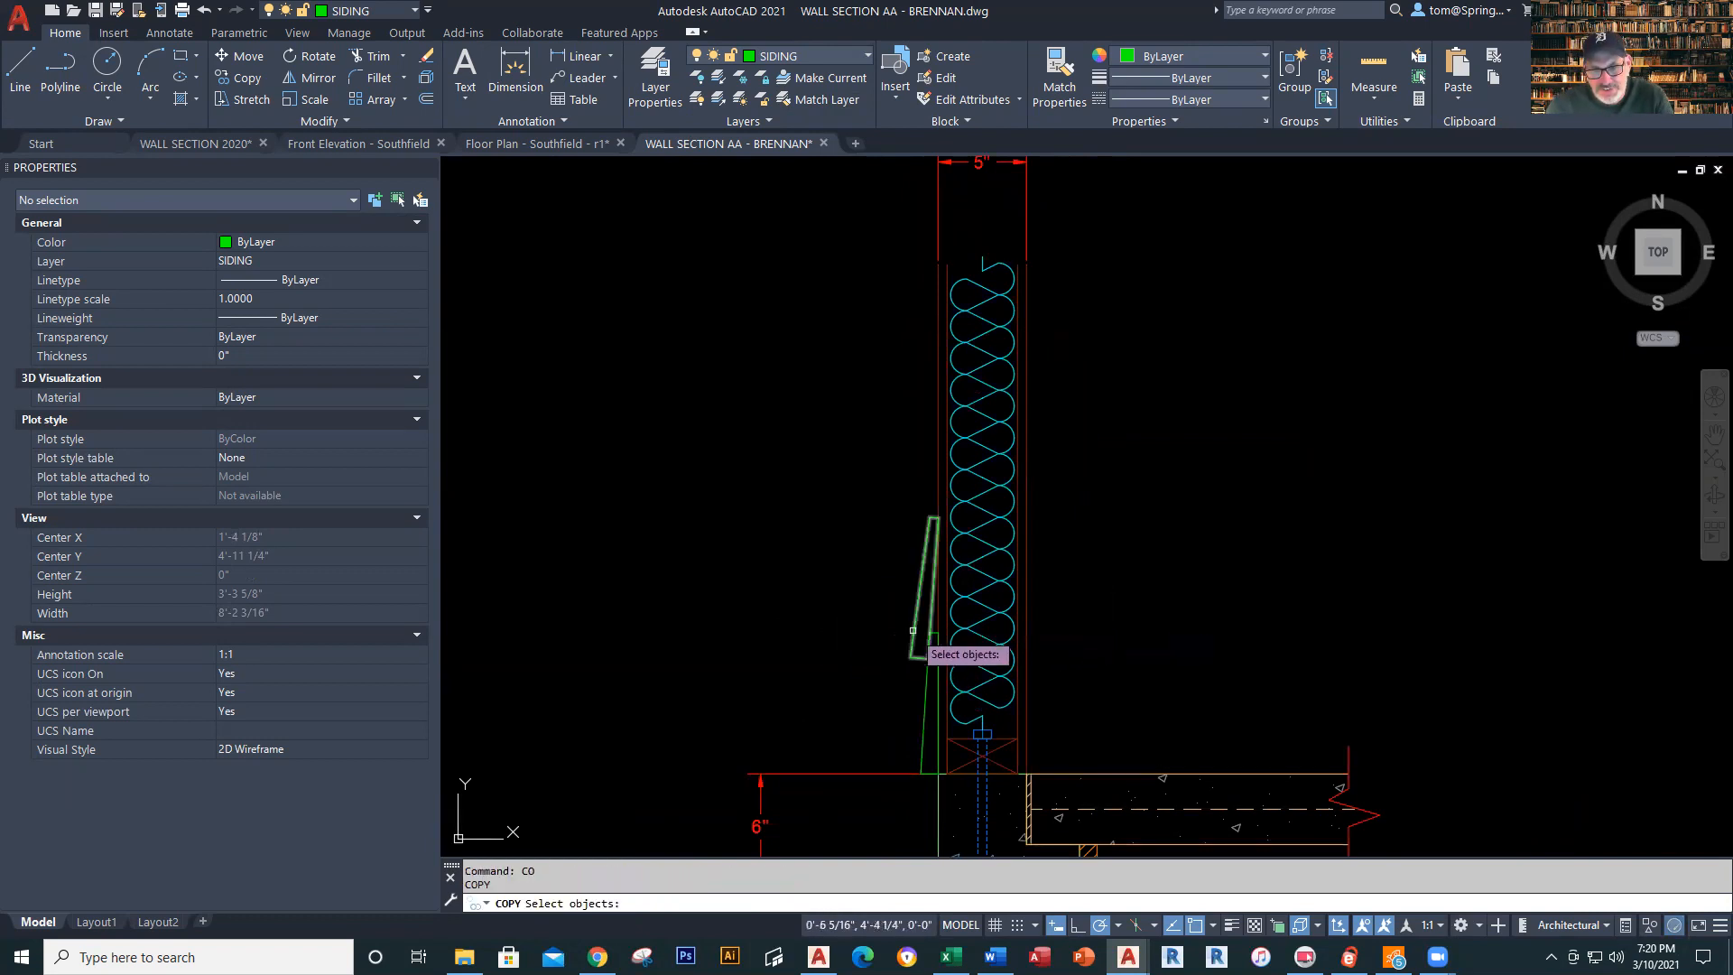
key(Return)
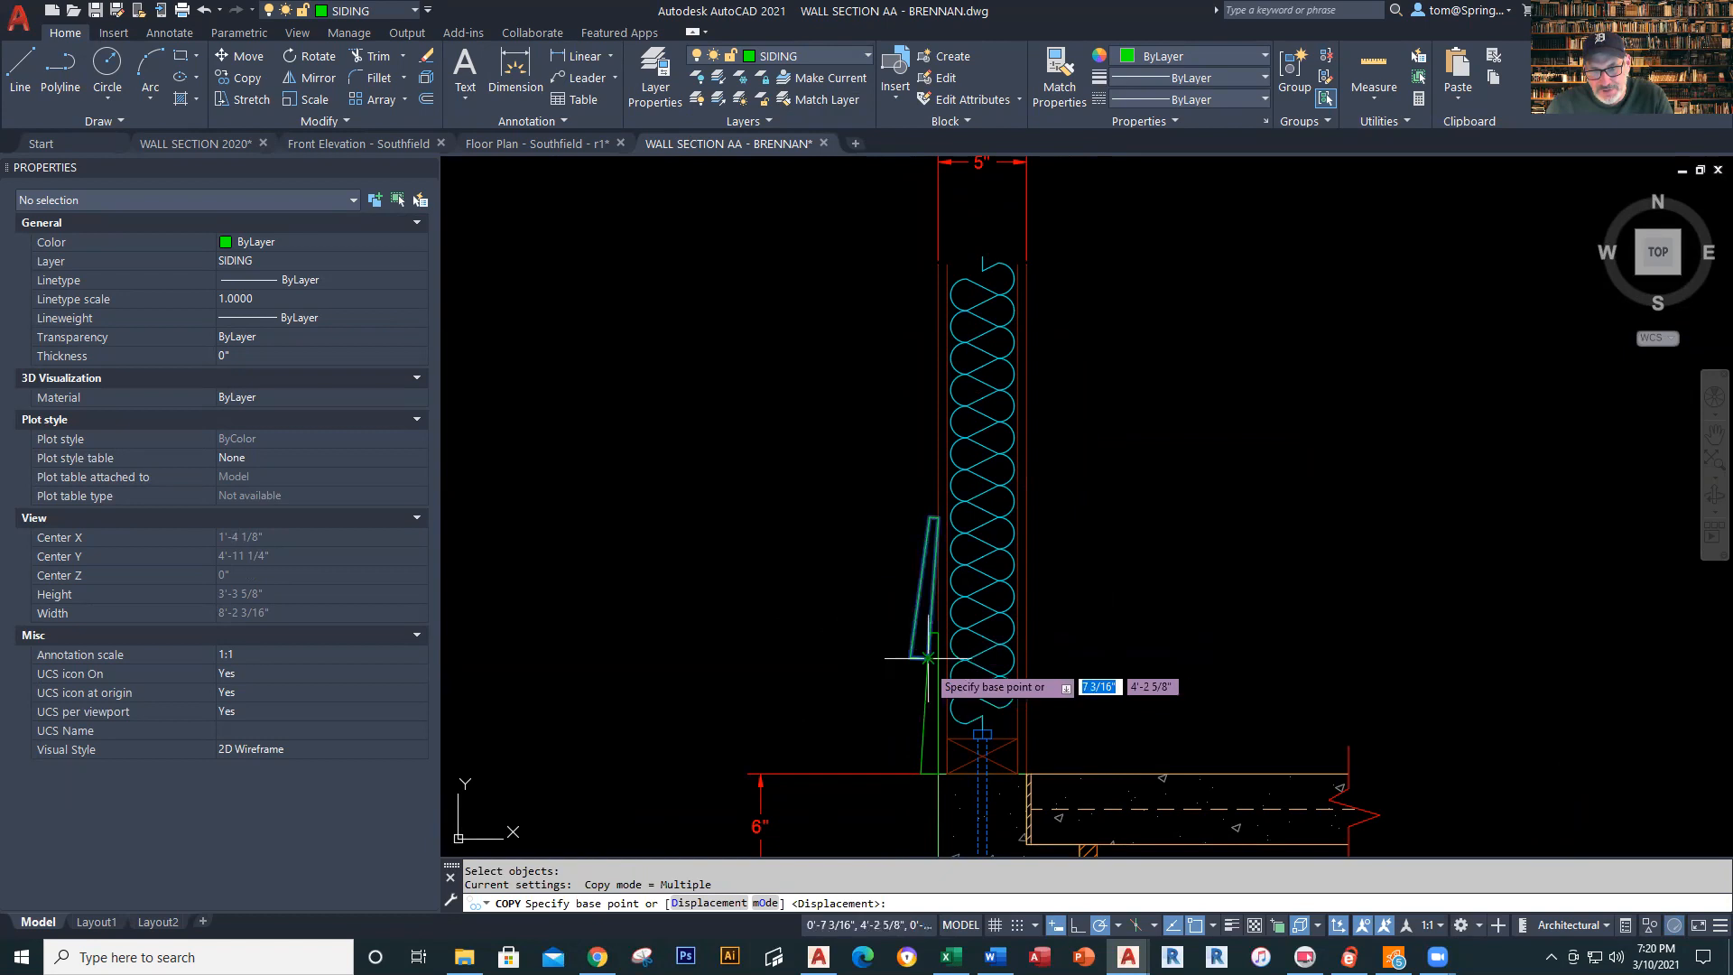
click(927, 658)
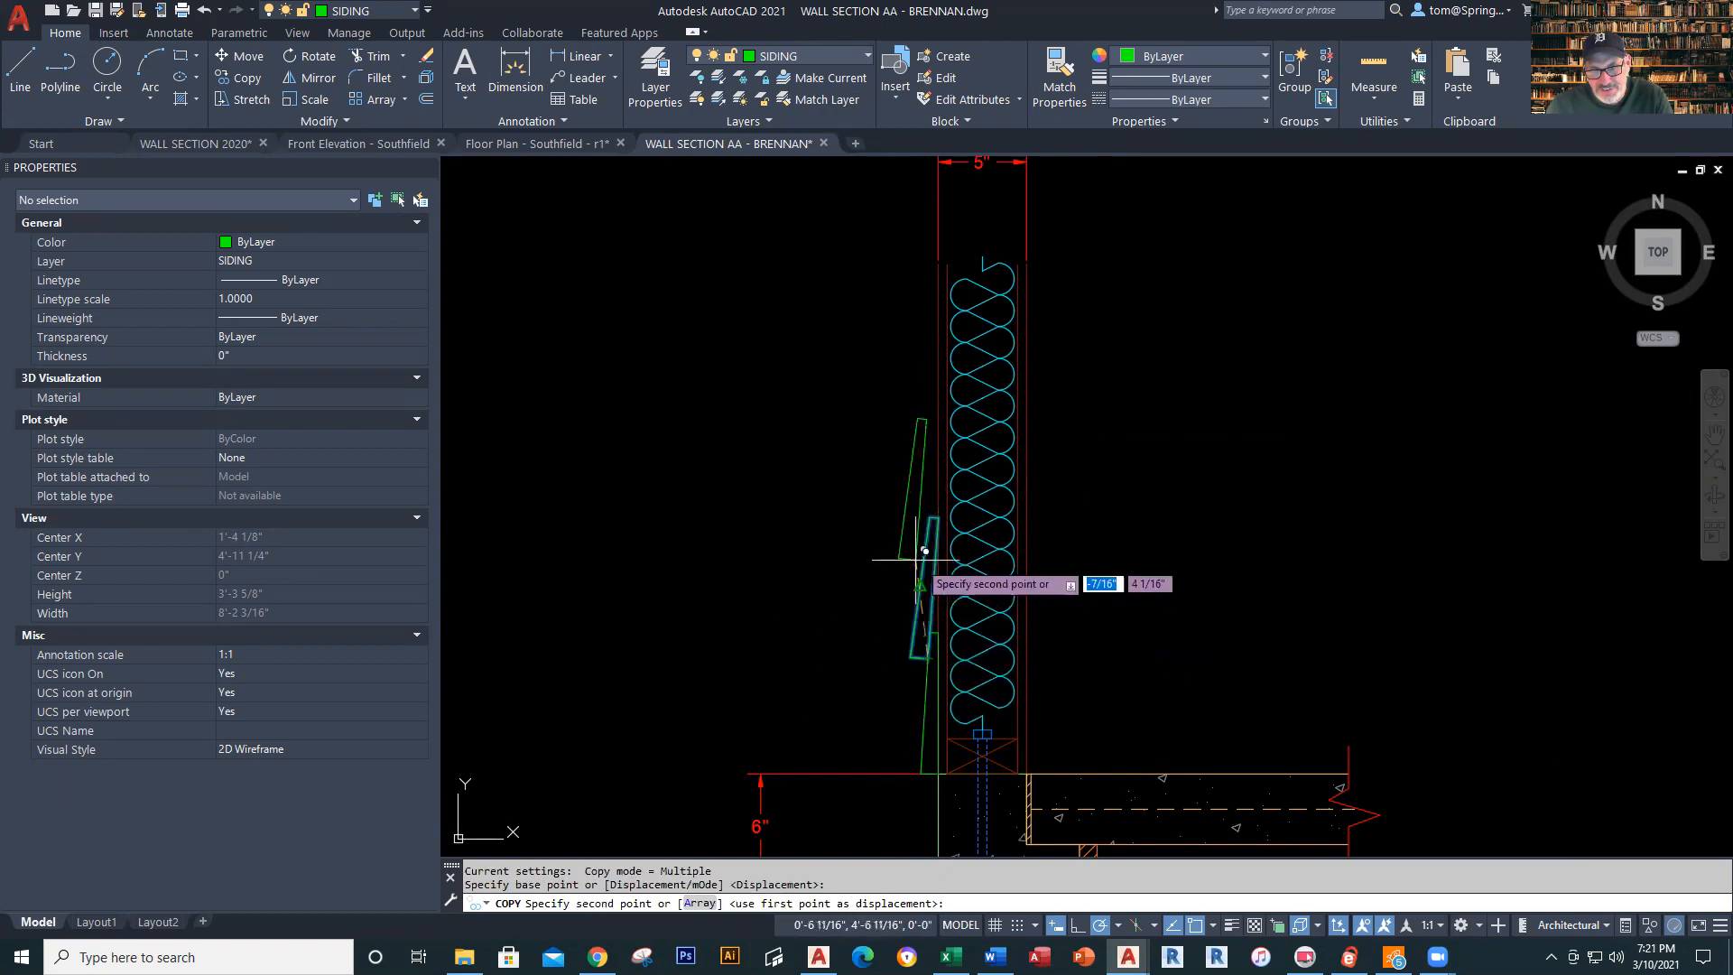
text(13)
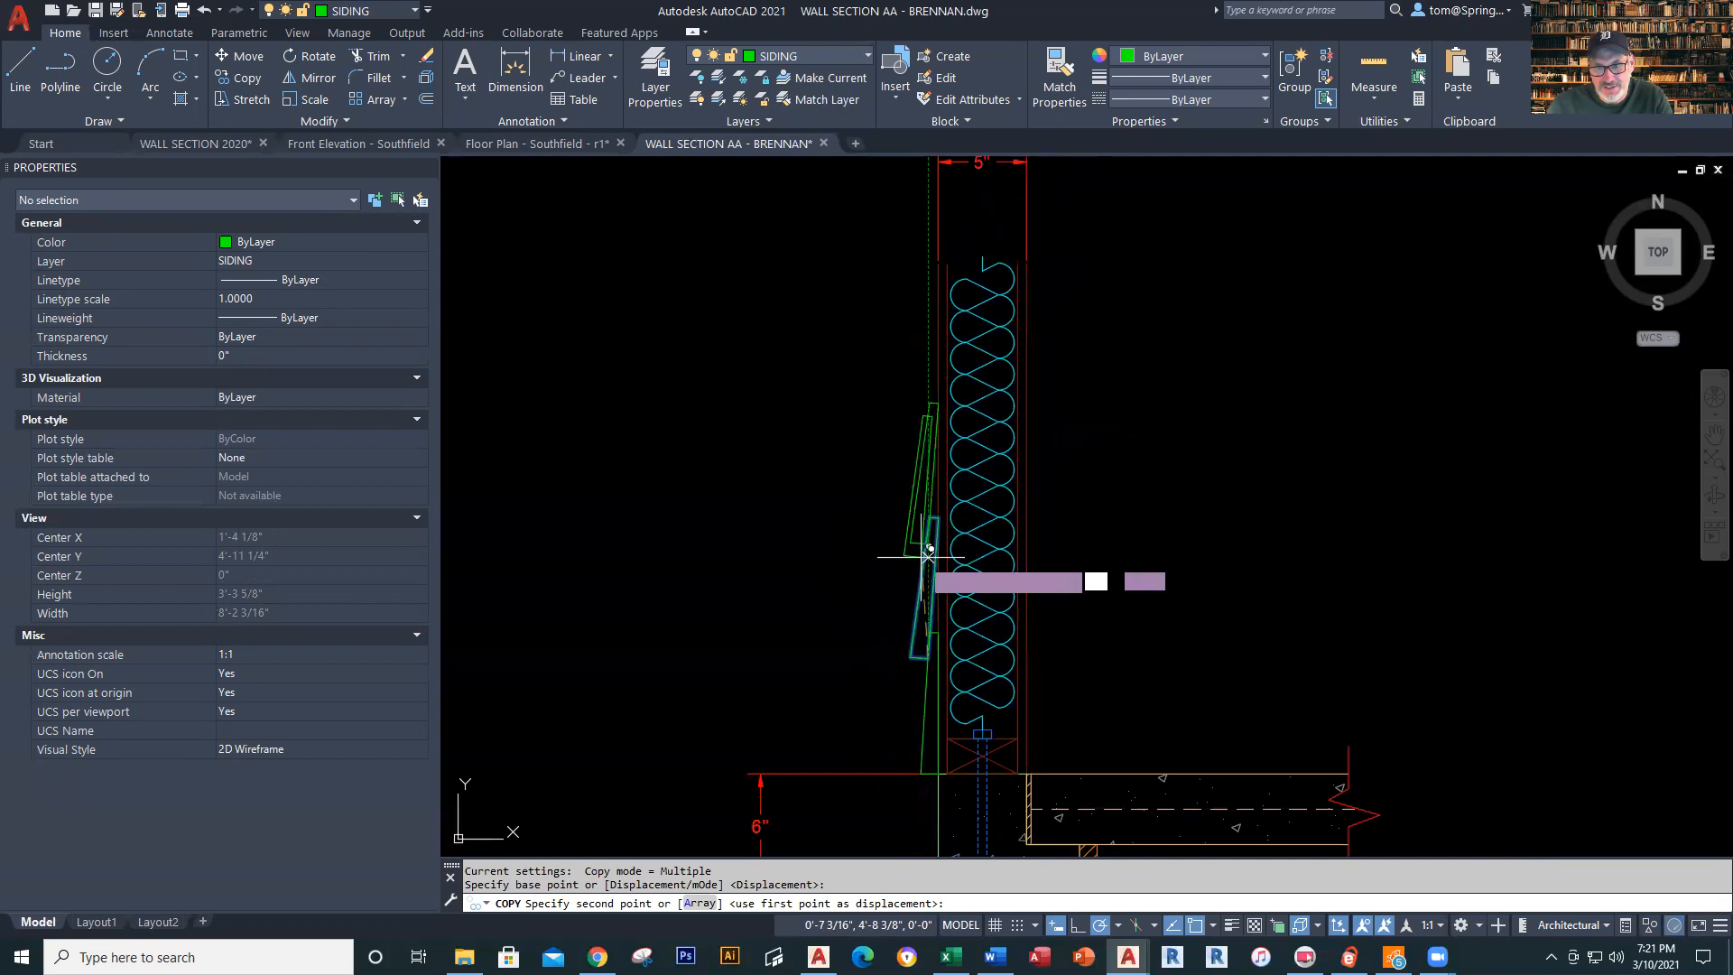
click(928, 541)
key(Escape)
key(Escape)
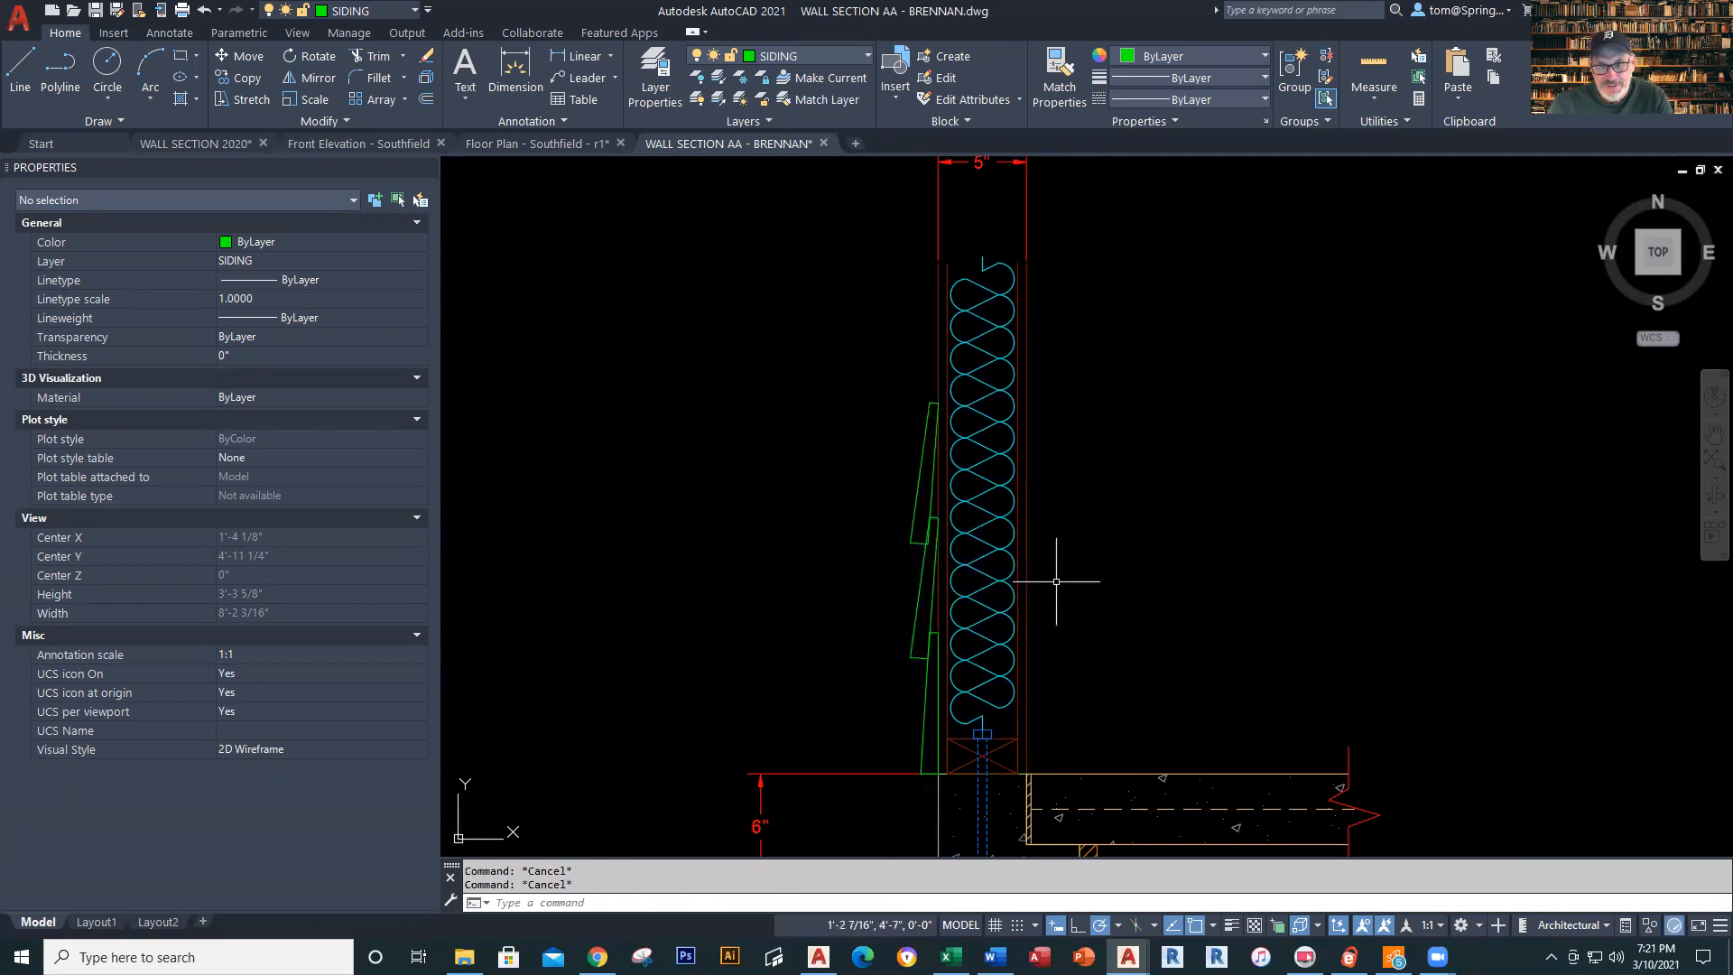
Rotate the third siding board about its top inner corner by reference, bringing its bottom inner corner onto the outer face of the board below
scroll(1047, 578, up, 2)
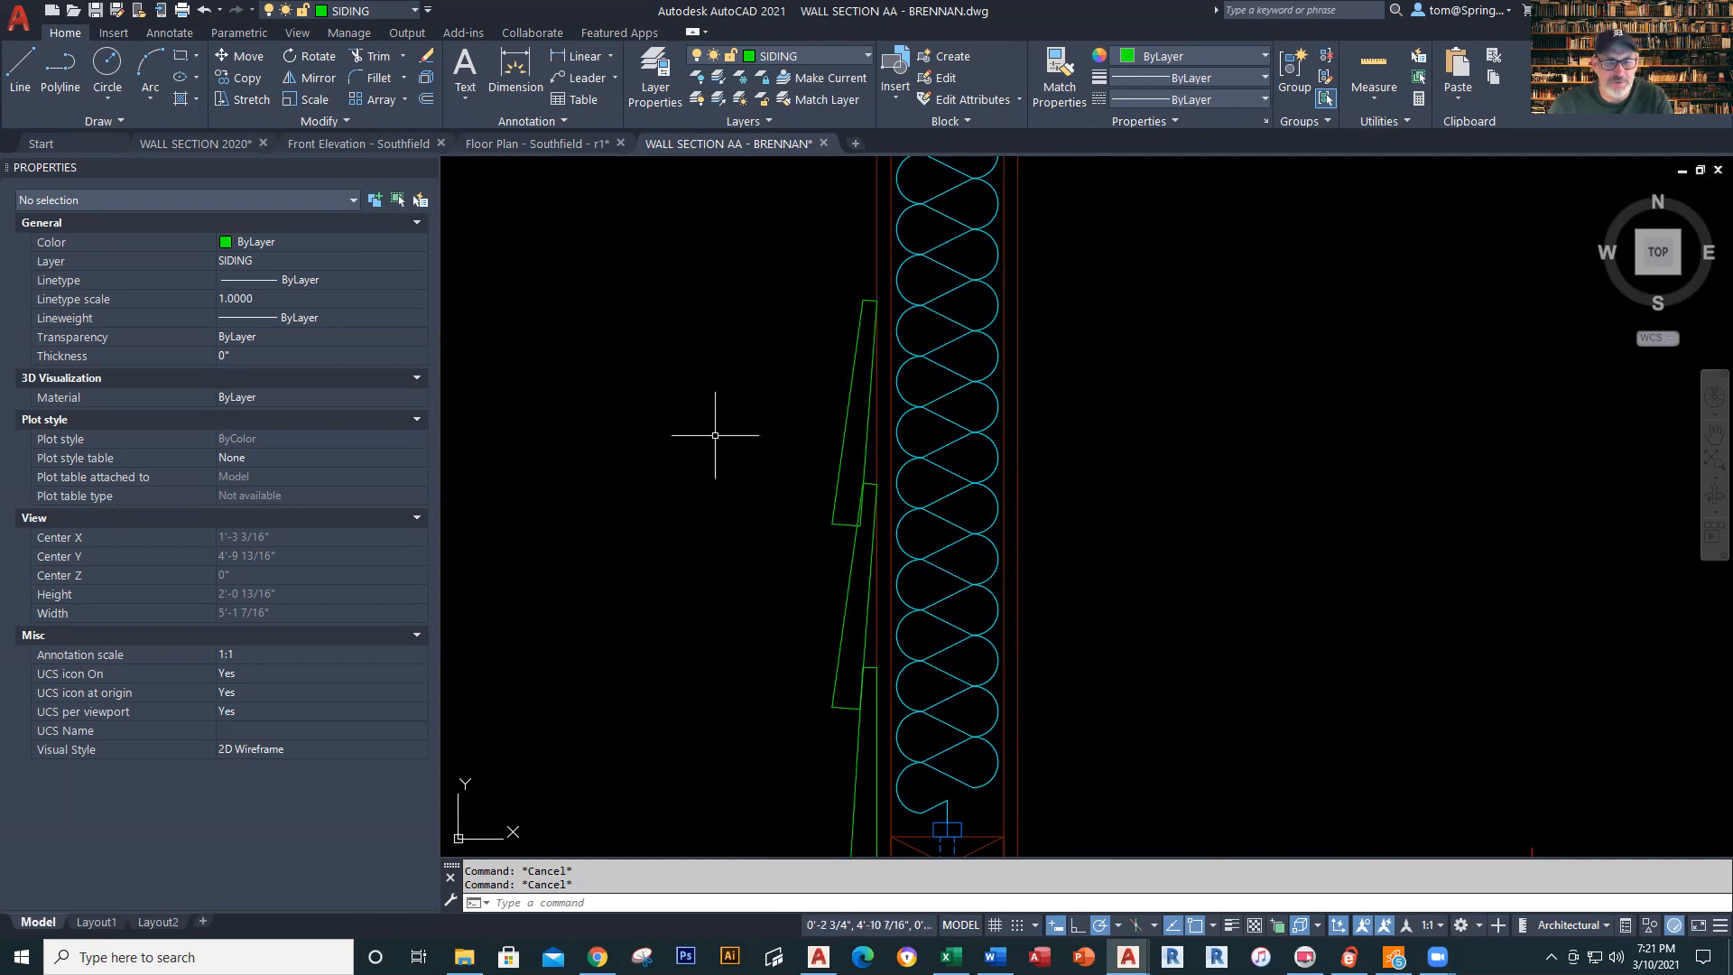
click(332, 60)
click(867, 435)
key(Return)
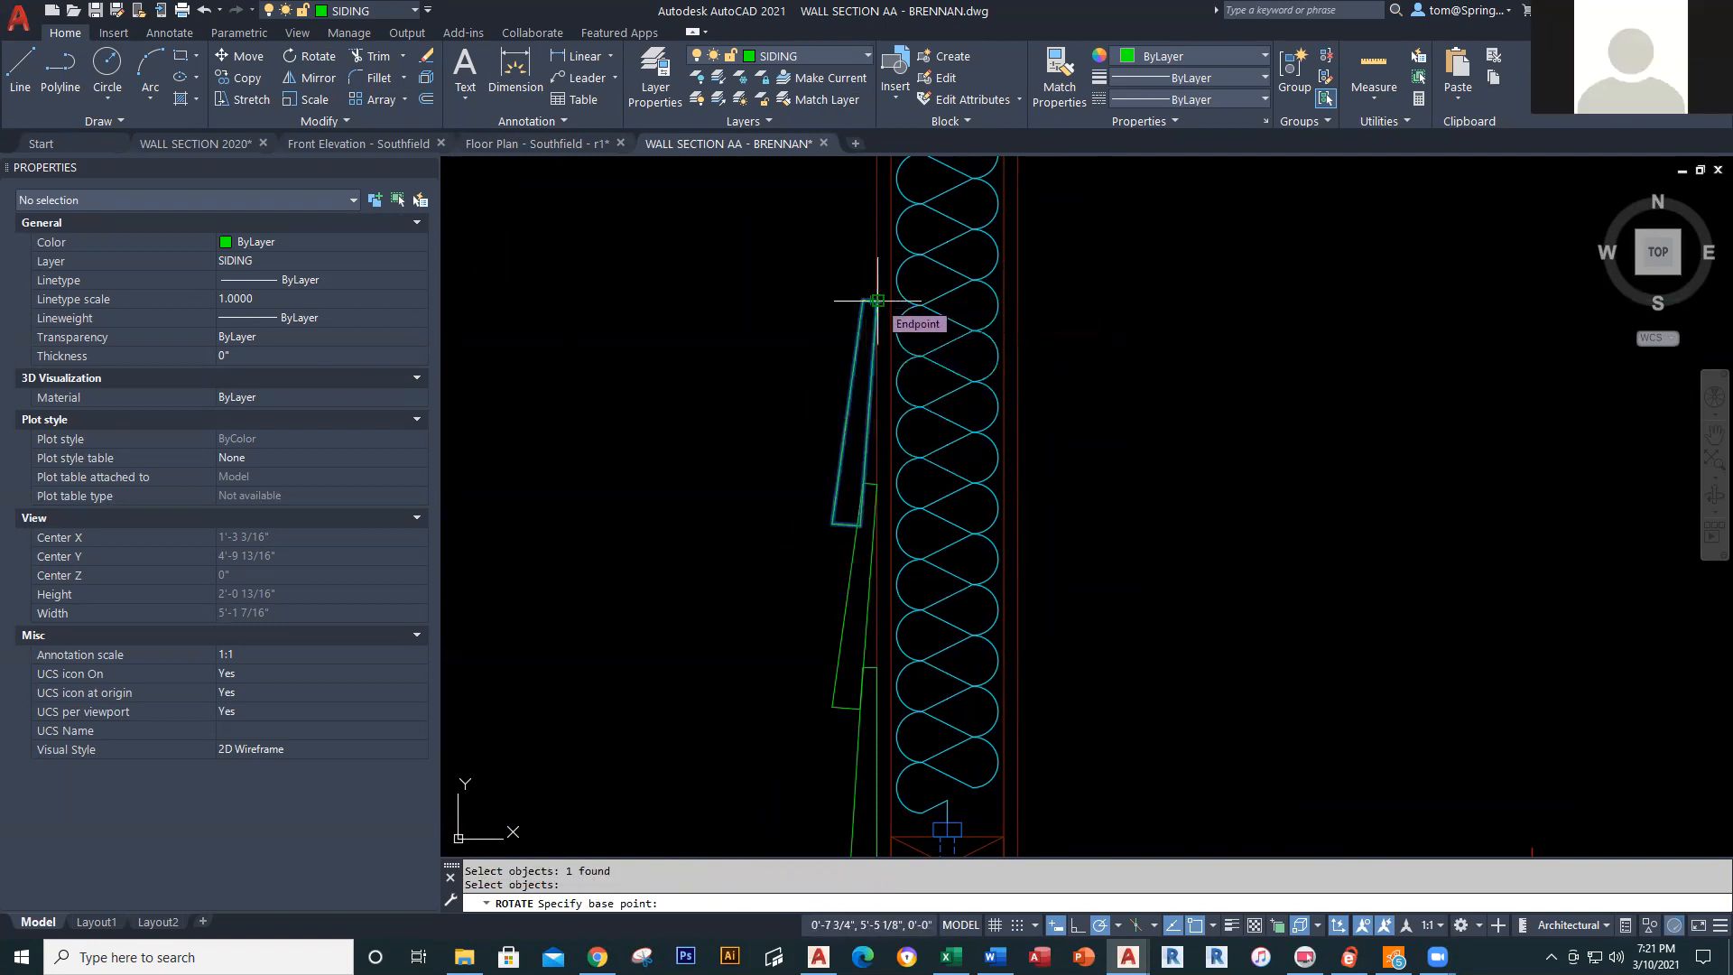
click(877, 300)
right_click(848, 457)
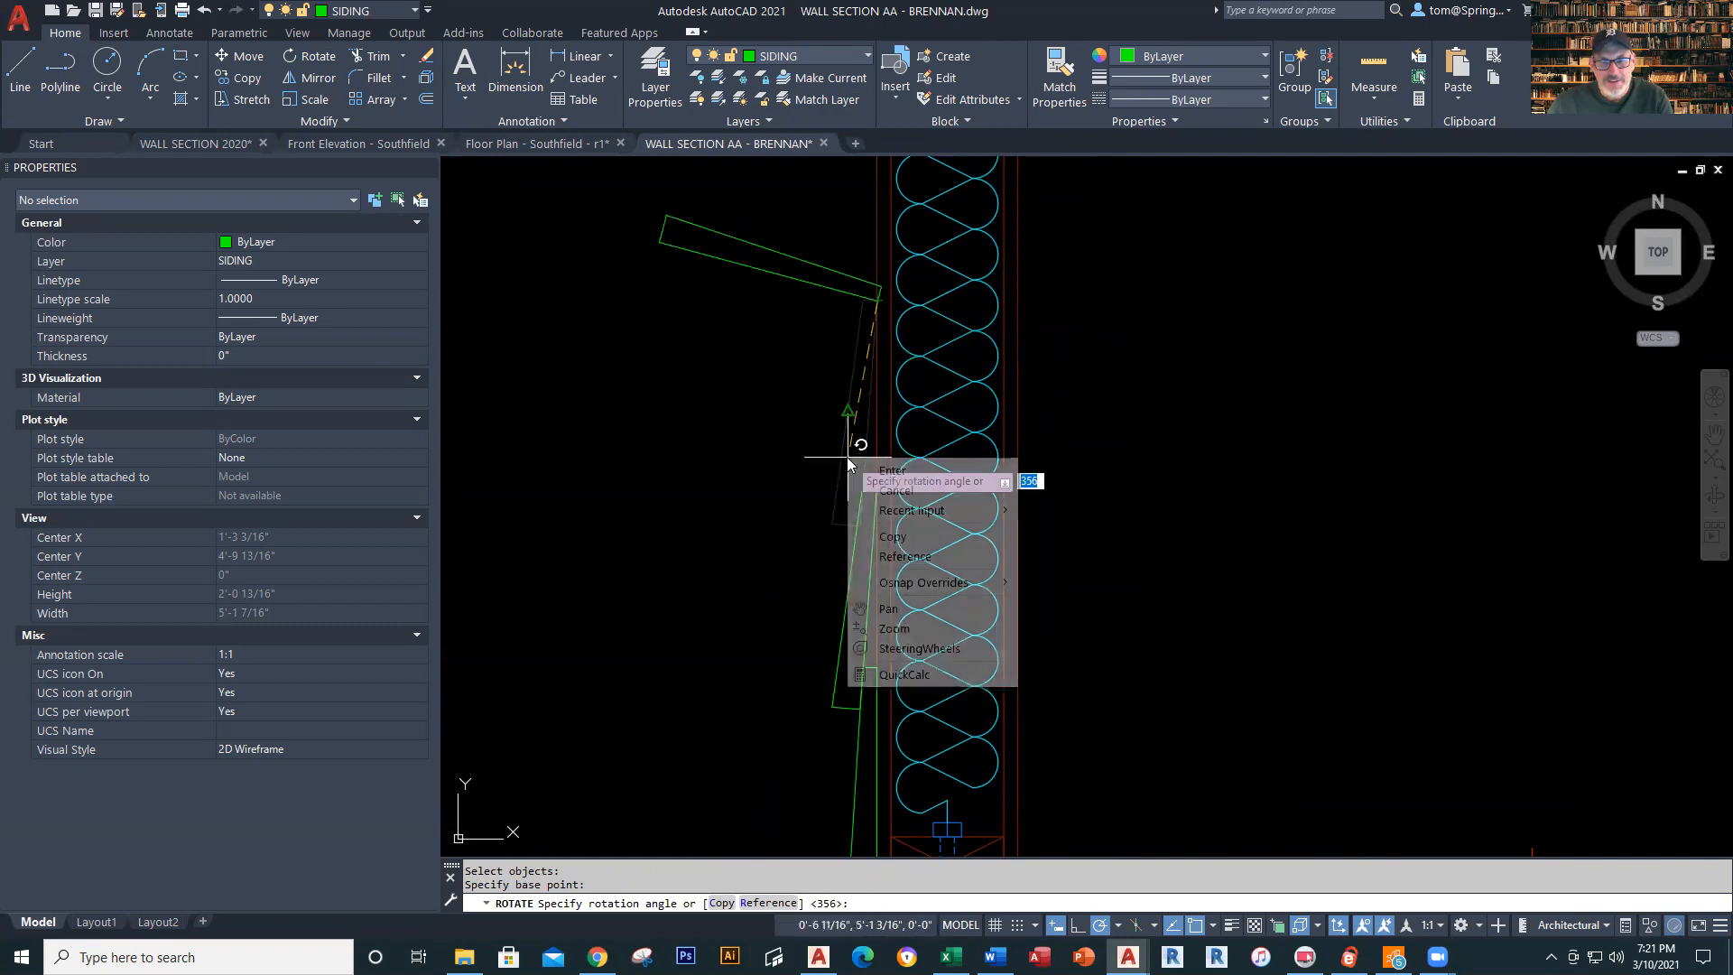
click(926, 554)
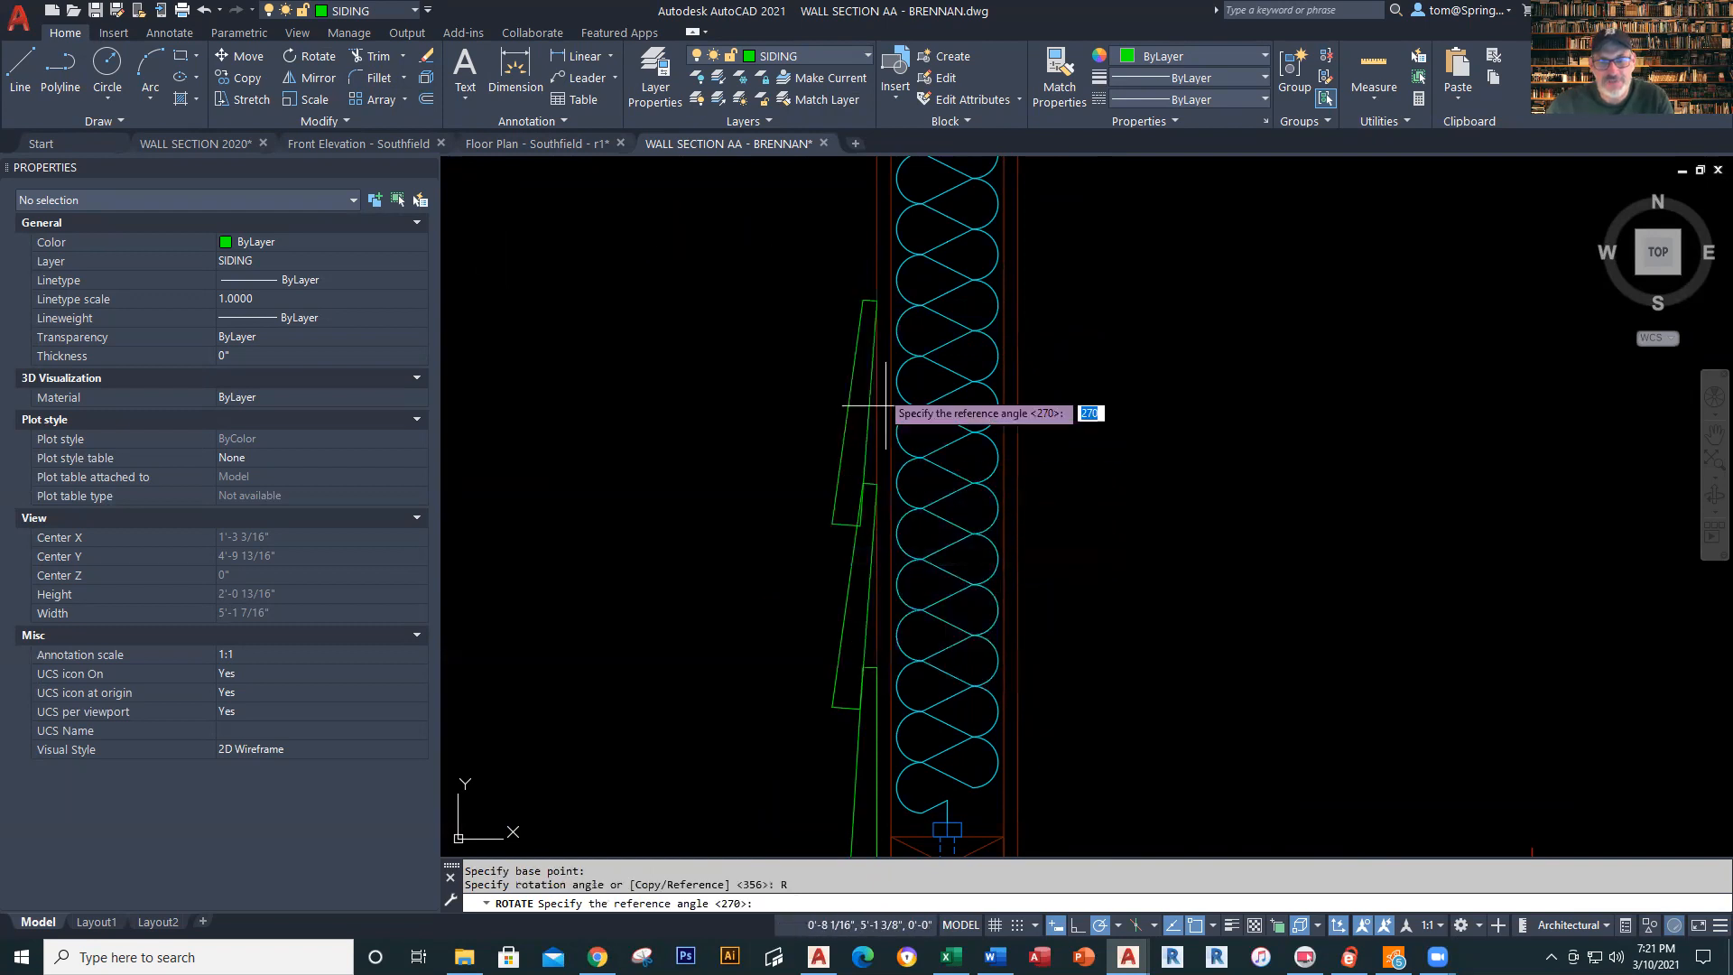
click(877, 299)
scroll(858, 499, up, 3)
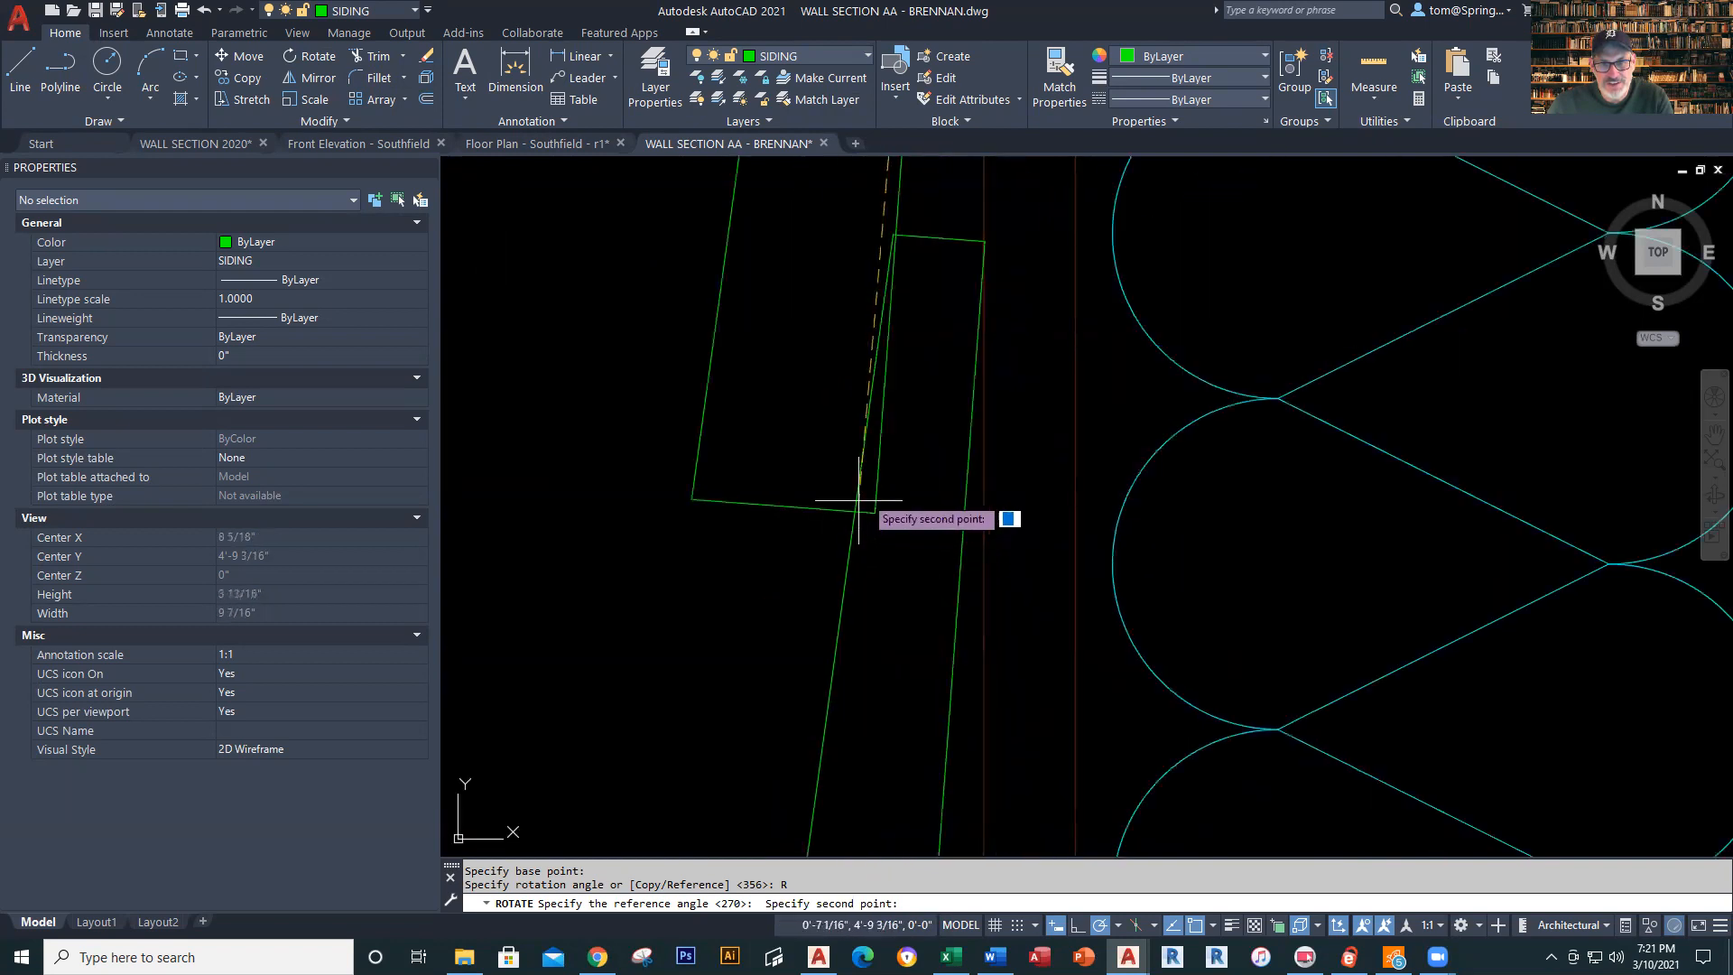
click(856, 511)
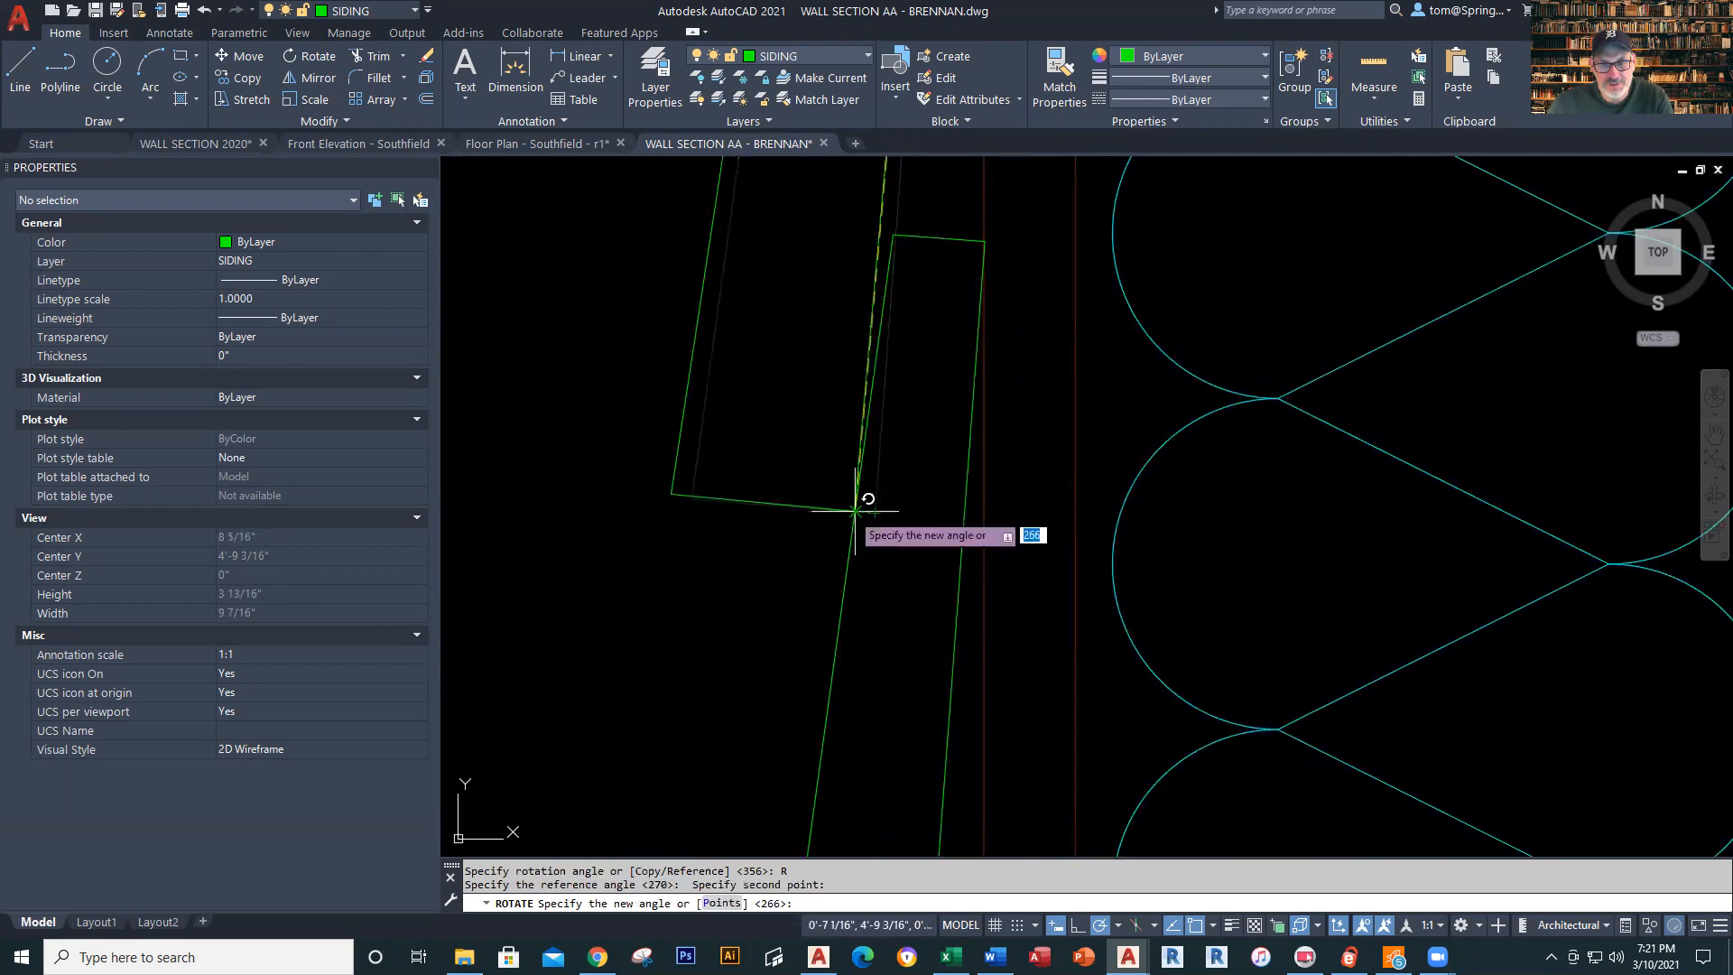
key(Escape)
Check how the overlapping siding boards meet, and look over the whole wall section from the footing to the top of the wall
scroll(890, 578, down, 5)
middle_drag(882, 658, 793, 580)
scroll(824, 542, up, 8)
scroll(823, 542, down, 8)
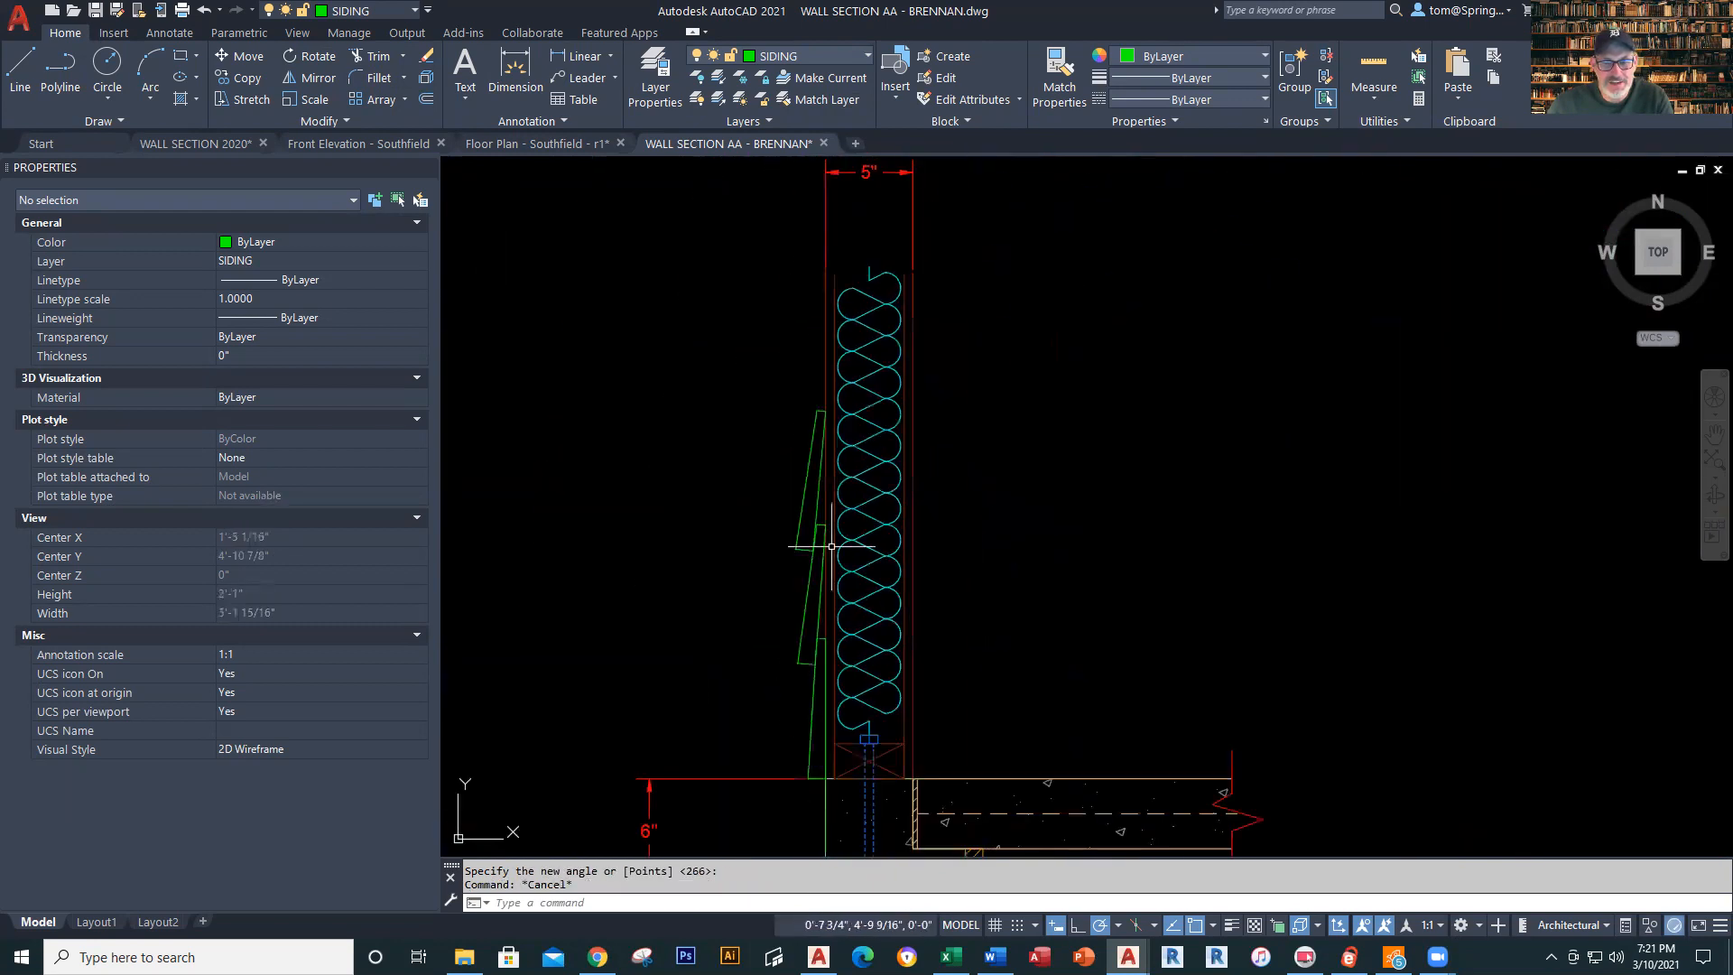
middle_drag(999, 642, 1017, 496)
scroll(1000, 536, down, 2)
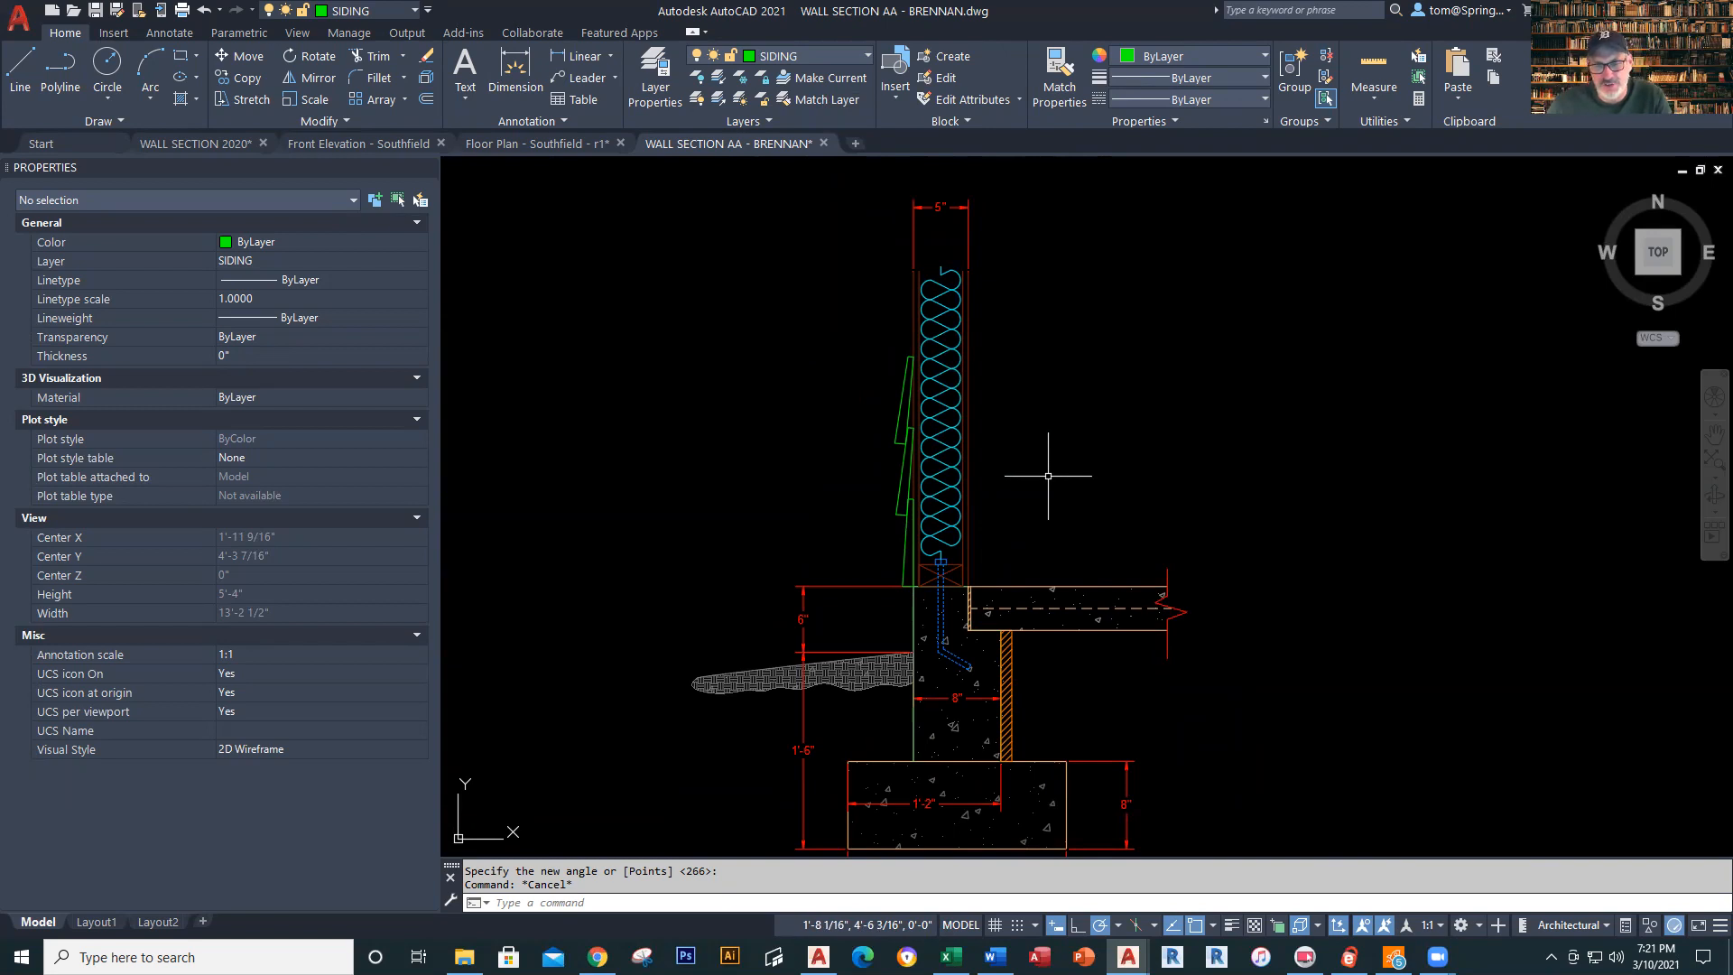
scroll(1048, 475, down, 2)
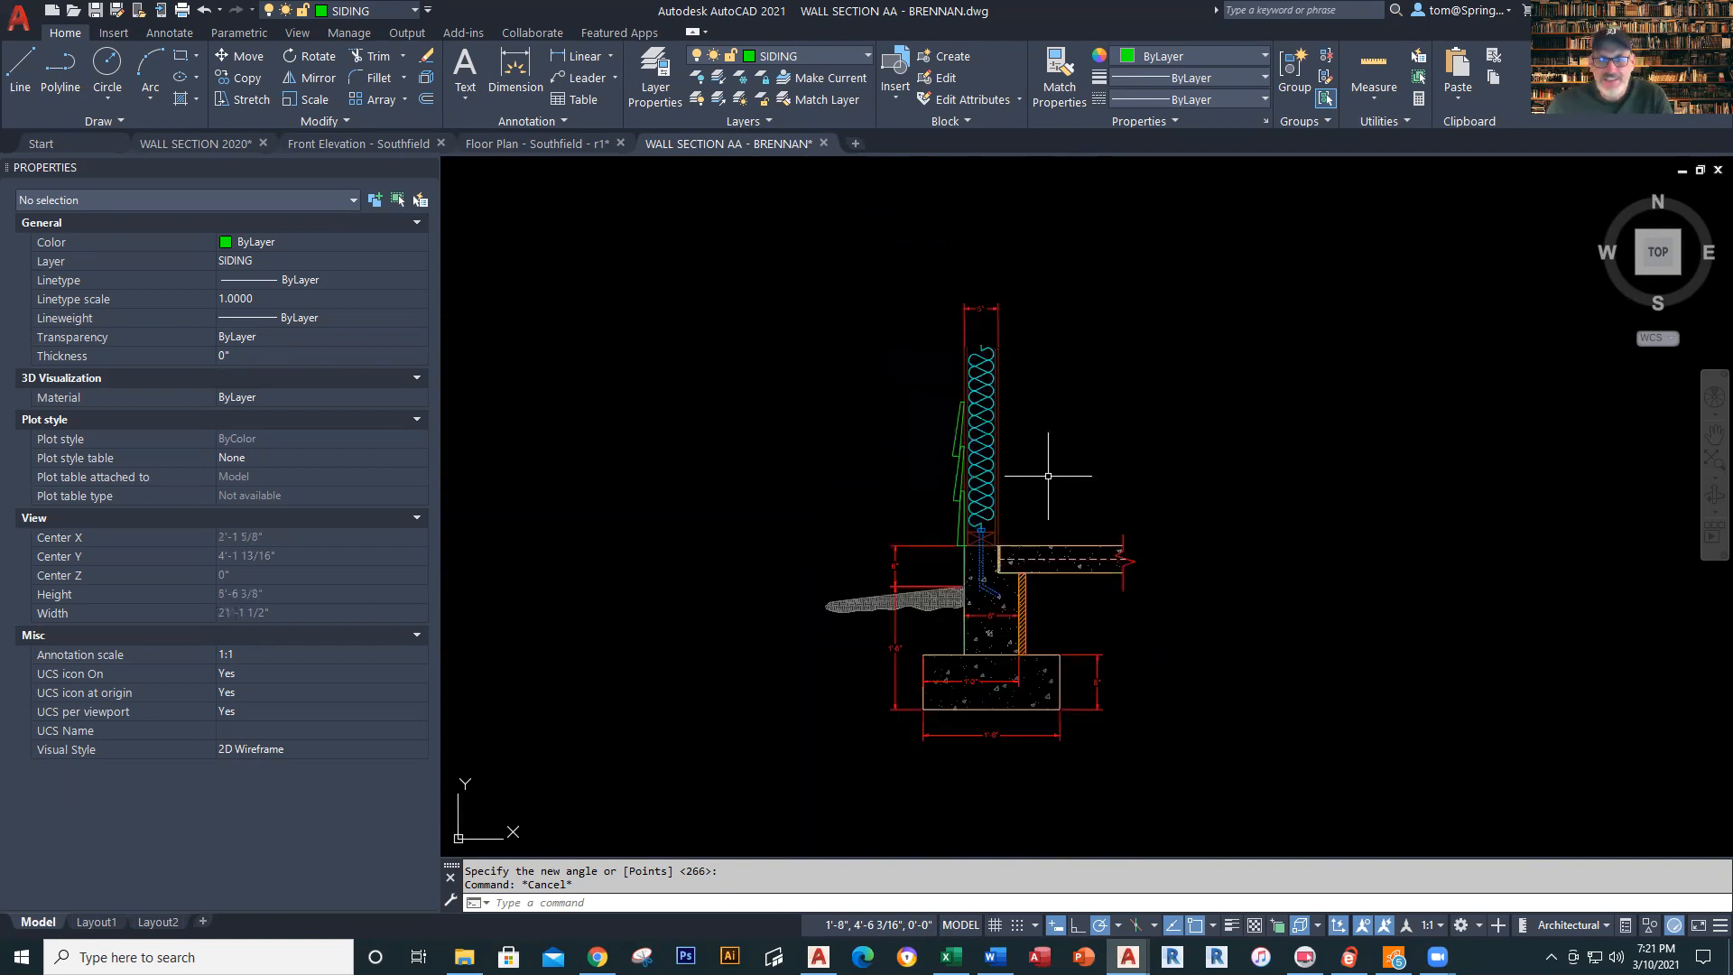
middle_drag(1048, 476, 1045, 506)
scroll(1049, 505, up, 2)
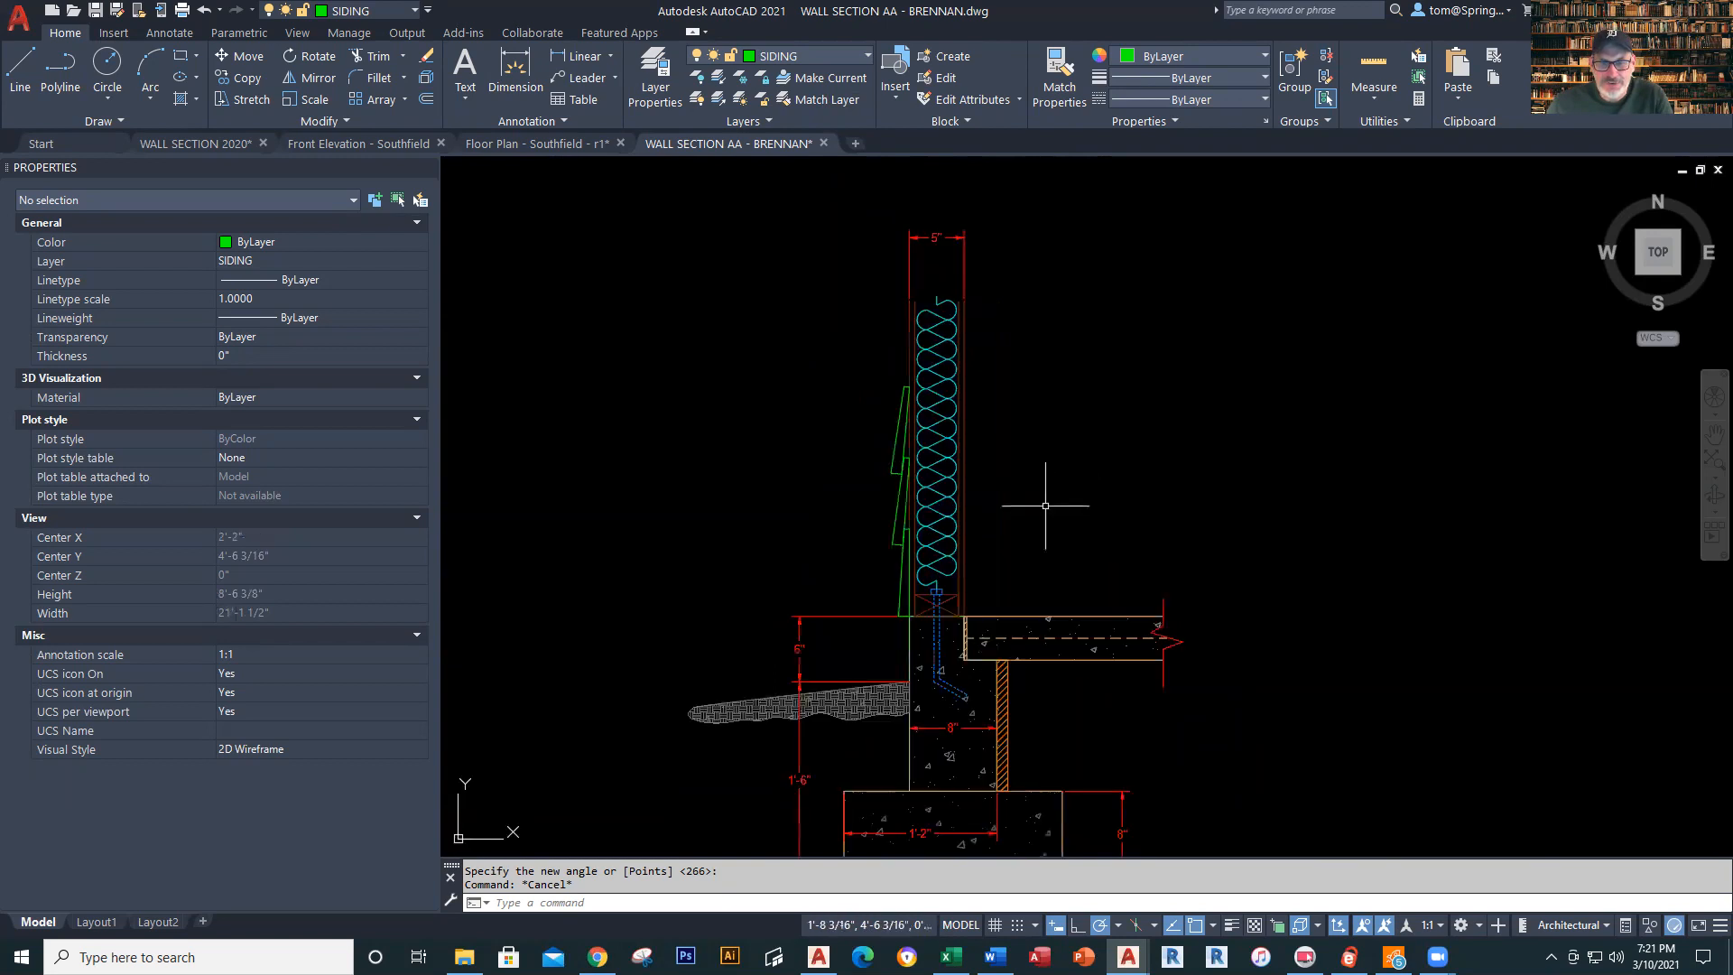
On the DIMENSIONS layer, add a vertical linear dimension outside the siding between the bottom edges of the top and middle boards
click(867, 57)
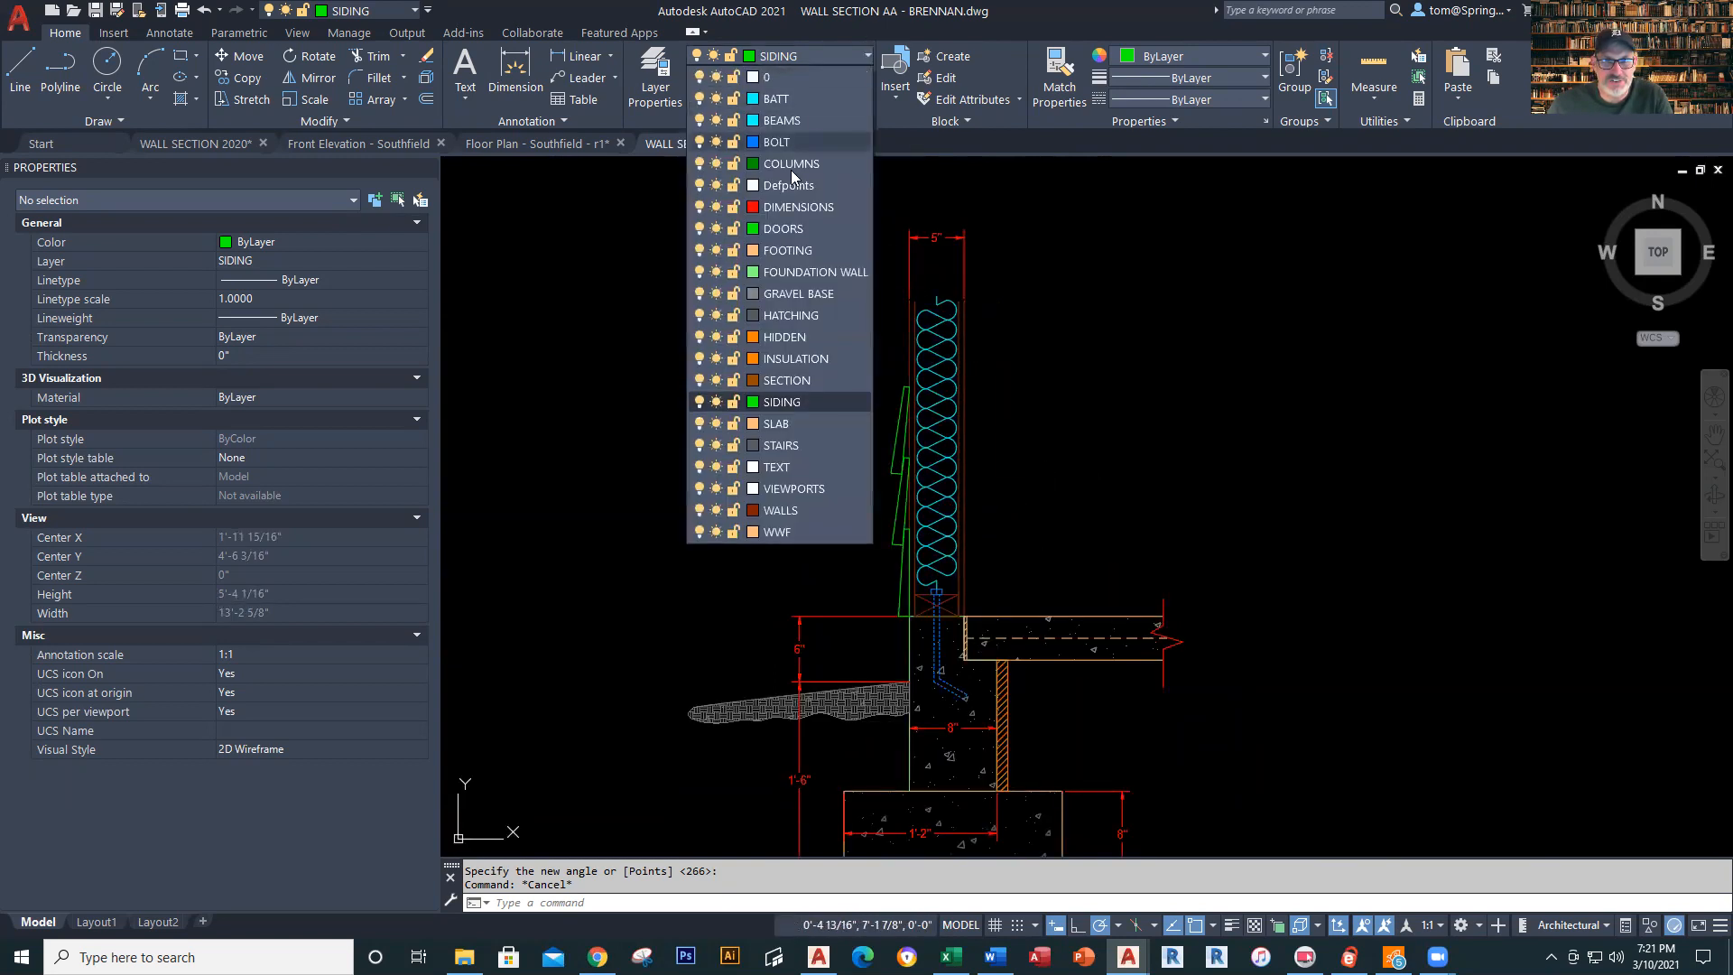
click(796, 207)
click(578, 56)
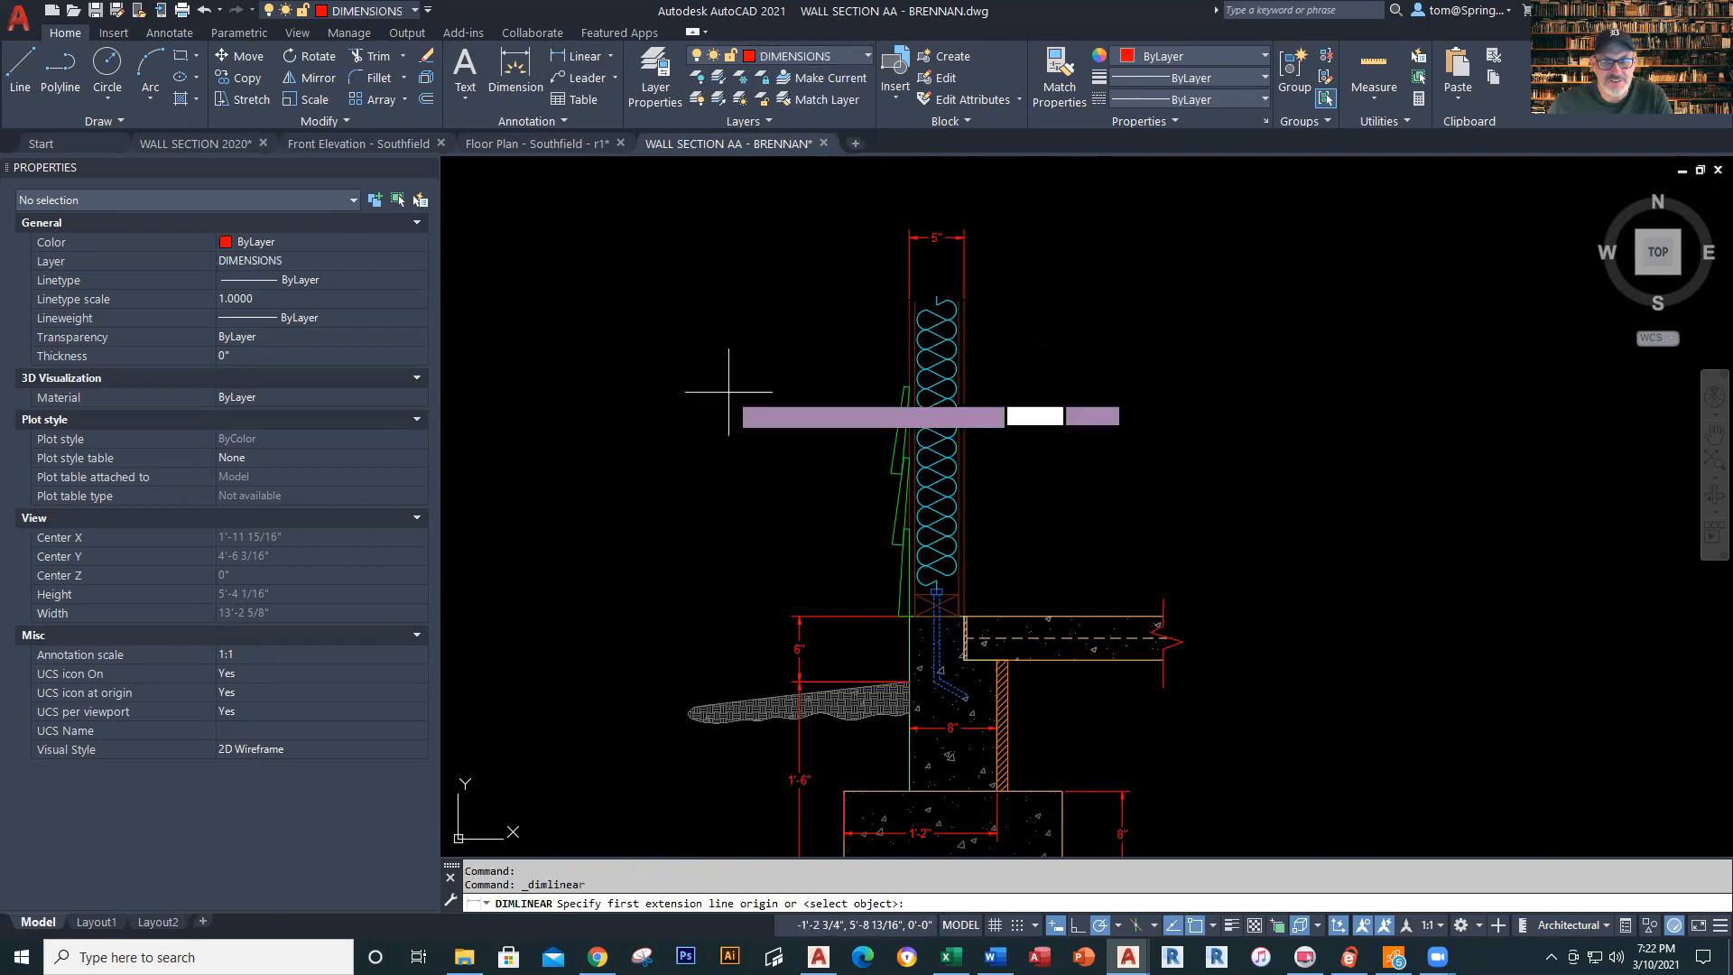
scroll(890, 510, up, 6)
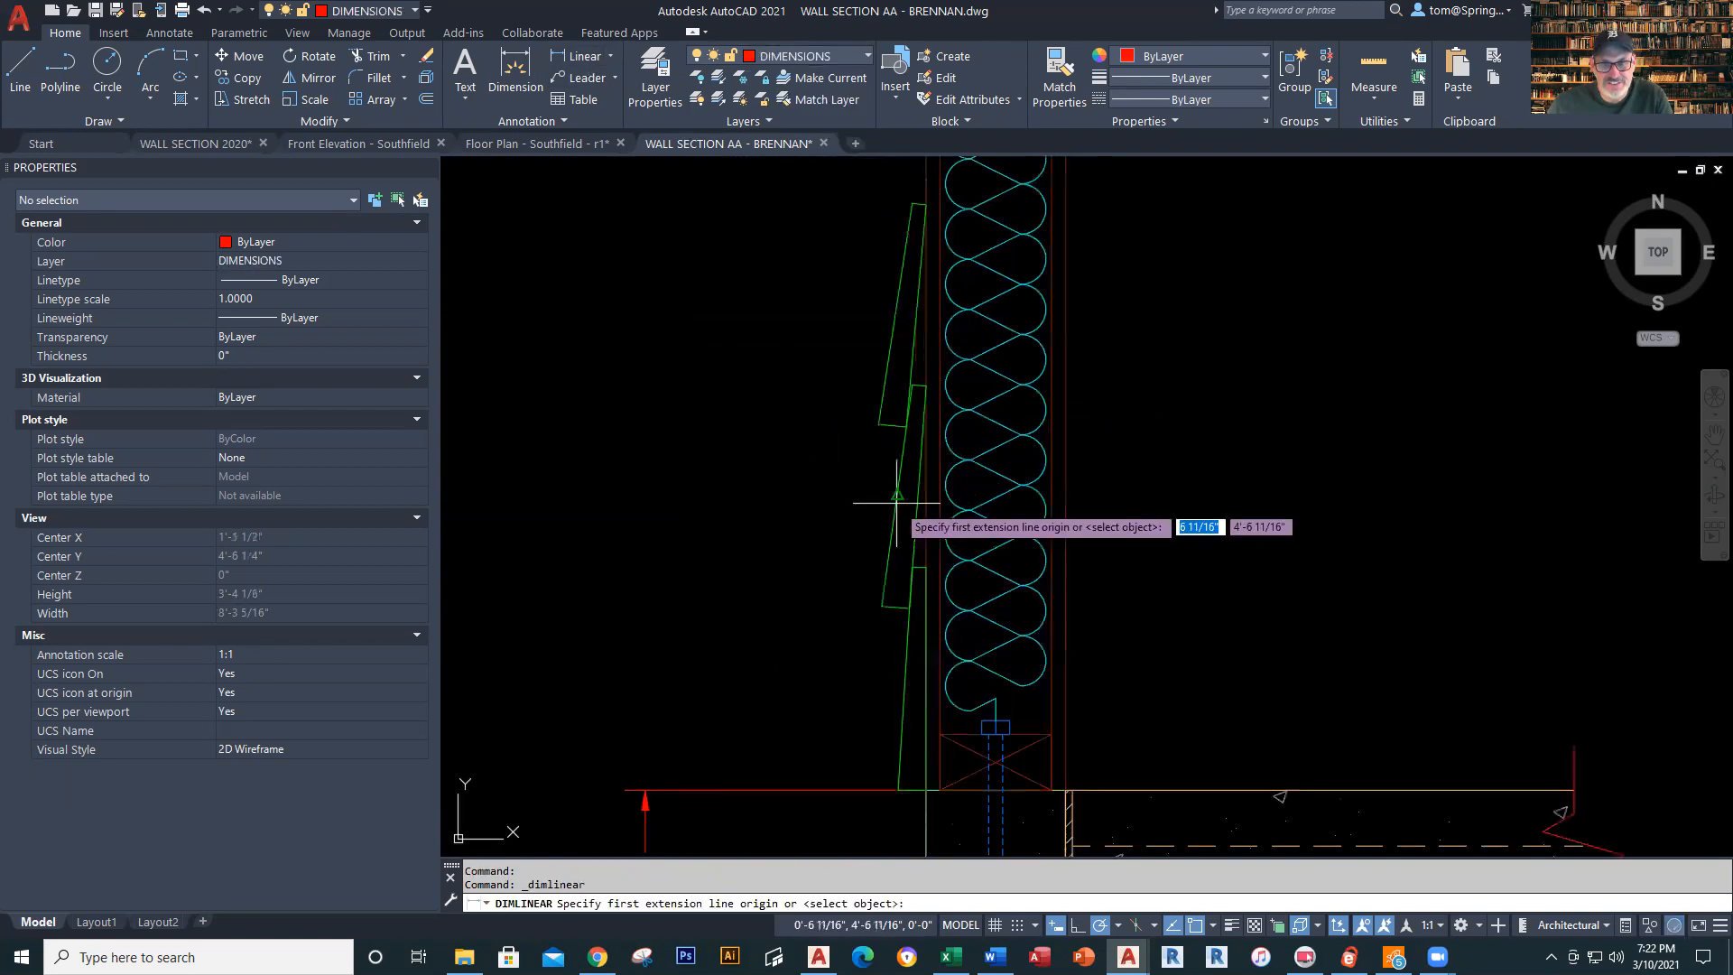
click(904, 426)
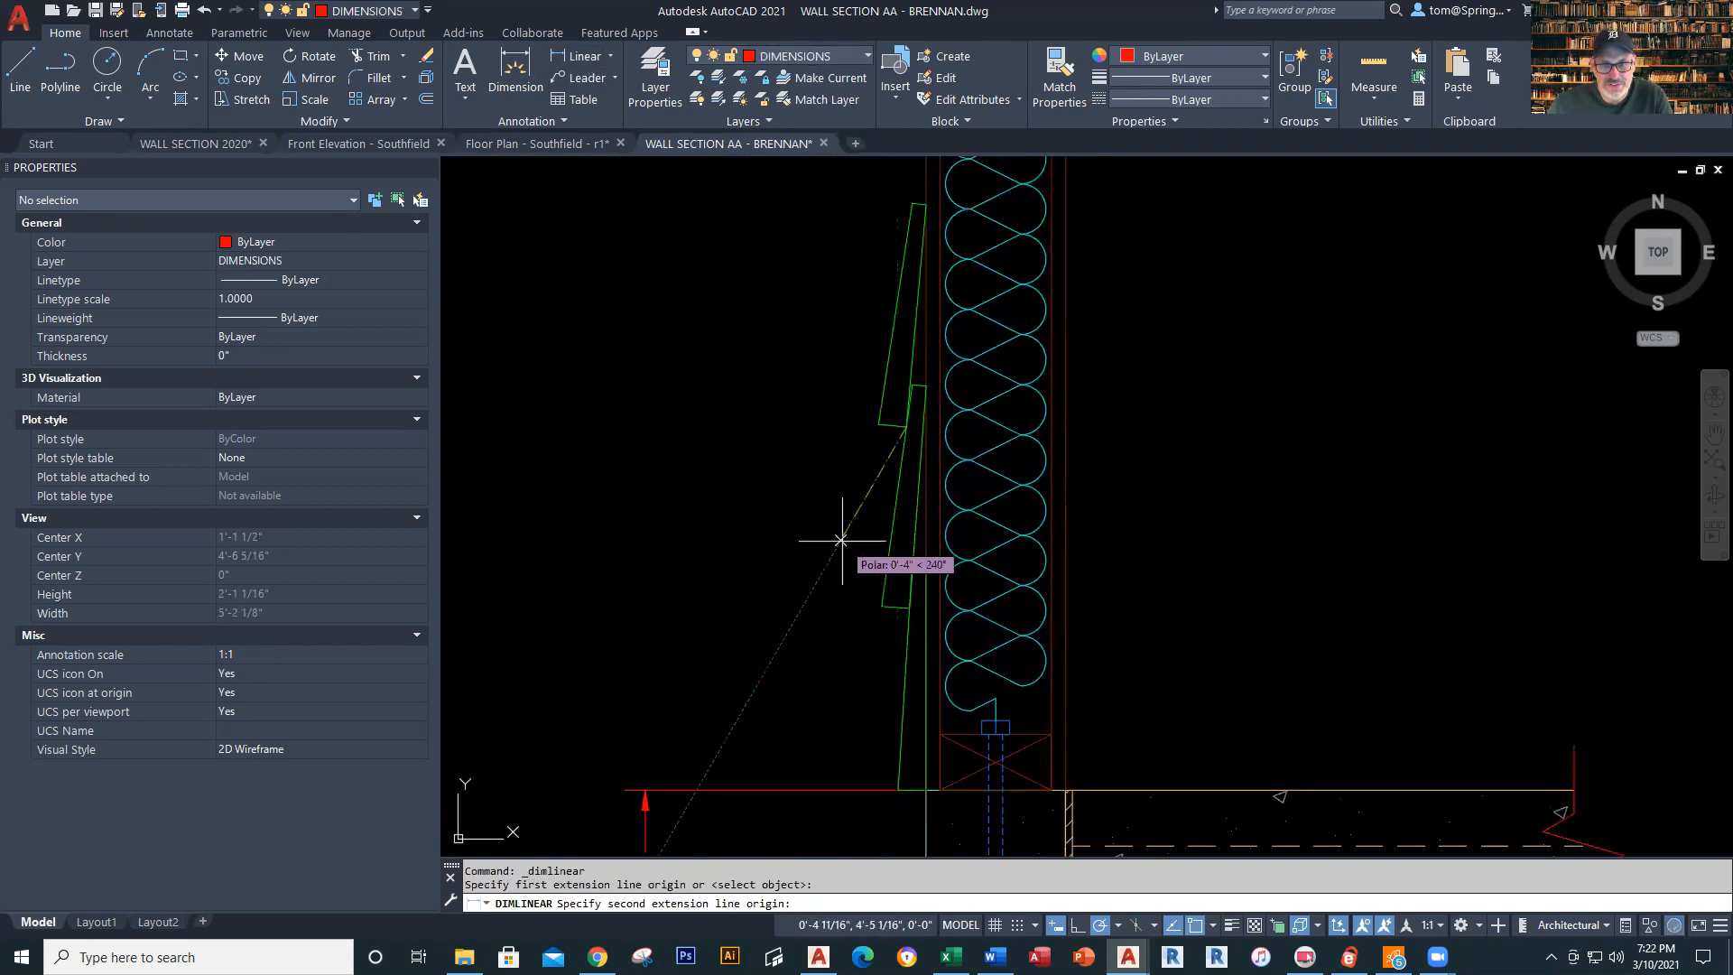
click(881, 606)
click(729, 541)
scroll(1229, 462, down, 2)
scroll(1229, 462, down, 4)
mouse_move(1227, 456)
middle_down()
mouse_move(964, 430)
mouse_move(1032, 483)
middle_up()
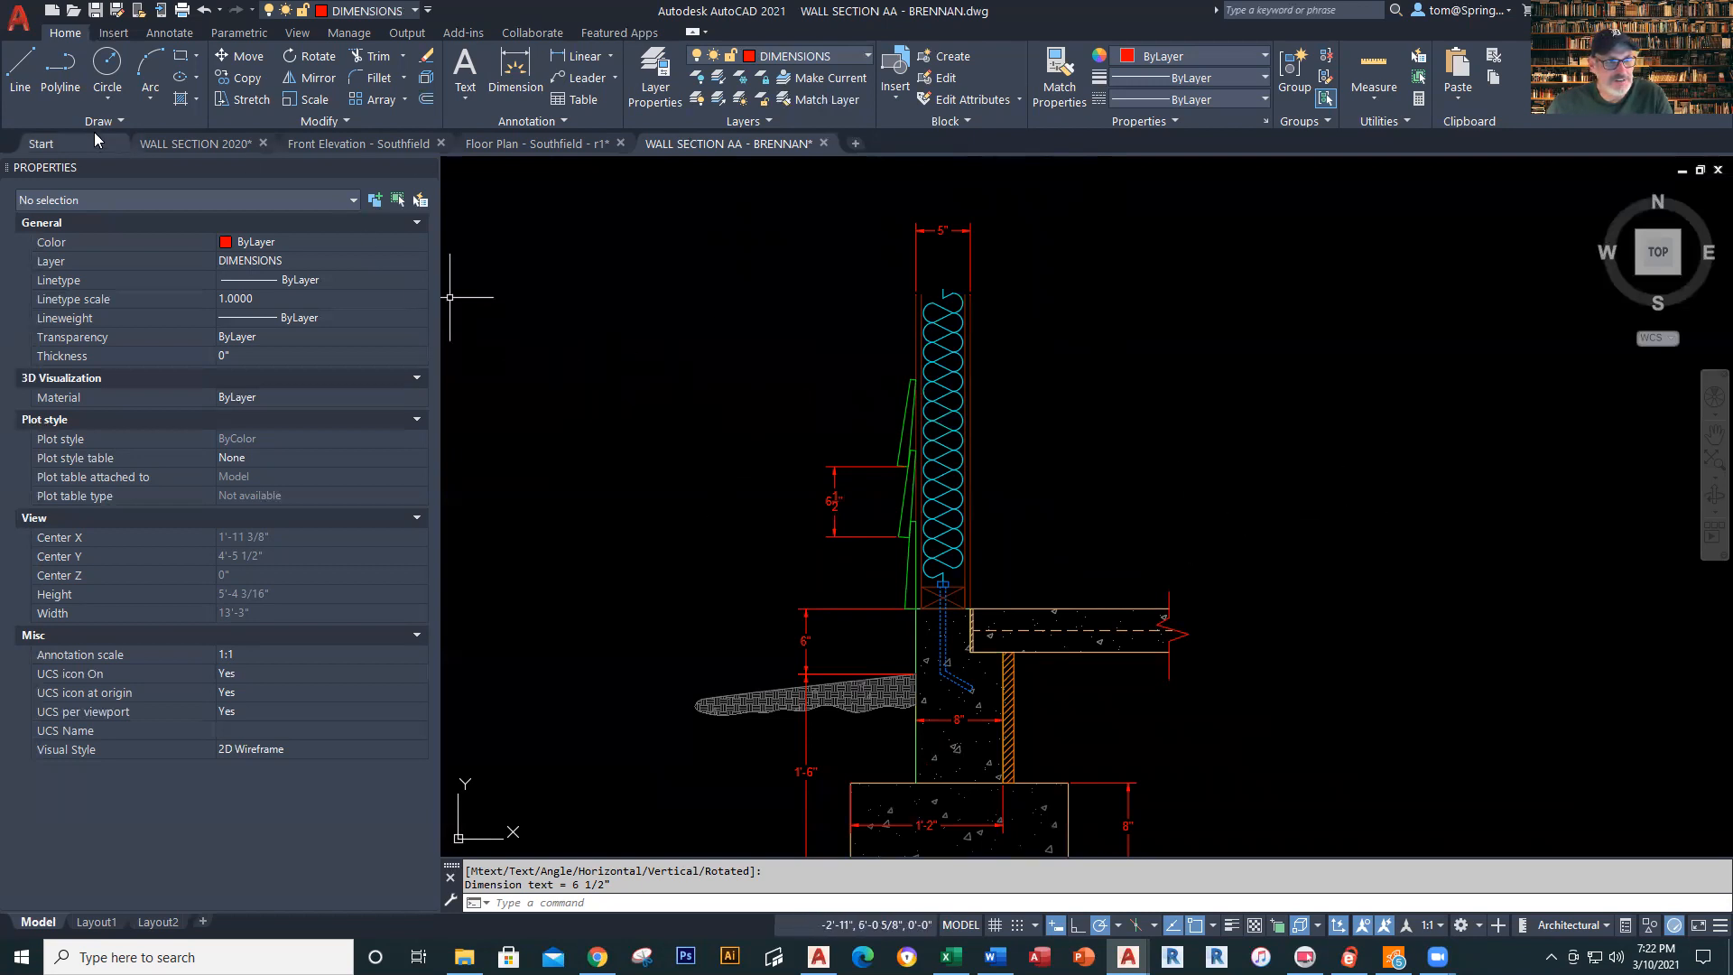
click(113, 32)
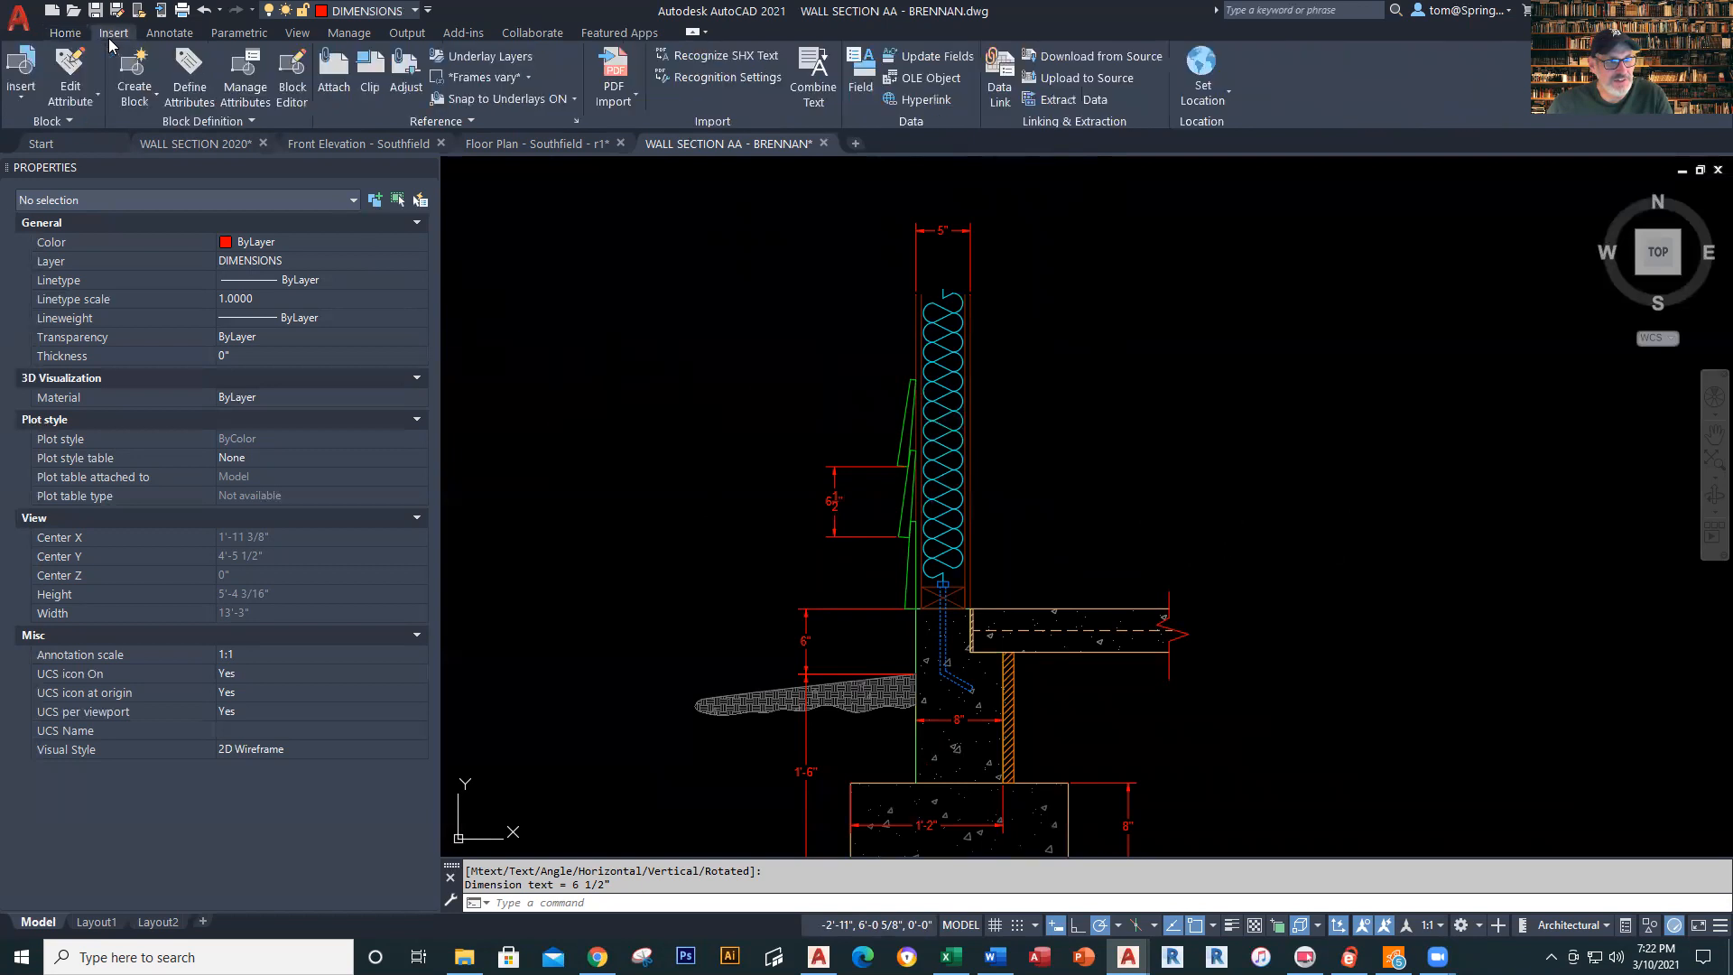
click(22, 90)
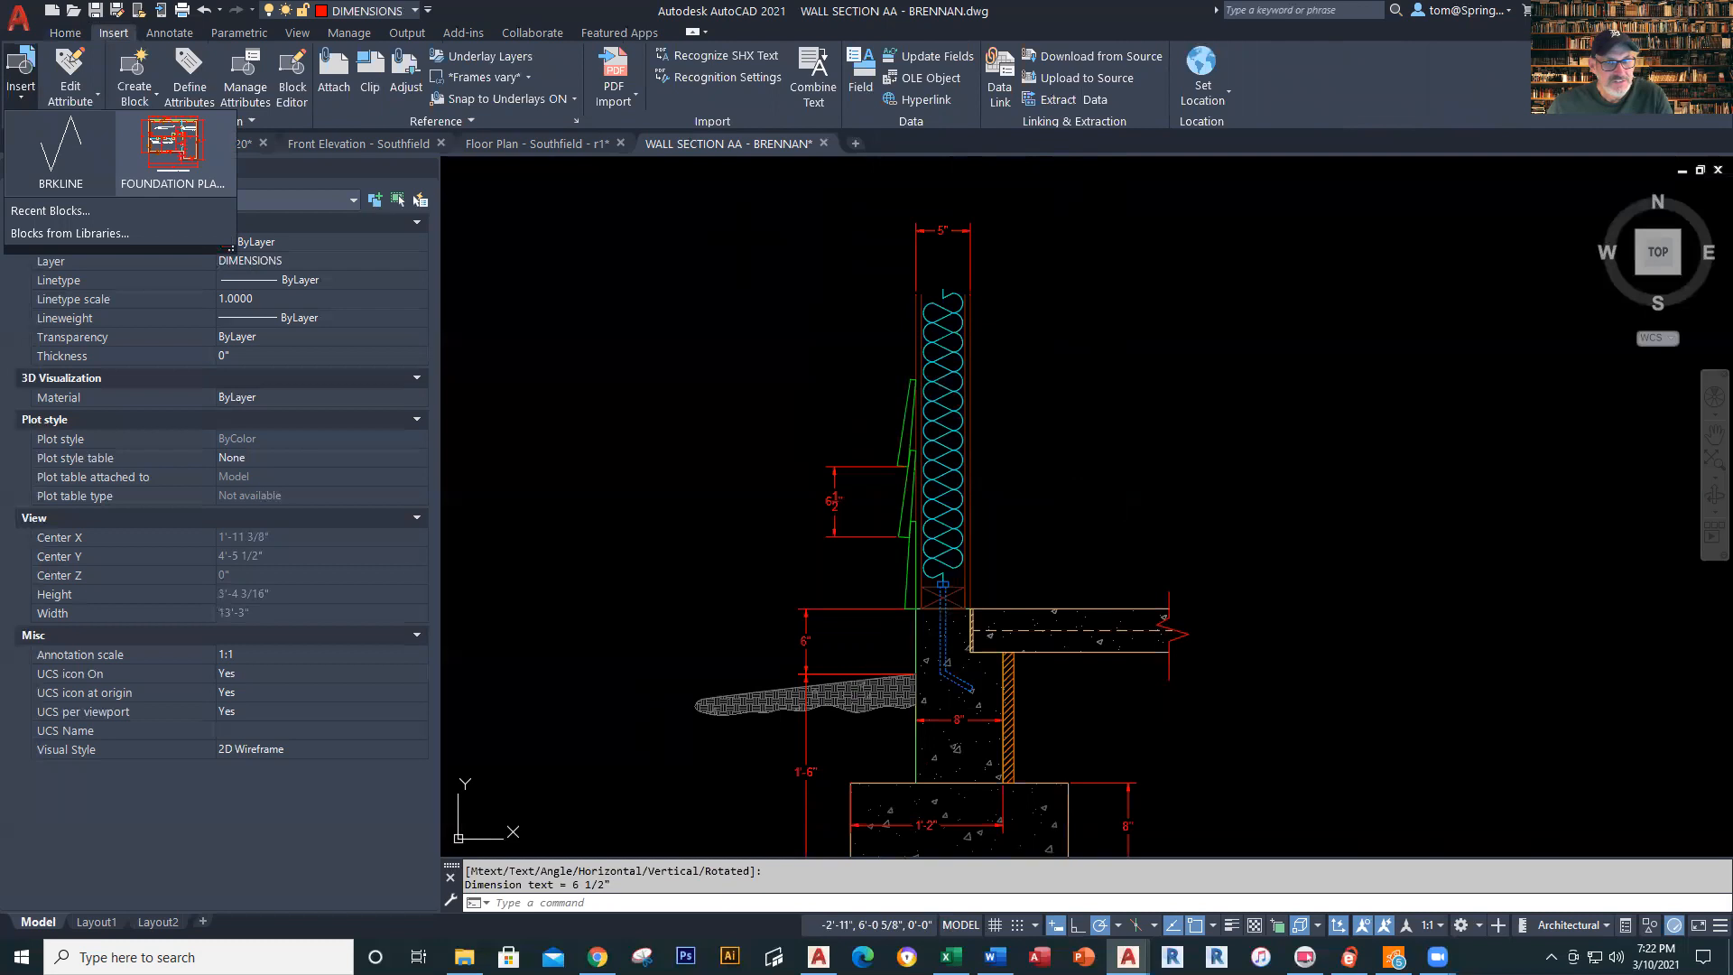
click(60, 148)
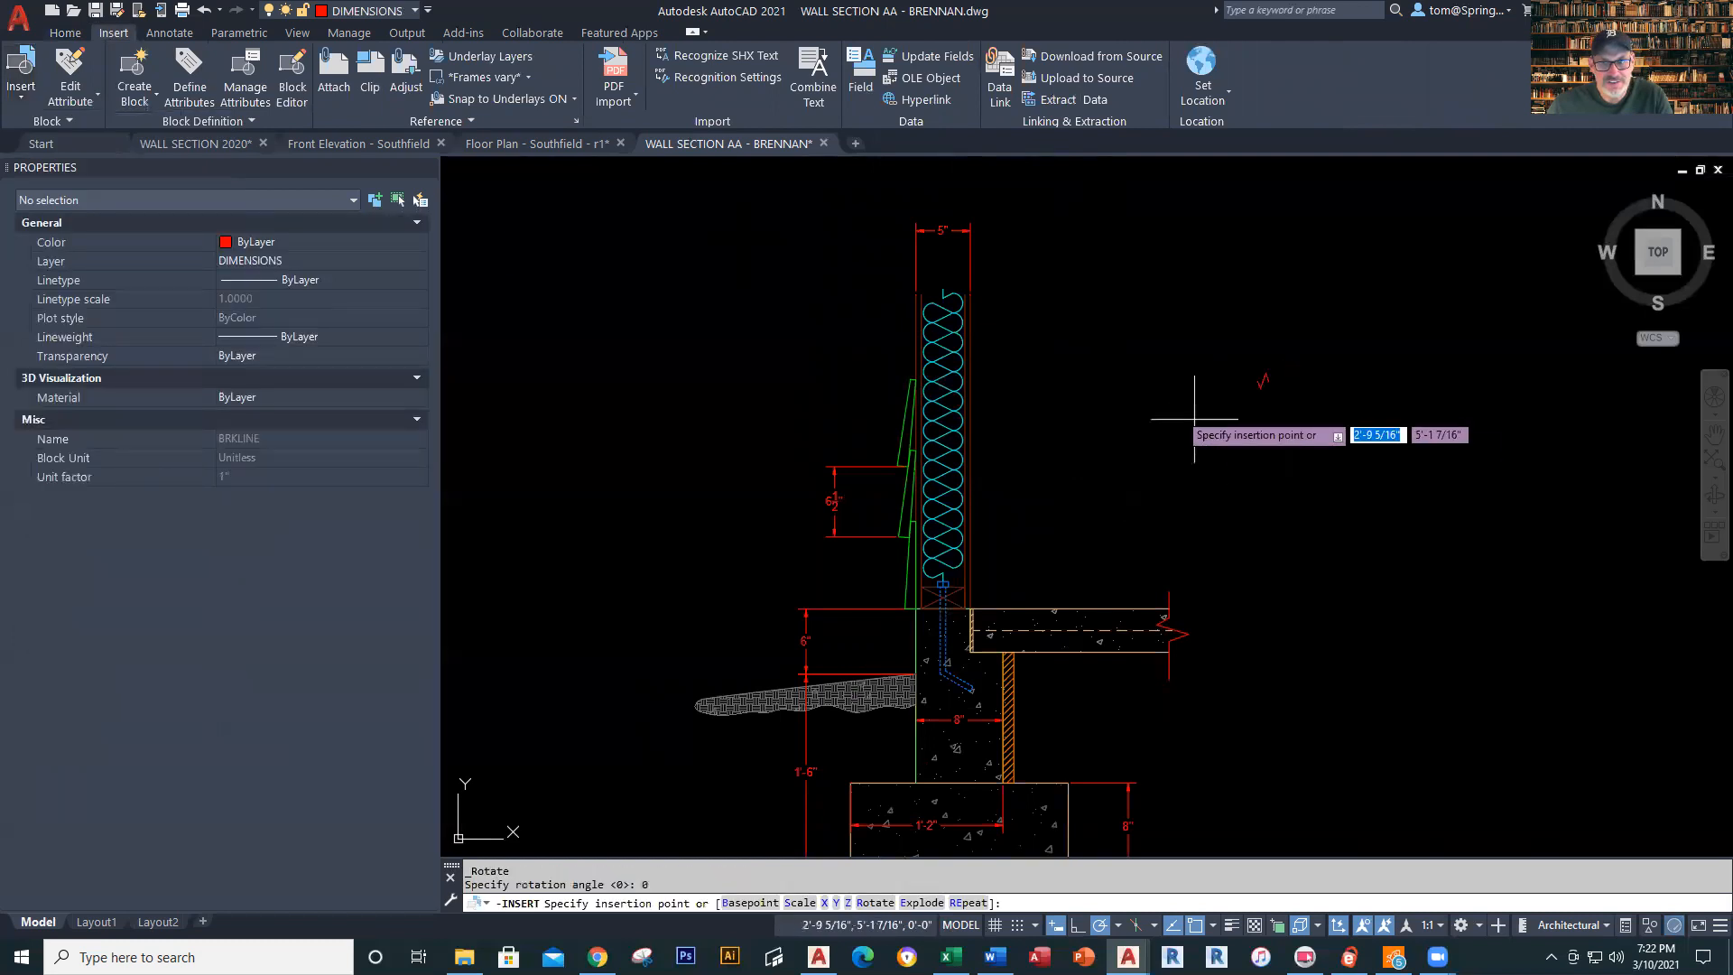
scroll(806, 370, up, 2)
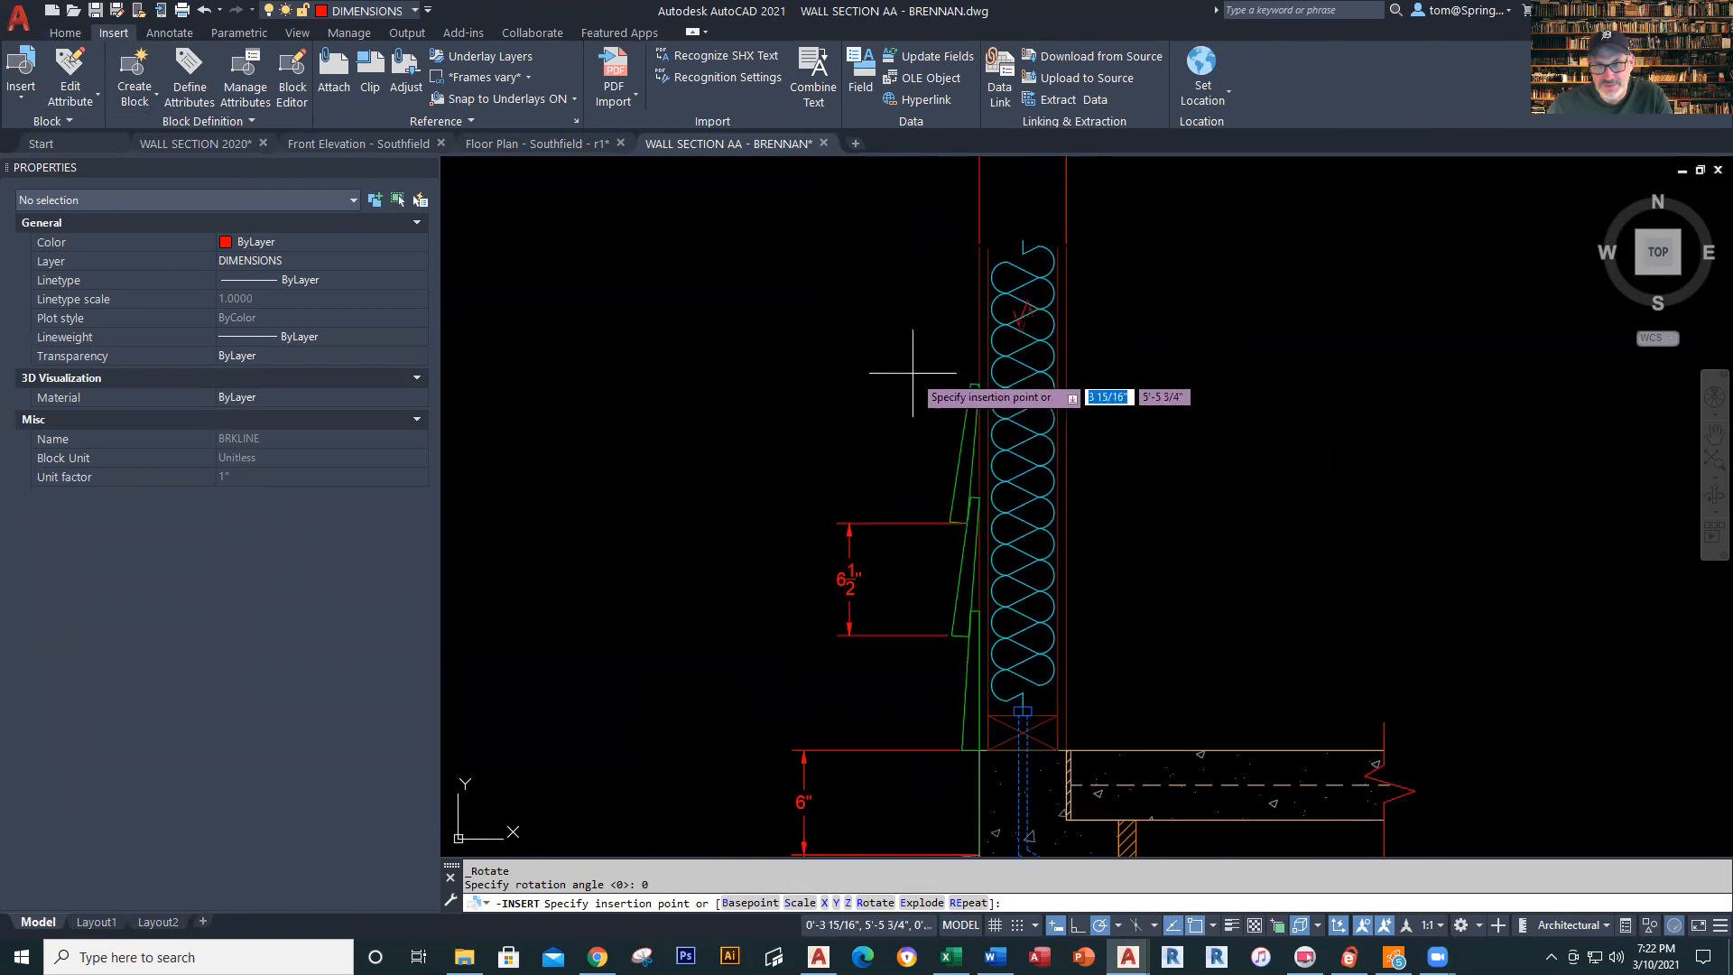
key(Escape)
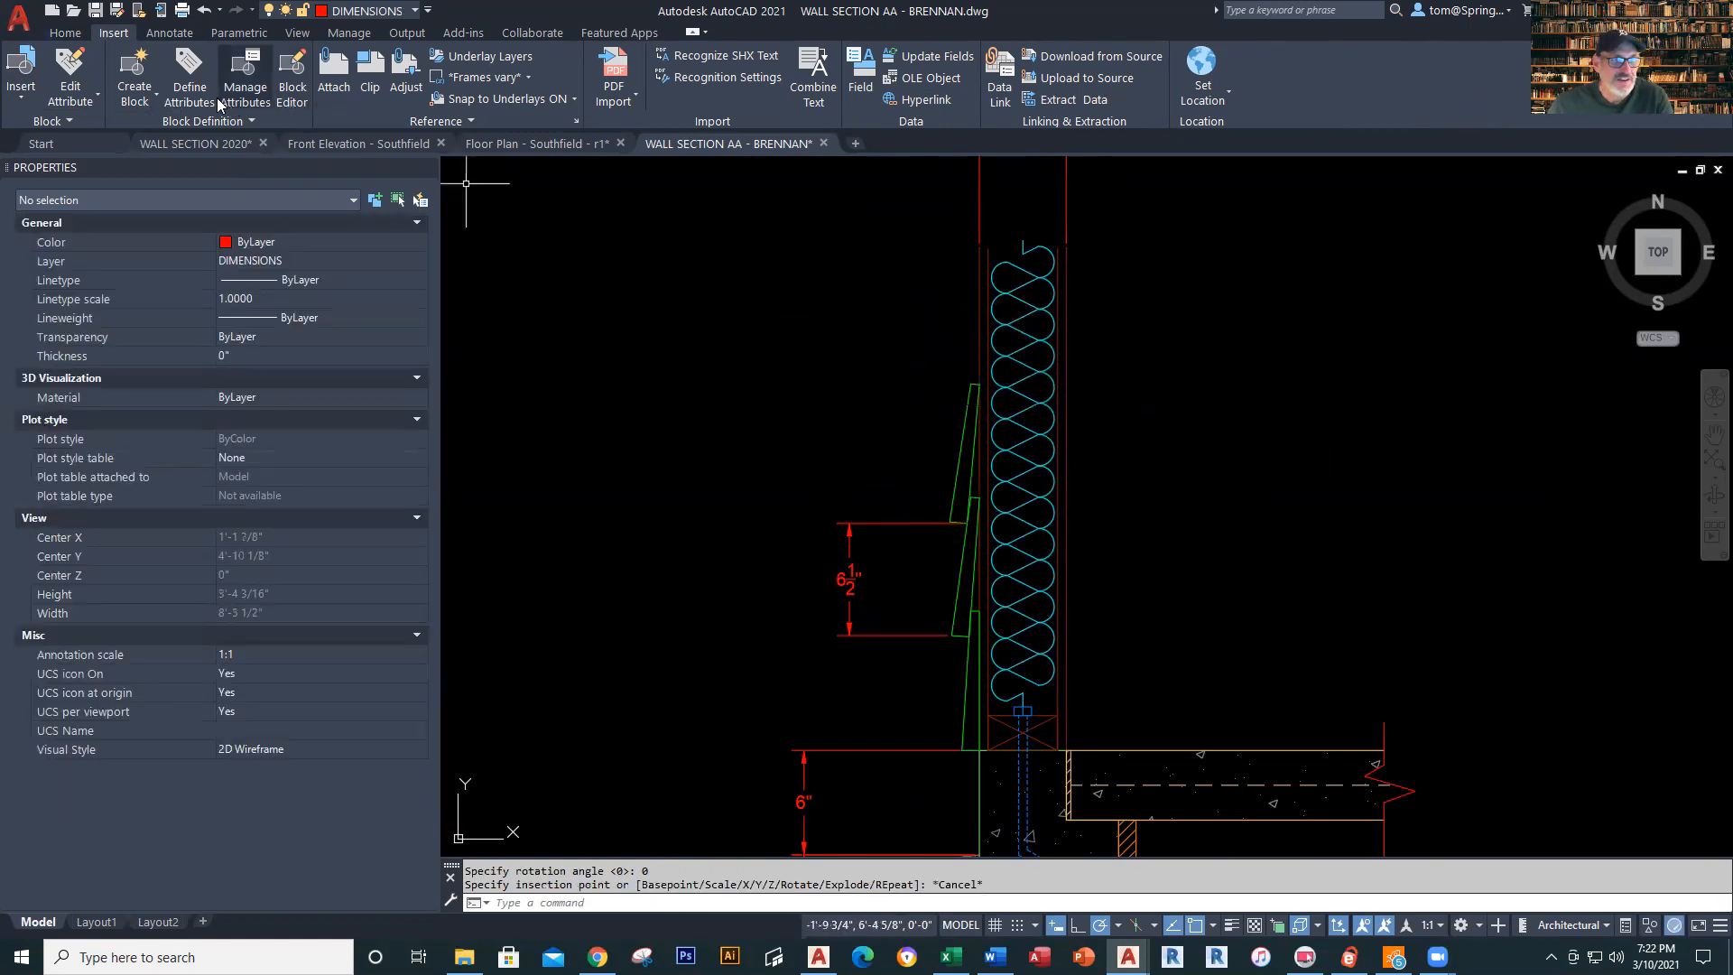
Draw a horizontal break line as a polyline just above the top siding board, with a zigzag over the insulation and ends extending past both wall faces
click(65, 33)
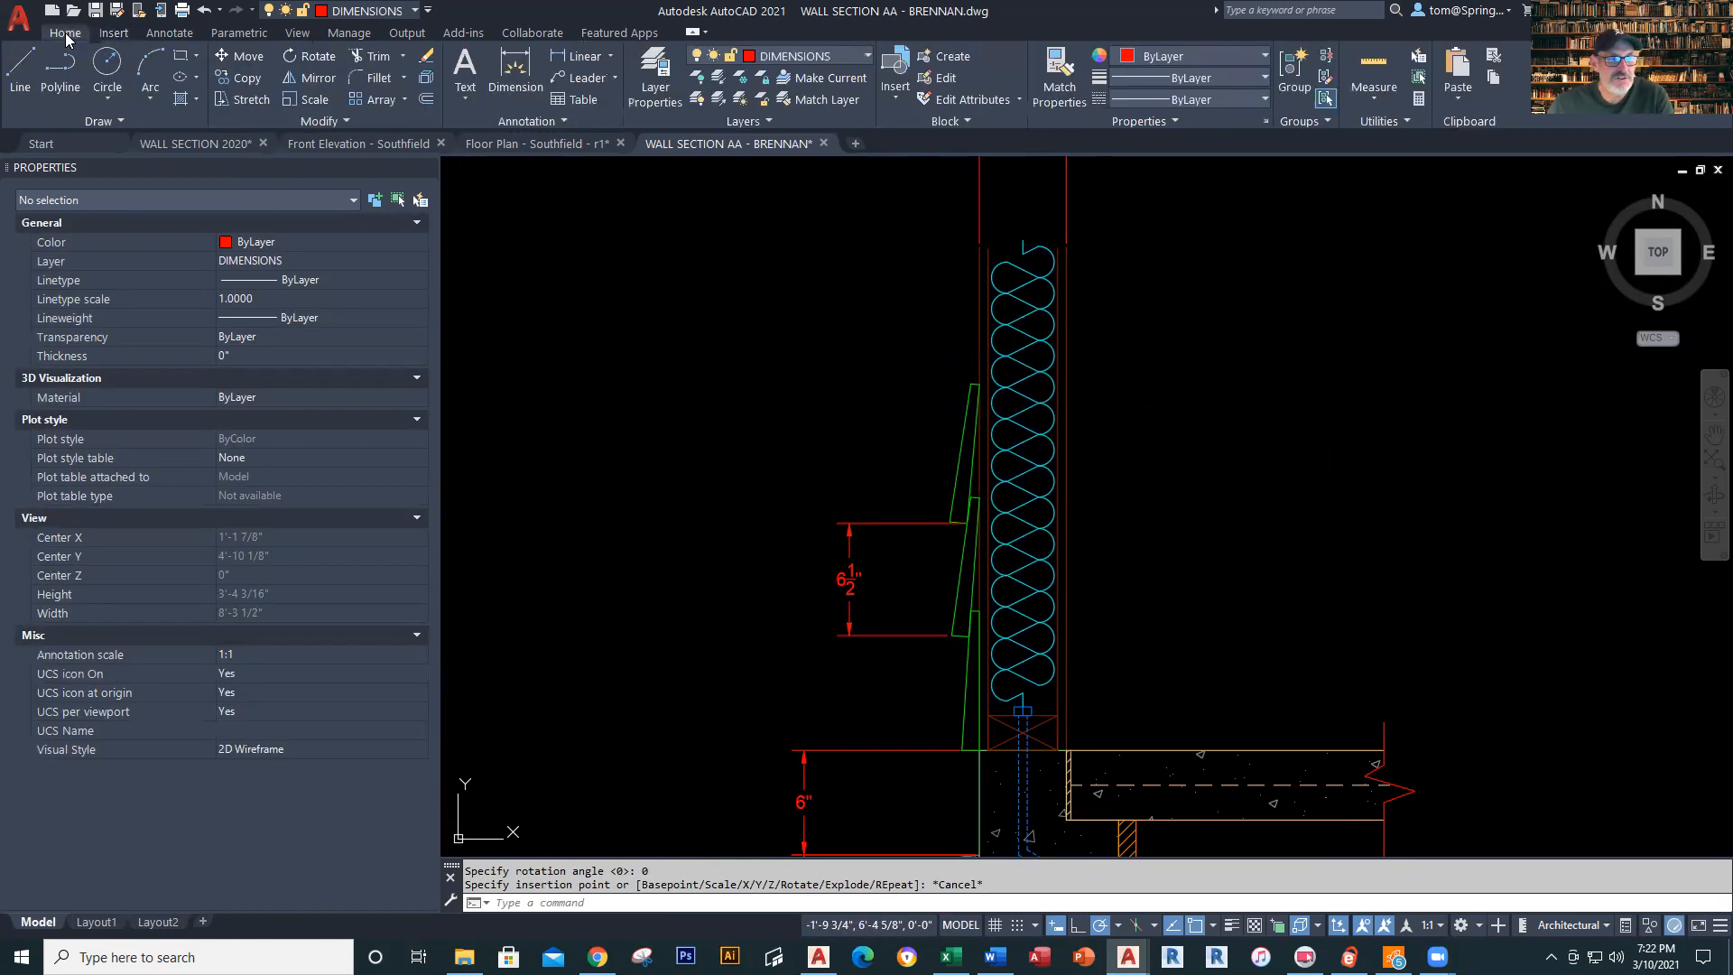
click(64, 72)
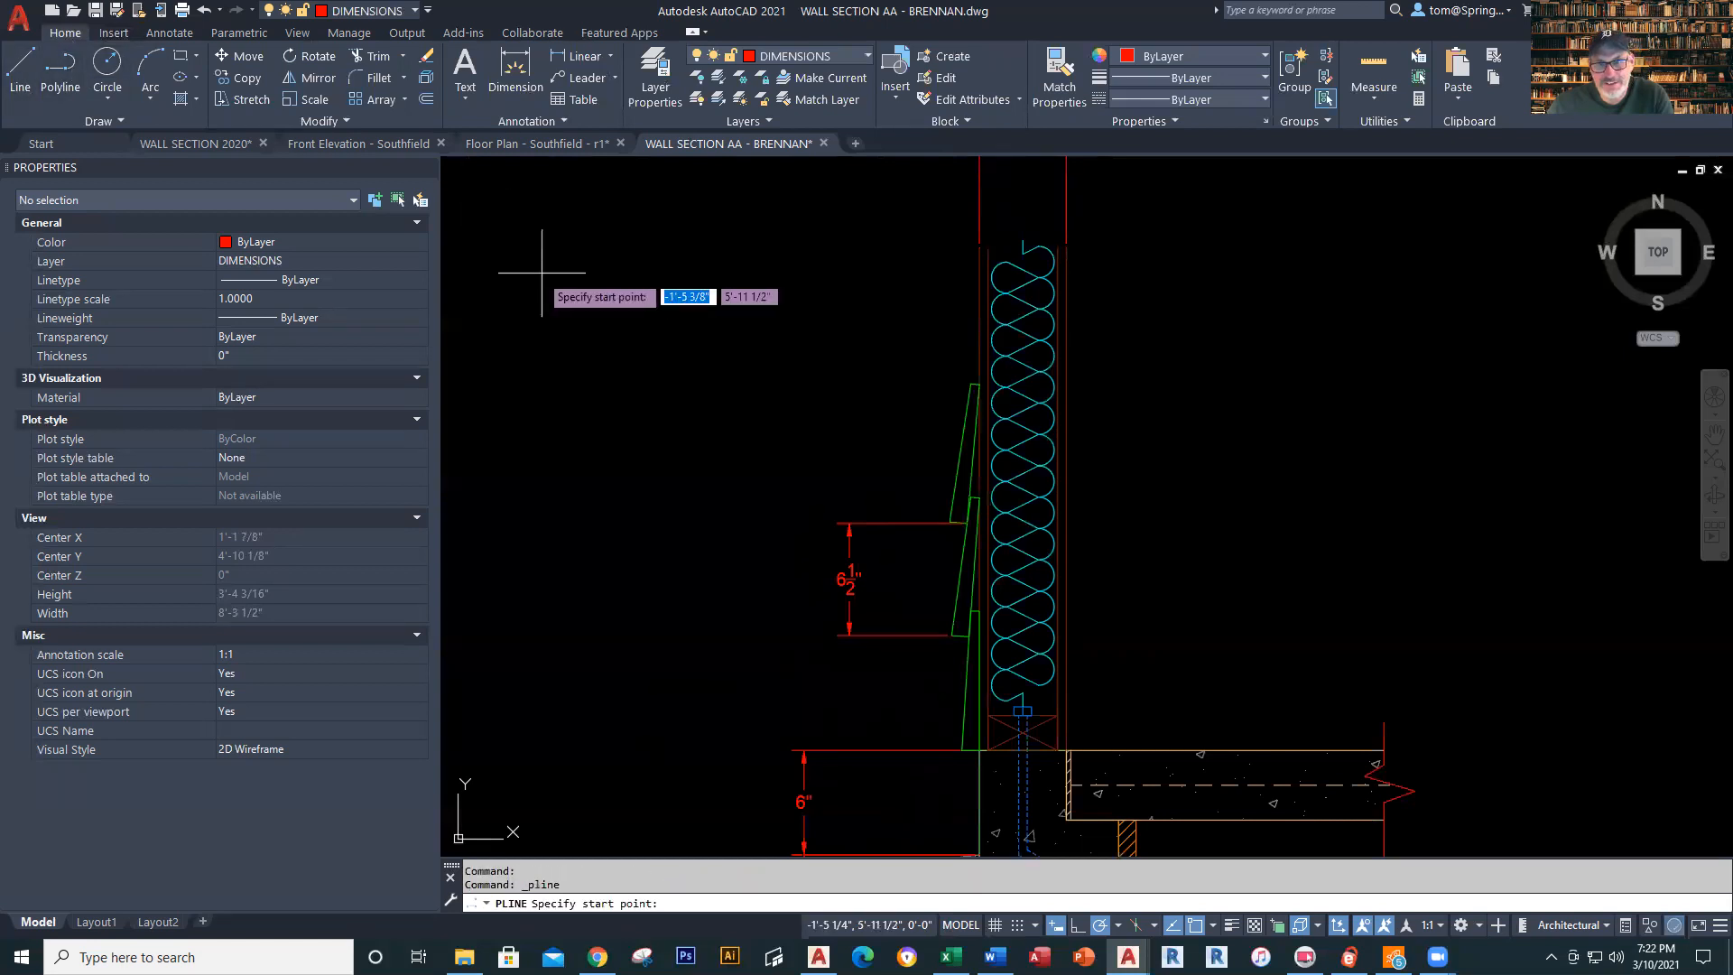
click(869, 380)
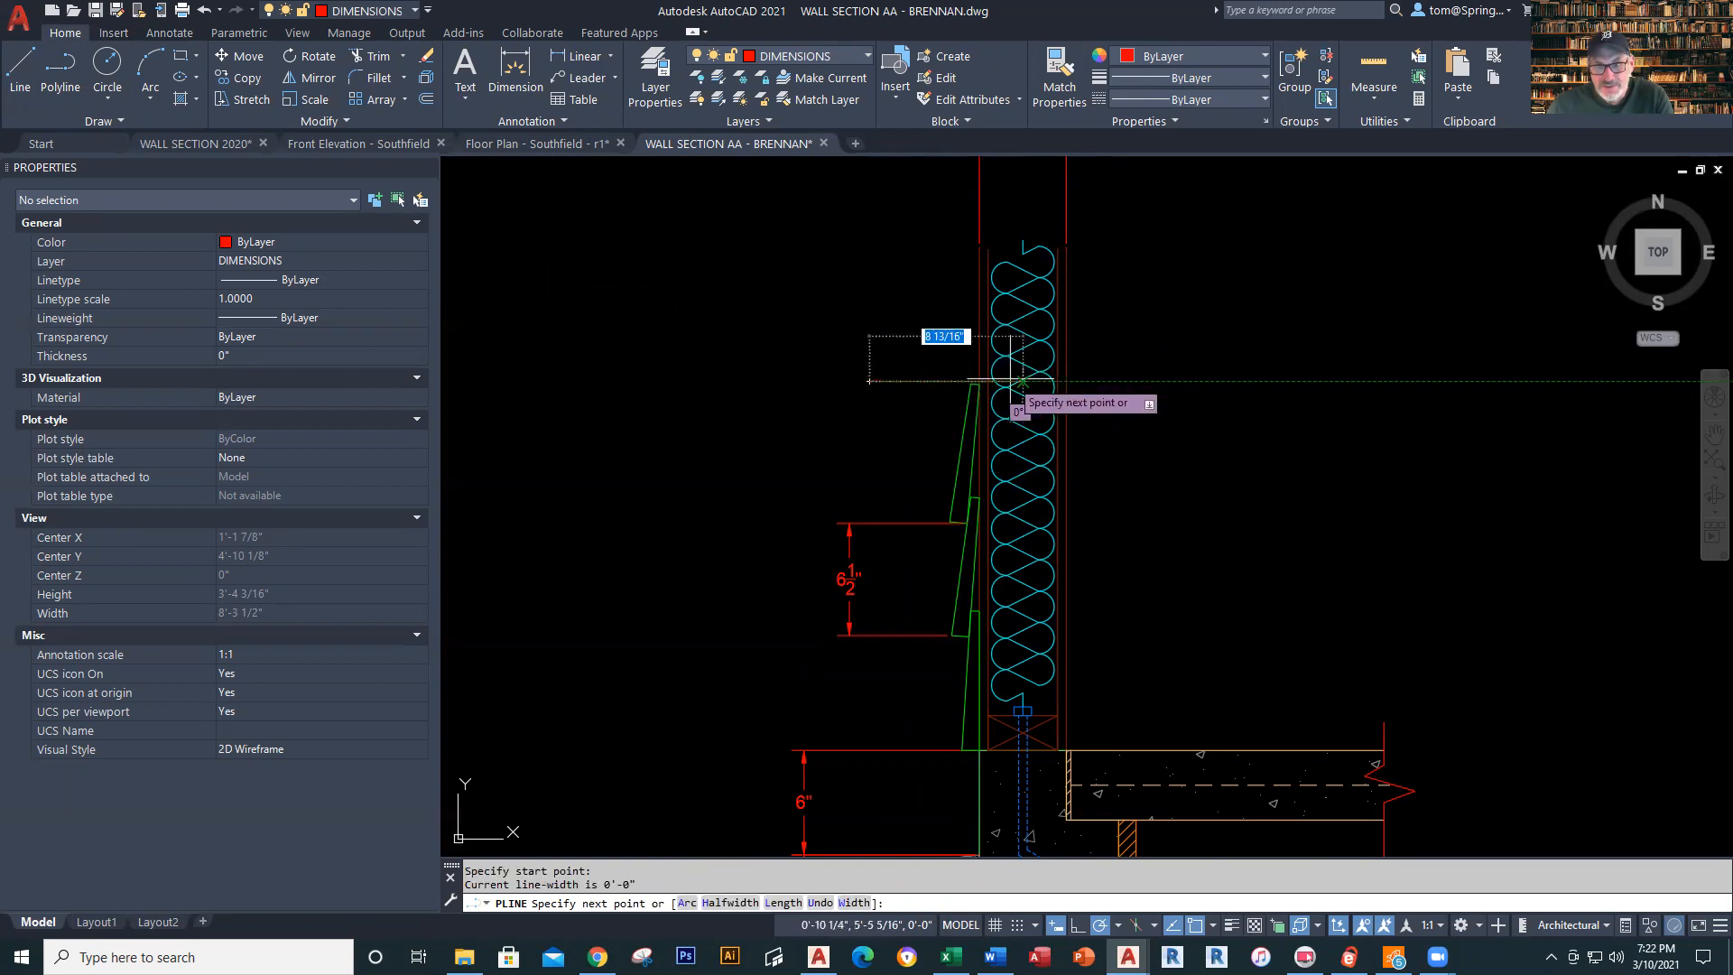
scroll(998, 373, up, 5)
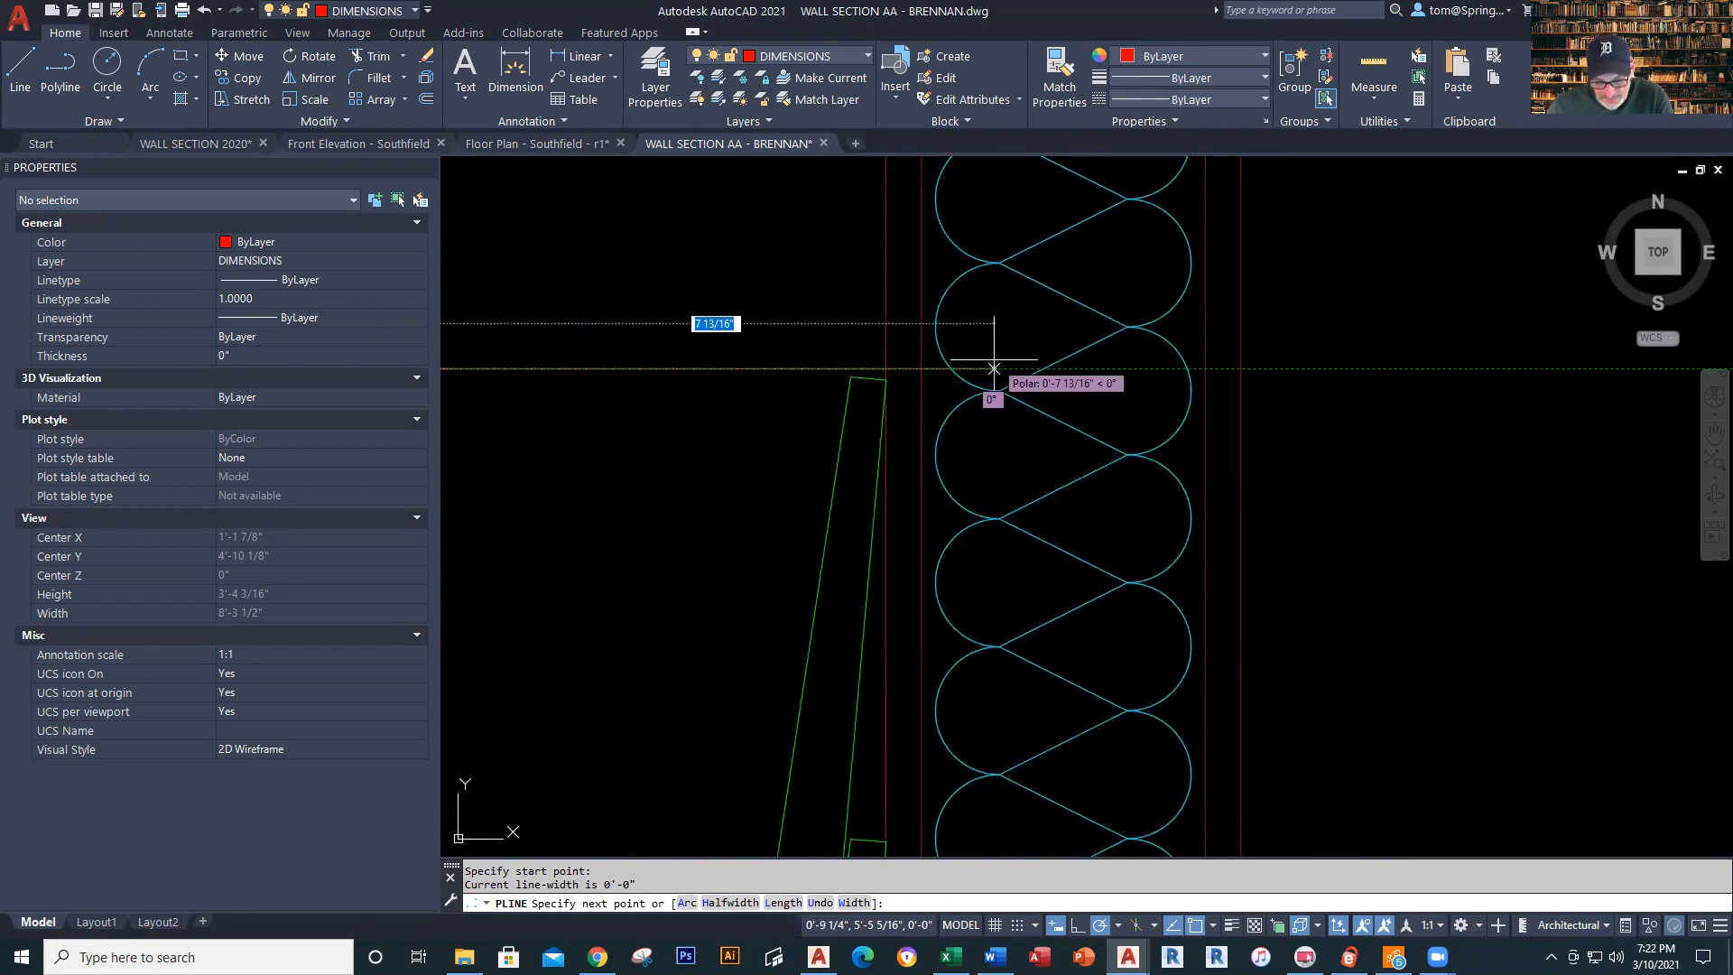
click(994, 368)
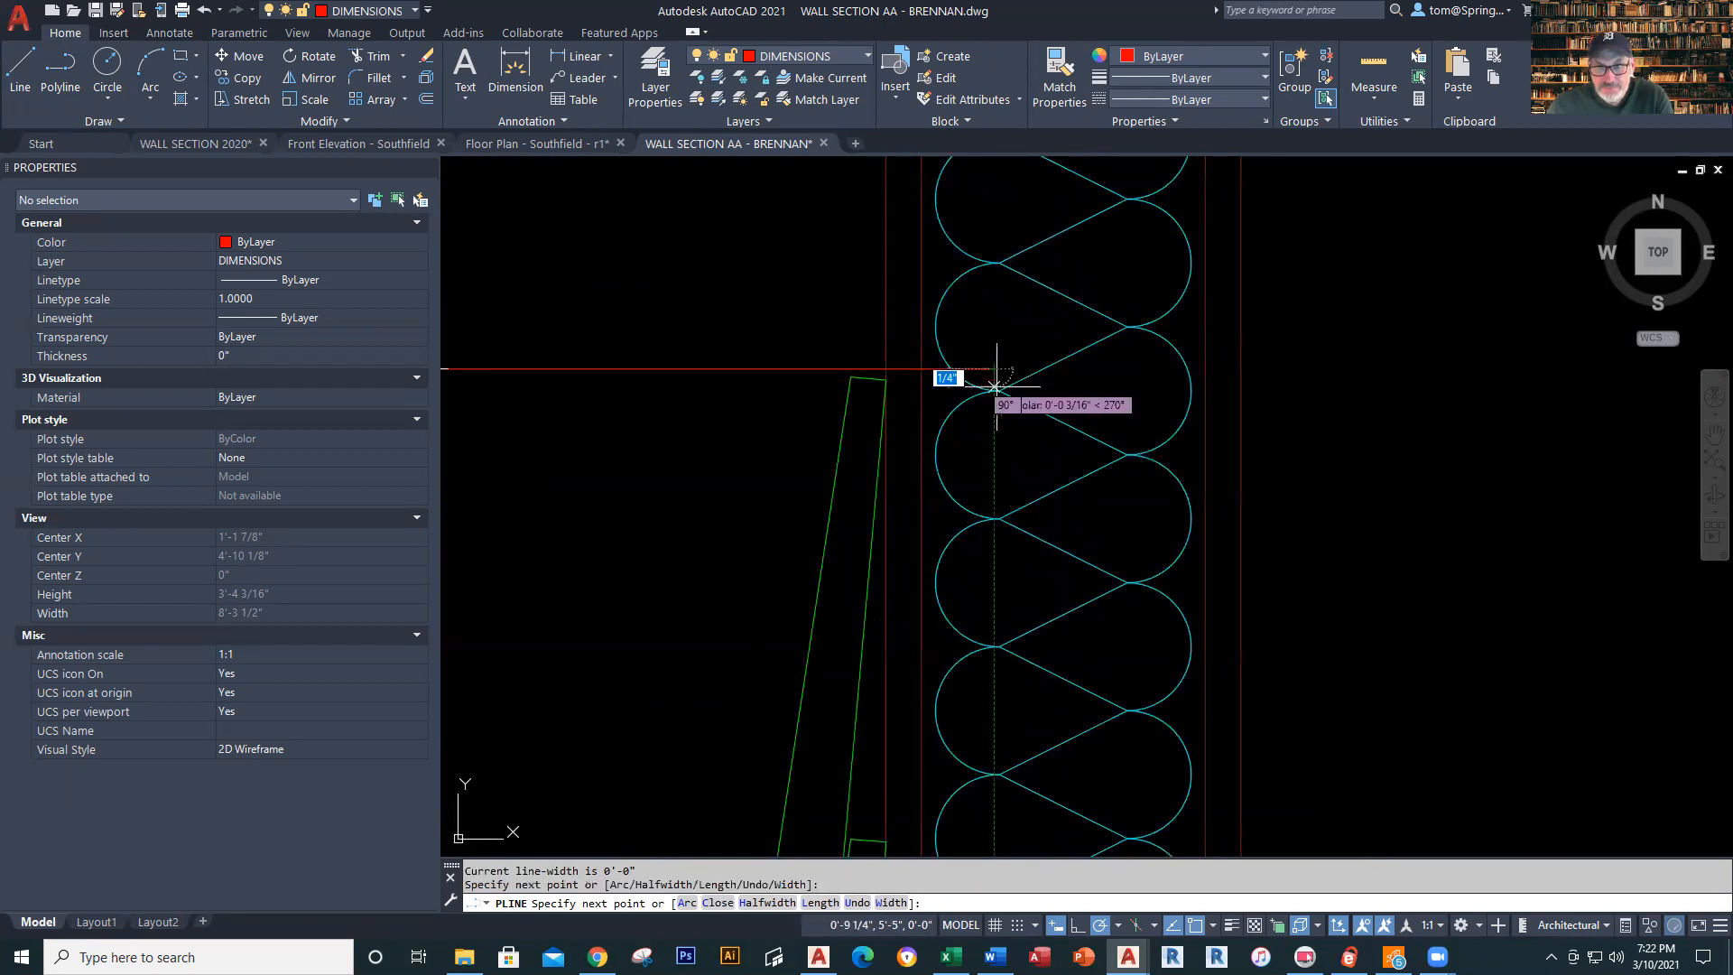
click(1012, 451)
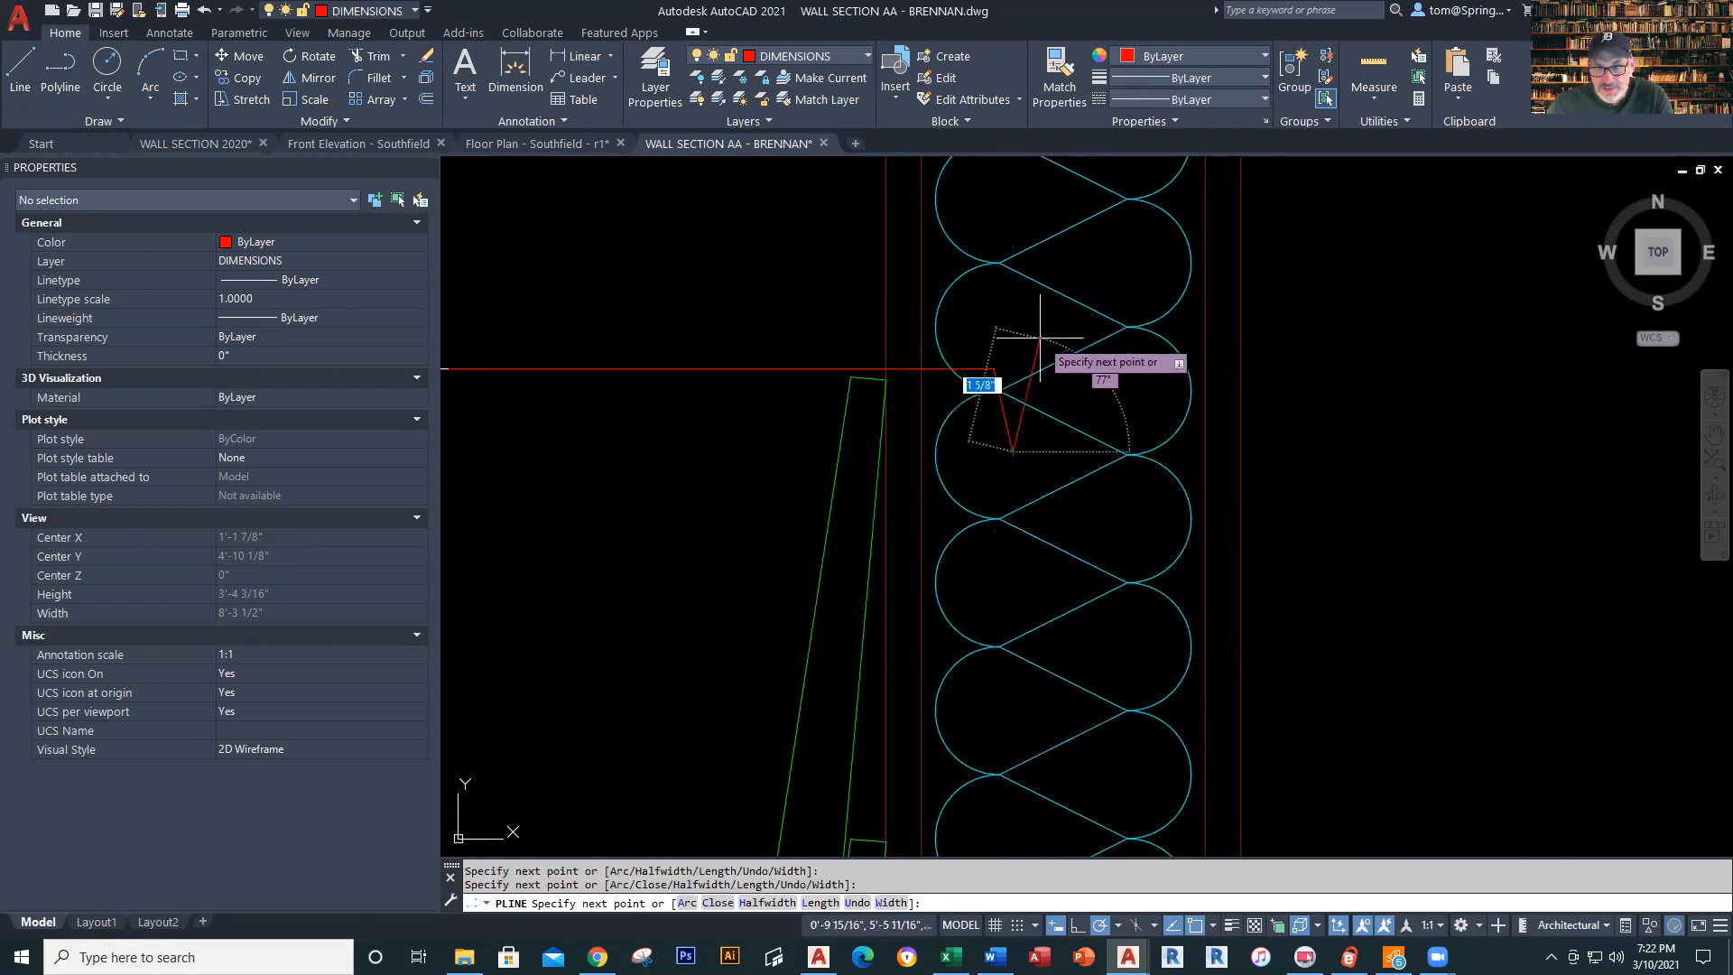
click(1075, 279)
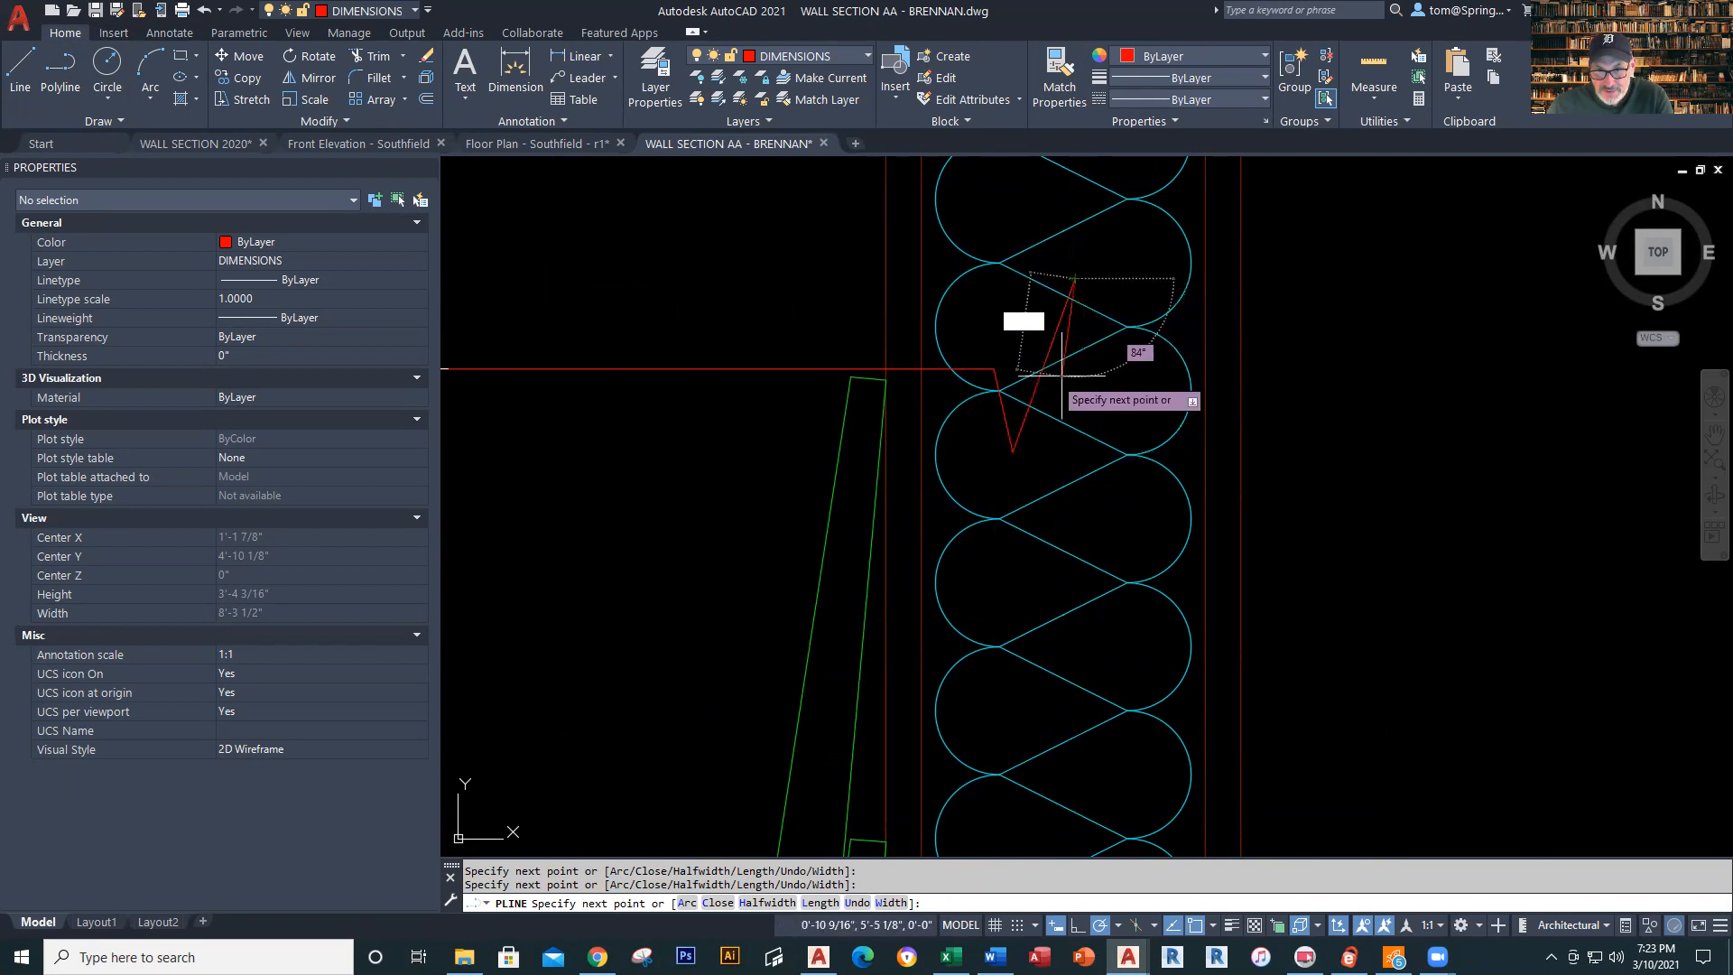
click(1107, 368)
click(1359, 369)
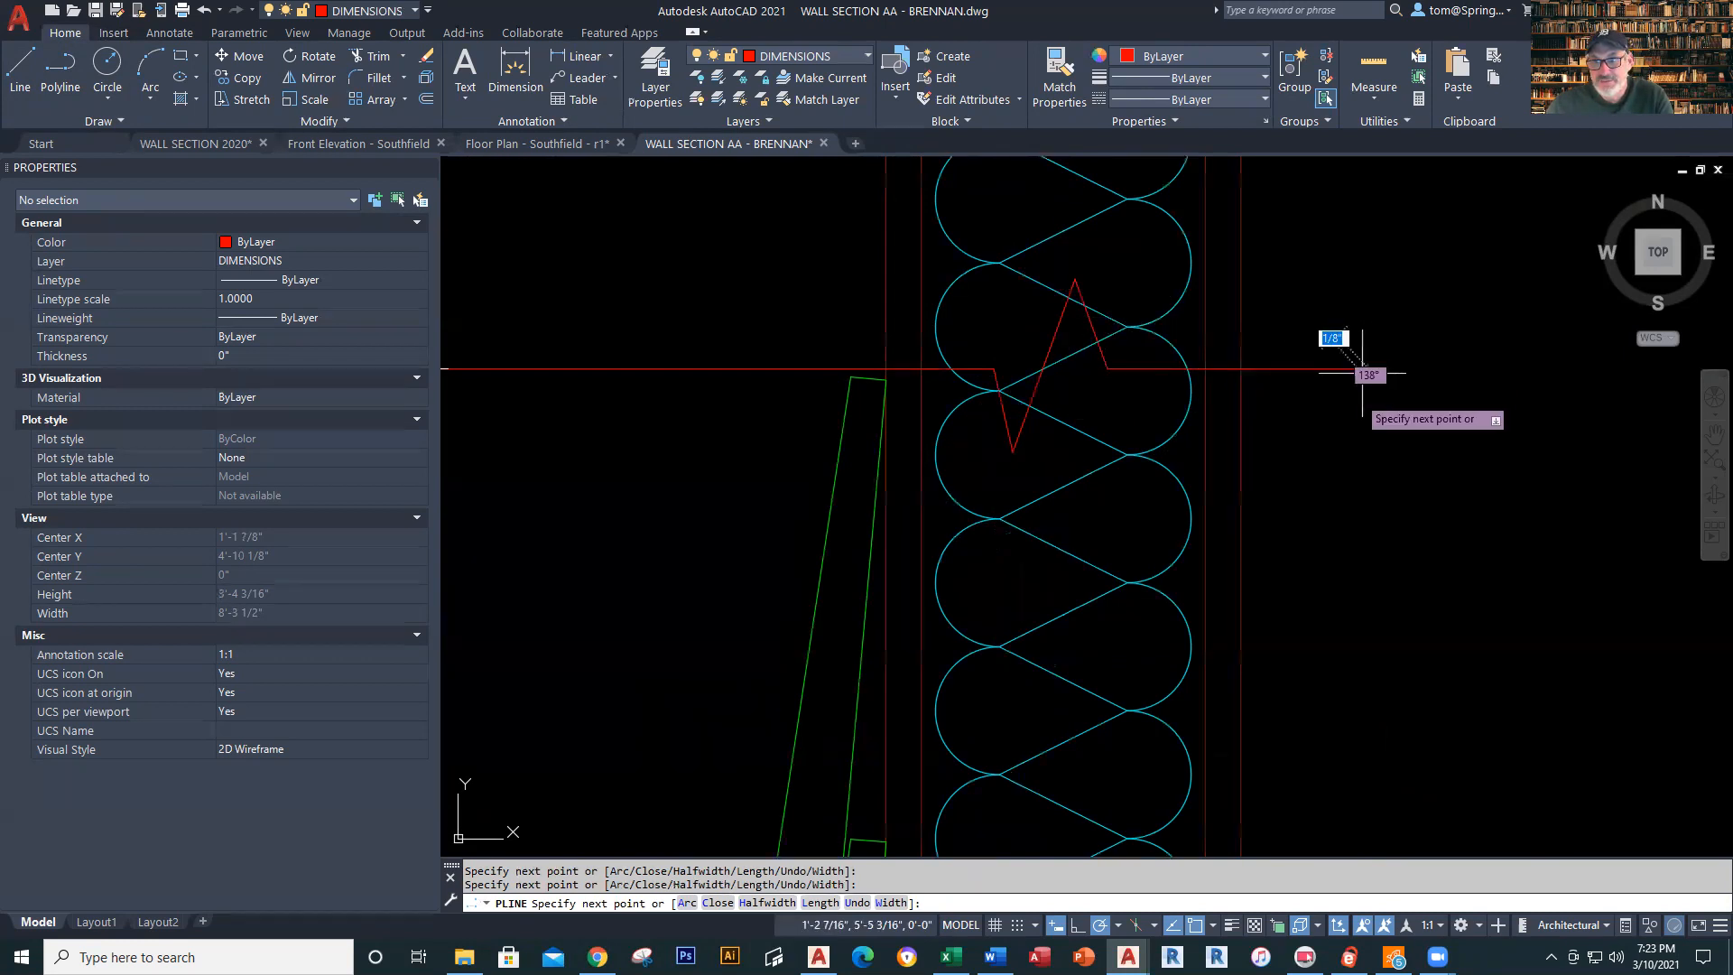
key(Escape)
scroll(1381, 677, down, 2)
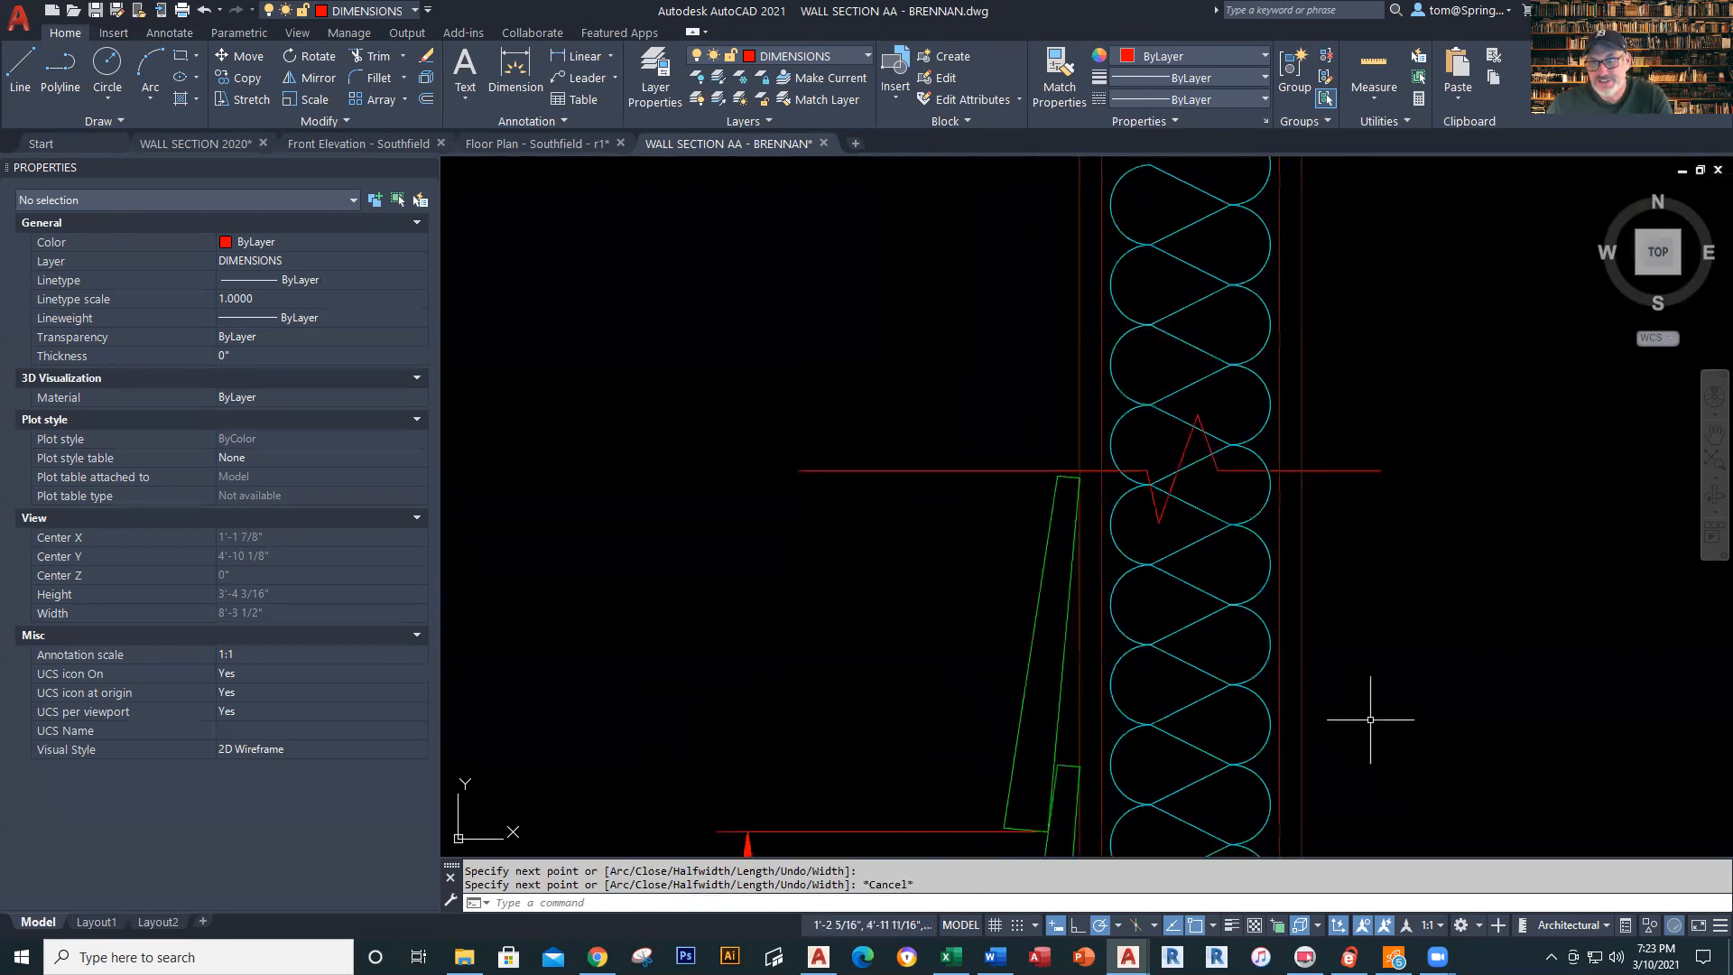
key(Escape)
Trim the wall lines and batt insulation that extend above the break line
scroll(1372, 717, down, 2)
middle_drag(1393, 716, 1116, 736)
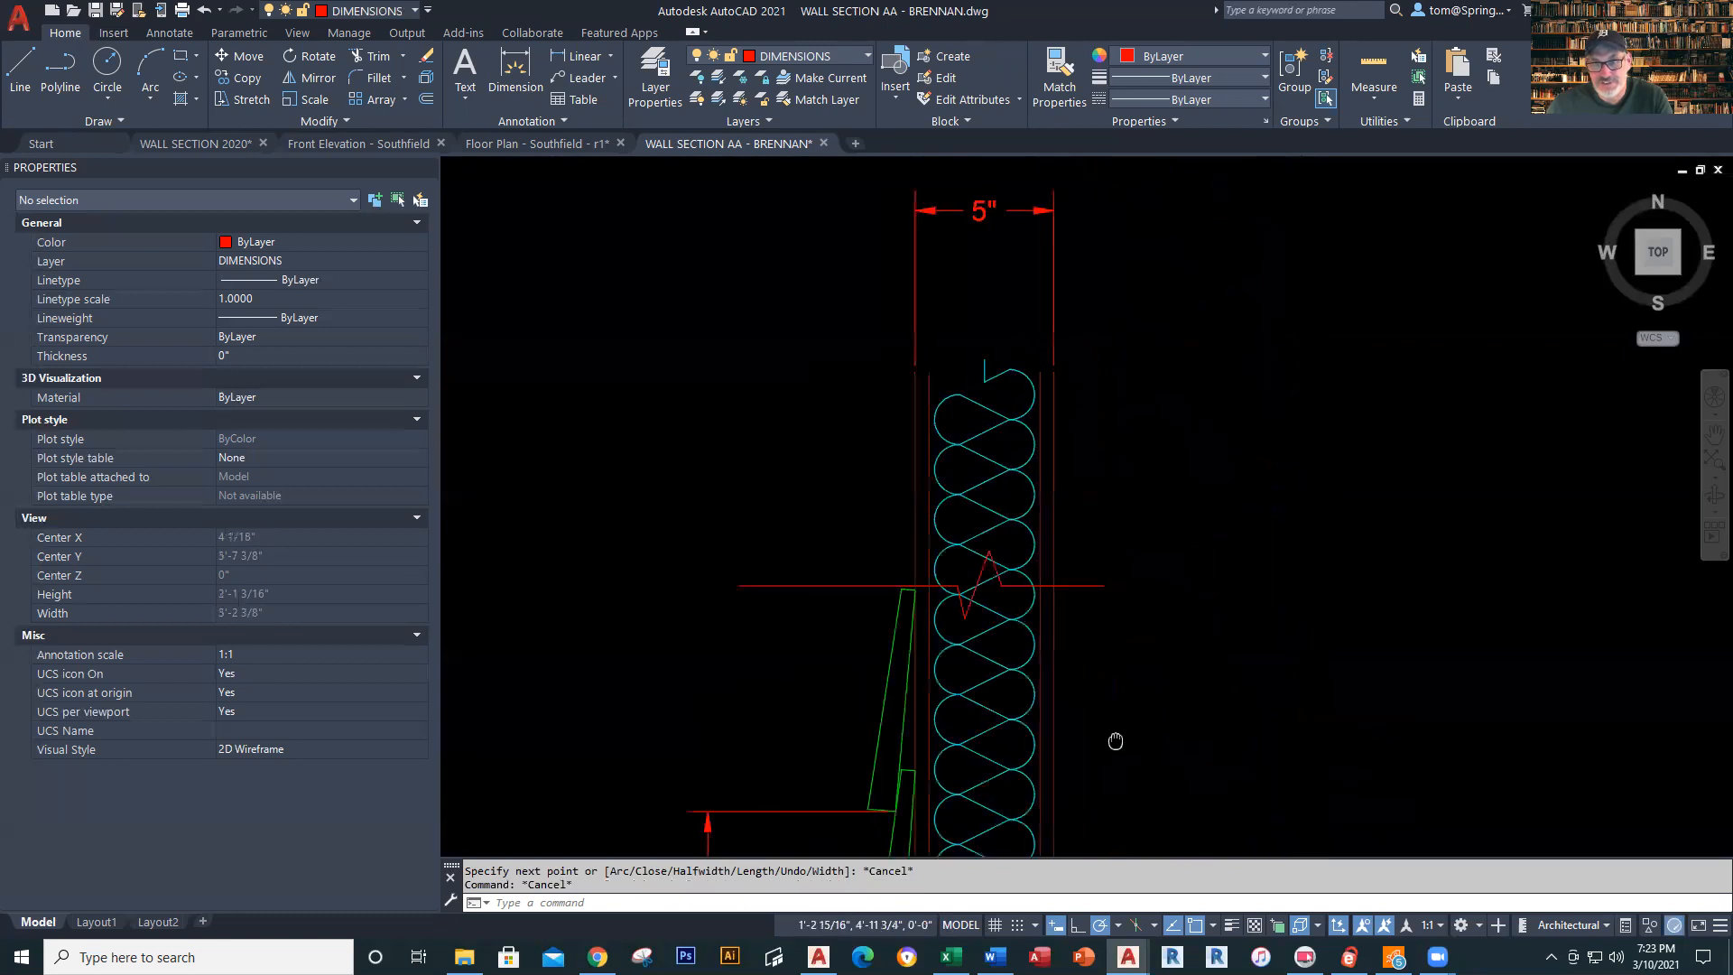
text(tr)
key(Return)
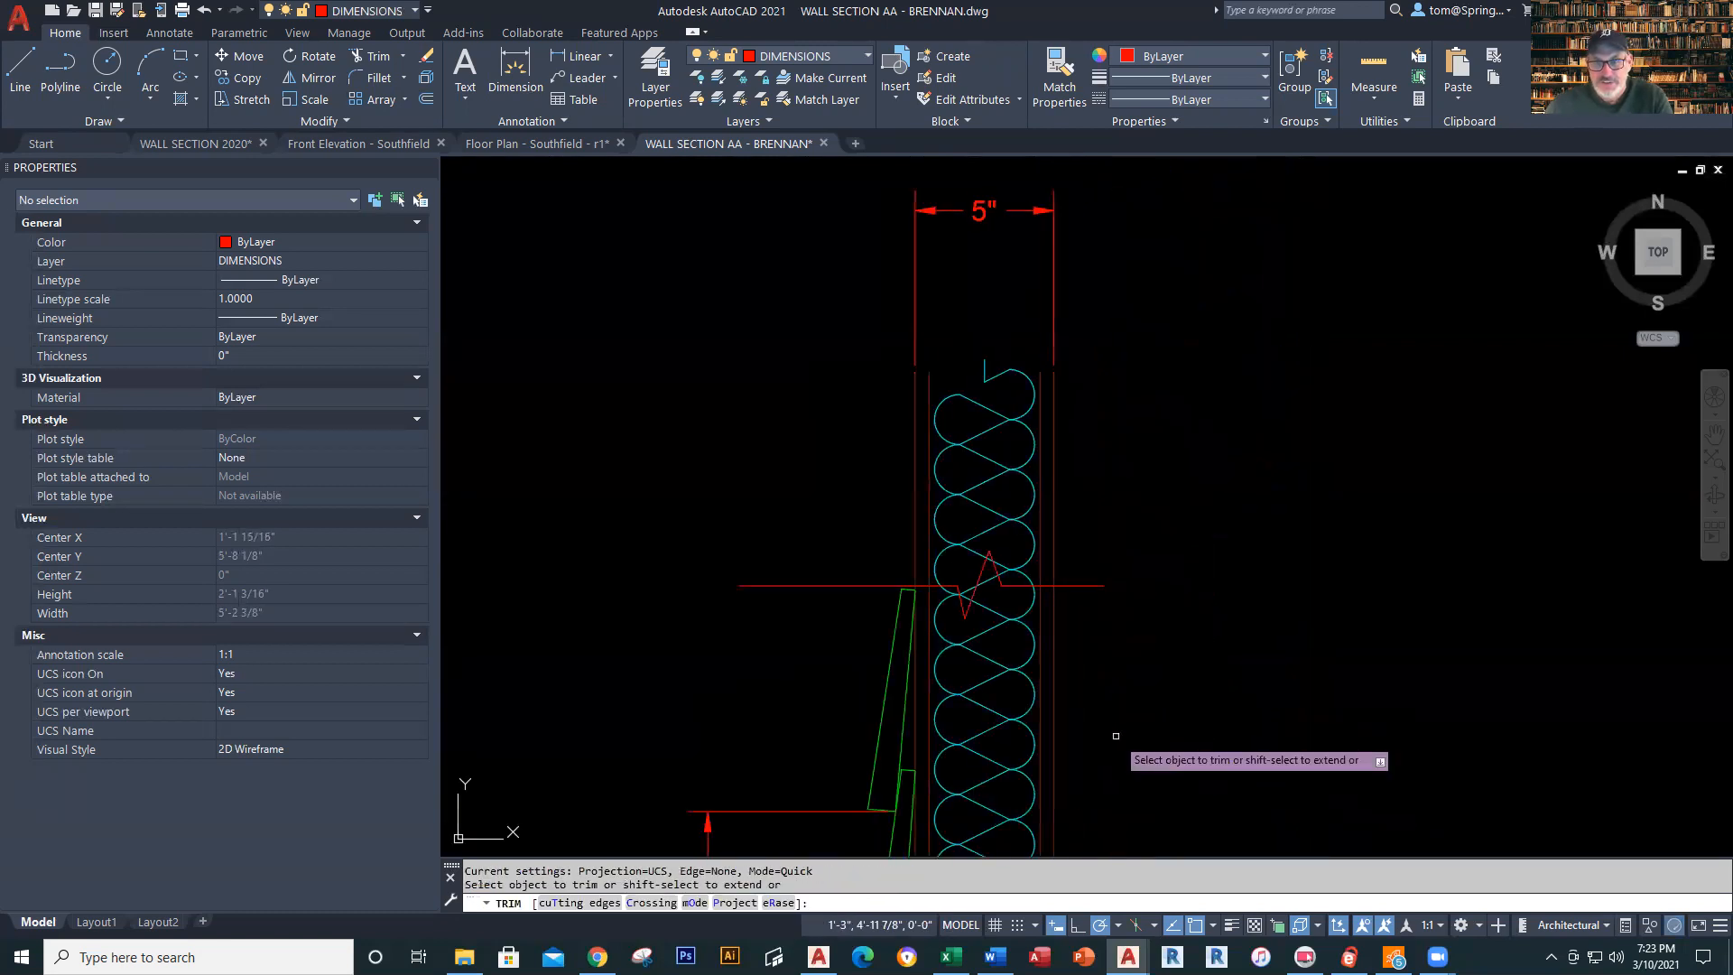
drag(1147, 440, 780, 485)
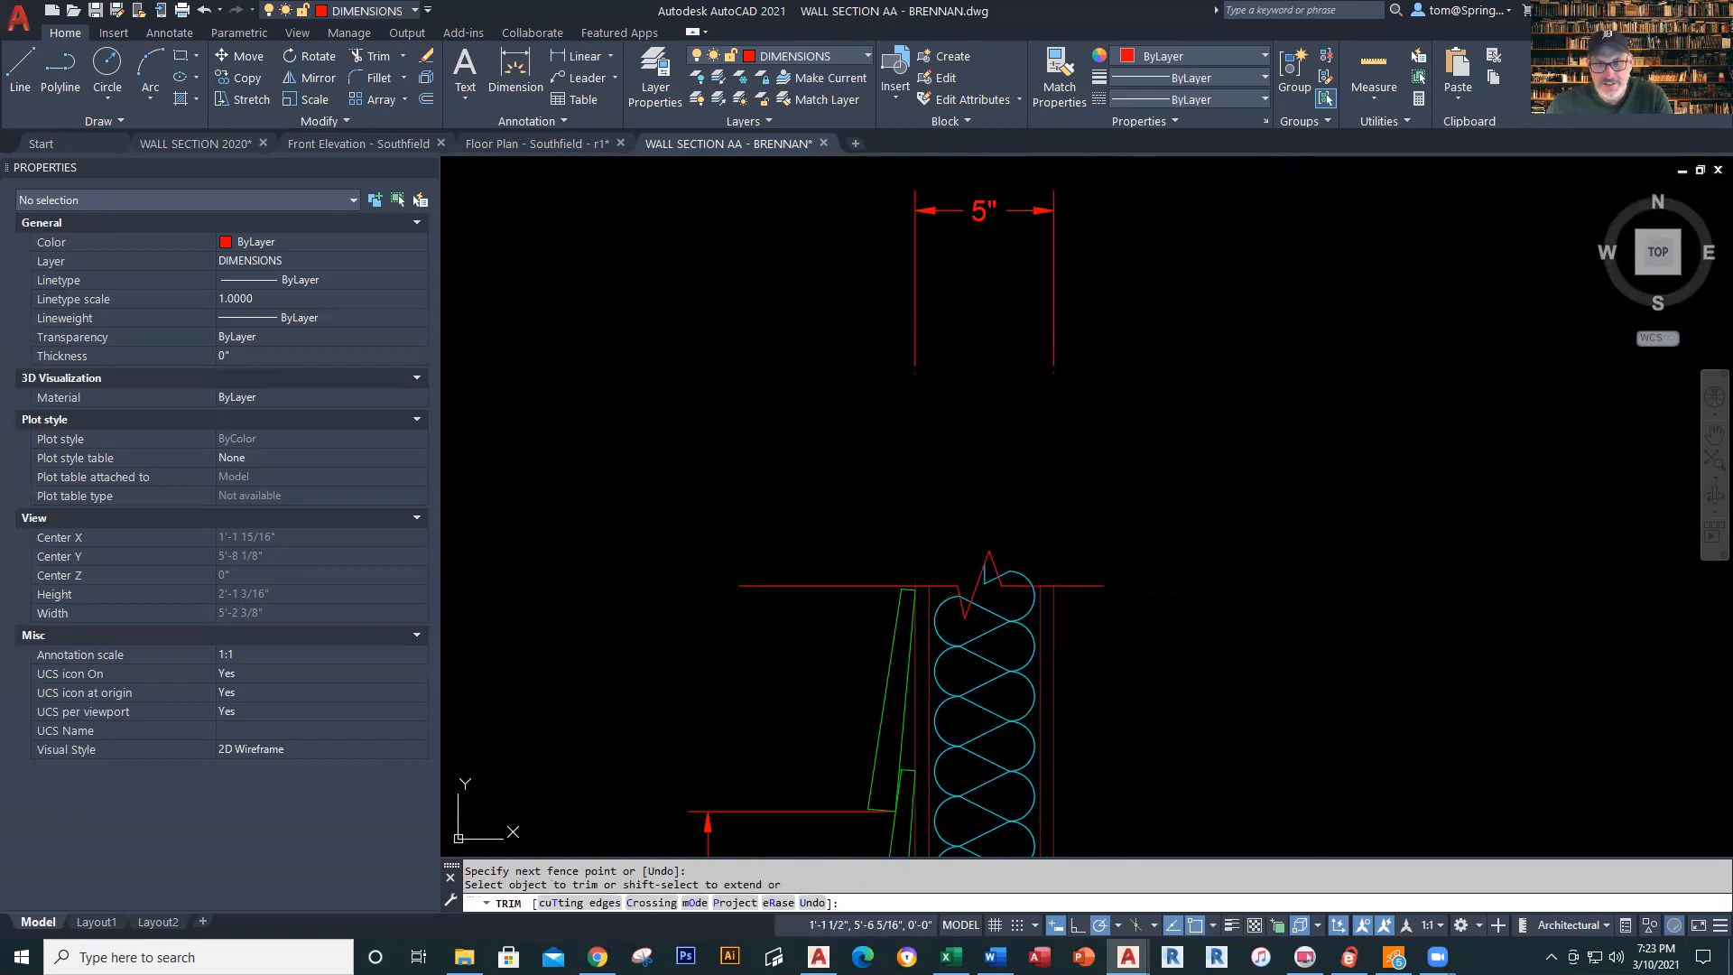
key(Escape)
Move the wall-thickness dimension straight down until its extension lines start at the break line
scroll(1252, 455, down, 1)
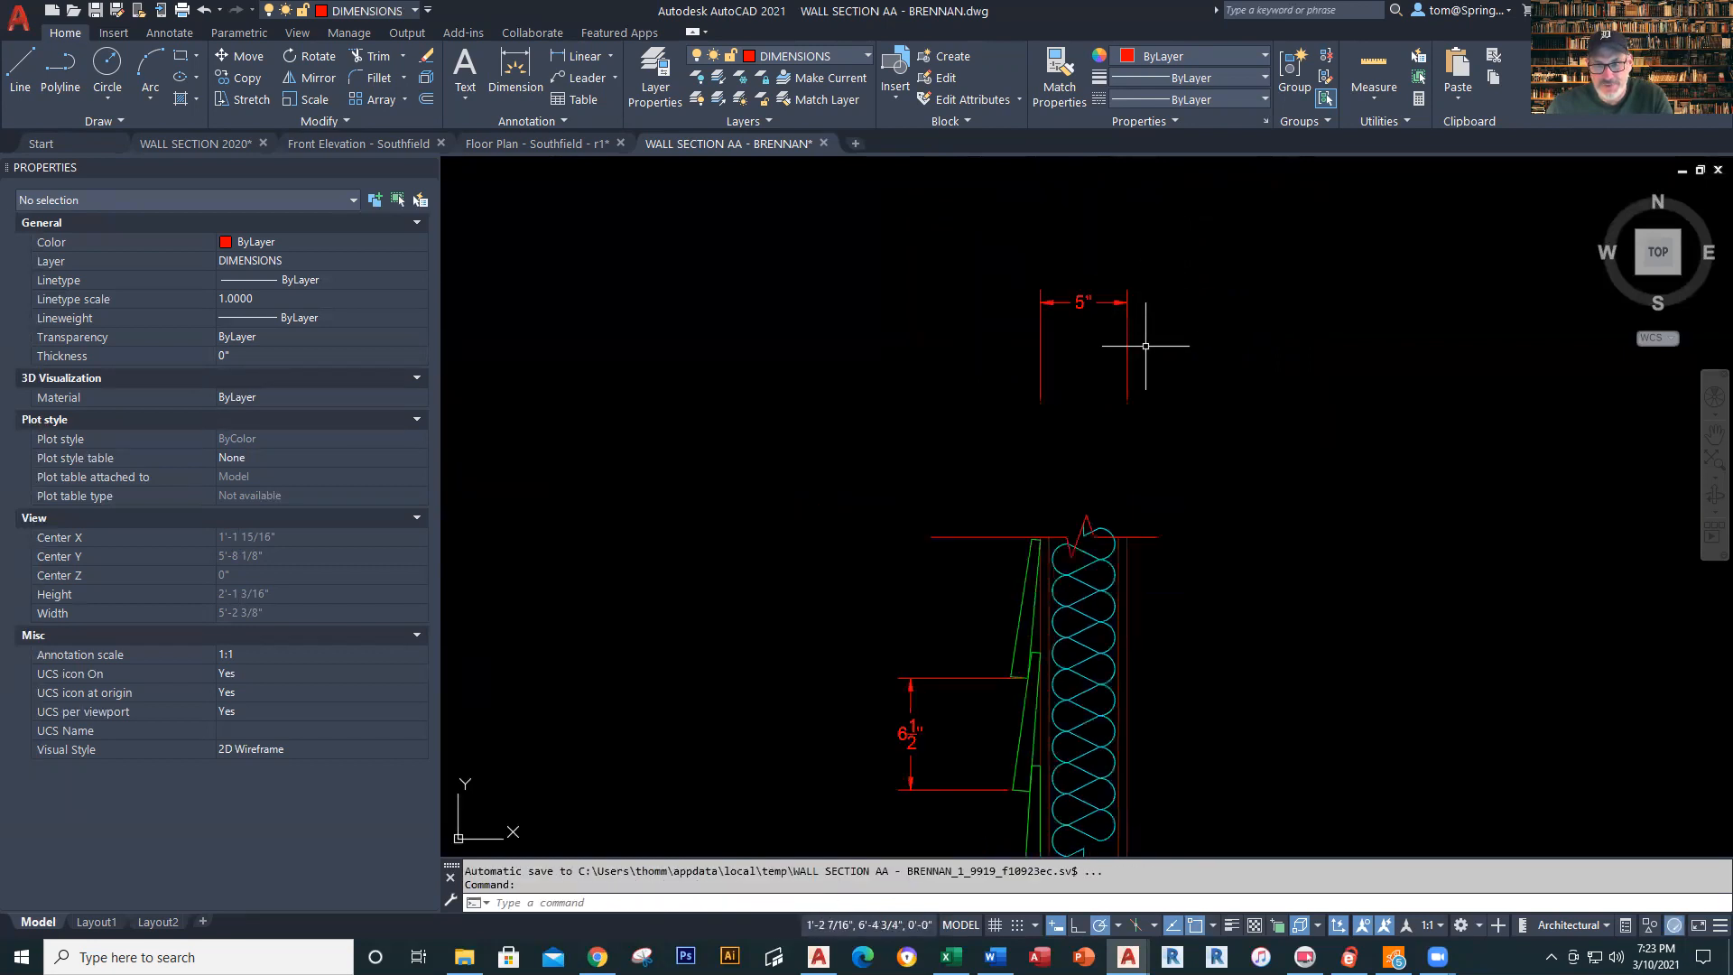
click(1129, 360)
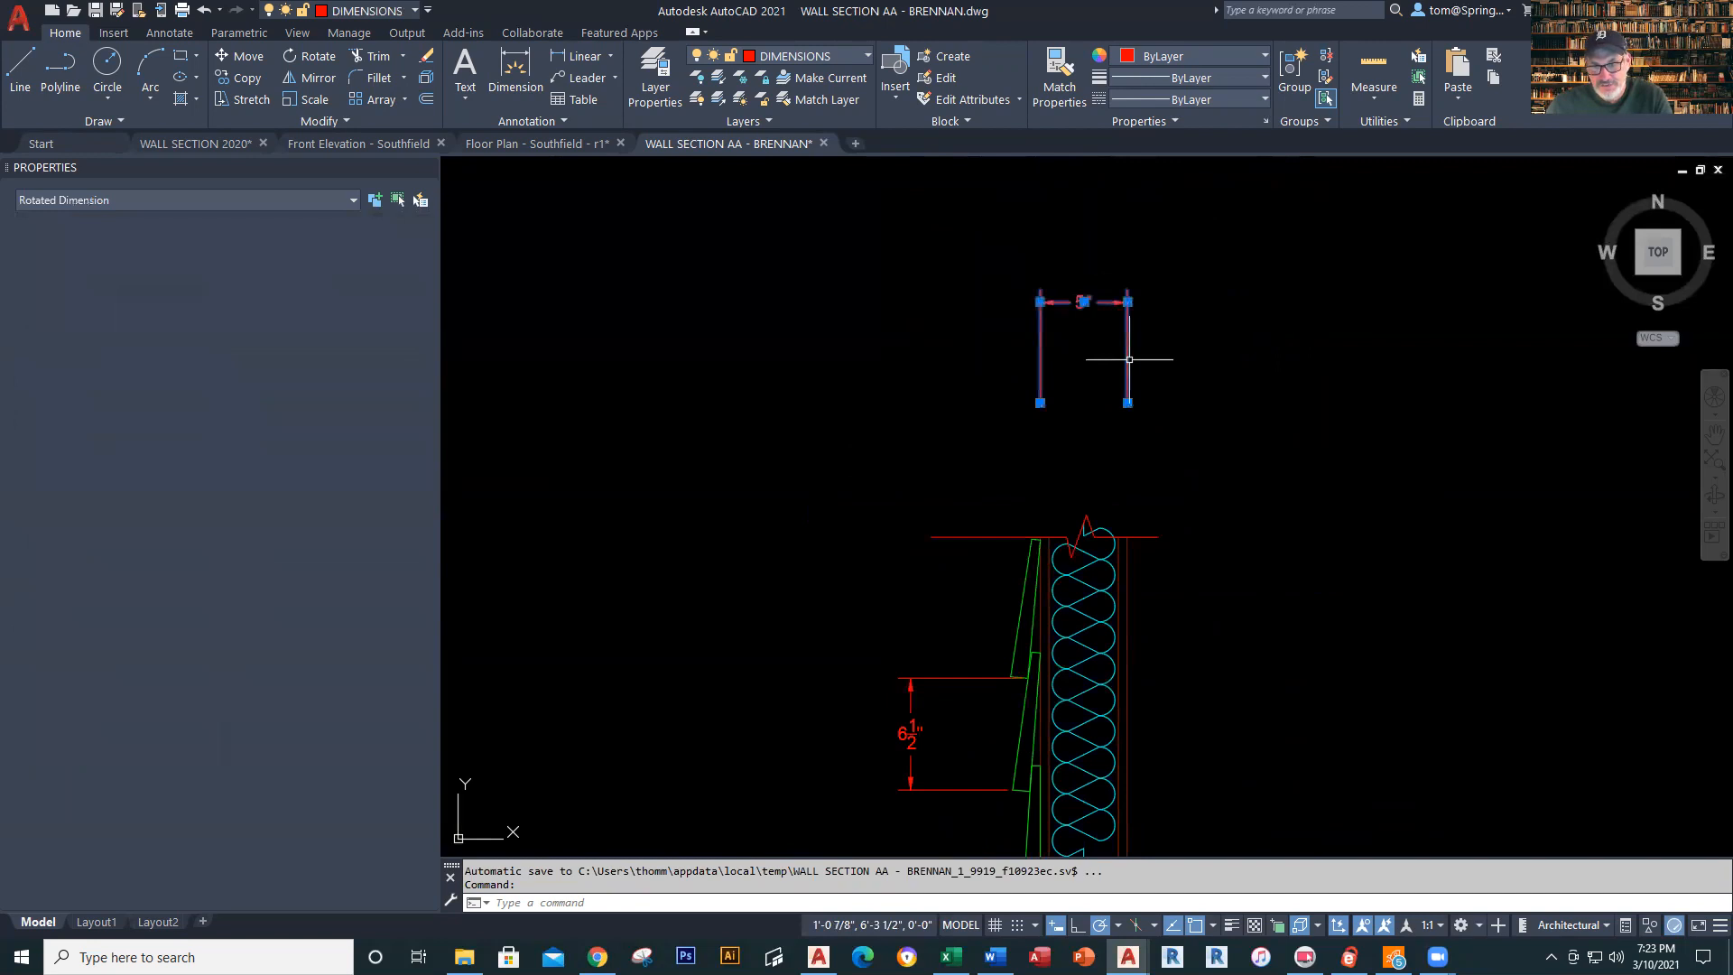
key(ctrl+Down)
key(ctrl+Down)
key(ctrl+Down)
key(ctrl+Down)
key(ctrl+Down)
key(ctrl+Down)
key(ctrl+Down)
key(ctrl+Down)
key(ctrl+Down)
key(ctrl+Down)
key(ctrl+Down)
key(ctrl+Down)
key(ctrl+Down)
key(ctrl+Down)
key(ctrl+Down)
key(ctrl+Down)
key(ctrl+Down)
key(ctrl+Down)
key(ctrl+Down)
key(ctrl+Down)
key(ctrl+Down)
key(ctrl+Down)
key(ctrl+Down)
key(ctrl+Down)
key(ctrl+Down)
key(ctrl+Down)
key(ctrl+Down)
key(ctrl+Down)
key(ctrl+Down)
key(ctrl+Down)
key(ctrl+Down)
key(ctrl+Down)
key(ctrl+Down)
key(ctrl+Down)
key(ctrl+Down)
key(ctrl+Down)
key(ctrl+Down)
key(ctrl+Down)
key(ctrl+Down)
key(ctrl+Down)
key(ctrl+Down)
key(ctrl+Down)
key(ctrl+Down)
key(ctrl+Down)
key(ctrl+Down)
key(ctrl+Down)
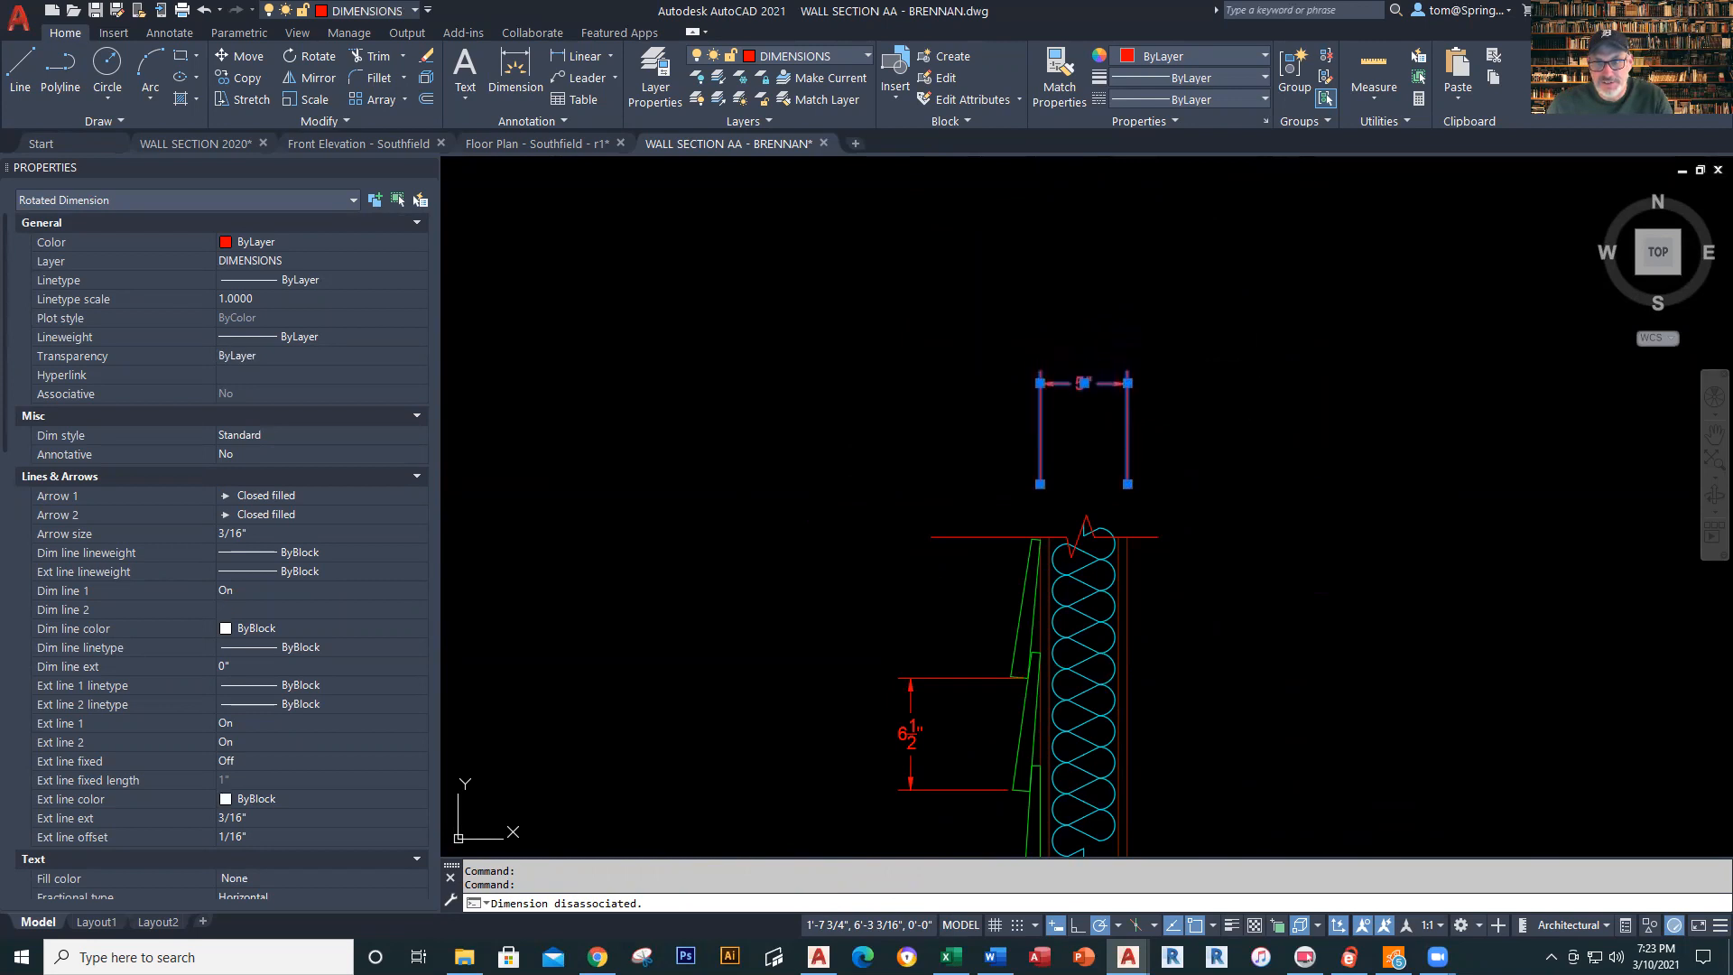
key(ctrl+Down)
key(ctrl+Down)
key(ctrl+Down)
key(ctrl+Down)
key(ctrl+Down)
key(ctrl+Down)
key(ctrl+Down)
key(ctrl+Down)
key(ctrl+Down)
key(ctrl+Down)
key(ctrl+Down)
key(ctrl+Down)
key(ctrl+Down)
key(ctrl+Down)
key(ctrl+Down)
key(ctrl+Down)
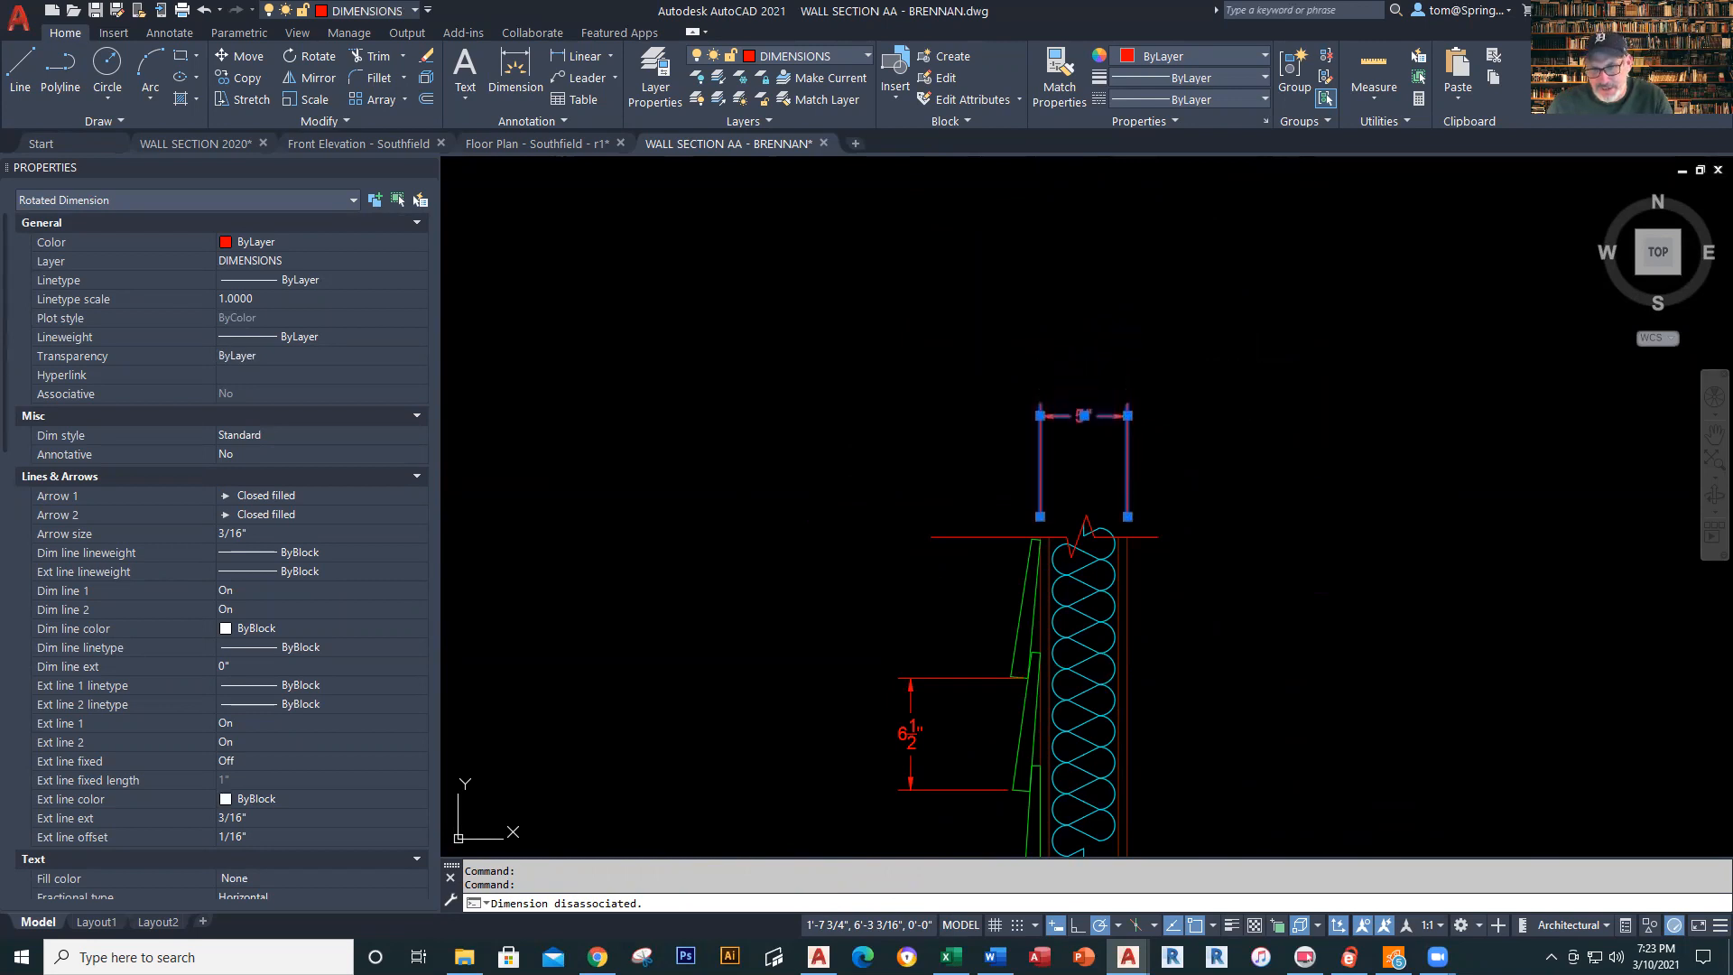
key(ctrl+Down)
key(ctrl+Down)
key(ctrl+Down)
key(ctrl+Down)
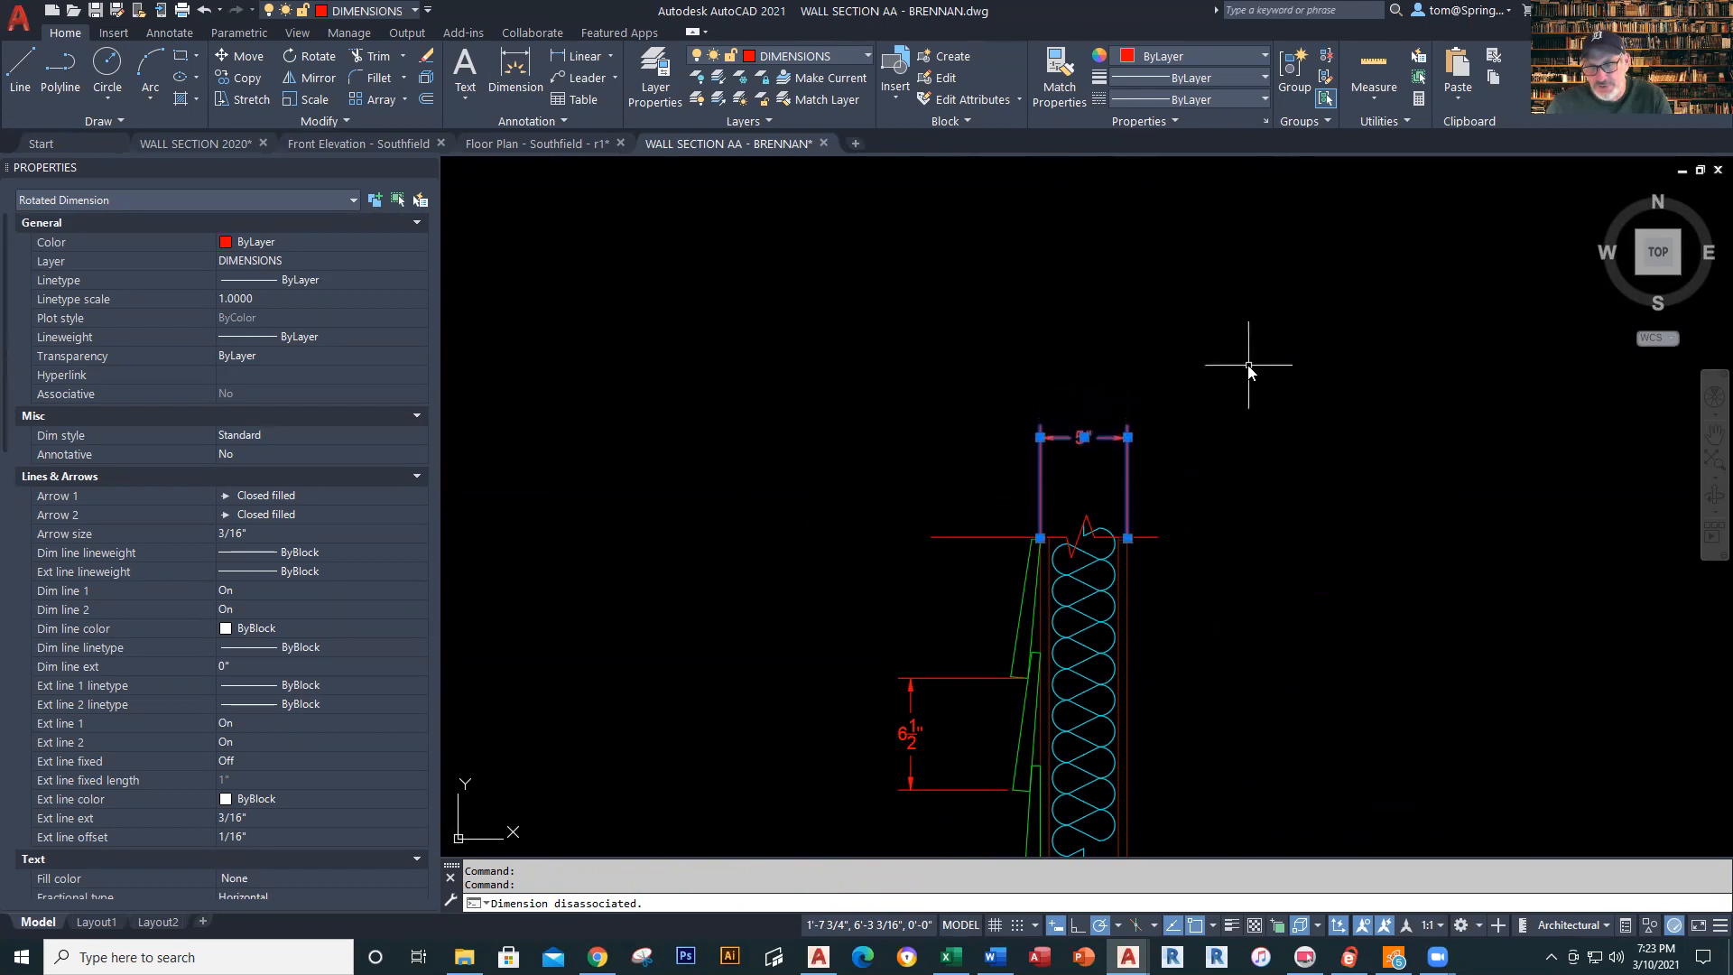
key(Escape)
Bring the whole wall section into view and save the drawing
scroll(1249, 364, down, 6)
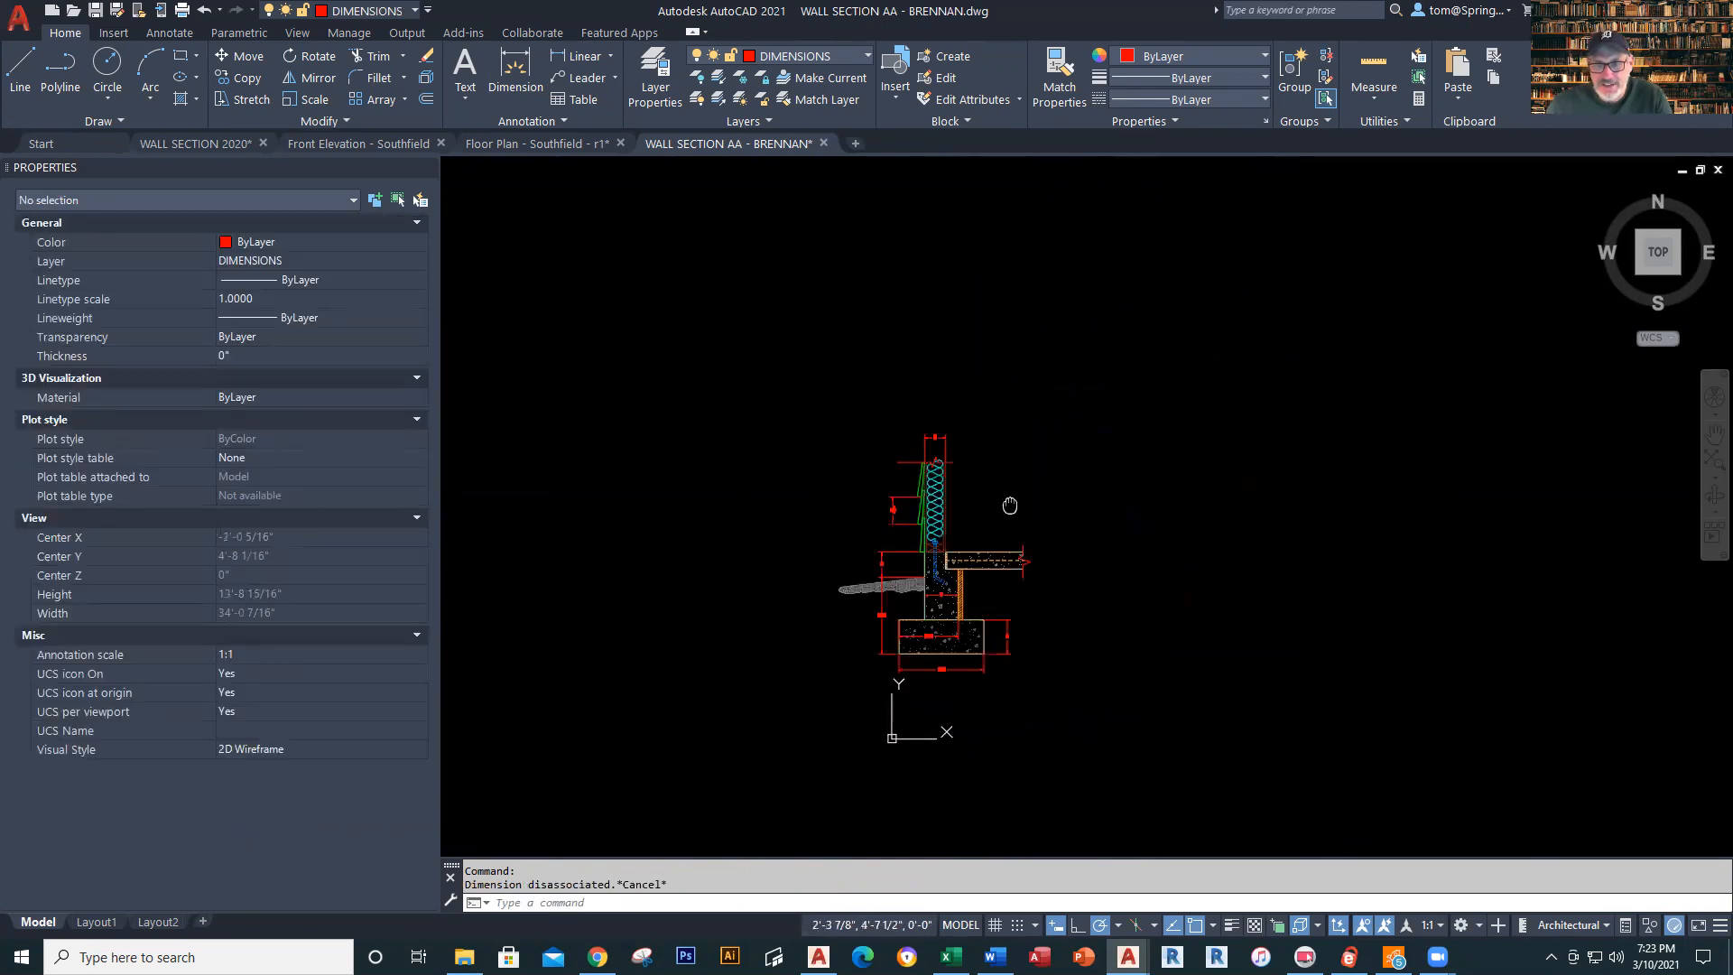
scroll(1014, 478, up, 1)
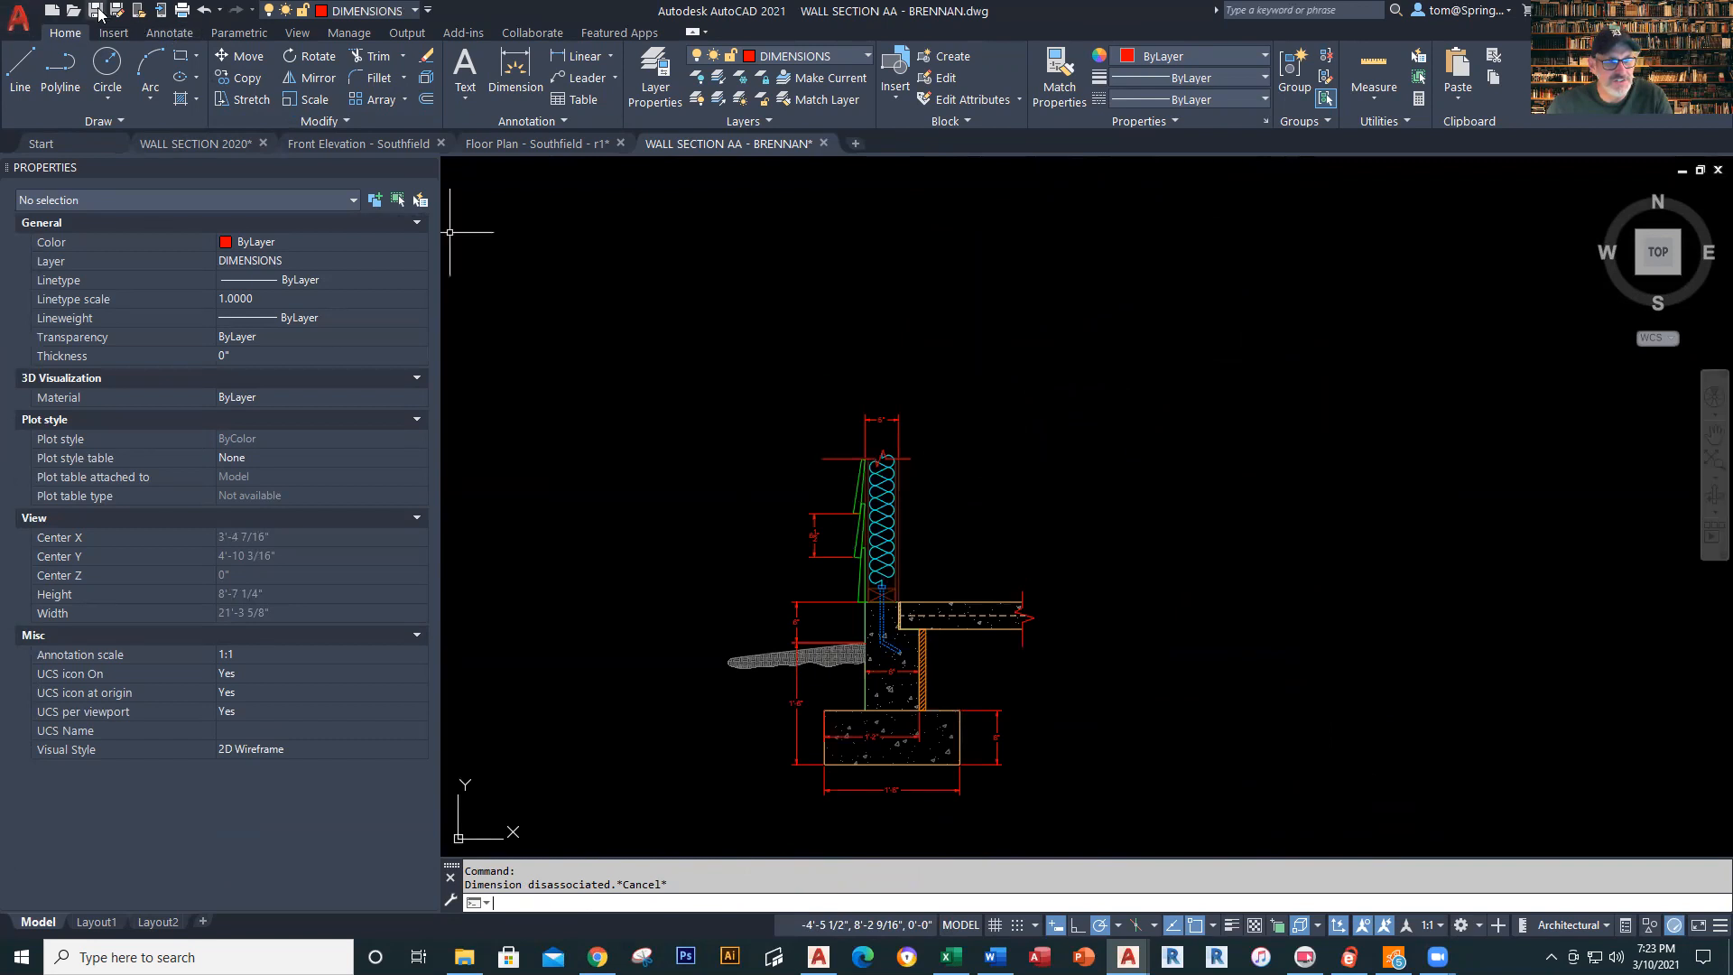
key(ctrl+s)
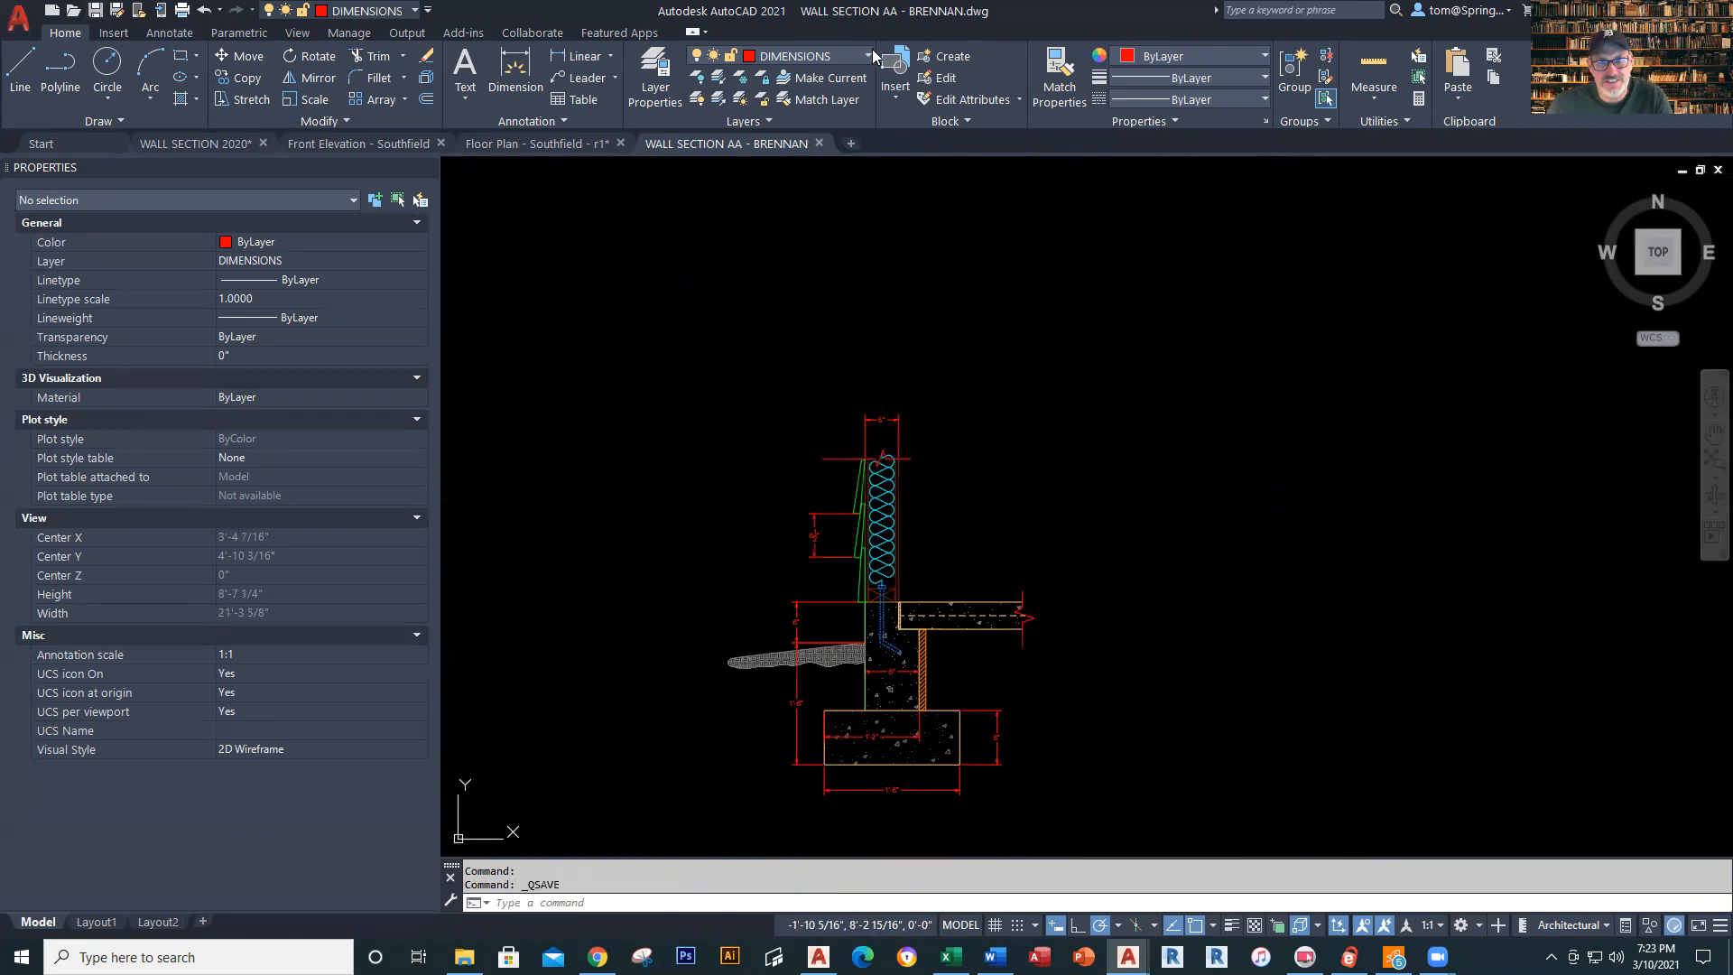
Make the TEXT layer current for the annotation notes
click(869, 53)
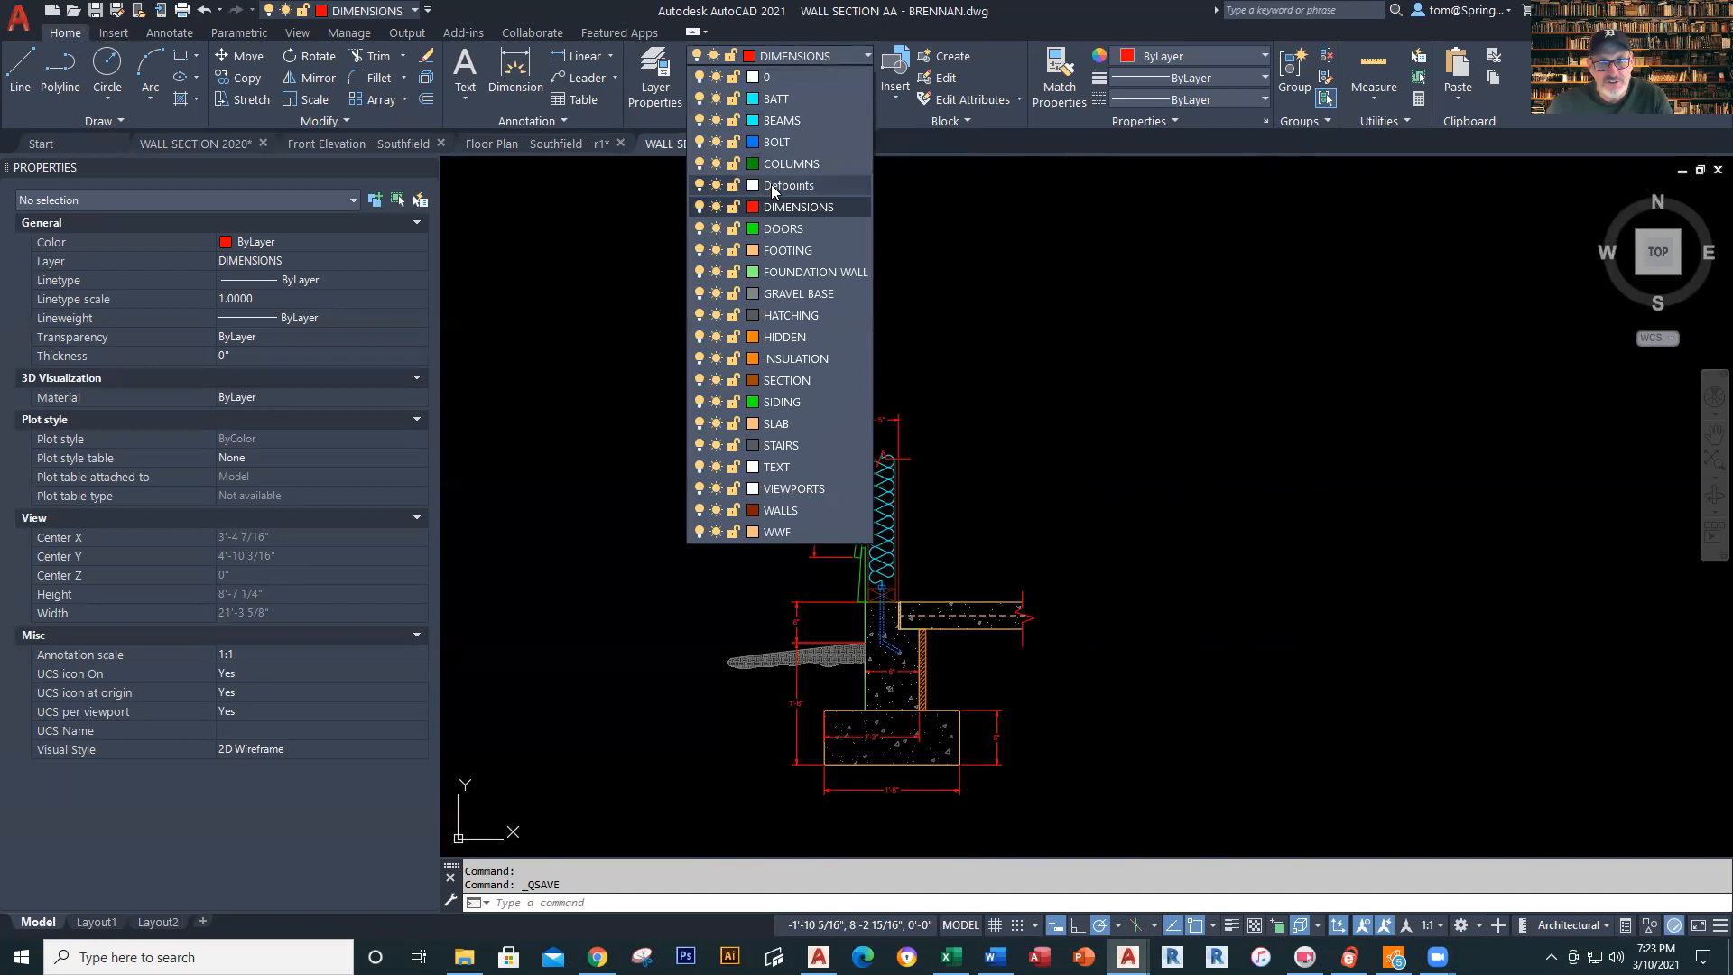
click(782, 467)
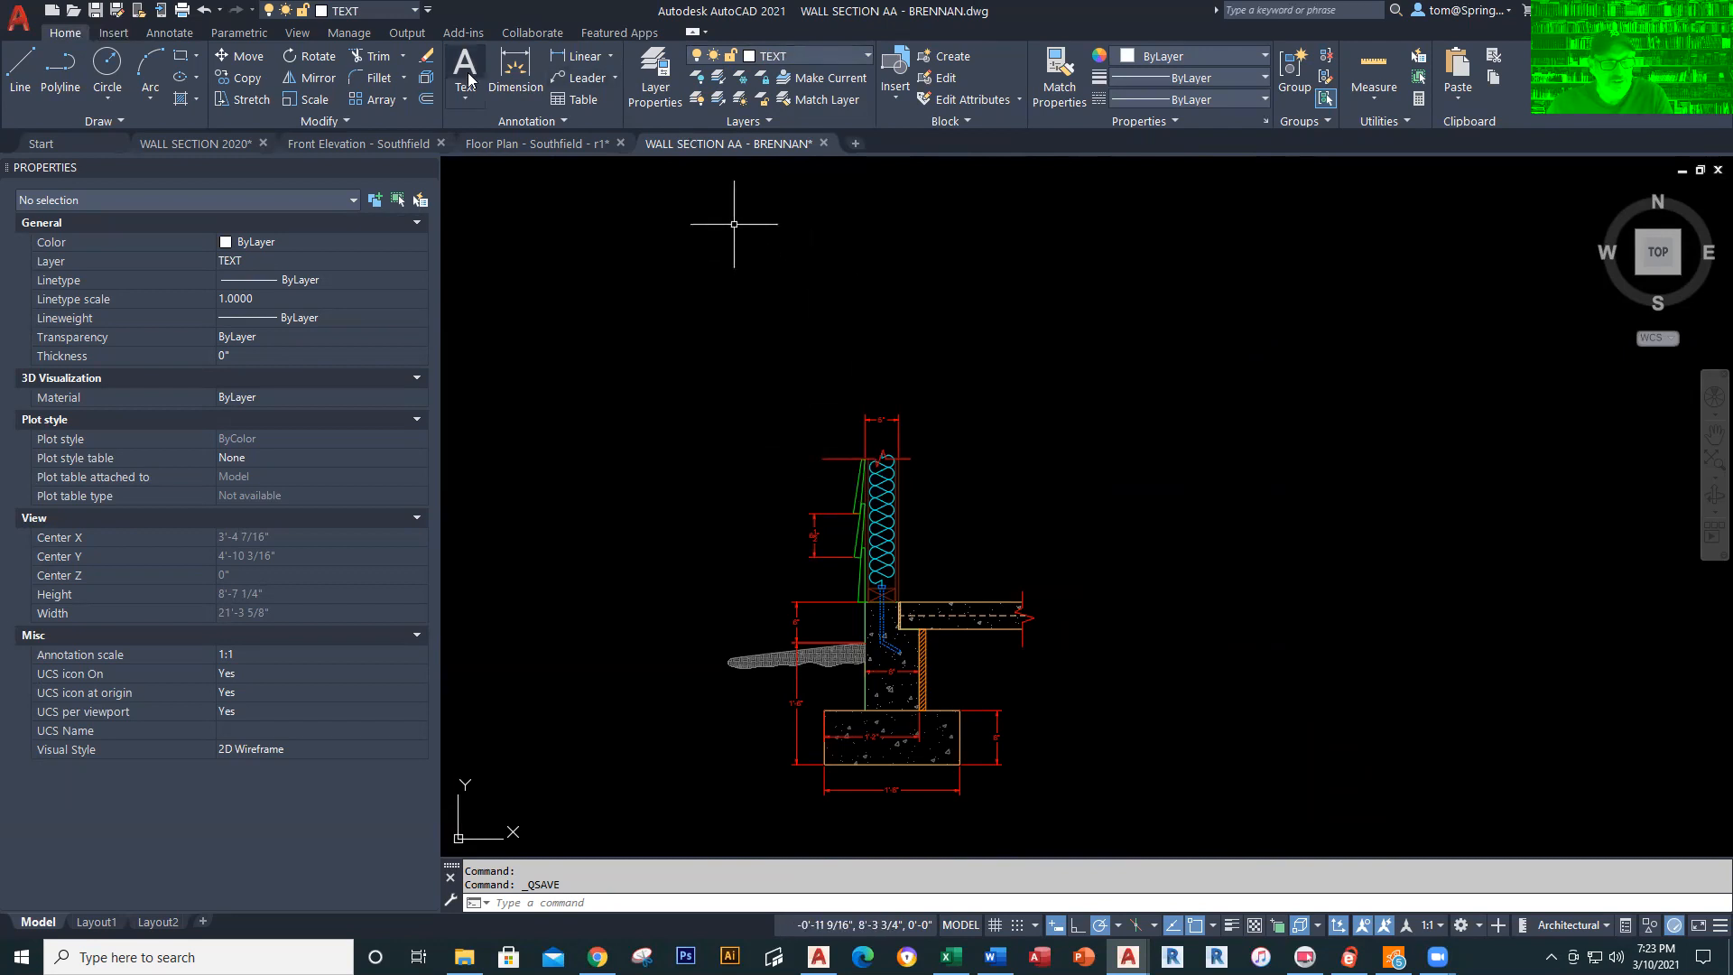
click(588, 79)
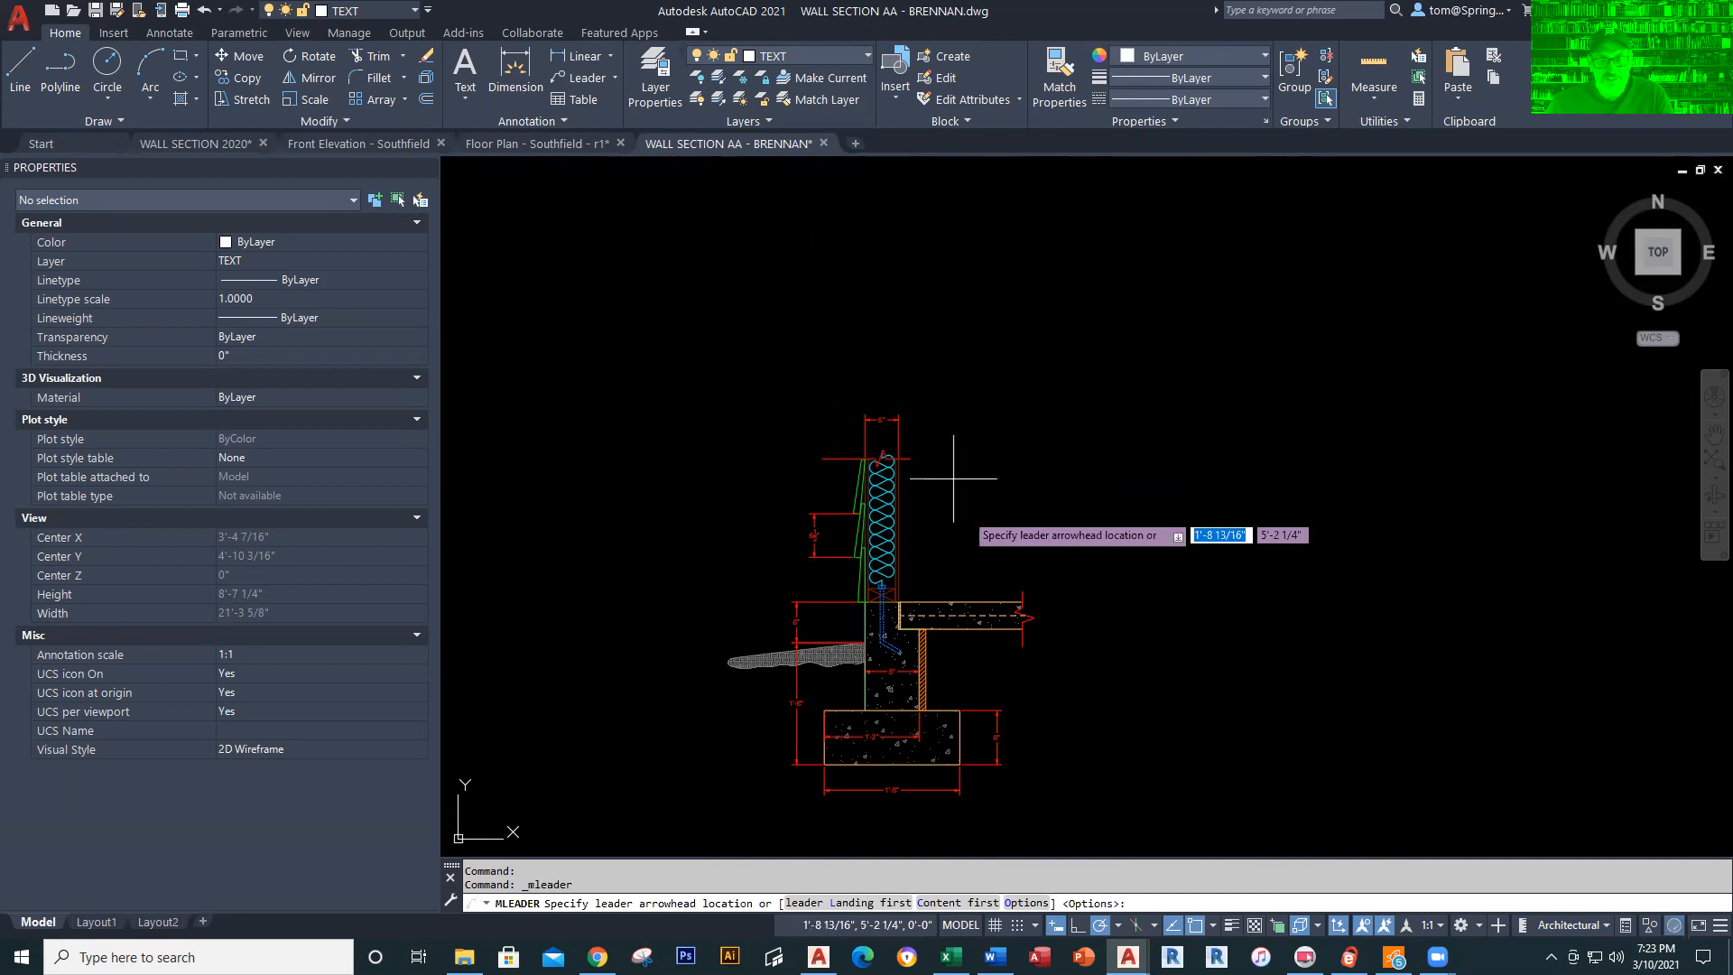
scroll(912, 492, up, 4)
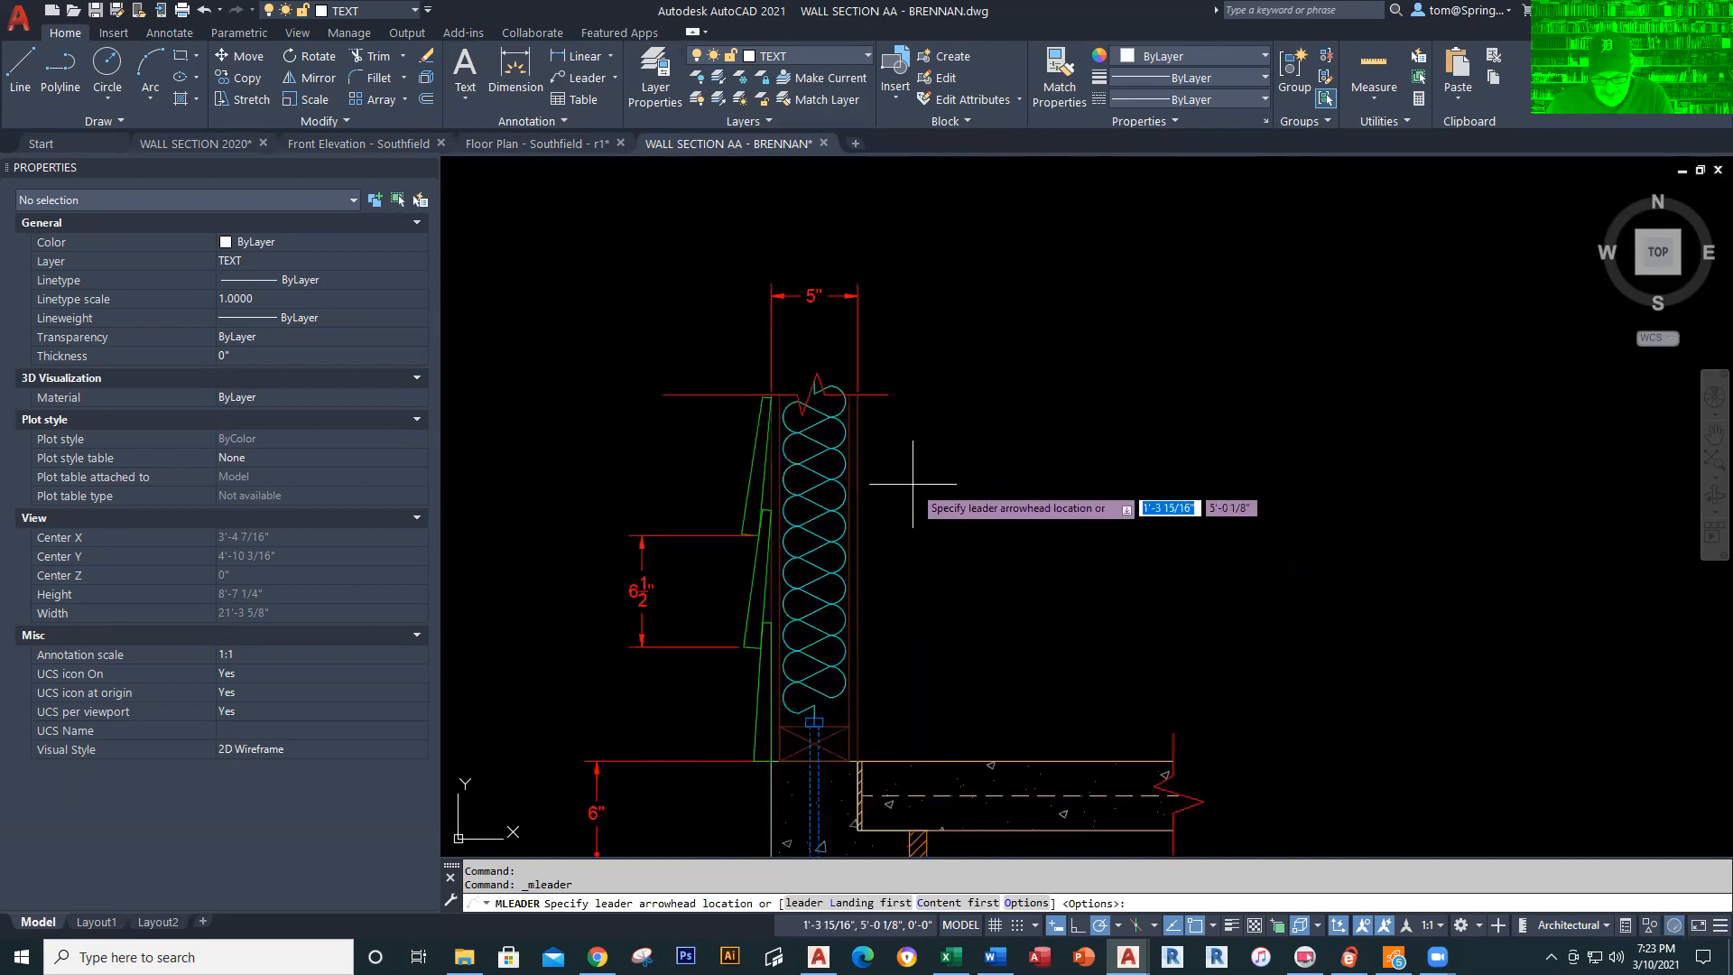
click(834, 432)
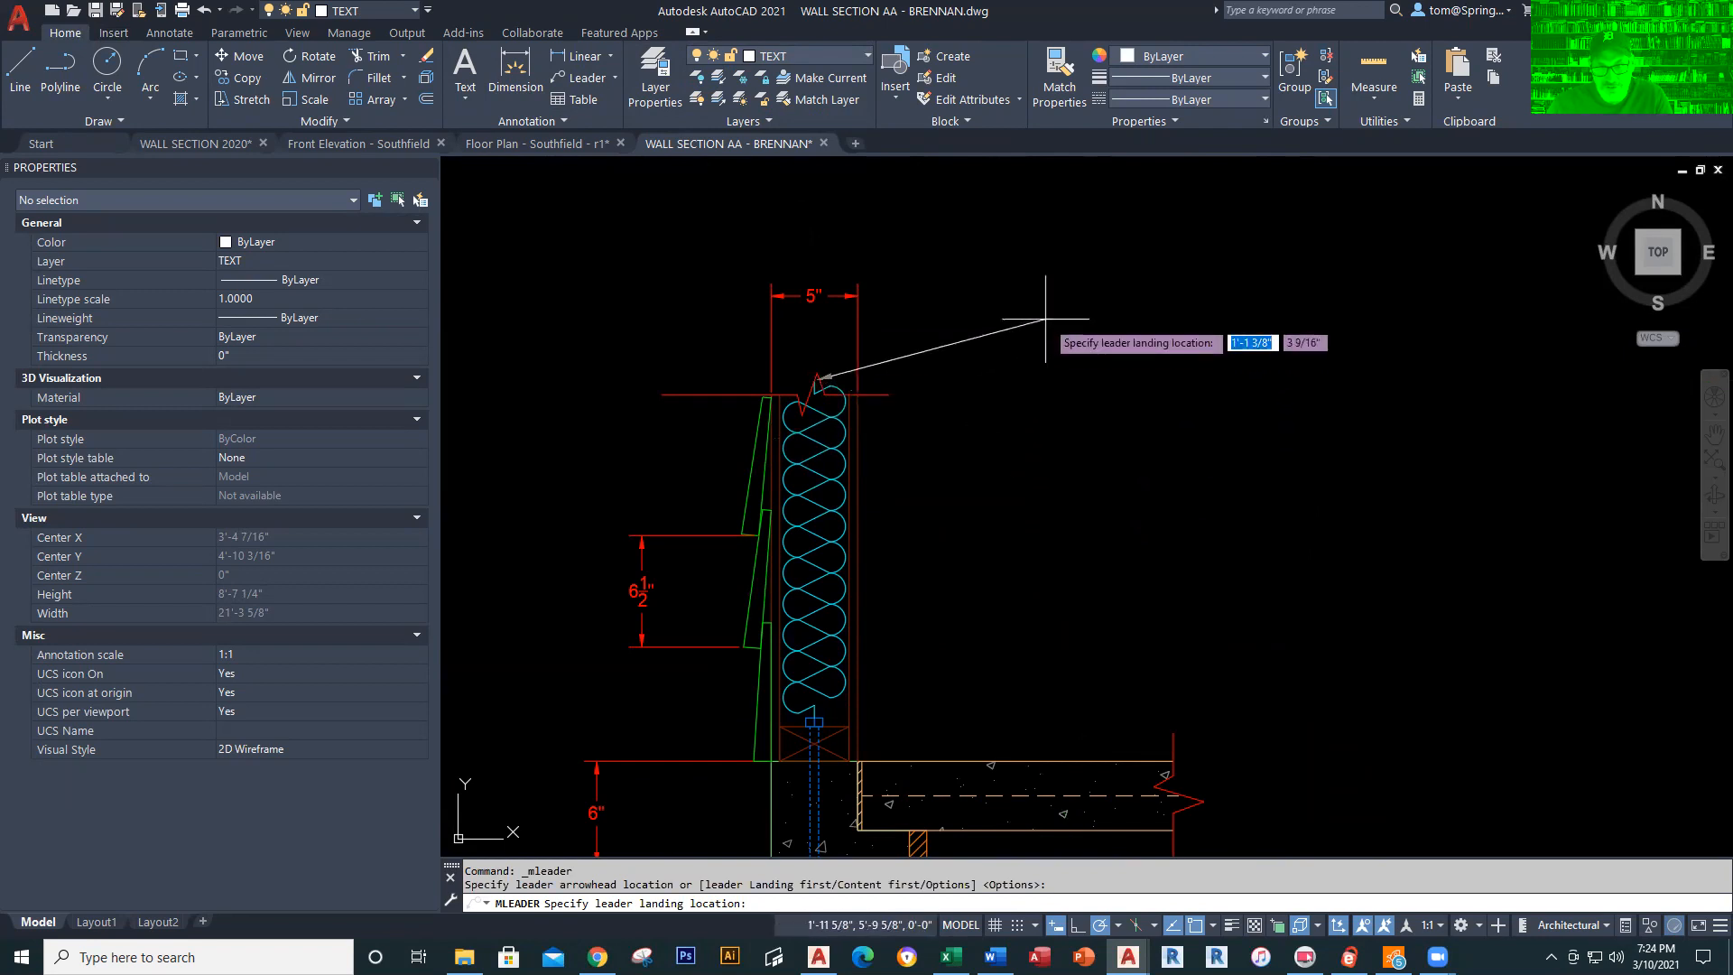
key(Escape)
right_click(939, 325)
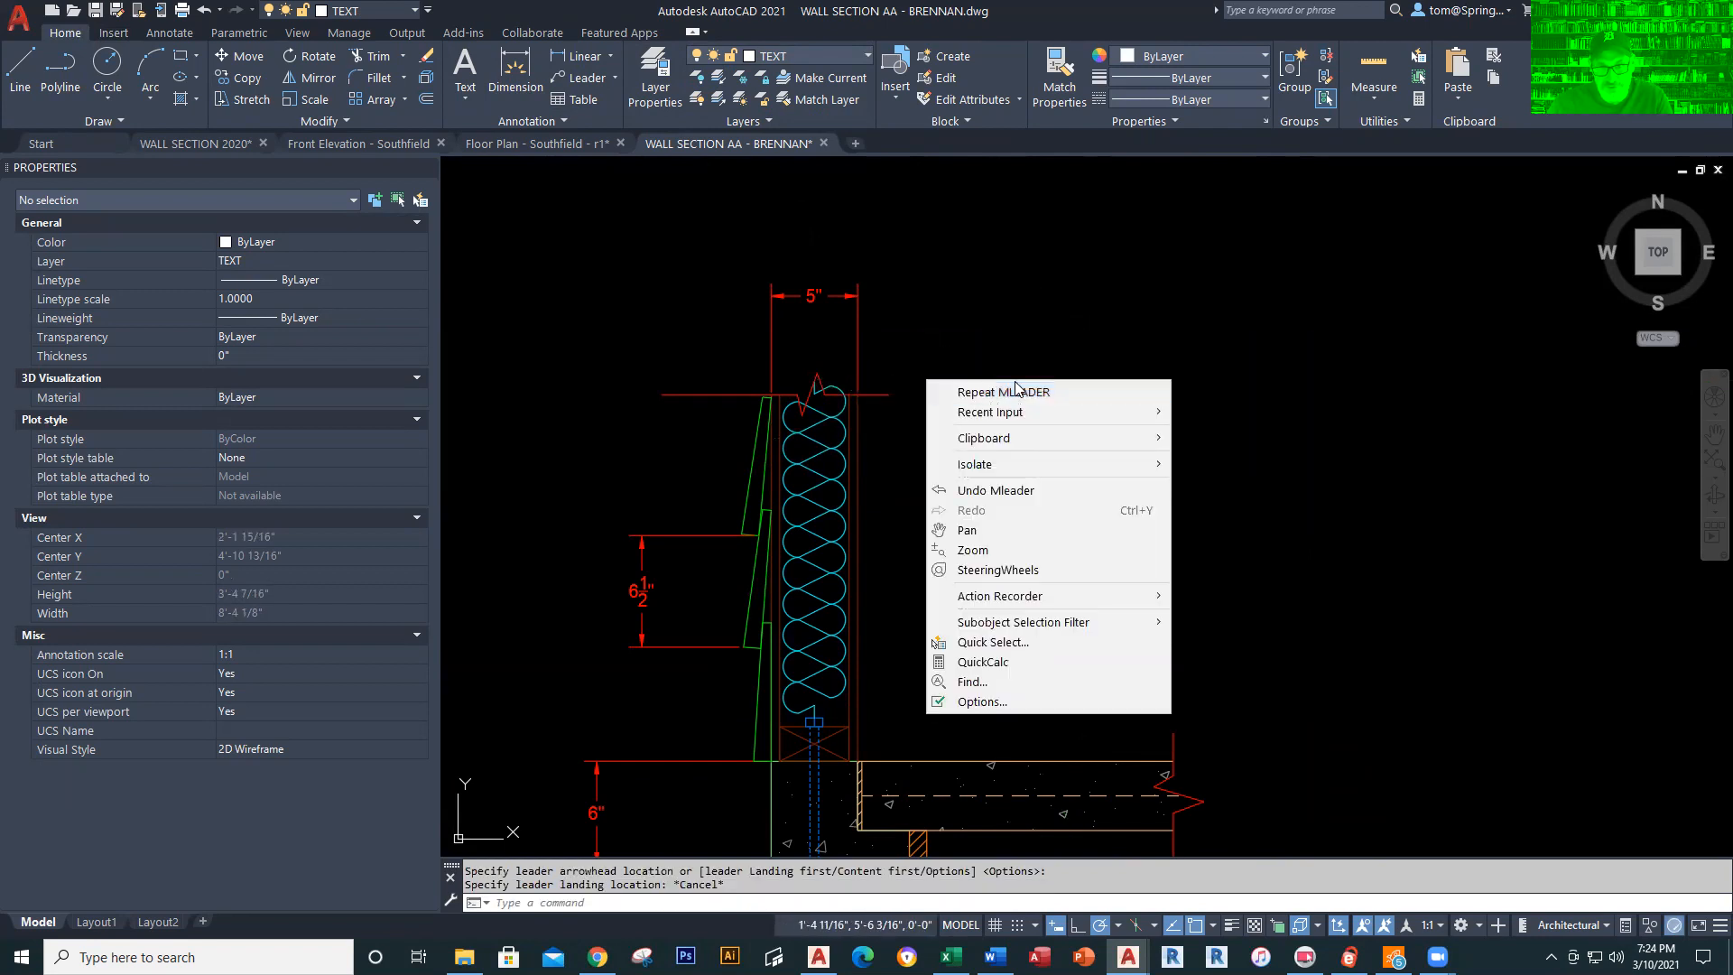
click(979, 333)
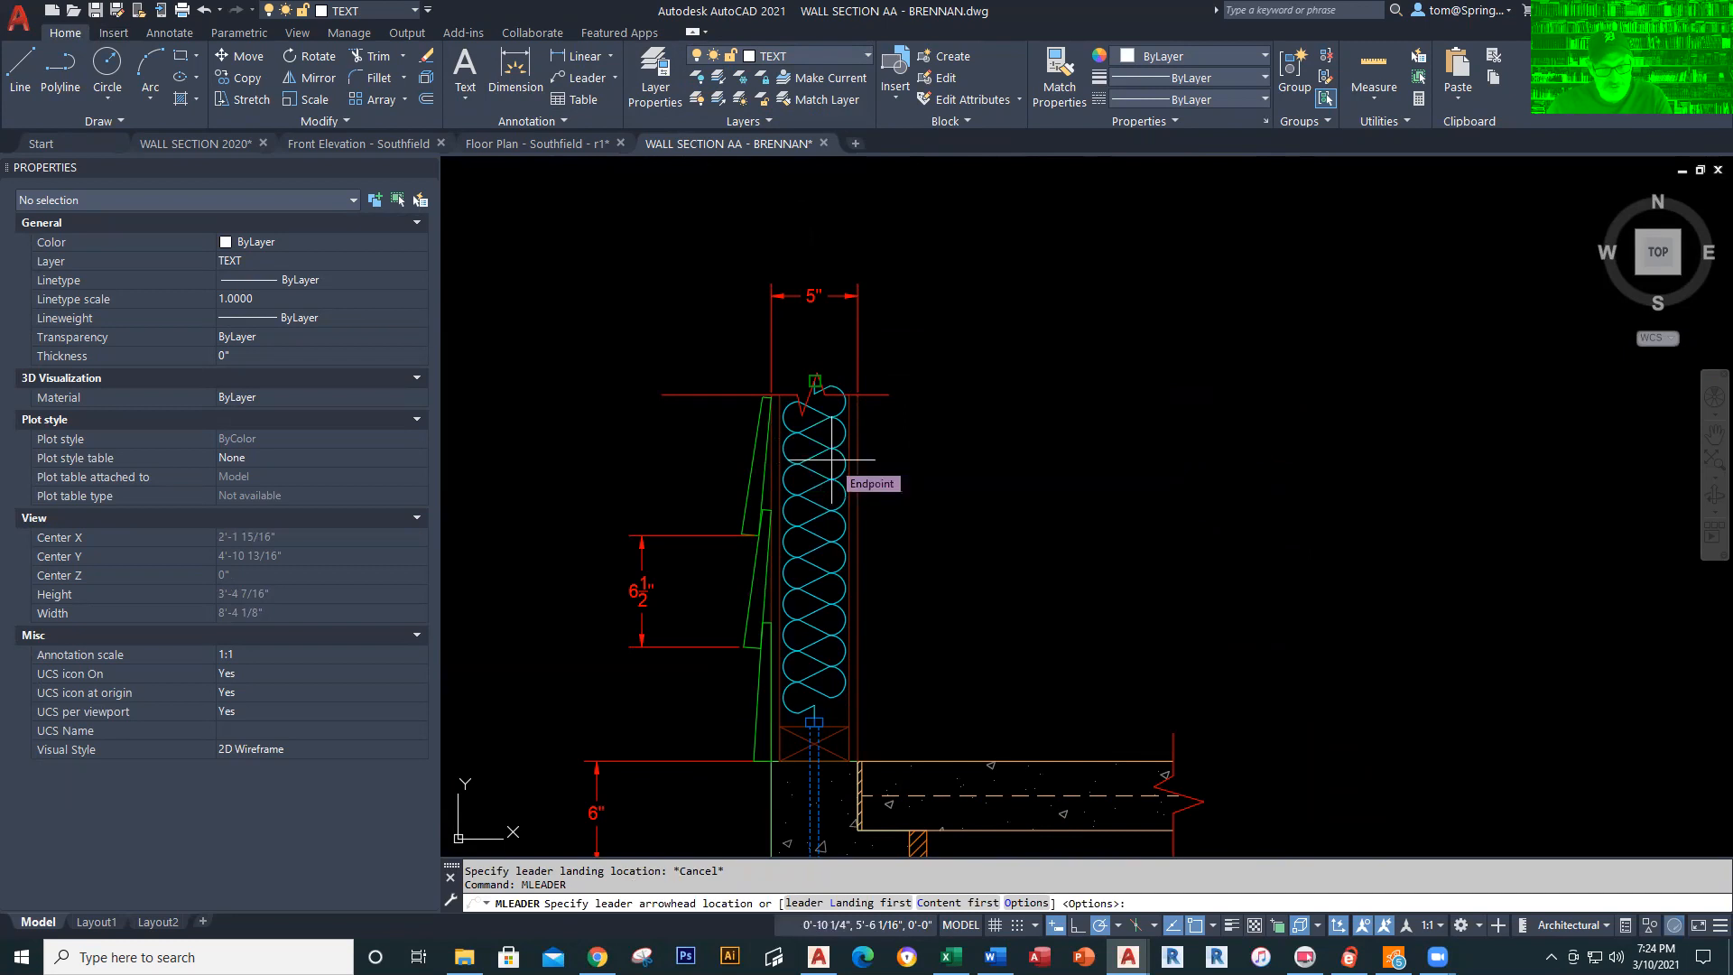
right_click(832, 462)
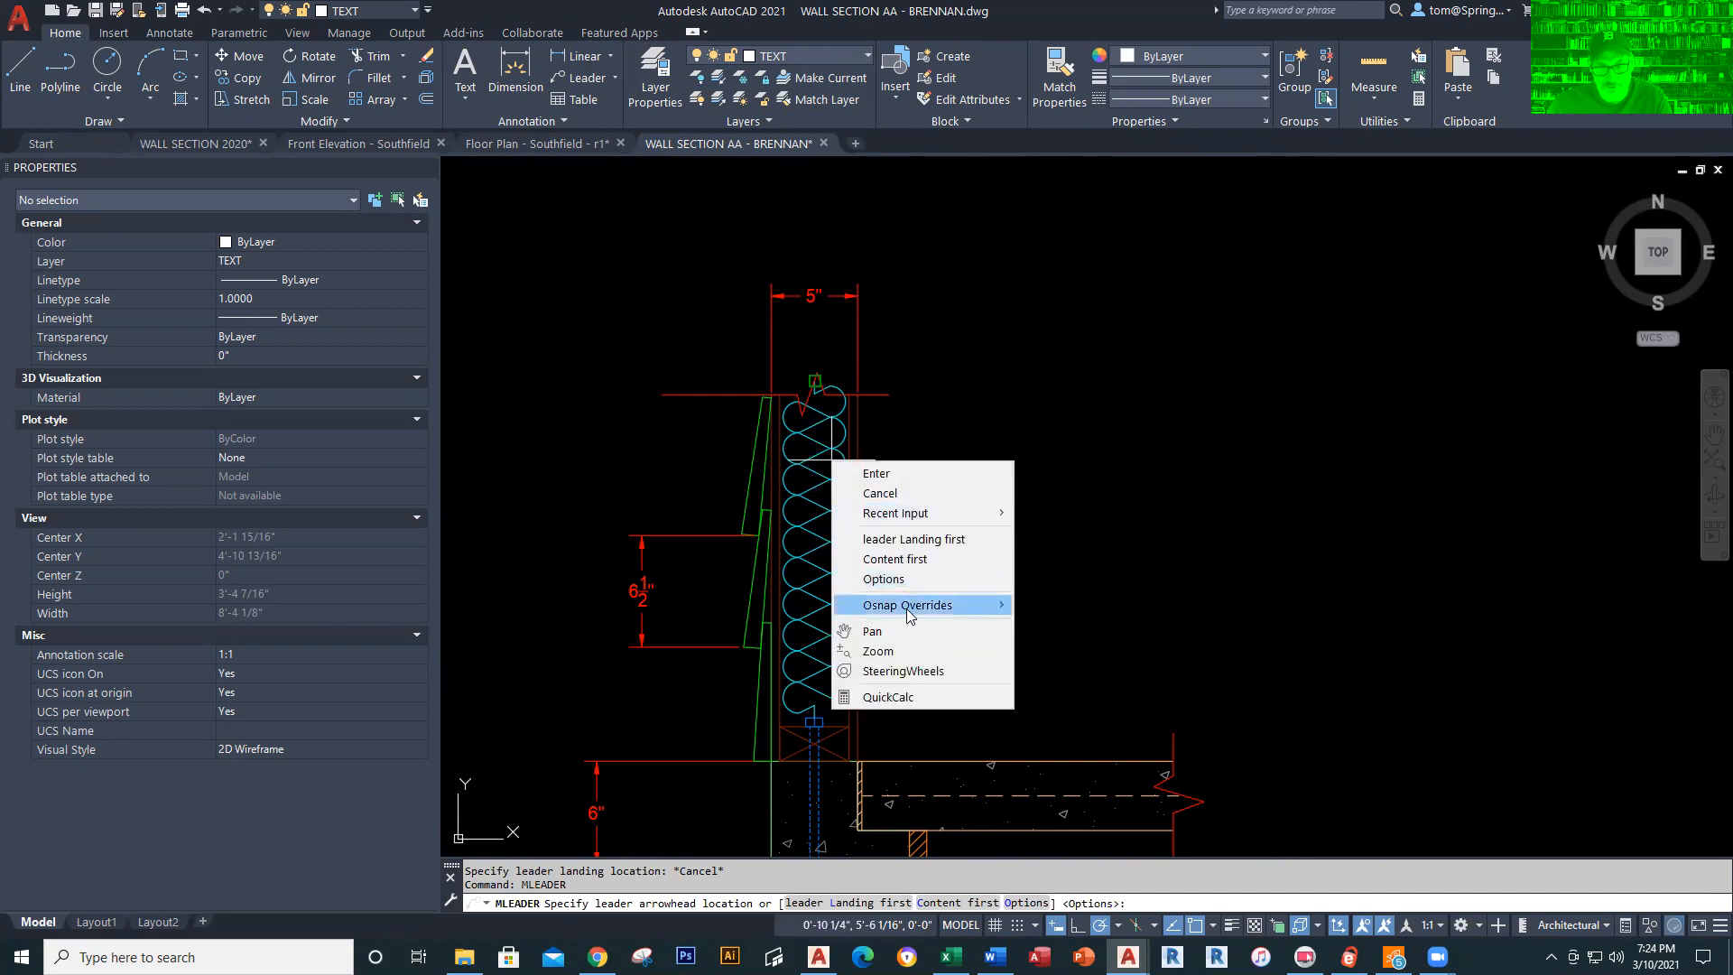
mouse_move(907, 605)
click(1100, 566)
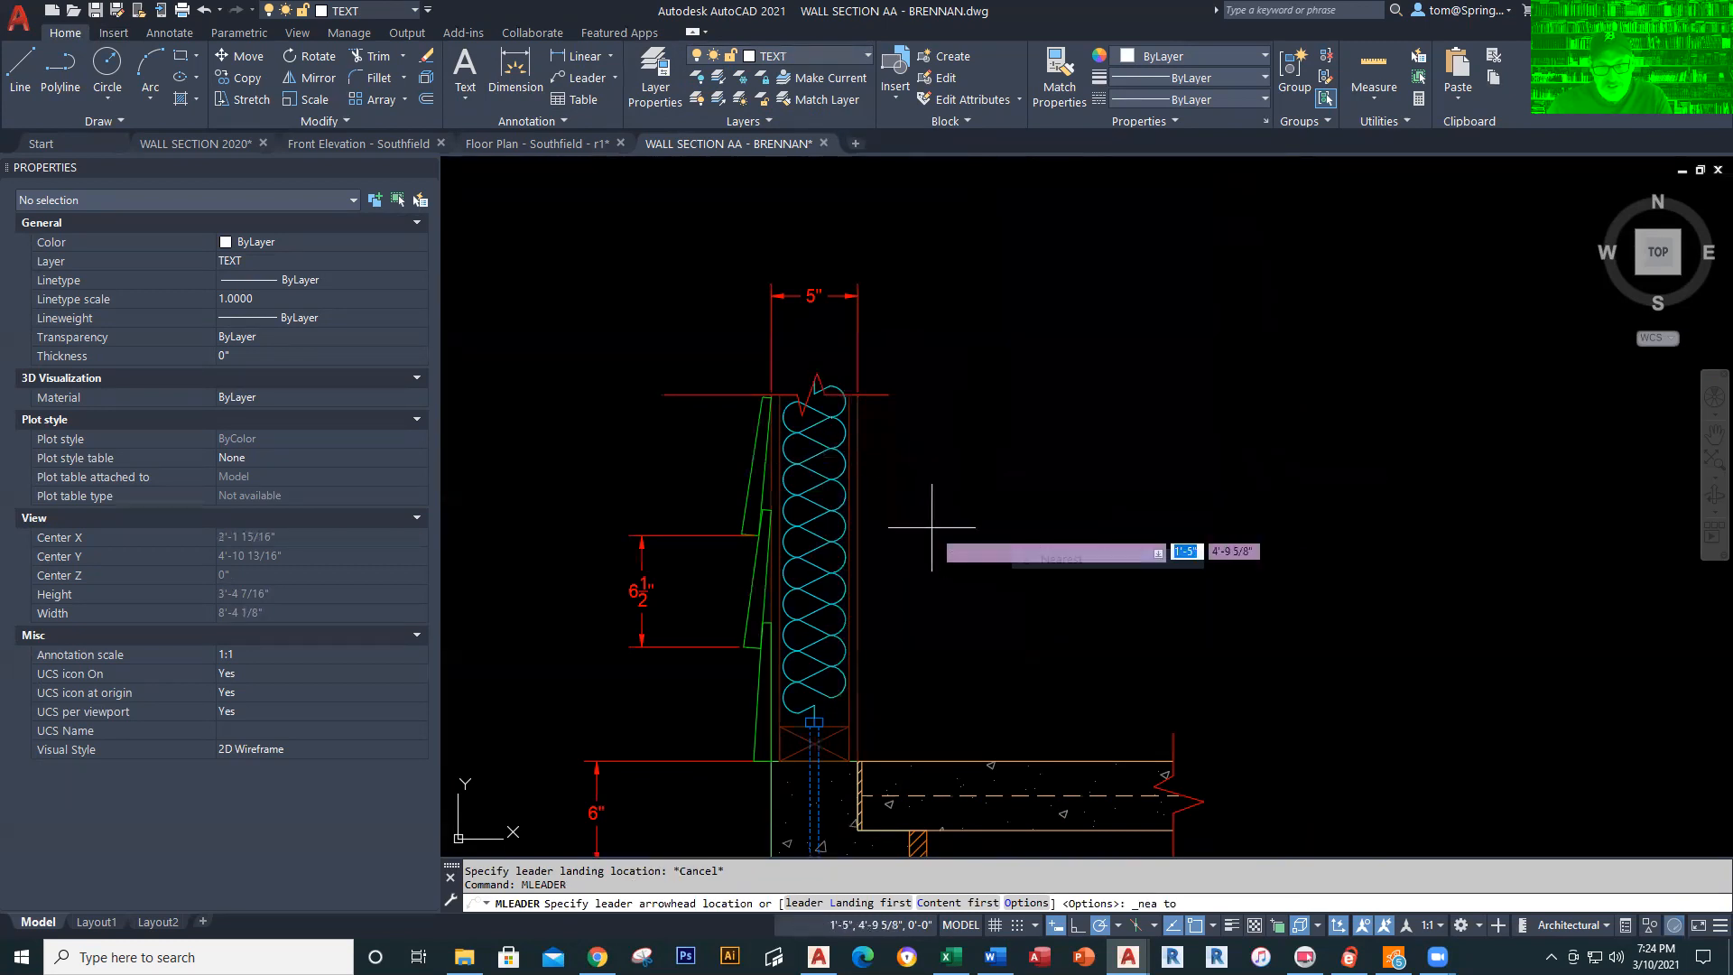
click(824, 450)
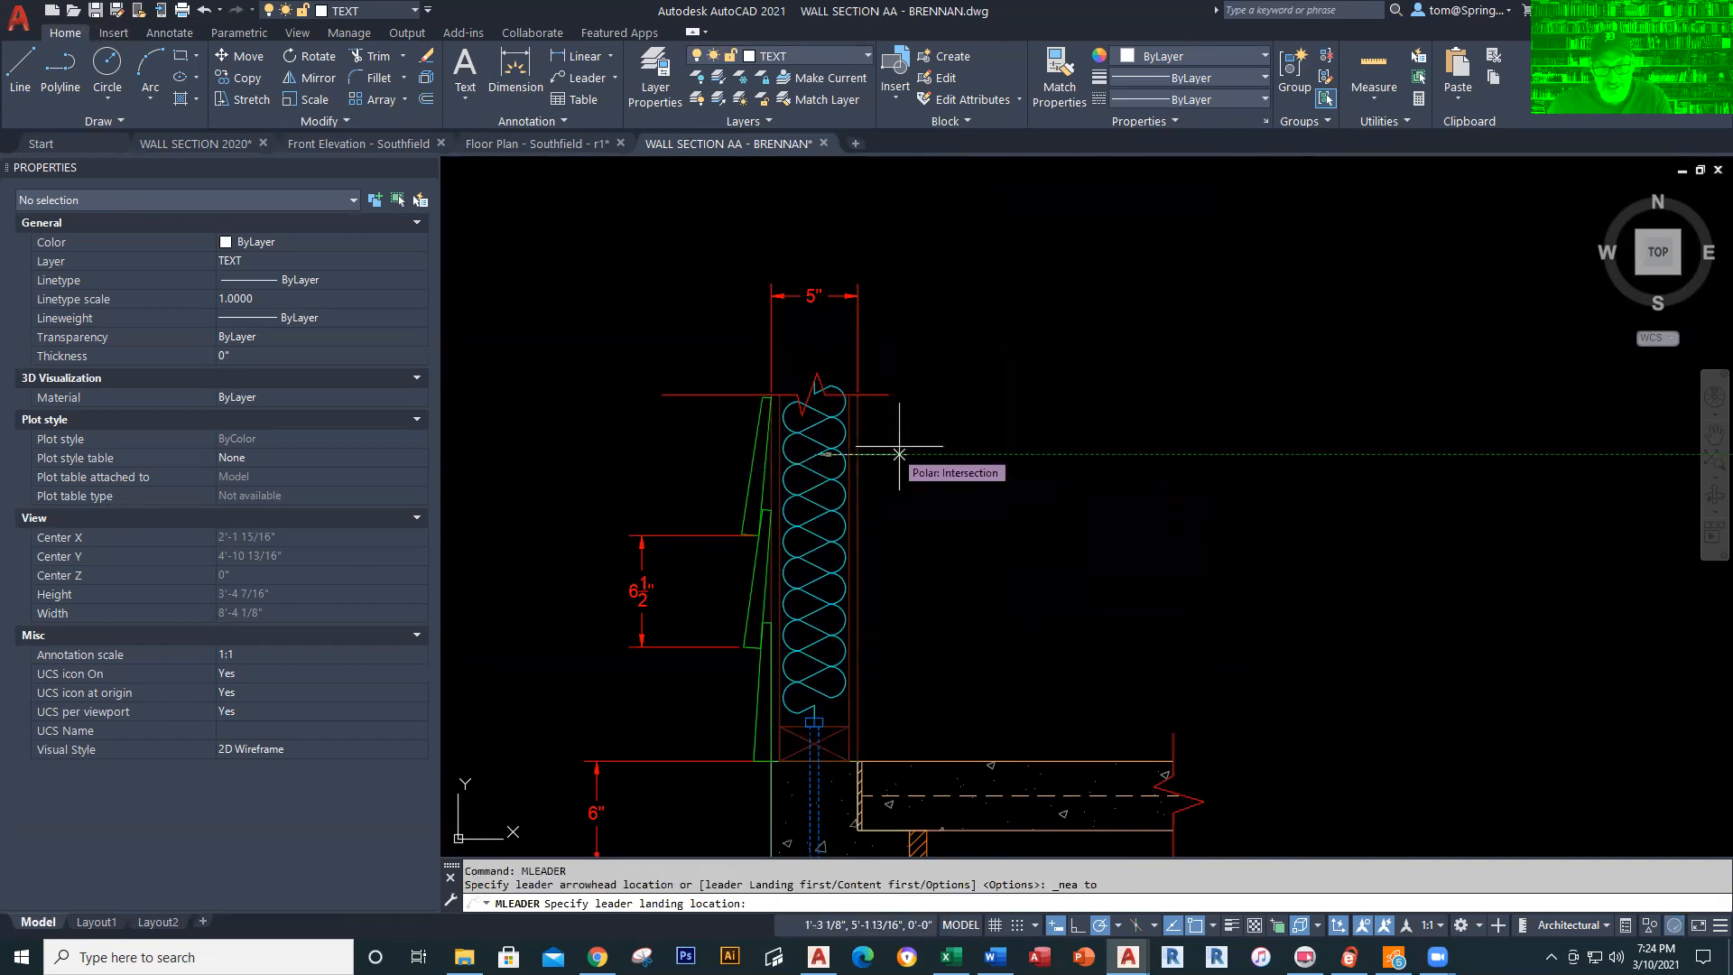
key(Escape)
Add a multileader without object snap, its arrowhead inside the upper wall insulation and its text outside the interior face, reading STUD - 16" O.C
right_click(950, 433)
click(997, 446)
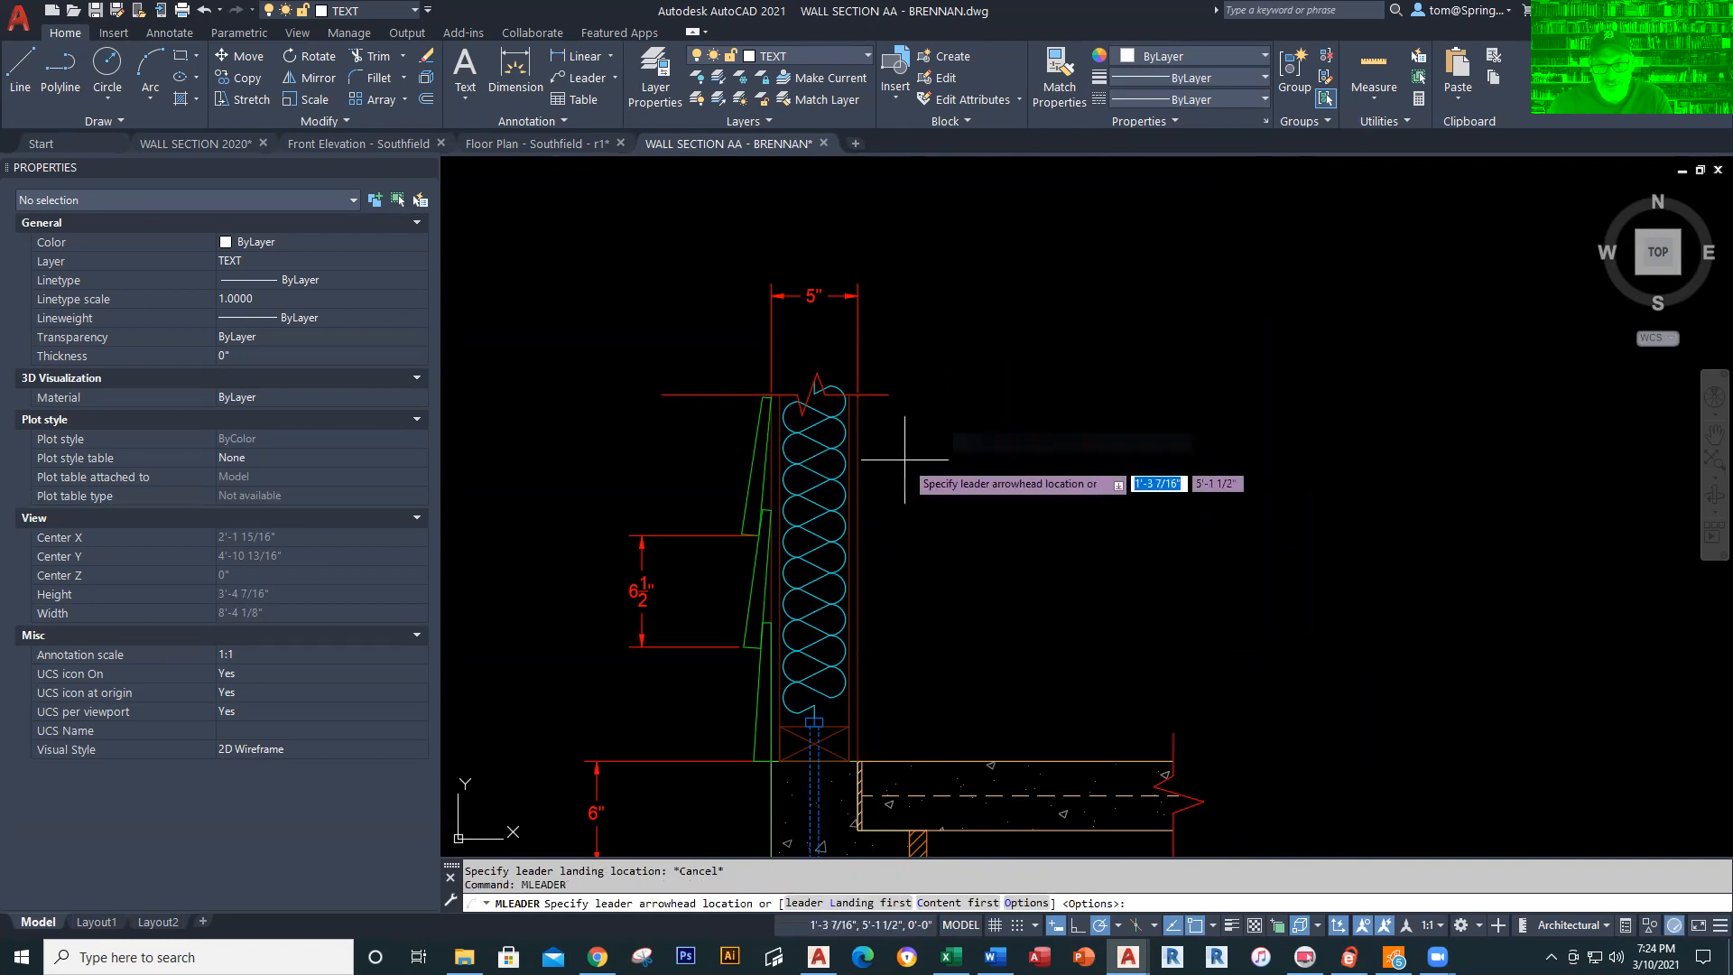
right_click(906, 468)
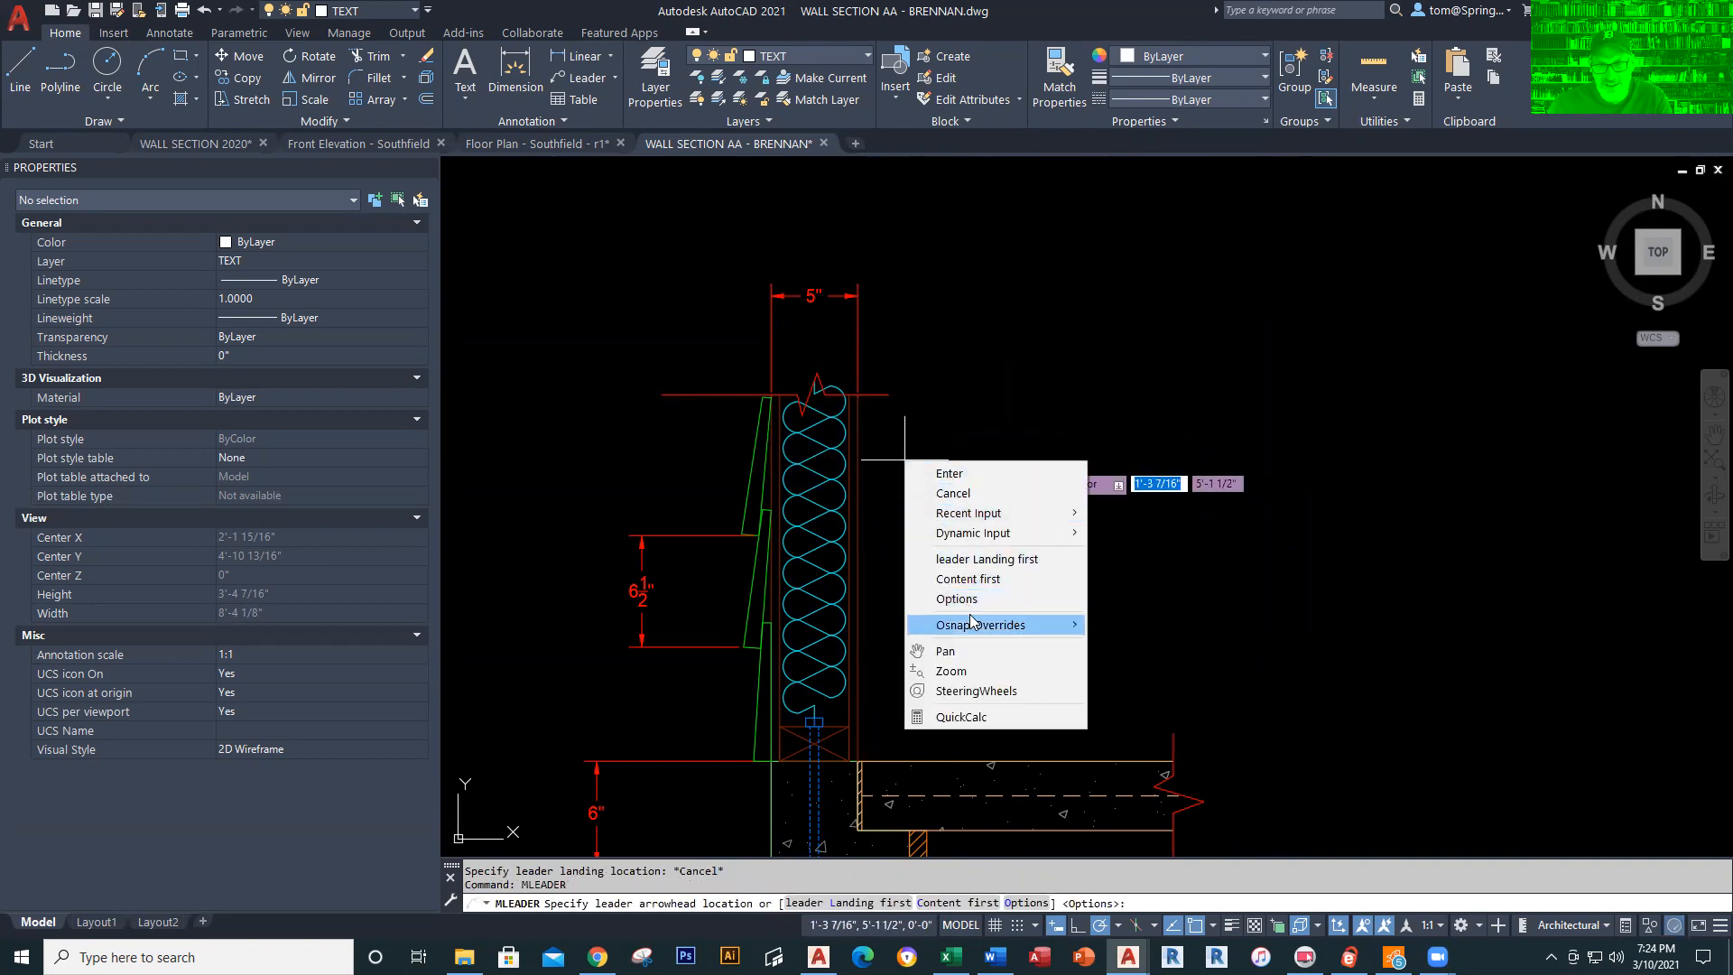
mouse_move(973, 621)
click(1178, 599)
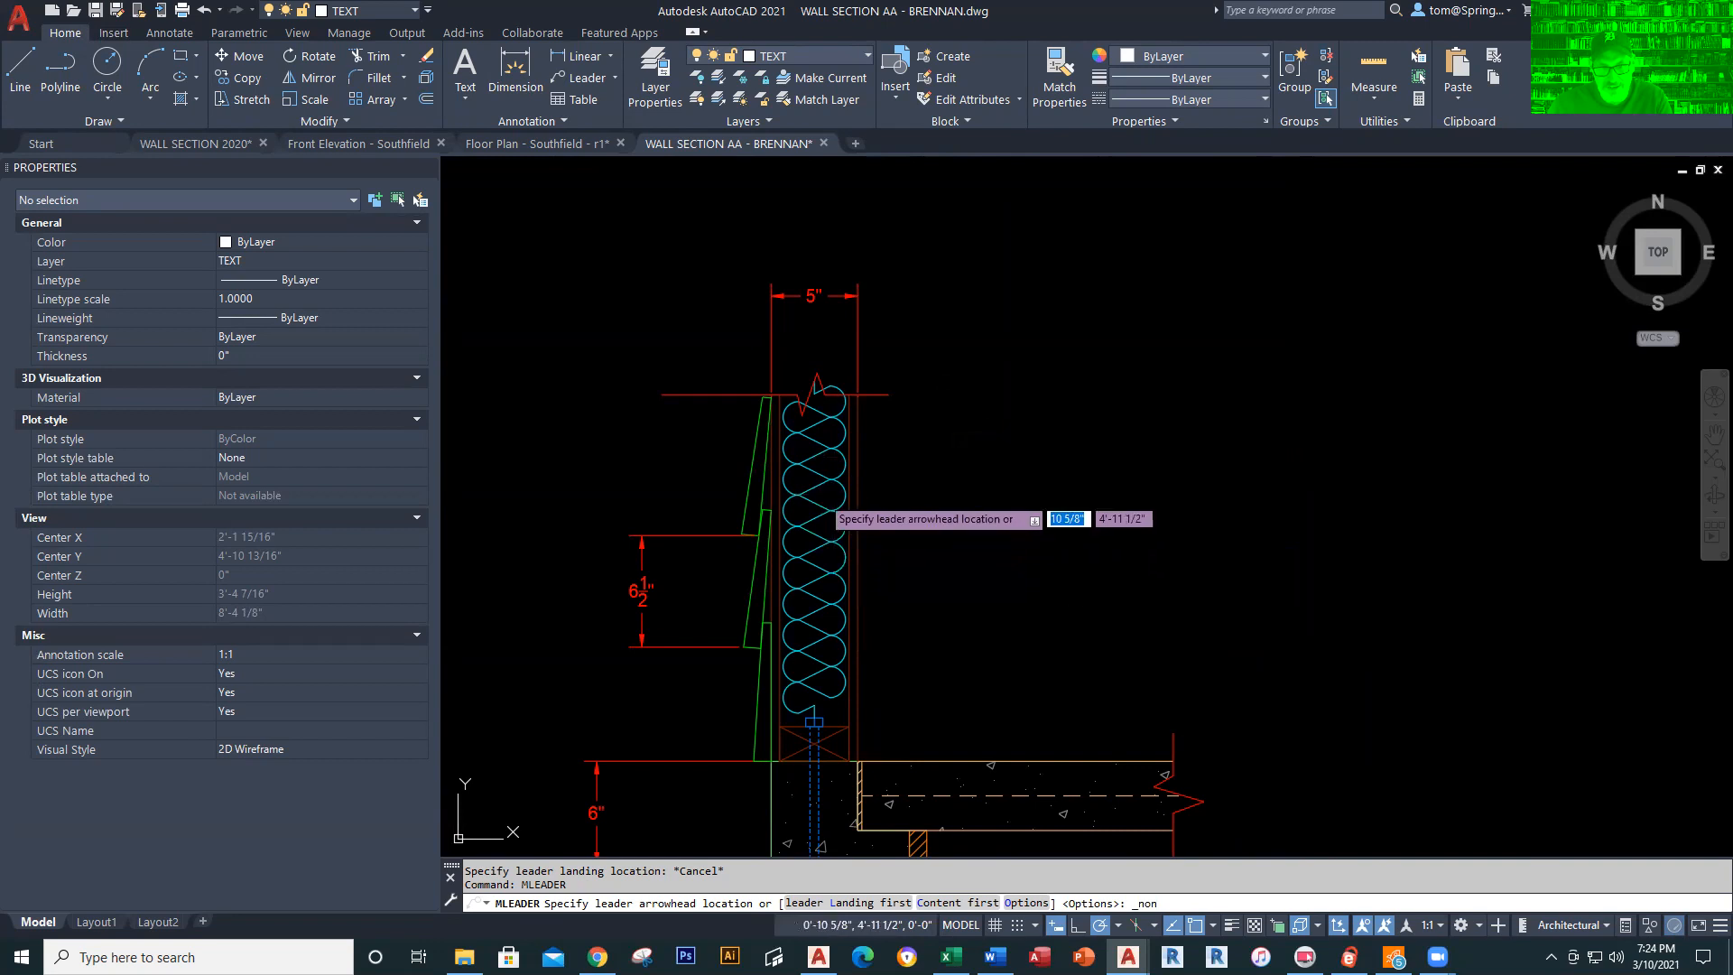
click(826, 492)
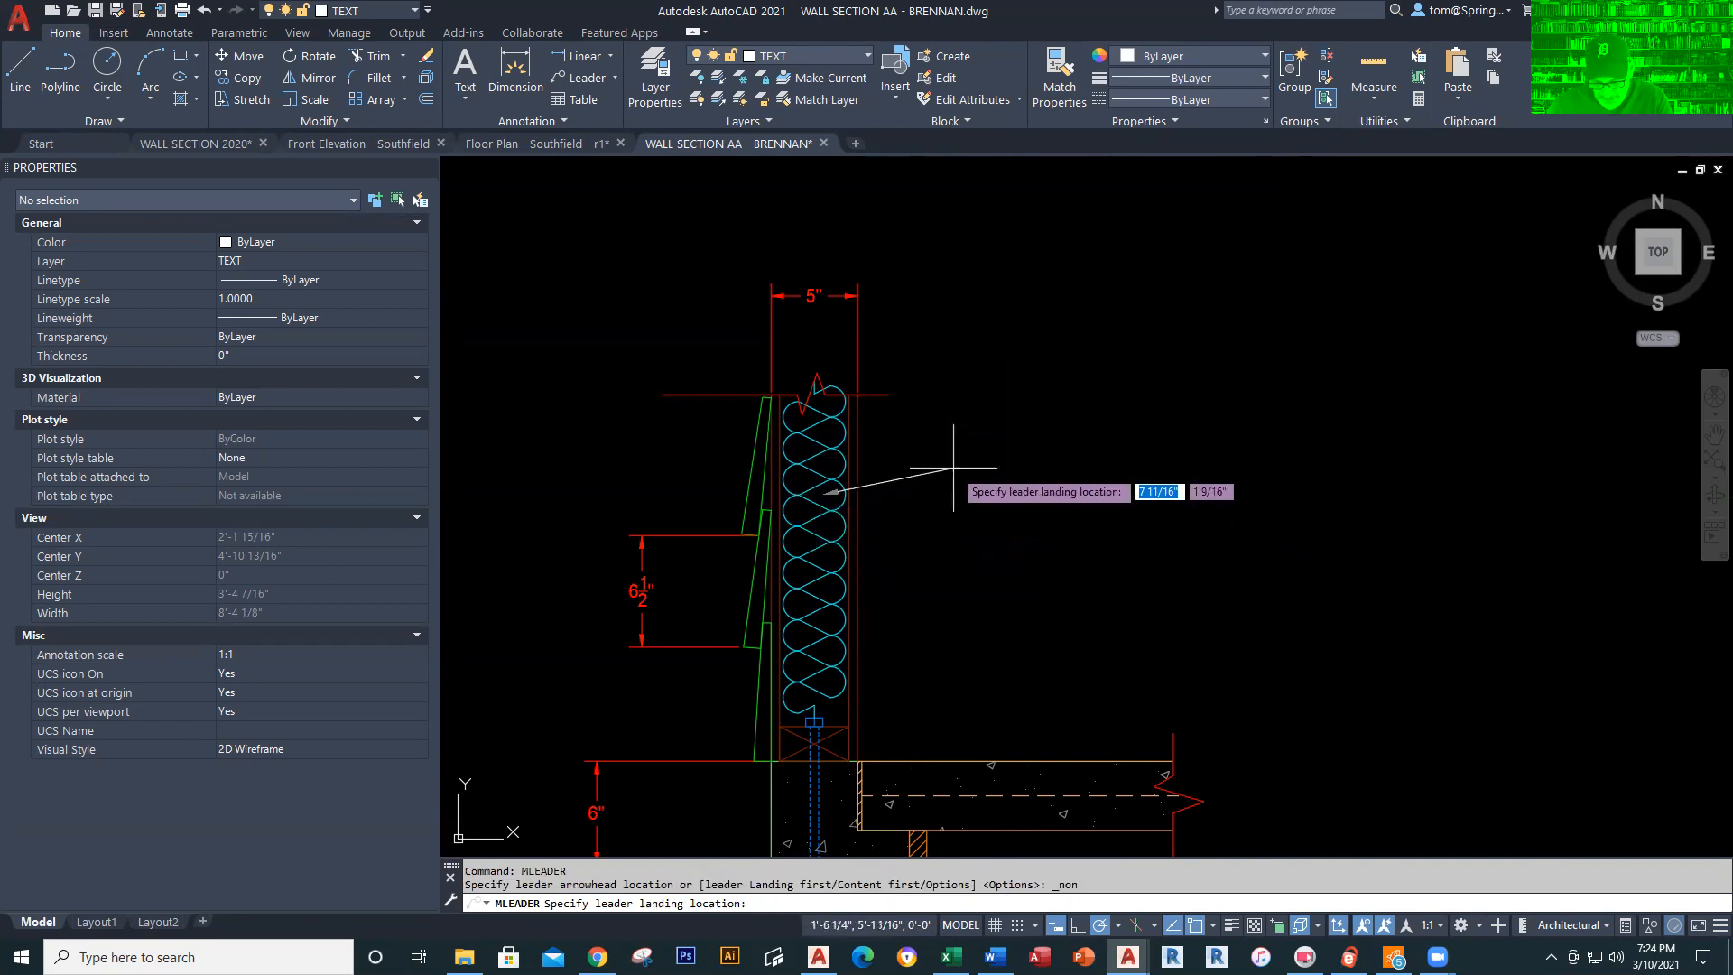
click(953, 417)
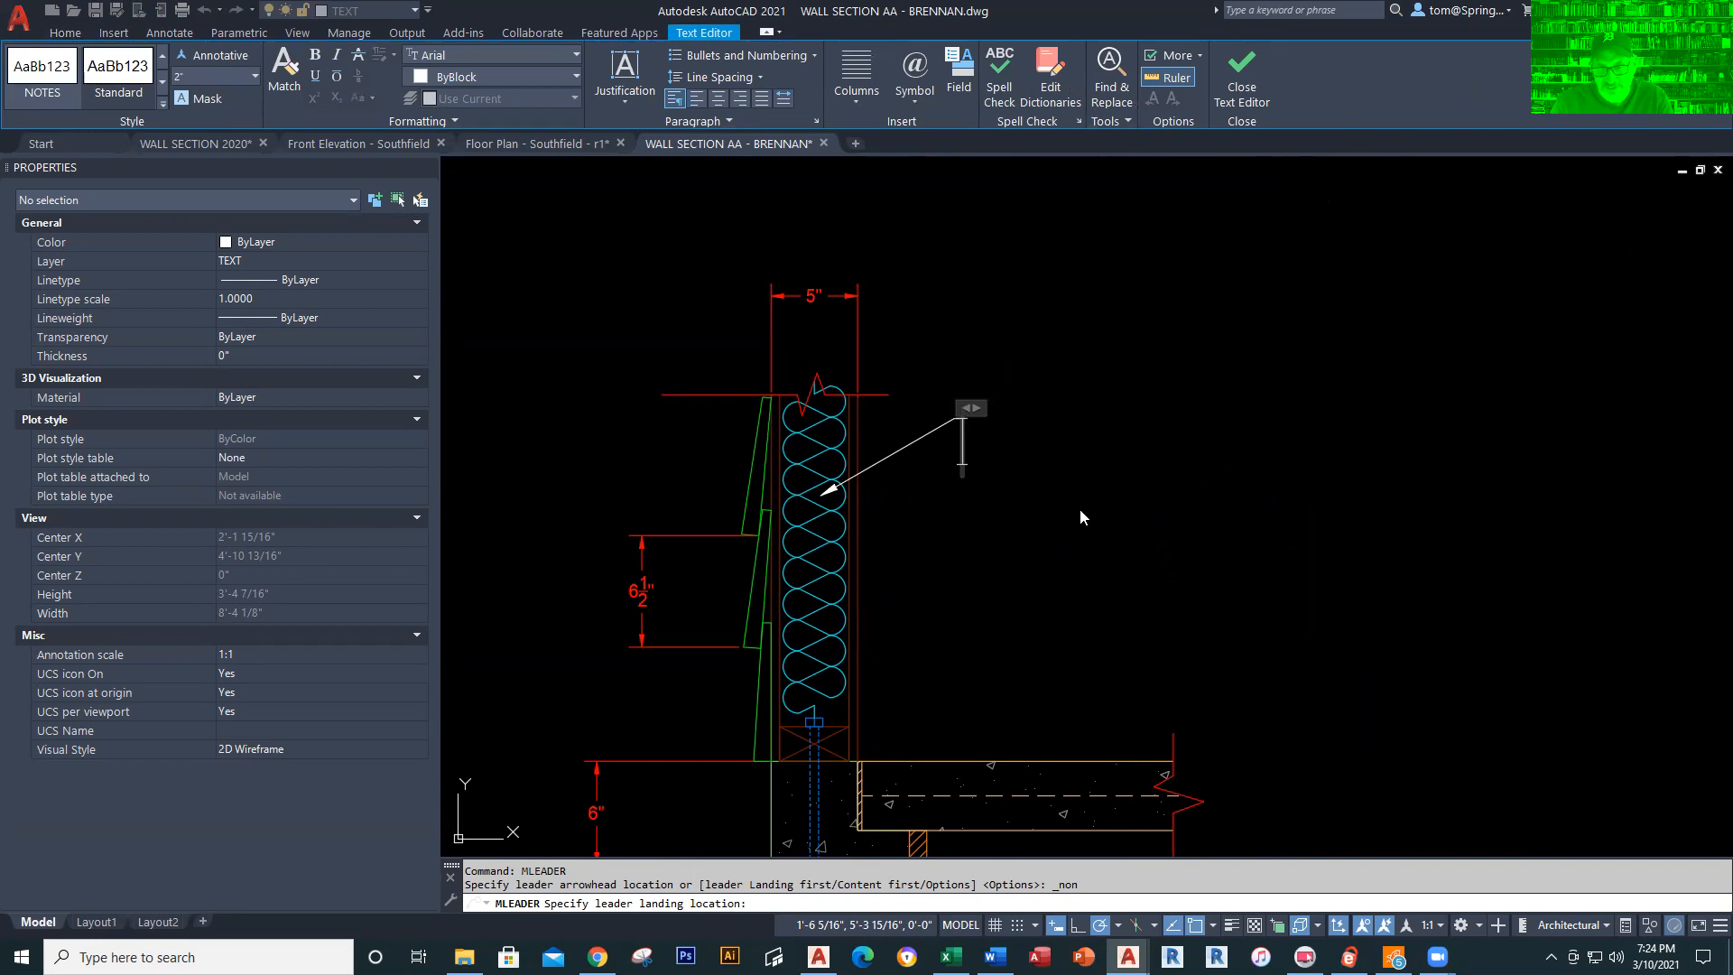
text(STUD)
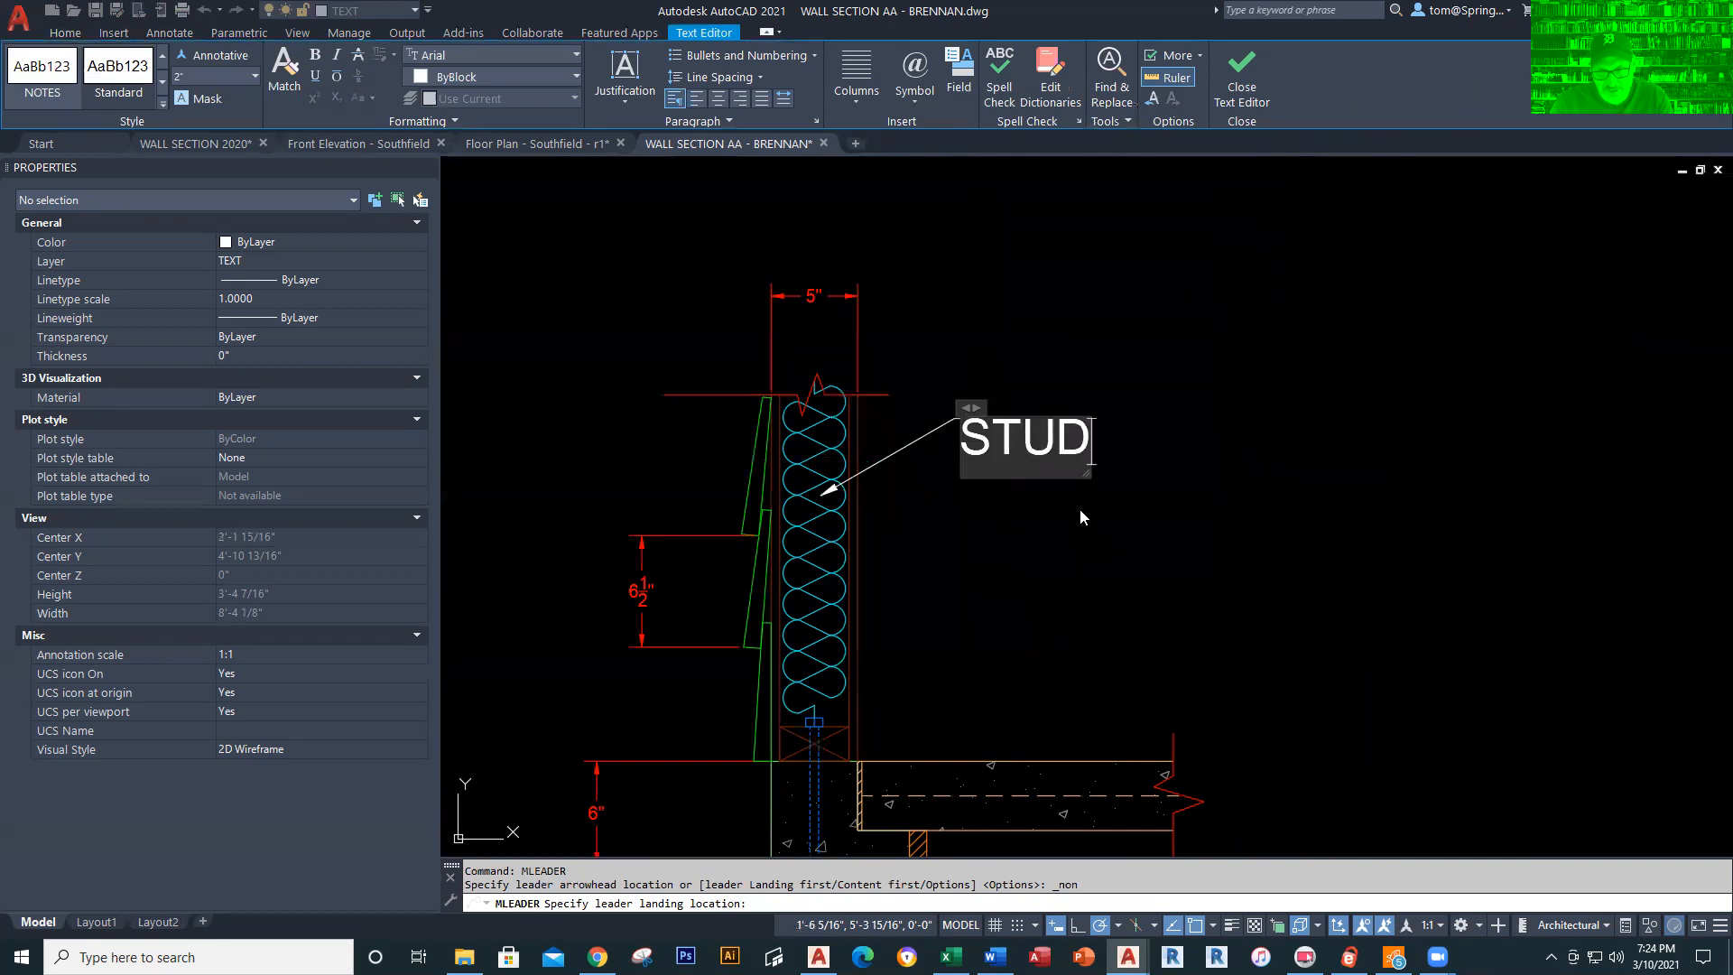
text( - 16")
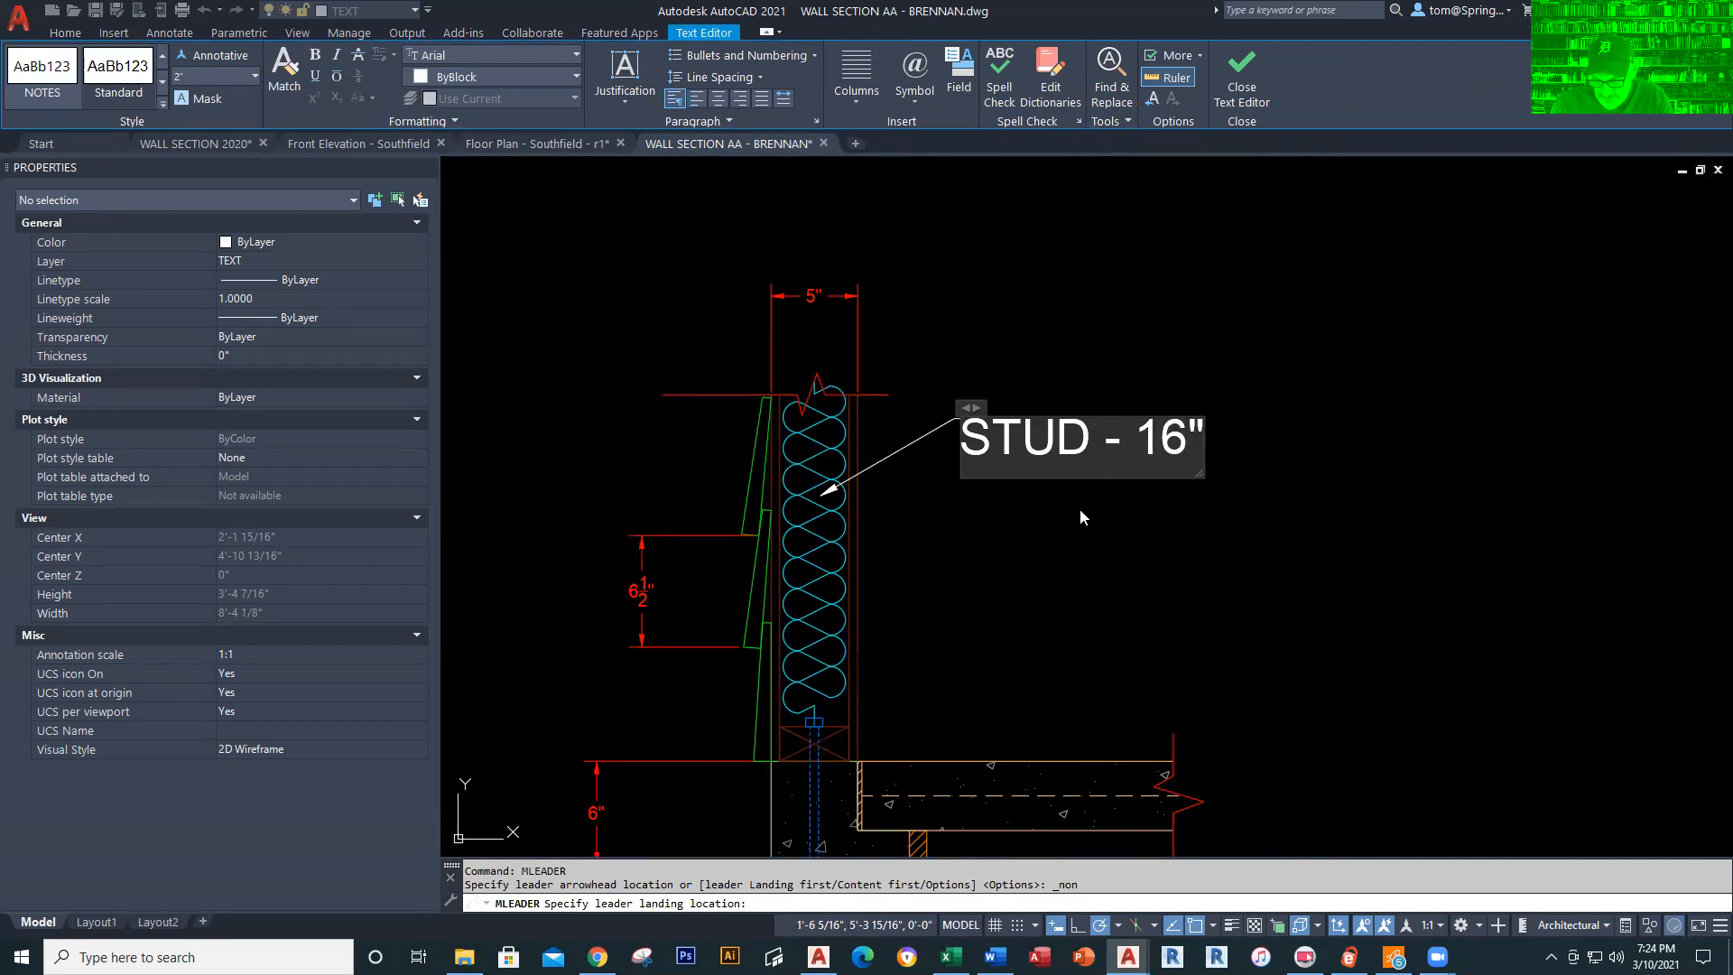
text( O.C.)
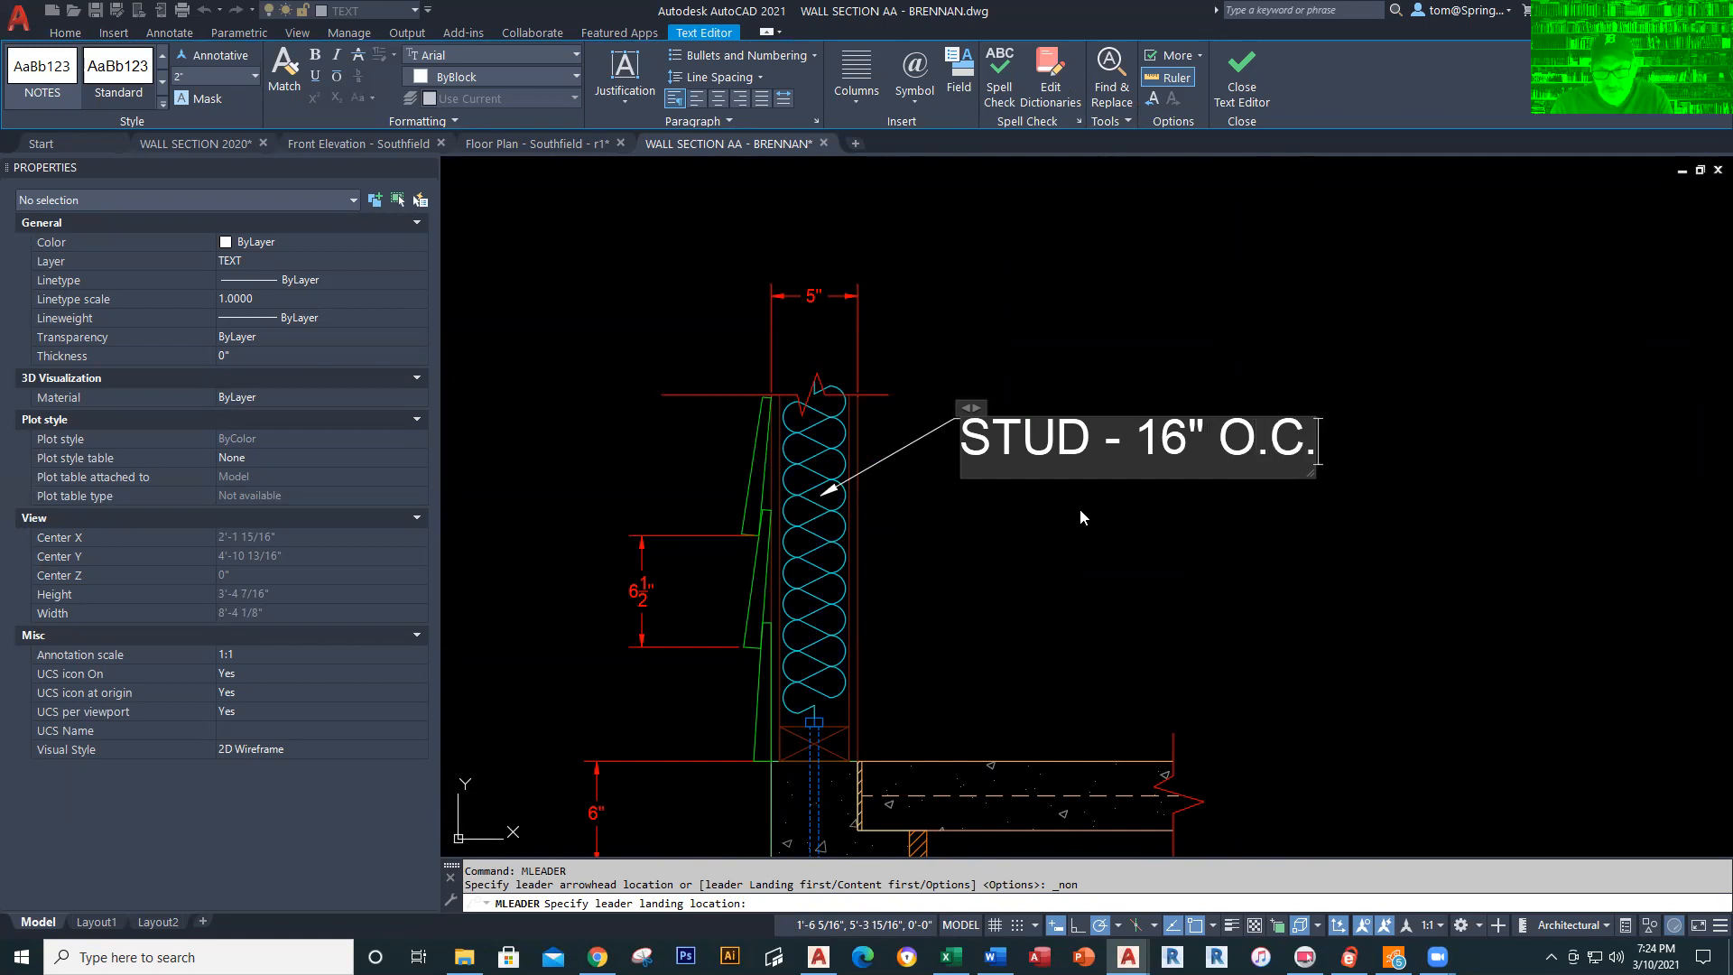
click(1134, 370)
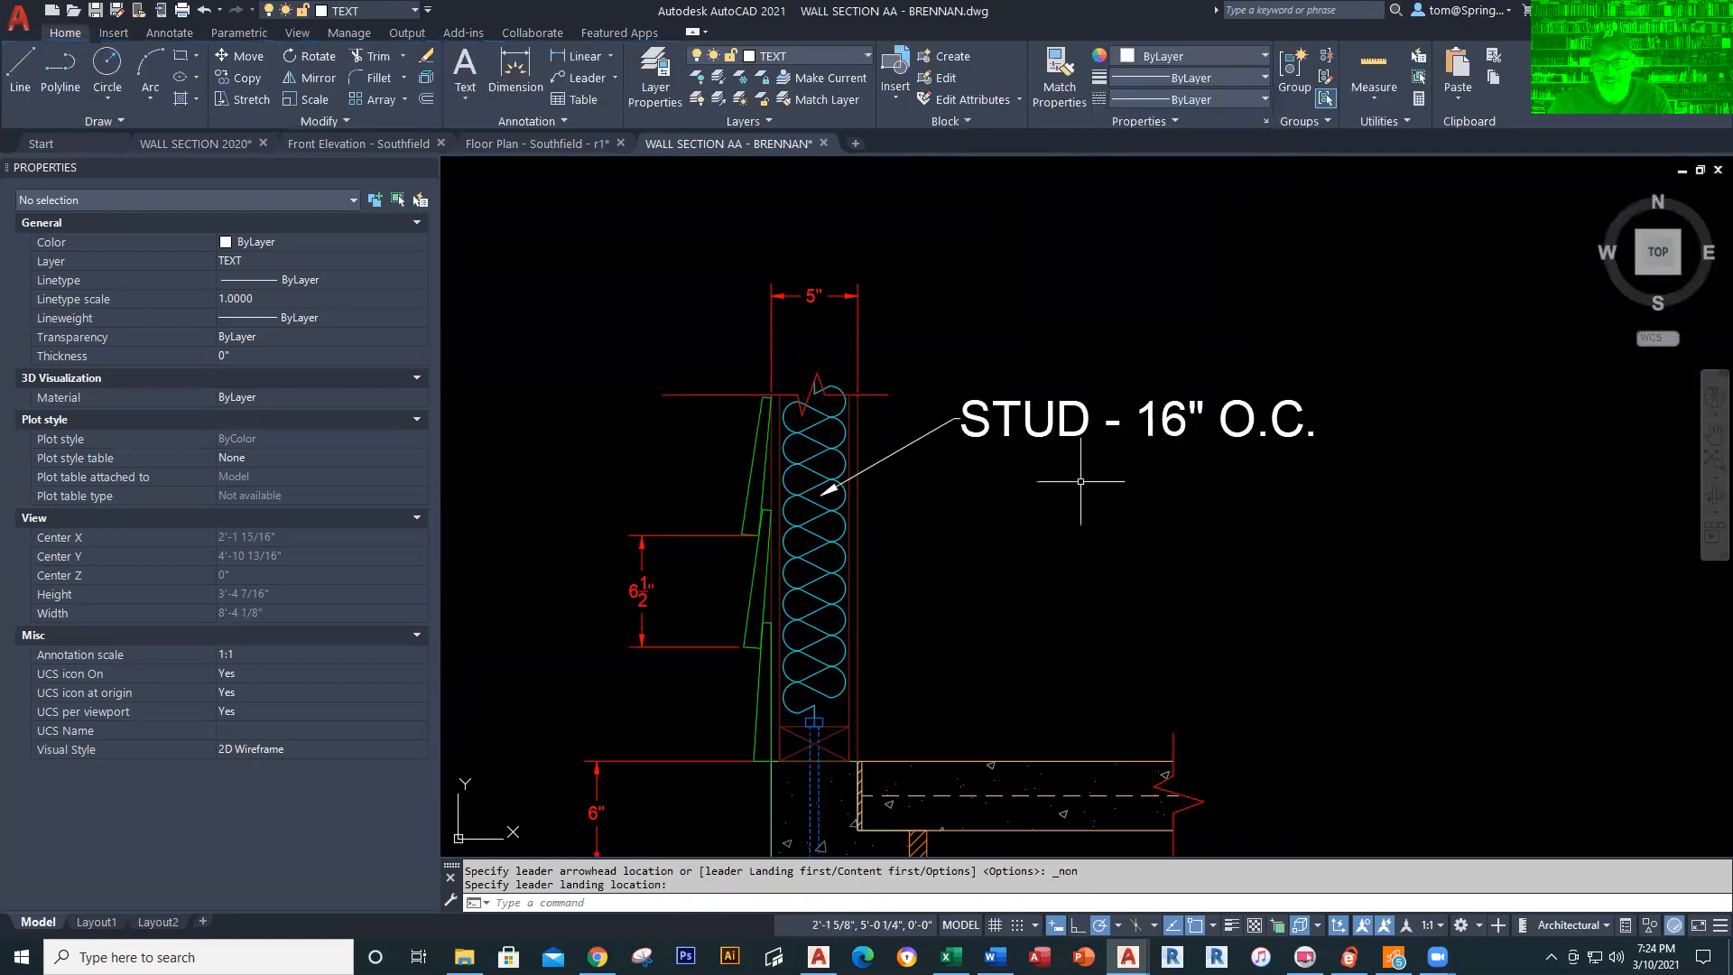
Check the text height of the STUD - 16" O.C. leader in the WALL SECTION 2020 drawing and return to WALL SECTION AA
scroll(1083, 488, down, 4)
middle_drag(1081, 501, 1016, 550)
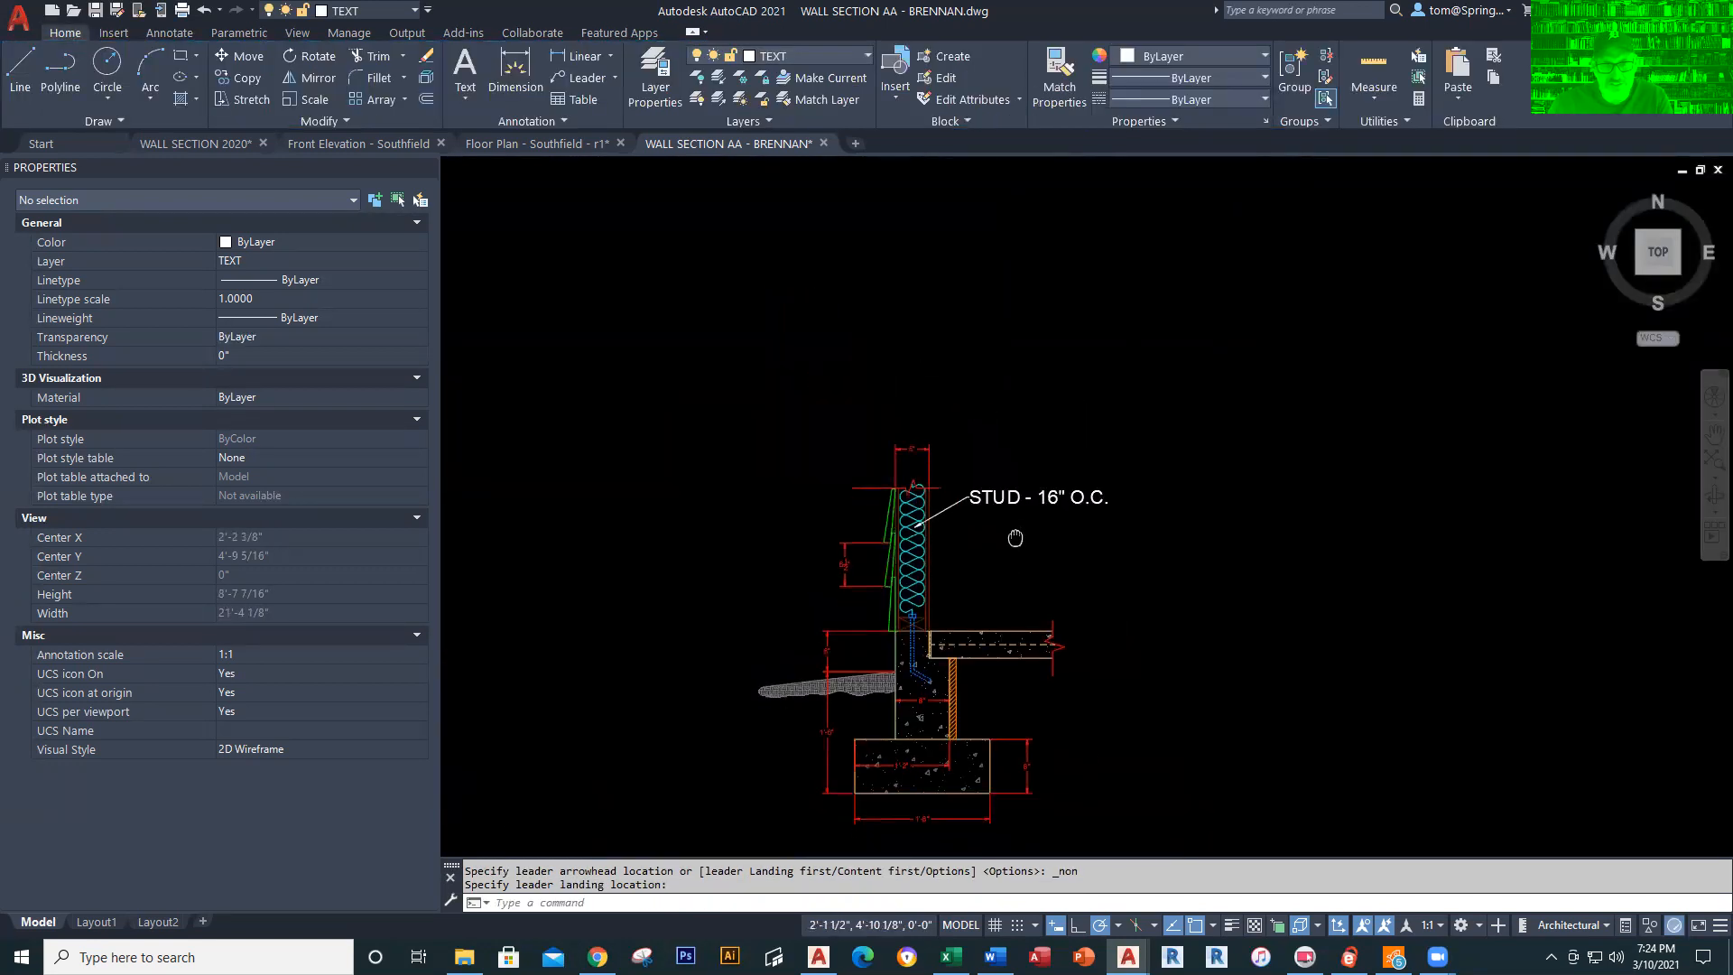
click(213, 139)
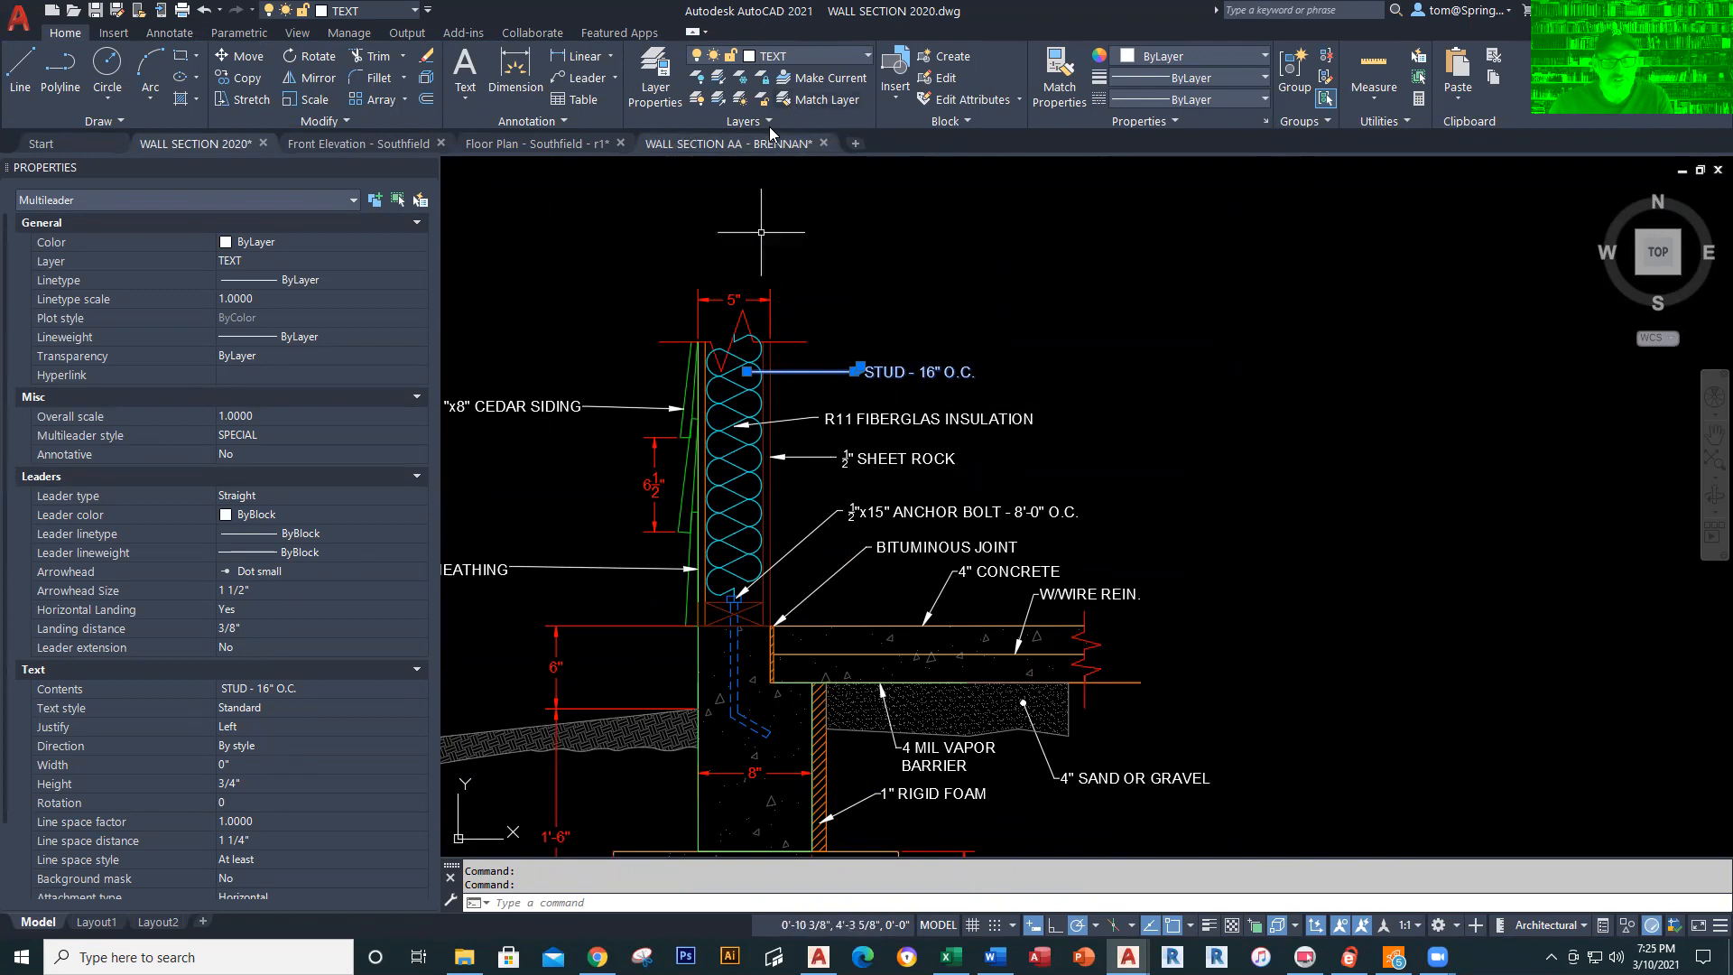
click(733, 145)
key(Escape)
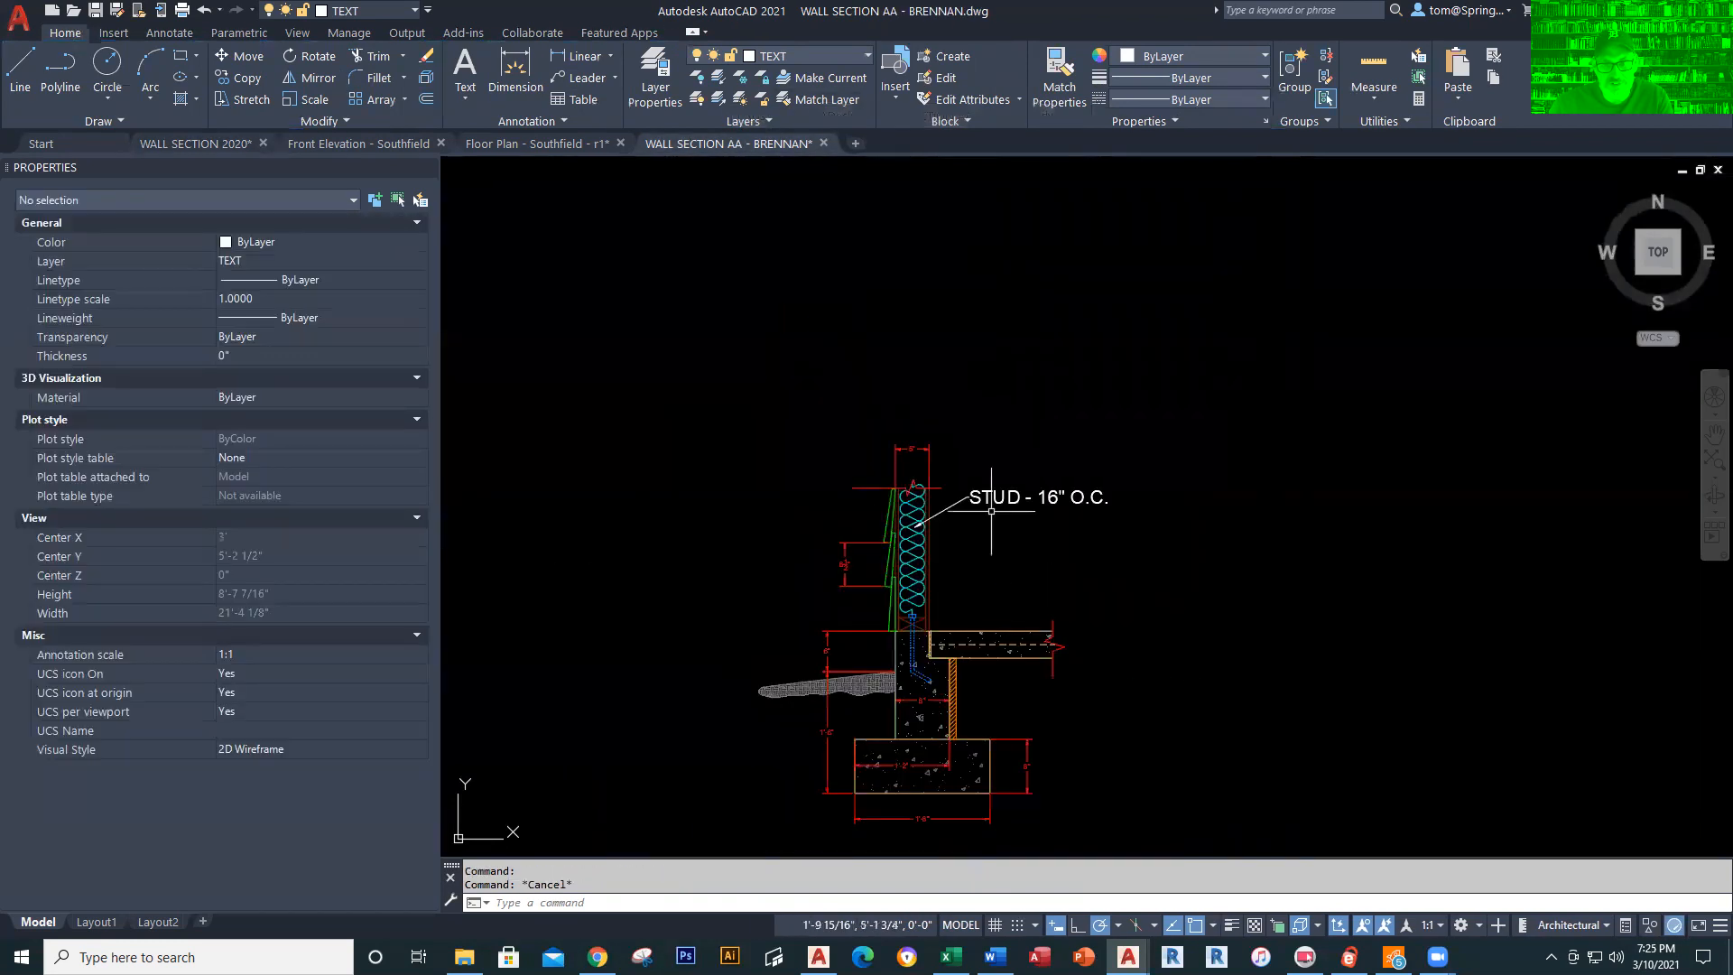
Set the text height of the STUD - 16" O.C. leader to 3/4"
click(1008, 494)
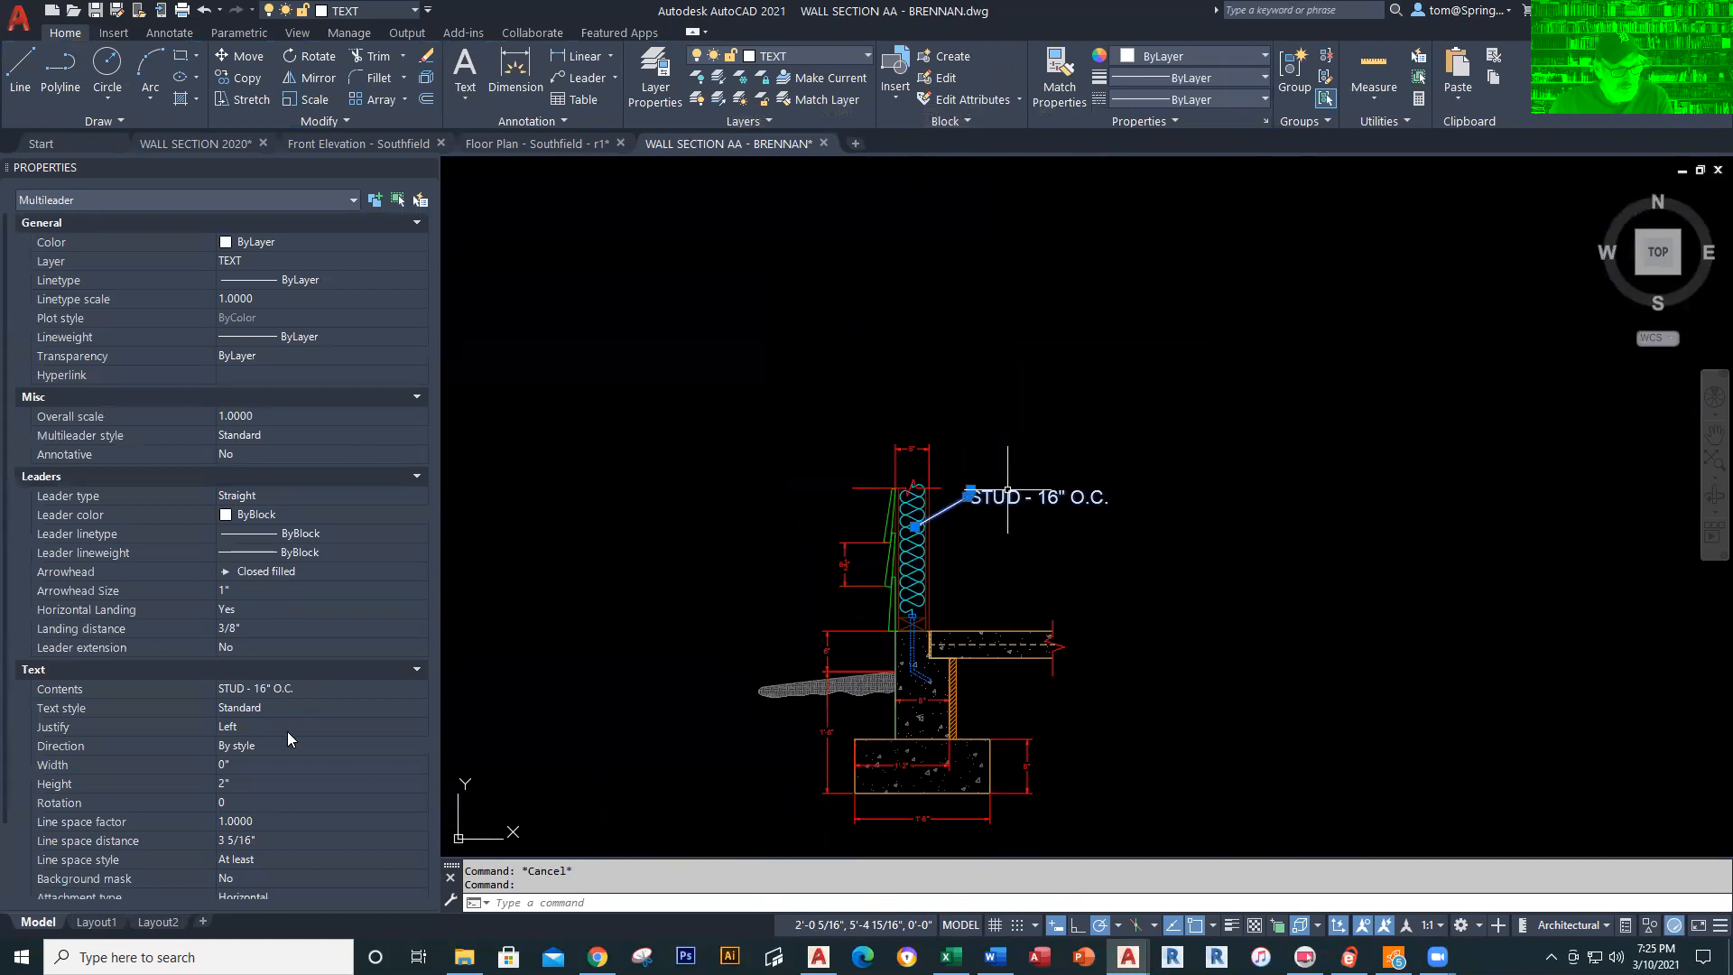
click(266, 785)
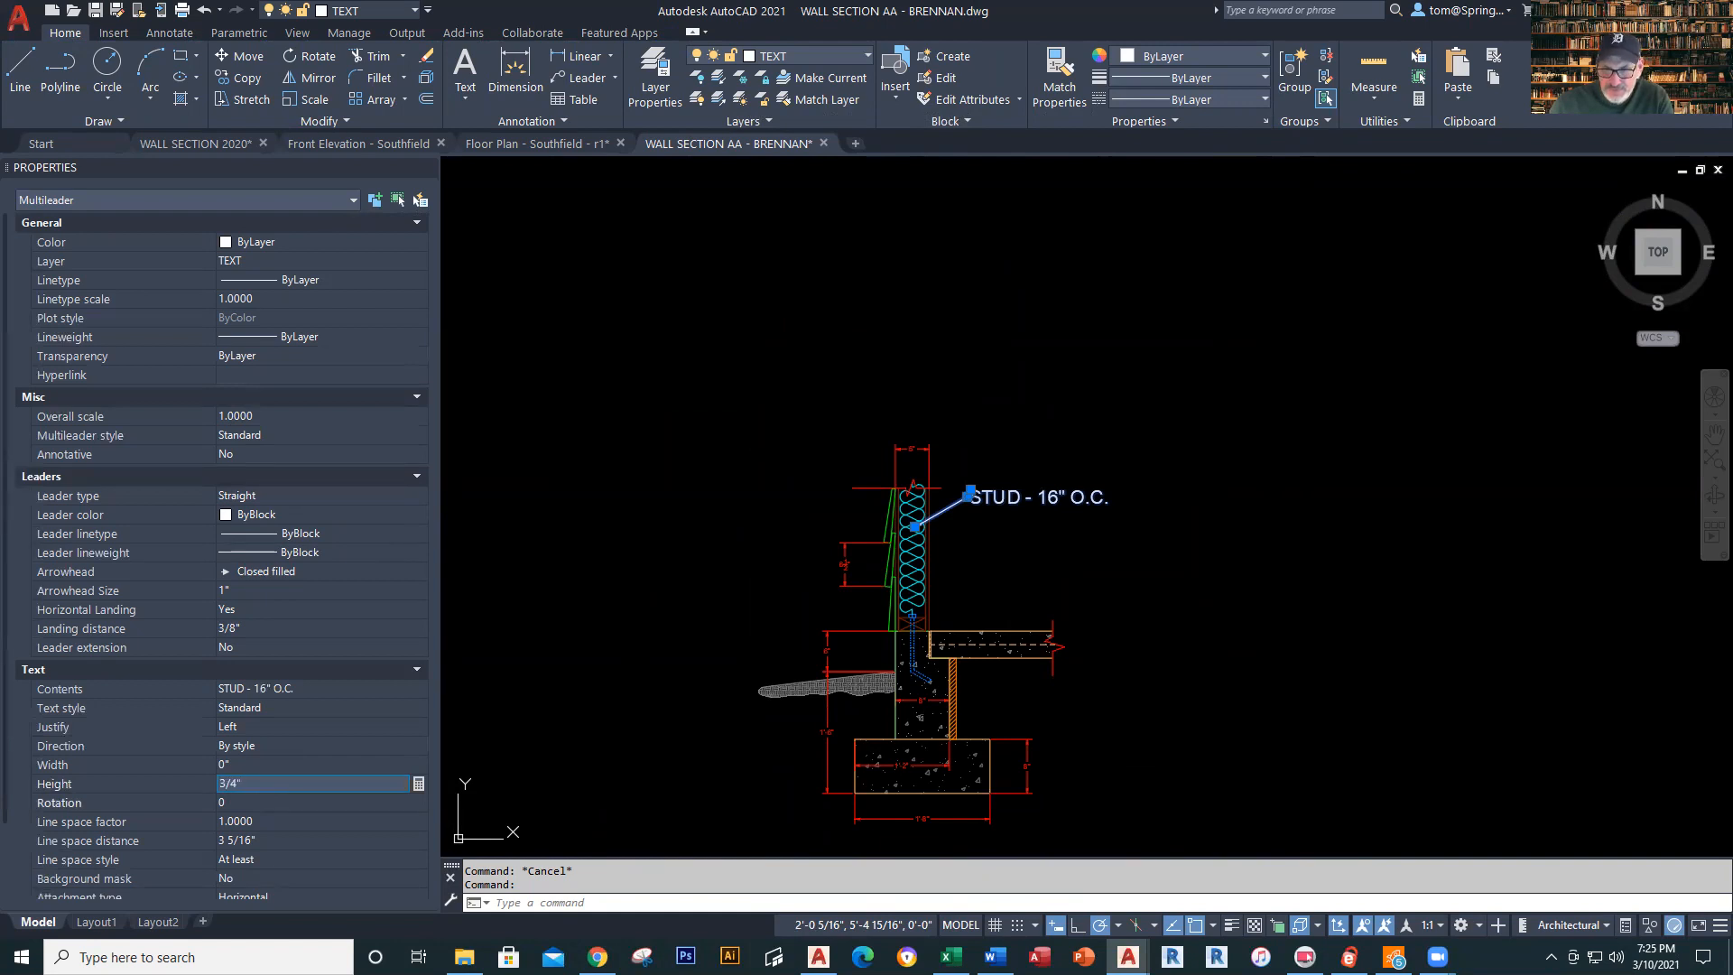
text(3/4")
key(Return)
key(Escape)
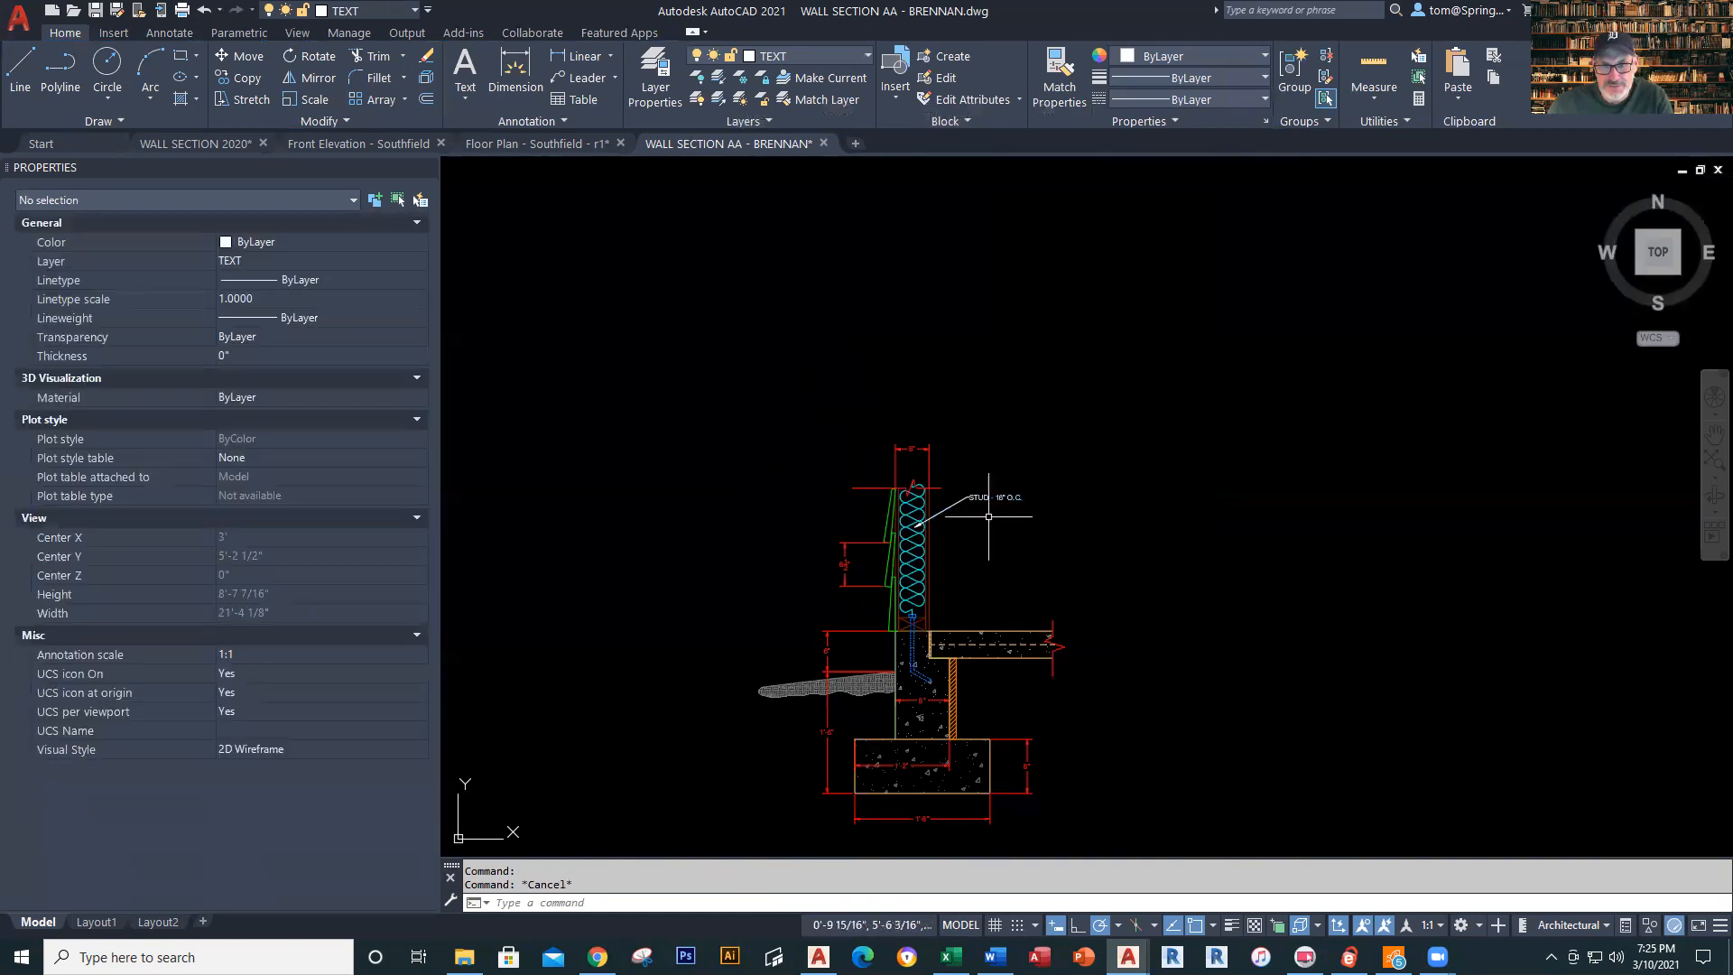
Copy the STUD - 16" O.C. leader a short distance straight down
scroll(988, 516, up, 4)
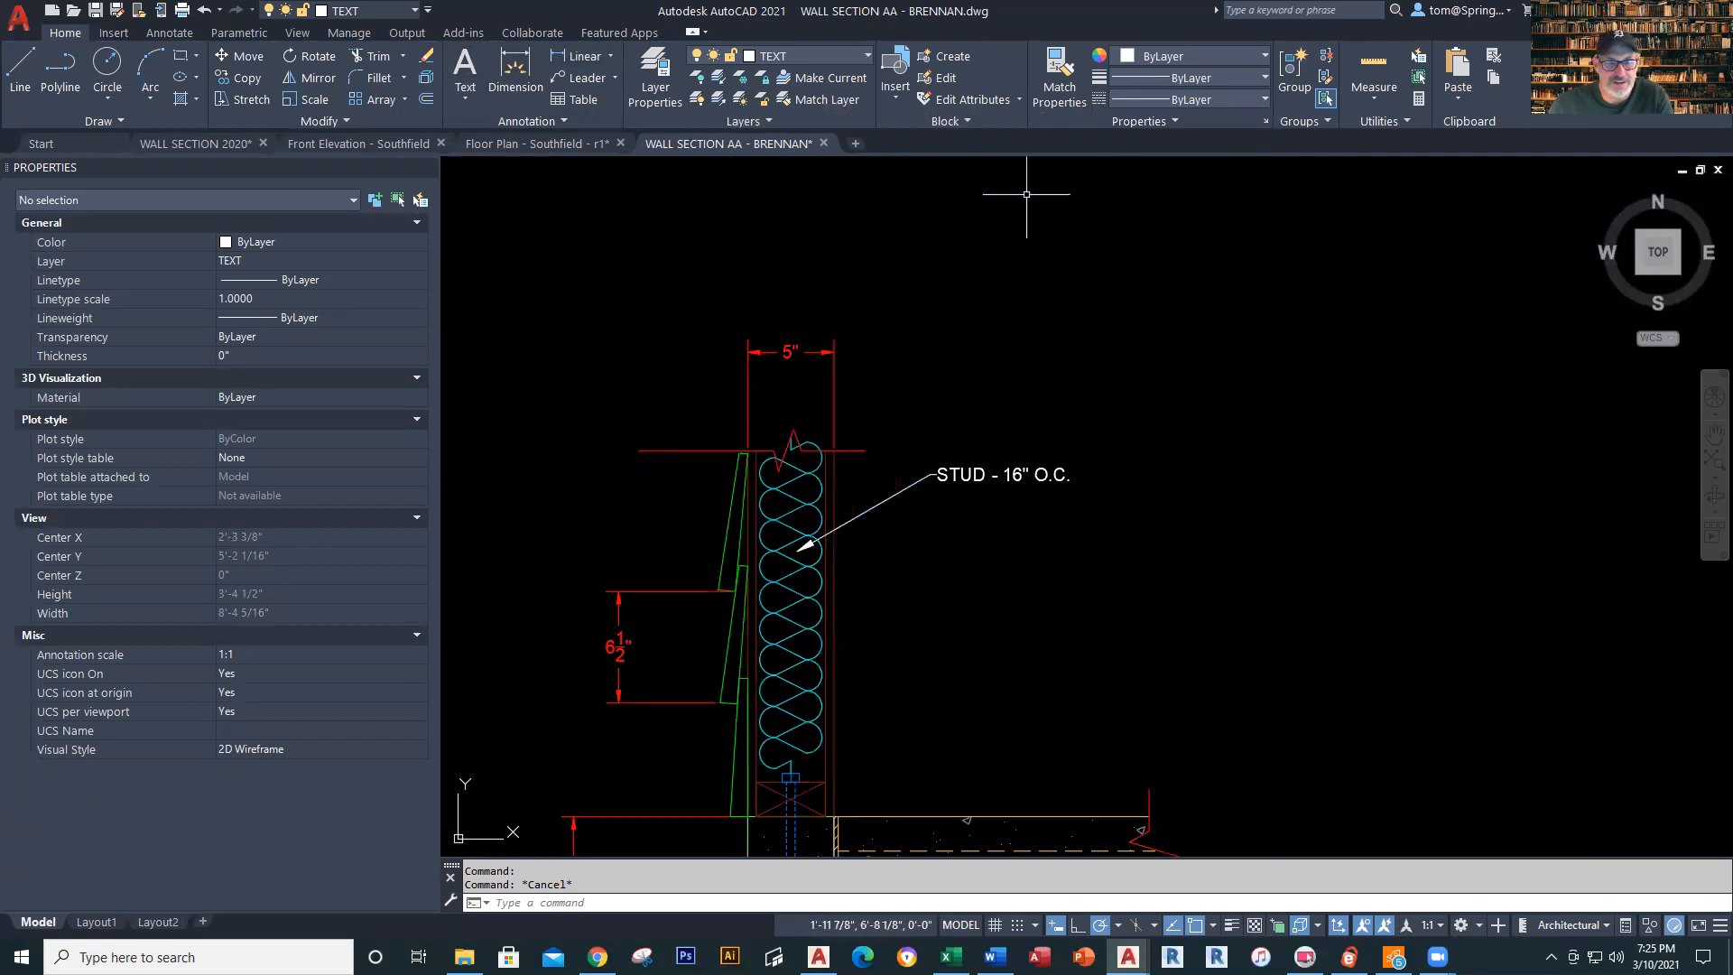
text(co)
key(Return)
click(1062, 436)
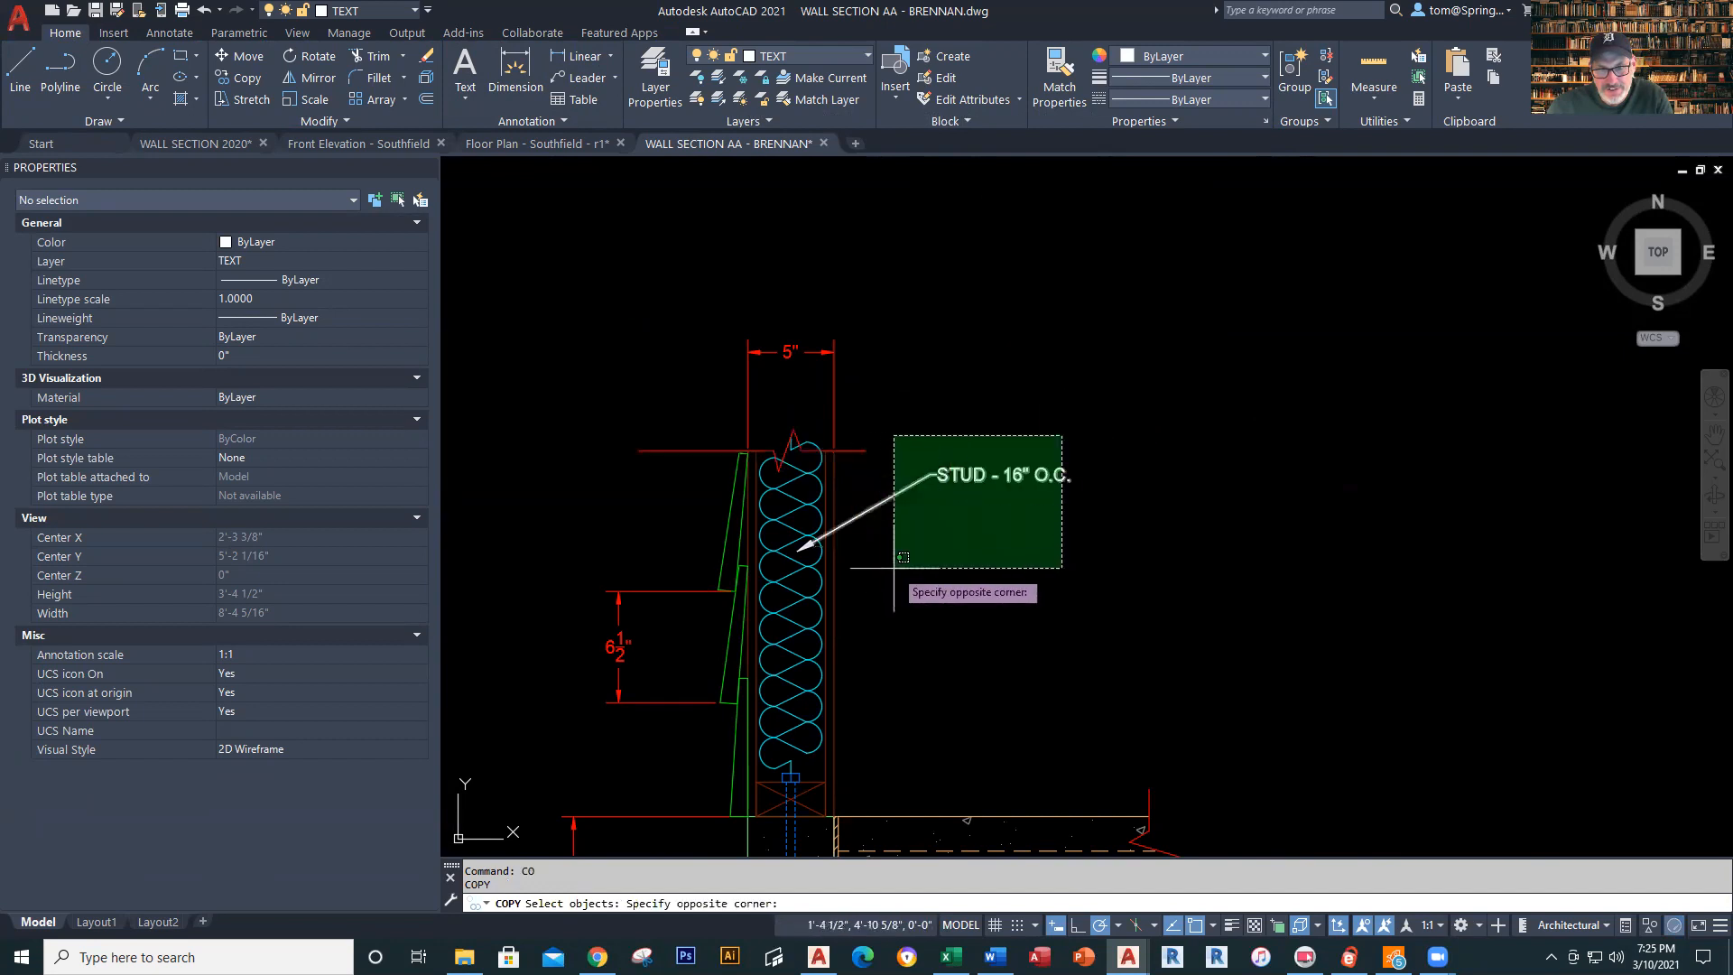
click(897, 530)
key(Return)
click(921, 546)
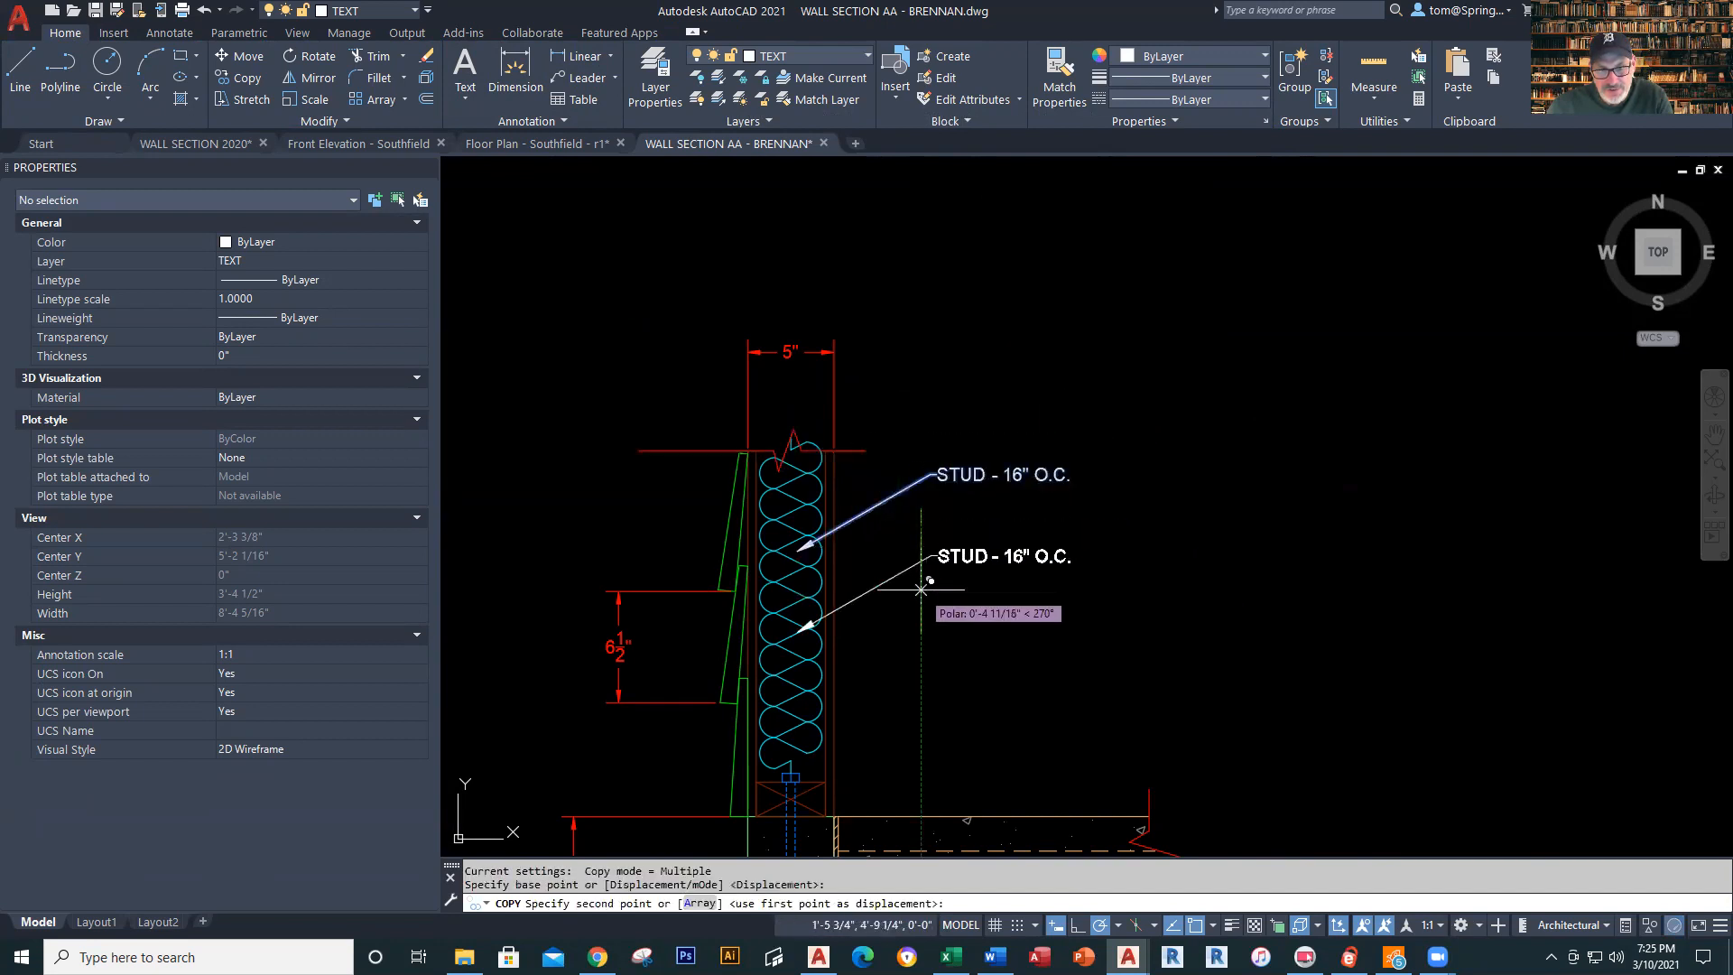
click(921, 575)
key(Escape)
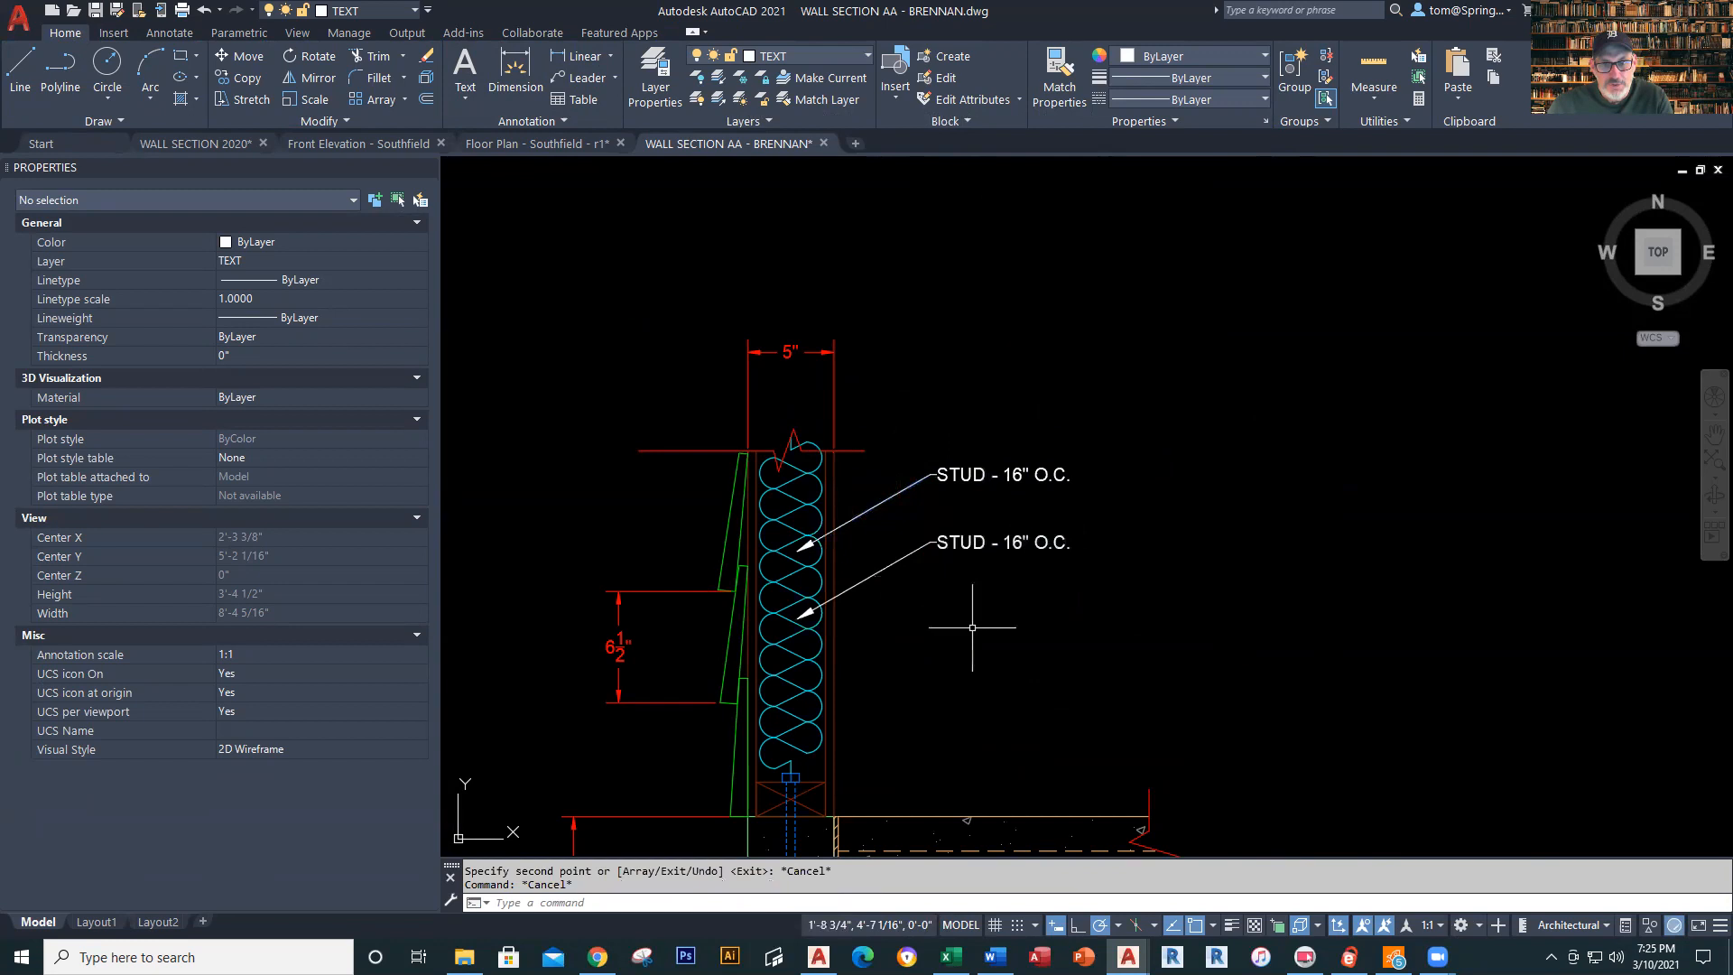
Try the Dot arrowhead on the upper STUD - 16" O.C. leader and settle on Open 30 instead
click(888, 498)
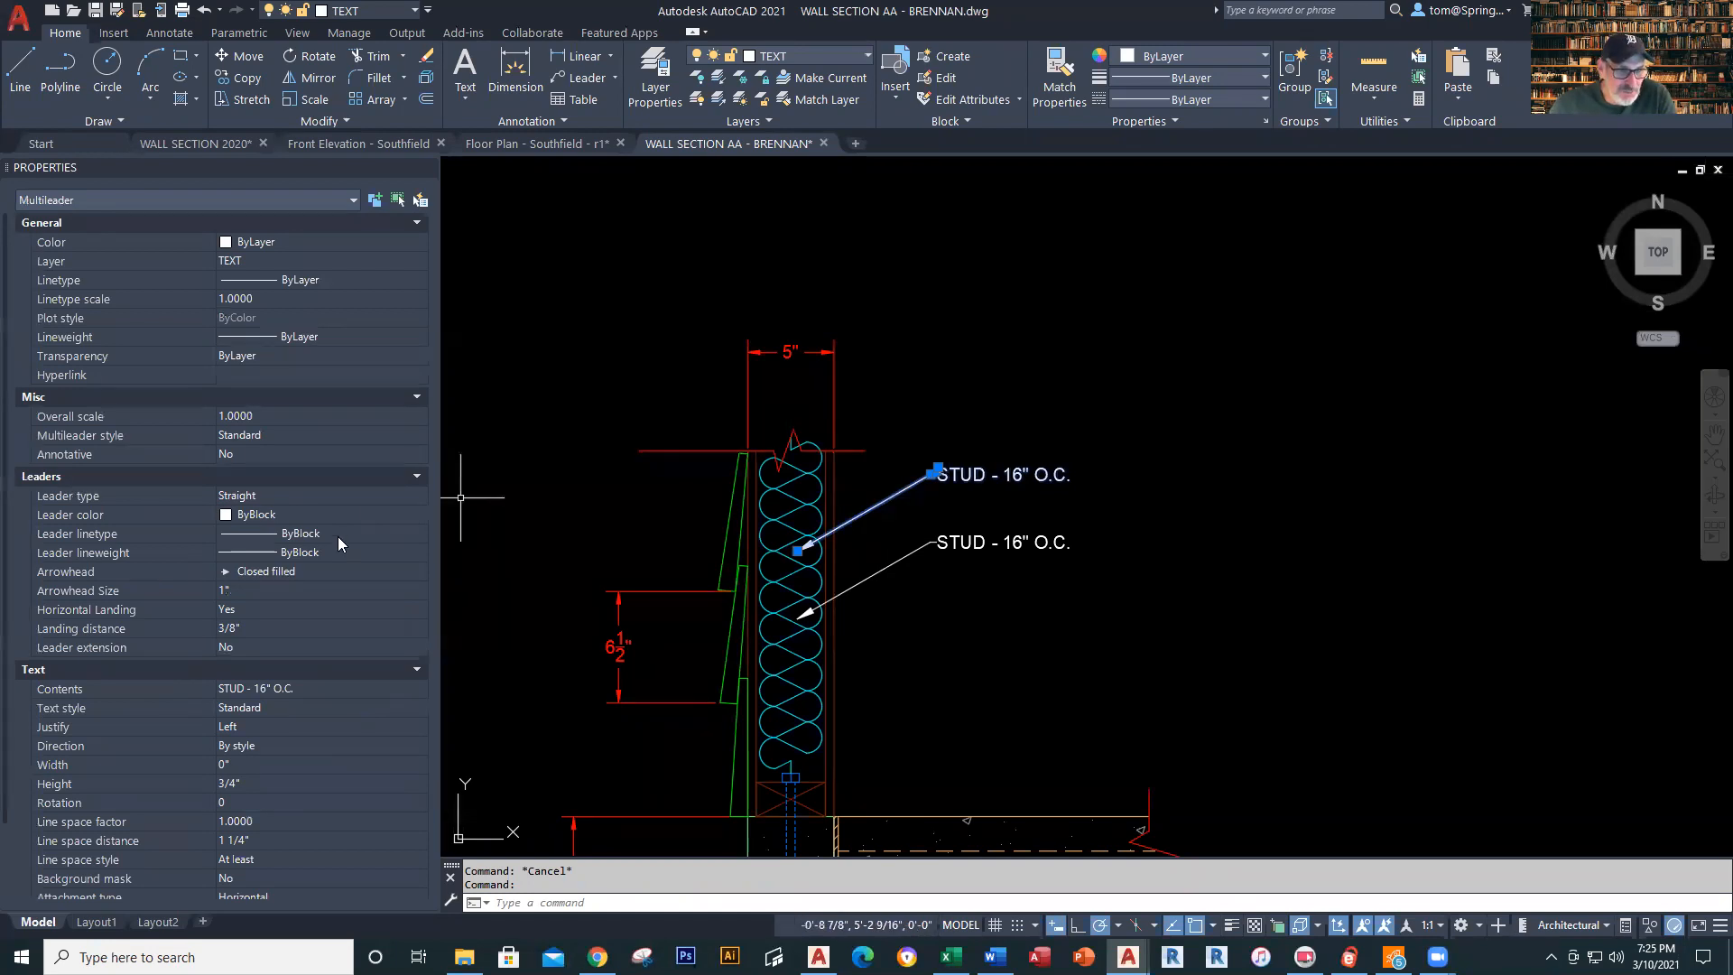
click(325, 570)
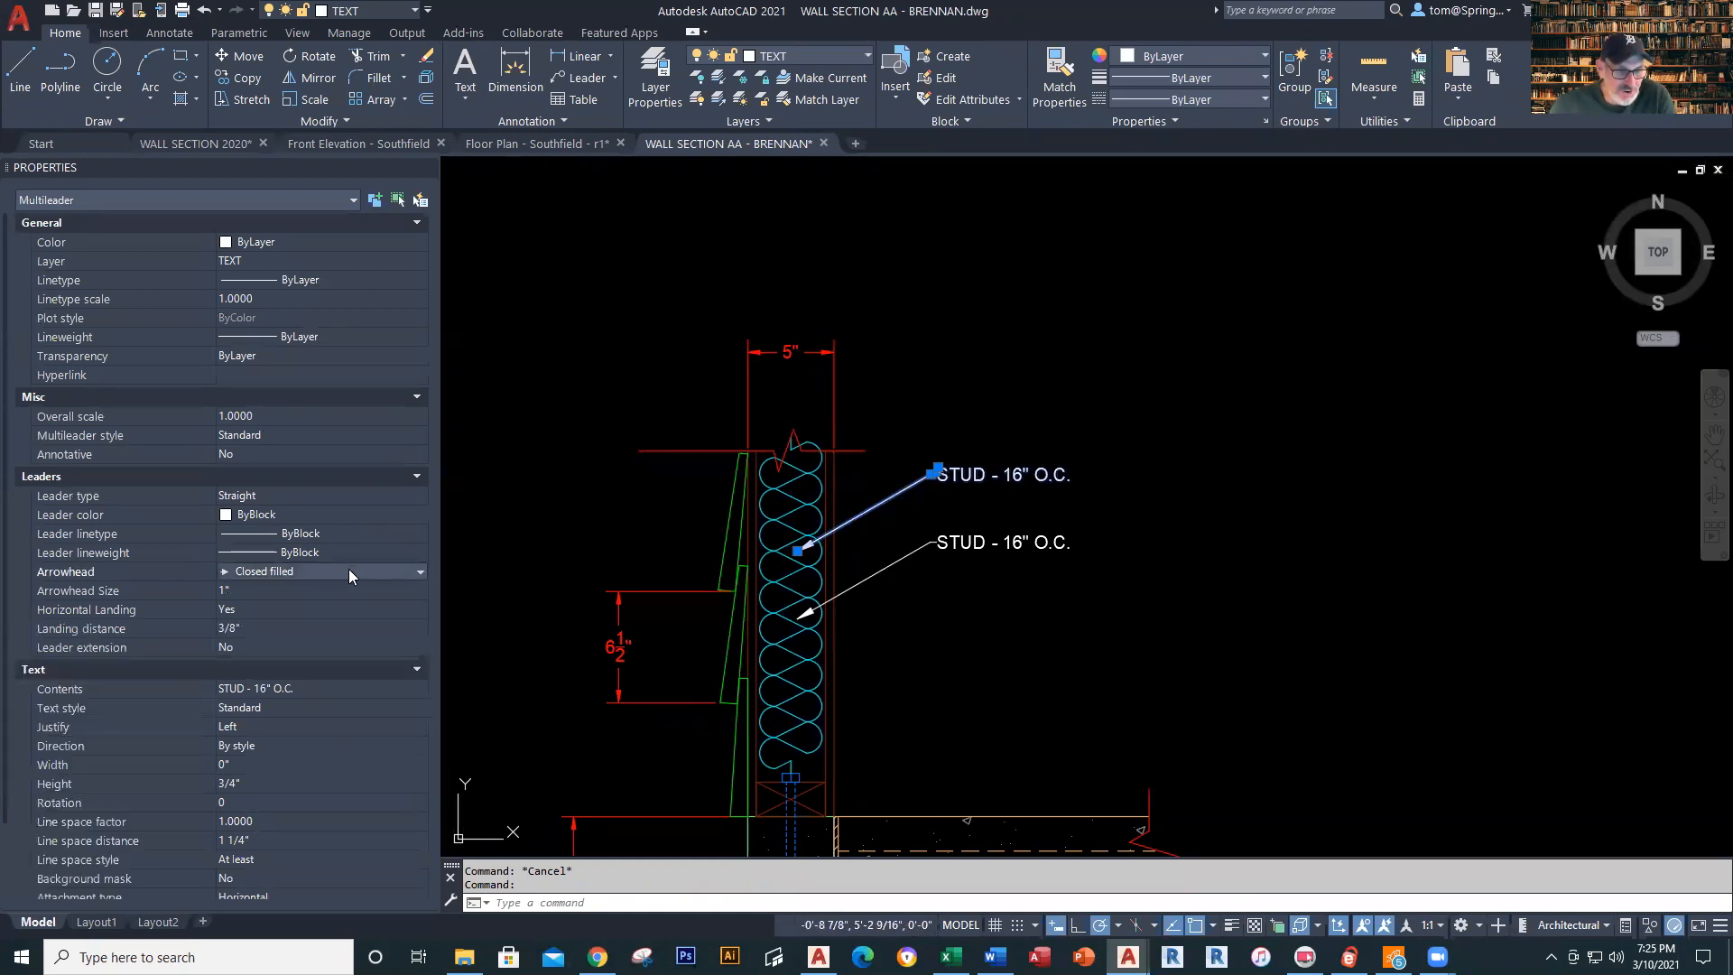
click(419, 574)
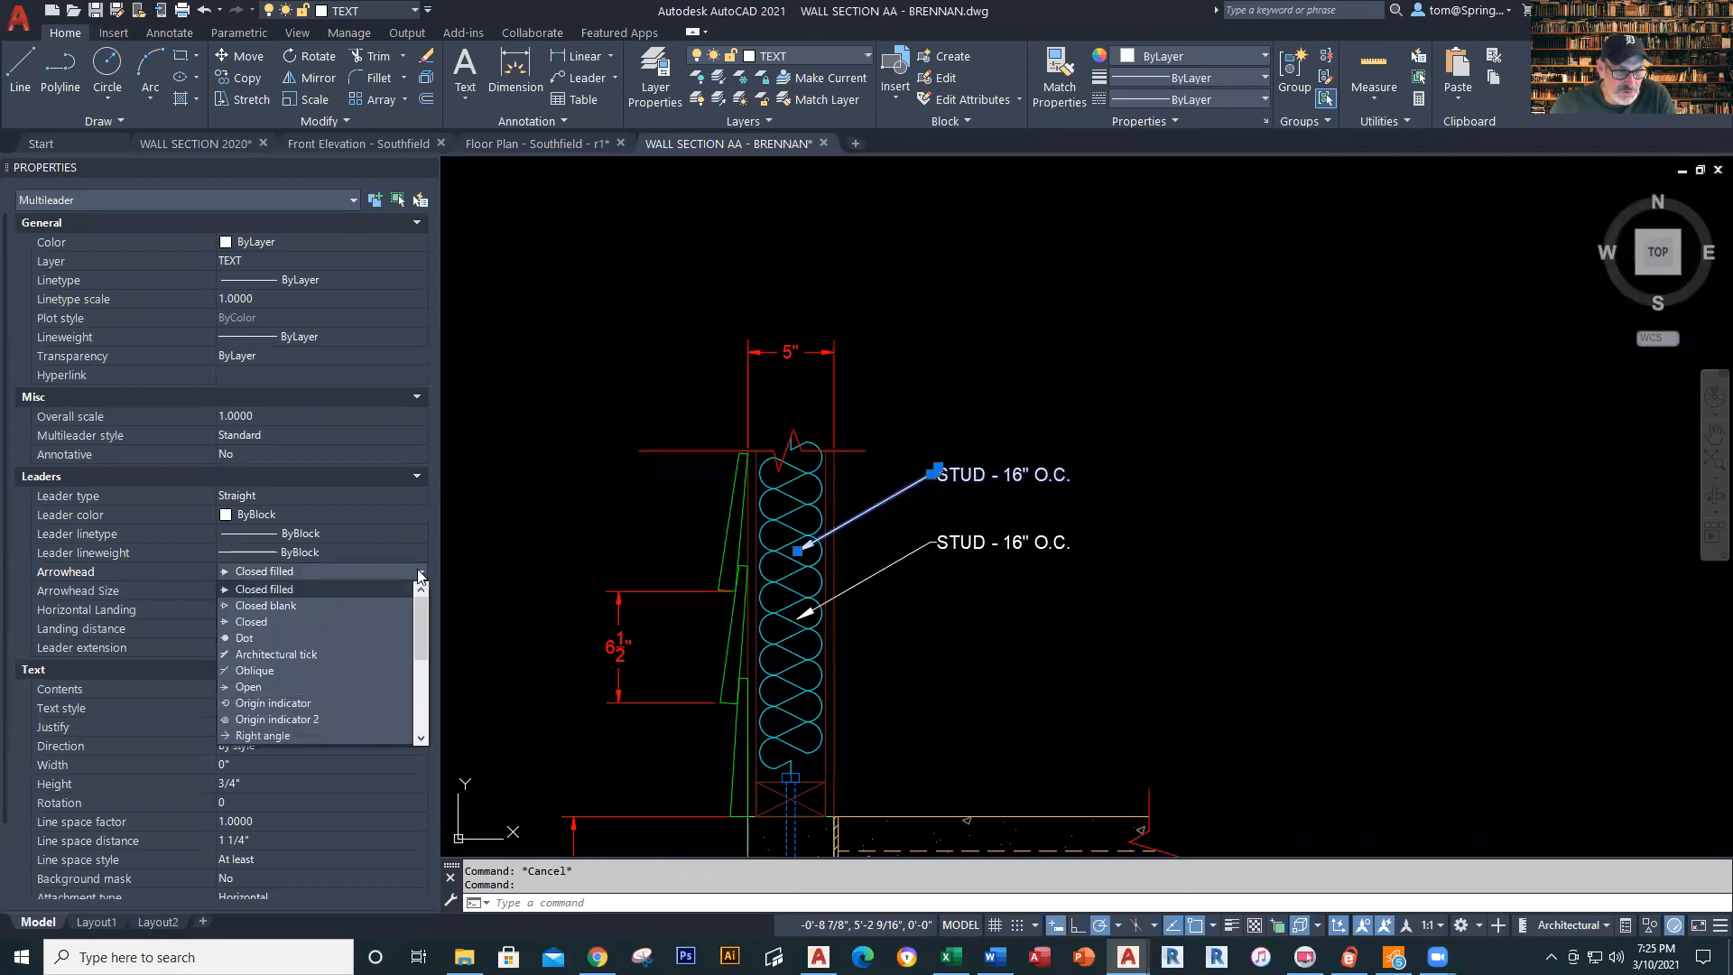
click(278, 638)
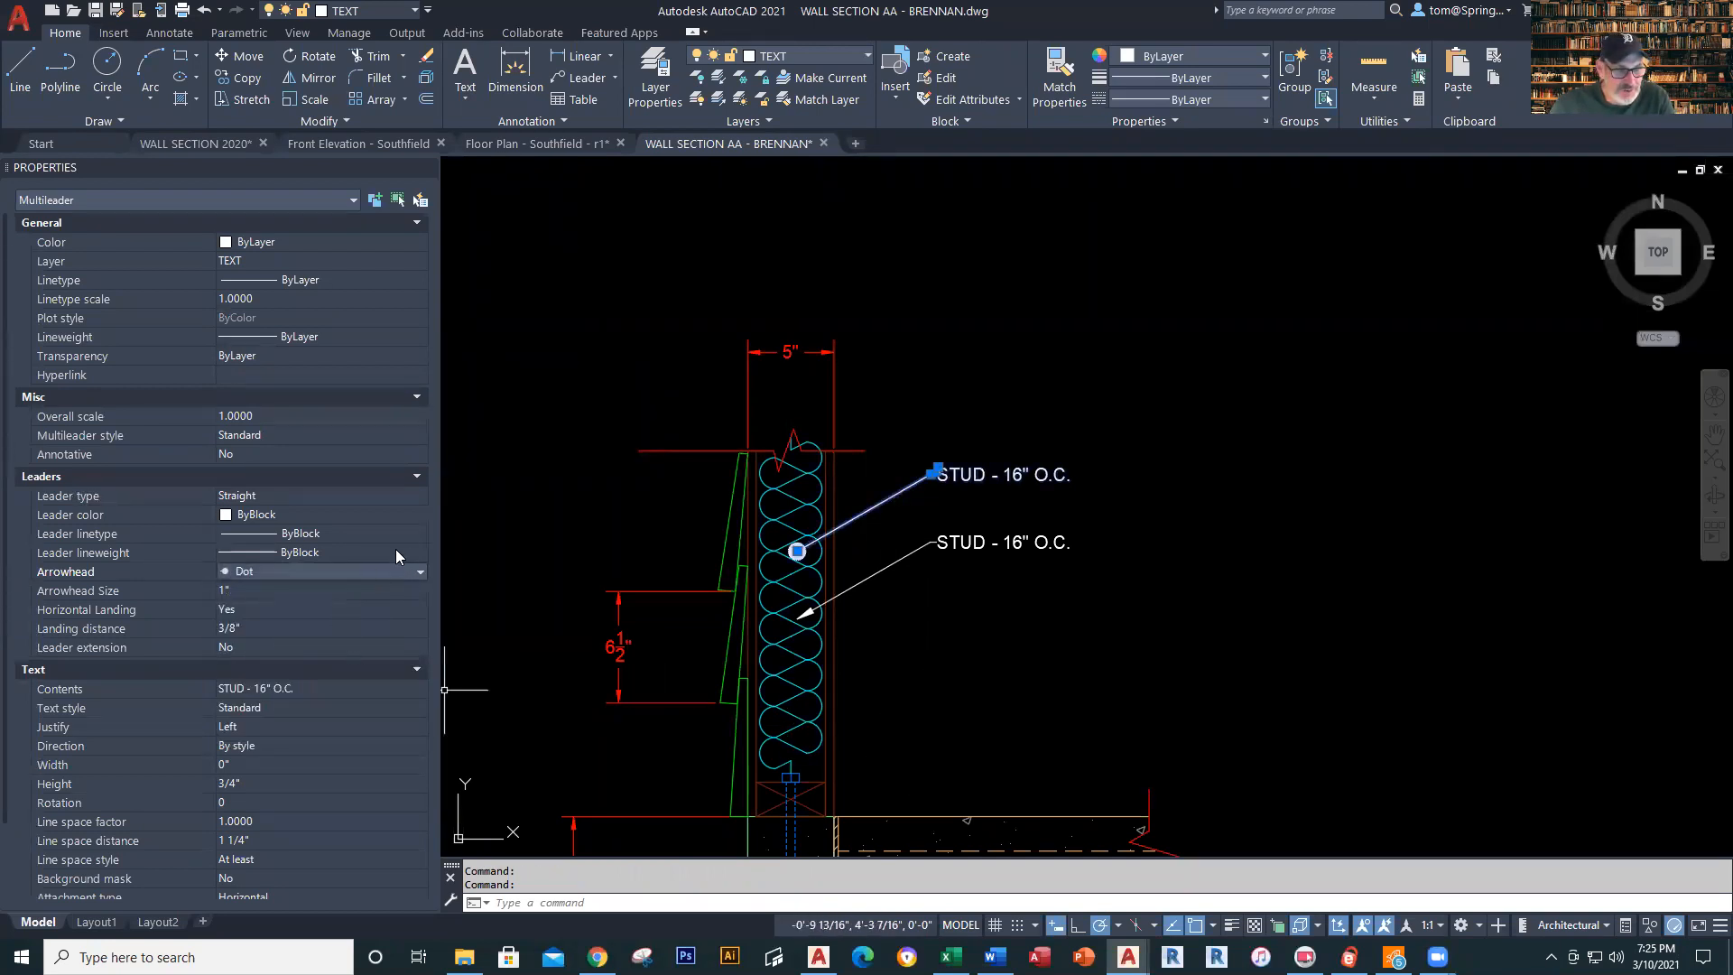
click(419, 570)
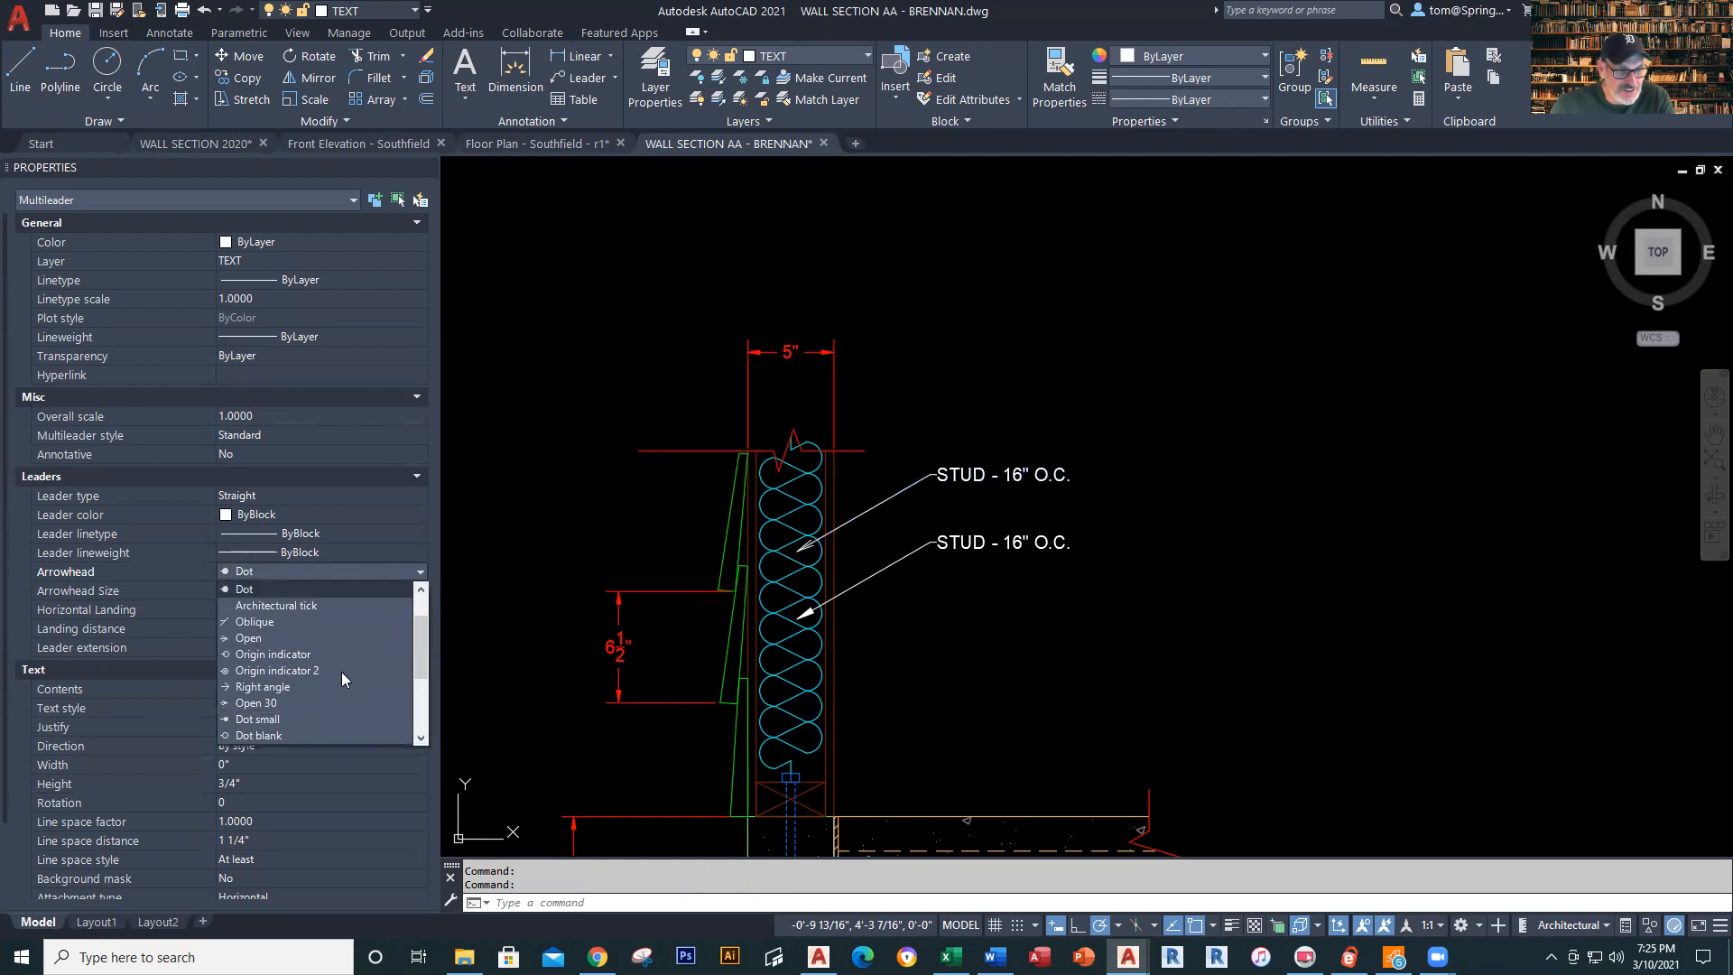
click(304, 703)
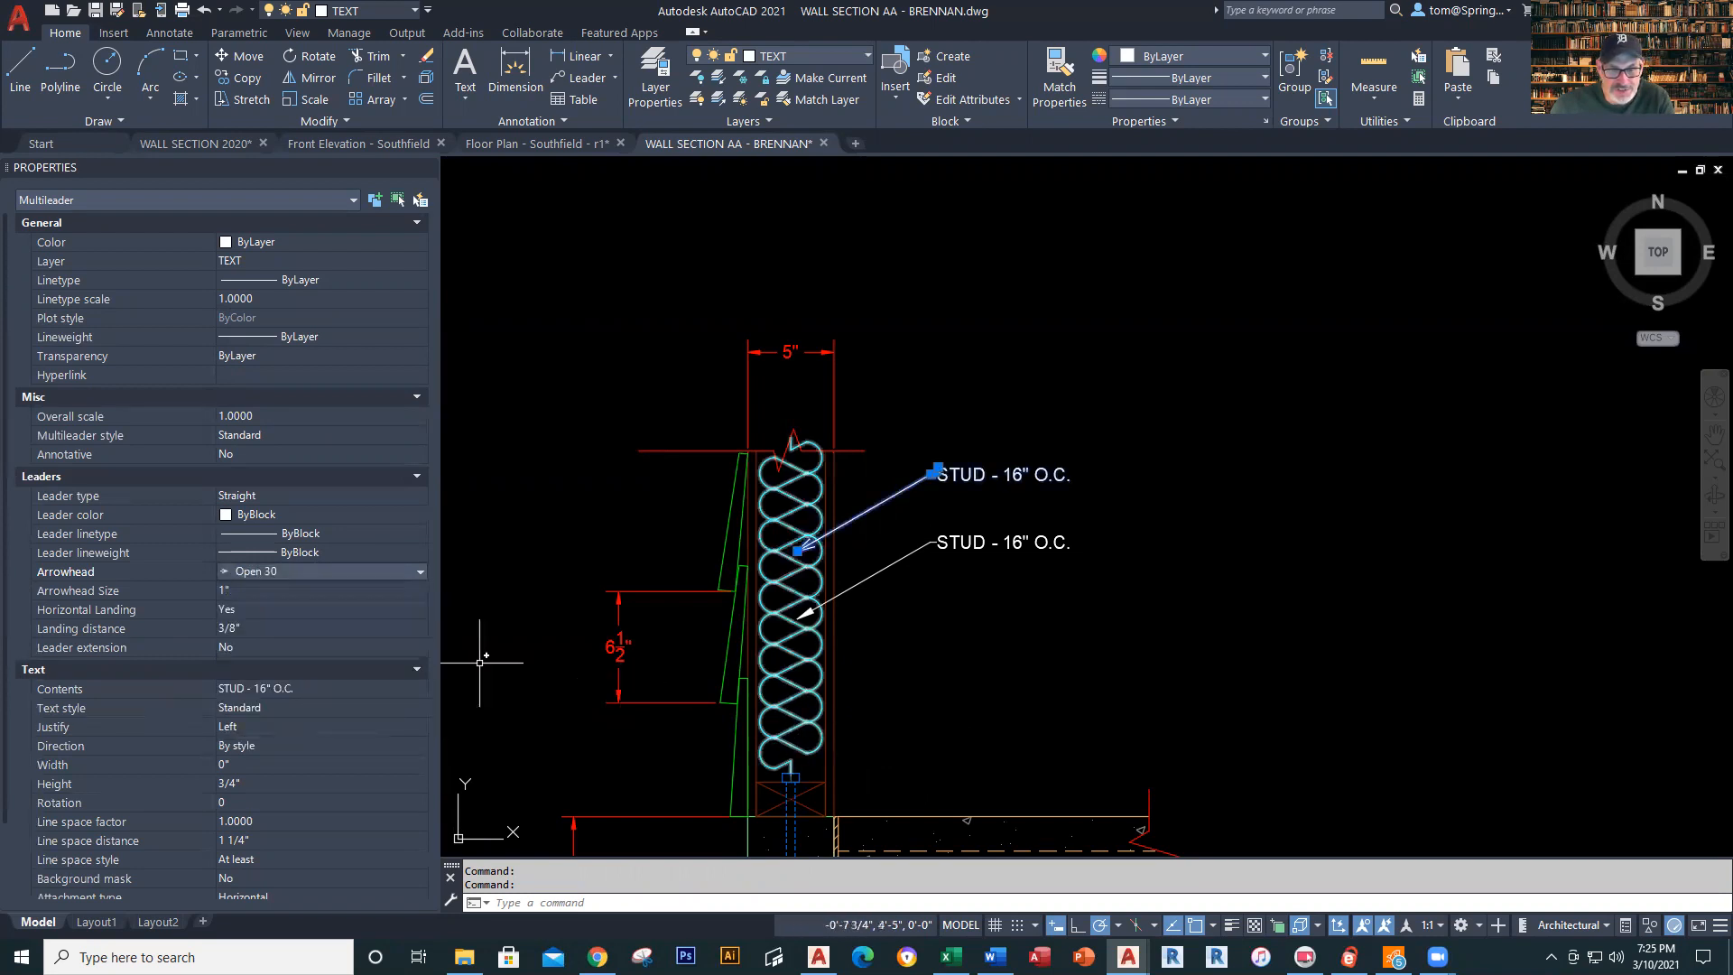
Set the upper STUD - 16" O.C. leader's arrowhead to Dot small
click(418, 570)
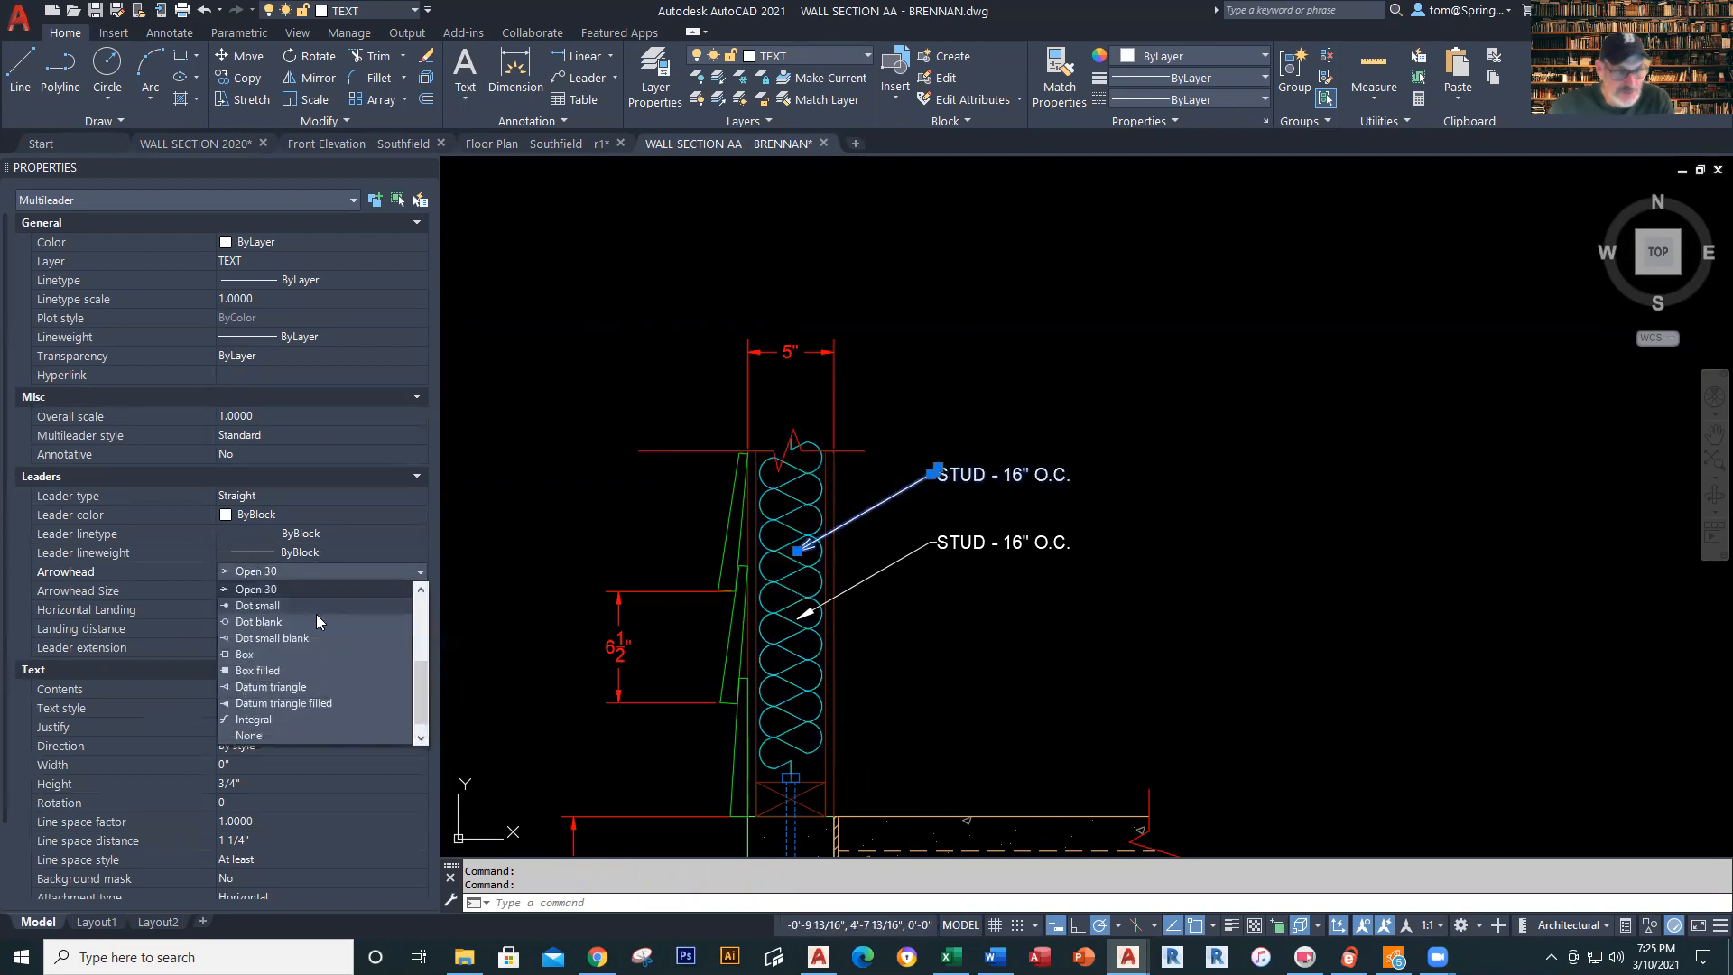
click(267, 612)
key(Escape)
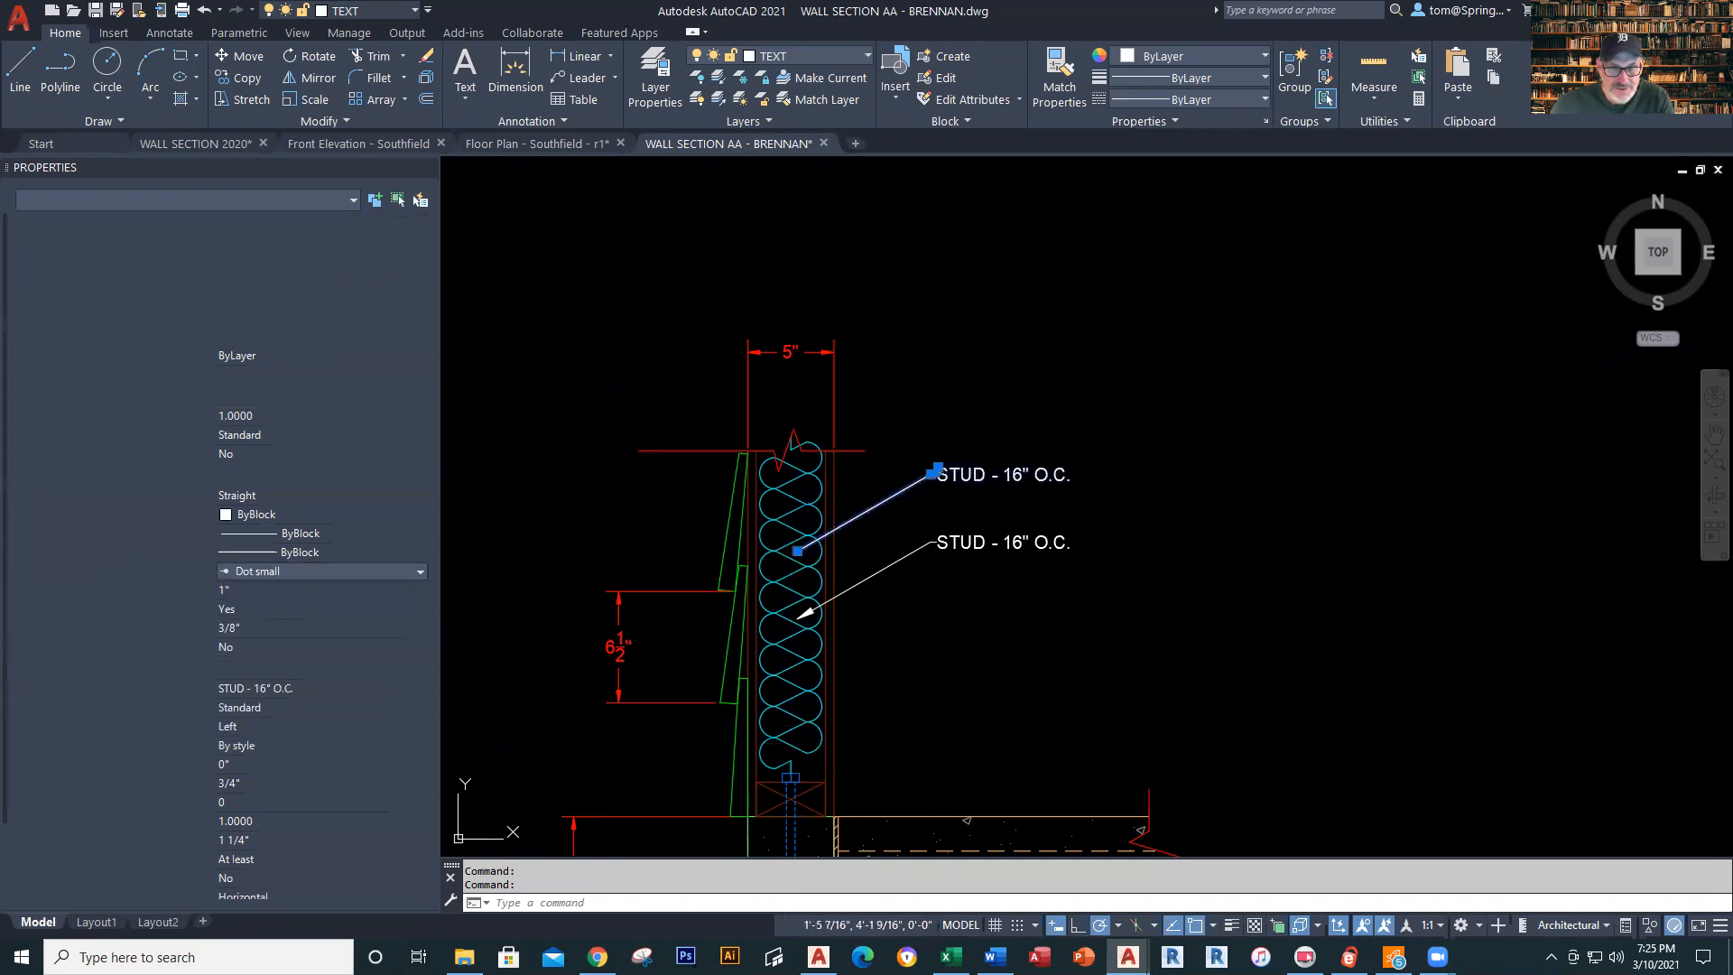
scroll(858, 601, up, 2)
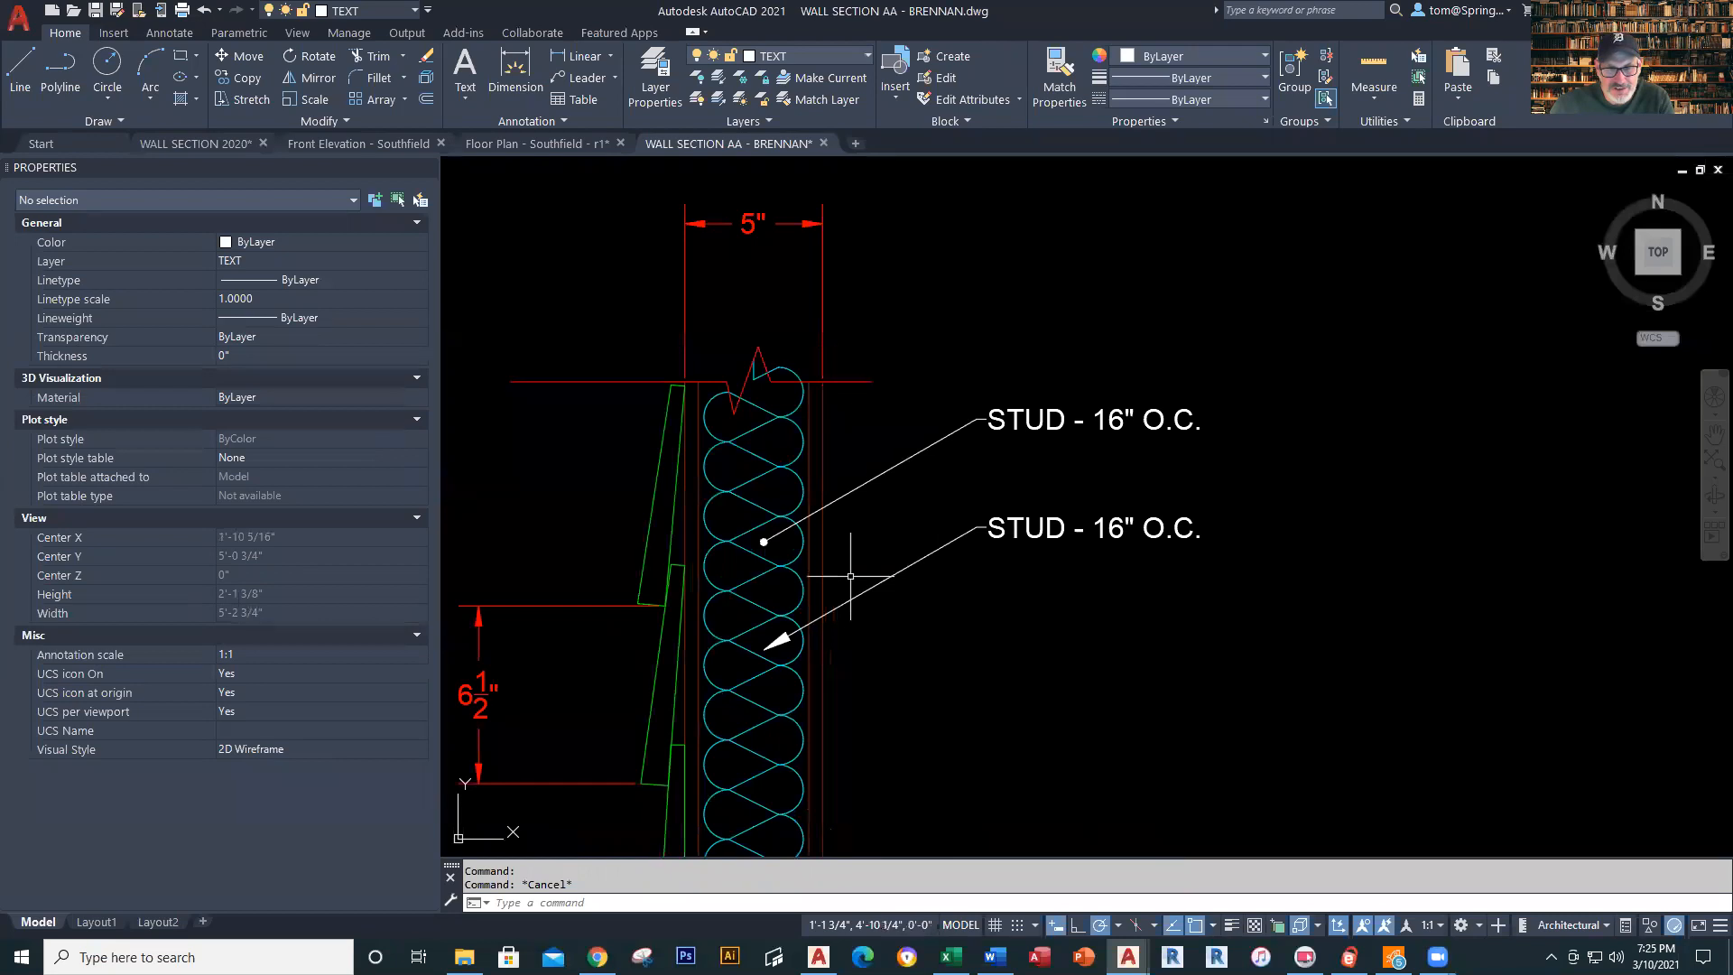
scroll(851, 575, down, 2)
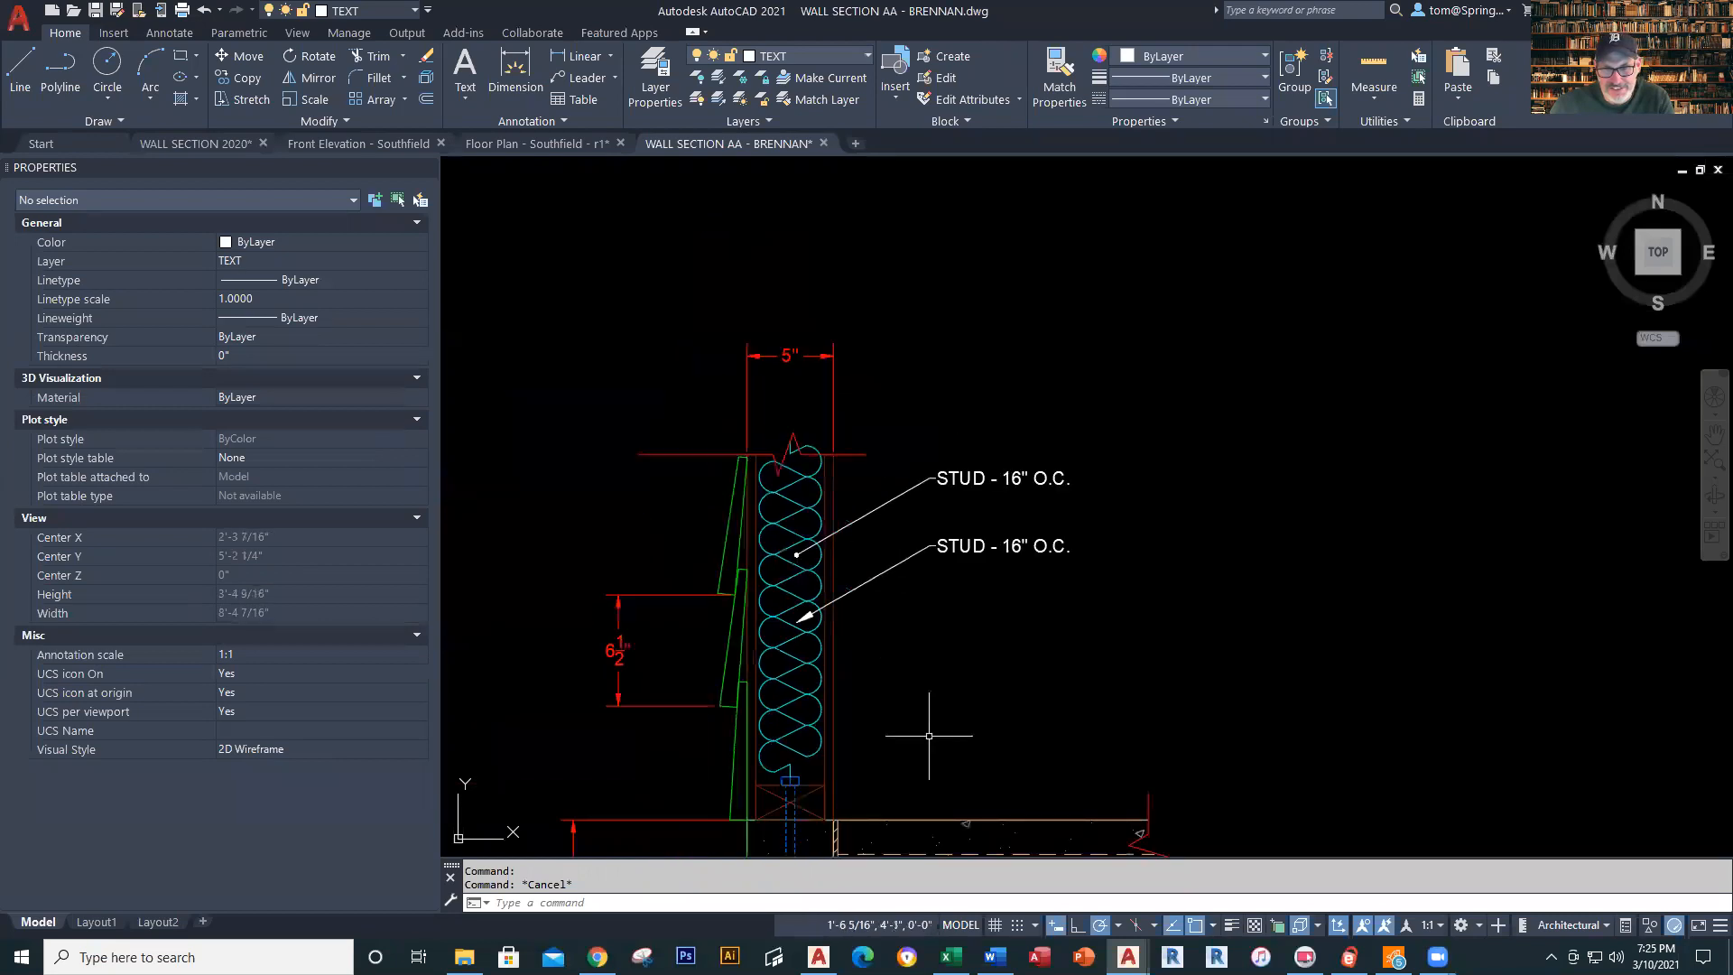
click(993, 543)
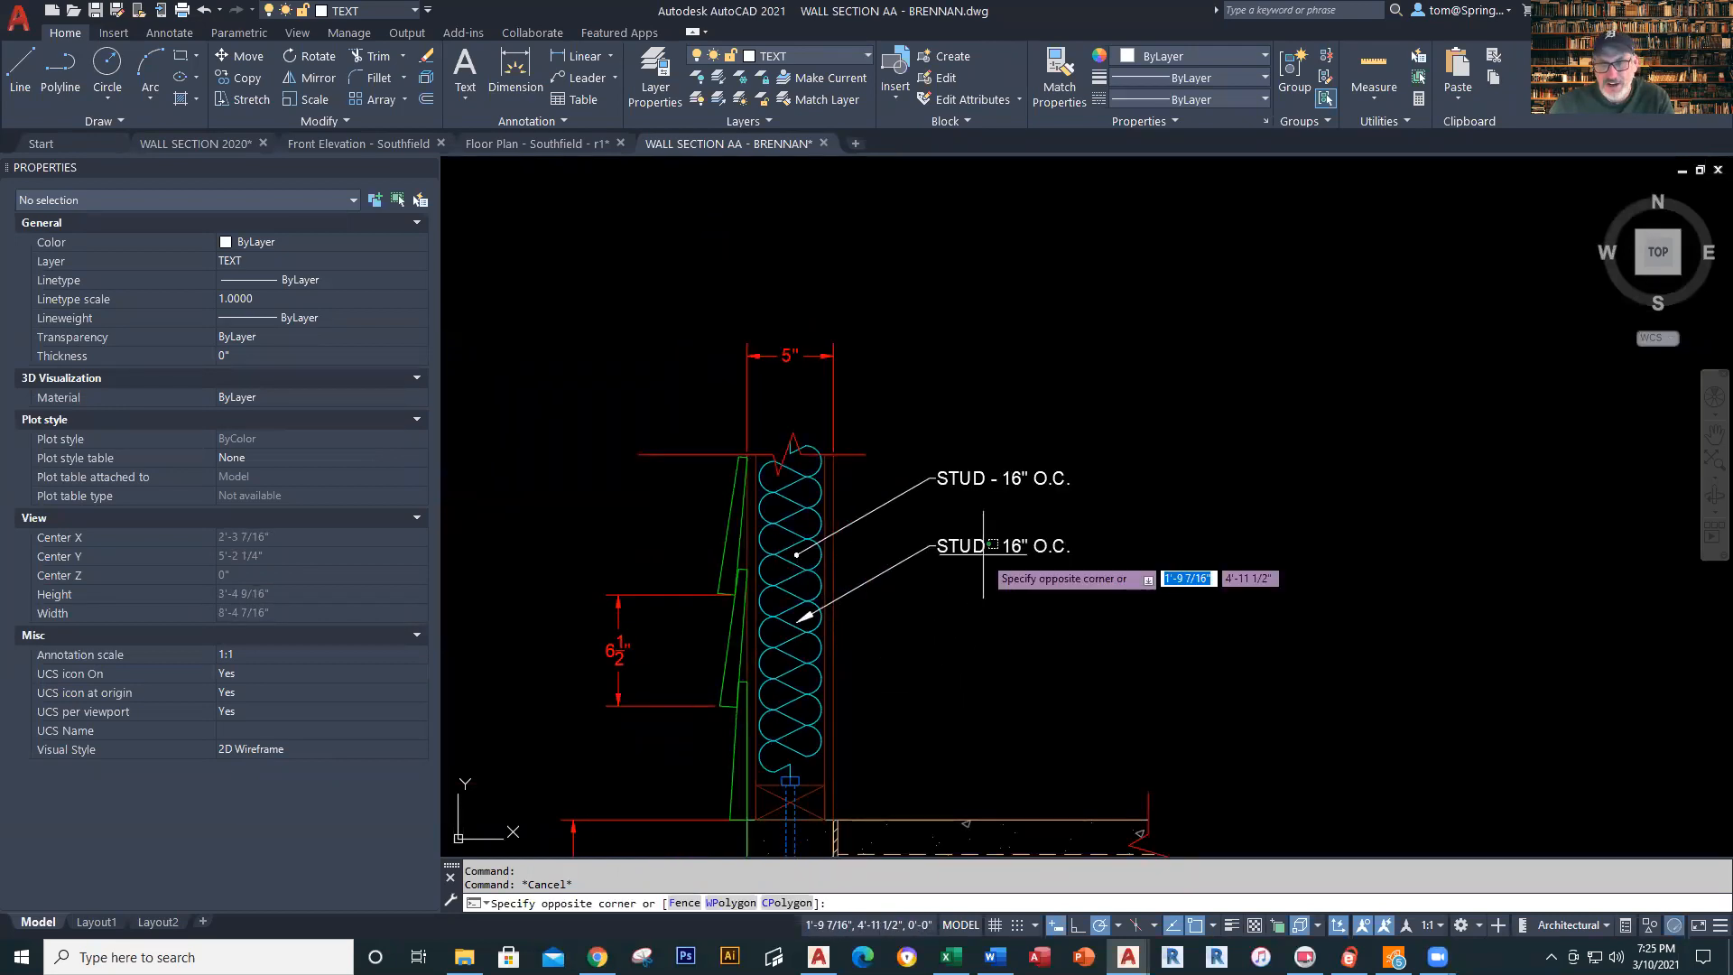
click(907, 587)
key(Escape)
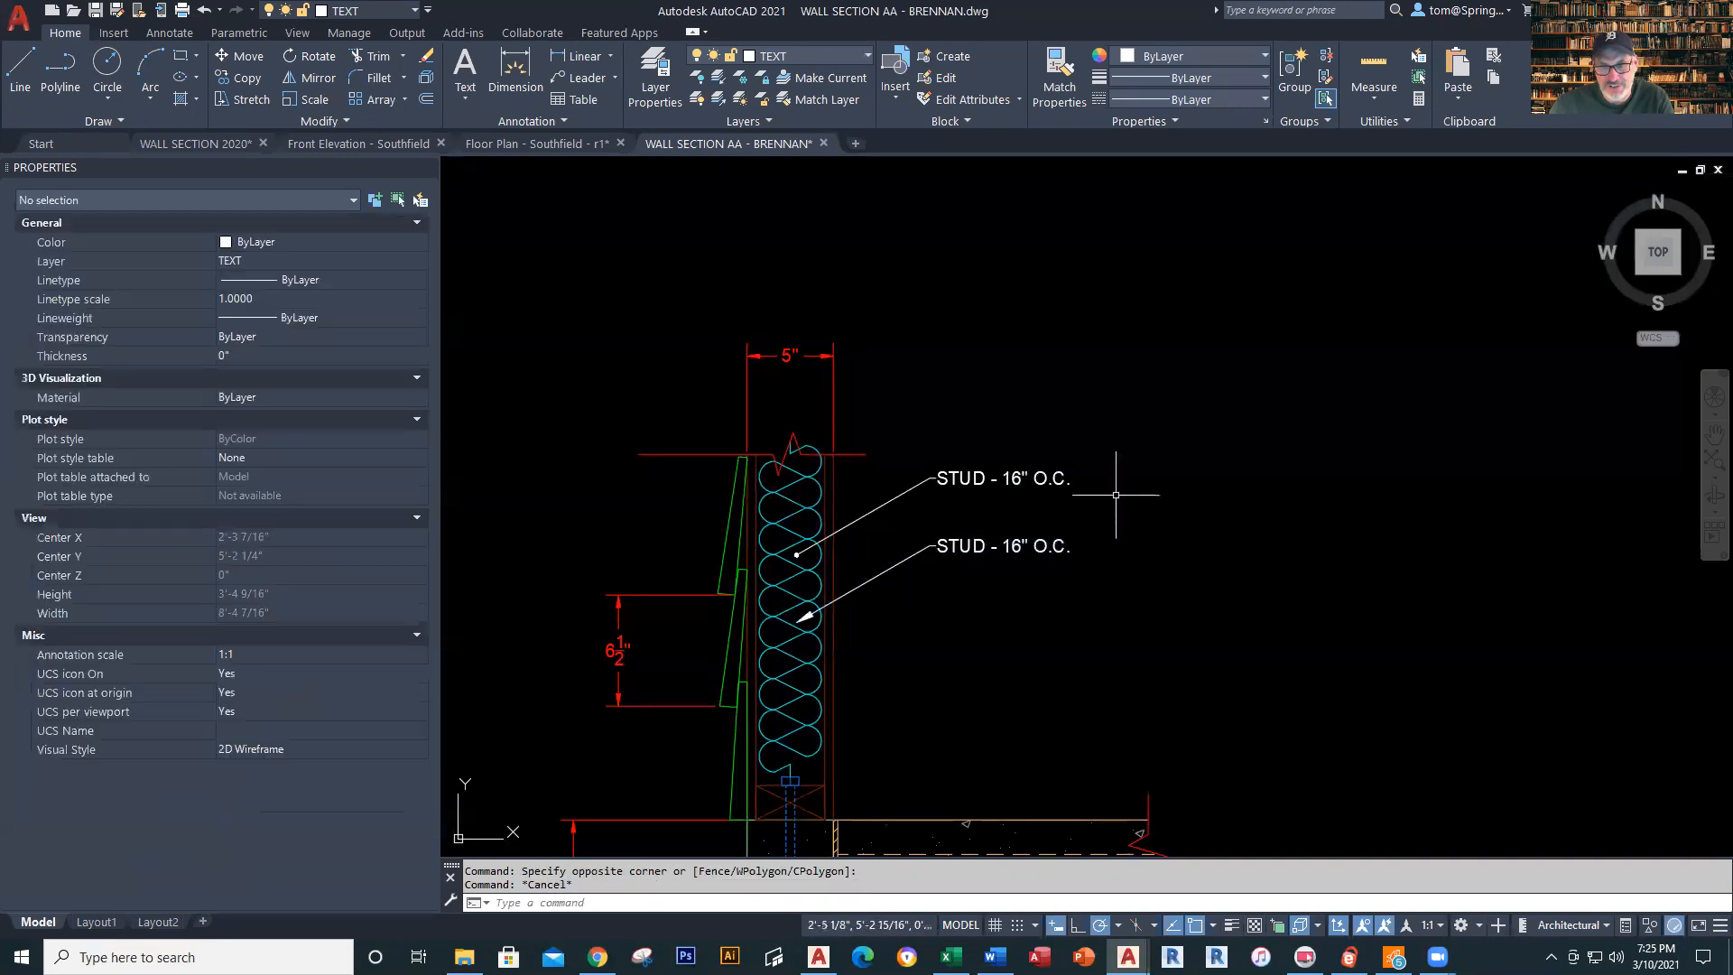
Replace the text of the lower STUD - 16" O.C. leader with R11 FIBERGLAS INSULATION
click(865, 582)
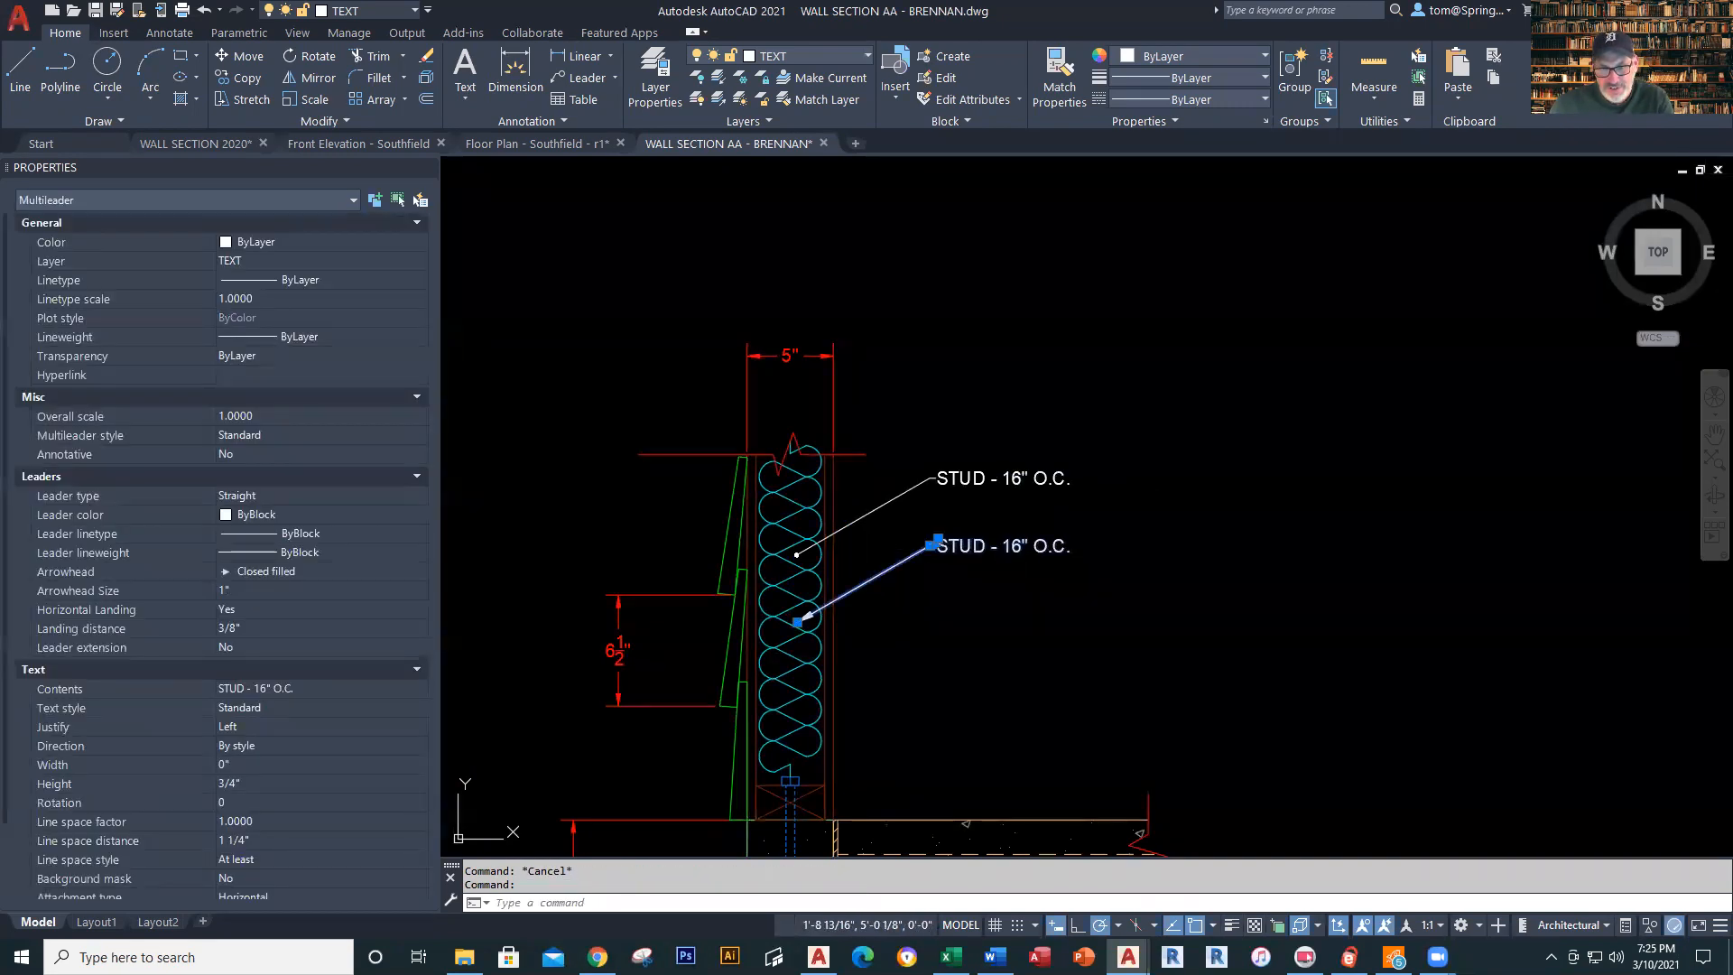
double_click(973, 546)
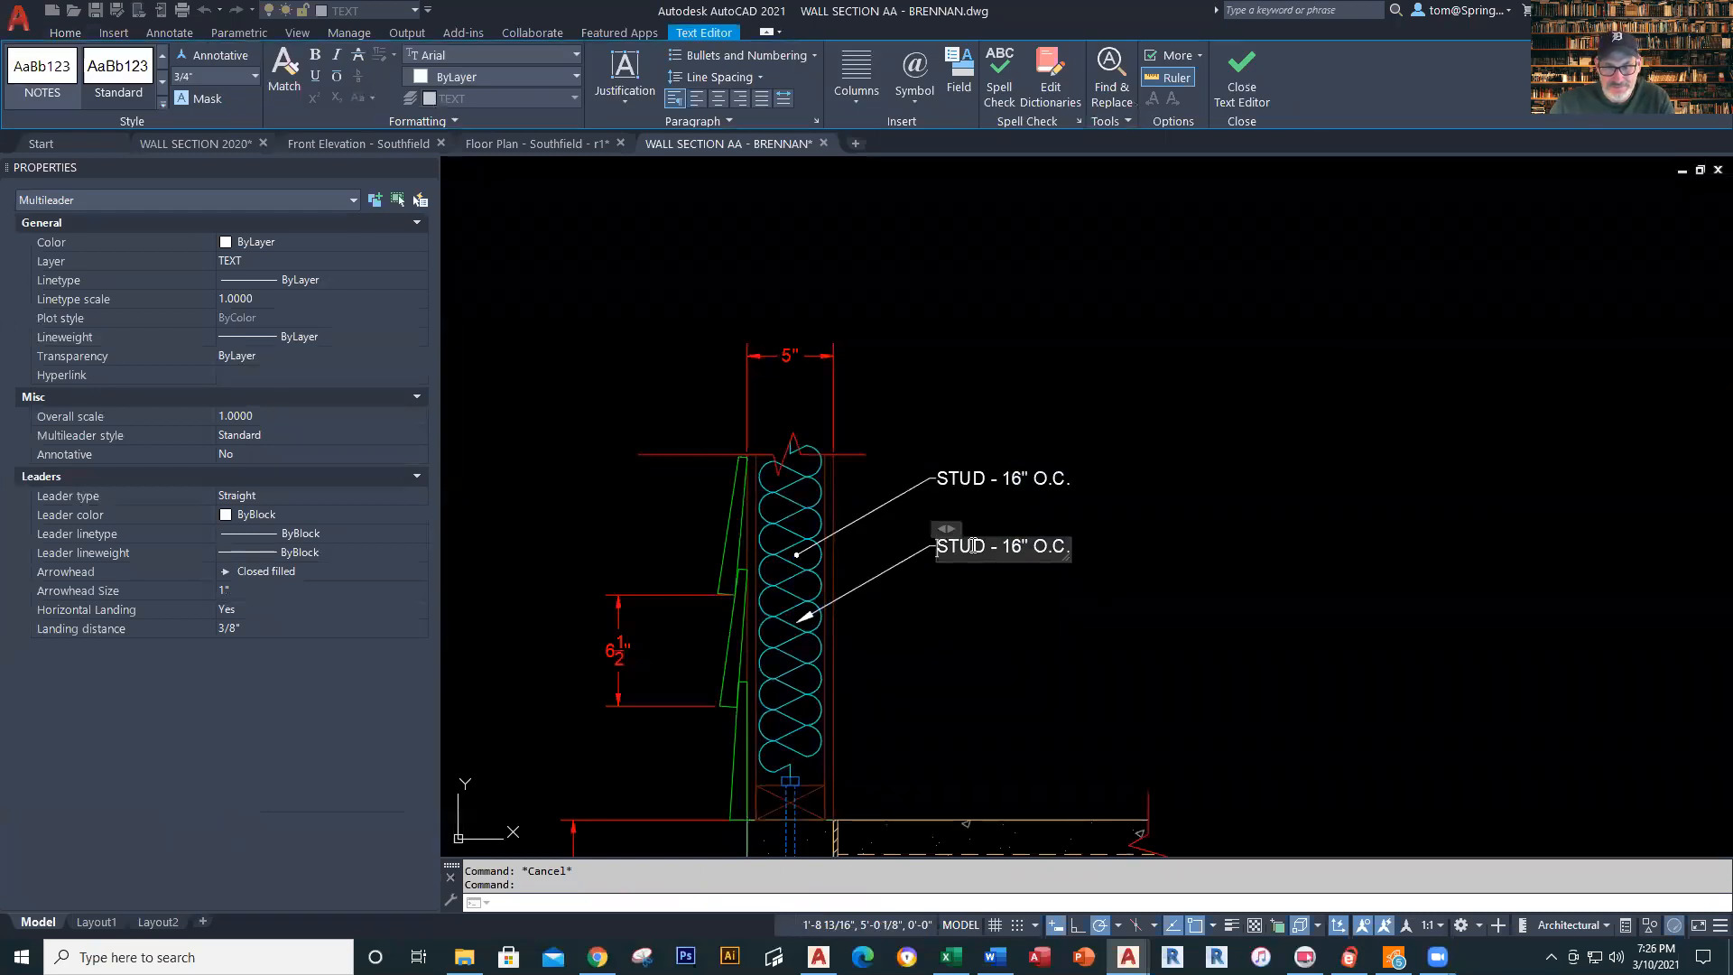
key(Delete)
key(Delete)
key(Delete)
key(Delete)
key(Delete)
key(Delete)
key(Delete)
key(Delete)
key(Delete)
key(Delete)
key(Delete)
key(Delete)
key(Delete)
key(Delete)
key(Delete)
text(R11)
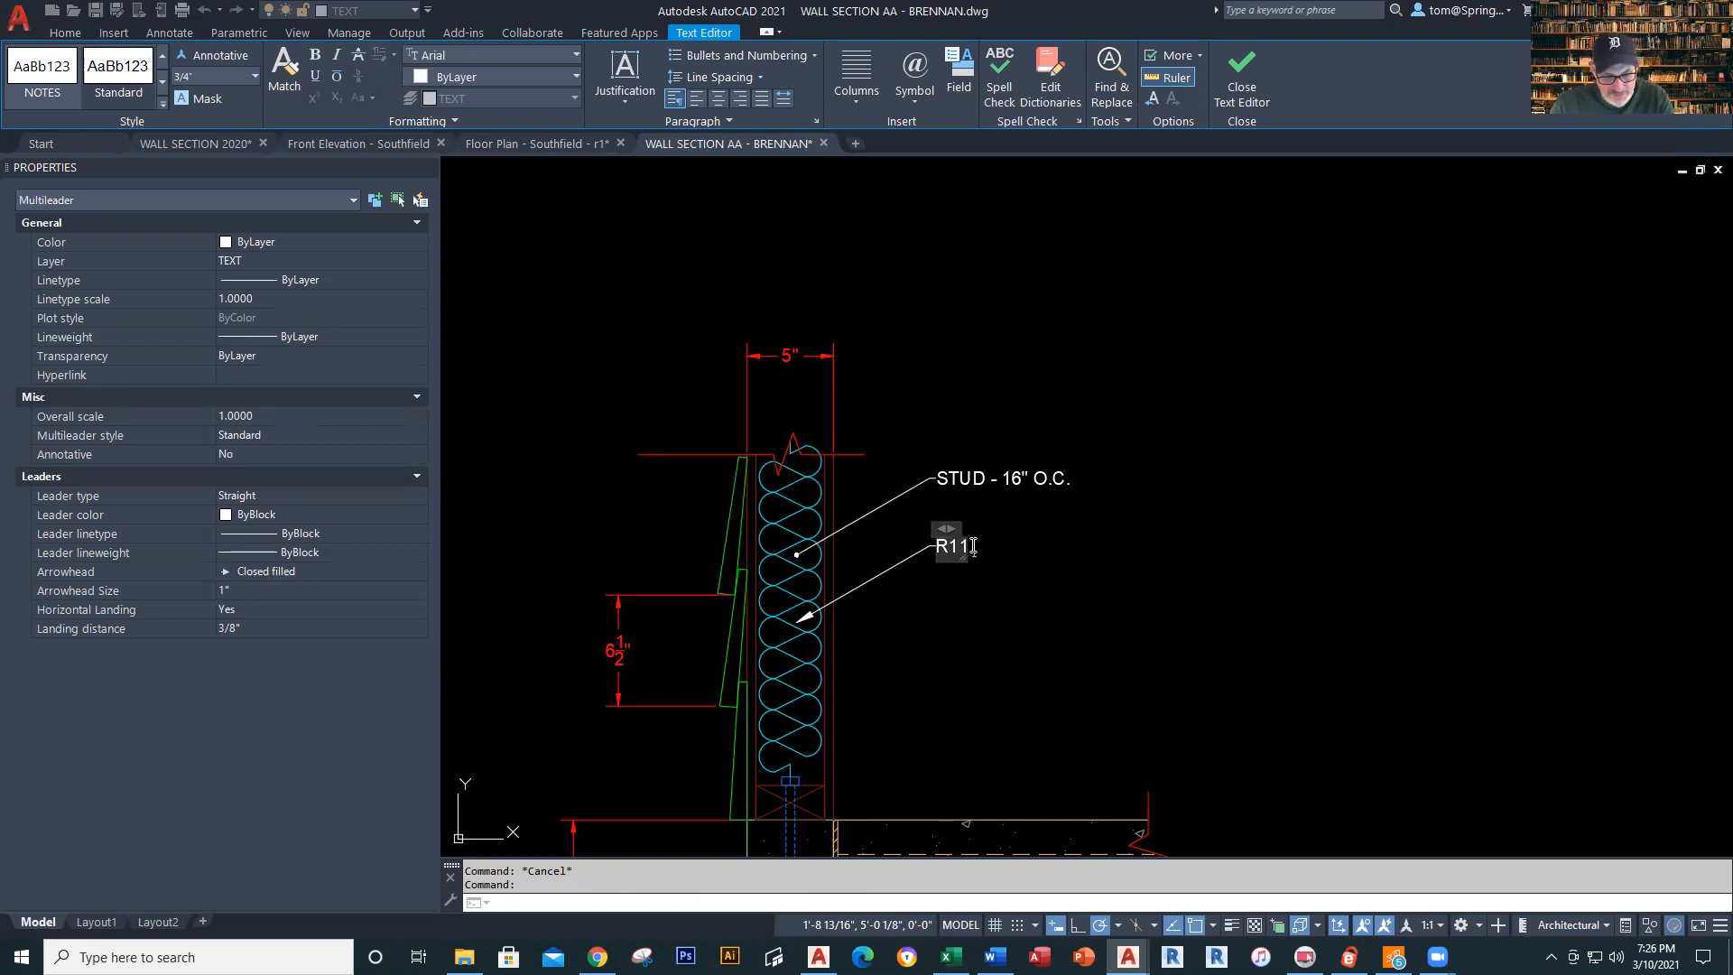
text( FIBERGLAS)
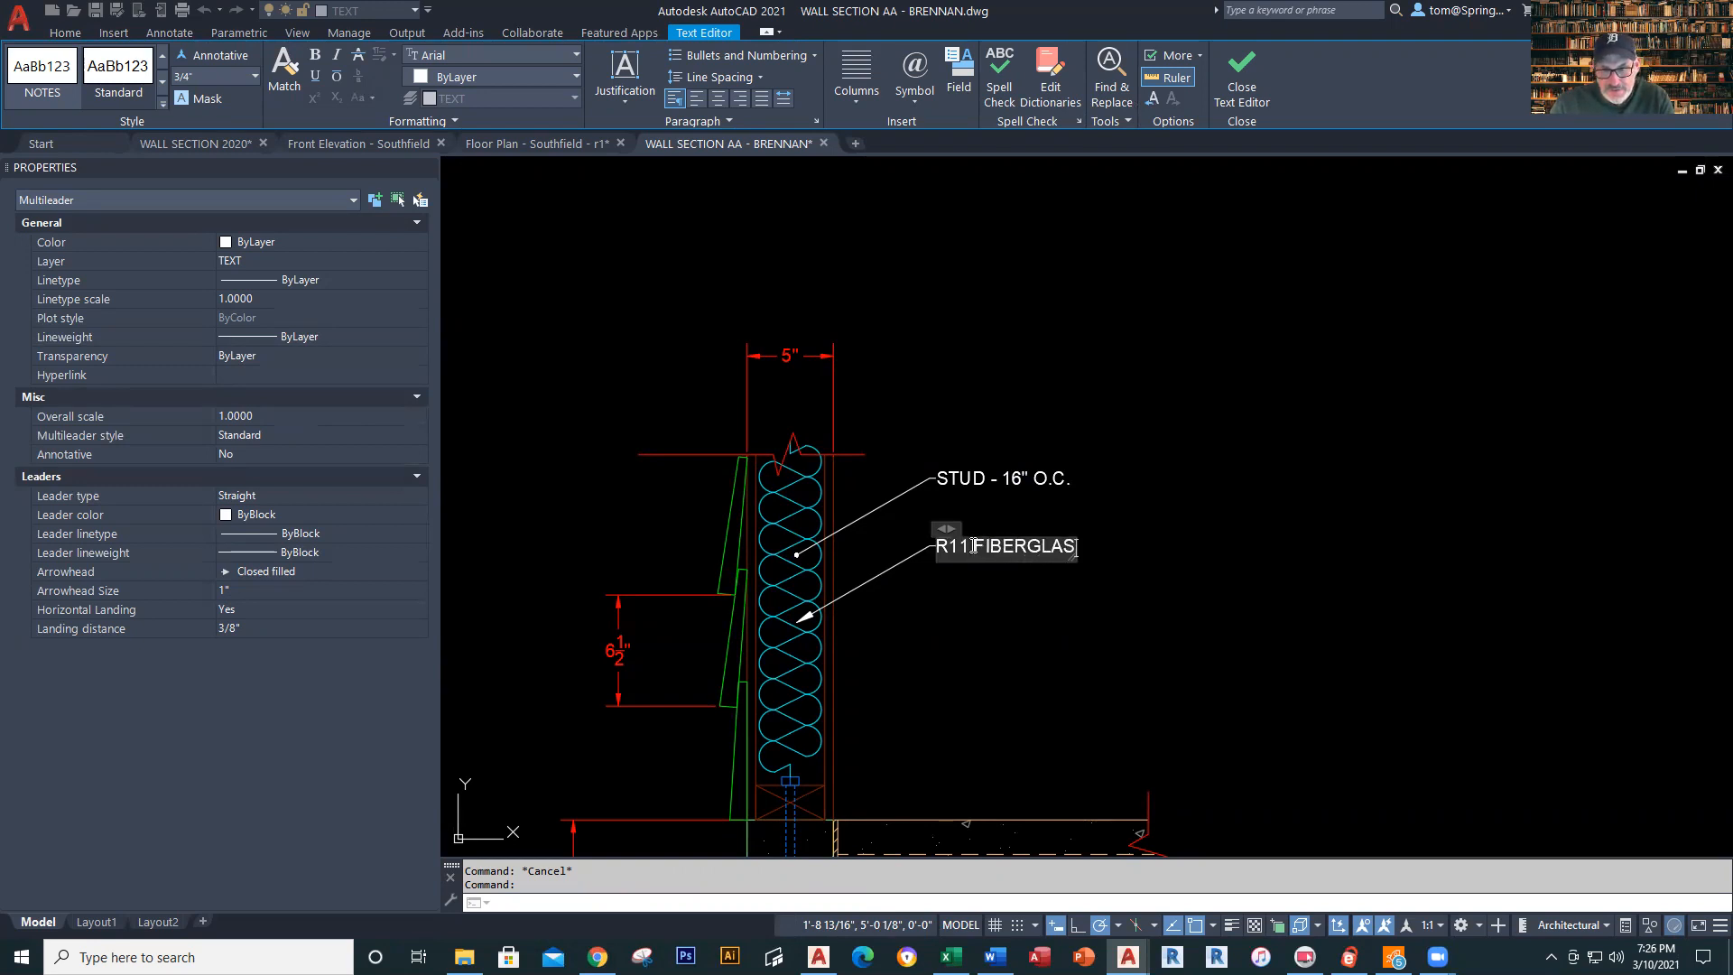
text( INSULATION)
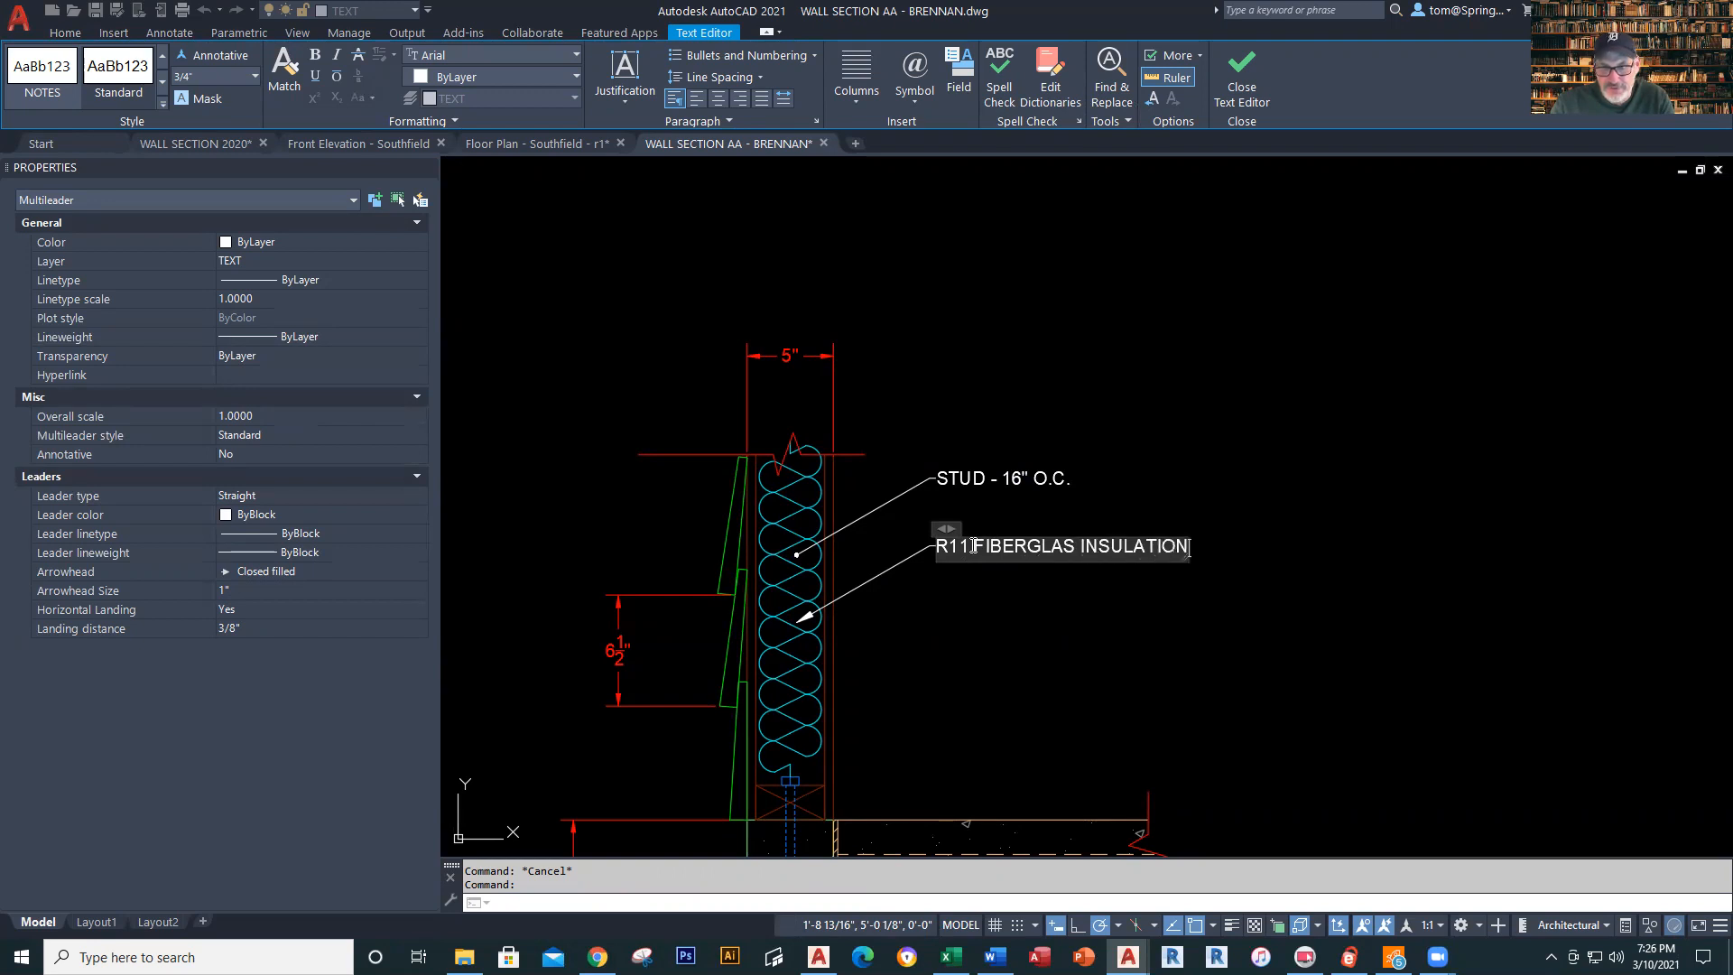
click(1229, 440)
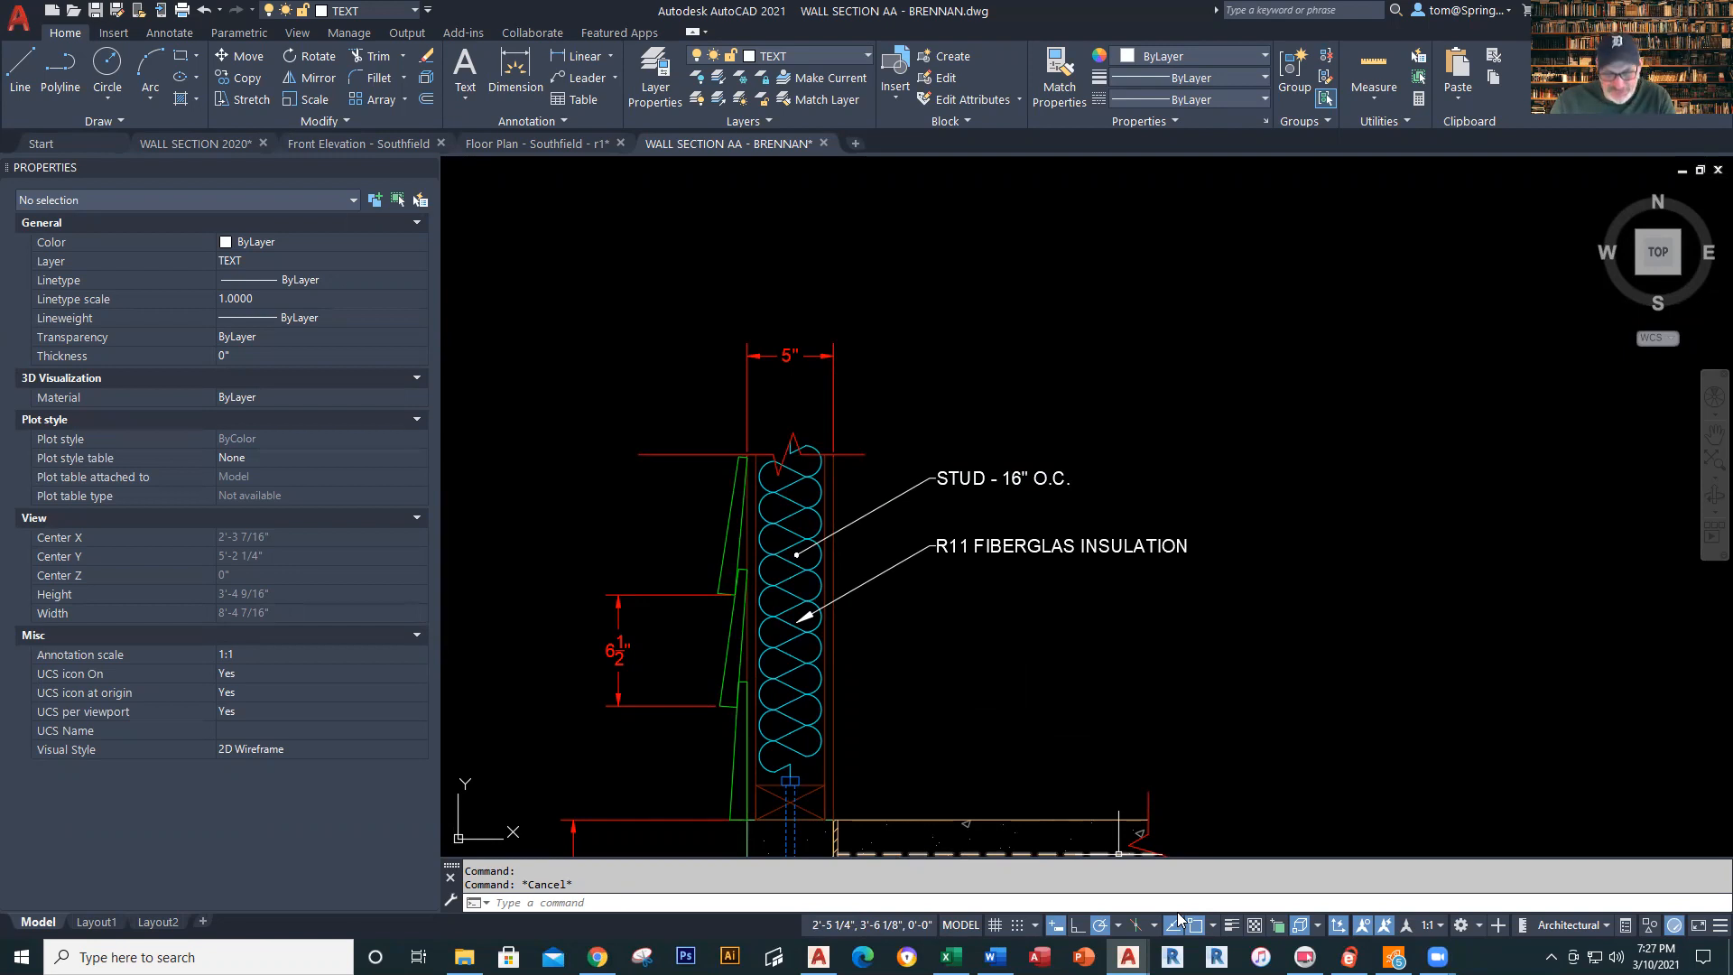
scroll(993, 695, down, 4)
mouse_move(973, 751)
middle_down()
mouse_move(1018, 760)
mouse_move(1018, 625)
middle_up()
middle_drag(1122, 765, 1071, 665)
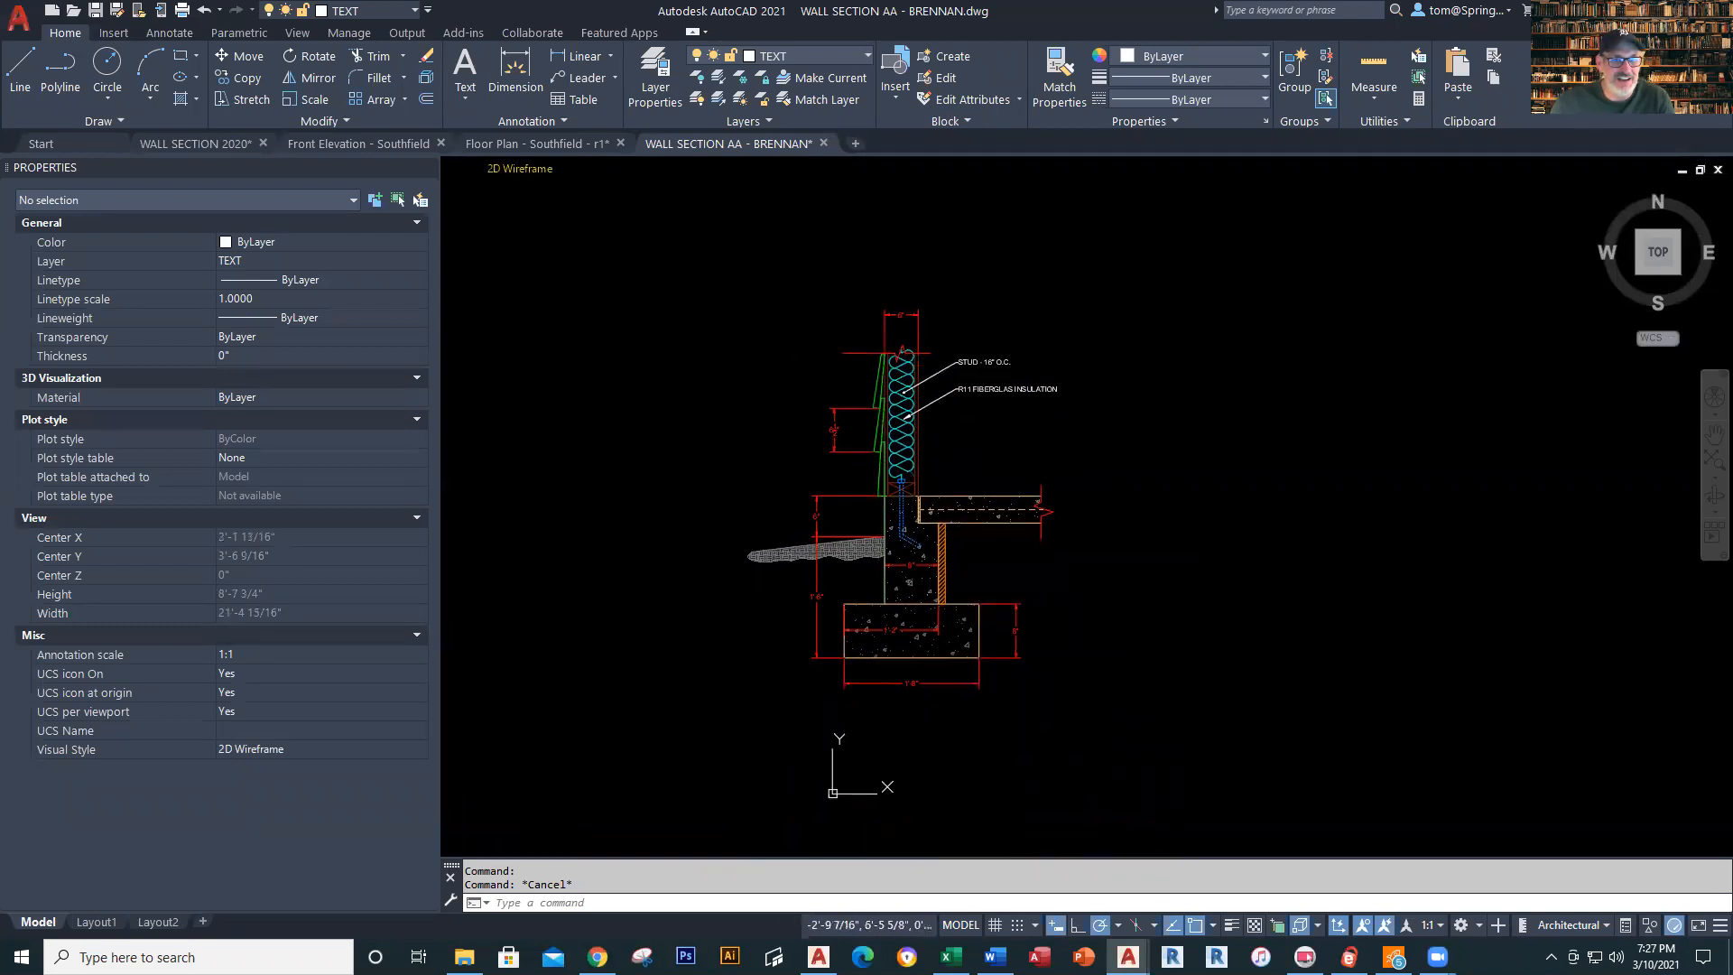
click(468, 94)
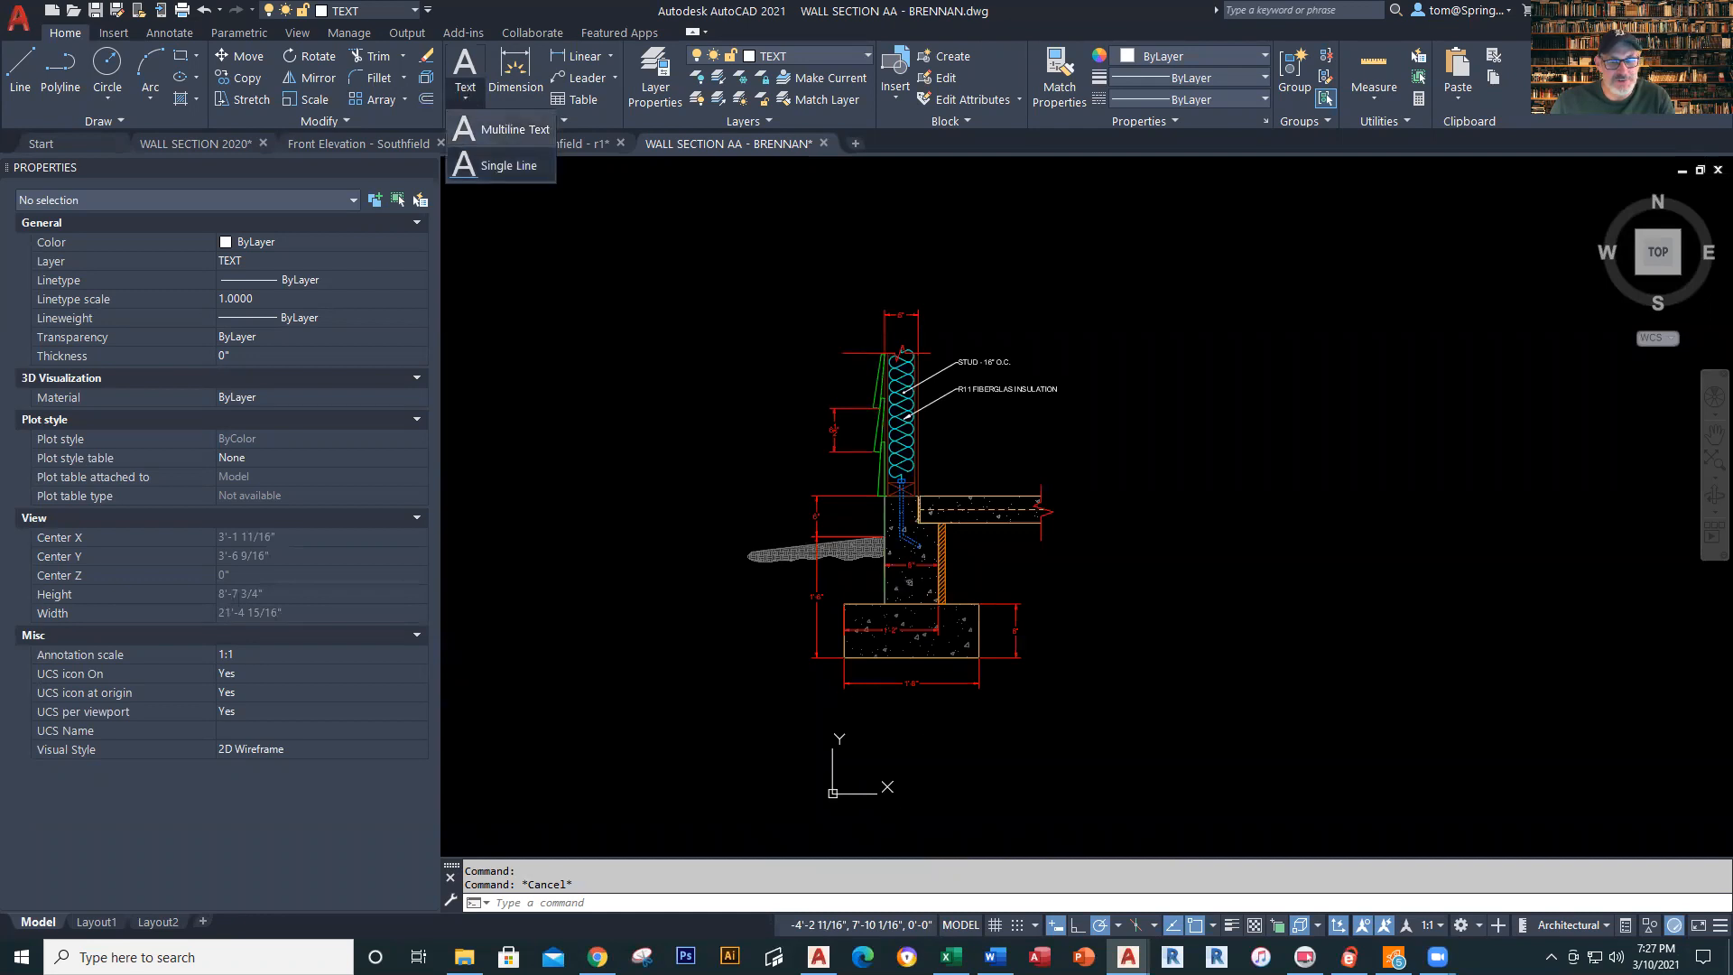
key(Escape)
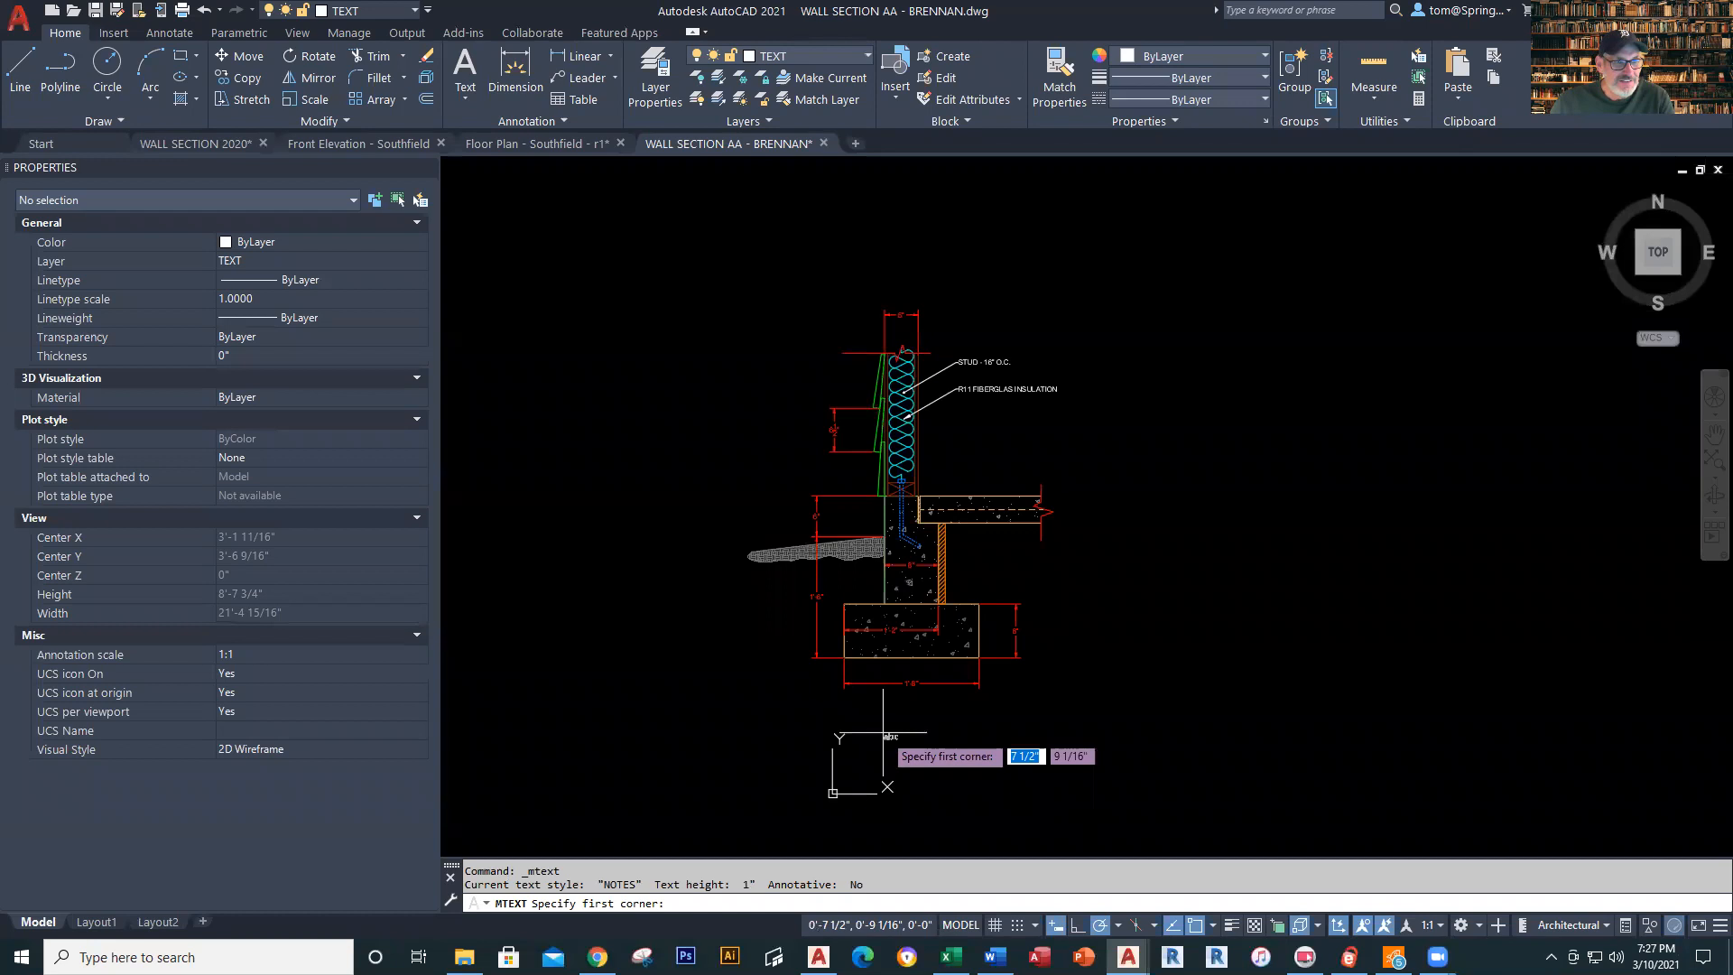
key(Return)
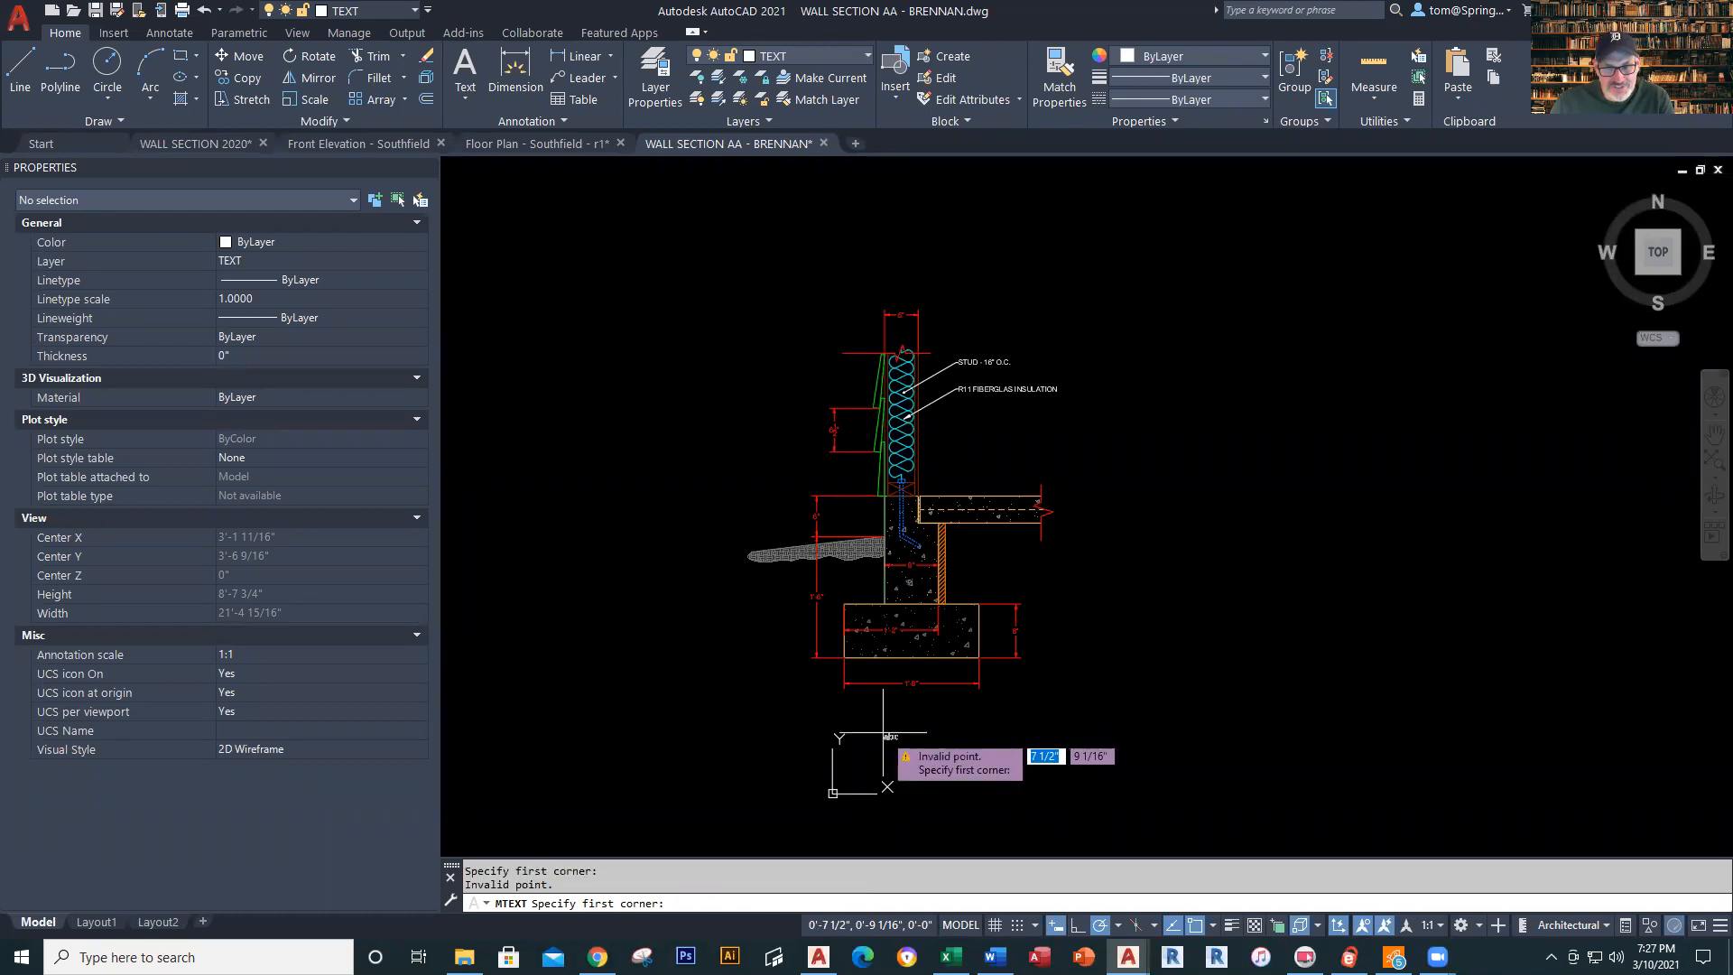
key(Escape)
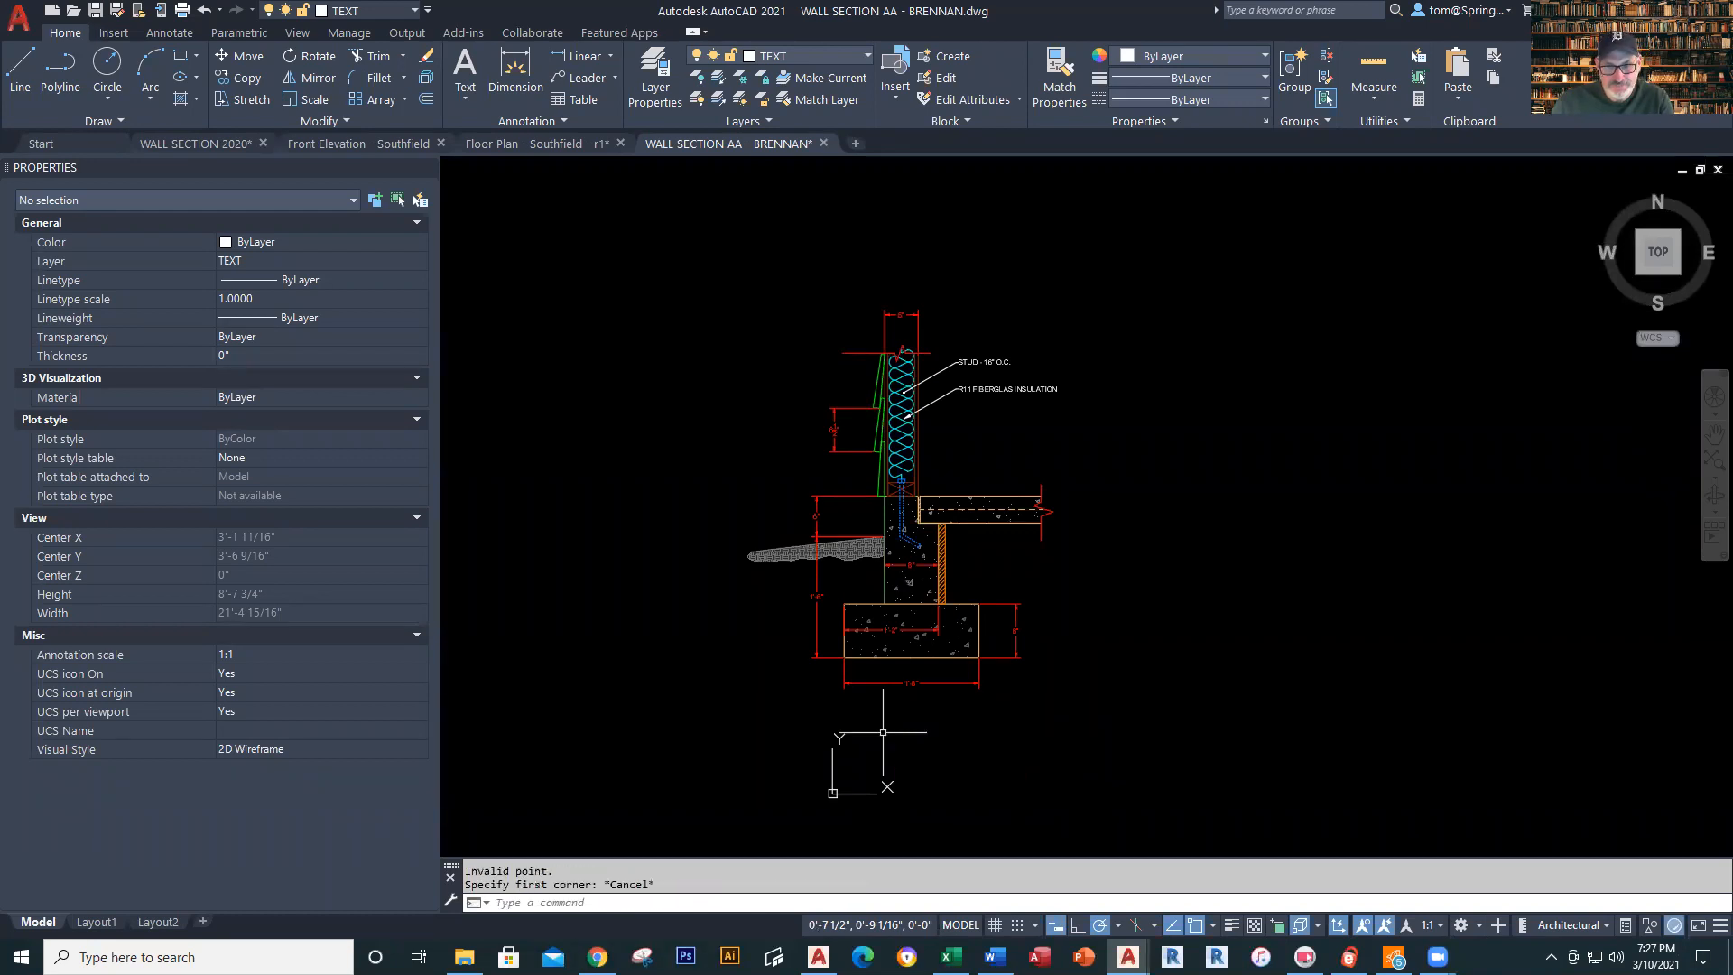
Define a multiline text box about 5'-4" wide below the footing, with a text height of 6"
right_click(885, 734)
click(966, 411)
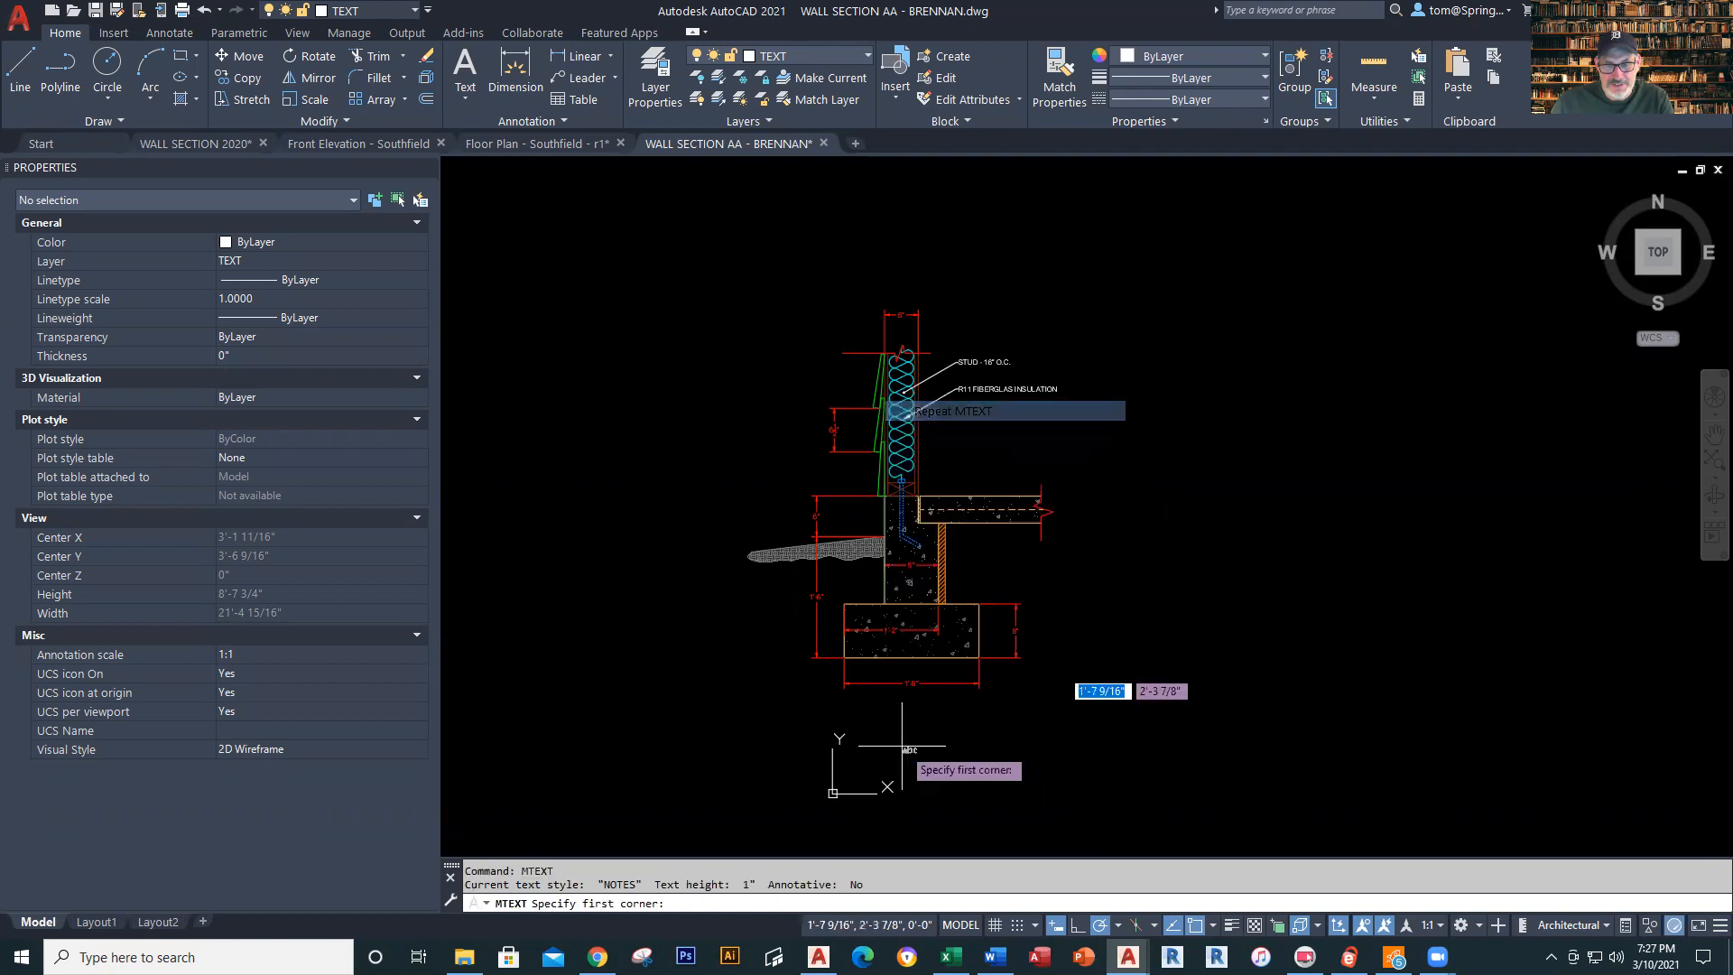
click(872, 722)
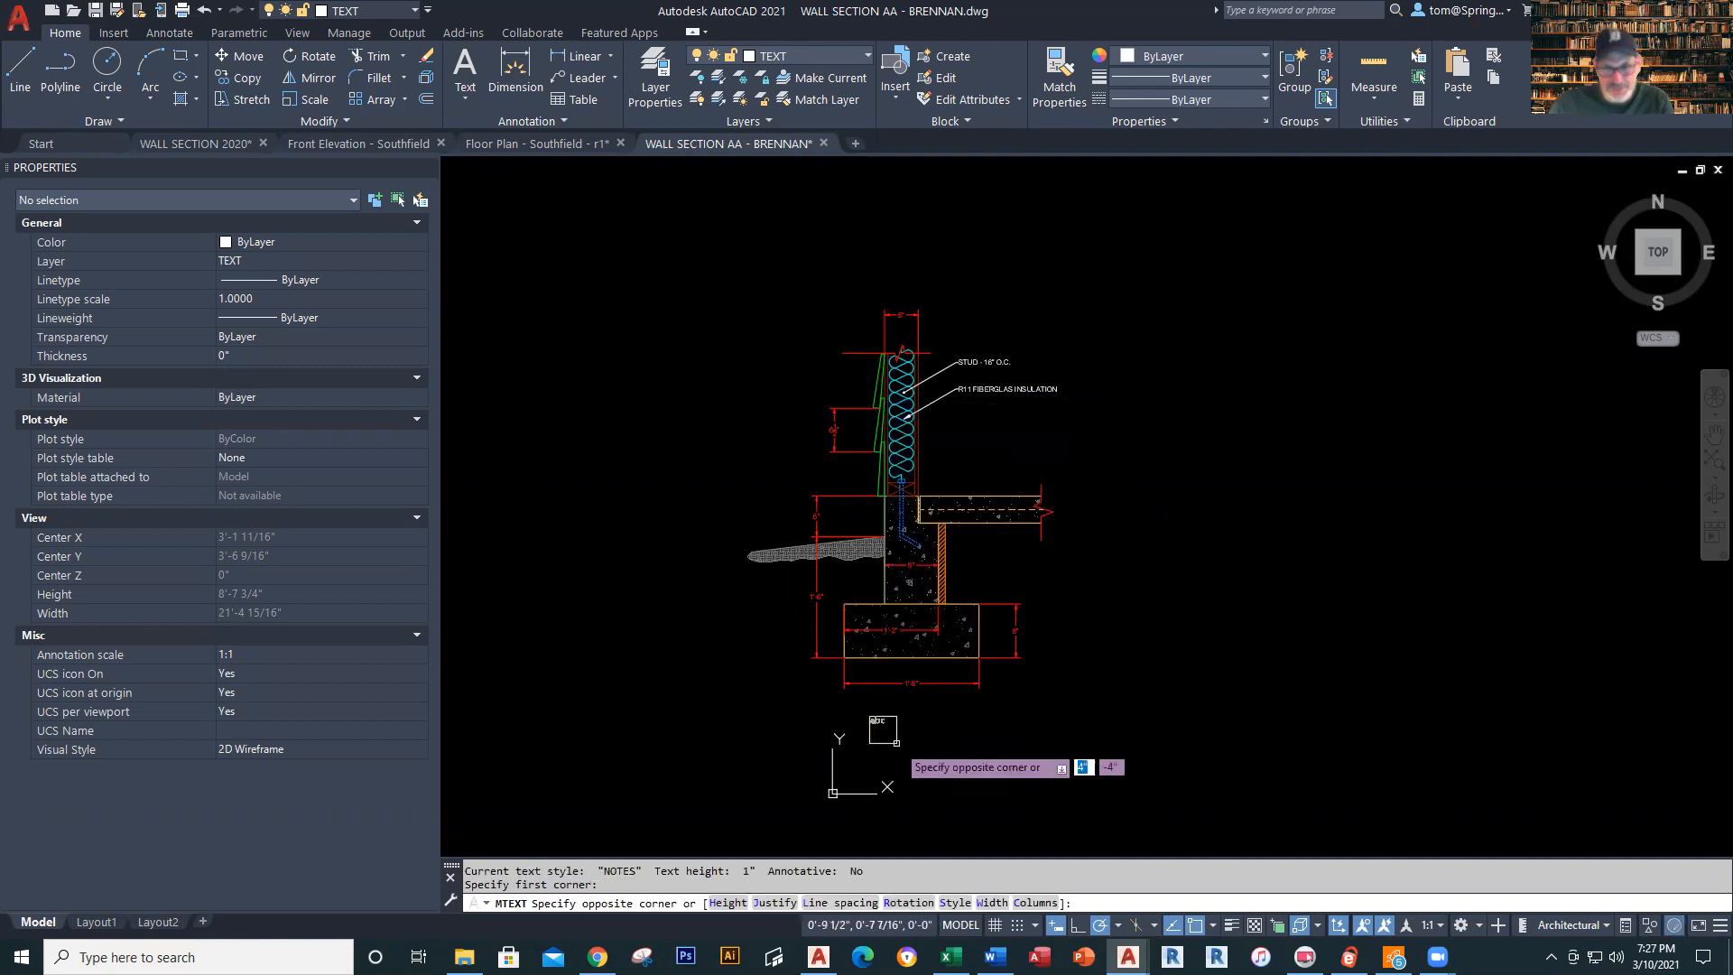
right_click(896, 746)
click(964, 496)
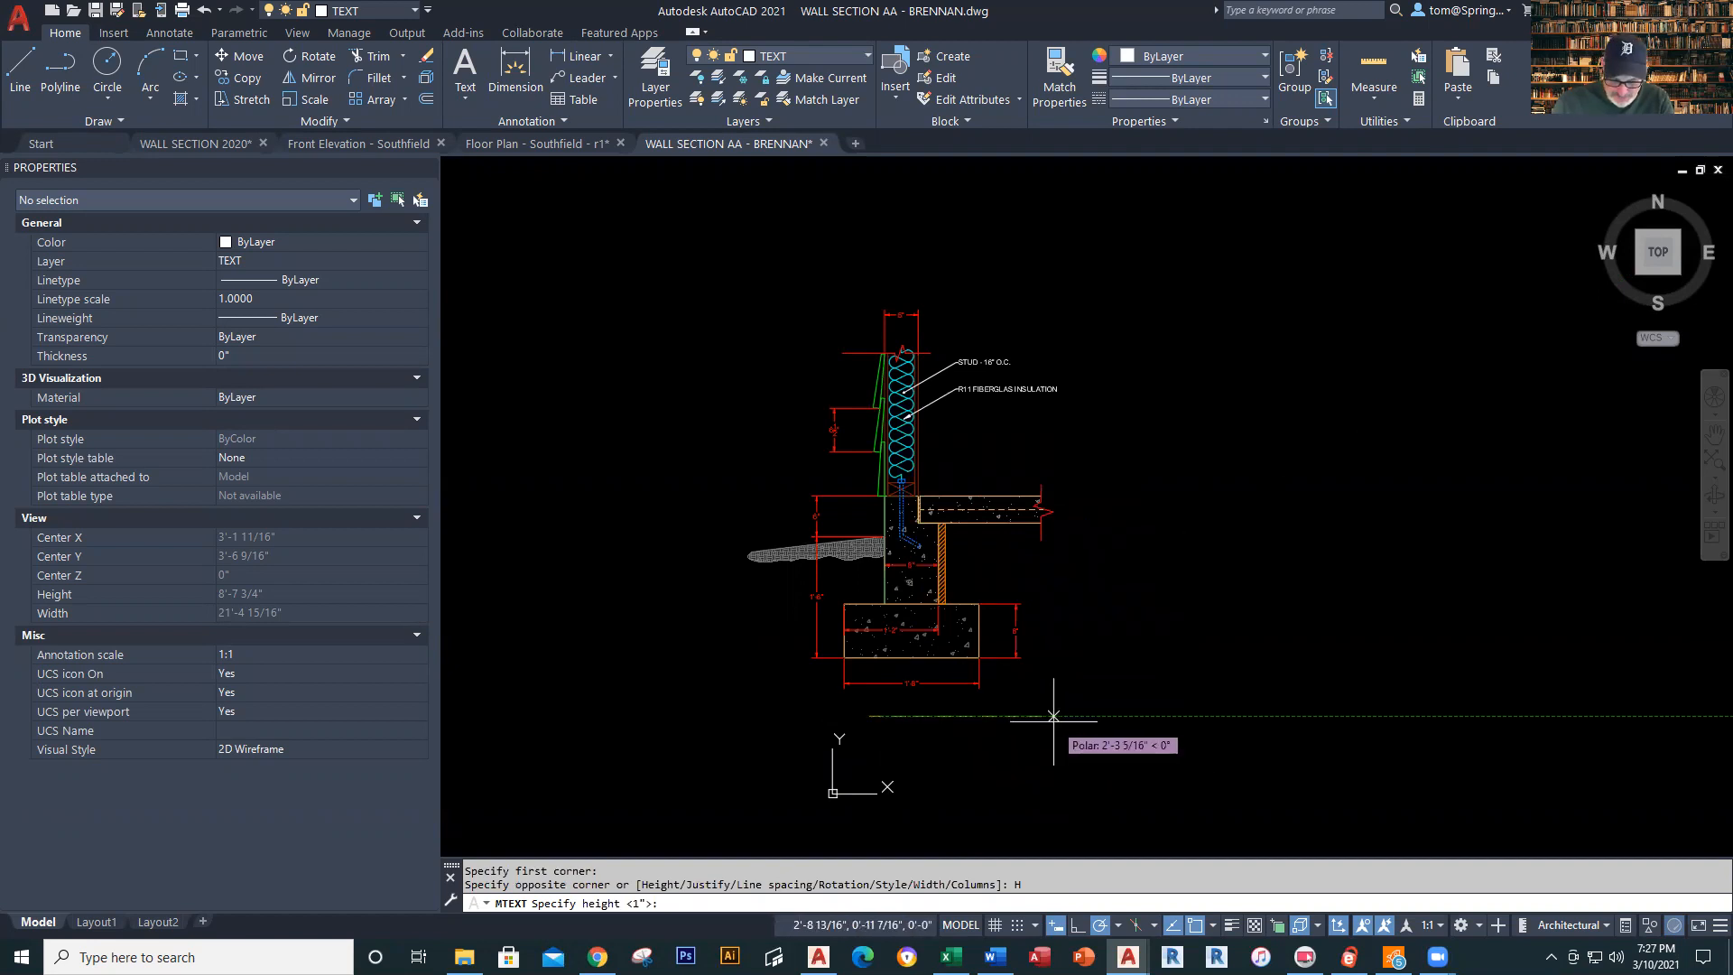
text(6)
key(Return)
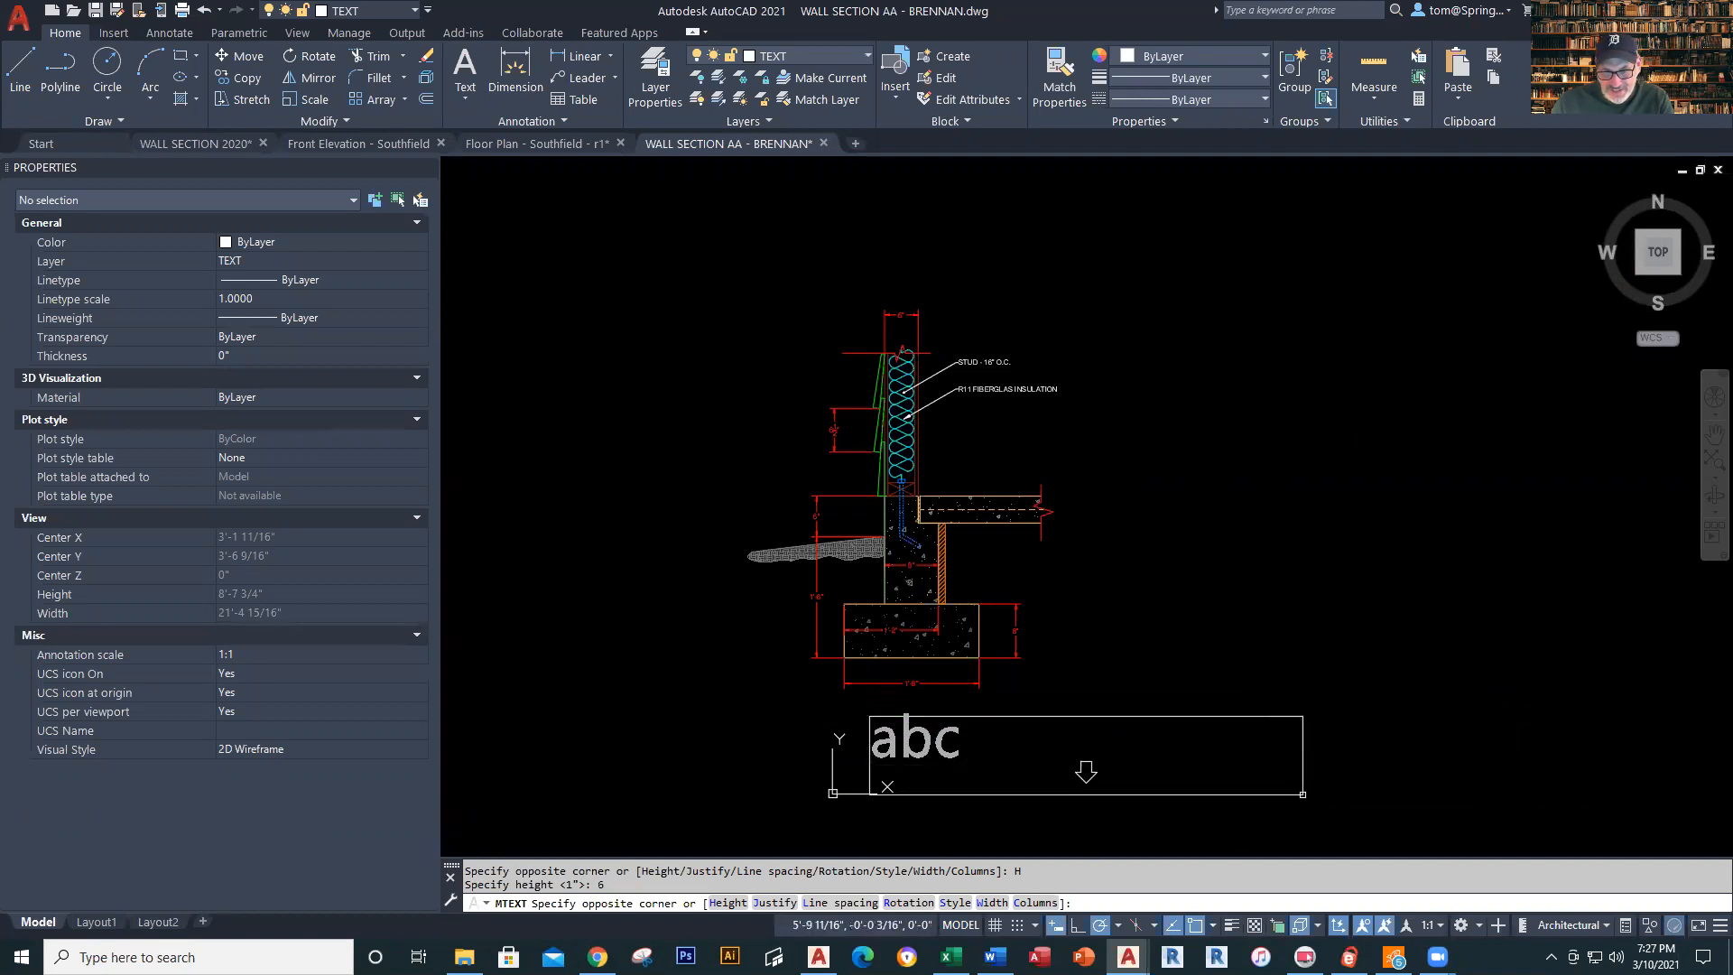
click(1303, 793)
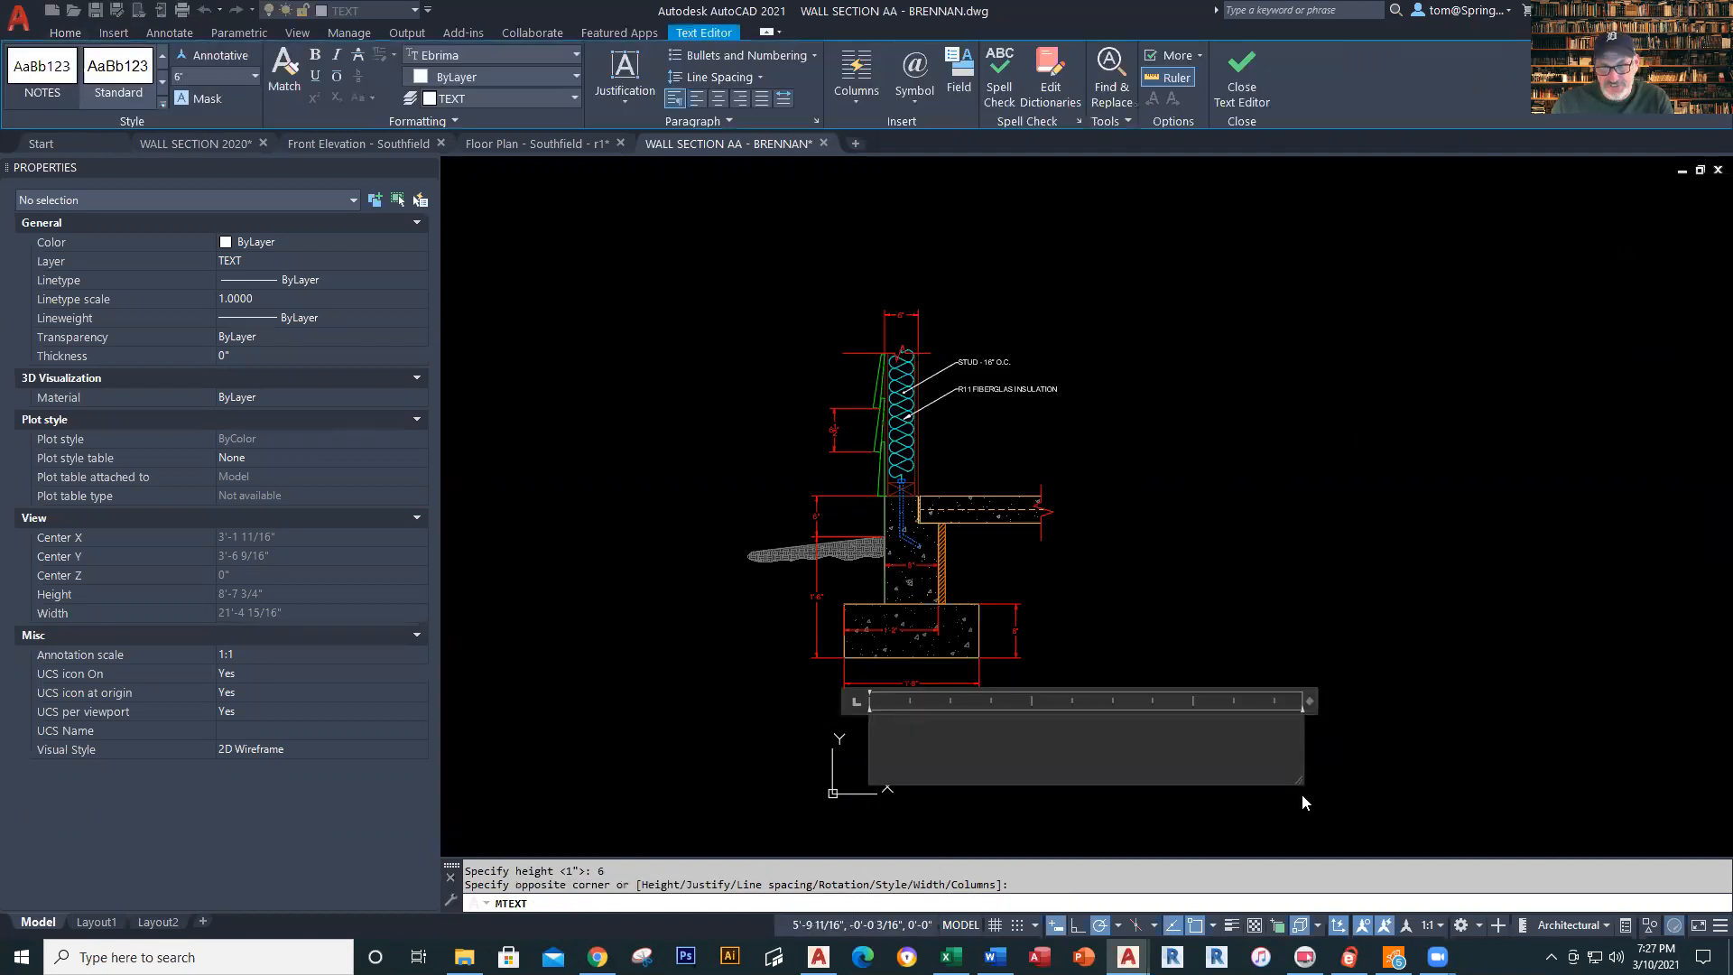
Enter WALL SECTION AA as the title in the text box and finish the text
text(WAL)
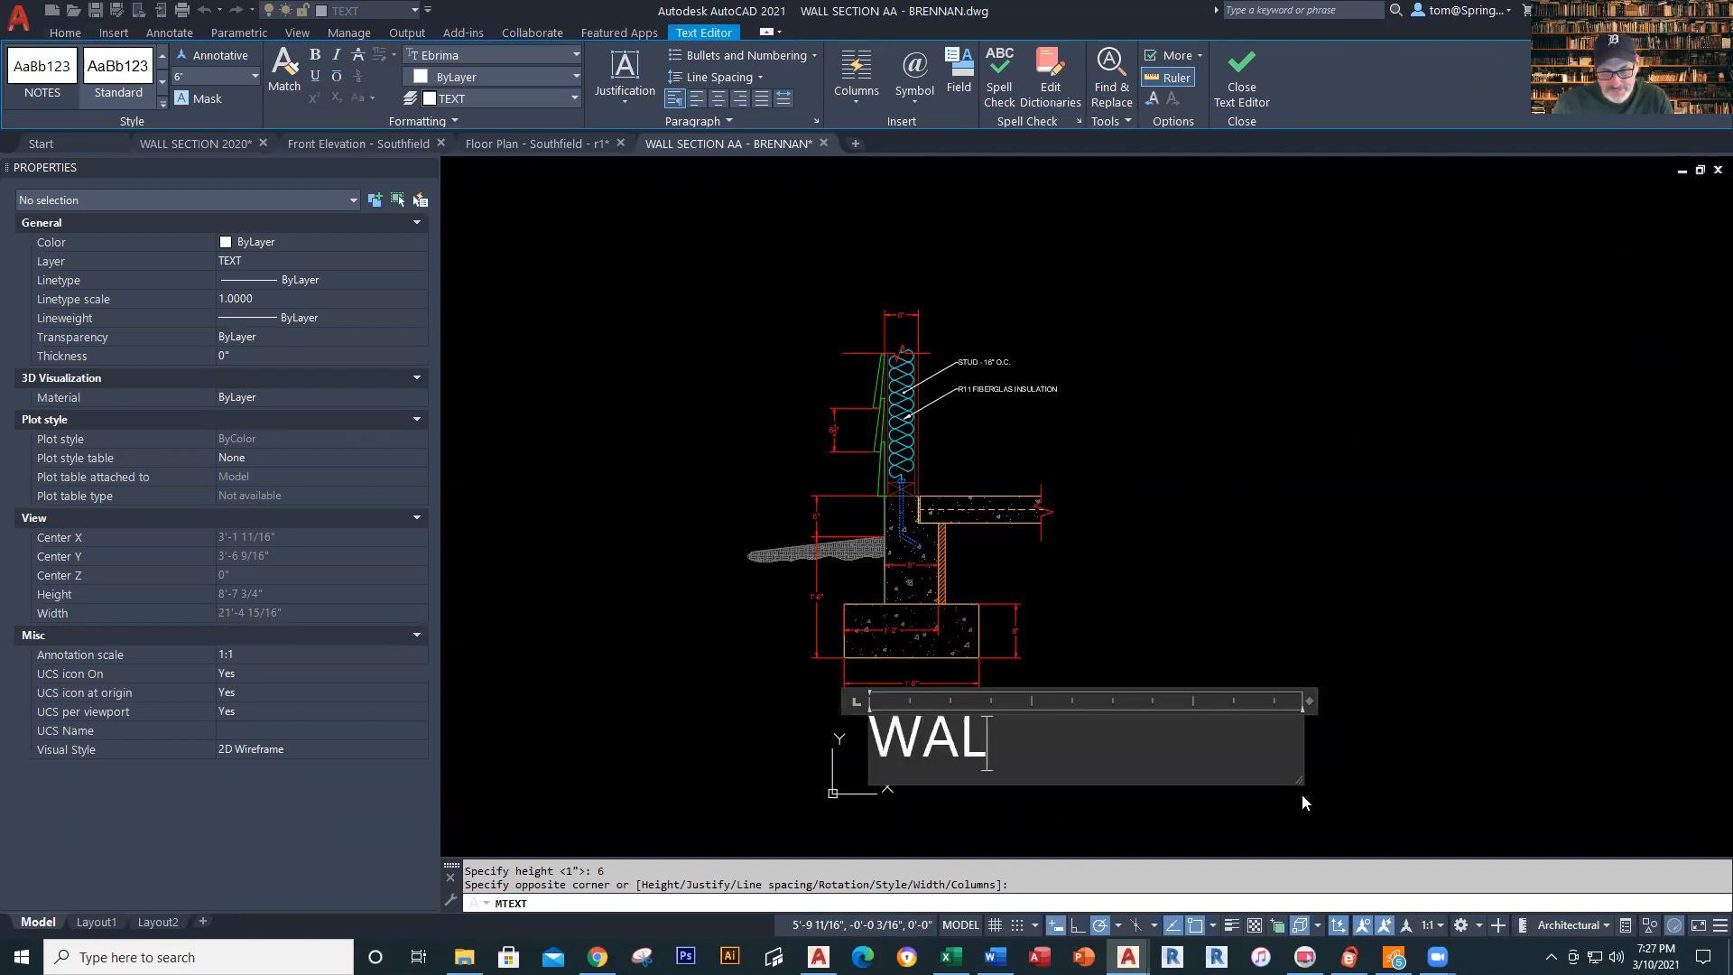
text(L SECTINO)
key(BackSpace)
key(BackSpace)
text(ON AA)
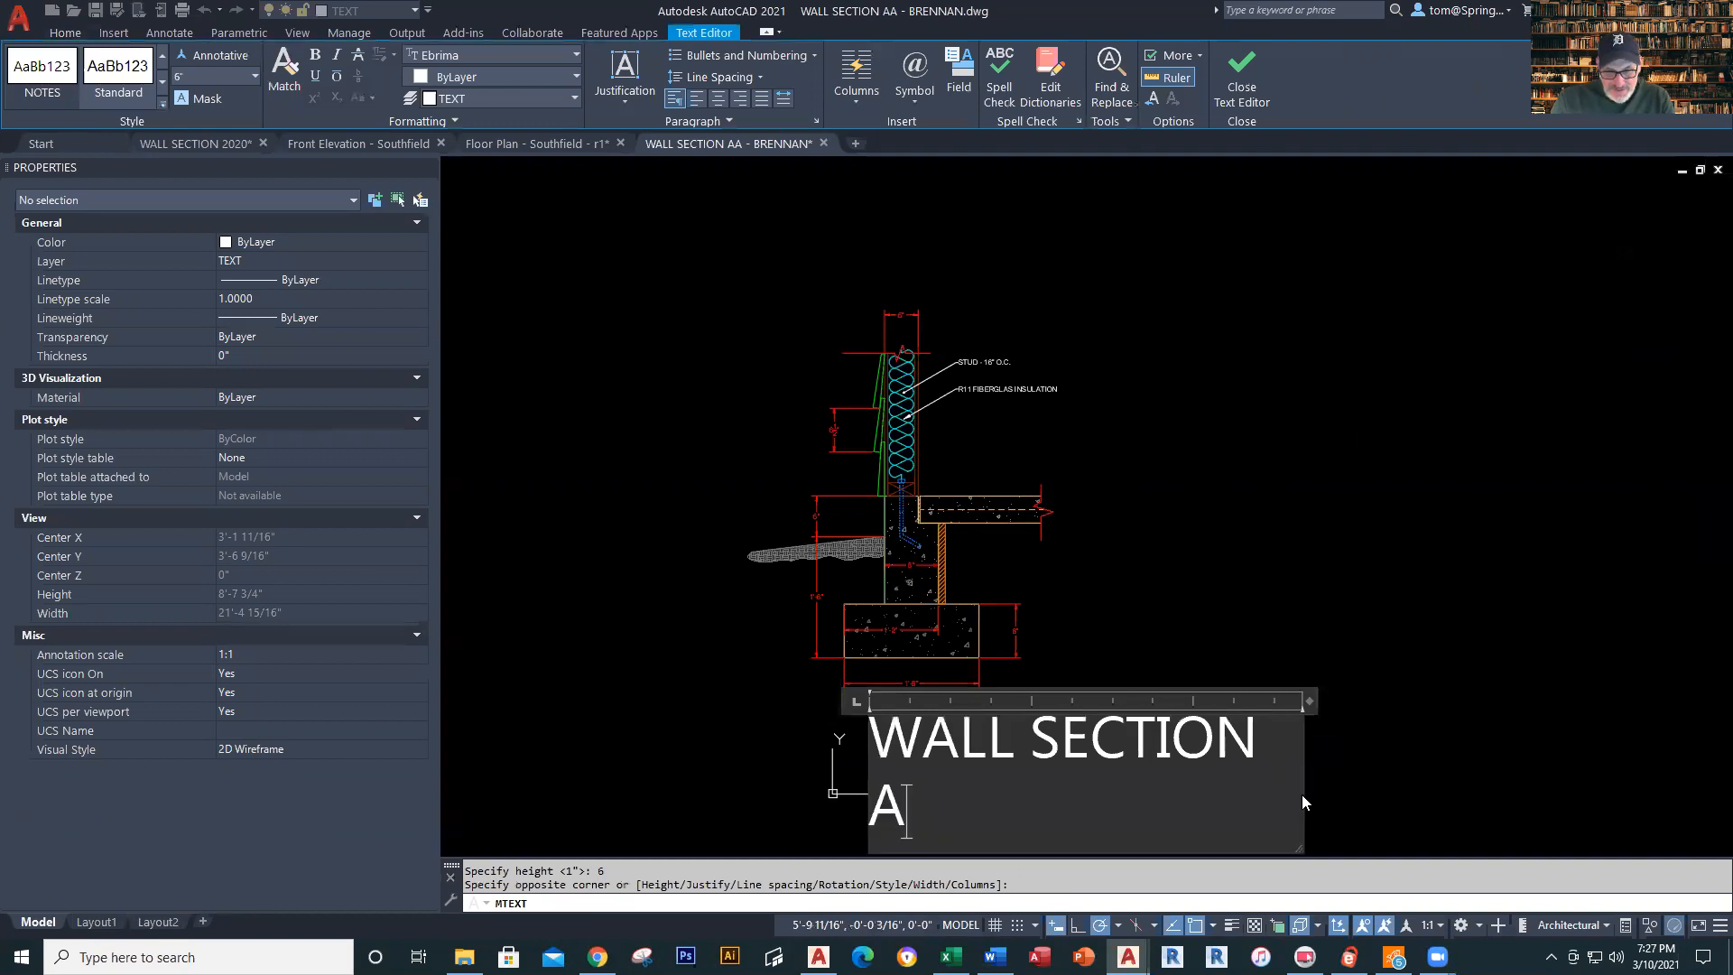
click(1238, 600)
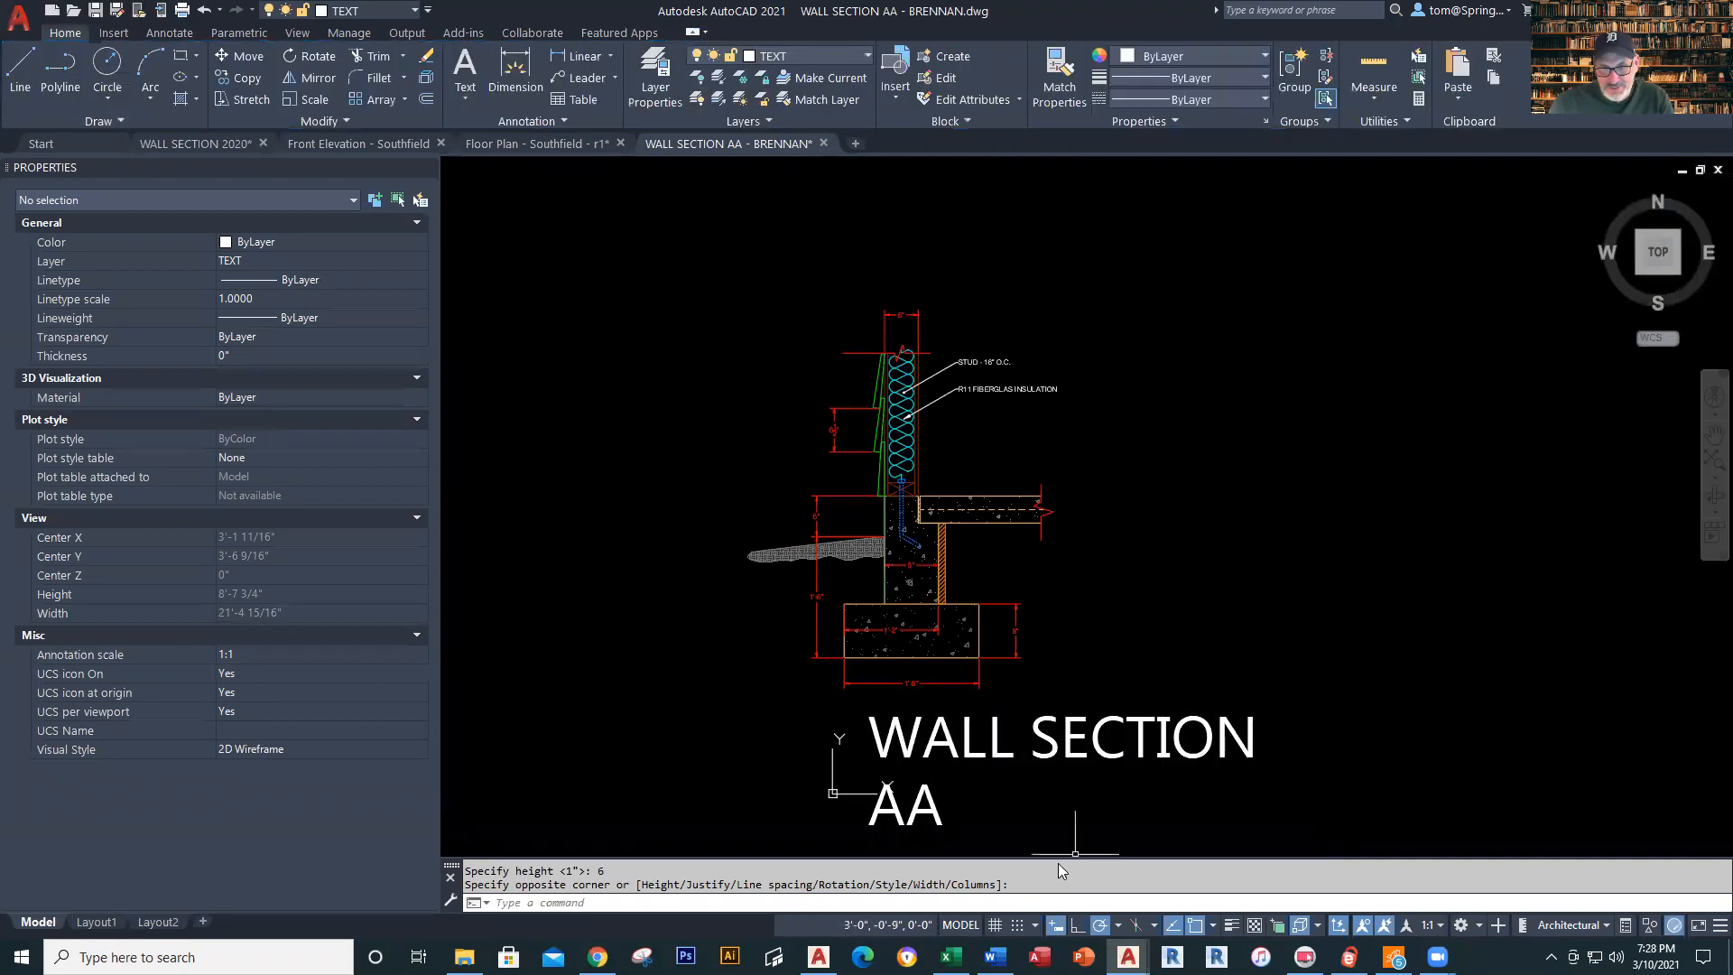
Set the text height of the WALL SECTION AA title to 2"
click(1043, 727)
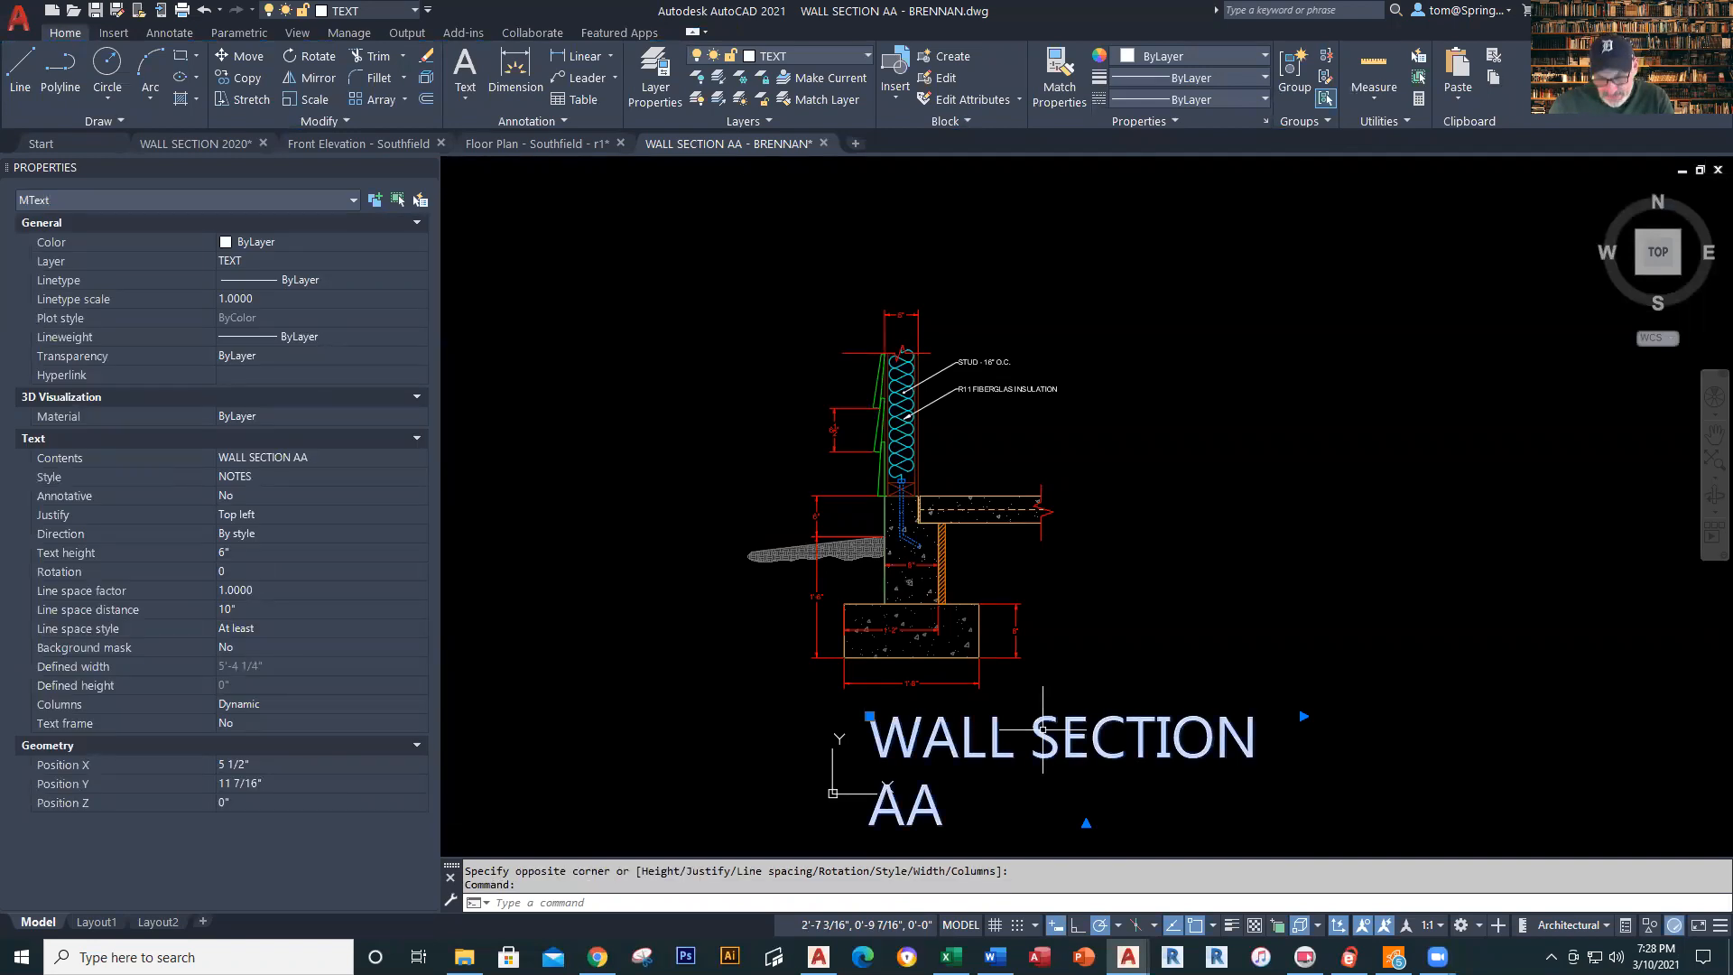
click(252, 550)
text(2)
key(Tab)
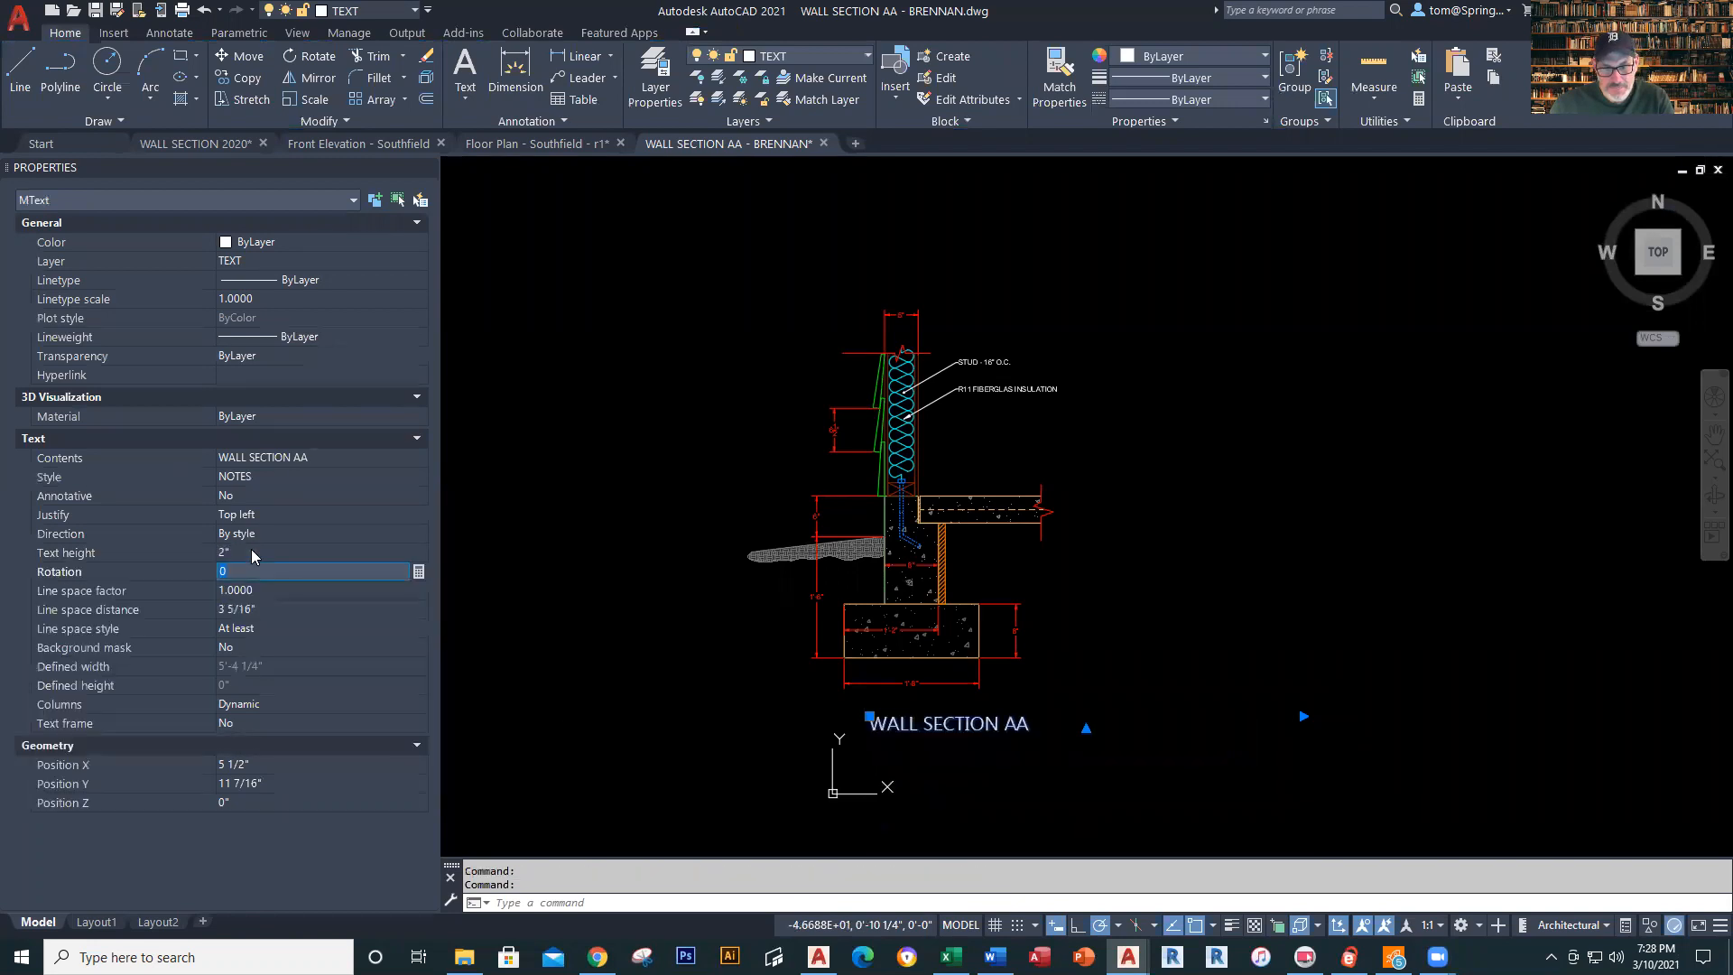
key(Escape)
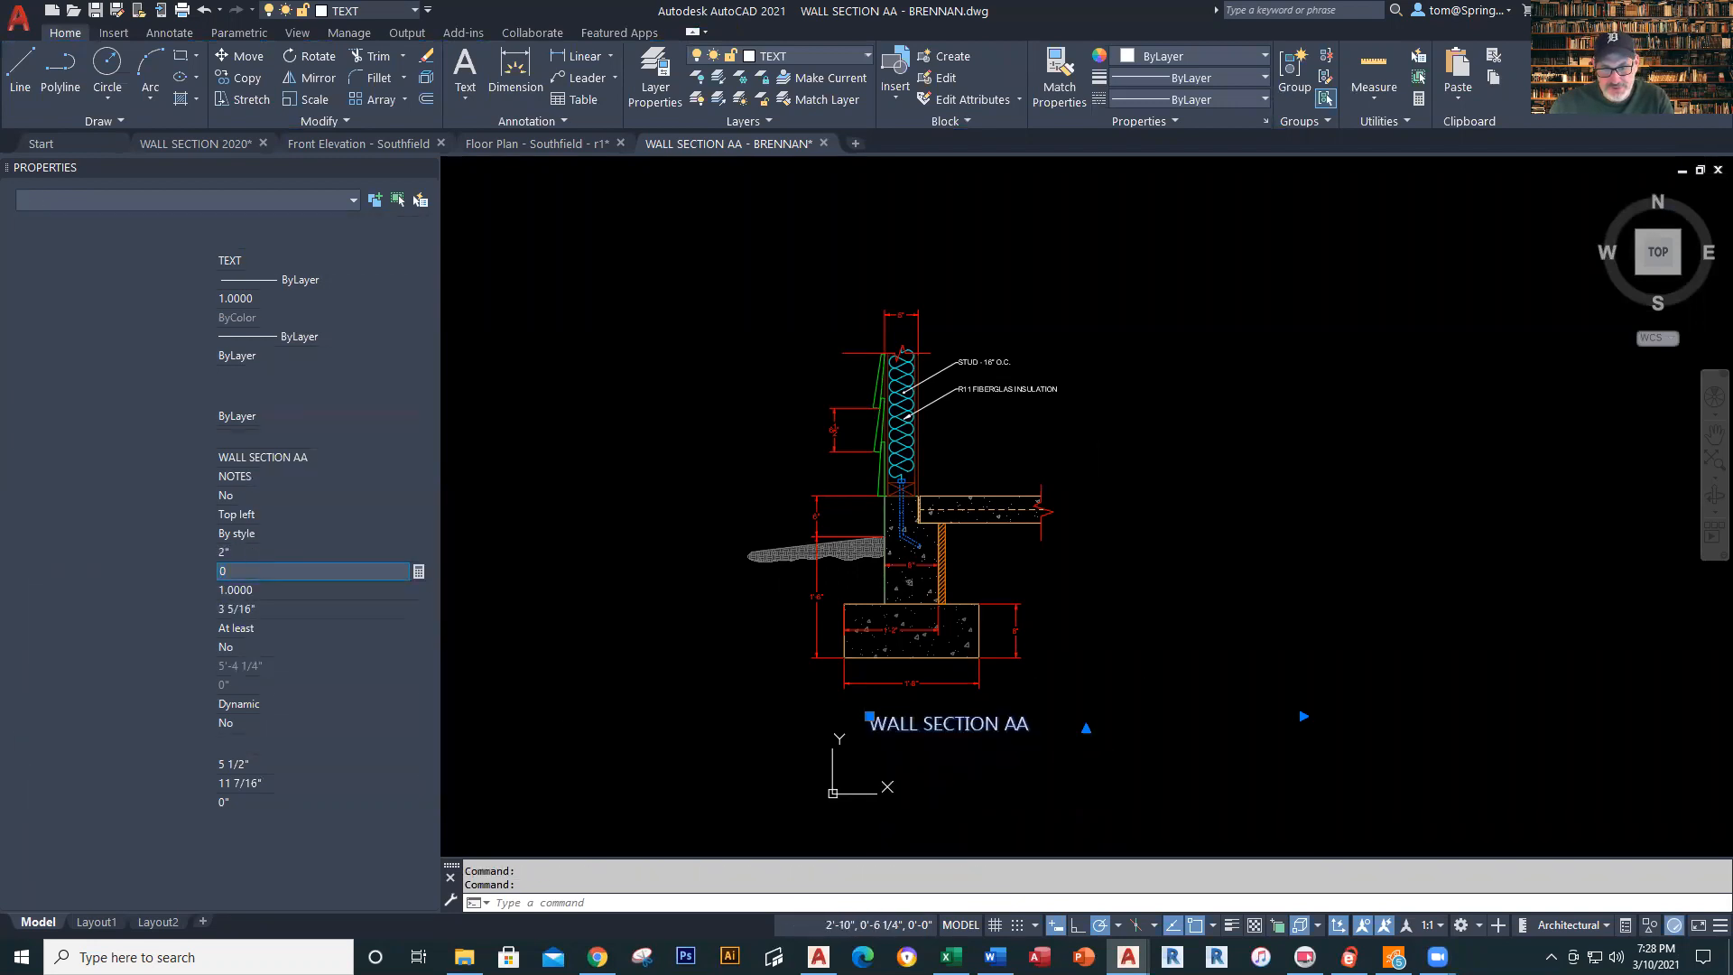
Nudge the WALL SECTION AA title about 4" to the left so it sits centred beneath the footing
scroll(988, 748, up, 2)
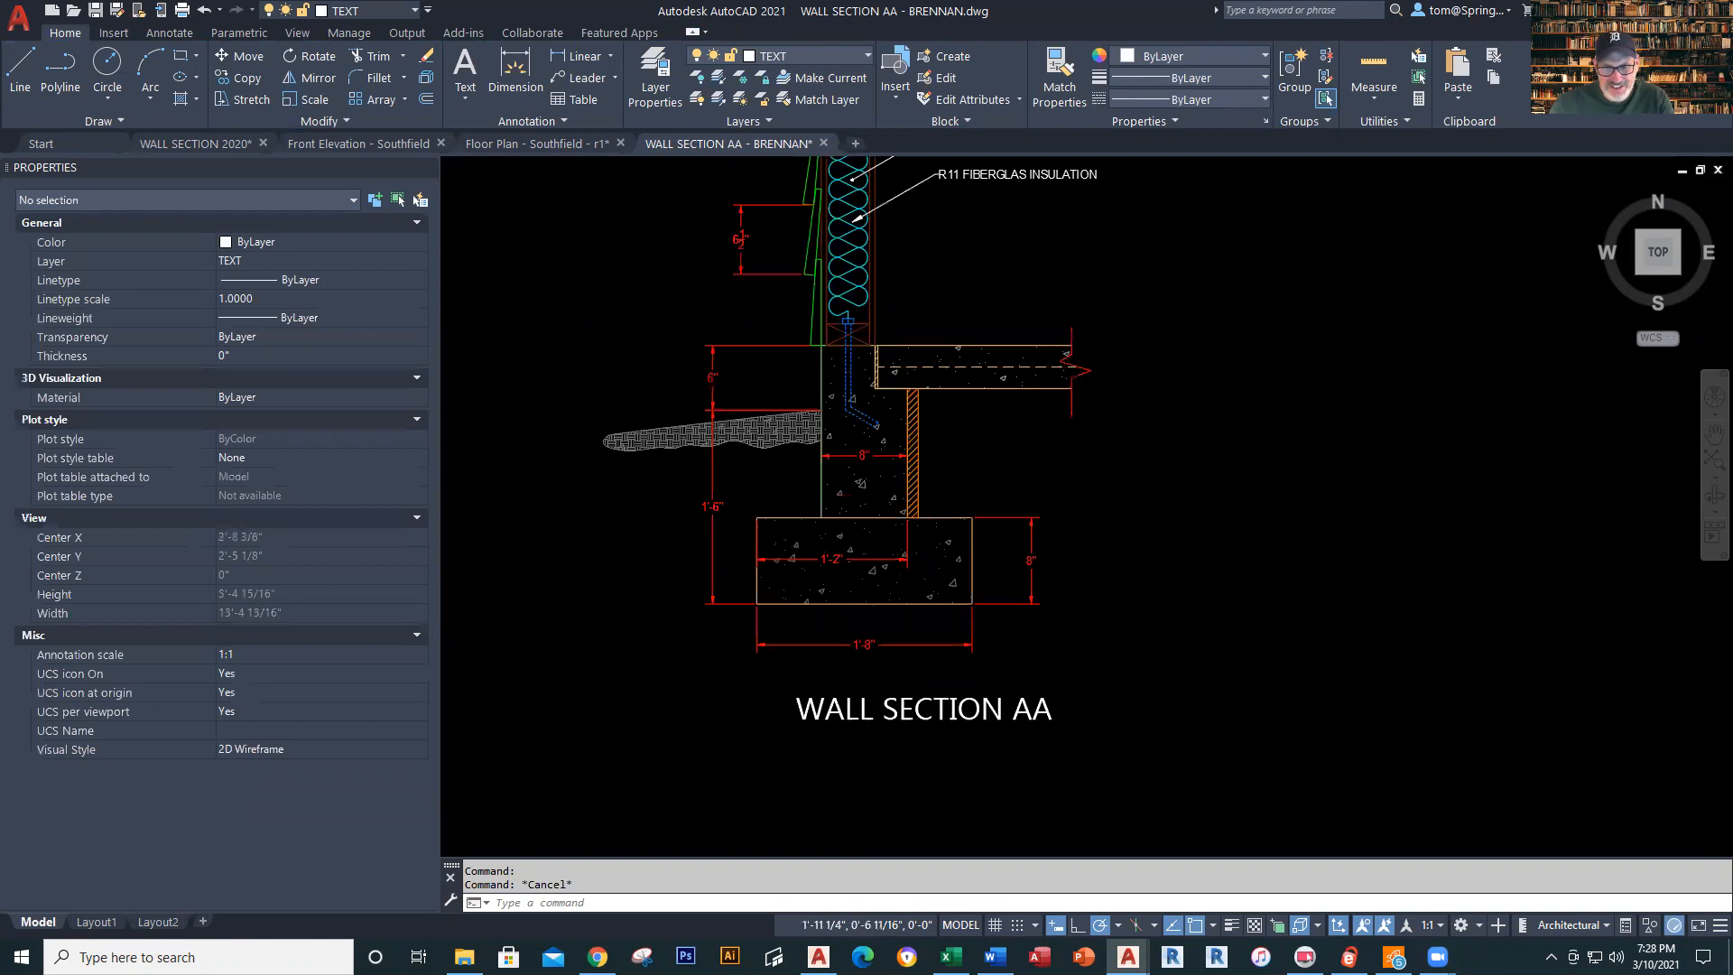
scroll(988, 749, up, 2)
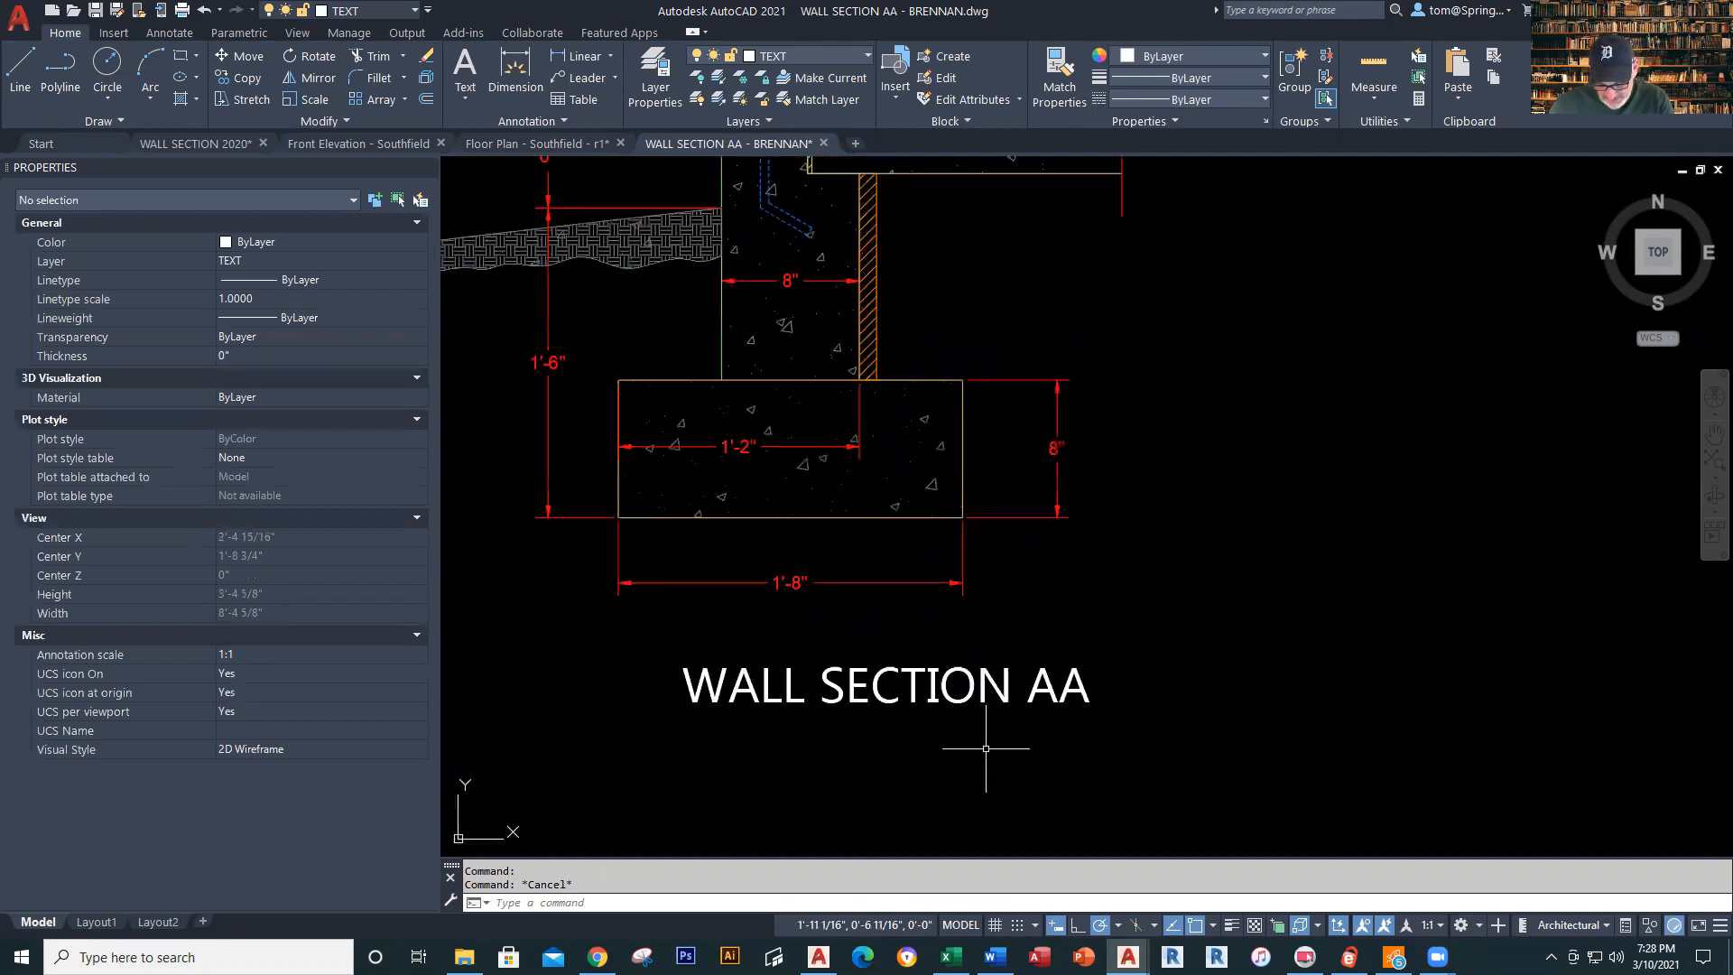
click(999, 683)
key(ctrl+Left)
key(ctrl+Left)
key(ctrl+Left)
key(ctrl+Left)
key(ctrl+Left)
key(ctrl+Left)
key(ctrl+Left)
key(ctrl+Left)
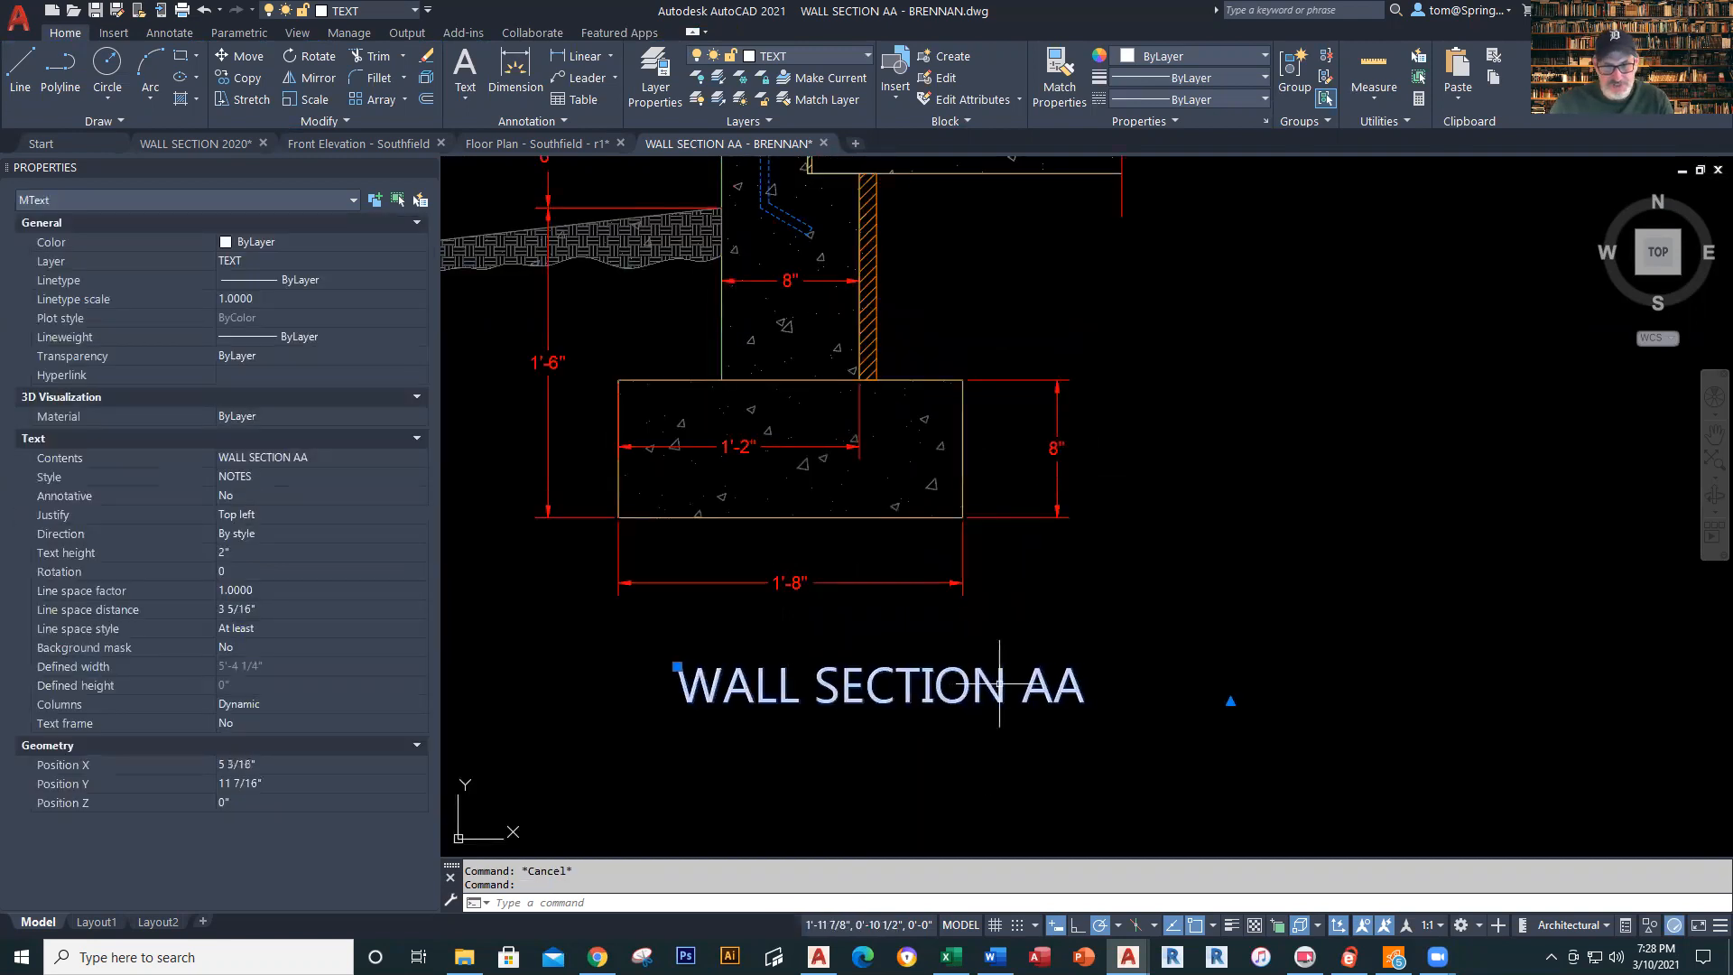
key(ctrl+Left)
key(ctrl+Left)
key(ctrl+Left)
key(ctrl+Left)
key(ctrl+Left)
key(ctrl+Left)
key(ctrl+Left)
key(ctrl+Left)
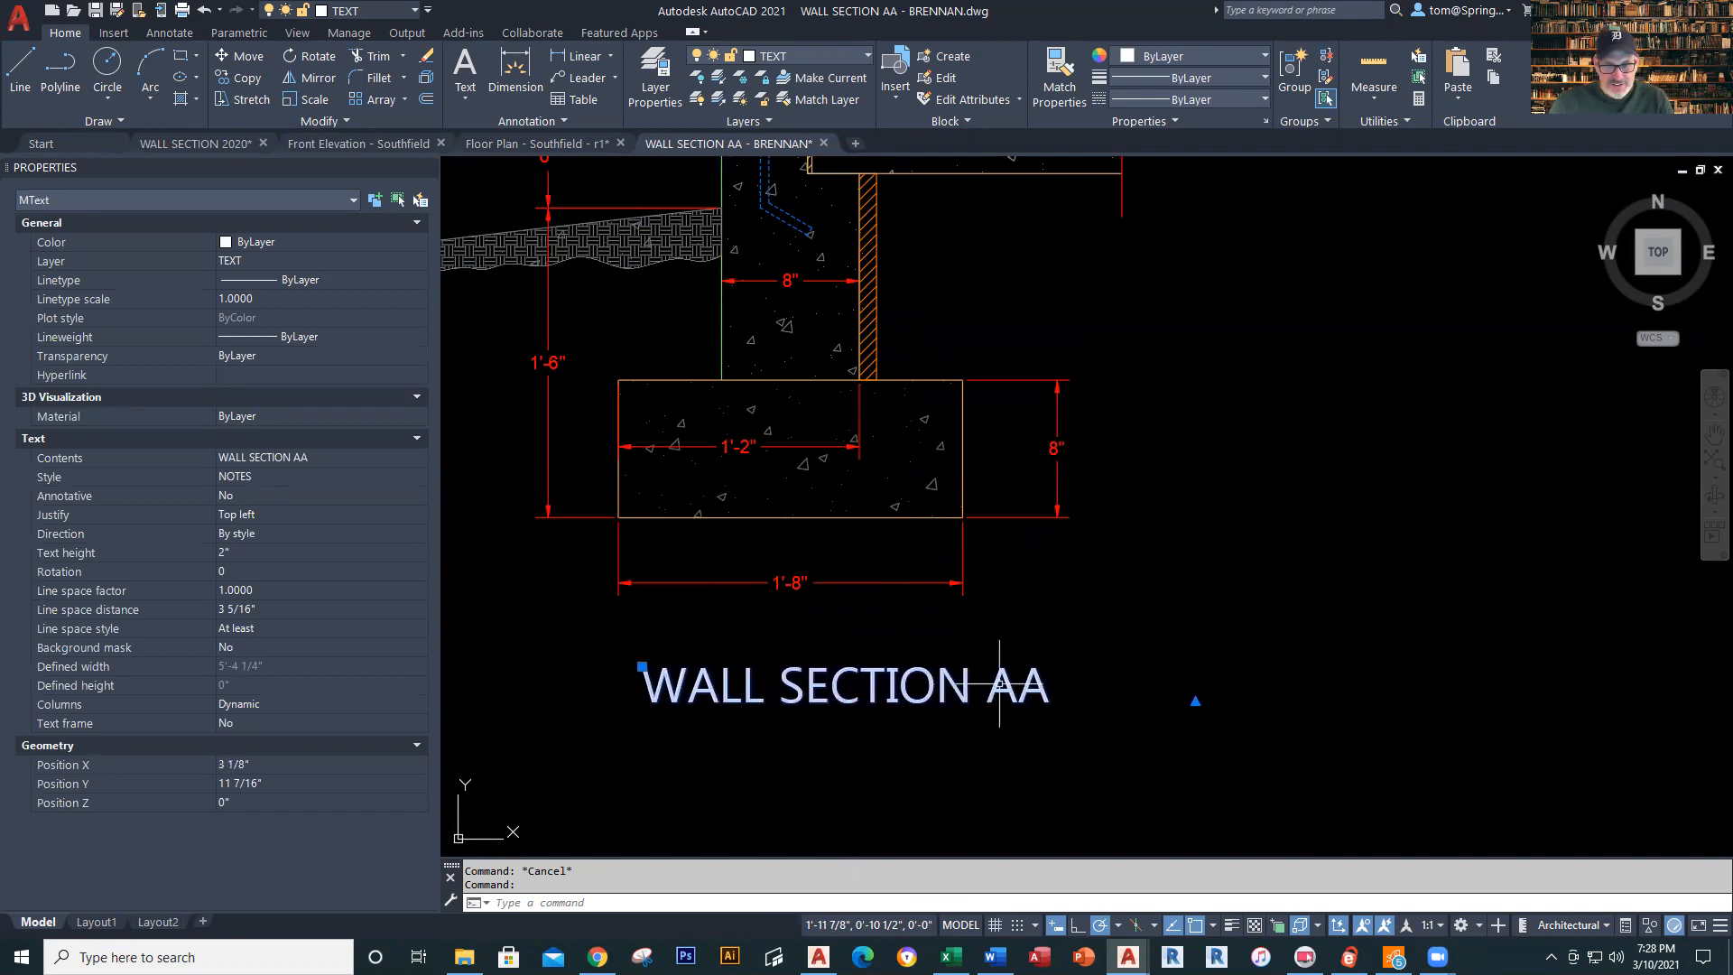
key(ctrl+Left)
key(ctrl+Left)
key(ctrl+Left)
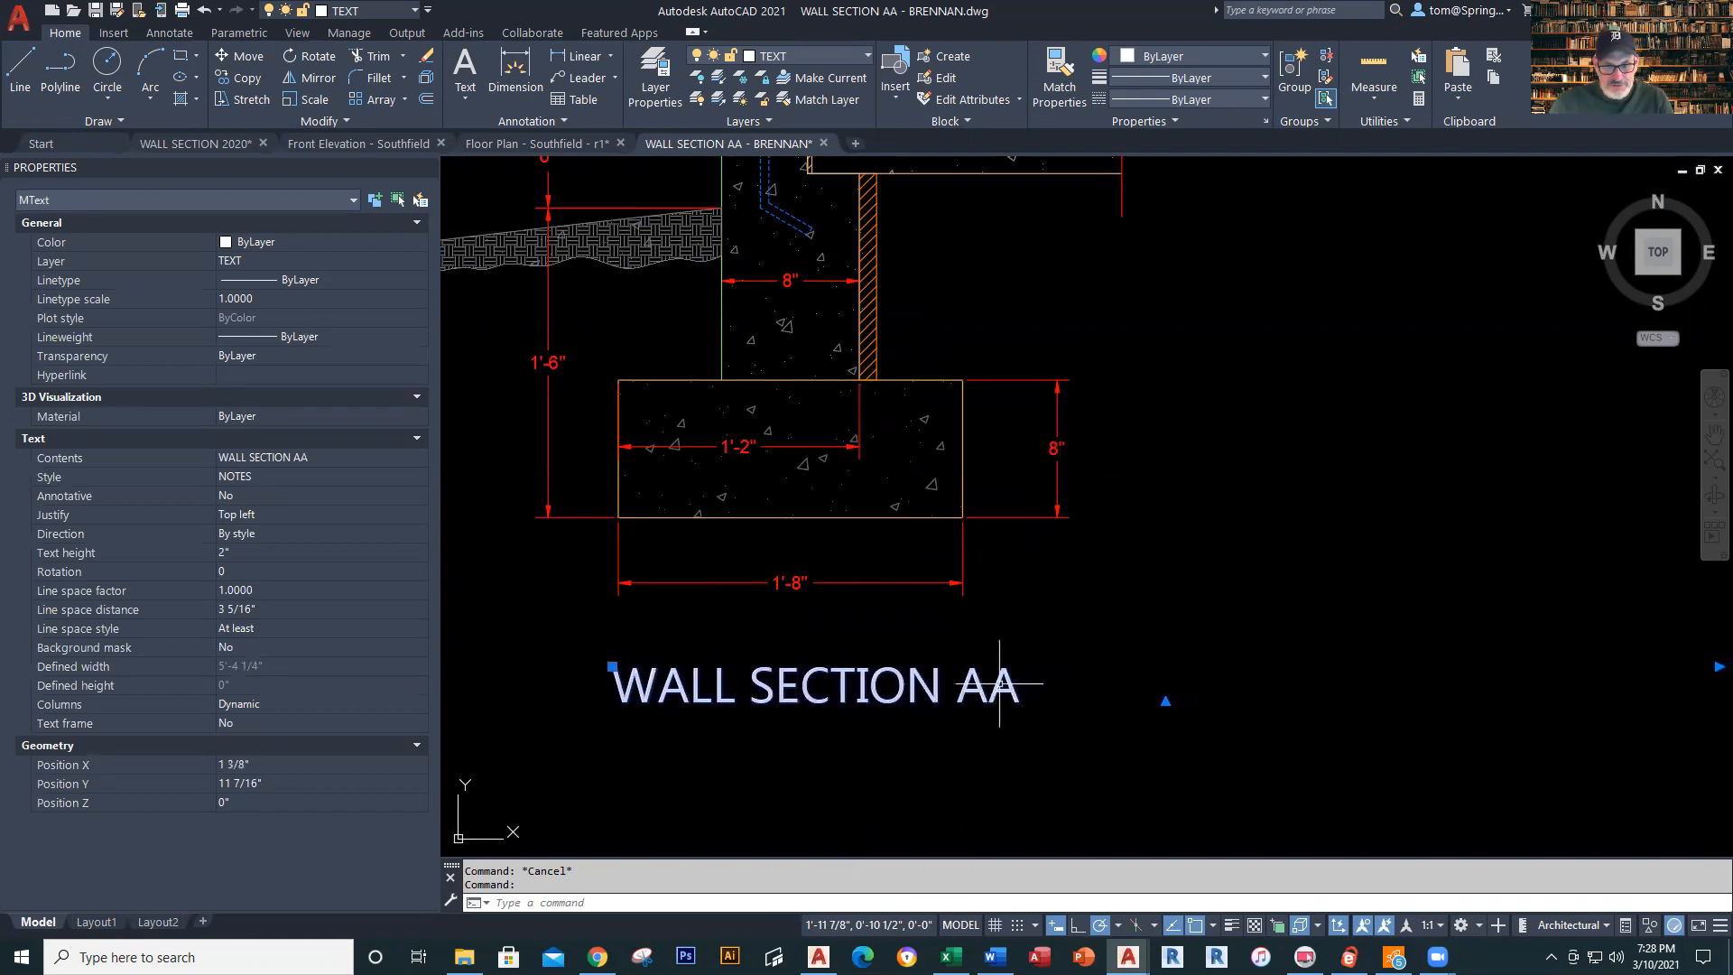
key(Escape)
Bring the whole wall section into view and save the drawing
scroll(1278, 622, down, 4)
middle_drag(1279, 623, 1240, 717)
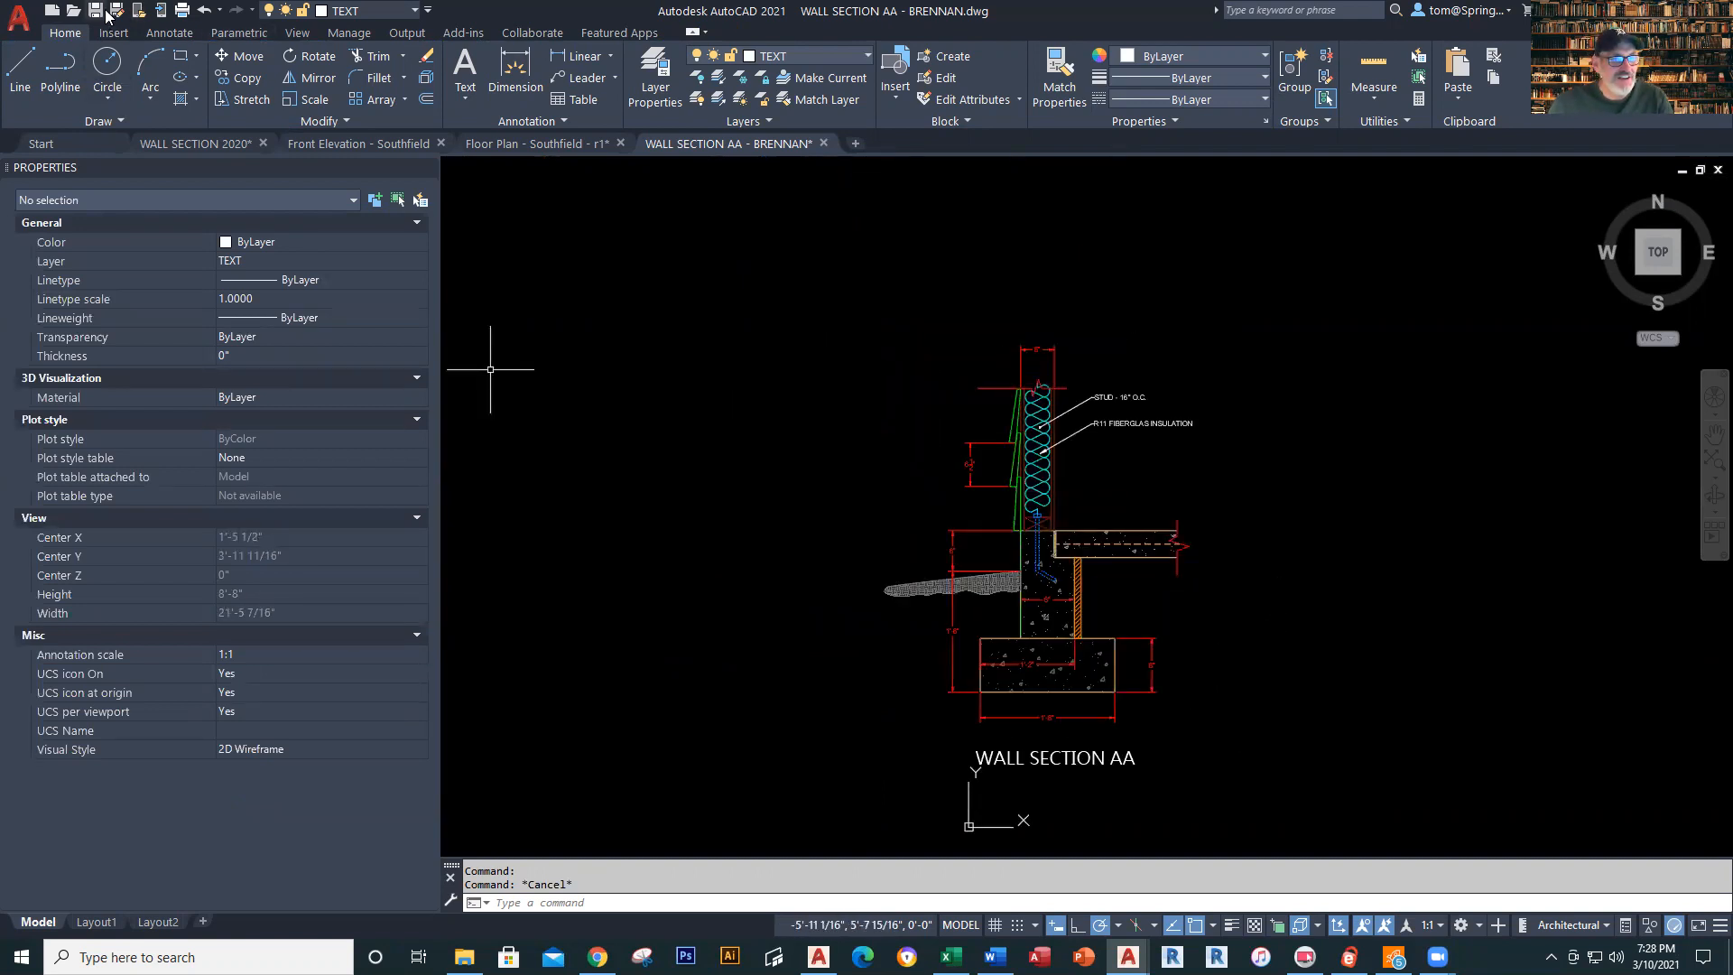
key(ctrl+s)
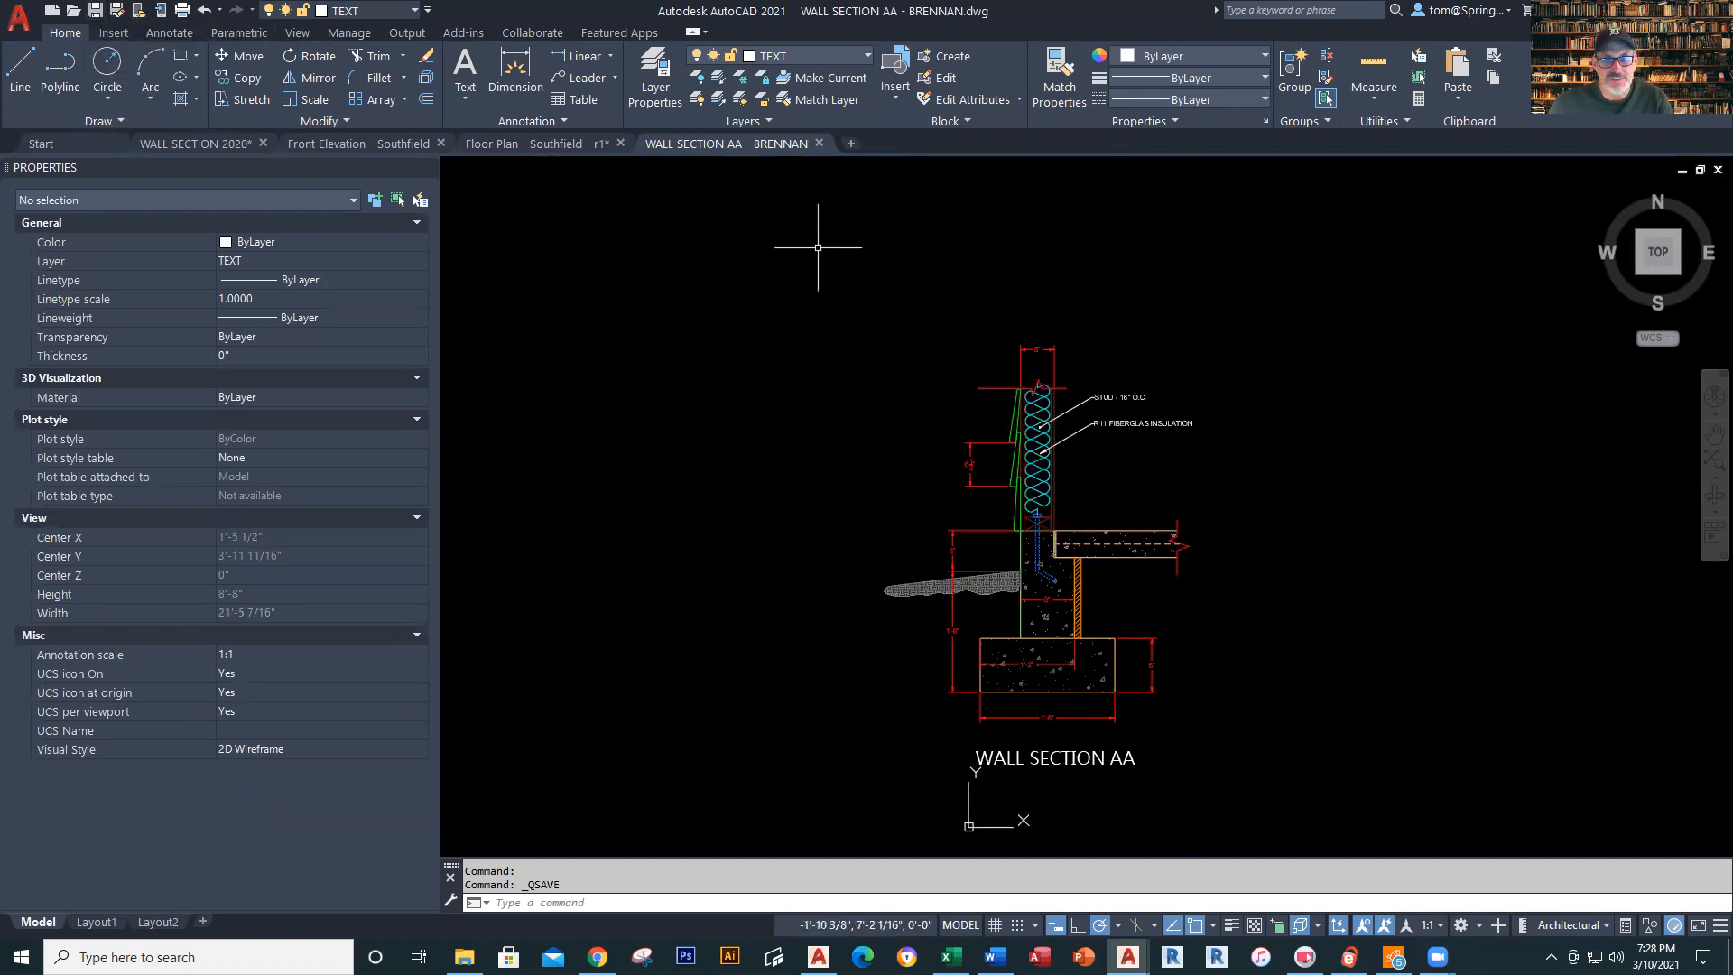